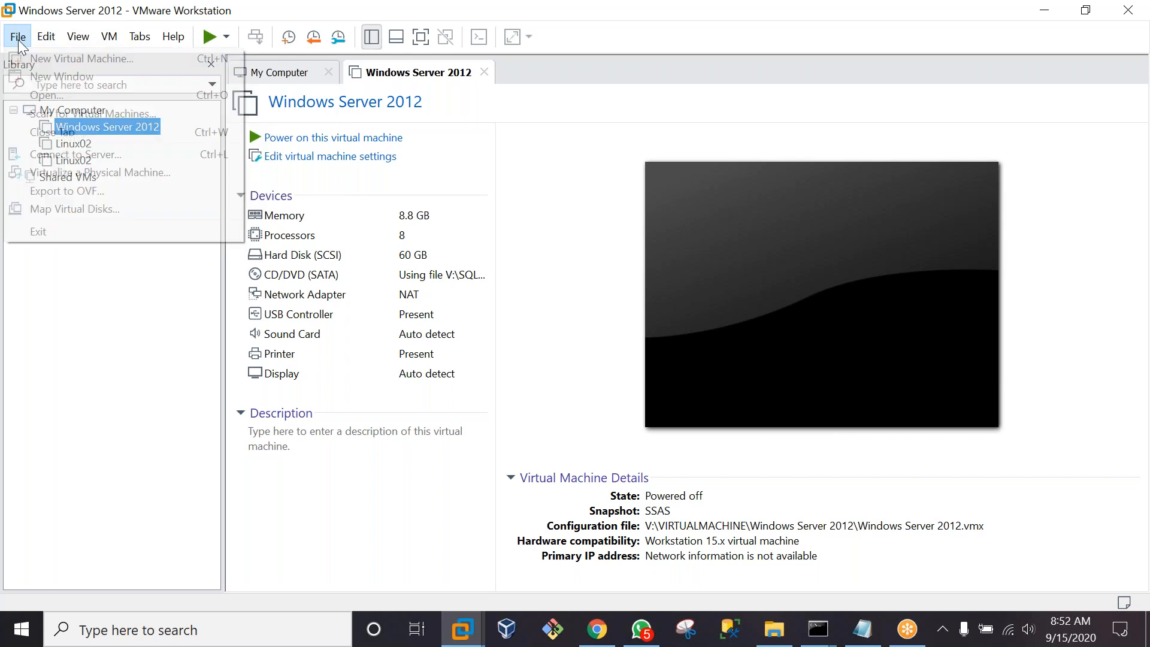
Launch the New Virtual Machine Wizard from the File menu
left_click(27, 37)
left_click(27, 37)
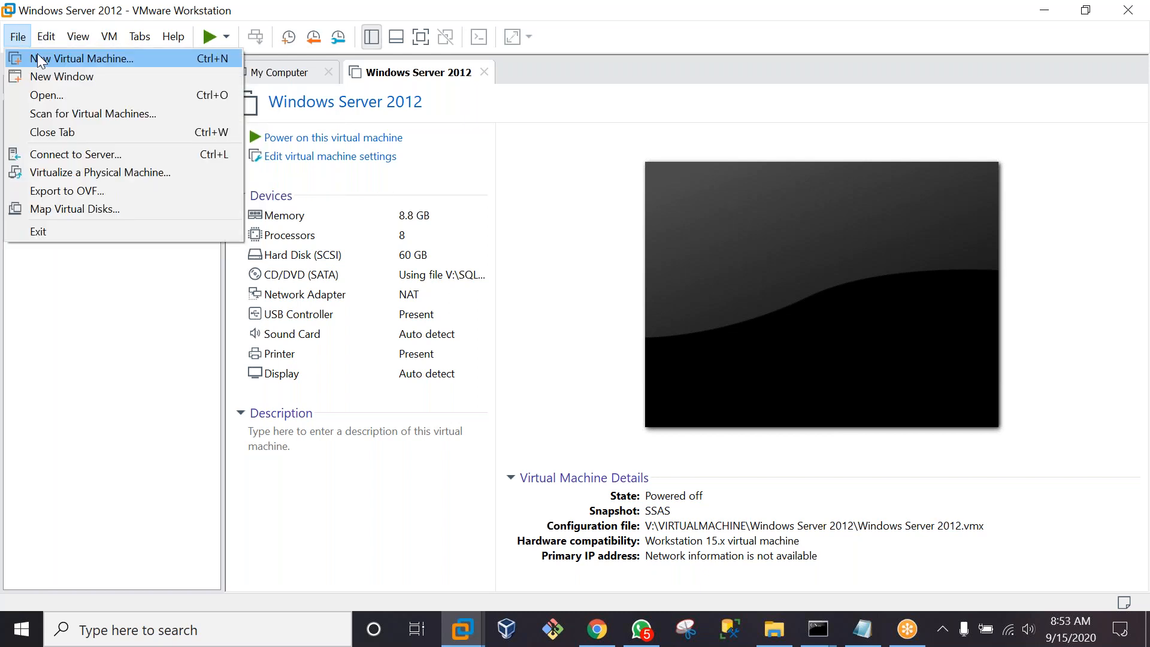
left_click(37, 54)
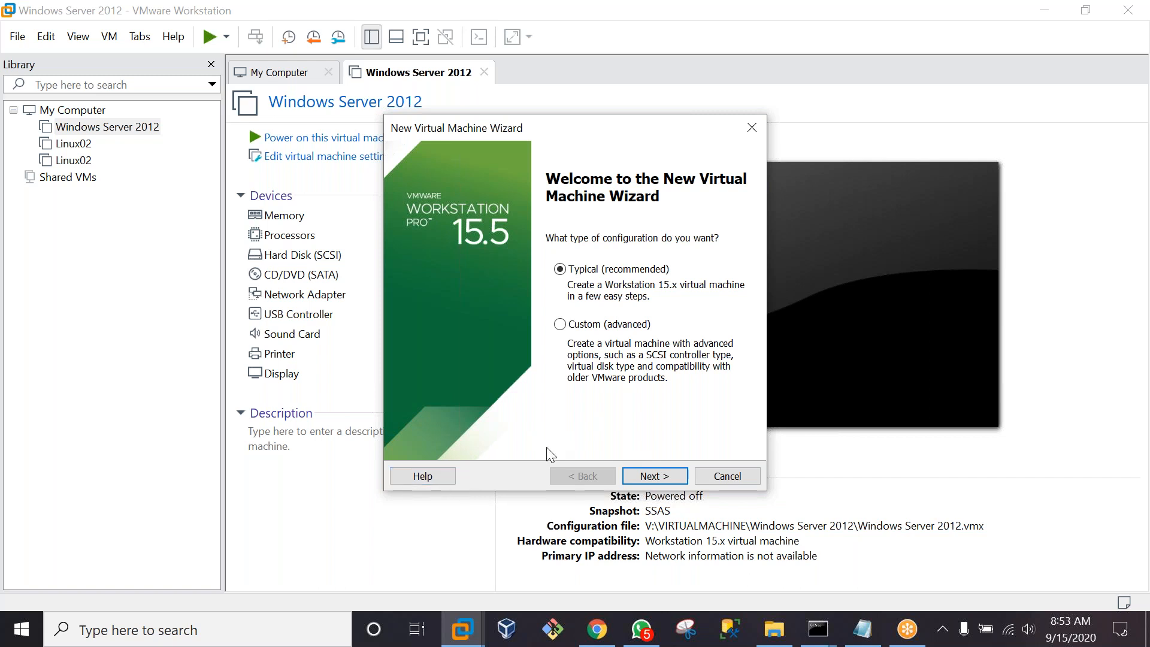
Build a Typical VM named DC from the Server 2012 R2 ISO with a 60 GB split disk
left_click(662, 483)
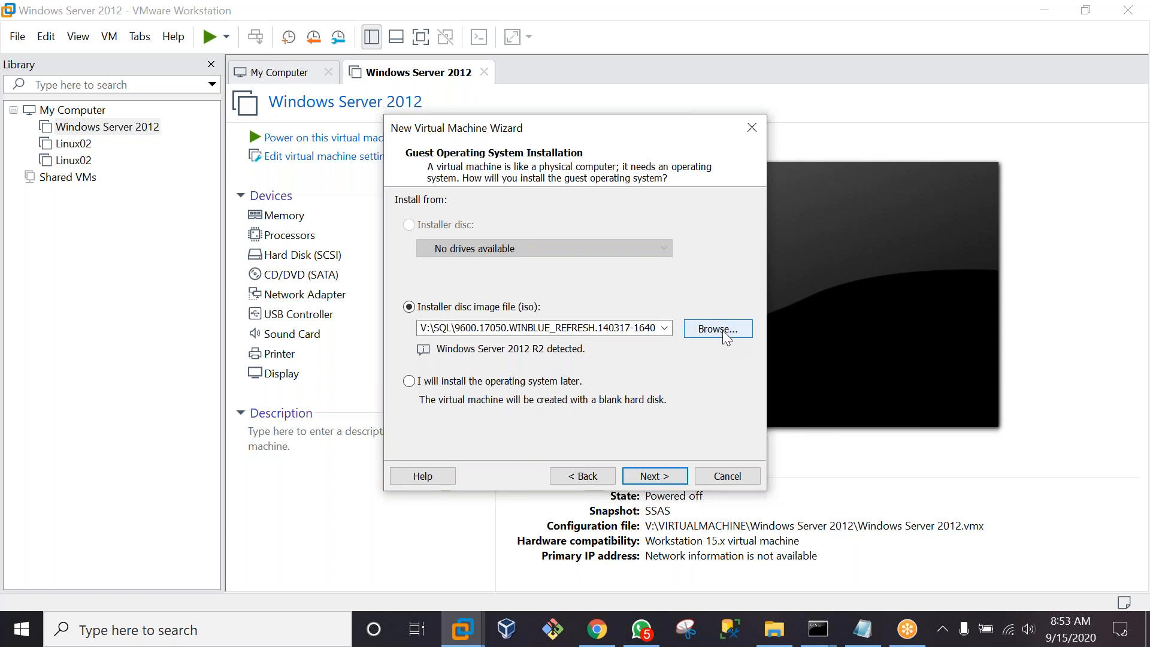
left_click(667, 482)
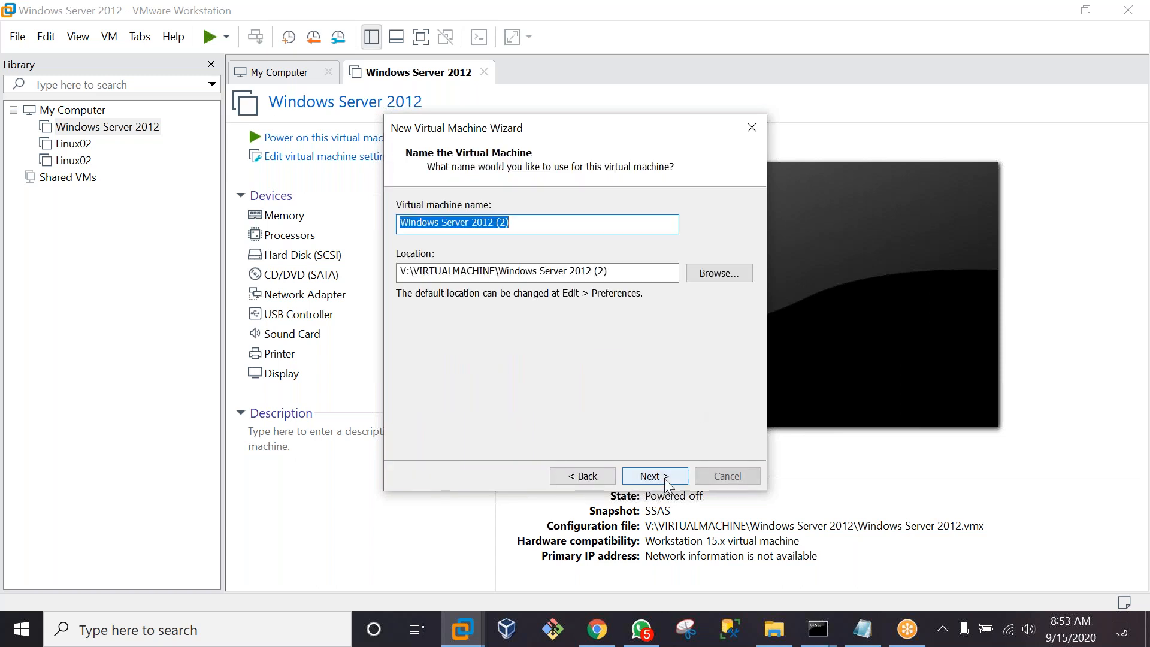
left_click_drag(536, 223, 355, 223)
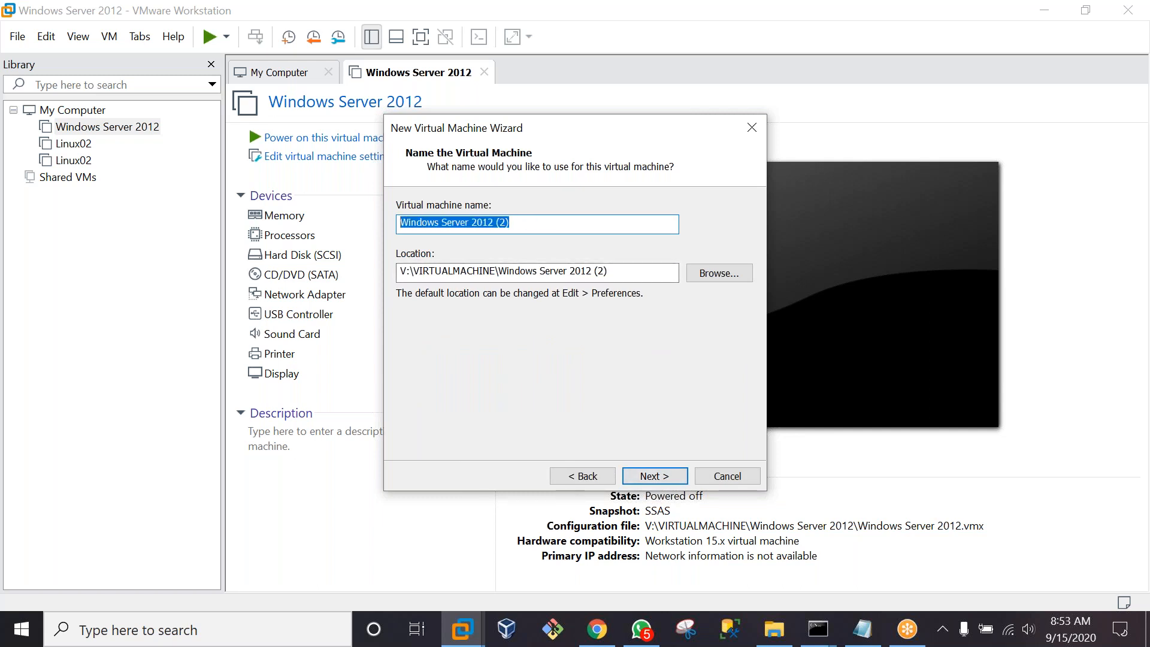
type("DC")
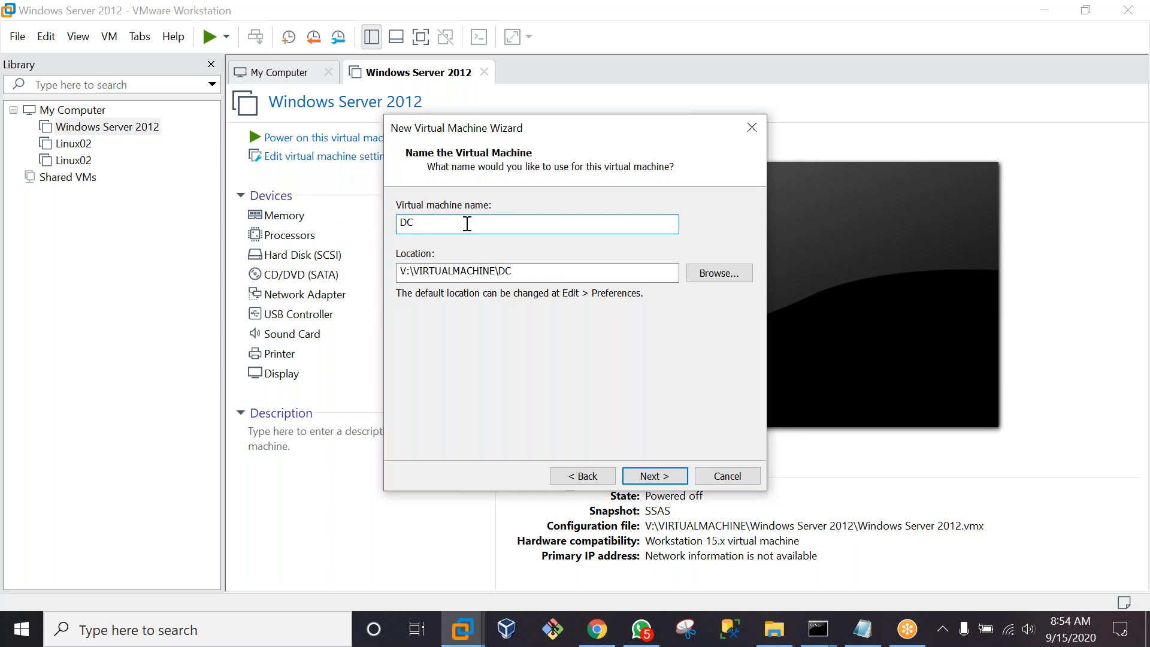
left_click(653, 478)
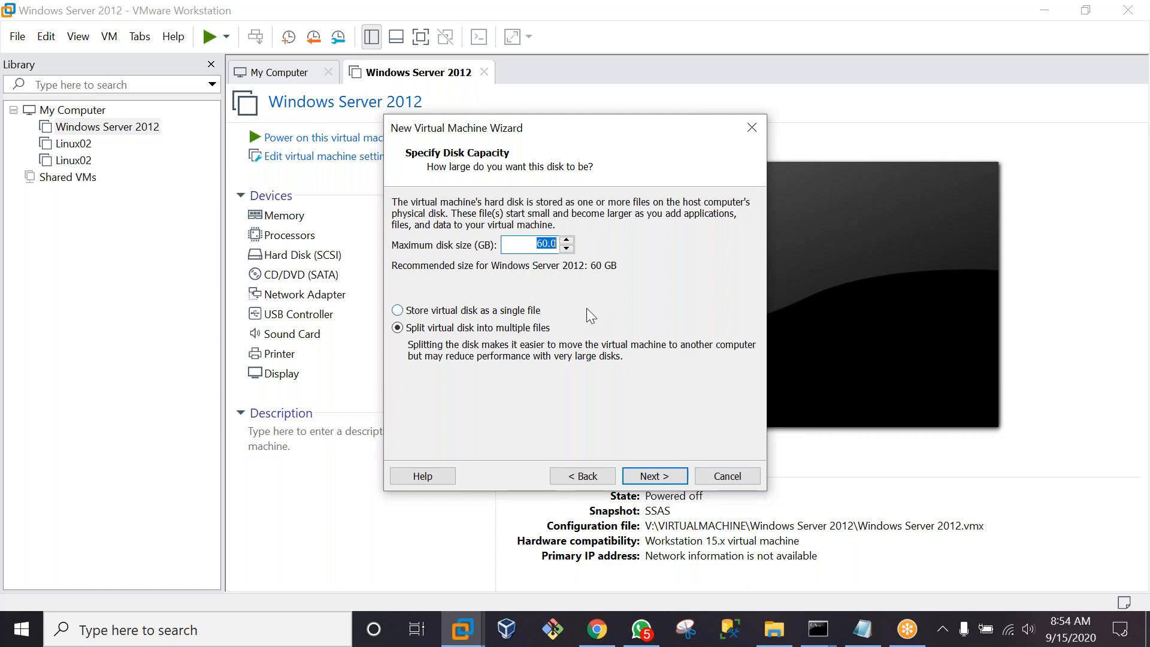
left_click(655, 476)
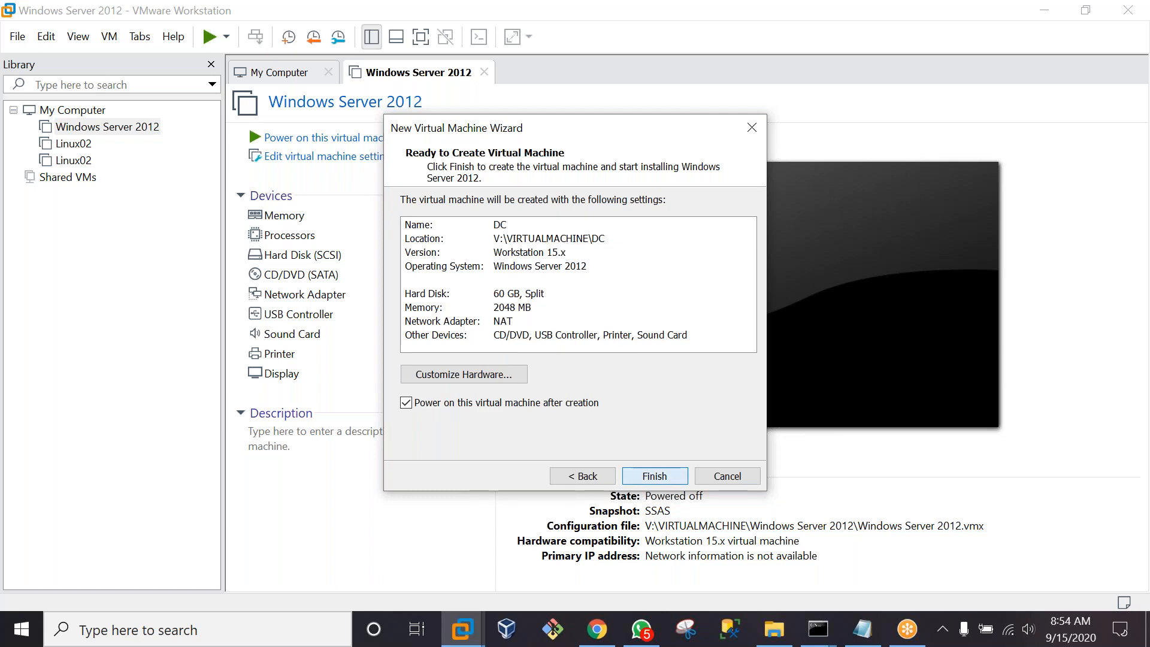
left_click(654, 476)
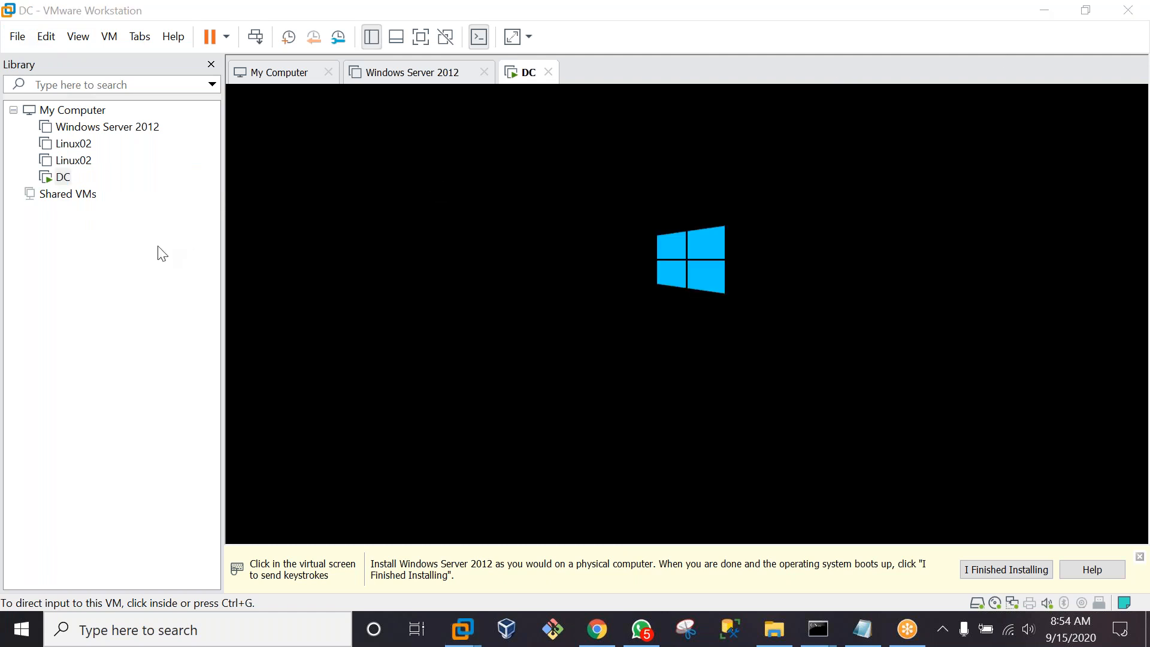
Create a Typical VM named CLUSTERNODE1 from the same ISO with the default 60 GB disk
left_click(14, 42)
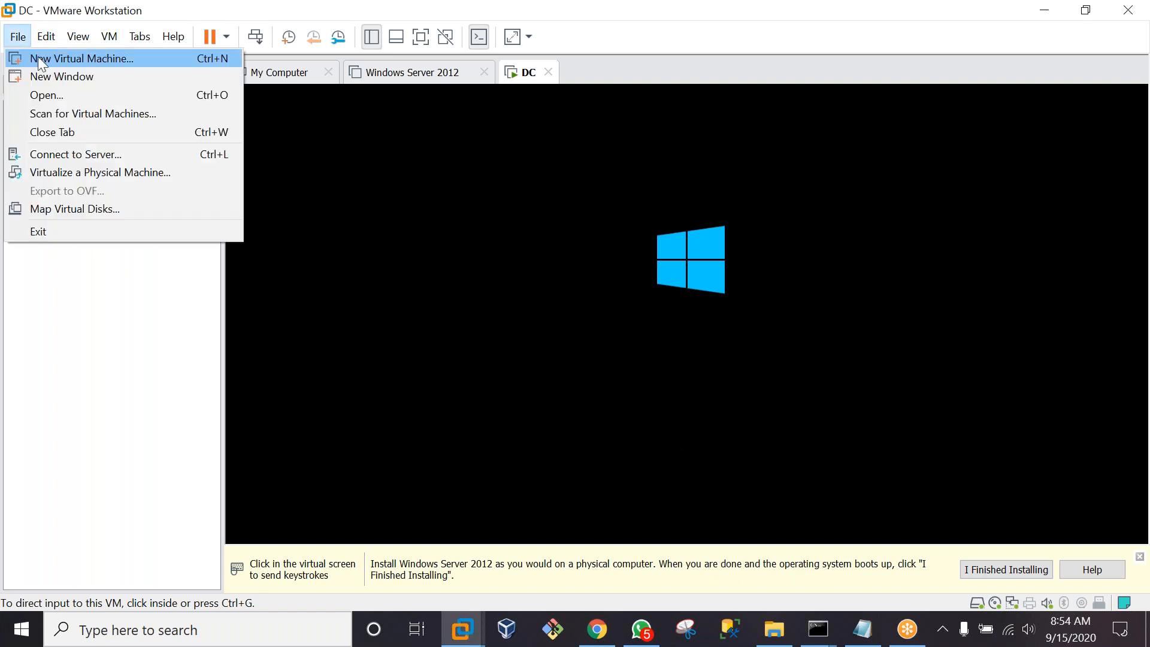
left_click(38, 58)
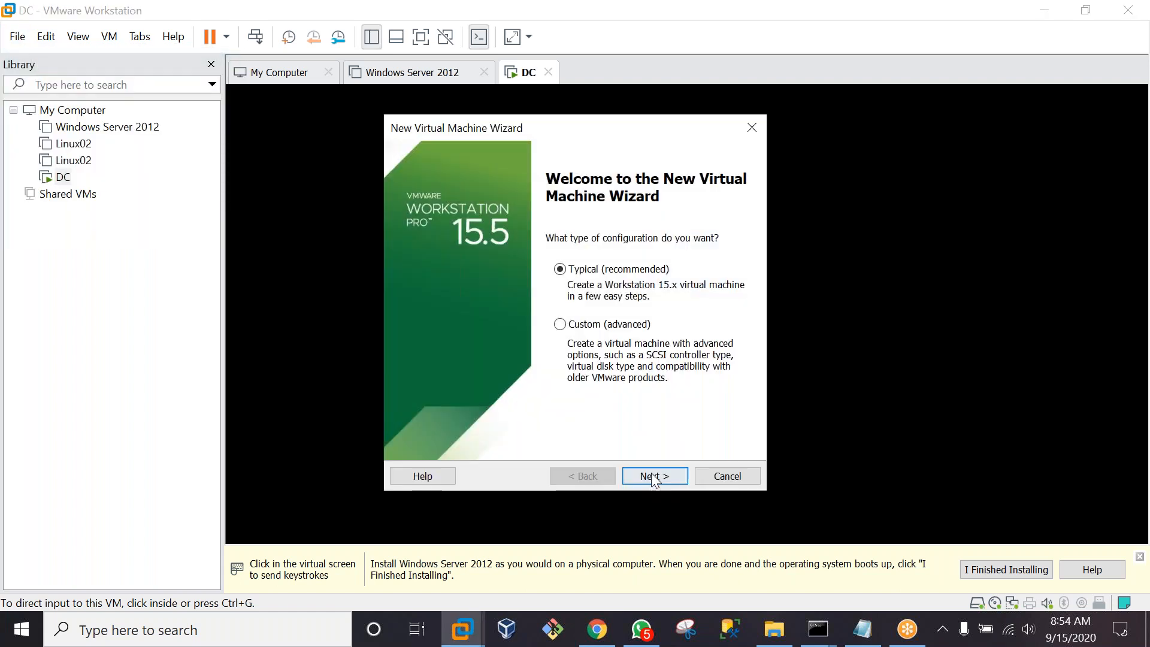
left_click(652, 477)
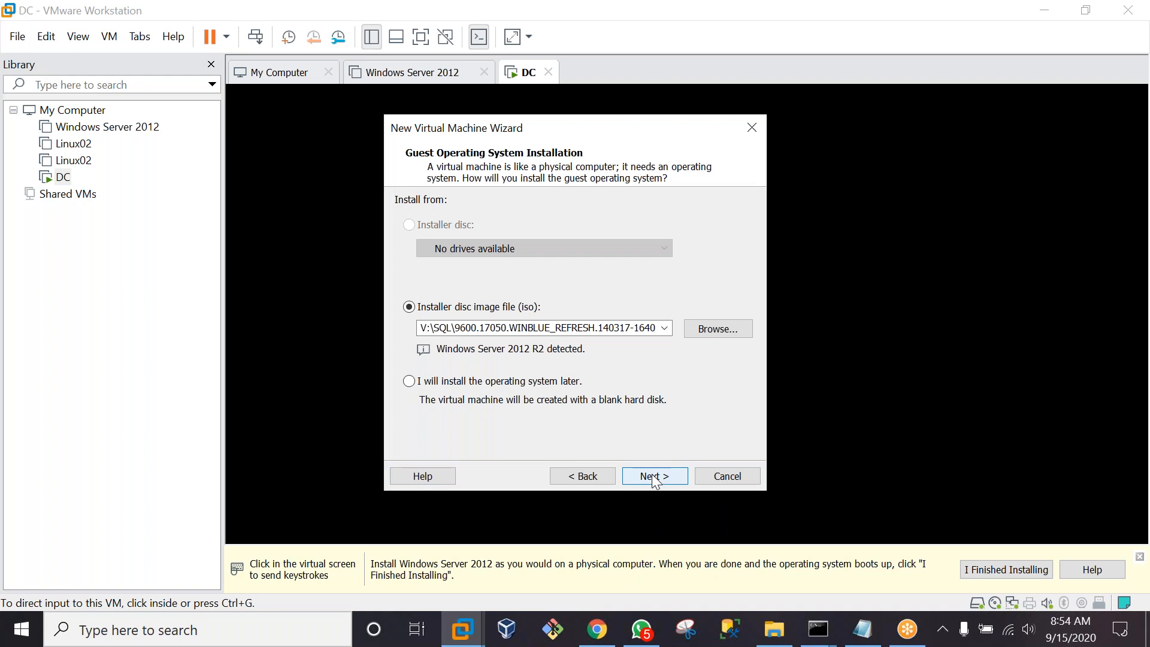
left_click(653, 476)
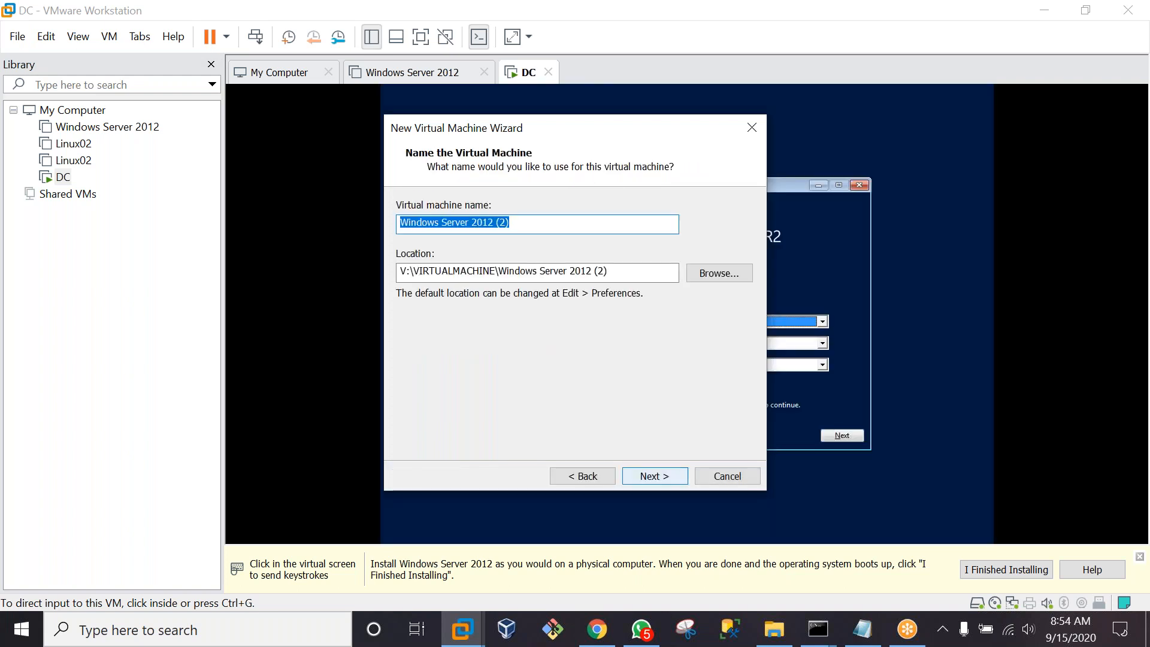
type("CLUSTER")
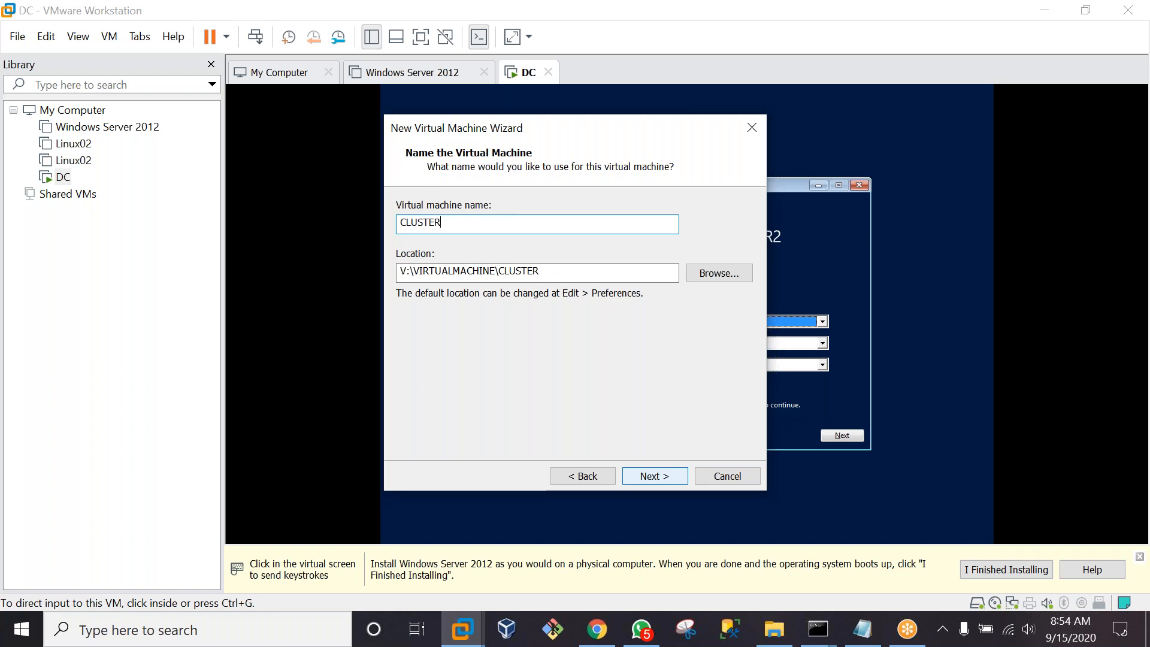
type("NODE1")
left_click(663, 470)
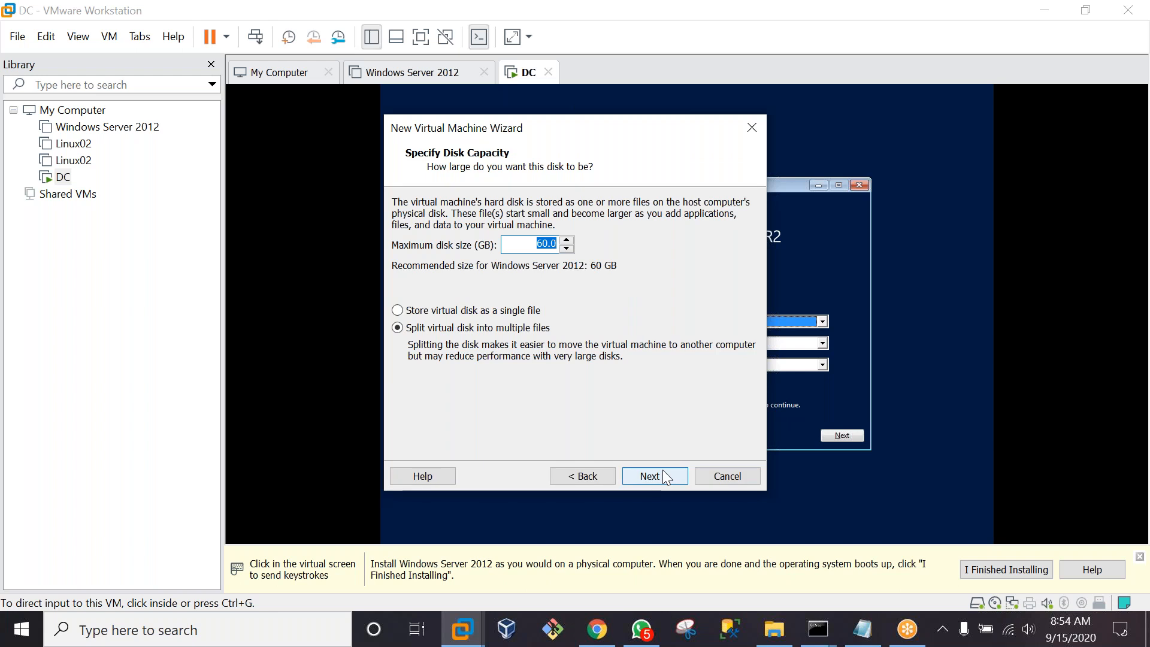
left_click(663, 469)
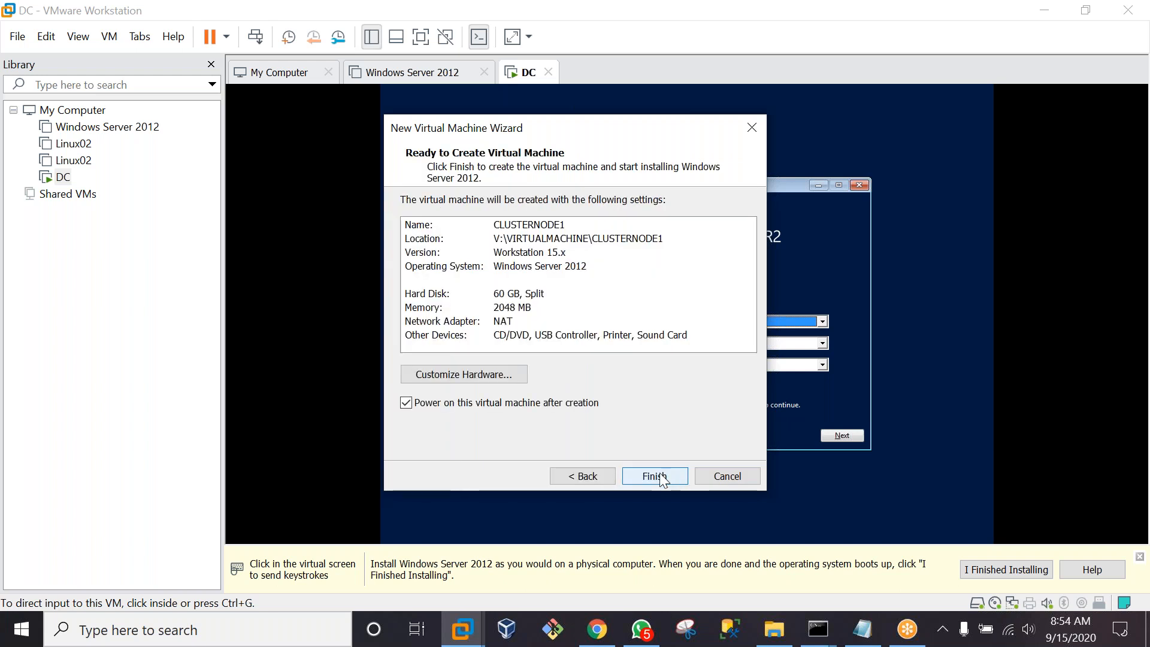
left_click(660, 474)
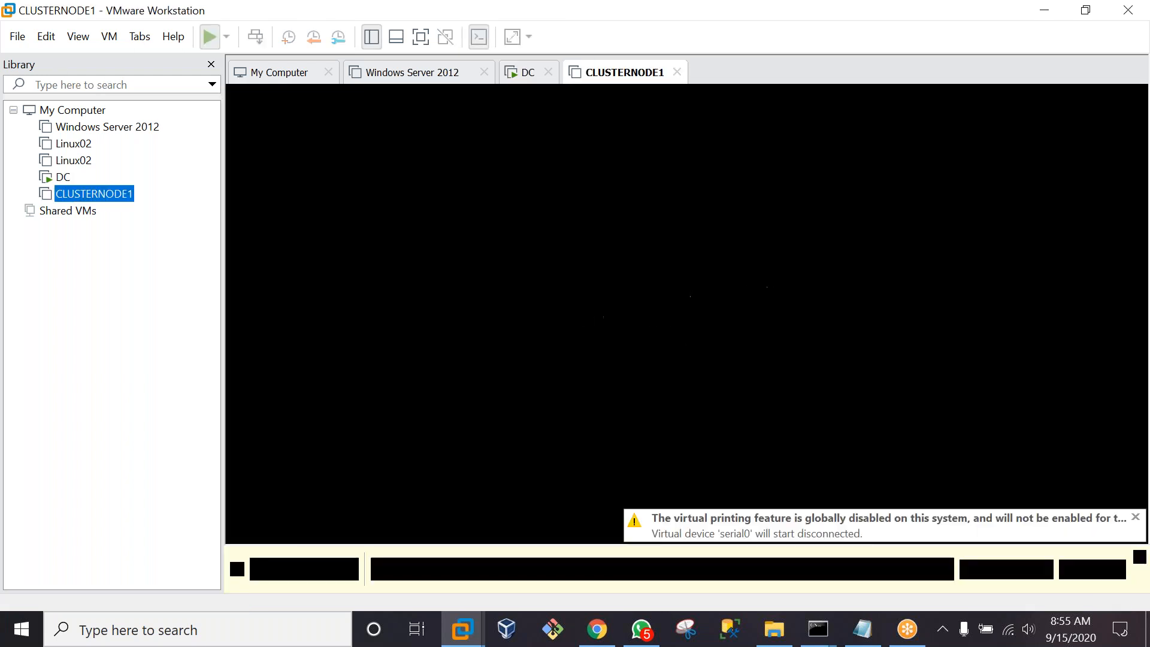
Create a Typical VM named CLUSTERNODE2 from the same ISO with the default 60 GB disk
left_click(17, 37)
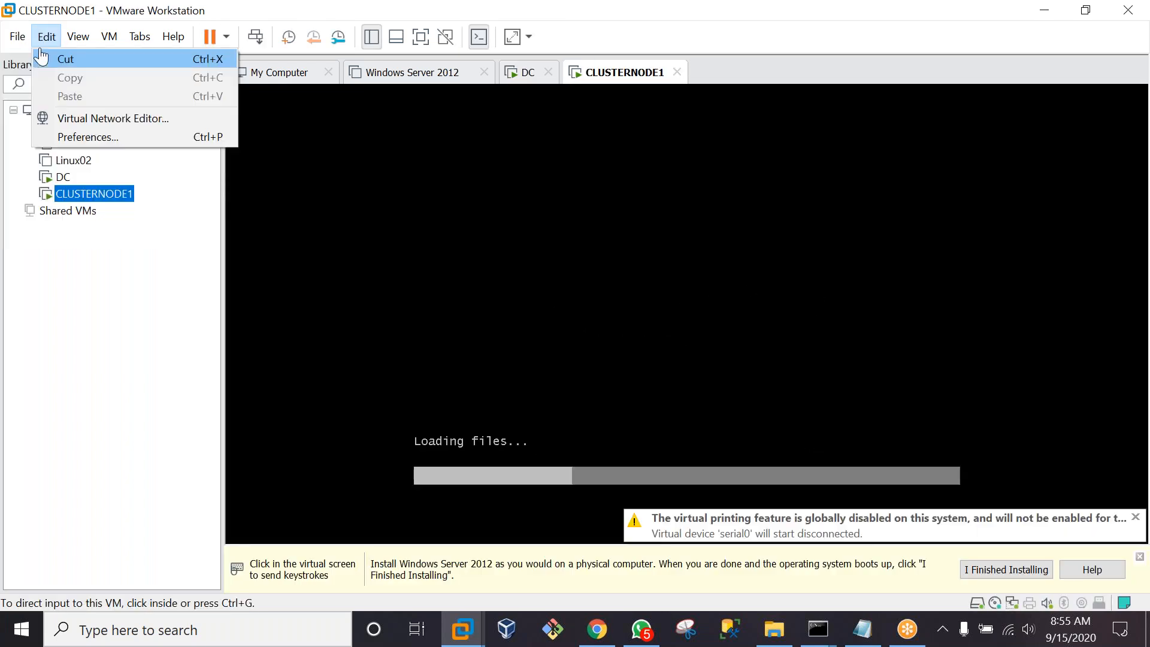
left_click(38, 59)
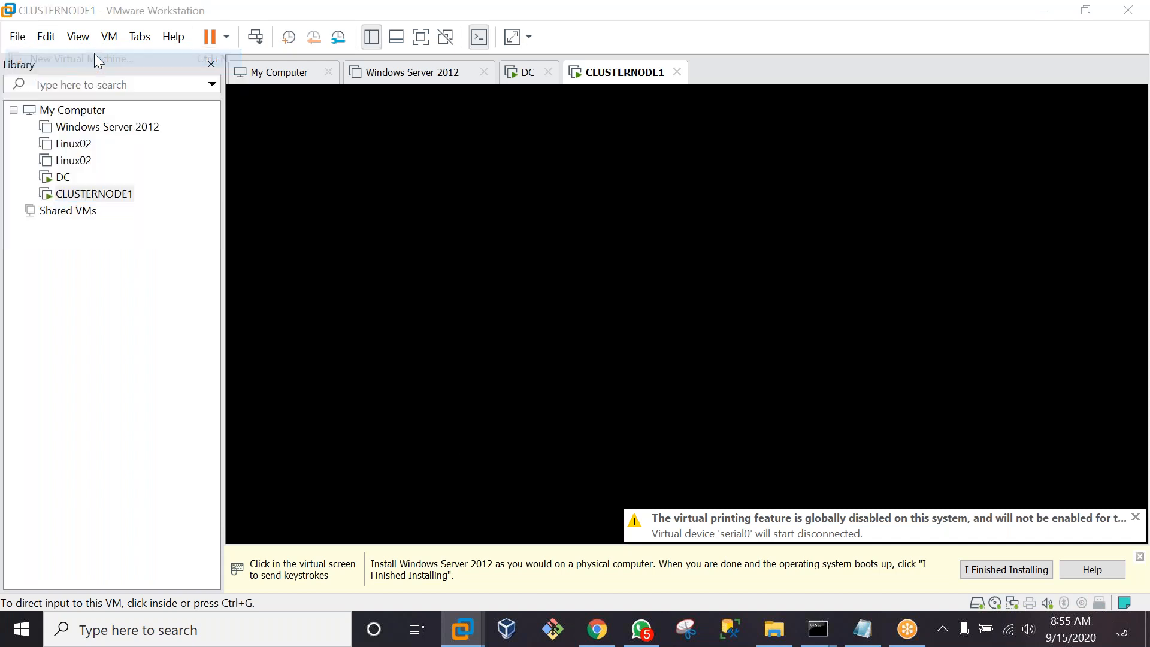
left_click(659, 472)
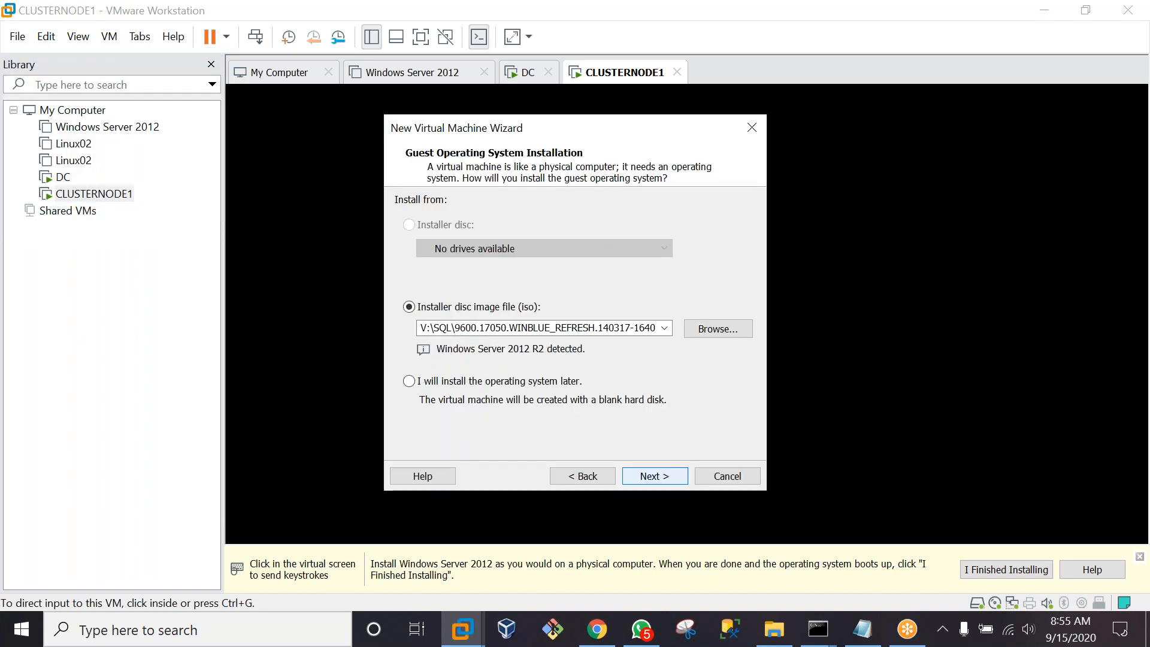
key("Return")
type("C")
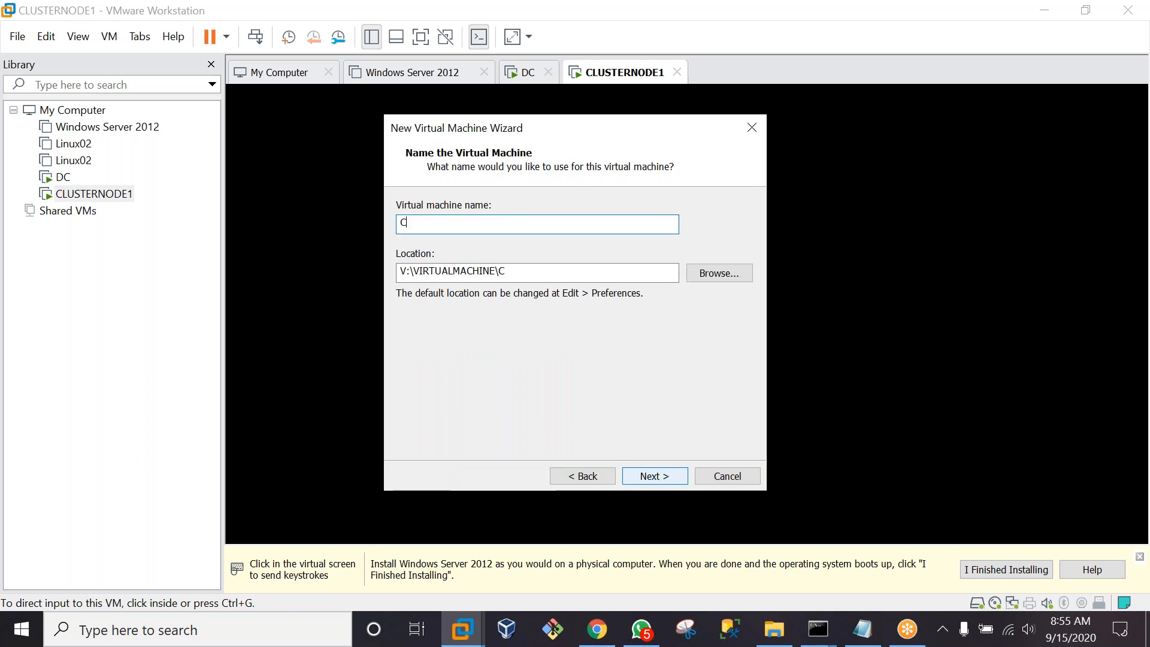
type("LUSTERNODE2")
left_click(671, 478)
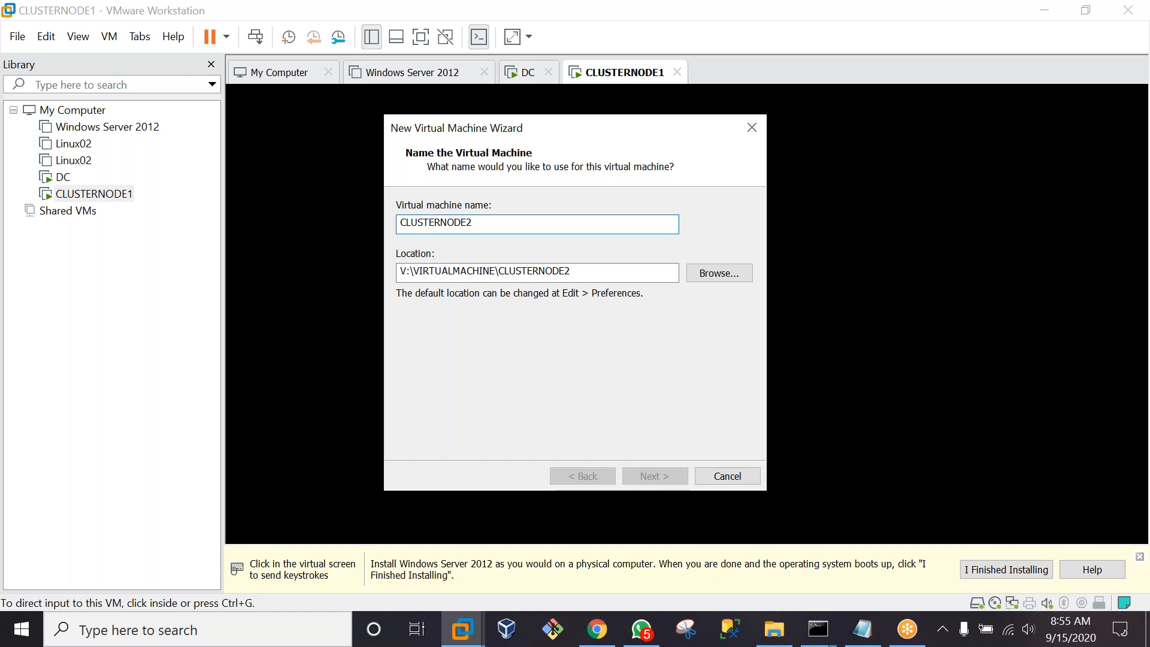
key("Return")
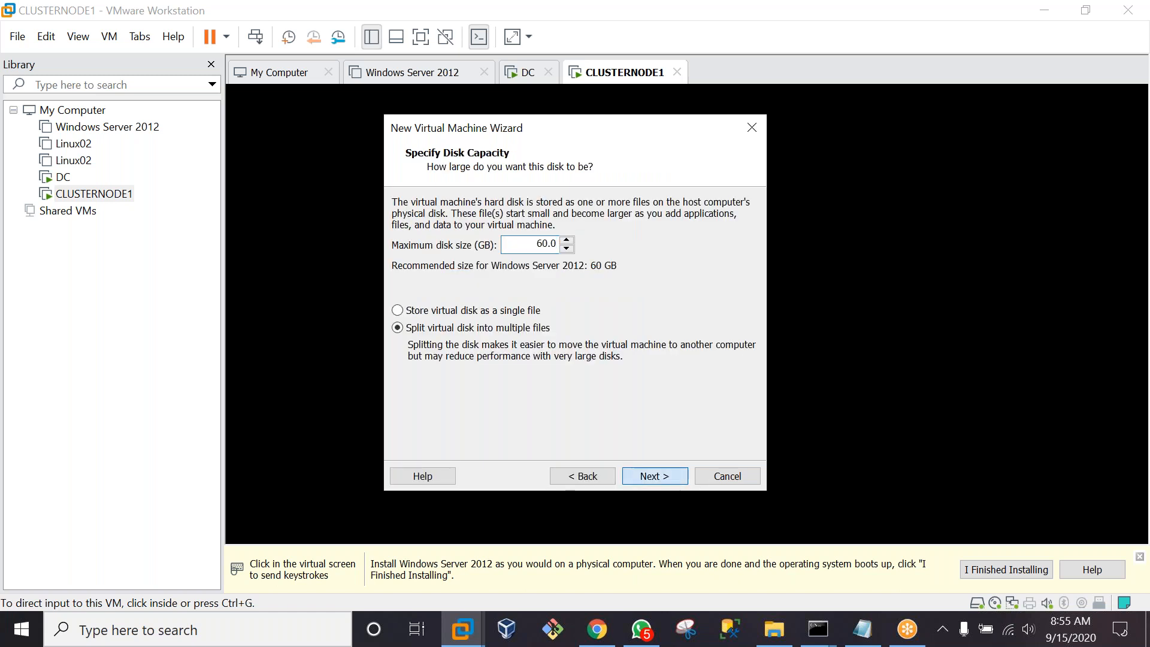
key("Return")
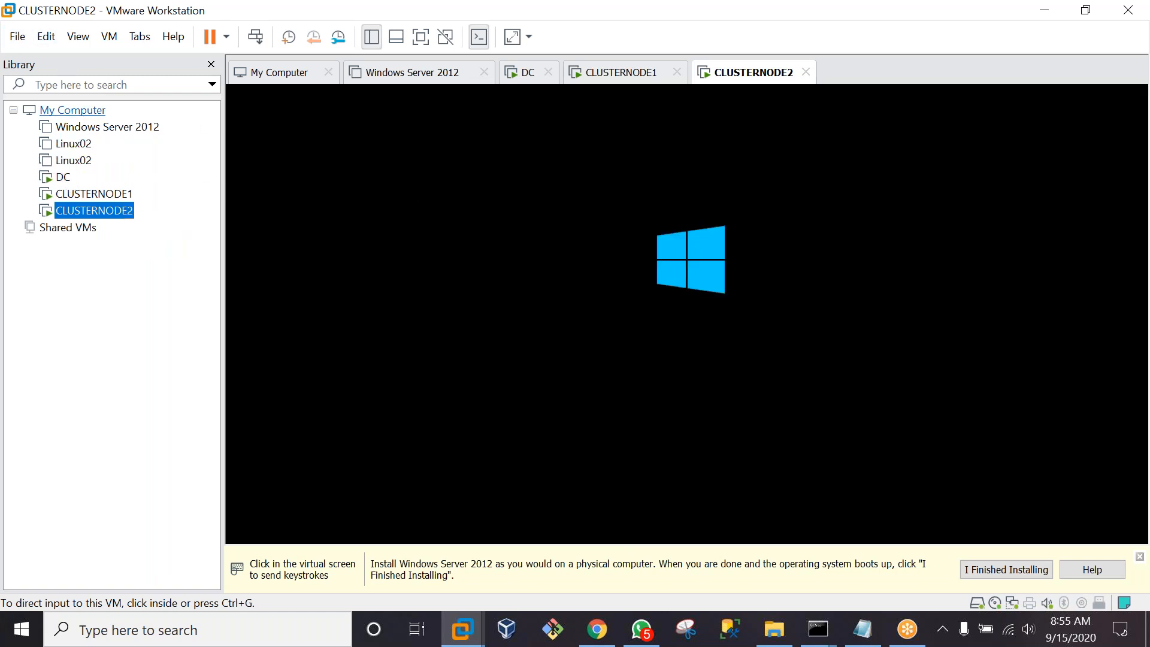
Create a Typical VM named SANSERVER from the ISO with a 150 GB maximum disk size
left_click(17, 40)
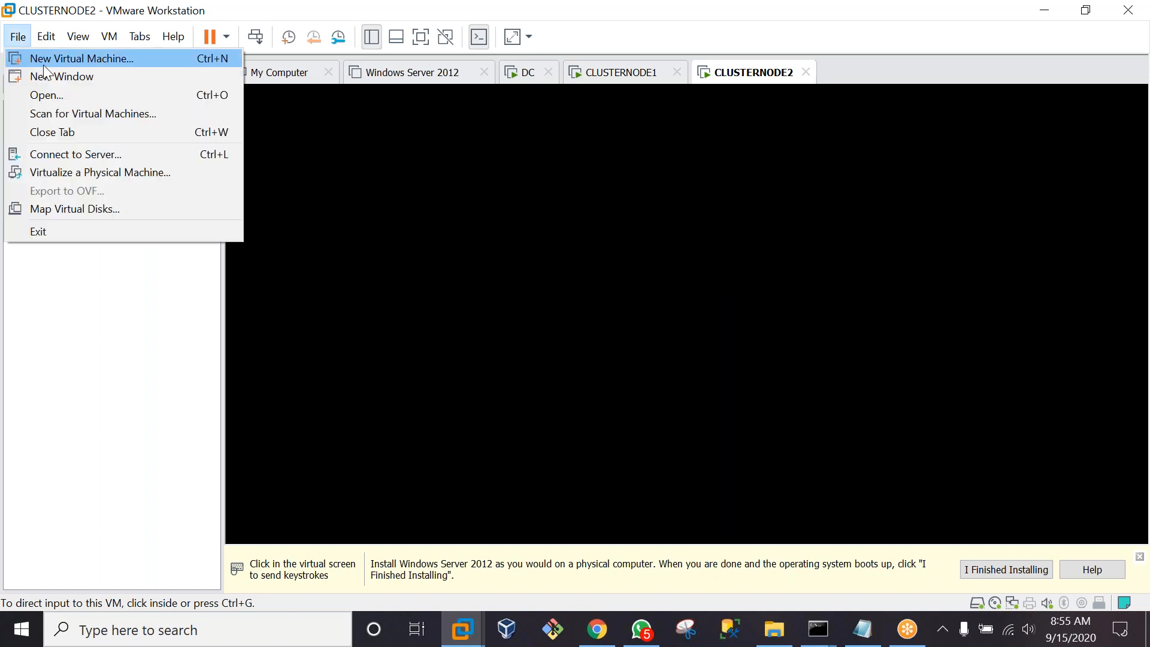
left_click(45, 62)
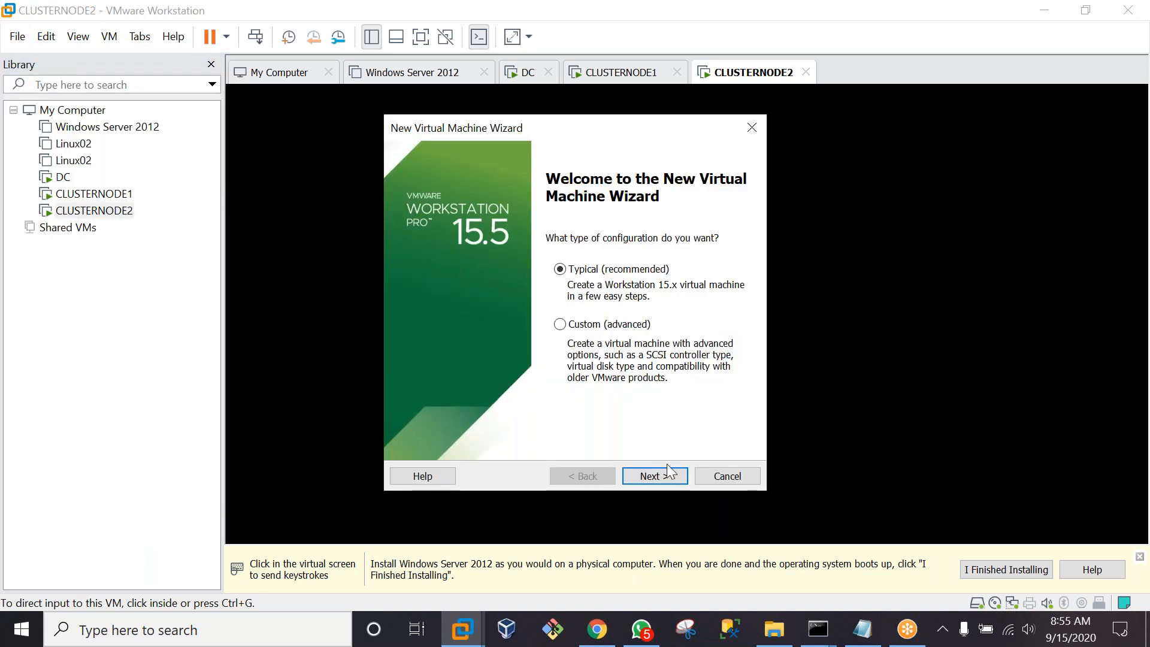
left_click(666, 477)
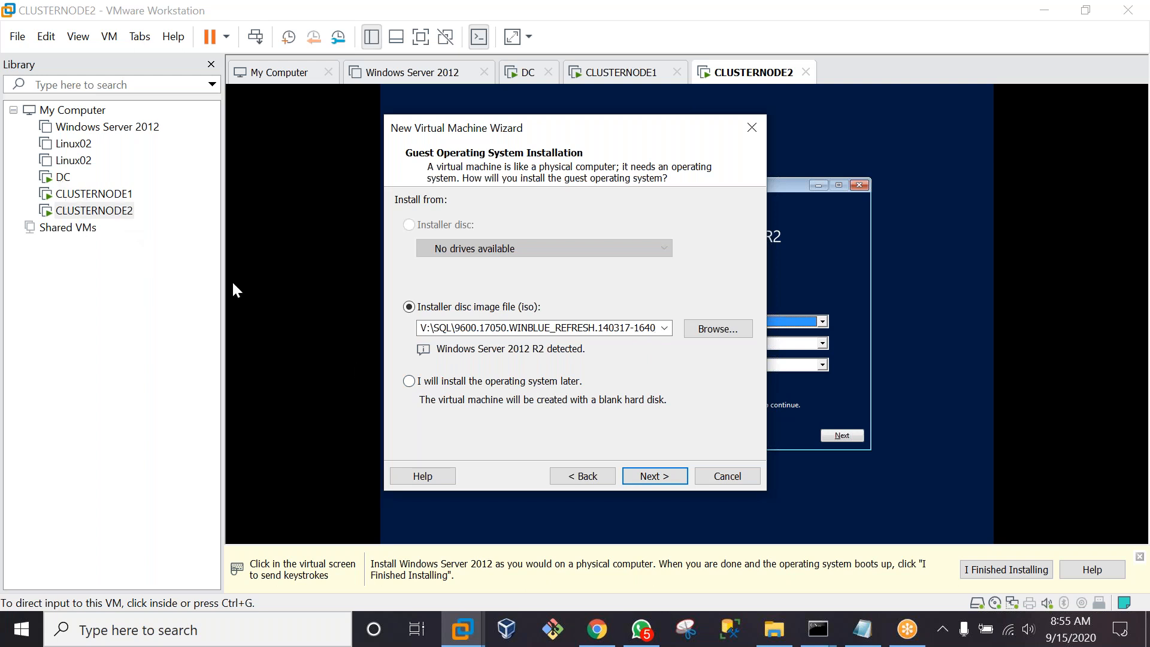
left_click(665, 481)
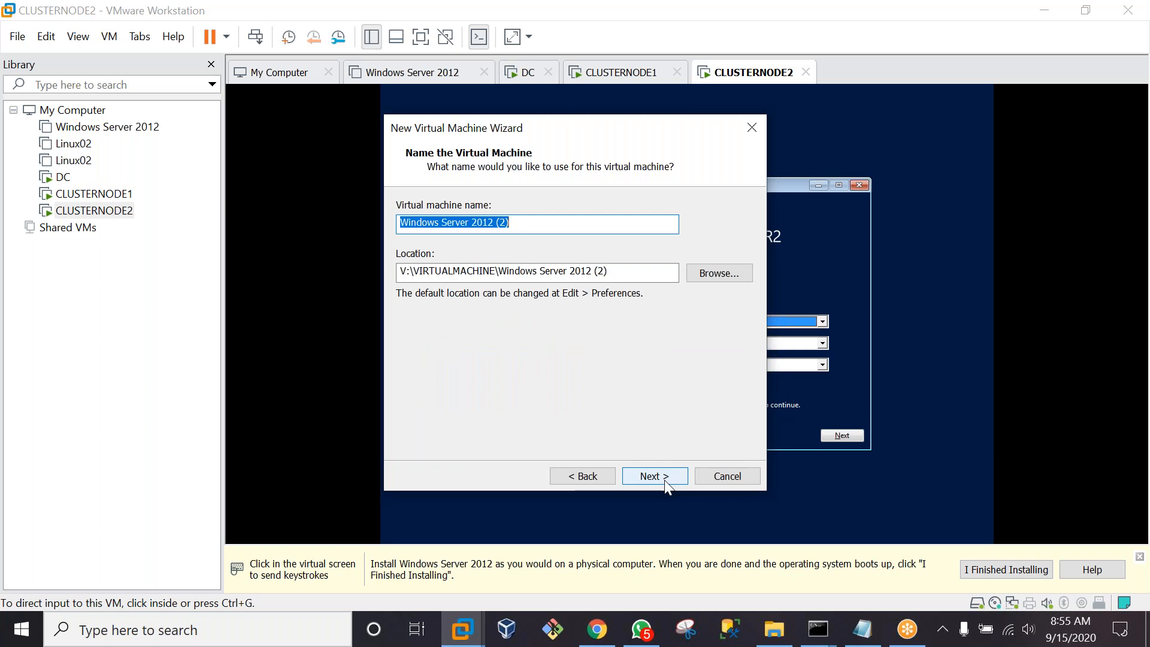
type("SAN")
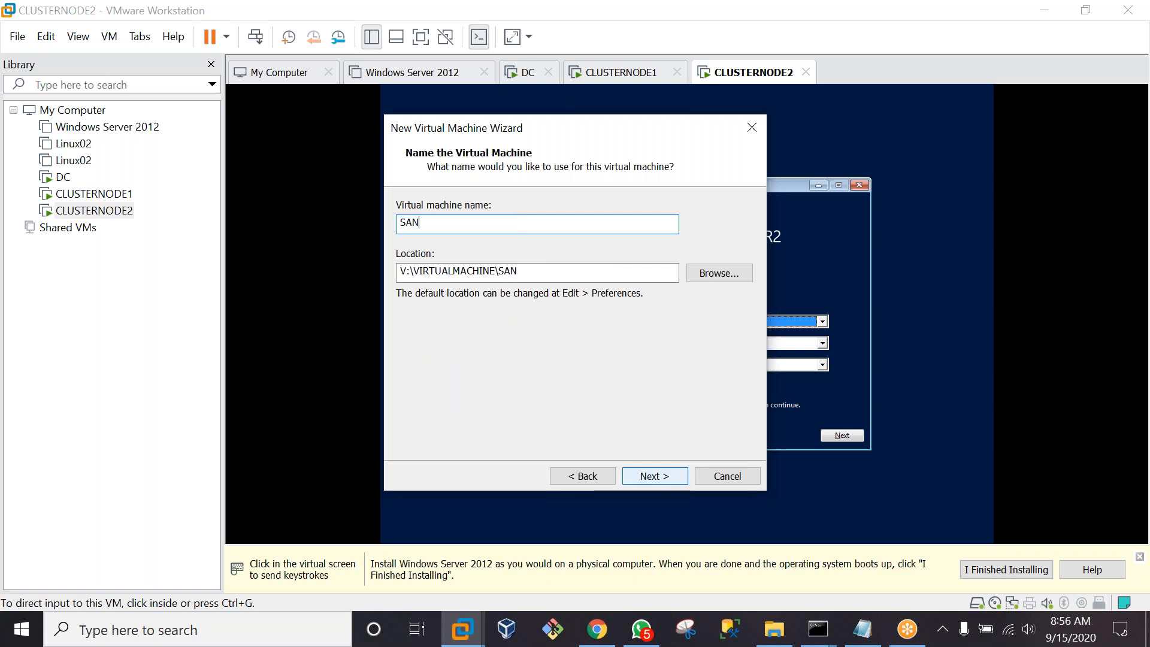
type("SERVER")
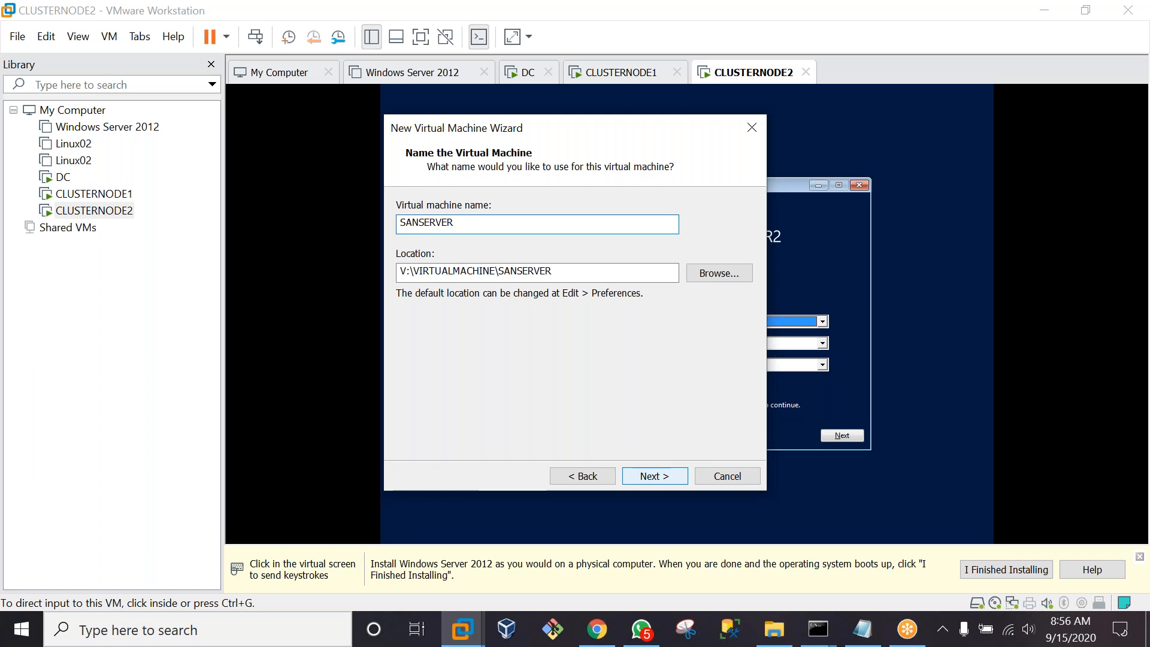
left_click(646, 473)
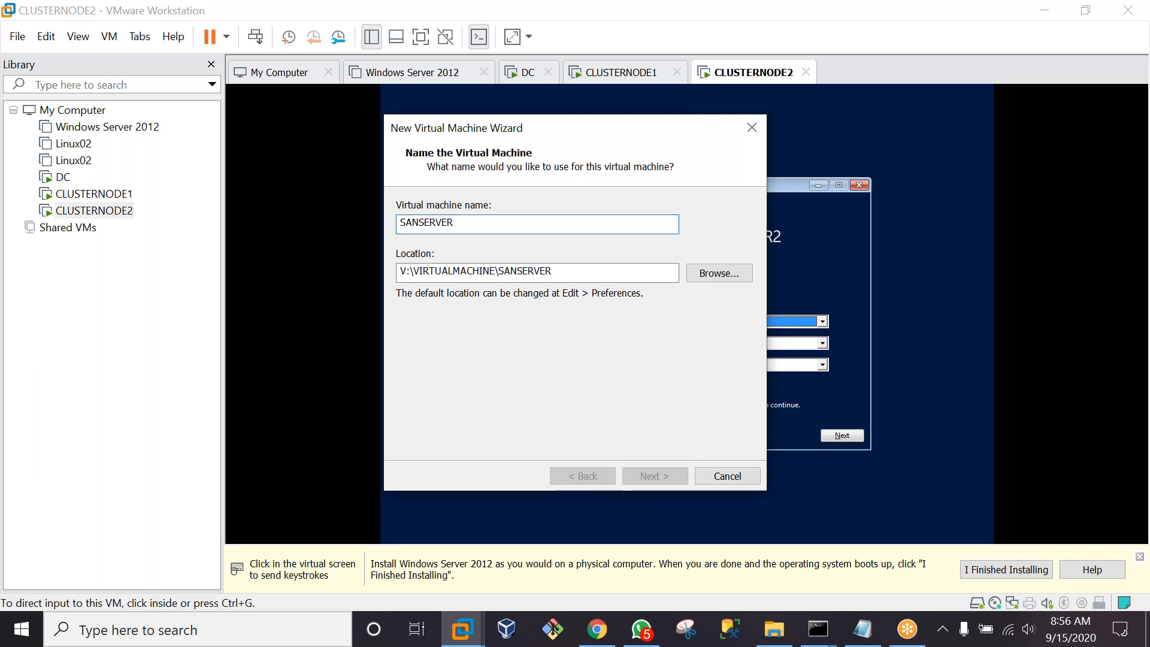
type("150")
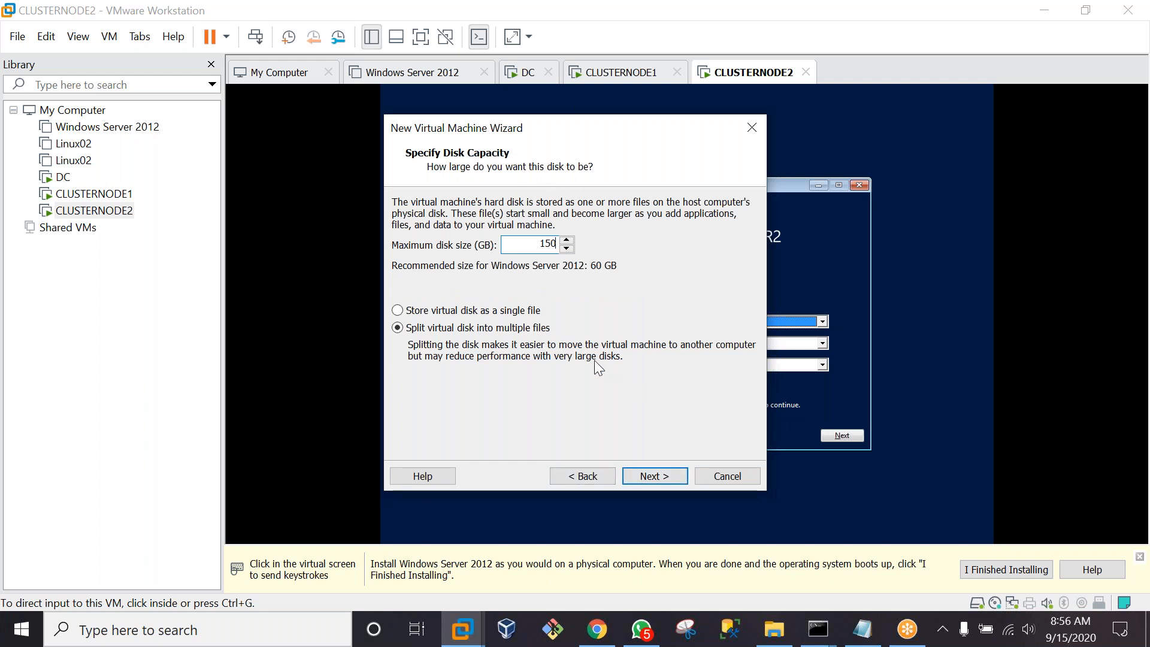
left_click(656, 478)
left_click(656, 478)
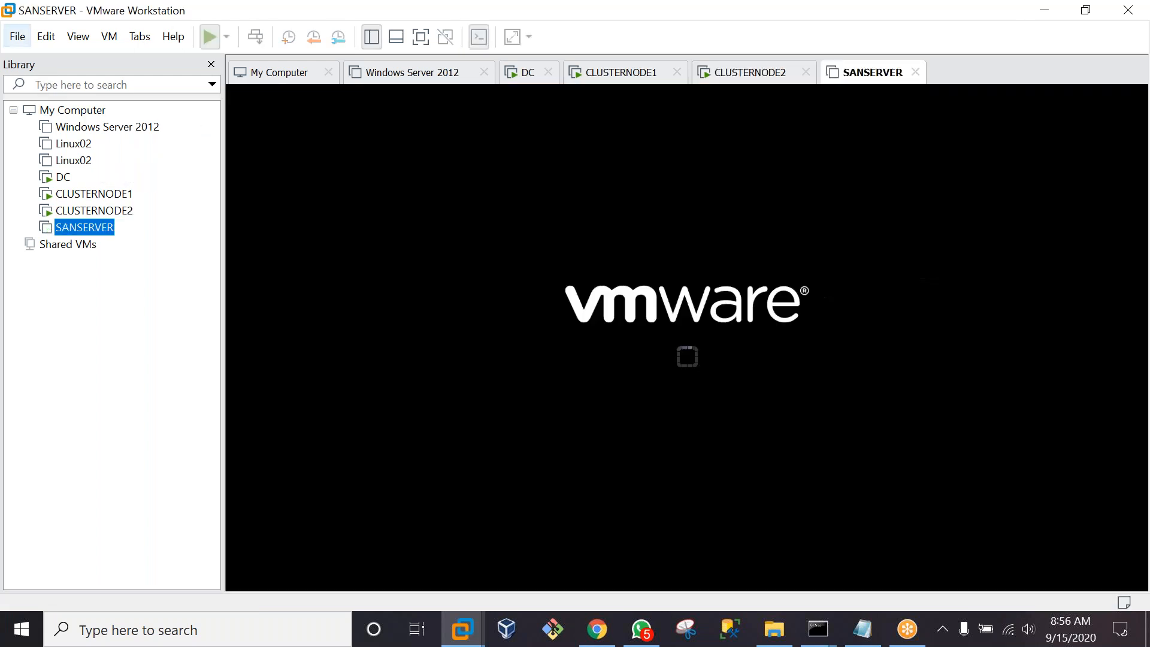
Create a Typical VM named CLUSTERSERVER from the Server 2012 R2 ISO, keeping the 60 GB disk
left_click(17, 36)
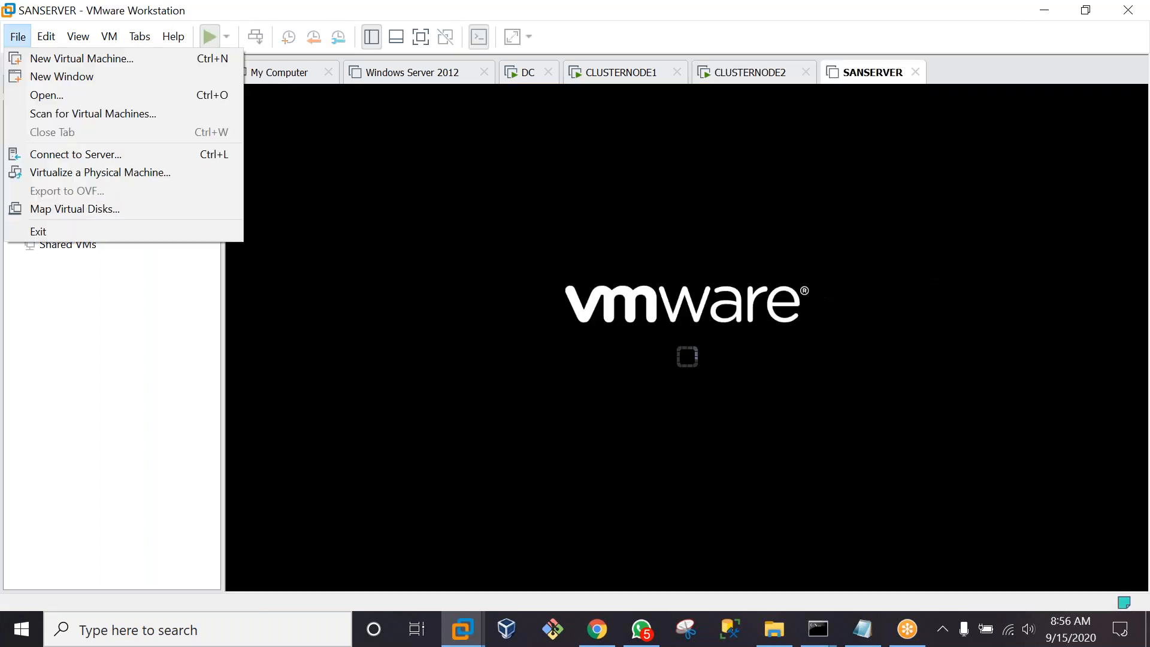
mouse_move(46, 35)
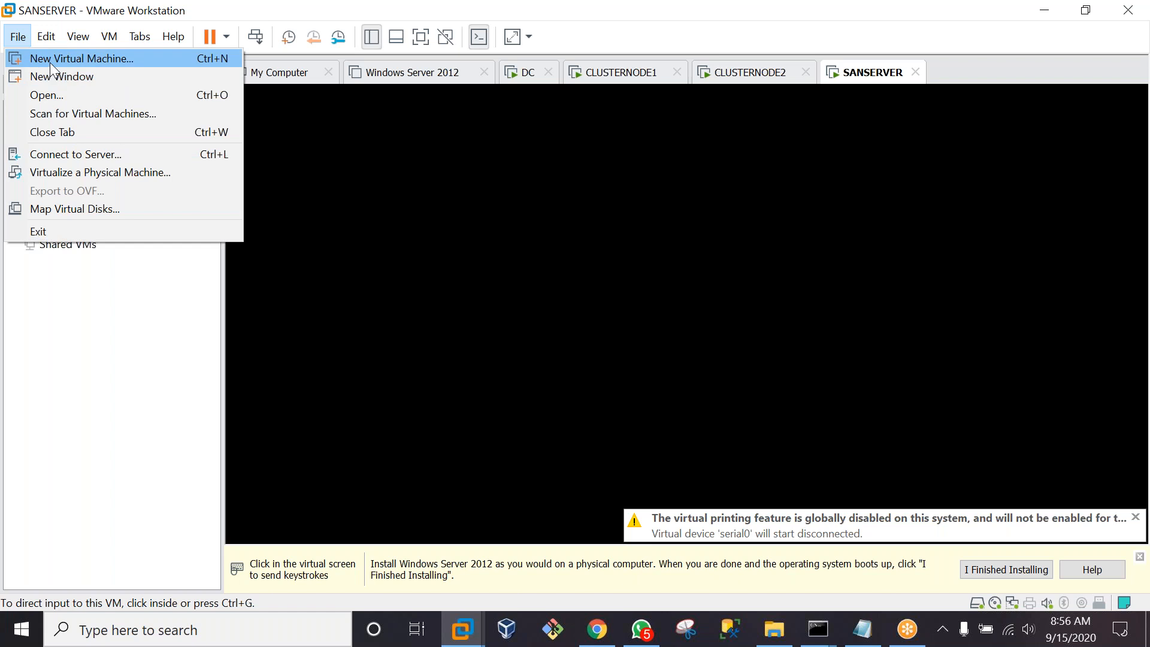
left_click(49, 60)
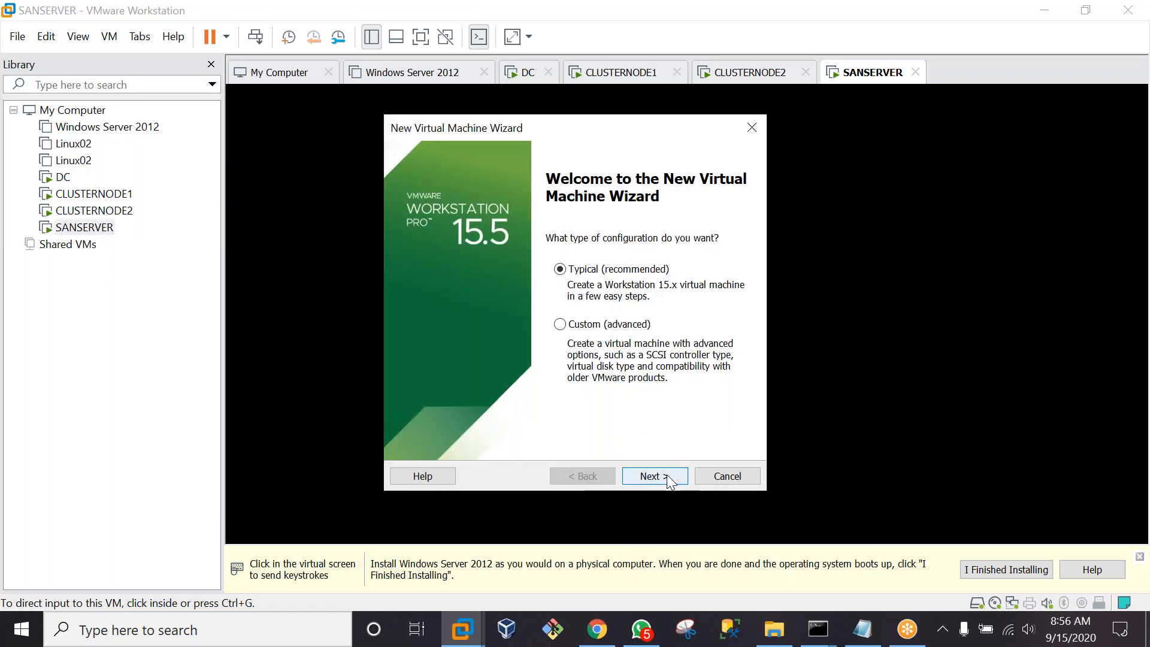
left_click(667, 476)
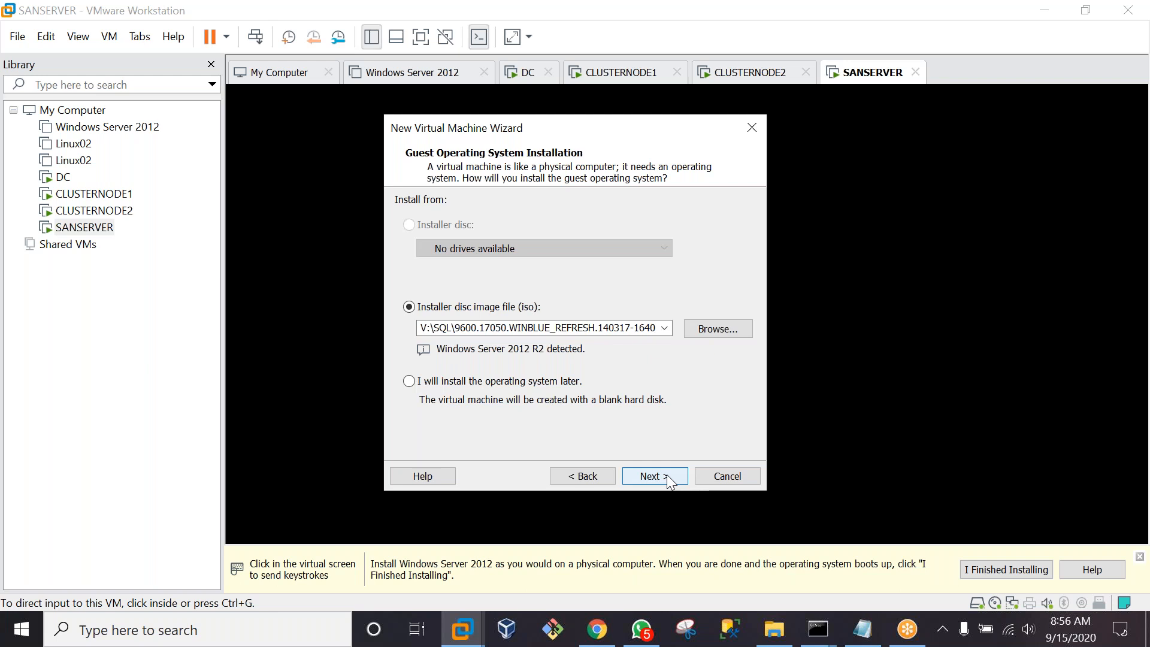
left_click(589, 476)
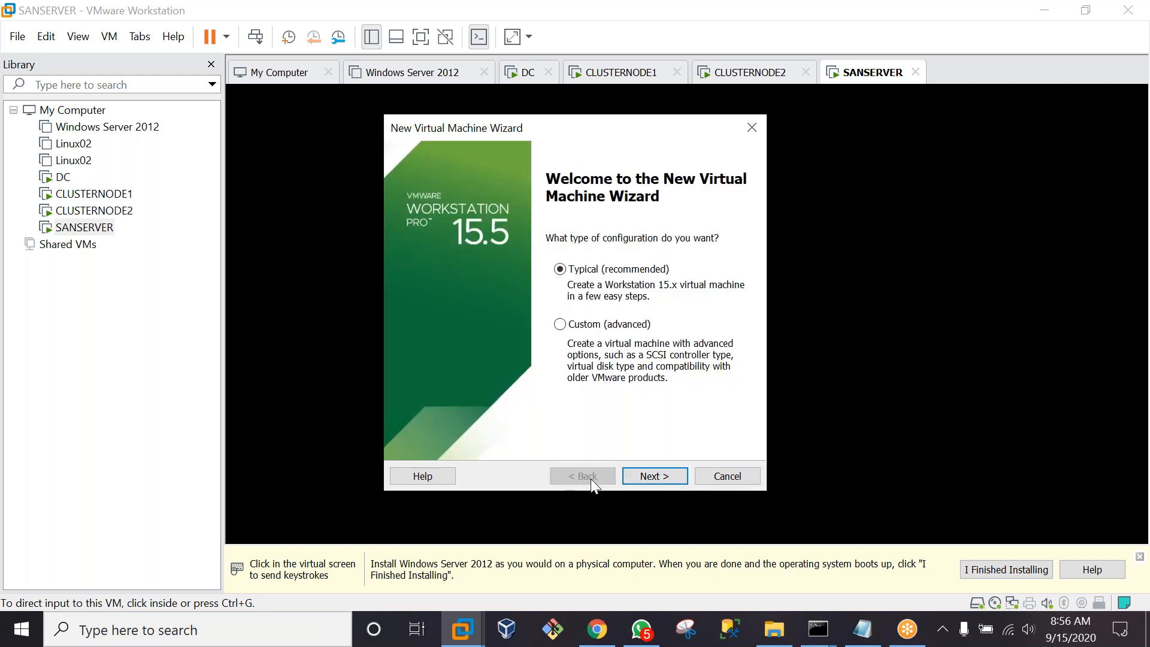
left_click(657, 477)
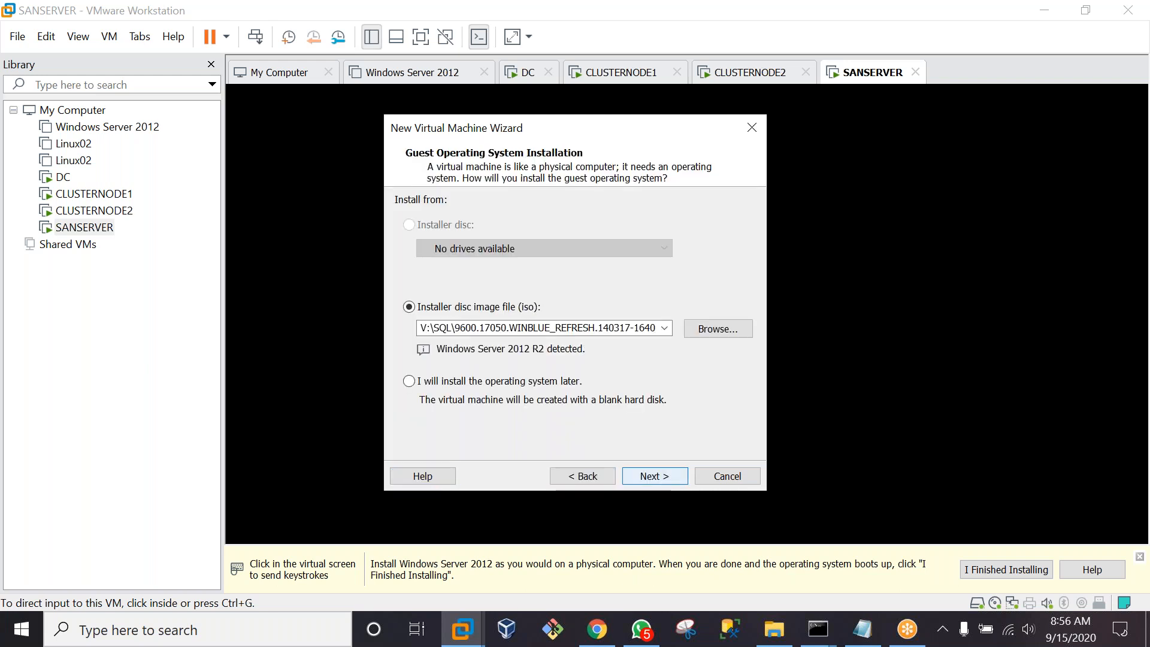
left_click(655, 476)
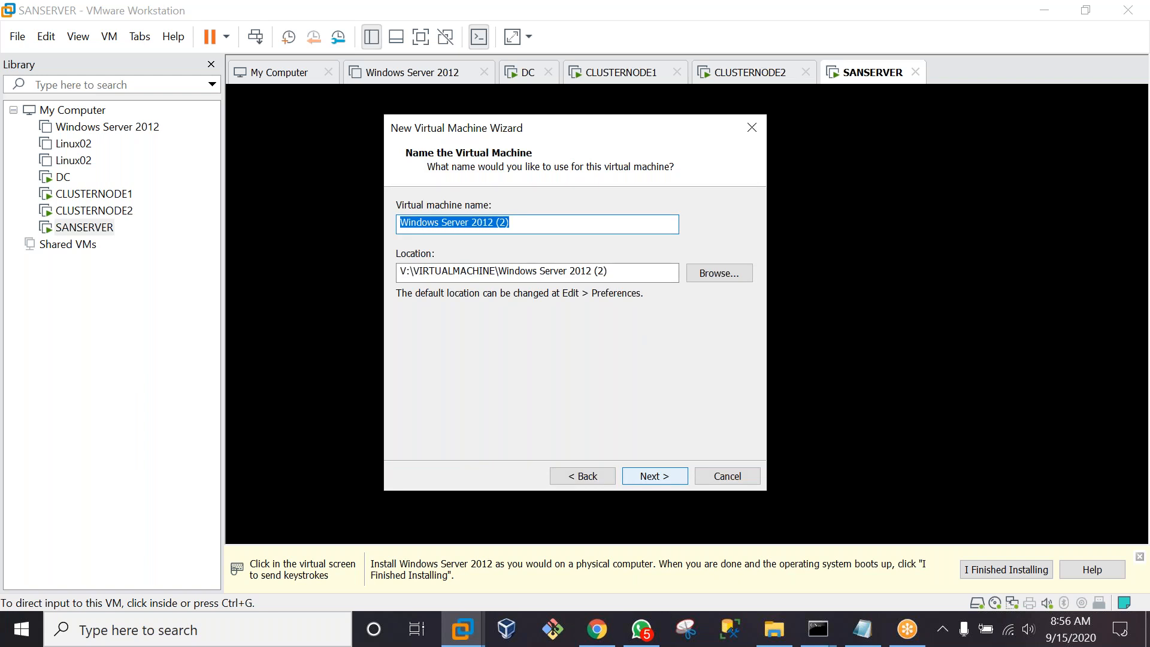
type("CLUSTERSERVER")
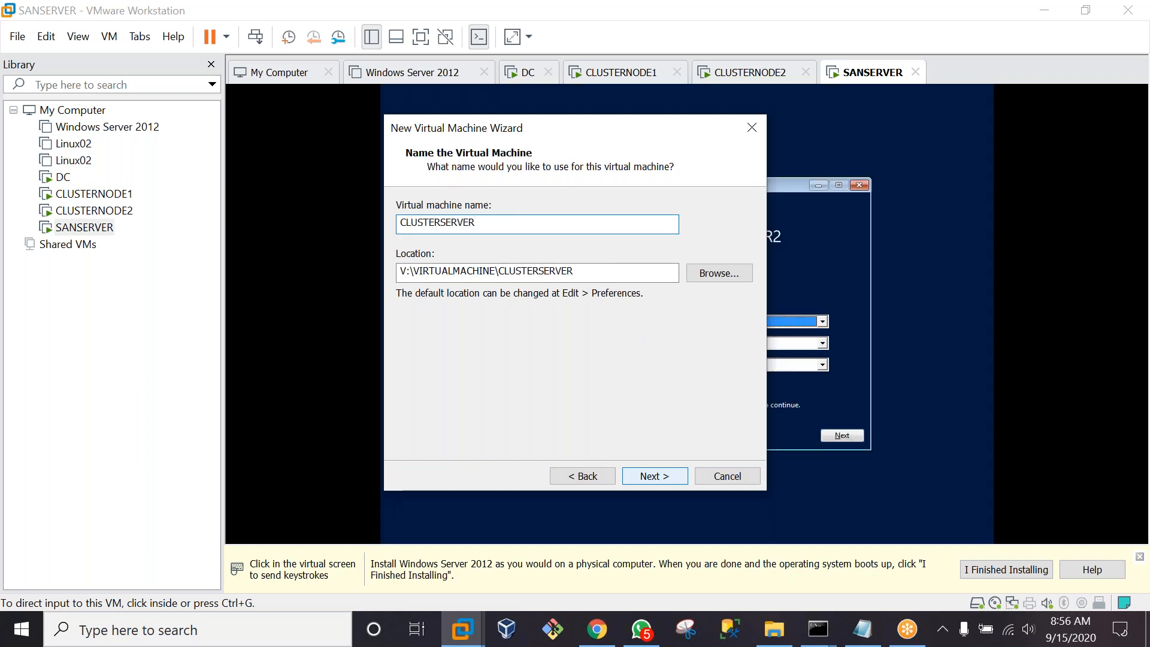
left_click(662, 477)
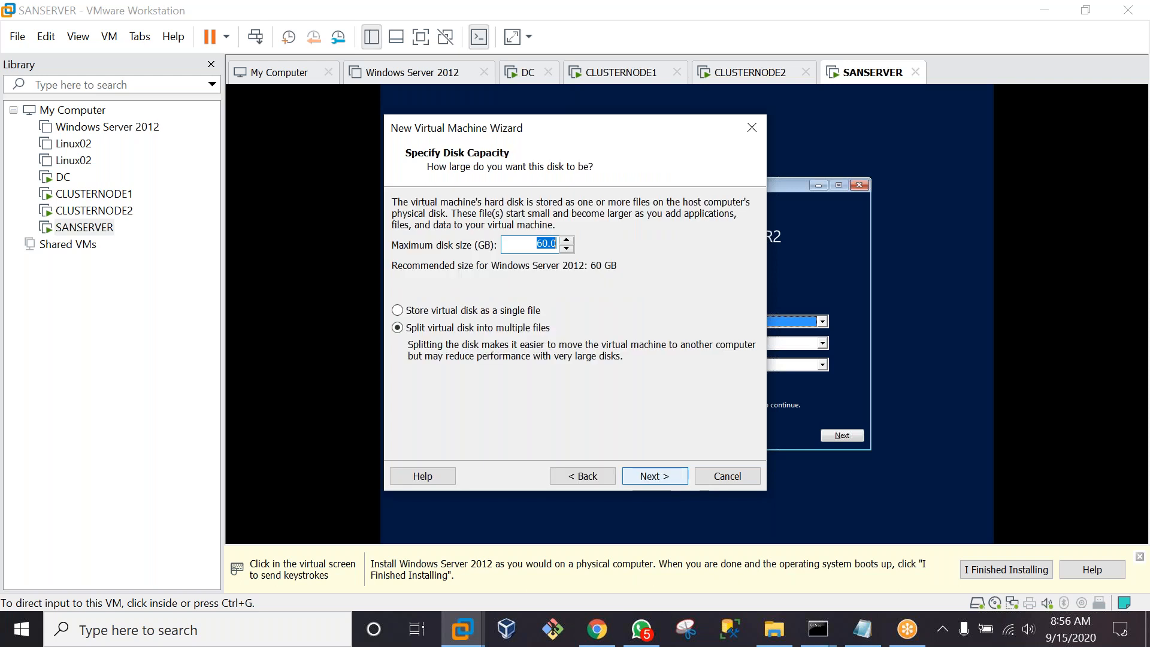
key("Return")
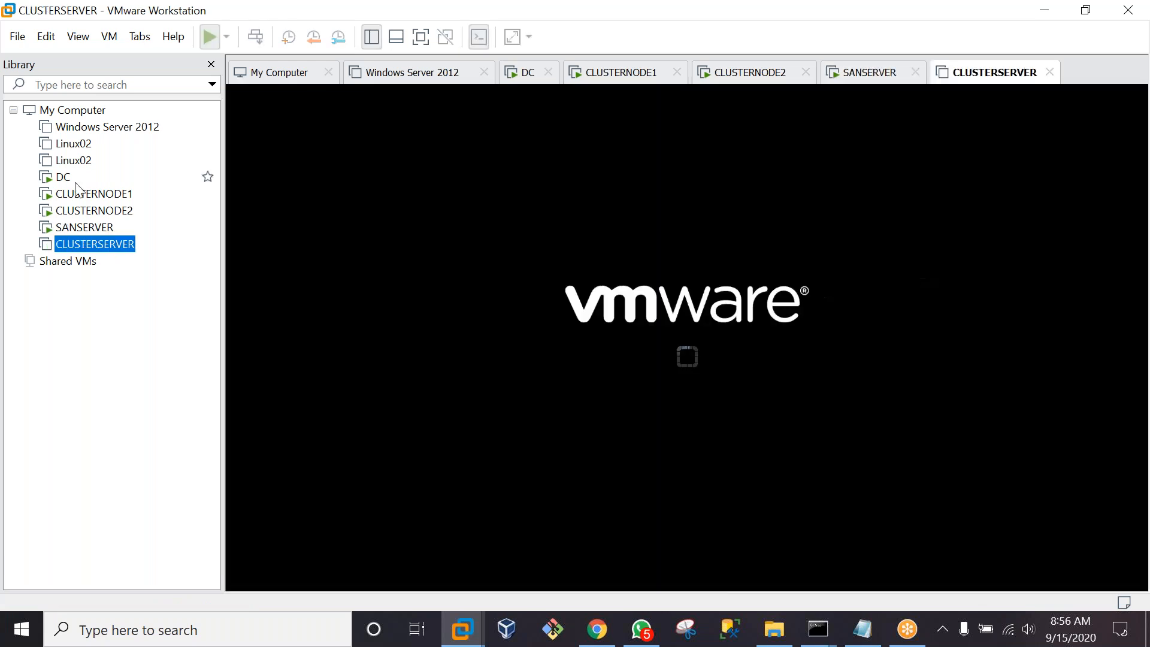
On the DC VM, accept default language settings and start the Windows installation
left_click(63, 179)
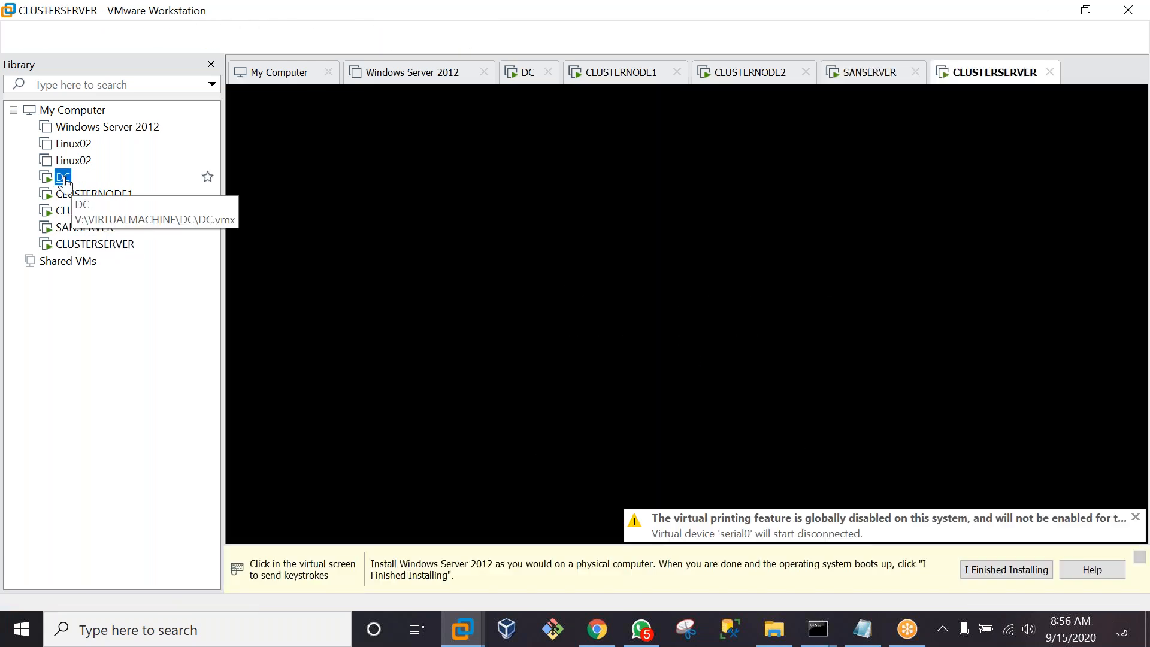
left_click(837, 436)
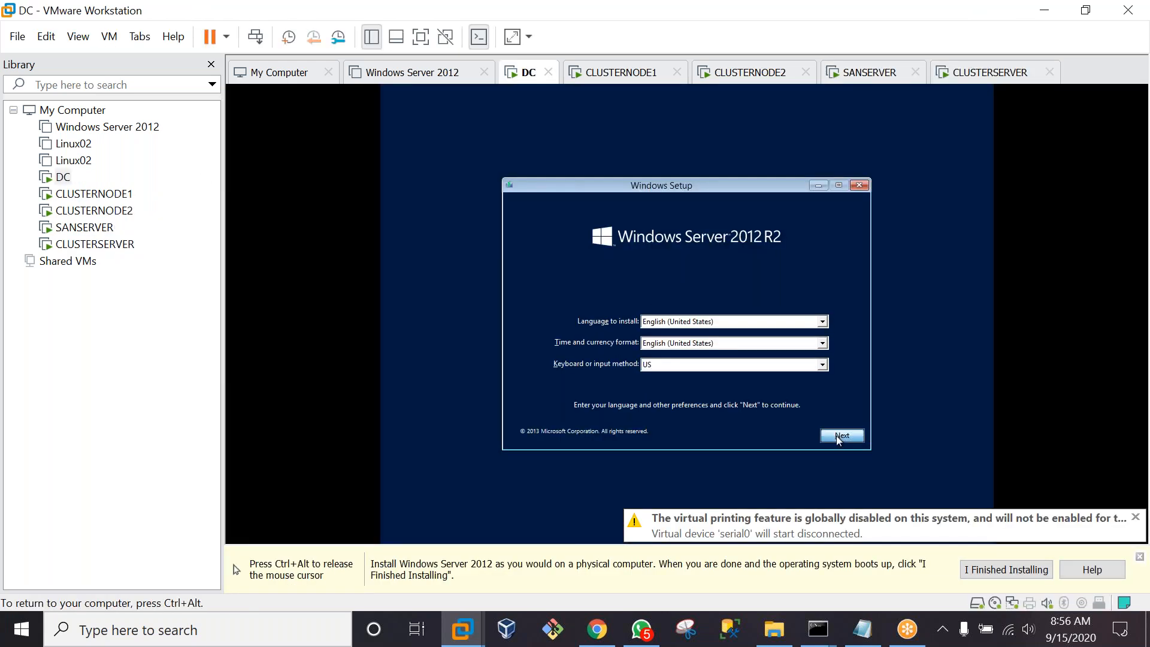
left_click(689, 319)
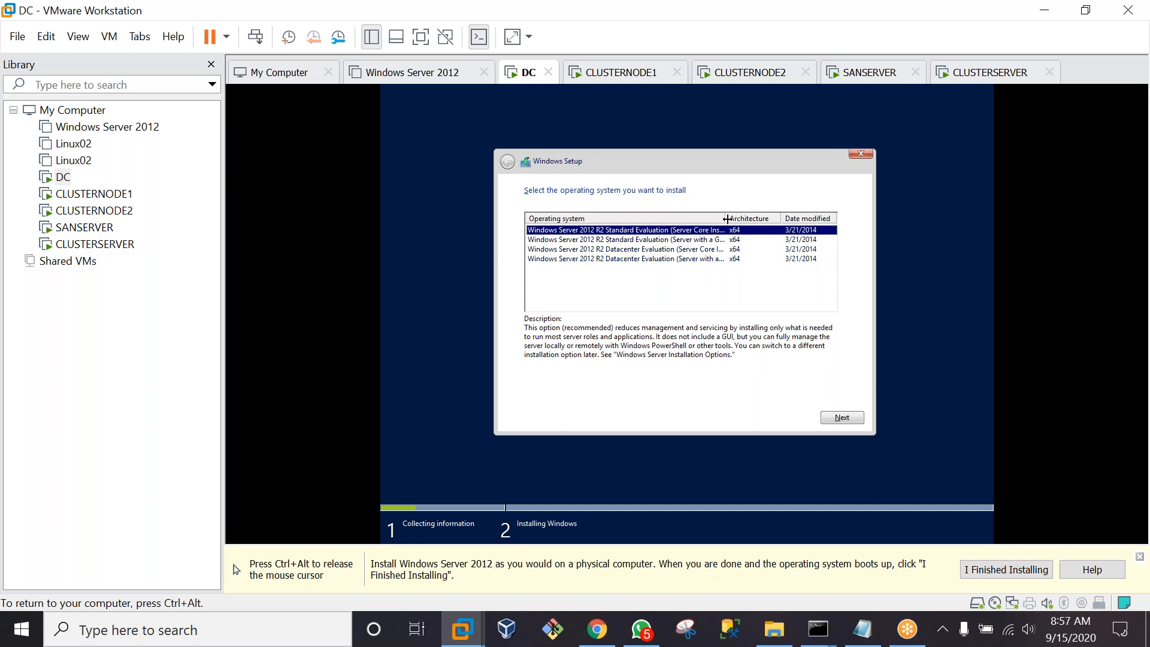
left_click_drag(726, 219, 784, 219)
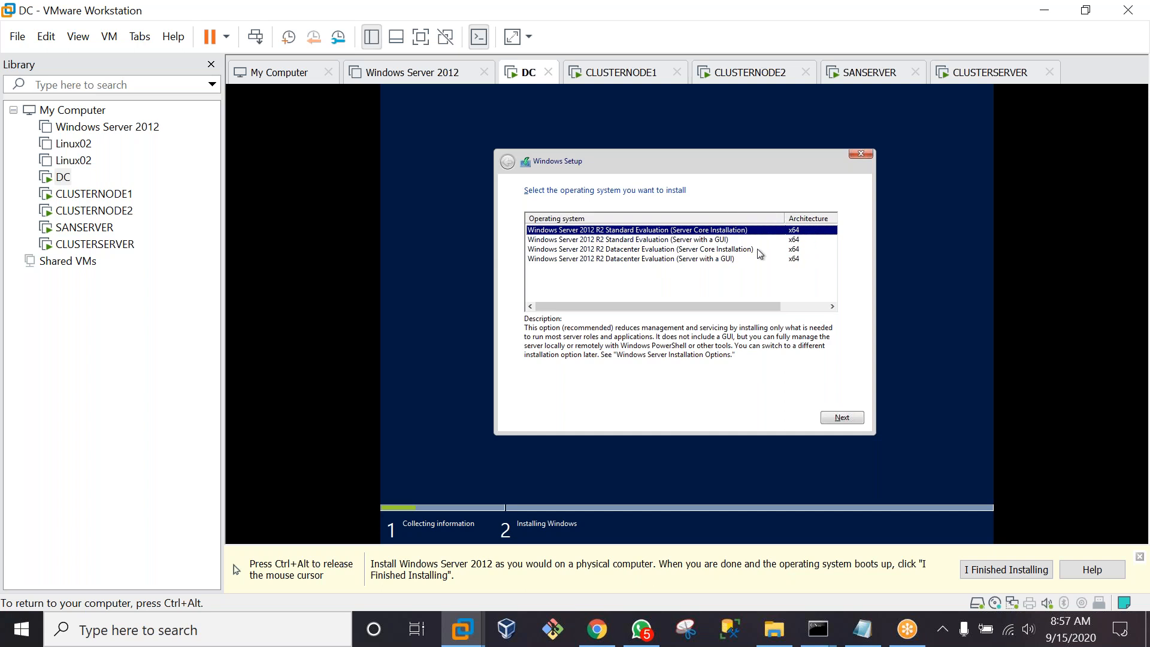
Install Datacenter (Server with a GUI) as a Custom install on Drive 0, then open CLUSTERNODE1
left_click(697, 263)
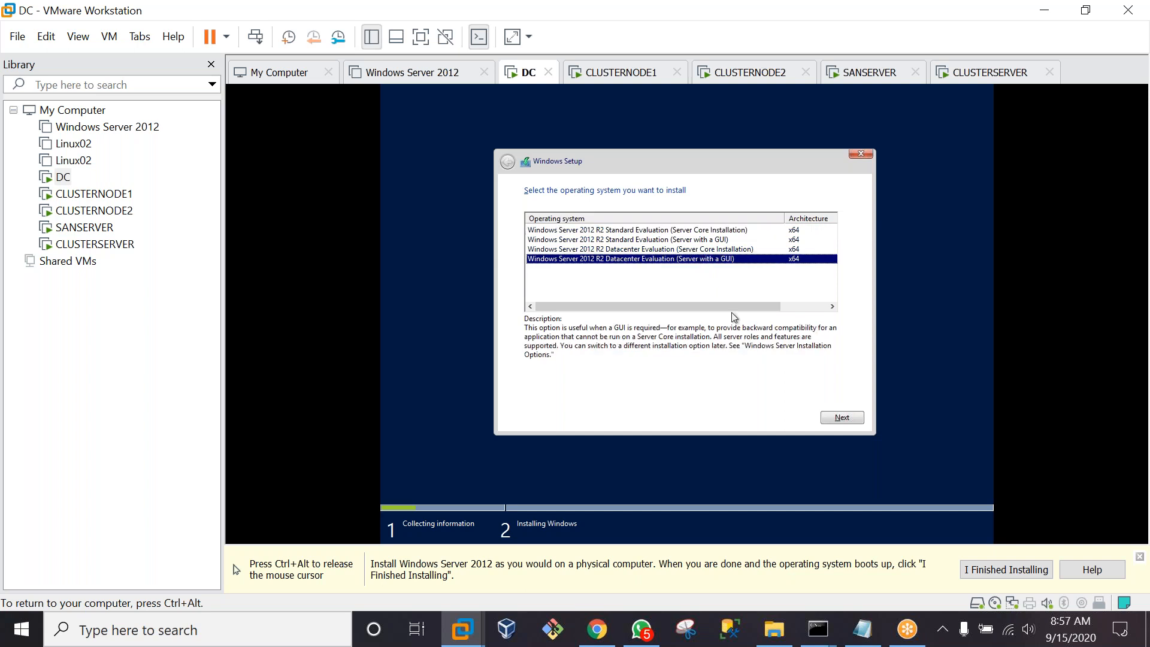
left_click(843, 419)
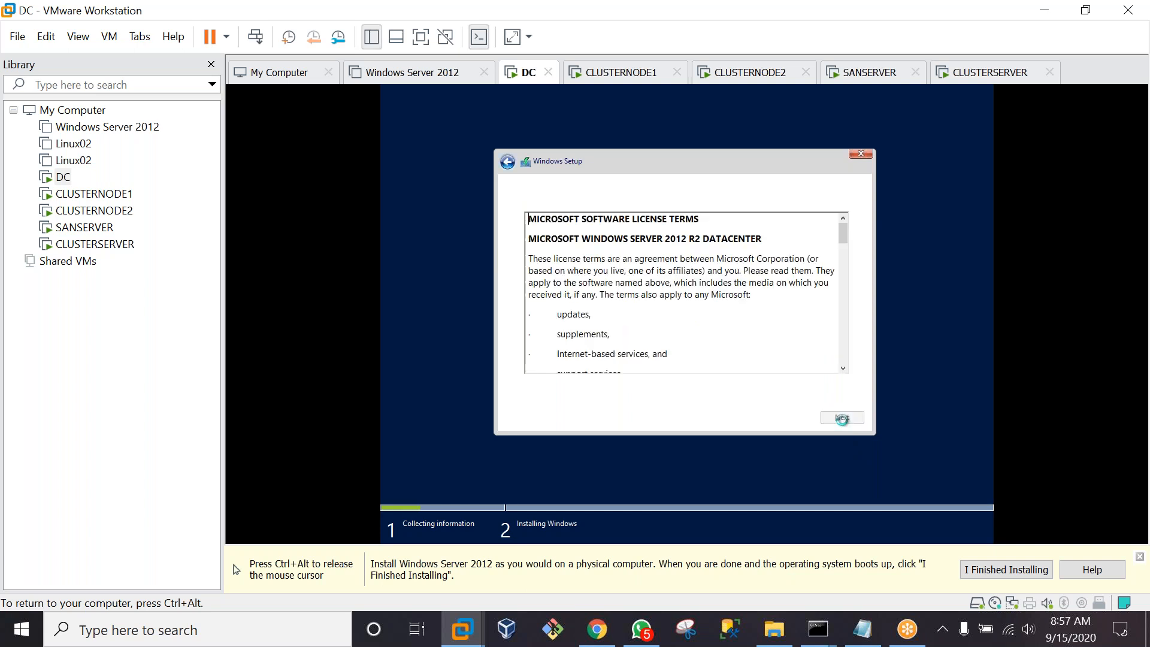
left_click(529, 392)
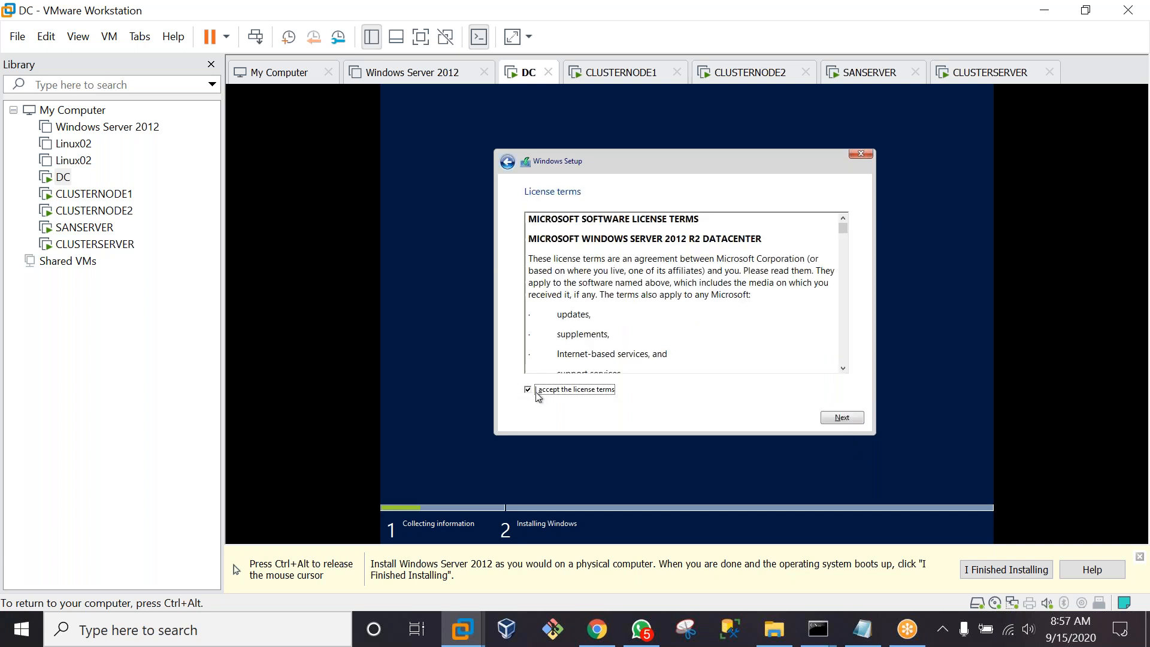
left_click(842, 418)
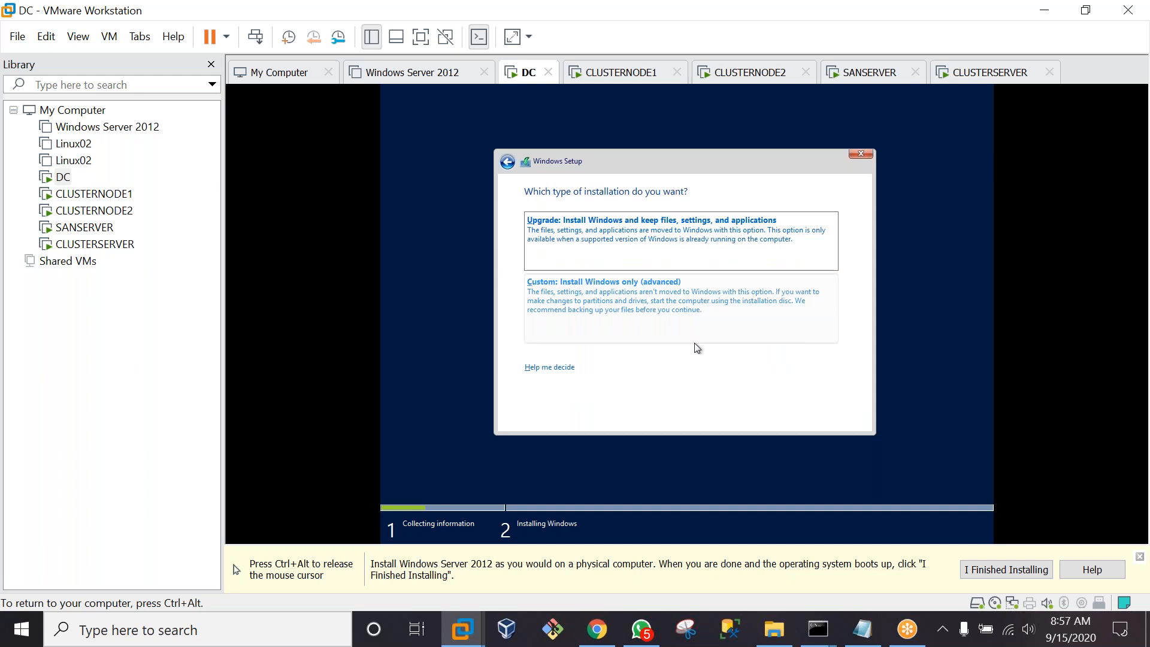
left_click(606, 309)
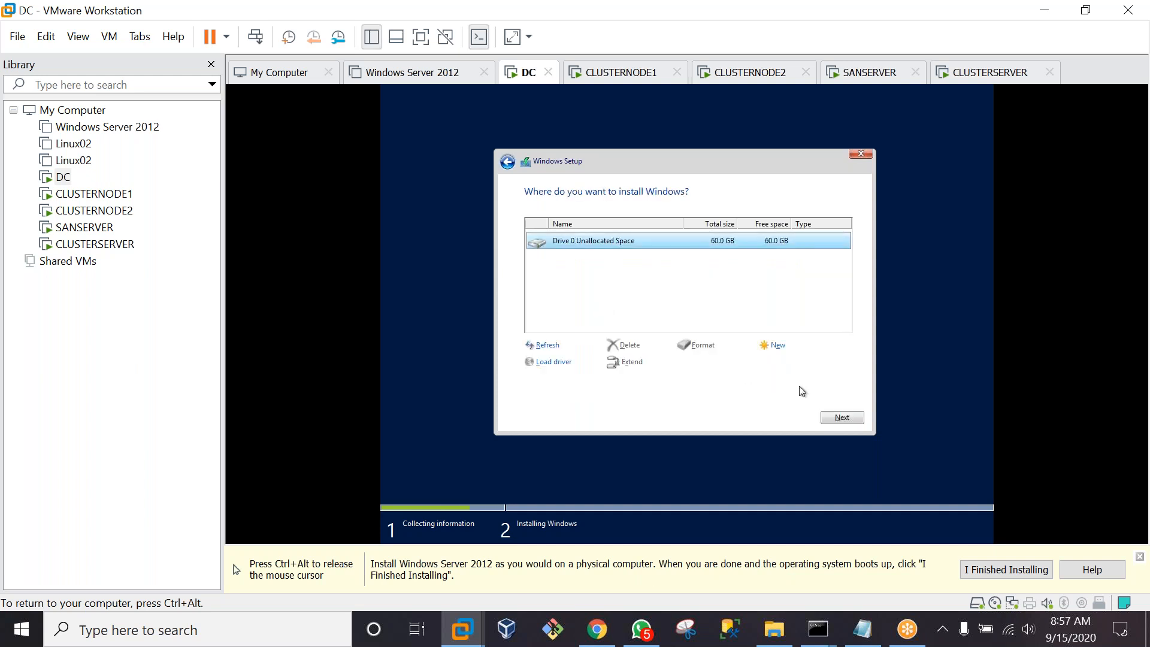
left_click(836, 418)
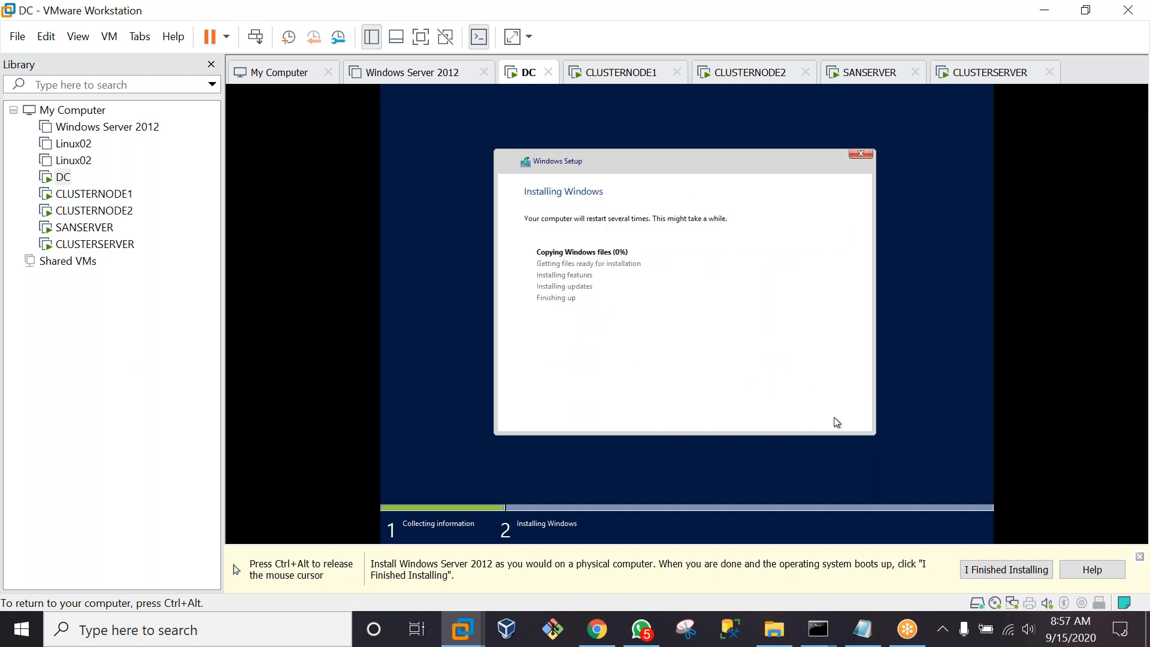
key("ctrl+alt")
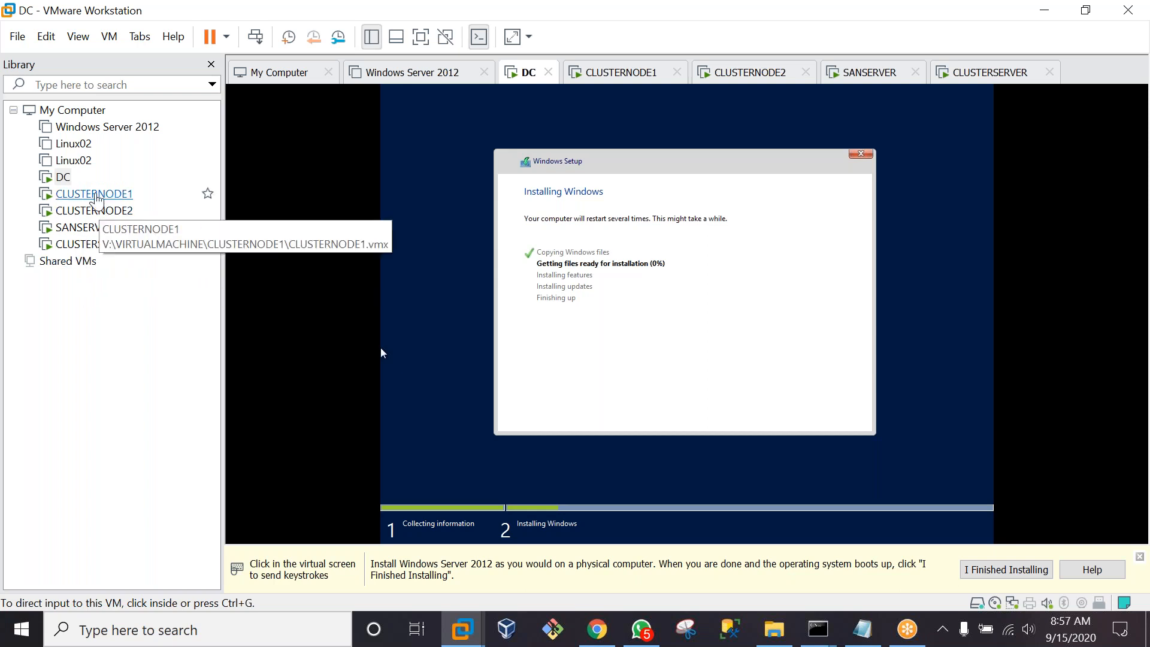
double_click(96, 196)
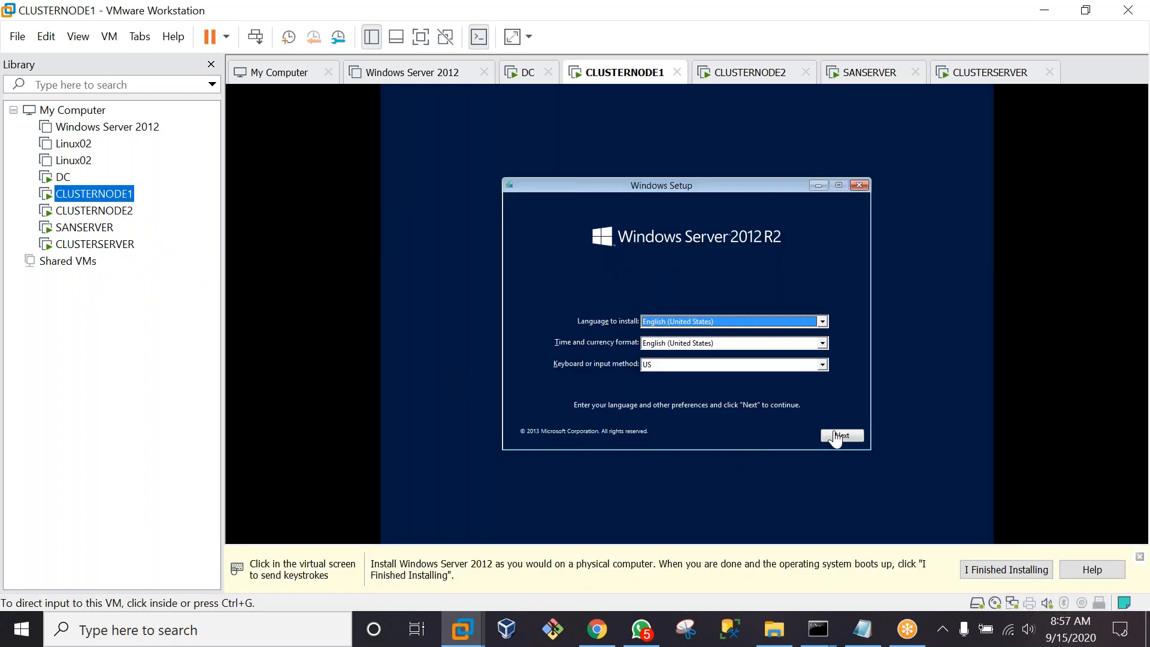
On CLUSTERNODE1, accept default language settings and start the Windows installation
left_click(837, 436)
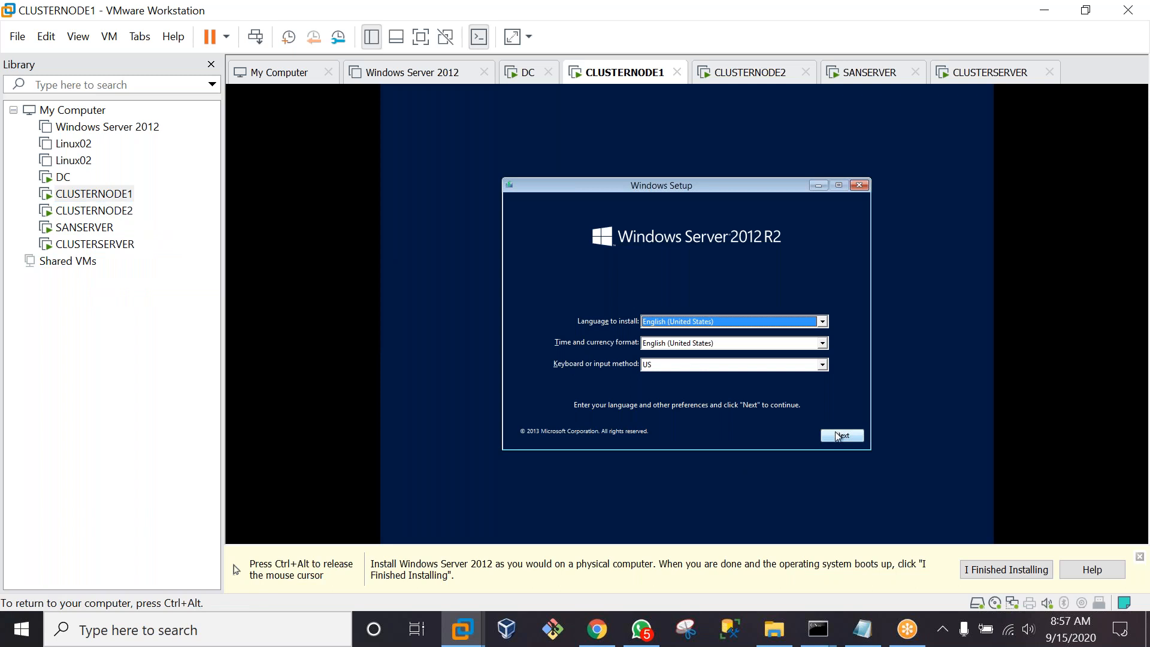
left_click(693, 315)
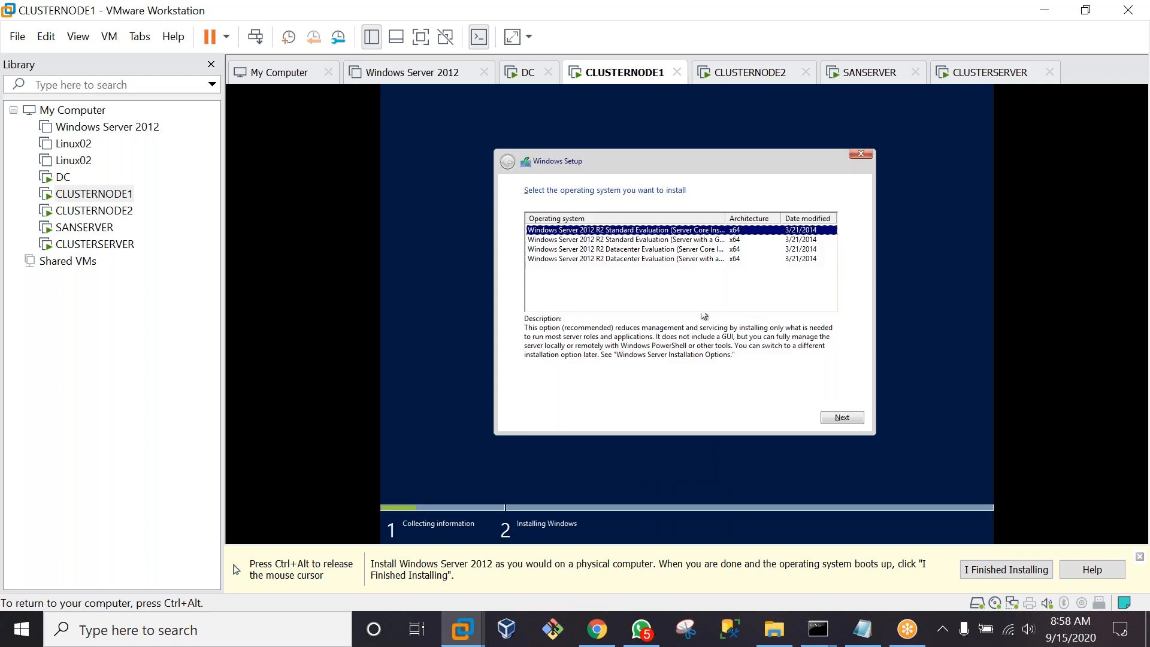
left_click_drag(725, 219, 789, 218)
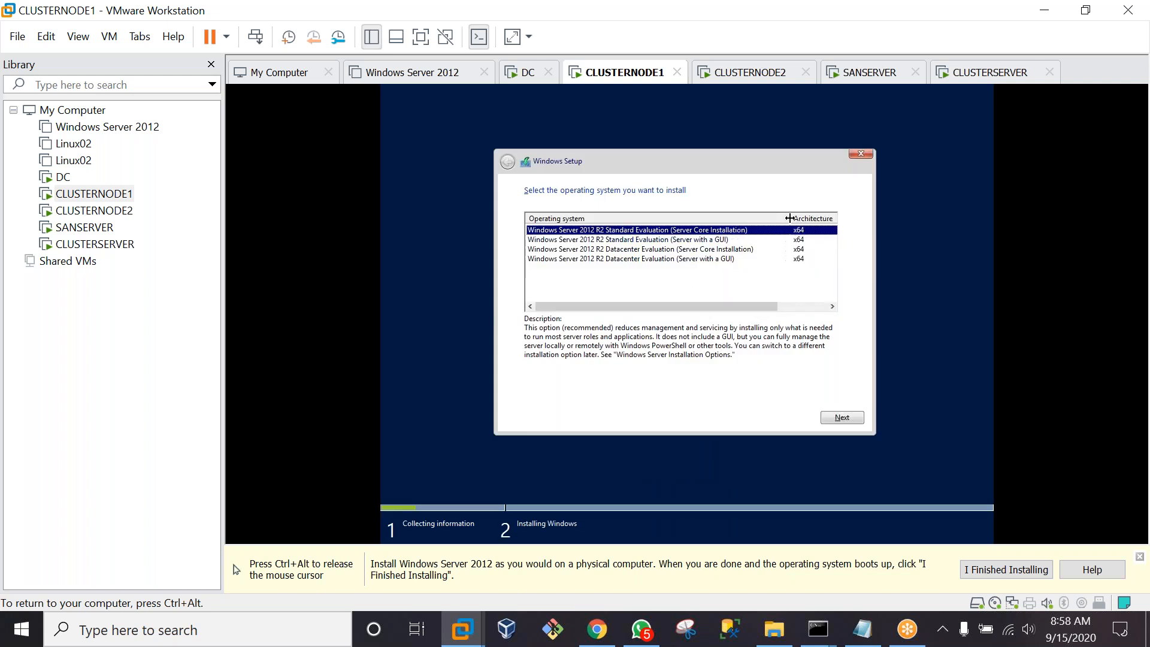
Install Datacenter (Server with a GUI) as a Custom install on Drive 0, then switch to CLUSTERNODE2
left_click(686, 262)
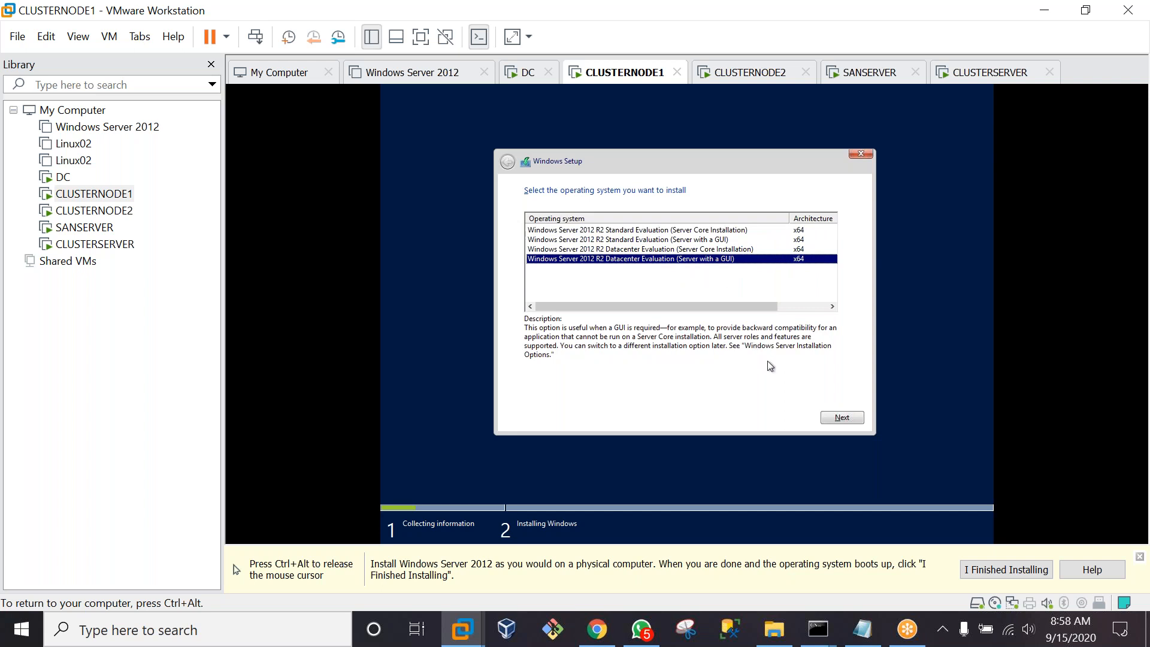
left_click(840, 421)
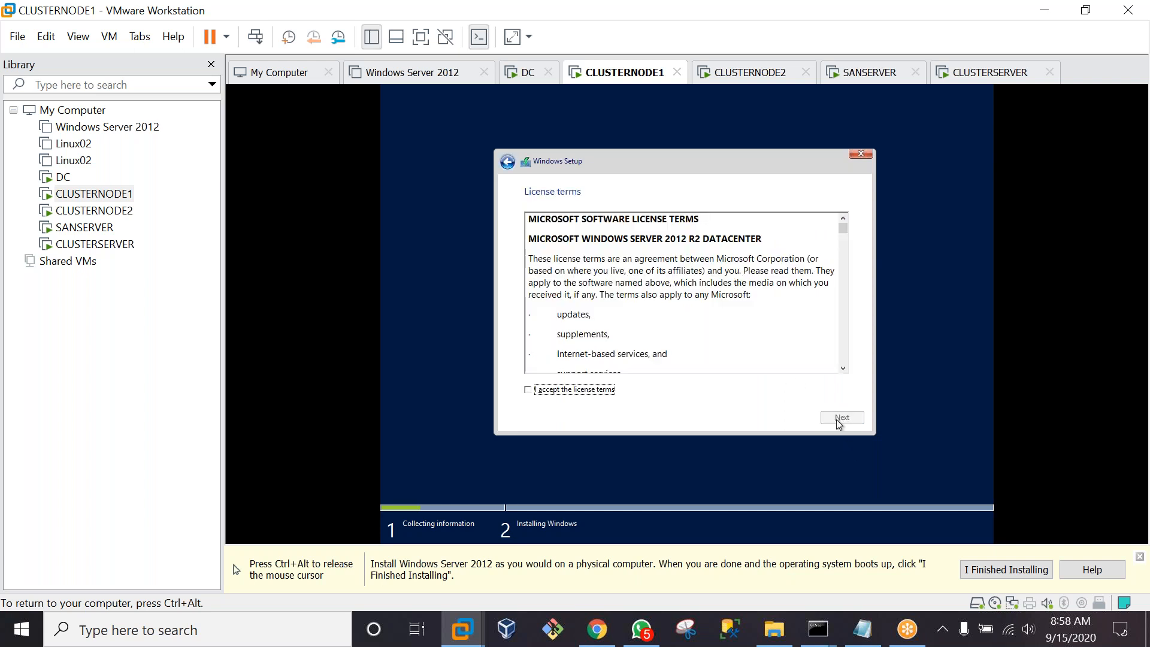
left_click(532, 392)
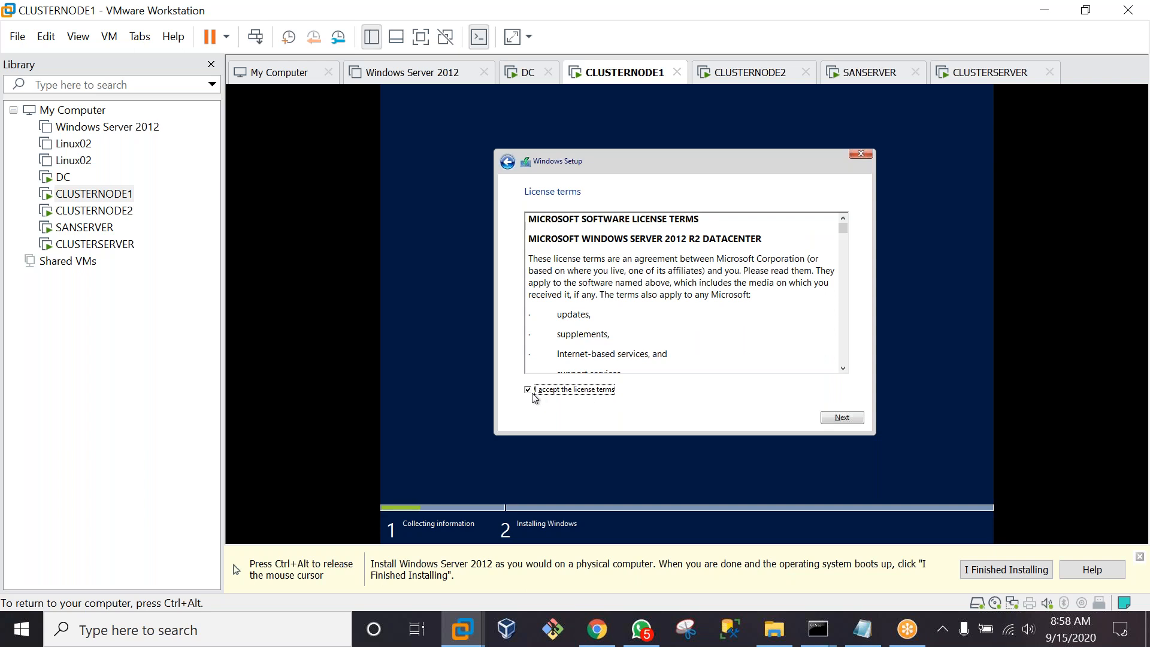
left_click(843, 419)
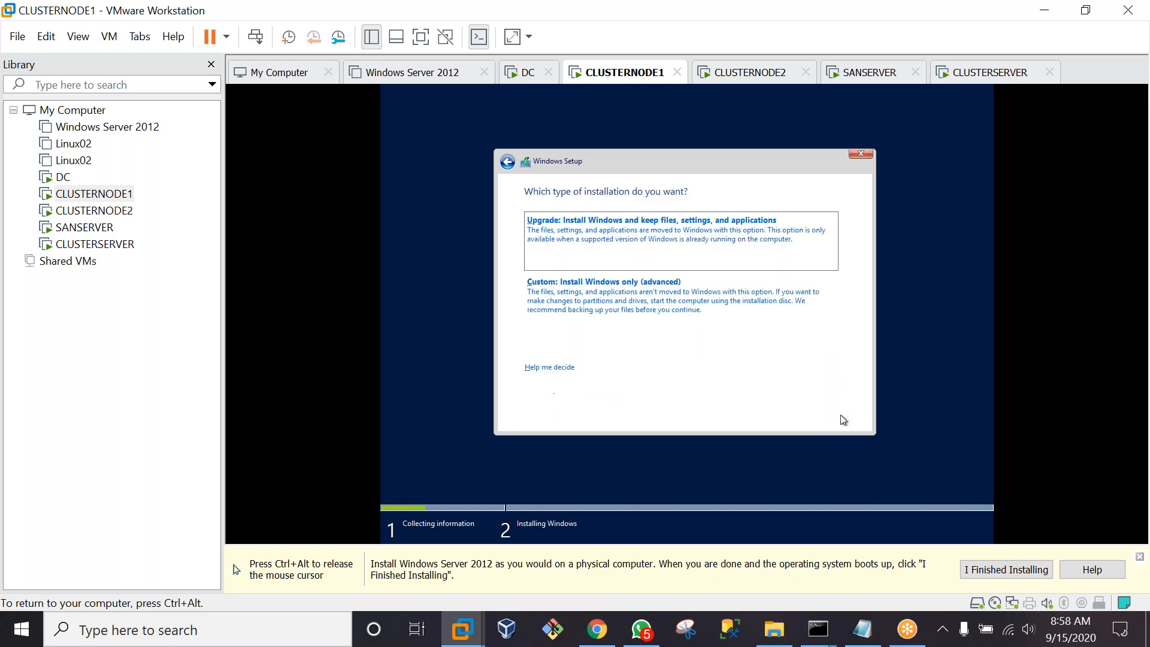
left_click(623, 310)
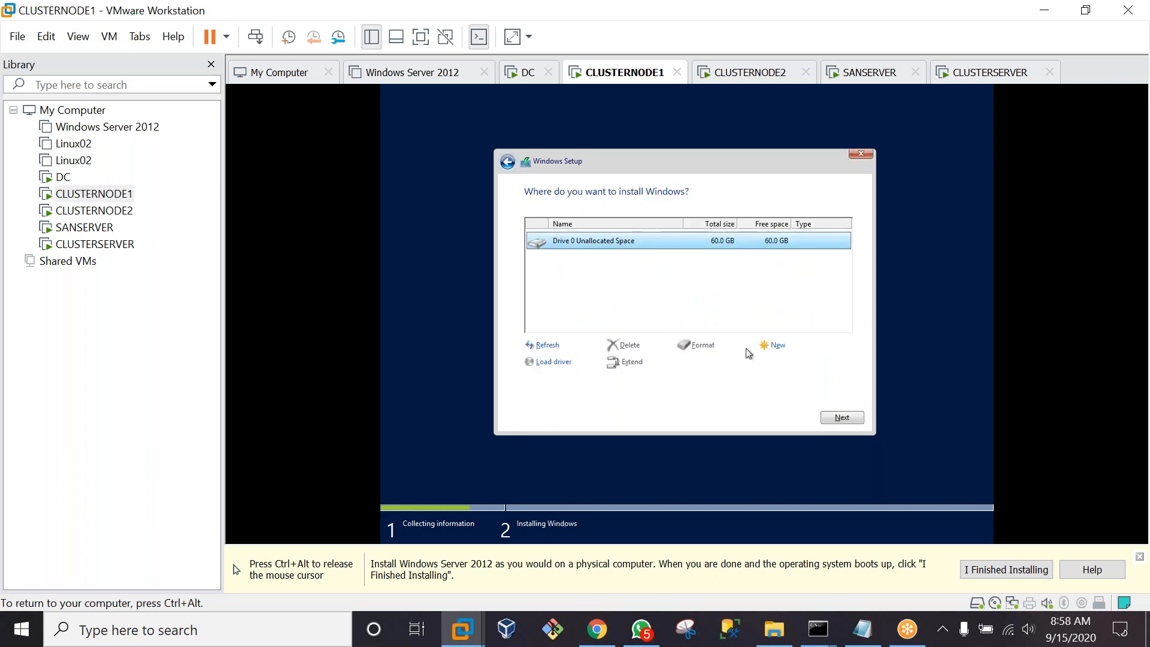
left_click(844, 421)
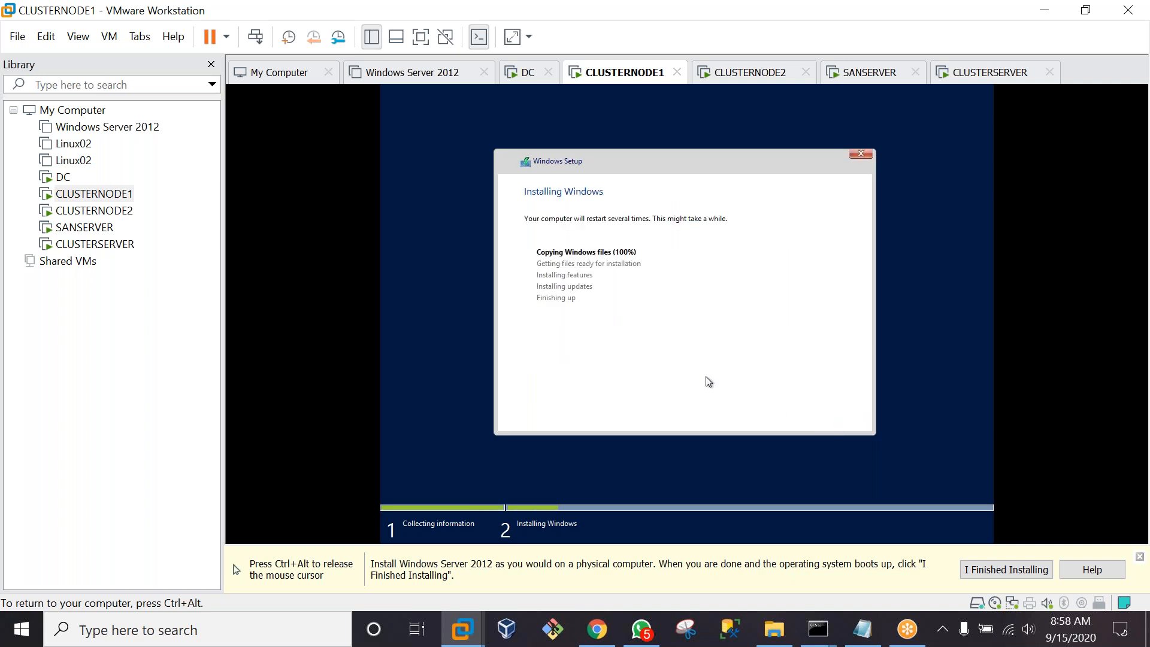
key("ctrl+alt")
left_click(116, 216)
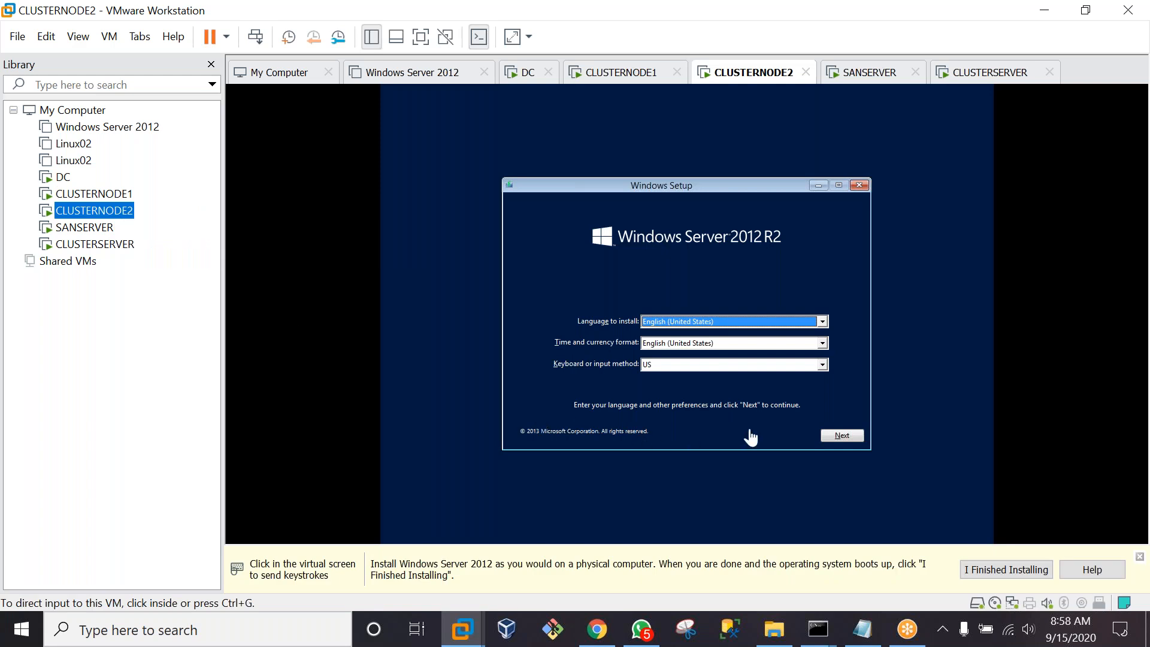
On CLUSTERNODE2, accept default language settings and start the Windows installation
left_click(839, 439)
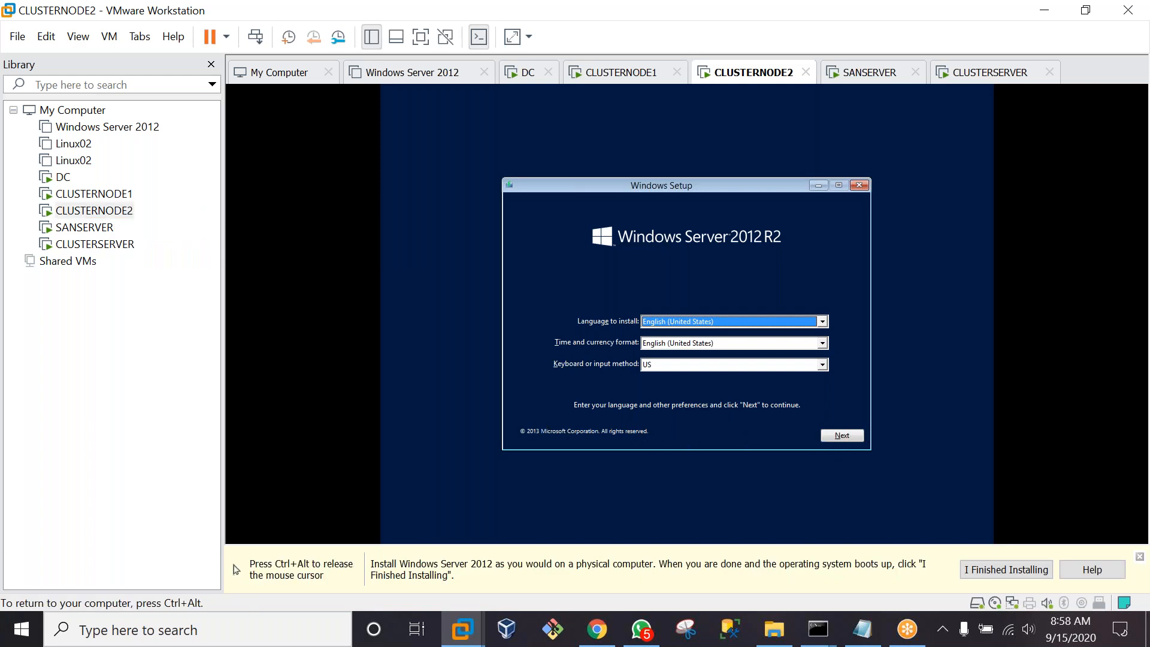
left_click(841, 441)
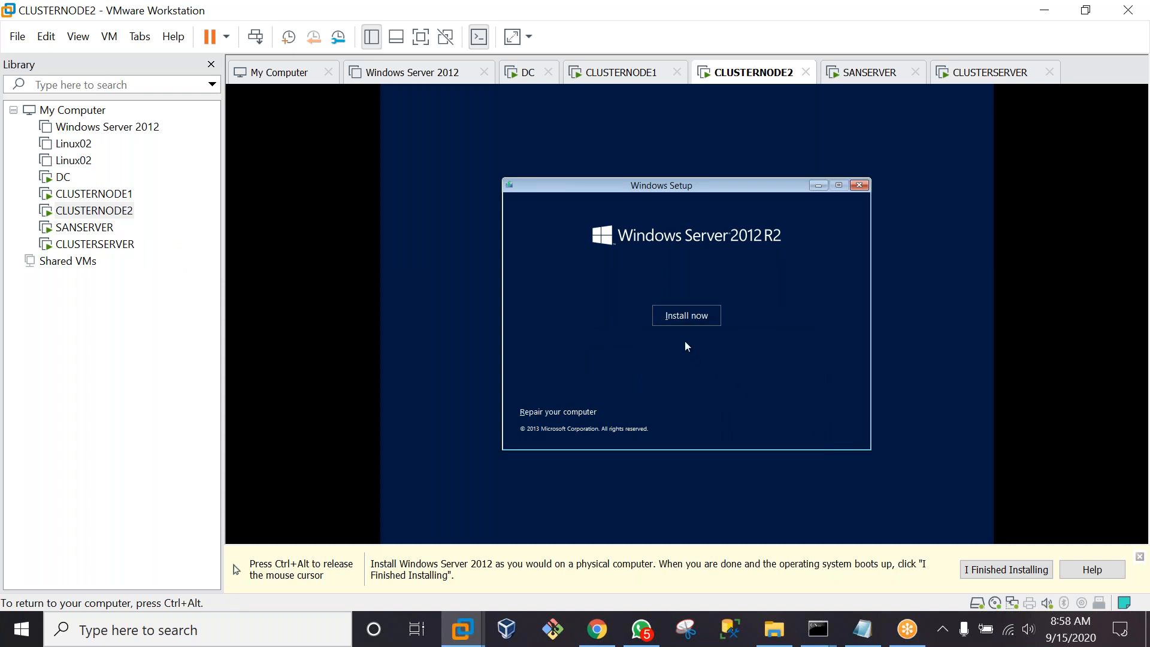
left_click(672, 323)
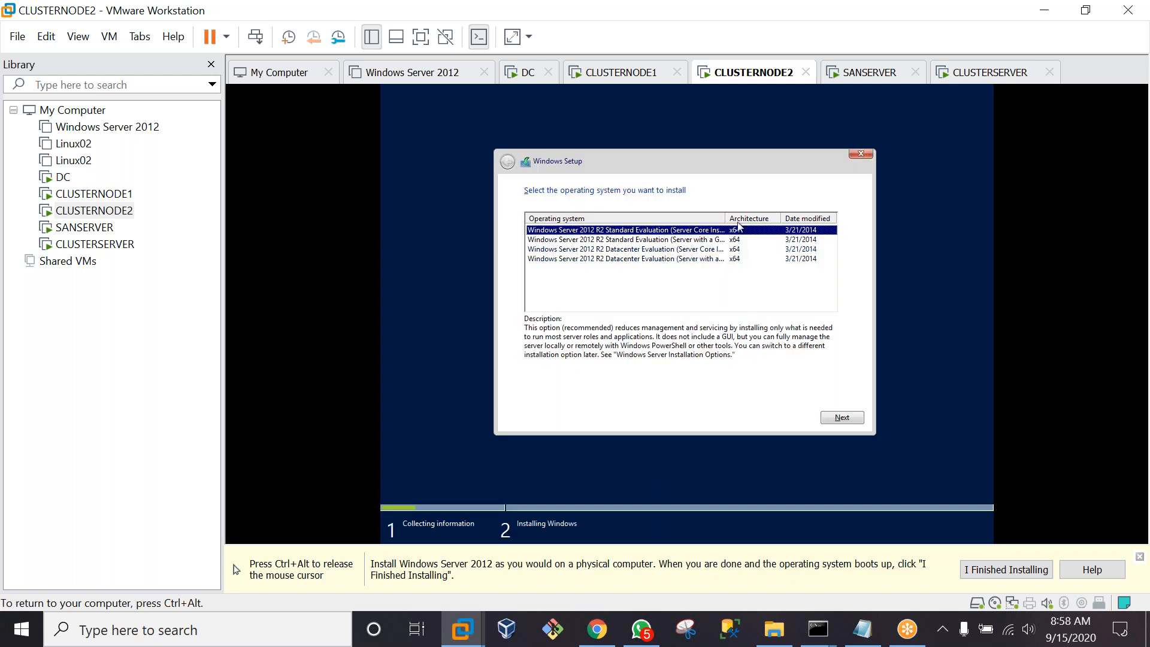
left_click_drag(726, 219, 789, 217)
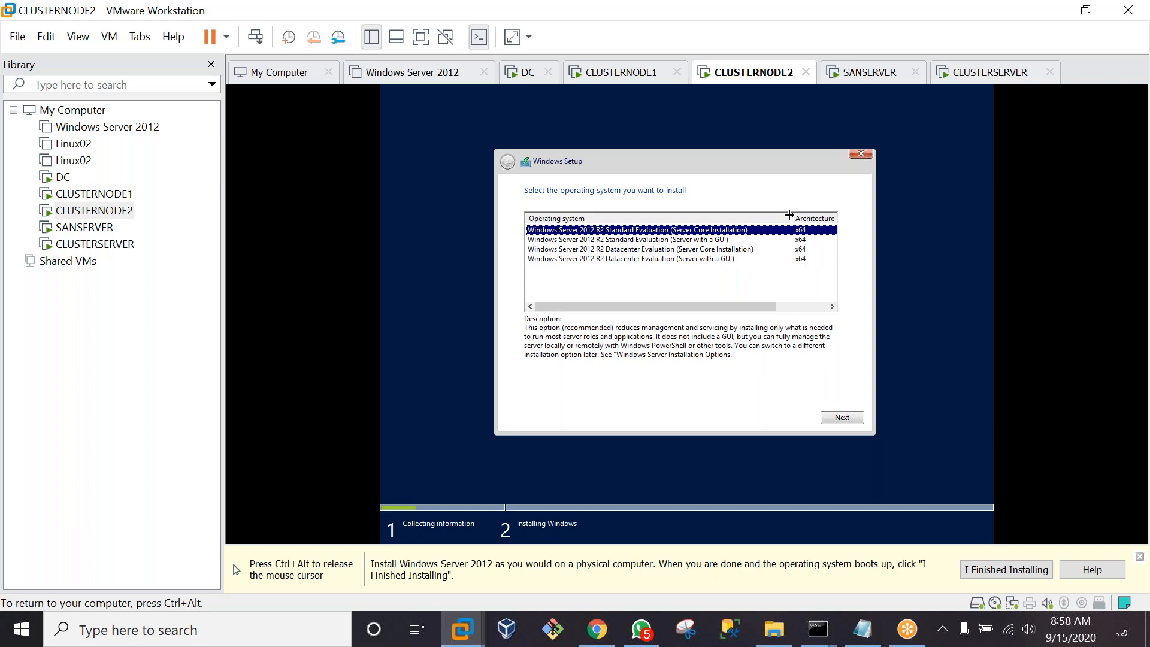
Install Datacenter (Server with a GUI) as a Custom install on Drive 0, then select SANSERVER
left_click(720, 263)
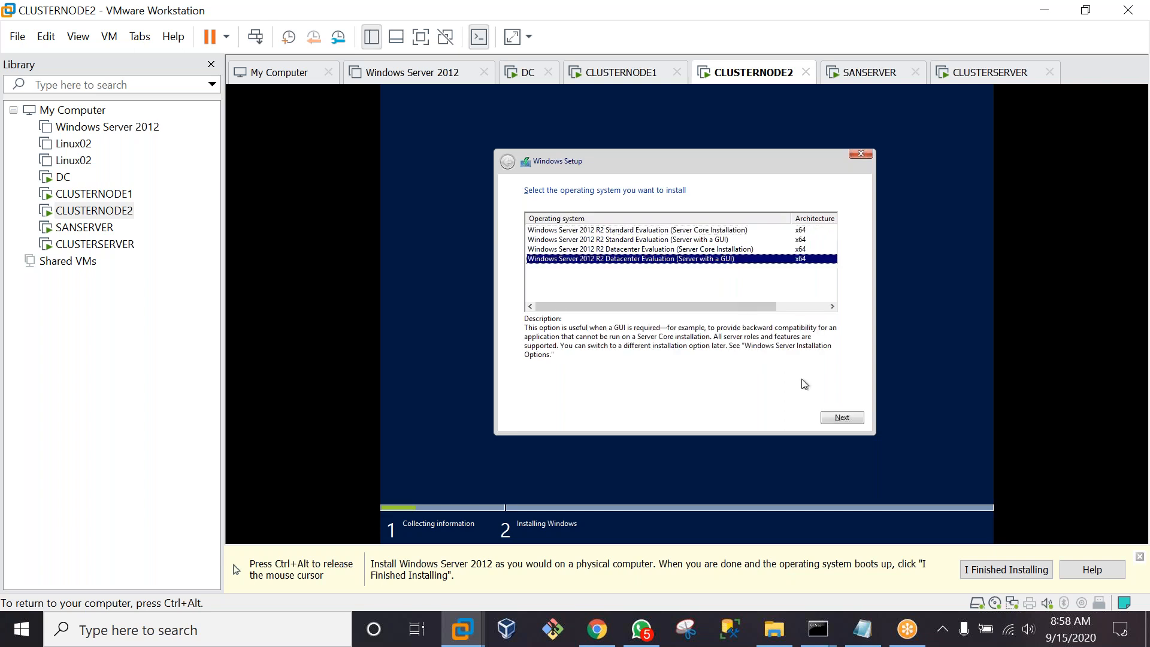
left_click(837, 418)
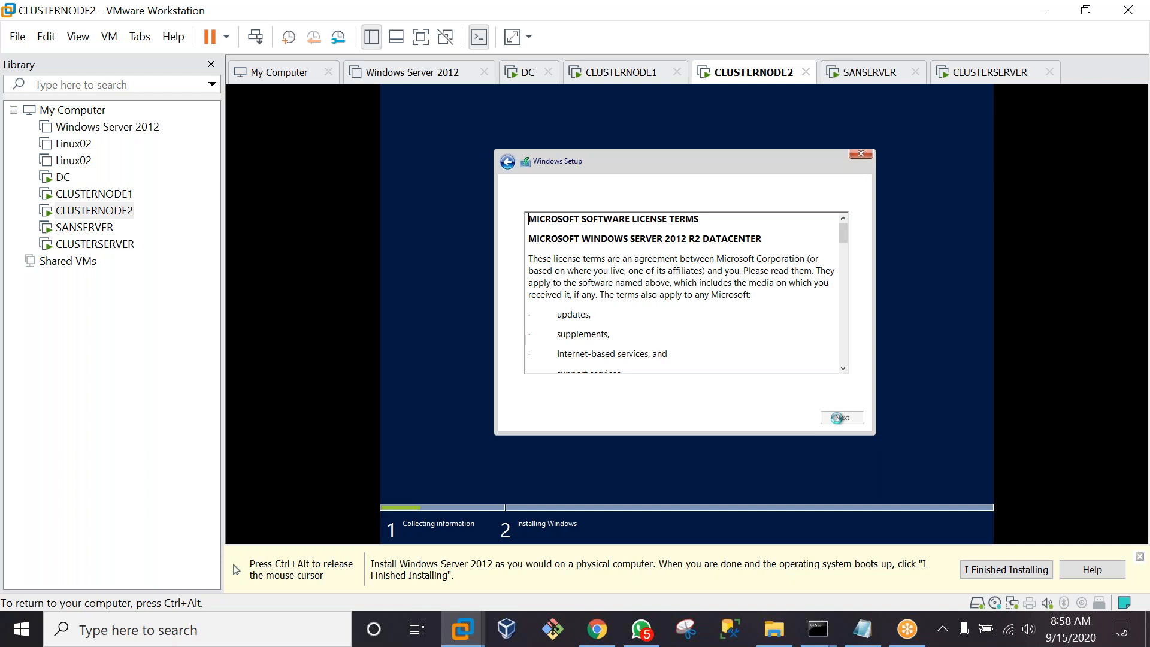
left_click(526, 391)
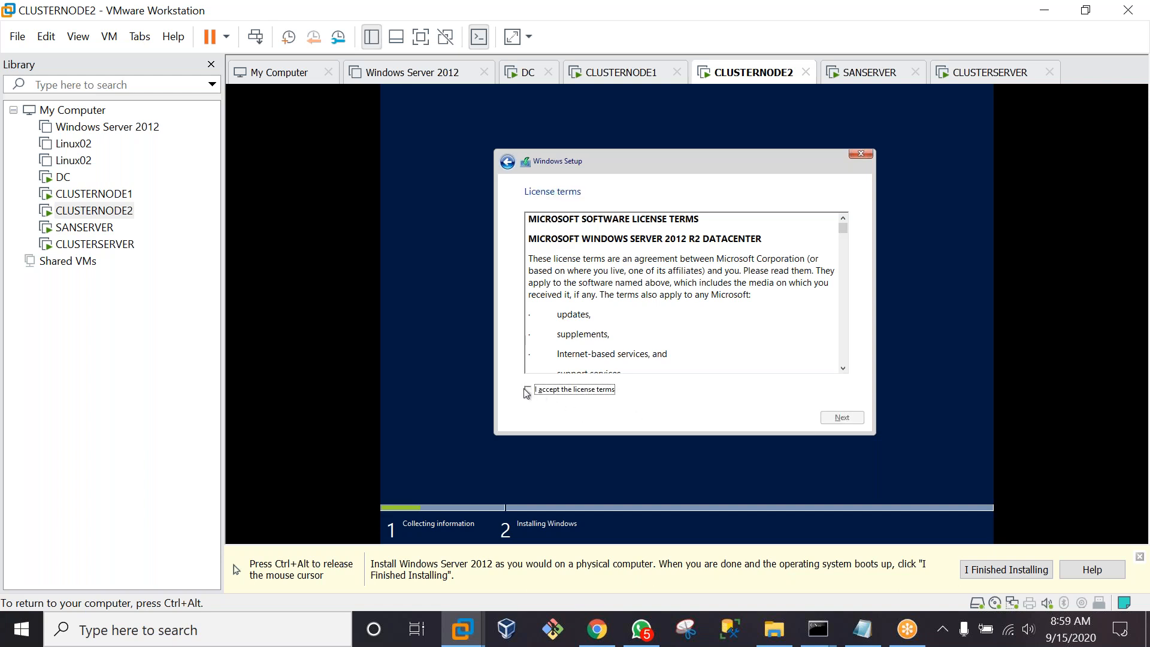
left_click(839, 421)
left_click(611, 298)
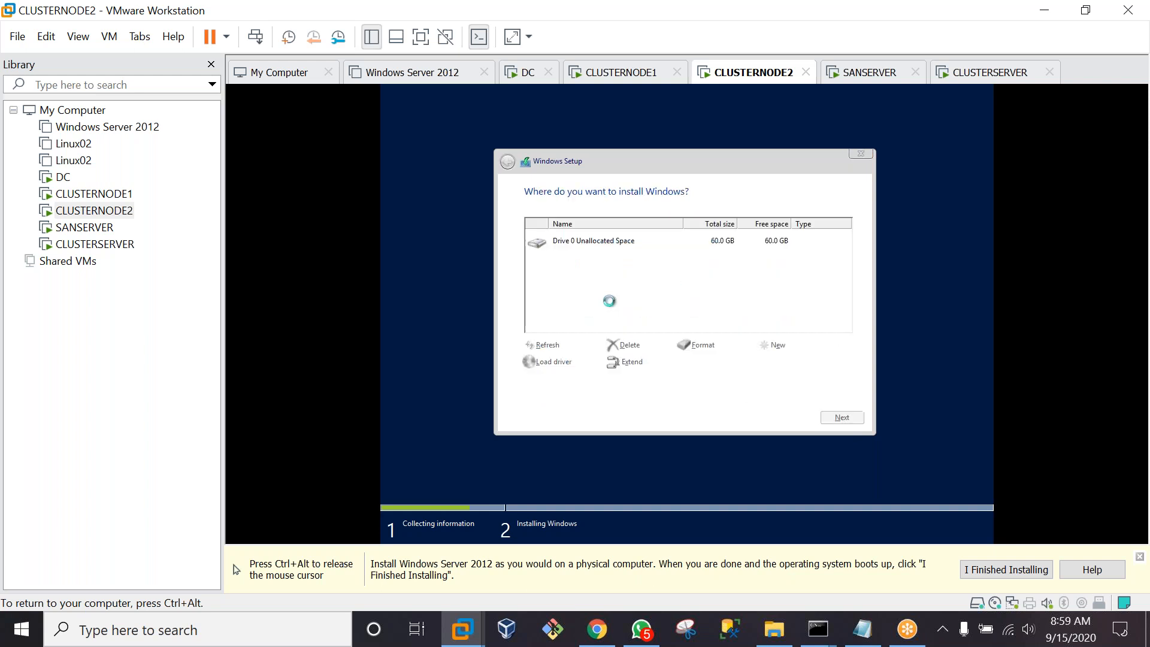
left_click(845, 419)
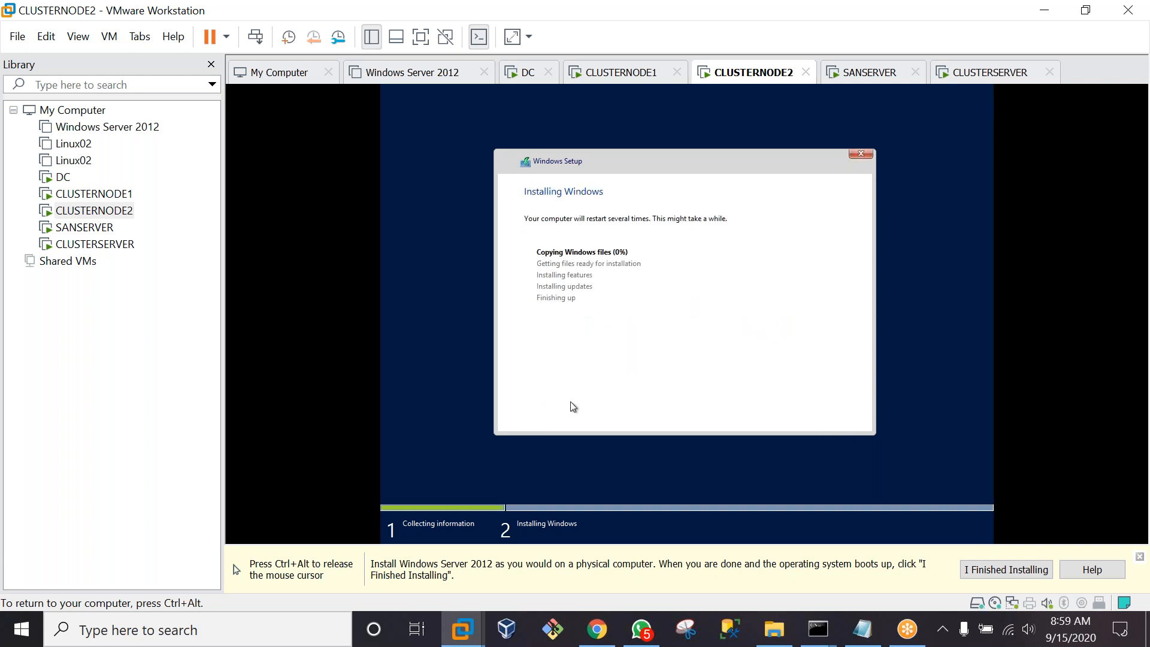
key("ctrl+alt")
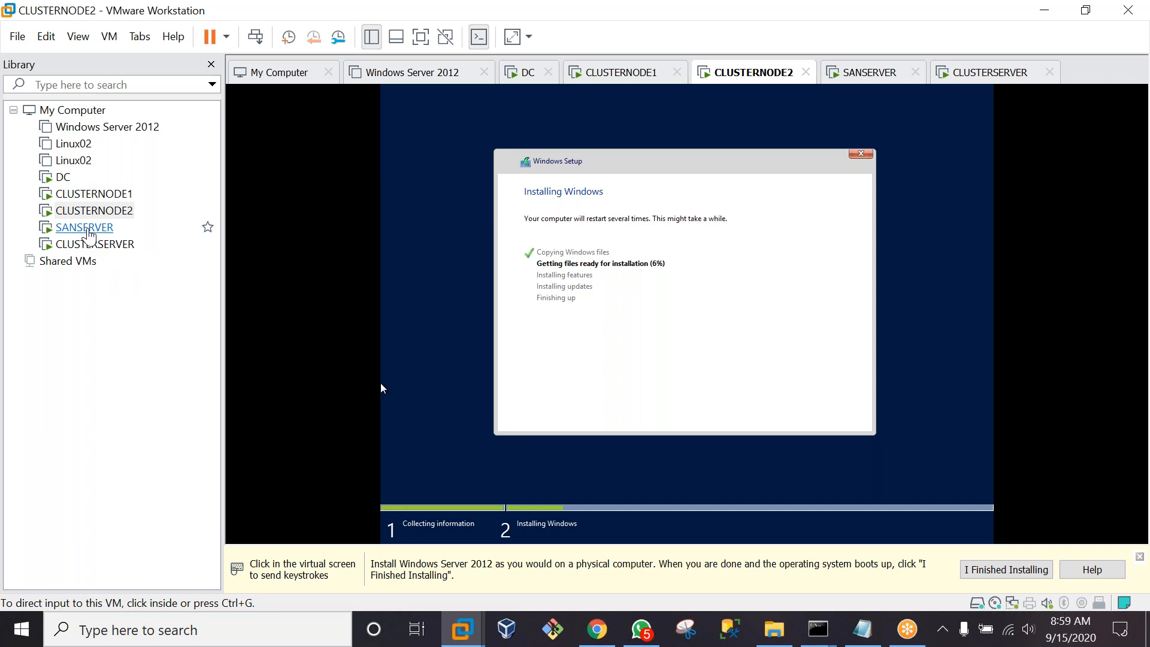
left_click(90, 231)
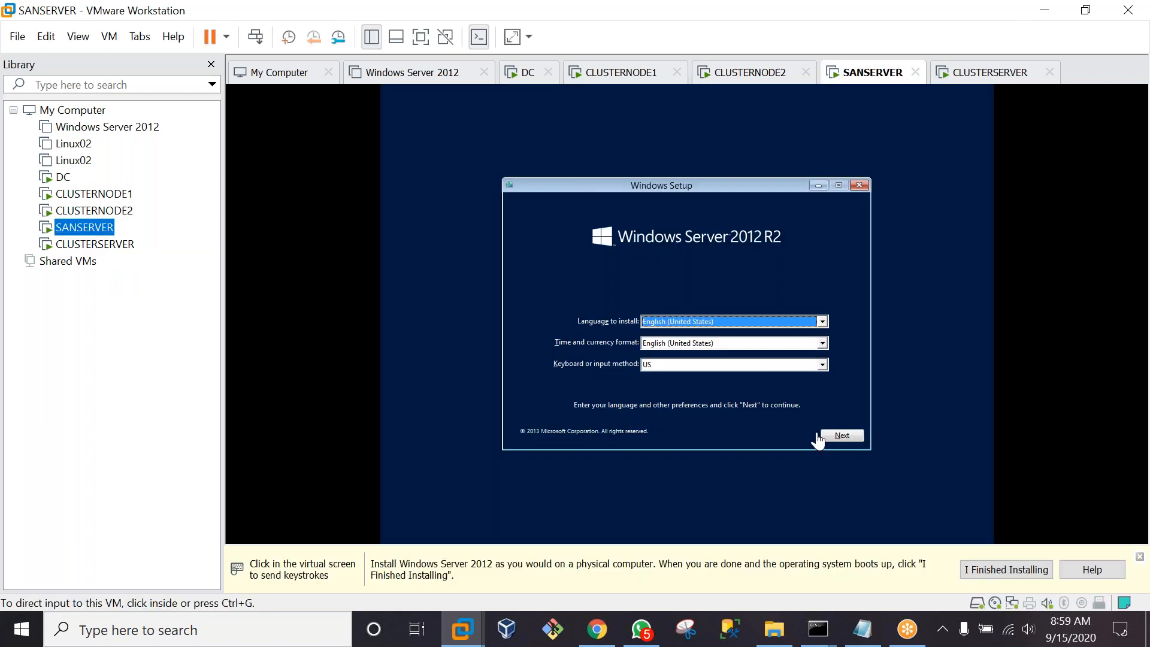
On SANSERVER, accept default language settings and start the Windows installation
left_click(848, 441)
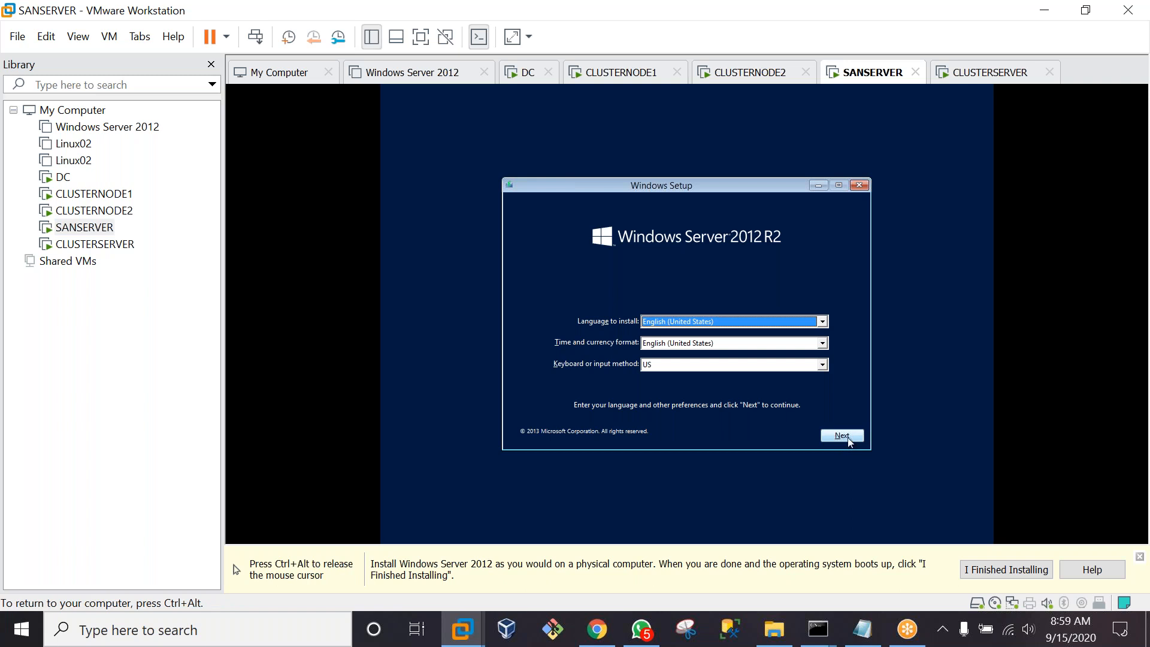
left_click(848, 440)
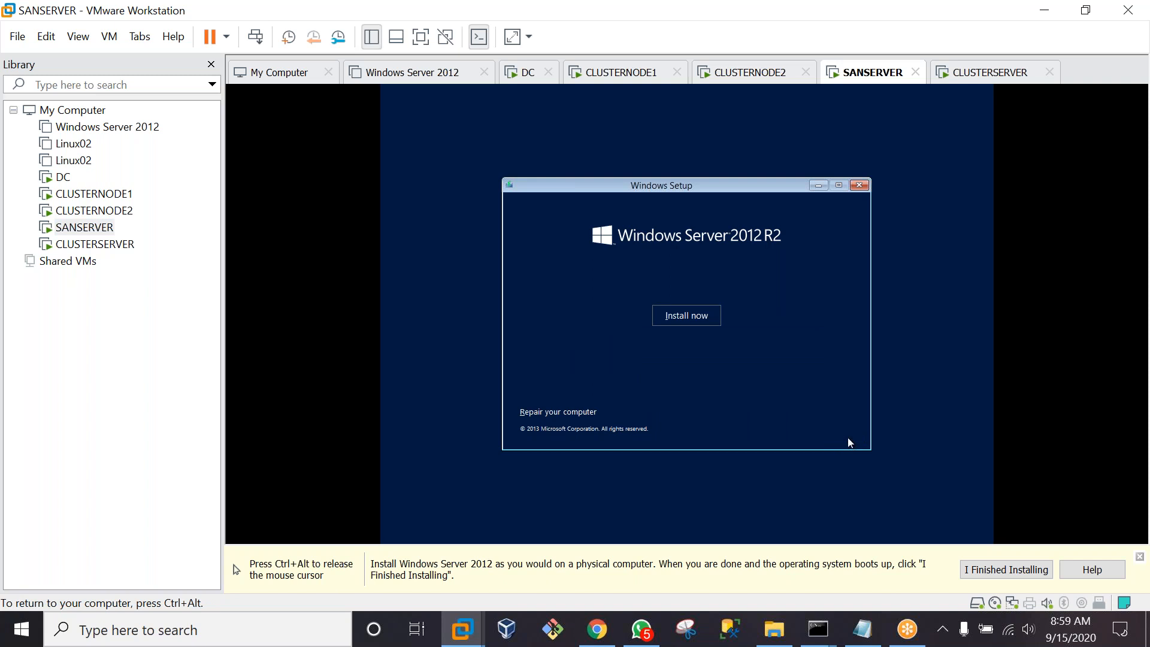
left_click(670, 322)
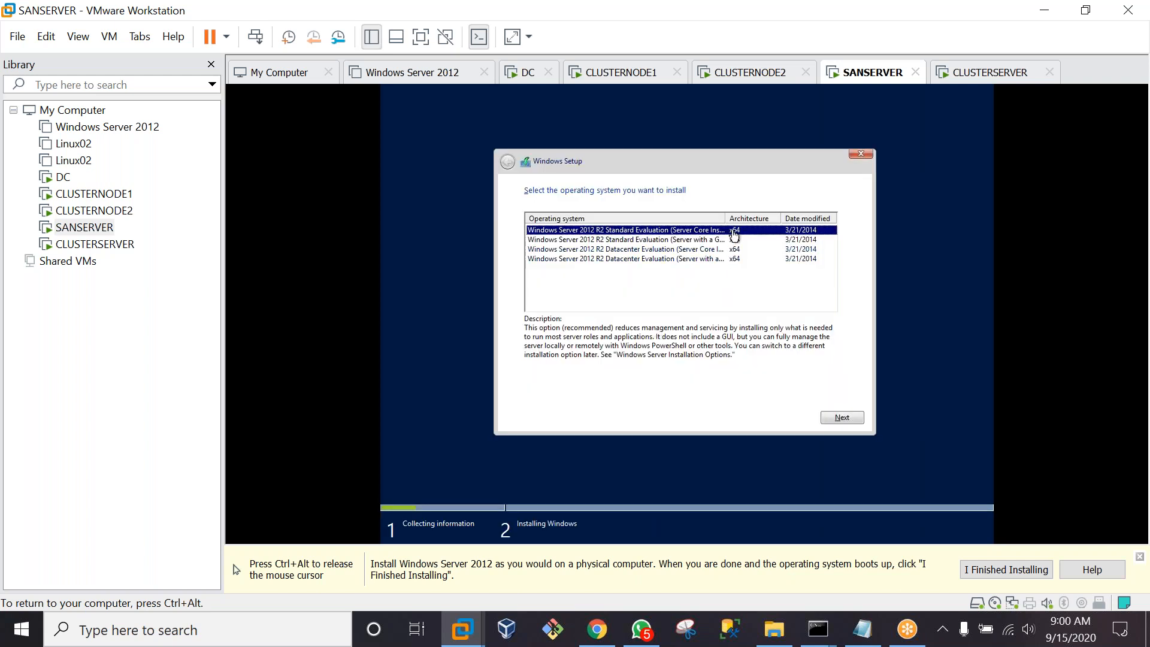
left_click_drag(726, 215, 785, 214)
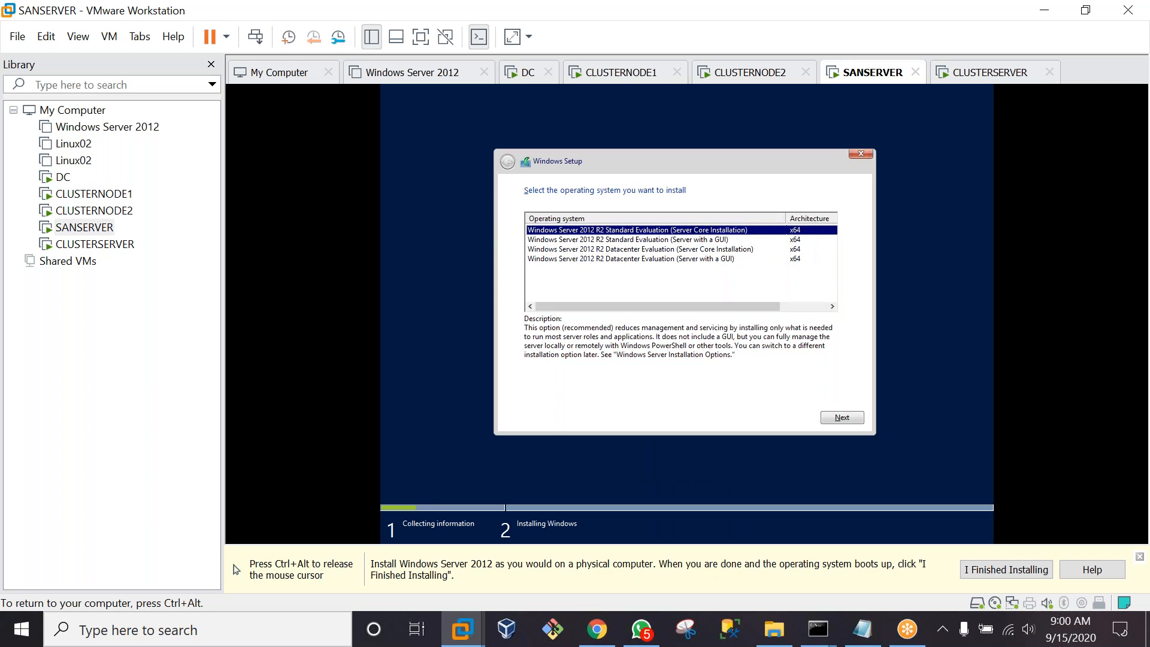
Choose Datacenter (Server with a GUI), accept the license terms and pick the Custom install
left_click(669, 259)
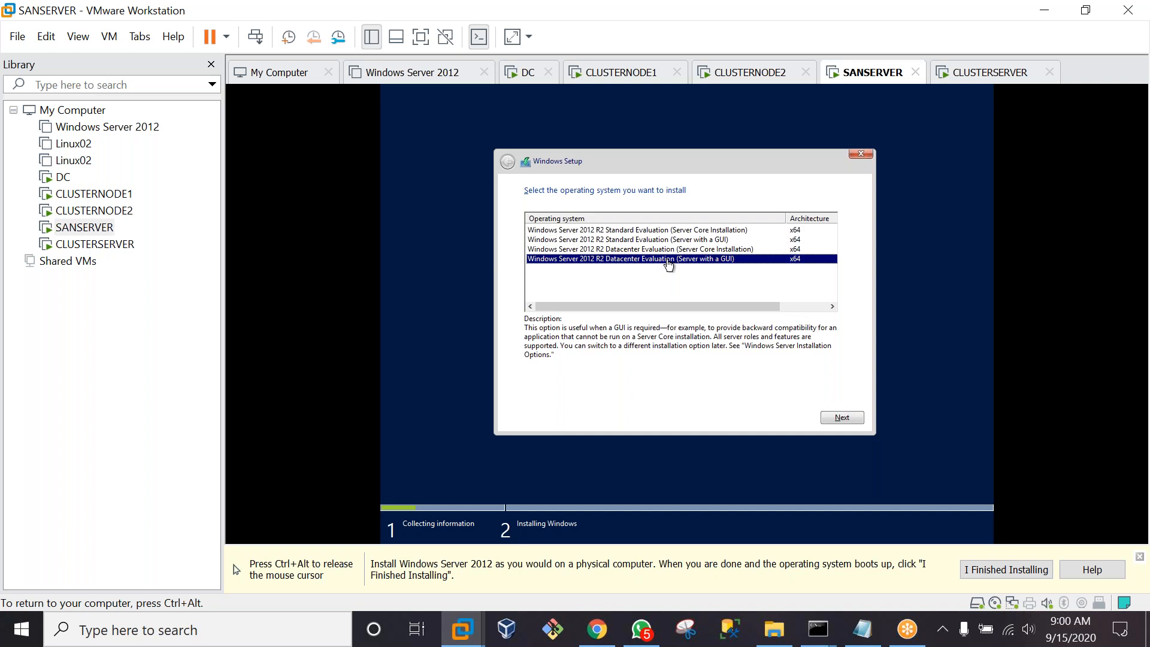
left_click(845, 418)
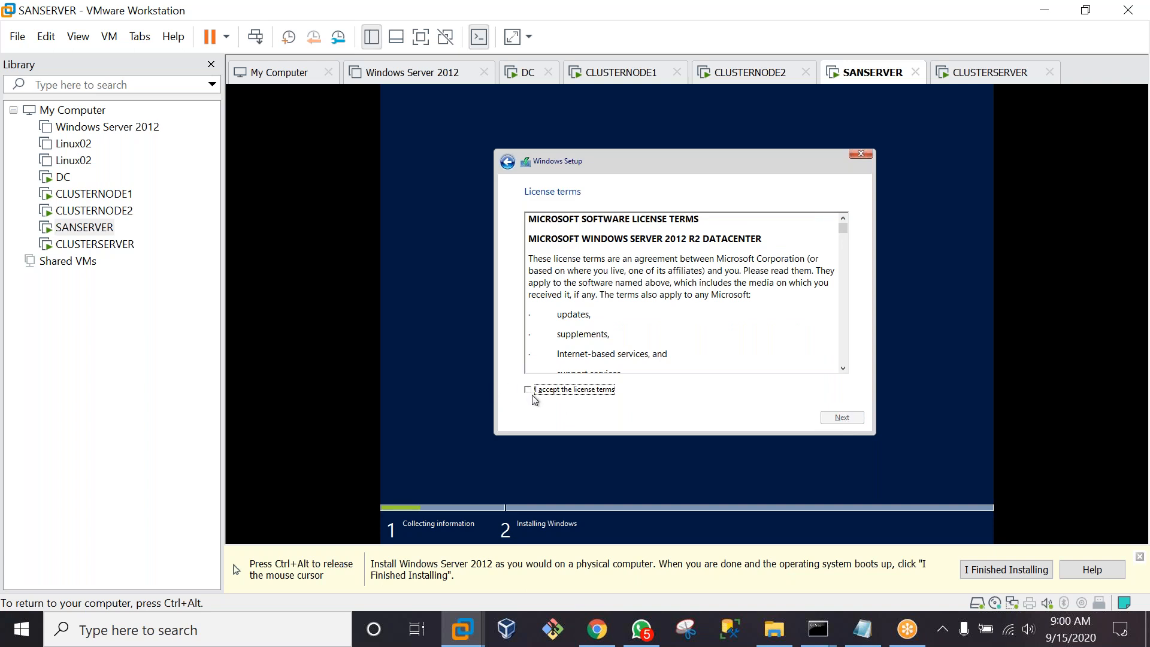
left_click(528, 390)
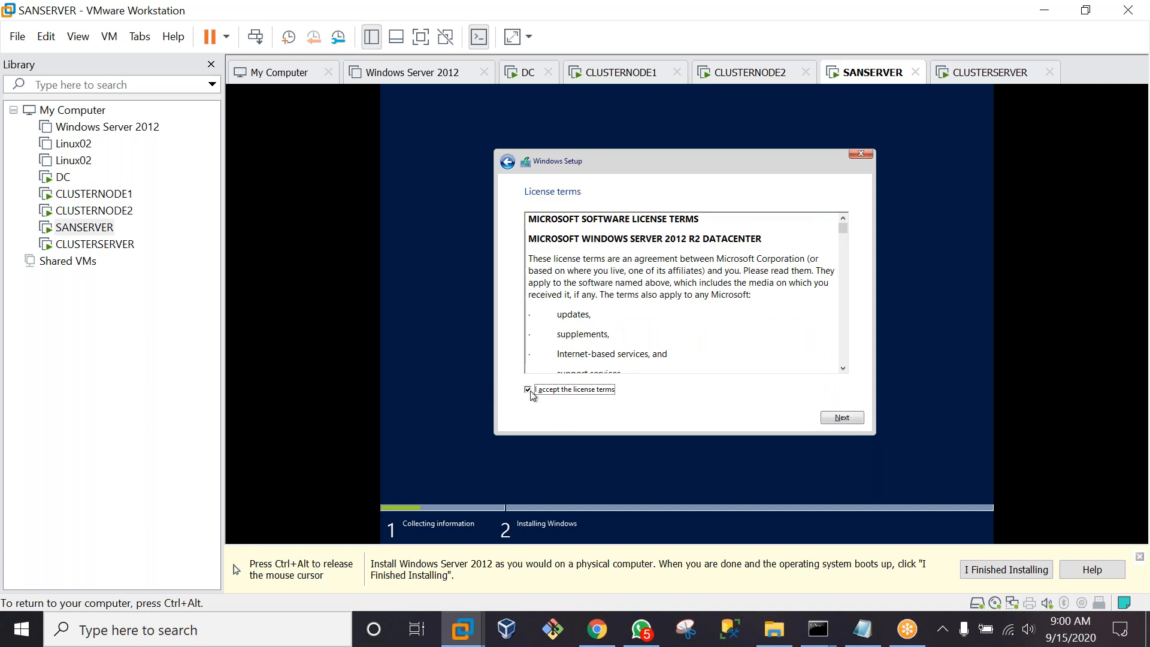
left_click(861, 420)
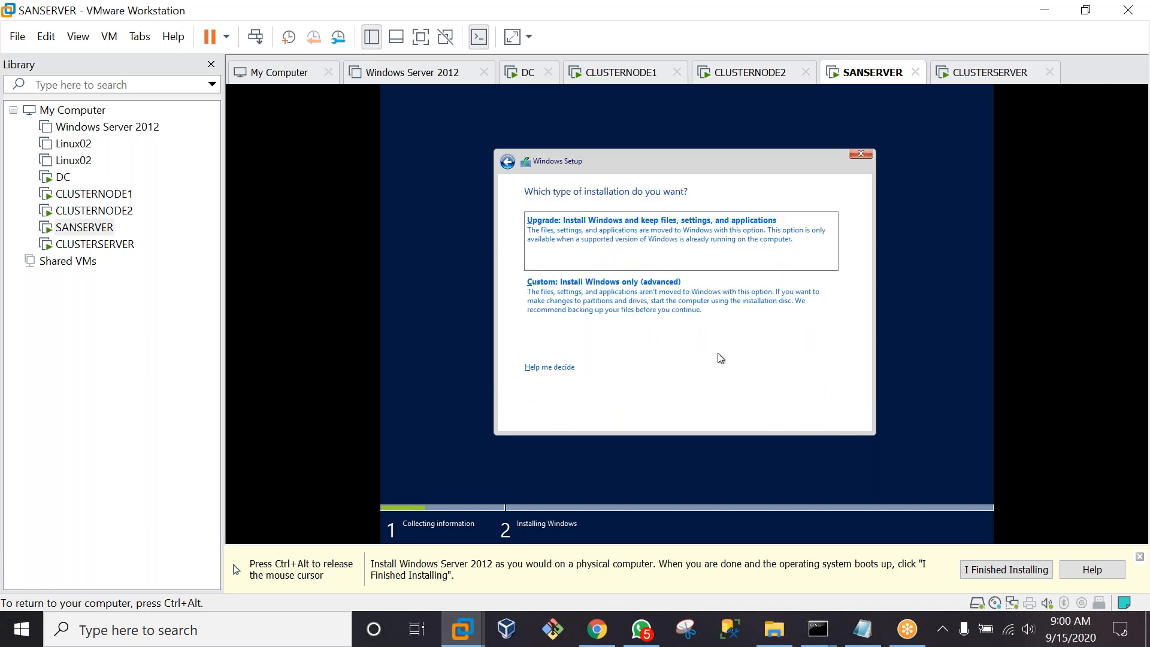
left_click(619, 293)
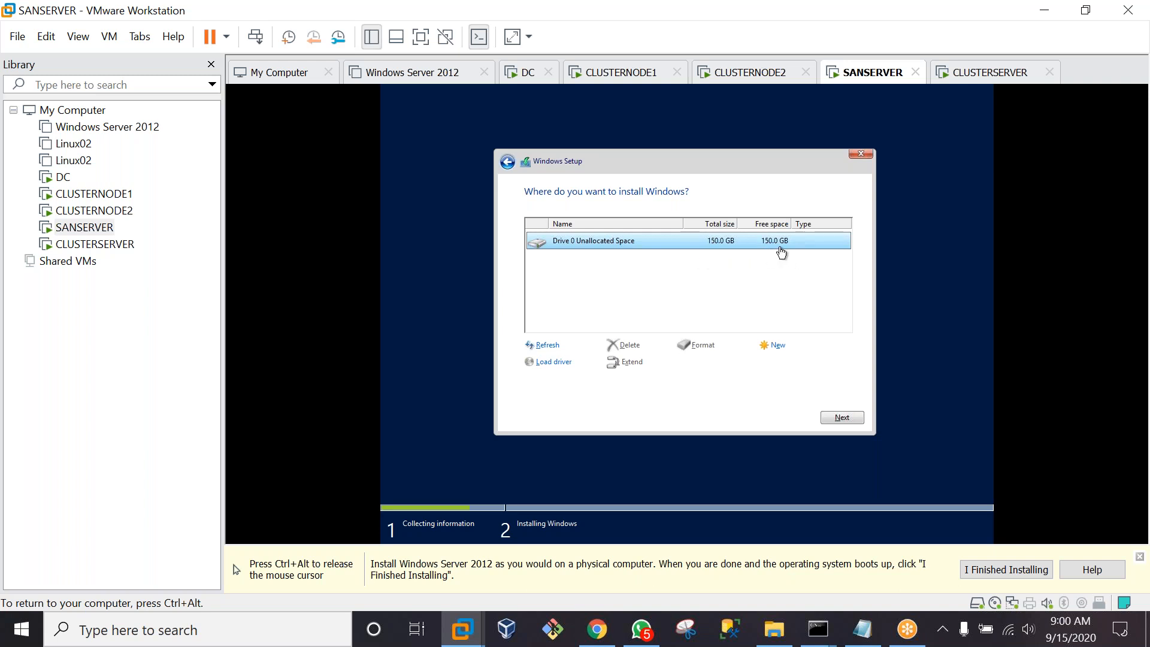
Create a 50000 MB partition on SANSERVER's Drive 0, accept the system partitions, and start installing Windows
left_click(778, 348)
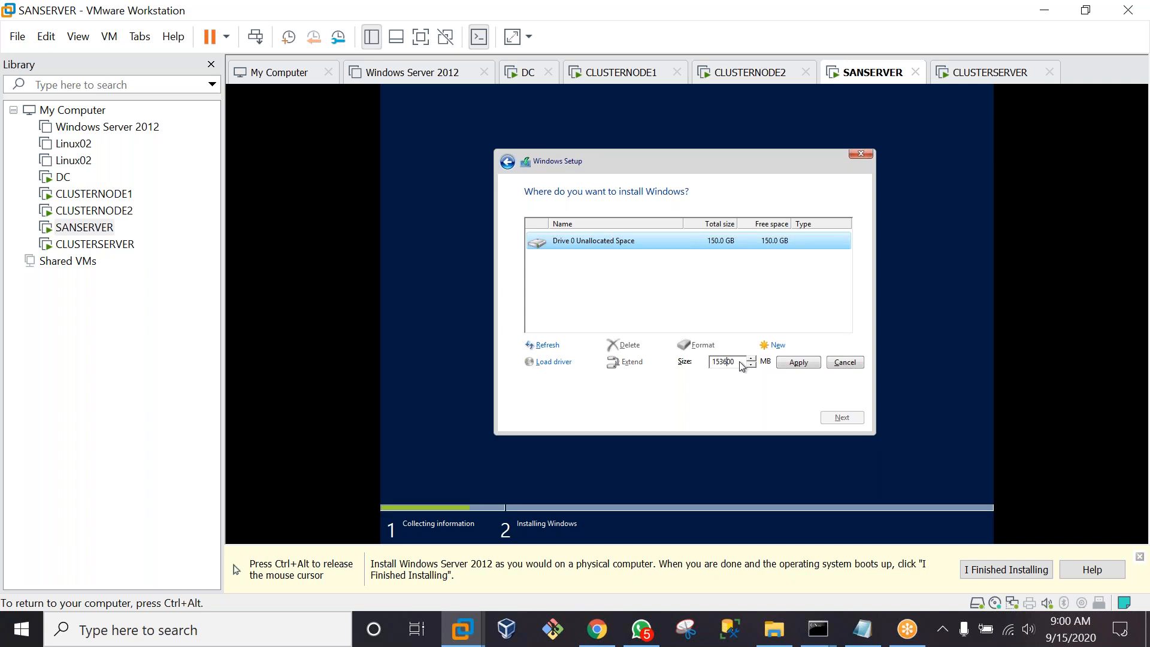
key("BackSpace")
key("BackSpace")
key("BackSpace")
key("BackSpace")
key("BackSpace")
key("BackSpace")
type("50000")
left_click(798, 363)
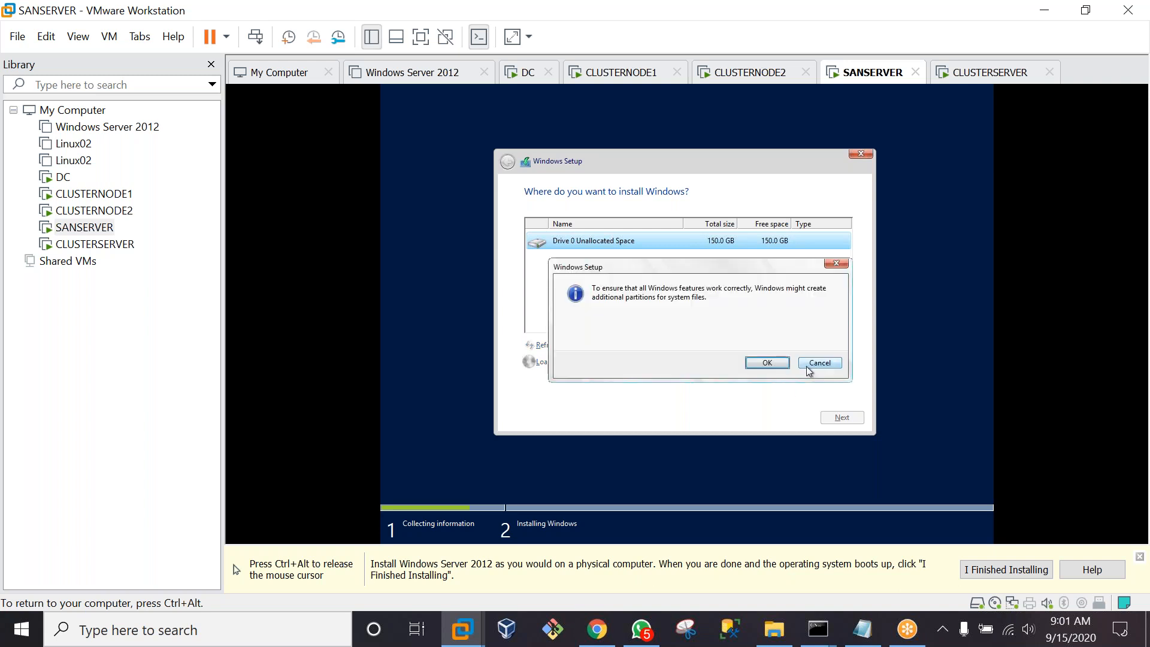
left_click(767, 363)
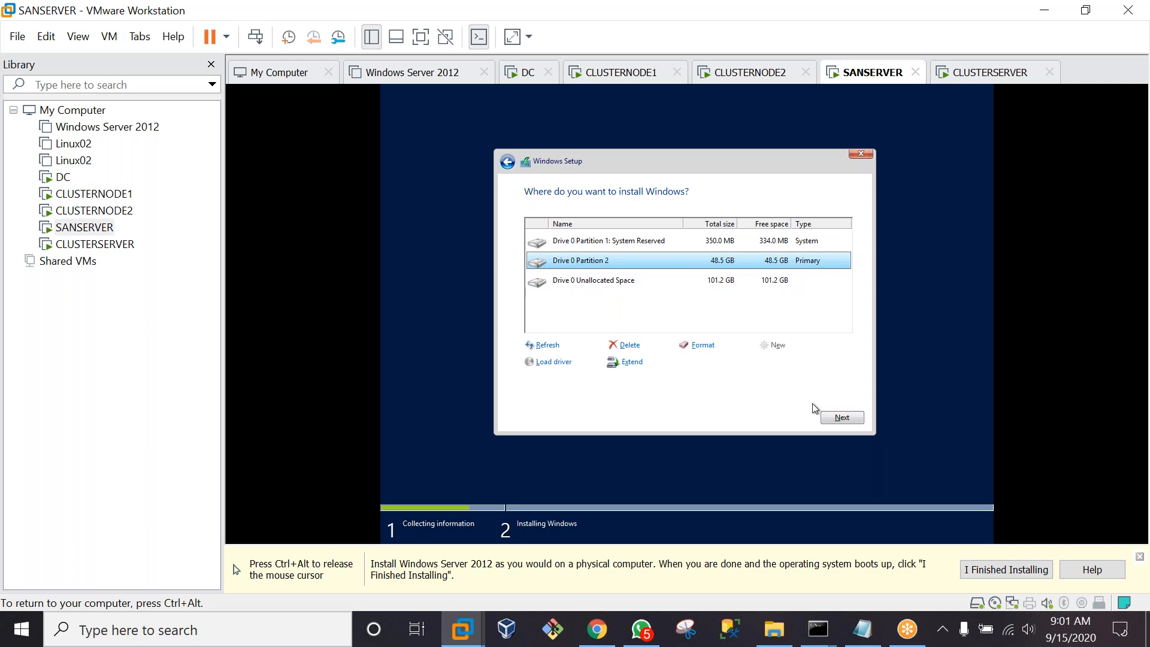
left_click(842, 419)
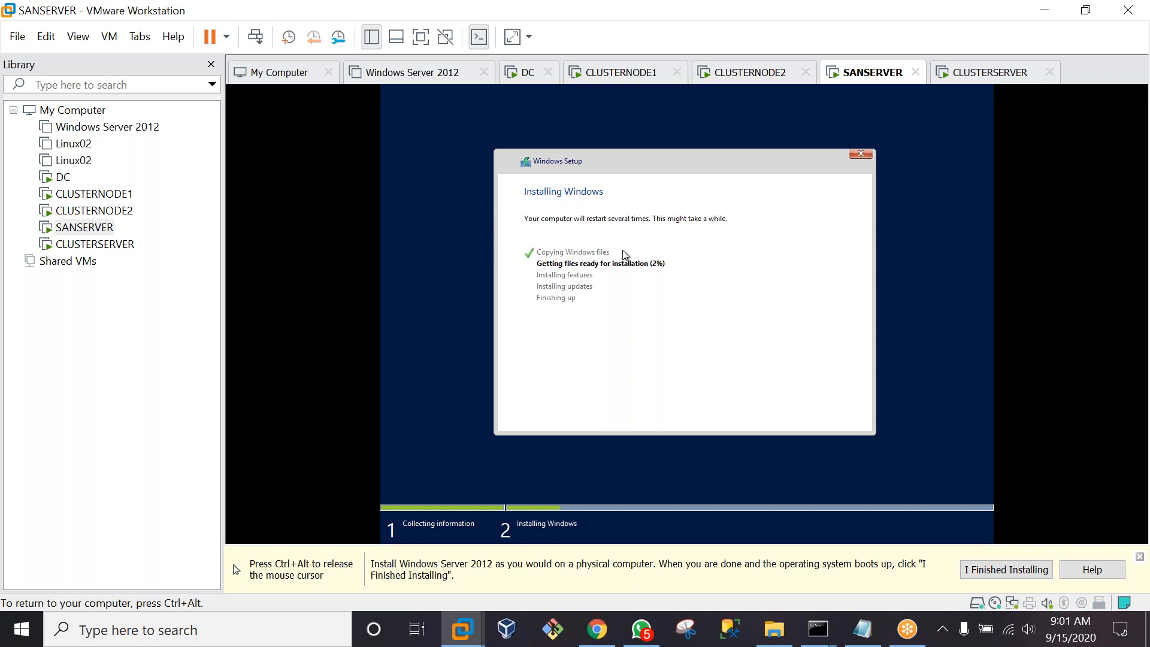
key("ctrl+alt")
left_click(99, 245)
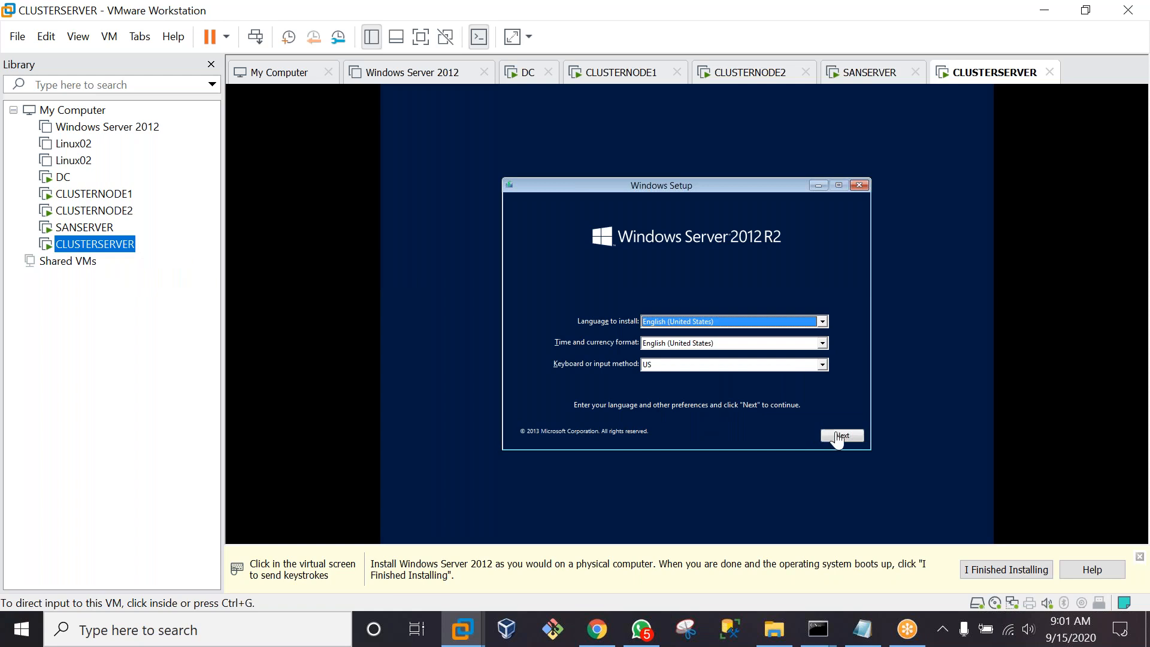
On CLUSTERSERVER, start Windows Setup and choose Windows Server 2012 R2 Datacenter (Server with a GUI)
left_click(841, 436)
left_click(840, 435)
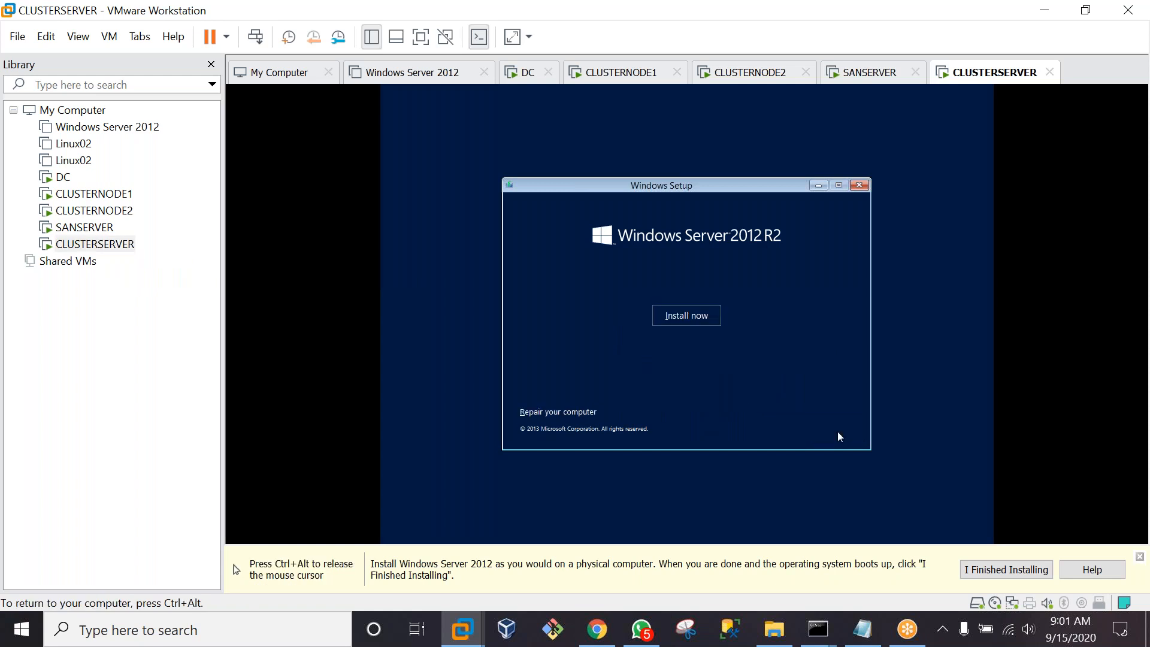
left_click(681, 322)
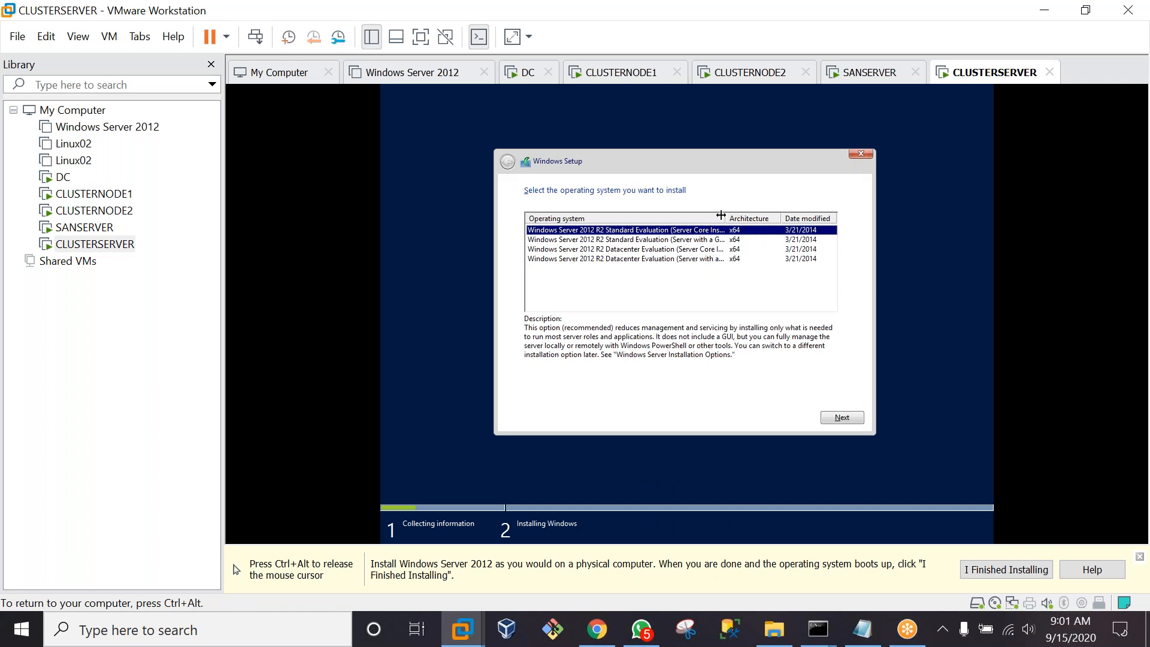
left_click_drag(726, 215, 786, 208)
left_click(681, 259)
left_click(840, 419)
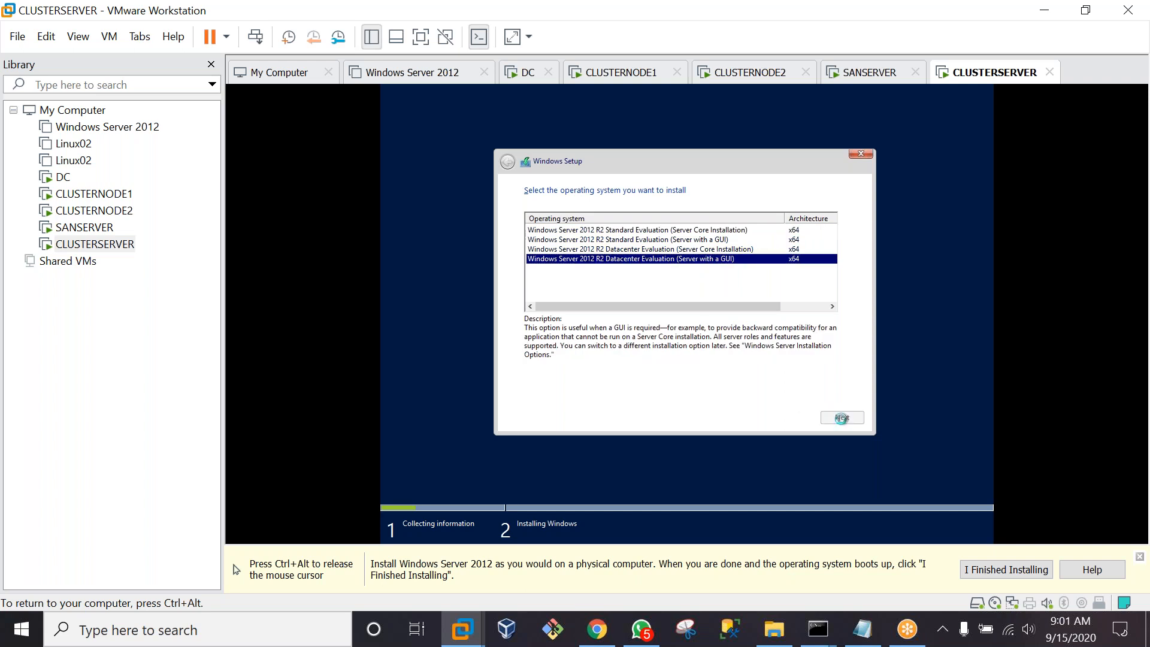
Accept the license, choose Custom installation, and install onto Drive 0
left_click(528, 389)
left_click(846, 423)
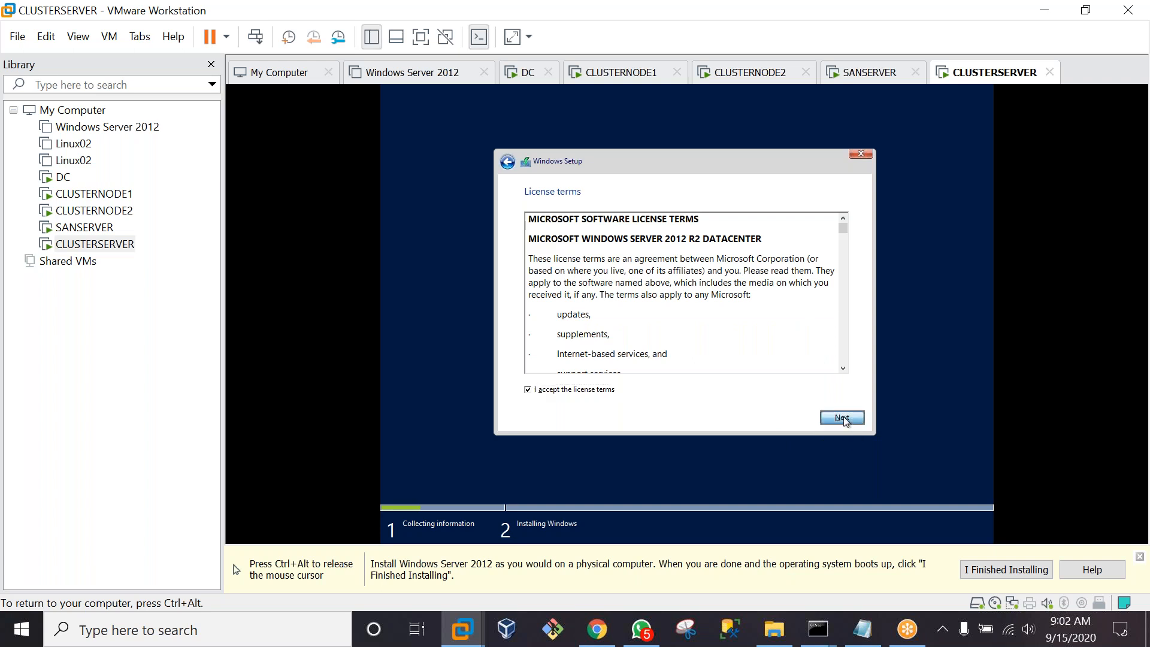
left_click(628, 312)
left_click(859, 424)
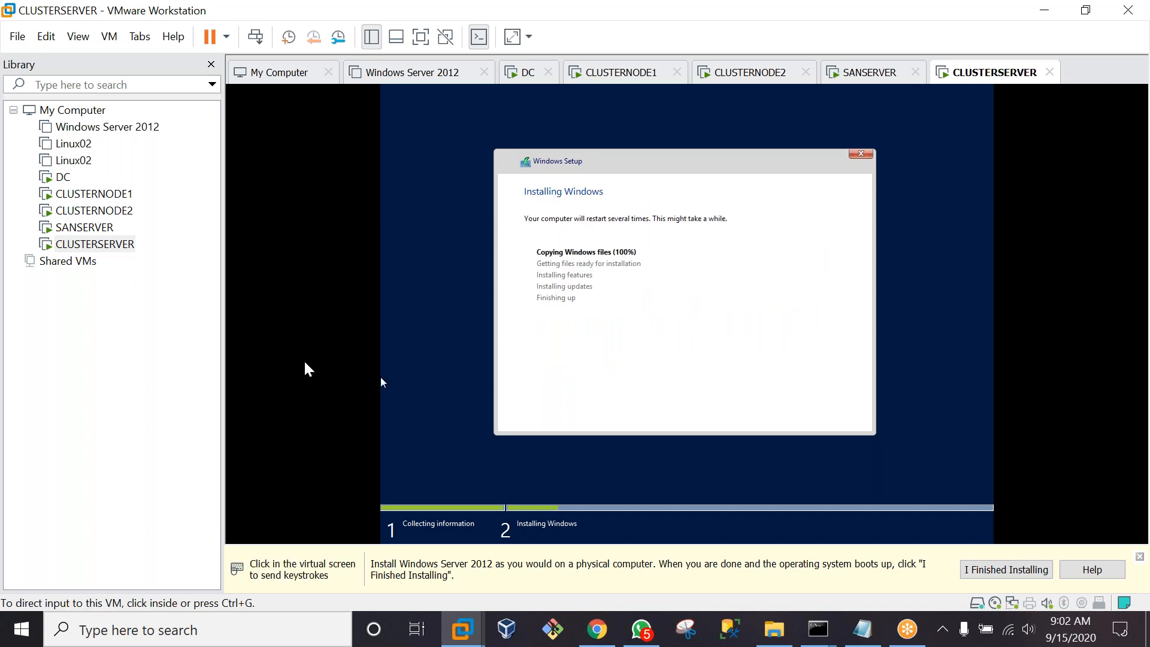
left_click(63, 178)
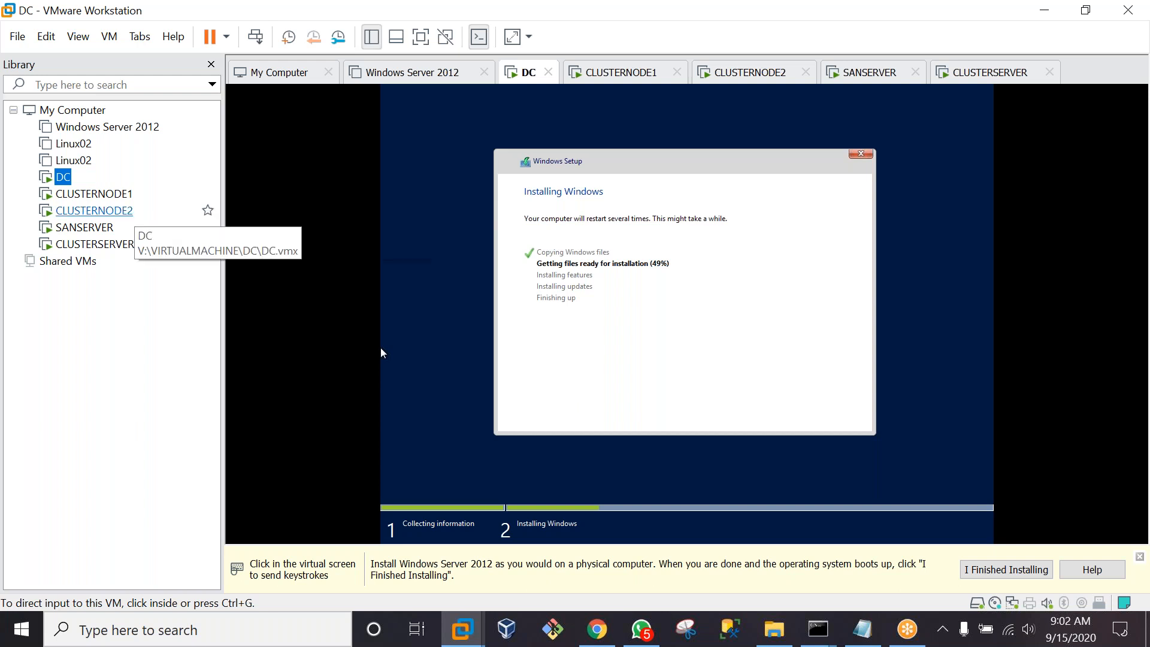
left_click(92, 196)
left_click(92, 213)
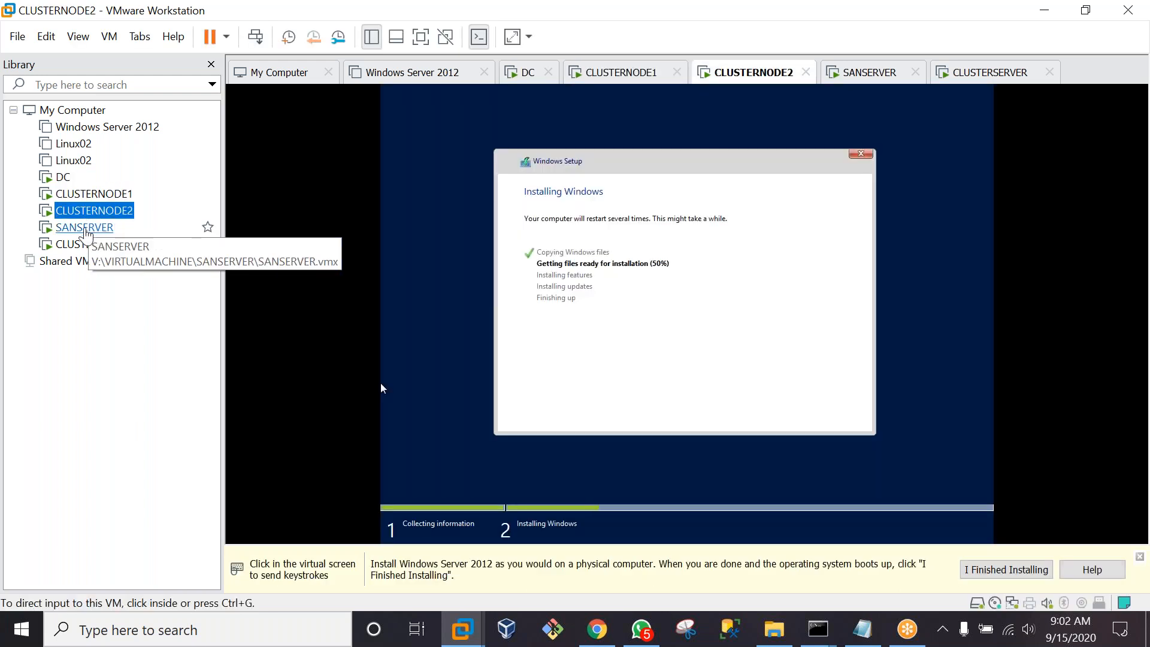
left_click(84, 229)
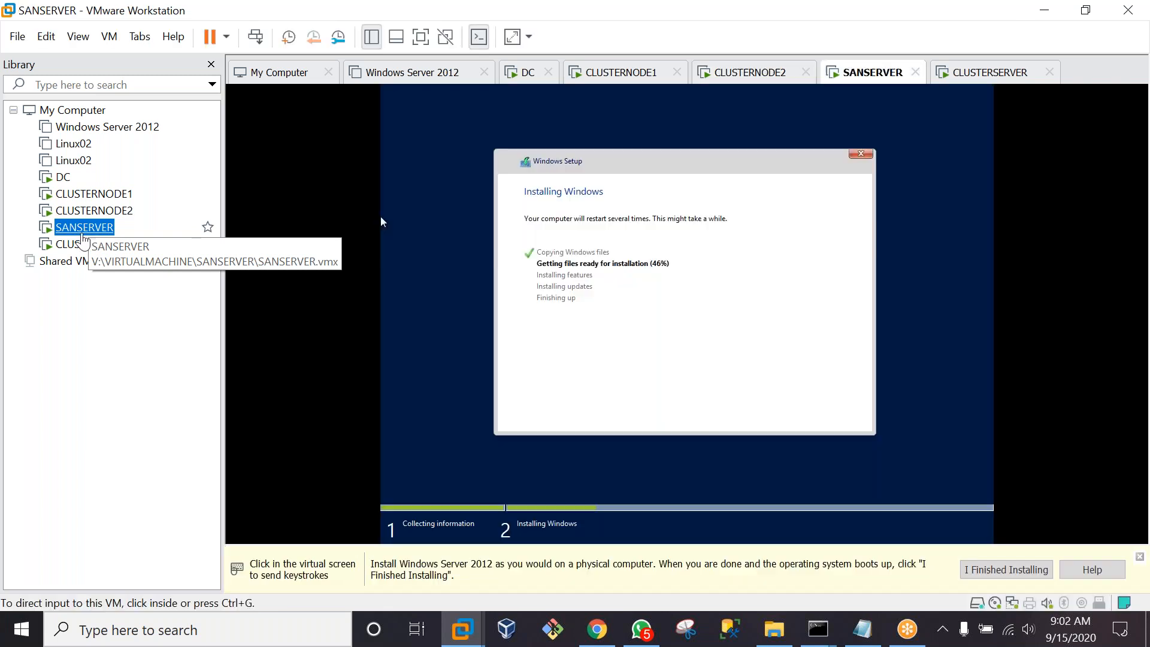
left_click(82, 245)
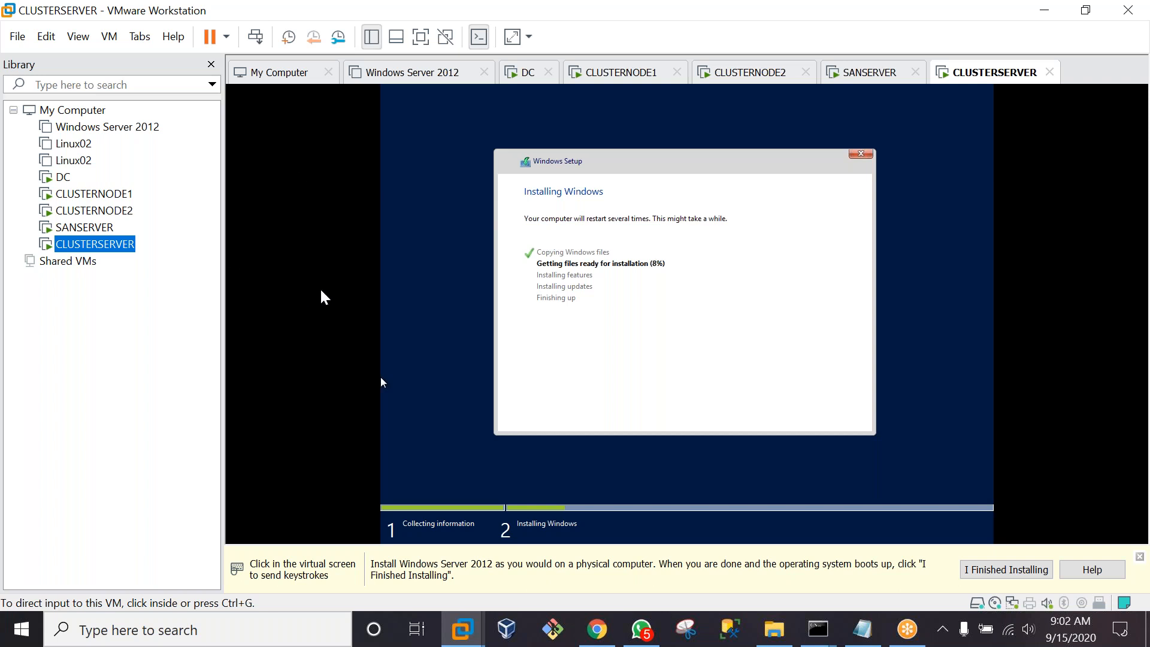
key("super+r")
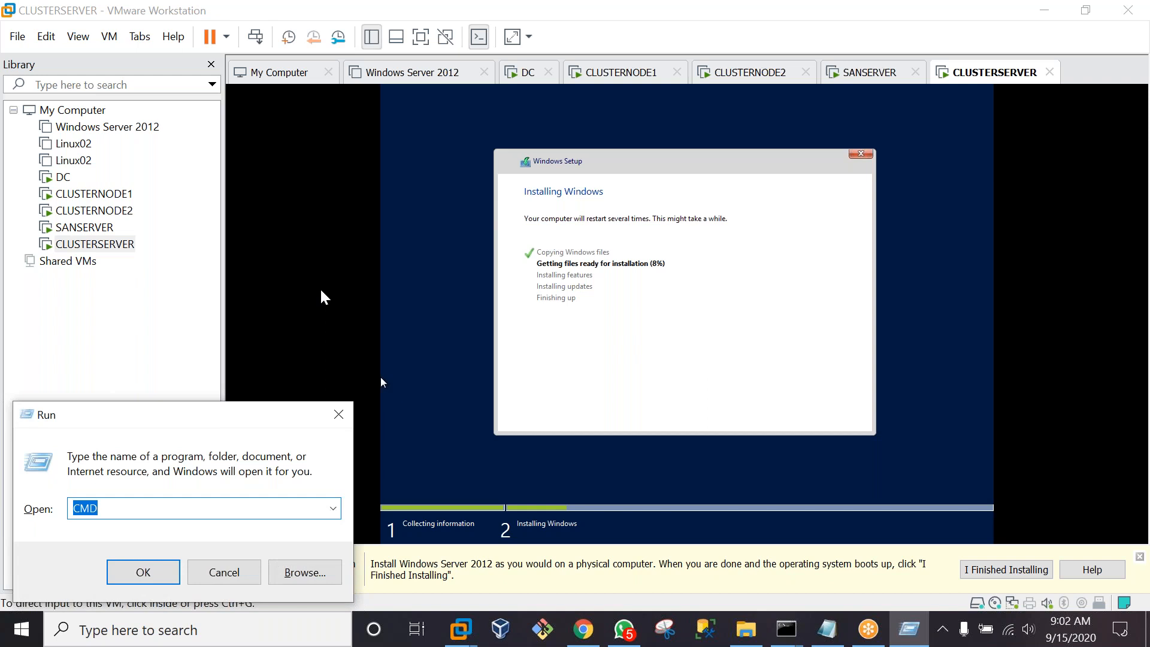
In Command Prompt, run IPCONFIG /ALL |CLIP to copy the full IP configuration
key("Return")
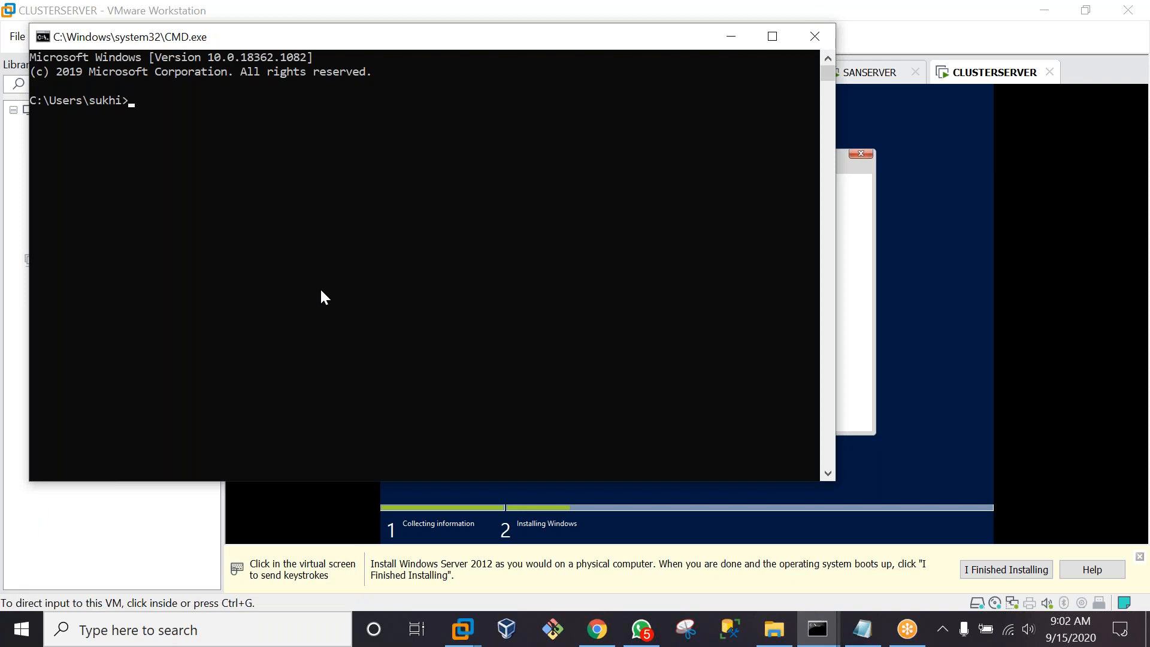
type("IPCONFIG /ALL")
type("|CLIP")
key("Return")
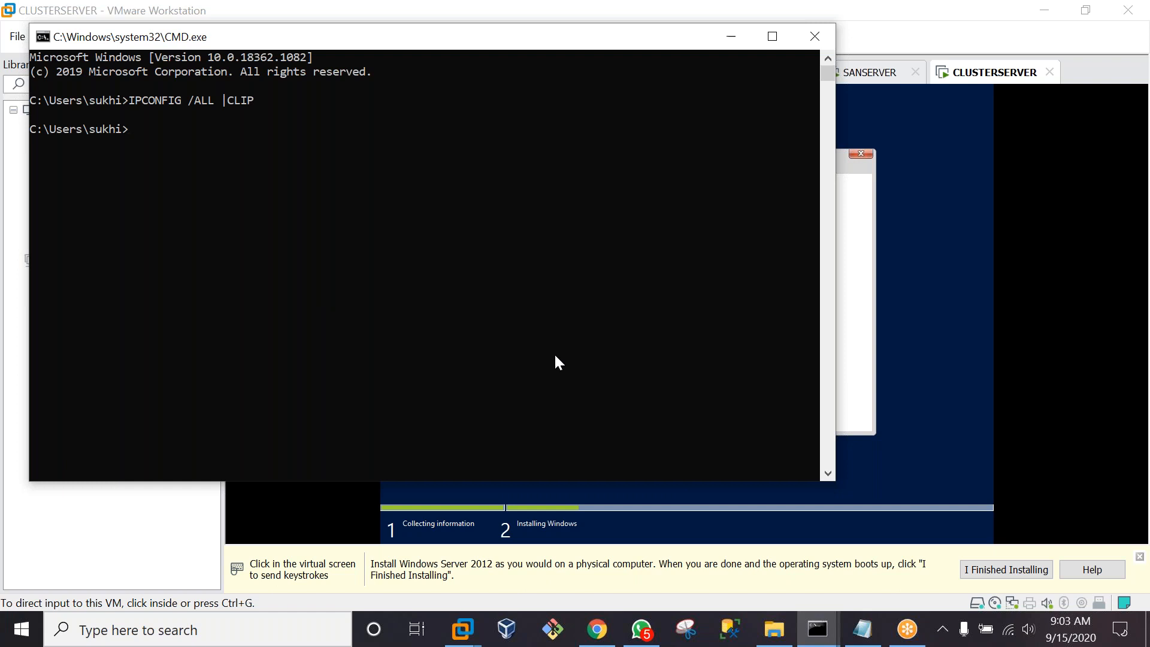
Launch Notepad, paste the IP configuration output, and maximize the window
key("super+r")
type("NOT")
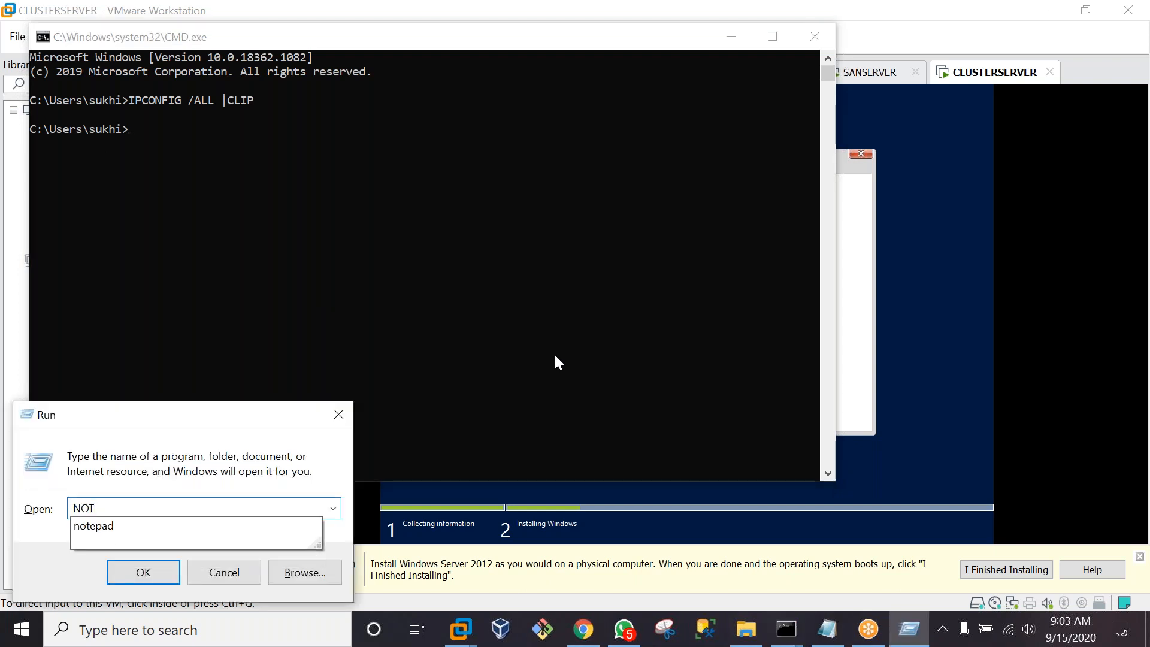
key("Down")
key("Return")
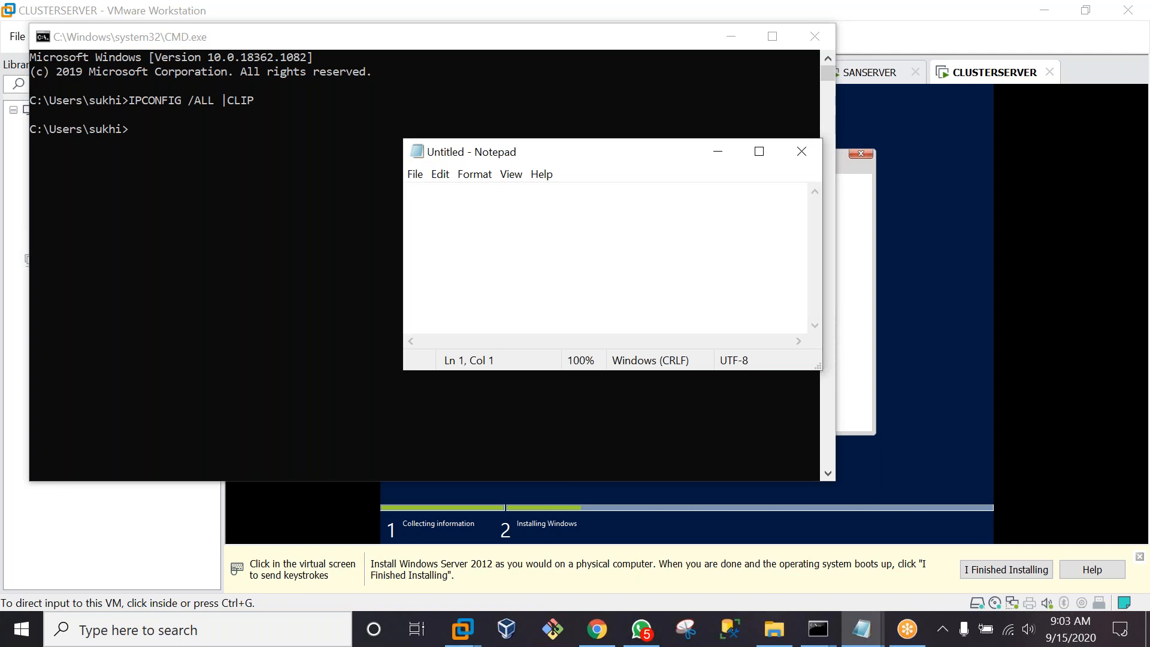
key("ctrl+v")
left_click(759, 151)
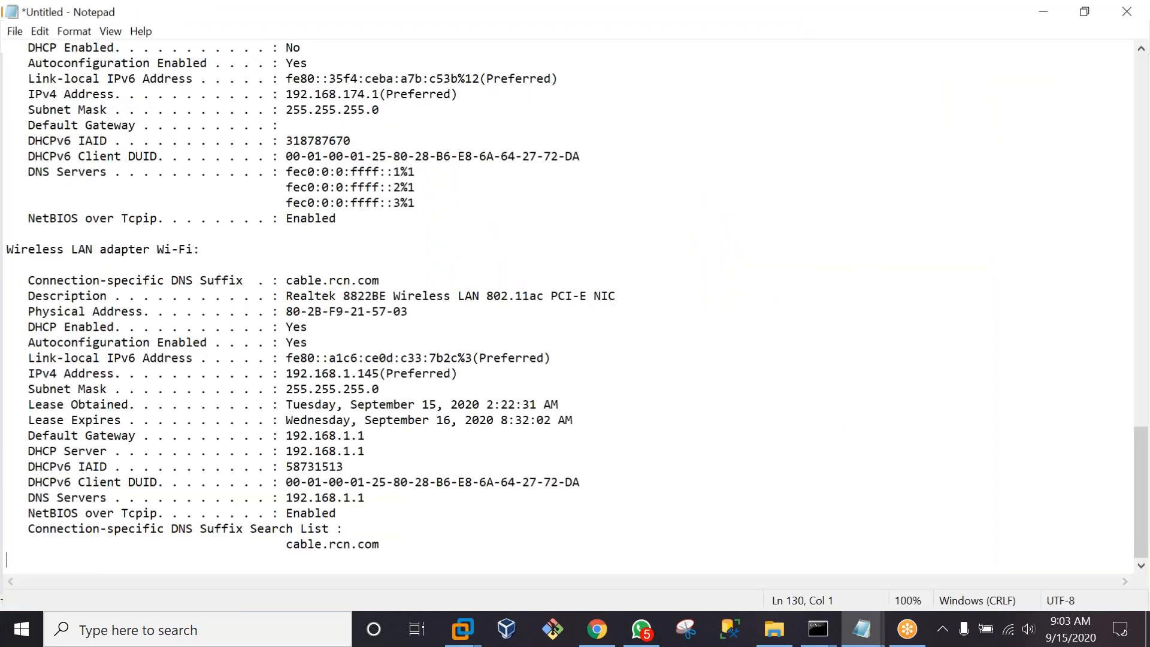
Select the IPv4 address value 192.168.1.145(Preferred) in the ipconfig output
left_click_drag(376, 499, 9, 502)
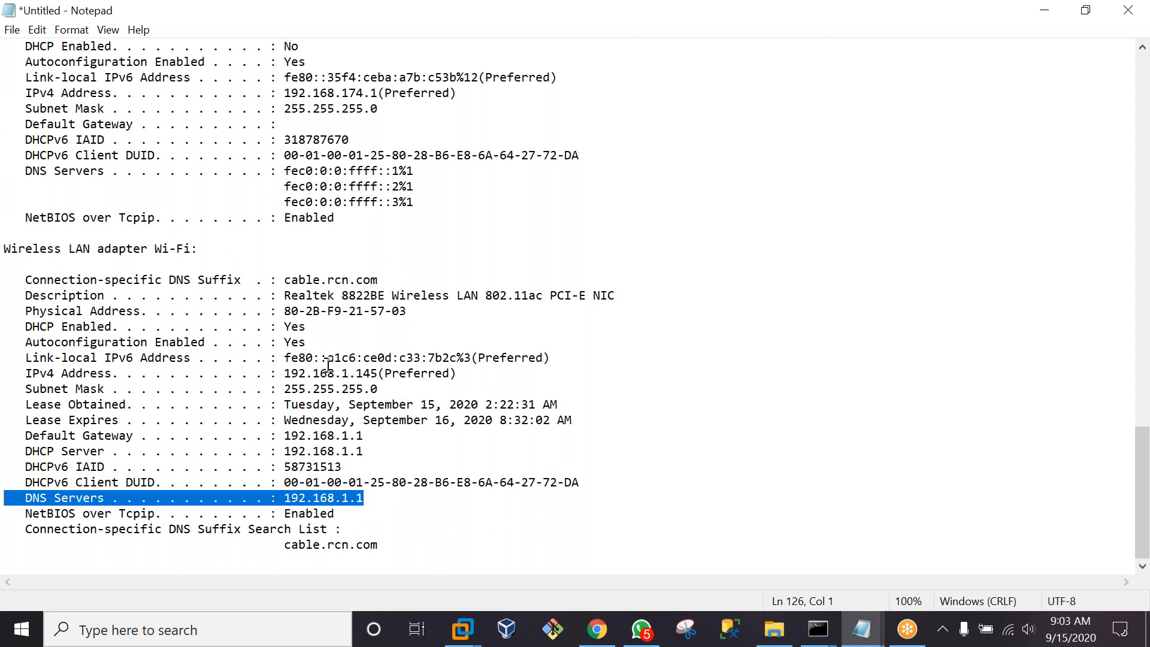
left_click_drag(487, 371, 7, 374)
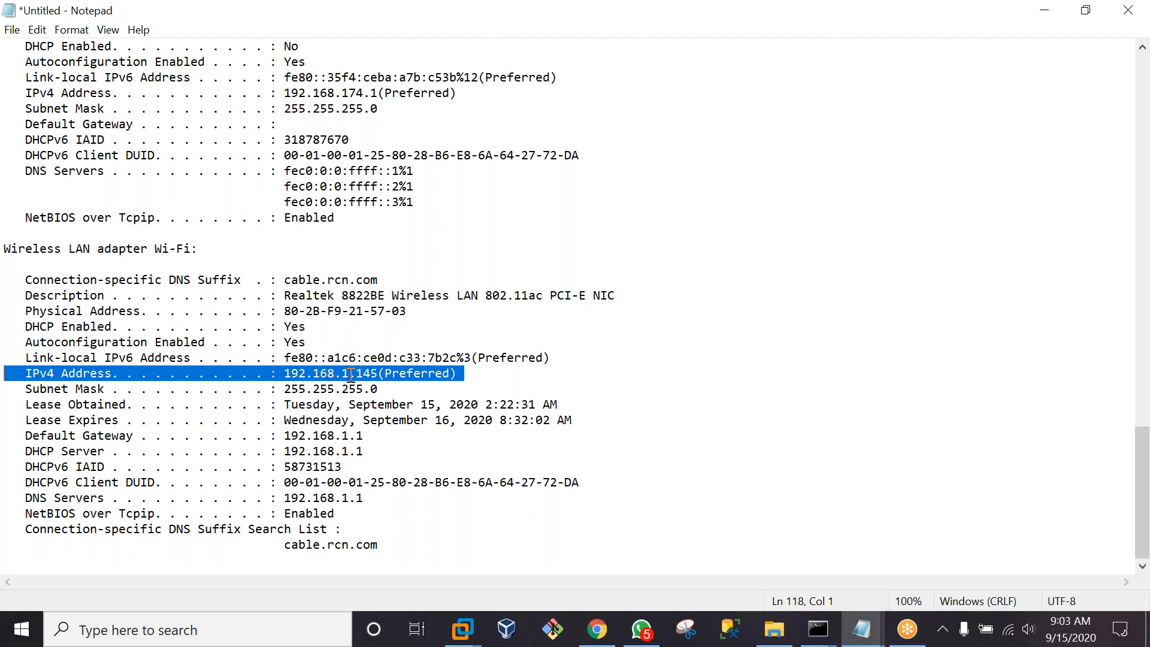
left_click_drag(351, 374, 342, 375)
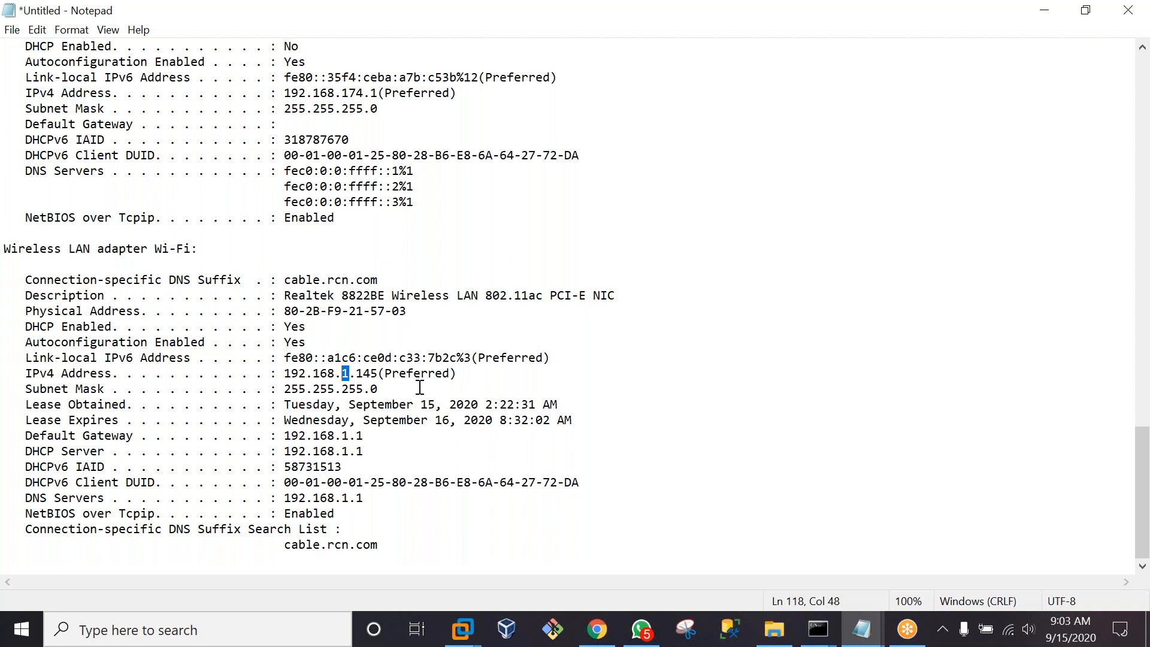
left_click_drag(469, 372, 287, 375)
key("ctrl+c")
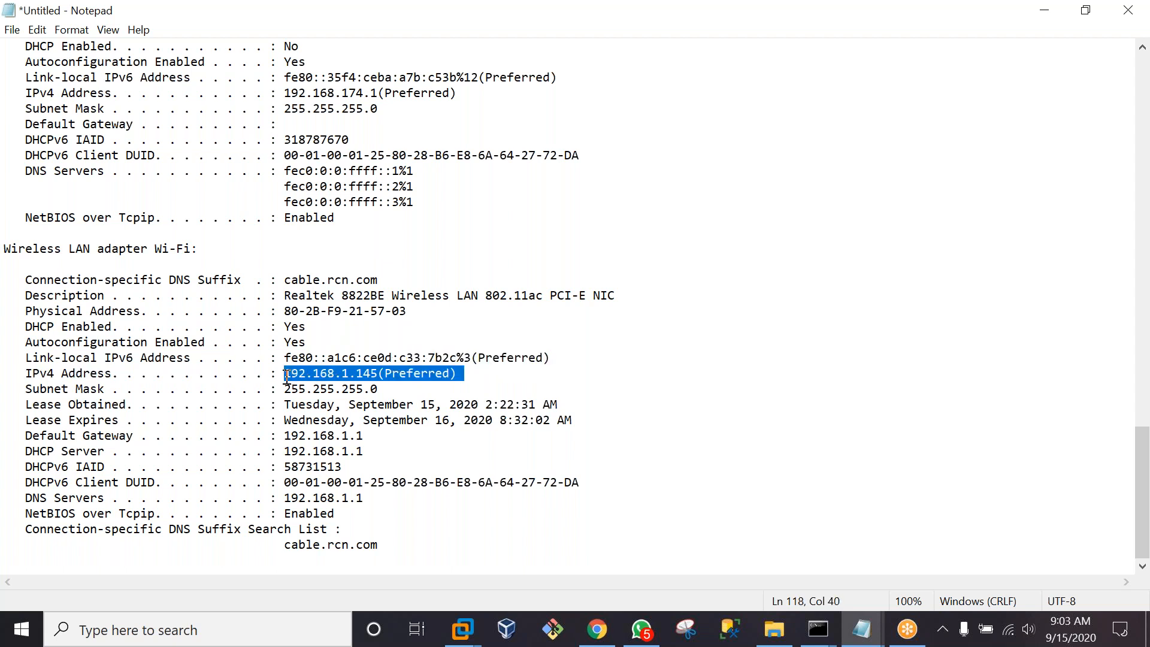
Start a new document without saving the old one and paste the IPv4 address
left_click(12, 30)
left_click(31, 49)
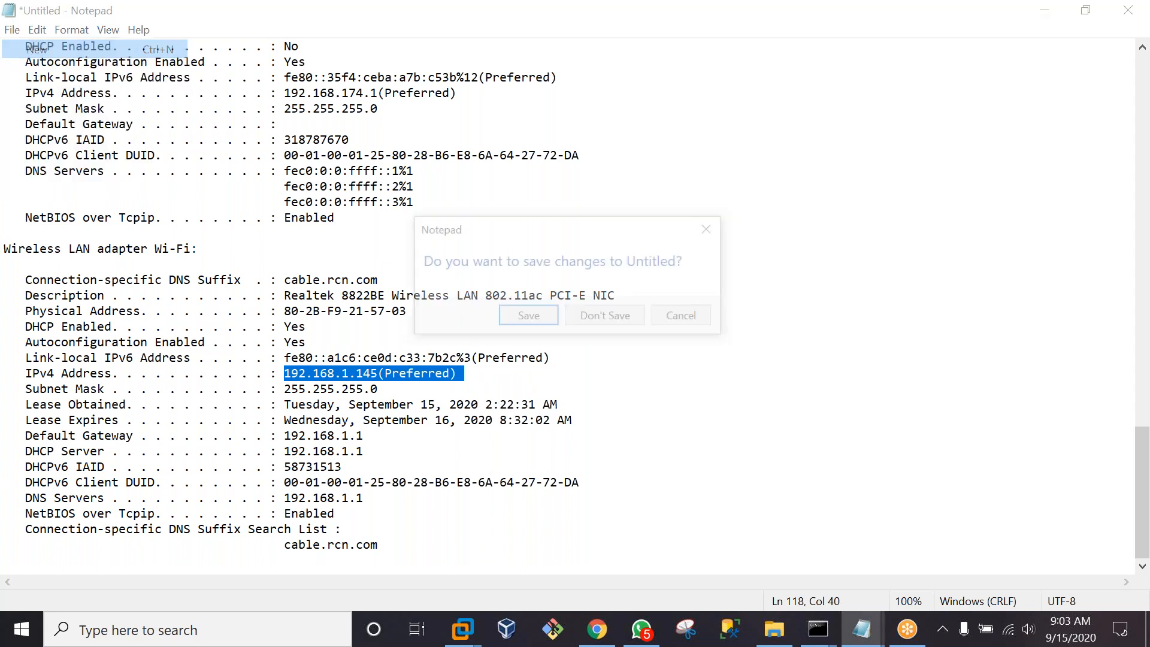
left_click(574, 322)
key("ctrl+v")
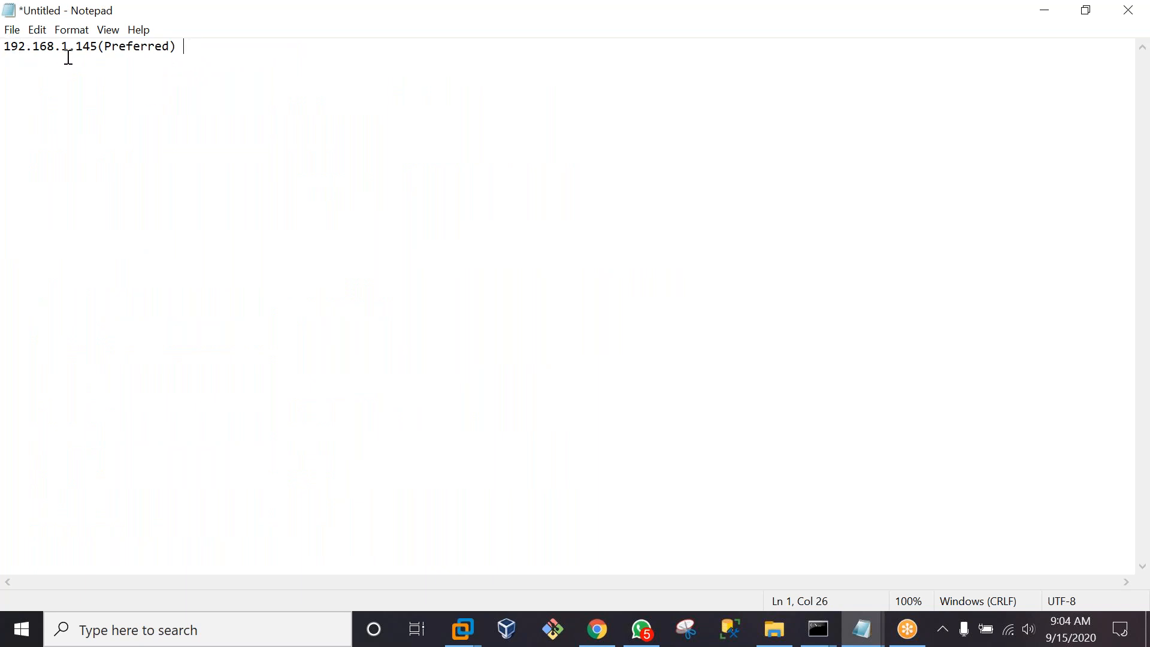
Add a line with the address range 192.168.1.4 TO 254
left_click_drag(75, 49, 4, 48)
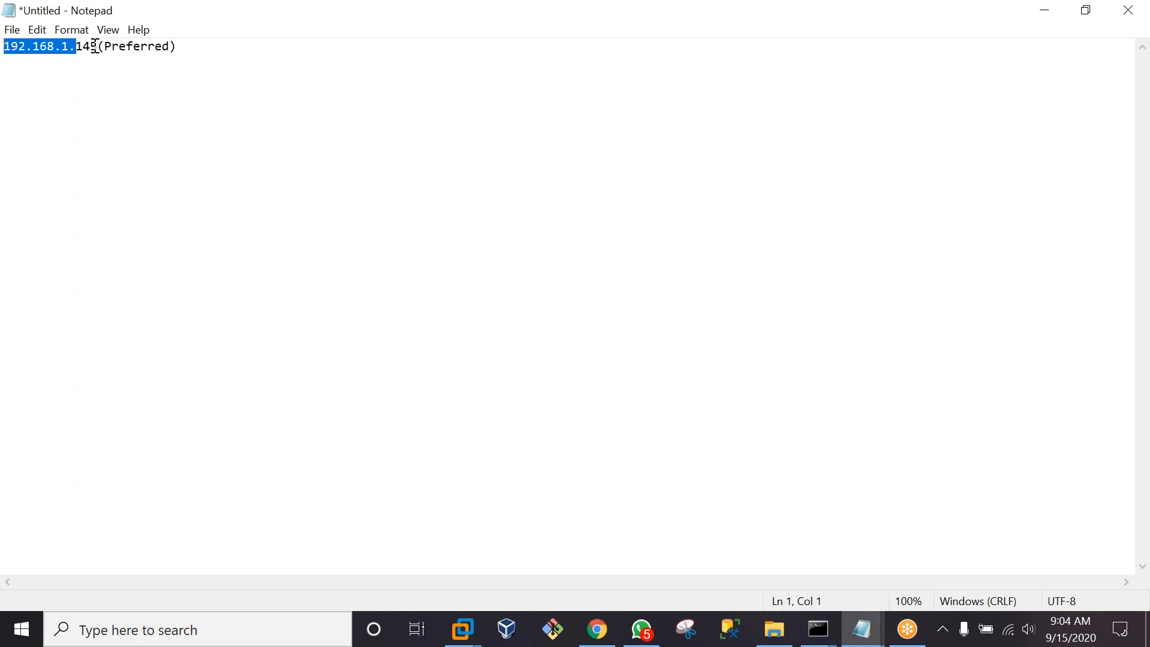
left_click(186, 53)
key("Return")
key("Return")
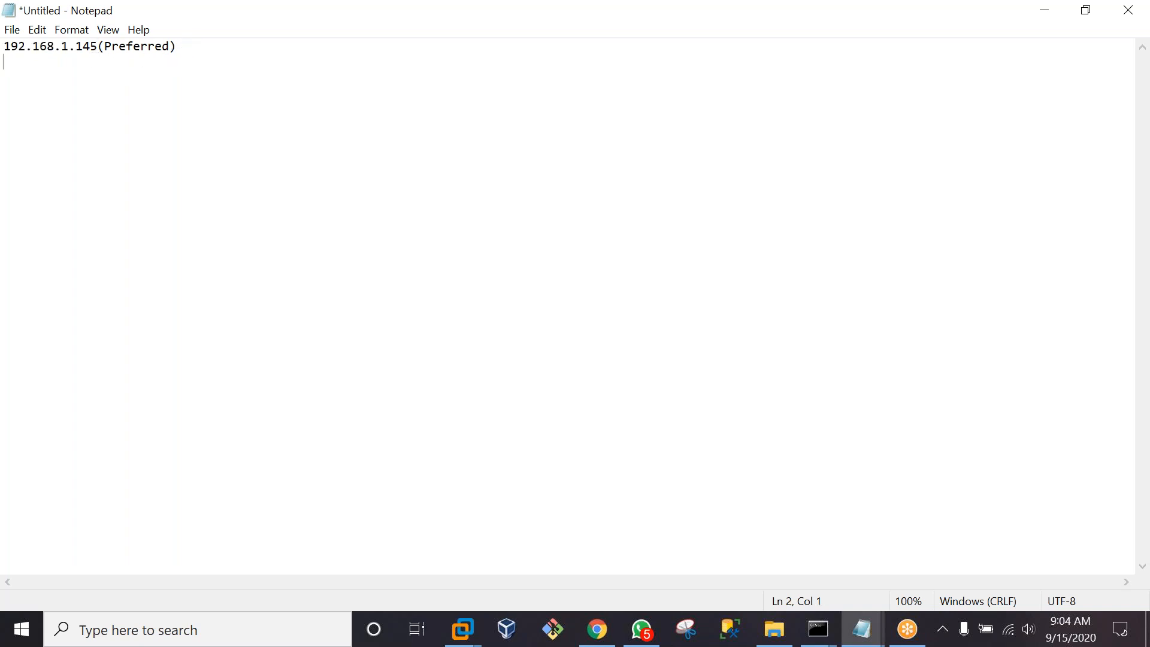
type("192.168.1.4 TO 254")
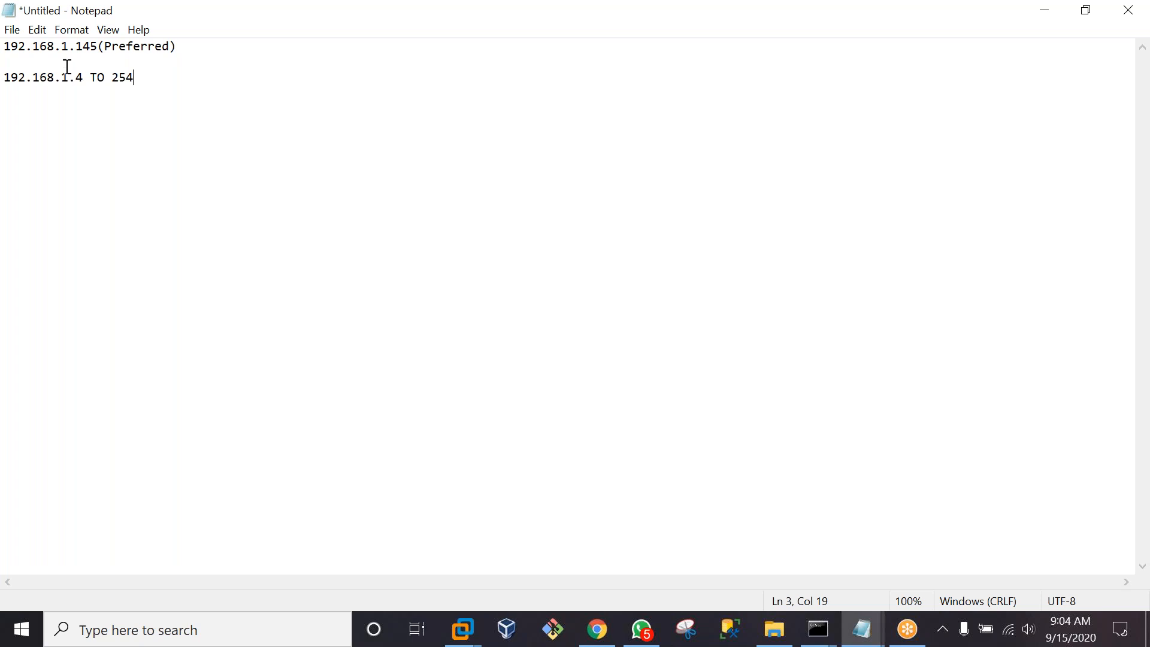
Add the line 192.168.1.100 DC
key("Return")
key("Return")
type("192.168.1.100")
key("Return")
left_click(117, 106)
type("DC")
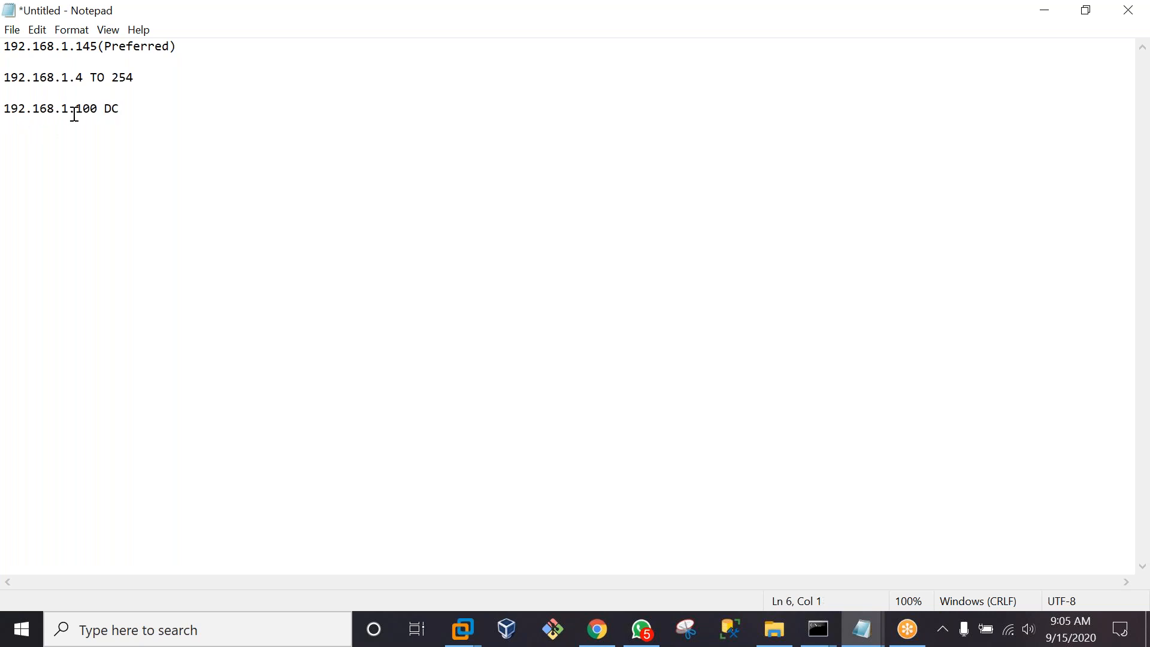
left_click(105, 109)
left_click_drag(105, 109, 4, 109)
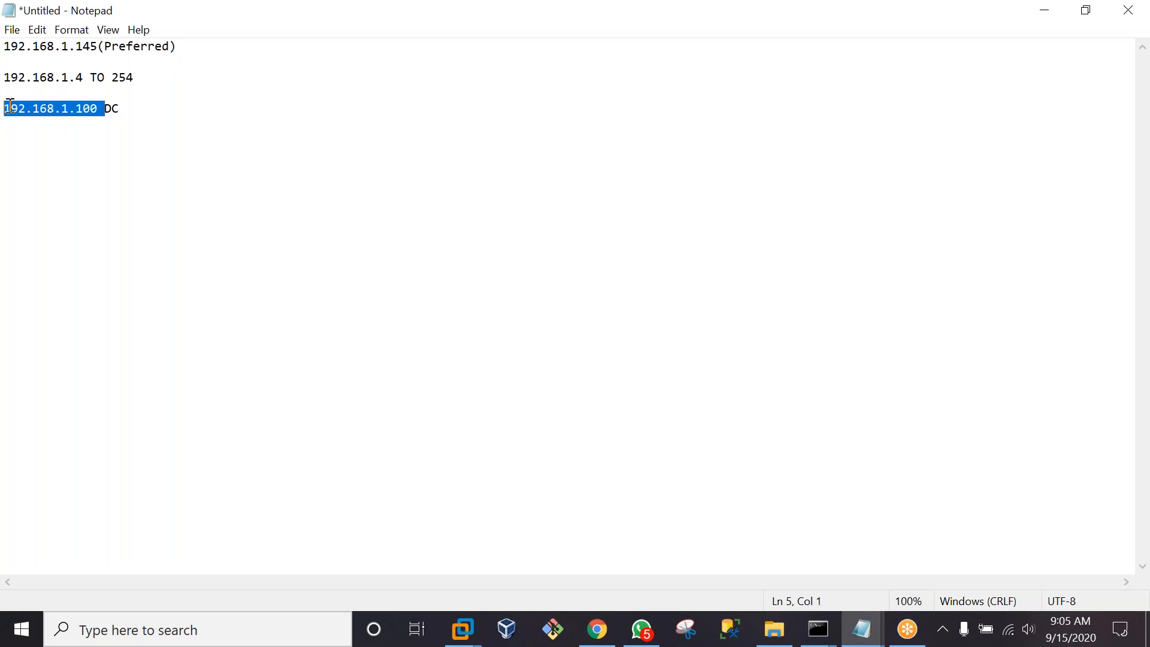
type("c")
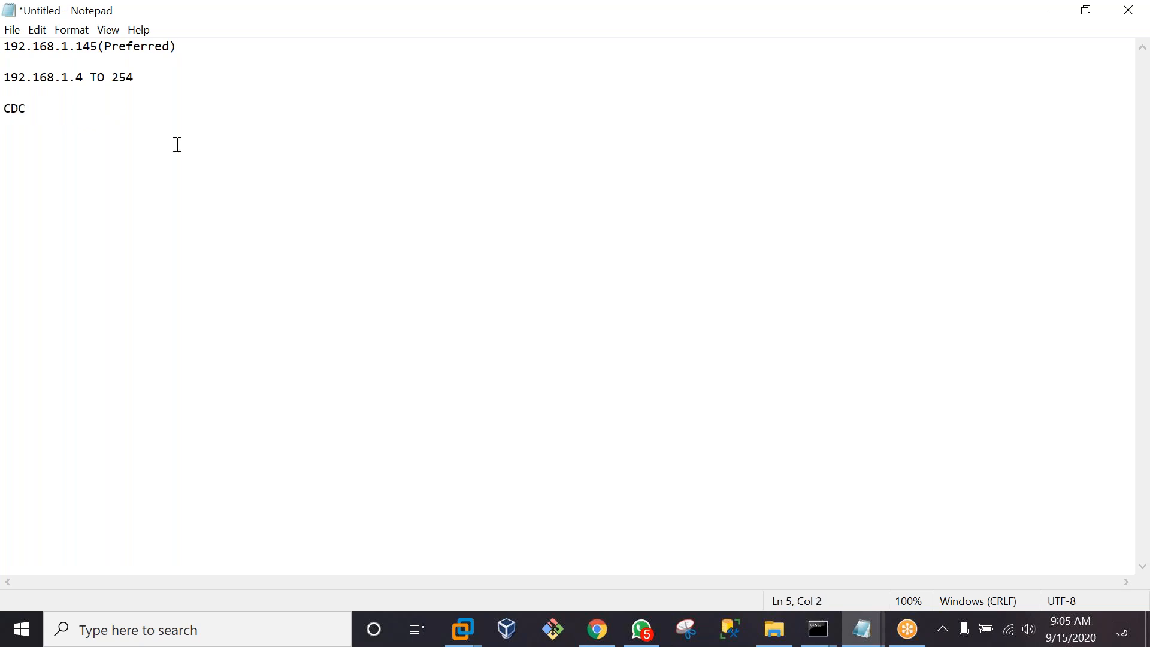
key("ctrl+z")
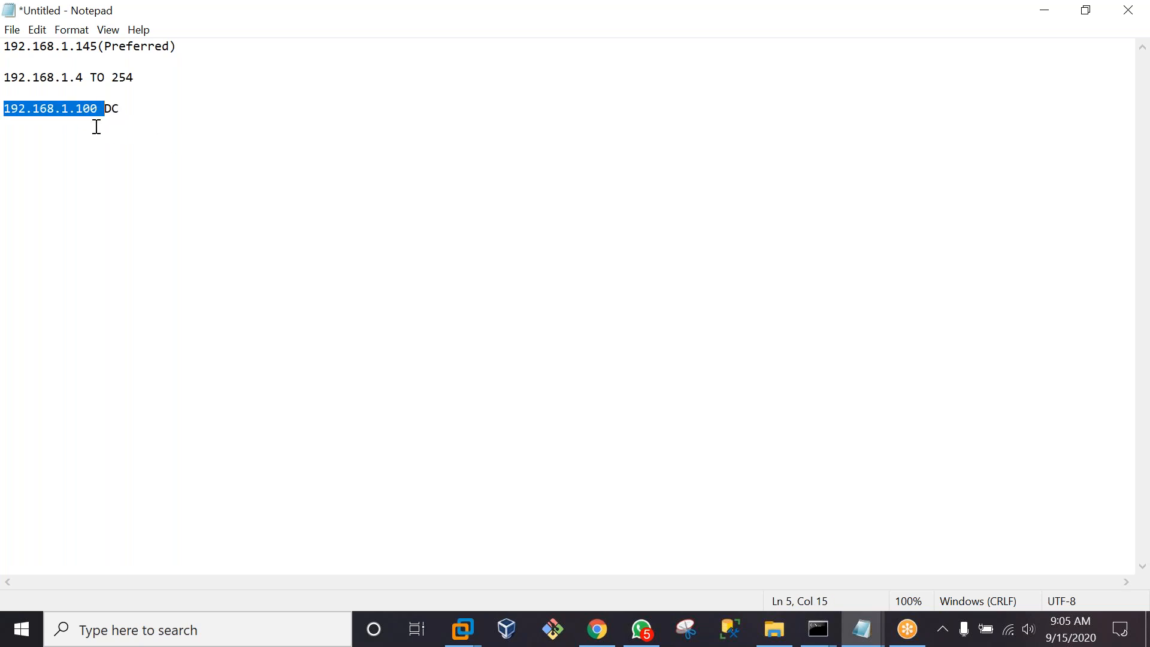
left_click_drag(99, 114, 4, 89)
key("ctrl+c")
Add the line 192.168.1.101 CLUSTERNODE1 by pasting the address prefix
left_click(134, 106)
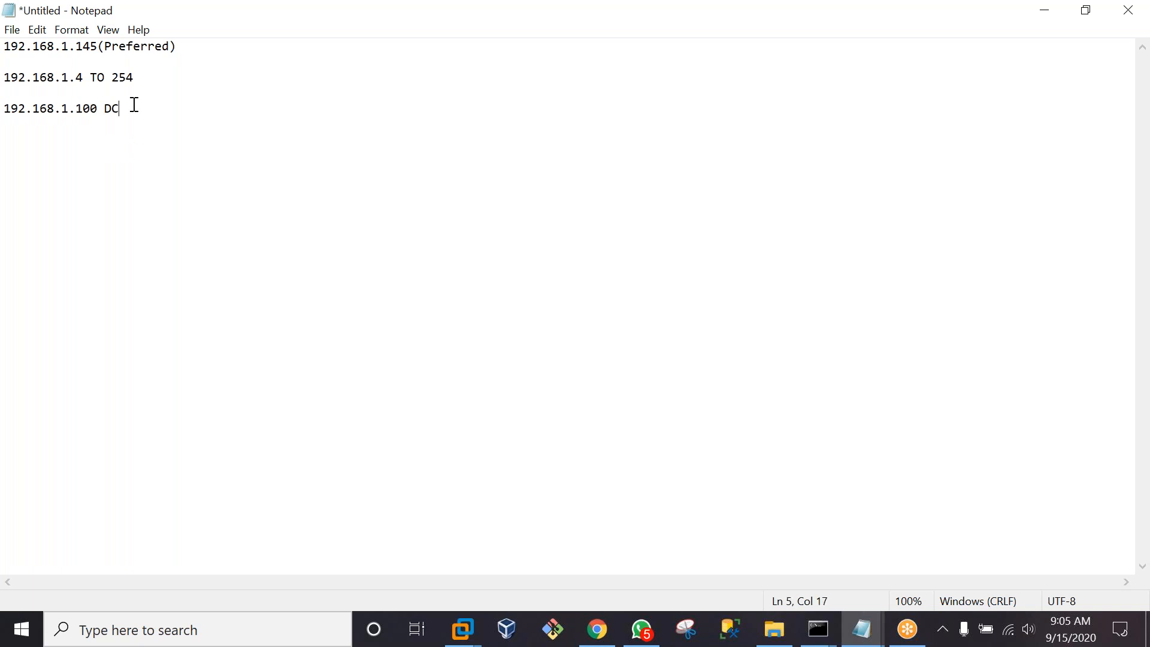
key("Return")
key("Return")
key("ctrl+v")
key("BackSpace")
type("1 CLUSER")
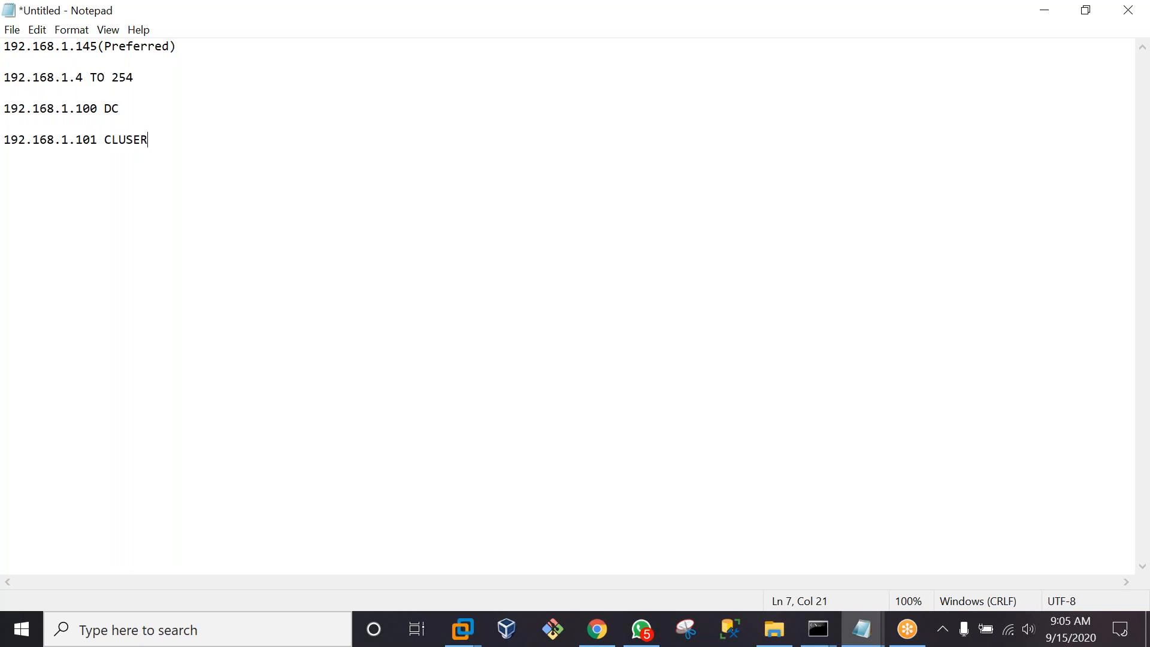
key("BackSpace")
key("BackSpace")
type("TERNODE1")
left_click(119, 108)
Paste the address on a new line and name it CLUSTERNODE2
left_click_drag(97, 141, 5, 146)
key("ctrl+c")
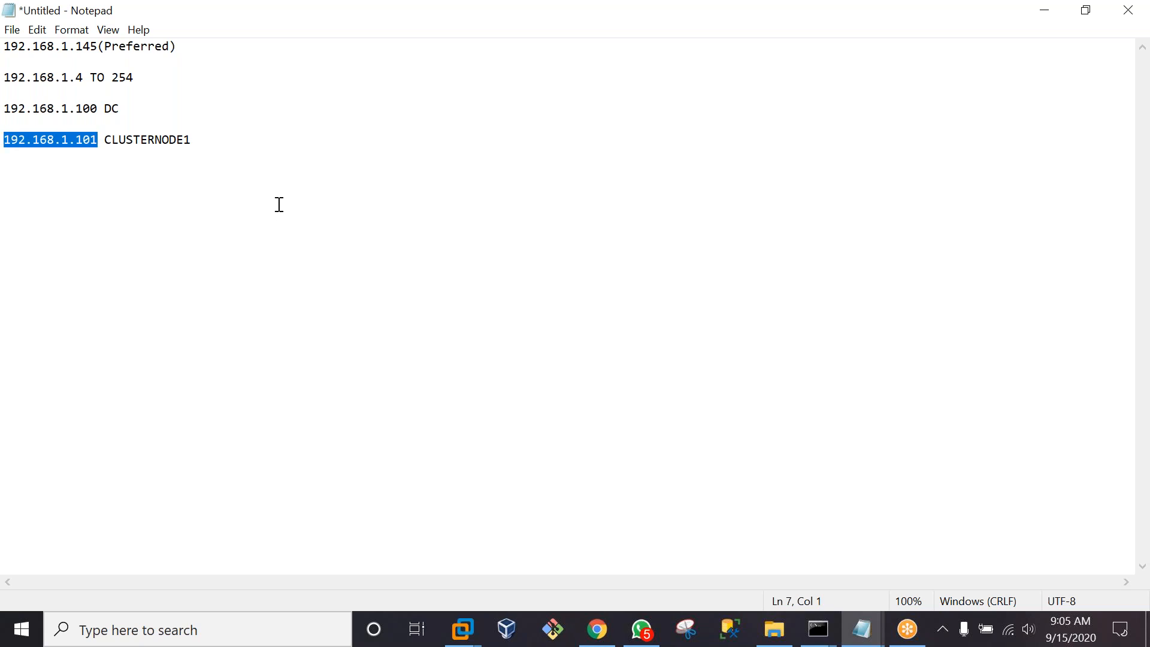
left_click(200, 144)
key("Return")
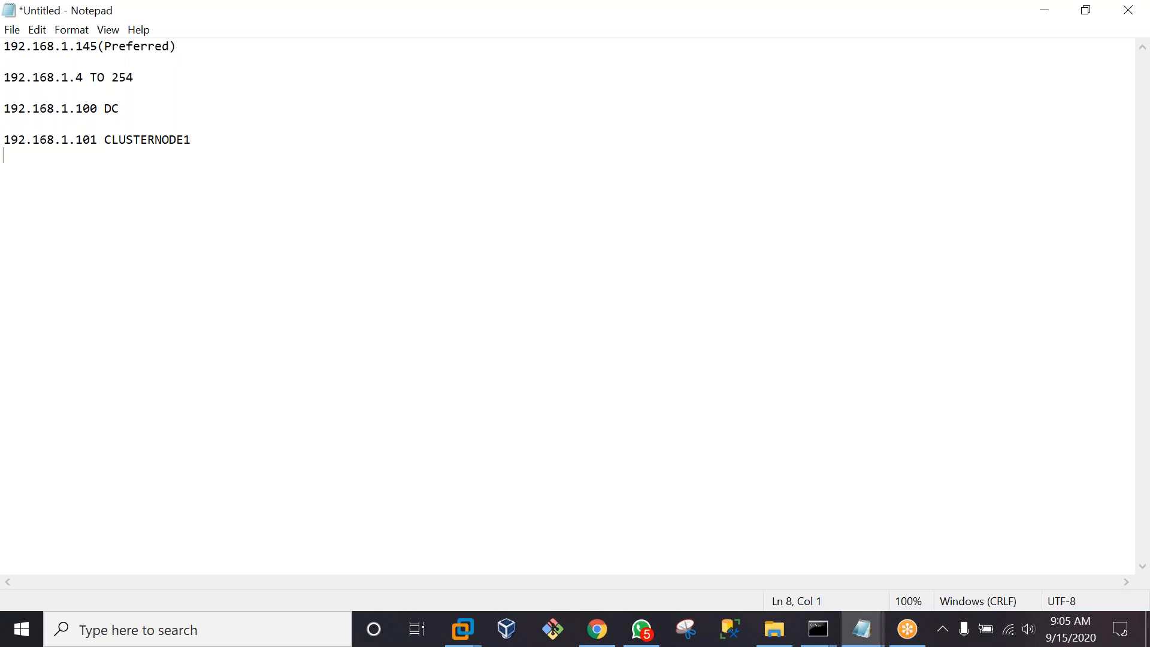
key("ctrl+v")
left_click(249, 146)
left_click(130, 160)
type("CLUSTER")
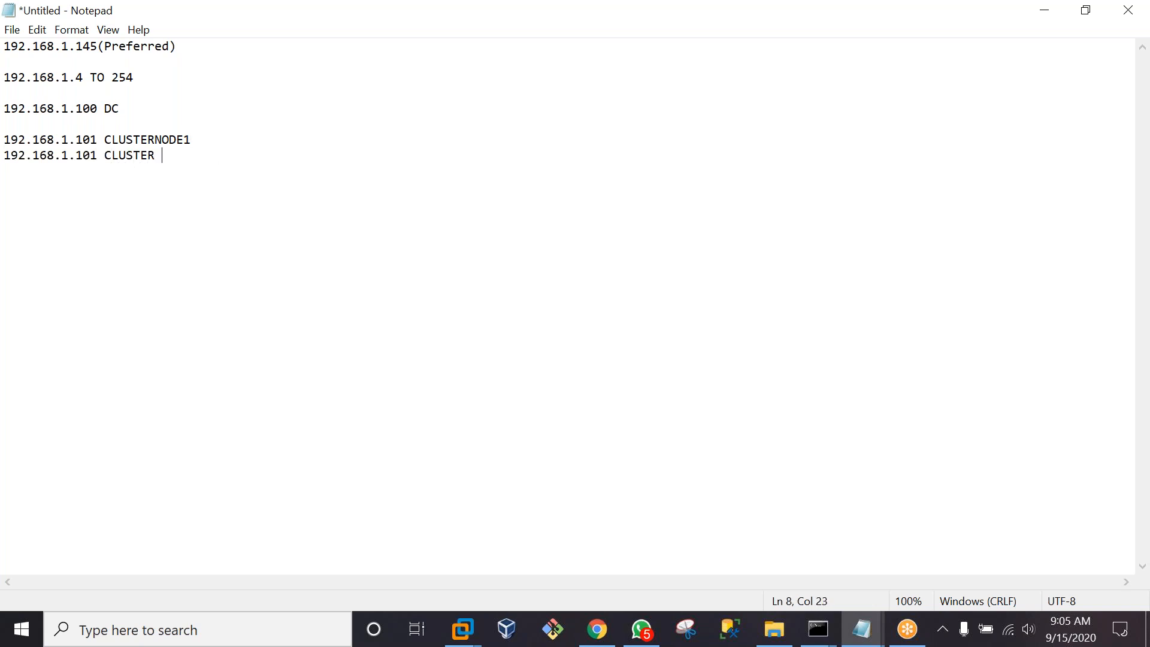
key("BackSpace")
type("NODE2")
Add 192.168.1.103 SANSERVER and correct the CLUSTERNODE2 address to 192.168.1.102
key("Return")
type("192.168")
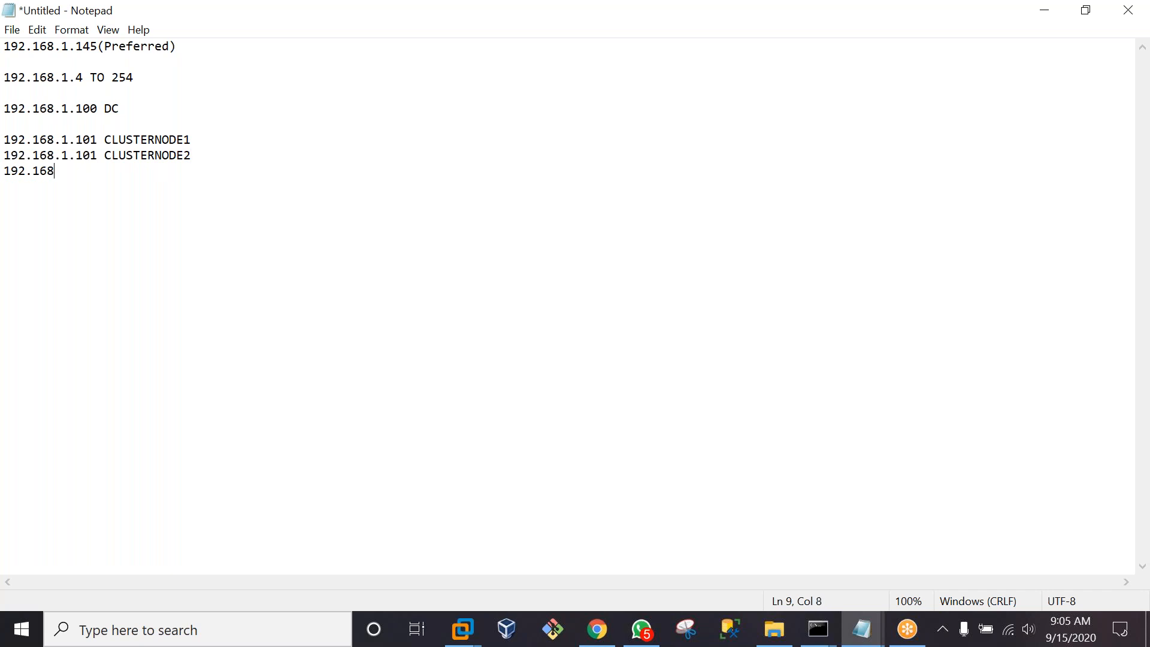
type(".1.102 SANSERVER")
left_click(96, 158)
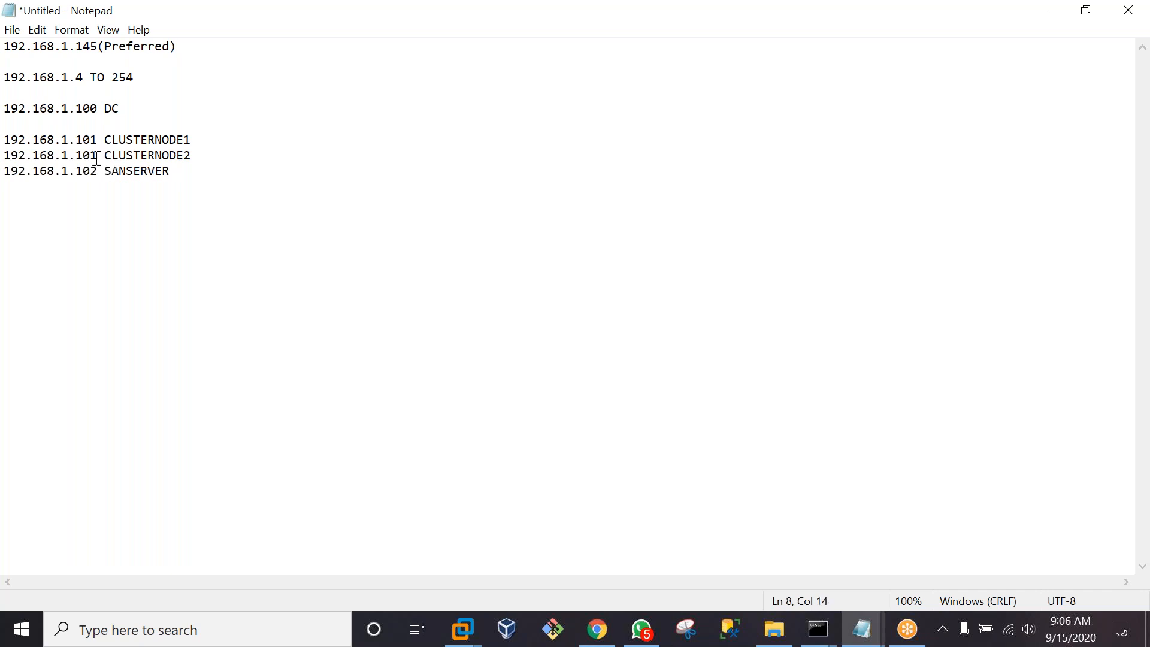
key("BackSpace")
type("2")
left_click(101, 171)
key("BackSpace")
type("3")
left_click(175, 173)
key("Return")
type("192")
Complete the last line as 192.168.1.104 CUSTERNODE and add blank lines below it
left_click_drag(68, 112, 3, 112)
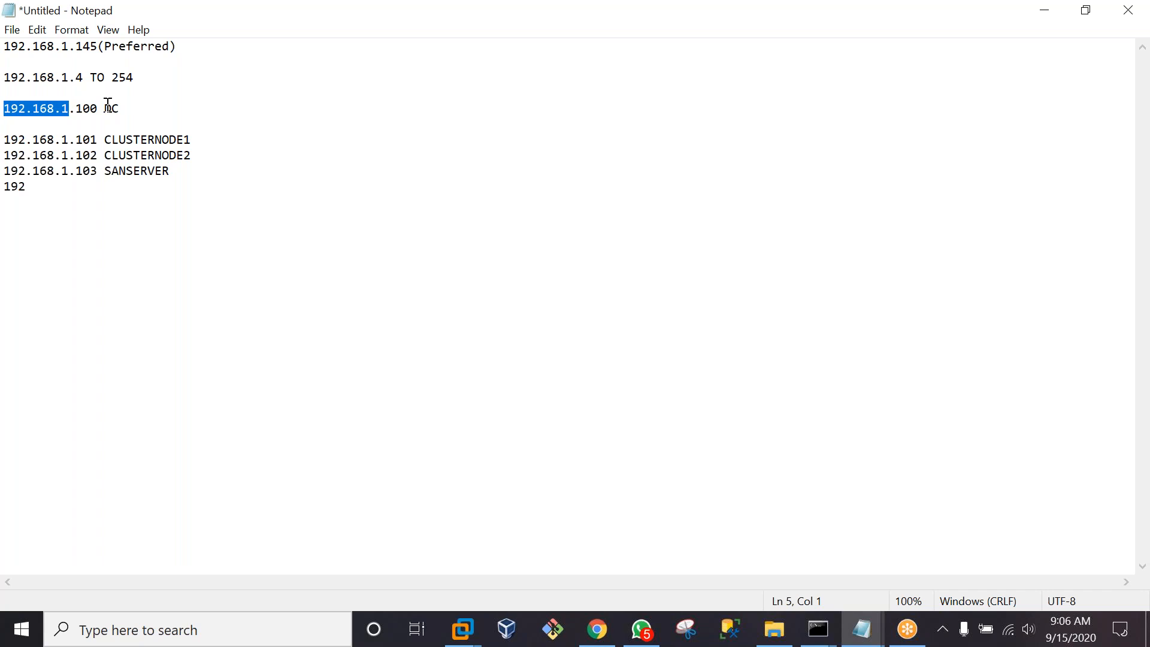
left_click_drag(104, 108, 76, 108)
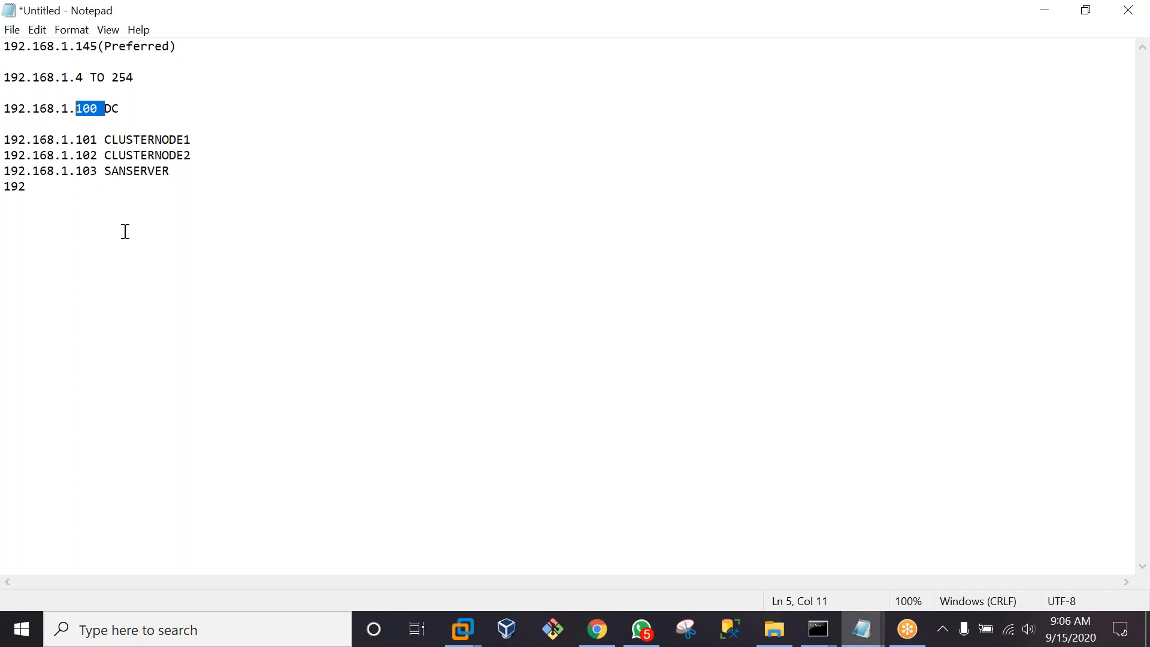
left_click(45, 189)
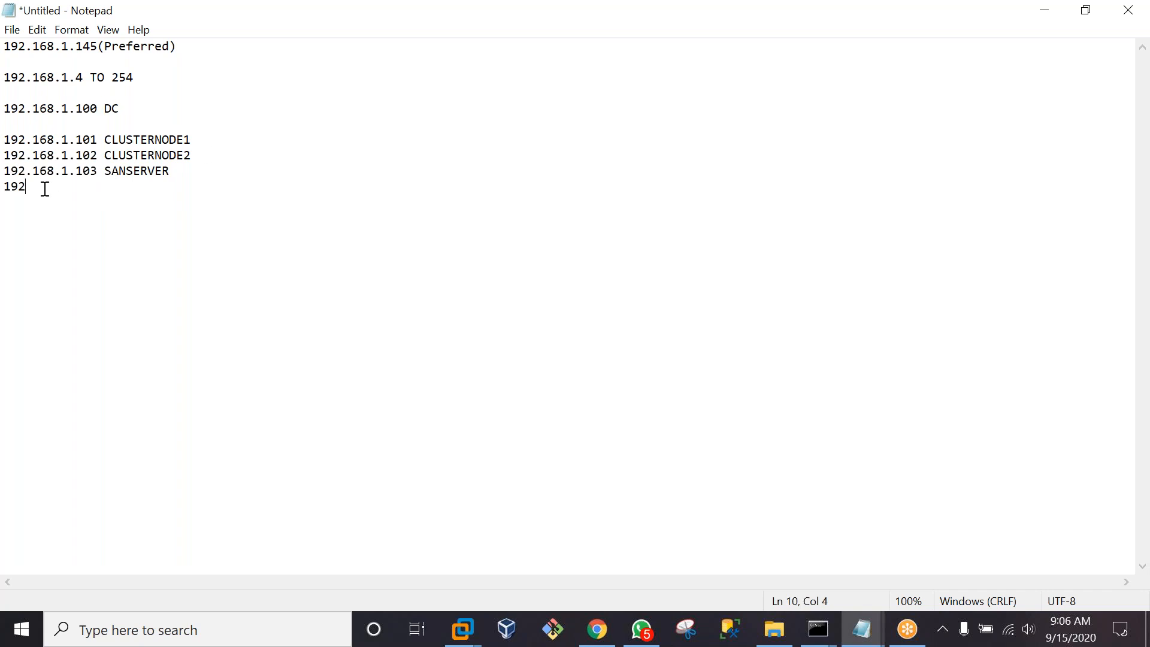
type(".168.1.104 CUSTERNODE ")
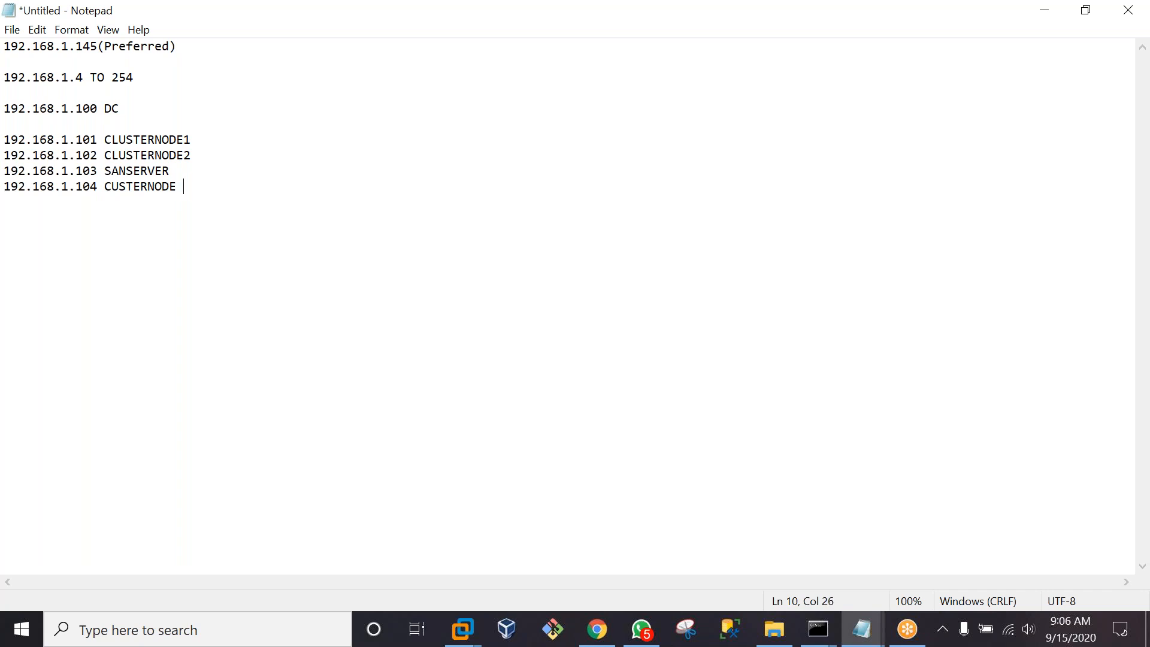
type("4")
key("BackSpace")
type("4")
key("BackSpace")
key("Return")
key("Return")
Open and close the File menu, then switch back to VMware Workstation
left_click(9, 33)
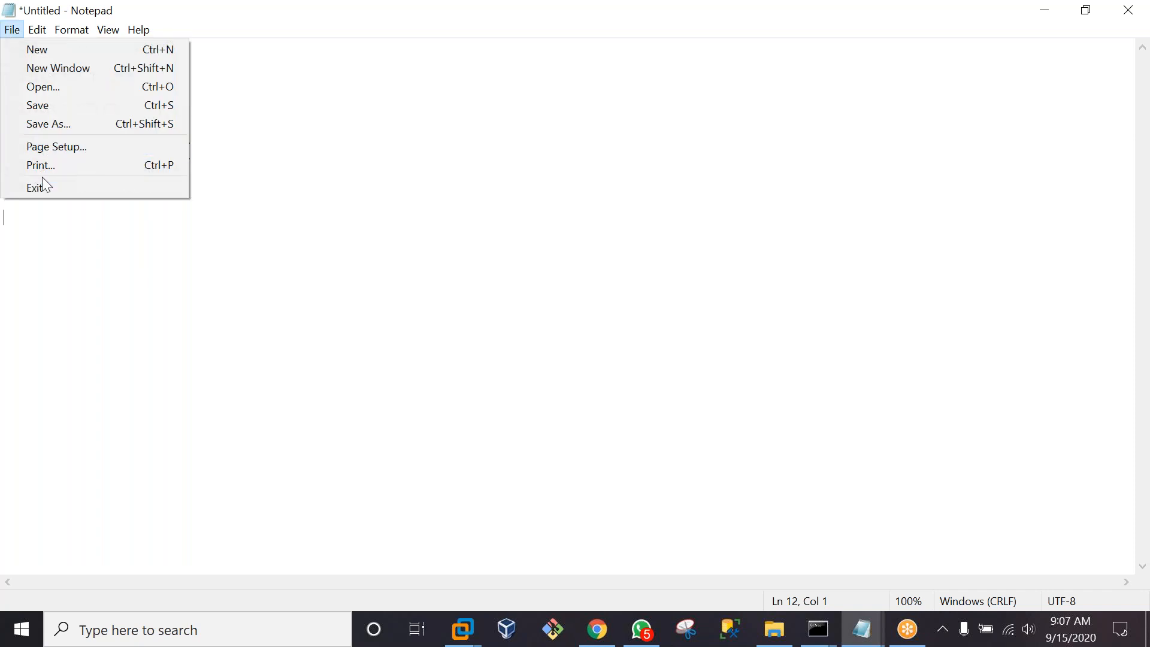
left_click(303, 190)
left_click(772, 32)
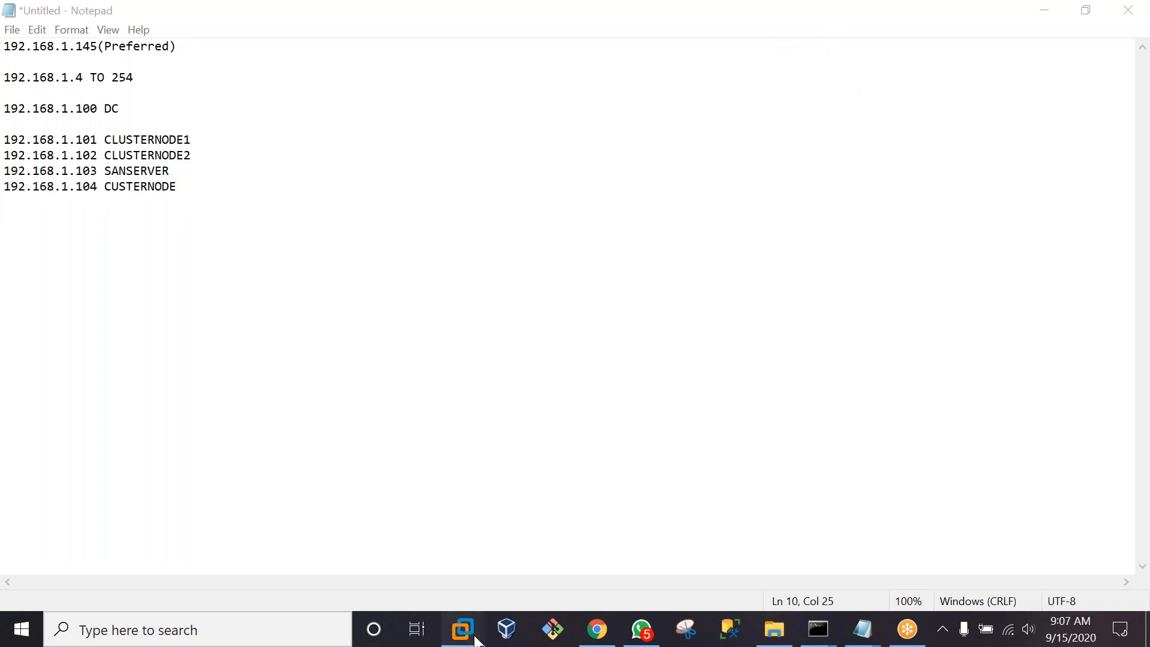
Check DC, CLUSTERNODE1, CLUSTERNODE2, SANSERVER and CLUSTERSERVER setup progress, ending on DC
mouse_move(463, 630)
left_click(411, 548)
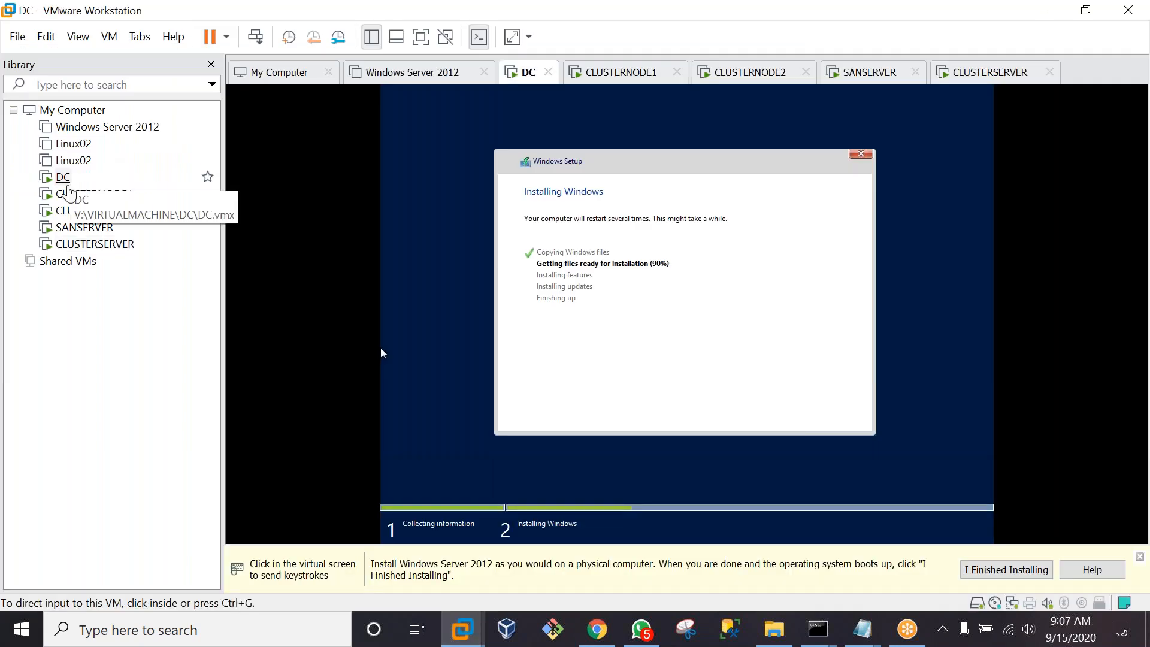
left_click(62, 177)
left_click(65, 194)
left_click(63, 178)
left_click(63, 211)
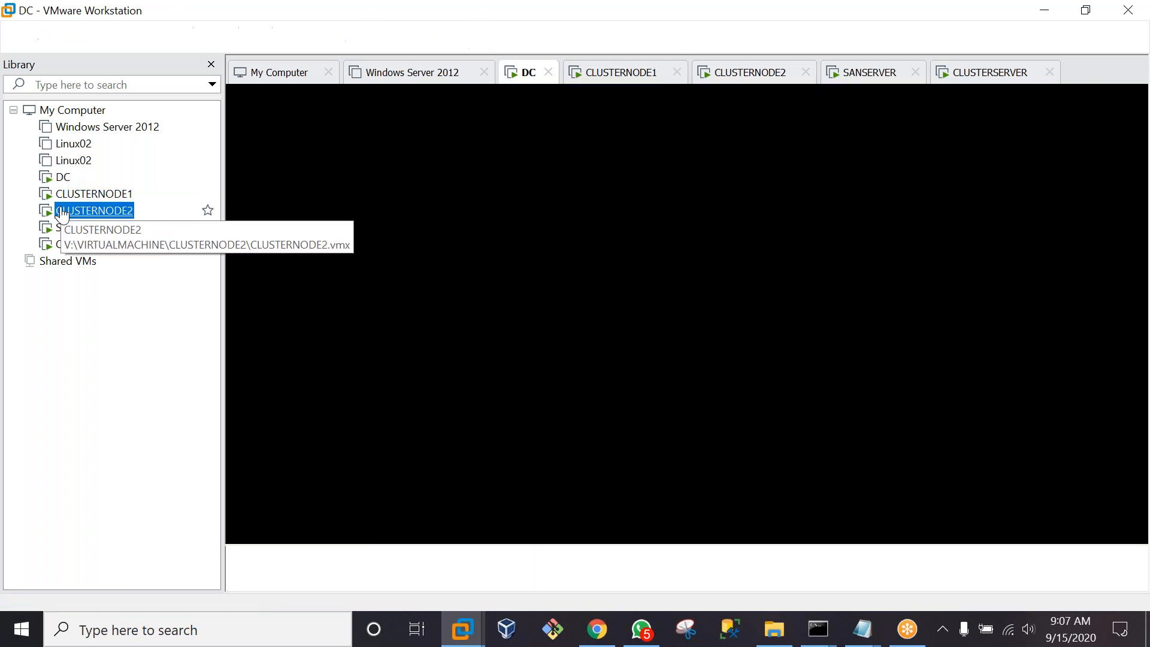
left_click(84, 228)
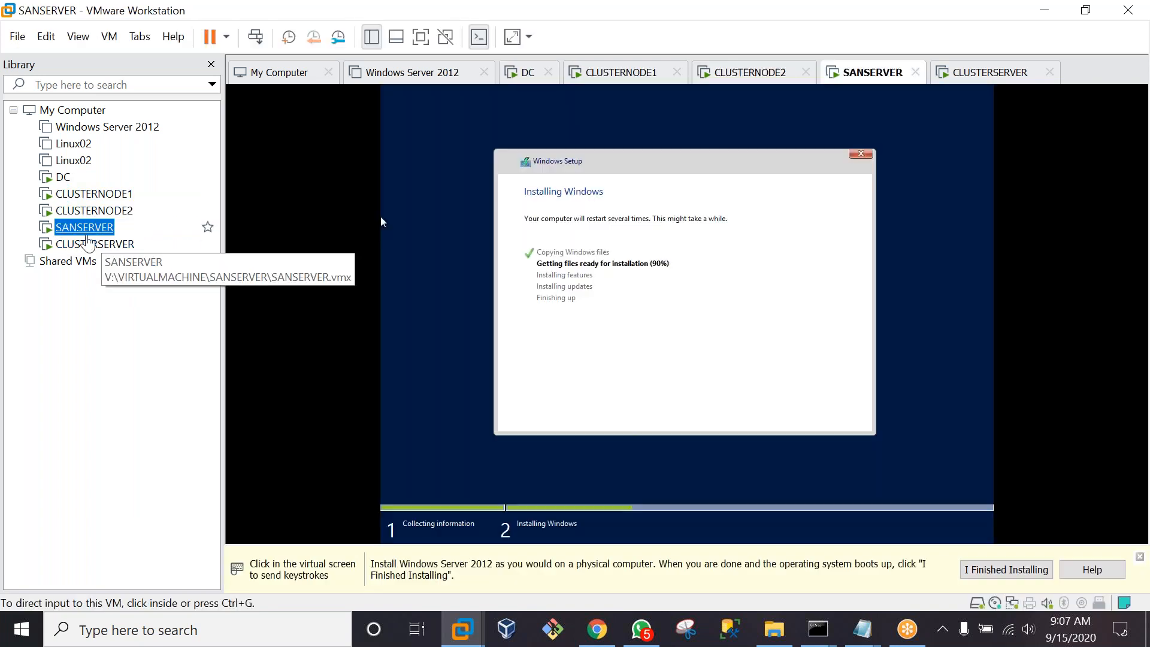
left_click(85, 246)
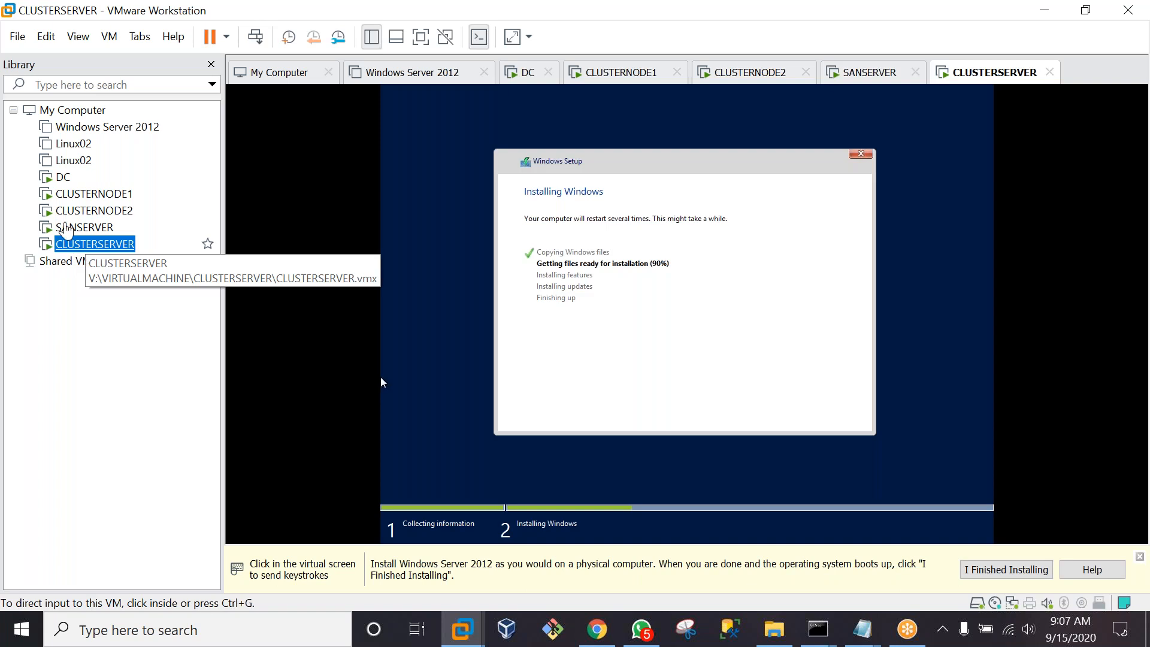
left_click(63, 179)
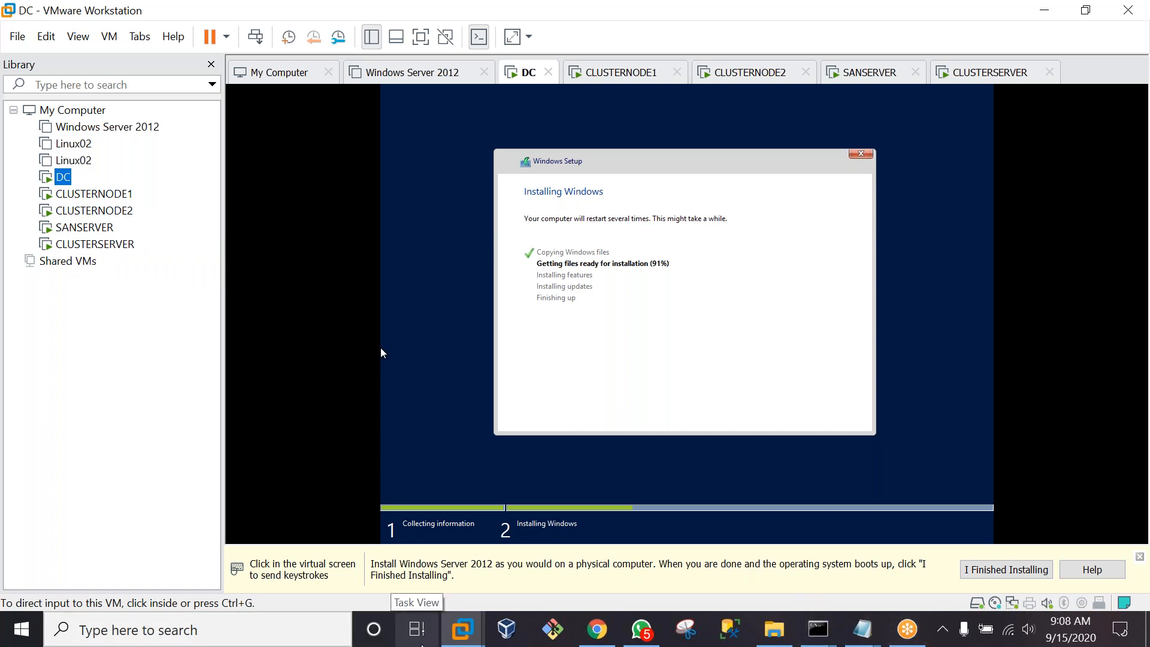
Check memory use in Task Manager's Performance tab (16.1 of 32 GB), then minimize it
right_click(423, 644)
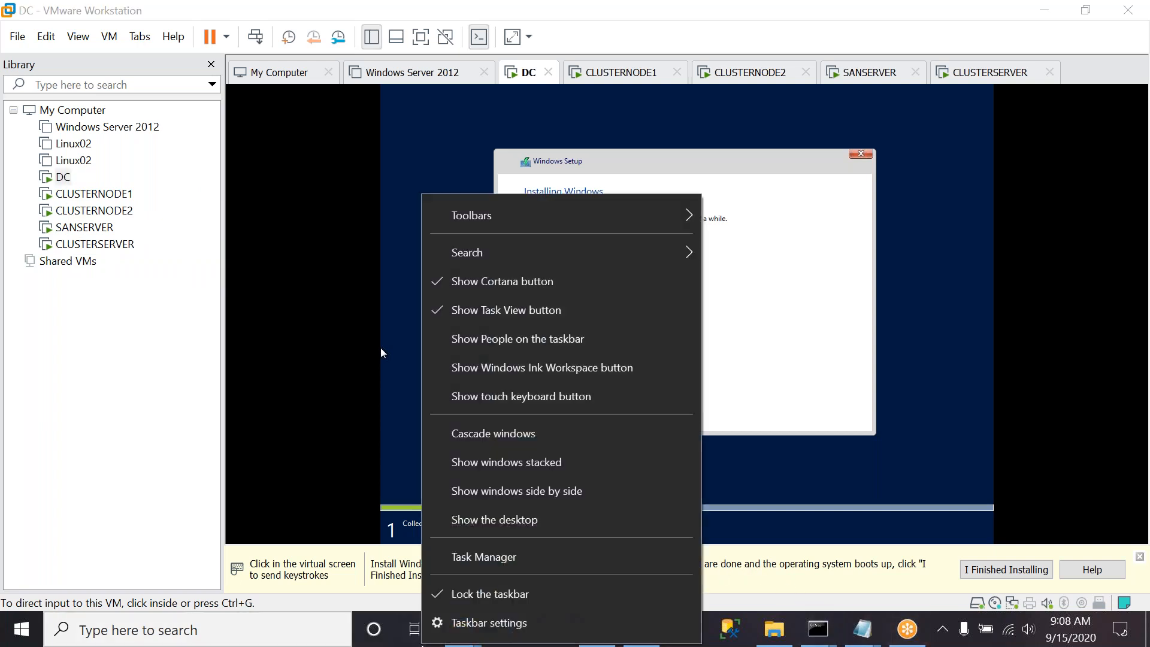
left_click(483, 552)
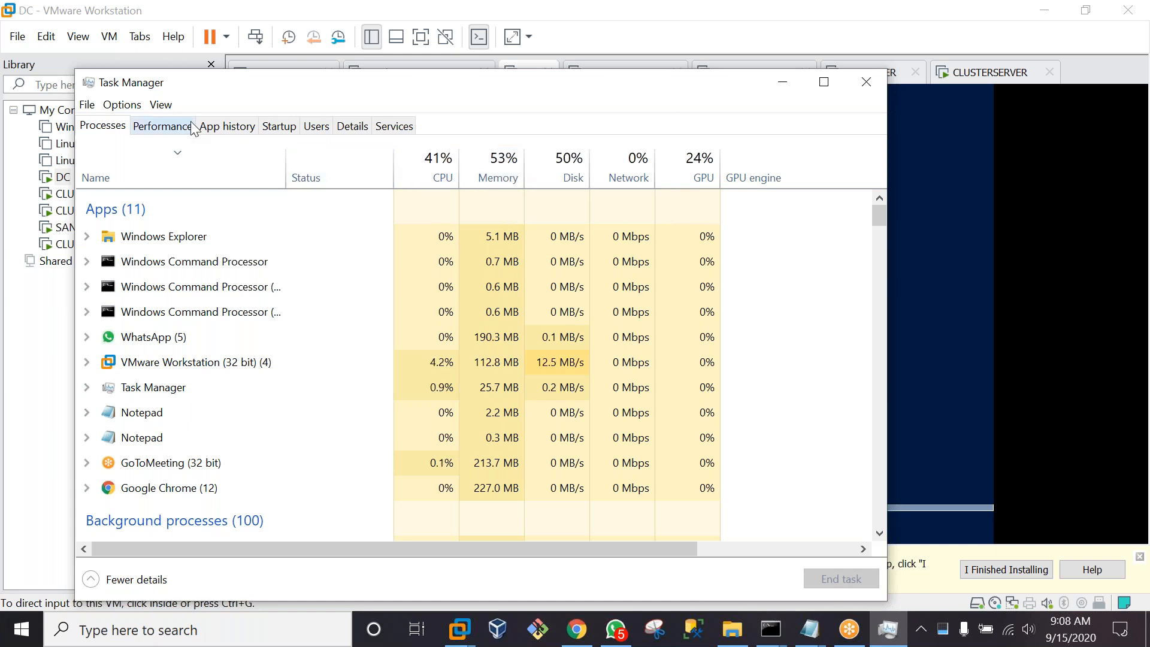
left_click(171, 127)
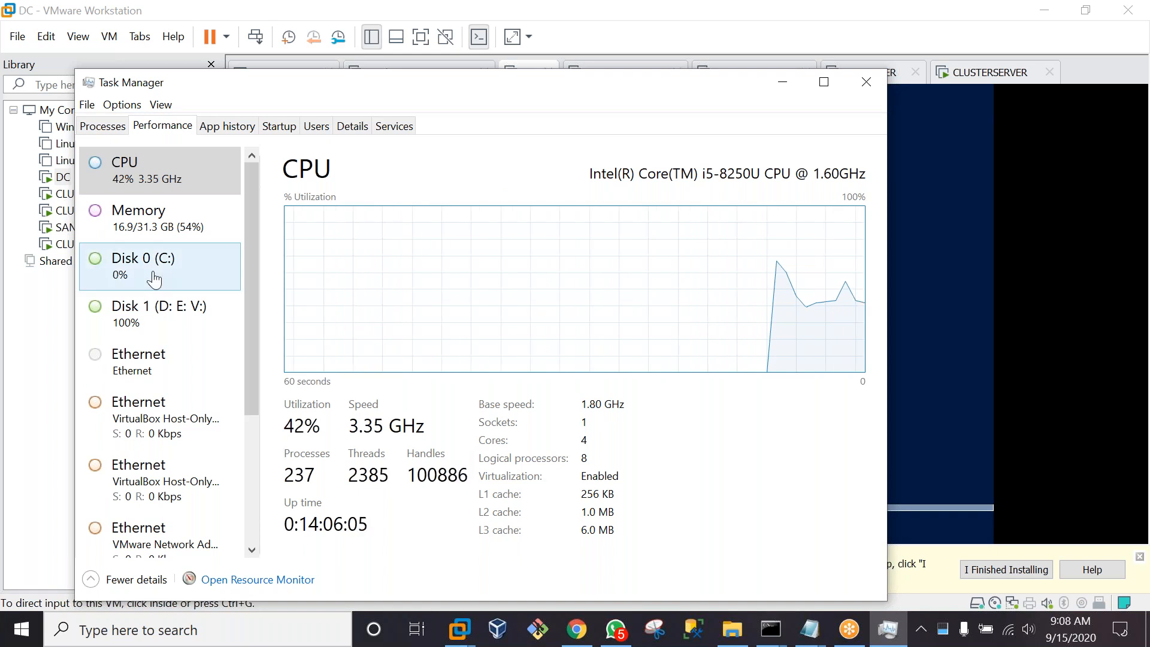
left_click(142, 223)
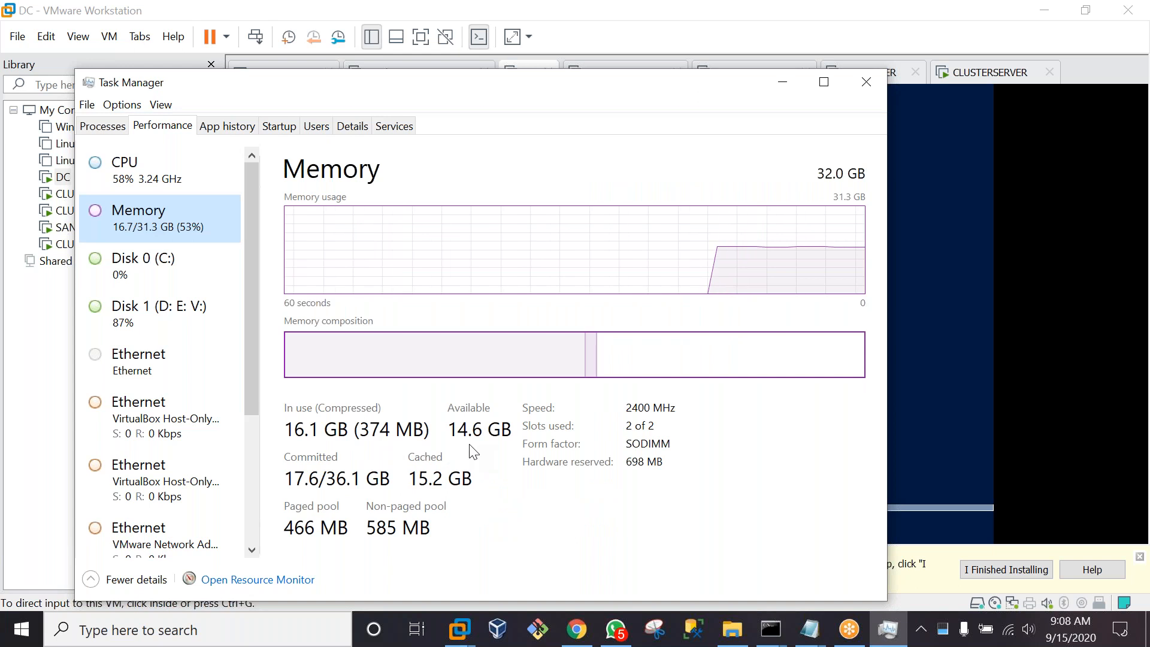
left_click(789, 76)
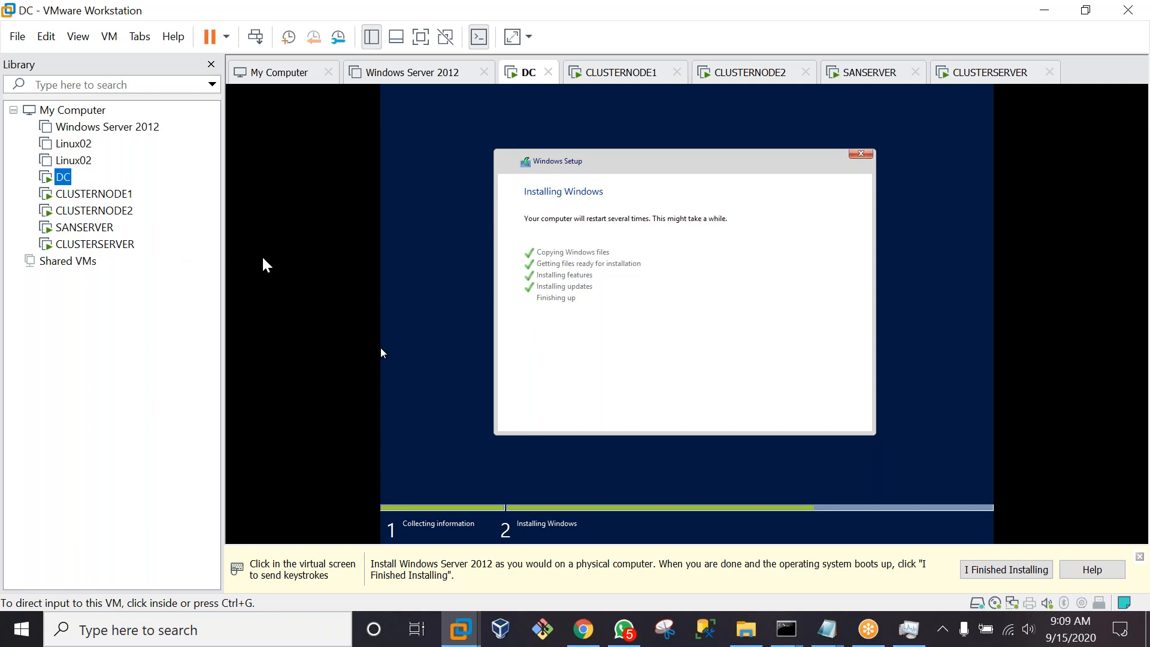
Check CLUSTERNODE1, CLUSTERNODE2, SANSERVER and CLUSTERSERVER install progress in turn, ending on CLUSTERSERVER
left_click(84, 195)
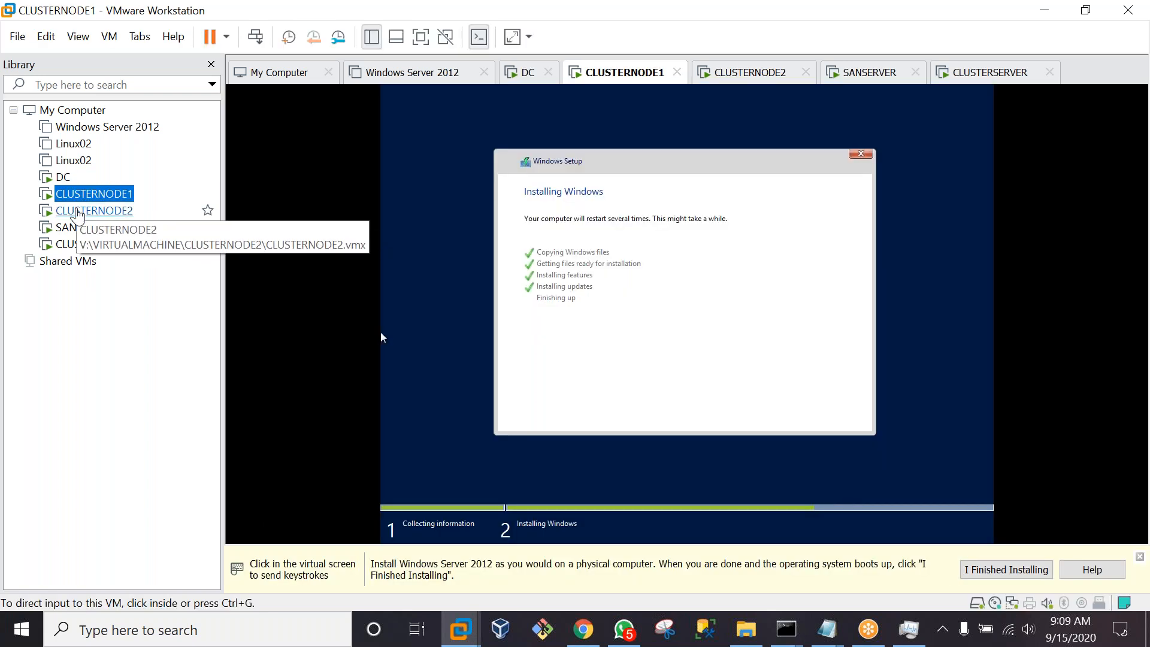
left_click(78, 212)
left_click(73, 230)
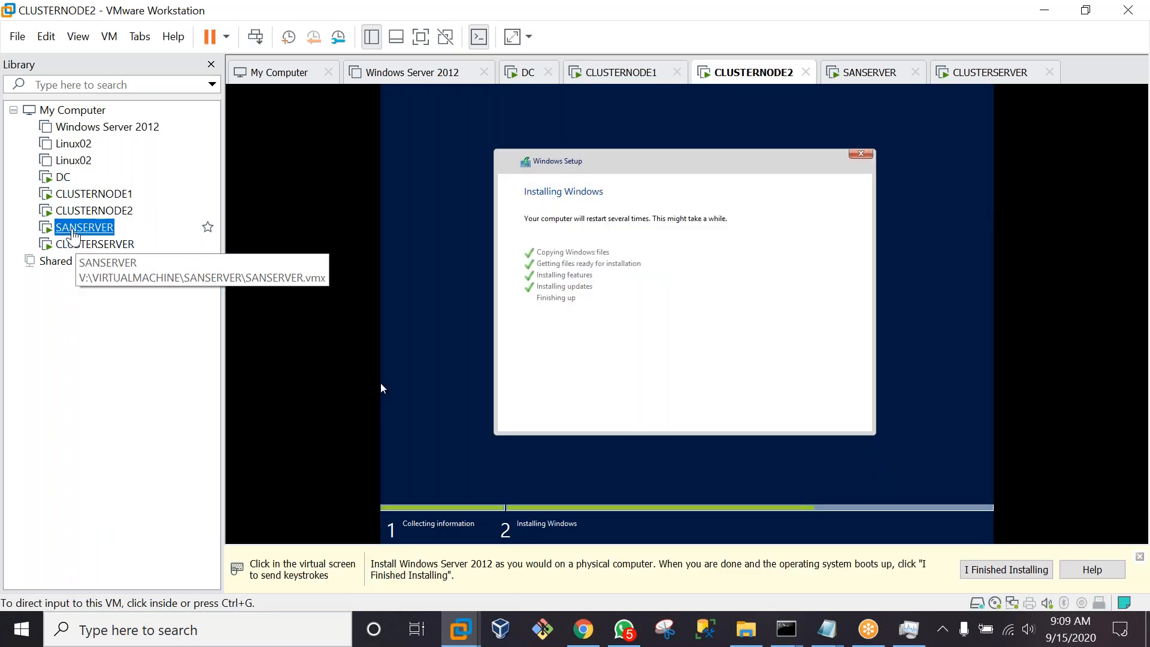
left_click(75, 244)
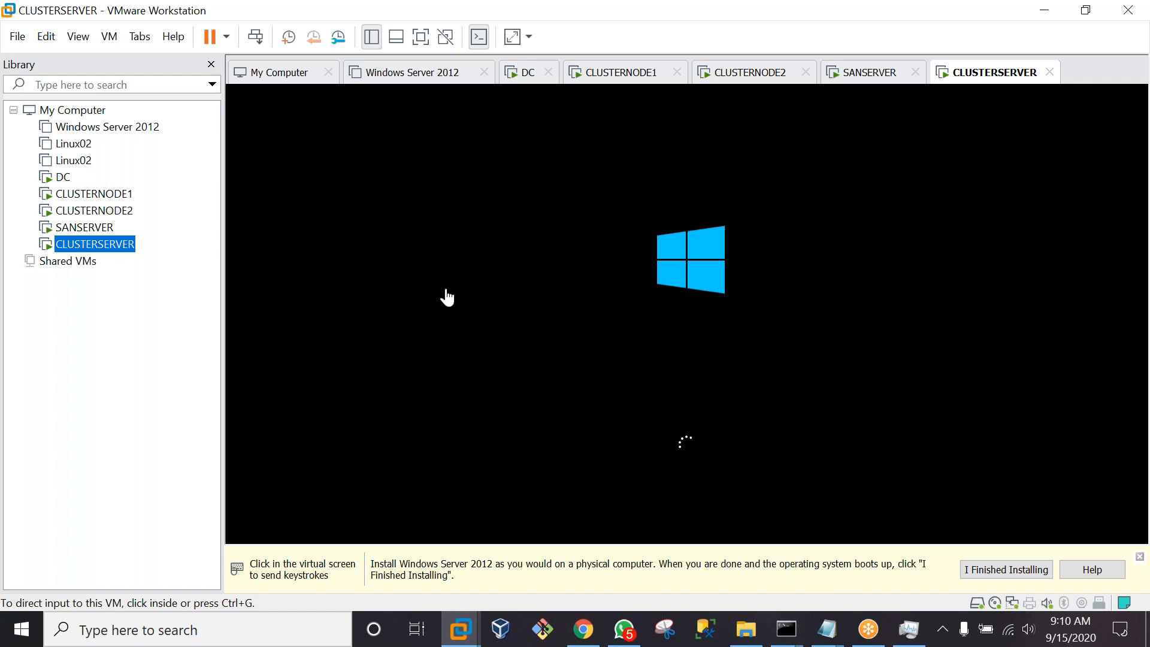
left_click(64, 180)
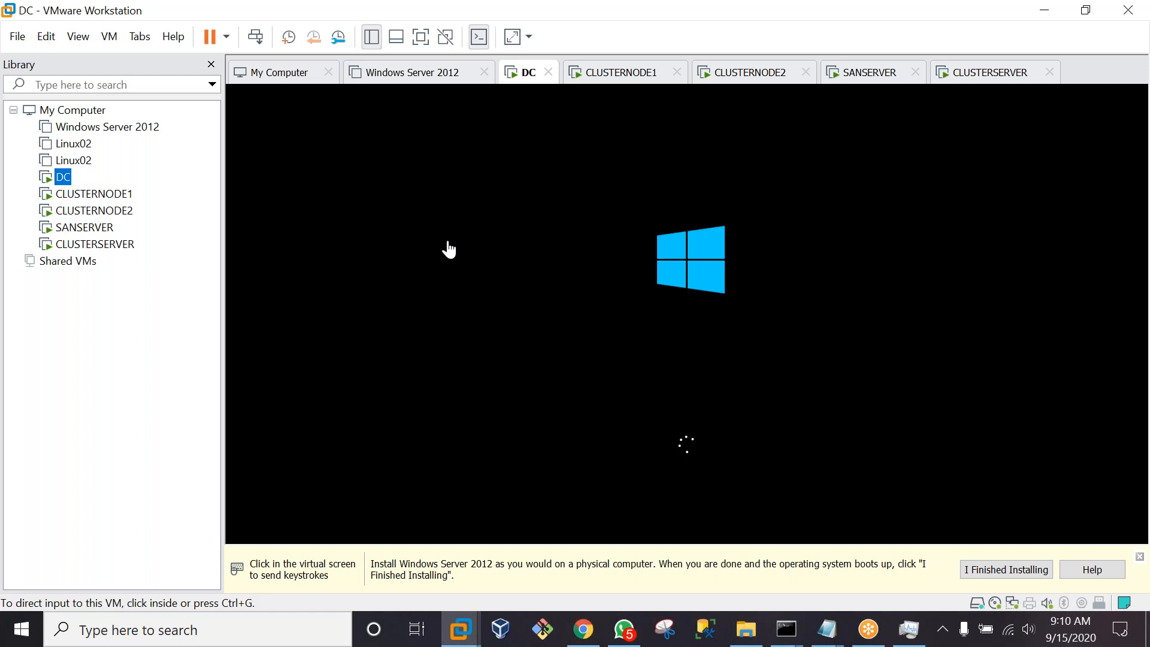
left_click(68, 203)
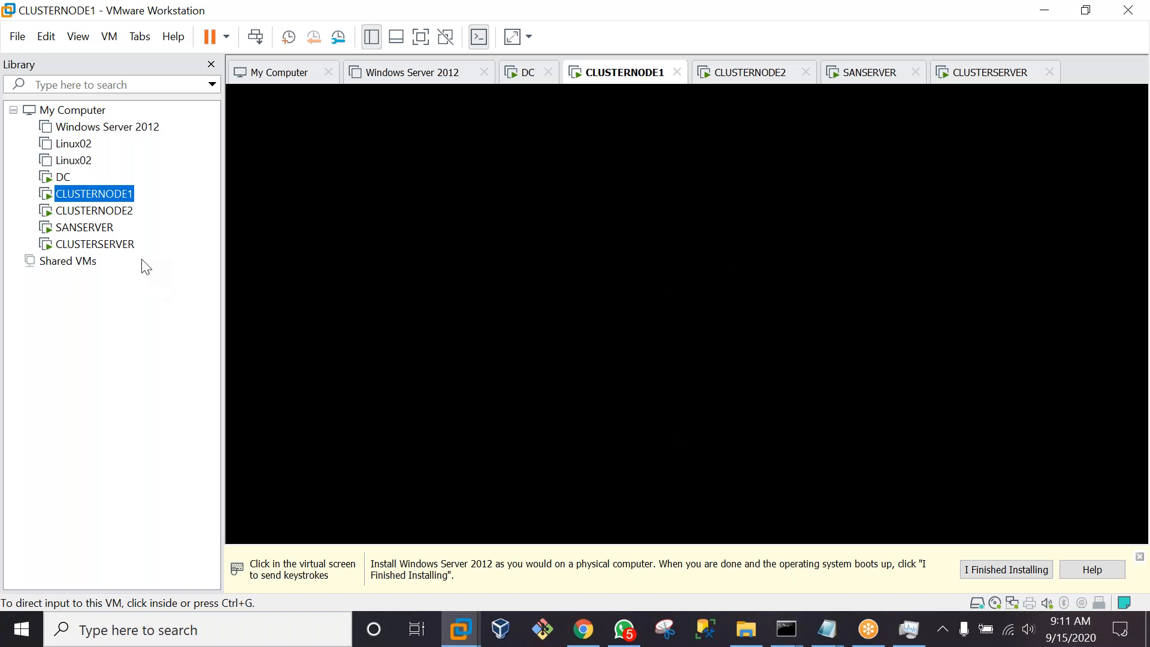
left_click(63, 179)
double_click(64, 180)
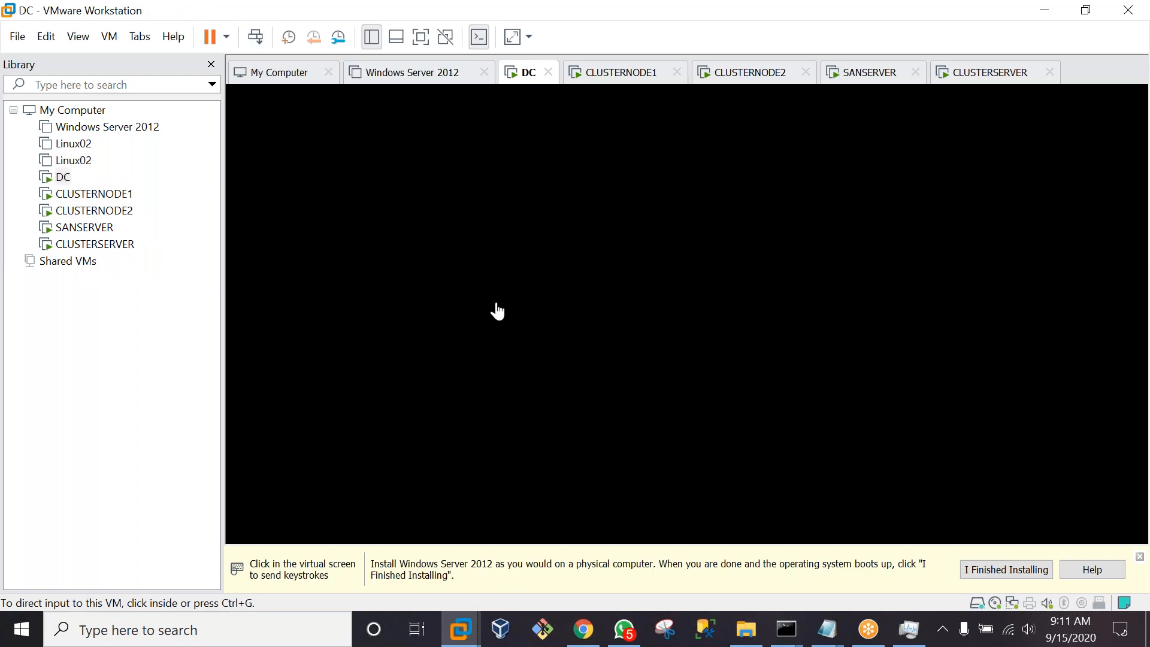
left_click(90, 250)
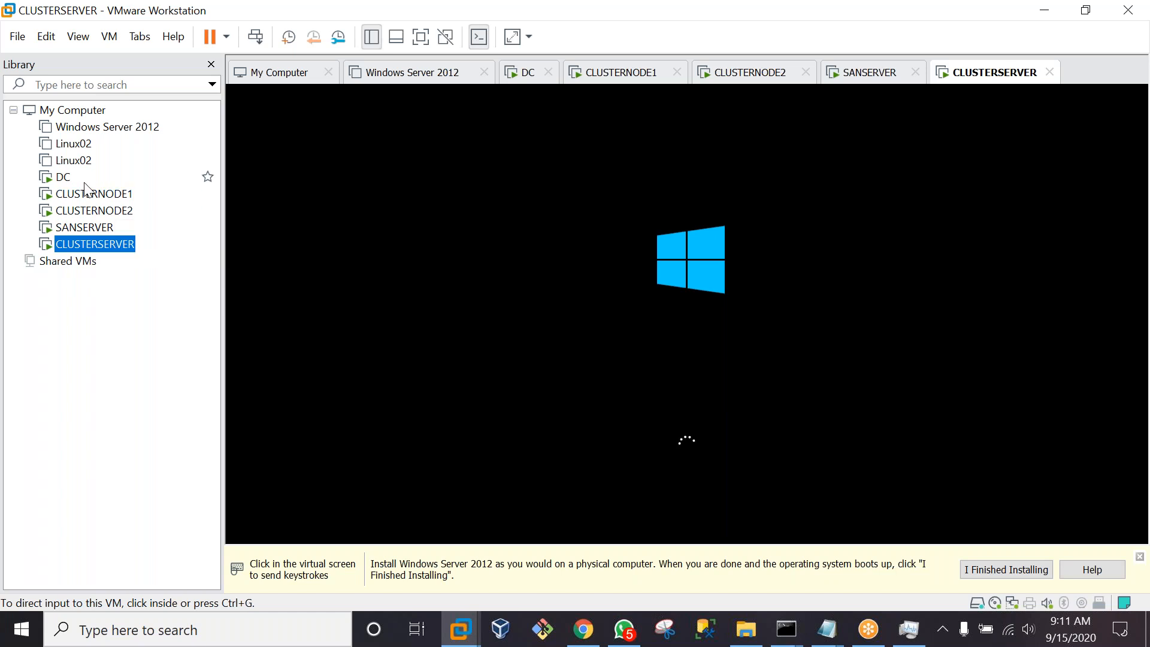
Switch to the DC virtual machine in the Library to watch it boot
left_click(64, 180)
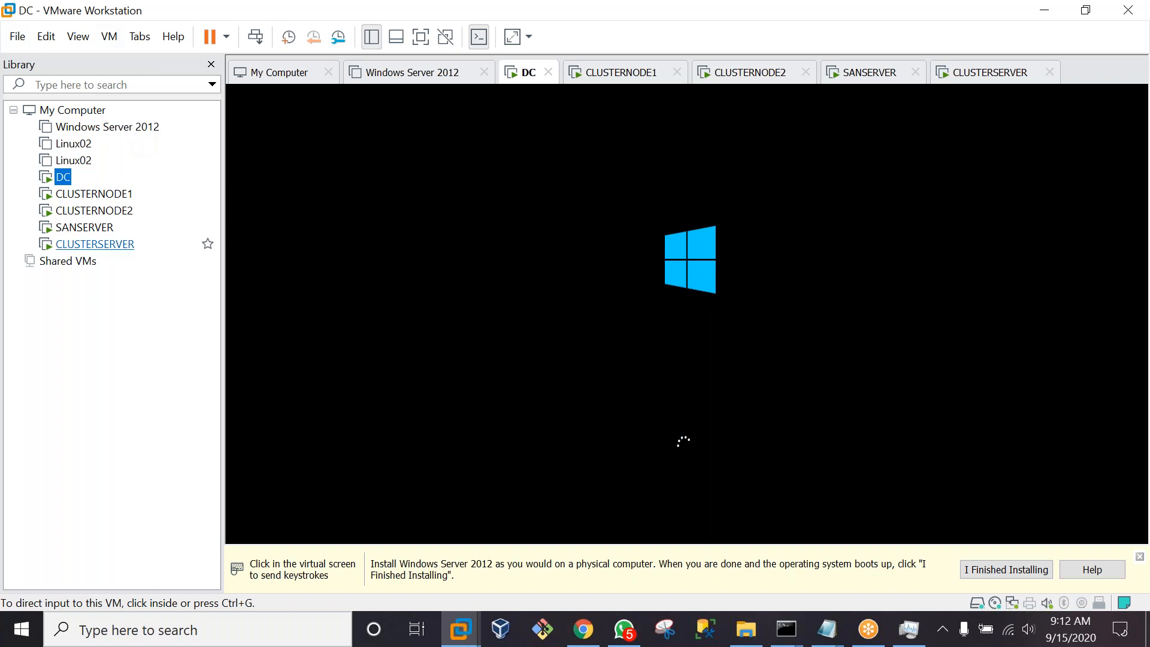
left_click(80, 193)
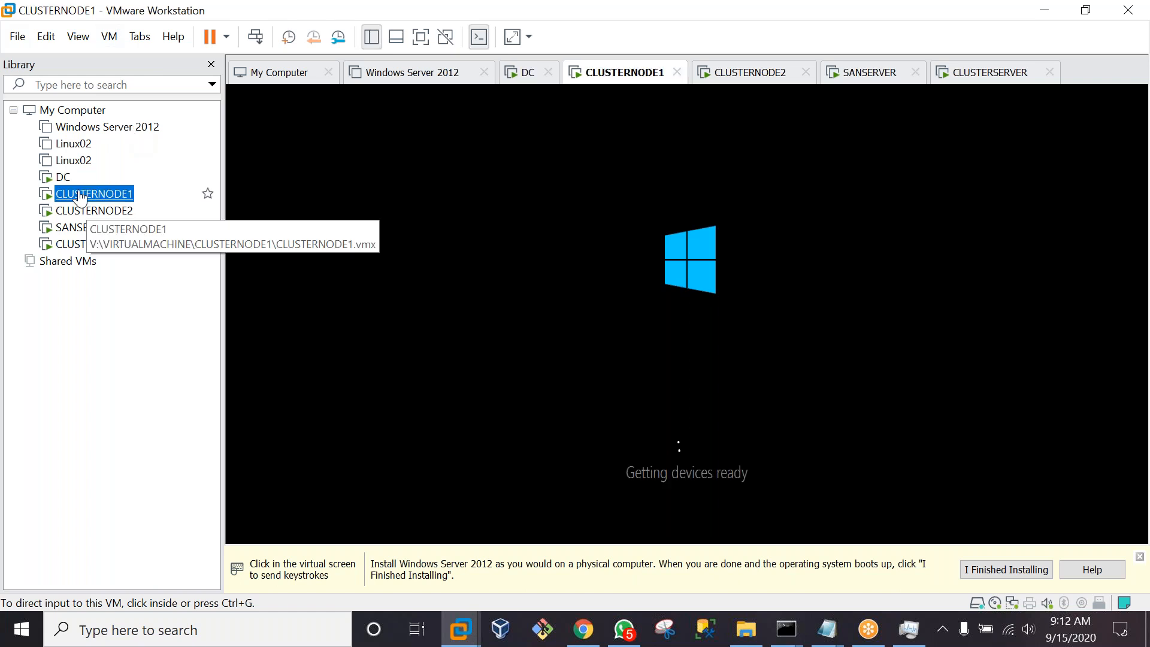
left_click(84, 211)
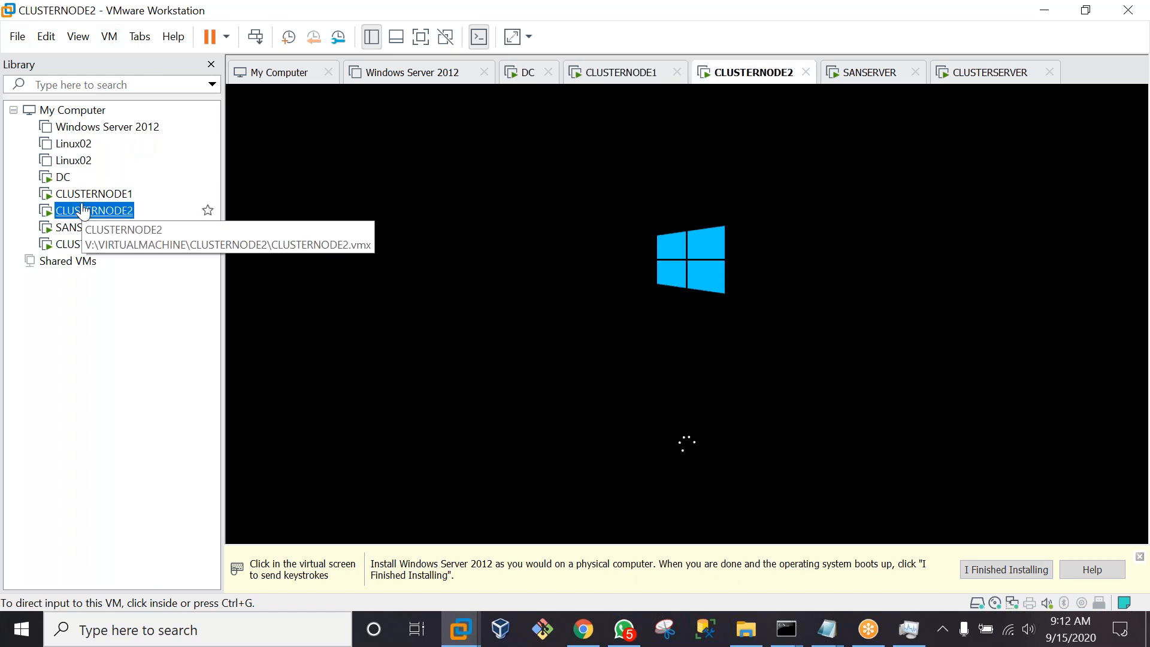
left_click(84, 228)
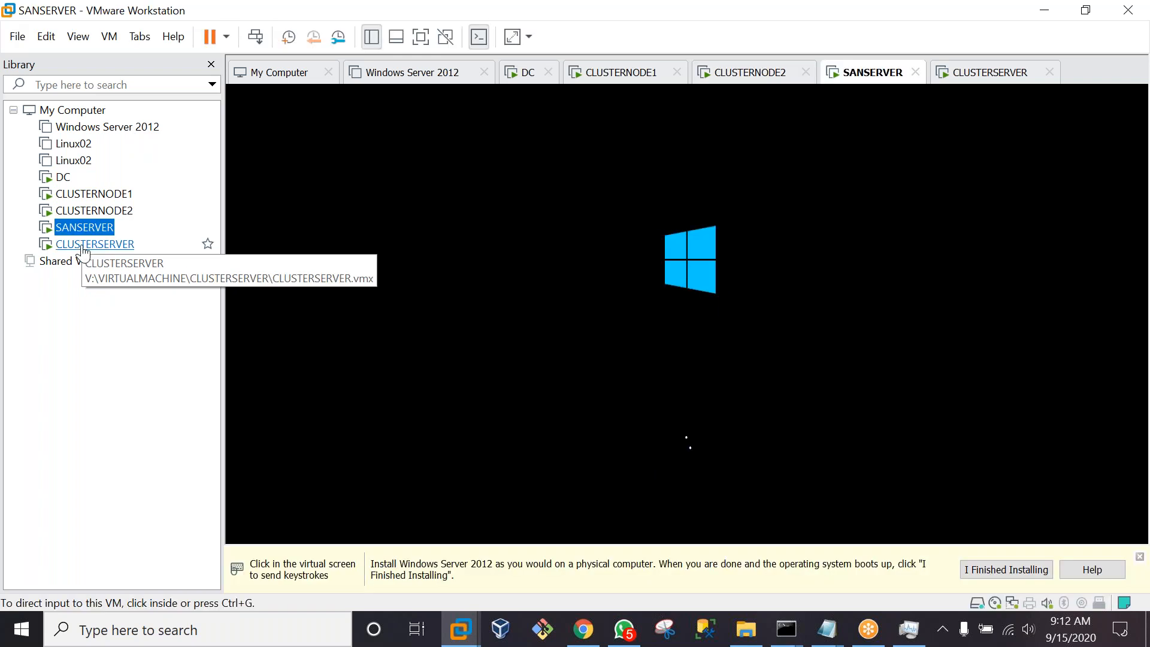
left_click(84, 244)
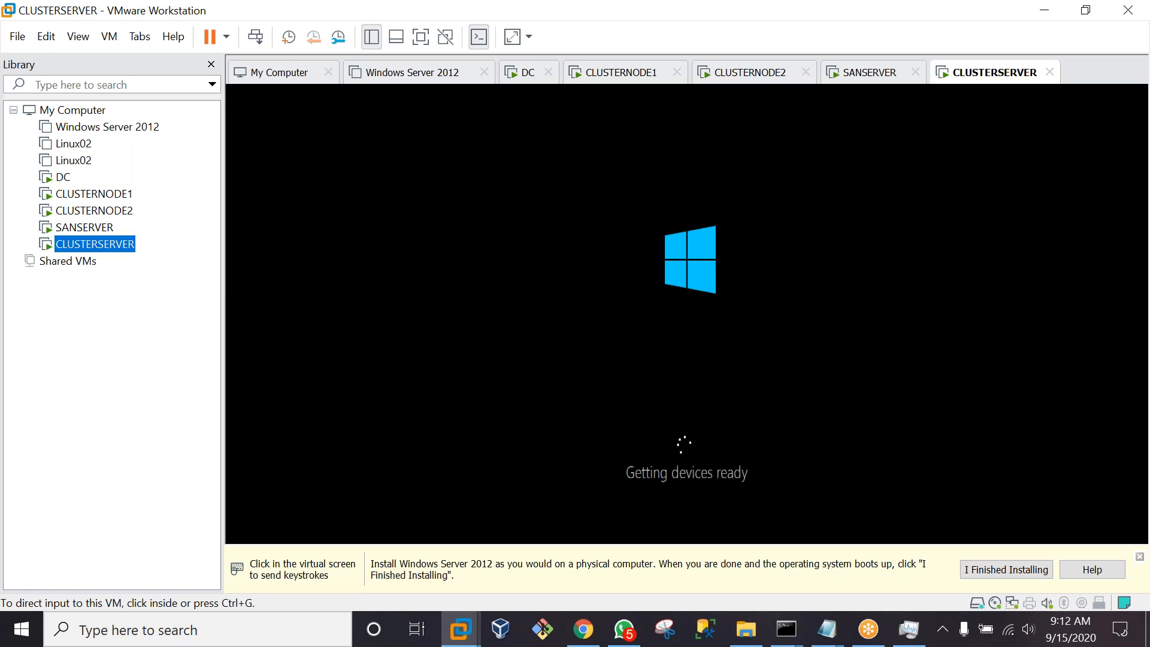
left_click(63, 177)
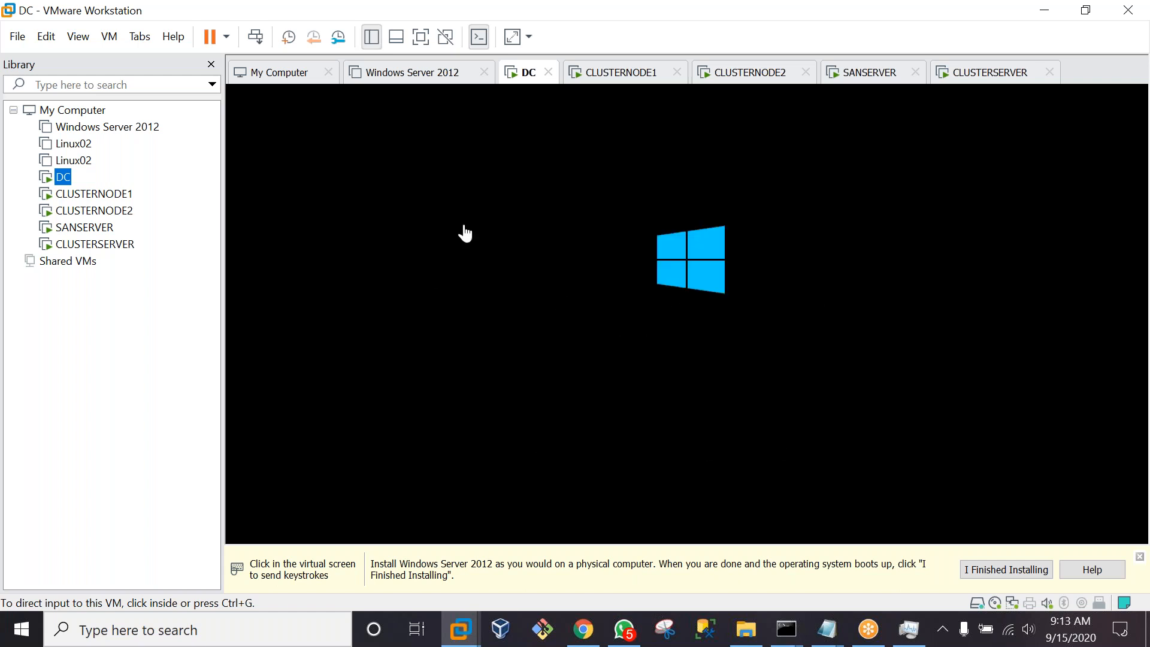
left_click(440, 276)
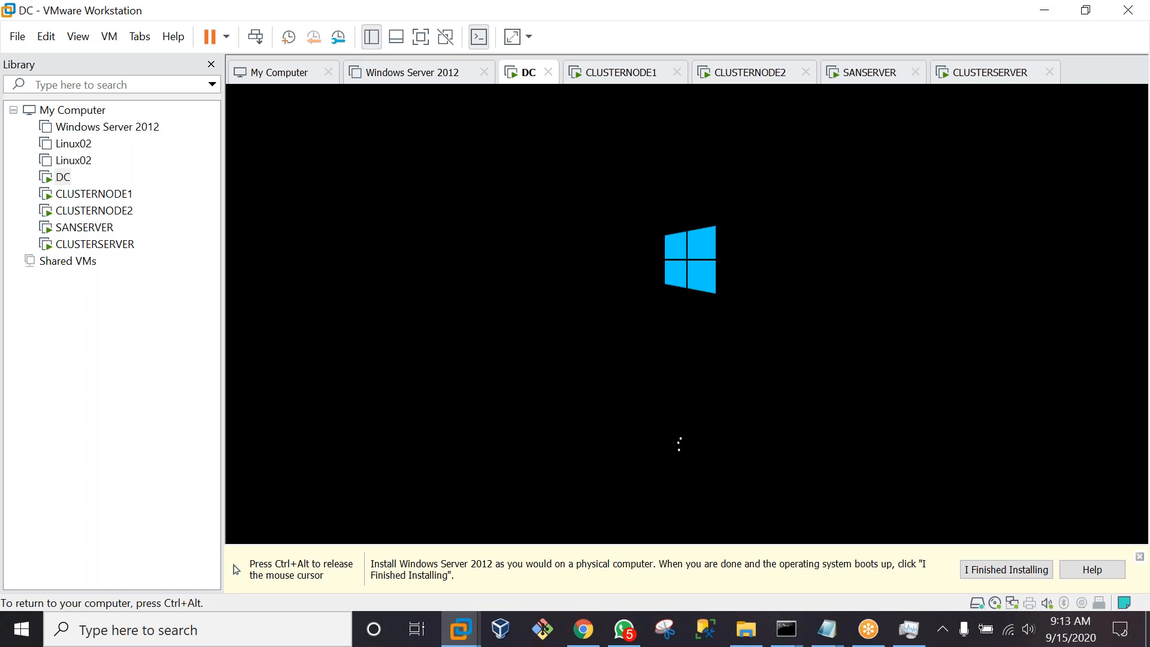
key("ctrl+alt")
On CLUSTERNODE1, enter the administrator password in both fields, finish, and release input
double_click(85, 196)
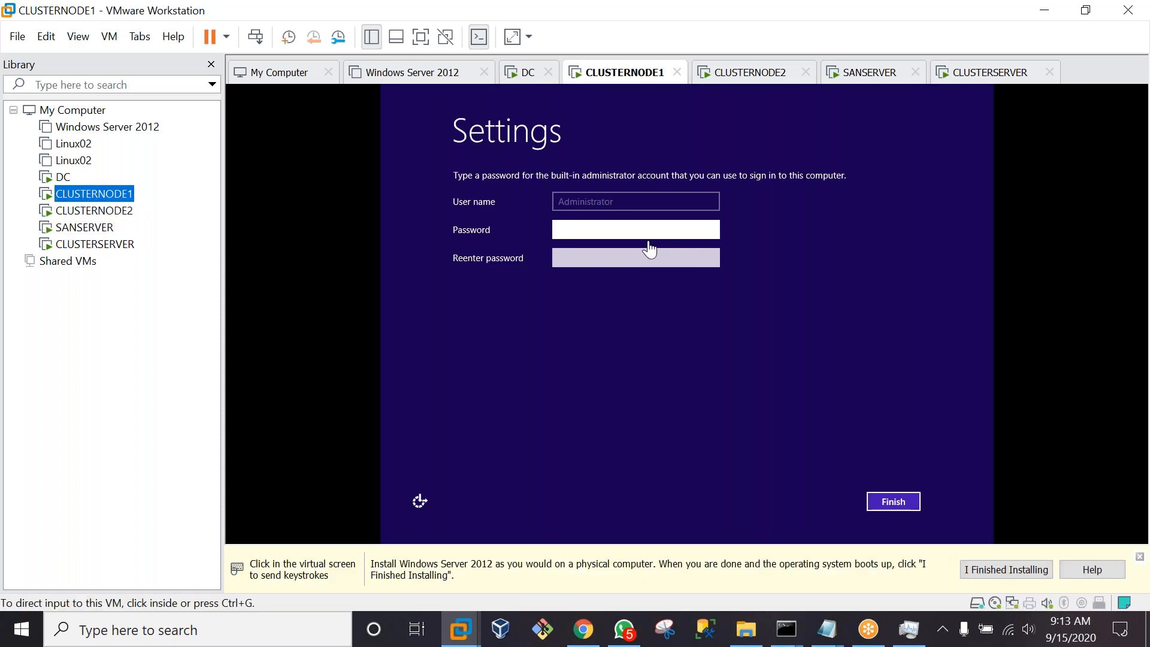
left_click(643, 228)
key("Caps_Lock")
type("P")
key("Caps_Lock")
type("@ssw0rd1")
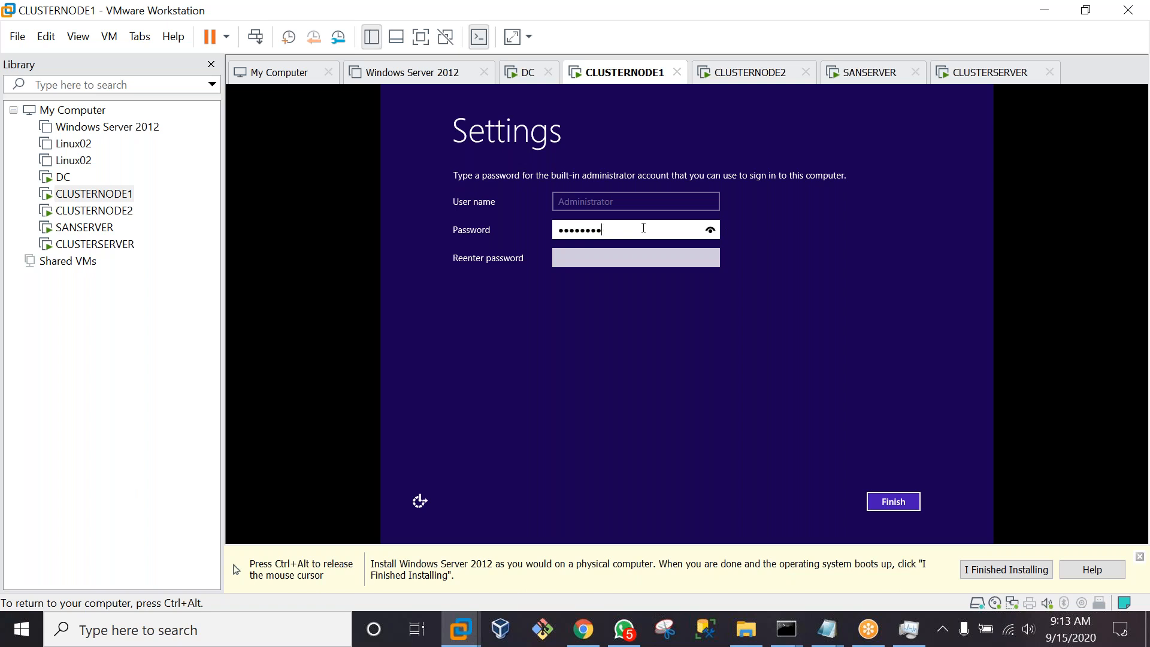
left_click(605, 261)
key("Caps_Lock")
type("P")
key("Caps_Lock")
type("@ssw0rd")
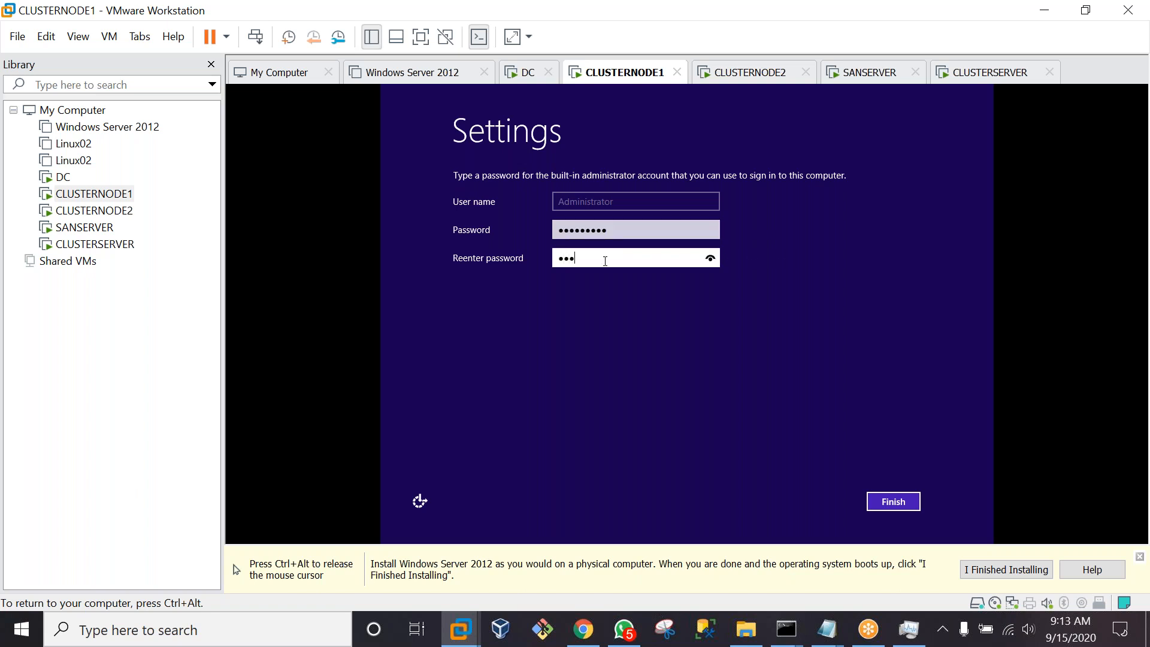
type("1")
left_click(905, 504)
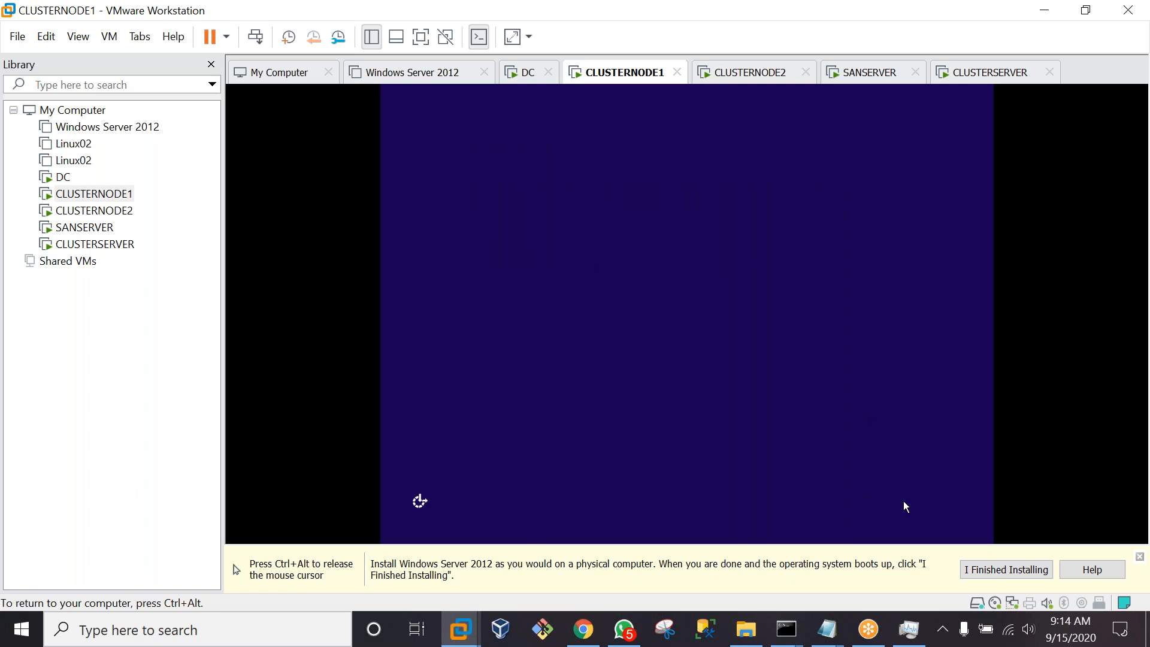
key("ctrl+alt")
On CLUSTERNODE2, enter the same administrator password in both fields, finish, and release input
left_click(120, 212)
left_click(573, 236)
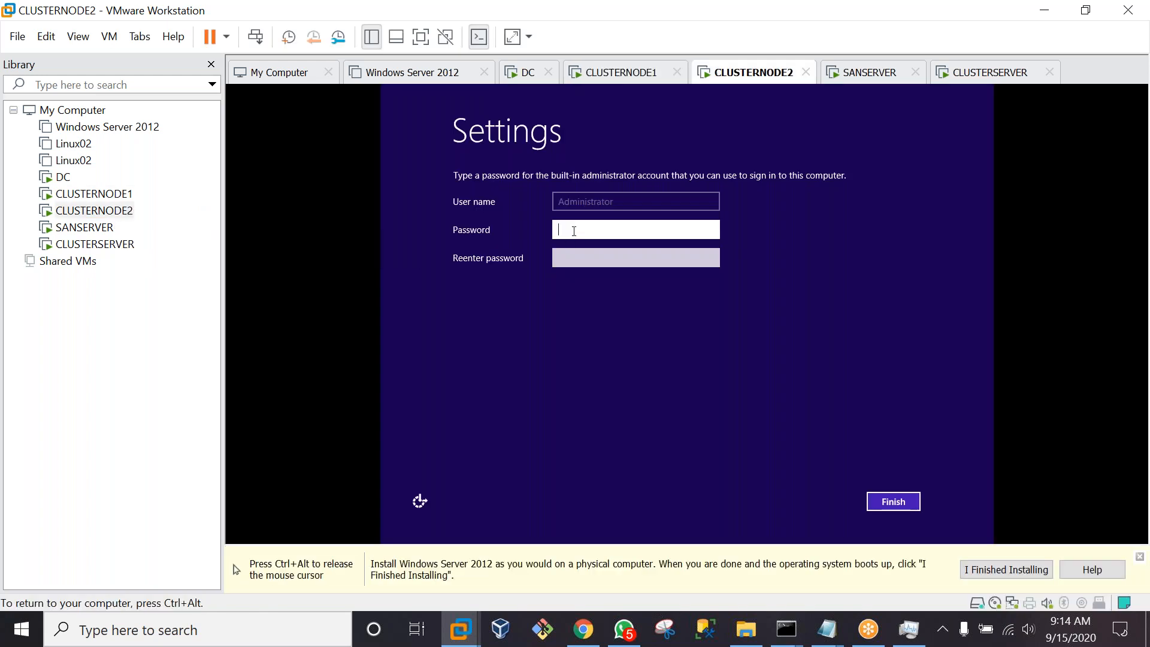
key("Caps_Lock")
type("•")
key("Caps_Lock")
type("••••••••")
left_click(581, 265)
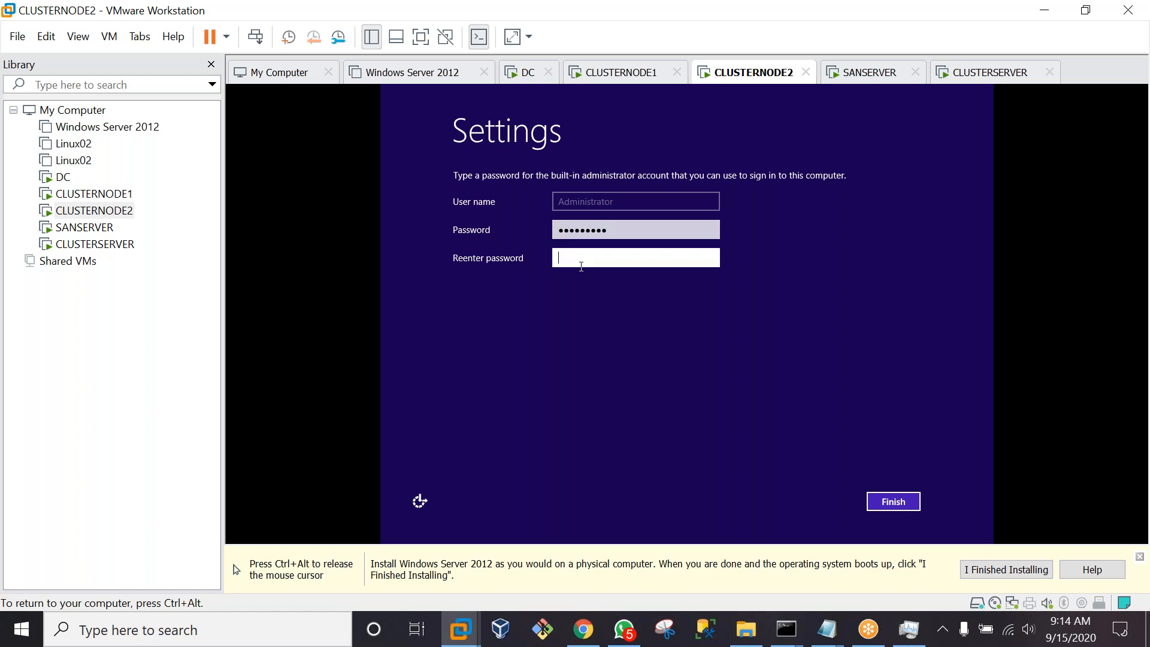
type("•")
key("Caps_Lock")
type("••••••••")
left_click(893, 501)
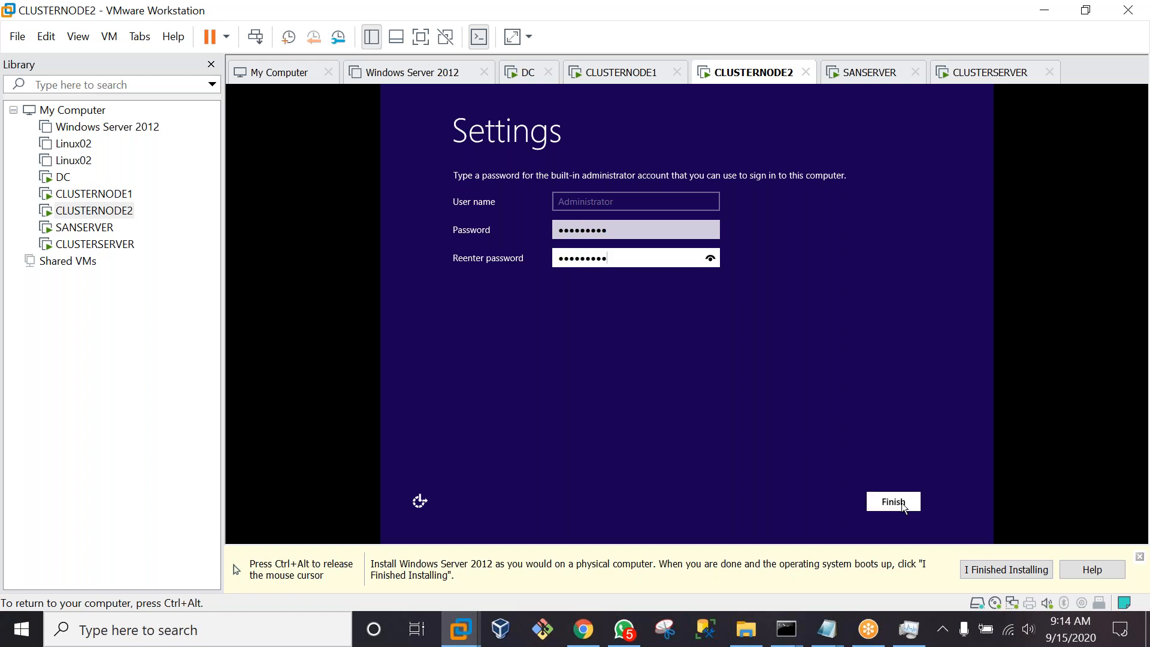
key("ctrl+alt")
left_click(86, 227)
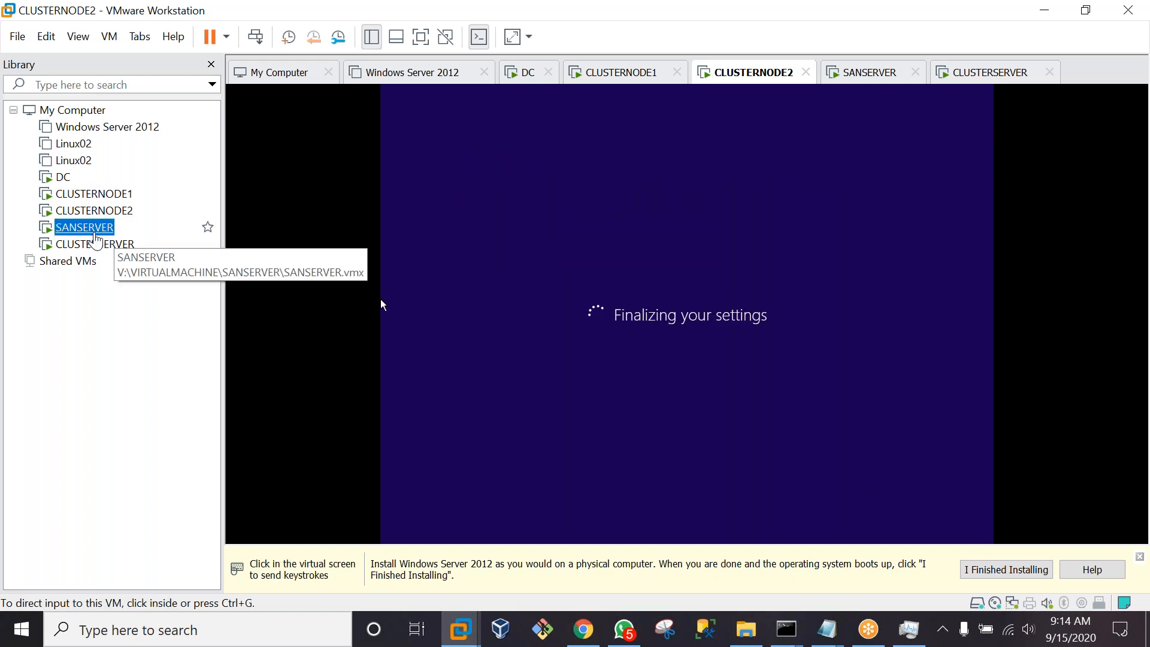
Enter SANSERVER's administrator password in both fields and submit it
left_click(572, 238)
type("••••••••••")
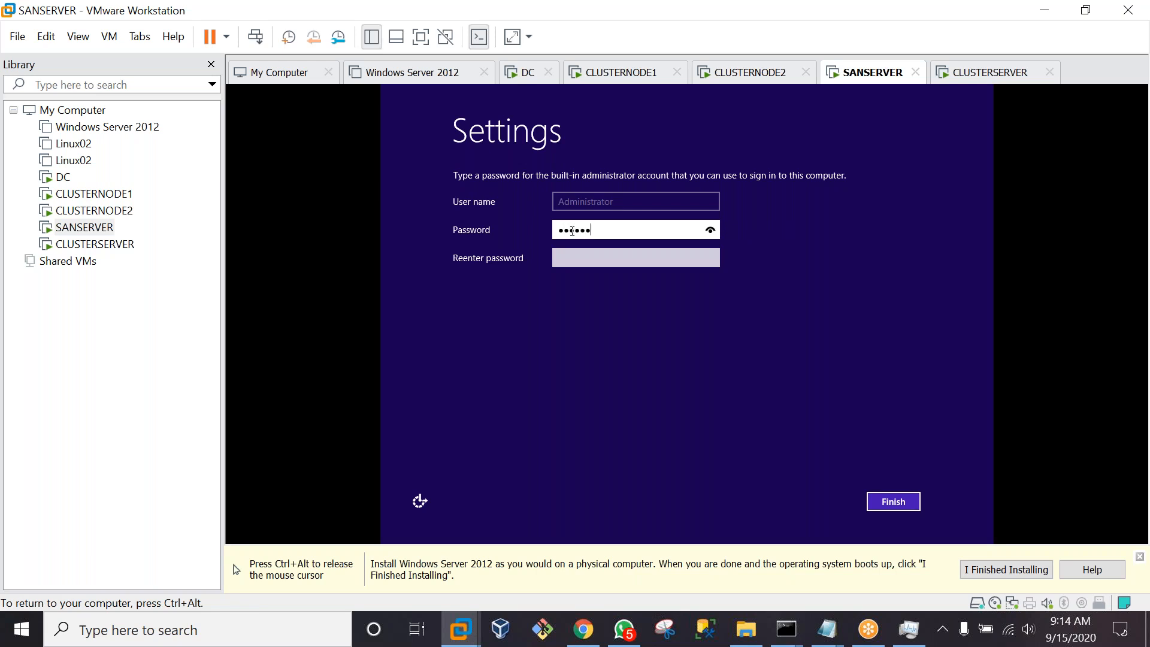
left_click(589, 256)
type("•")
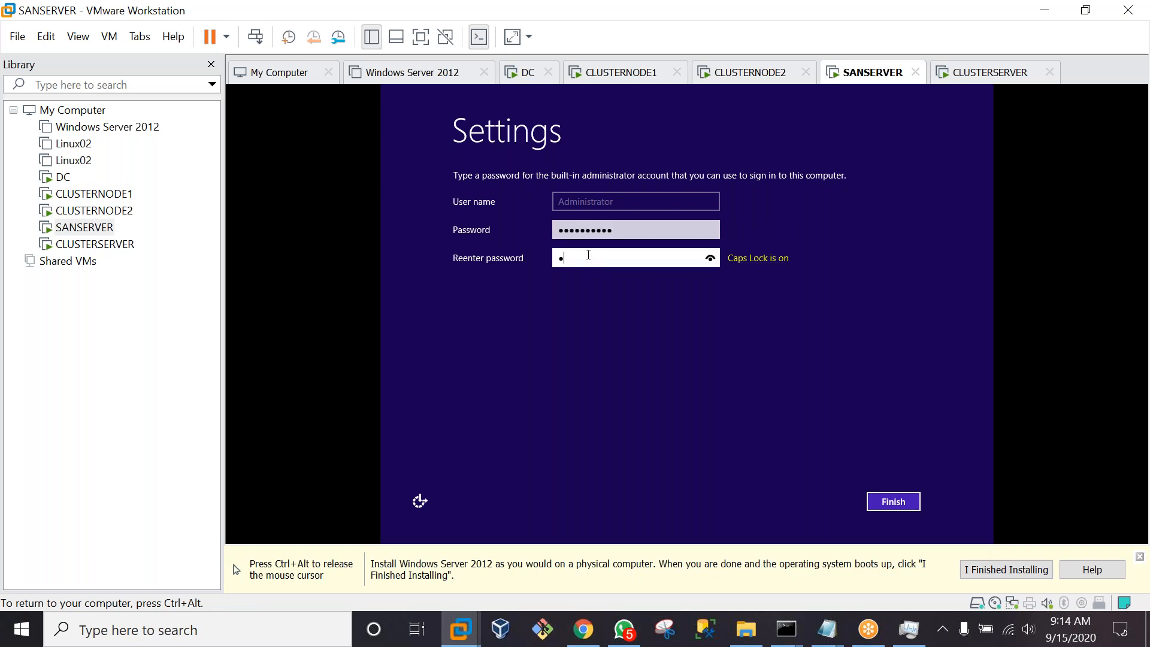
type("••••••••")
left_click(891, 509)
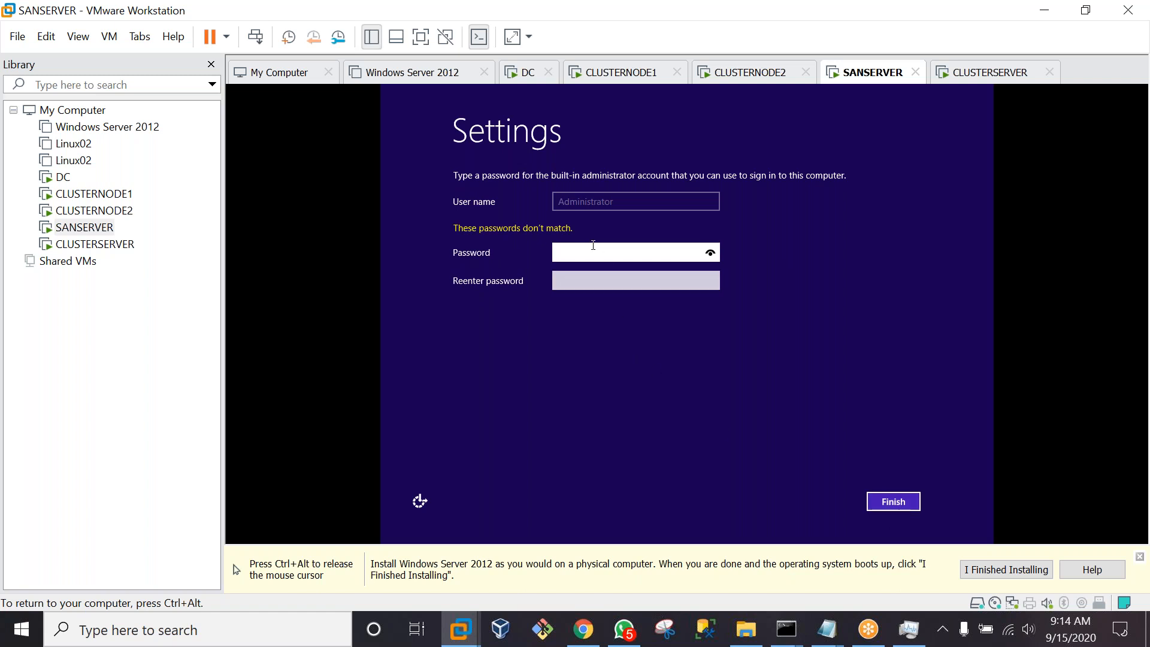
Retype SANSERVER's administrator password and its confirmation, confirm, and release input to the host
key("Caps_Lock")
type("P")
key("Caps_Lock")
type("@ssw0rd1")
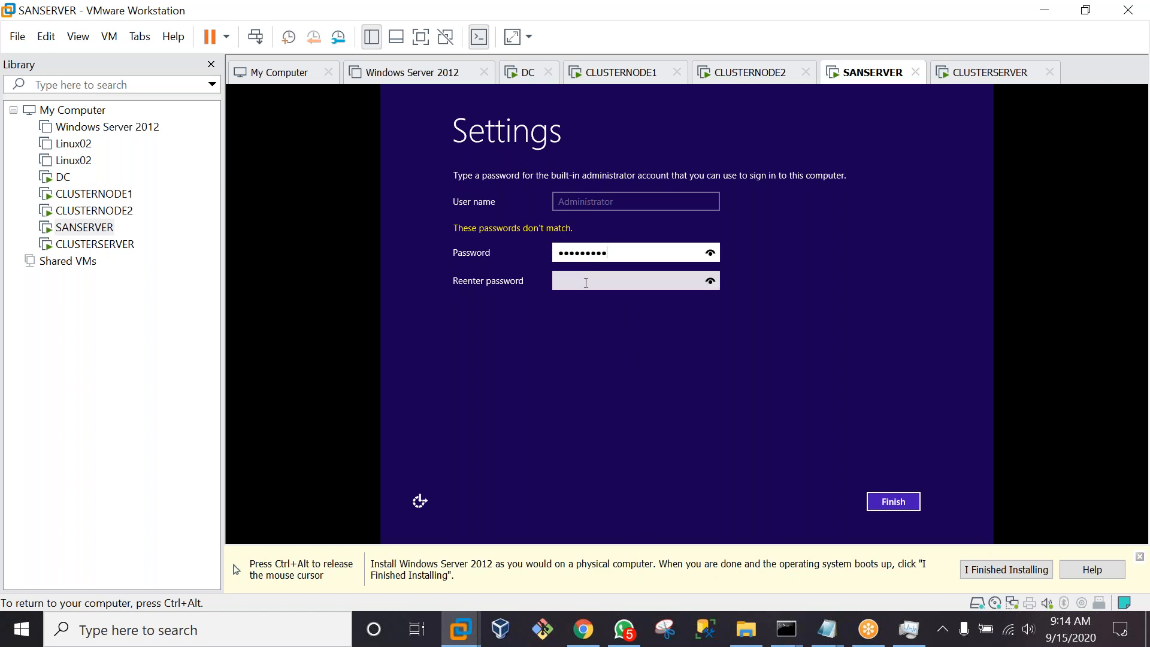
left_click(586, 283)
key("Caps_Lock")
type("P")
key("Caps_Lock")
type("@ssw0rd1!")
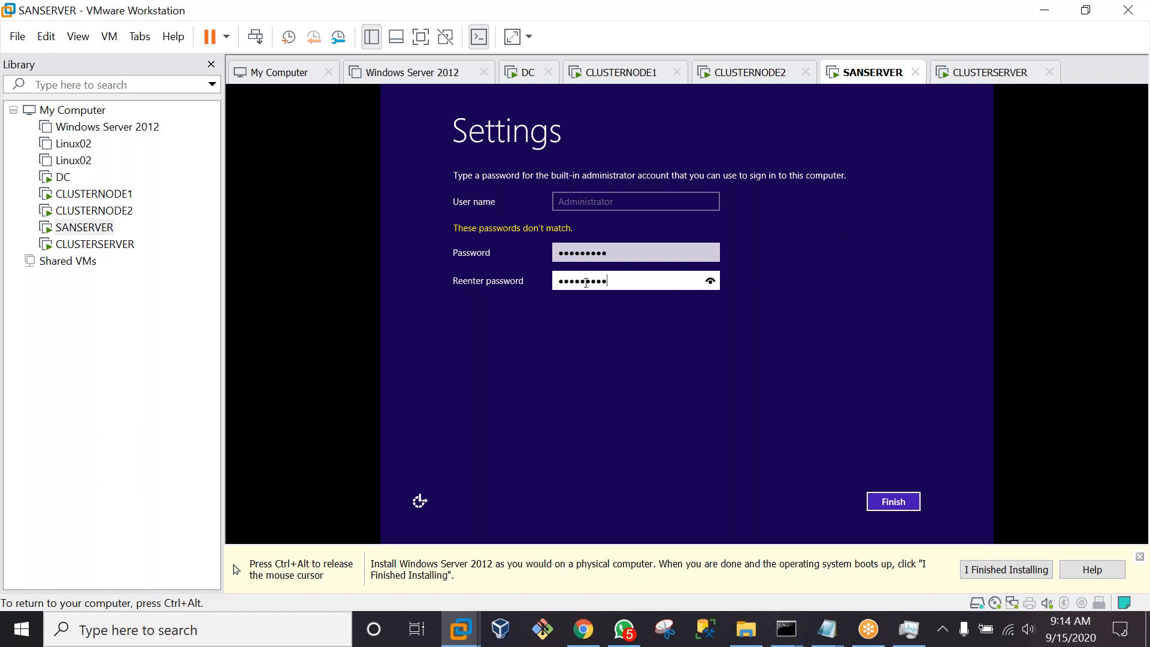
left_click(892, 502)
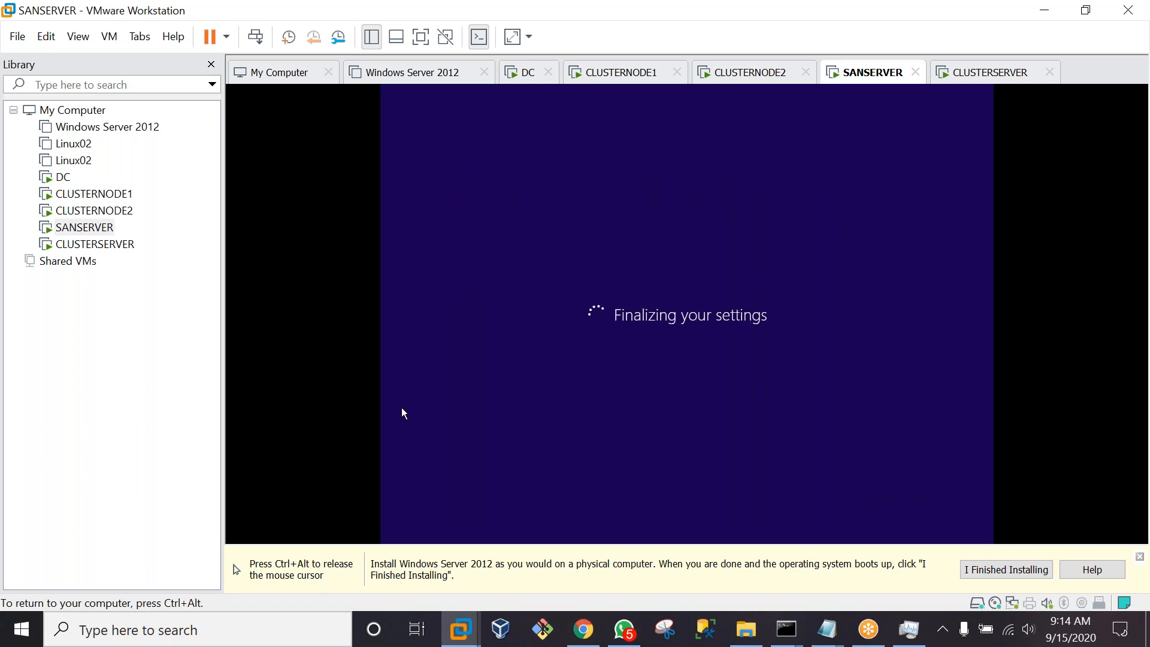
key("ctrl+alt")
left_click(96, 244)
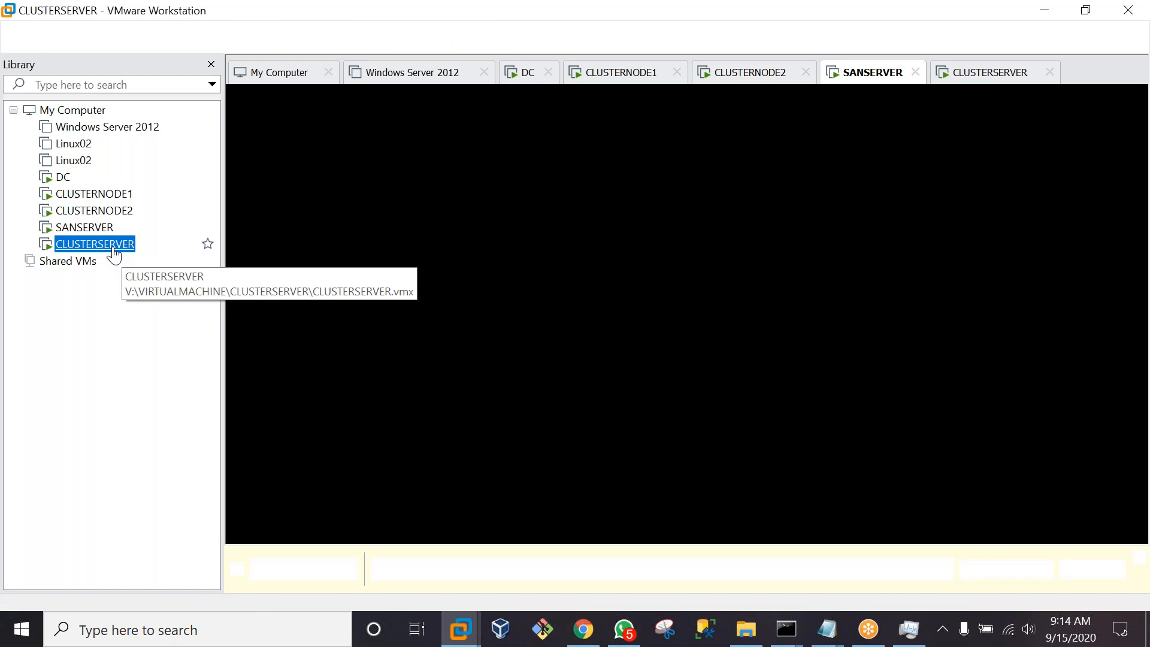
Enter CLUSTERSERVER's administrator password in both fields, finish, and release input to the host
left_click(563, 234)
key("Caps_Lock")
type("•")
key("Caps_Lock")
type("••••••••")
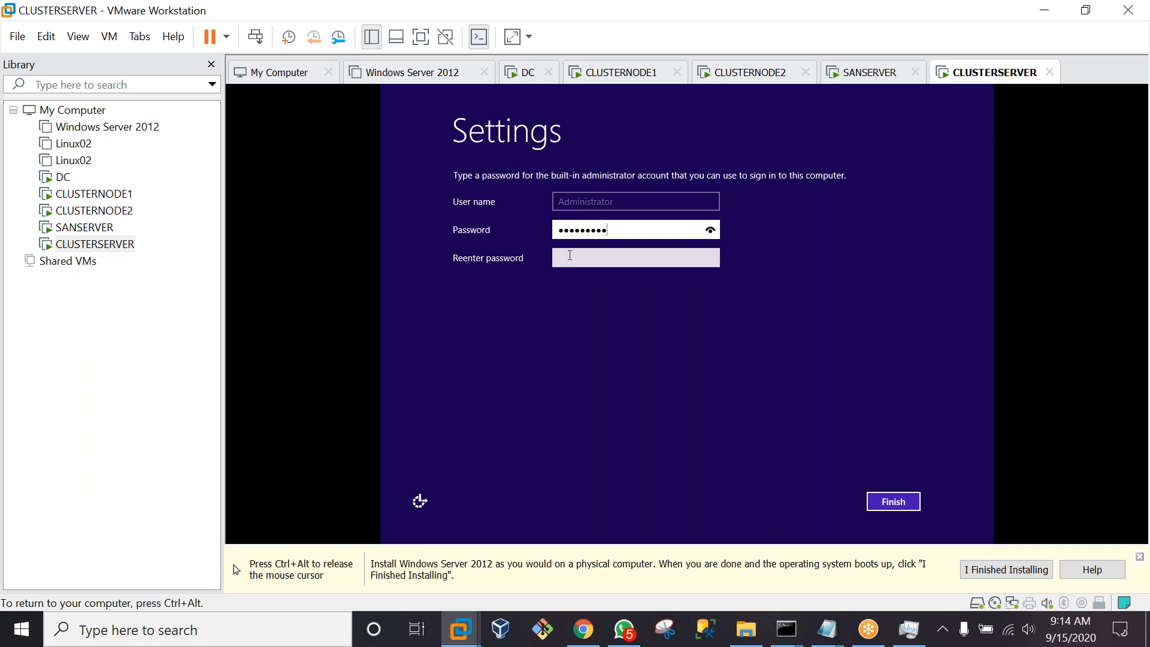
left_click(570, 256)
key("Caps_Lock")
type("•")
key("Caps_Lock")
type("••••••••")
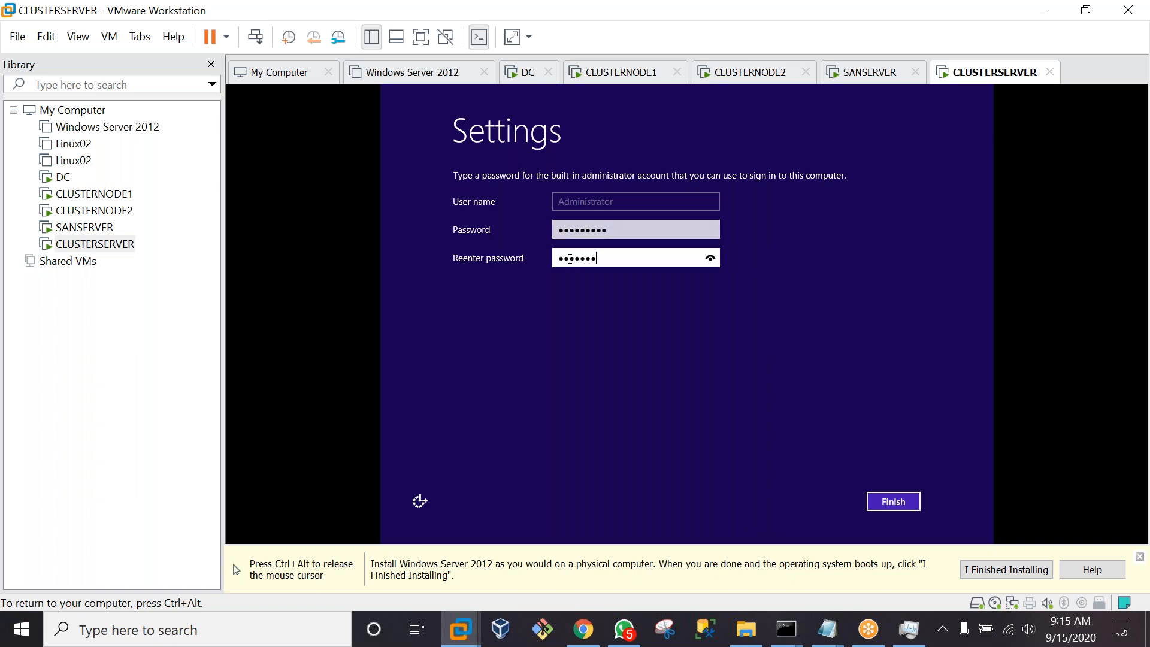
left_click(897, 502)
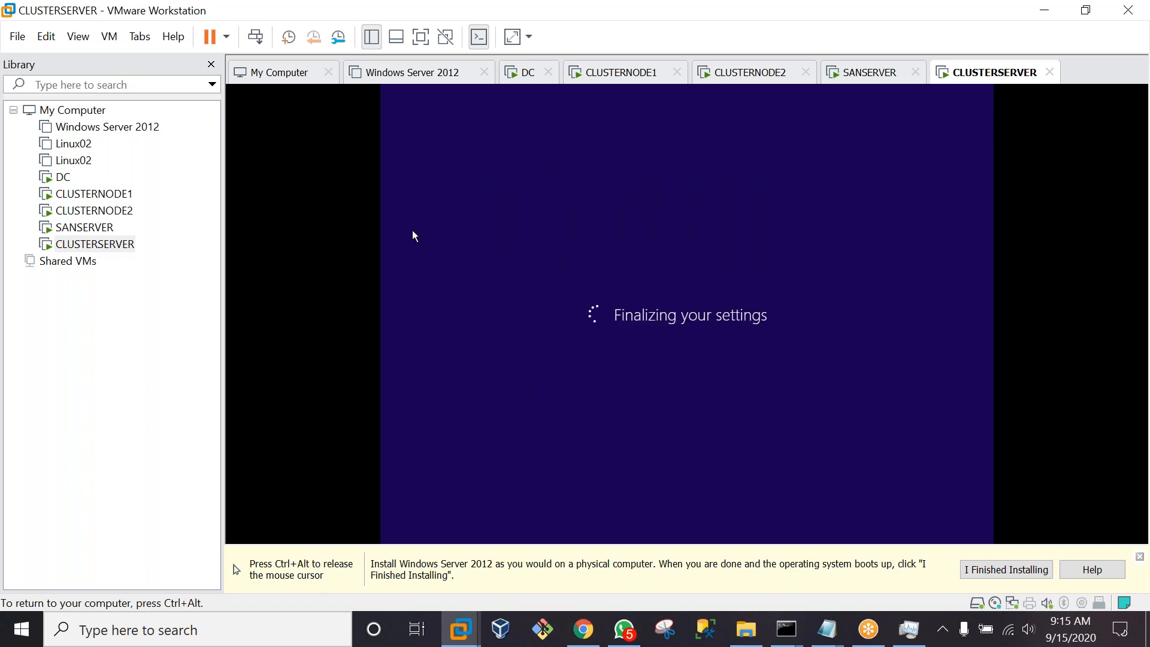
key("ctrl+alt")
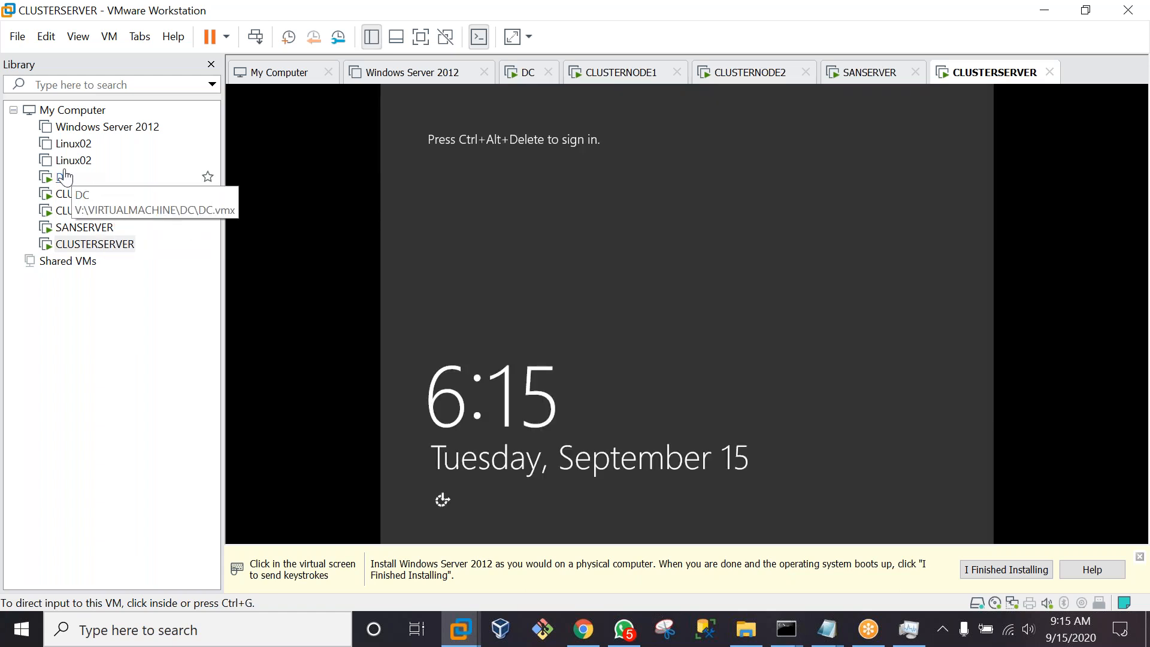
On the DC machine, enter the administrator password twice, finish setup, and release input
left_click(64, 177)
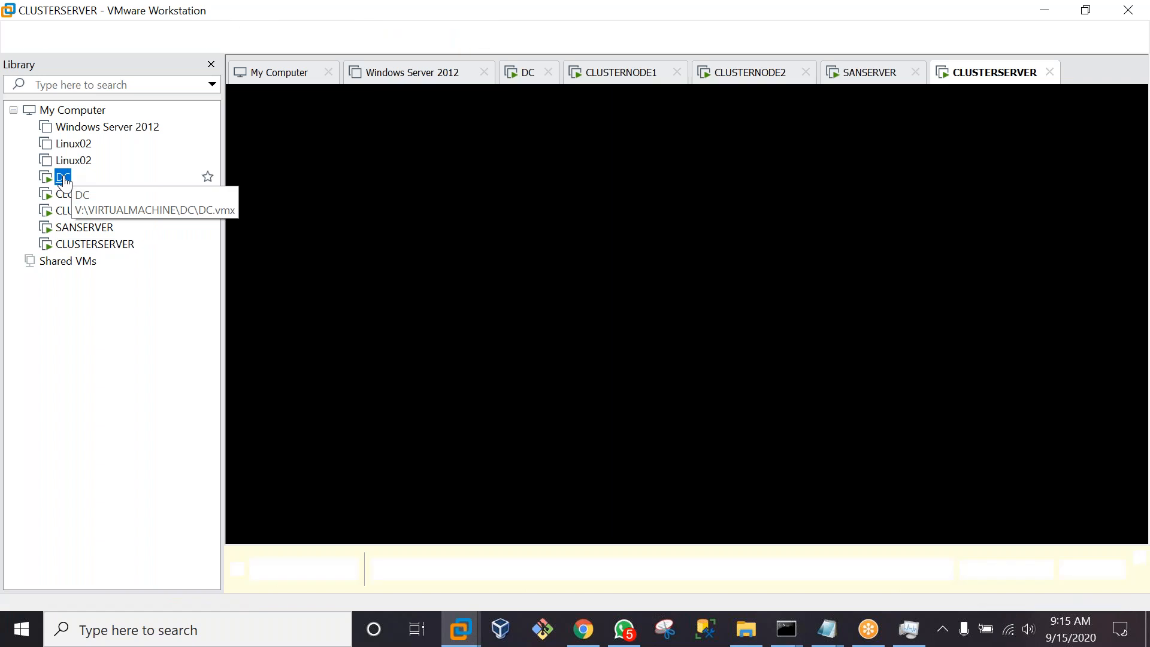
left_click(610, 230)
type("Pa$$w0r")
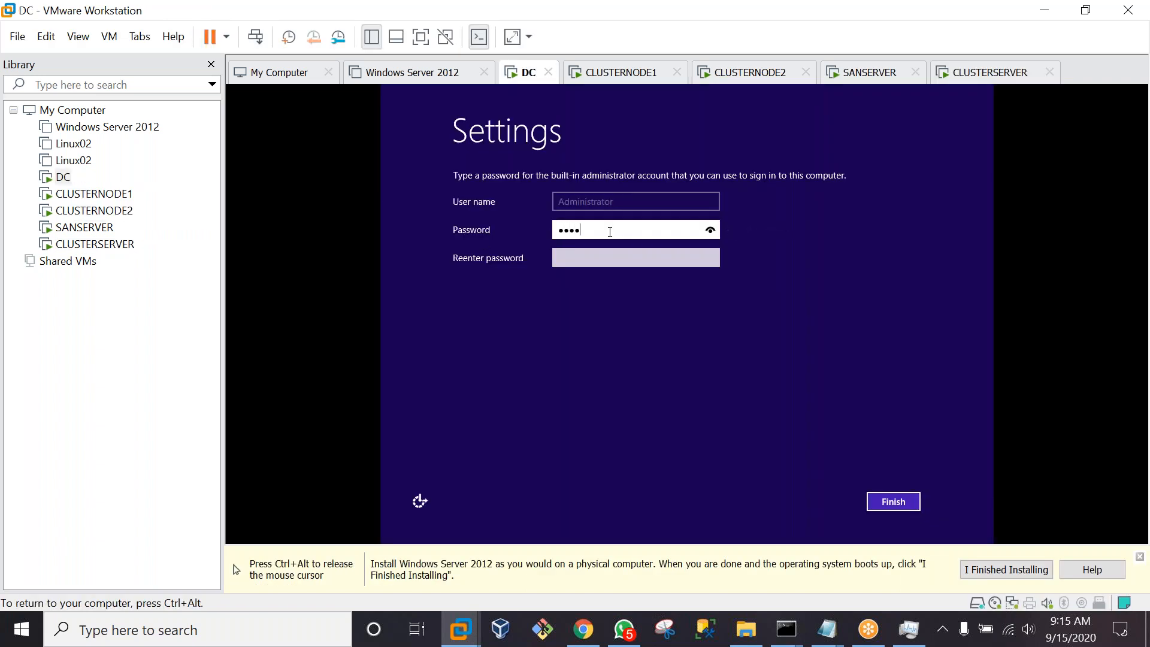
type("d1")
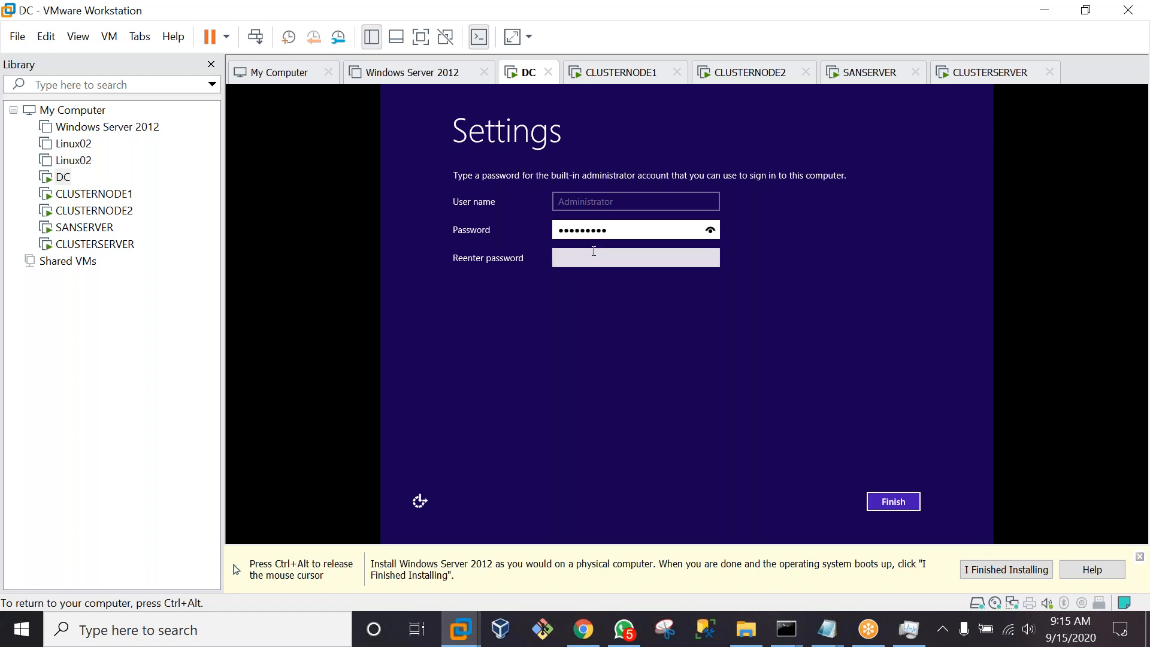
left_click(590, 259)
type("Pa$$w0rd1")
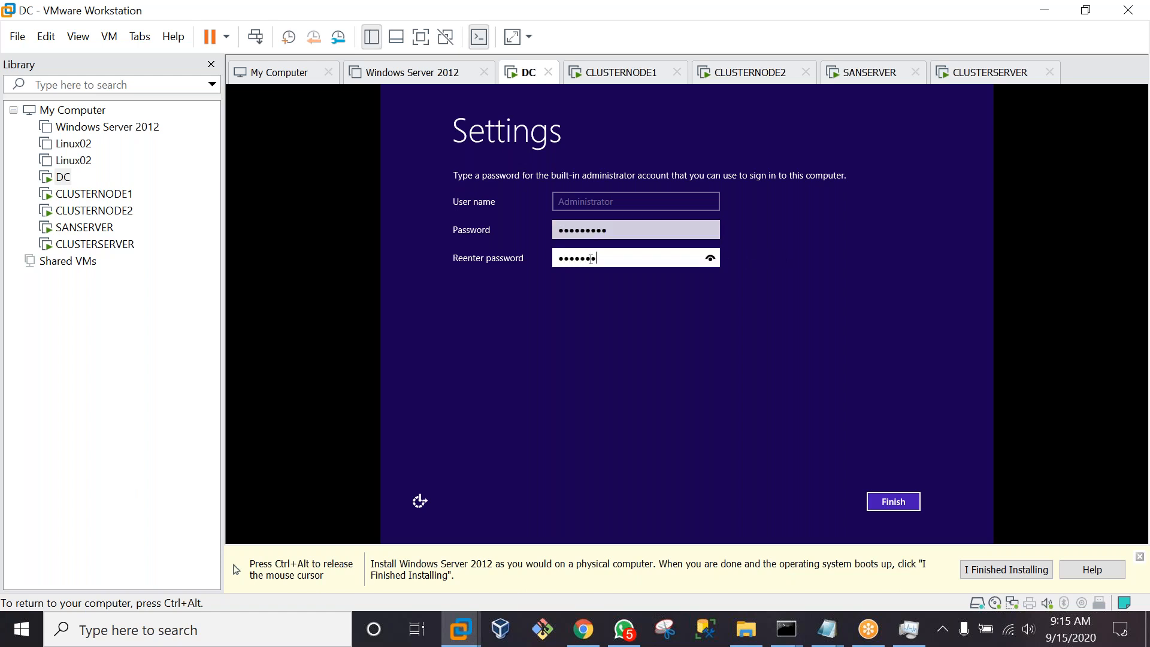
left_click(893, 501)
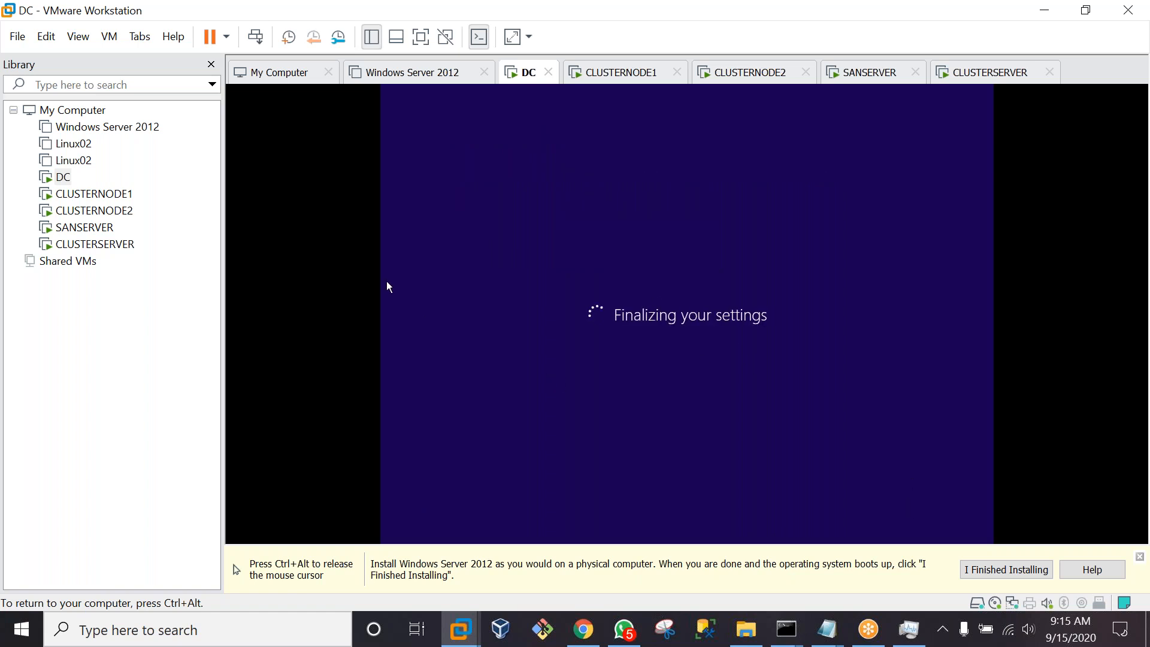
key("ctrl+alt")
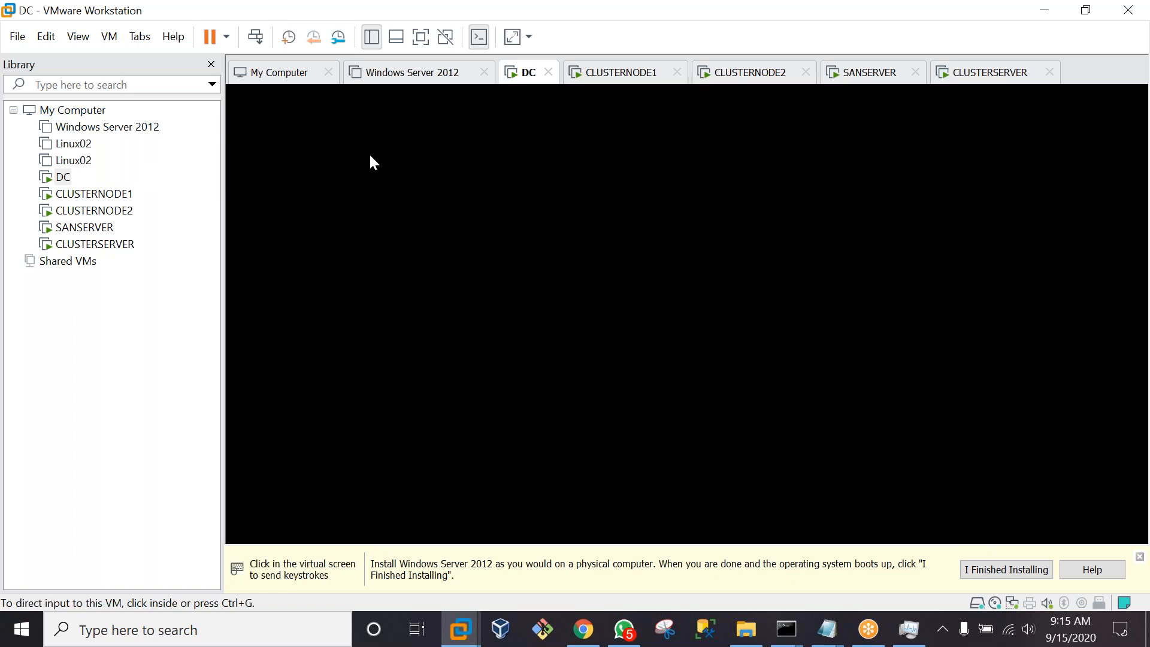
left_click(370, 157)
key("ctrl+alt")
Start installing VMware Tools on DC from the VM menu
left_click(18, 41)
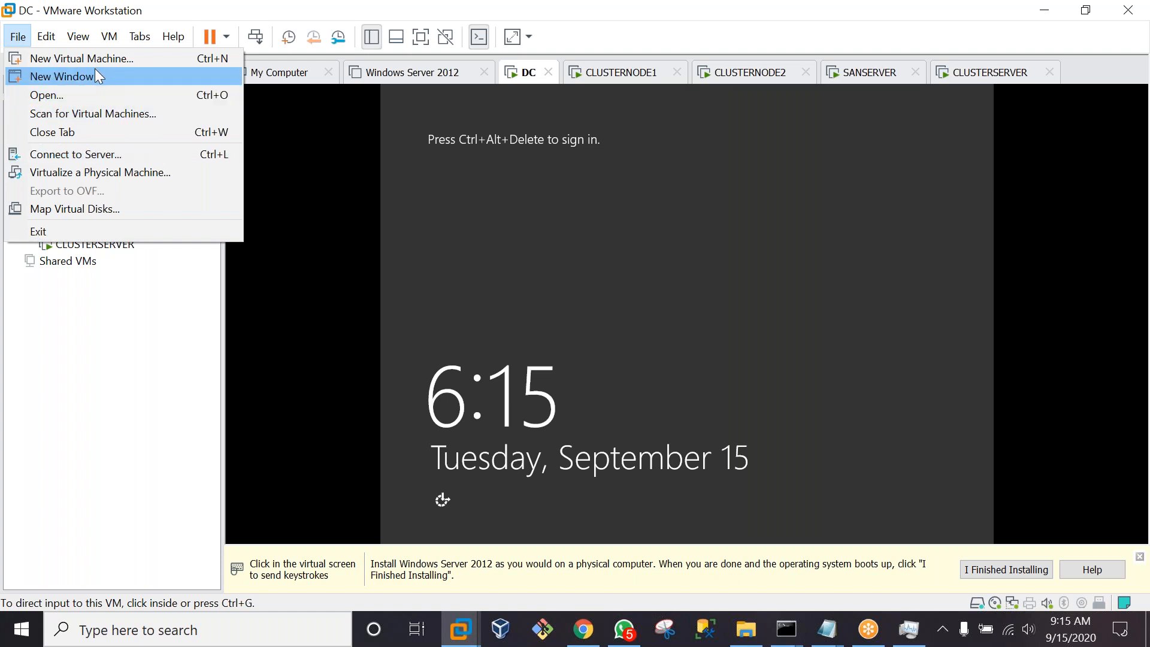
left_click(29, 41)
left_click(24, 41)
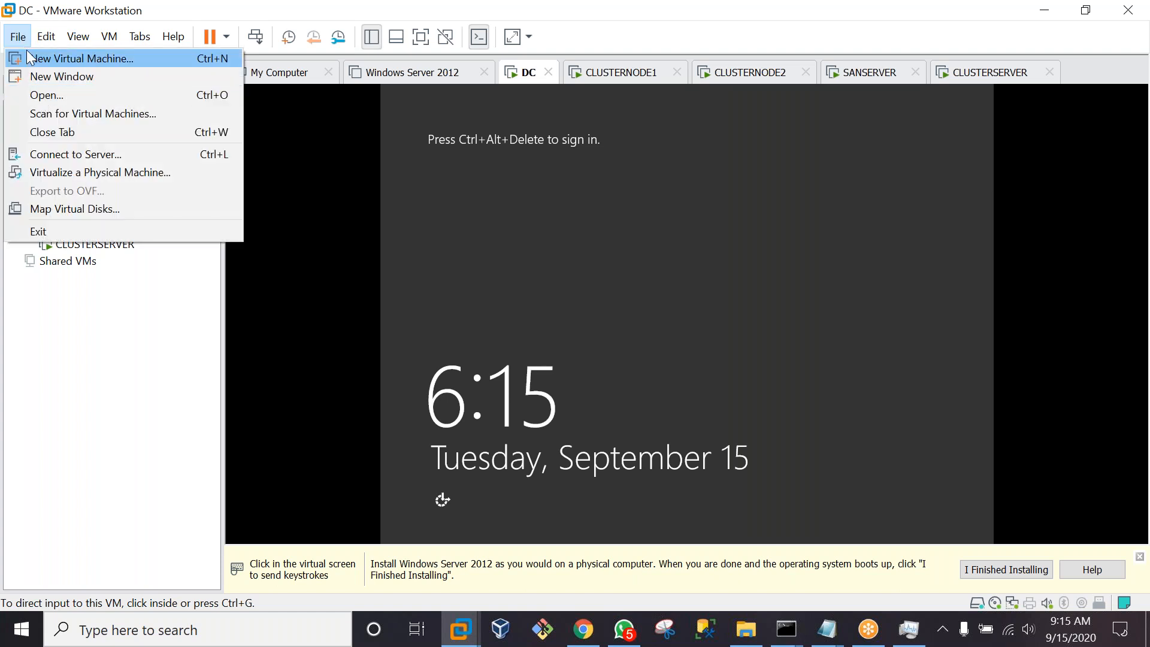
mouse_move(109, 37)
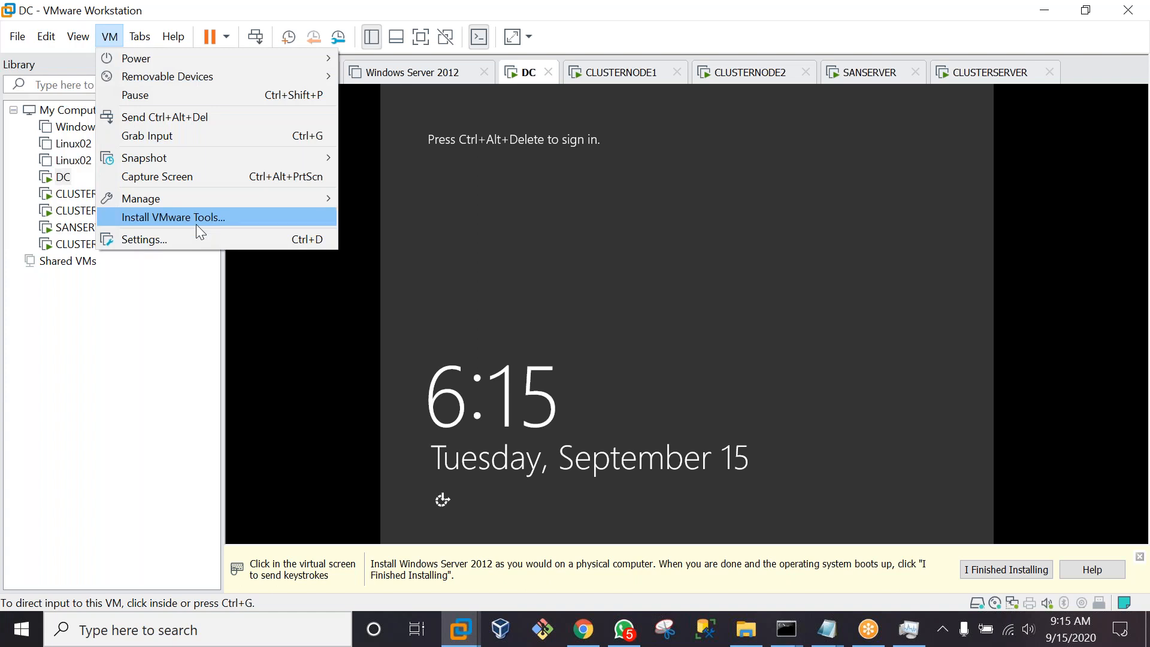
left_click(197, 217)
left_click(545, 317)
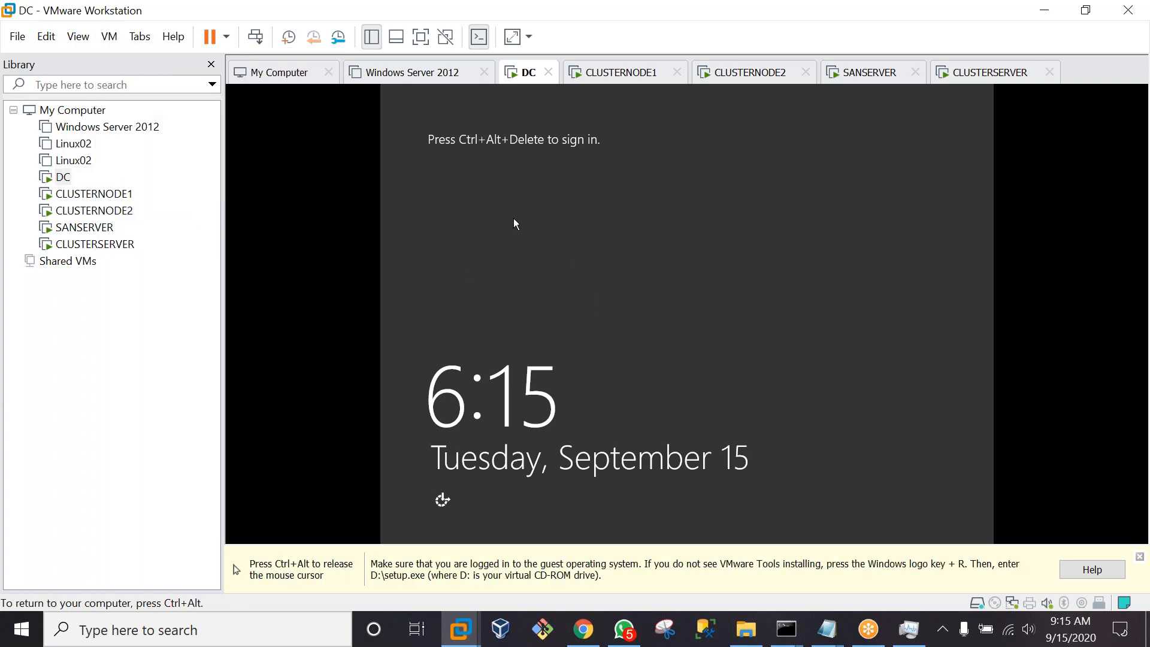
key("ctrl+alt")
Send Ctrl+Alt+Del to DC and sign in as Administrator with the password
left_click(256, 37)
left_click(587, 273)
key("Caps_Lock")
type("•")
key("Caps_Lock")
type("••••••••")
key("Return")
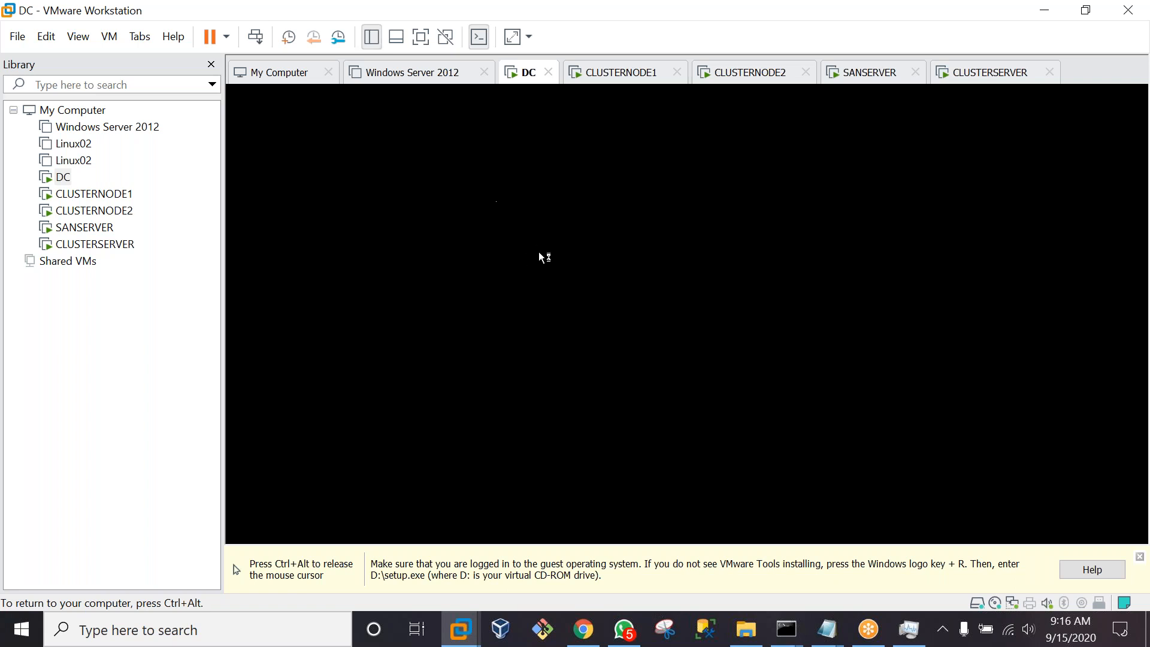
Allow network discovery on DC's Networks prompt and let Server Manager finish loading
key("ctrl+alt")
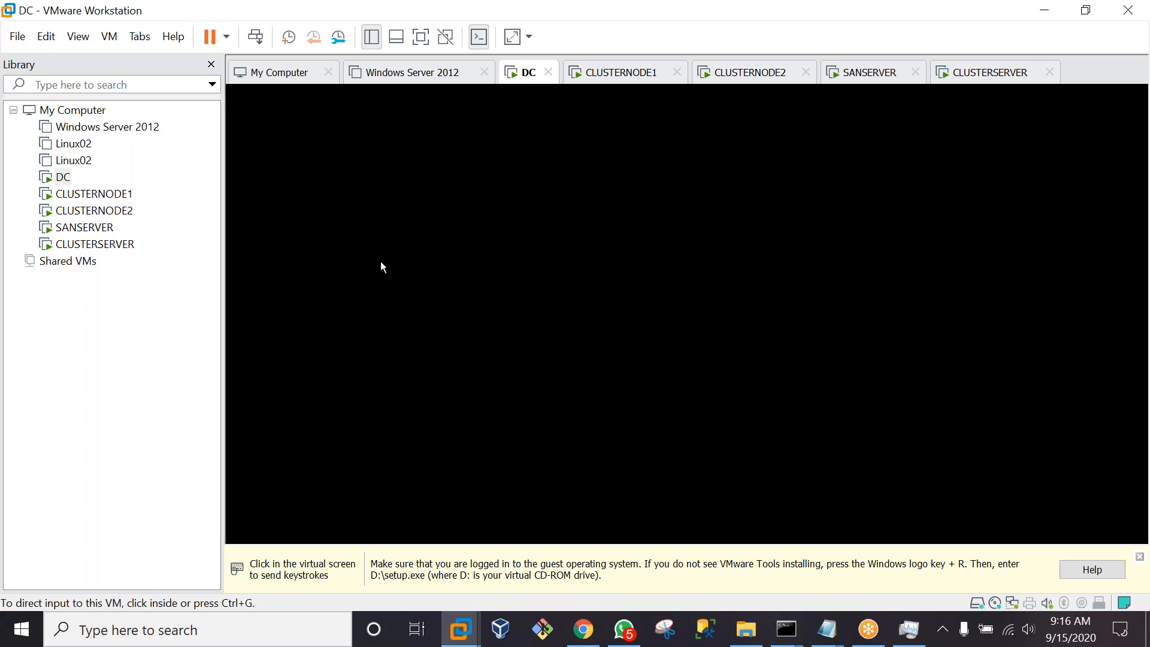
left_click(452, 259)
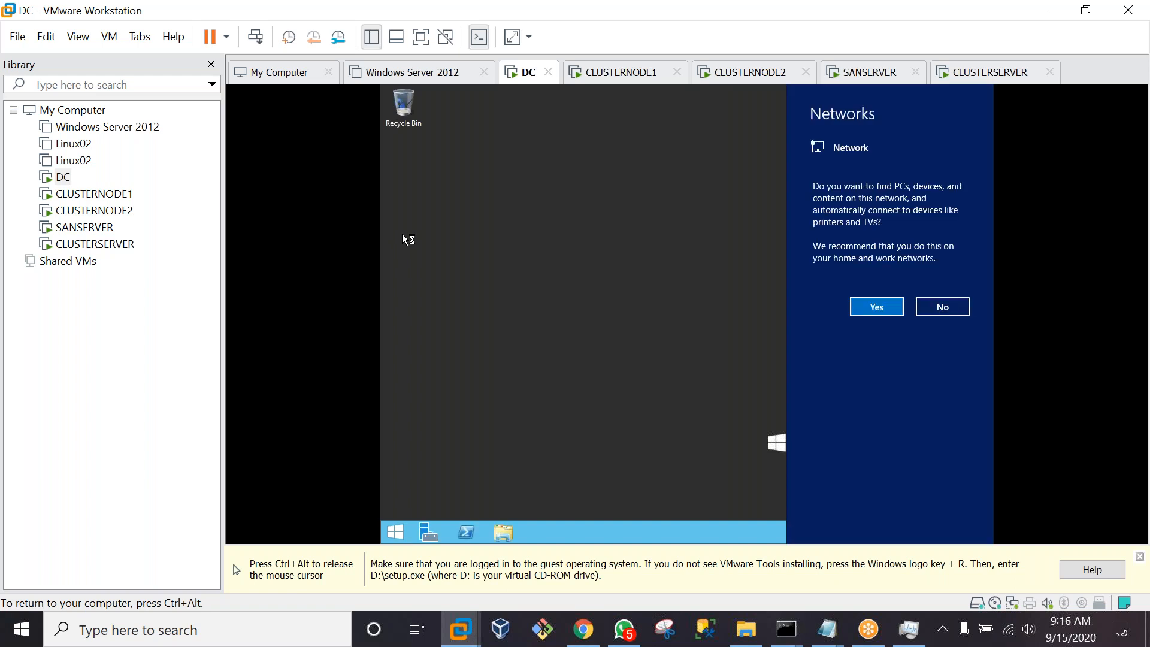
left_click(891, 309)
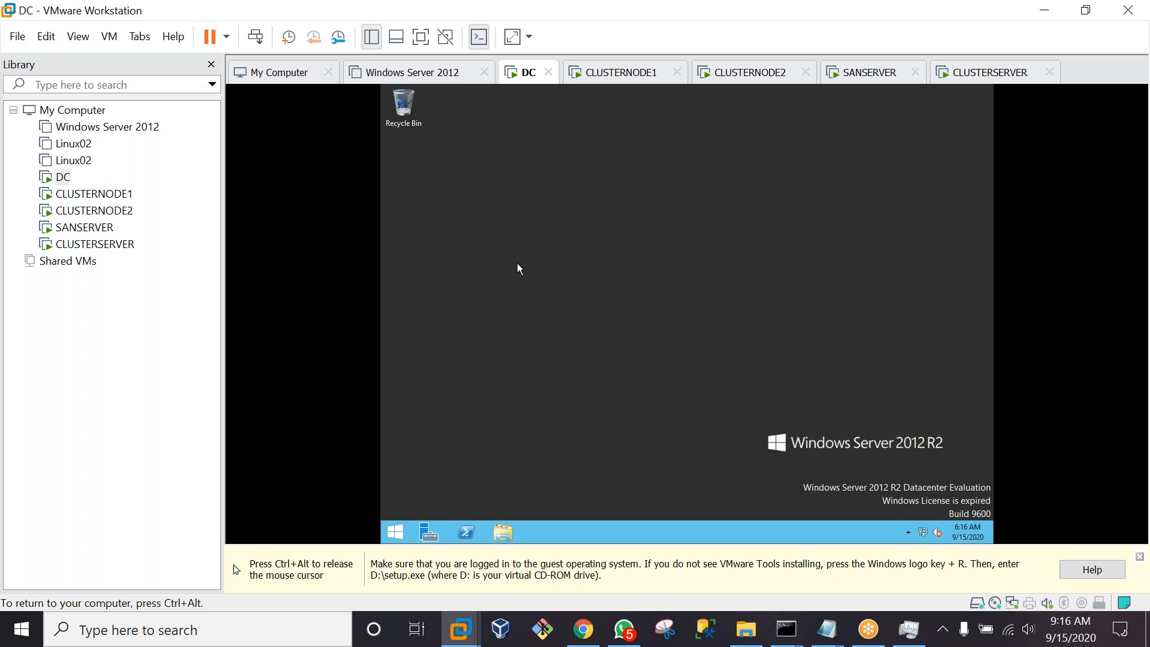
key("ctrl+alt")
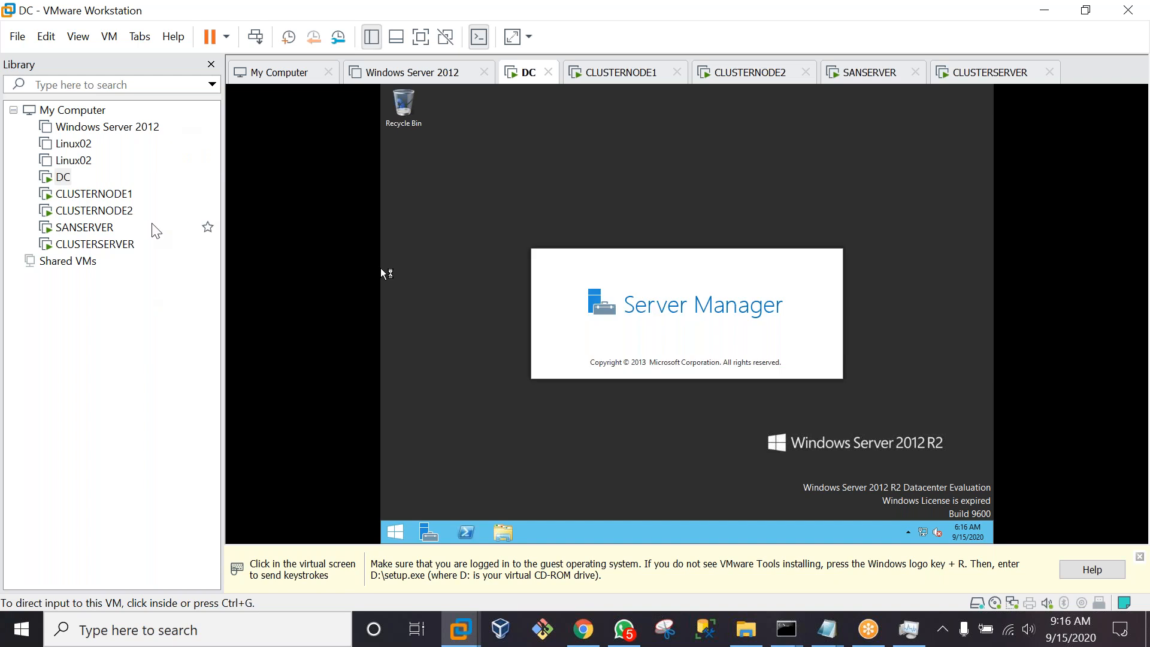
left_click(389, 364)
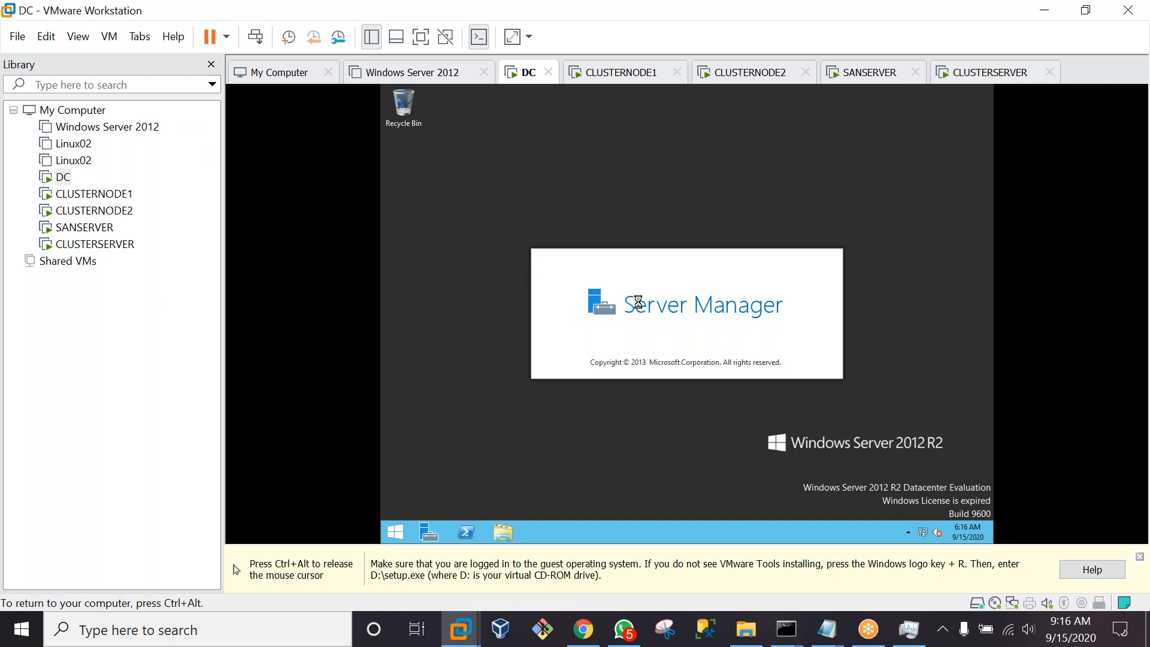
key("ctrl+alt")
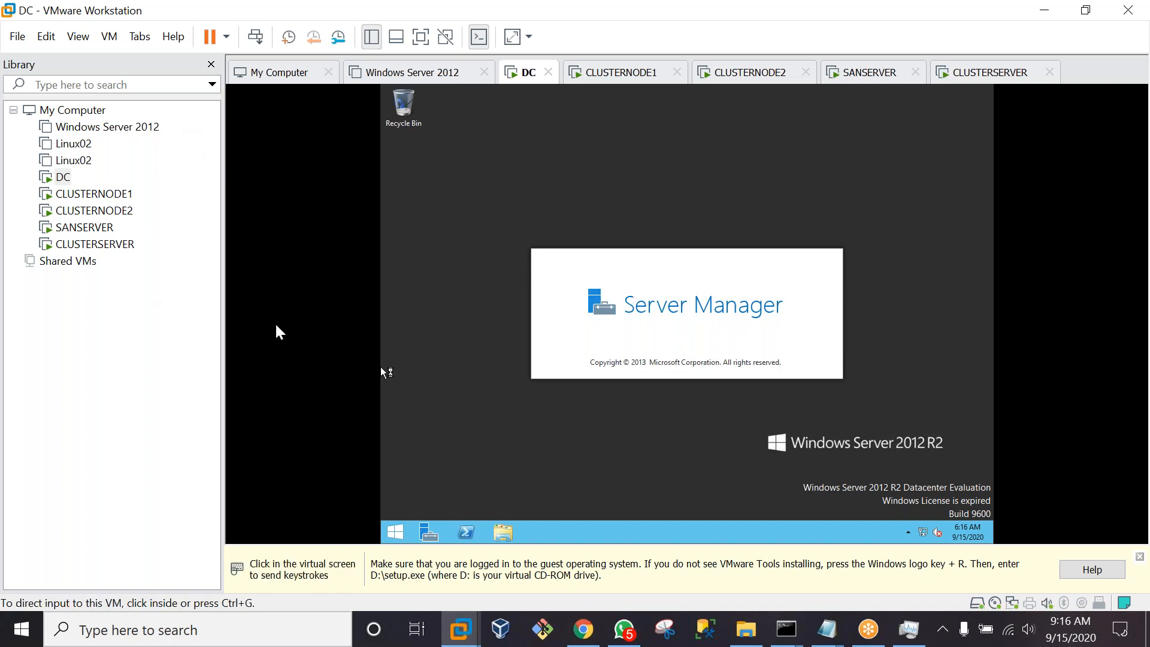
left_click(288, 296)
key("ctrl+alt")
left_click(423, 275)
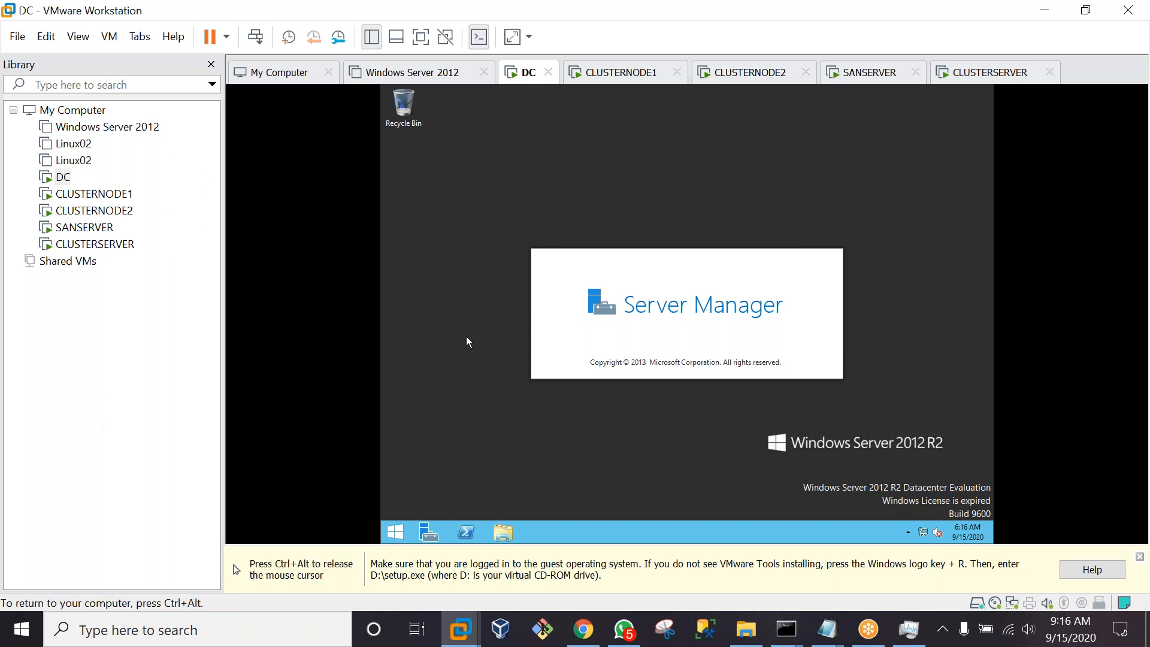
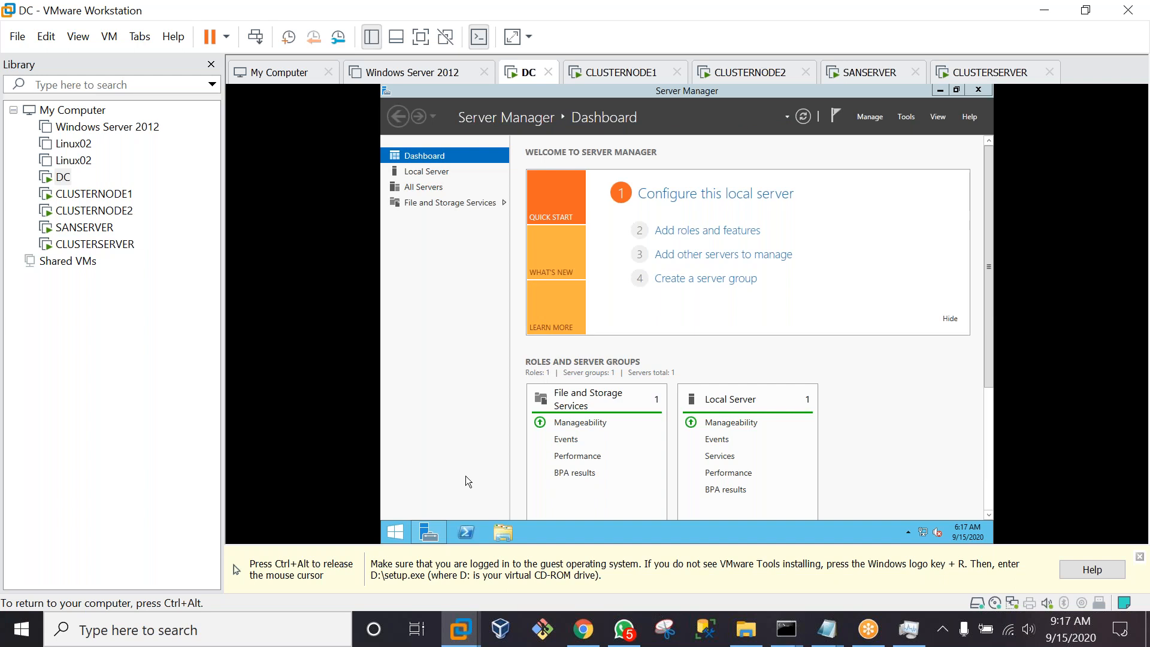
Run d:\setup.exe from the DC guest's Run box to launch the VMware Tools installer
key("super+r")
type("d")
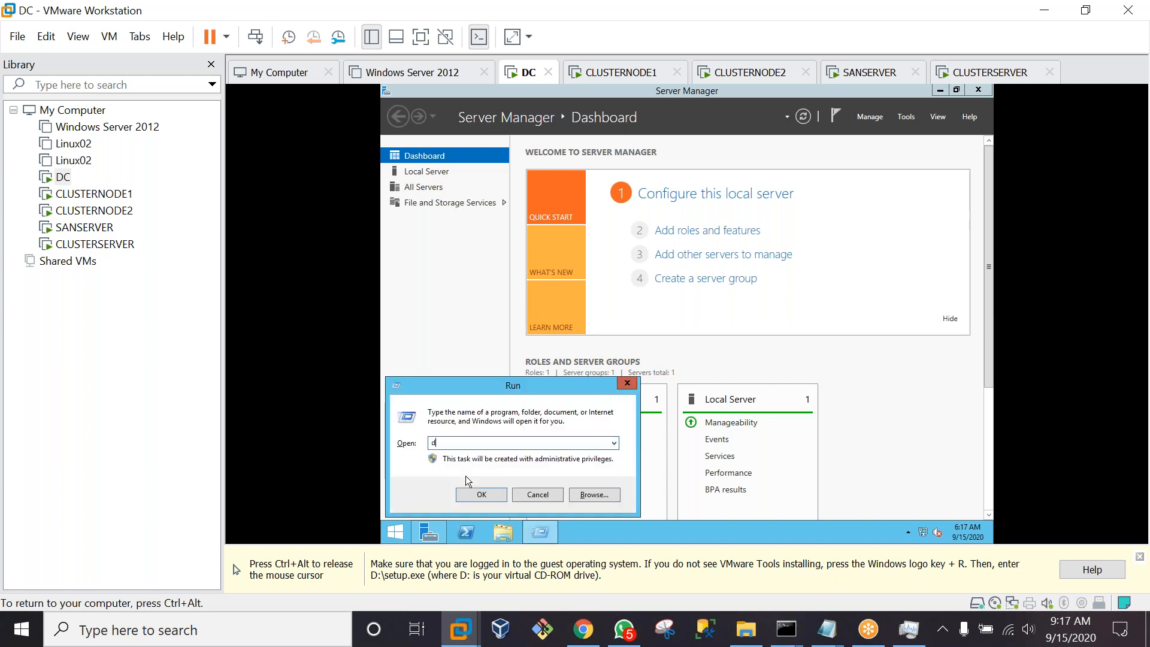
type(":\\set")
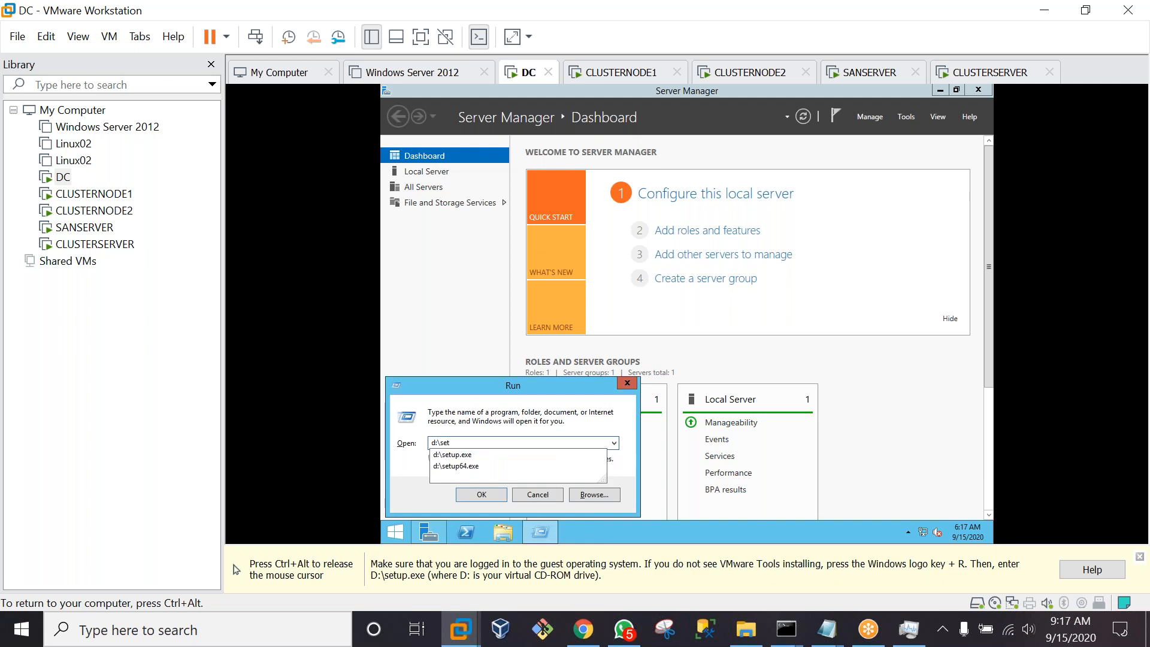
key("Down")
key("Return")
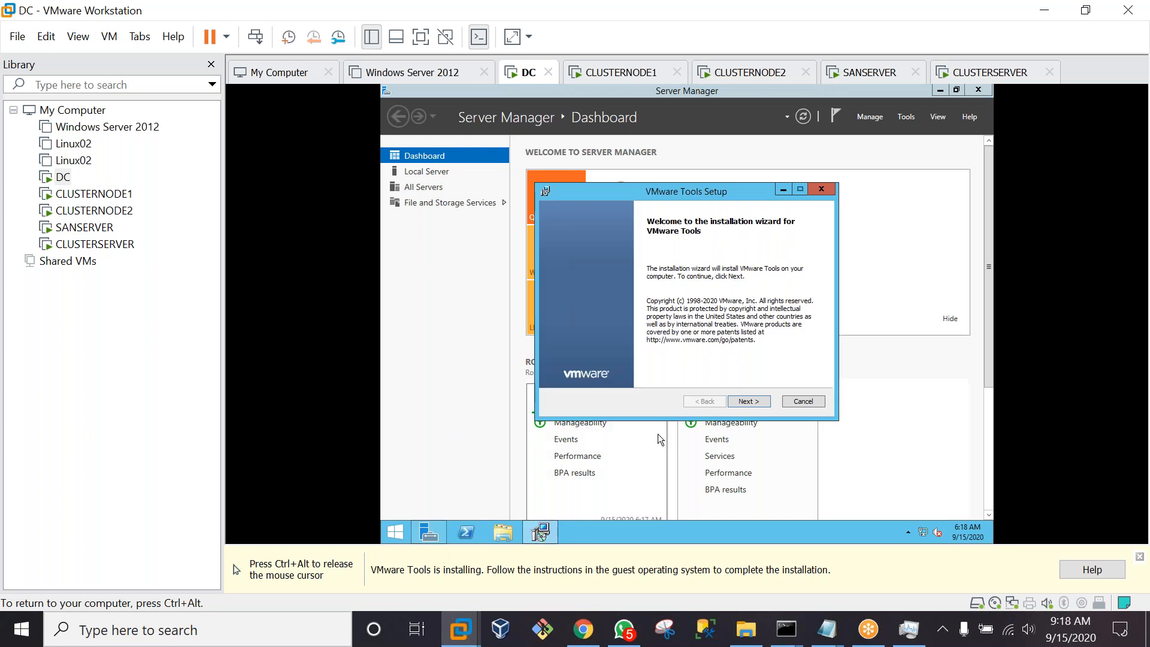
Go through the VMware Tools wizard on DC with the Typical setup type and start the installation
left_click(753, 404)
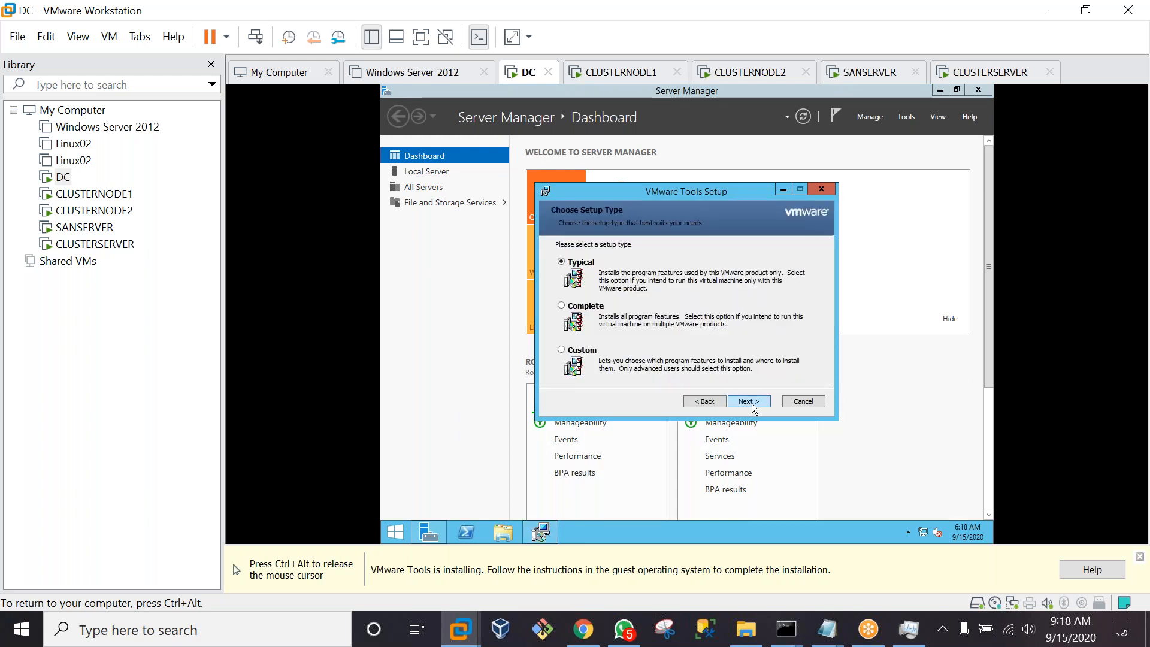
left_click(752, 404)
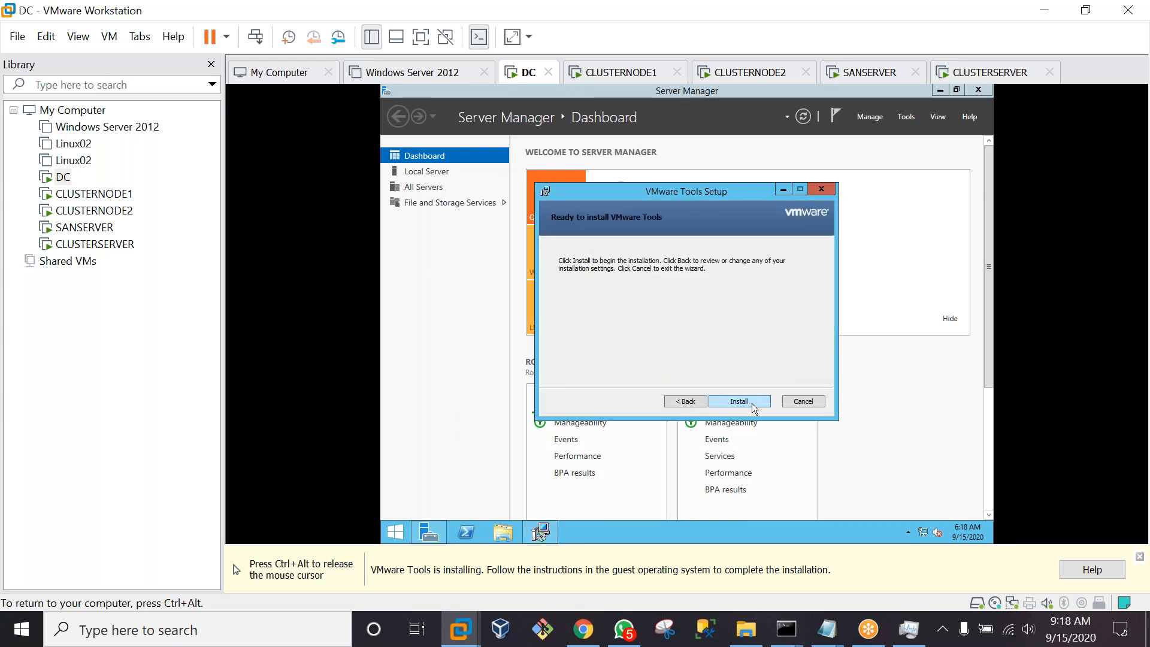
left_click(739, 402)
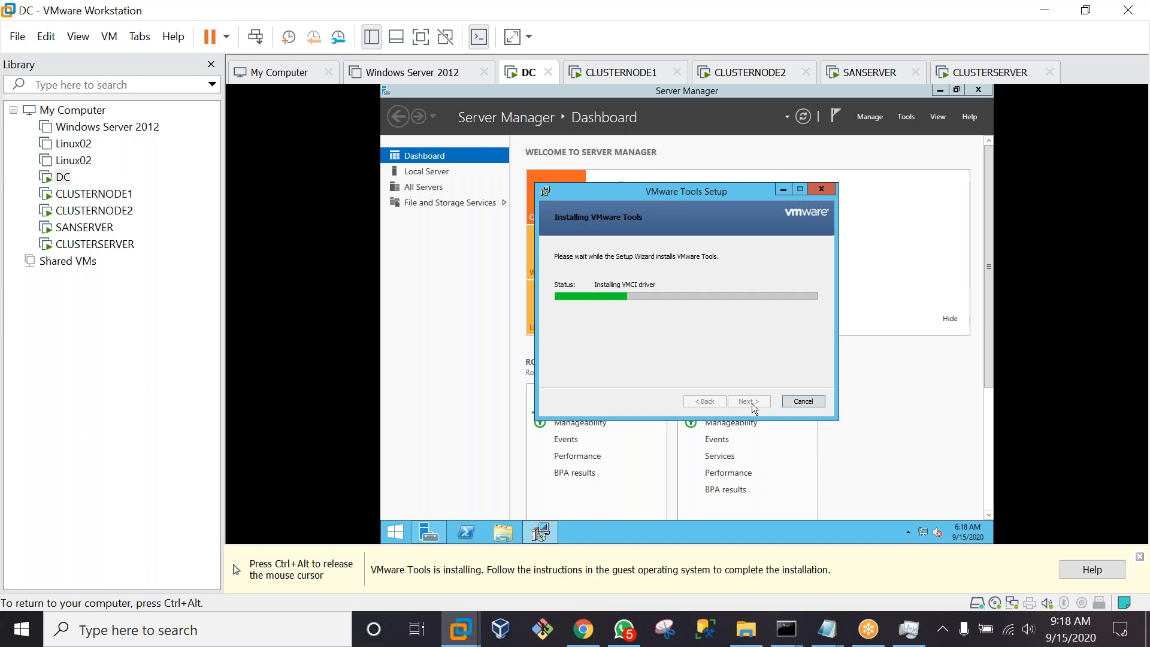
key("ctrl+alt")
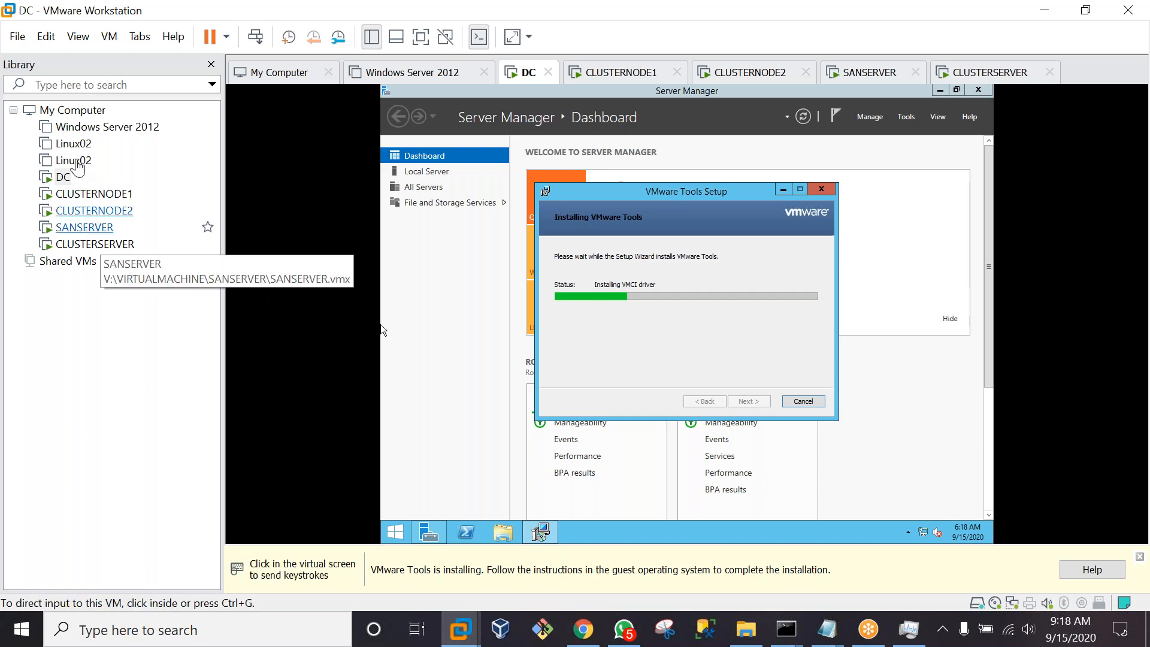
Select CLUSTERNODE1, send Ctrl+Alt+Del and sign in with the administrator password
left_click(70, 196)
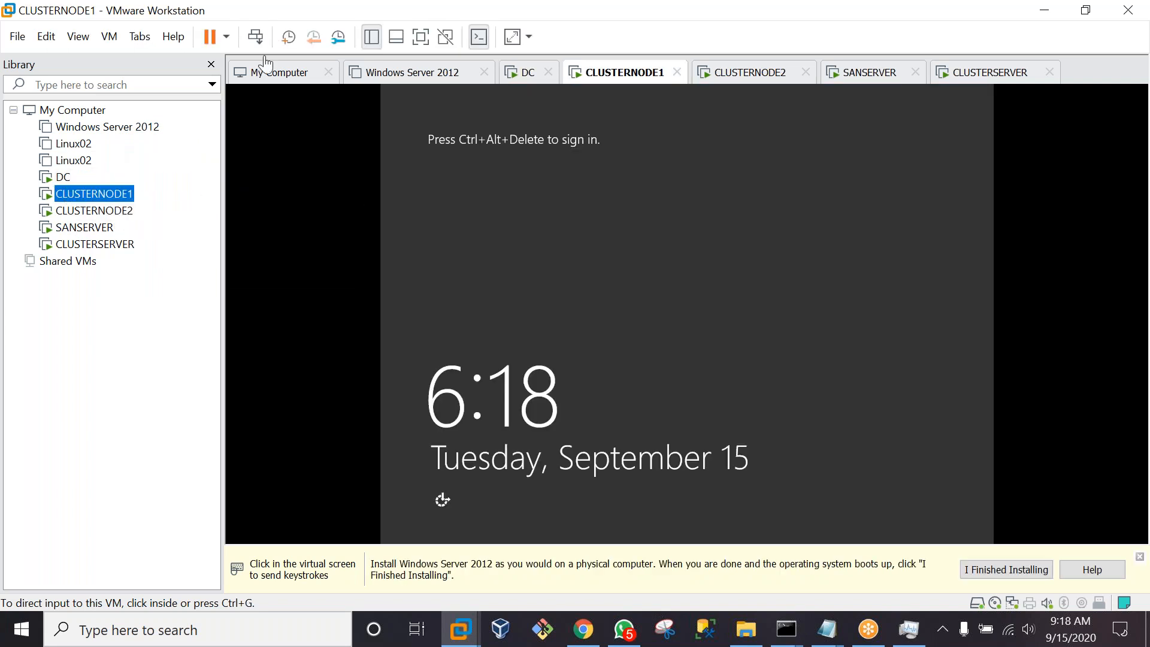
left_click(255, 37)
left_click(550, 209)
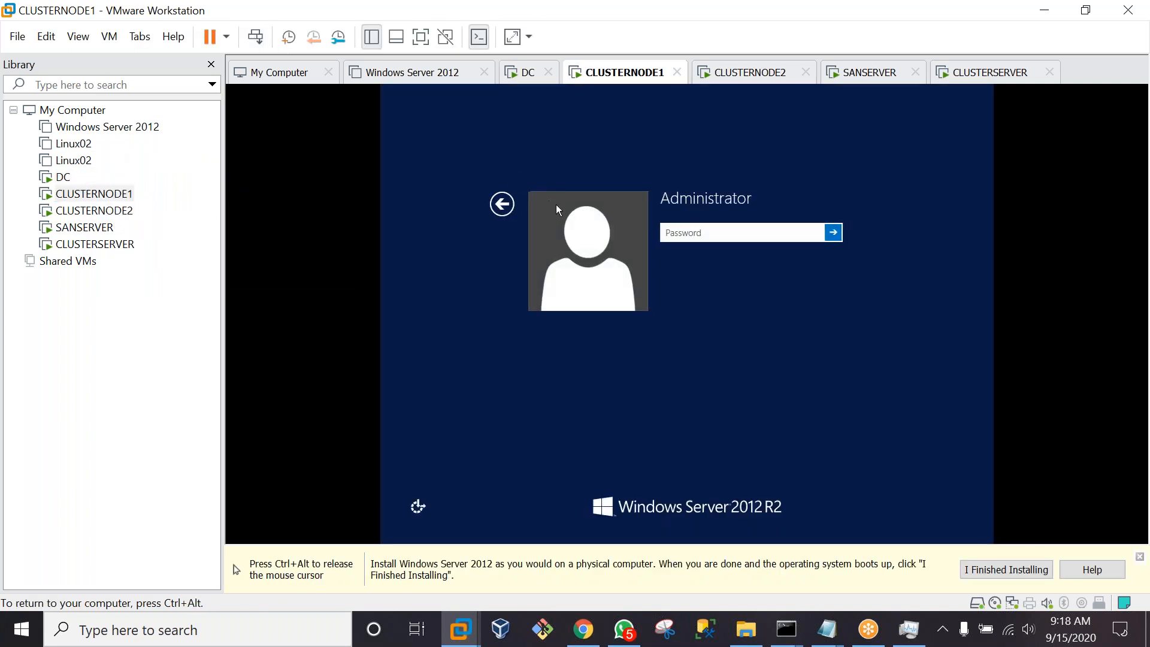
type("P@ssw0rd1")
key("Return")
key("ctrl+alt")
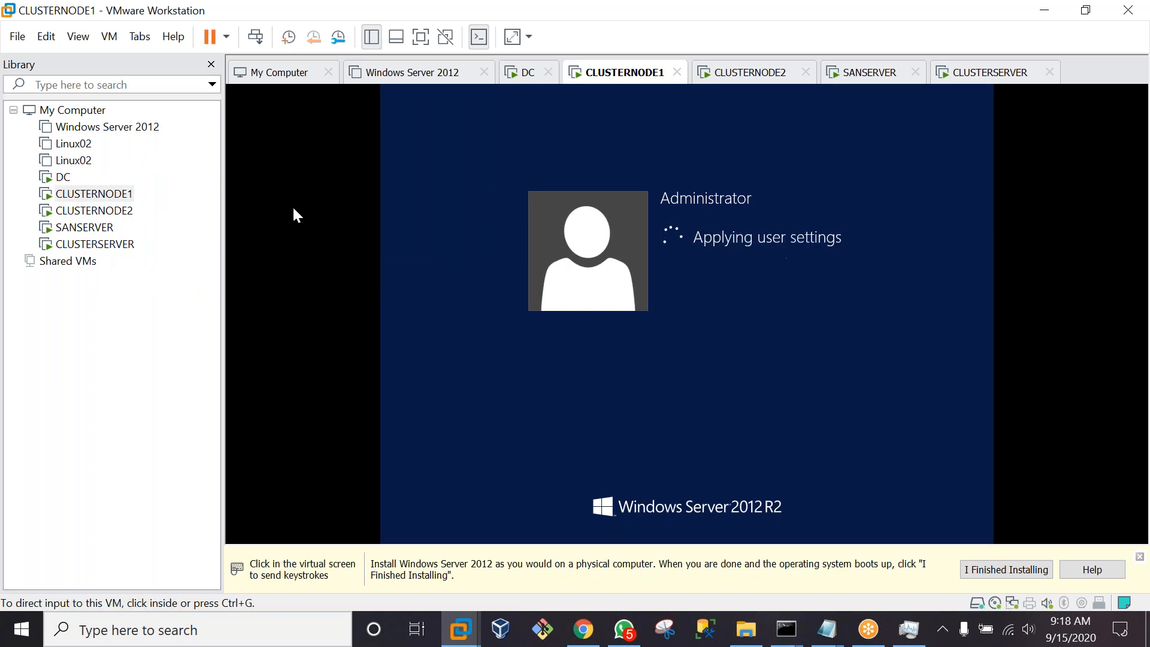
Start the VMware Tools installation on CLUSTERNODE1 from the VM menu
left_click(109, 38)
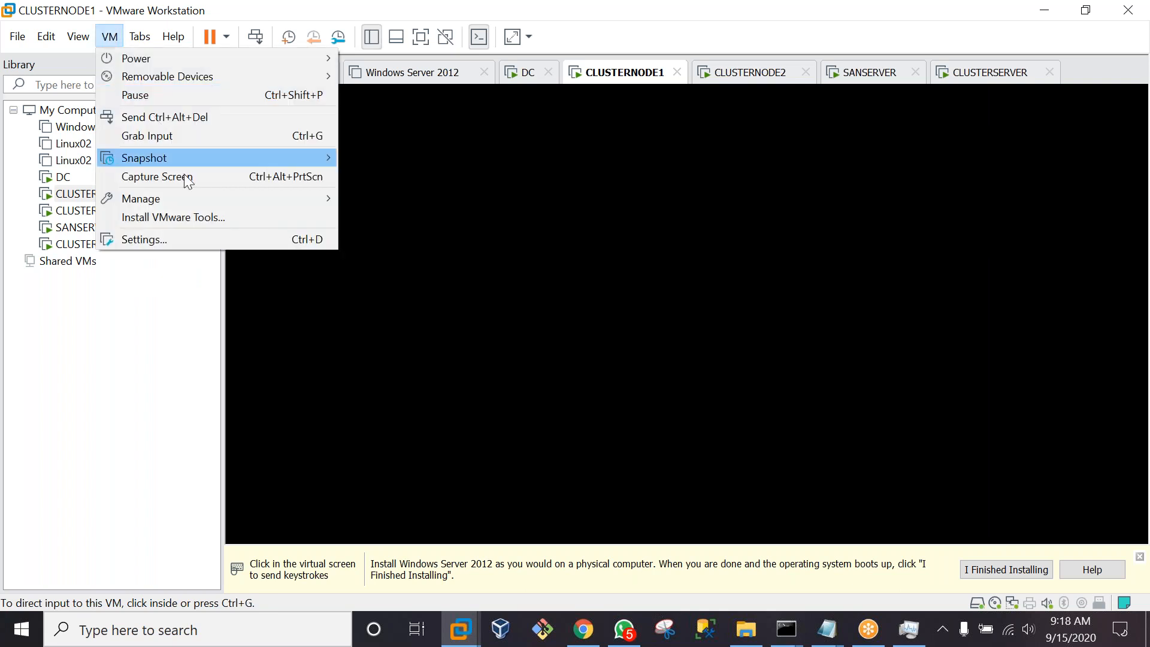
left_click(194, 217)
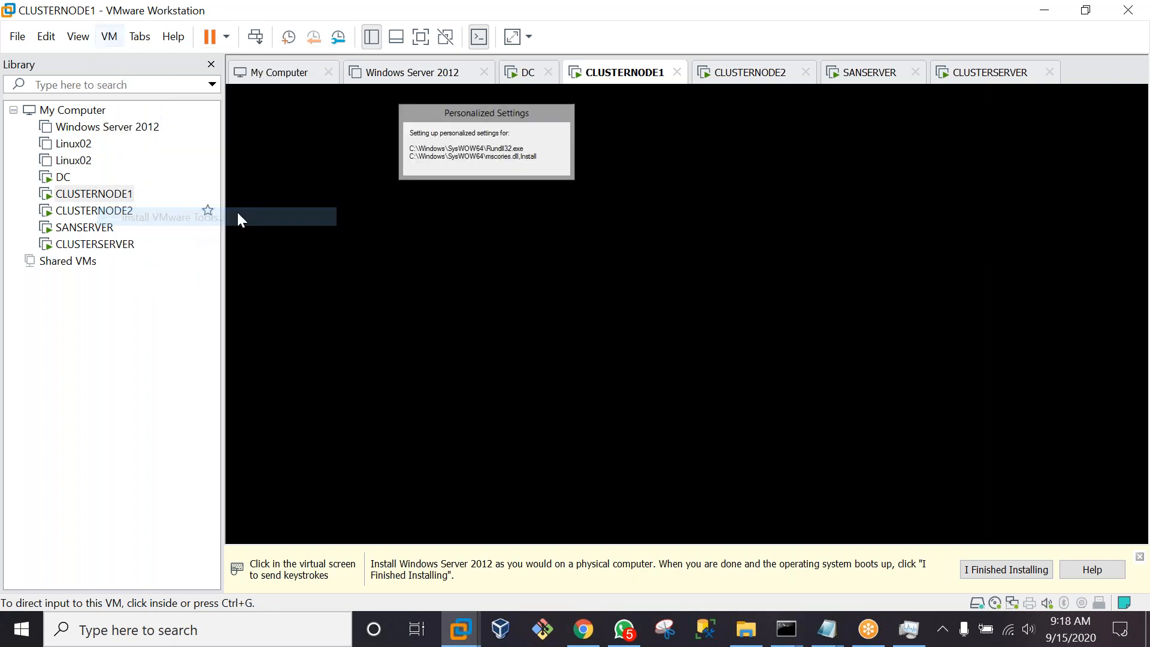
left_click(605, 274)
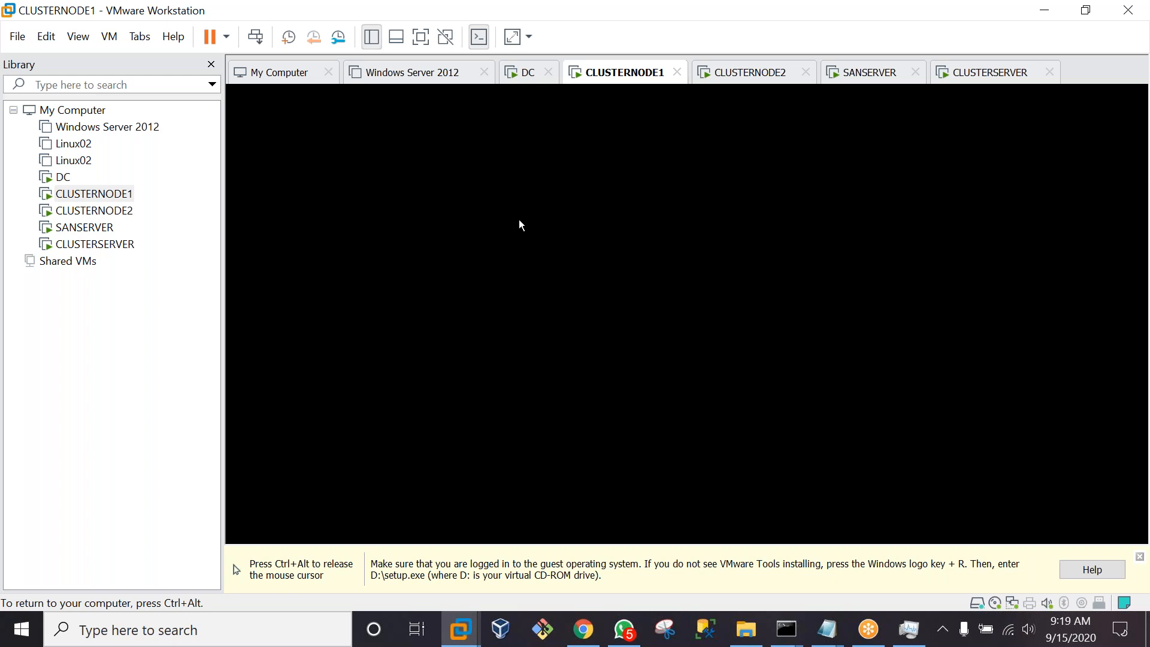
key("ctrl+alt")
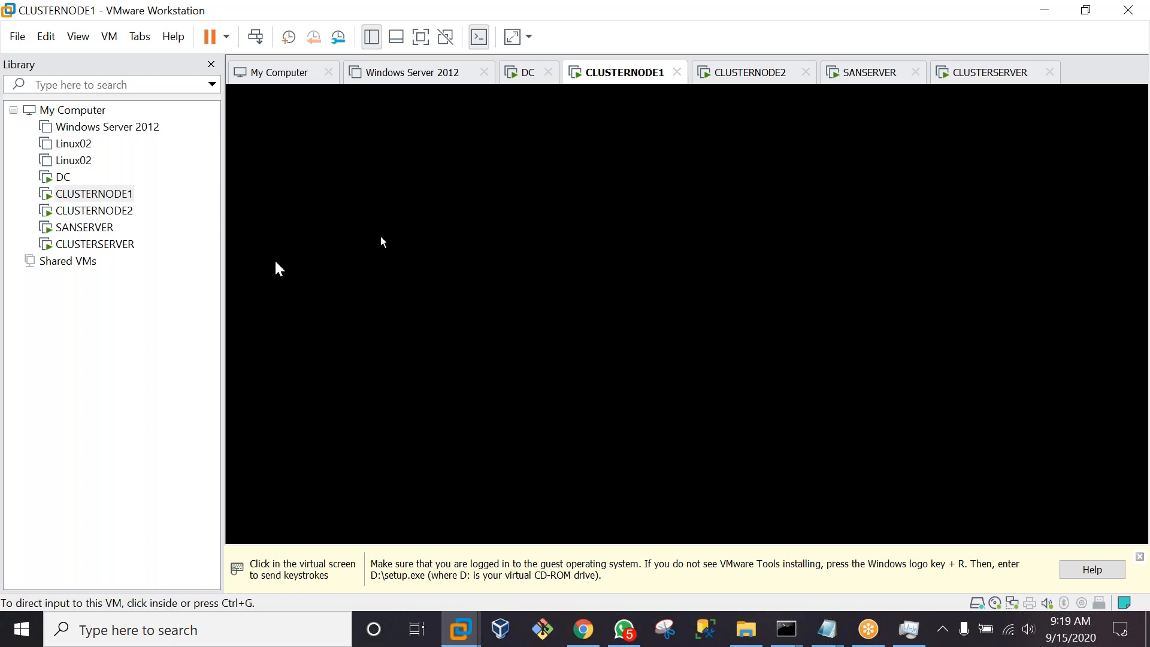
left_click(442, 296)
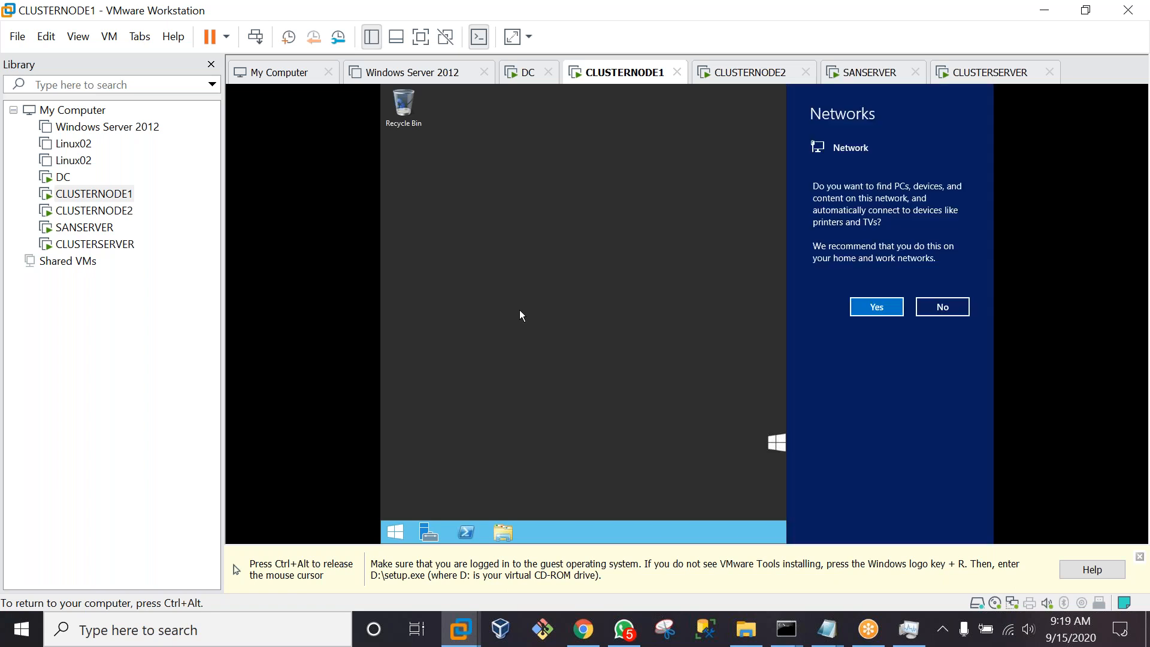
Allow network discovery on CLUSTERNODE1, run d:\setup.exe there, then return to DC
left_click(871, 308)
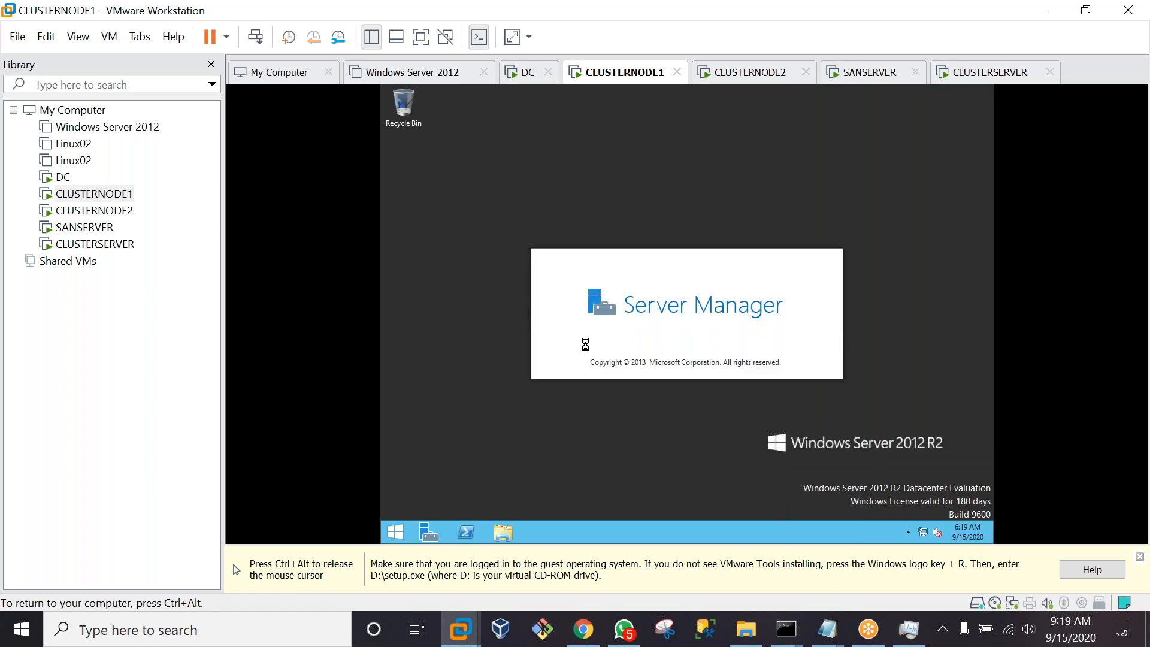
key("super+r")
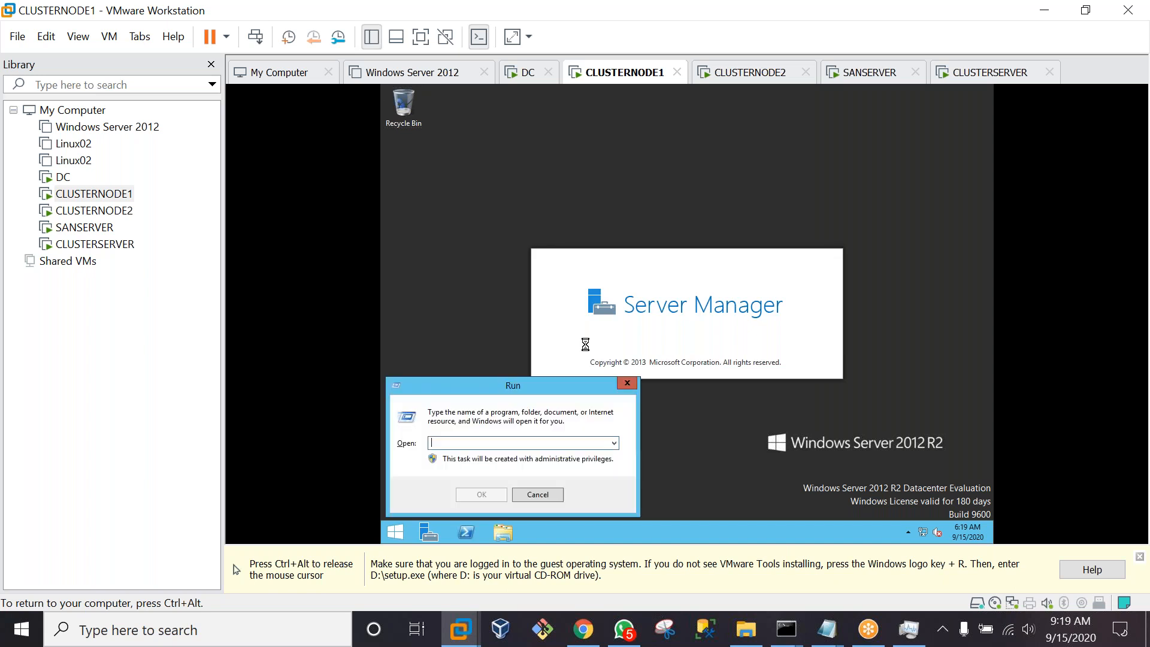
type("d")
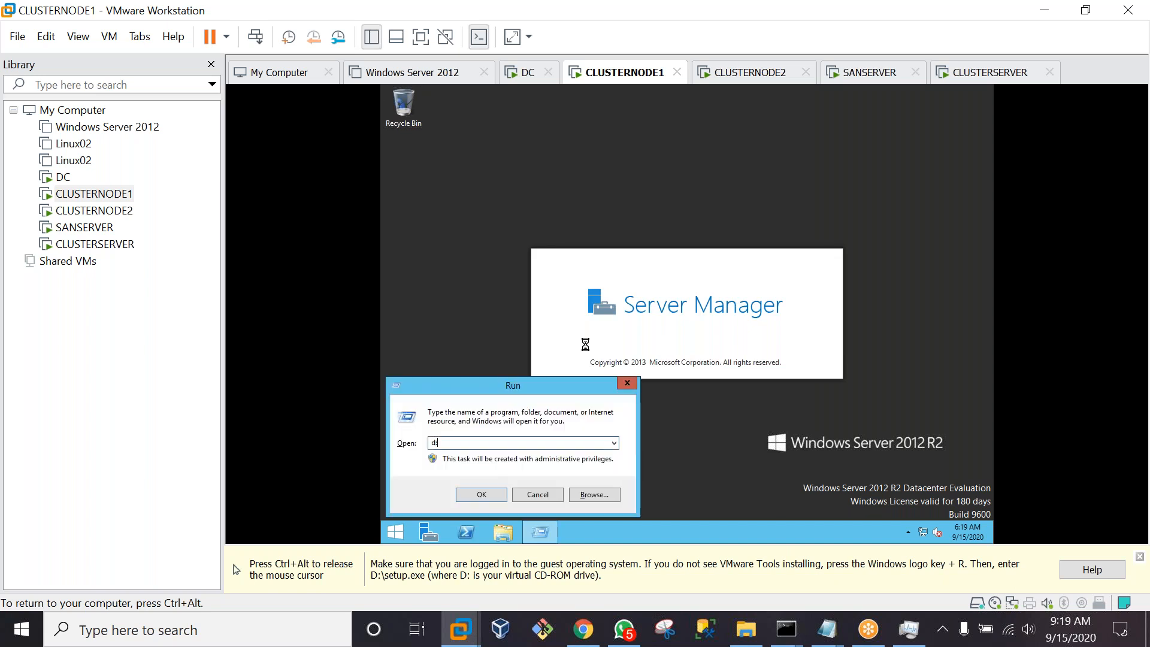
type(":\\s")
key("Down")
key("Return")
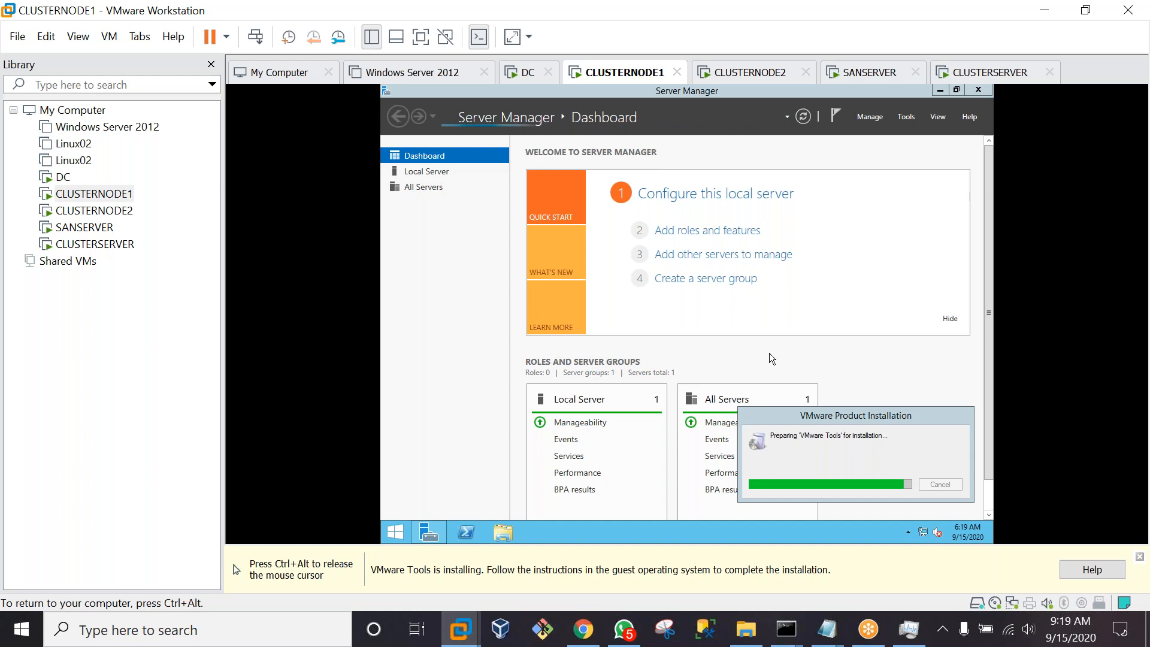
left_click(63, 177)
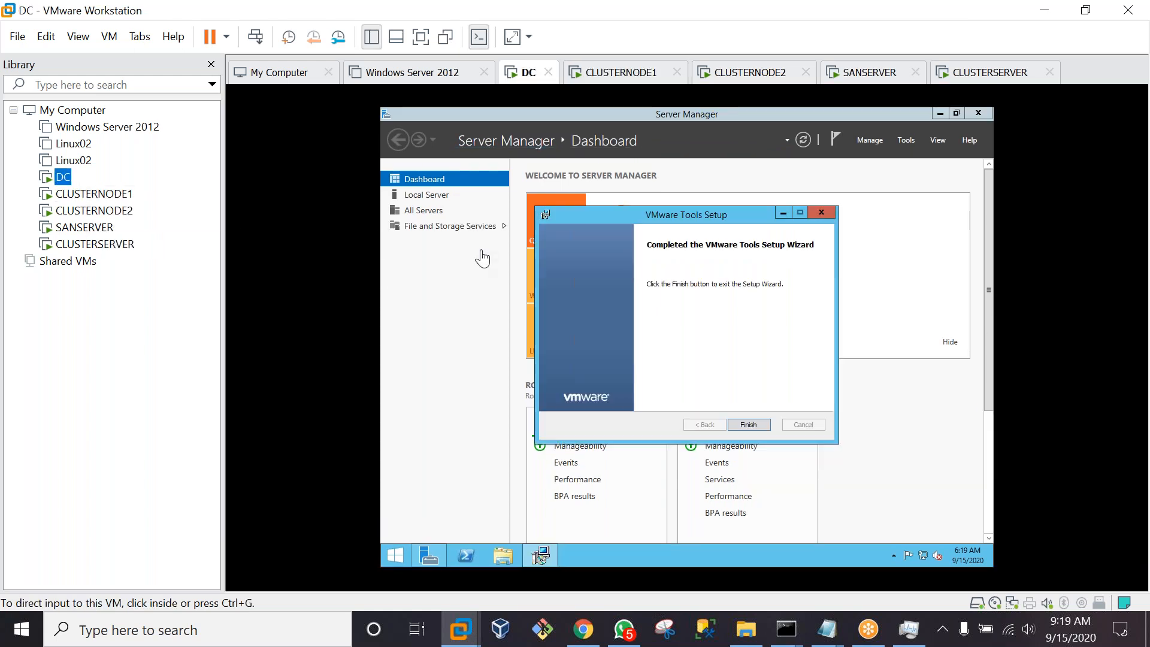
Finish the VMware Tools wizard on DC and decline the restart prompt
left_click(671, 411)
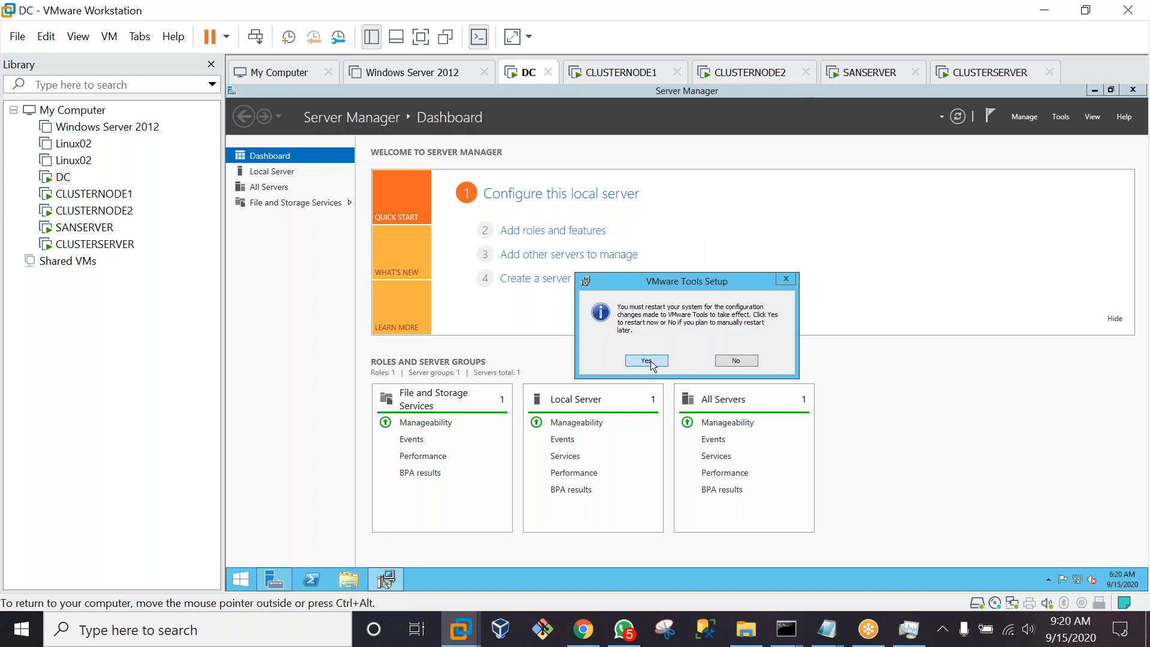
left_click(732, 361)
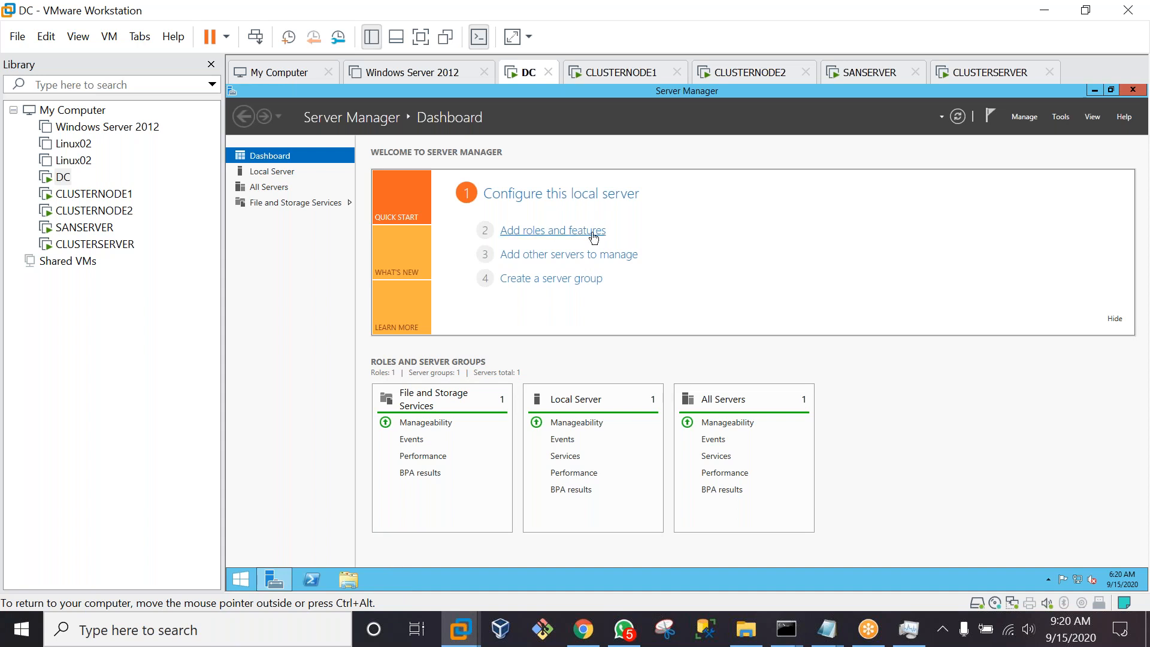
Set DC's computer description to 'DC' through This PC's system properties, then close the windows
left_click(349, 586)
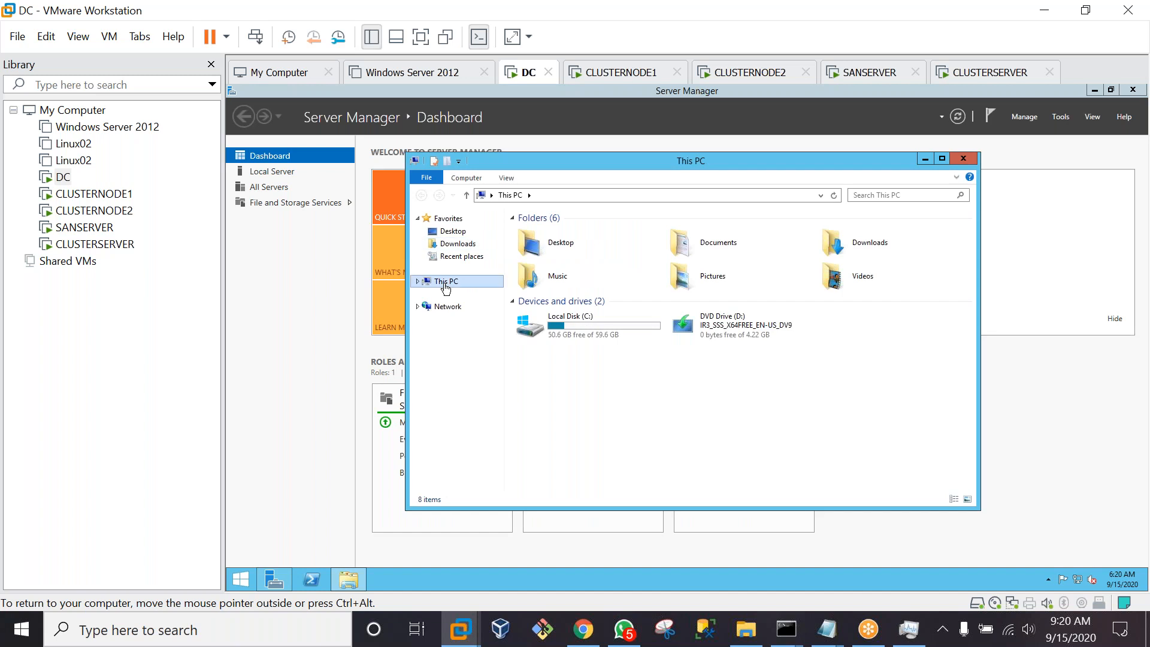
right_click(444, 286)
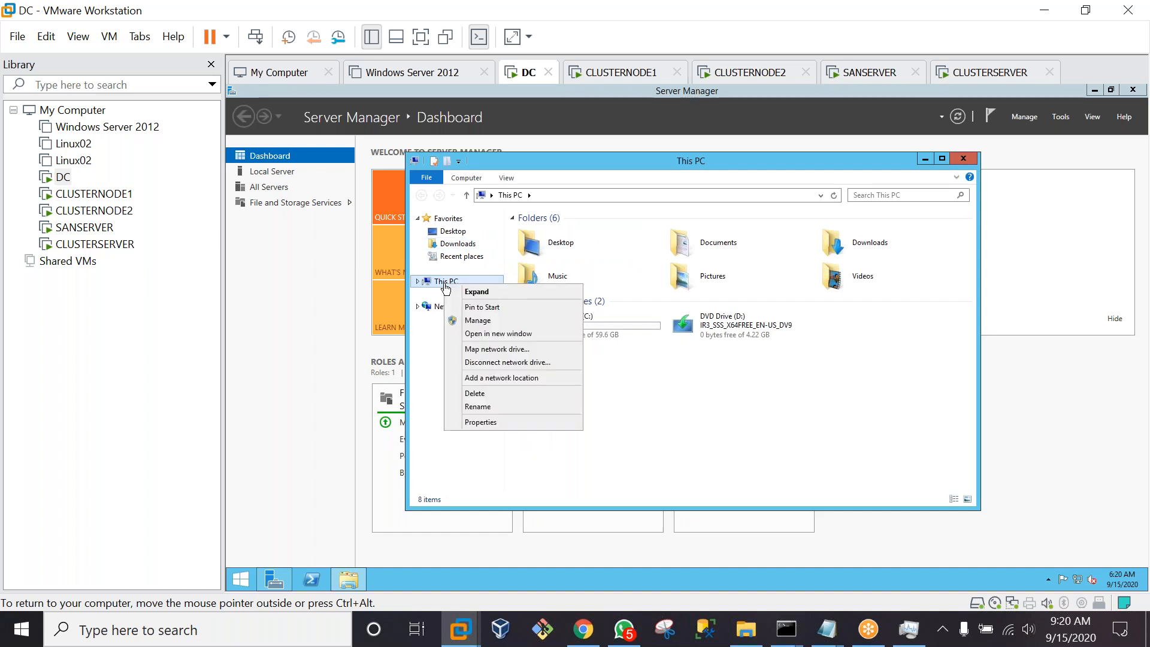
left_click(479, 421)
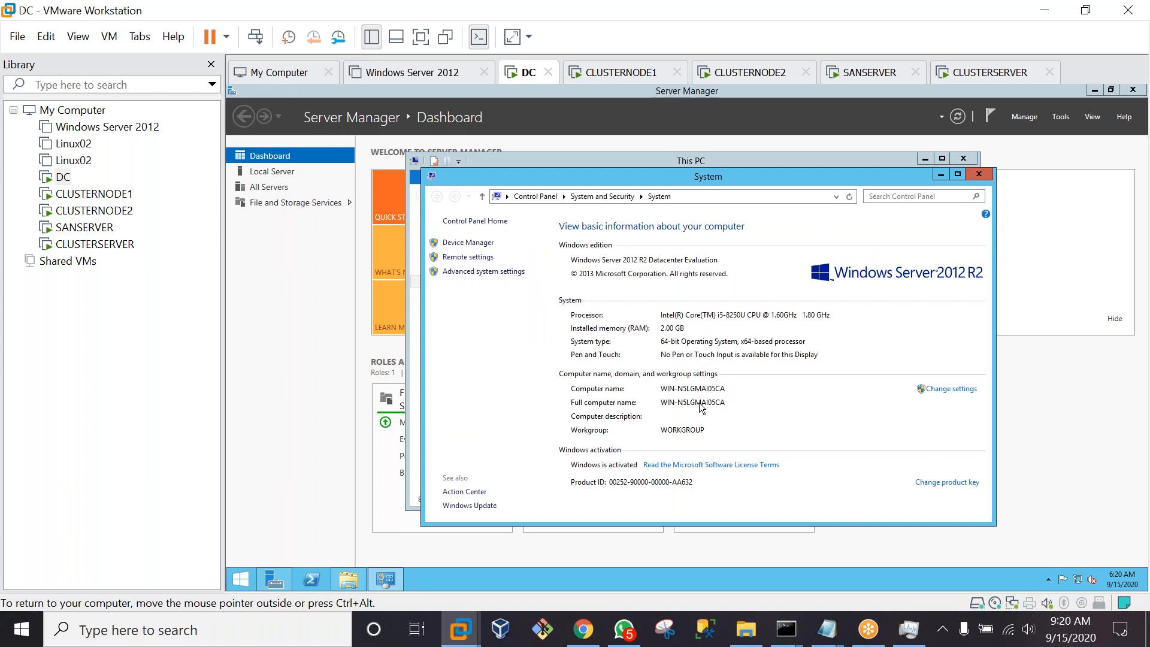
left_click(950, 390)
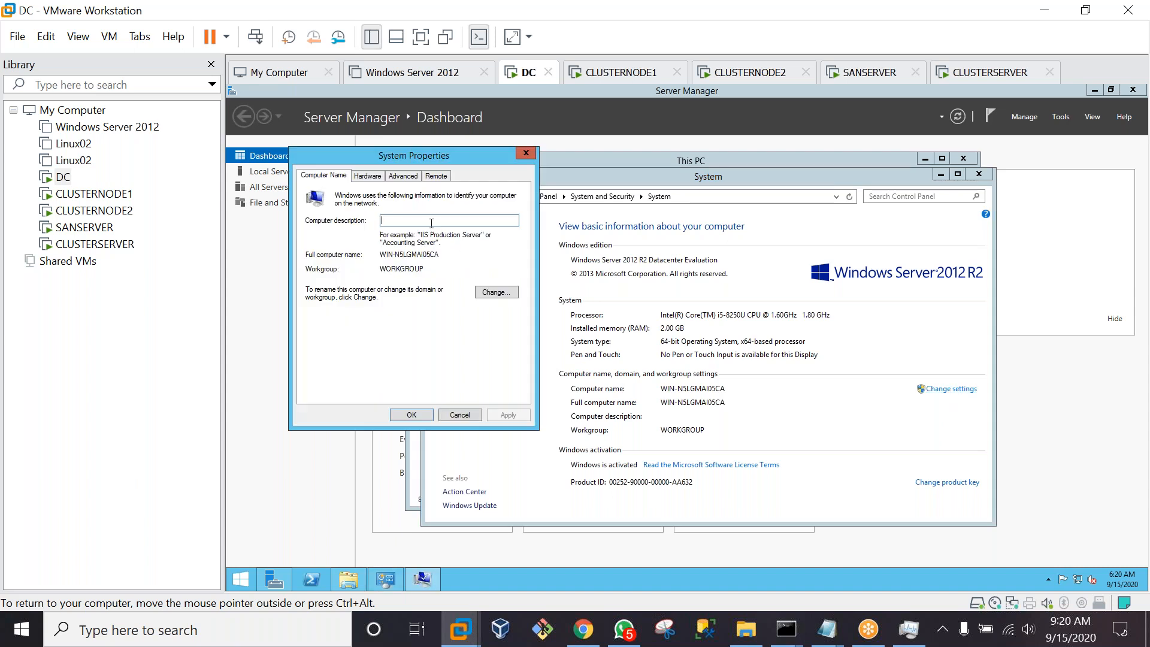
type("DC")
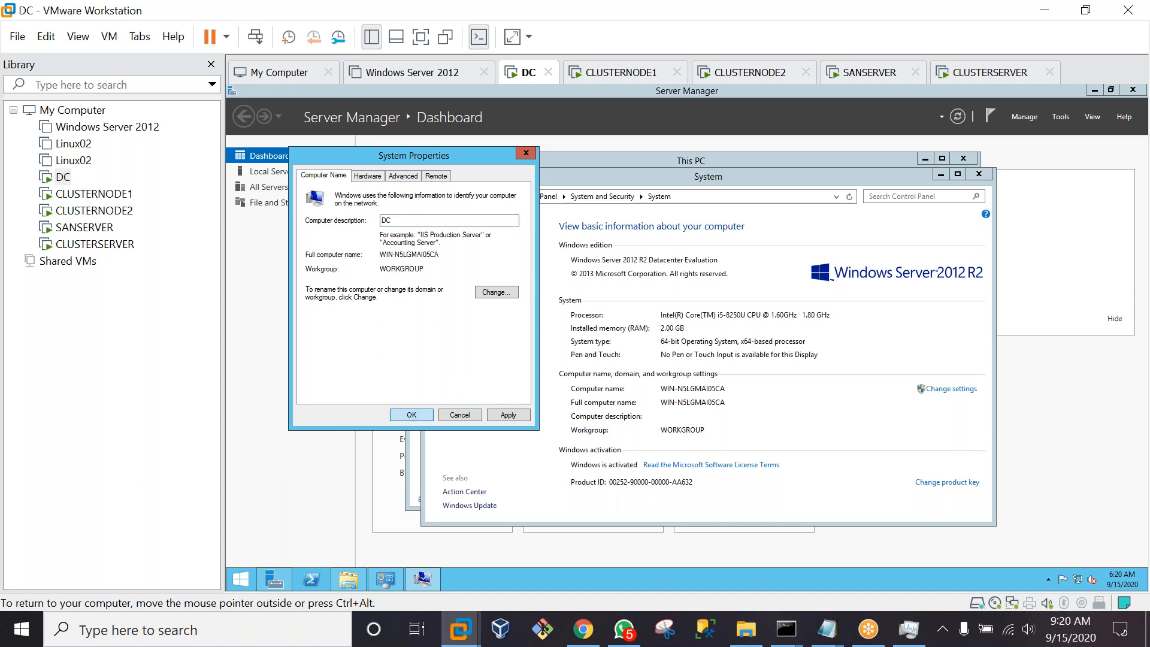
left_click(413, 415)
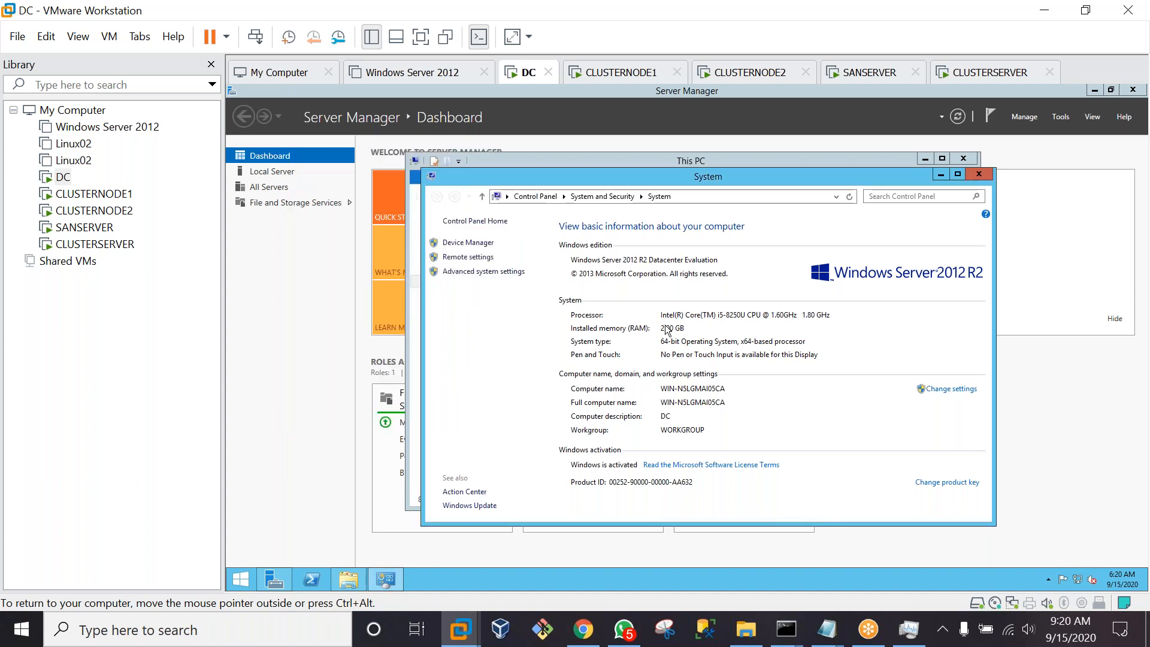
left_click(991, 178)
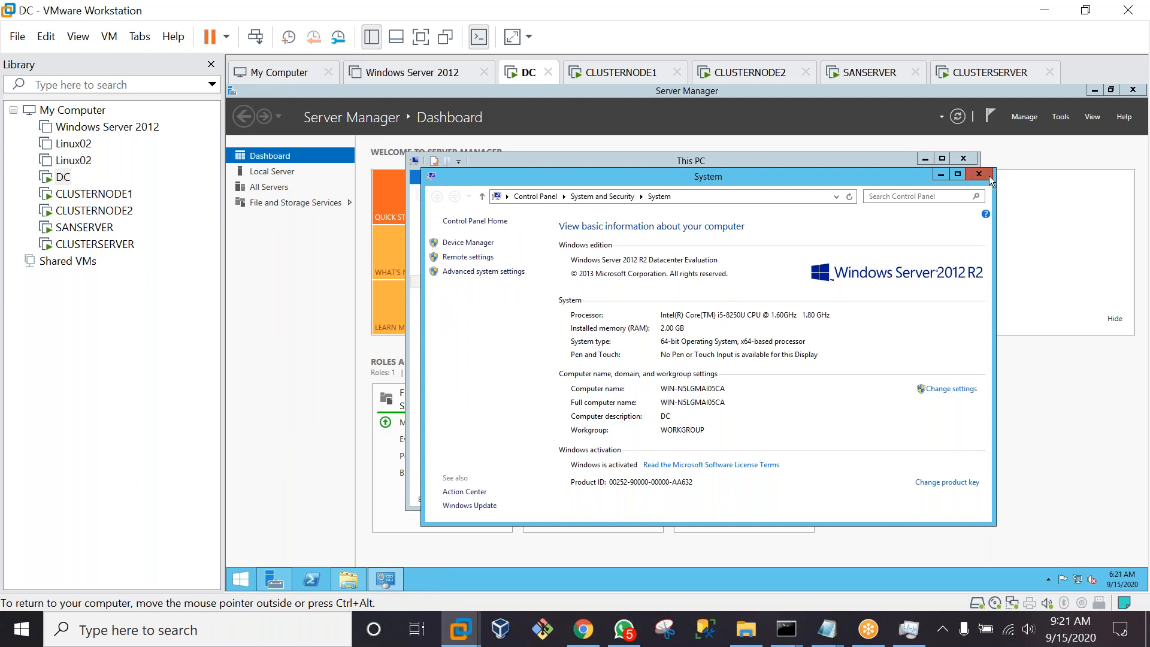
left_click(963, 158)
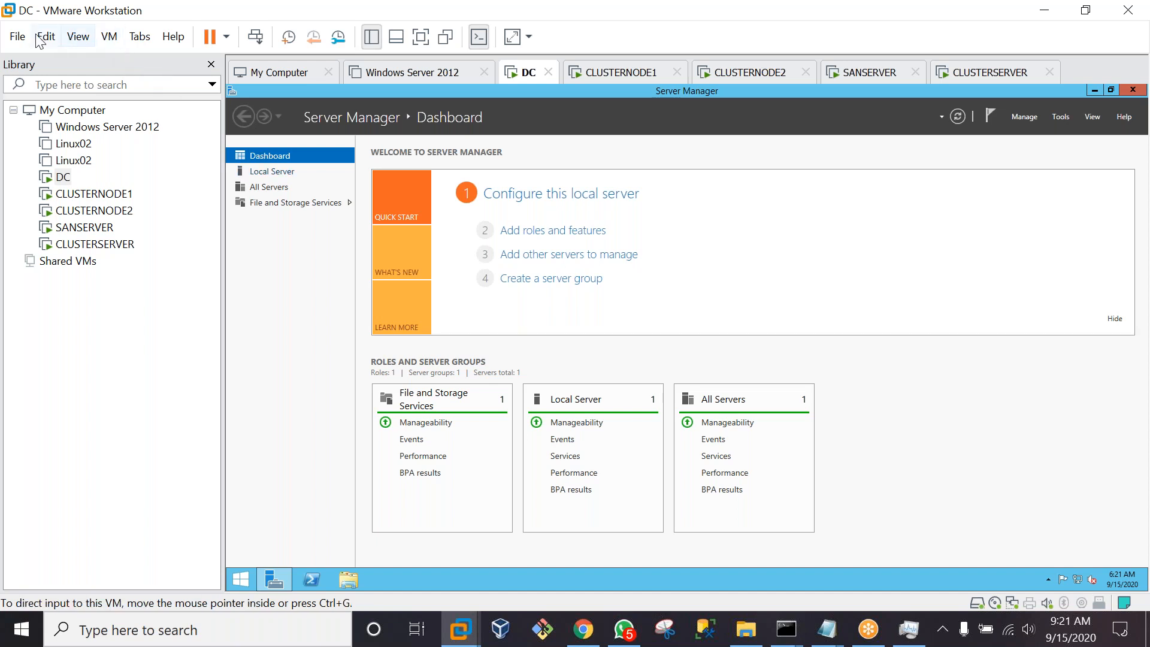
Open the SANSERVER virtual machine in its own tab from the Library
left_click(110, 41)
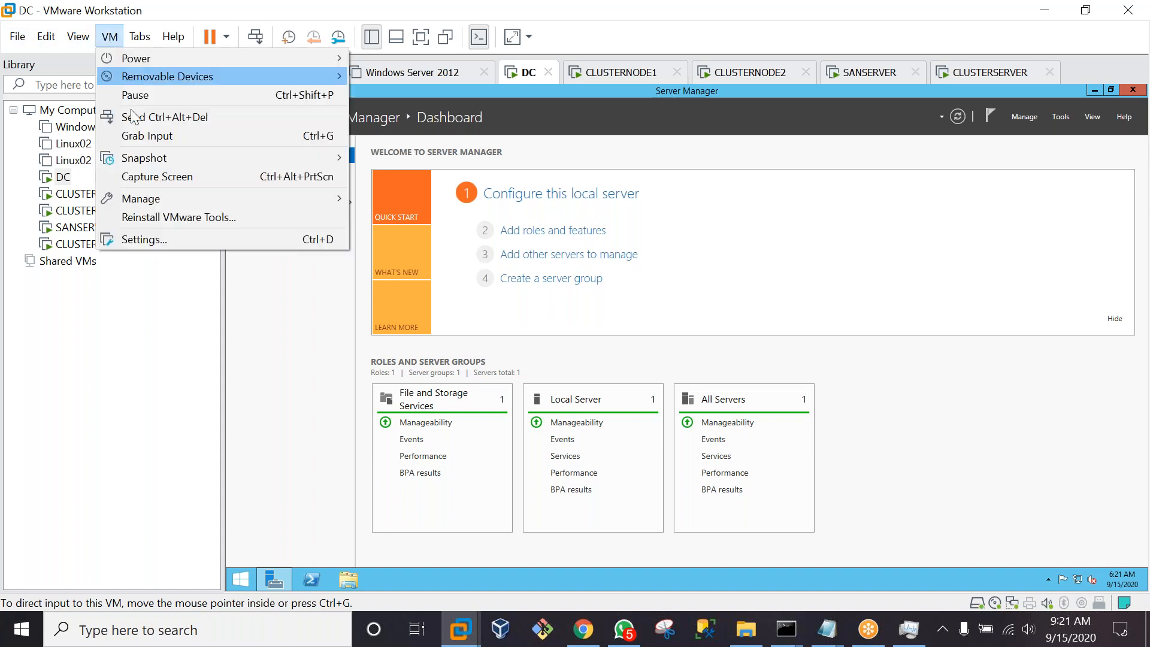
left_click(140, 321)
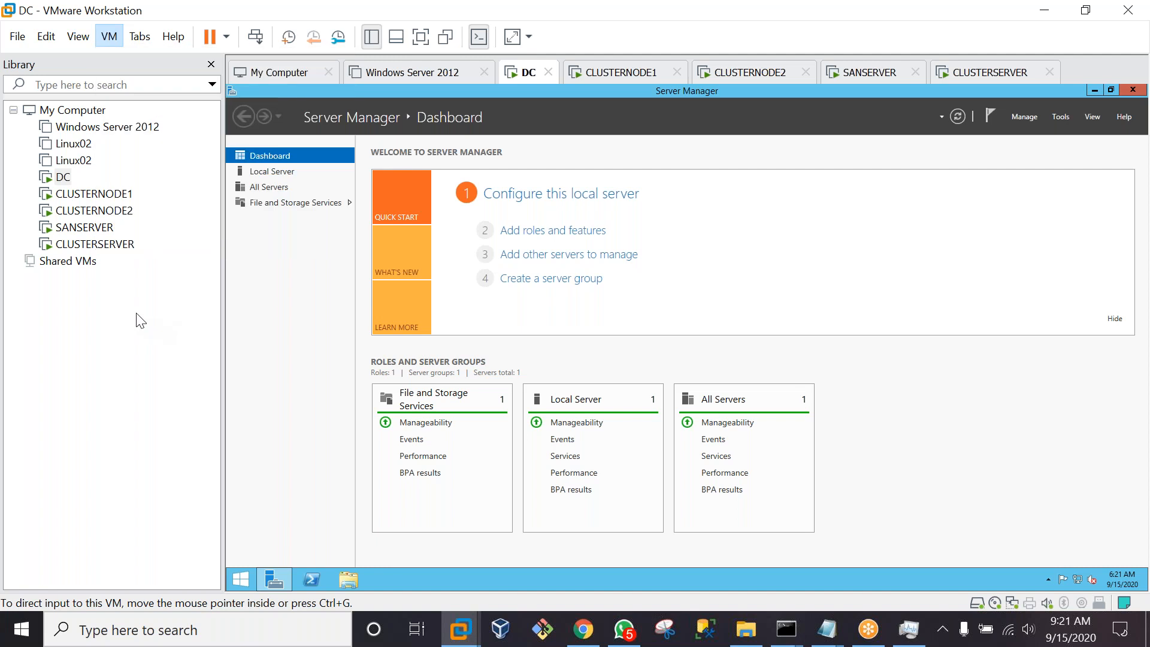
right_click(140, 321)
double_click(81, 227)
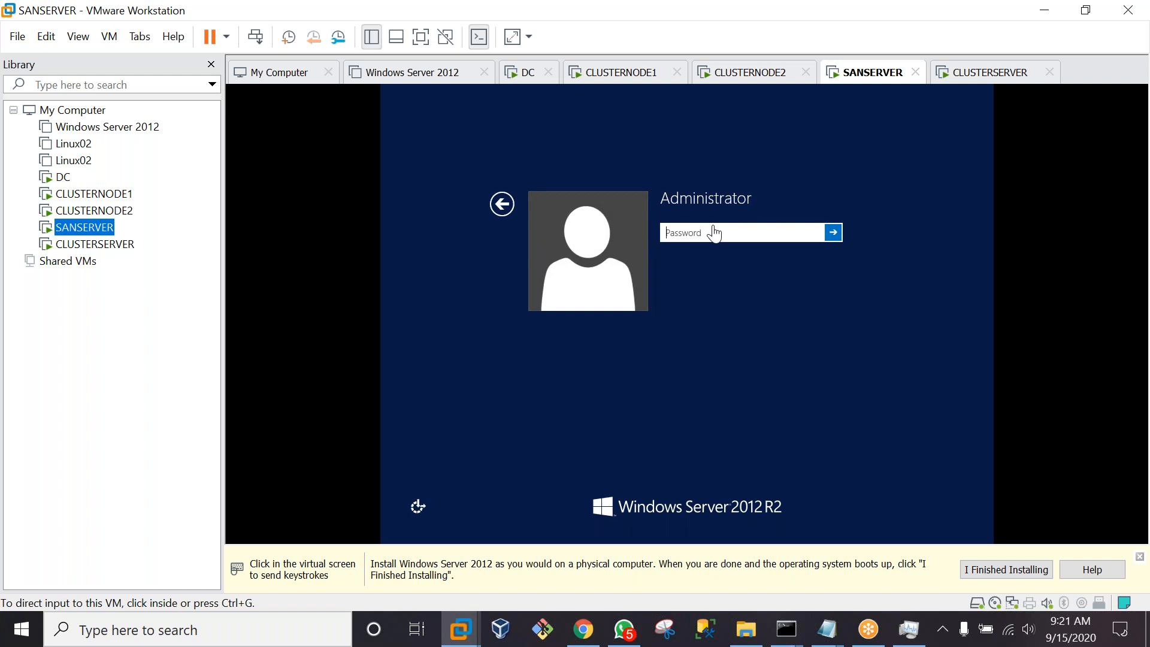
Sign in to SANSERVER as Administrator with the account password
left_click(714, 226)
key("Caps_Lock")
type("•")
key("Caps_Lock")
type("••••••••")
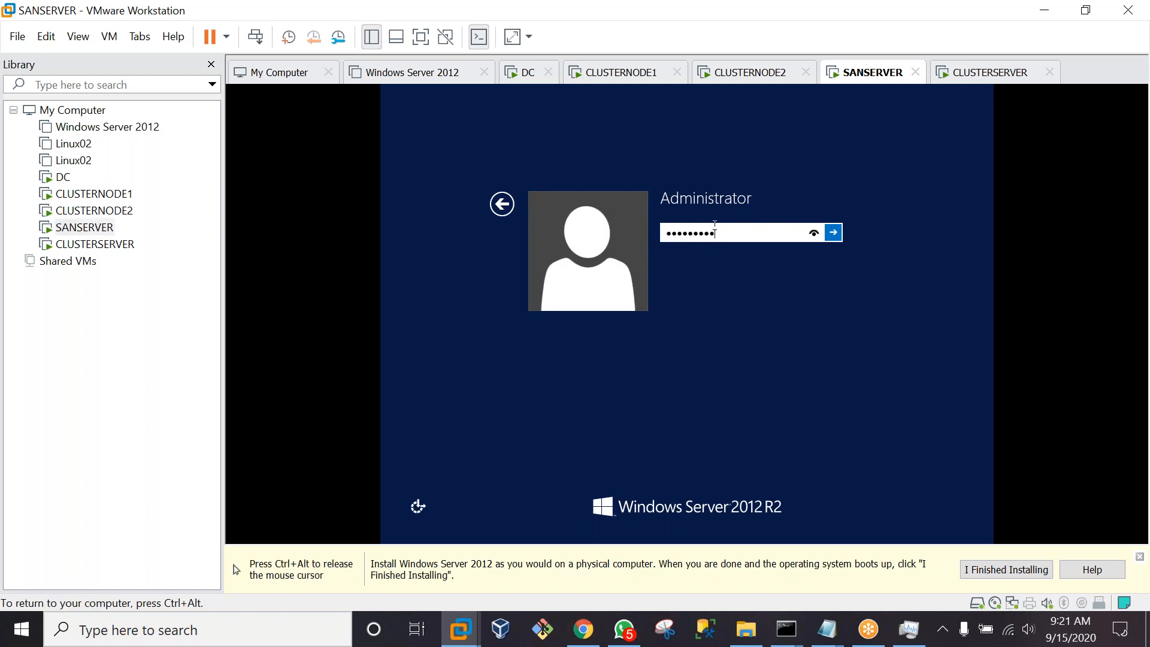
key("Return")
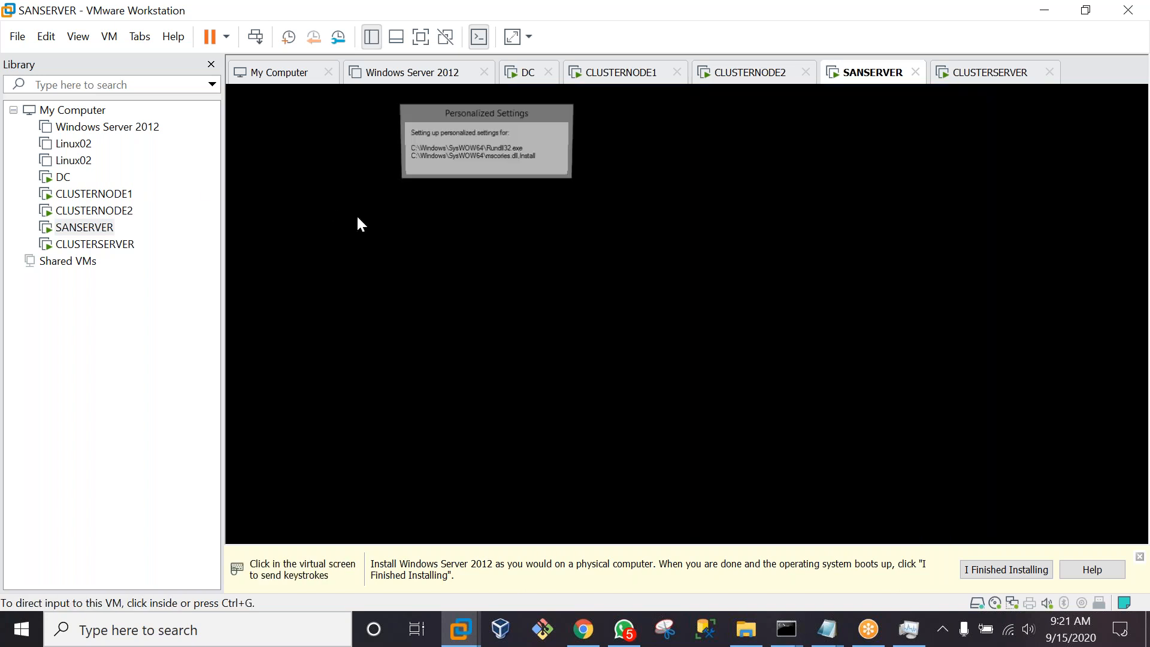
Allow network discovery on SANSERVER once its desktop finishes loading
left_click(358, 218)
key("ctrl+alt")
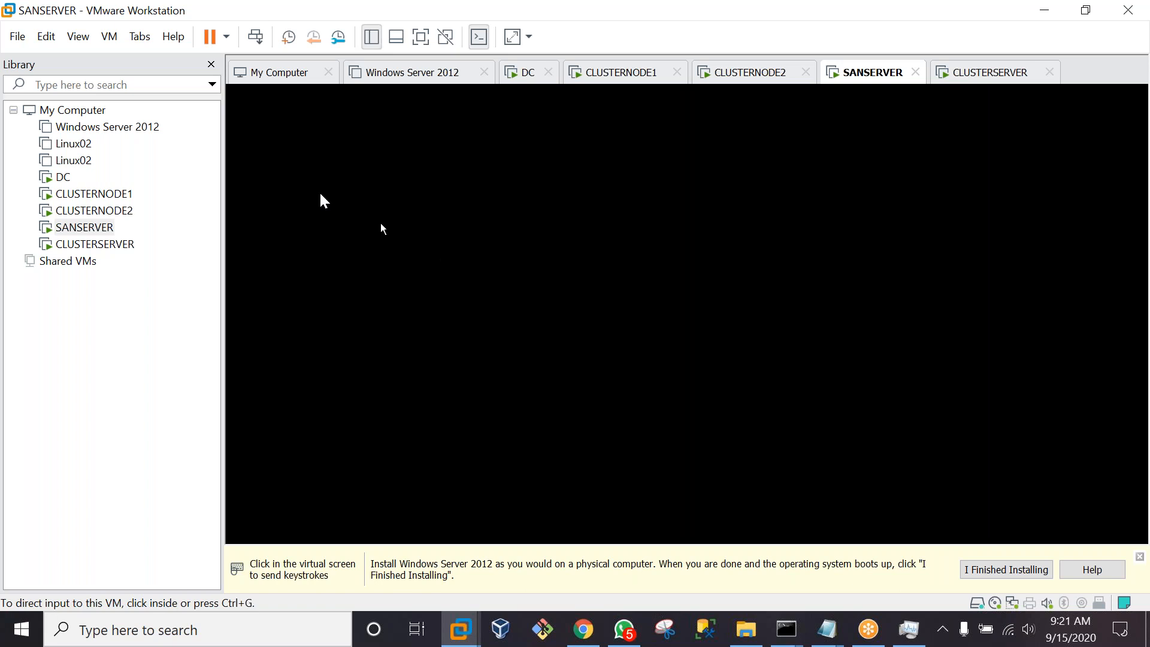
left_click(337, 186)
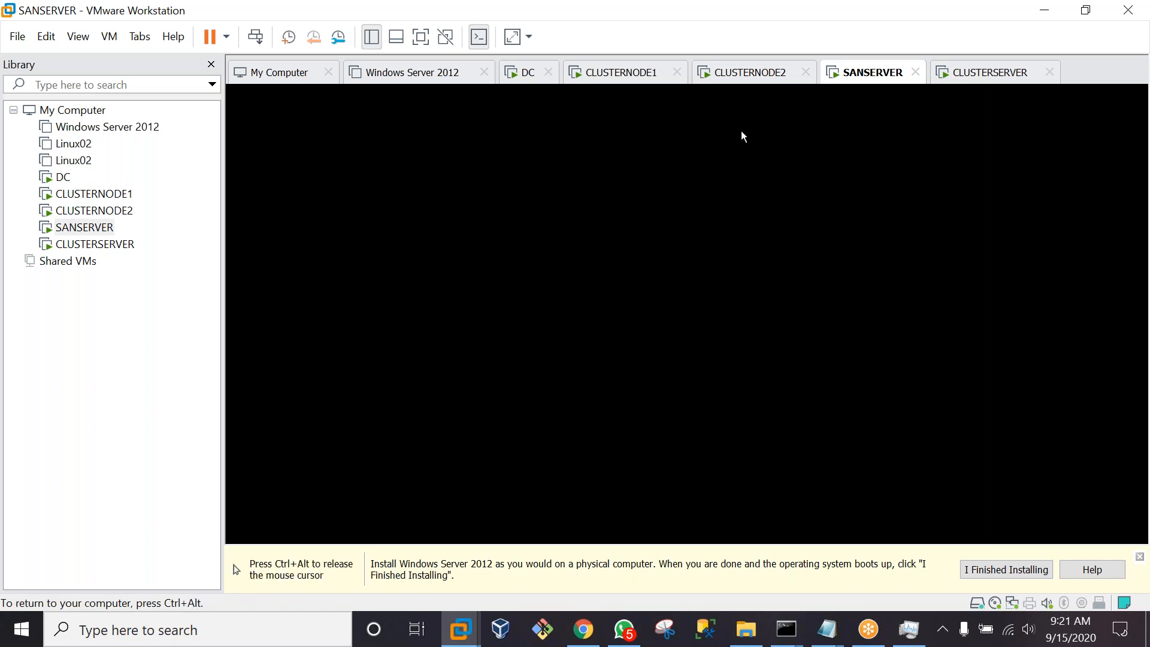
key("ctrl+alt")
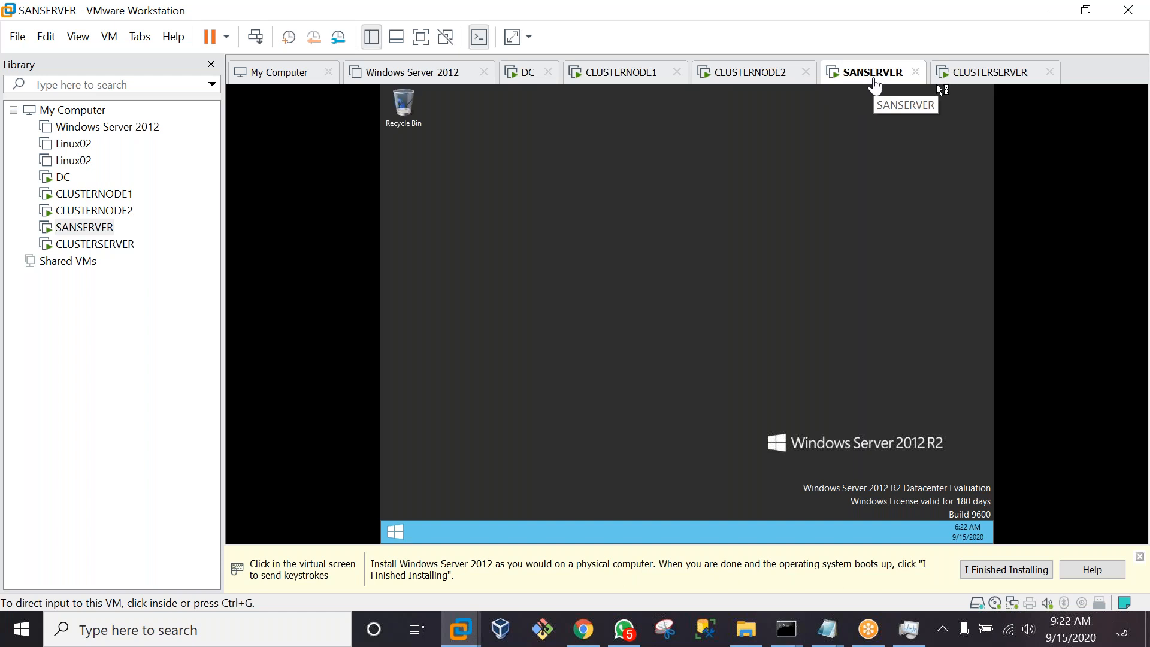
left_click(472, 119)
key("ctrl+alt")
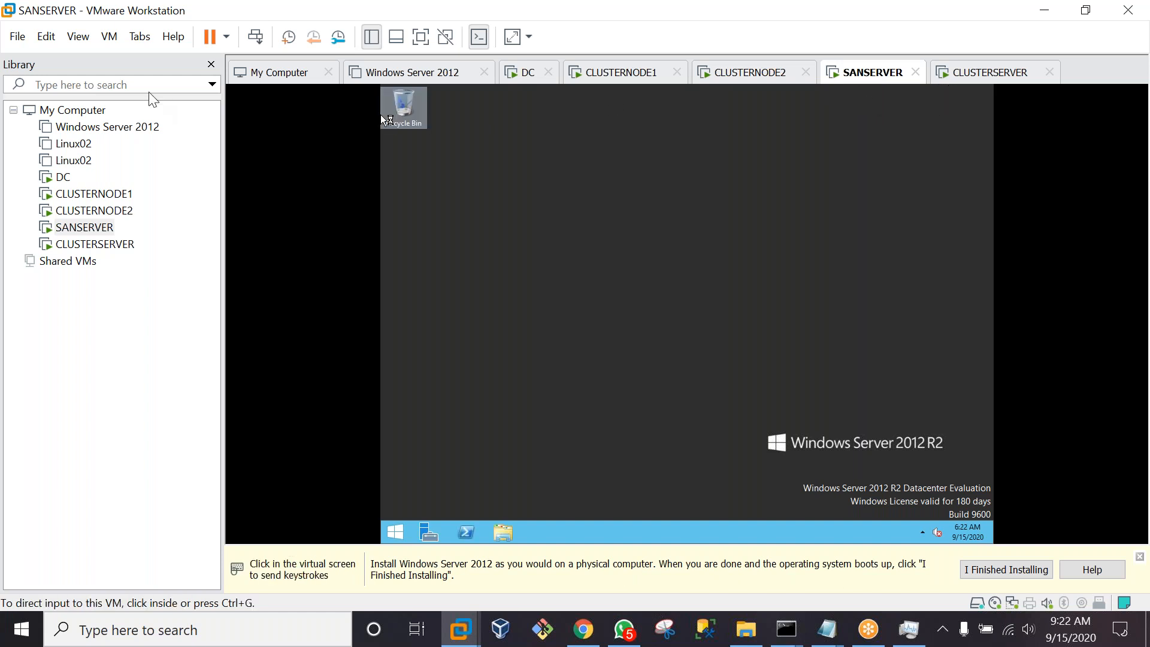
left_click(108, 38)
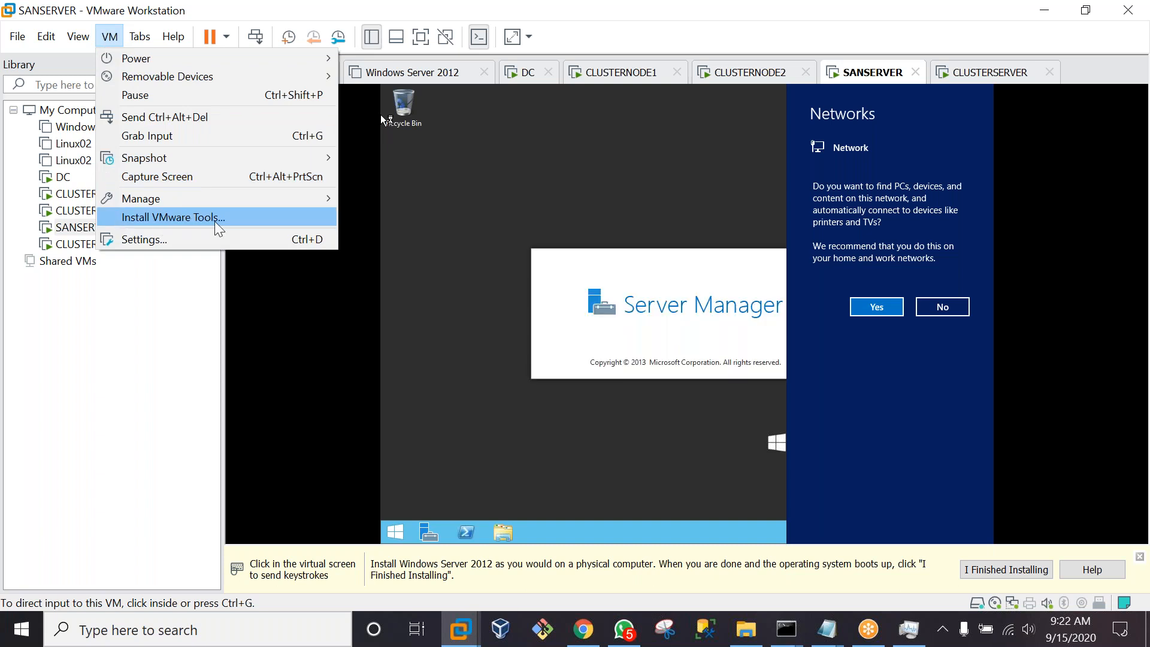
left_click(865, 307)
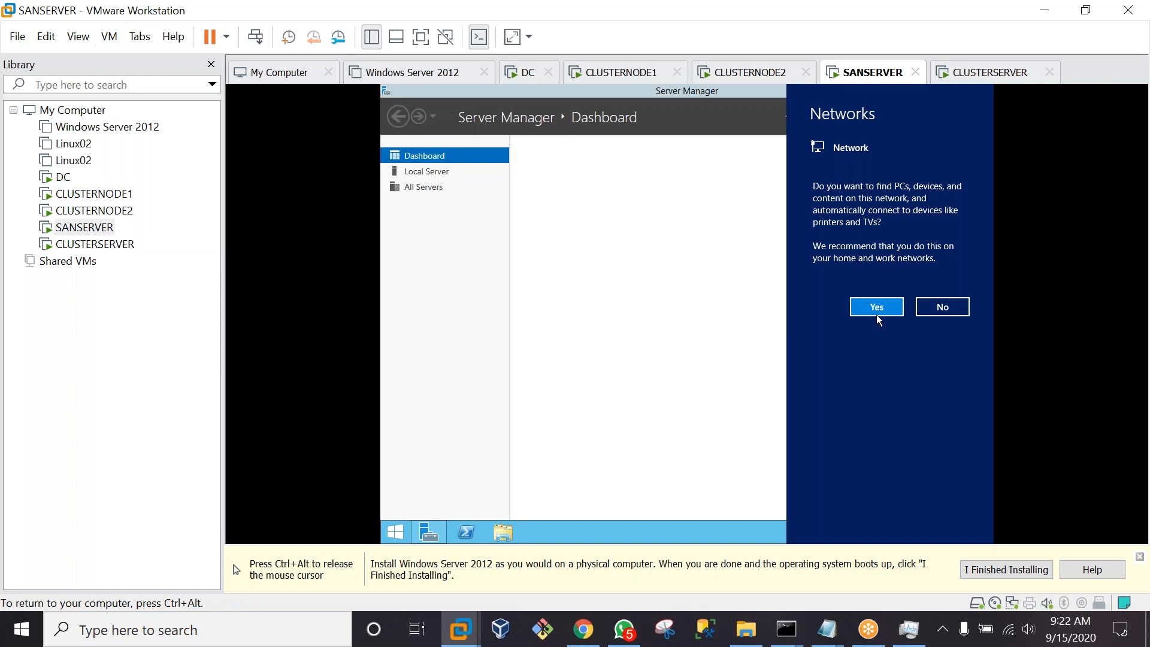
left_click(877, 307)
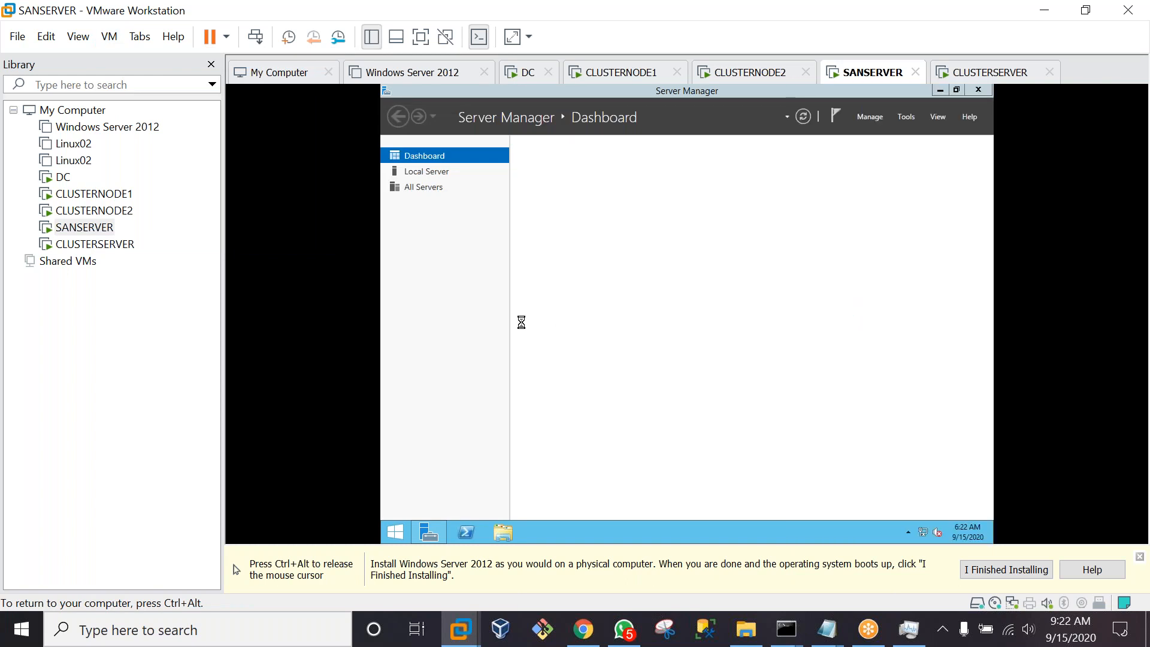
key("ctrl+alt")
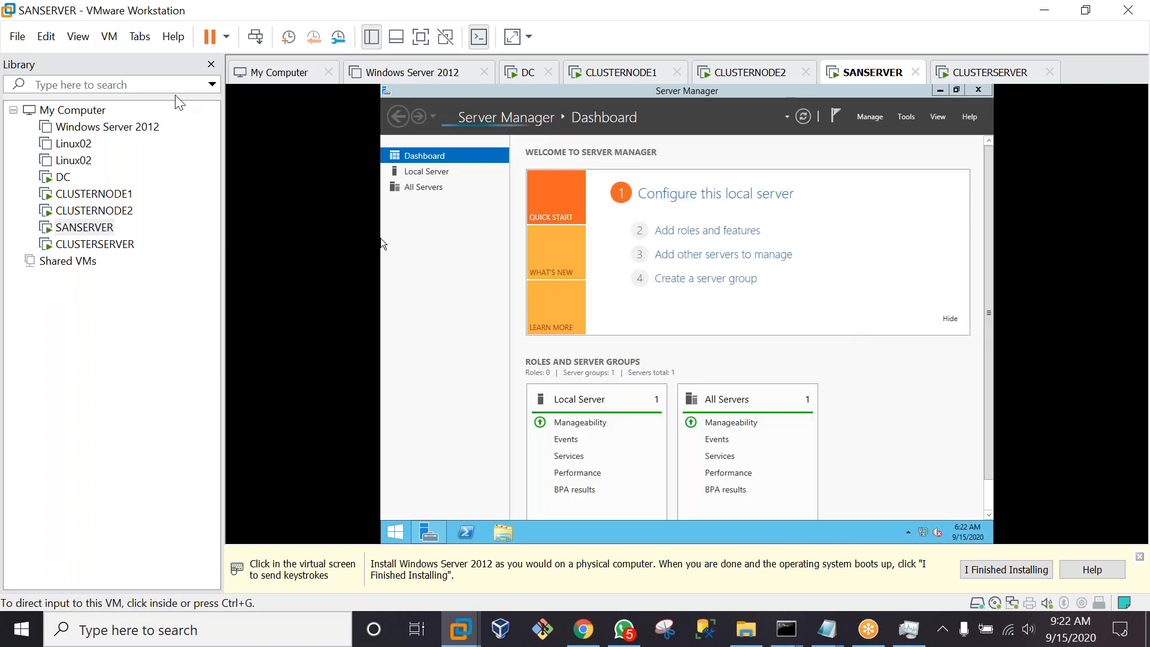
left_click(109, 36)
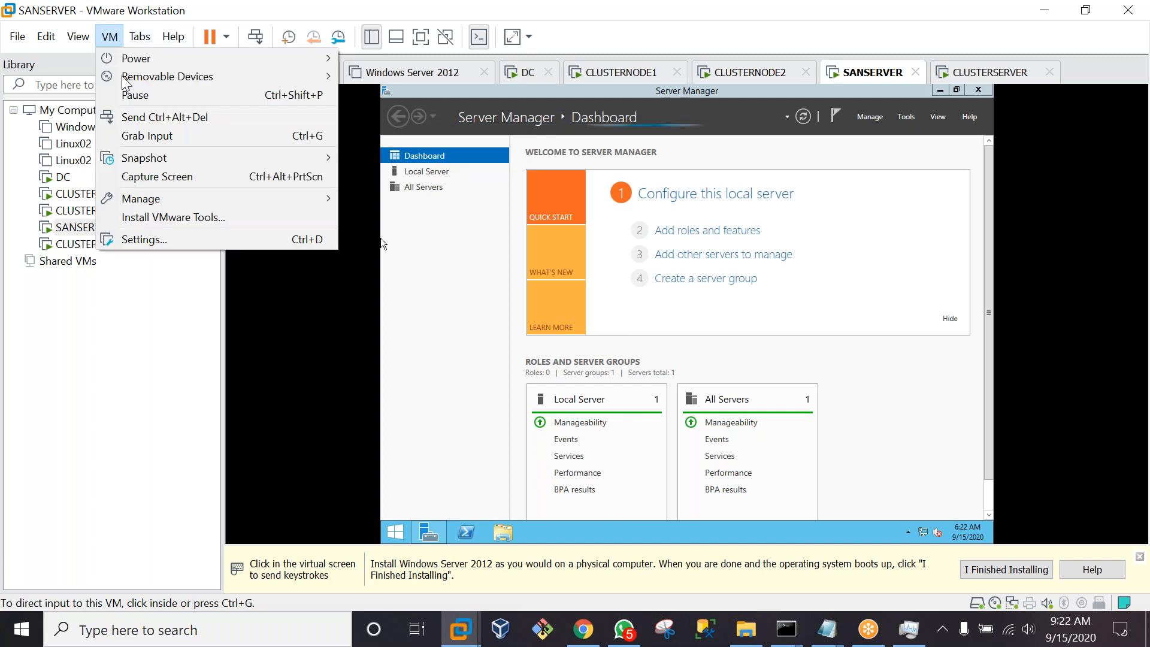
Install VMware Tools on SANSERVER via setup64.exe with Typical setup, then switch to CLUSTERSERVER
left_click(191, 218)
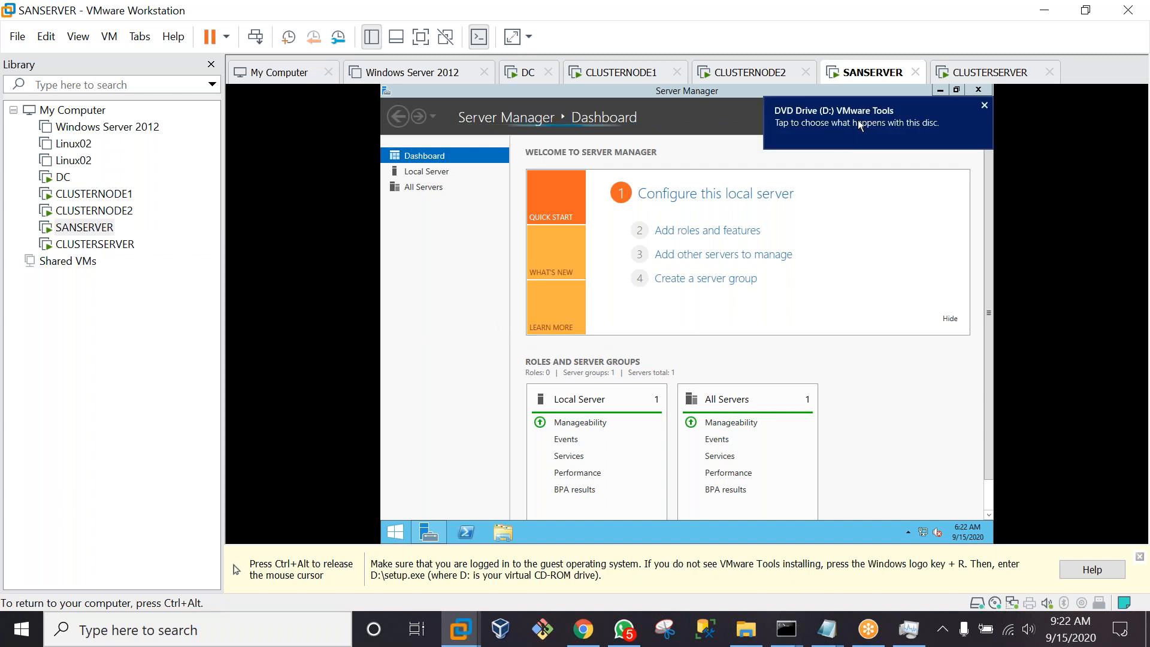
left_click(822, 121)
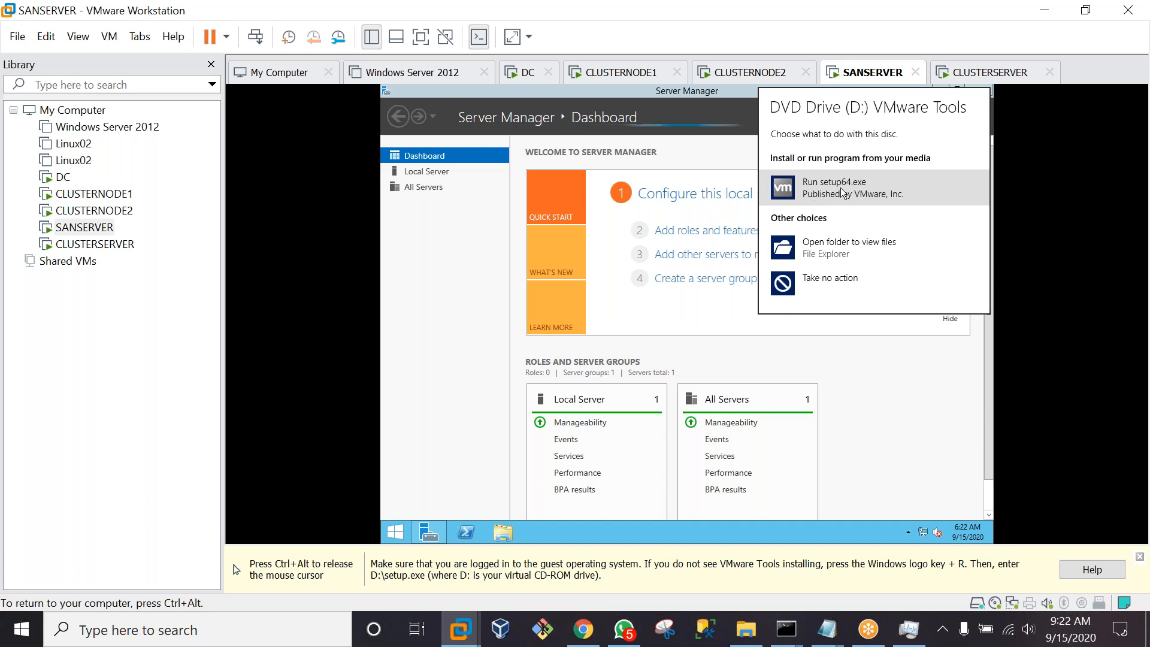
left_click(840, 197)
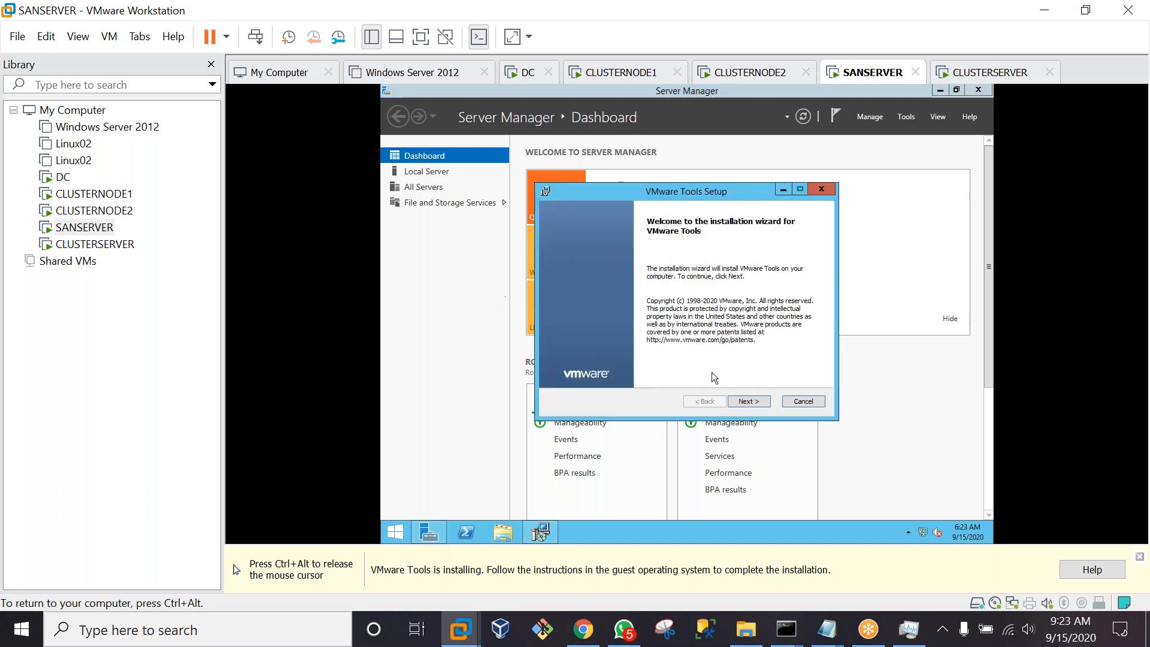
left_click(757, 405)
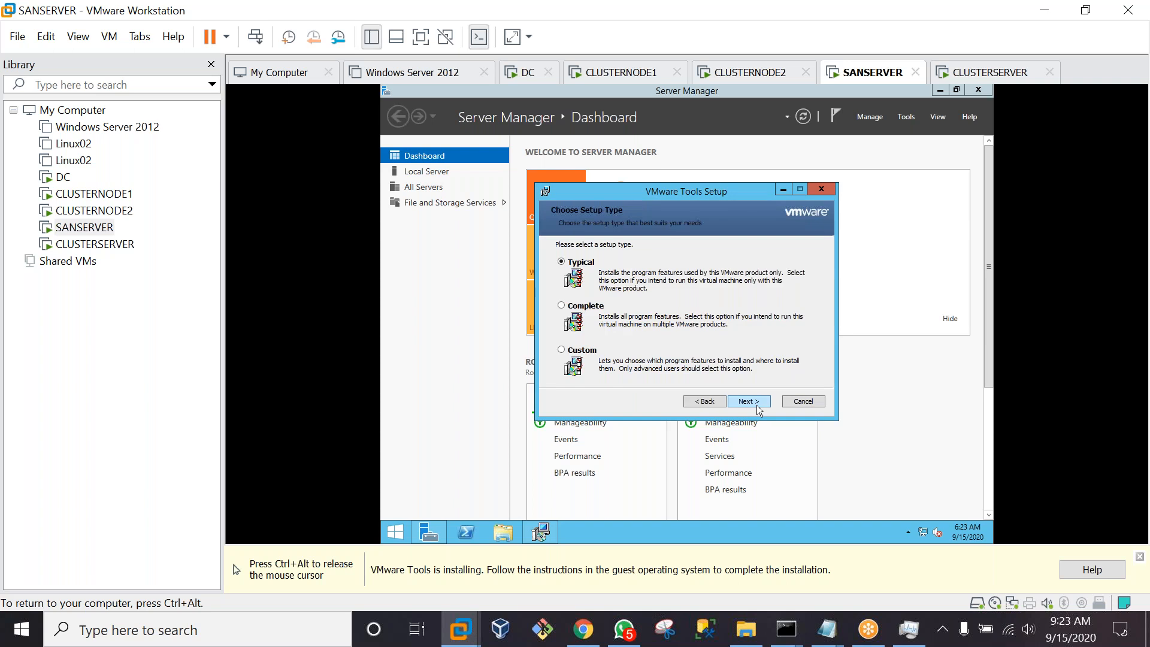
left_click(756, 405)
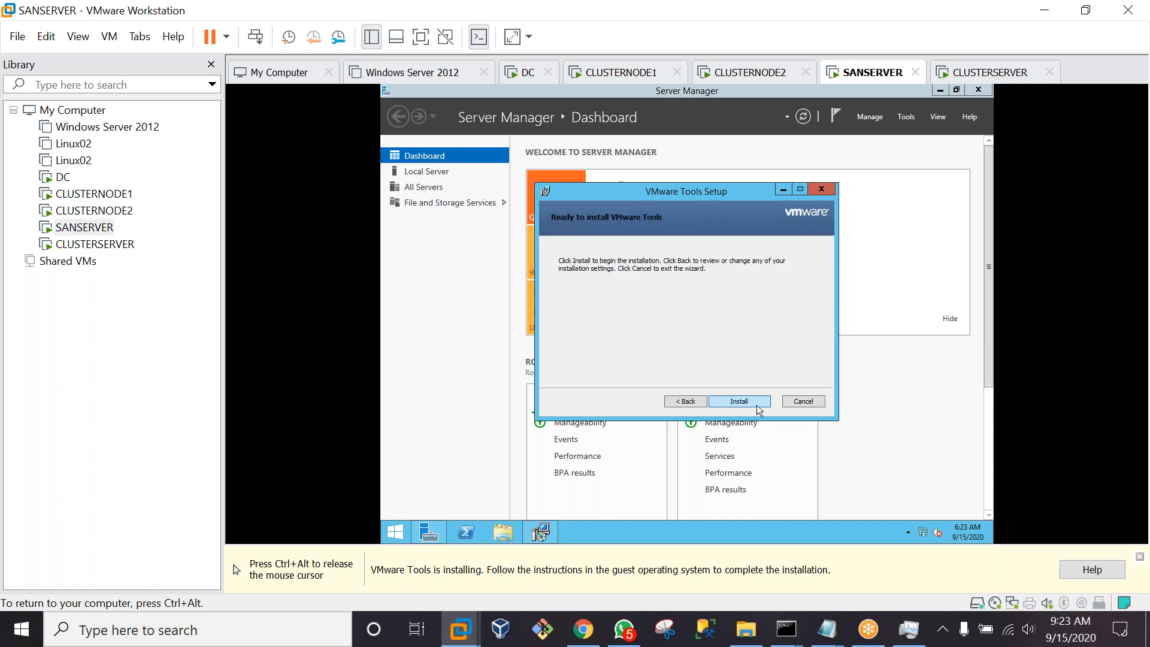
left_click(756, 405)
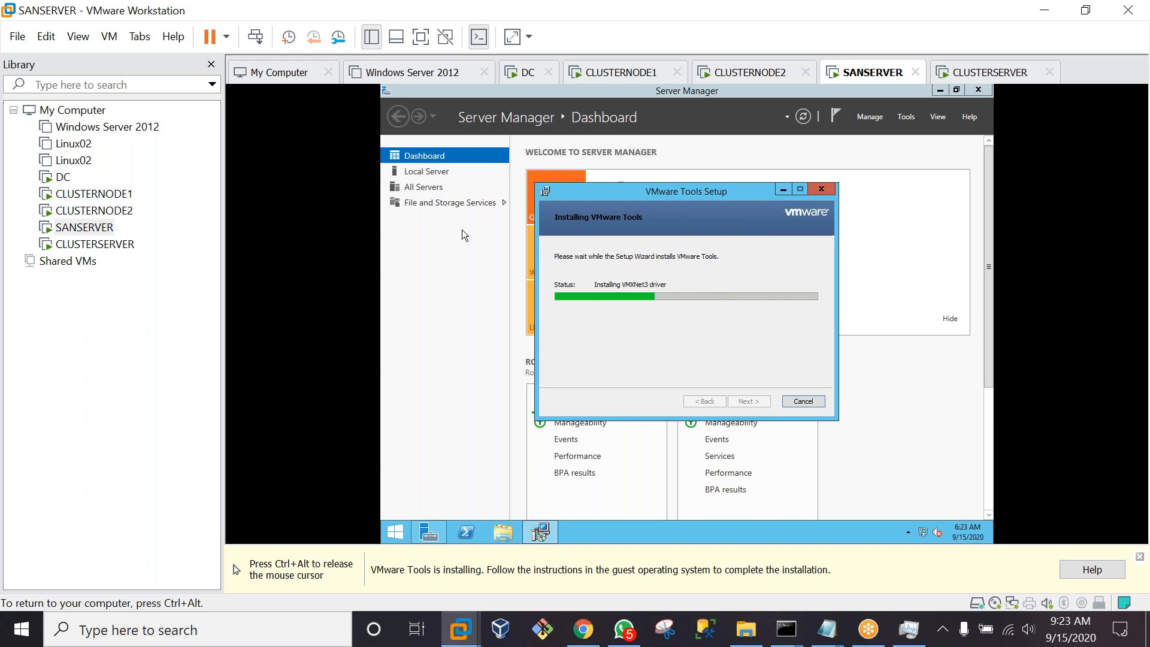
key("ctrl+alt")
left_click(106, 246)
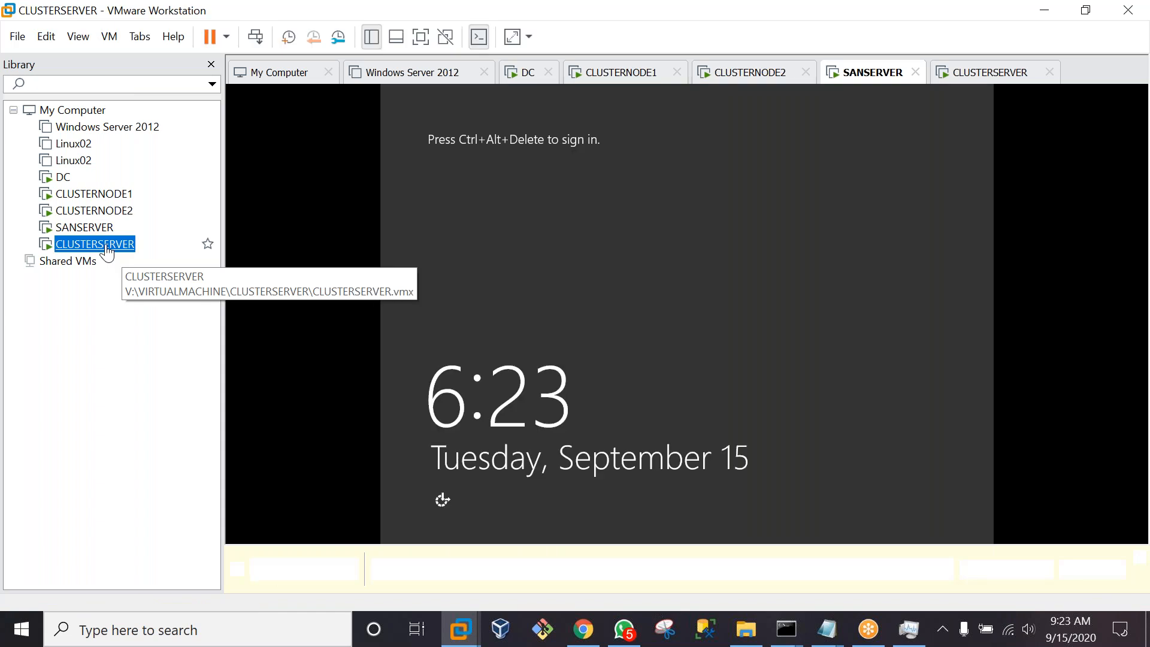
Send Ctrl+Alt+Del to CLUSTERSERVER and sign in as Administrator with the password
left_click(255, 38)
left_click(703, 232)
key("Caps_Lock")
type("•")
key("Caps_Lock")
type("•••••••")
key("Return")
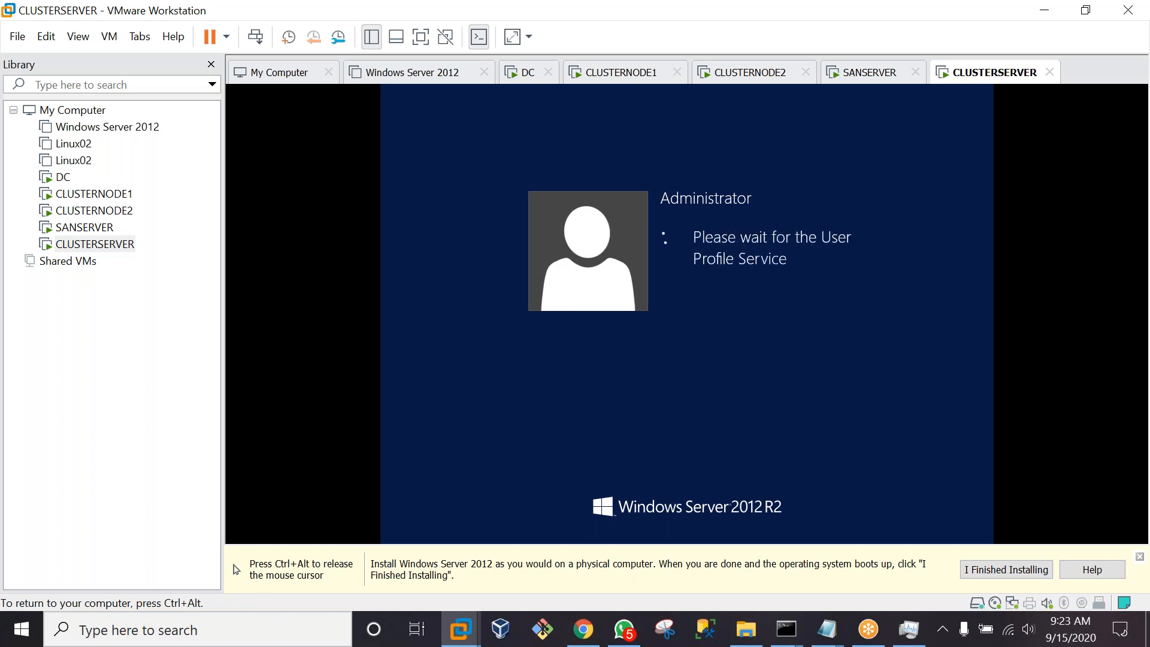
Start the VMware Tools installation on CLUSTERSERVER from the VM menu
key("ctrl+alt")
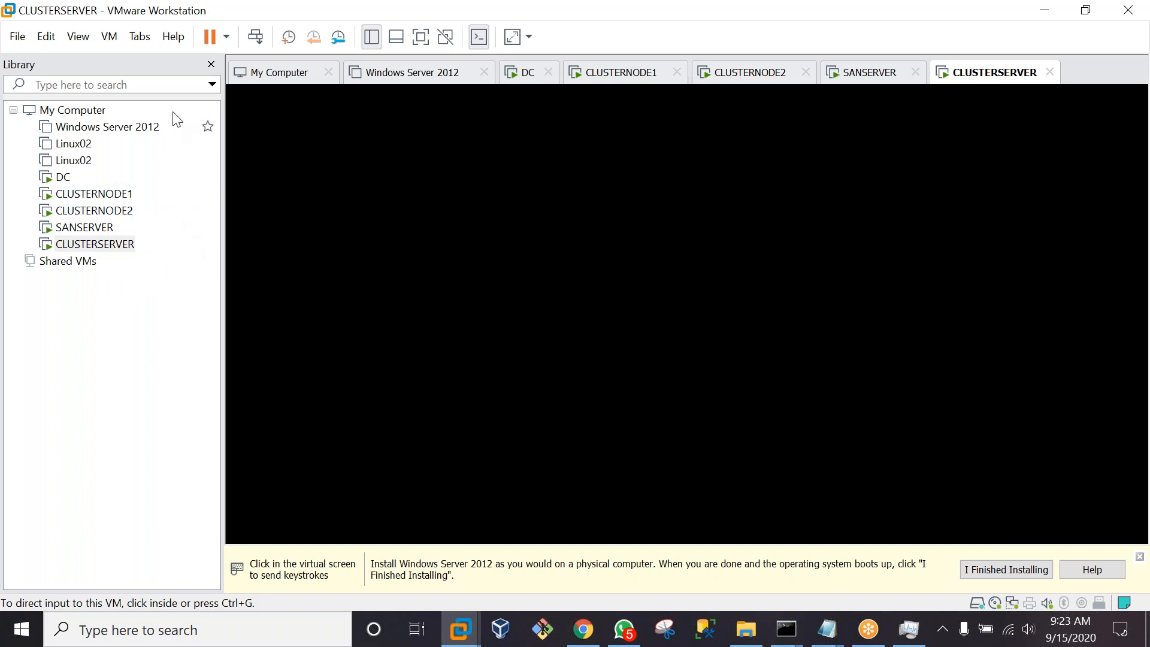
left_click(110, 37)
mouse_move(140, 37)
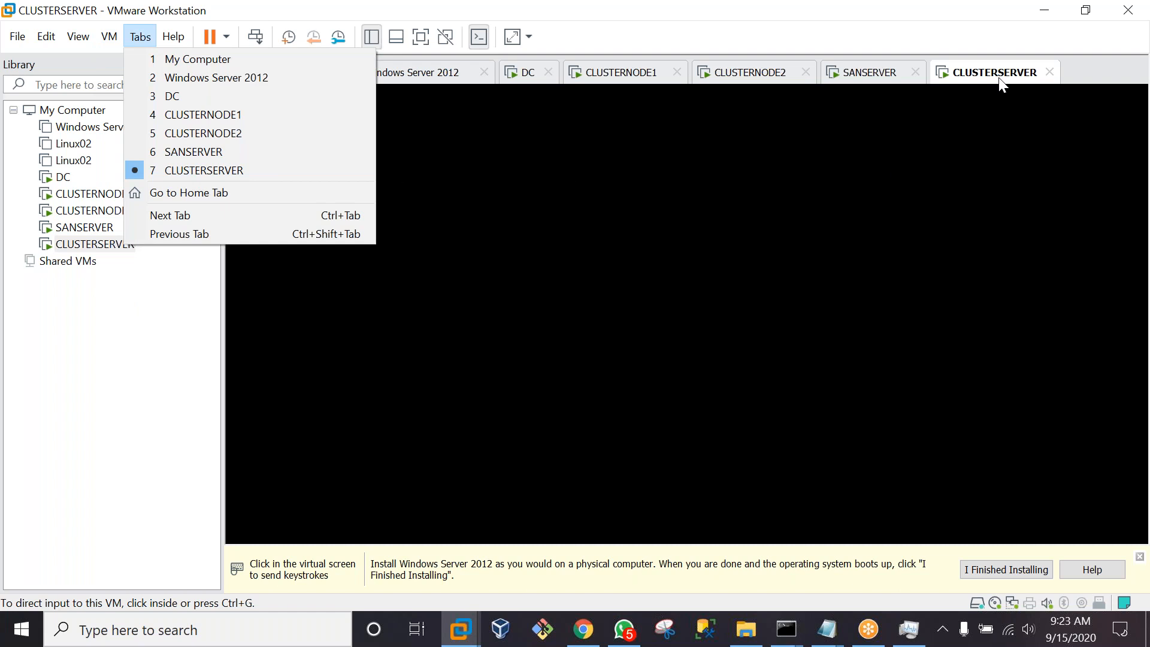
left_click(533, 300)
left_click(109, 38)
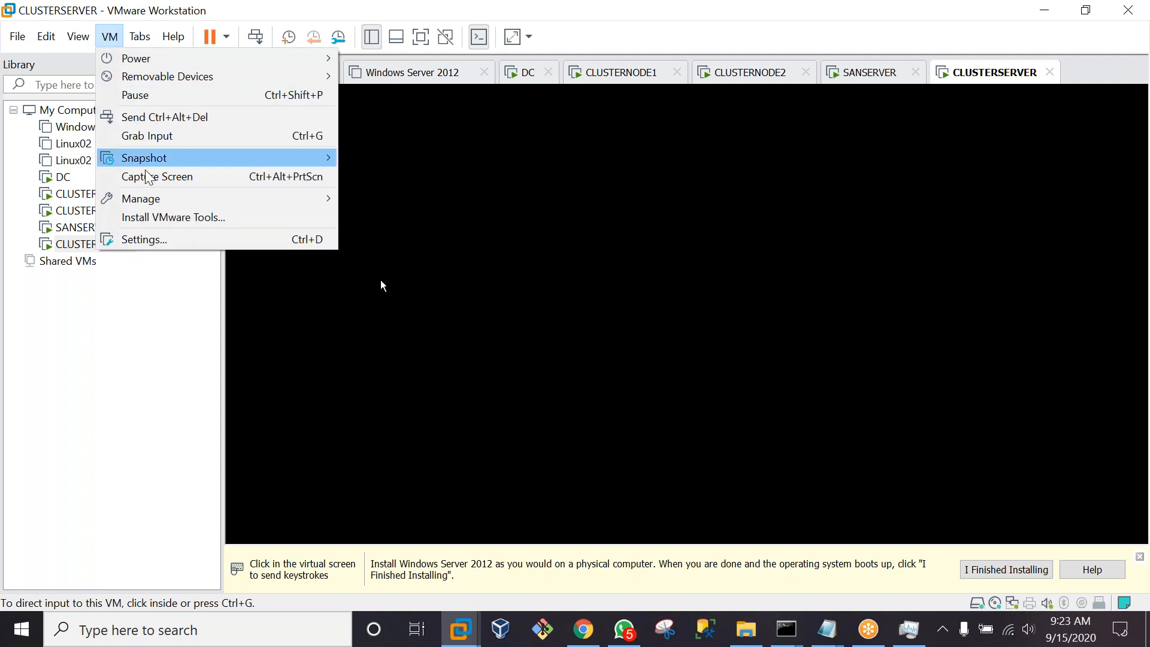
left_click(166, 218)
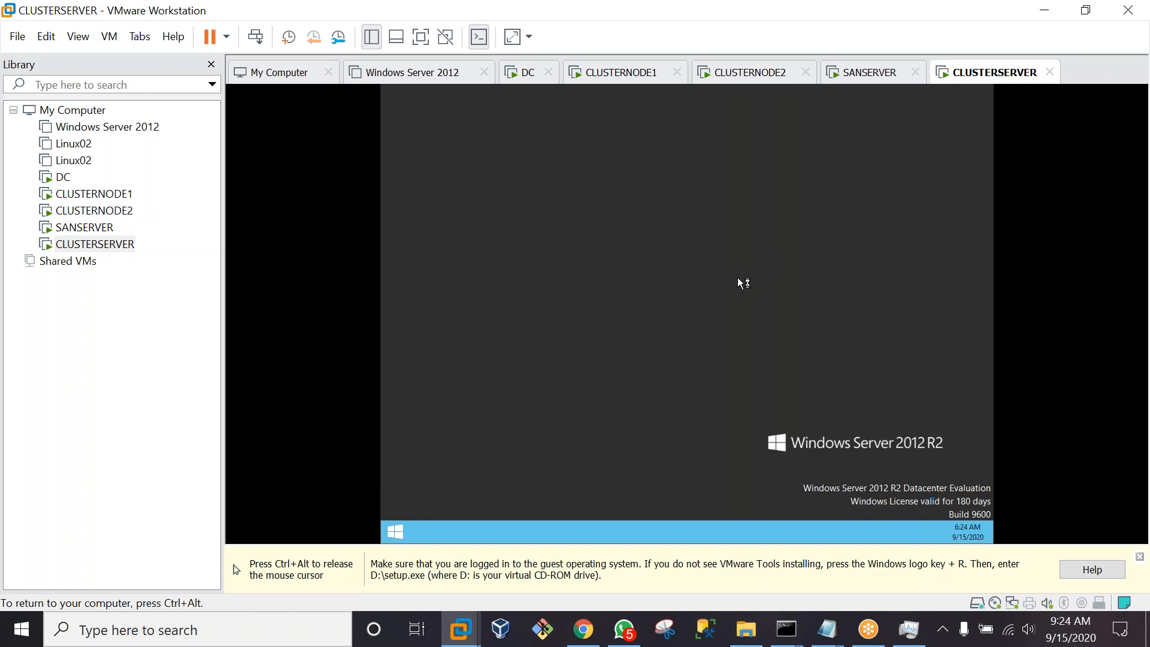
key("ctrl+alt")
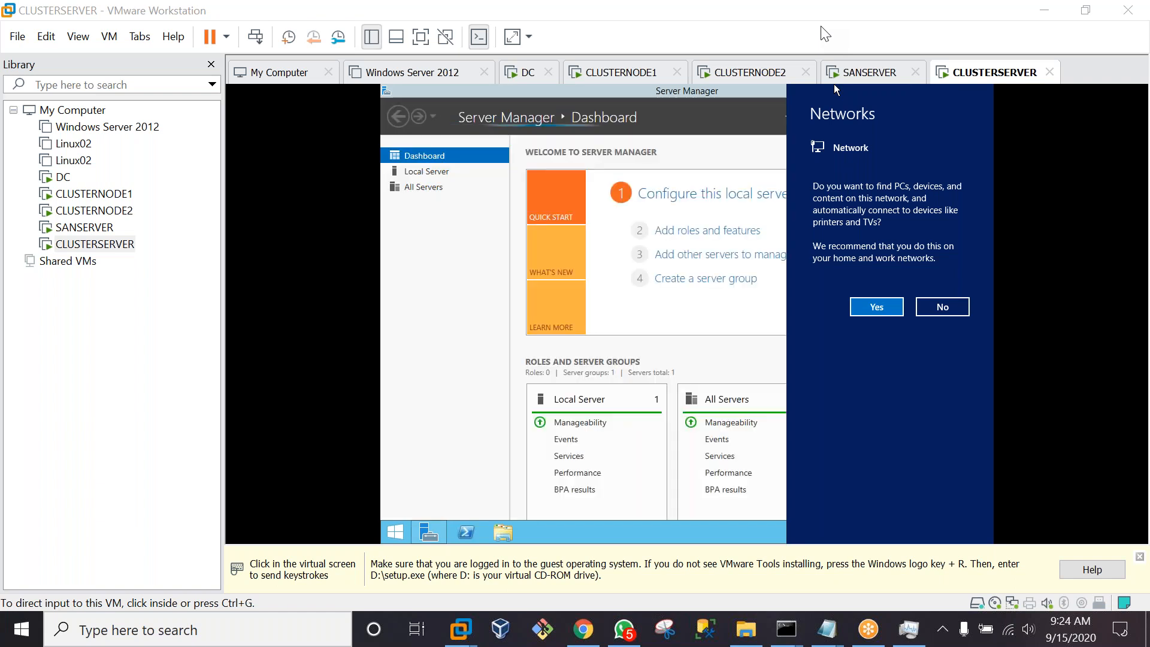
Allow network discovery on CLUSTERSERVER's network
left_click(876, 308)
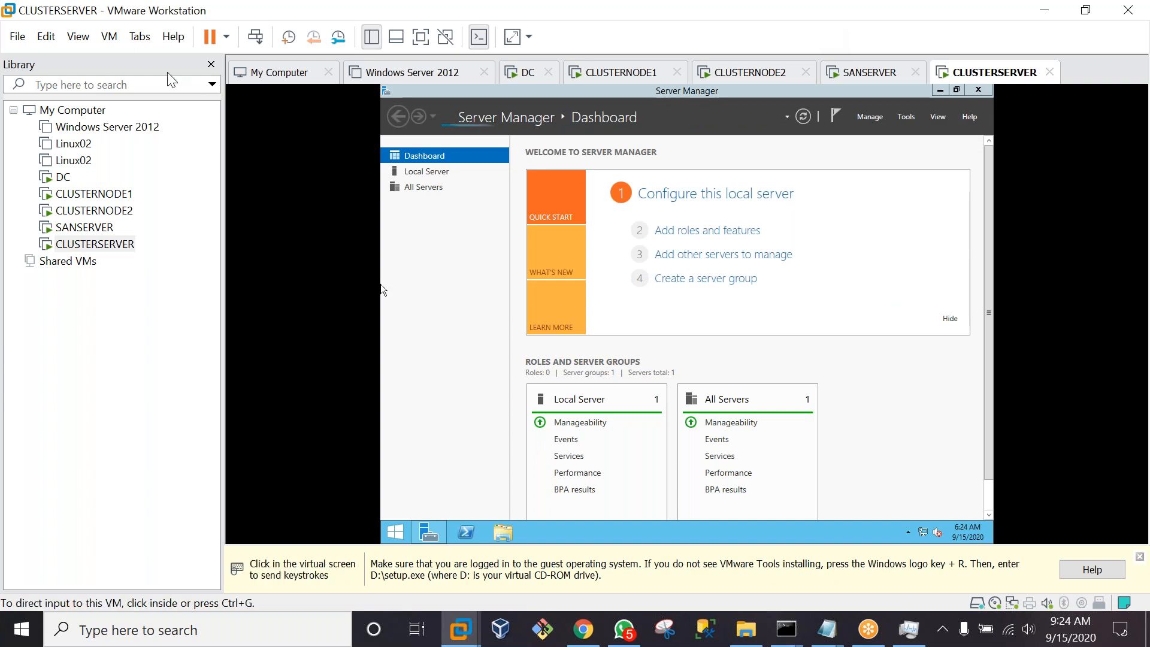
left_click(110, 38)
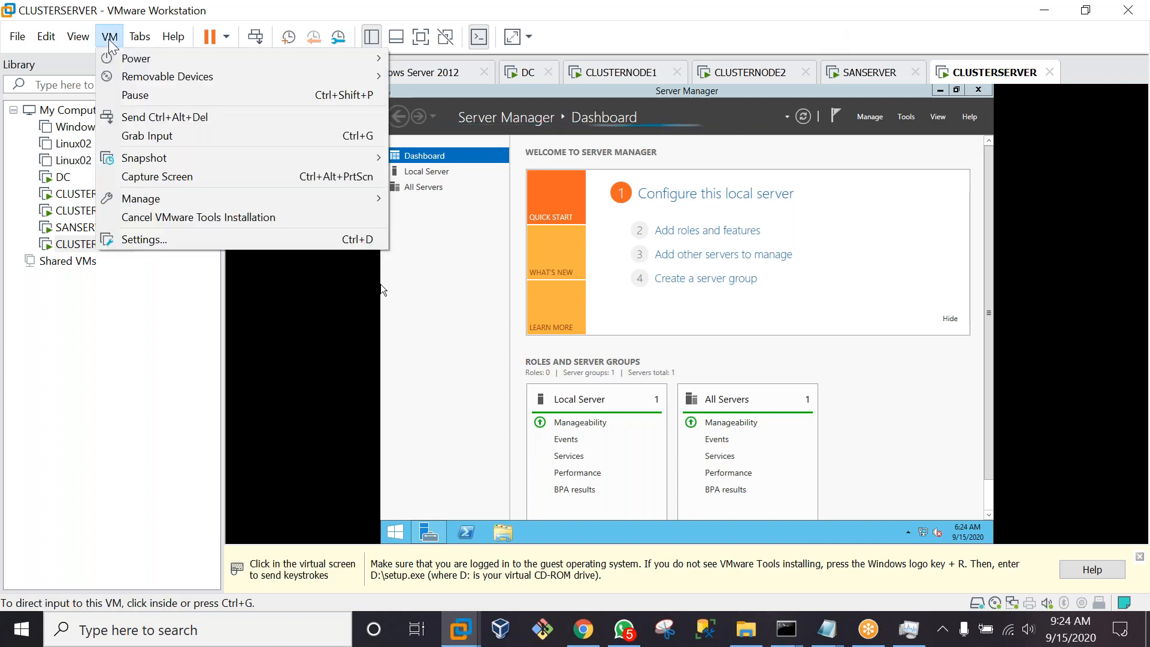
left_click(404, 386)
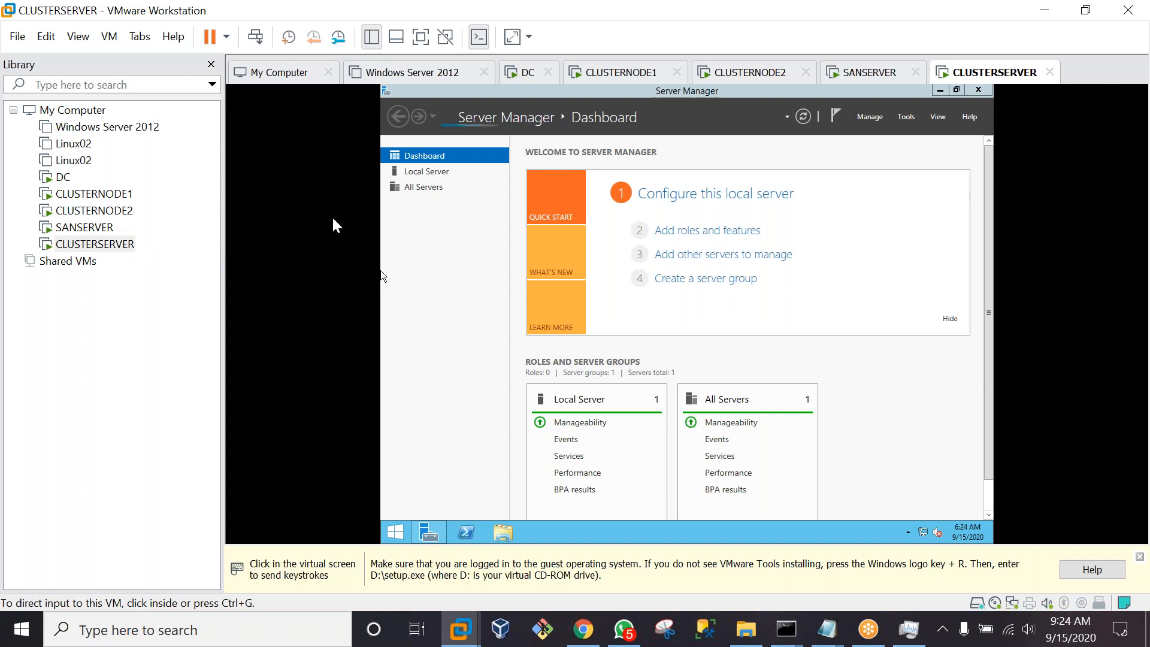
left_click(518, 277)
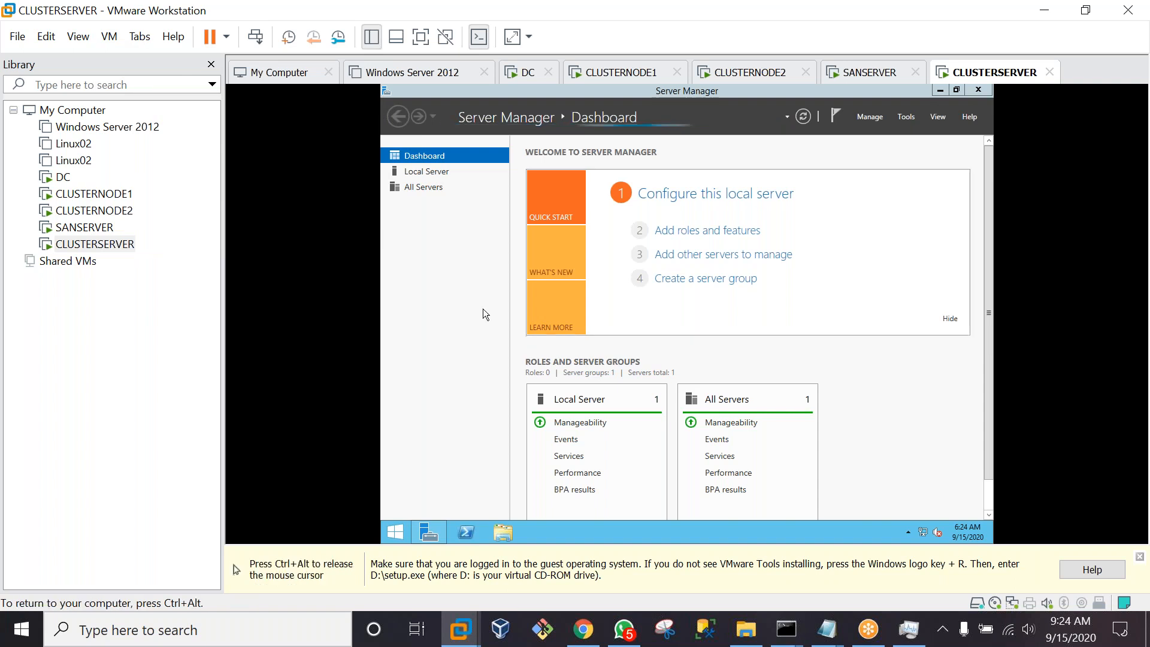
key("ctrl+alt")
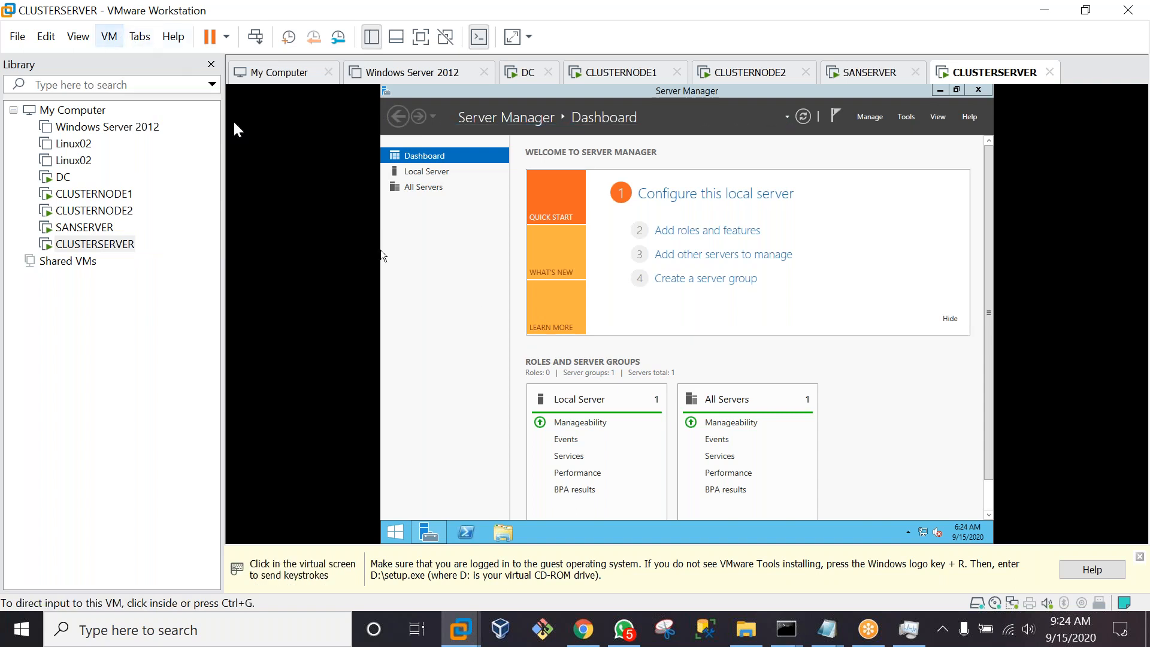
left_click(500, 343)
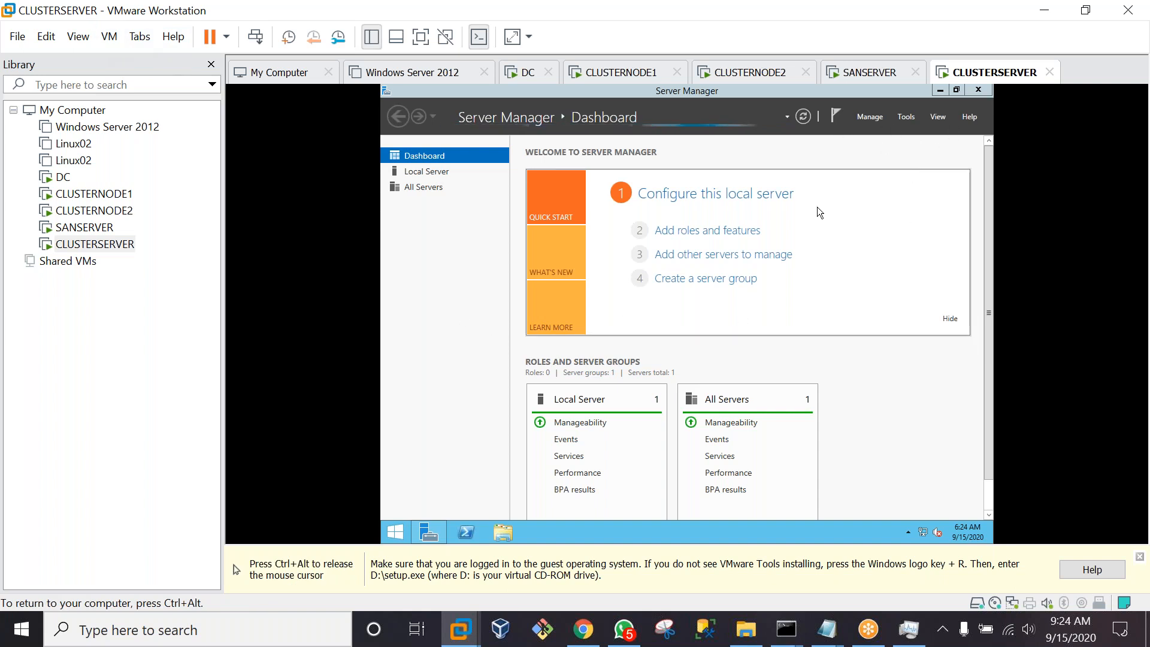
key("ctrl+alt")
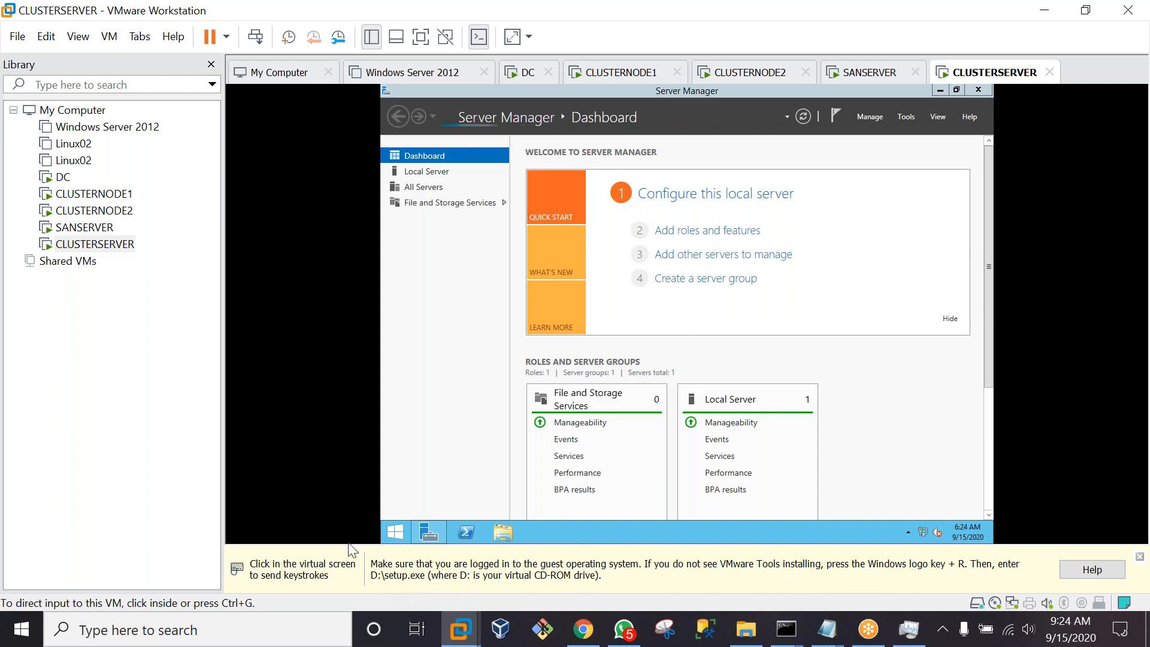
Run d:\setup.exe on CLUSTERSERVER and install VMware Tools with the Typical setup
key("super+r")
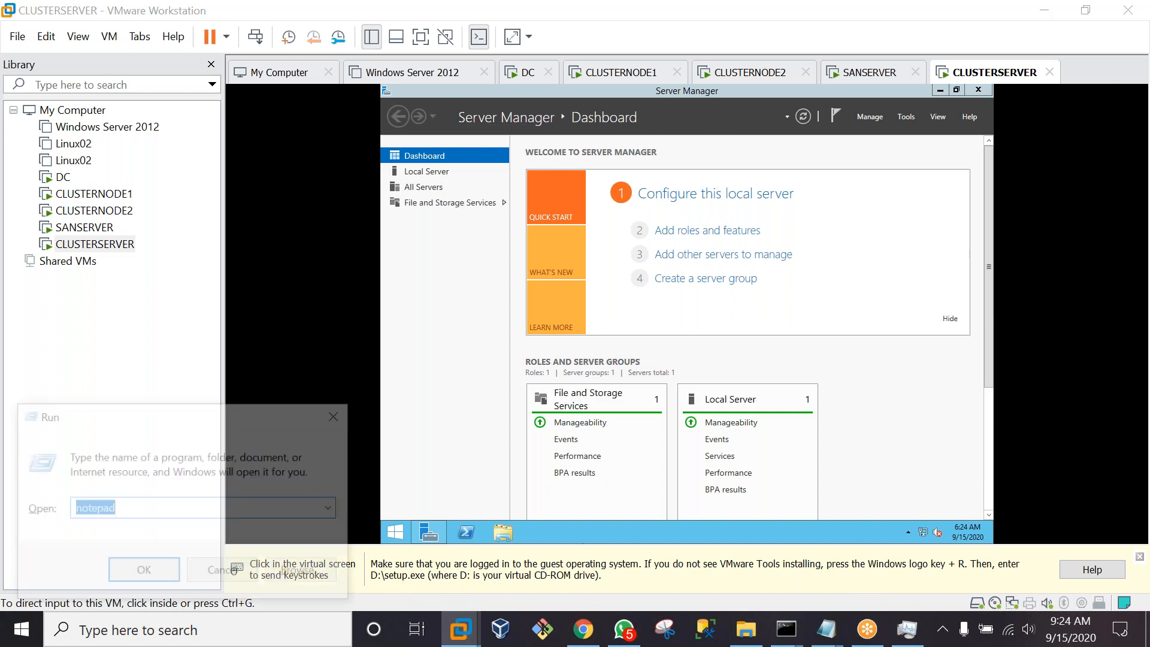
left_click(489, 464)
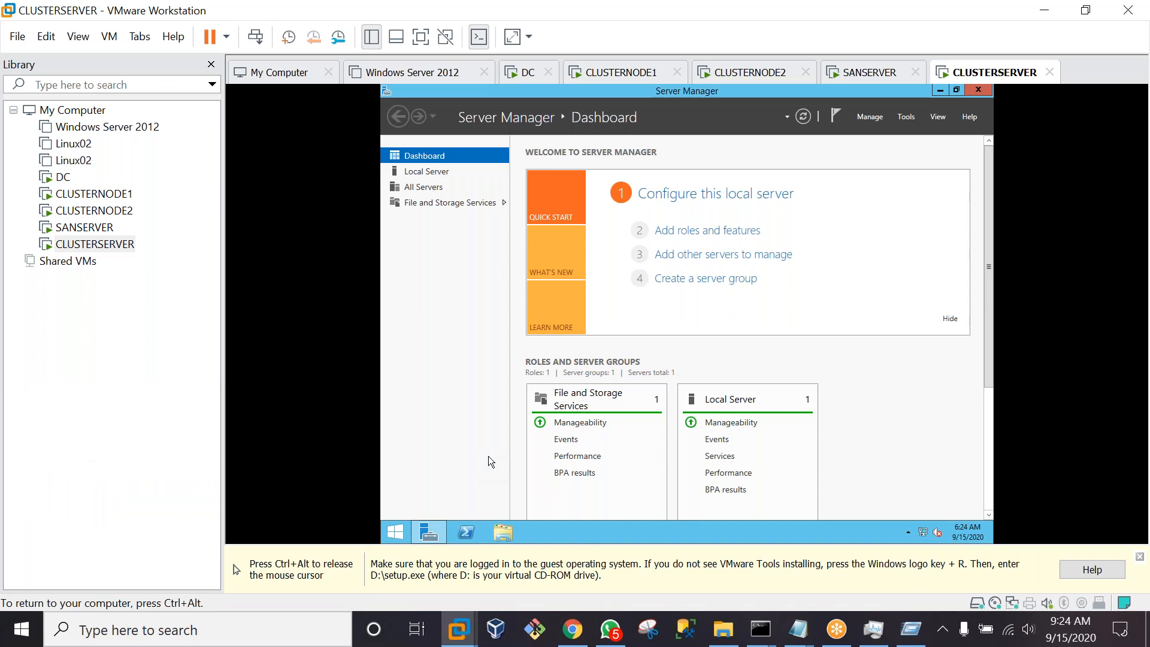
key("super+r")
type("d:\\")
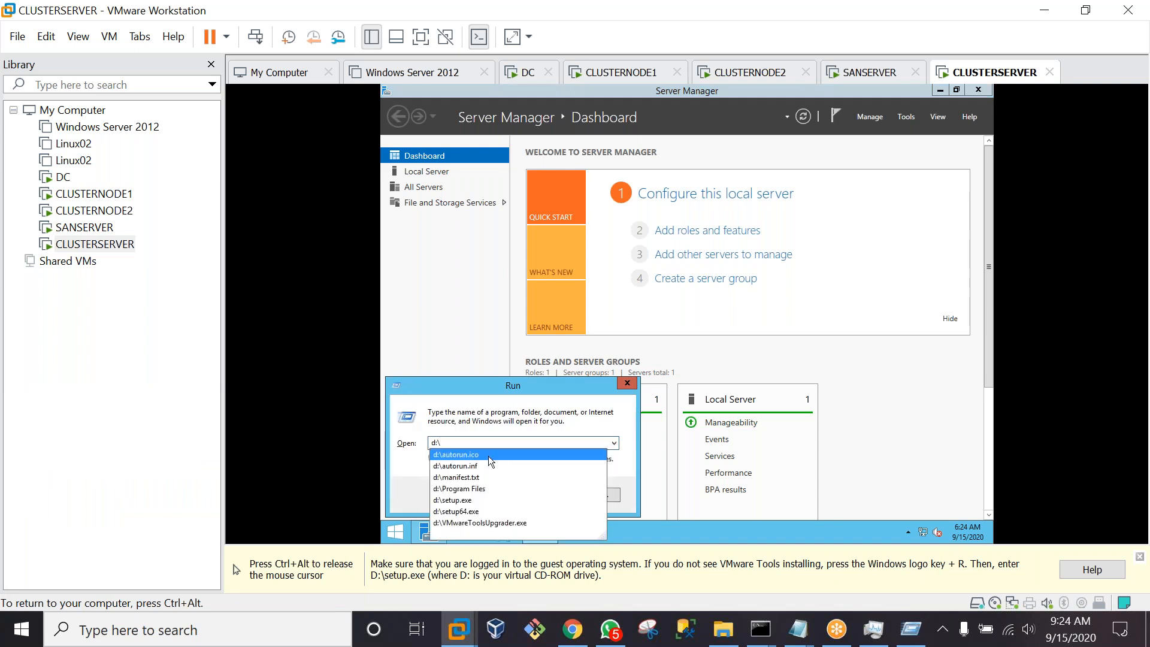
key("Down")
key("Down")
key("Down")
key("Down")
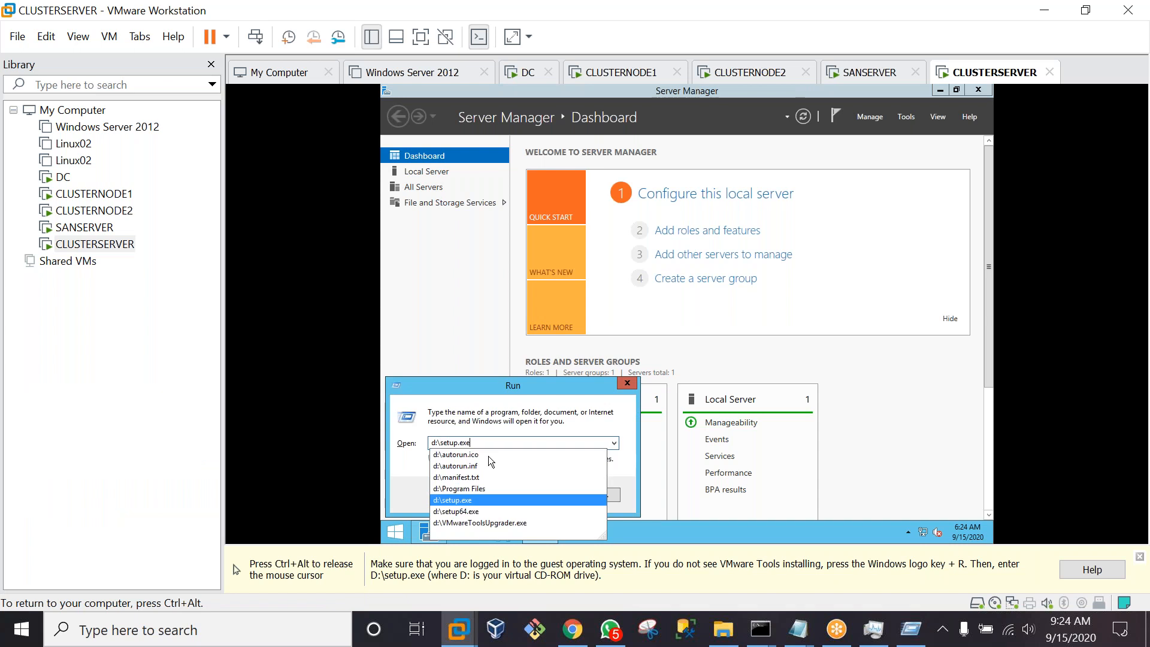
key("Return")
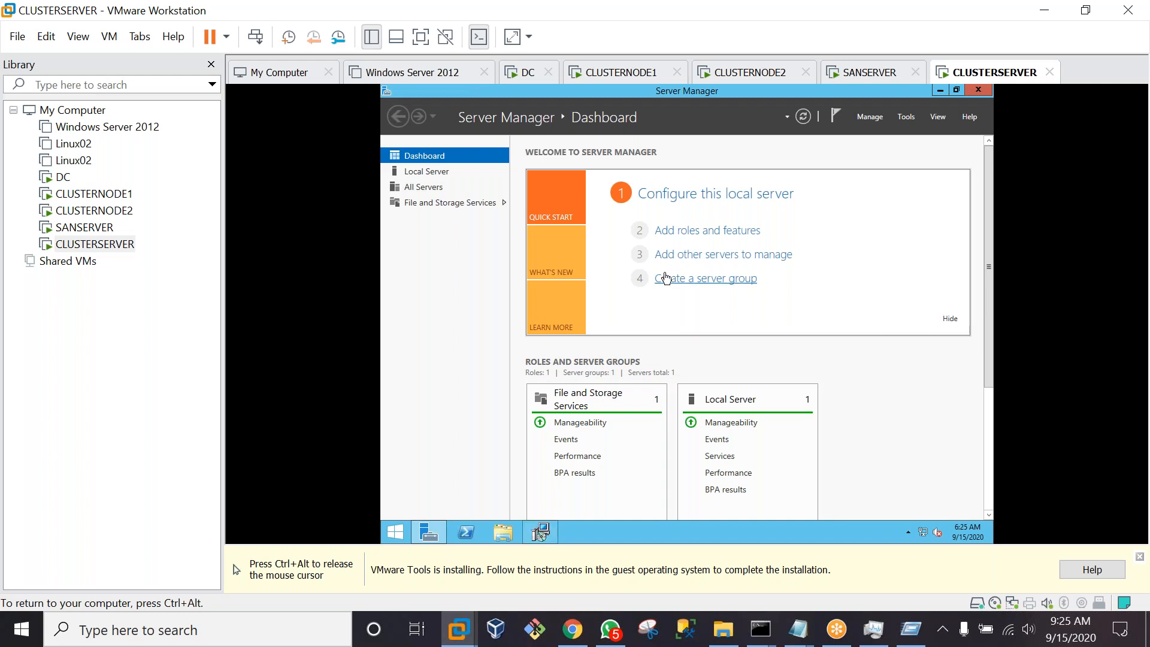
left_click(540, 532)
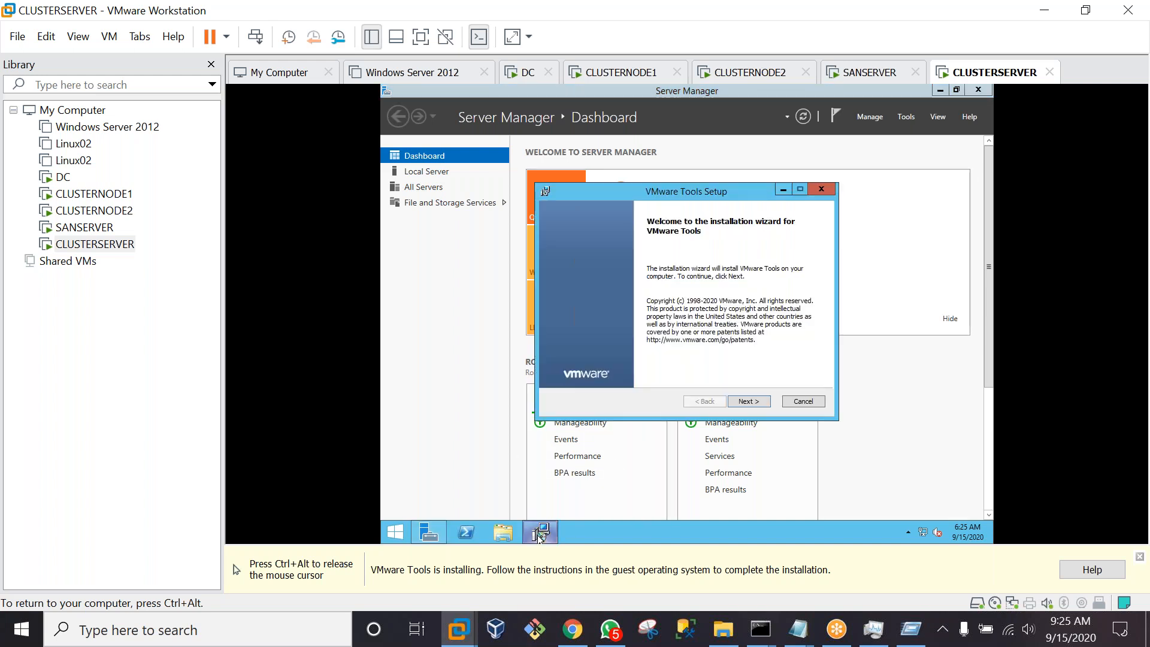
left_click(752, 401)
left_click(755, 402)
left_click(756, 402)
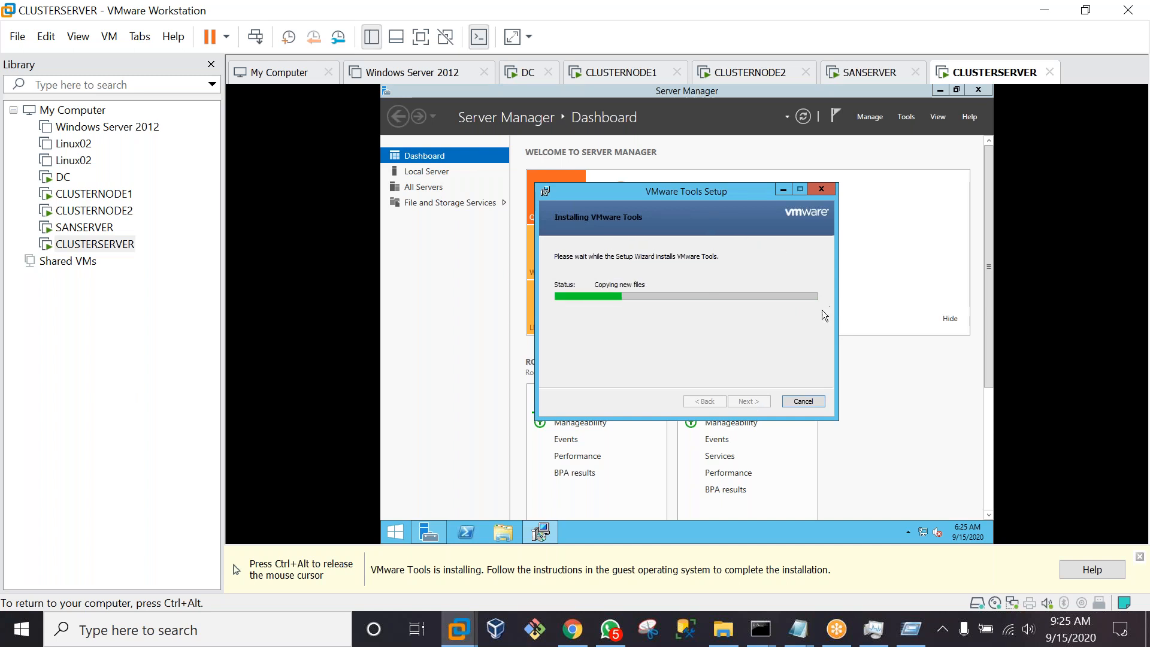
Switch through the DC machine to the CLUSTERNODE1 virtual machine
key("ctrl+alt")
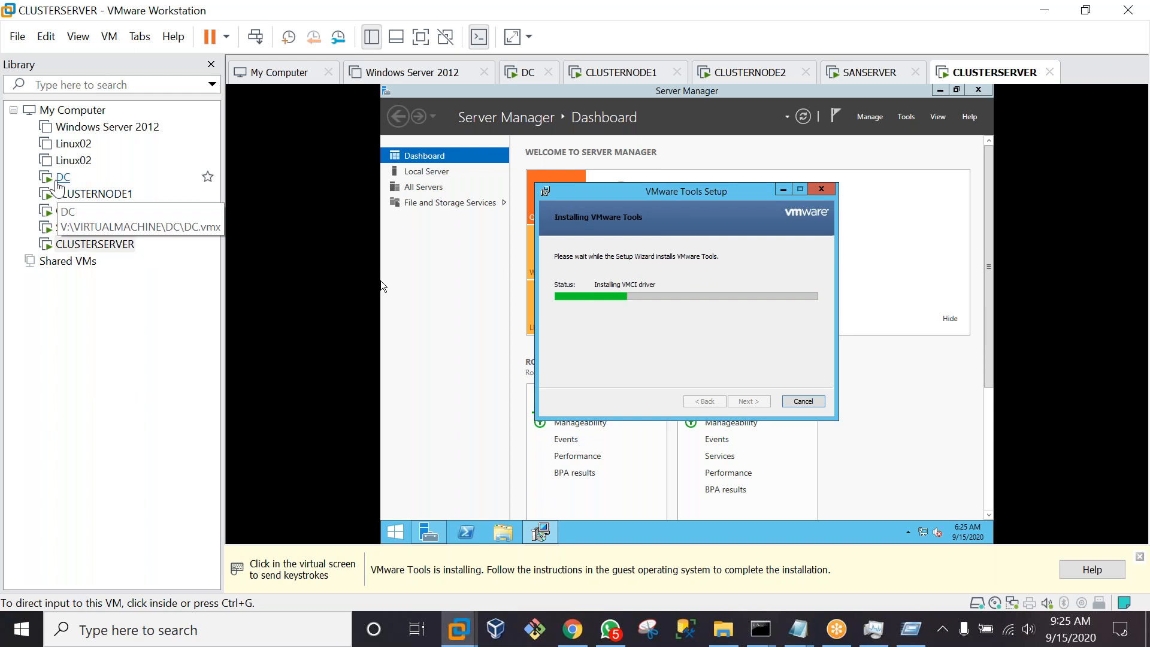
left_click(58, 183)
left_click(93, 197)
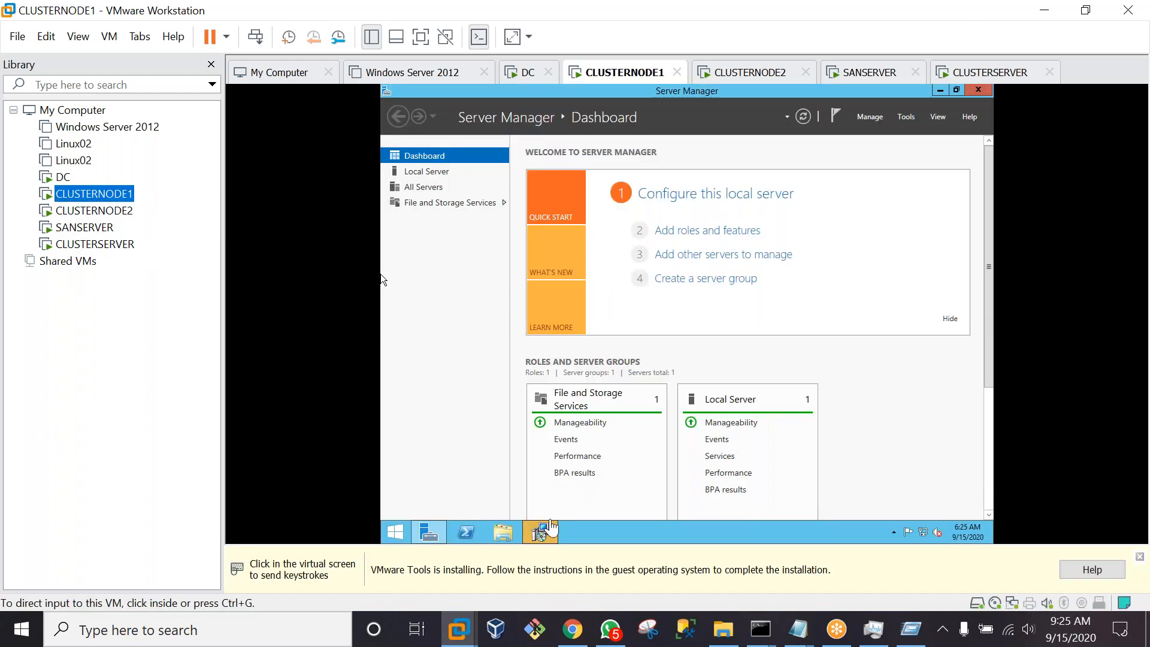
Install VMware Tools on CLUSTERNODE1 with the default setup type
left_click(549, 532)
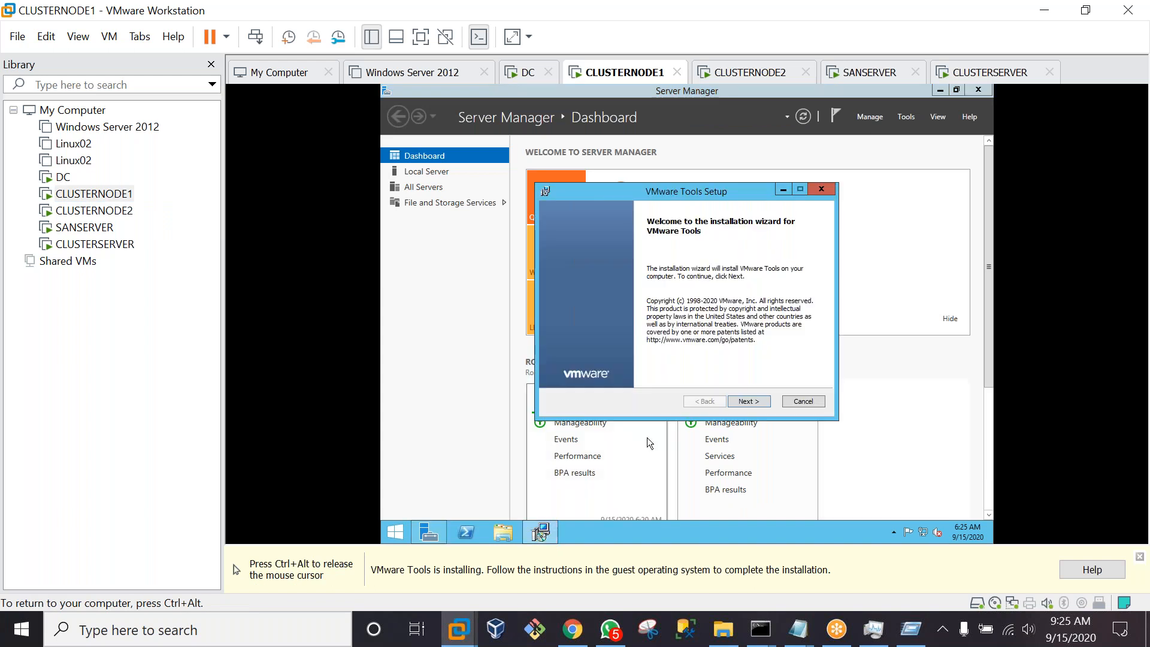
left_click(763, 402)
left_click(764, 401)
left_click(763, 401)
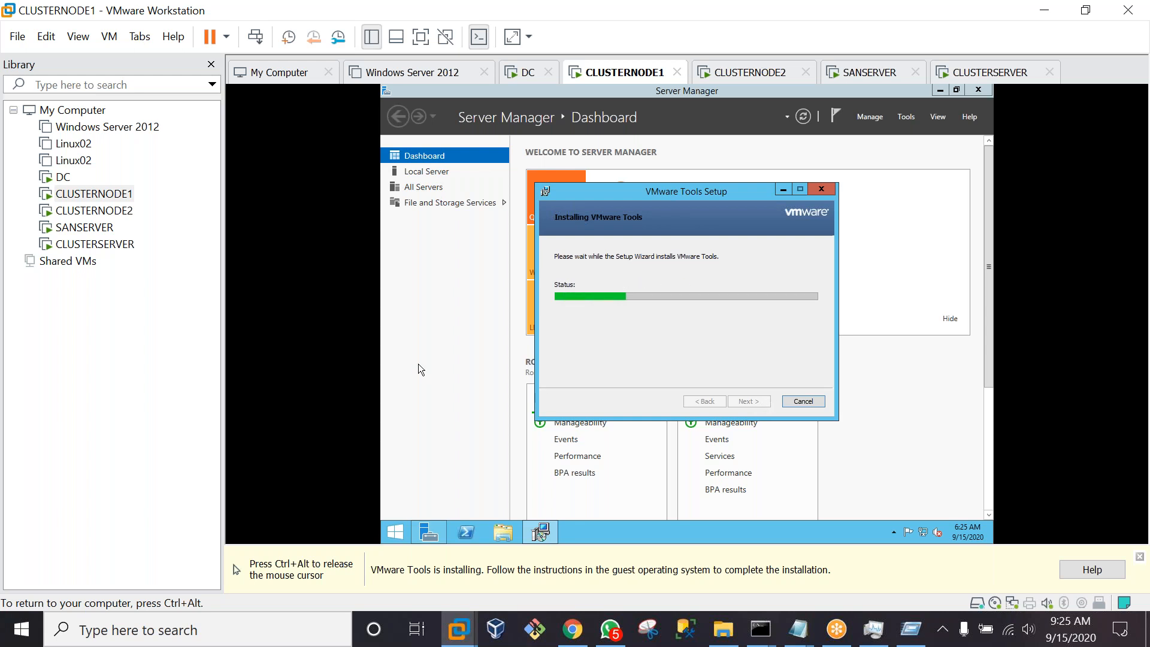
Switch to the CLUSTERNODE2 virtual machine at its lock screen
key("ctrl+alt")
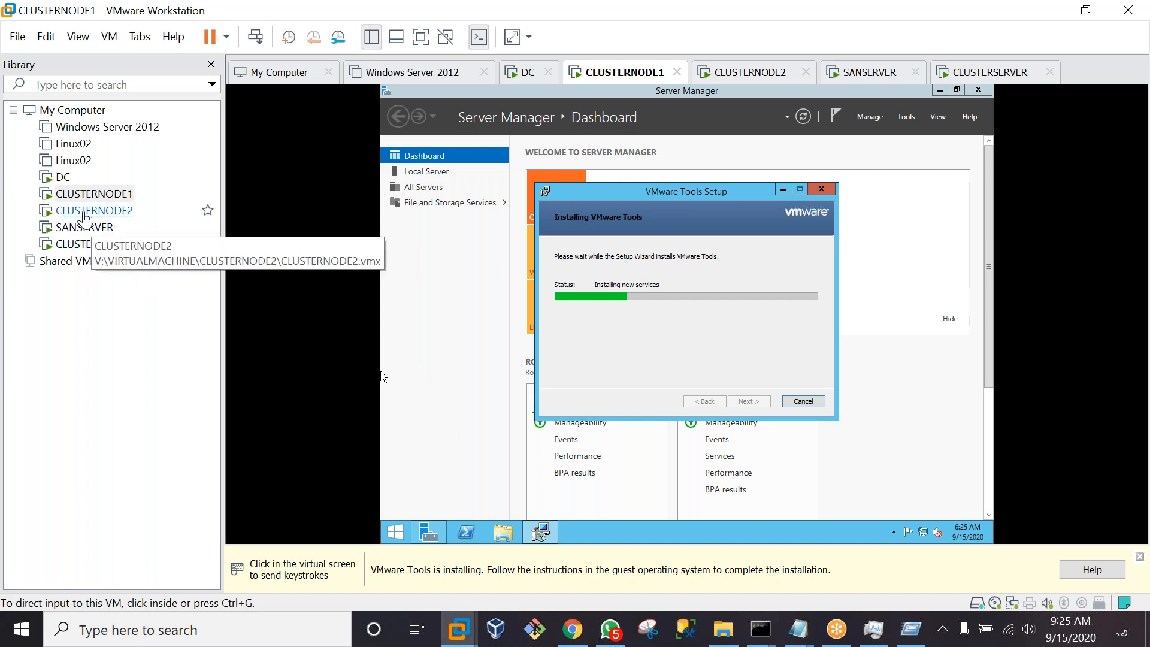
left_click(84, 211)
left_click(470, 341)
key("ctrl+alt")
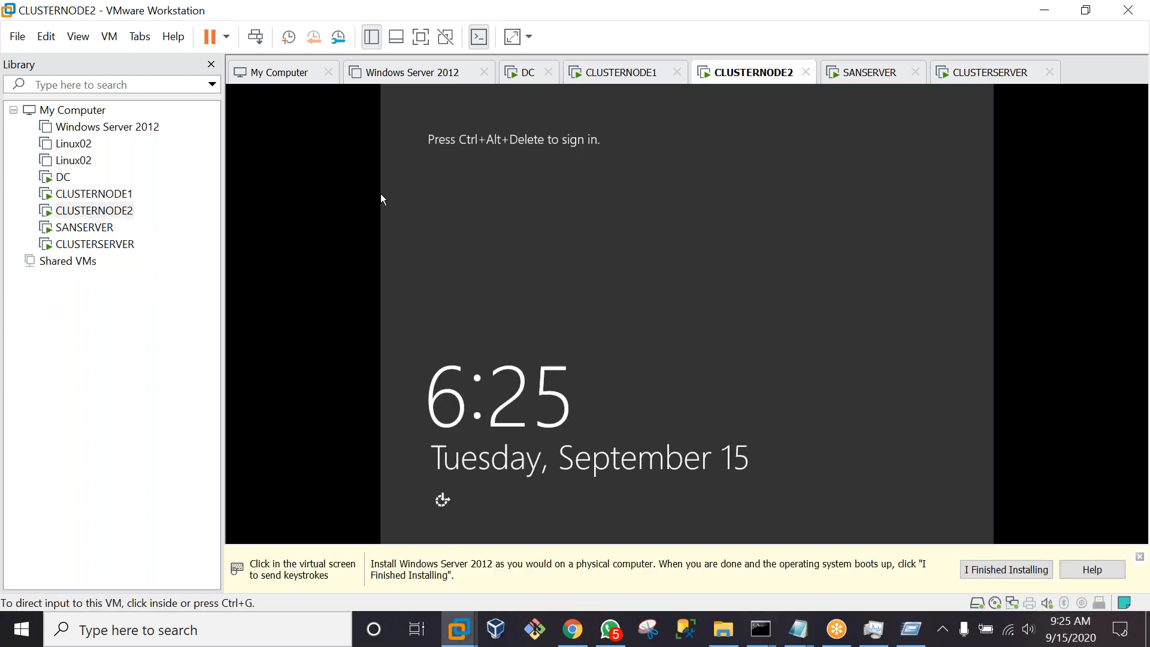
Sign in to CLUSTERNODE2 as Administrator with the account password, then move to SANSERVER
left_click(254, 36)
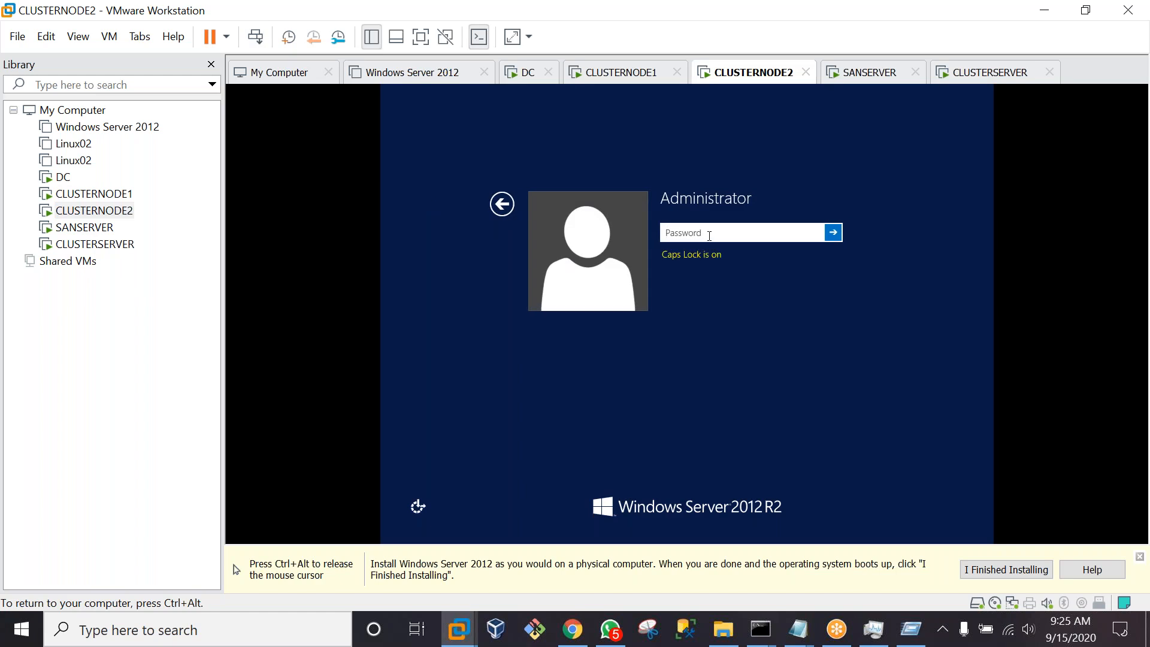
type("P@ssw0rd")
key("Return")
key("ctrl+alt")
left_click(380, 225)
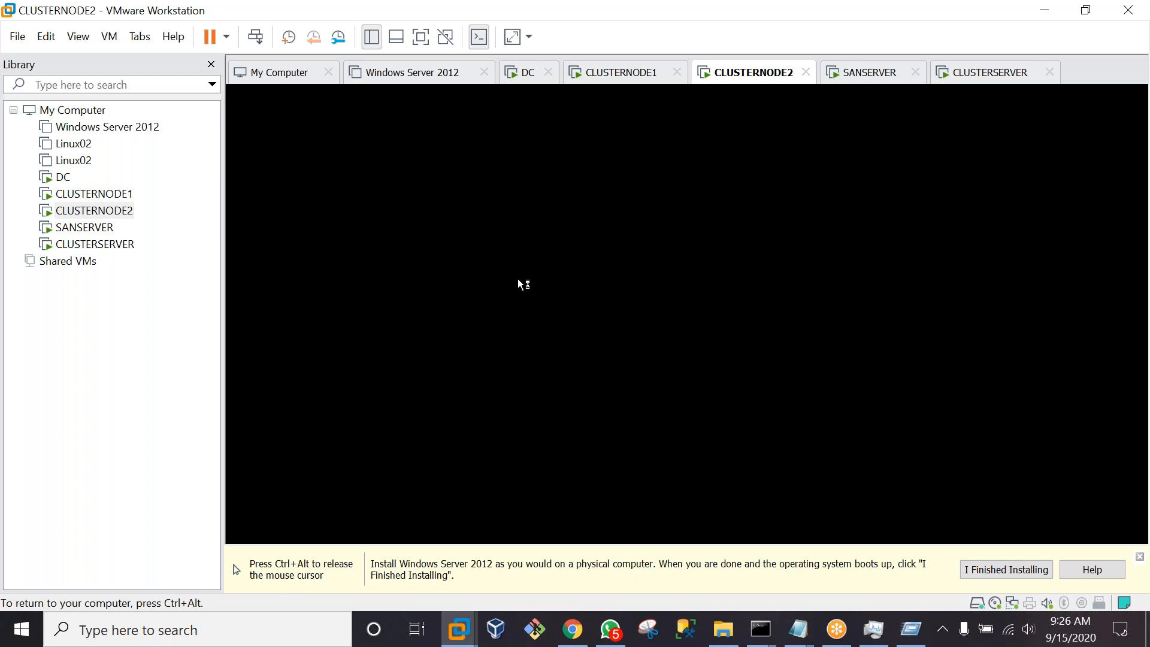
key("ctrl+alt")
left_click(67, 229)
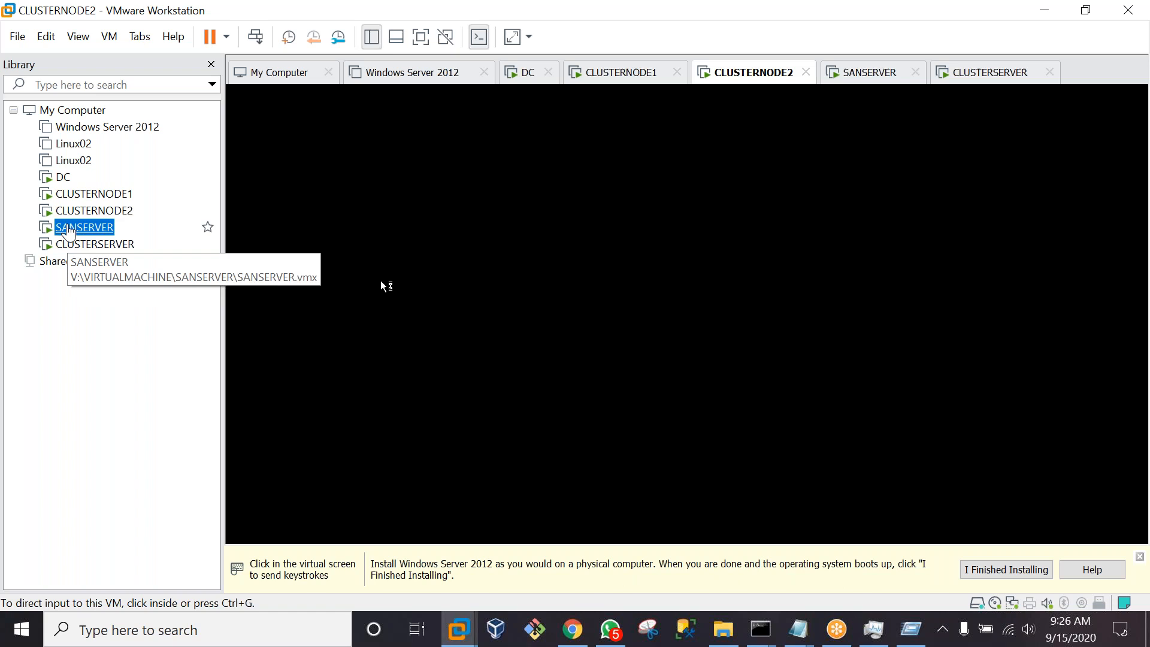
Finish VMware Tools setup and accept the restart on SANSERVER and CLUSTERSERVER
left_click(675, 414)
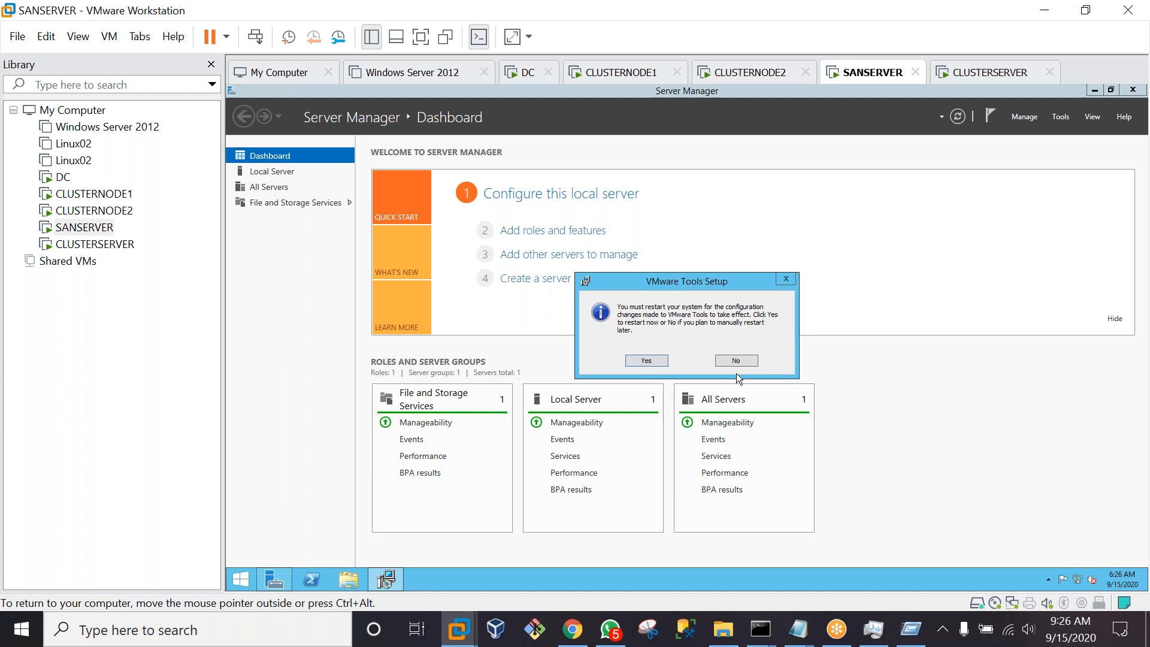
left_click(646, 361)
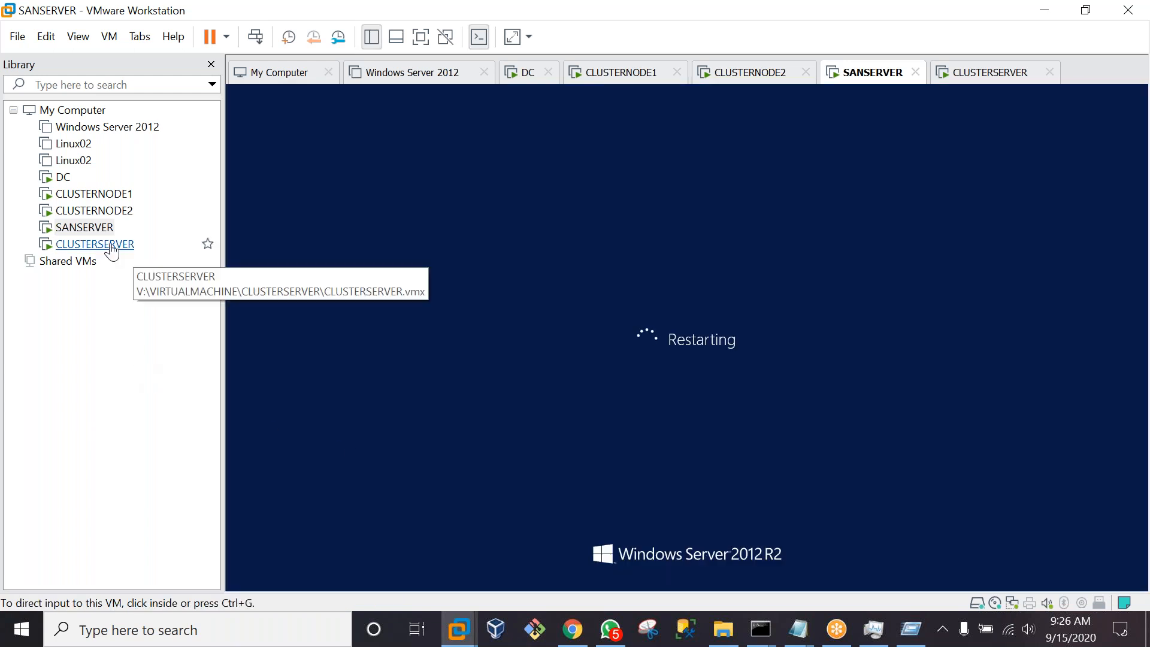
left_click(111, 246)
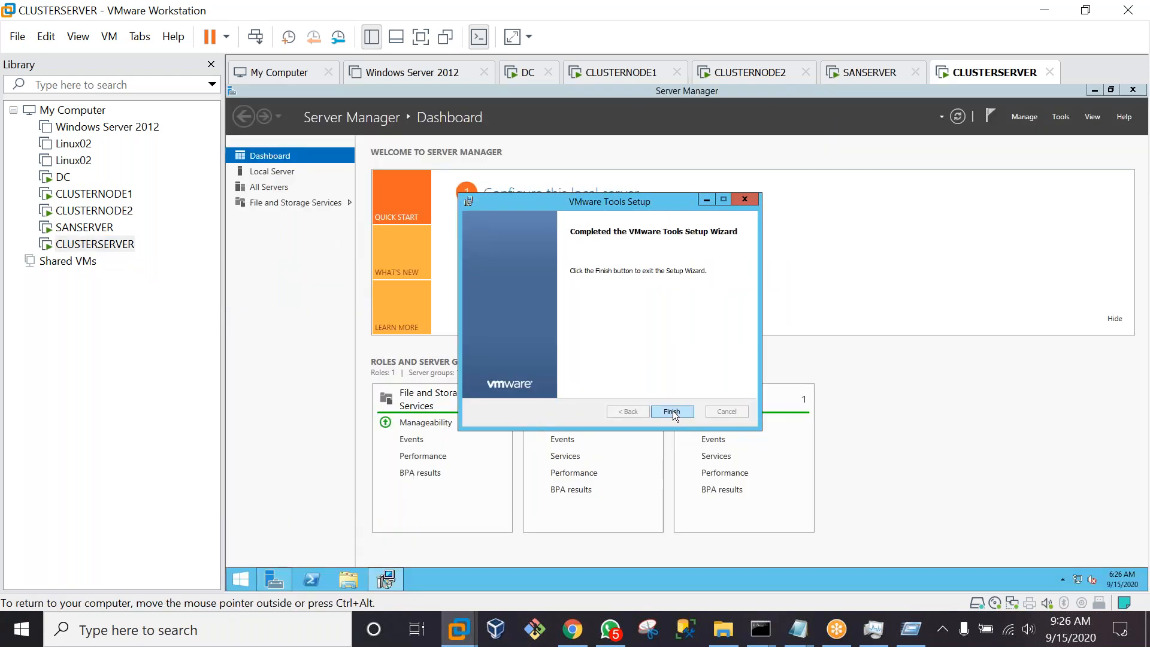
left_click(671, 411)
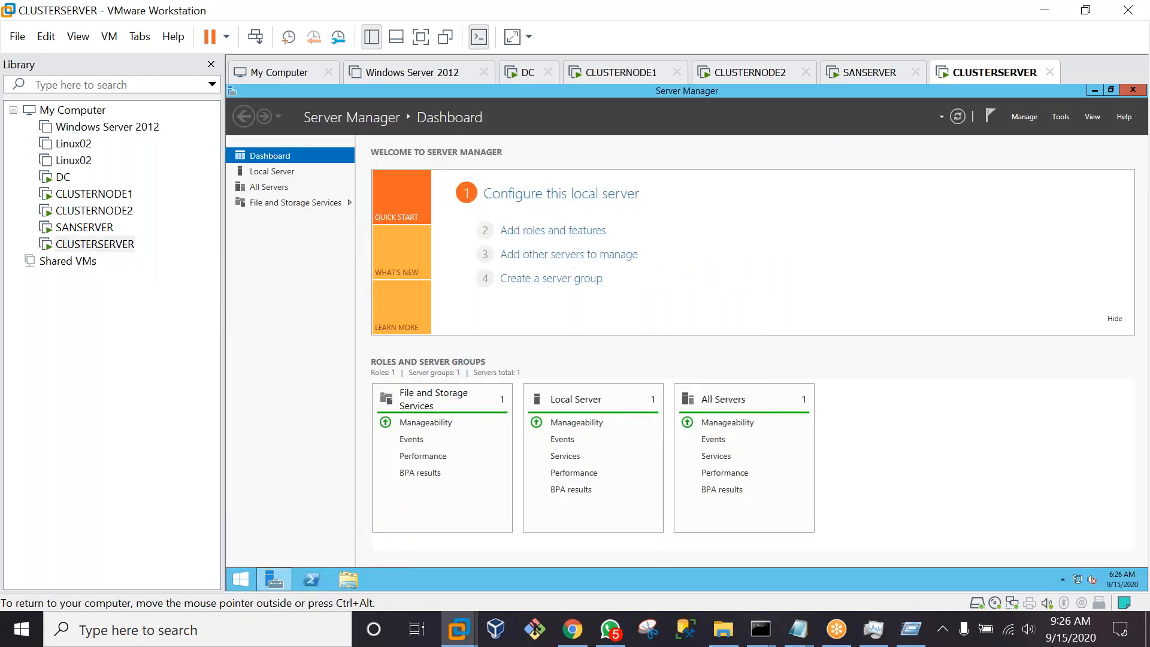
left_click(631, 362)
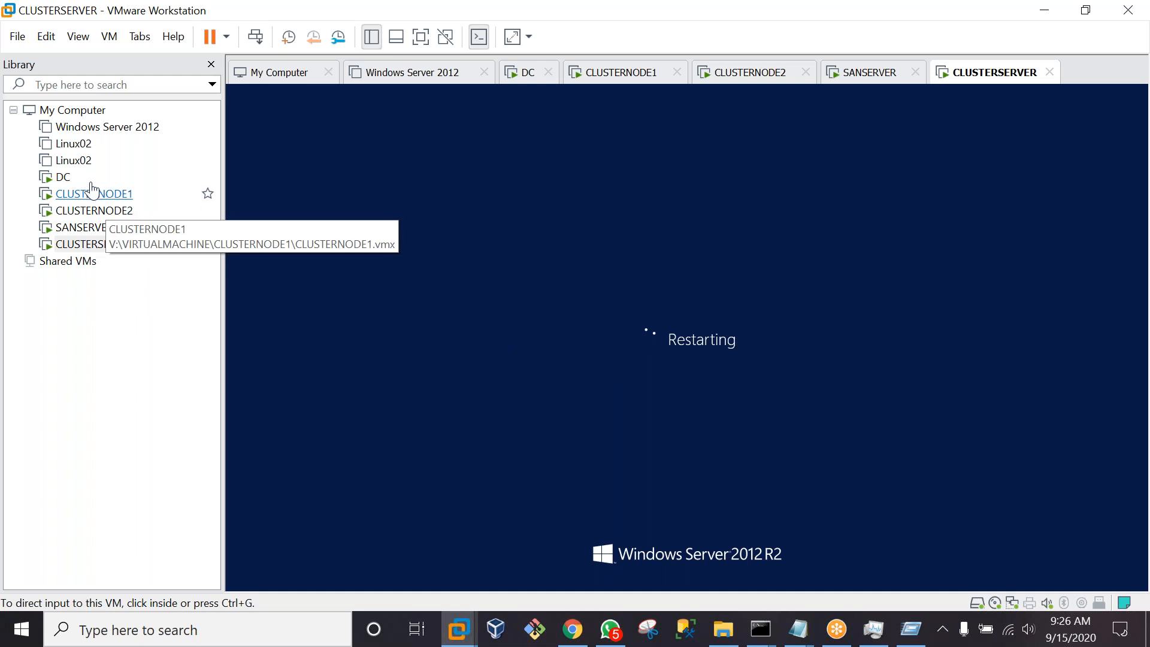
Finish VMware Tools setup and restart CLUSTERNODE1, then return to SANSERVER
left_click(63, 182)
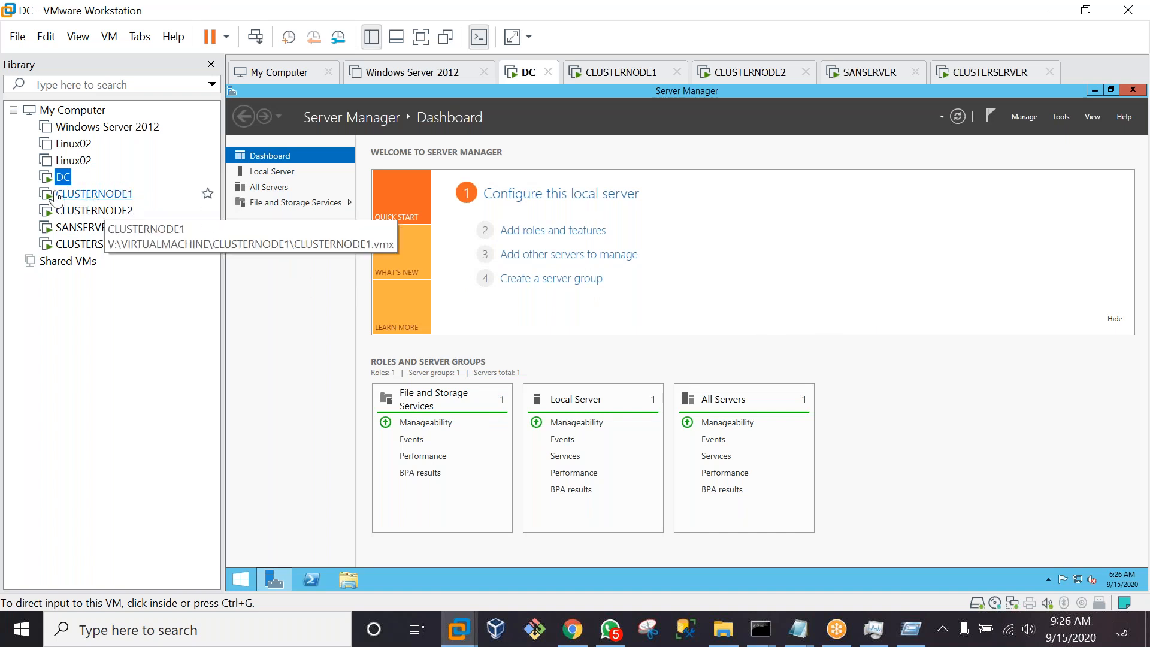
left_click(91, 201)
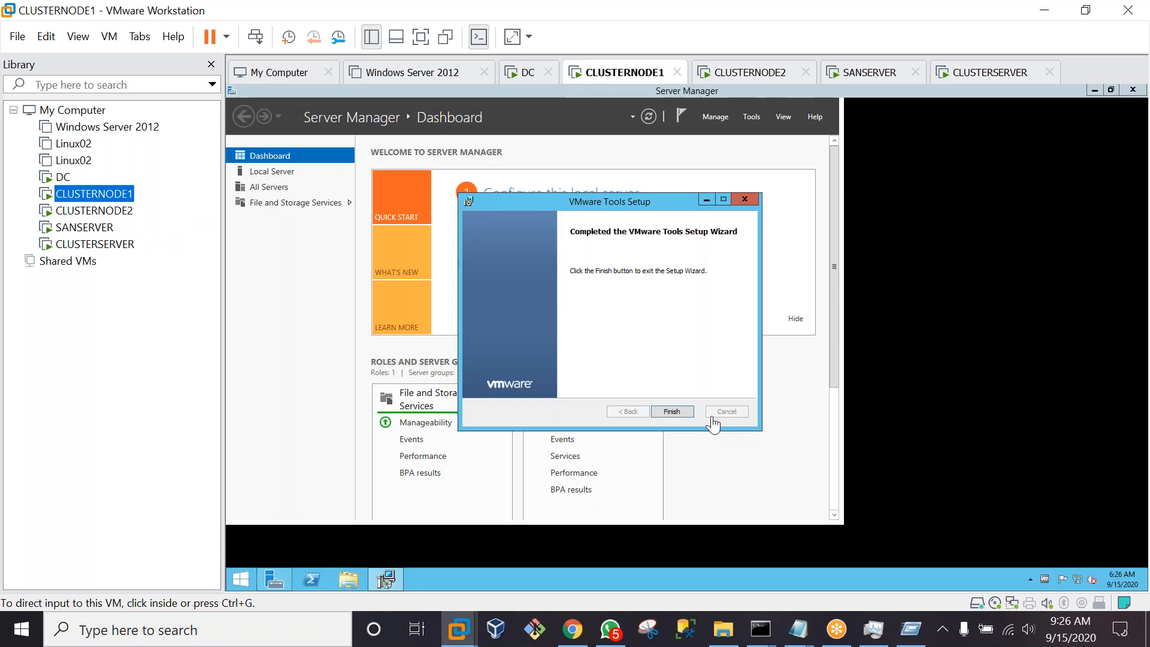
left_click(671, 412)
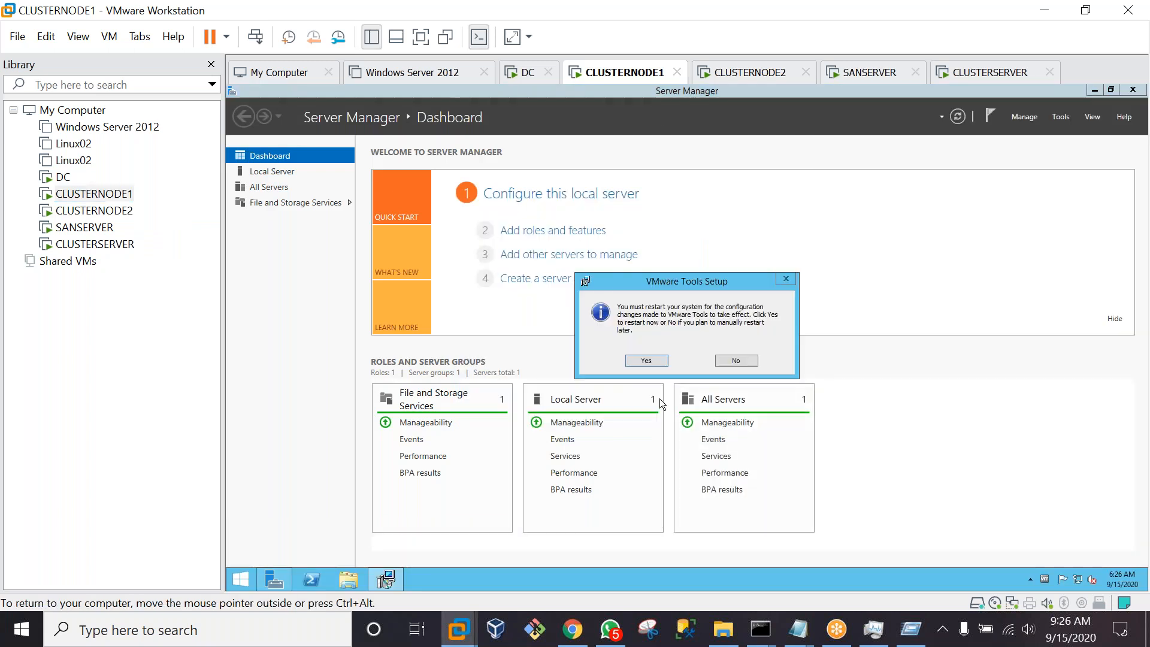
left_click(646, 360)
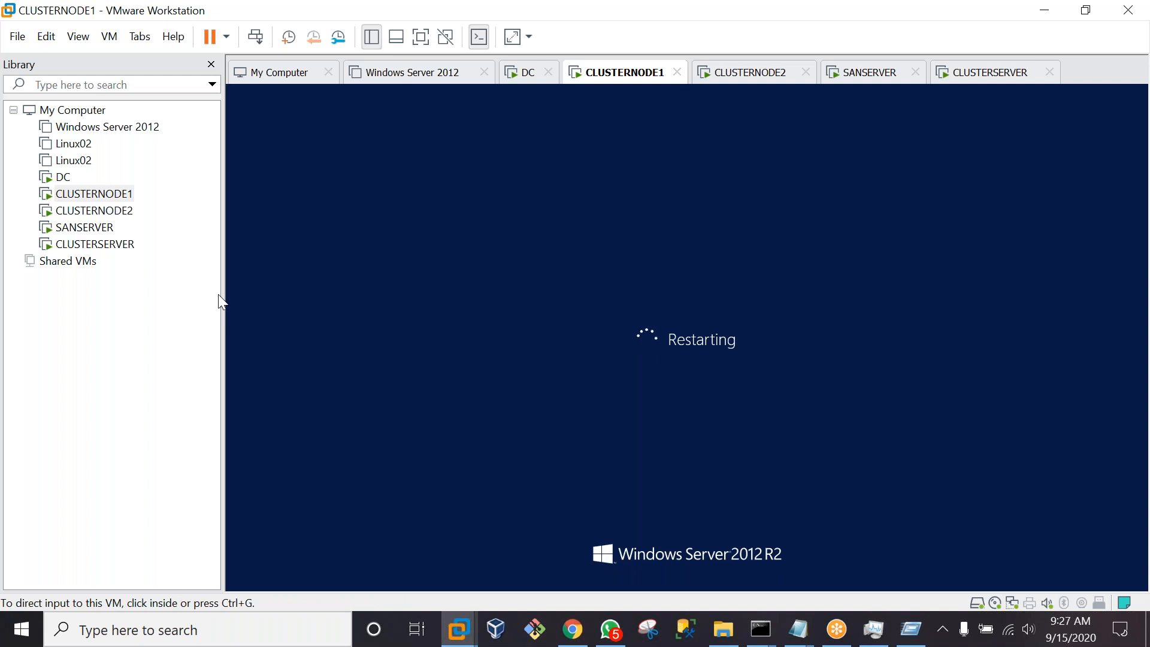
left_click(87, 229)
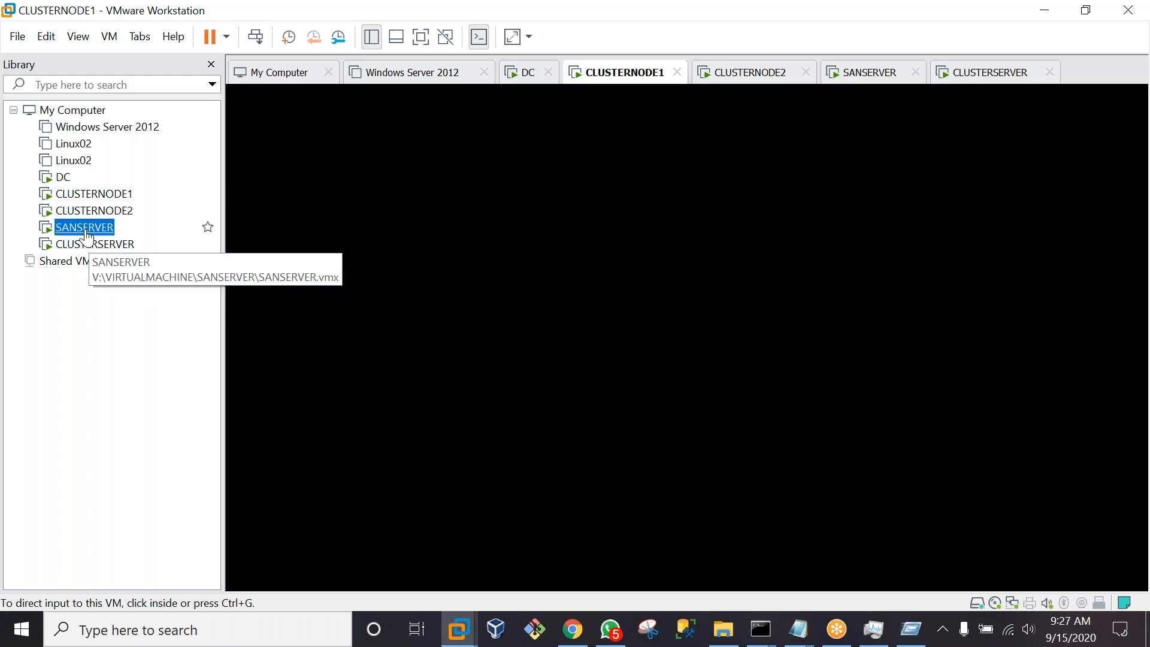
Sign in to SANSERVER as Administrator with the account password
left_click(255, 38)
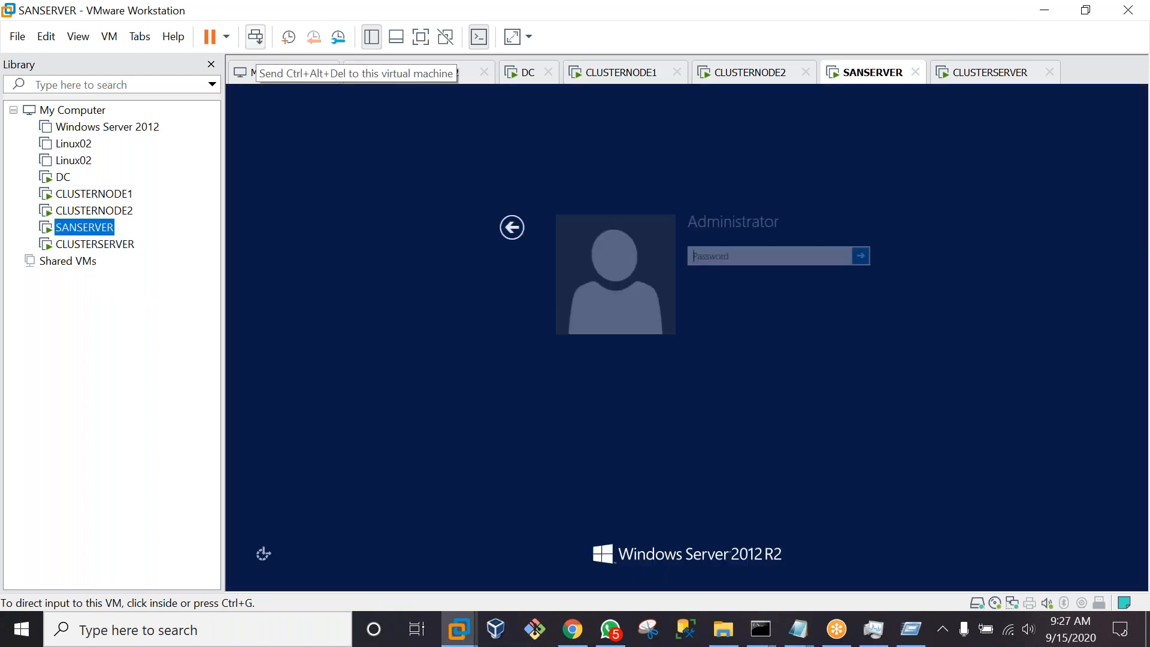
left_click(682, 263)
key("Caps_Lock")
type("•")
key("Caps_Lock")
type("••••••••")
key("Return")
key("ctrl+alt")
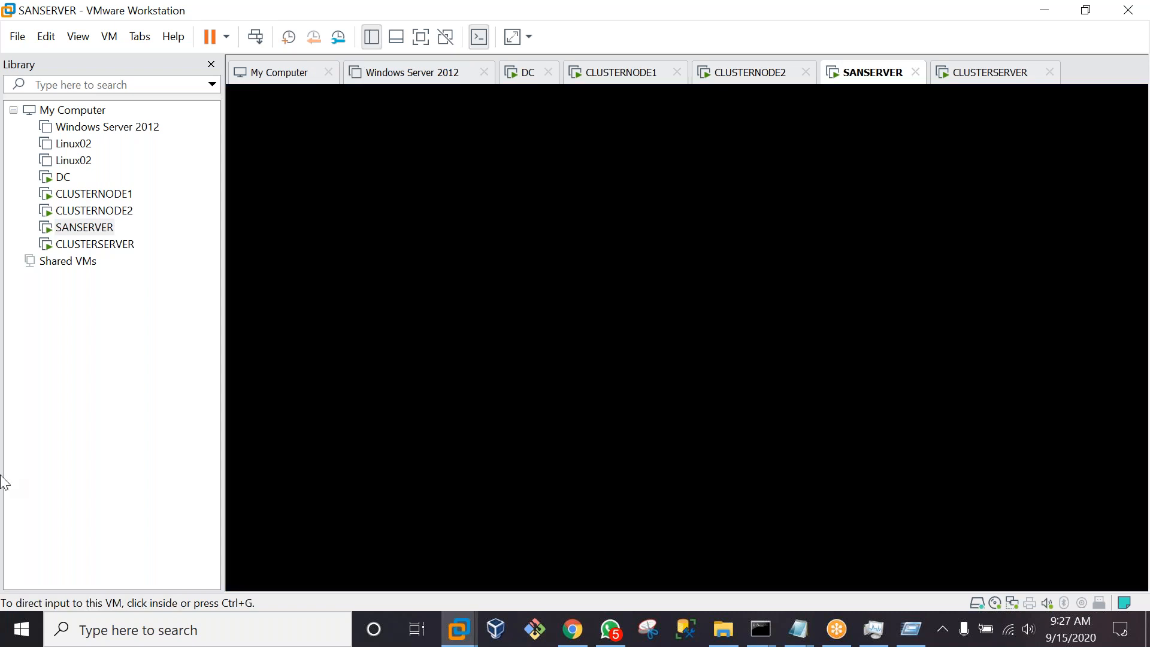
Sign in to CLUSTERSERVER as Administrator, then return to the DC machine
left_click(96, 244)
left_click(255, 37)
left_click(716, 259)
type("********")
key("Return")
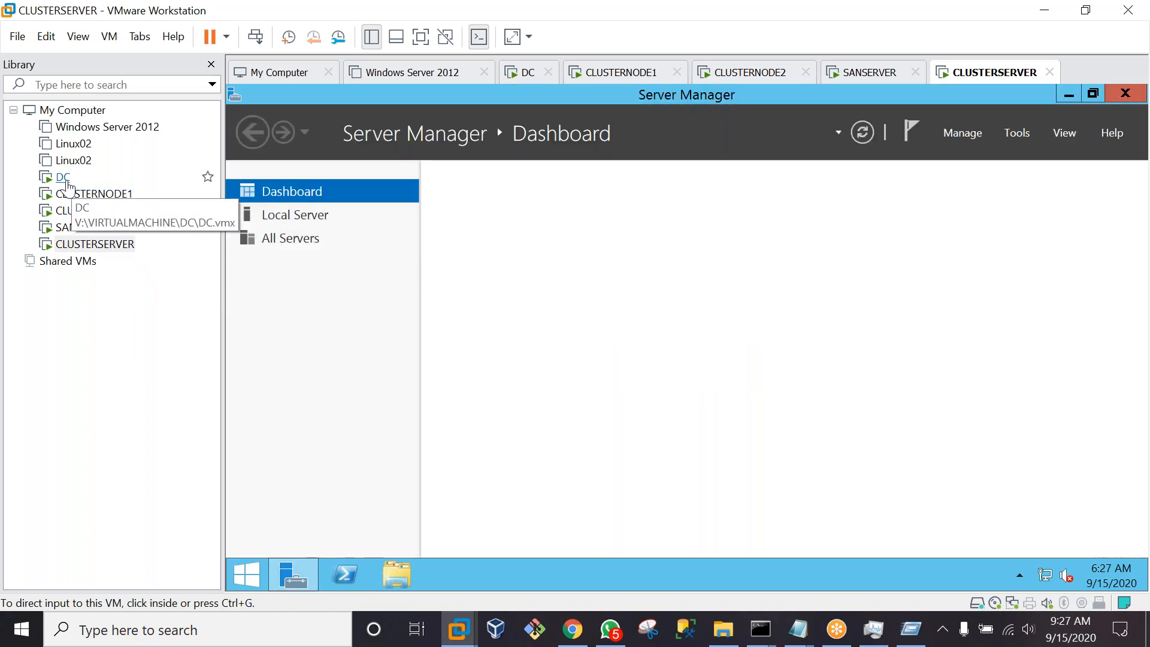
left_click(64, 179)
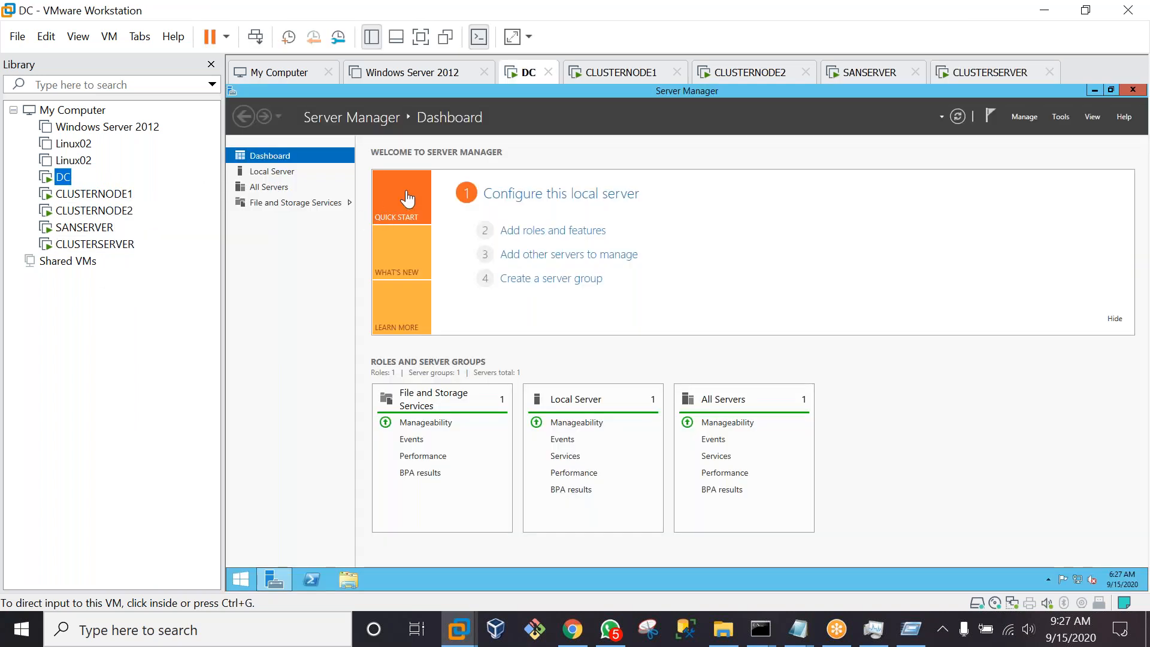
Put the DC VM in full screen and open This PC's Properties to view system information
left_click(423, 43)
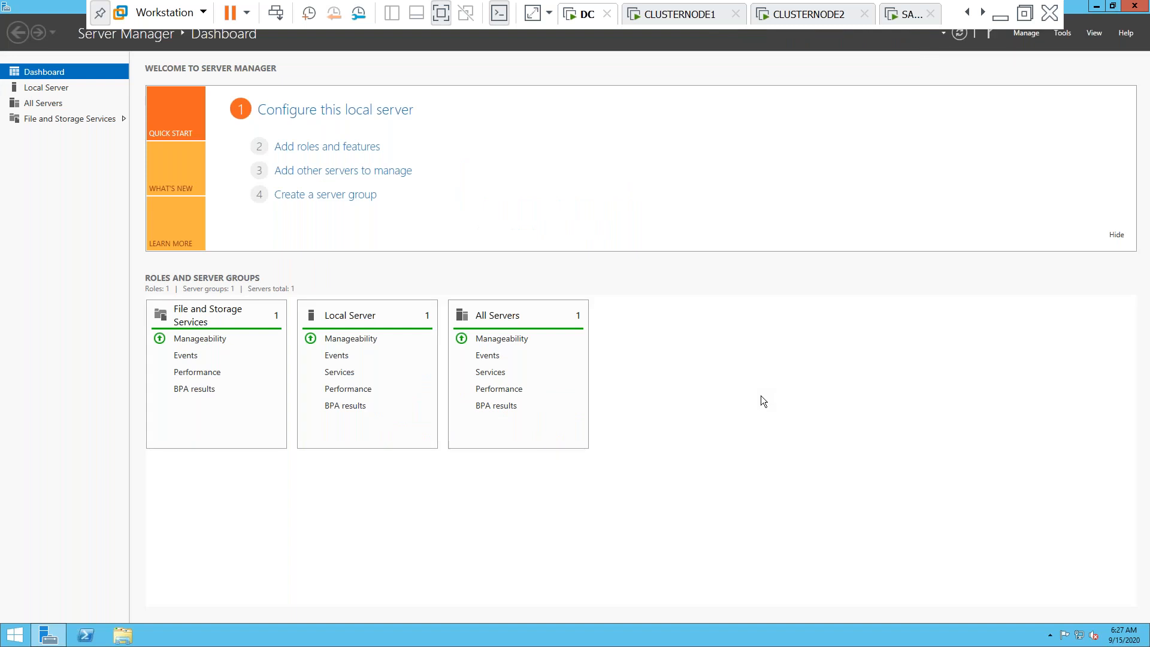
left_click(123, 636)
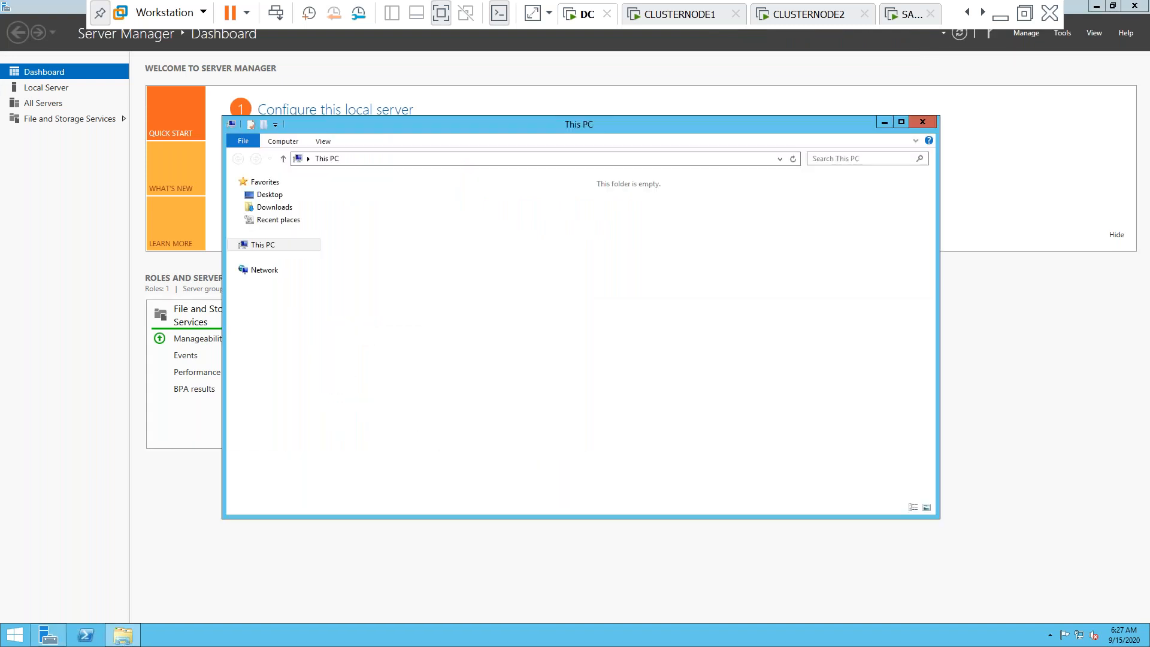
right_click(269, 254)
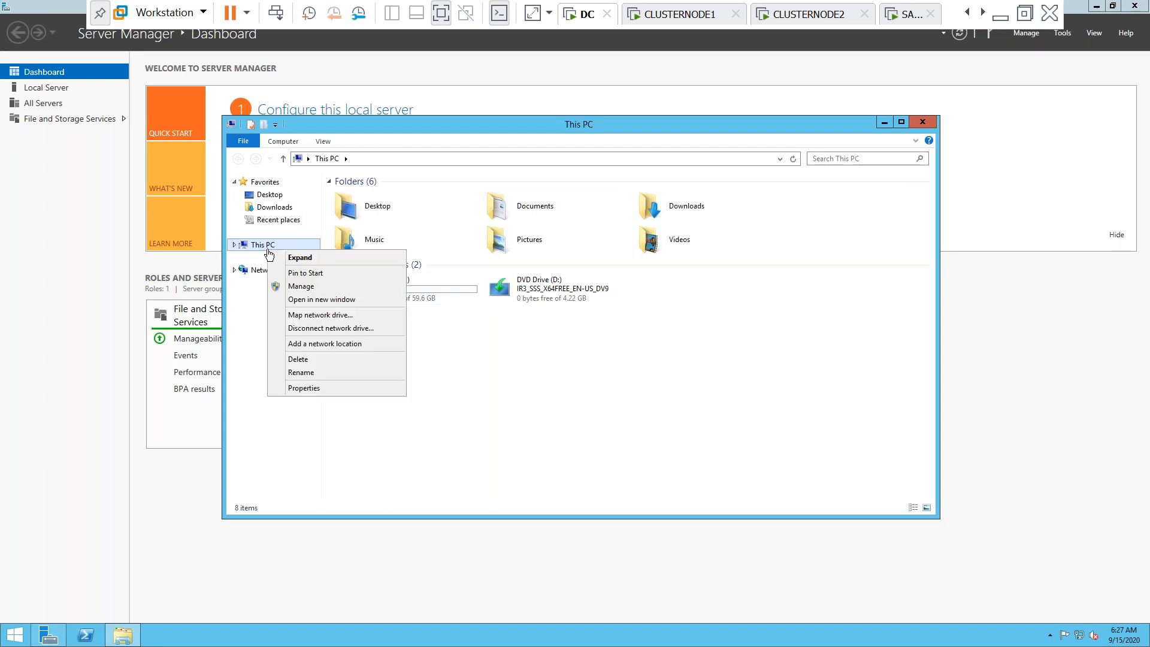
left_click(303, 388)
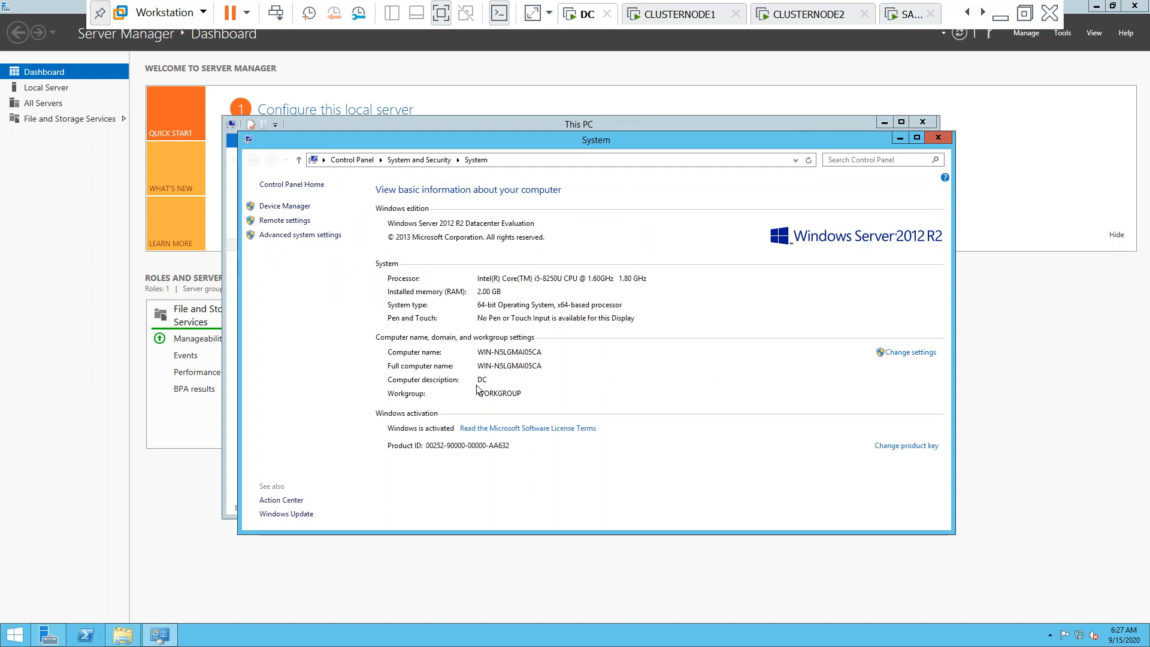
Rename the computer to DC and restart now to apply it
left_click(912, 352)
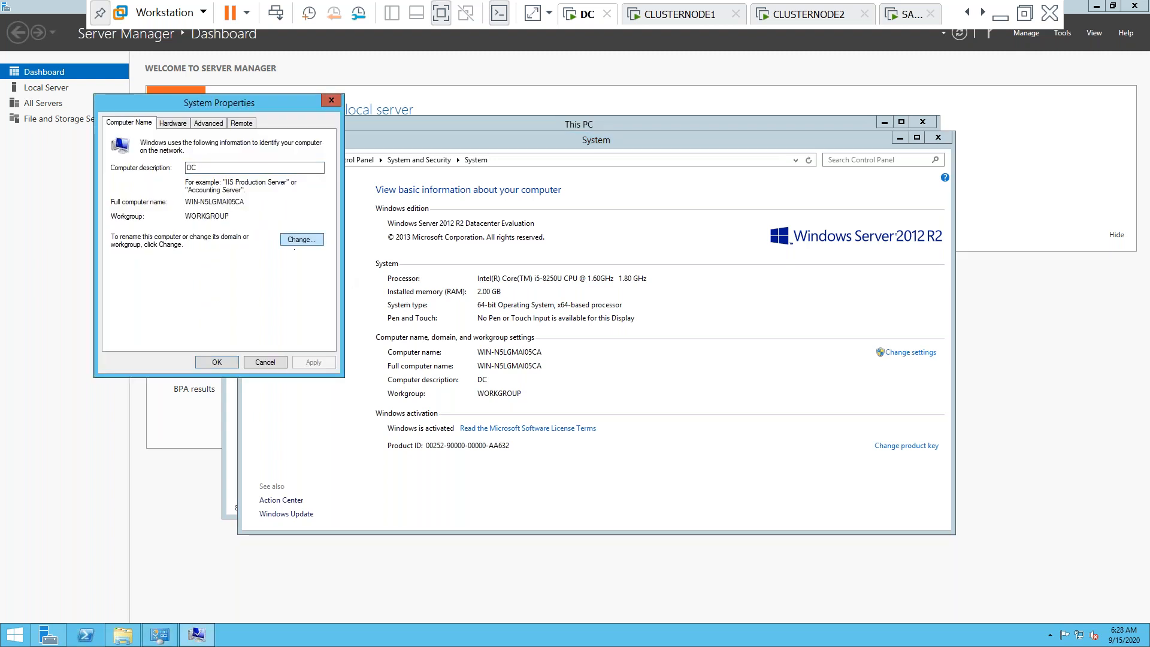
left_click(294, 248)
left_click(181, 191)
left_click_drag(181, 190, 34, 189)
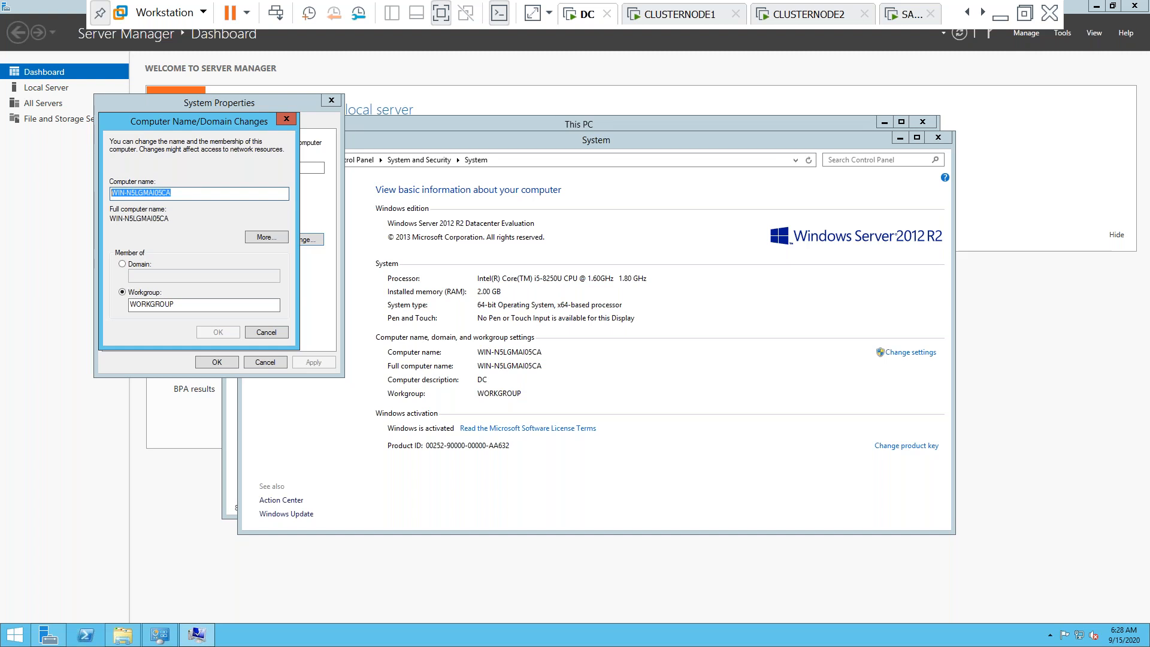
type("DC")
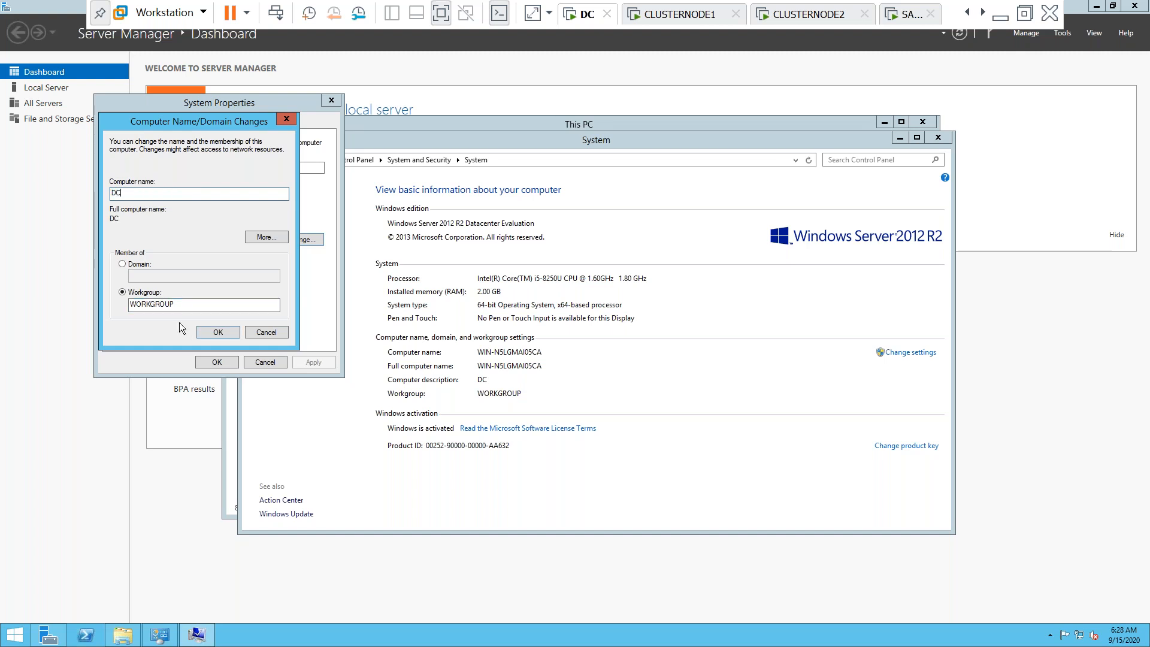
left_click(214, 334)
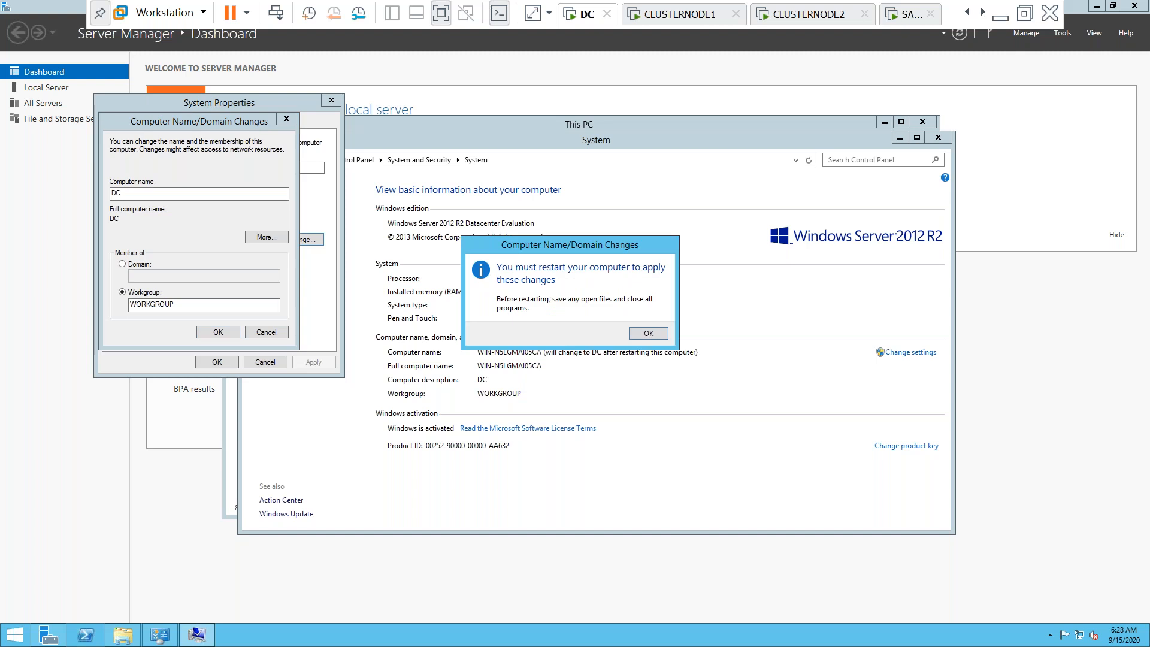
left_click(641, 333)
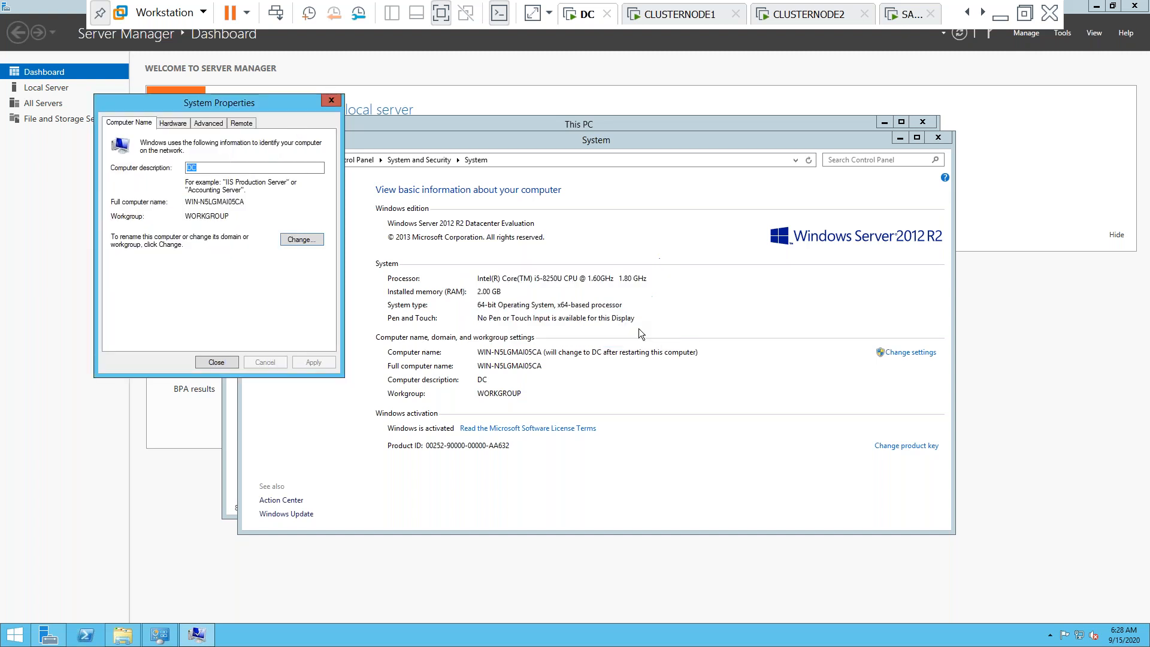
left_click(210, 365)
left_click(576, 330)
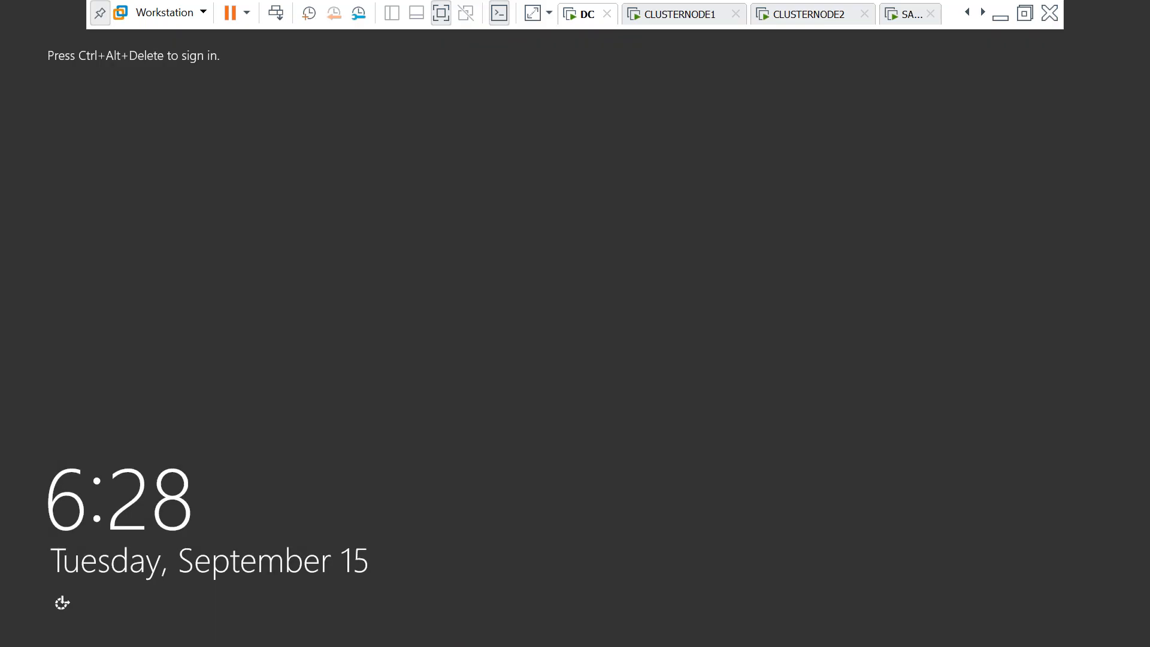
Sign back in to DC as Administrator with the account password
left_click(275, 14)
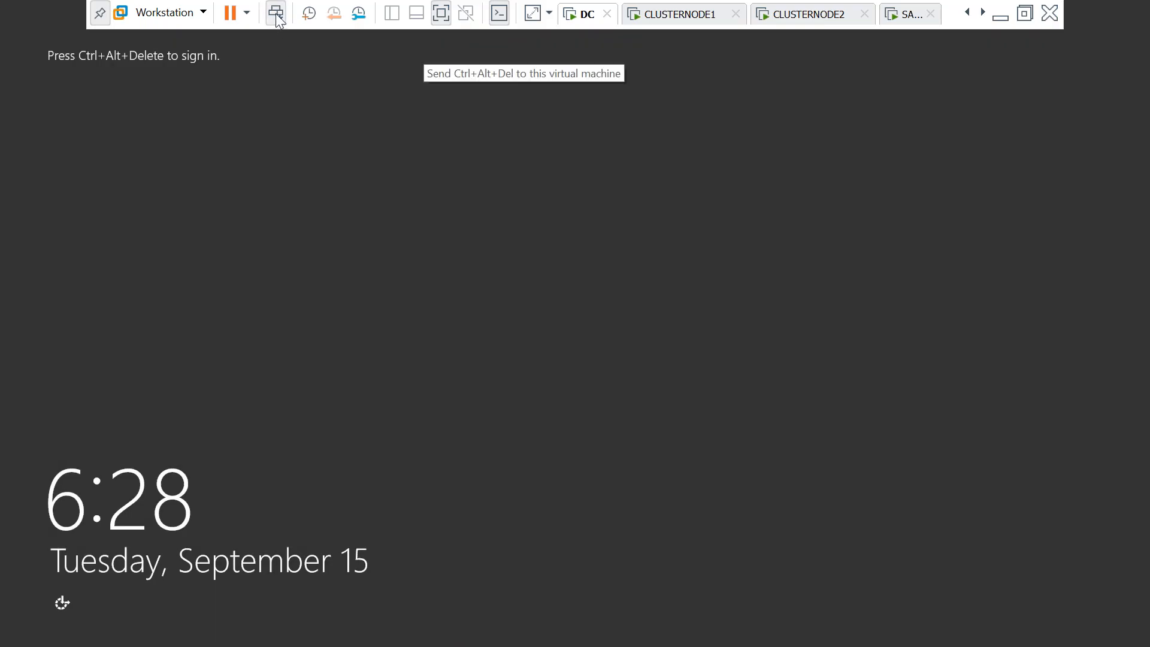
left_click(584, 239)
key("Caps_Lock")
type("•")
key("Caps_Lock")
type("••••")
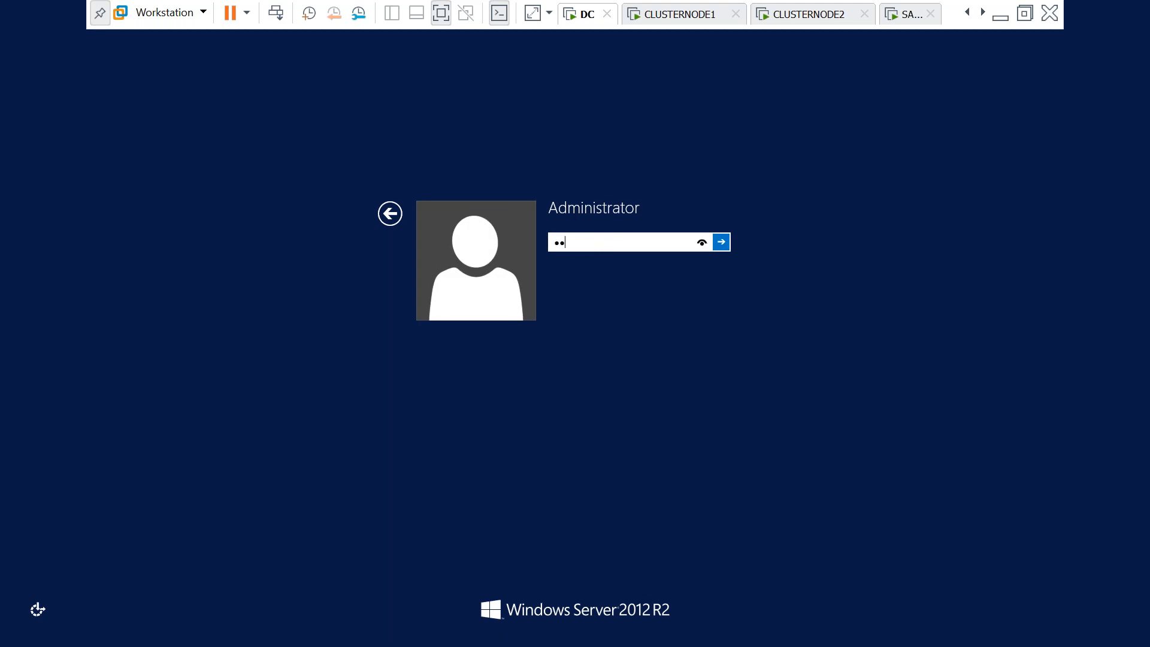
type("••••")
key("Return")
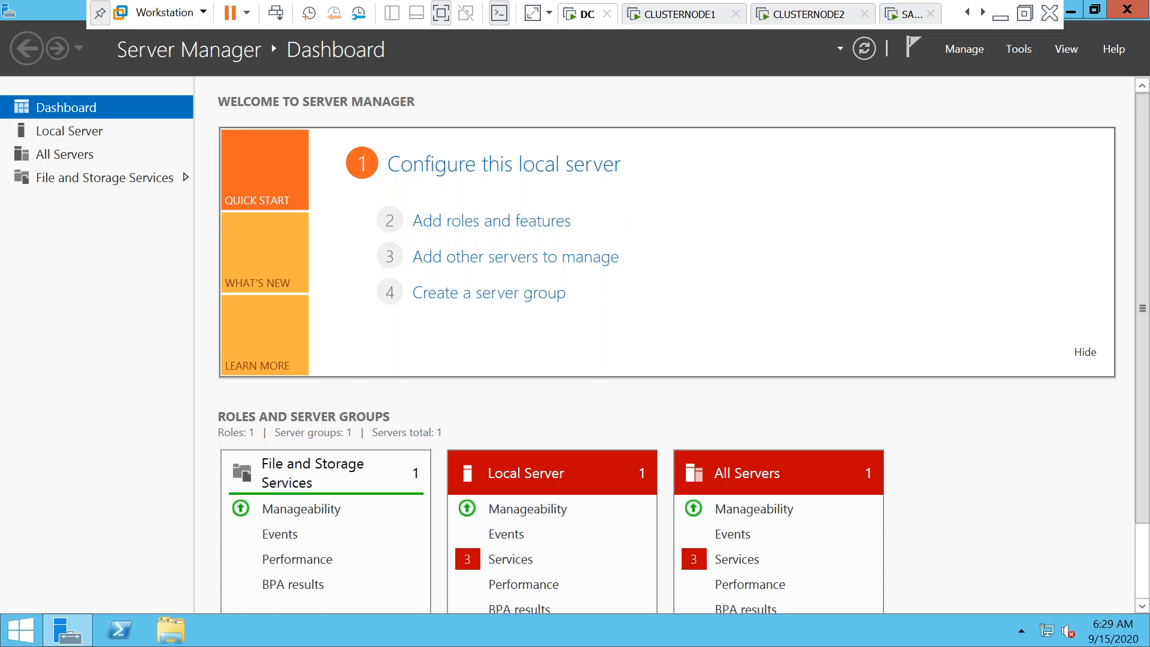
Run hostname in a command prompt to confirm the name DC, then close it
key("super+r")
type("cmd")
key("Return")
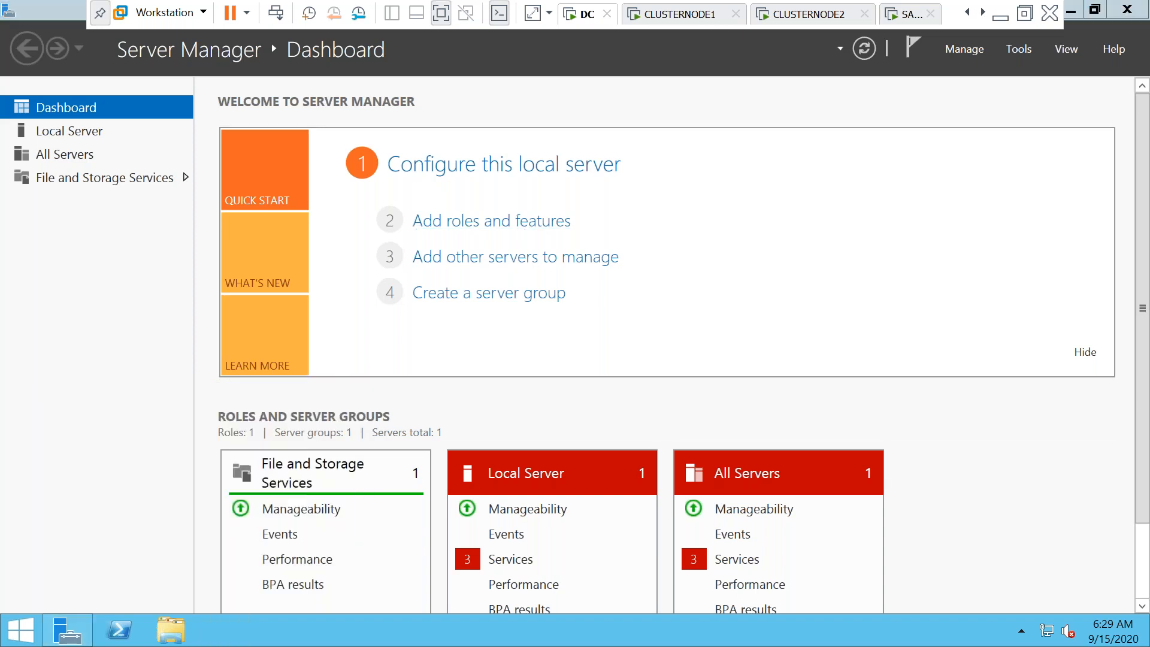
type("hos")
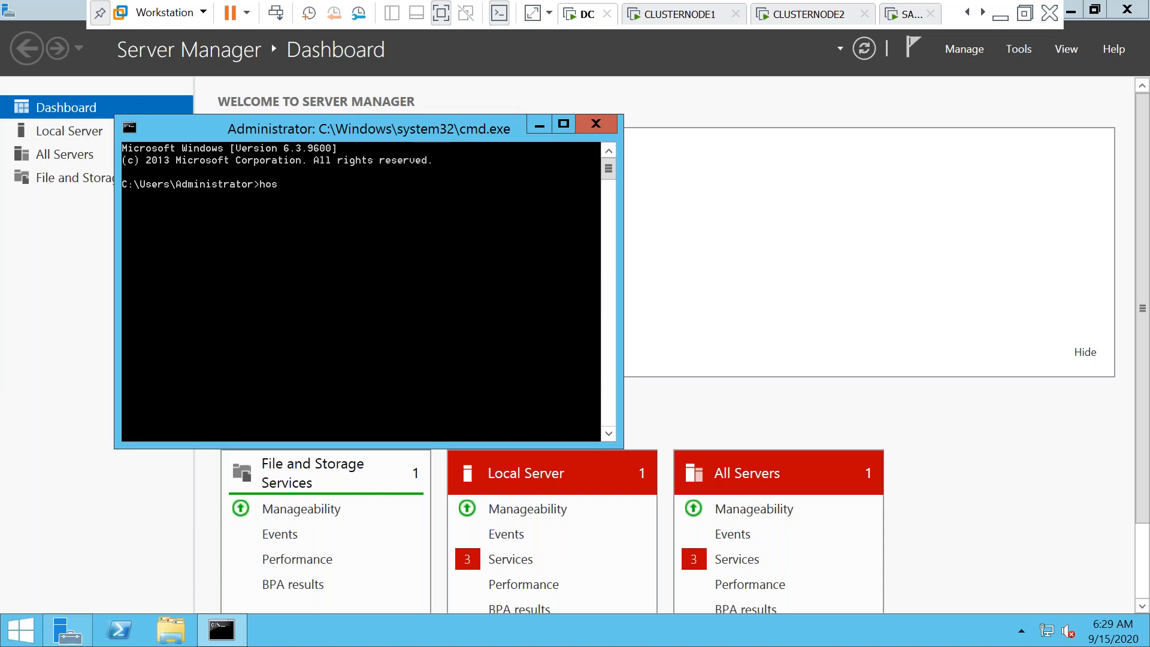
type("tname")
key("Return")
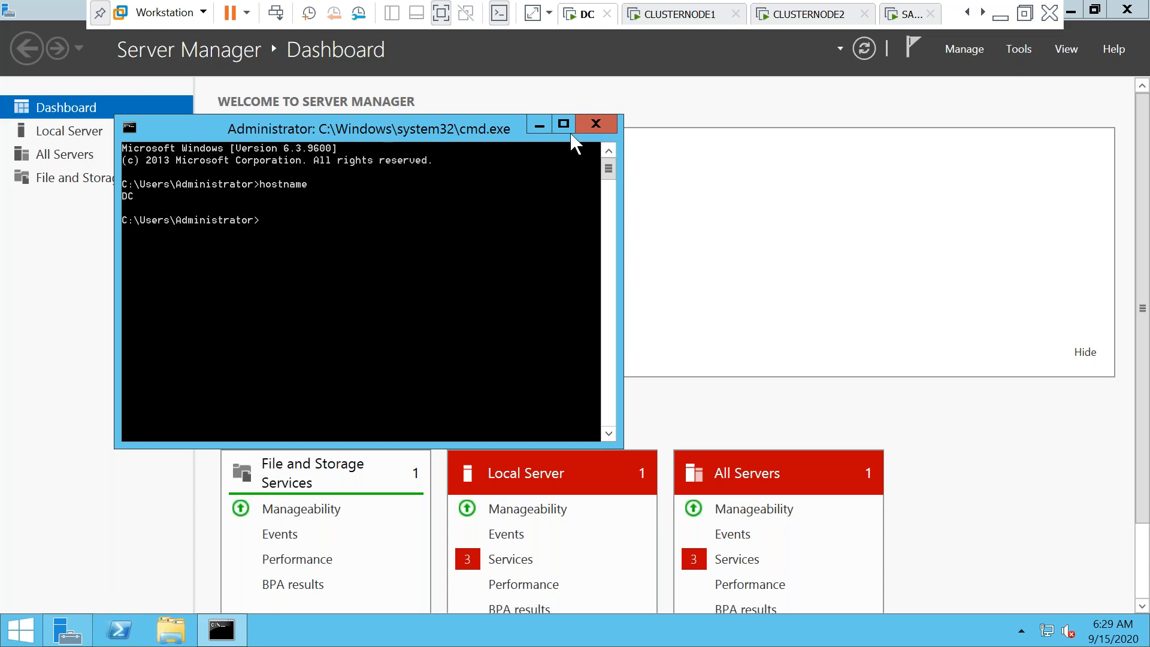
left_click(601, 123)
Open the System window from This PC's Properties in File Explorer
left_click(178, 638)
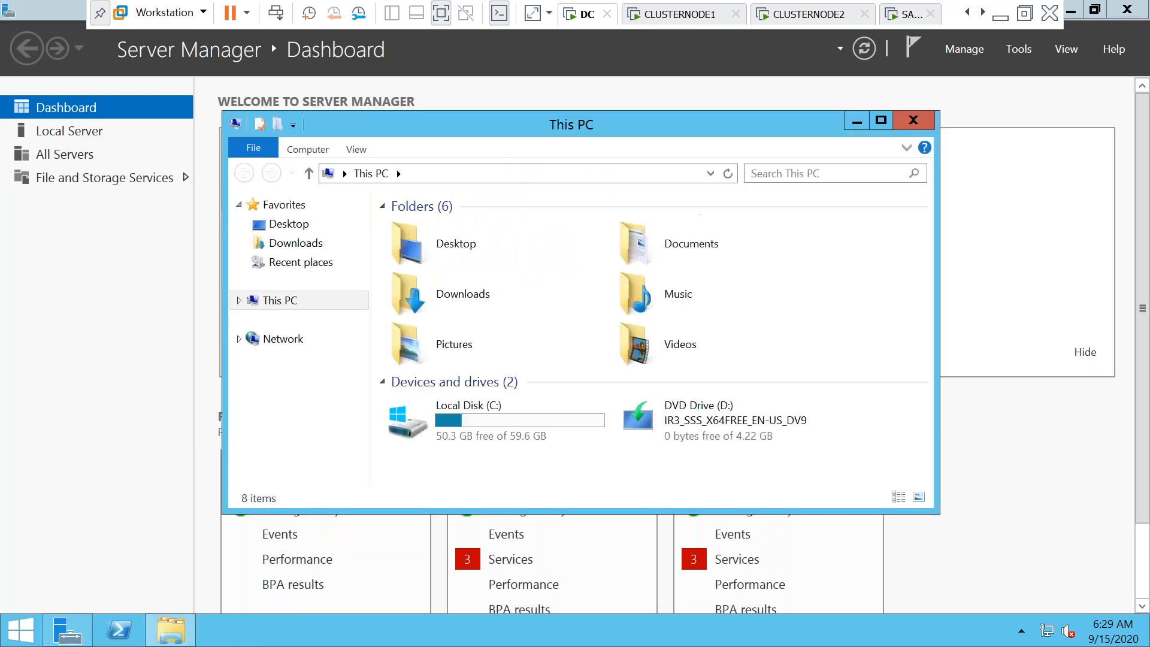
right_click(282, 301)
left_click(331, 493)
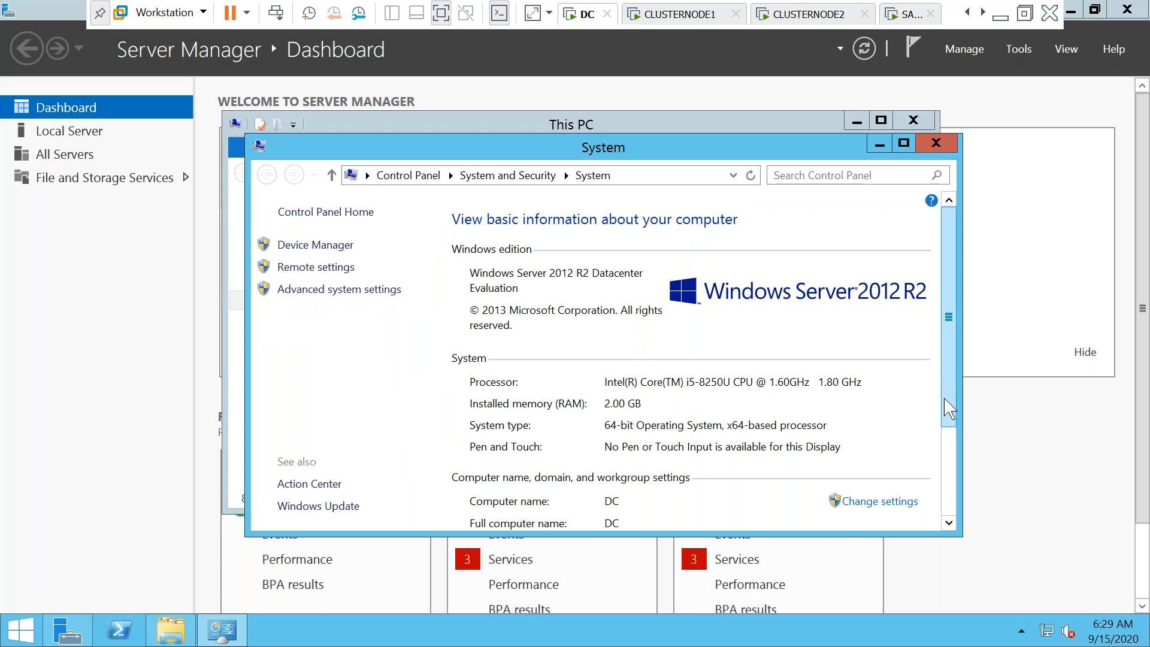
Scroll the System window to verify computer name DC, then return to Server Manager
scroll(948, 405, "down", 1)
left_click_drag(948, 412, 937, 493)
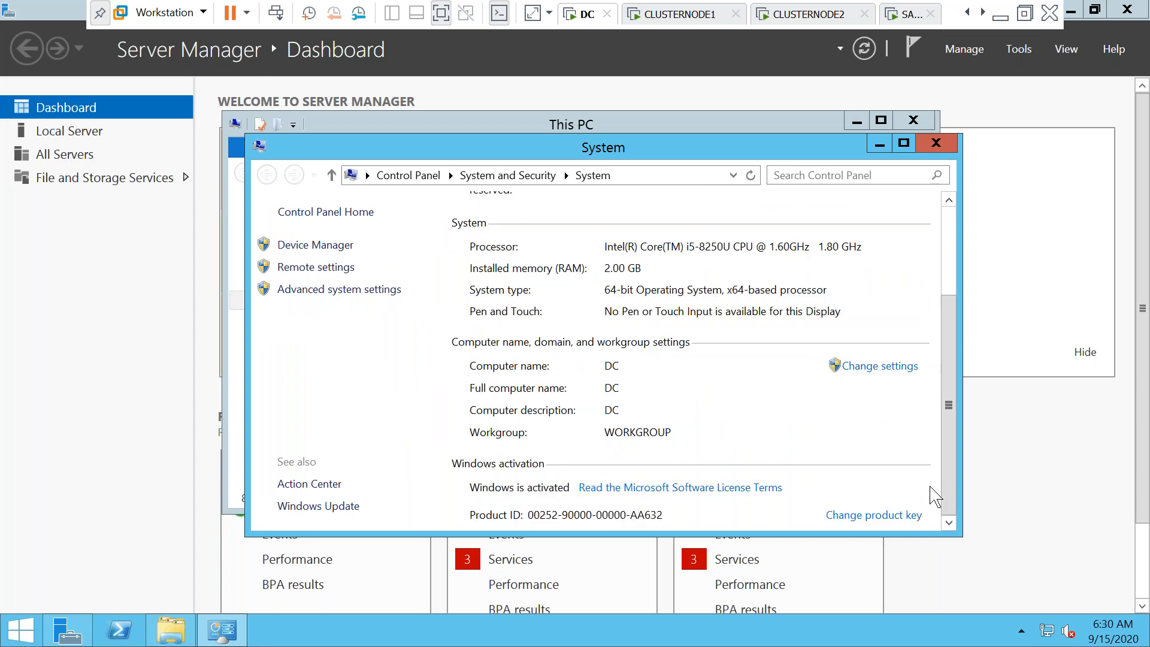
left_click(1035, 480)
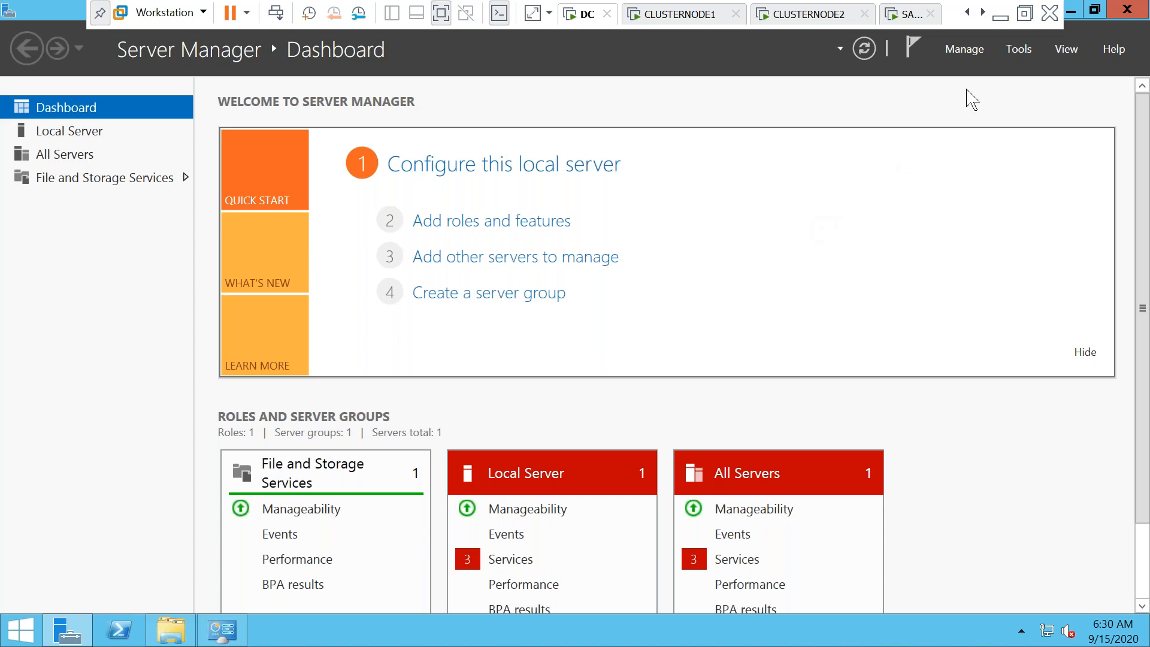
left_click(953, 49)
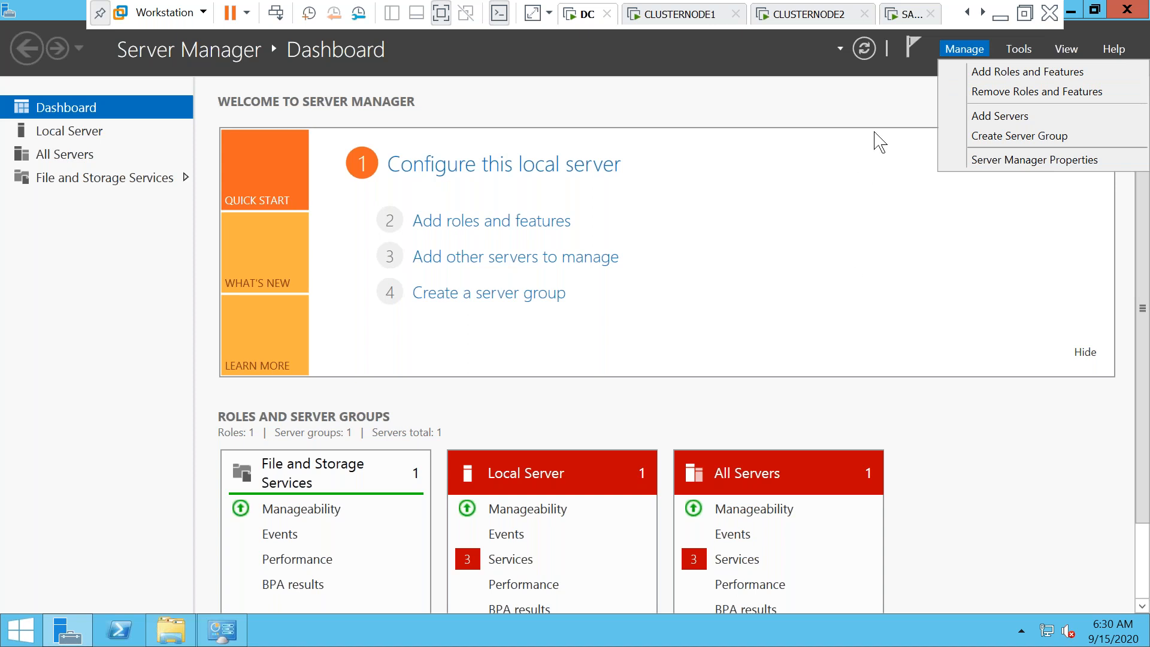
Launch Add Roles and Features with role-based installation and DC as the destination server
left_click(972, 72)
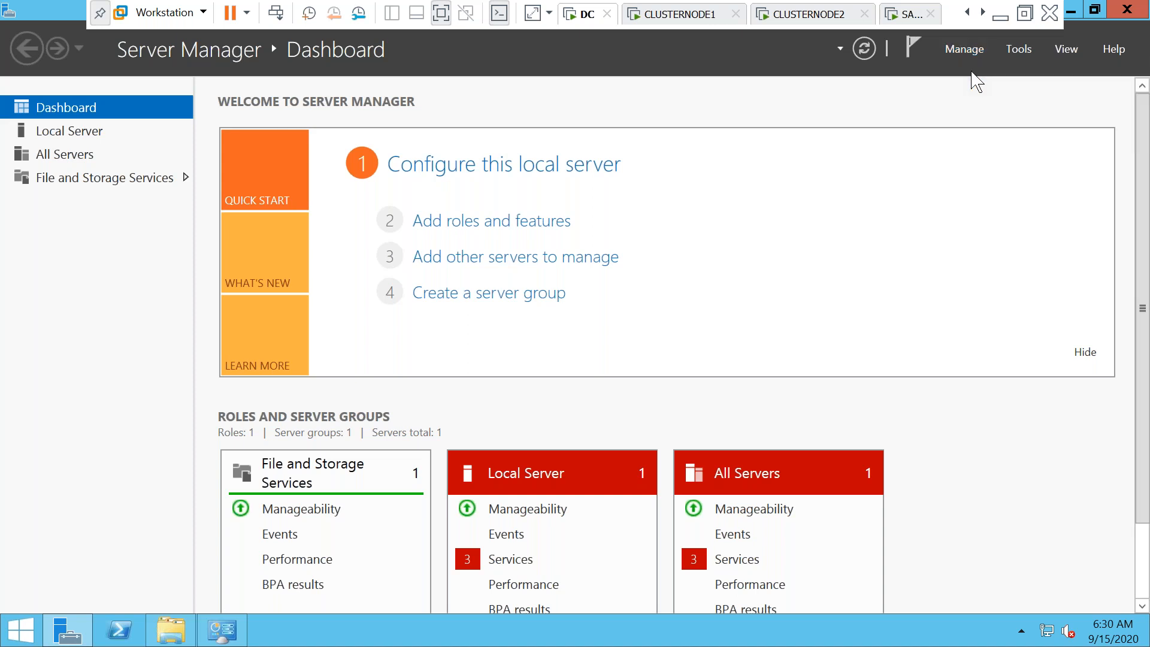
left_click_drag(493, 153, 486, 76)
left_click(615, 546)
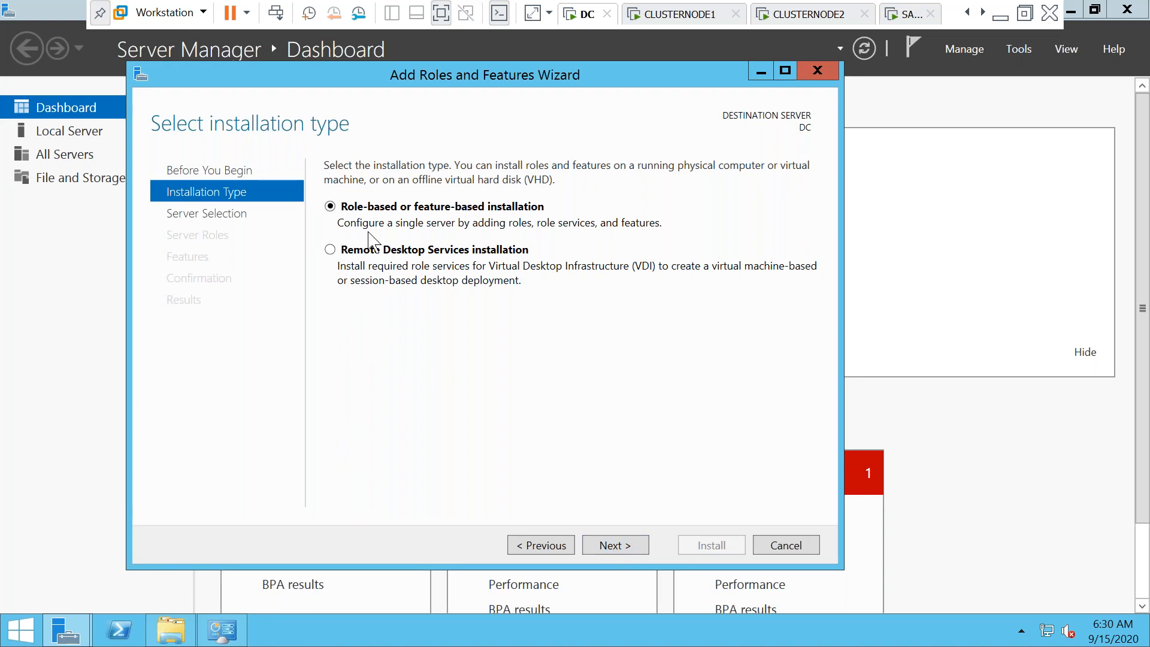
left_click(614, 547)
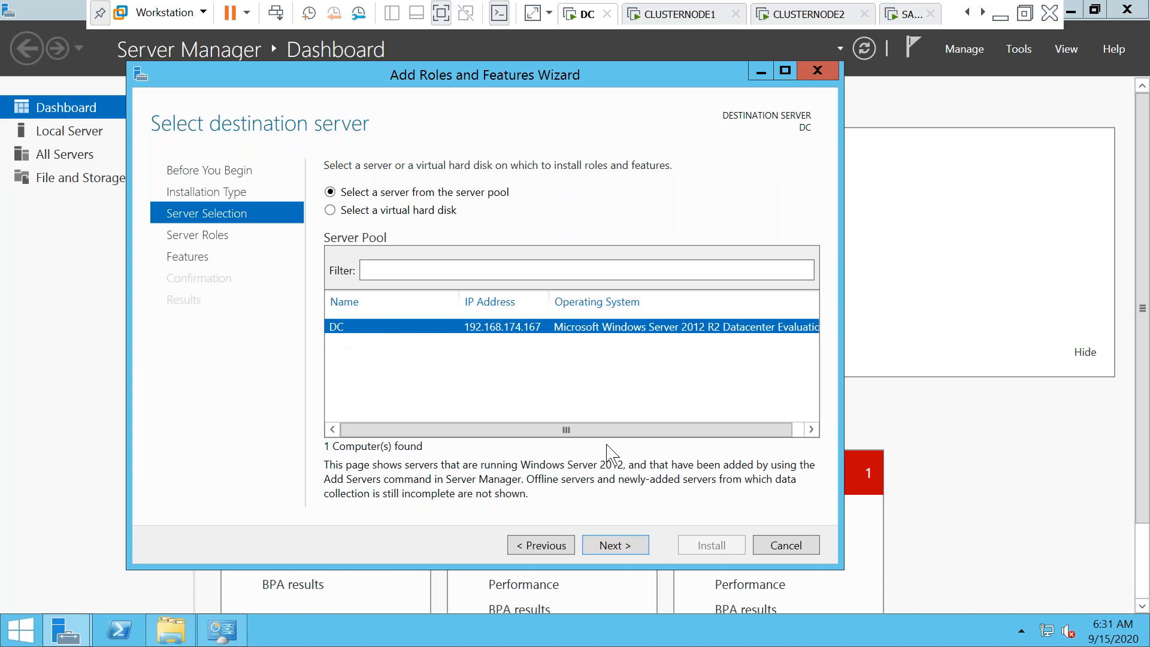
left_click(611, 547)
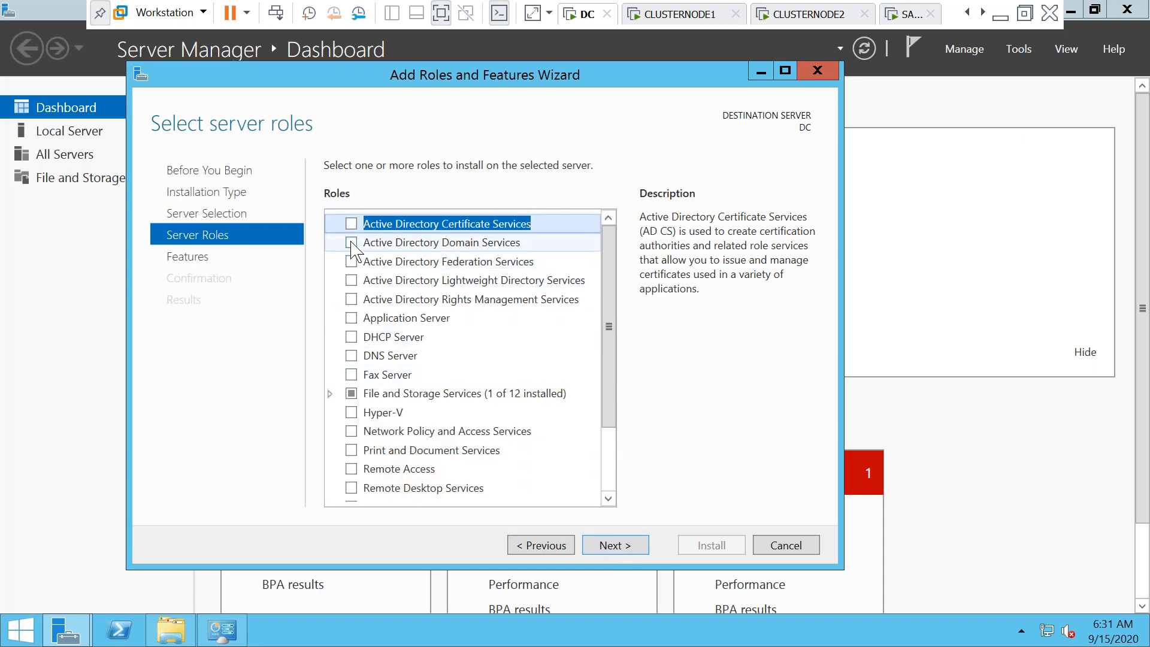
Select the Active Directory Domain Services role and accept its required features
left_click(352, 243)
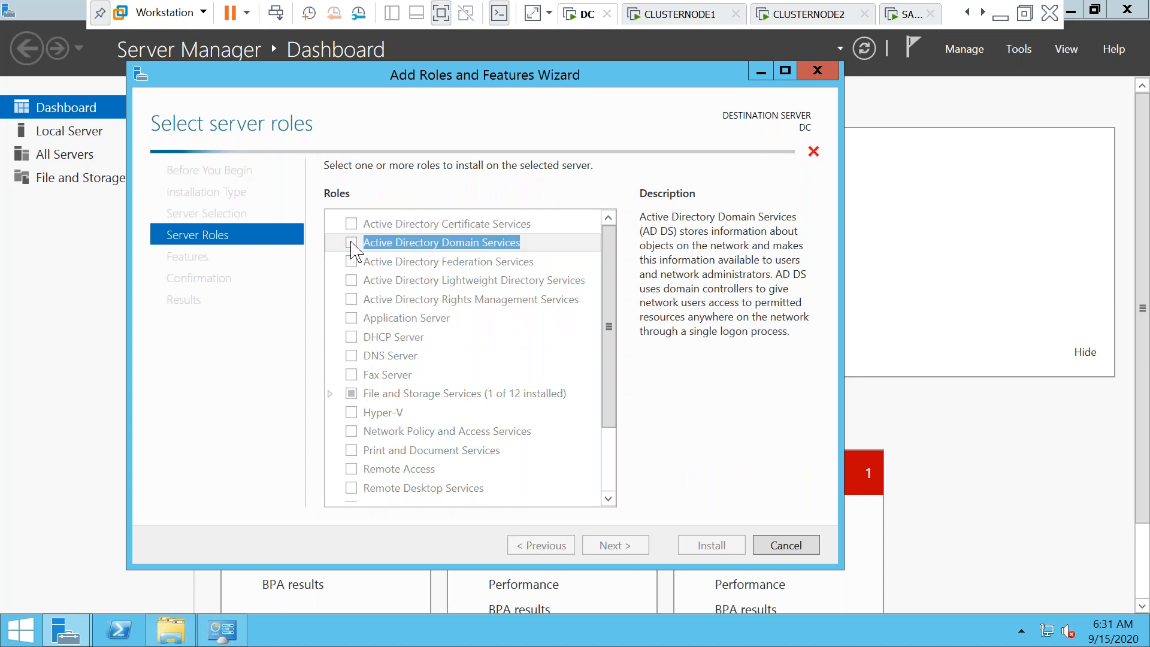
left_click(539, 473)
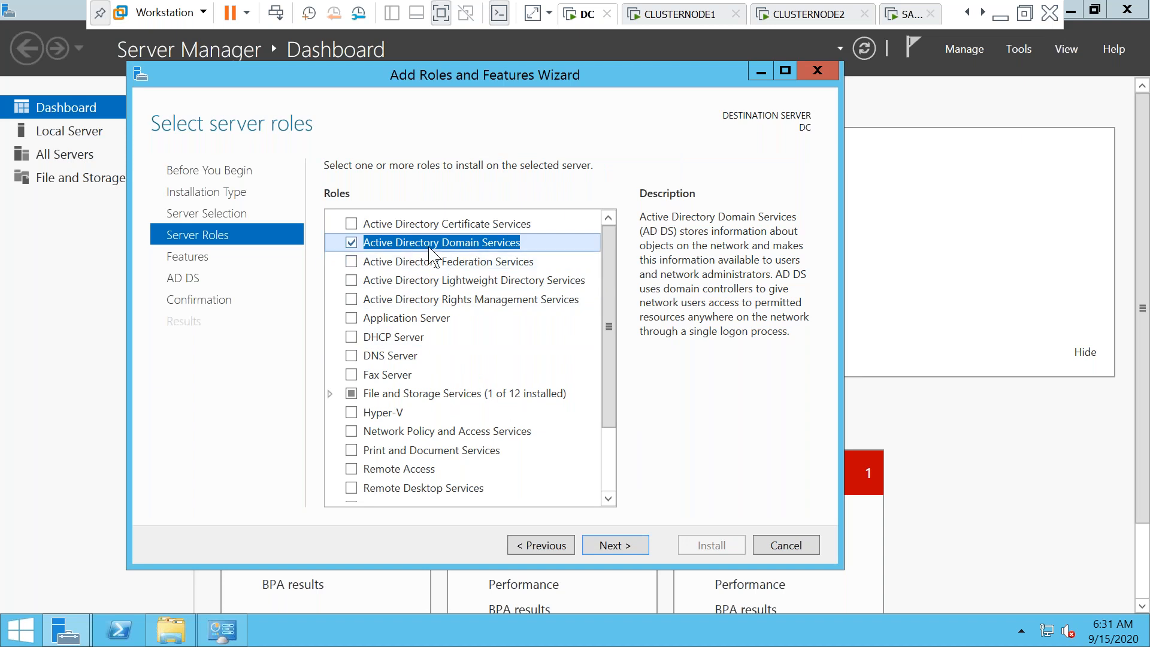
left_click(616, 545)
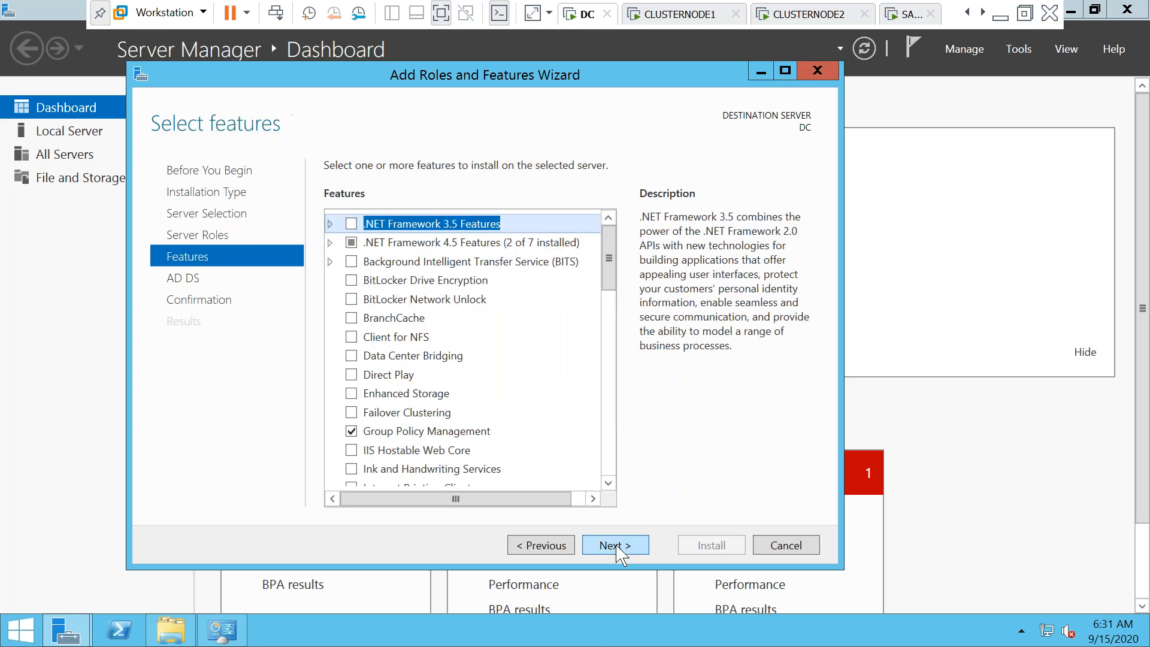
Include .NET Framework 3.5 Features and advance past the AD DS page to confirmation
left_click(330, 225)
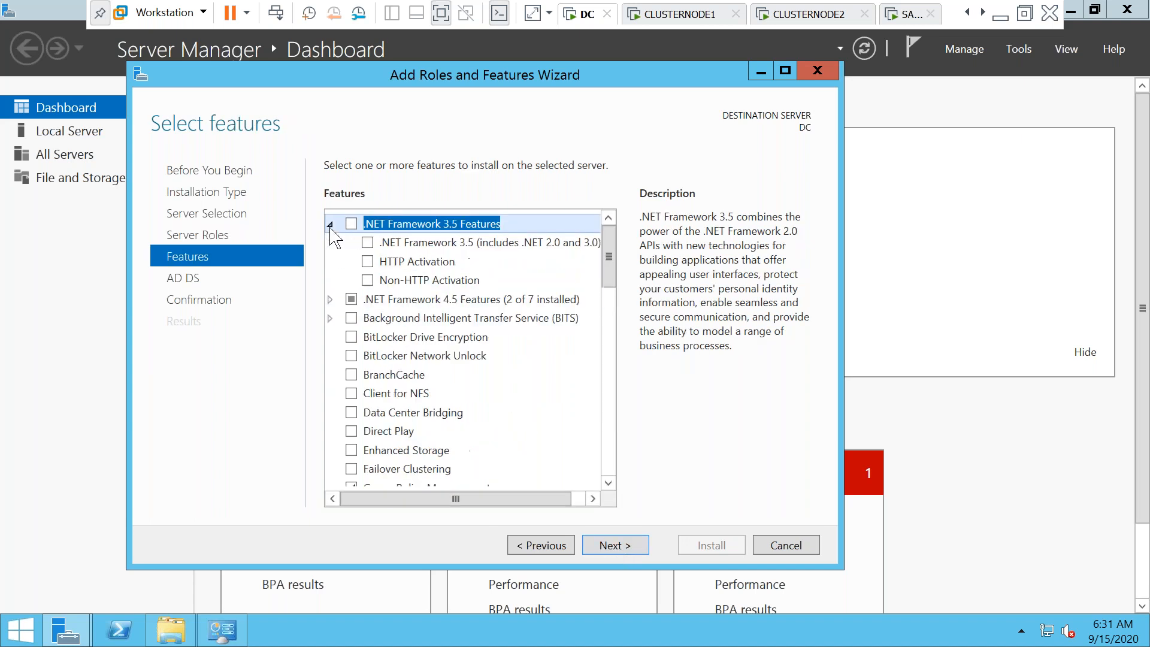
left_click(368, 246)
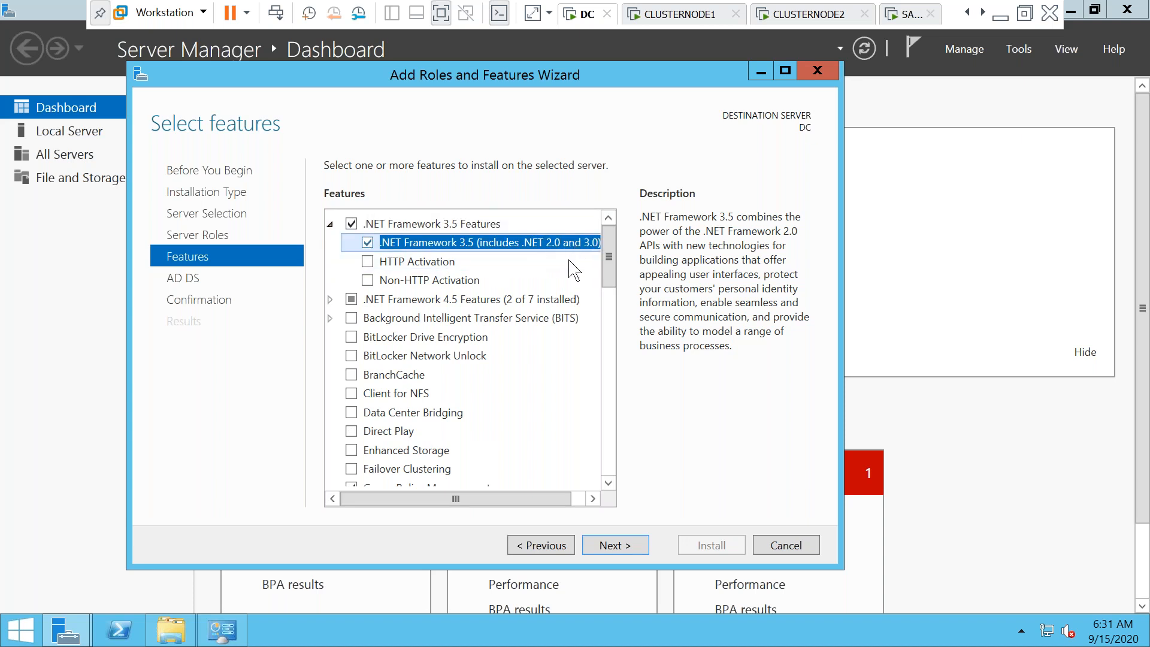
left_click(626, 546)
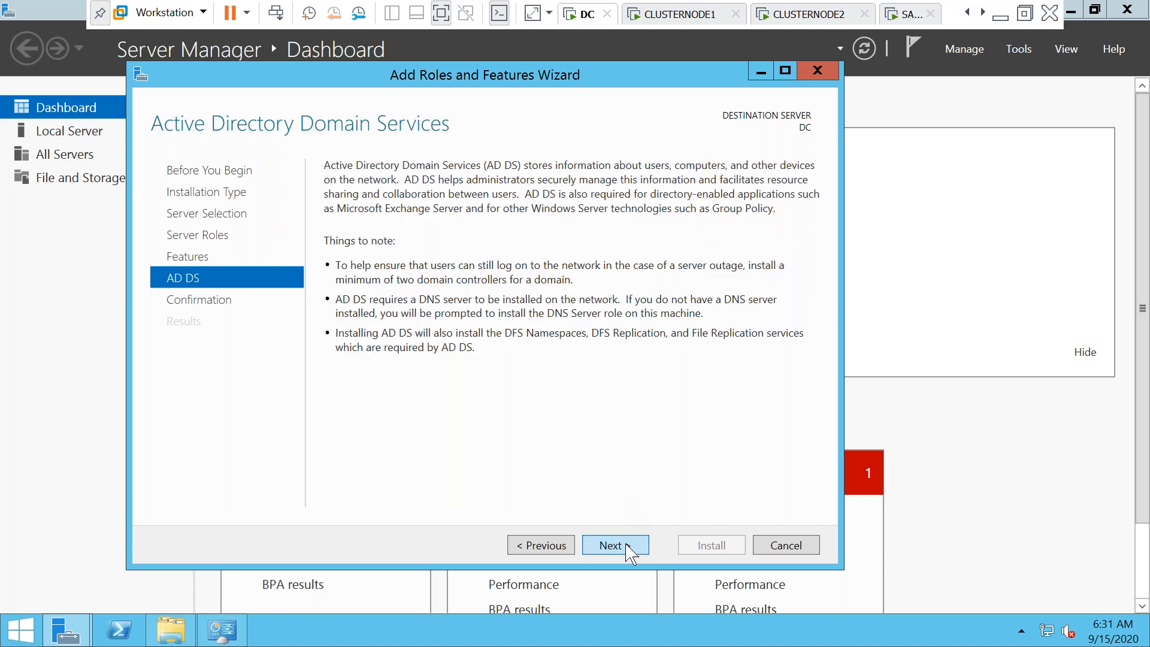
left_click(626, 546)
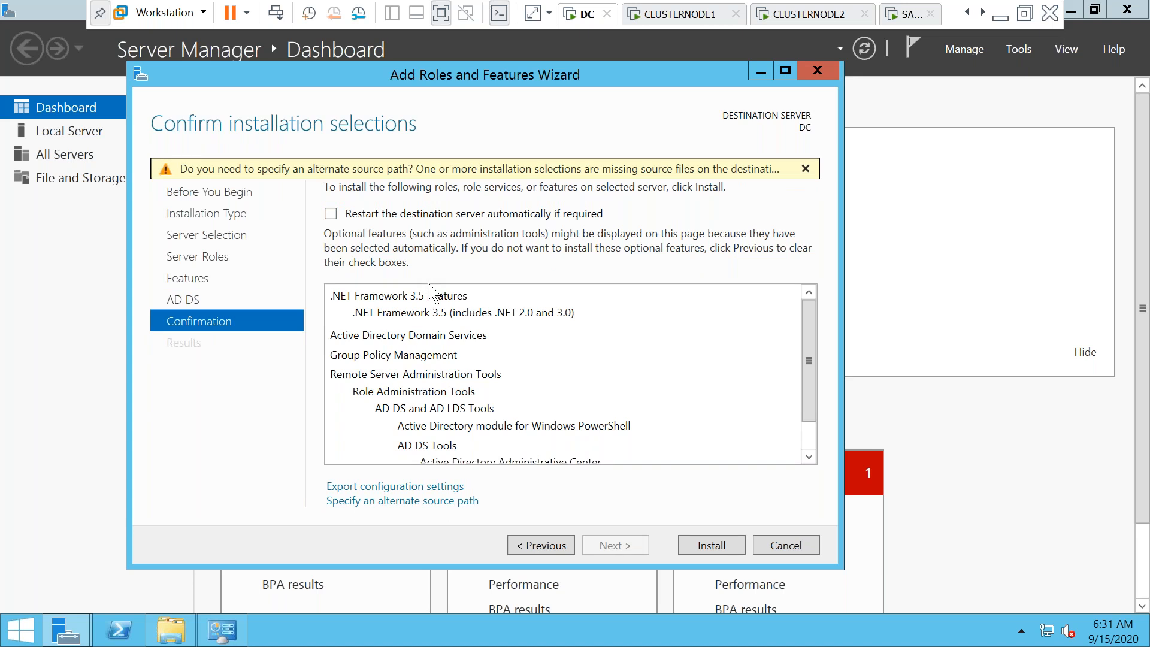
Specify D:\SOURCES\SXS as the alternate installation source path
left_click(398, 502)
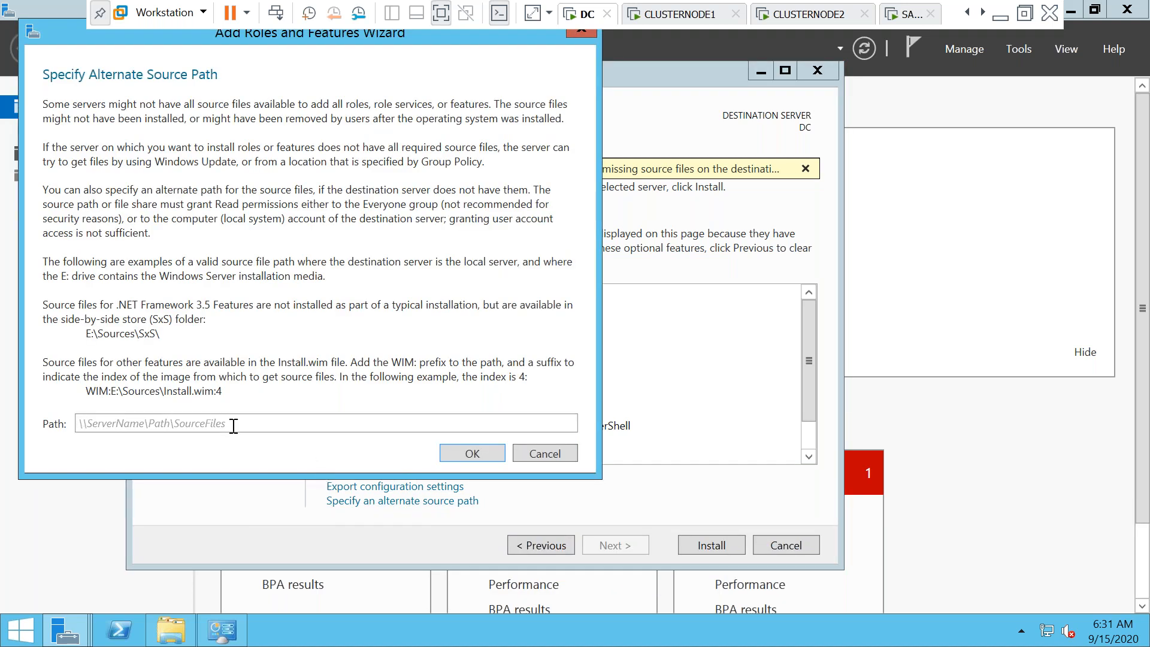
type("D:\\SOURCES")
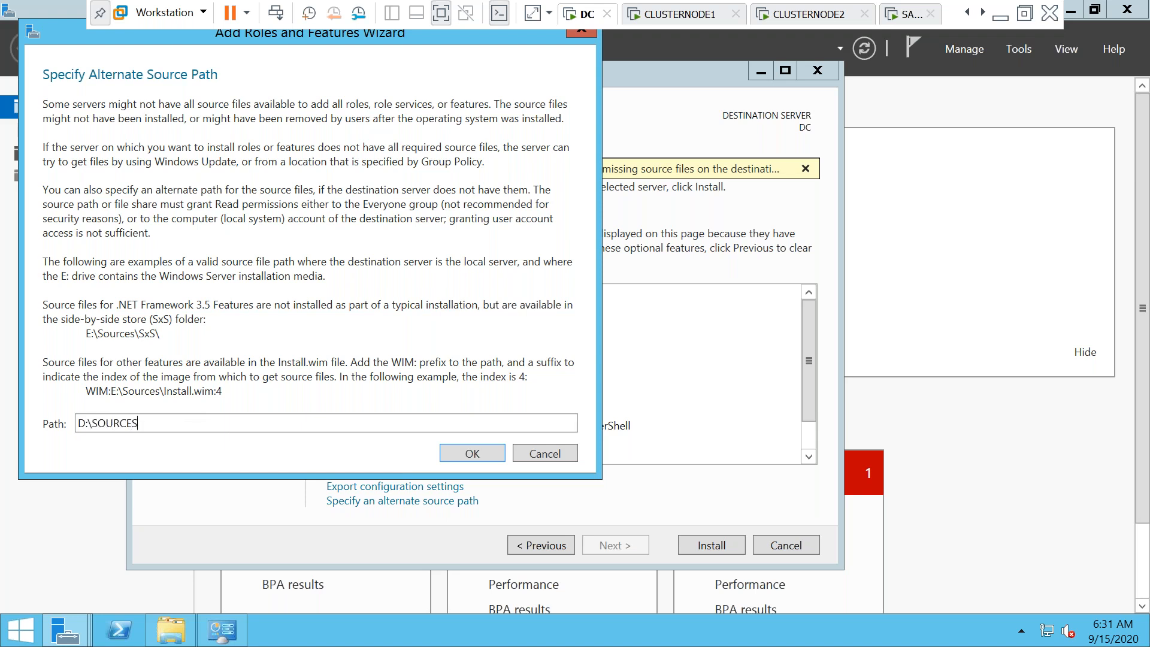
type("\\SXS")
left_click(468, 459)
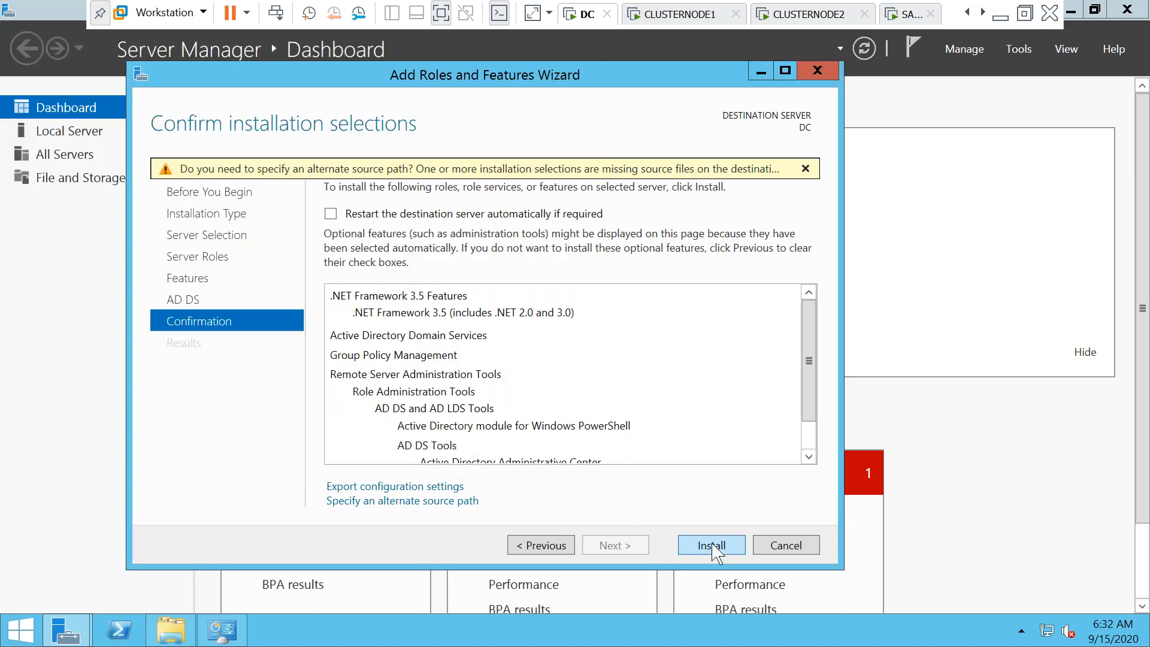
Install AD DS and .NET Framework 3.5 on DC
left_click(713, 545)
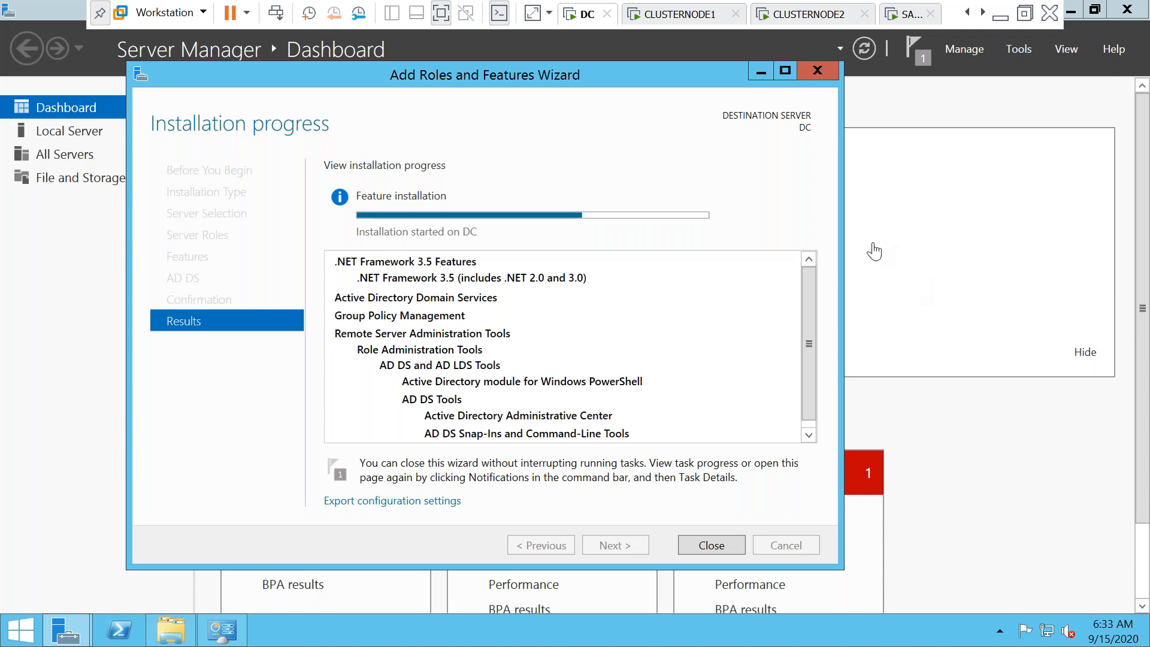
Switch to CLUSTERNODE1 and look through its VM settings, leaving memory at 2048 MB
left_click(682, 15)
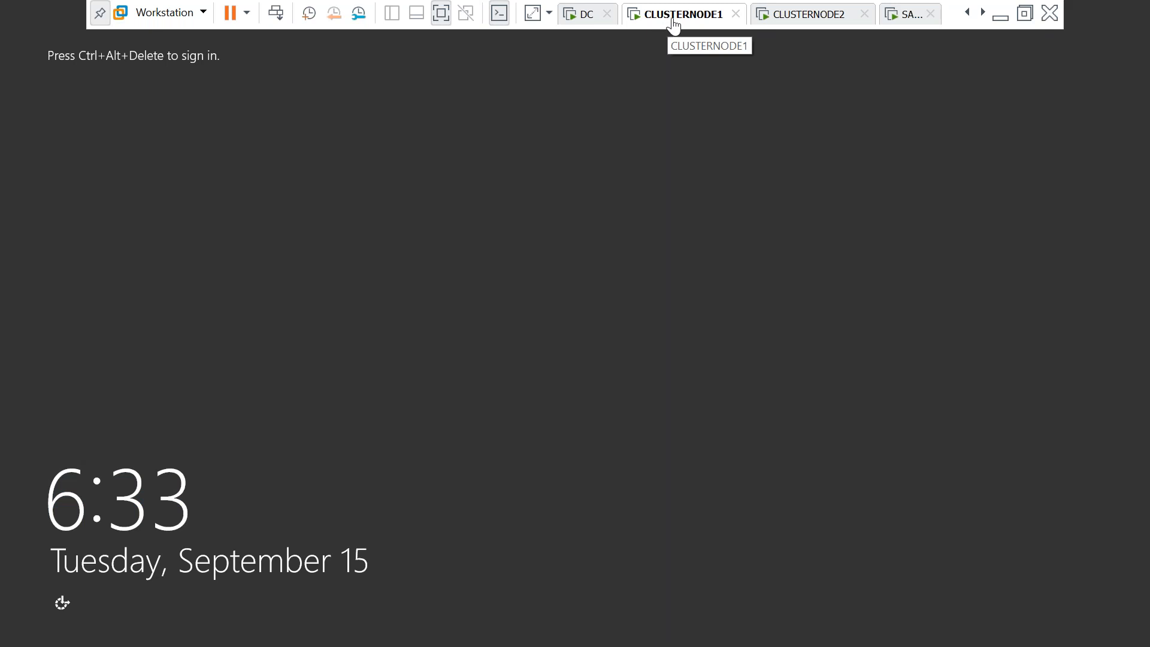
right_click(672, 19)
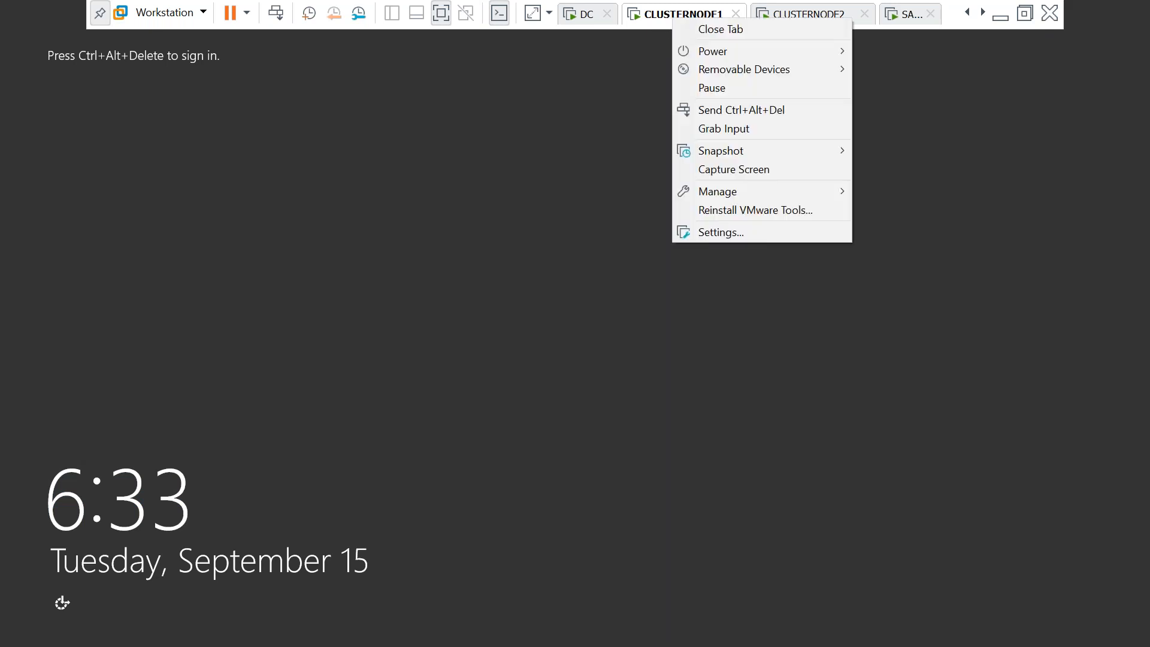
left_click(709, 237)
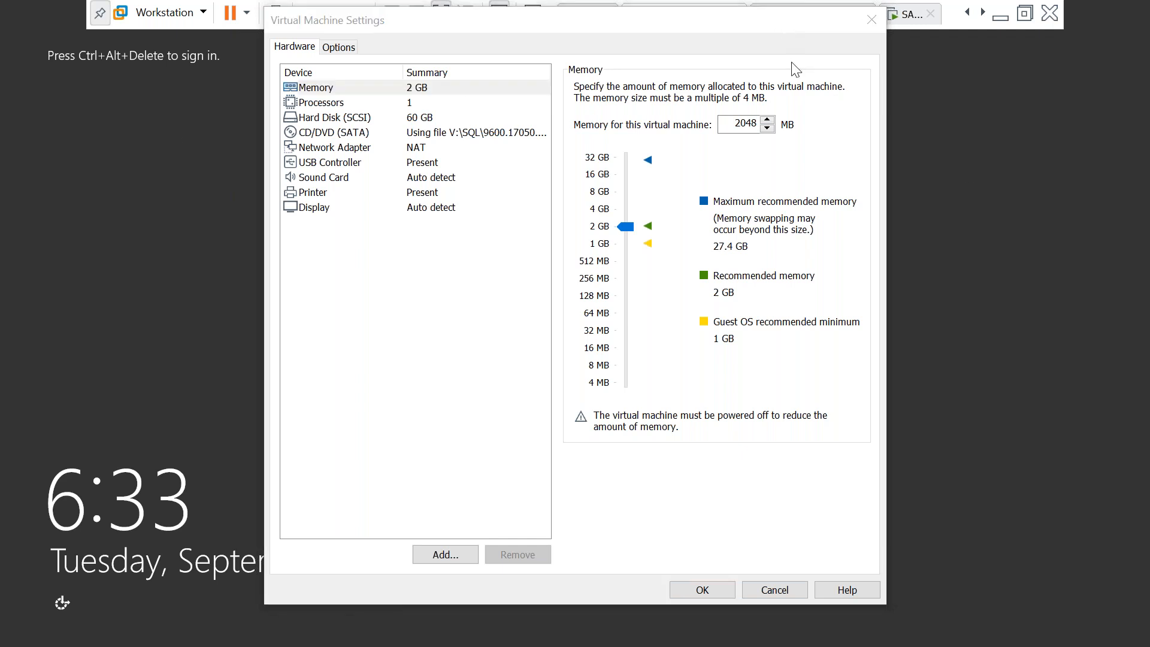
left_click(172, 130)
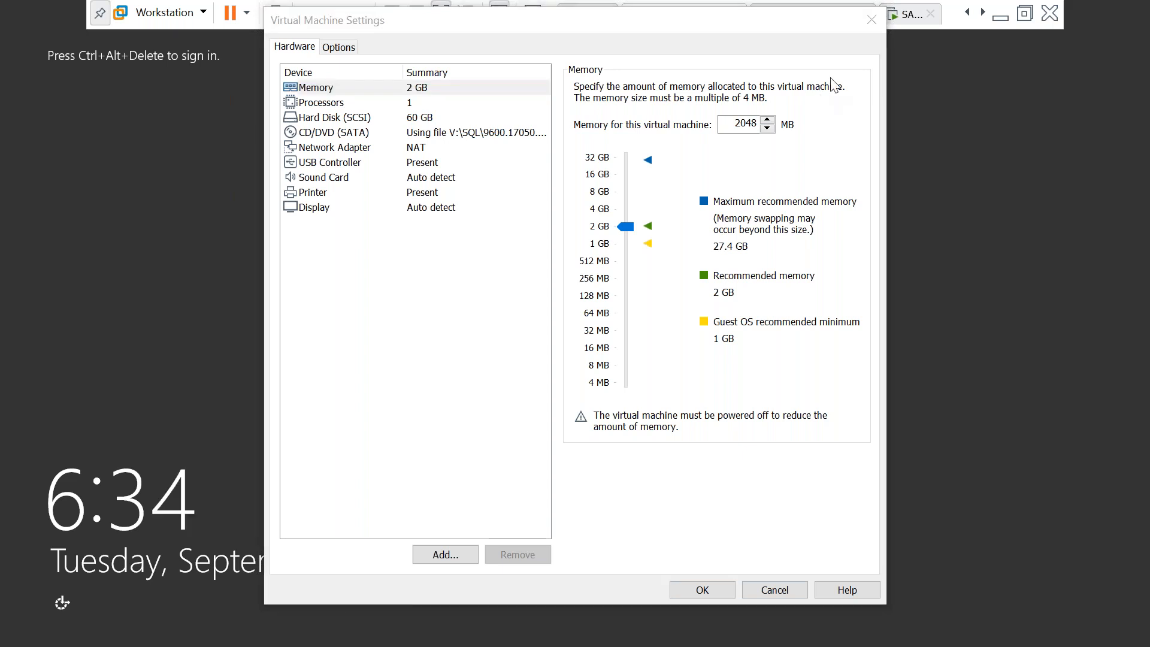
left_click(170, 145)
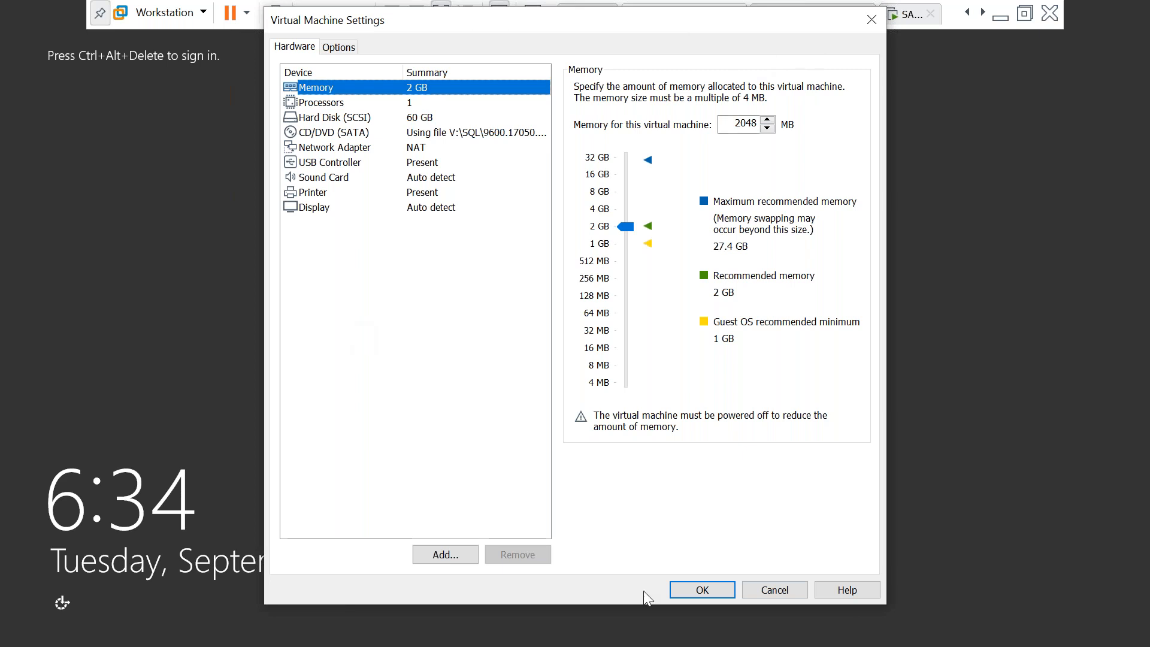
left_click(775, 593)
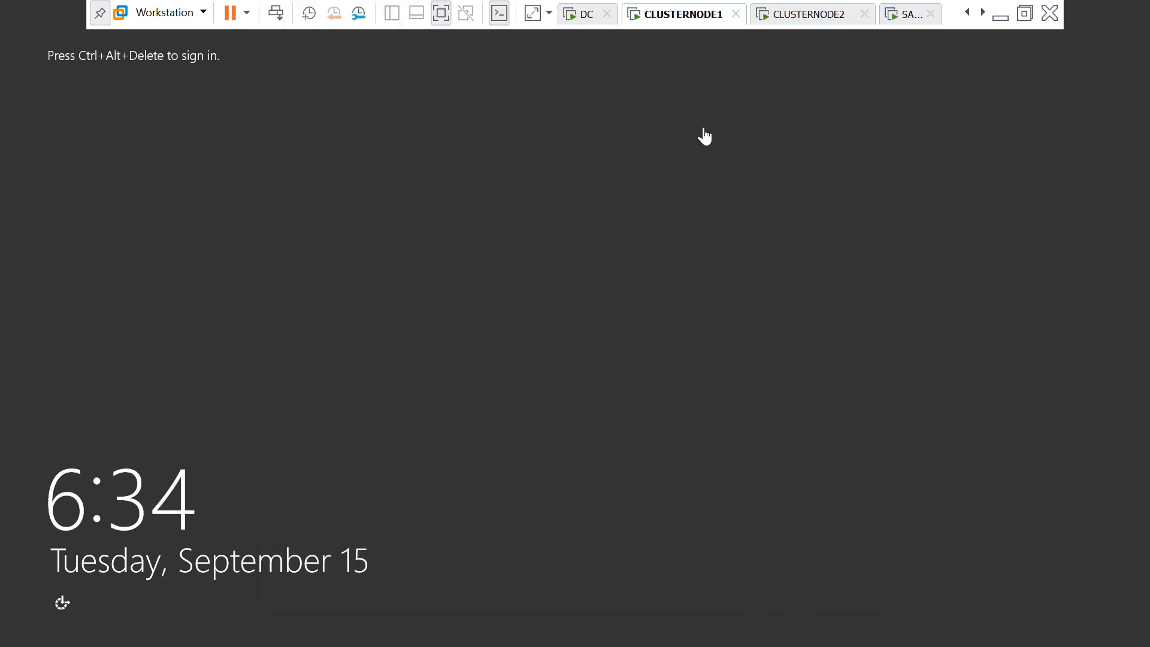
right_click(683, 19)
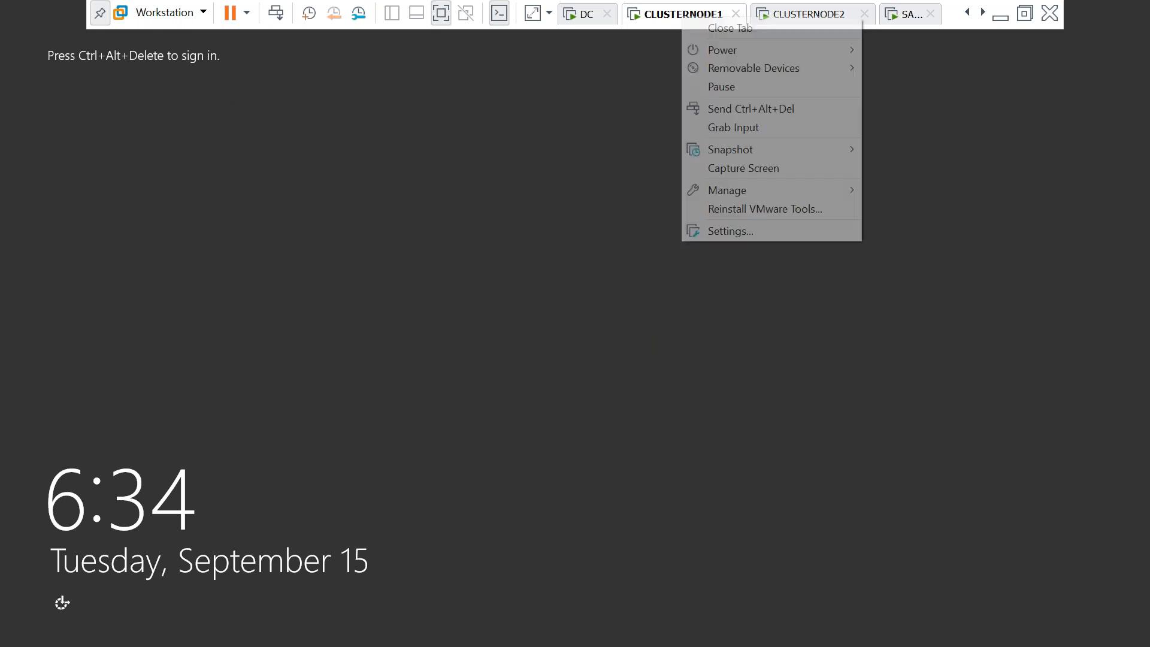
Set CLUSTERNODE1's network adapter to Bridged
left_click(714, 230)
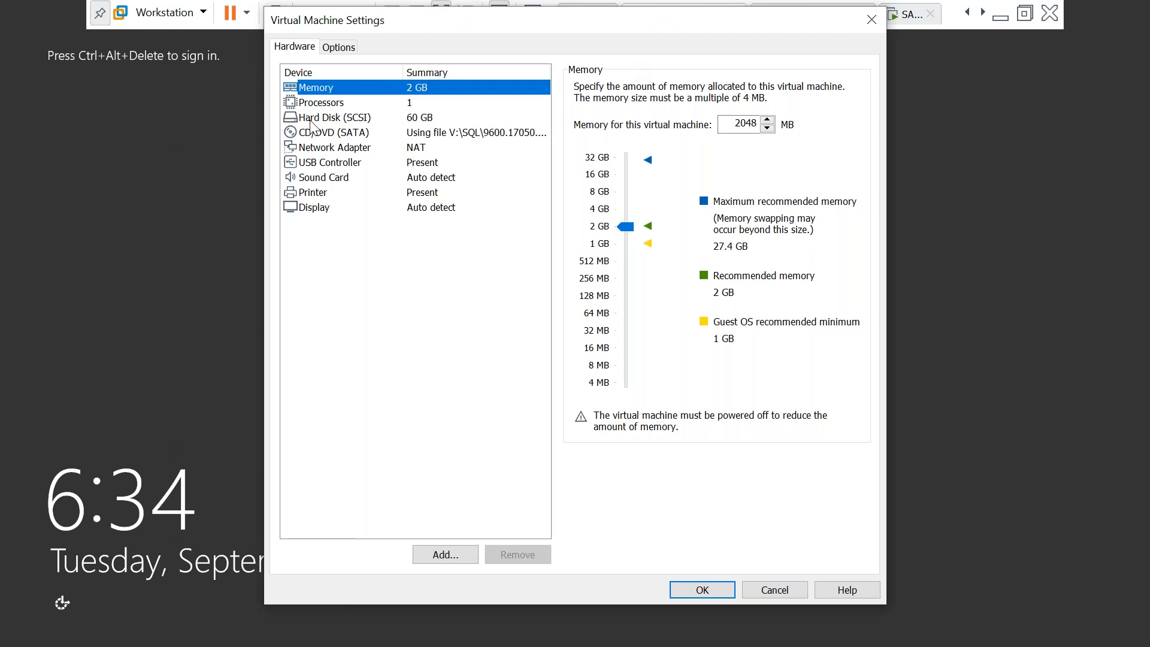
left_click(326, 148)
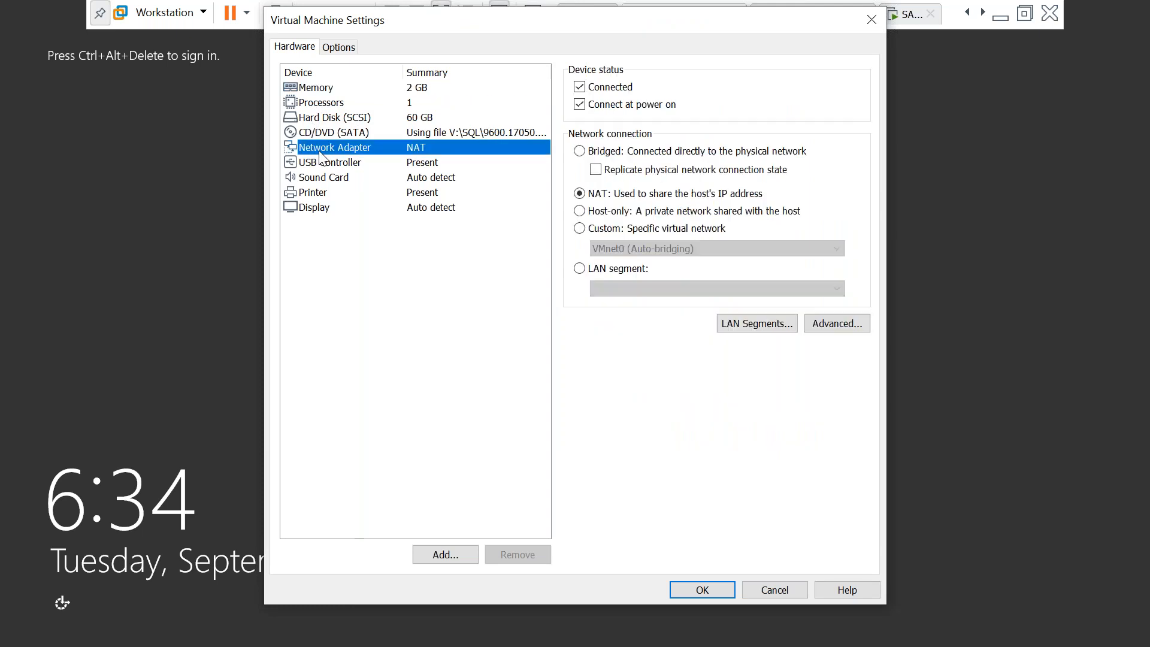
left_click(580, 151)
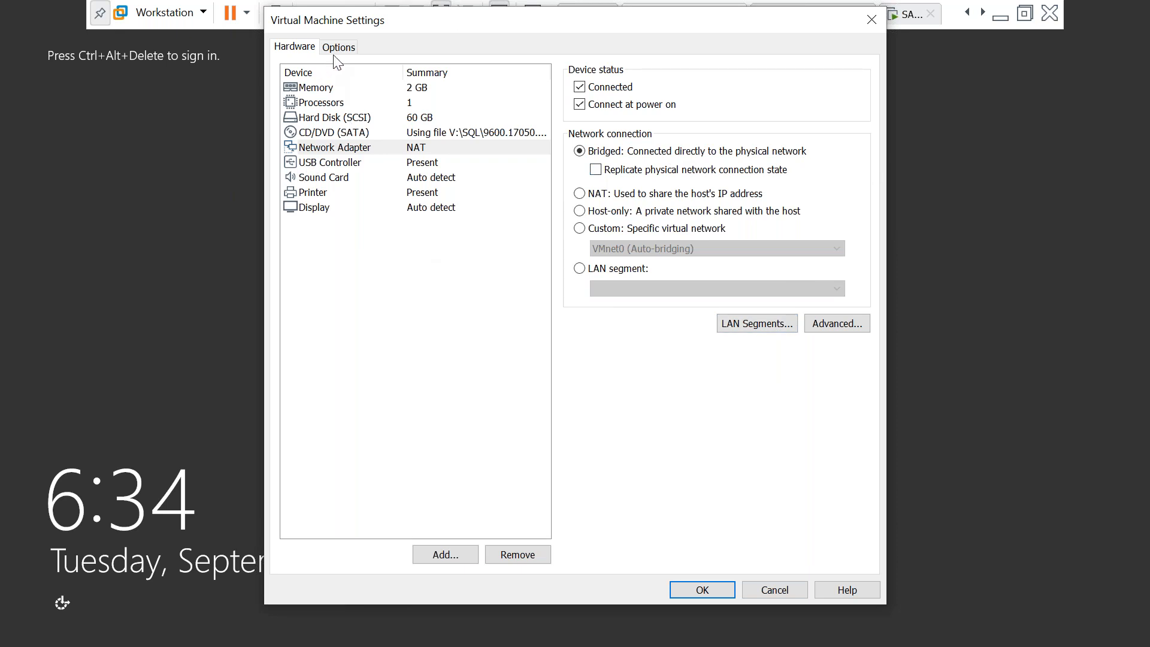
Change CLUSTERNODE1's memory to 4048 MB
left_click(340, 89)
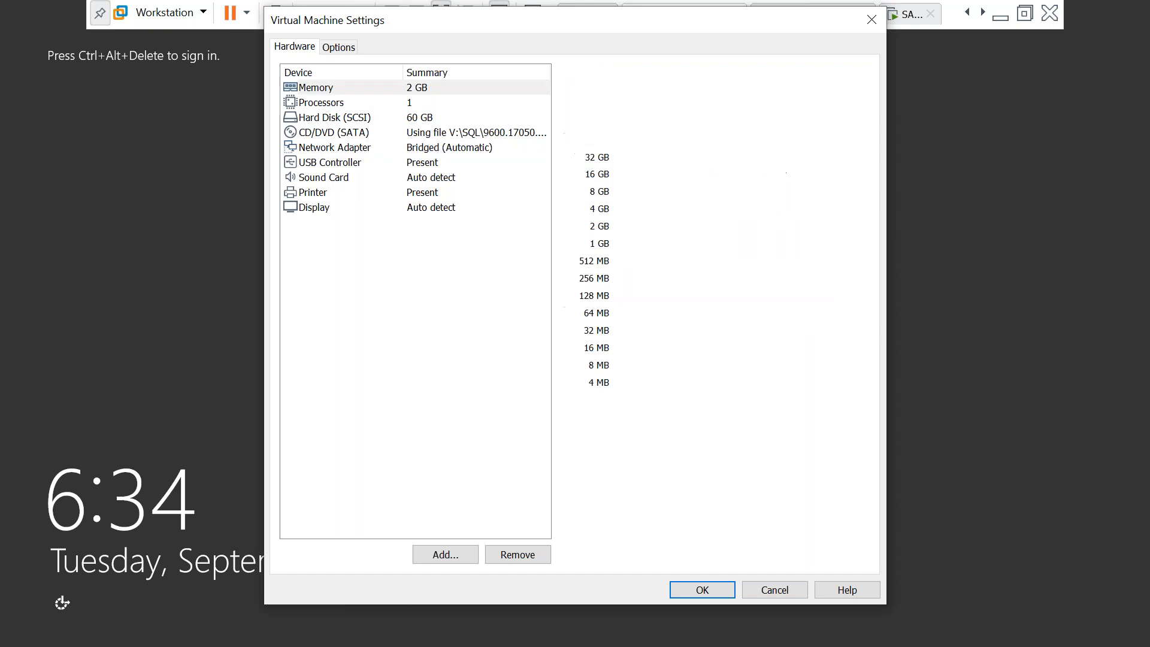
left_click(720, 126)
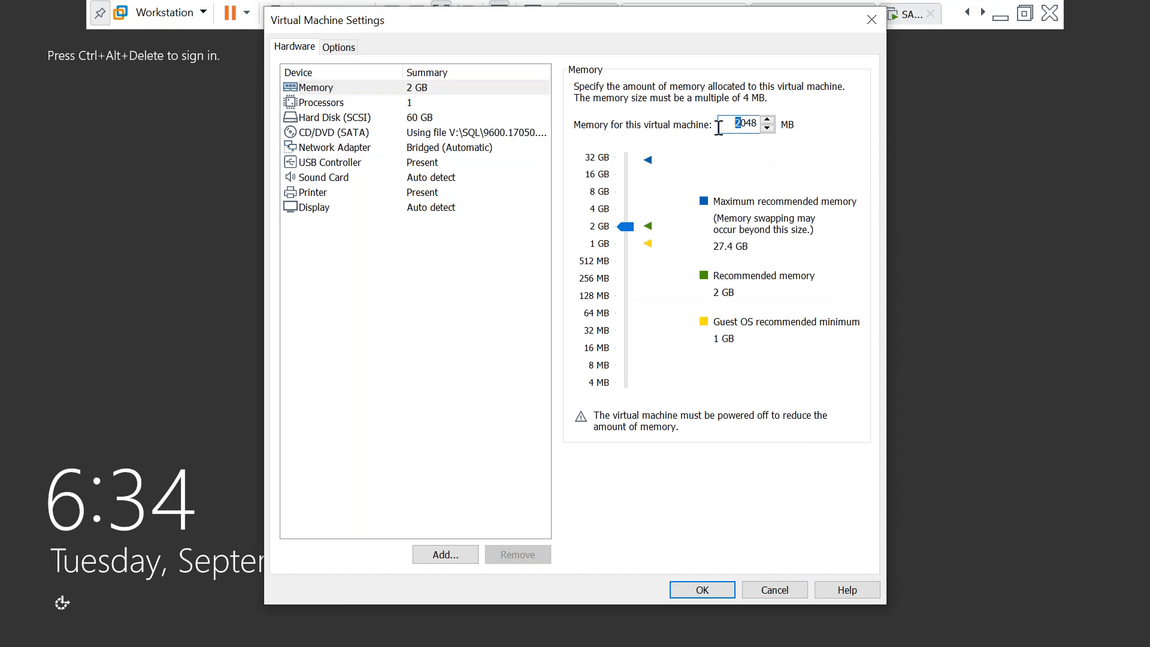
type("4")
Review the Shared Folders options and bridged network adapter, with memory now at 4.0 GB
left_click(339, 48)
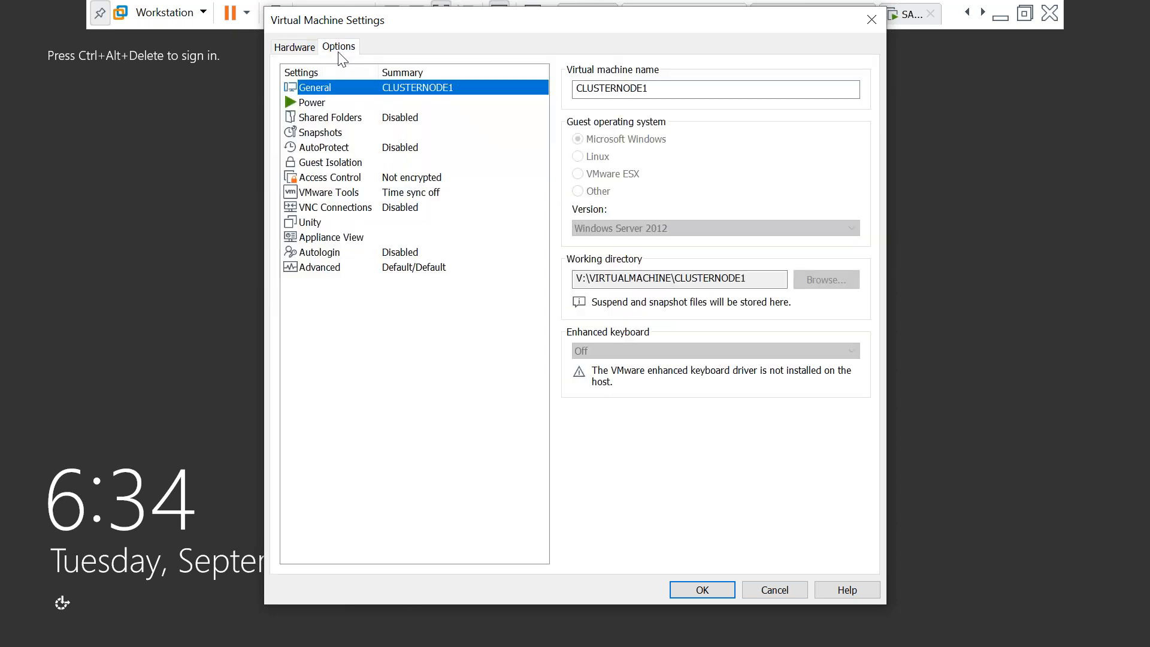
left_click(335, 118)
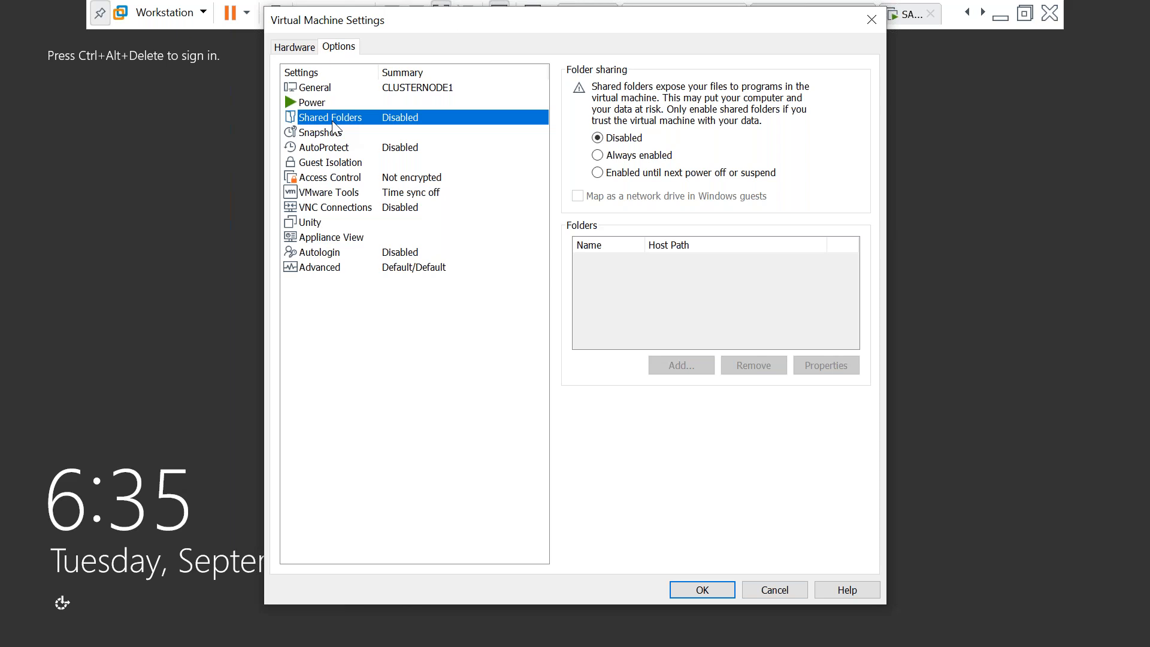
left_click(294, 48)
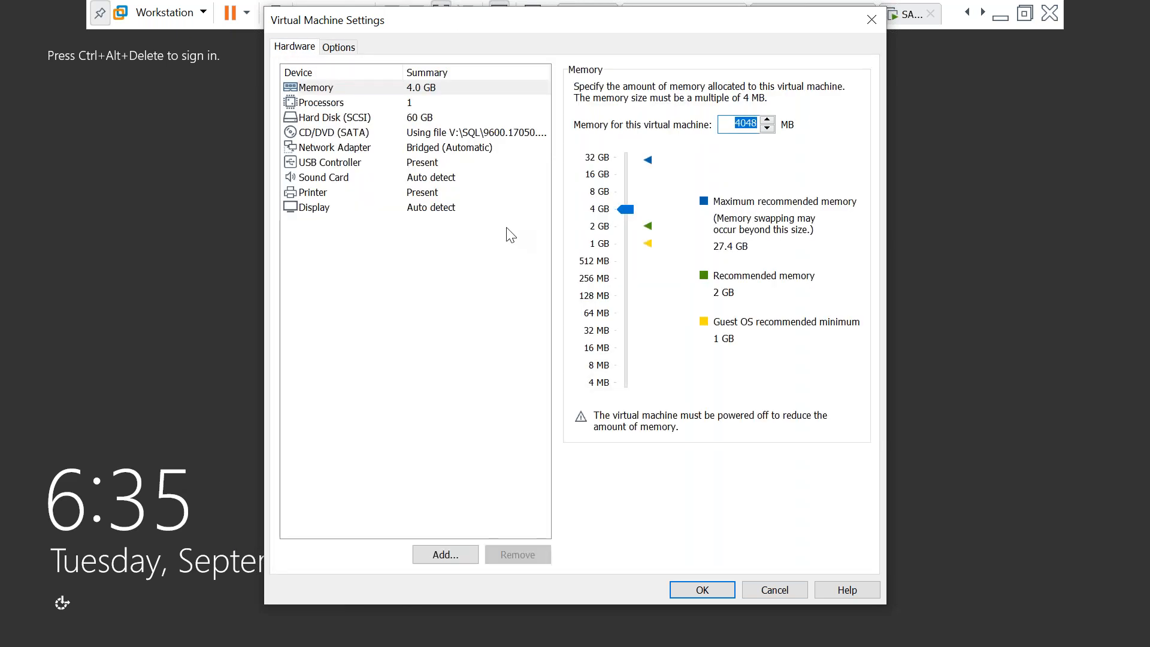
left_click(326, 151)
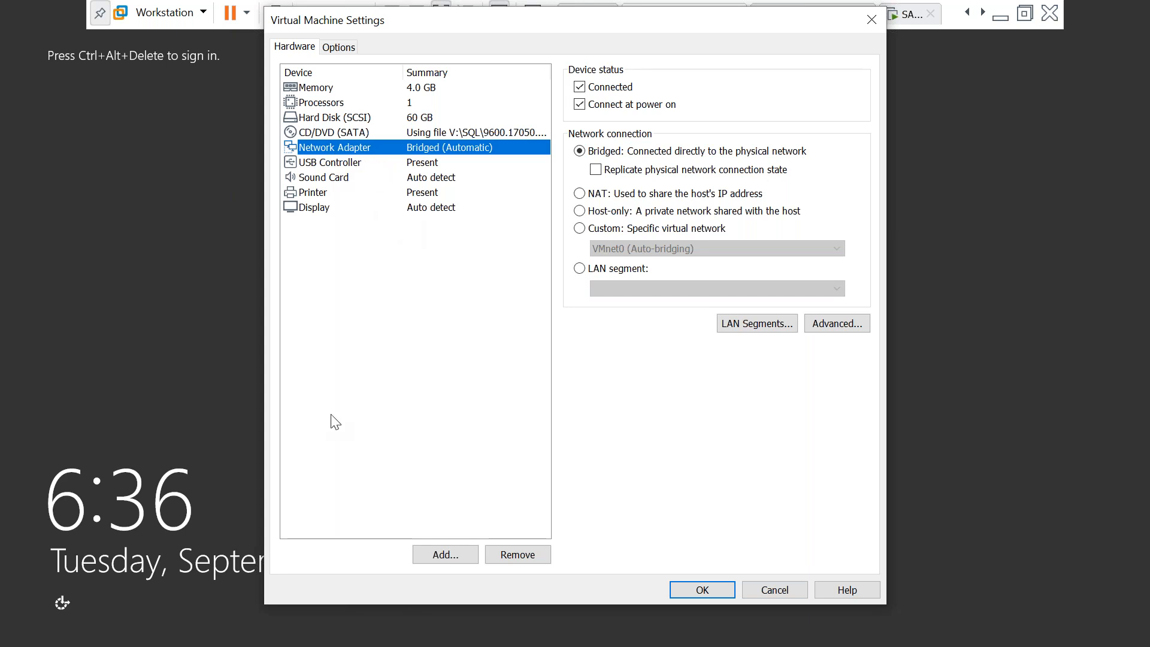
left_click(431, 559)
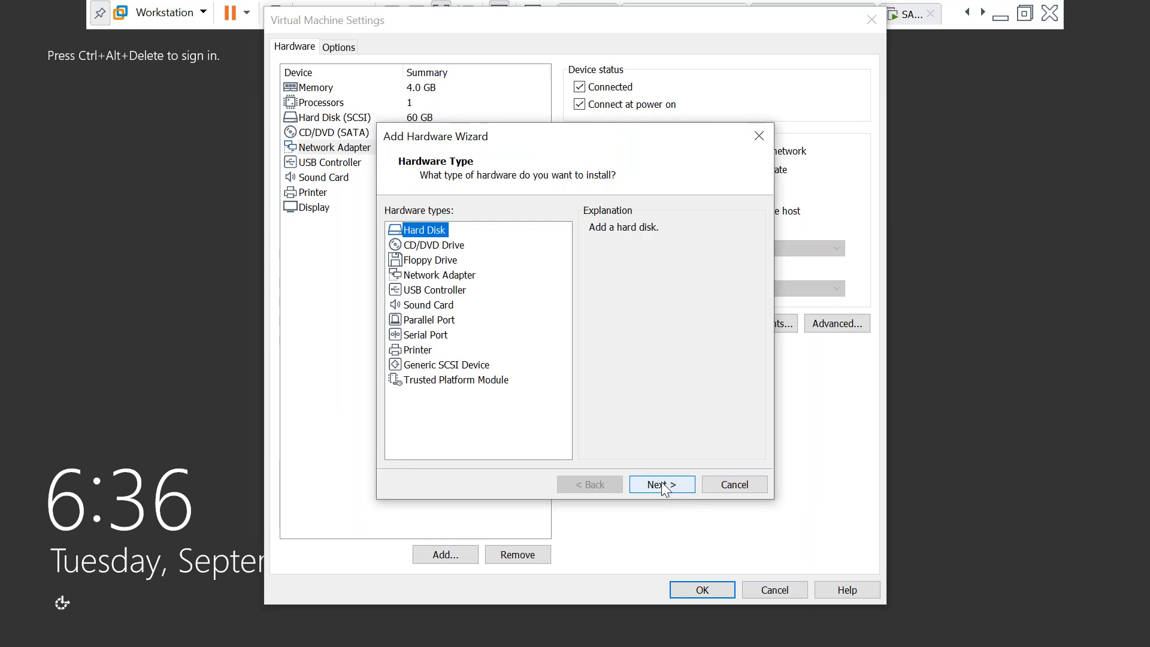
Add a second NAT network adapter, then review the first adapter and 4.0 GB memory
left_click(444, 276)
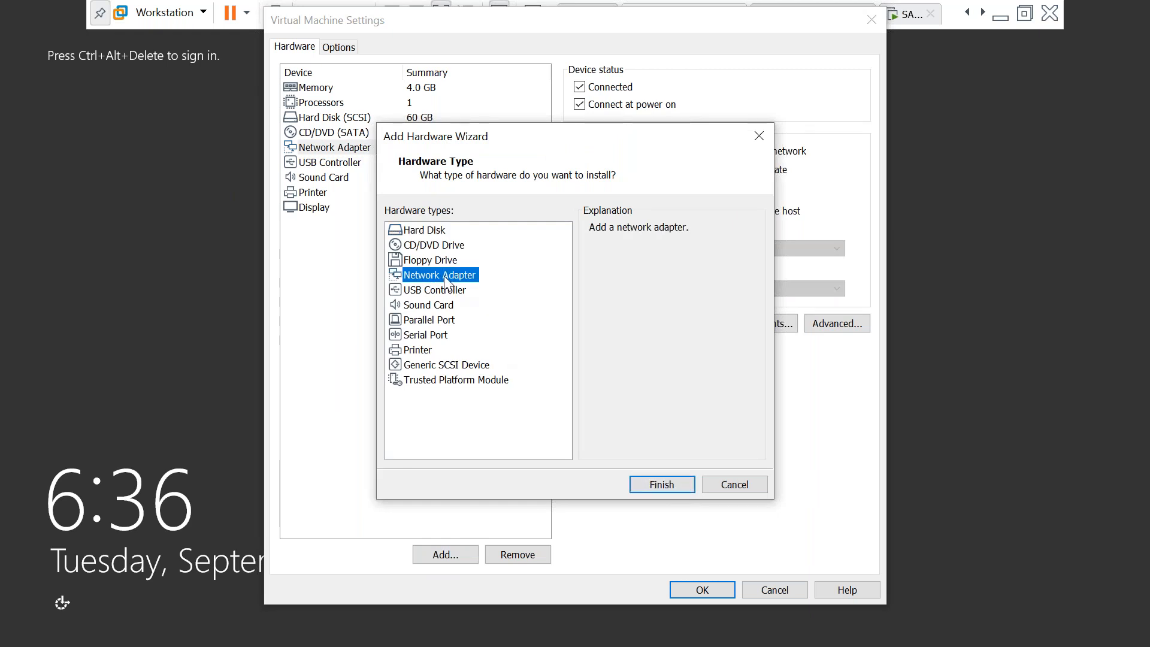
left_click(663, 482)
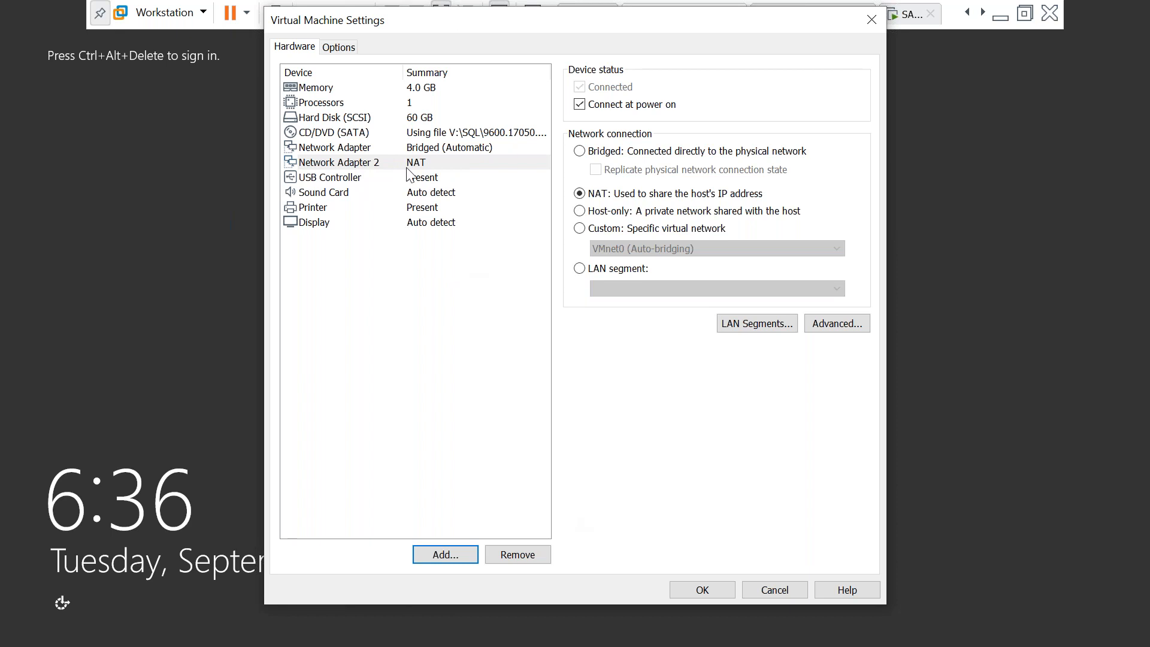
left_click(353, 150)
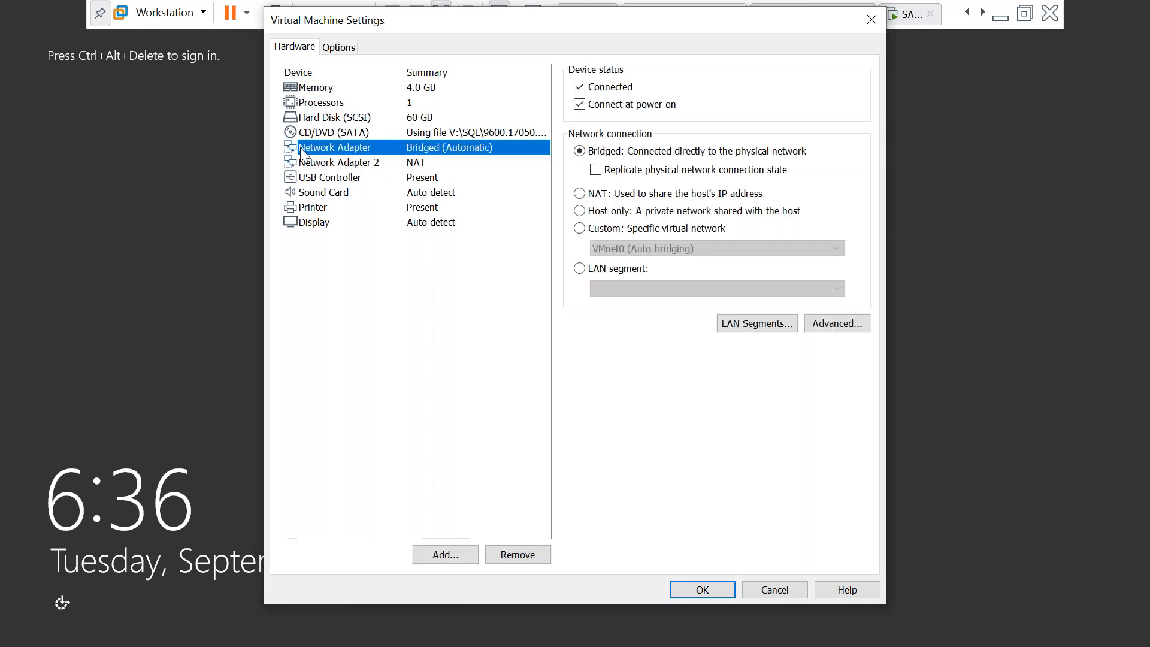
left_click(312, 88)
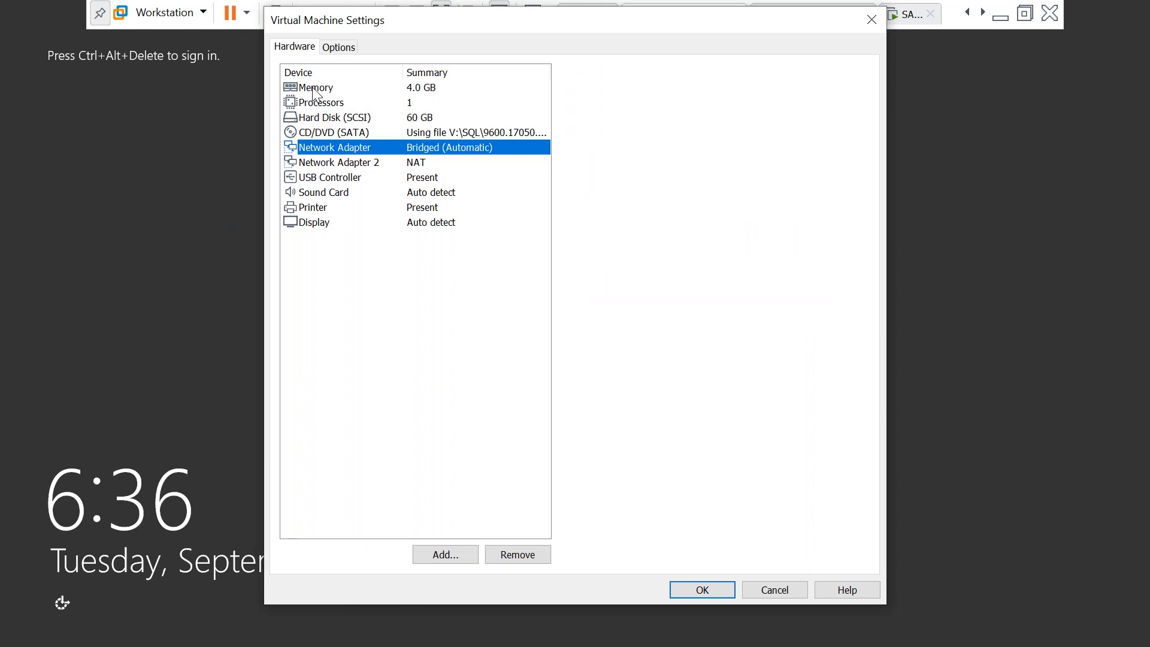
left_click(316, 151)
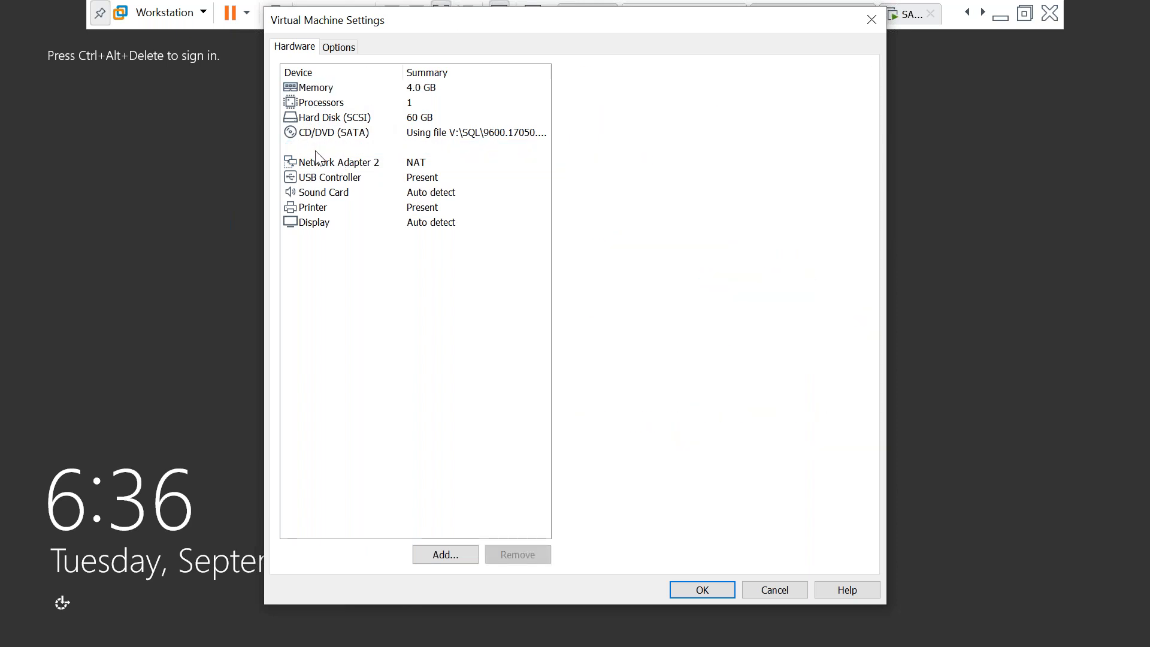
Set CLUSTERNODE1's shared folders to Always enabled and map them as a network drive
left_click(343, 51)
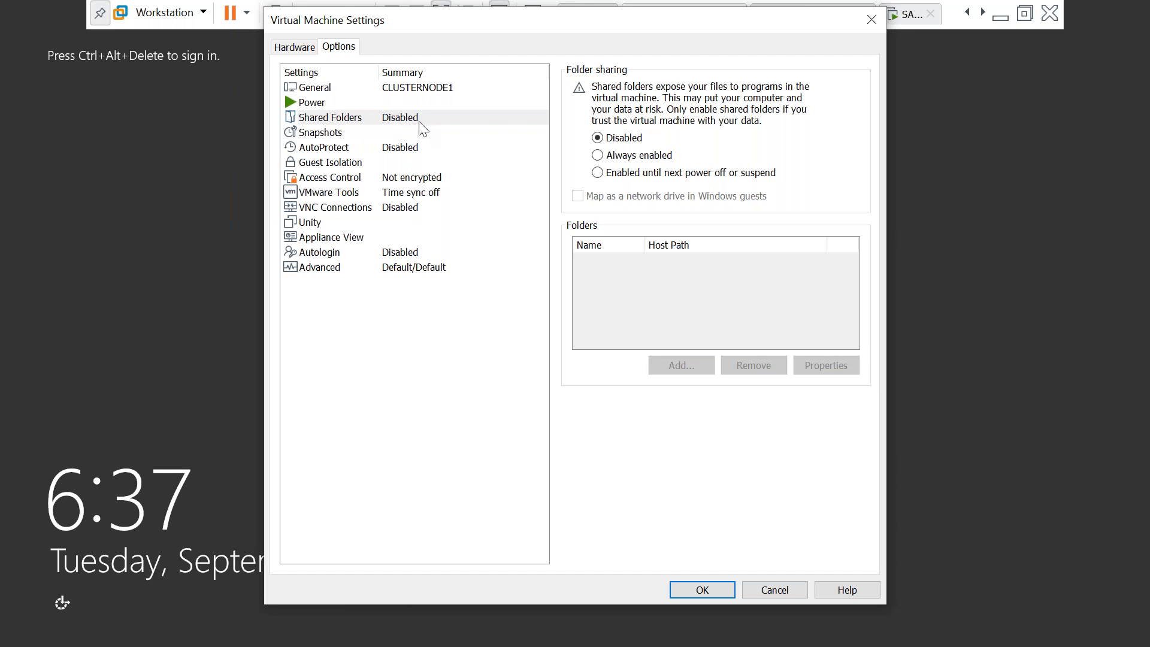
left_click(599, 157)
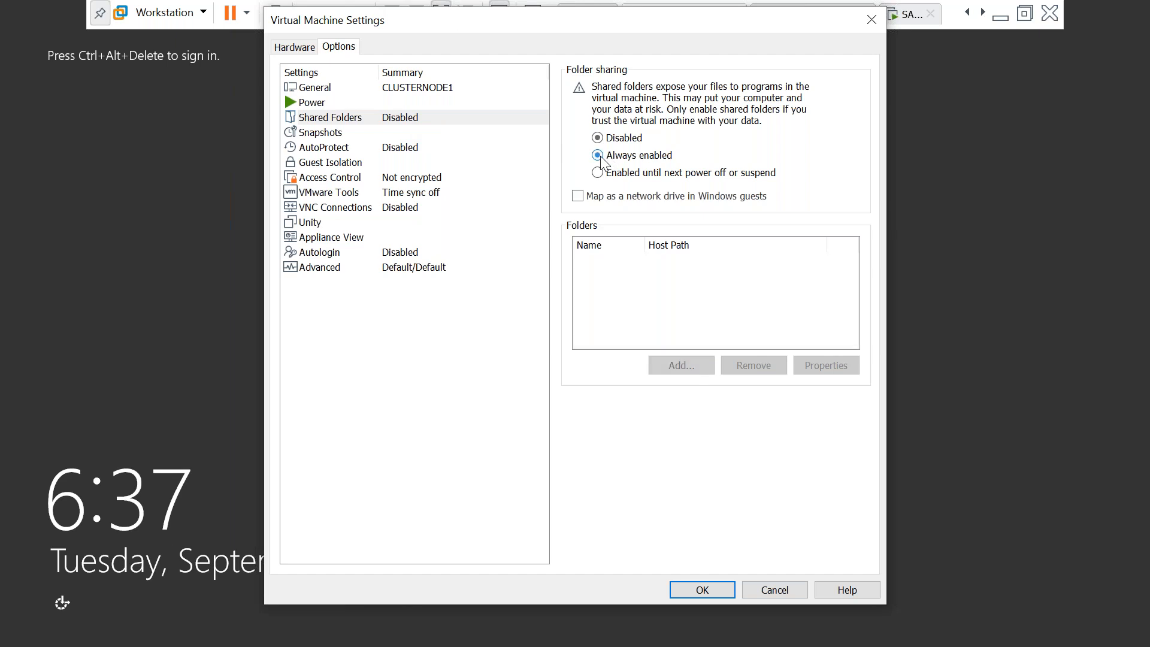
left_click(580, 197)
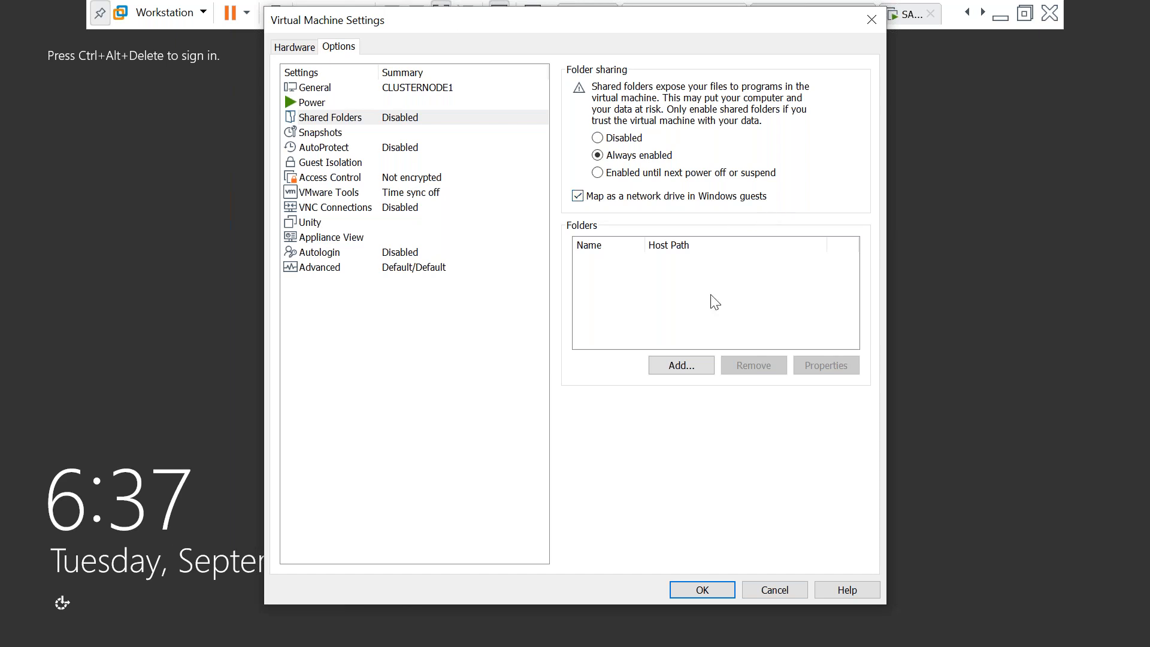
Add host folder V:\downloads as a shared folder named downloads
left_click(687, 376)
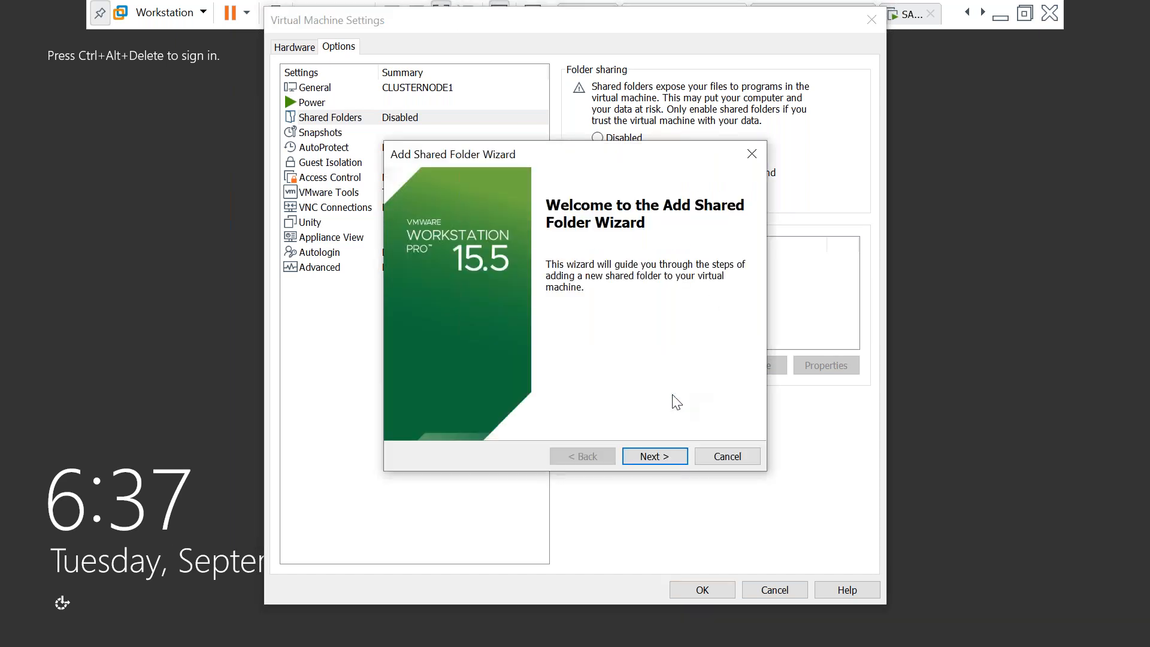
key("Return")
left_click(734, 253)
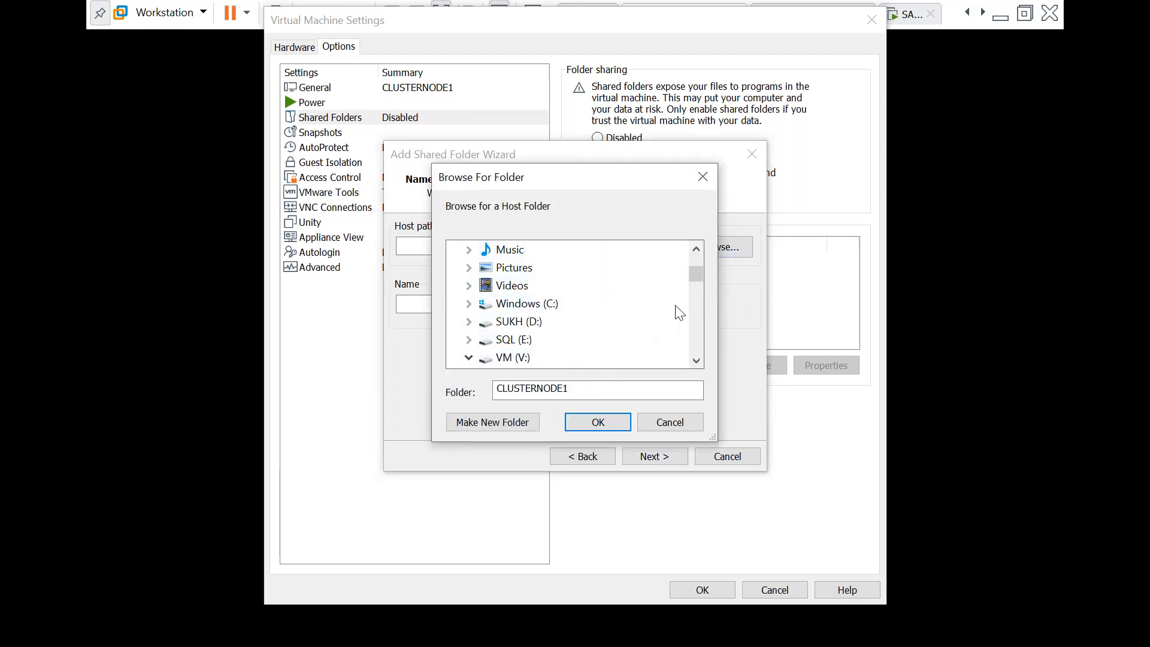
left_click(696, 360)
left_click(697, 361)
left_click(696, 360)
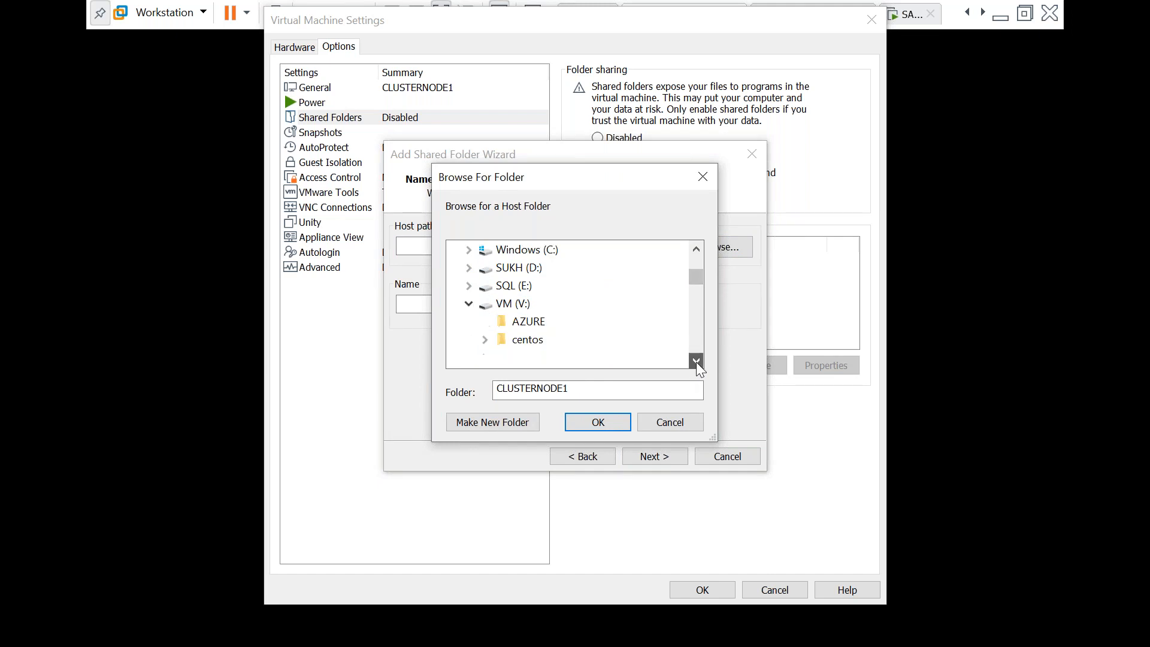
left_click(510, 303)
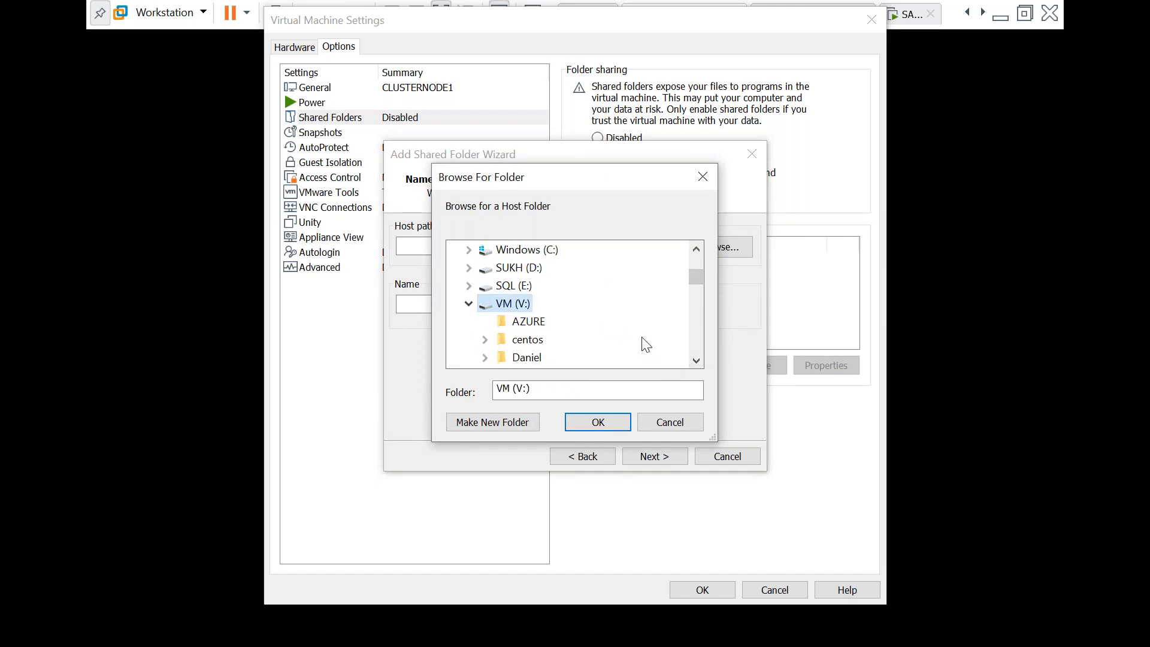
left_click(696, 363)
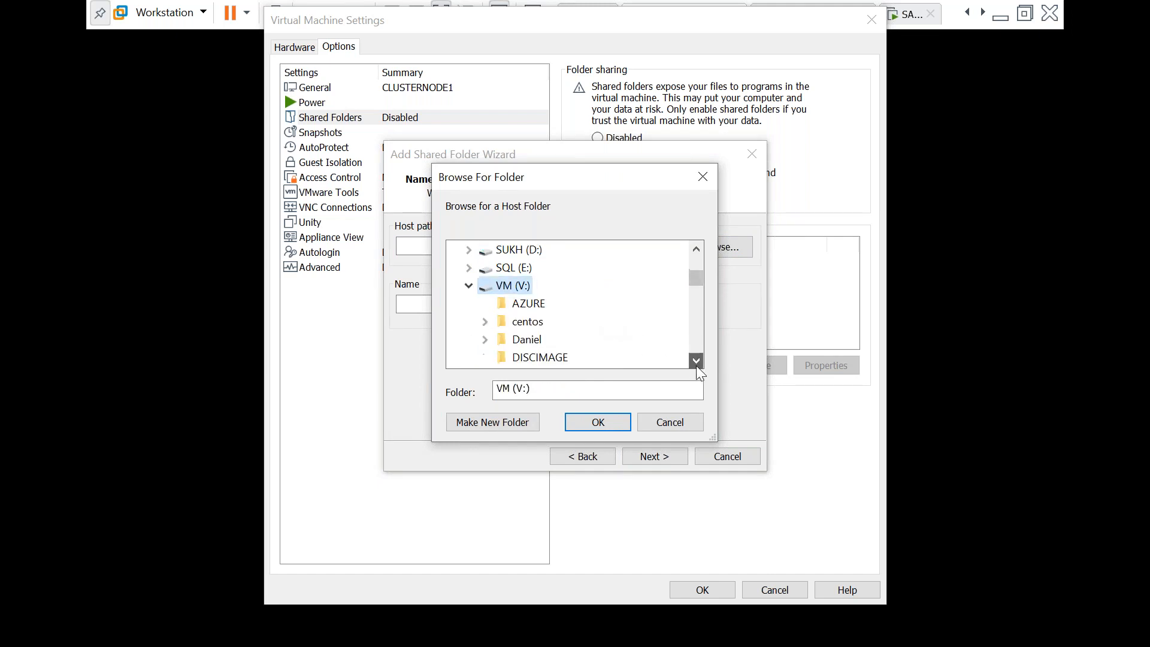
left_click(696, 363)
left_click(696, 363)
left_click(696, 363)
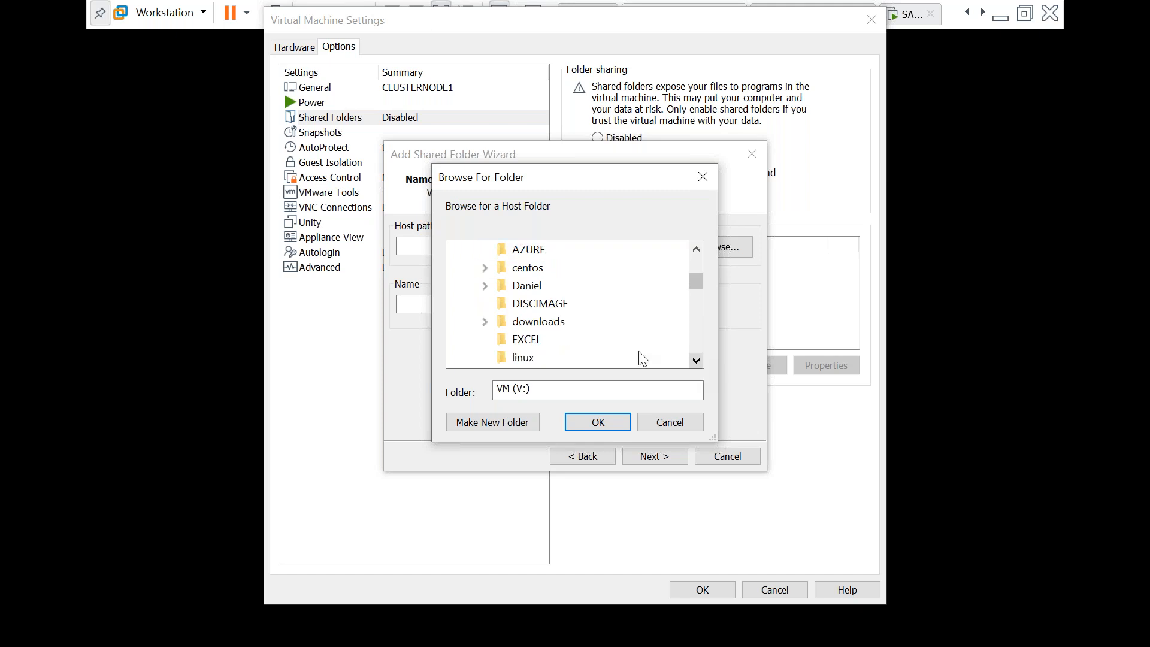
left_click(533, 321)
double_click(538, 322)
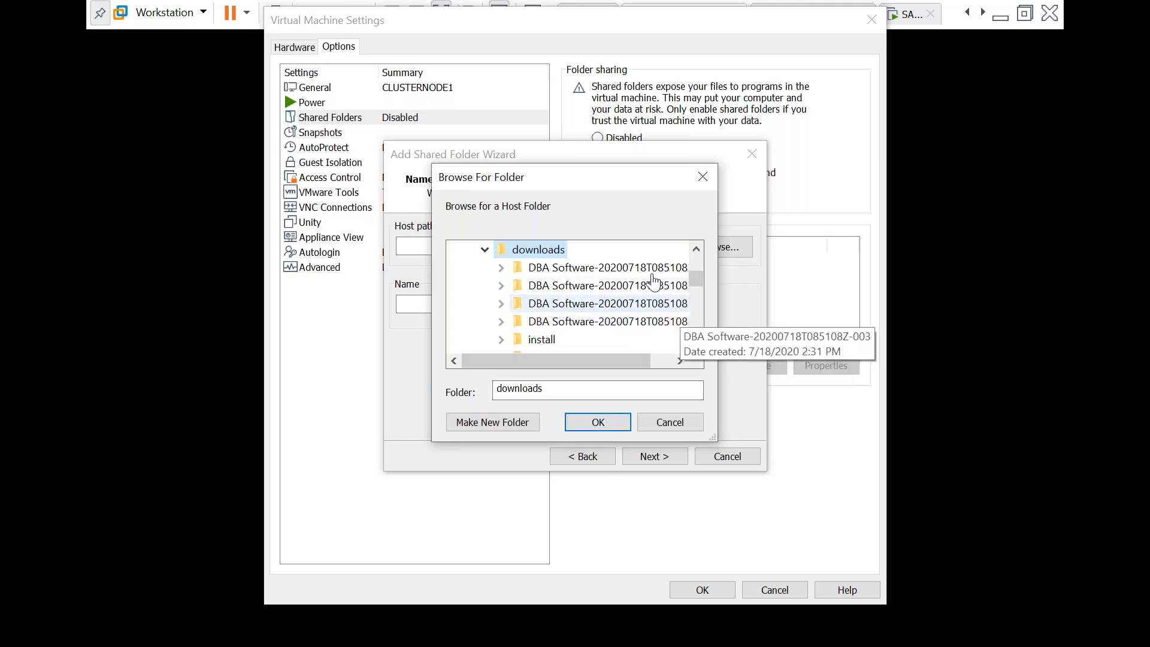
left_click(599, 422)
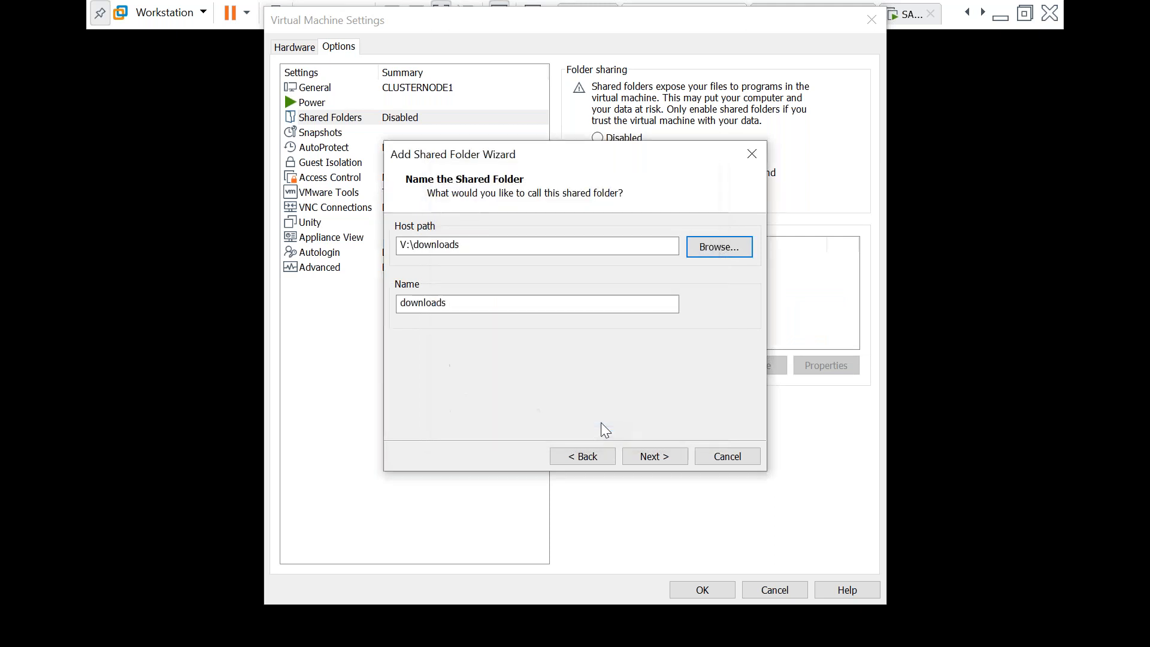
left_click(663, 459)
left_click(663, 459)
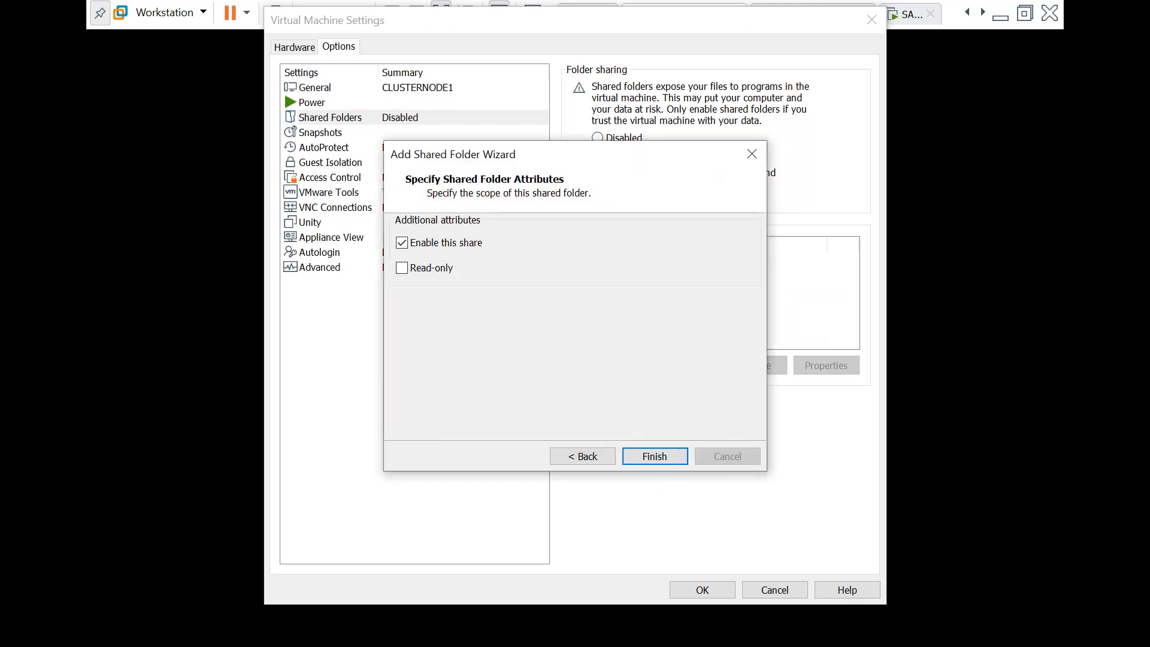
Apply CLUSTERNODE1's settings and return to DC to see the successful installation results
left_click(704, 591)
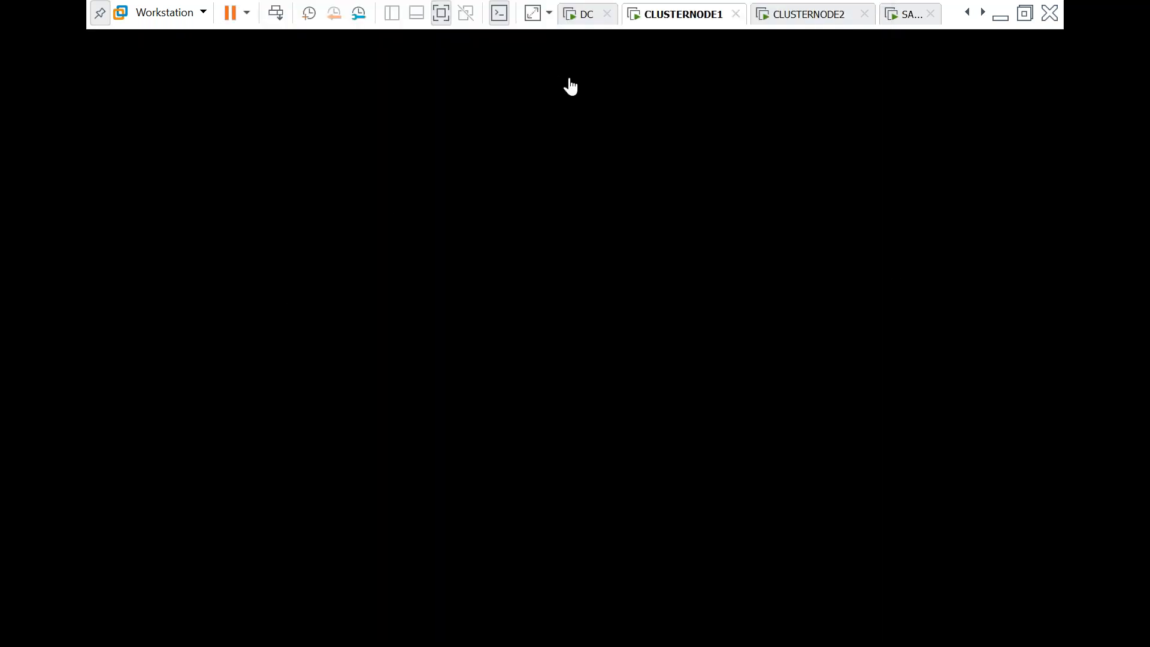
left_click(585, 24)
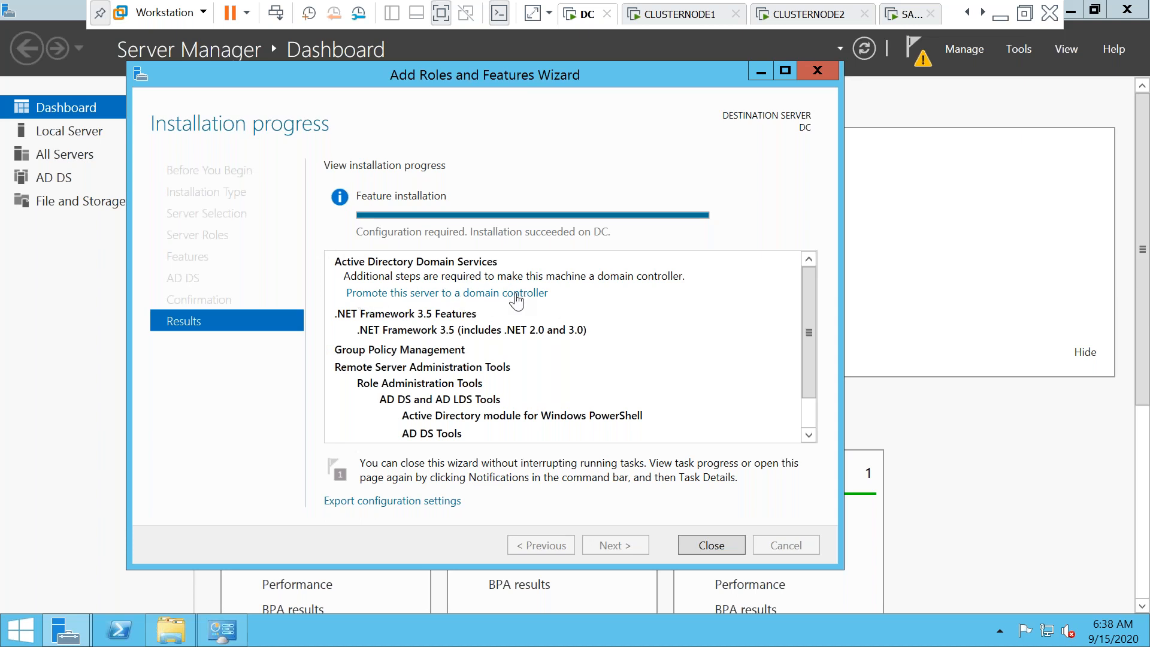
Close the Add Roles wizard and start 'Promote this server to a domain controller' from Notifications
left_click(517, 299)
left_click(714, 545)
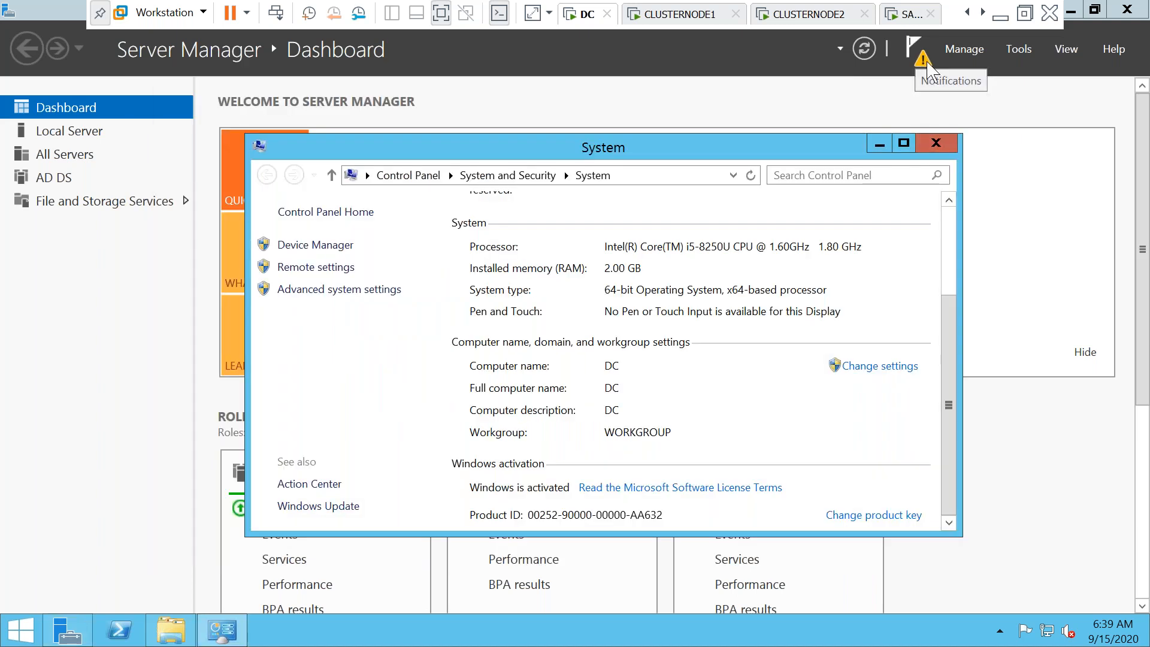
left_click(926, 65)
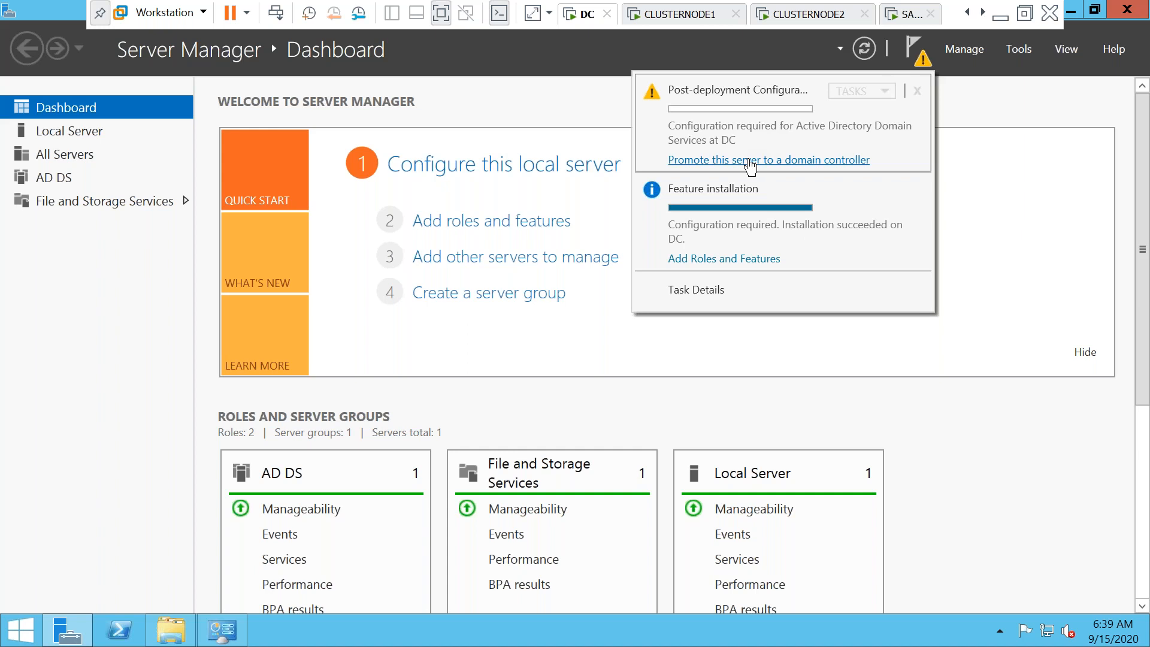
left_click(751, 160)
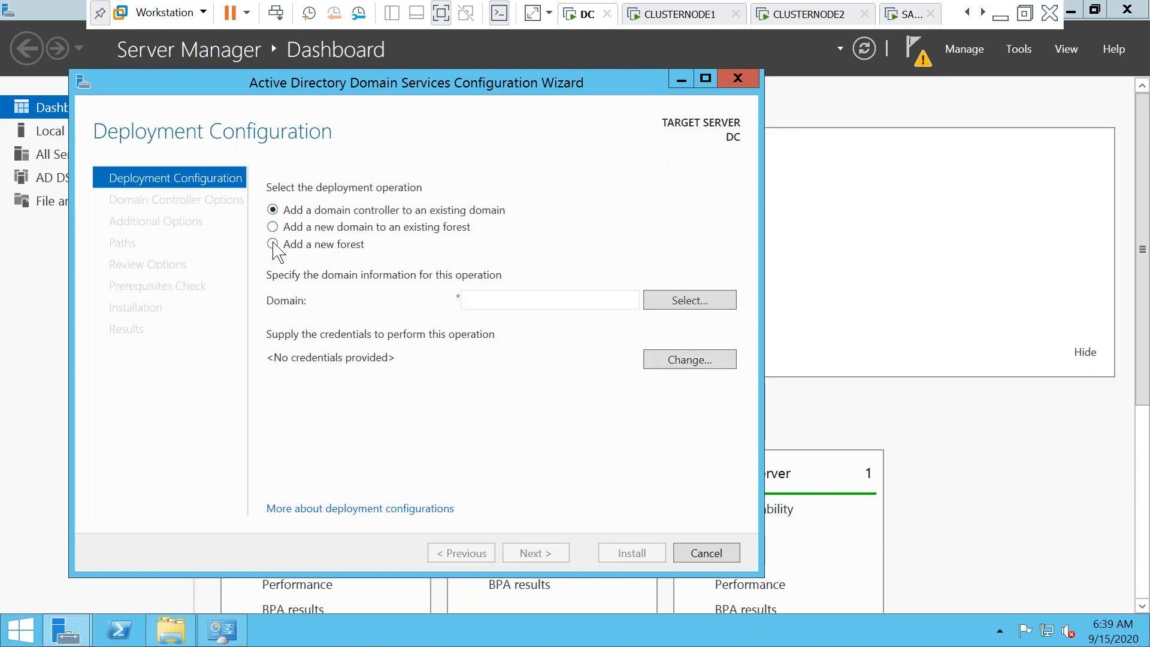
Choose 'Add a new forest' with root domain name SUBU.COM and advance to Domain Controller Options
left_click(272, 243)
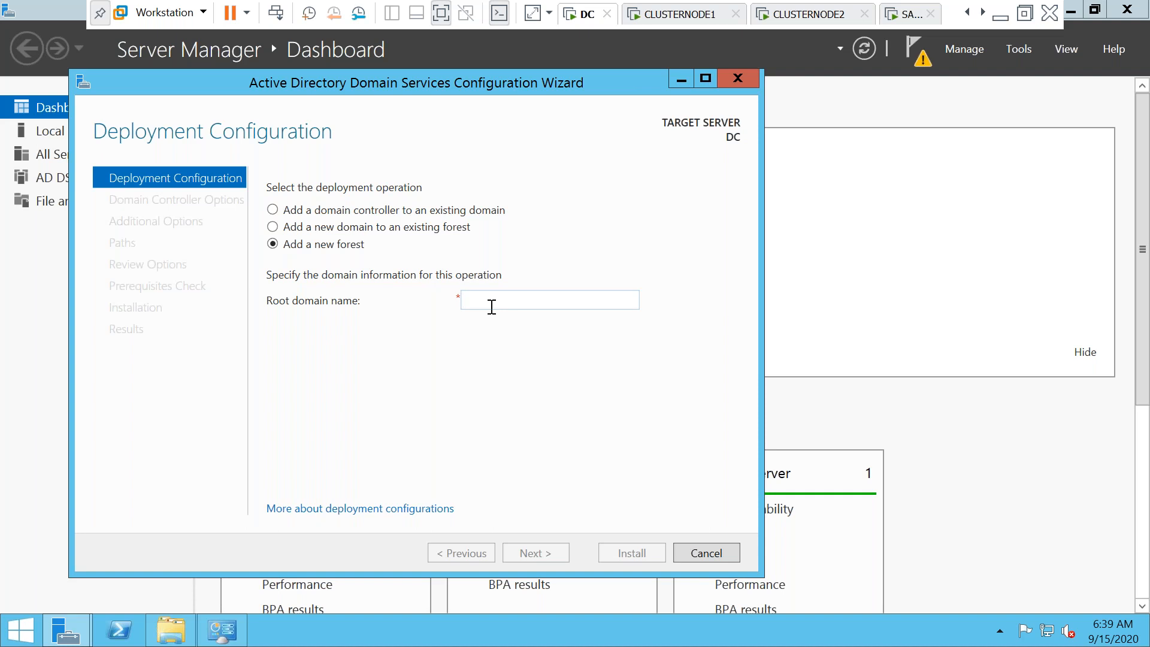
type("K")
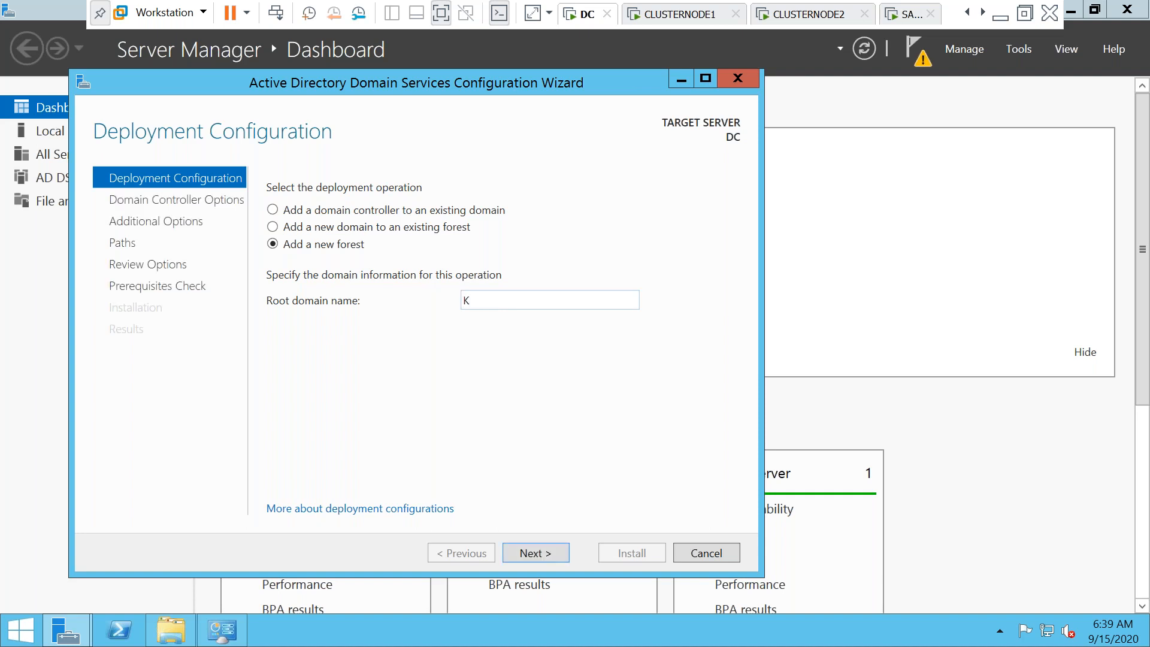
type("MS")
key("BackSpace")
key("BackSpace")
key("BackSpace")
type("SUBU.COM")
left_click(537, 556)
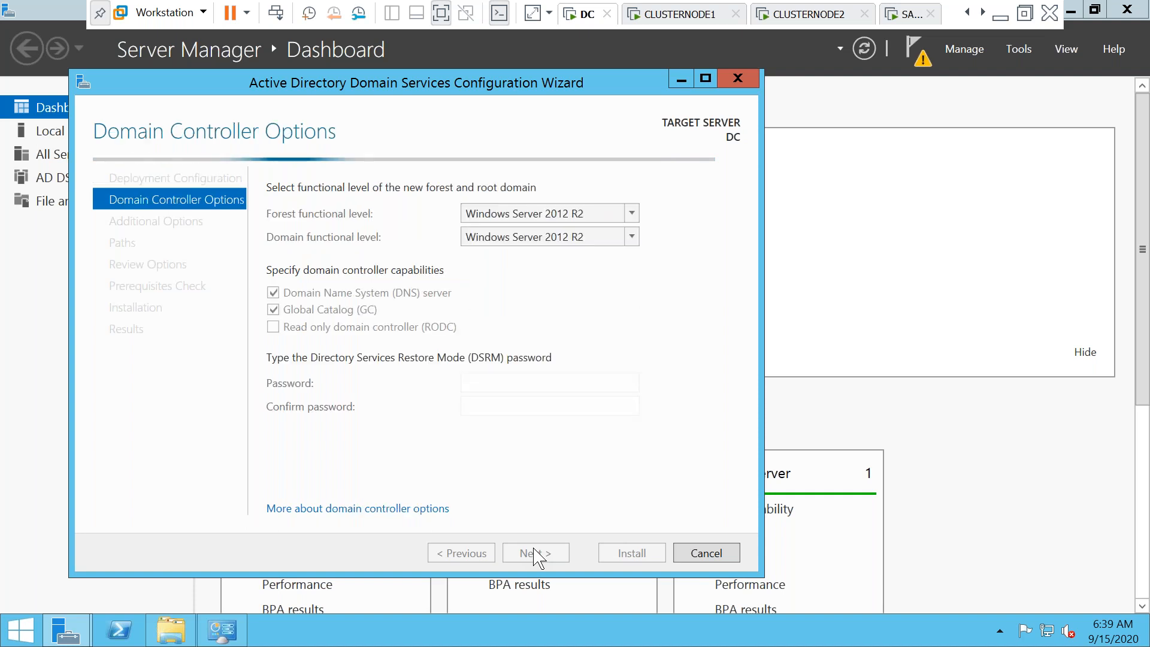
Enter and confirm the DSRM password, leaving forest functional level at Windows Server 2012 R2
left_click(491, 382)
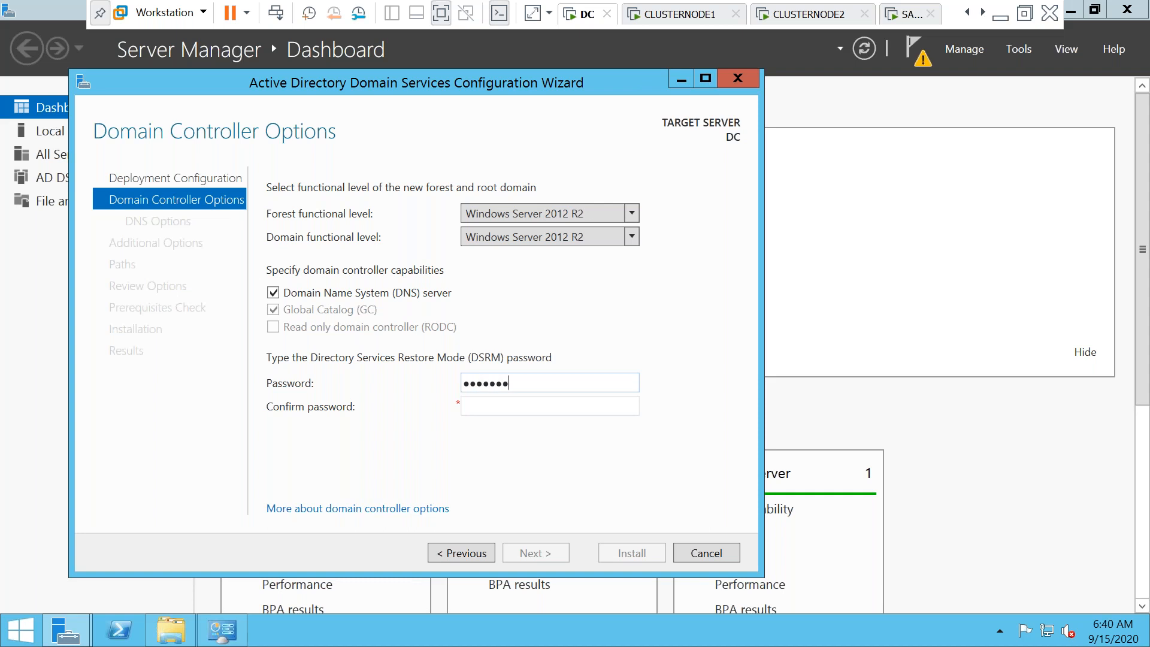
key("Tab")
type("•••••••••")
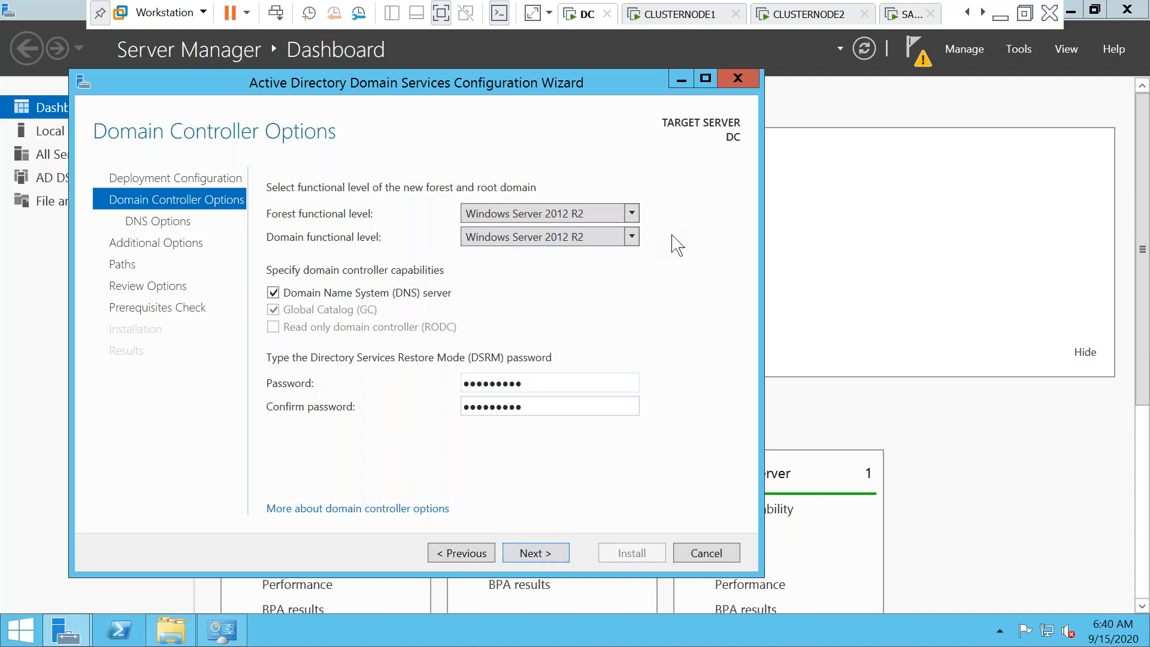
left_click(632, 214)
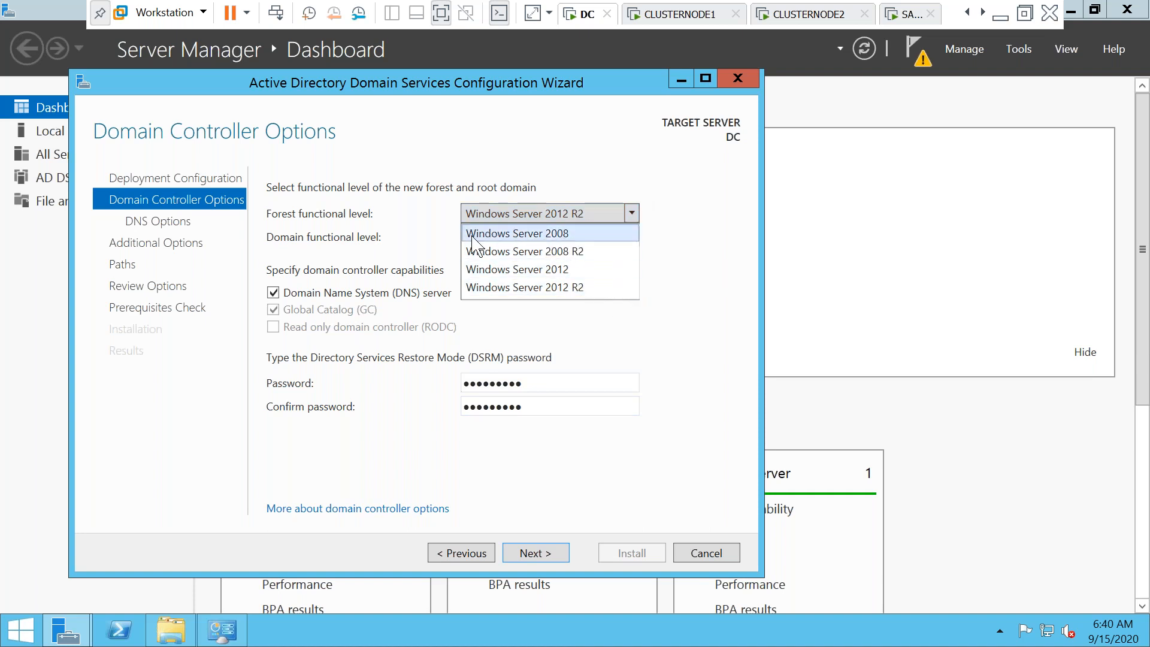
left_click(707, 298)
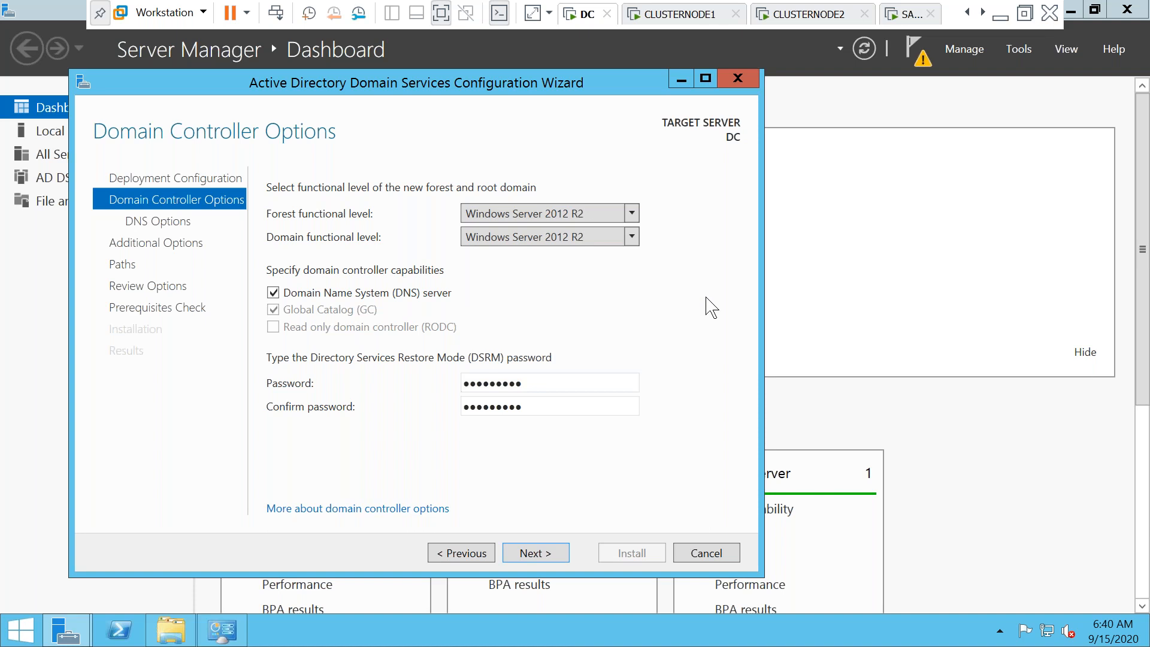
left_click(551, 557)
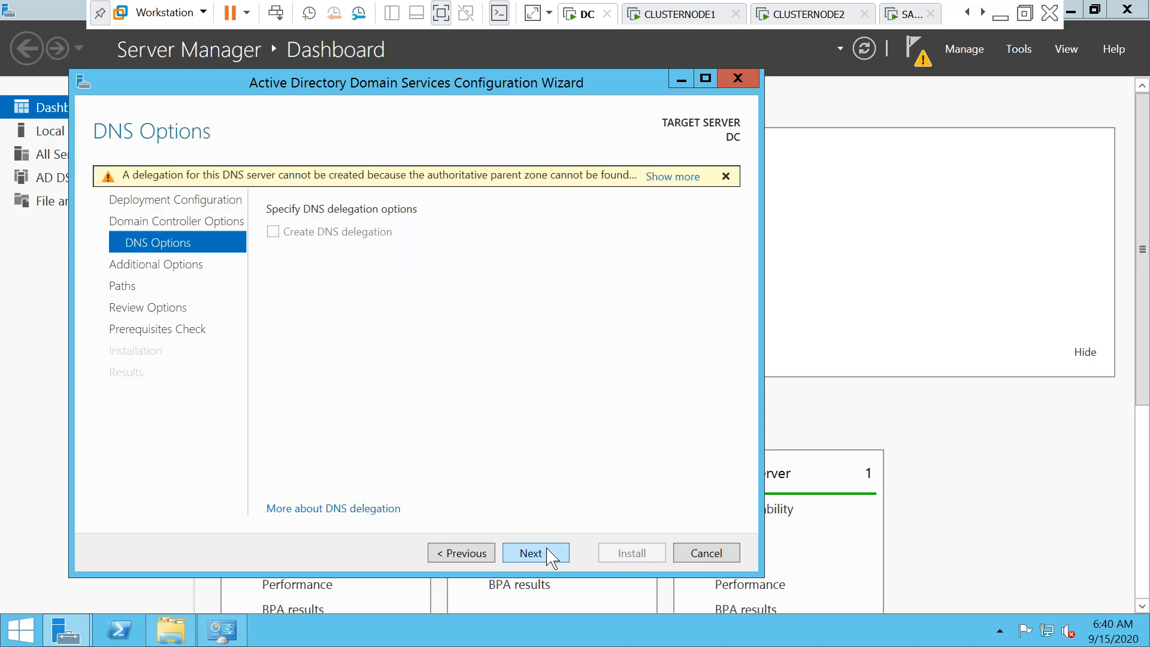
Accept the DNS options, NetBIOS name SUBU and default database, log and SYSVOL paths
left_click(547, 549)
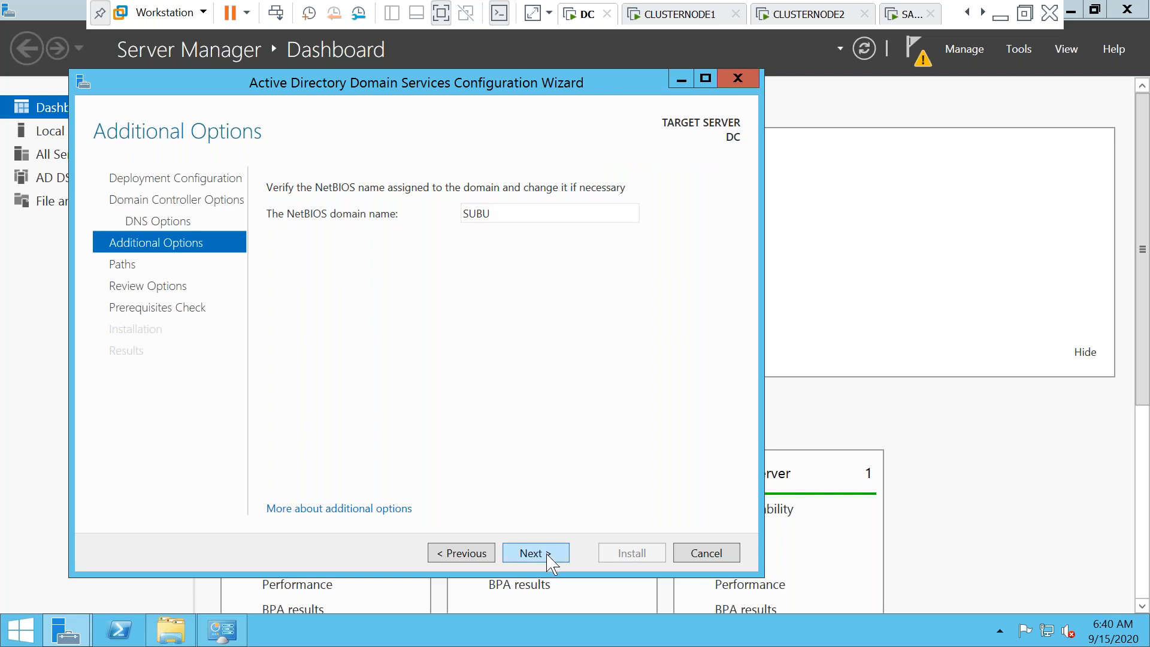
left_click(547, 557)
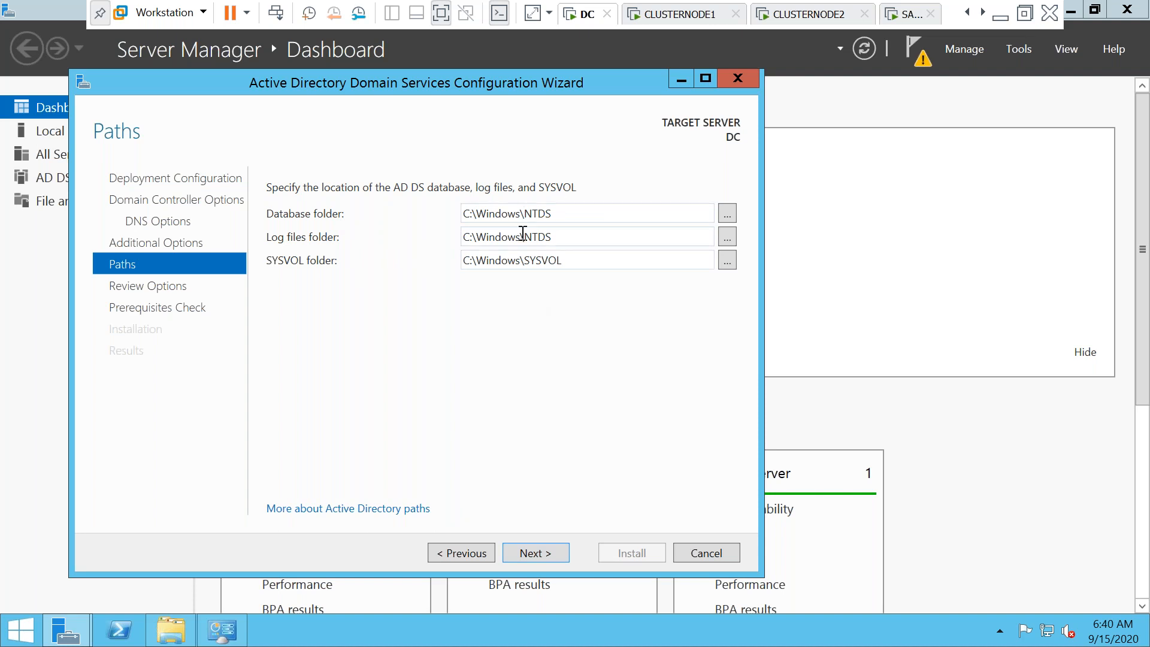
left_click(542, 562)
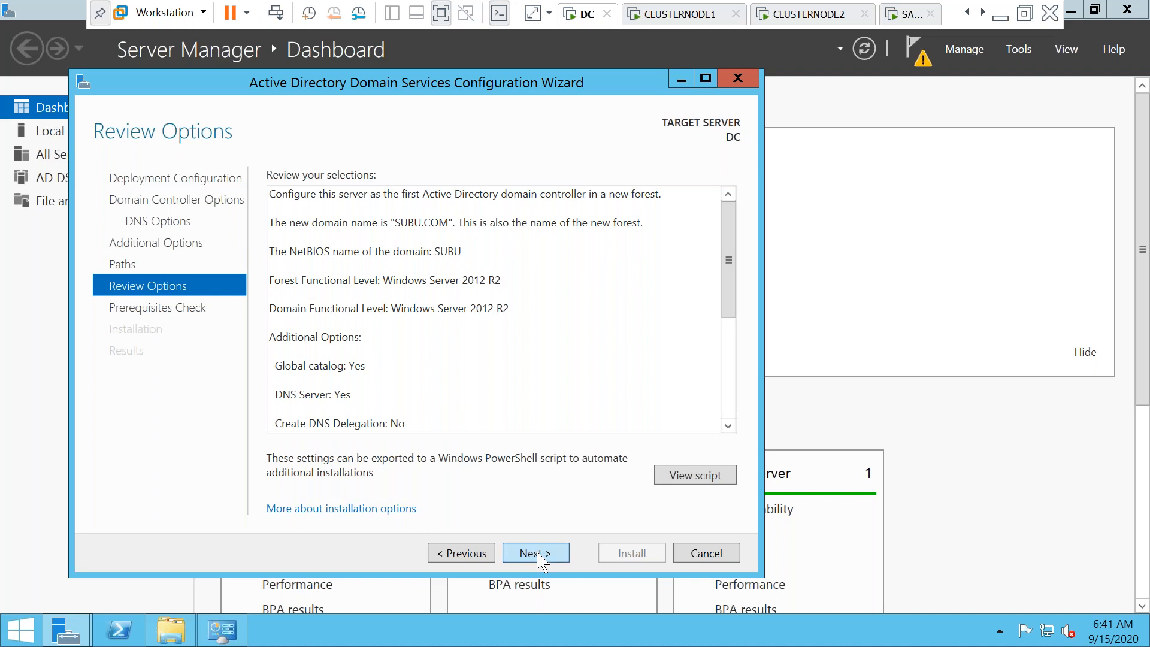
Run the prerequisites check, install the domain controller, then dismiss the sign-out notice and close the wizard
left_click(542, 562)
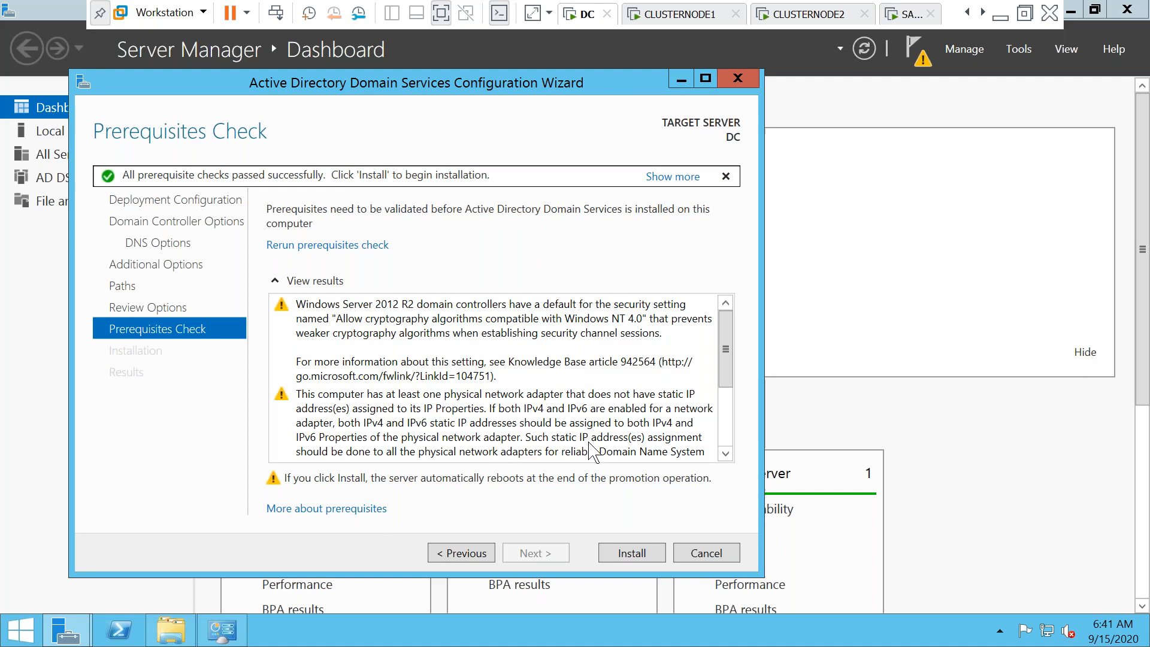
left_click(623, 552)
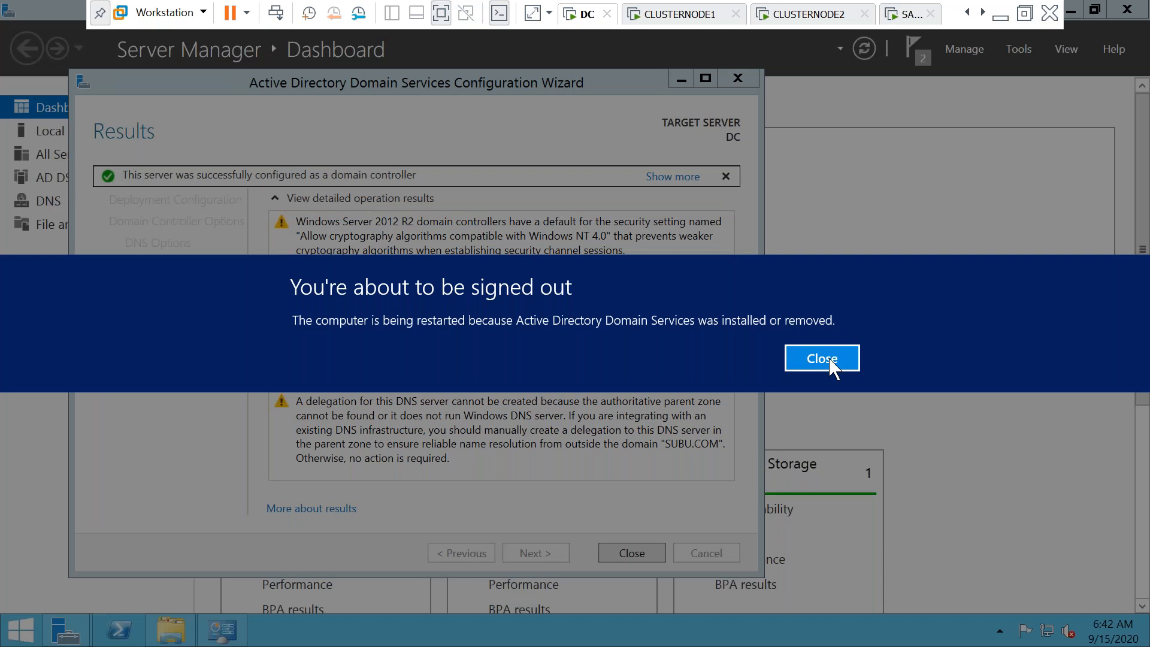
left_click(822, 360)
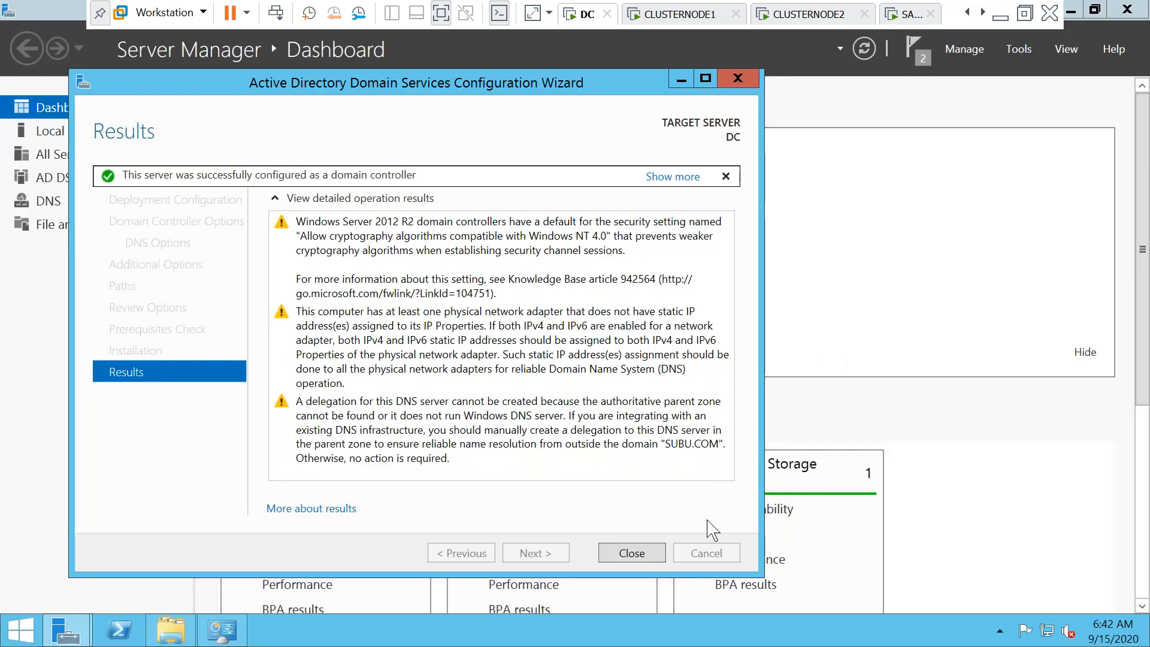
left_click(632, 553)
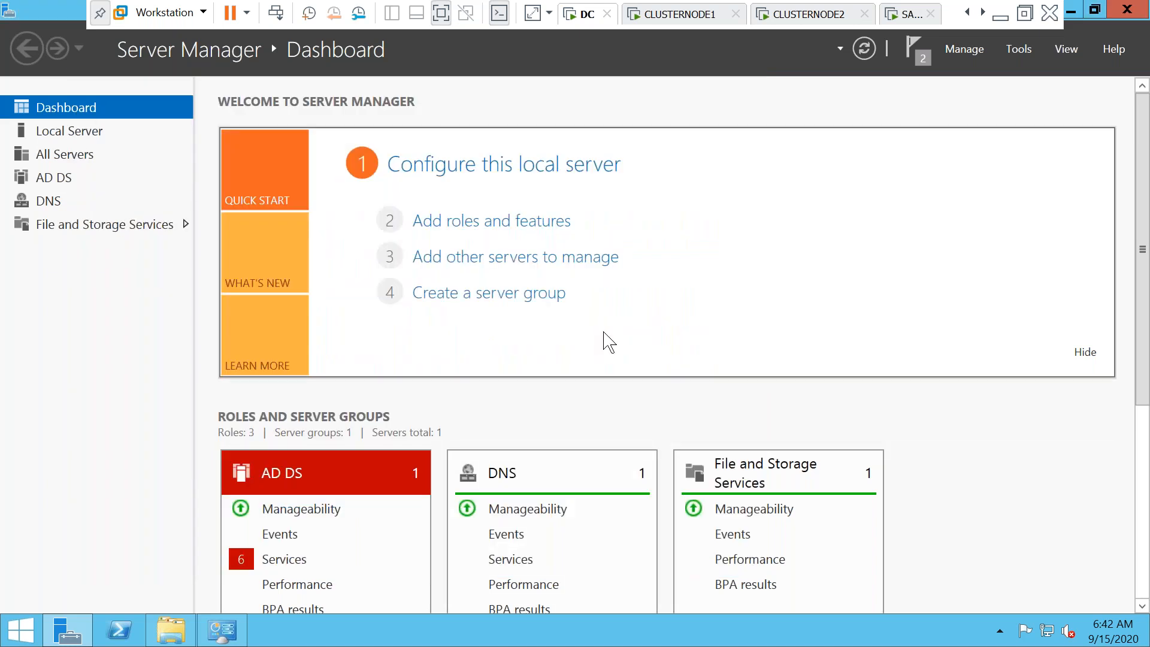
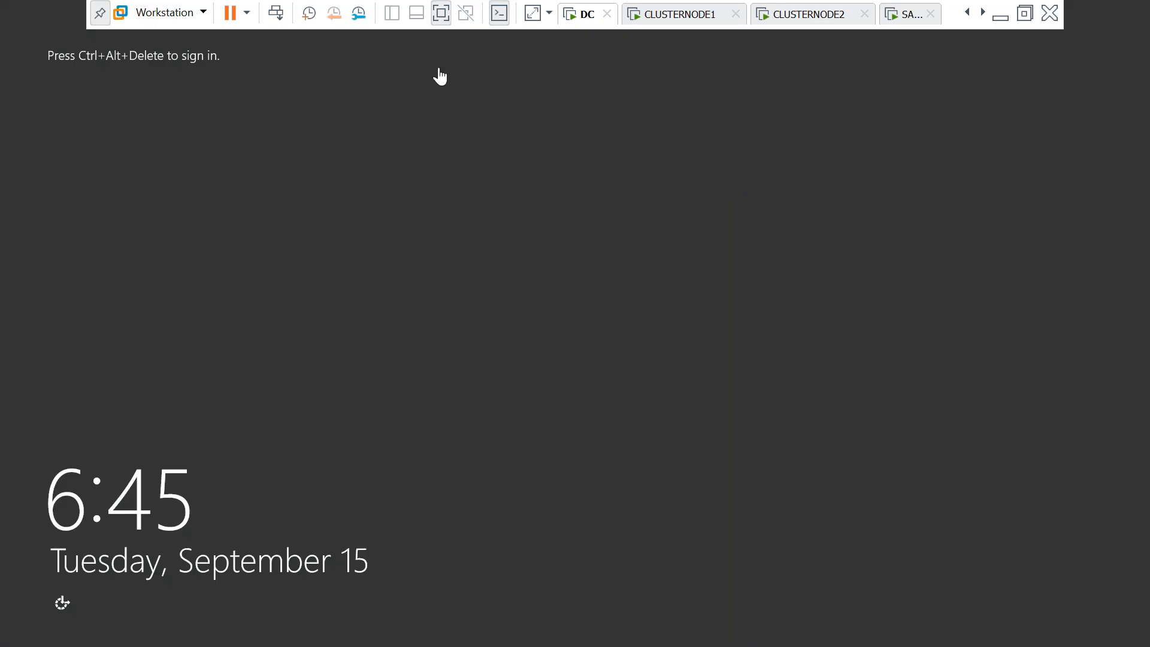
Sign in to the DC as SUBU\Administrator by entering the account password
left_click(277, 15)
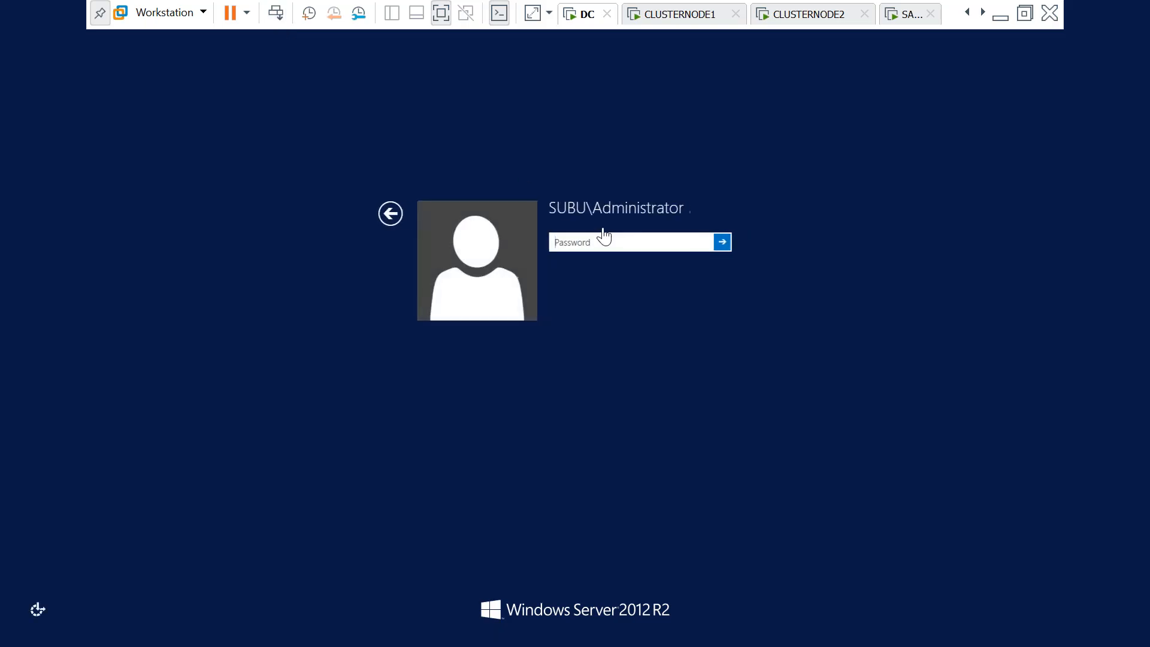
key("Caps_Lock")
type("P")
key("Caps_Lock")
type("@ssw0rd")
key("Return")
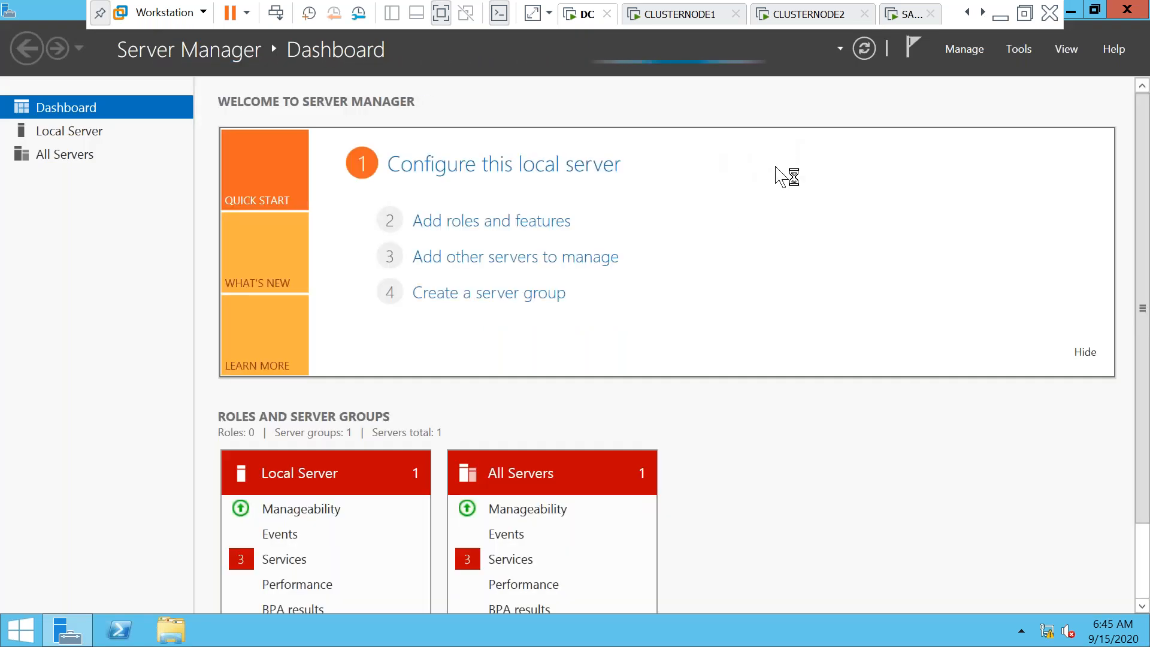
In Active Directory Users and Computers, check SUBU.COM's empty Computers container and the Users accounts
left_click(1019, 49)
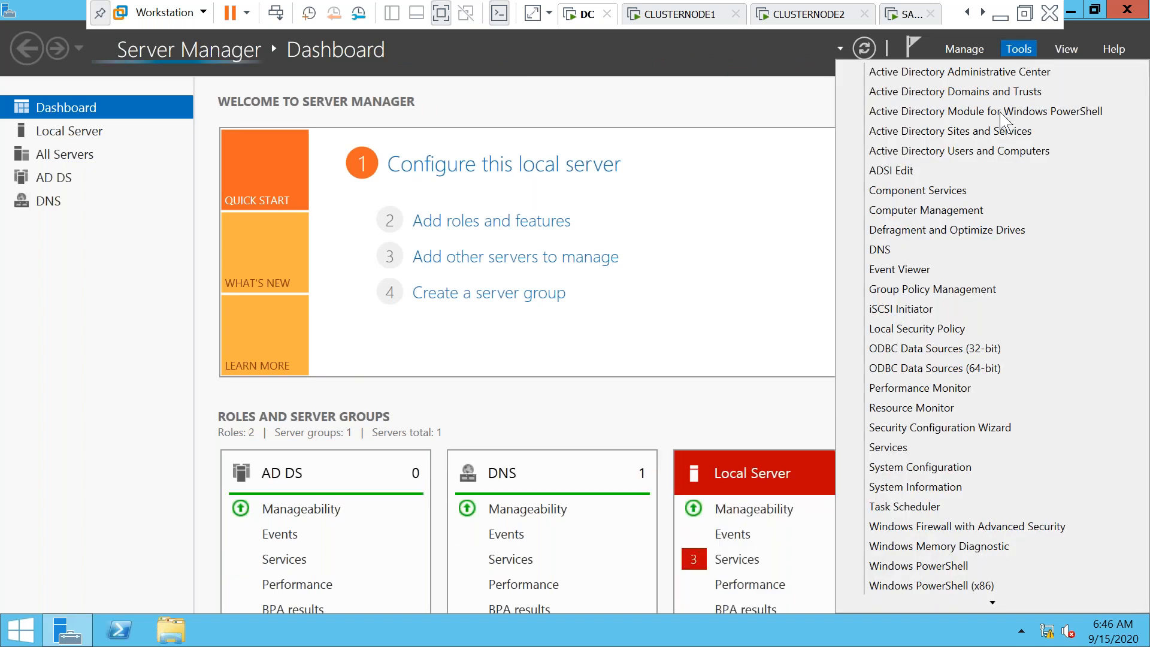
left_click(983, 157)
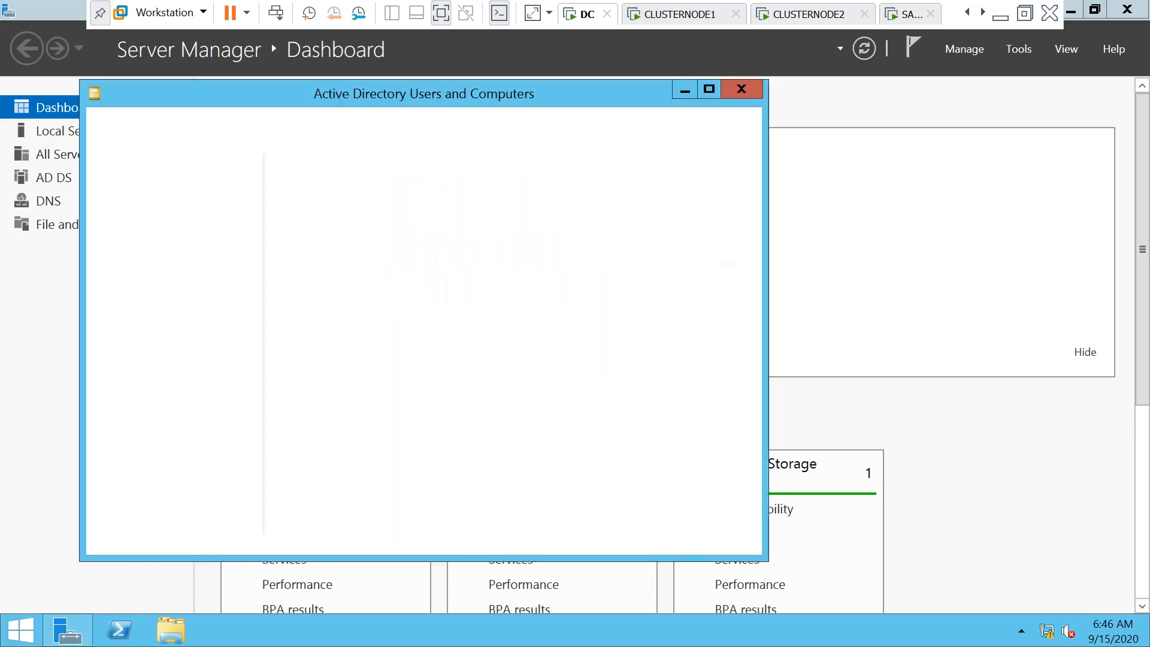
left_click(99, 198)
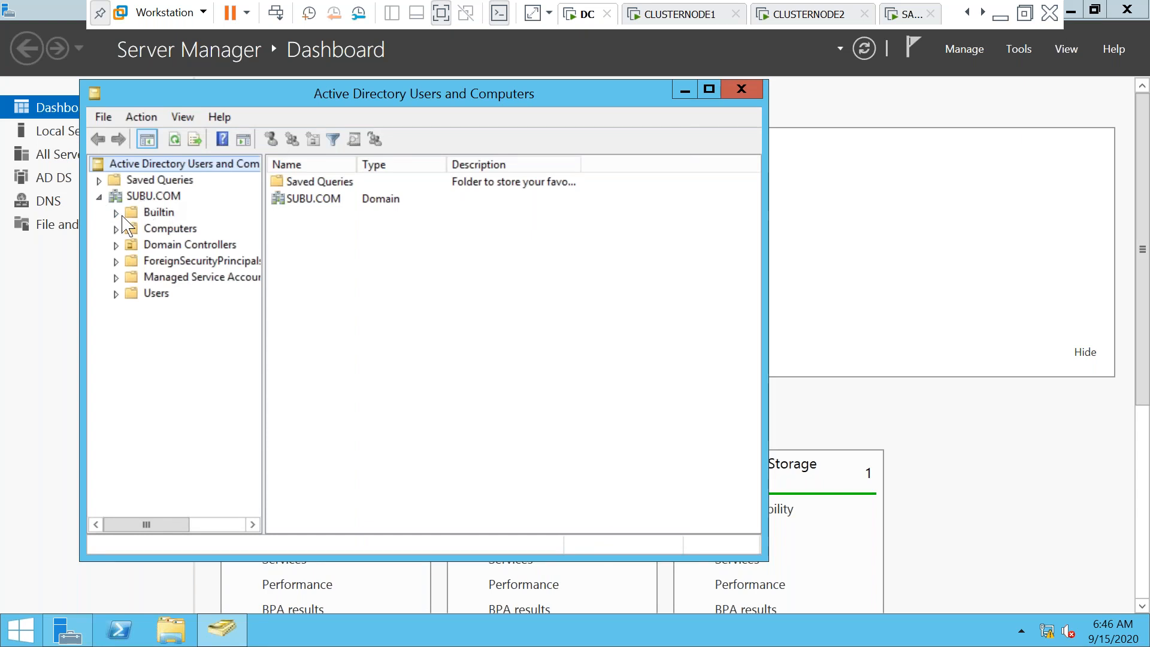
left_click(151, 197)
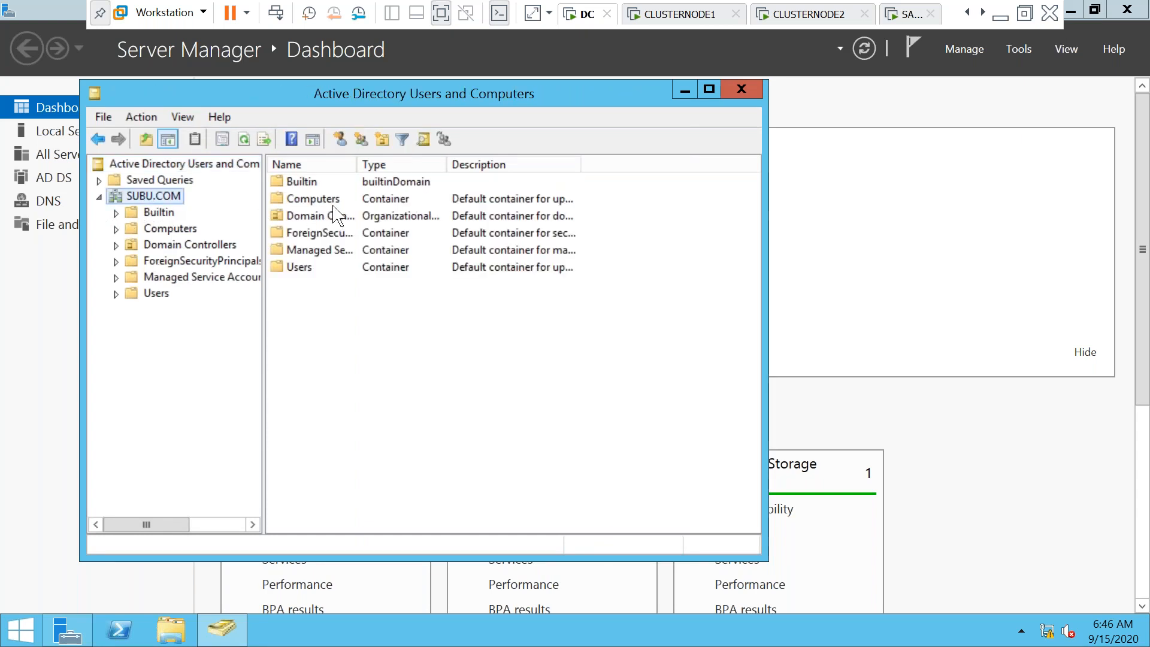
left_click(317, 200)
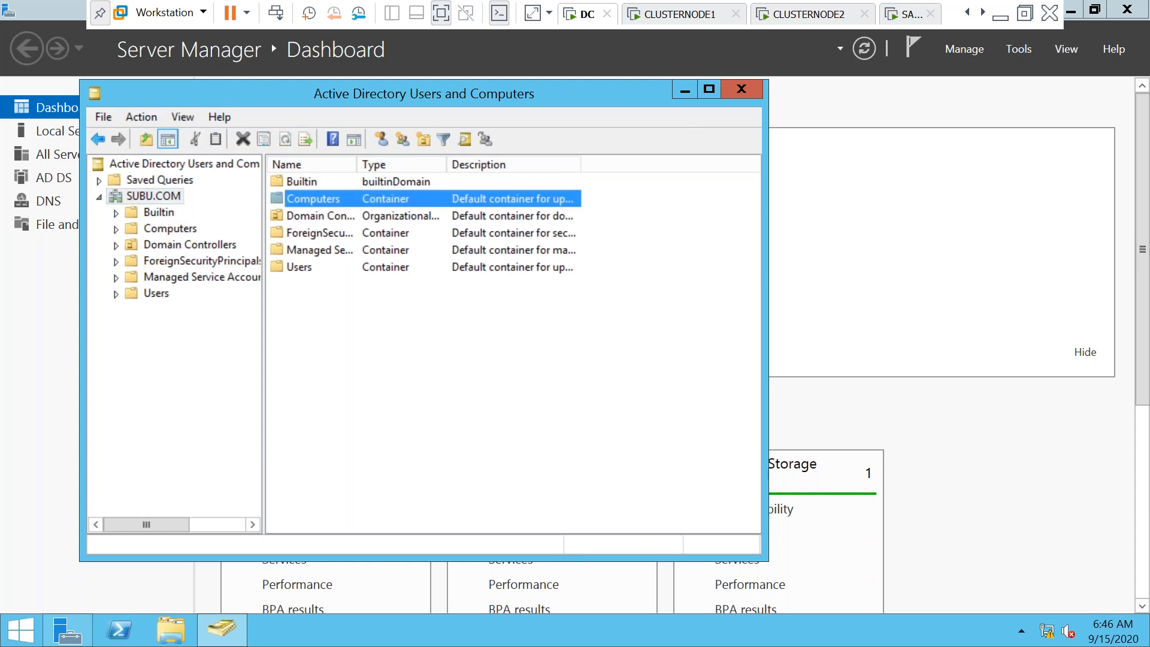
left_click(171, 228)
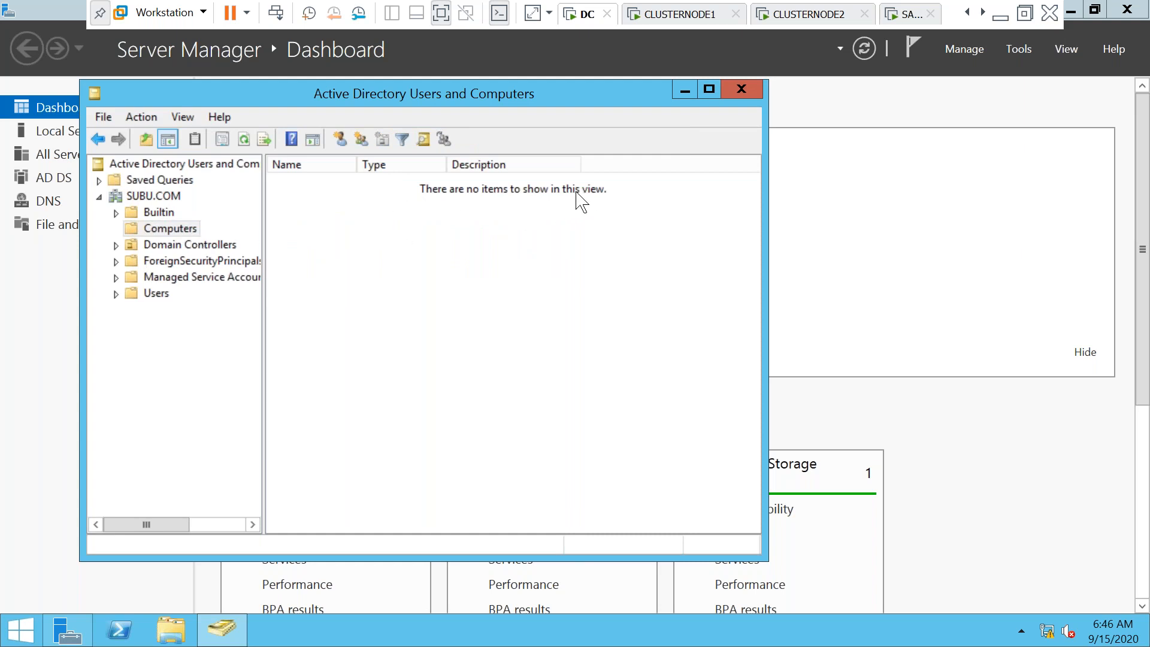
left_click(116, 293)
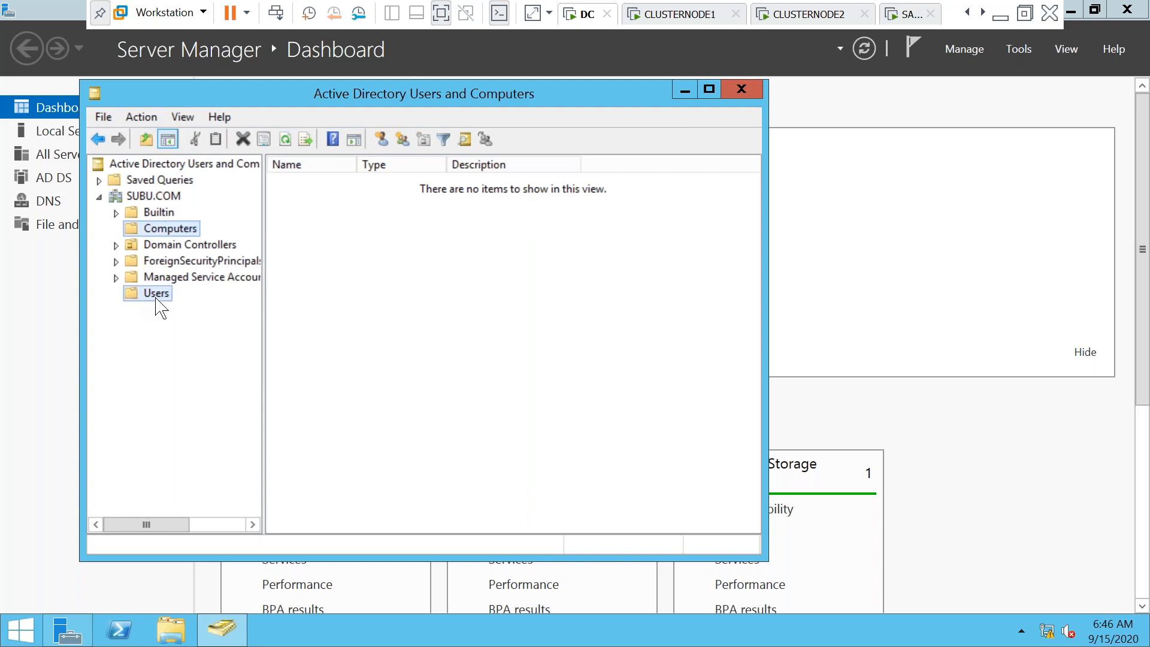
left_click(156, 297)
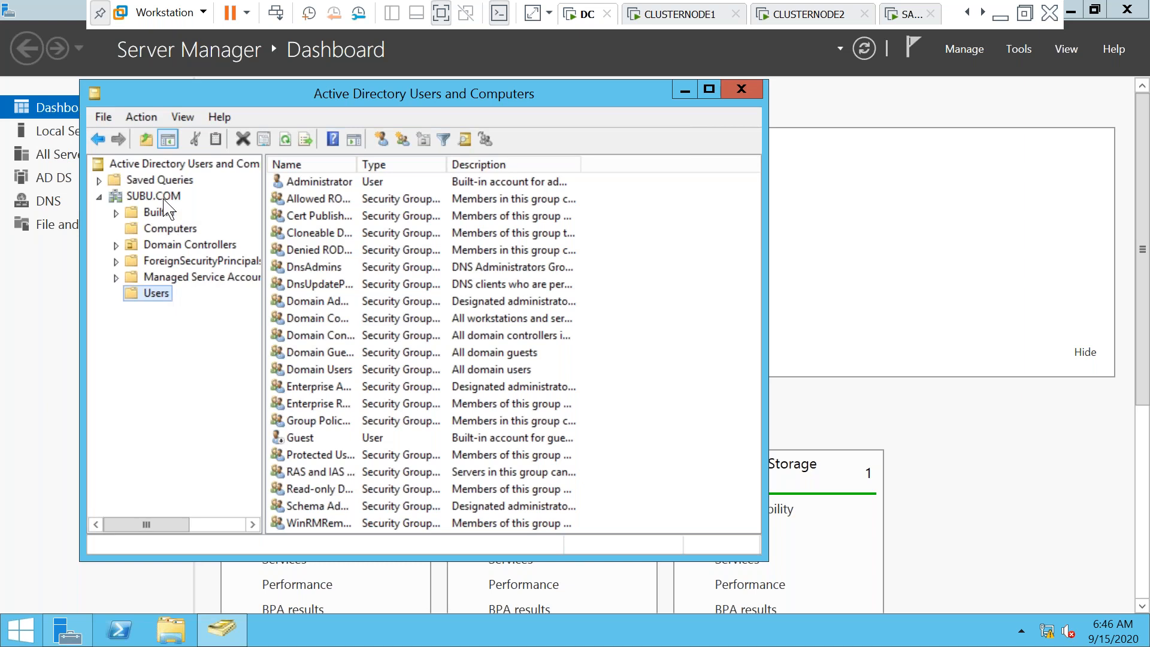
left_click(170, 231)
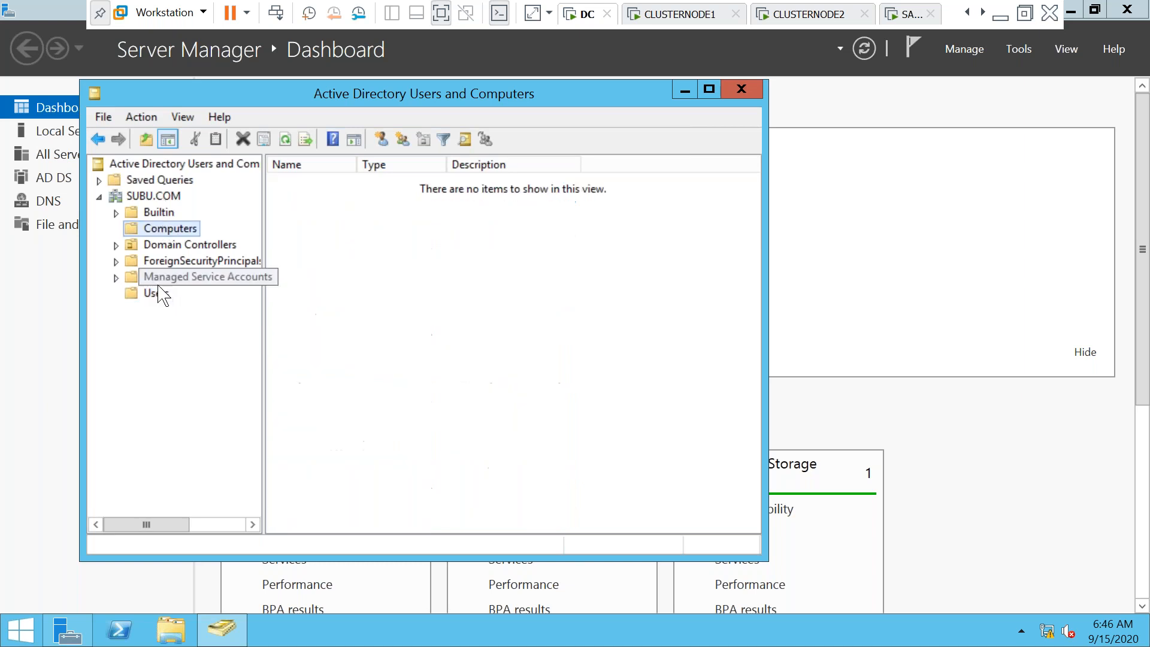
left_click(157, 295)
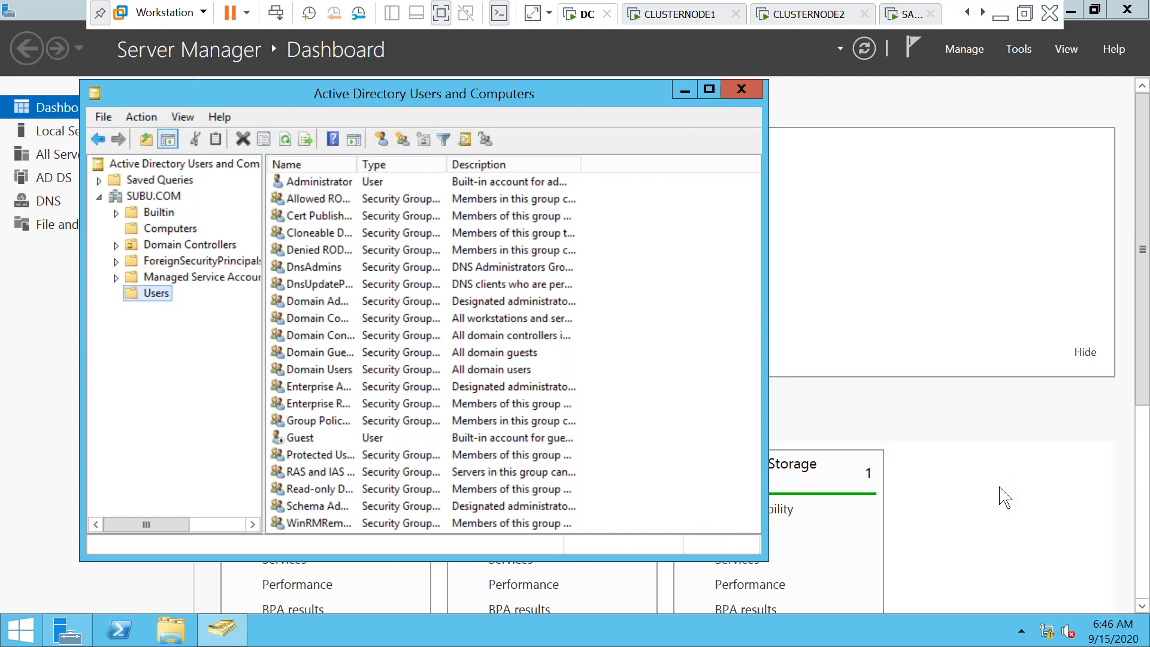
left_click(1005, 496)
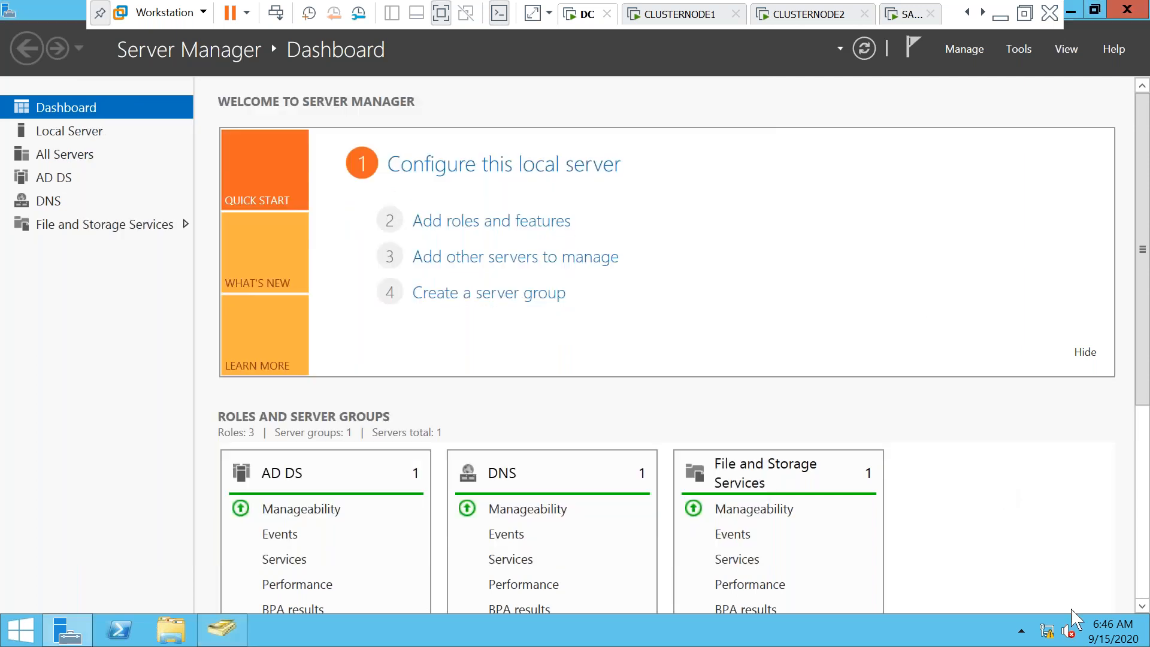
Open the Network and Sharing Center from the taskbar network icon
left_click(1046, 632)
left_click(808, 454)
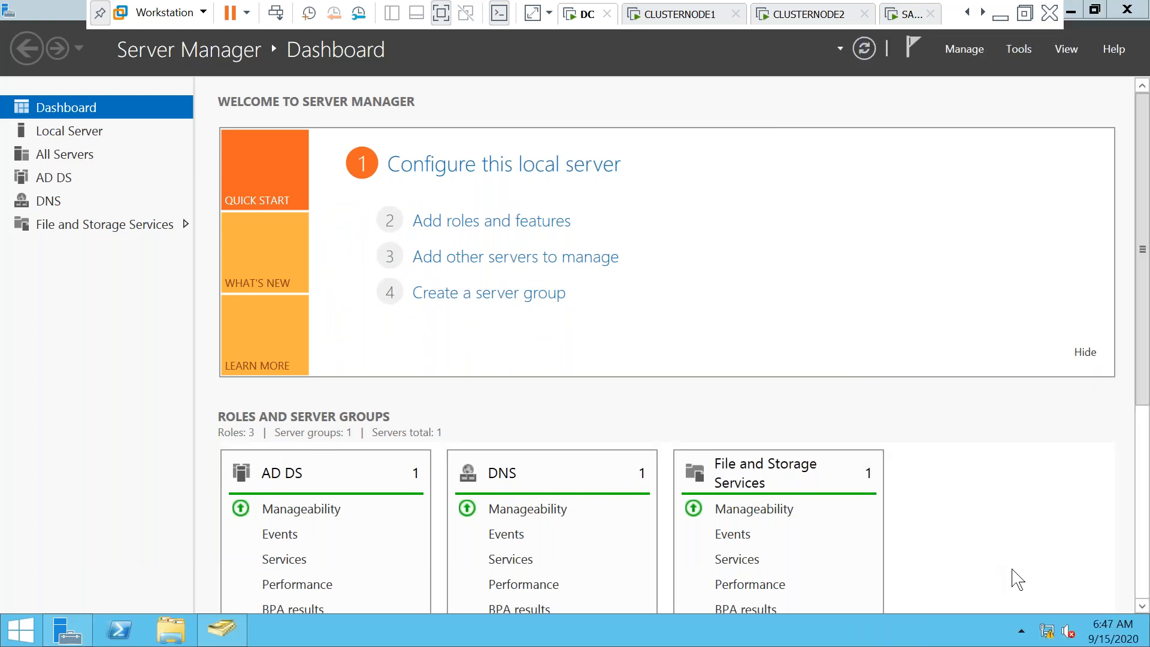
left_click(1045, 627)
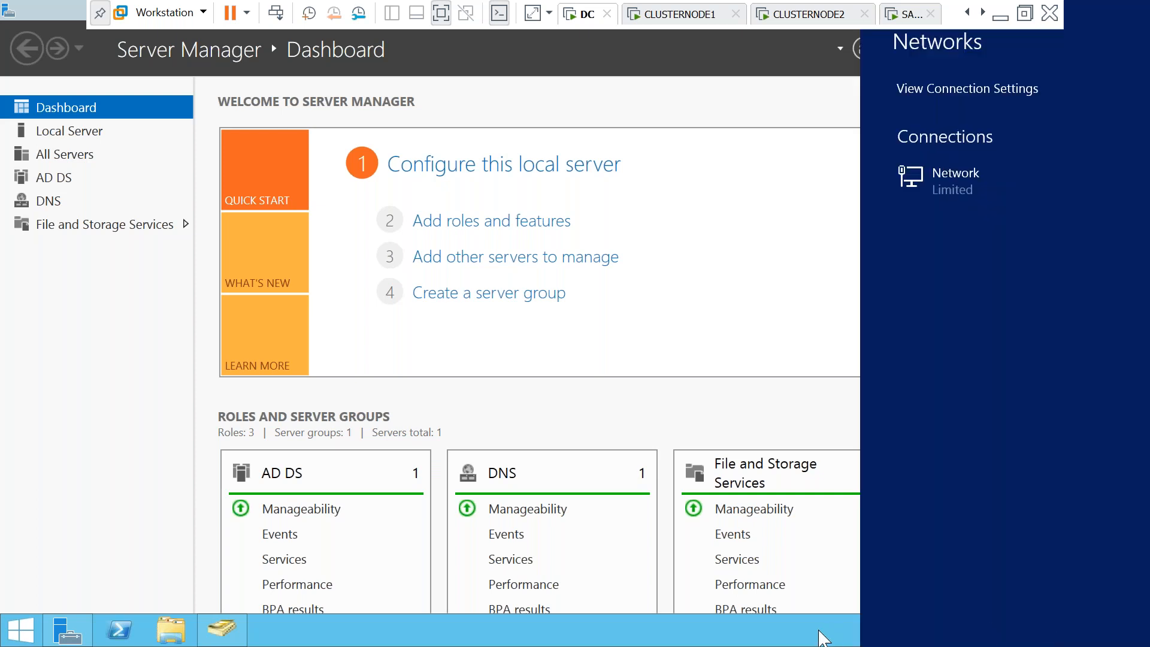
left_click(819, 636)
left_click(1053, 637)
left_click(847, 638)
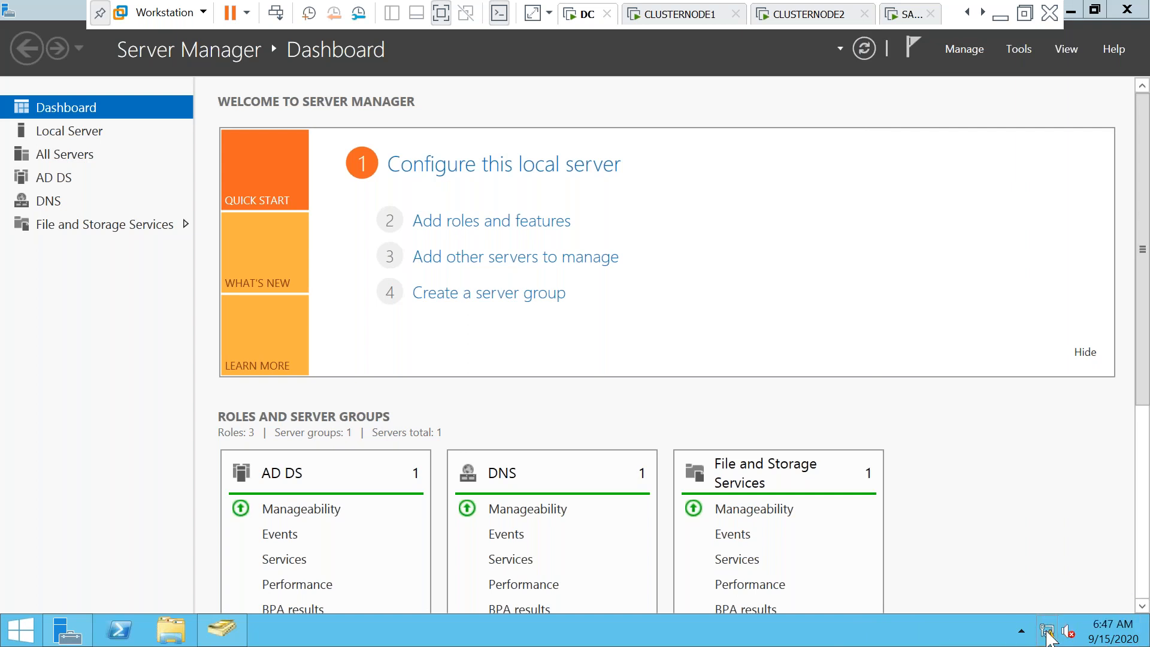
right_click(1042, 634)
left_click(1025, 622)
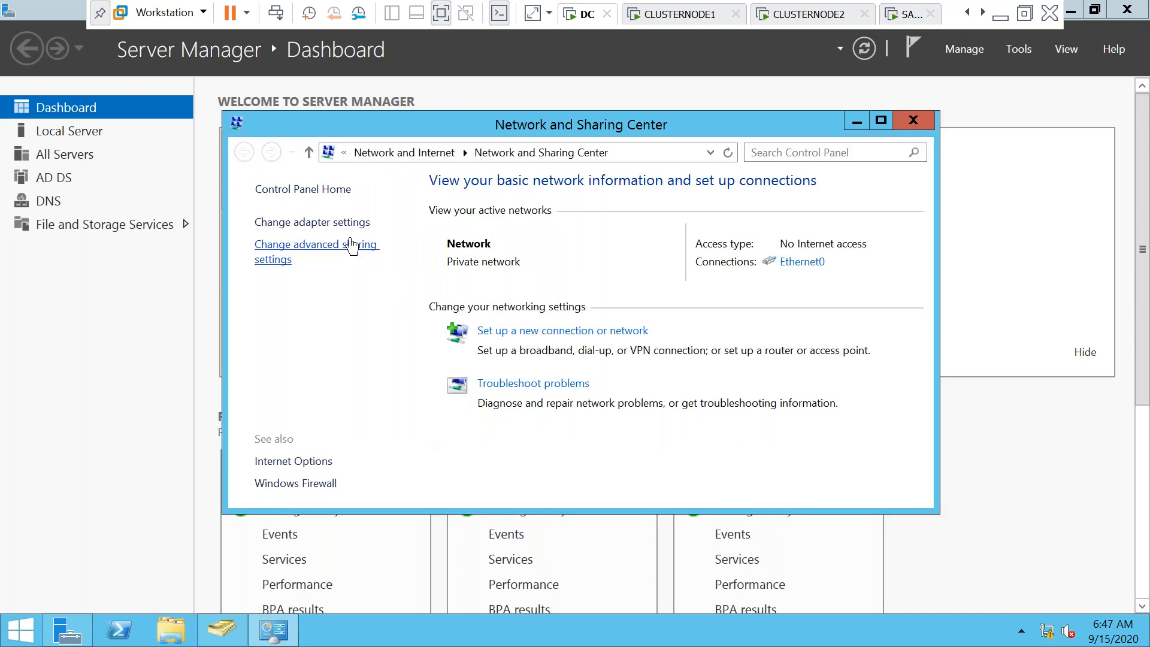
Open Ethernet0's TCP/IPv4 properties, showing automatic addressing and preferred DNS 127.0.0.1
left_click(314, 223)
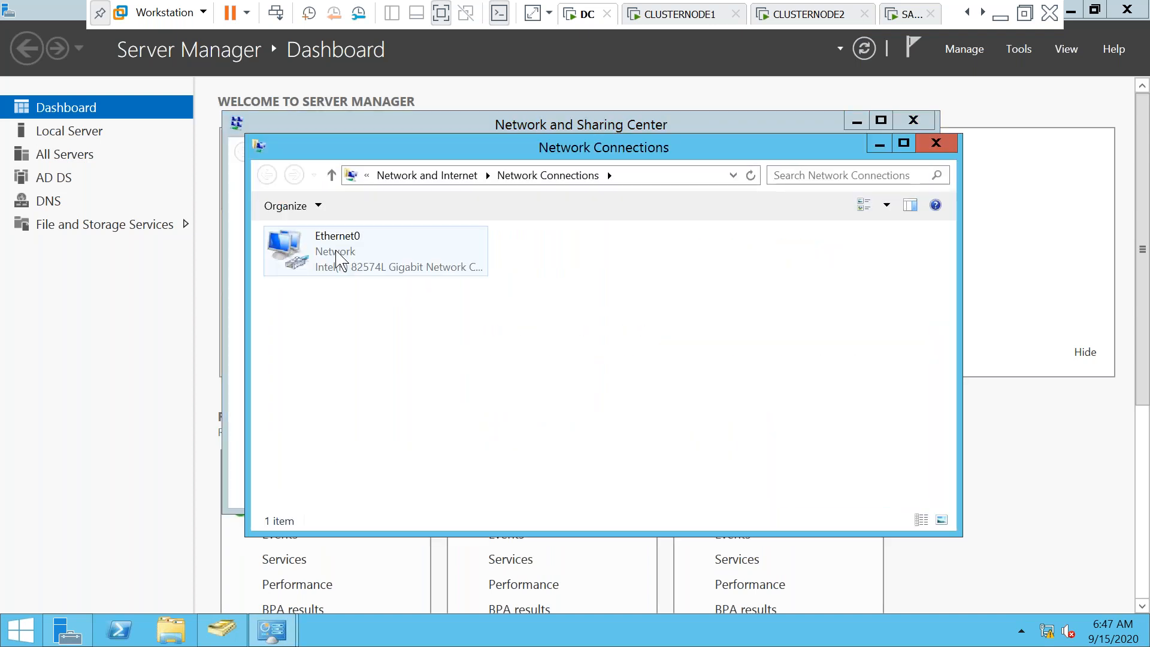
left_click(337, 259)
double_click(338, 259)
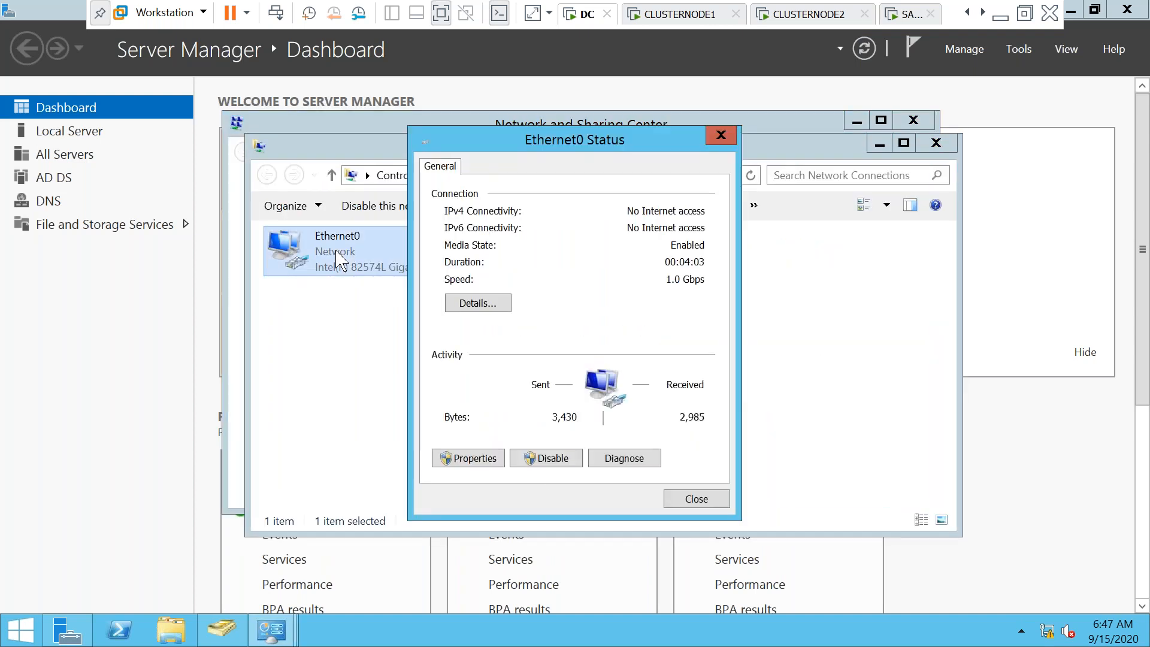
left_click(475, 458)
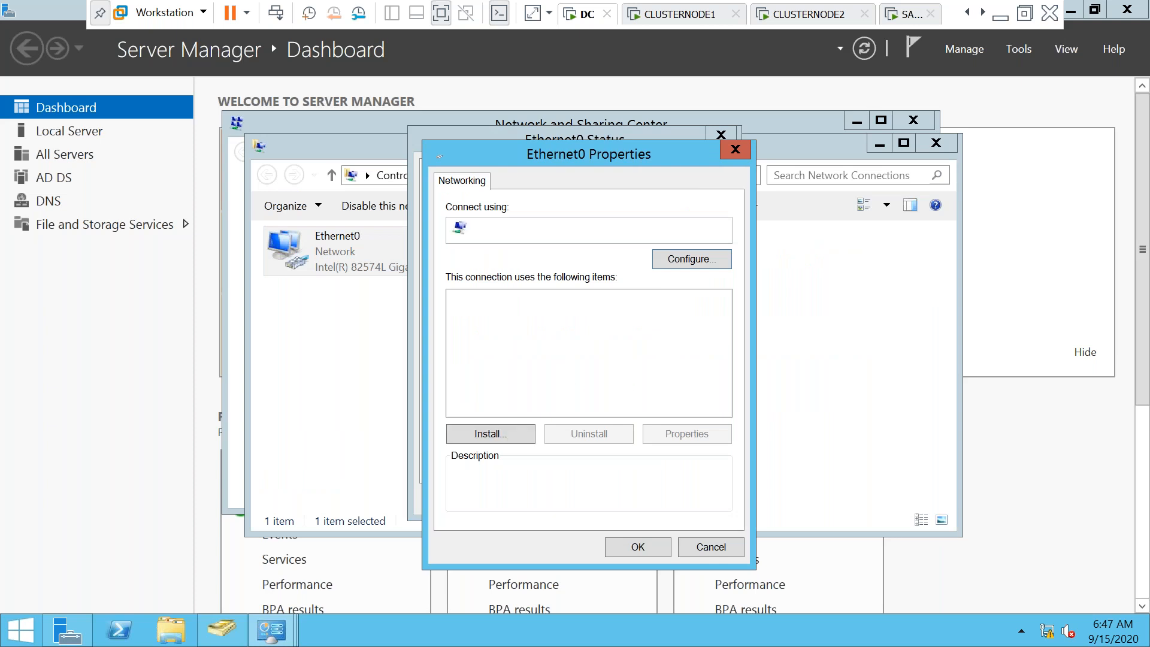
left_click(579, 403)
double_click(579, 403)
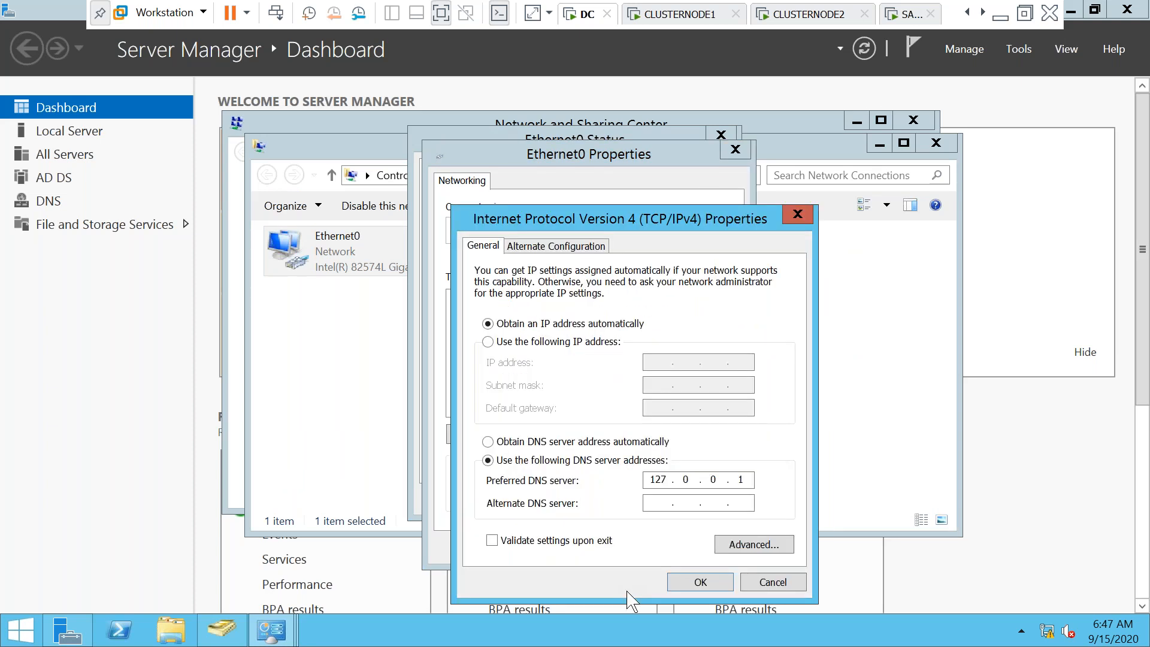
Set Ethernet0 to static IP 192.168.1.100, mask 255.255.255.0 plus a gateway, and apply
left_click(488, 342)
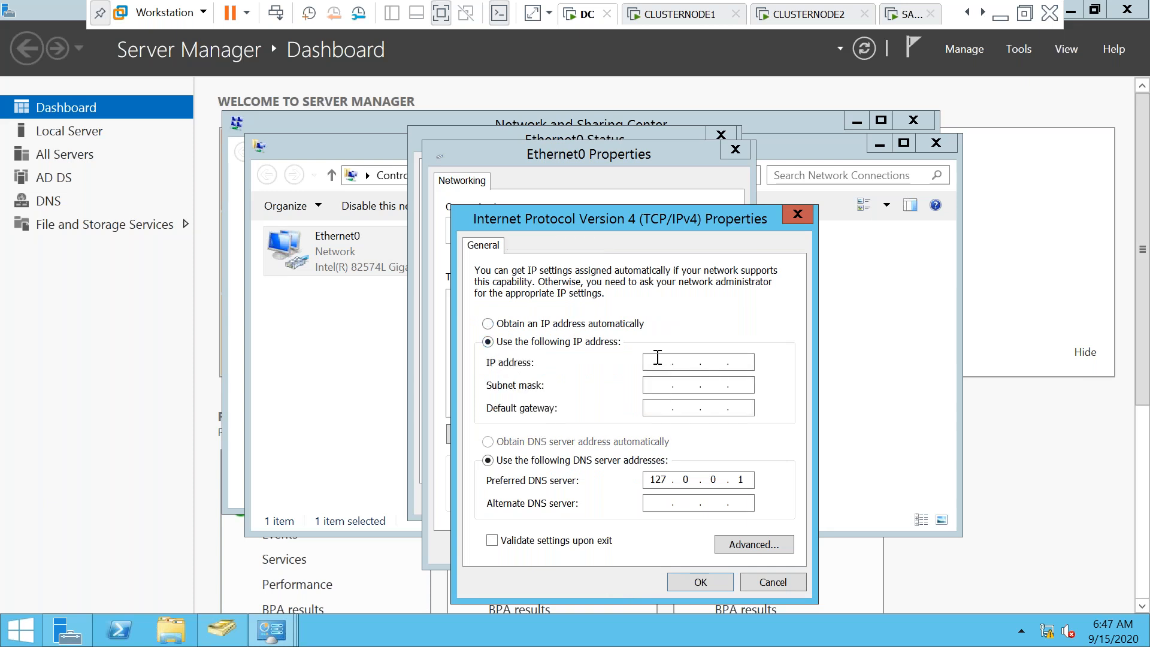
type("192")
type("168 . 1 . 100")
key("Tab")
key("Tab")
type("192 . 68")
key("BackSpace")
key("BackSpace")
key("BackSpace")
type("2168")
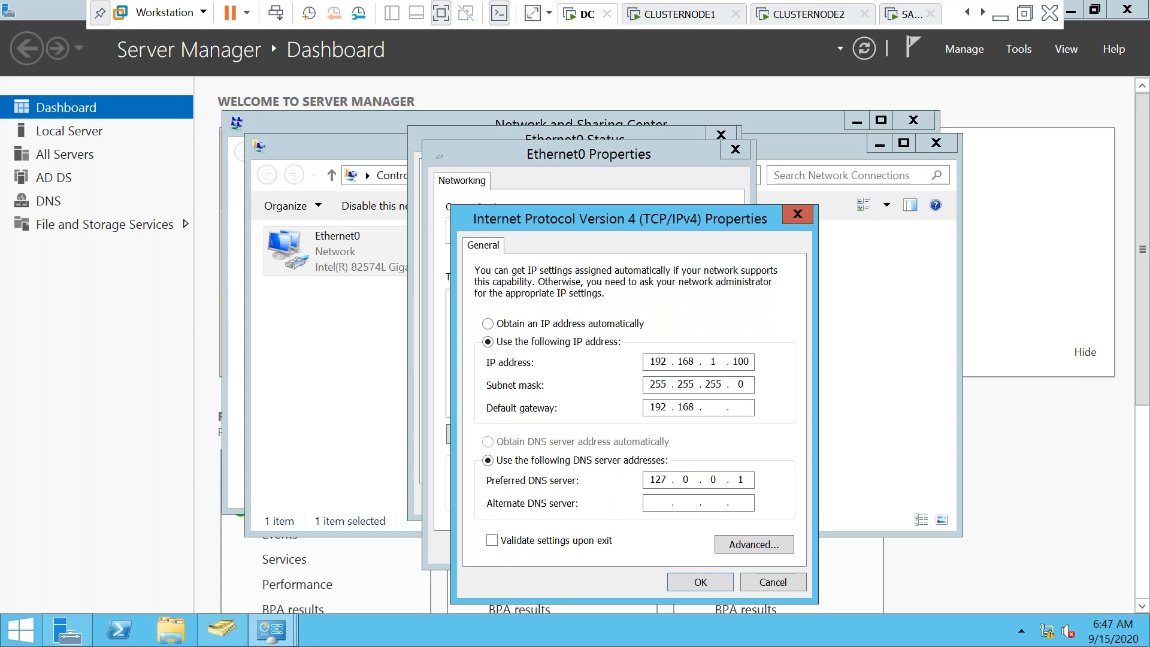
type("1")
type("1")
type("192")
type("168")
type("1")
type("1")
left_click(689, 584)
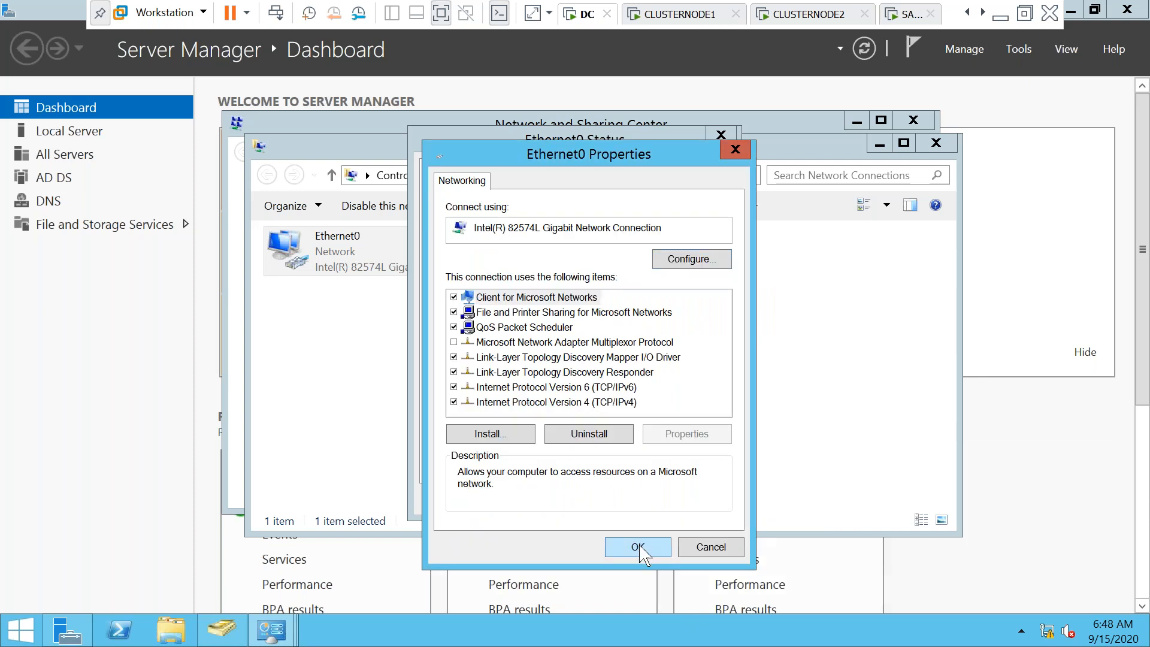
left_click(640, 551)
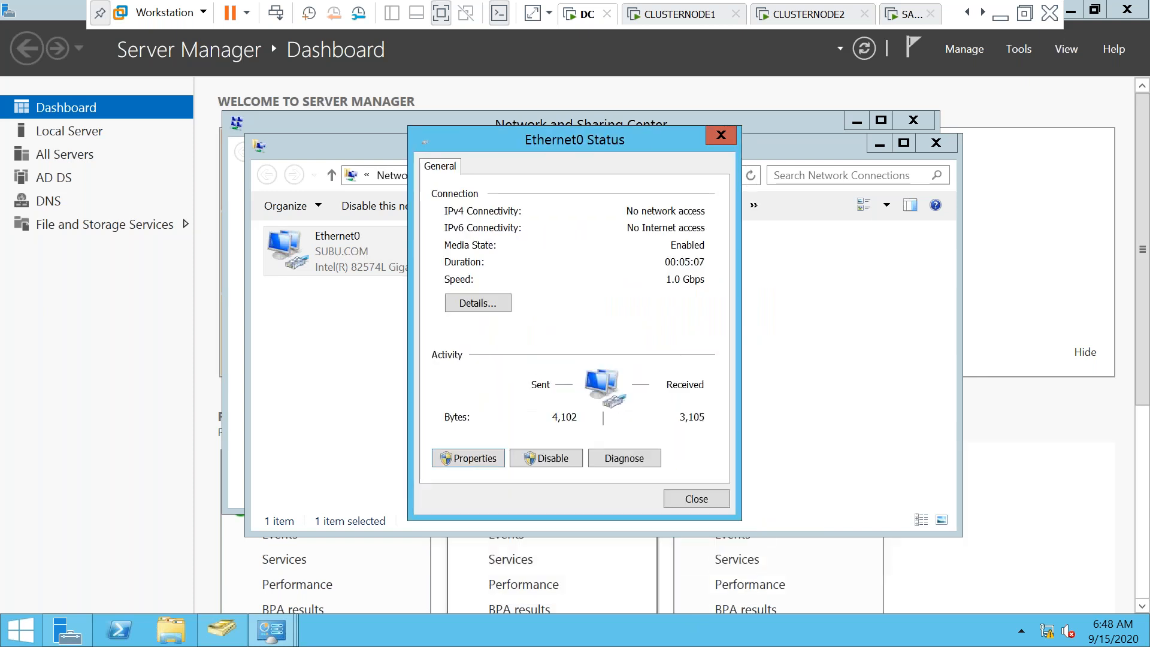
left_click(699, 500)
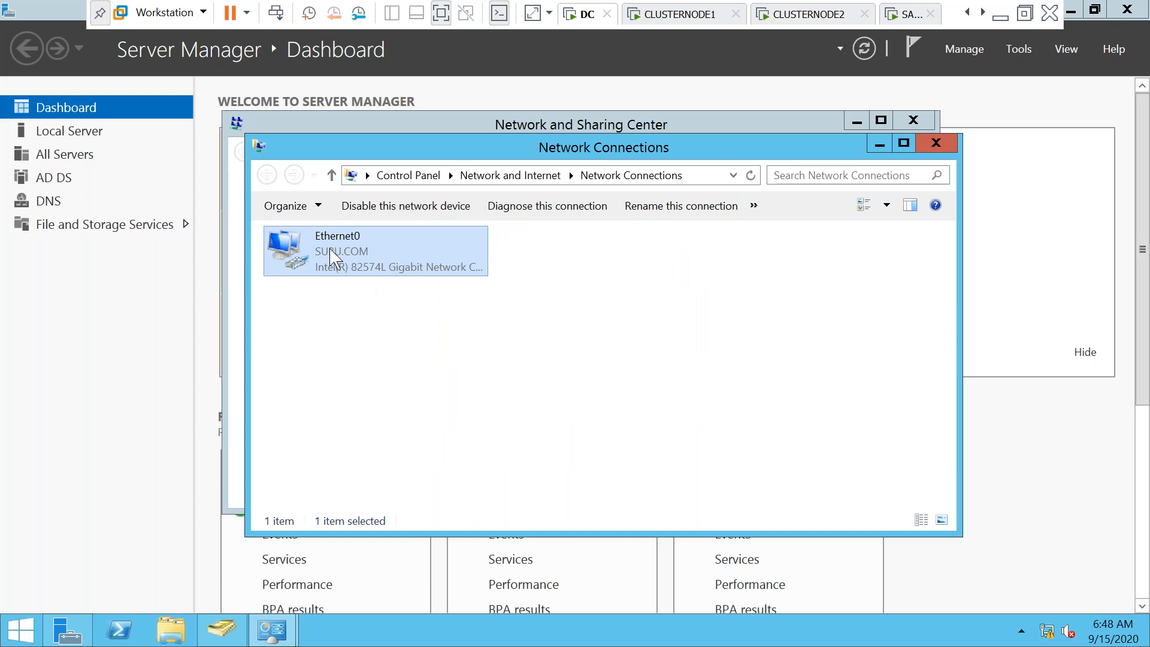
left_click(989, 317)
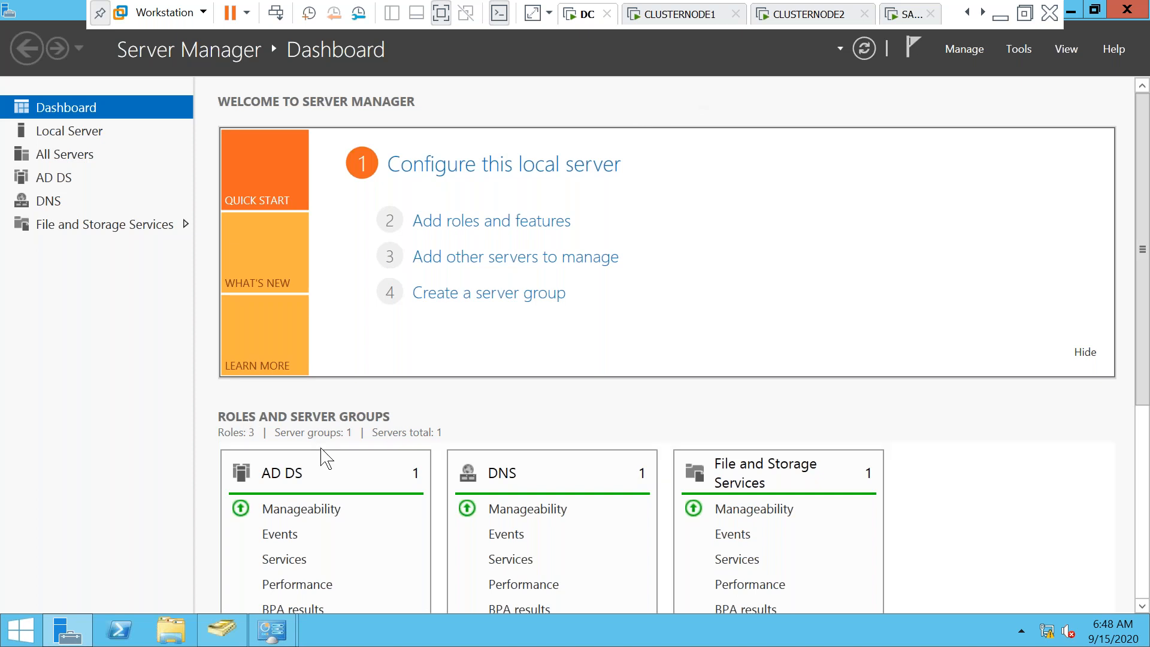
Browse the DC's apps list, glance at CLUSTERNODE1's sign-in, then return to the DC desktop
left_click(20, 634)
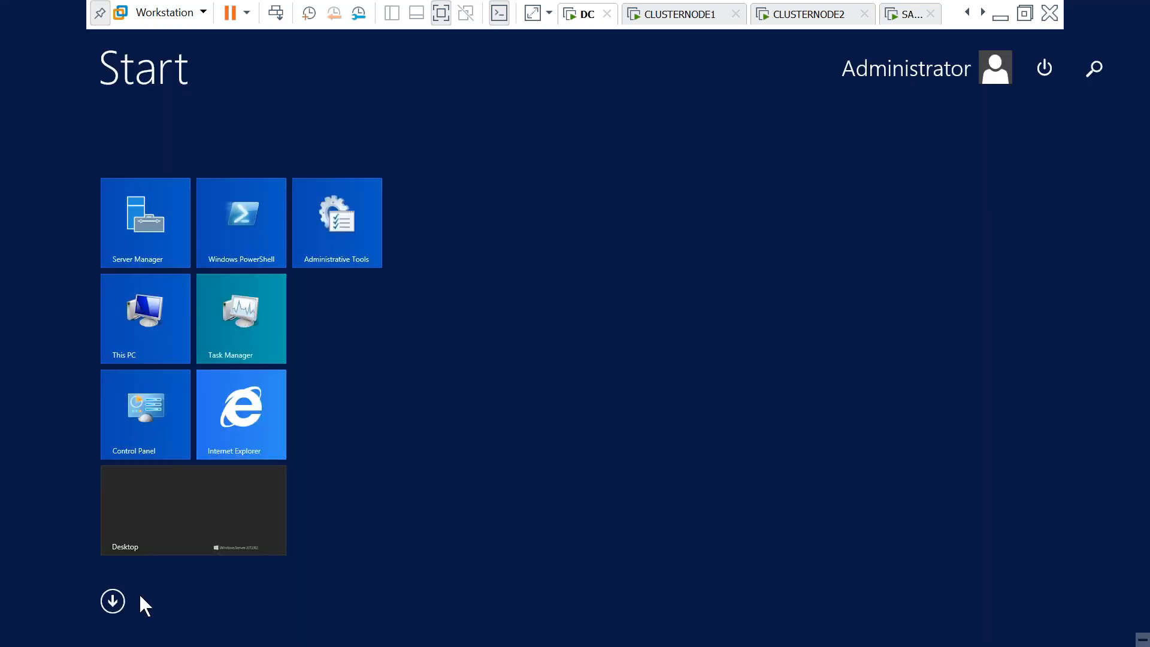
left_click(114, 602)
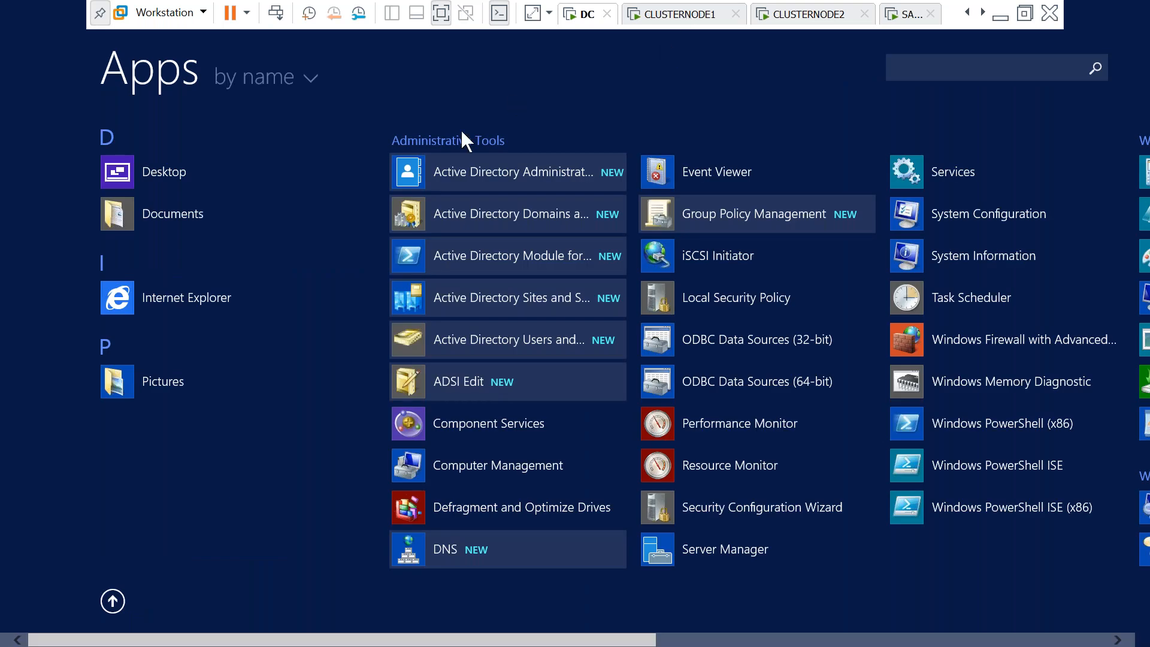
left_click(692, 15)
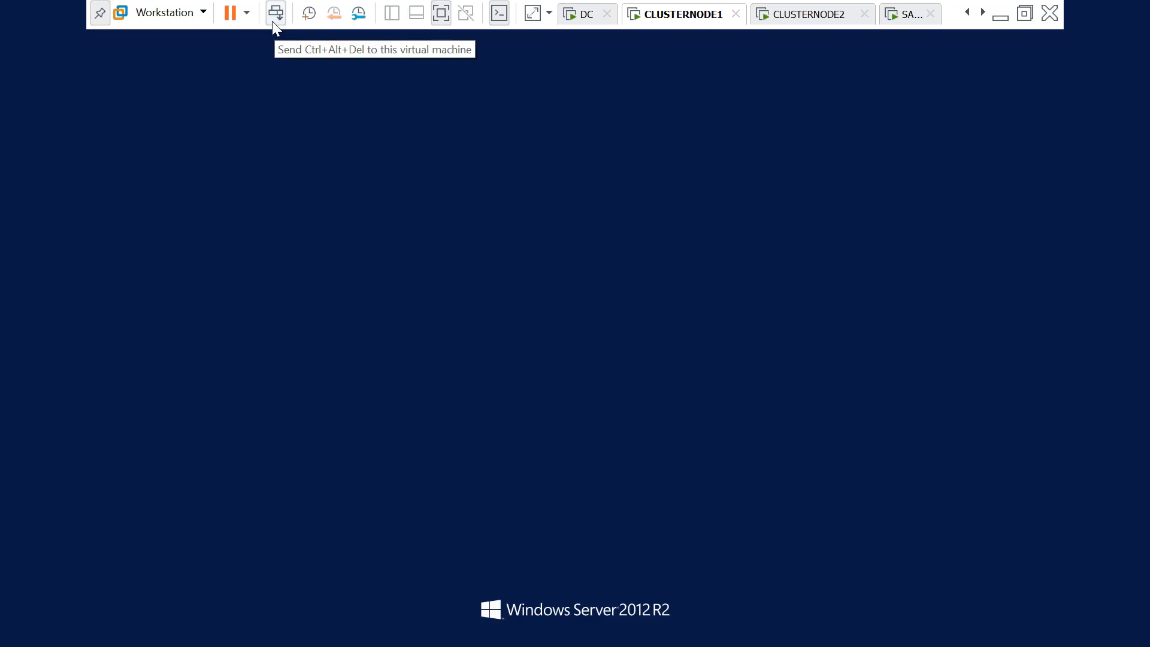
left_click(273, 21)
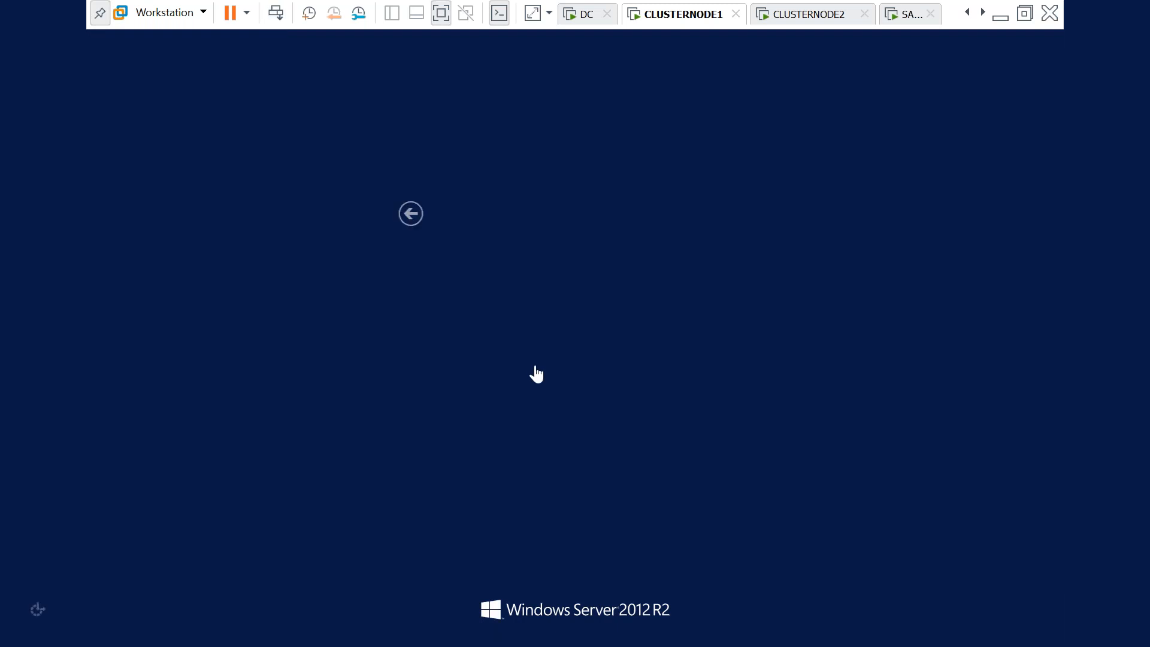
left_click(584, 22)
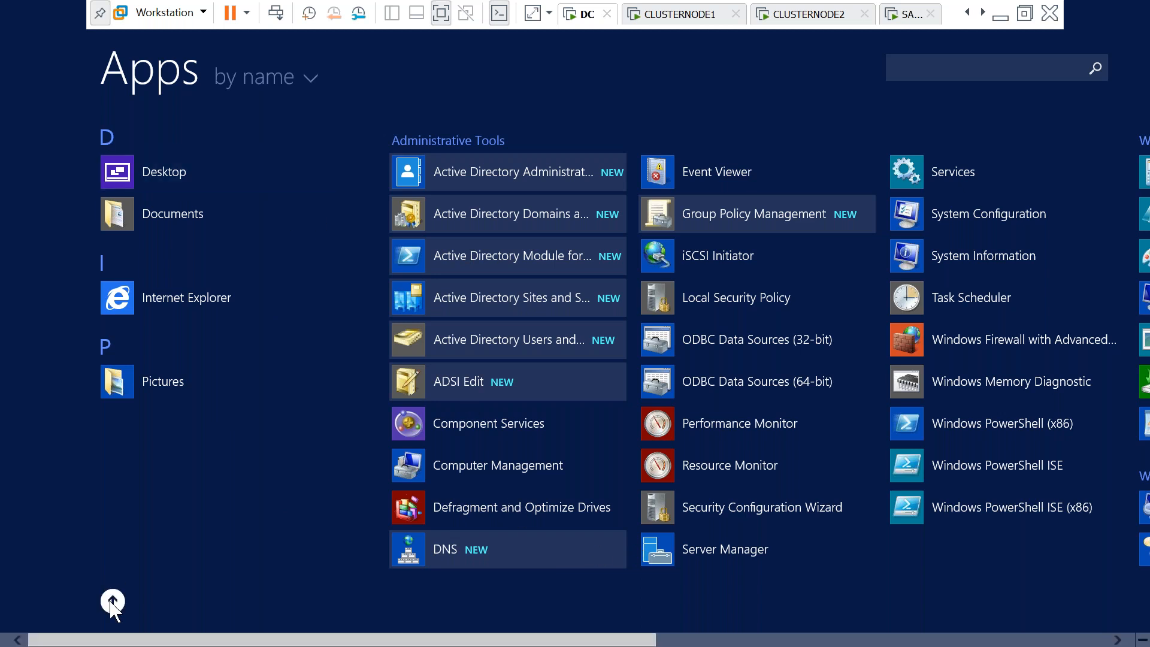
left_click(113, 601)
left_click(133, 318)
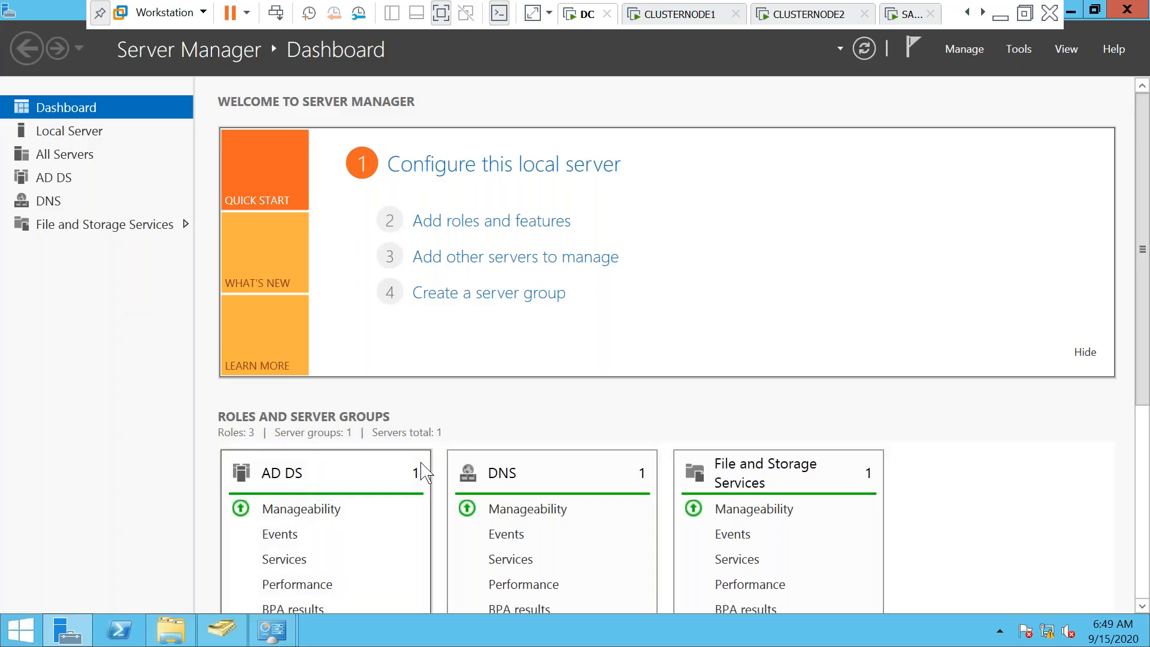
Restart the DC from a command prompt with shutdown -r -t 0, fixing the misspelled command
key("super+r")
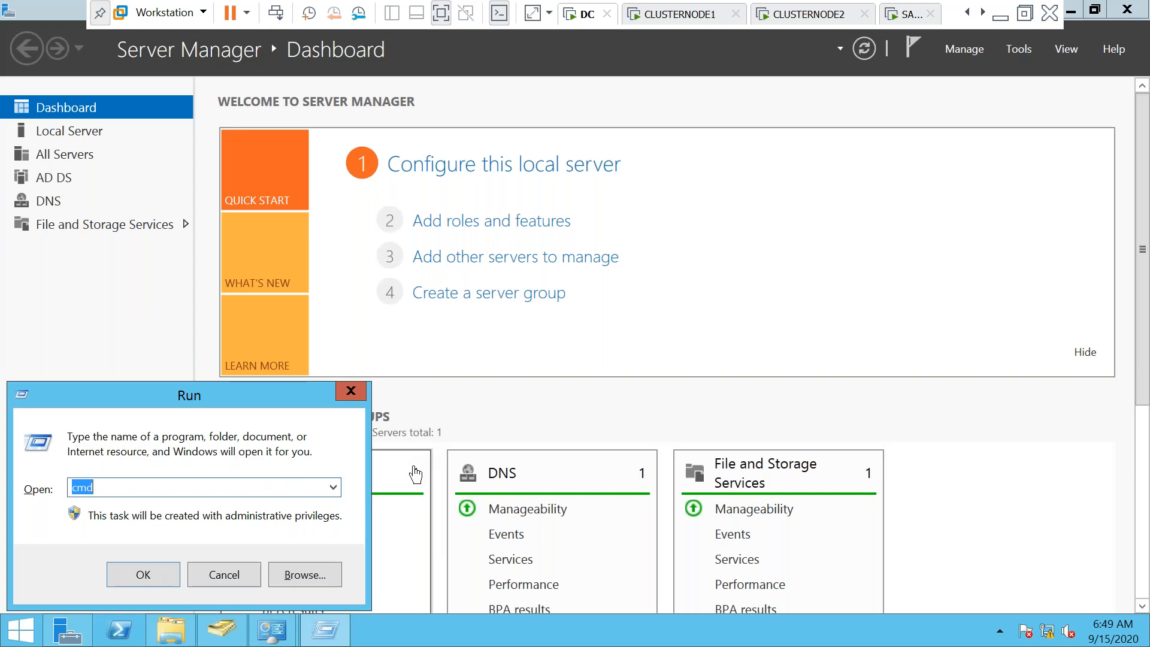
type("cmd")
key("Return")
type("shutdon -r")
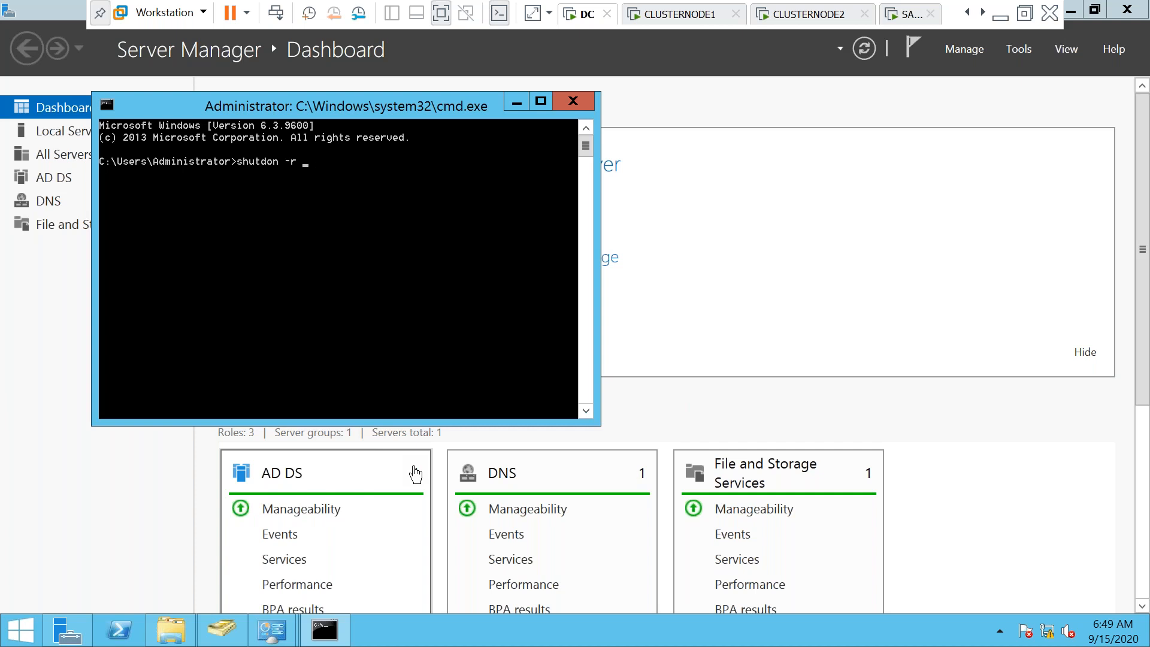
type(" -t 0")
key("Return")
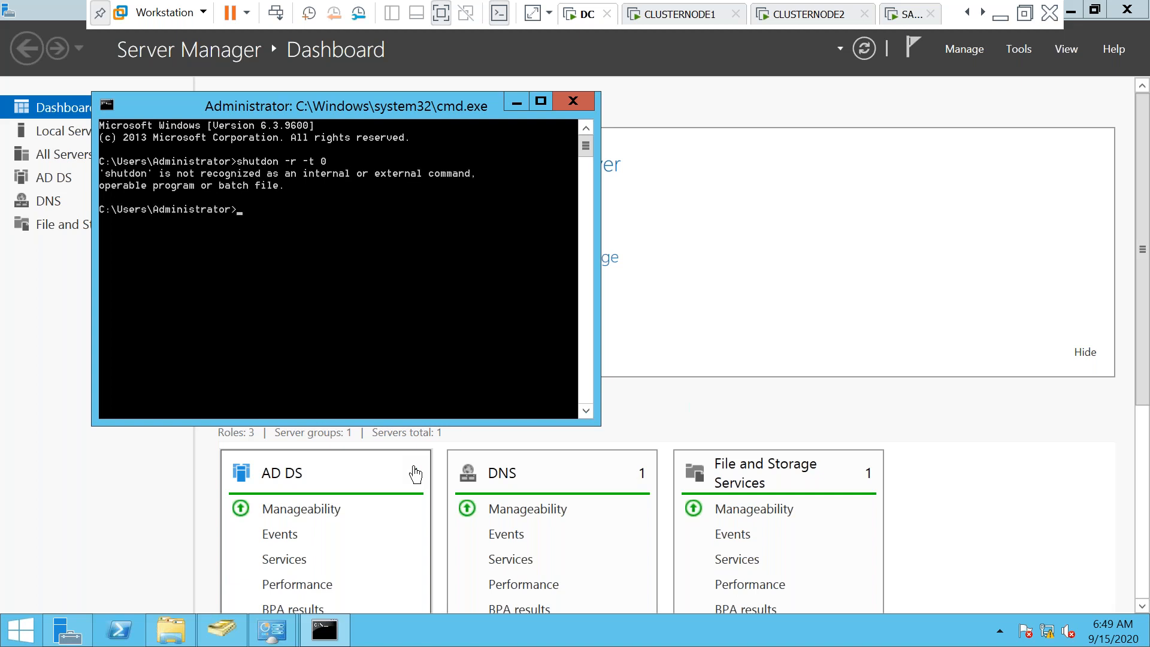
key("Up")
key("Left")
key("Left")
type("w")
key("Return")
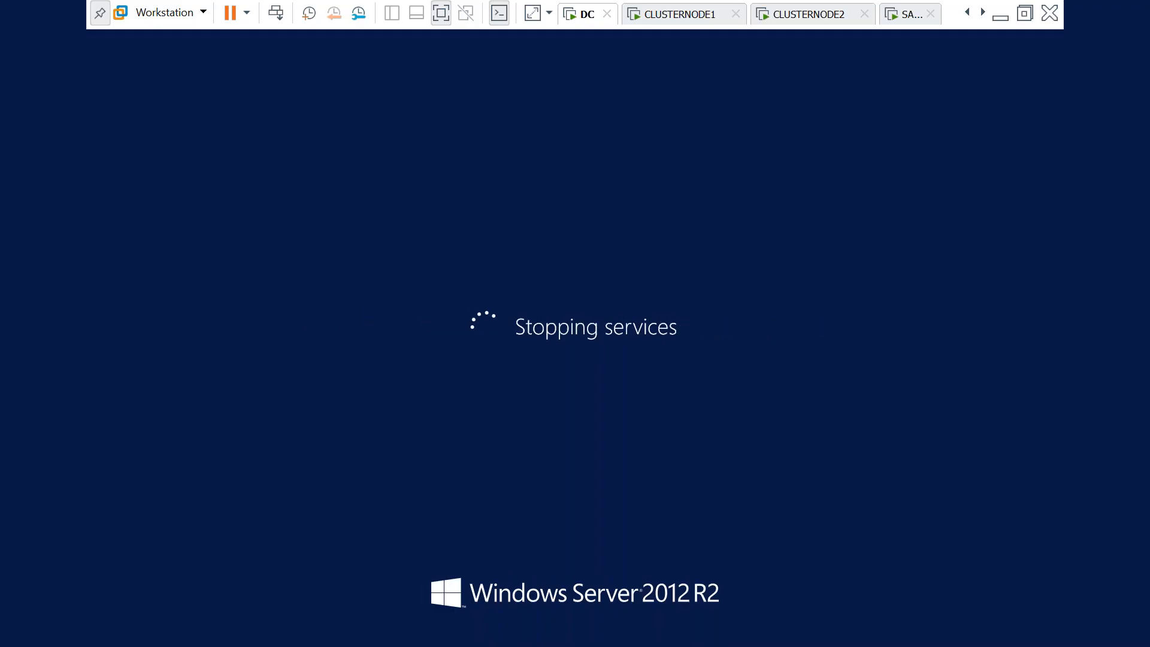
Sign in to CLUSTERNODE1 as Administrator and view its Local Server properties
left_click(667, 18)
left_click(598, 249)
type("P@ssw0rd")
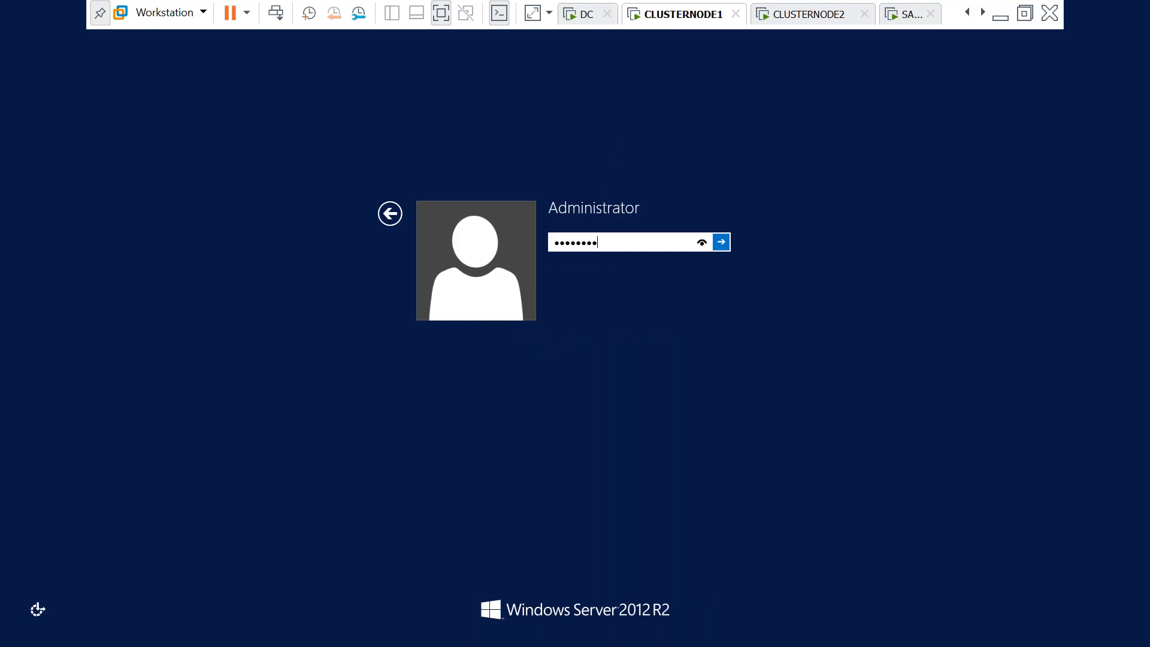
key("Return")
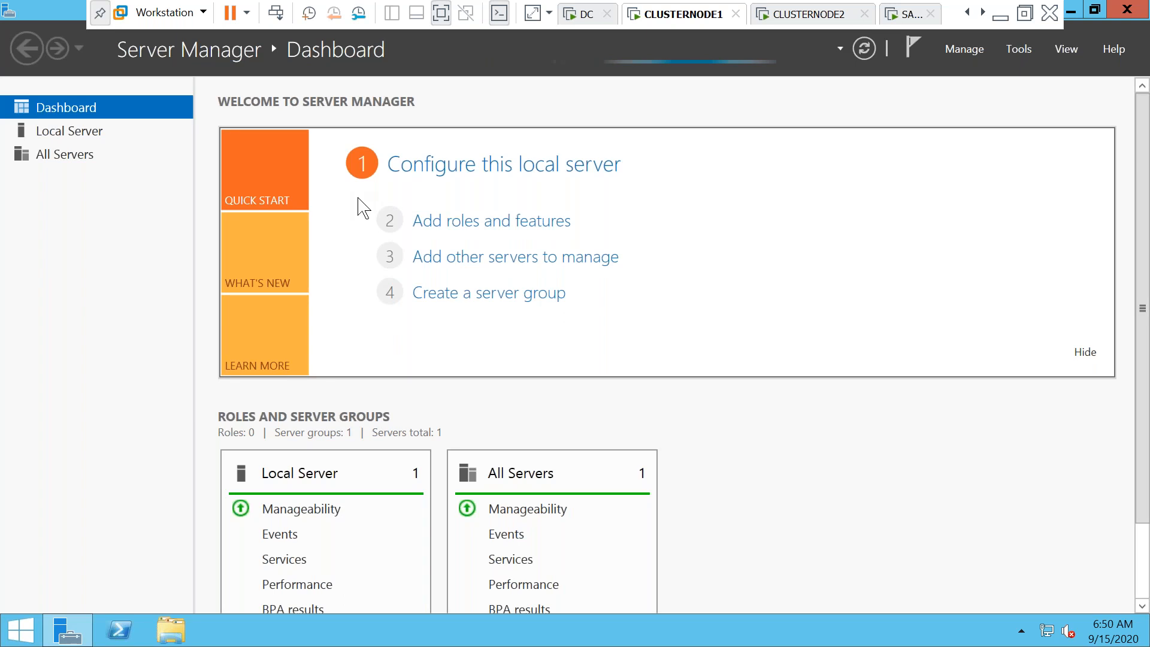
left_click(72, 139)
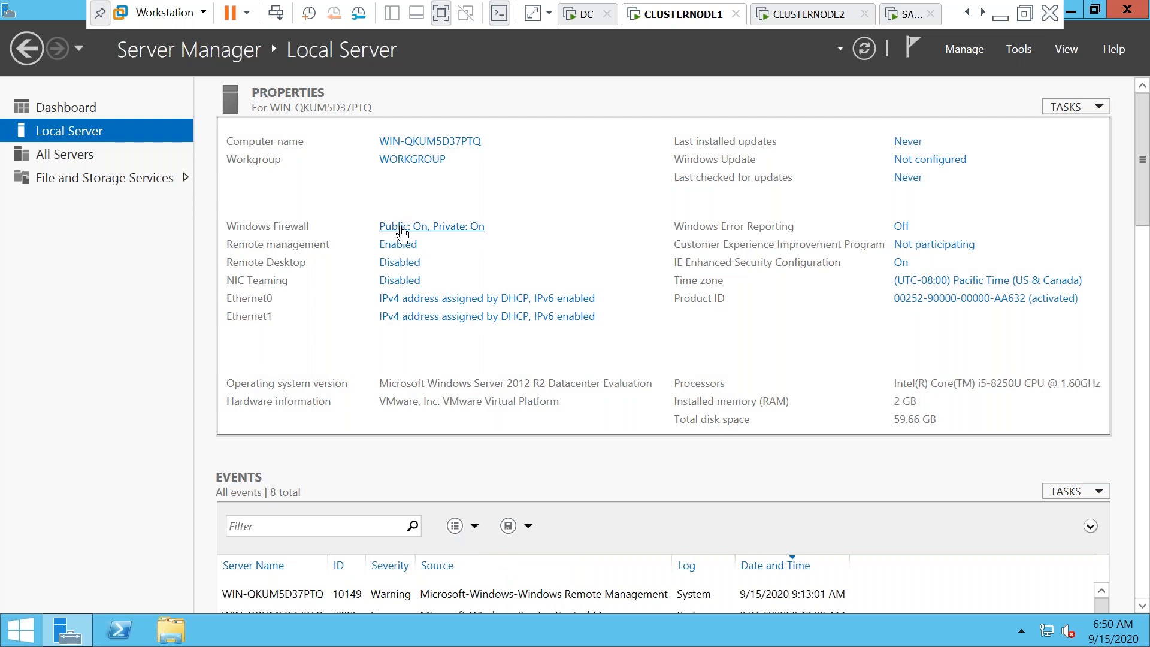
Turn off Windows Firewall on CLUSTERNODE1 for private and public networks
left_click(402, 228)
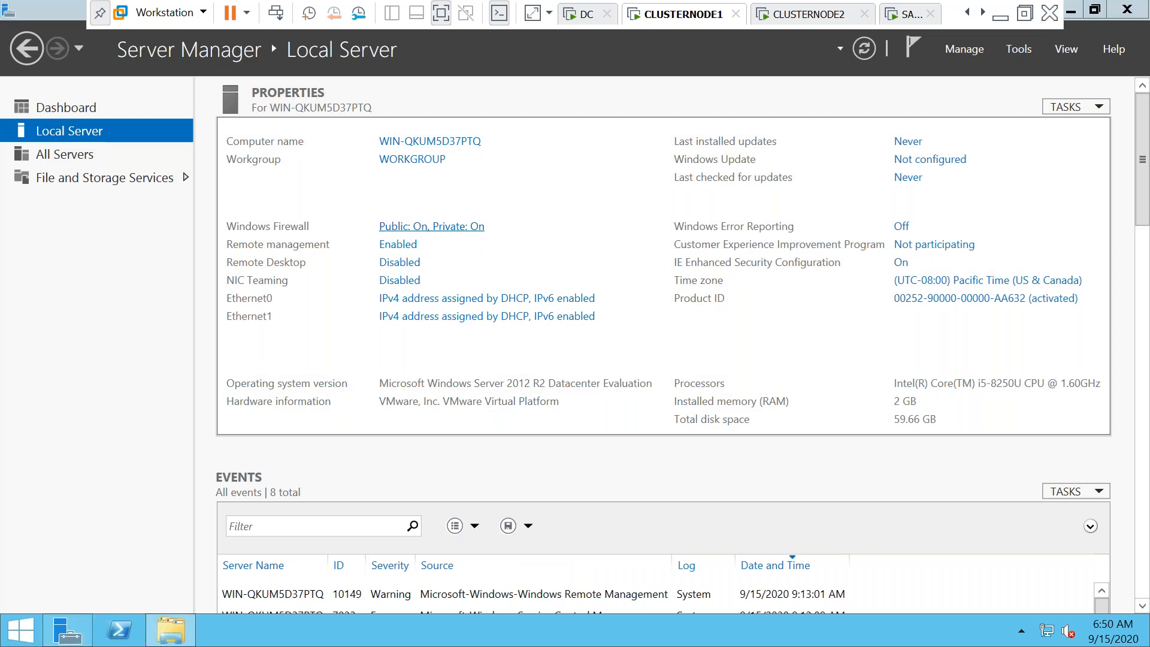
left_click(328, 286)
left_click(375, 326)
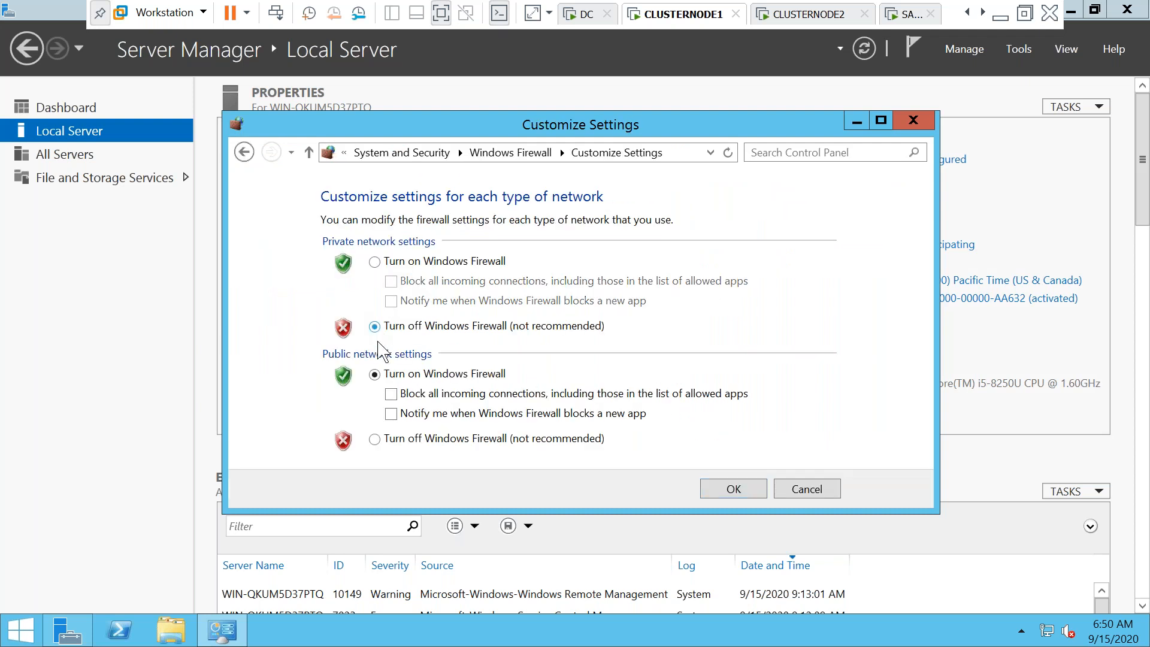
left_click(381, 441)
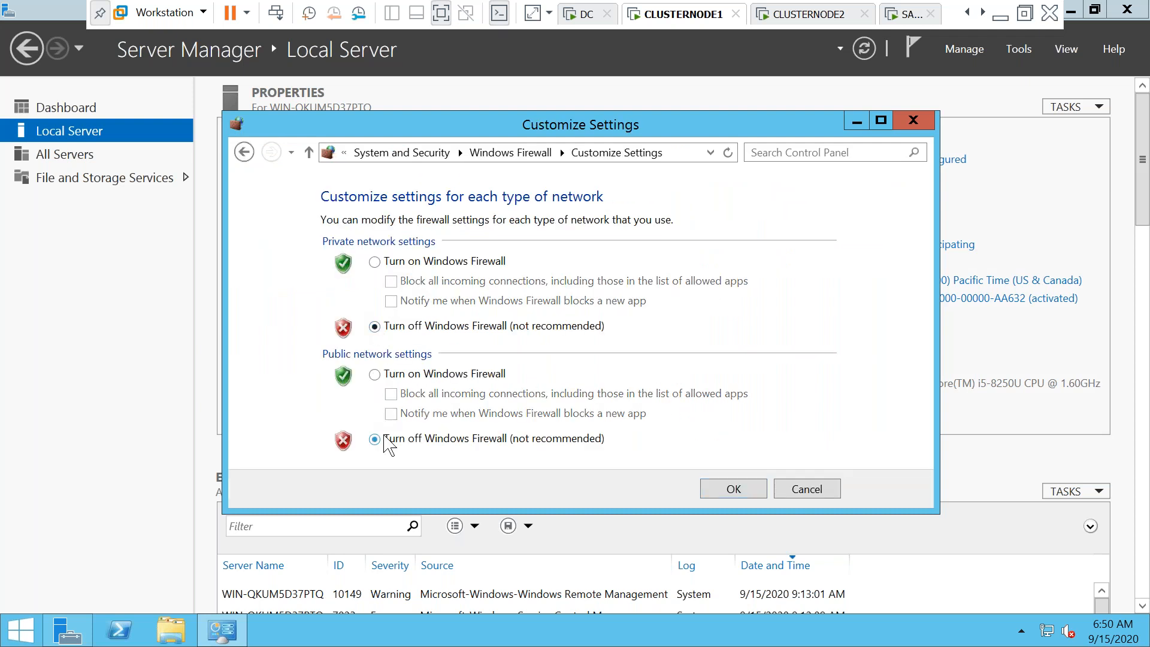
left_click(730, 489)
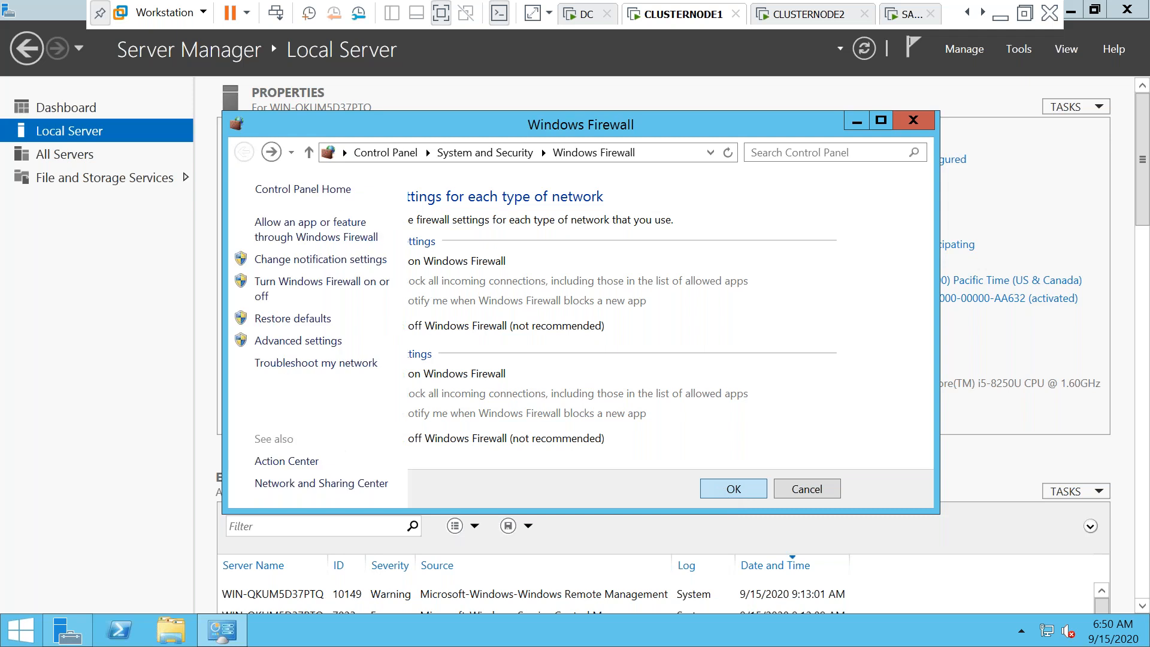
left_click(913, 120)
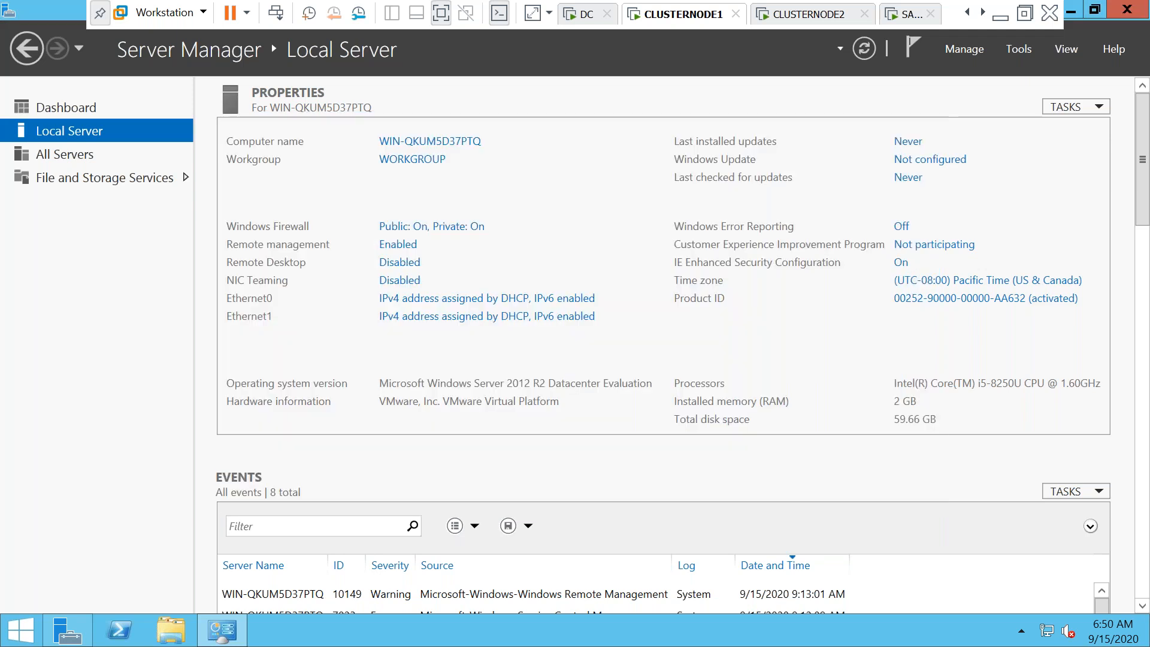
Turn off IE Enhanced Security Configuration for Administrators and Users
left_click(900, 263)
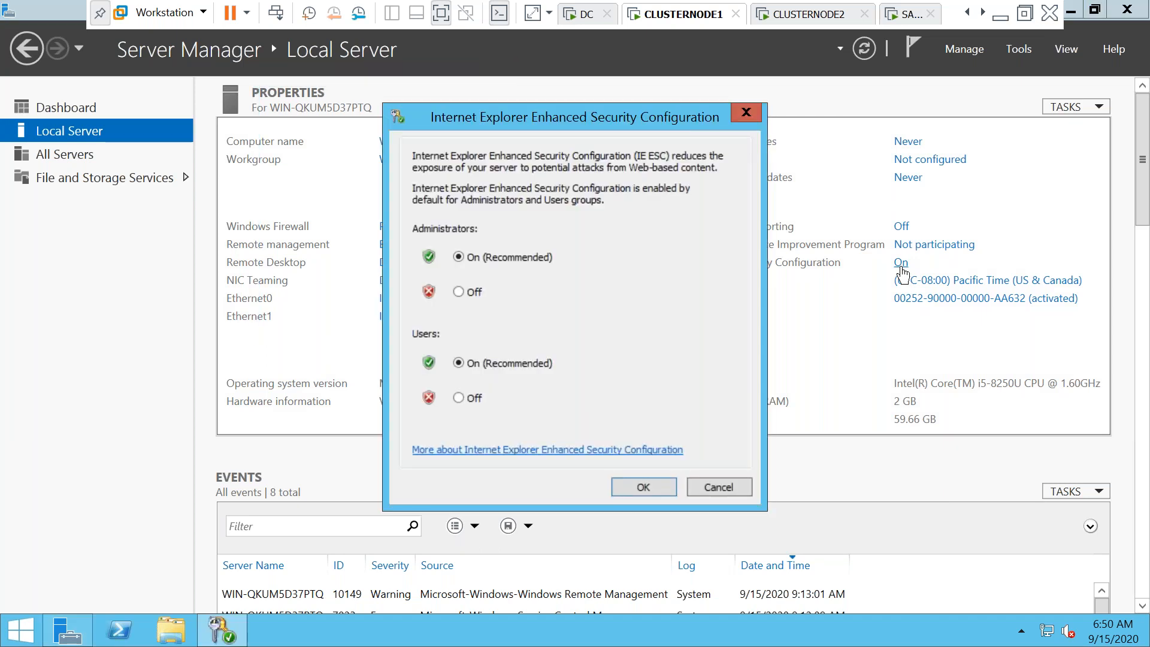
left_click(459, 292)
left_click(467, 404)
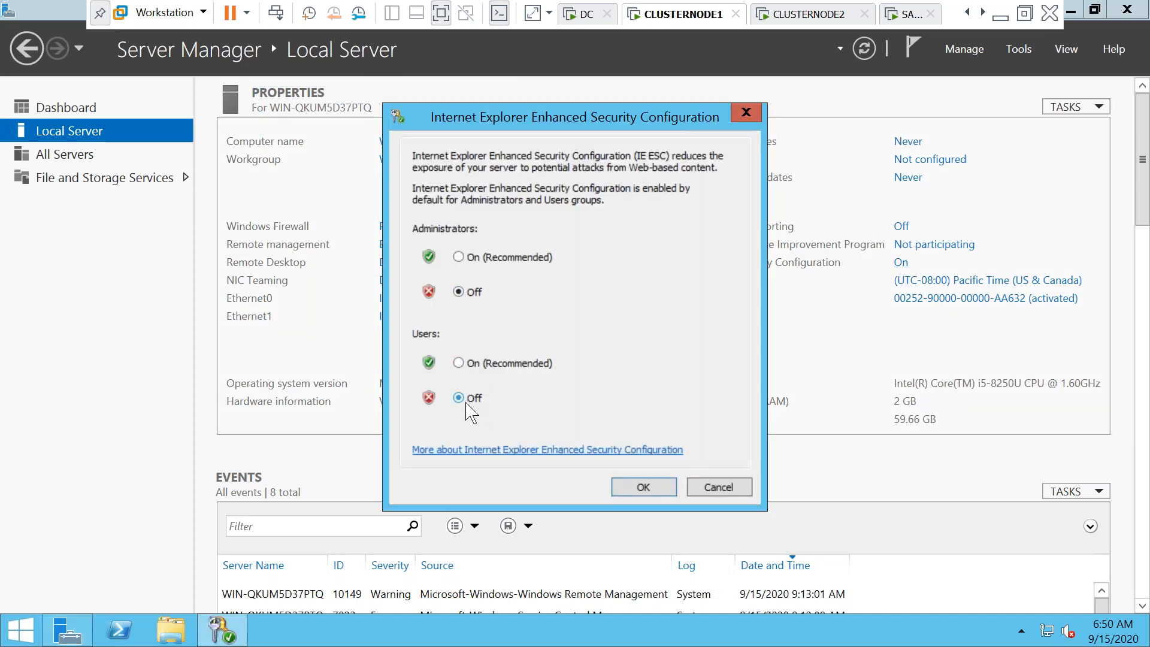
left_click(640, 489)
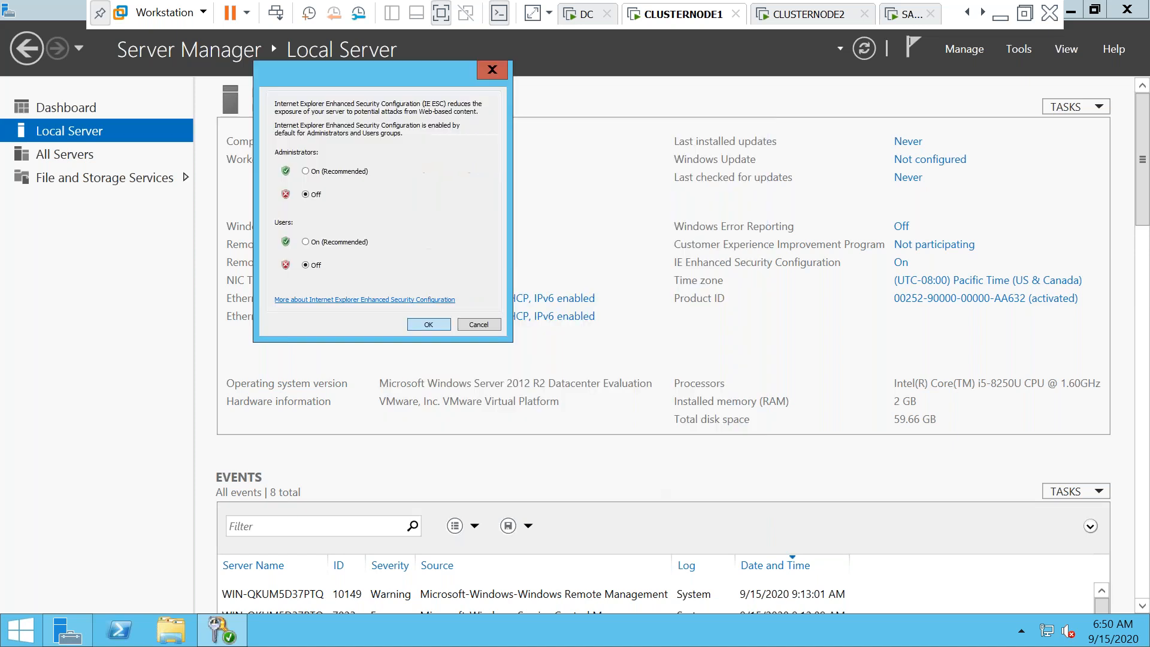
left_click(590, 15)
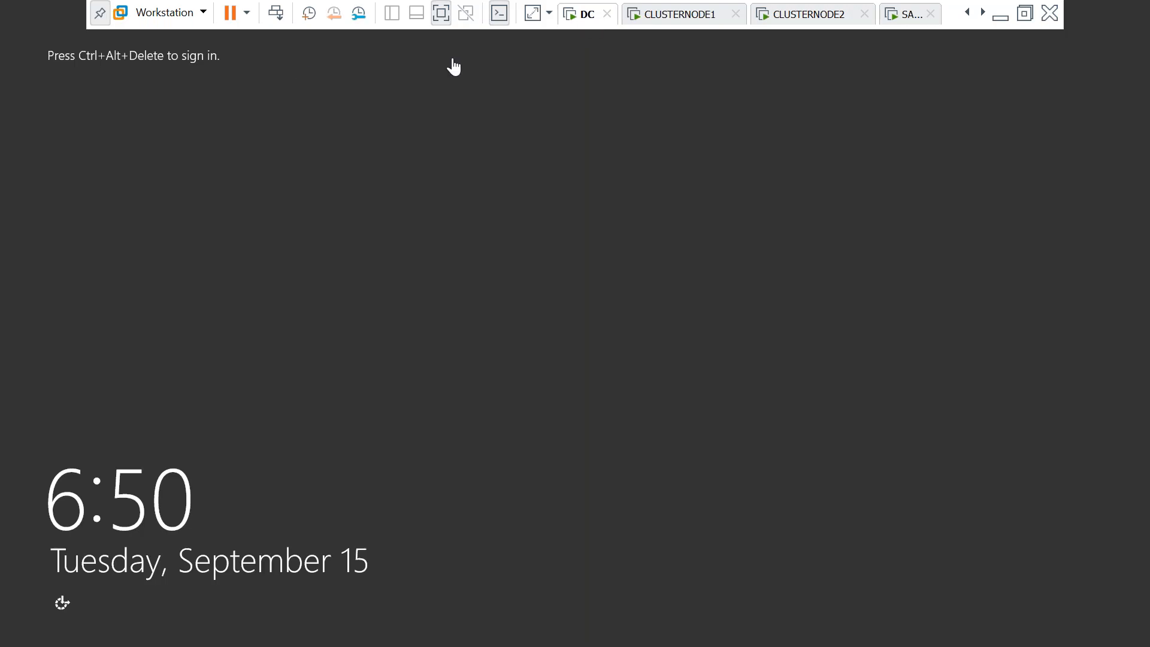
Sign back in to the DC with the domain administrator password
left_click(273, 16)
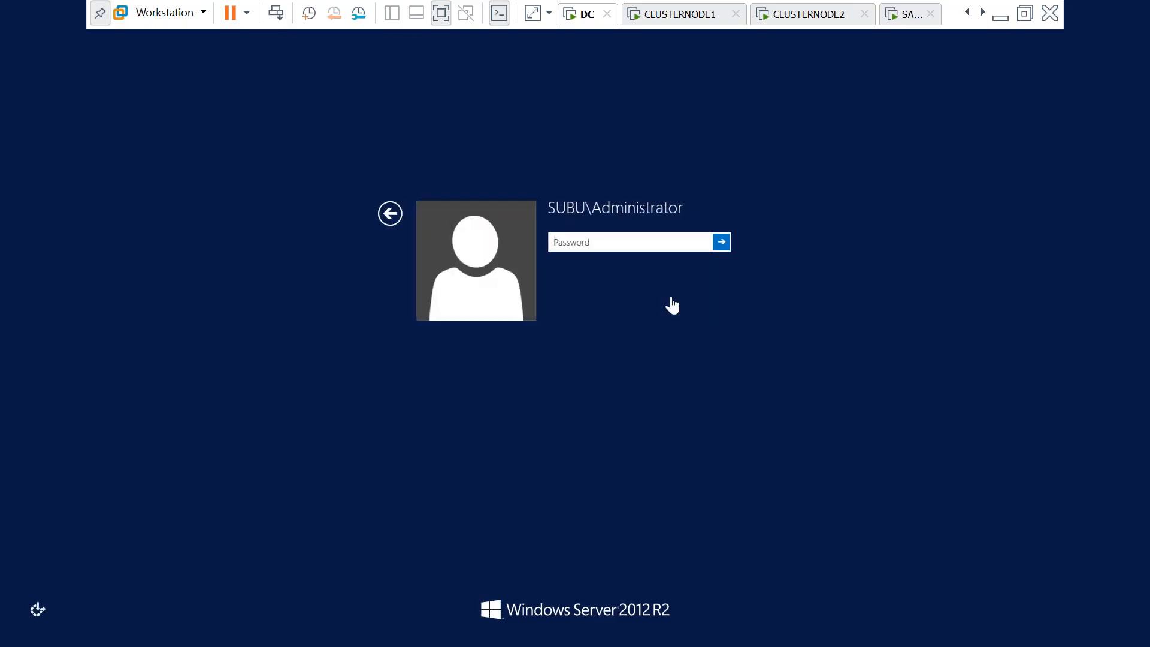
key("Caps_Lock")
type("•")
key("Caps_Lock")
type("••••••••")
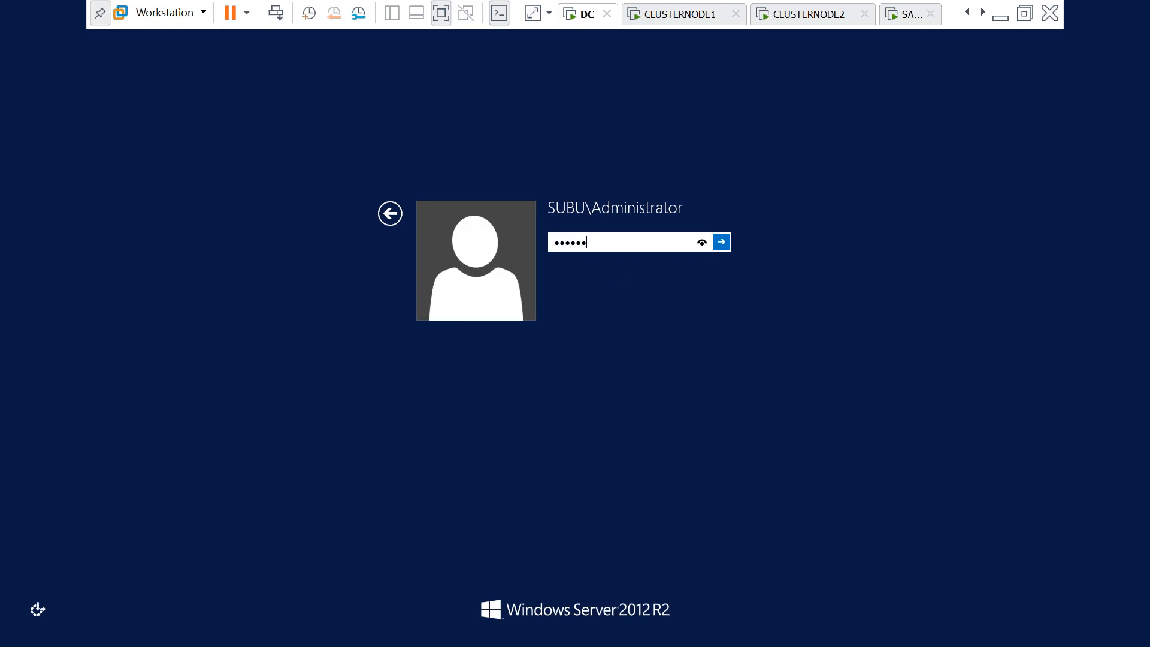
key("Return")
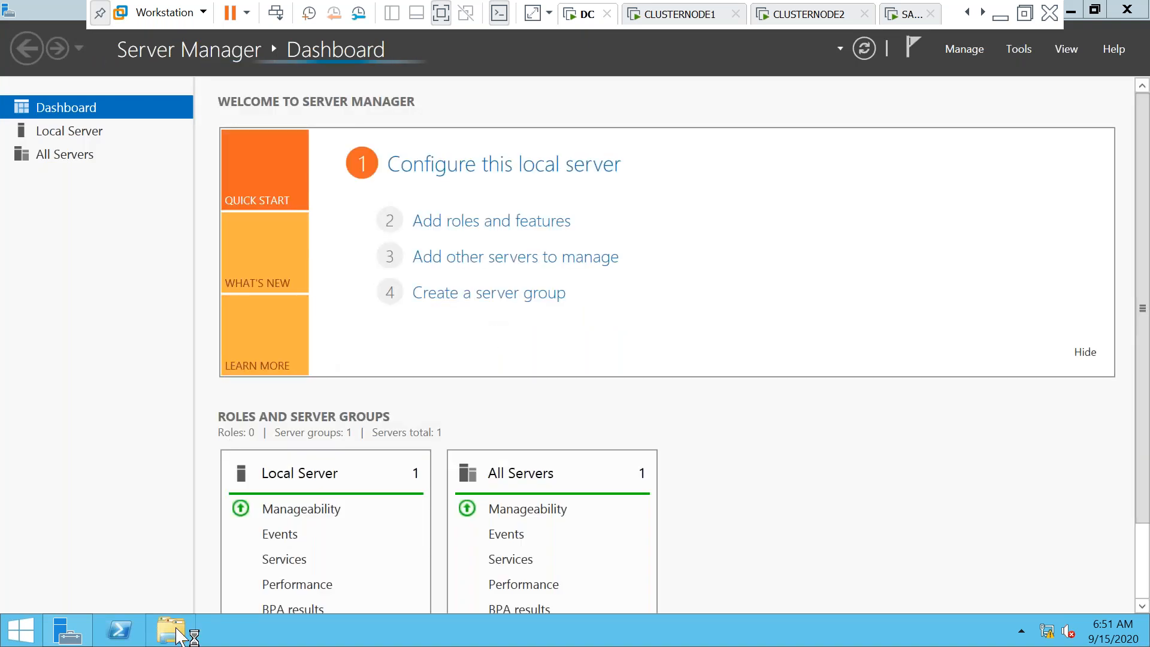
Check Ethernet0's IPv4 settings through ncpa.cpl, keeping the static address, and close the windows
key("super+r")
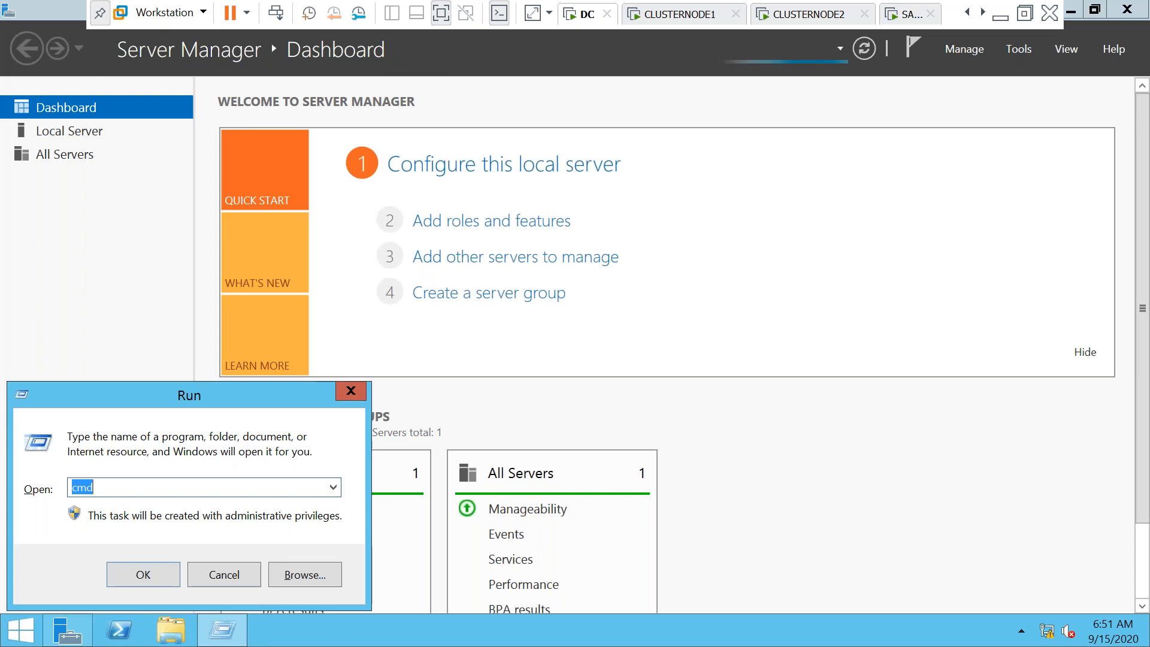
type("n")
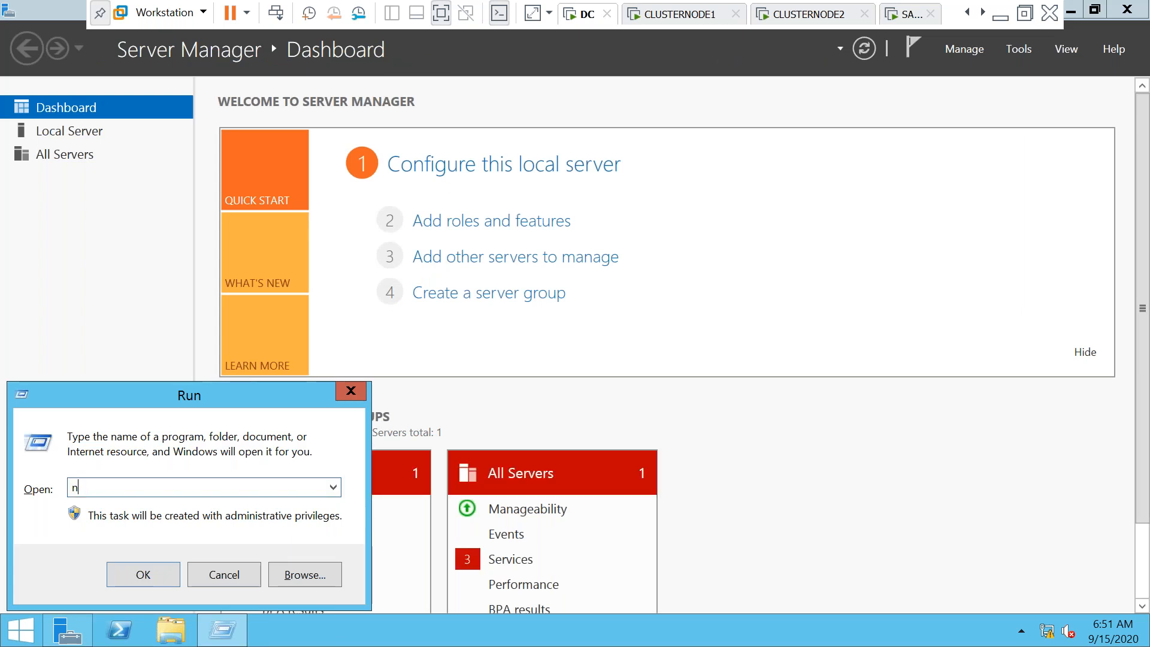
type("cpa.cpl")
key("Return")
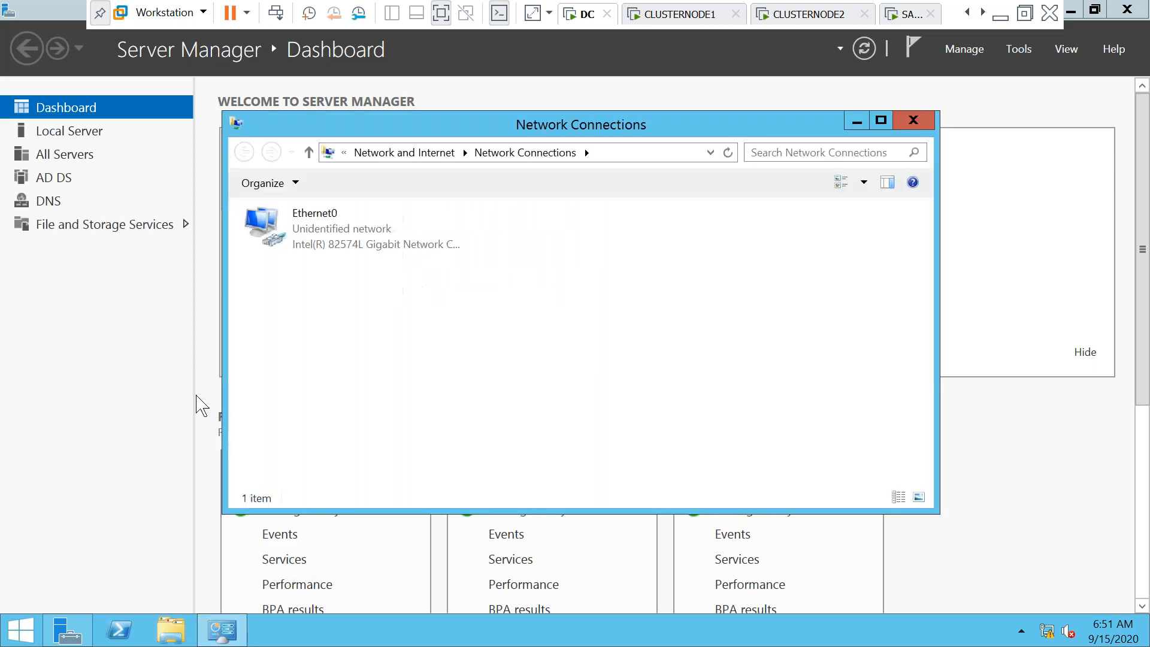
double_click(321, 244)
left_click(476, 459)
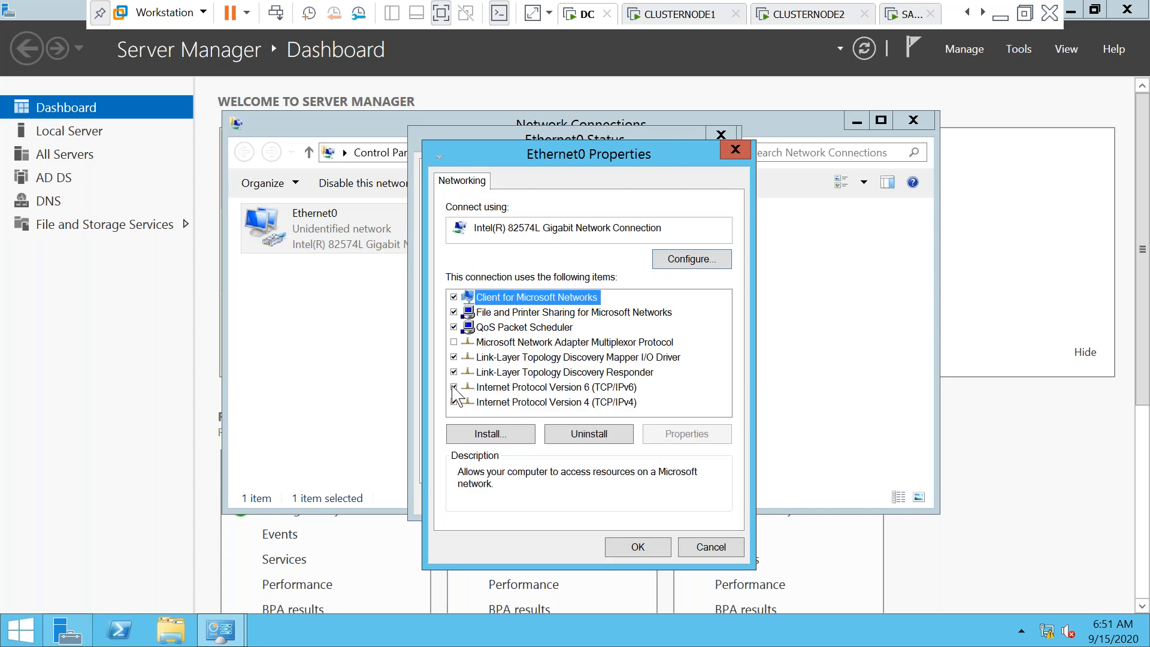
double_click(509, 402)
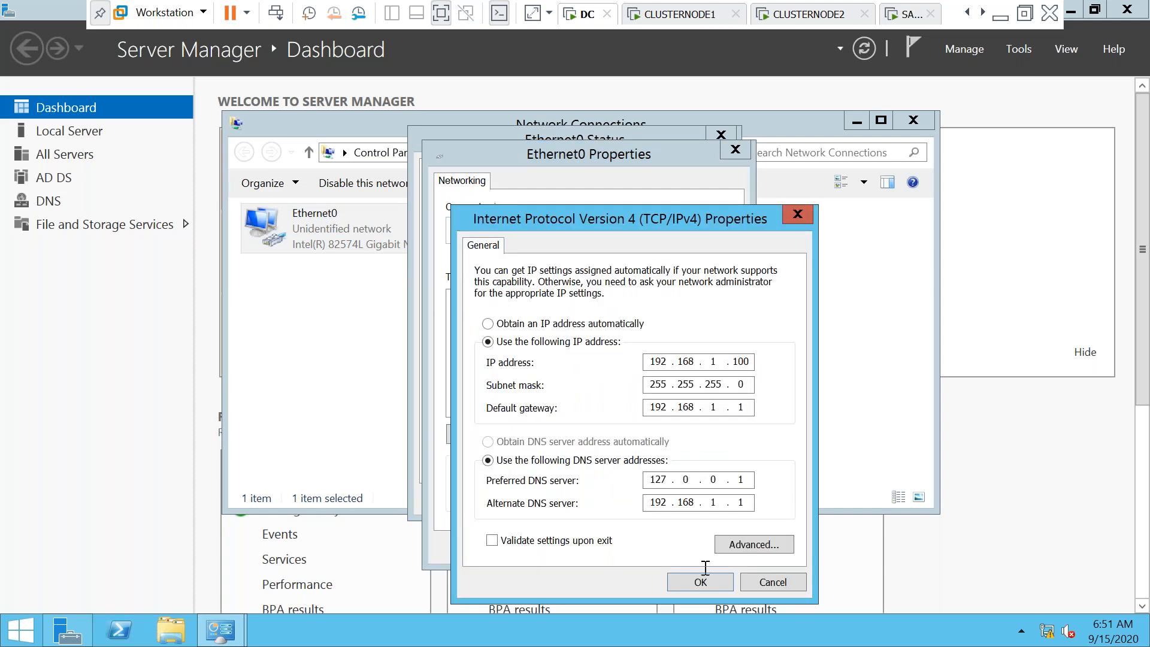
left_click(700, 582)
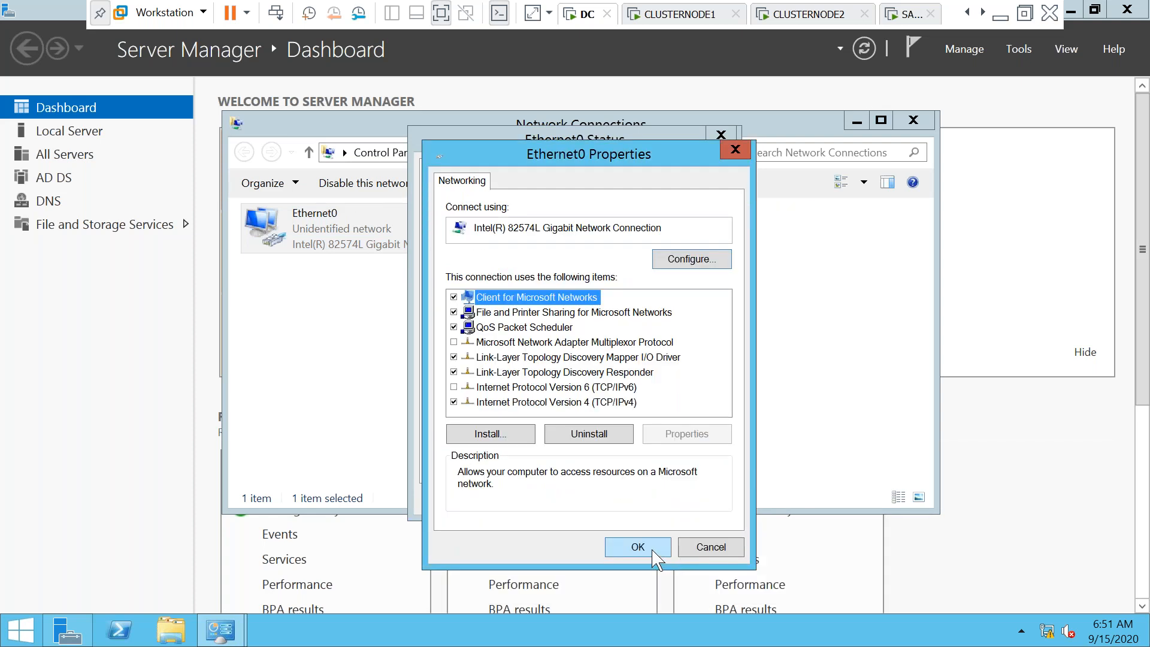
left_click(654, 546)
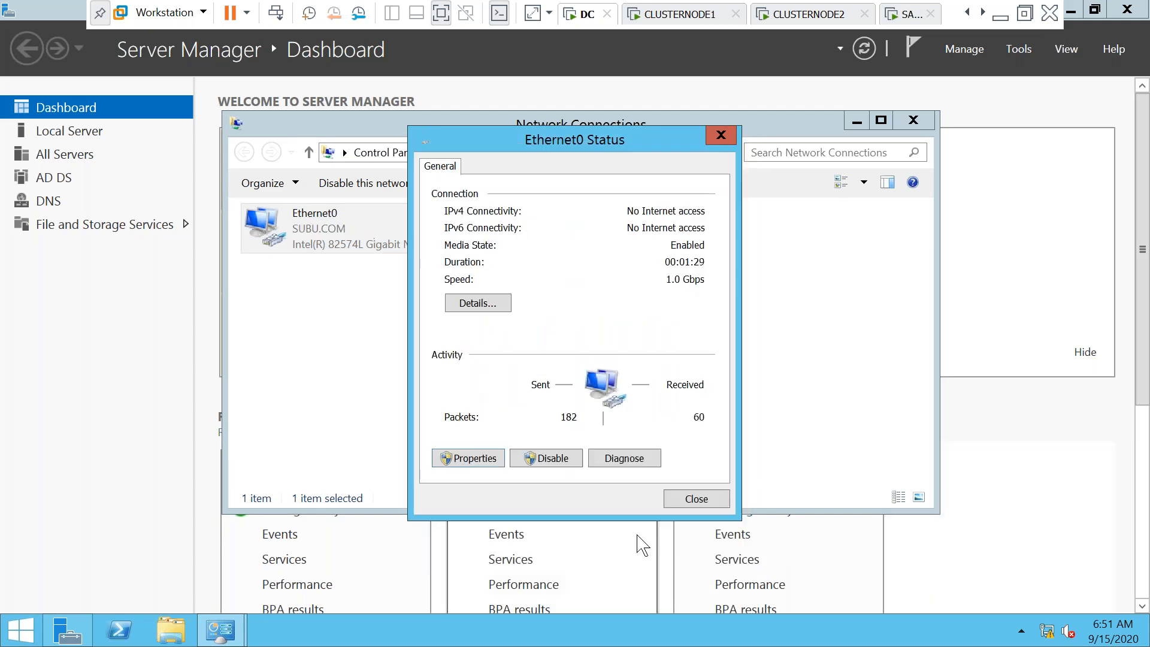
left_click(694, 501)
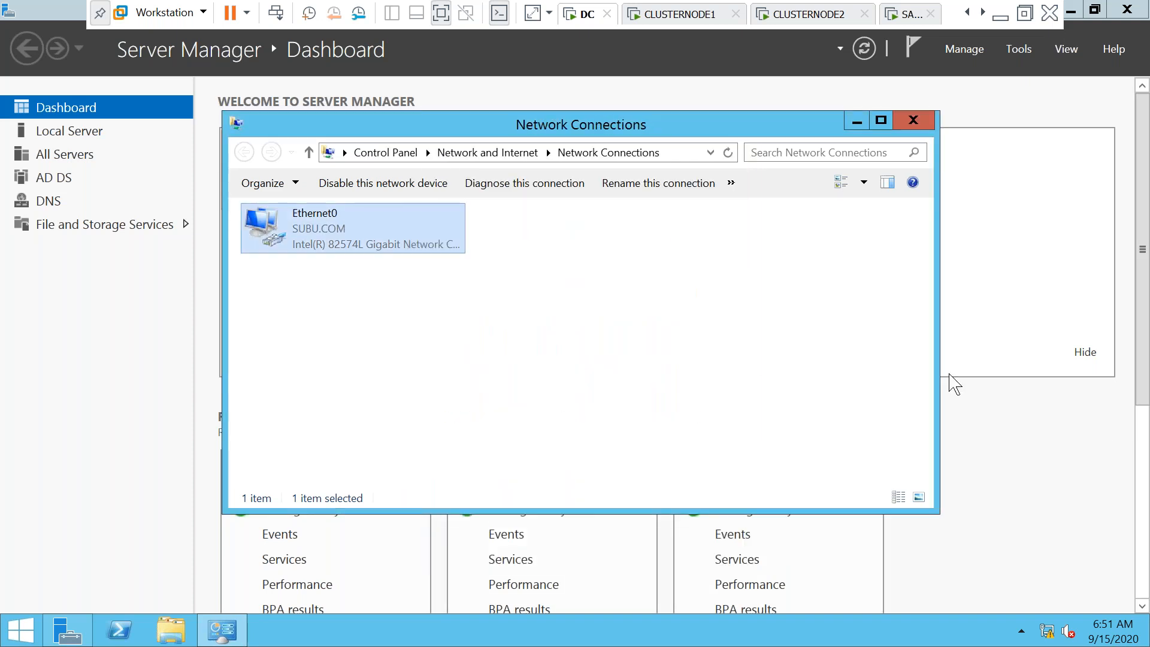
left_click(1003, 438)
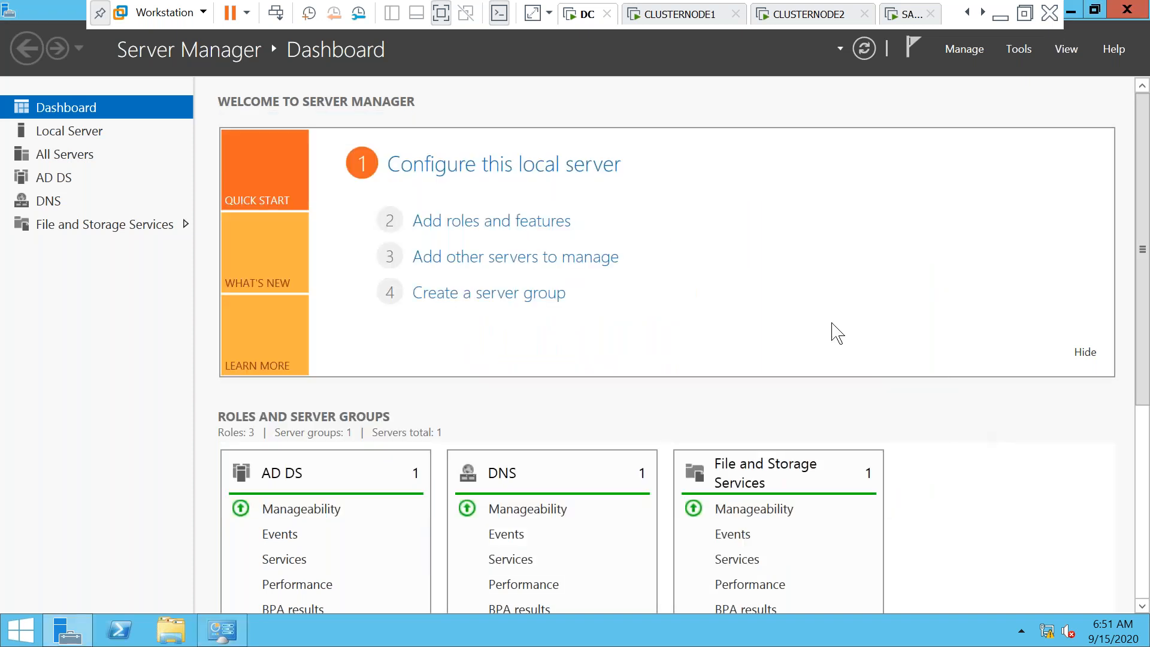
left_click(689, 18)
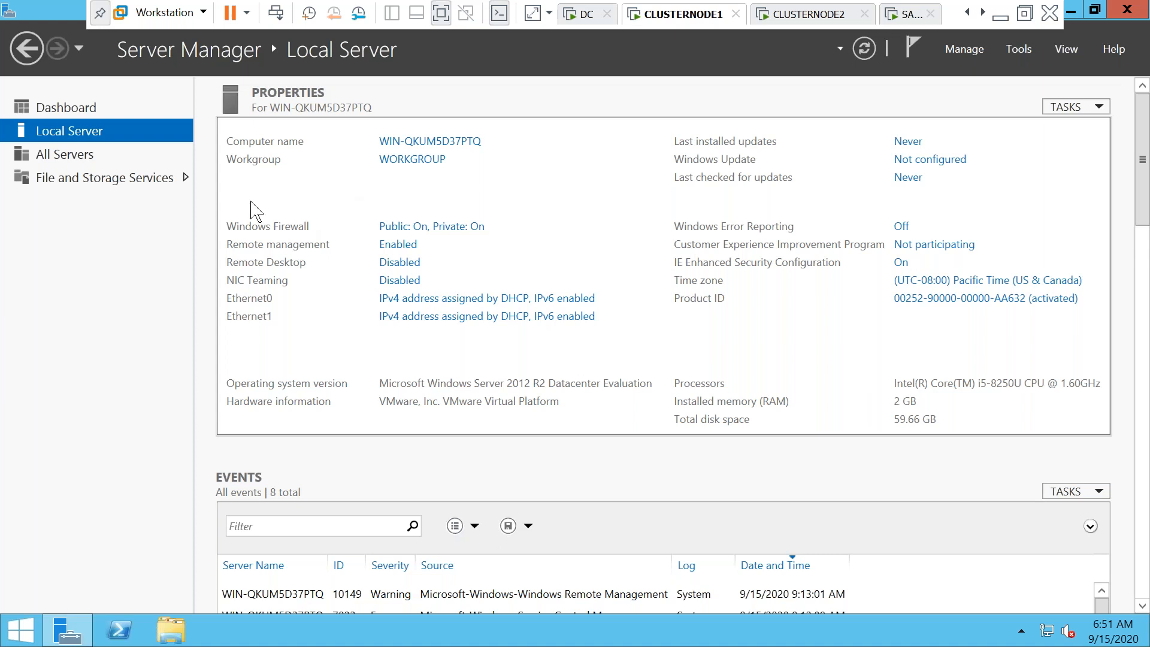
Set Windows Firewall Off for public and private networks and IE Enhanced Security Off
left_click(438, 232)
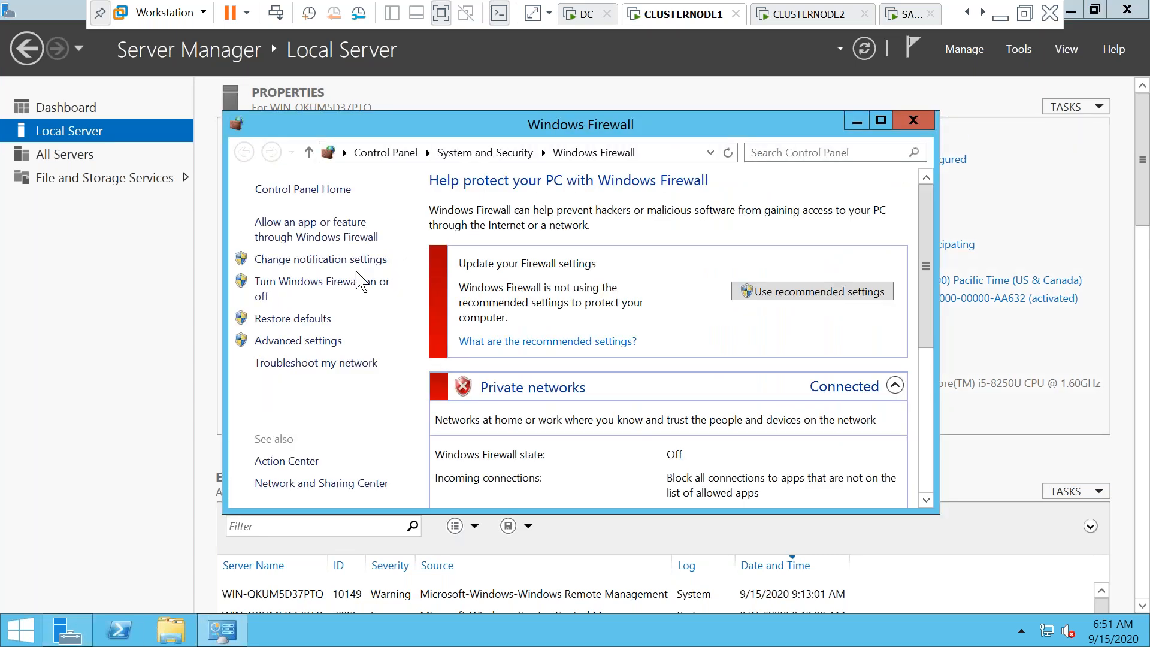
left_click(341, 281)
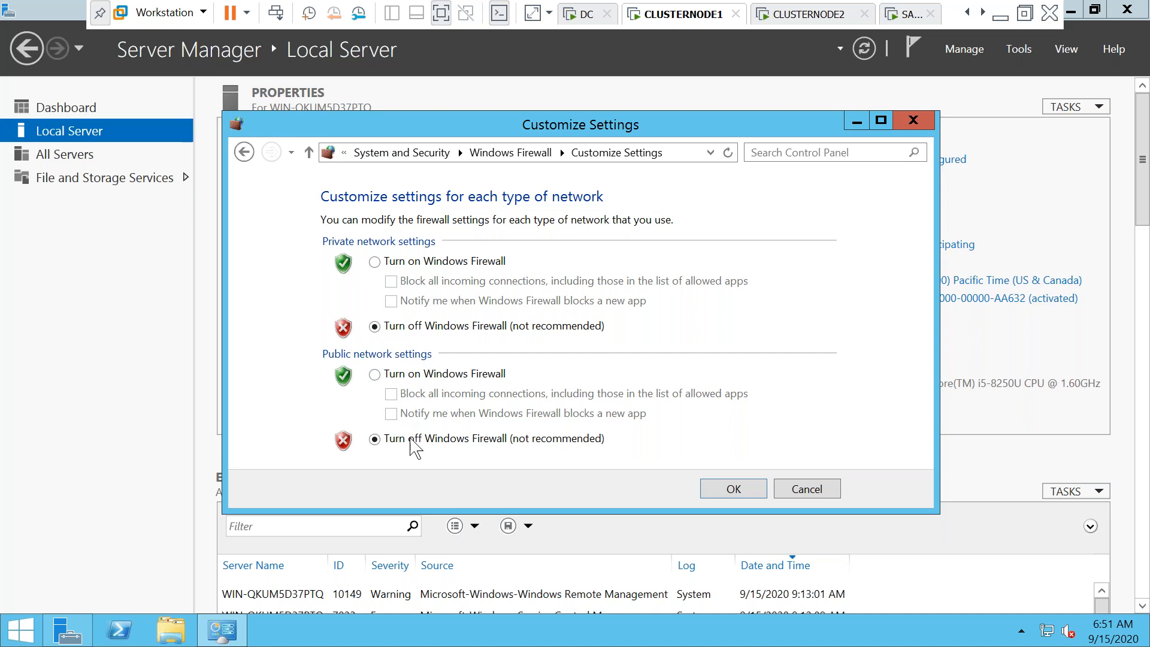
left_click(729, 491)
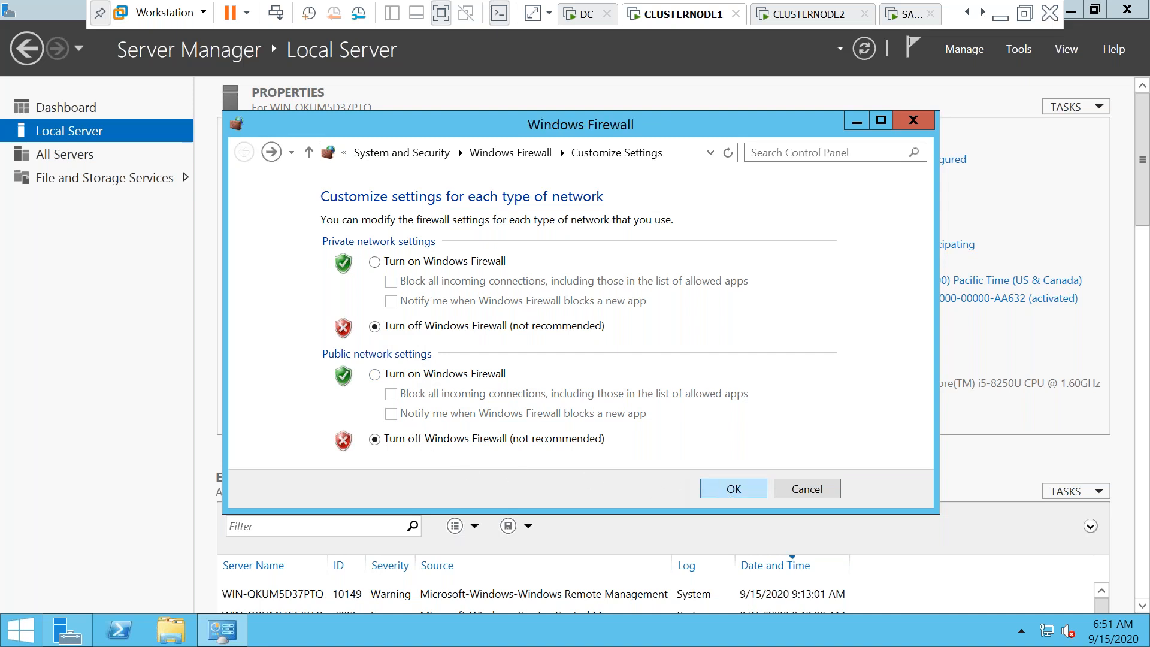
left_click(960, 356)
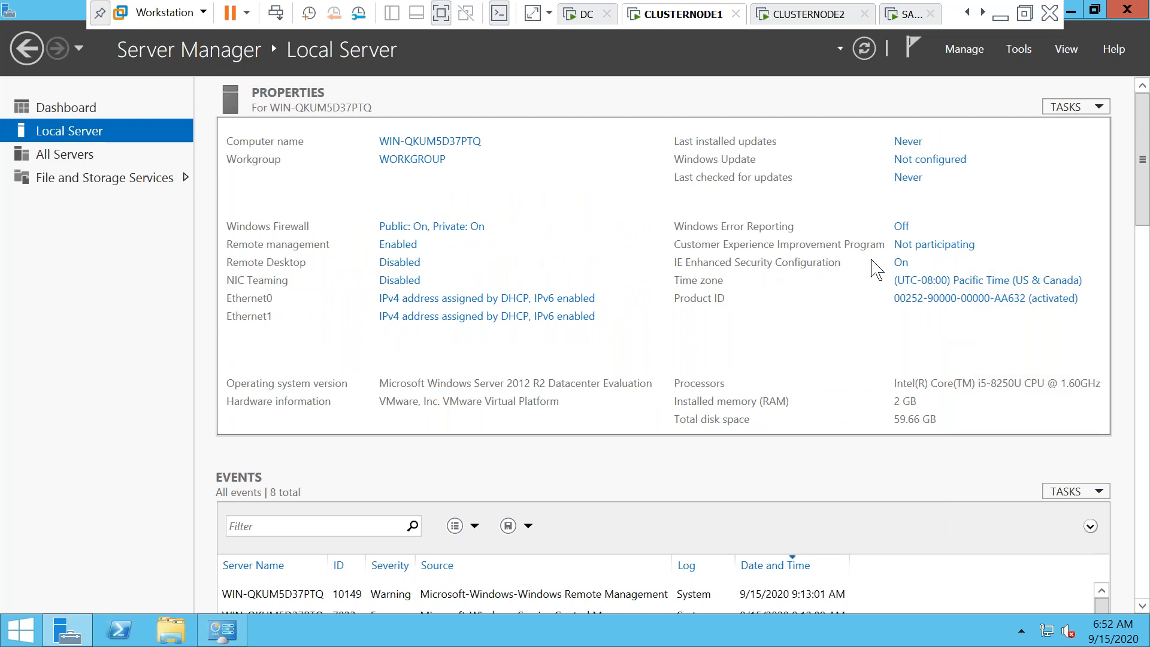
left_click(901, 263)
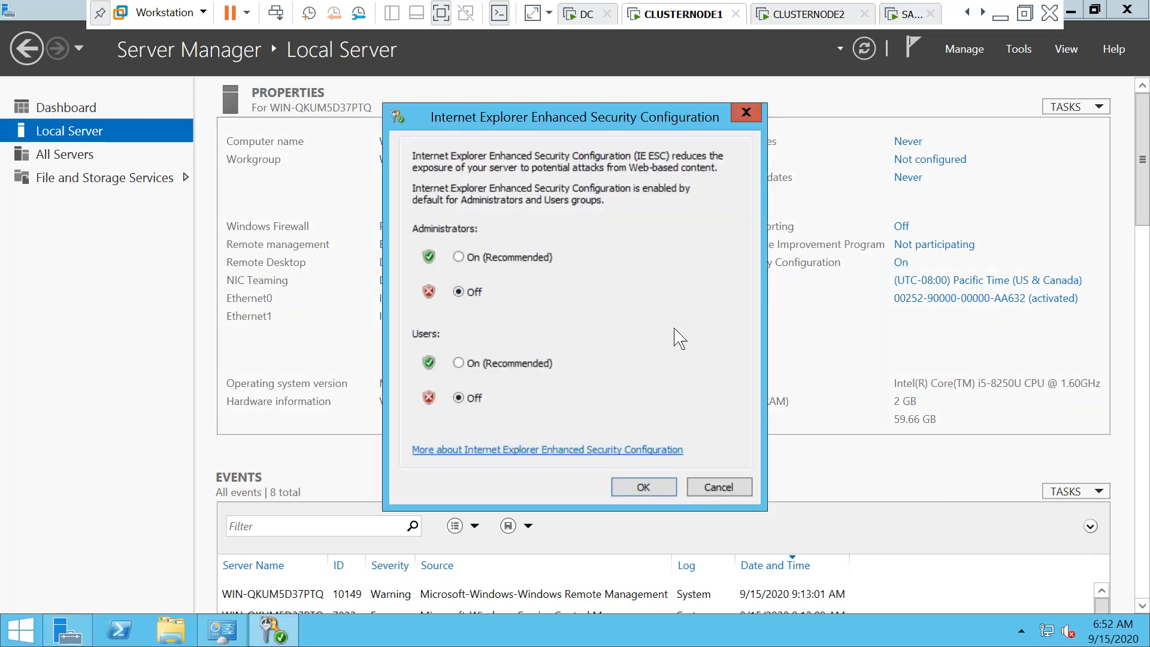
left_click(645, 488)
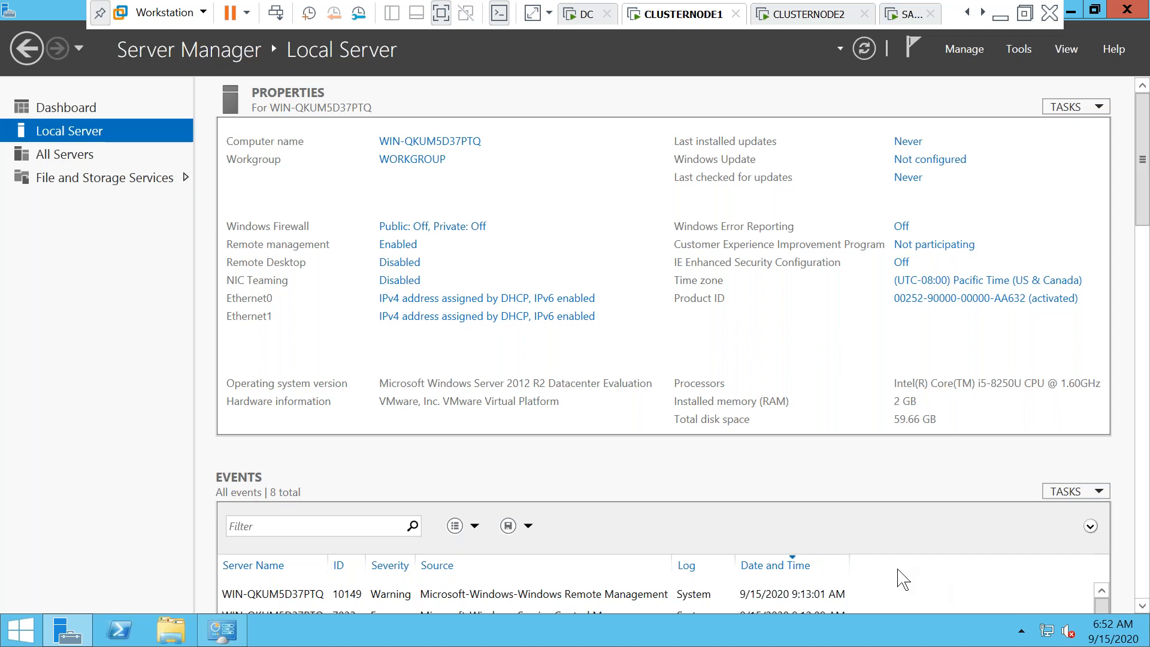
Open Network Connections with the ncpa.cpl command
key("super+r")
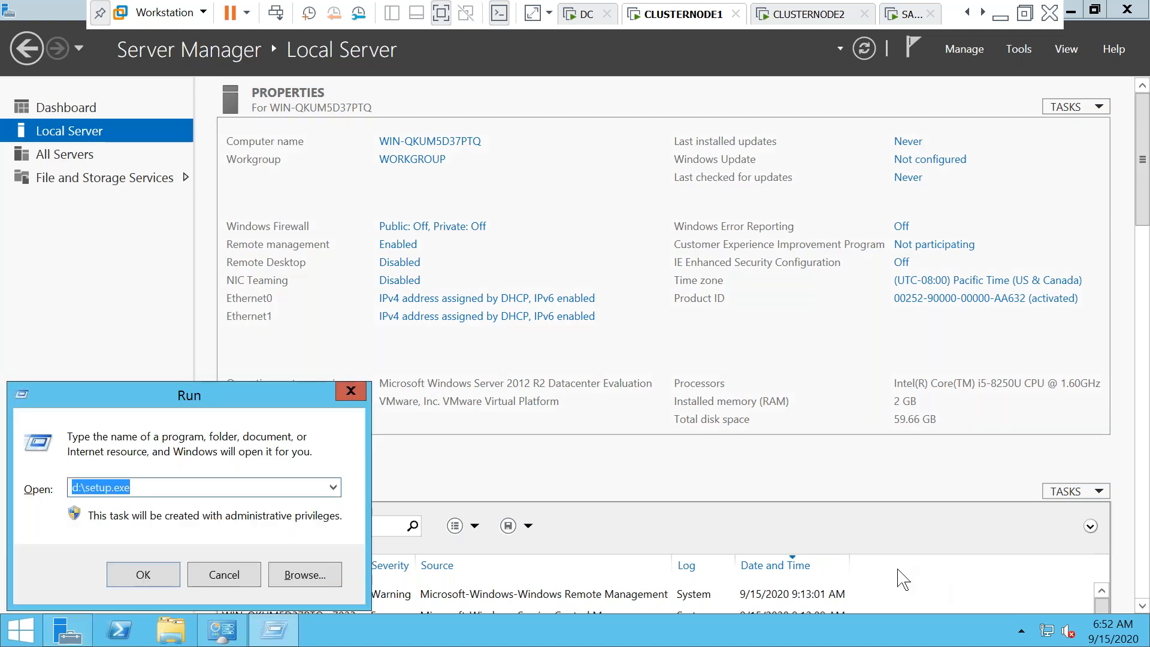
type("ncpa")
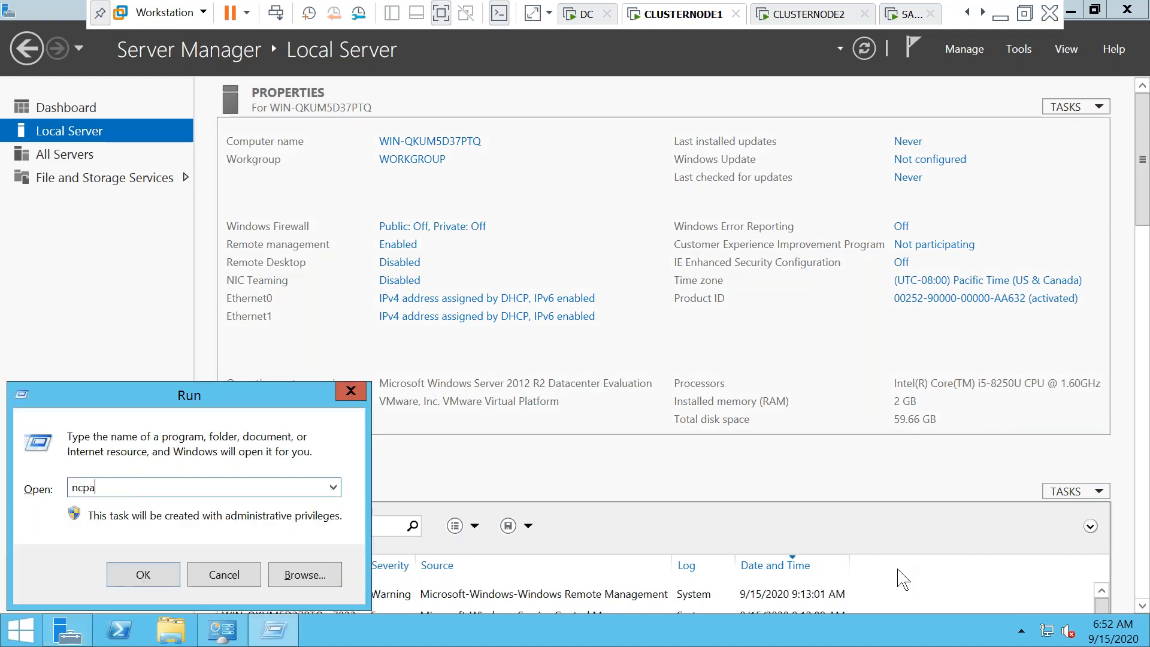
type(".c")
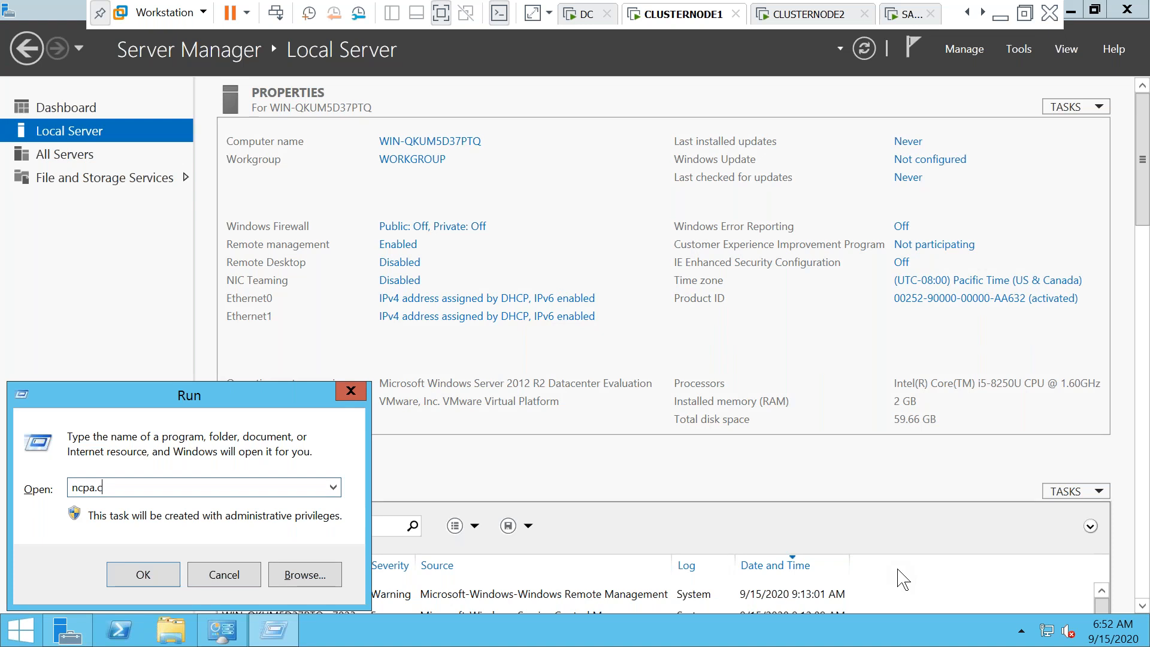
type("pl")
key("Return")
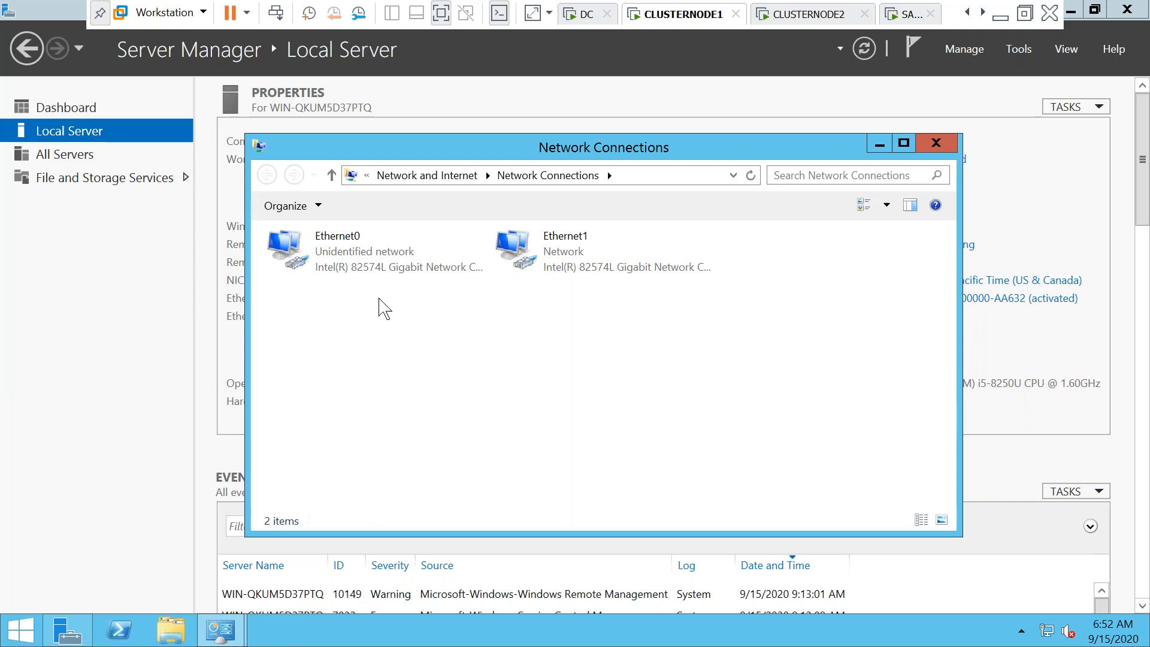
Switch CLUSTERNODE1's Network Adapter 2 from NAT to Bridged
right_click(679, 20)
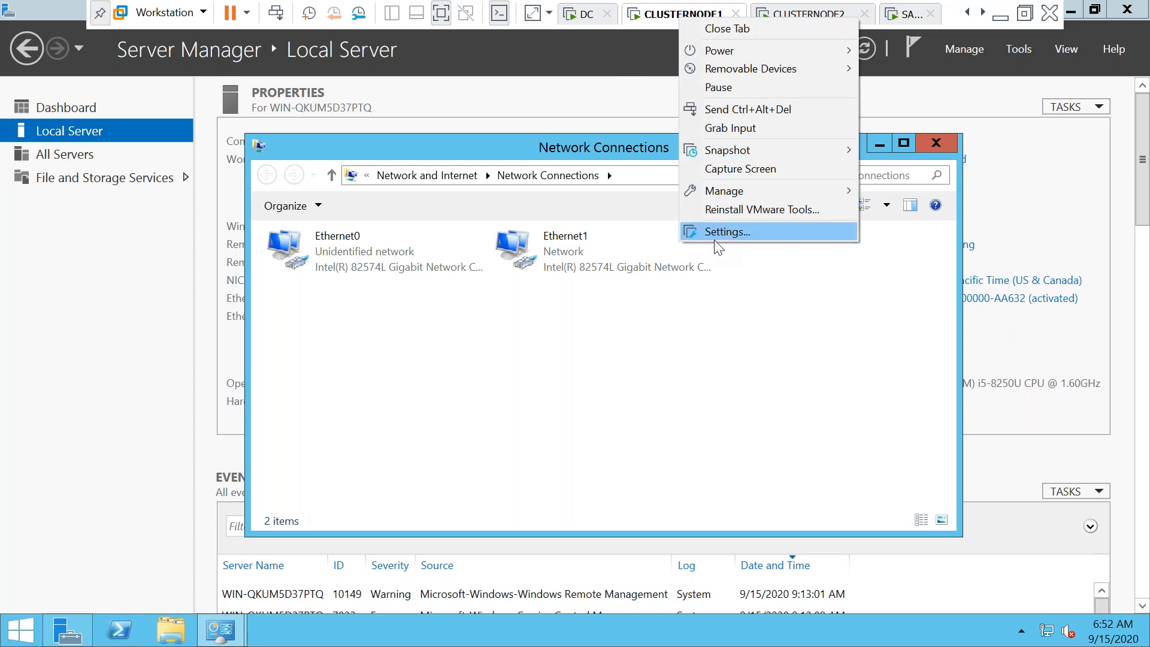
left_click(690, 231)
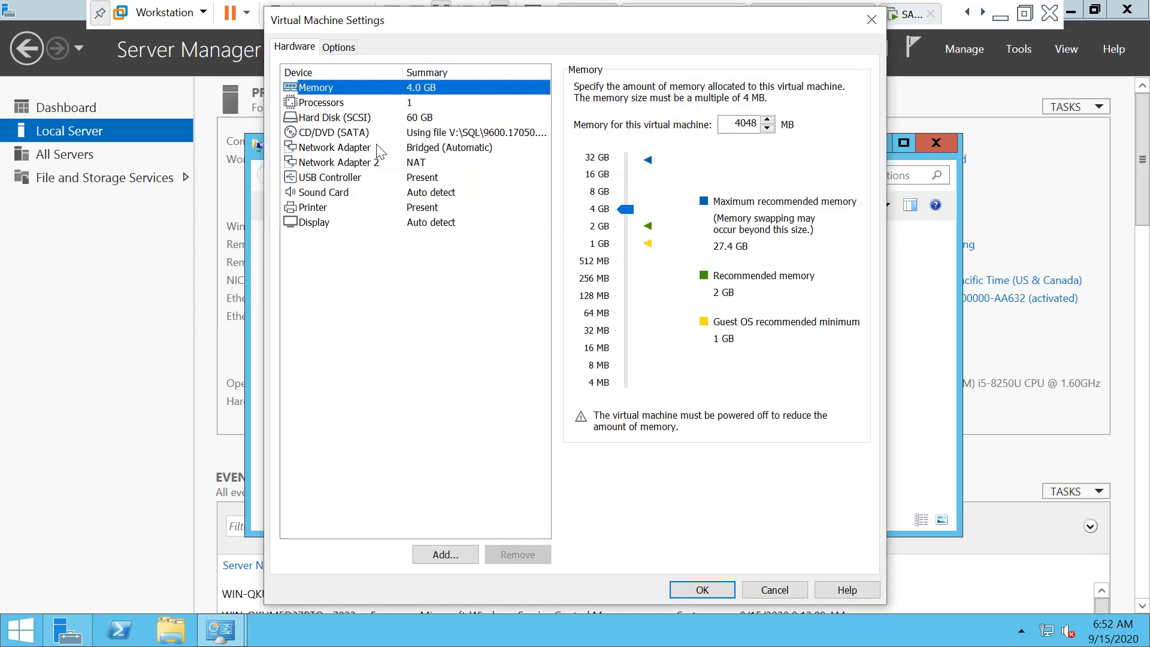
left_click(336, 163)
left_click(580, 153)
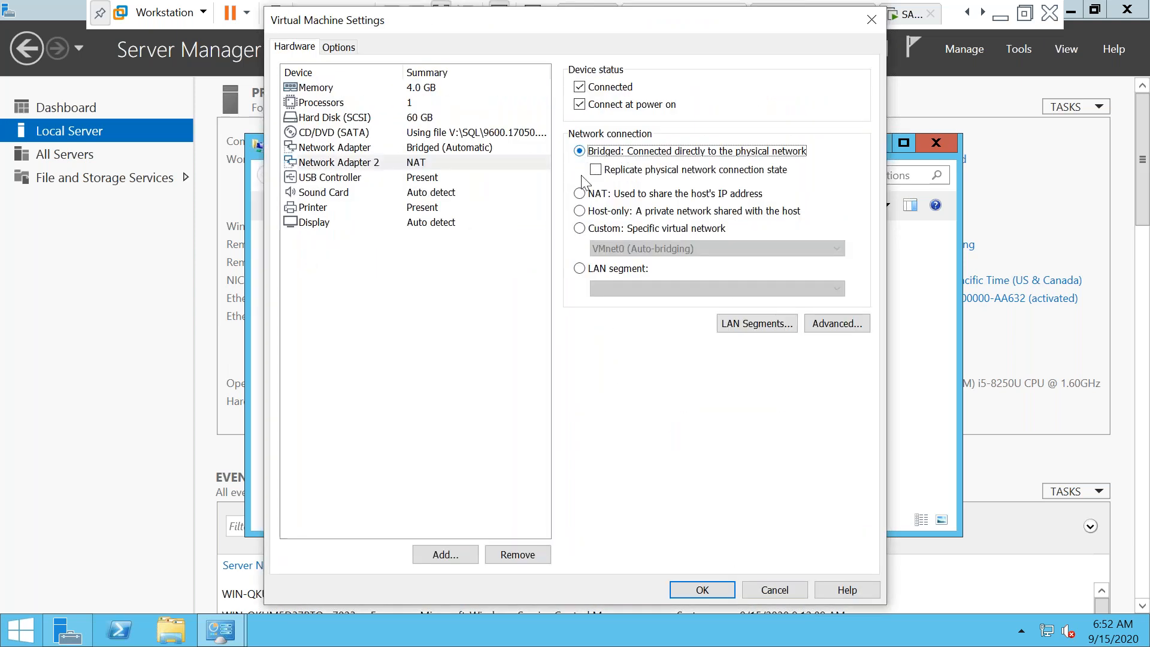
left_click(702, 591)
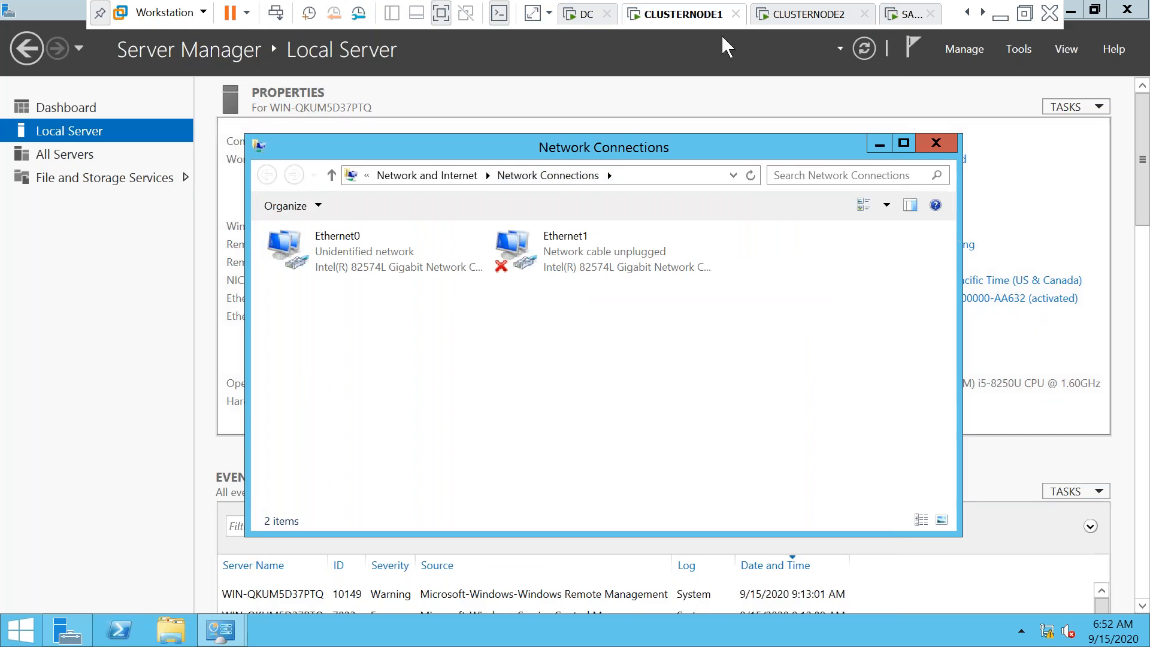
Recheck CLUSTERNODE1's settings to confirm both adapters are bridged, then minimize Network Connections
right_click(685, 23)
left_click(728, 230)
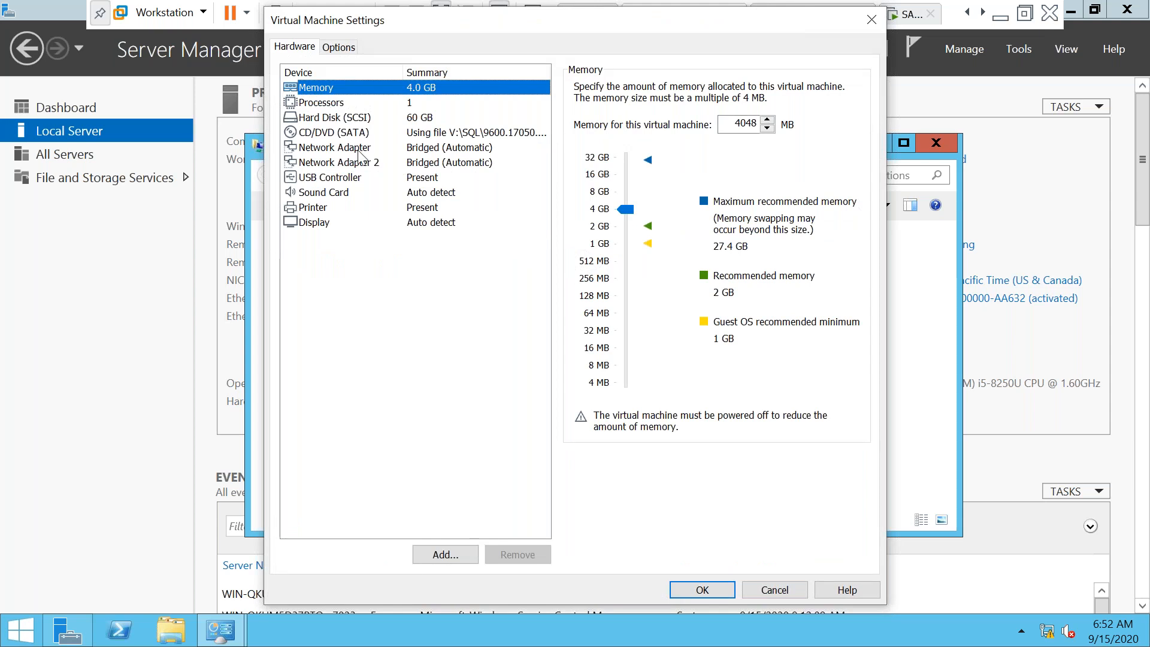
left_click(702, 590)
left_click(880, 146)
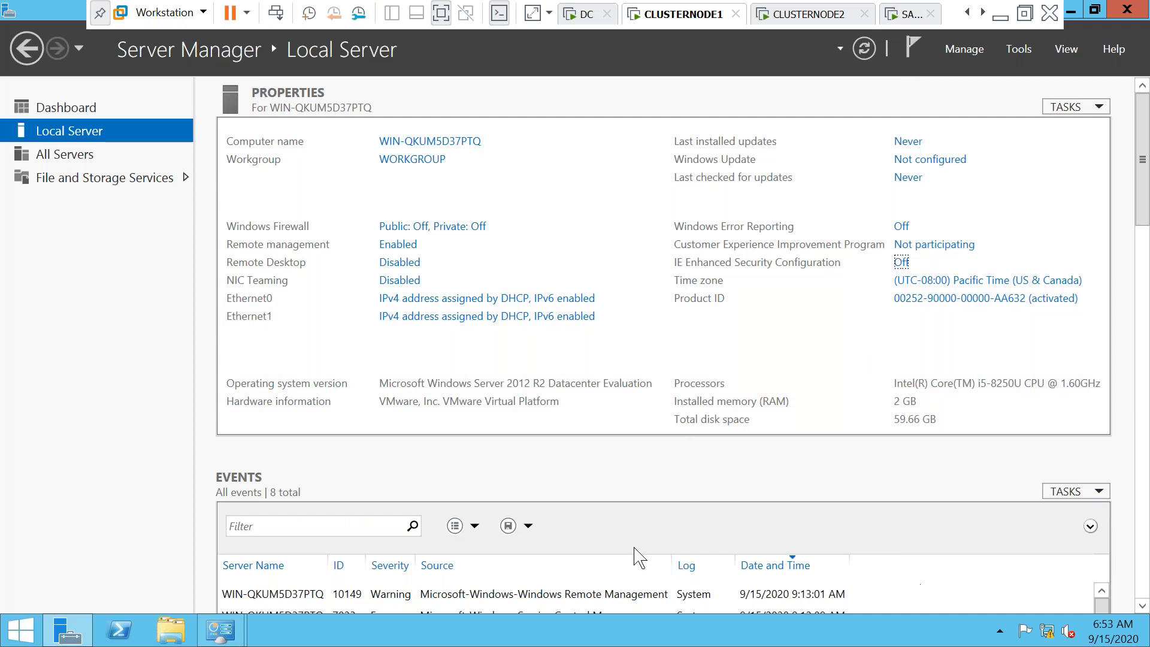
Restore Network Connections, open Ethernet0's properties, disable IPv6 and open IPv4 properties
left_click(235, 633)
left_click(262, 569)
left_click(332, 269)
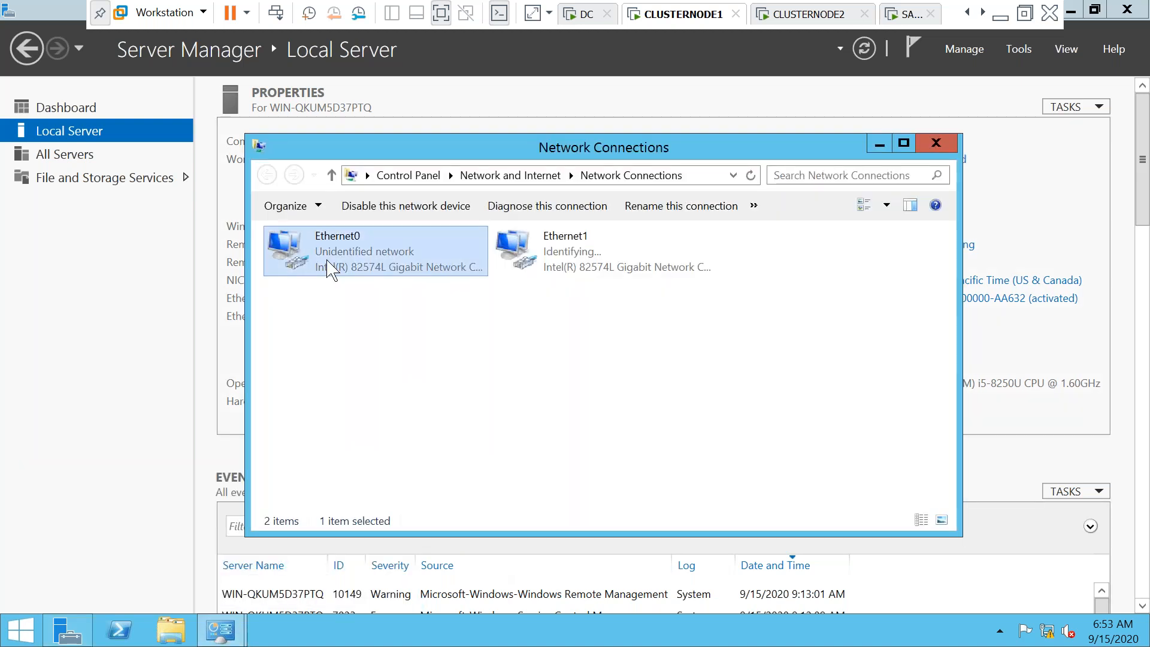
double_click(332, 269)
left_click(476, 458)
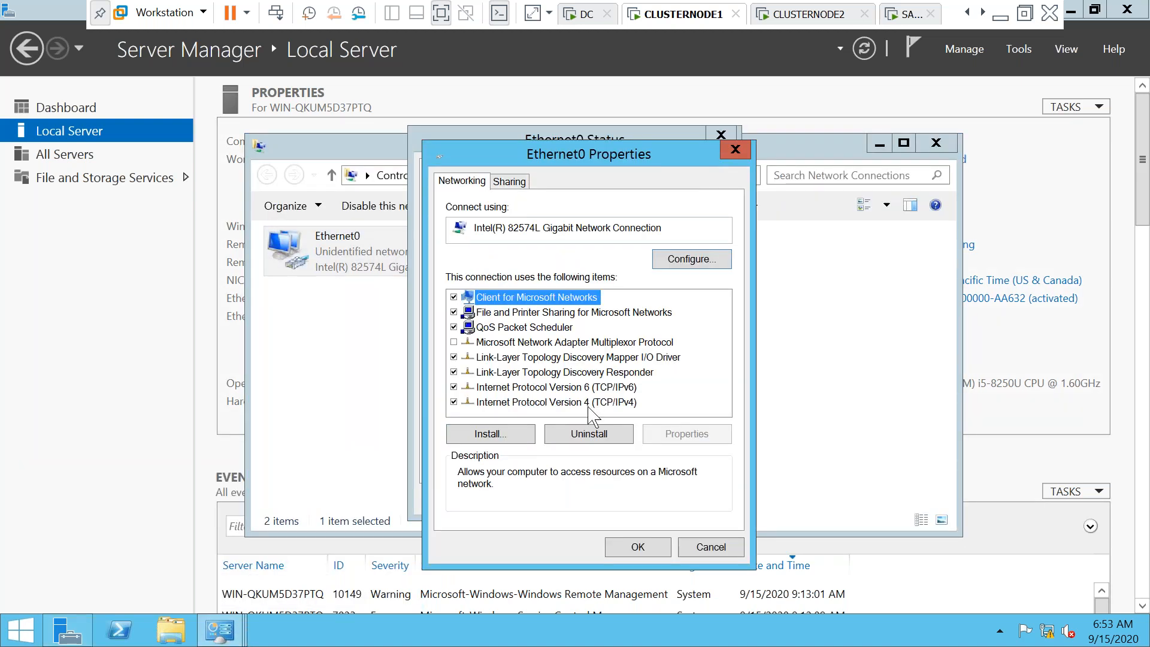
left_click(454, 387)
left_click(506, 403)
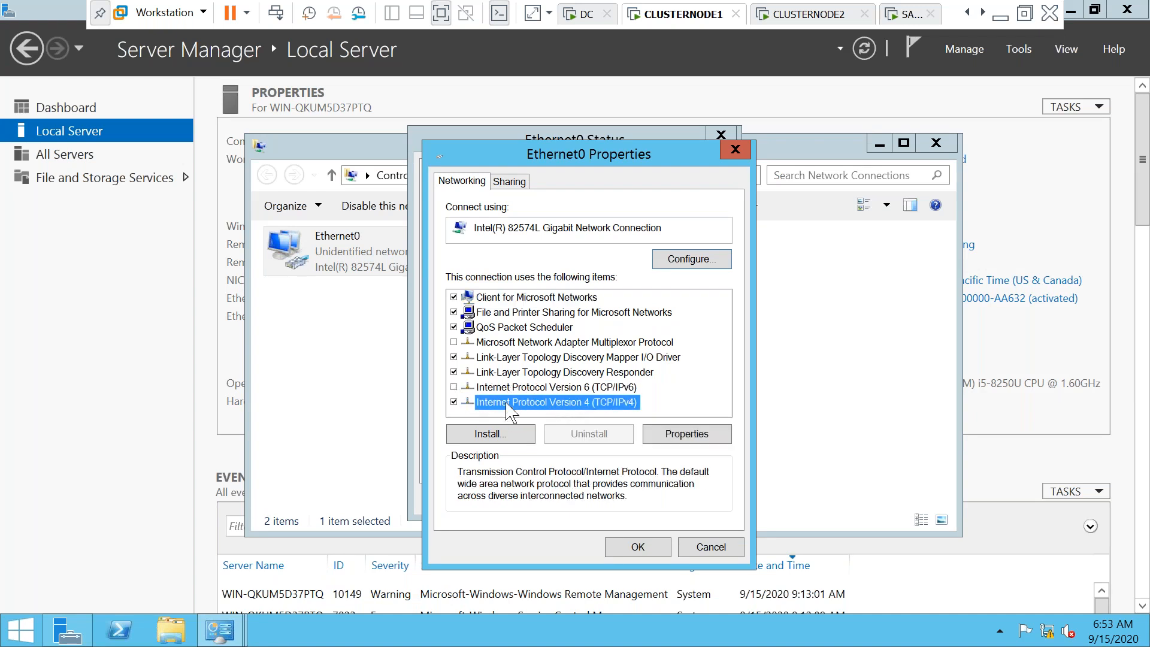
left_click(659, 433)
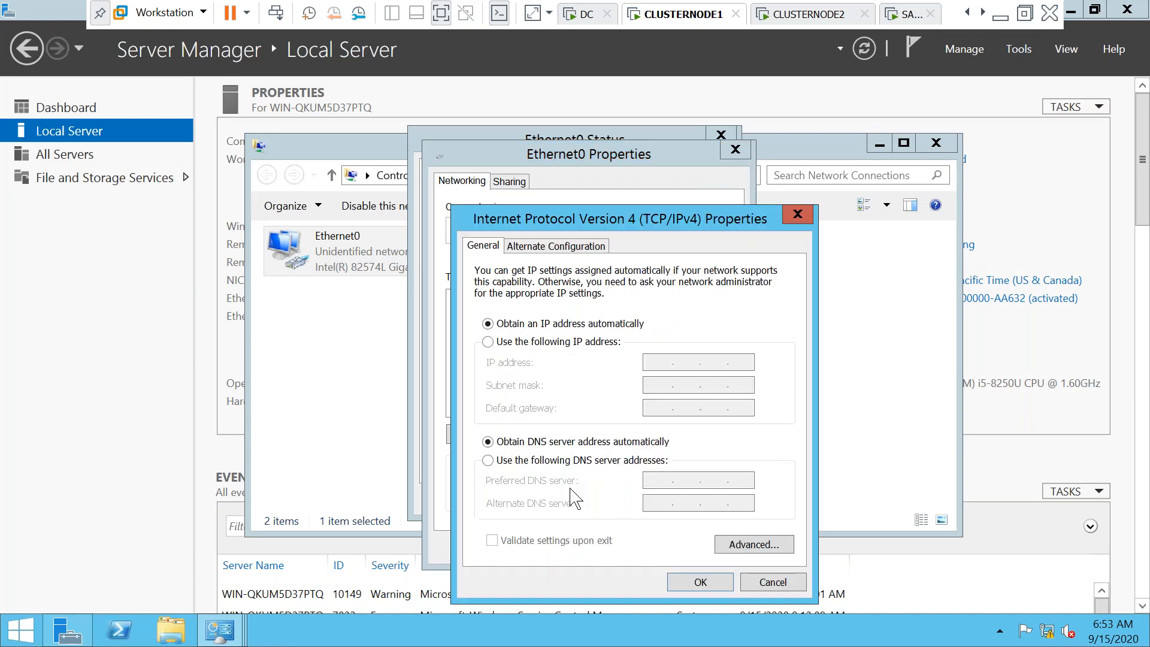
Give Ethernet0 static IP 192.168.1.101, gateway 192.168.1.1, DNS 127.0.0.1 and 192.168.1.100
left_click(488, 342)
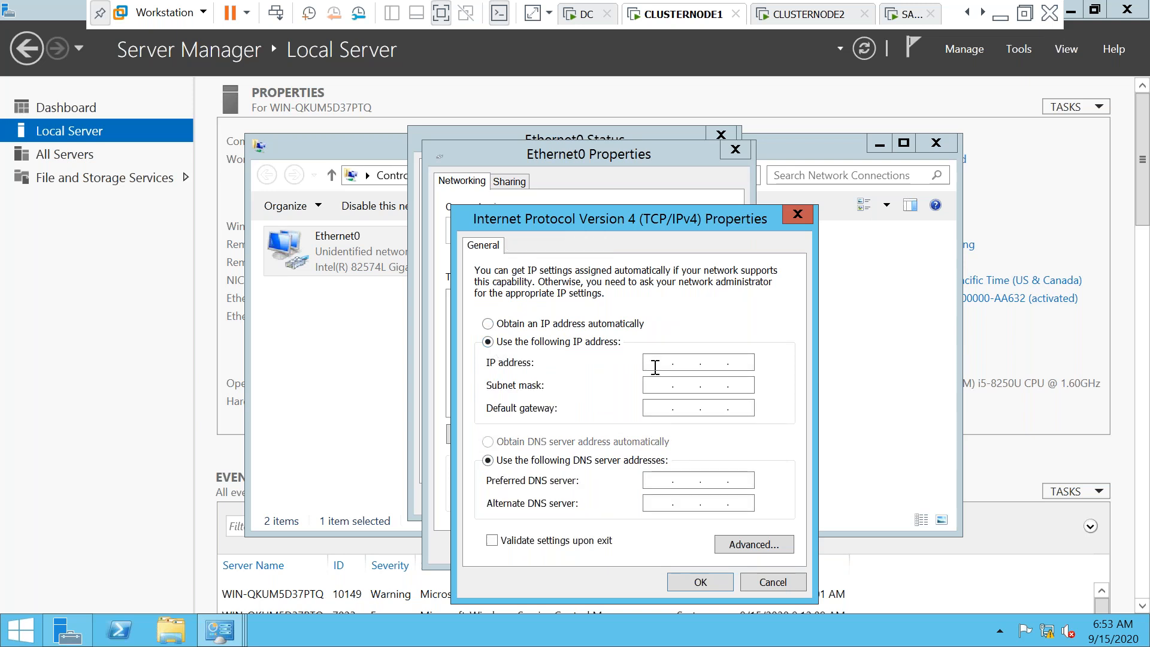
type("192 . 168 . 1 . 101")
key("Tab")
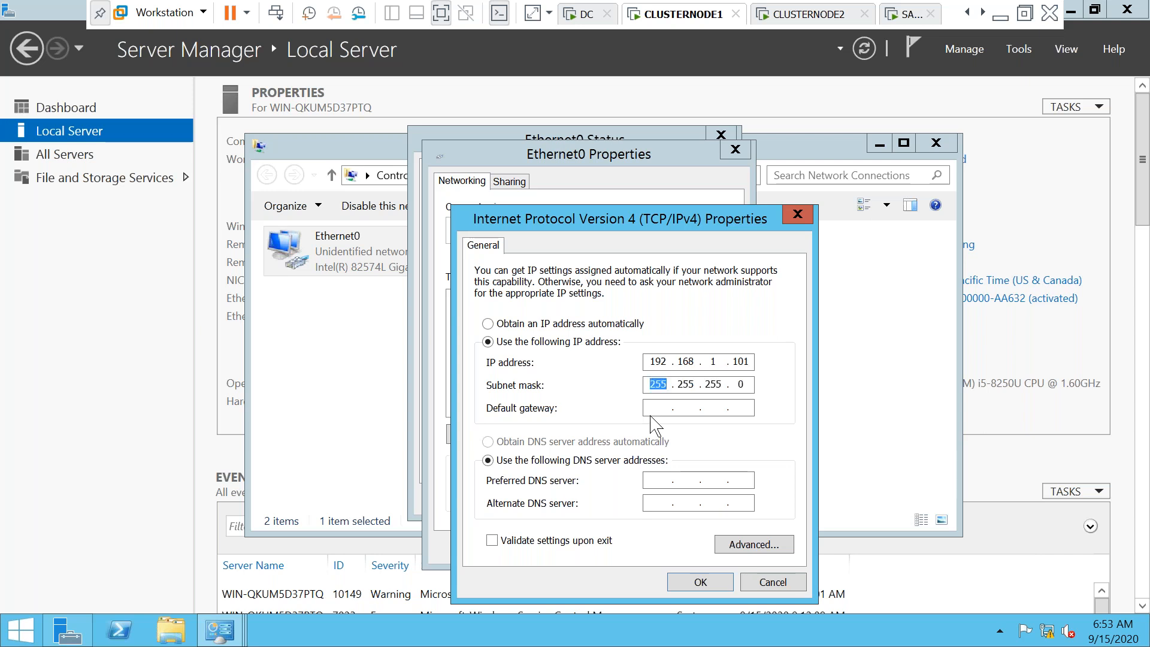
left_click(665, 407)
type("1921")
key("BackSpace")
type("168.1.1")
key("Tab")
key("Tab")
type("1270.0.1")
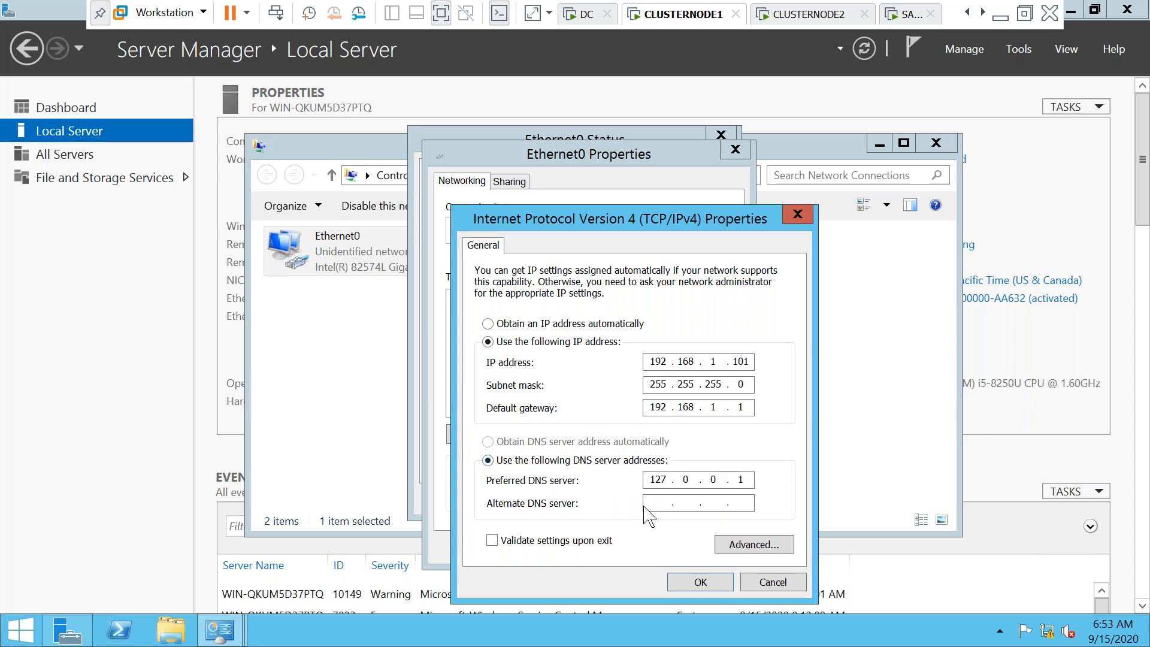
type("1921681.100")
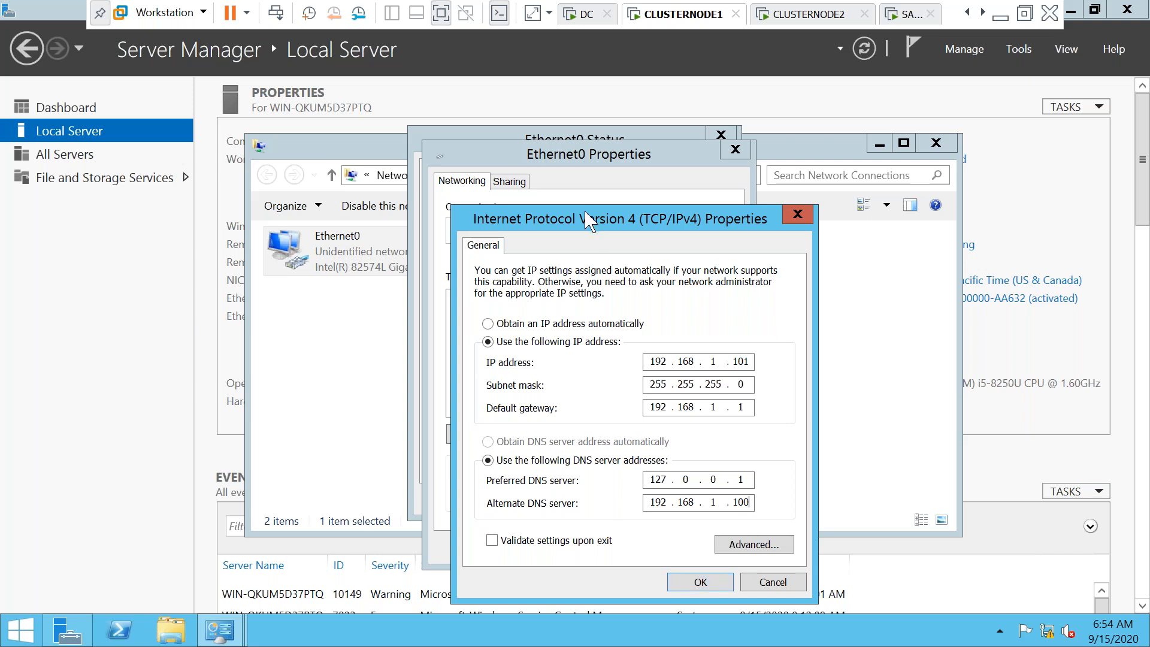
Fix the alternate DNS entry, apply the IPv4 settings and close the network windows
left_click_drag(590, 221, 555, 100)
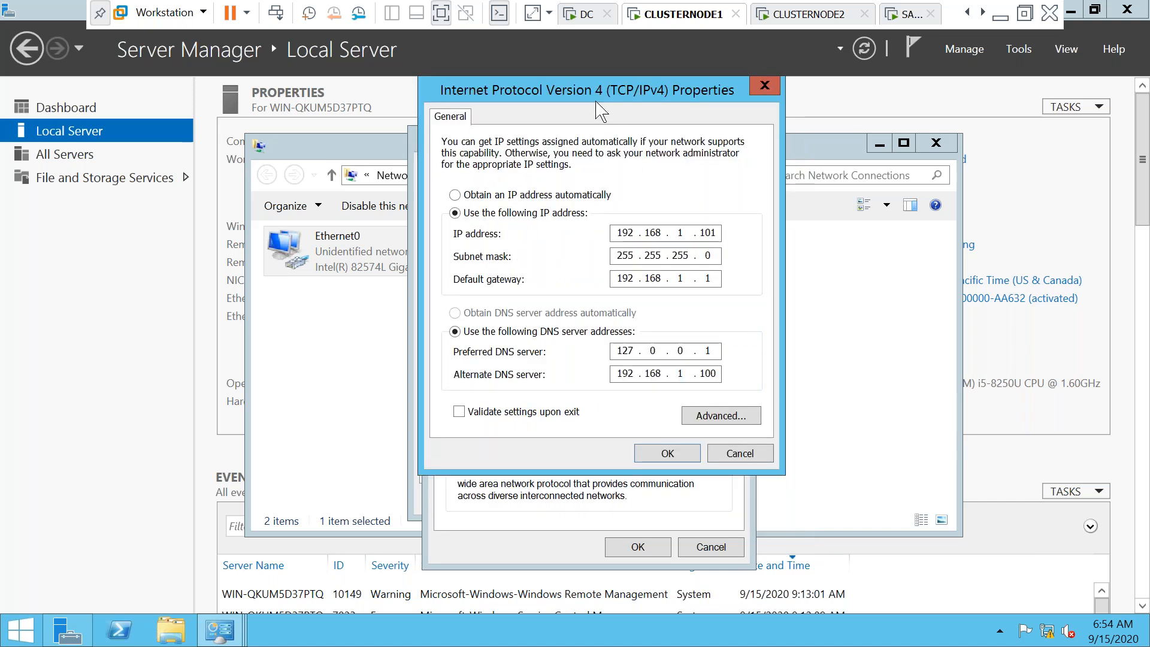
left_click_drag(584, 93, 571, 56)
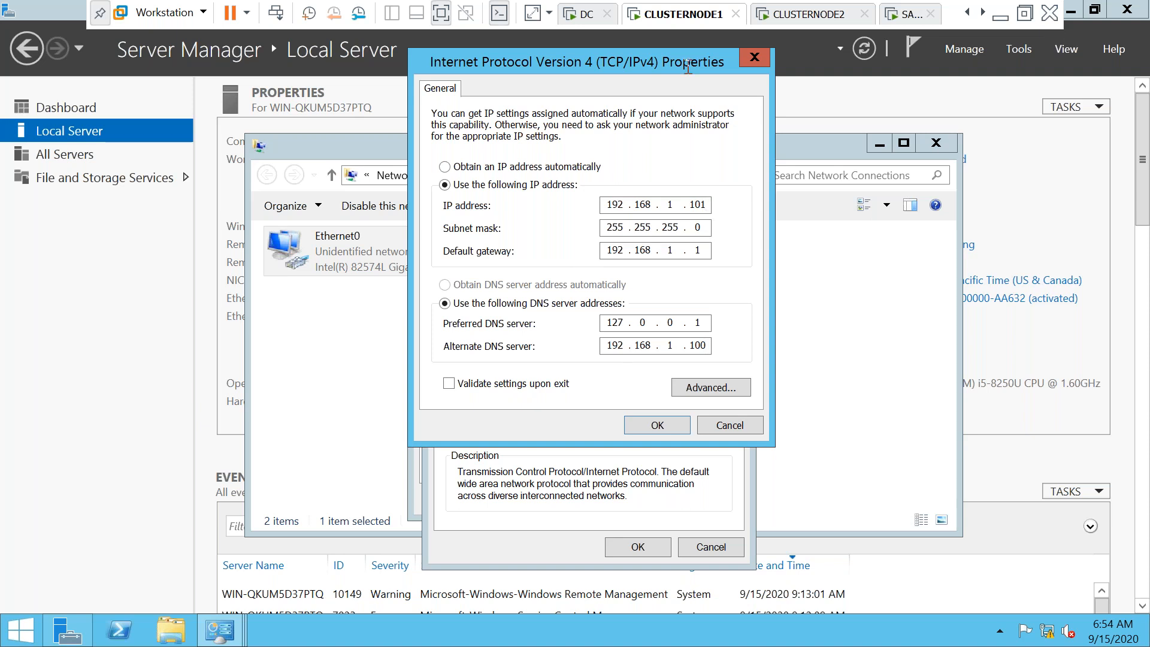
right_click(708, 203)
left_click(666, 270)
left_click_drag(708, 349, 581, 352)
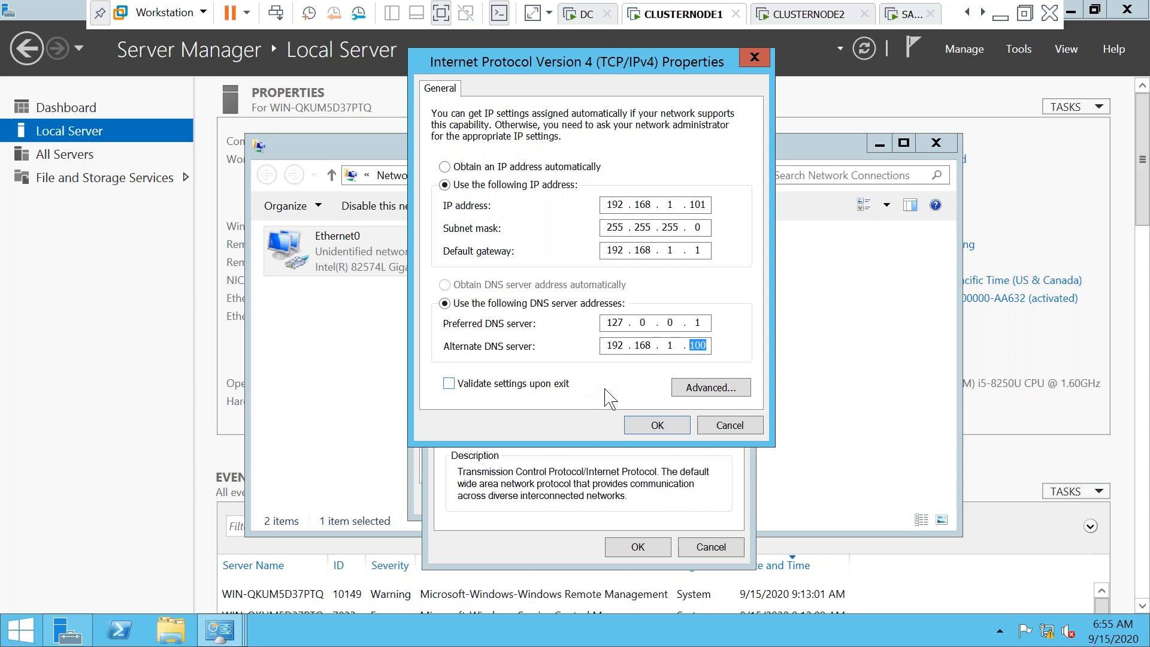
left_click(649, 427)
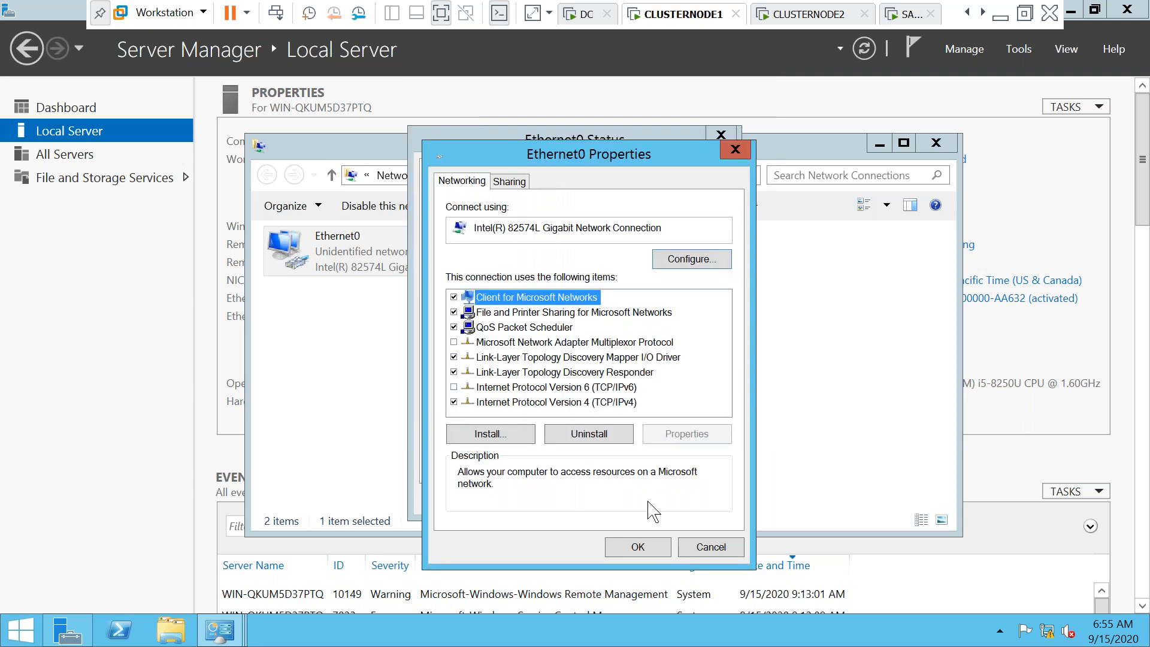
left_click(638, 548)
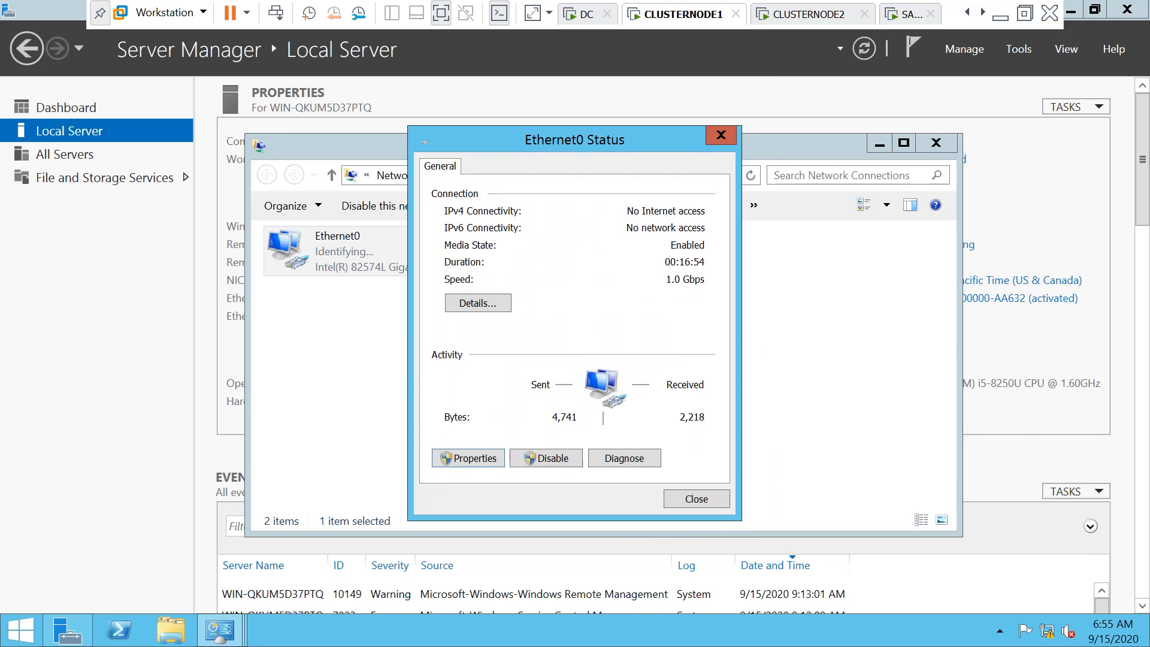
left_click(692, 499)
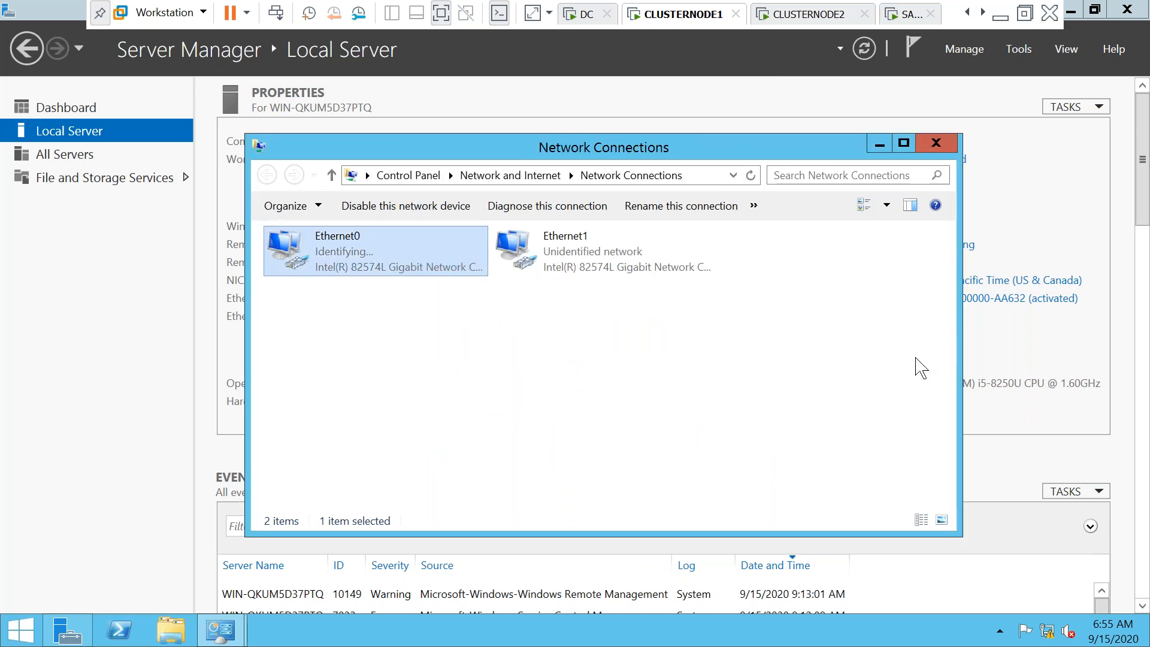
left_click(936, 144)
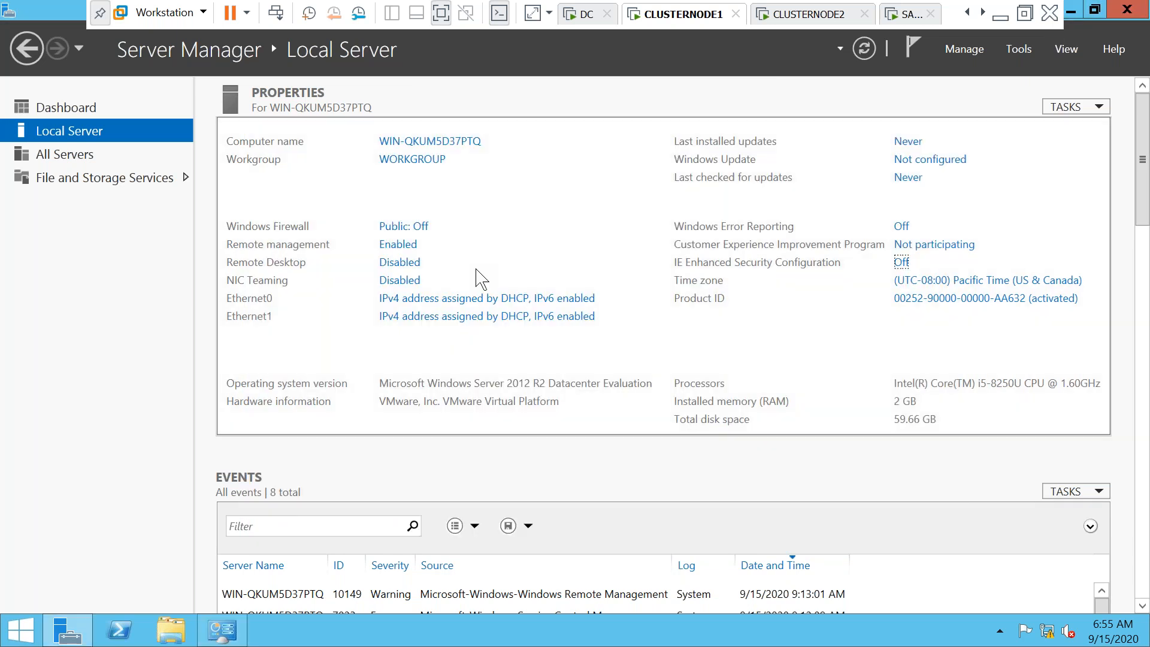
Rename the computer to CLUSTERENODE1 and set its domain membership to SUBU.COM
left_click(465, 144)
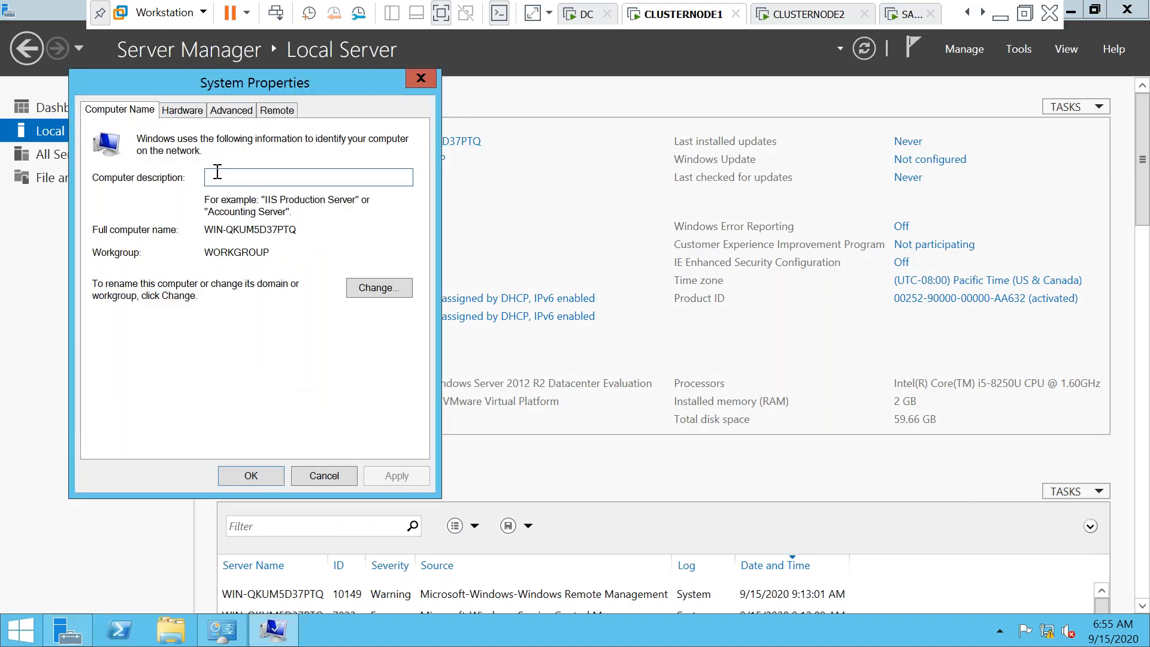
left_click(377, 289)
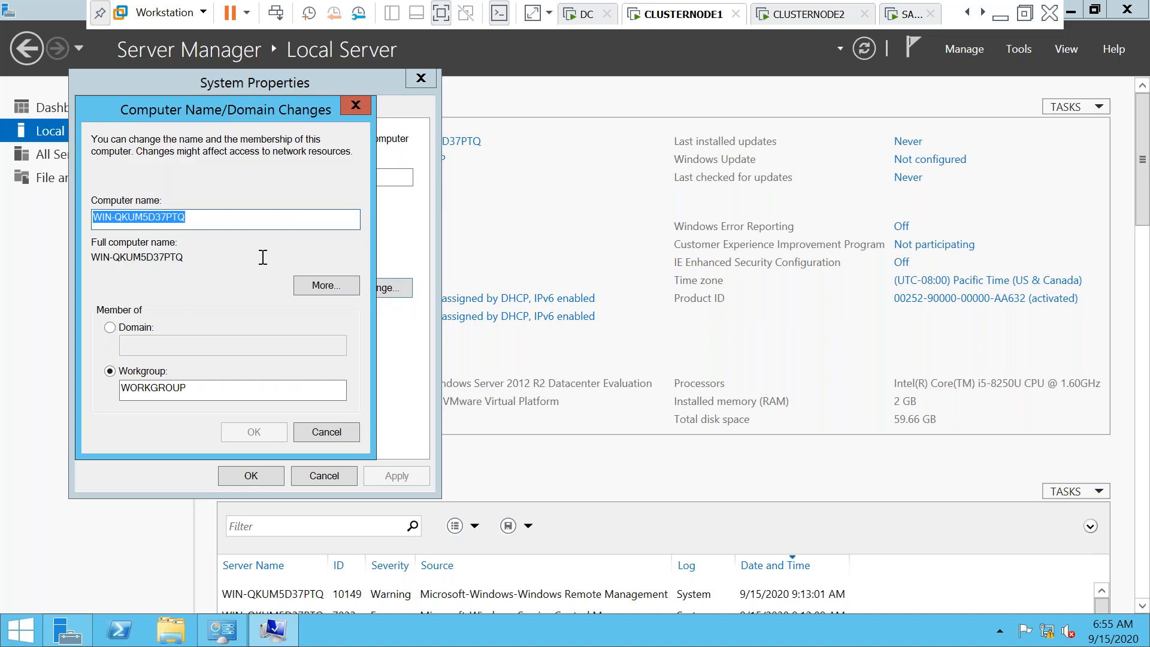
left_click(221, 219)
left_click_drag(221, 219, 63, 187)
type("cluste")
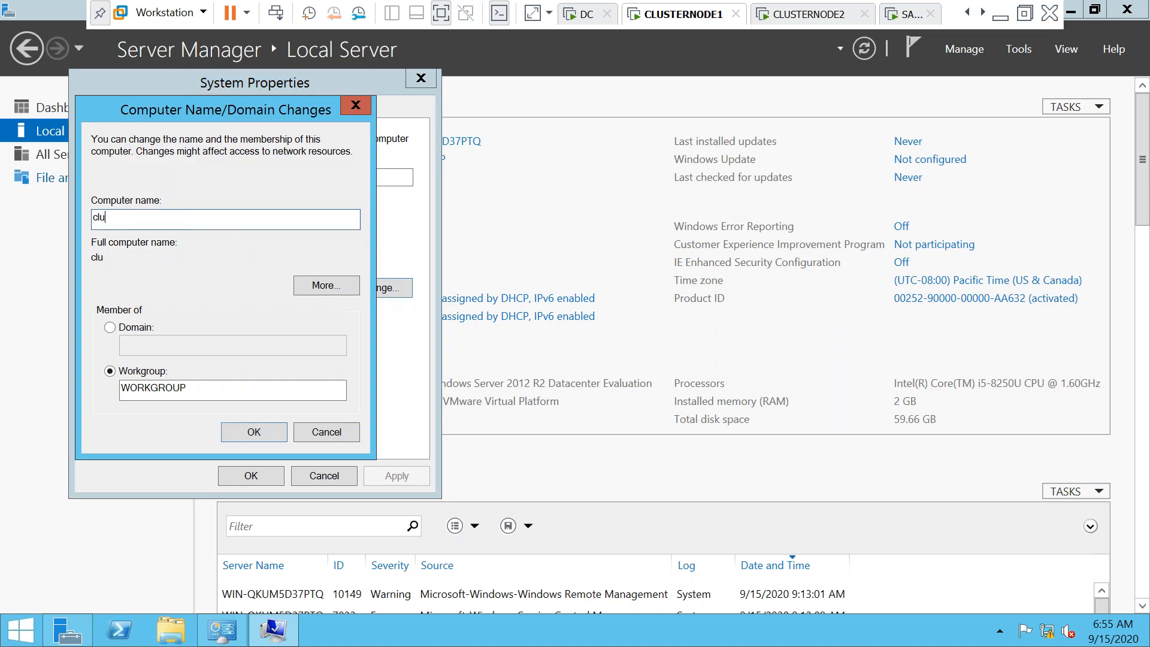
key("BackSpace")
key("BackSpace")
key("BackSpace")
key("BackSpace")
key("BackSpace")
key("BackSpace")
type("CLUSTERENODE1")
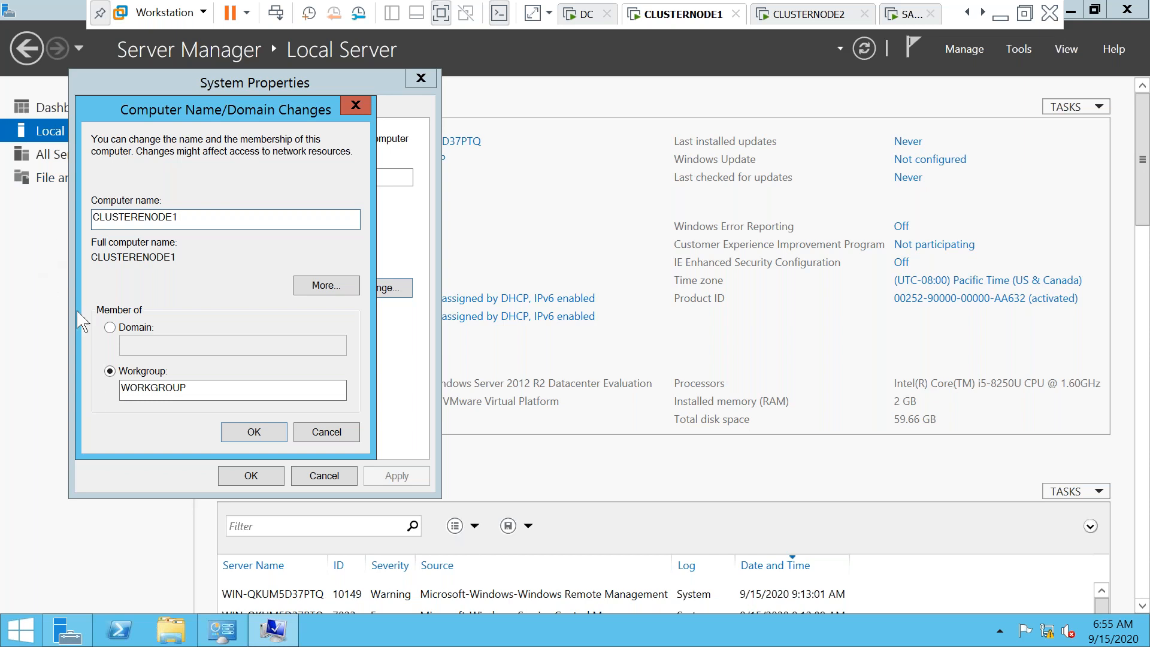
left_click(110, 328)
left_click(162, 348)
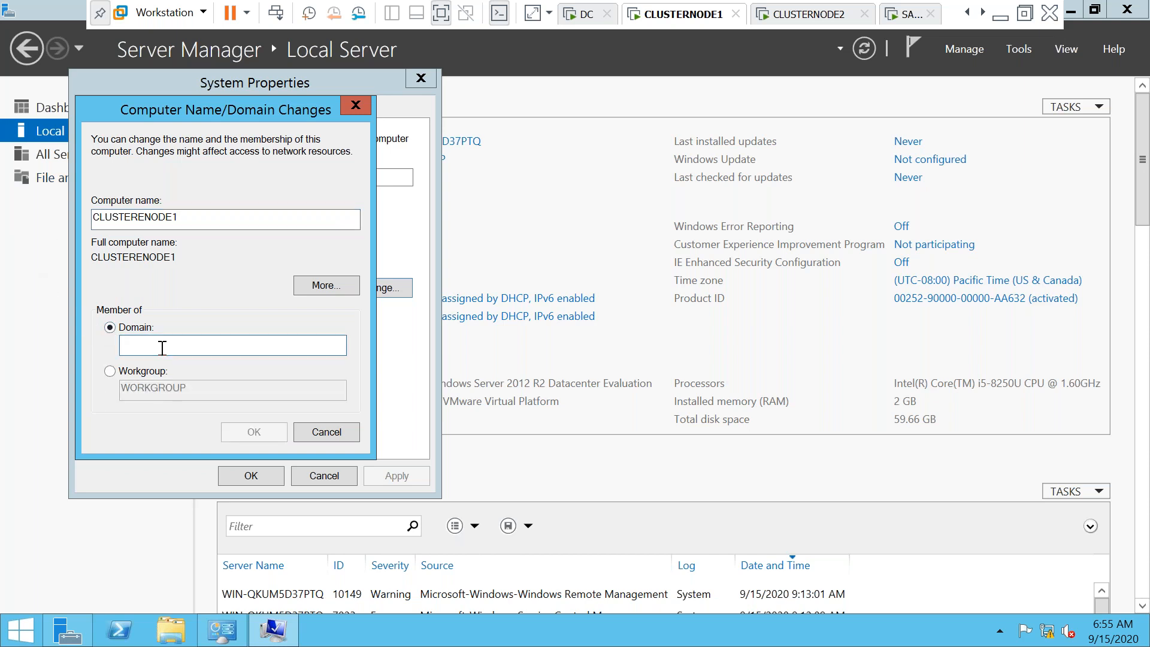
type("SUBU.COM")
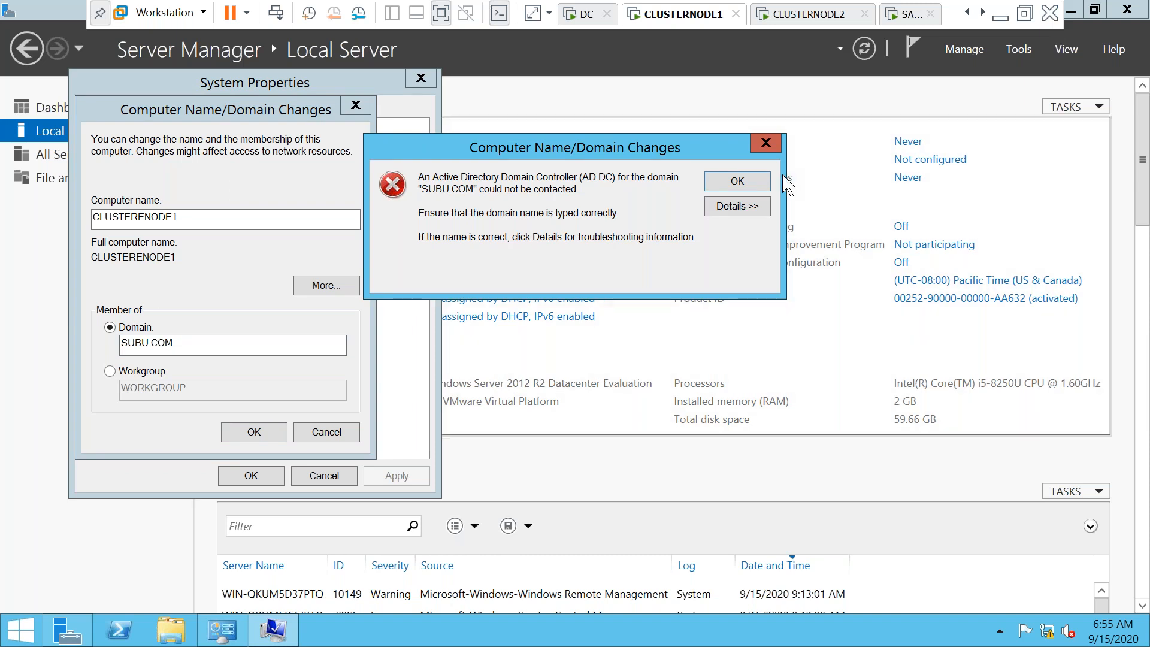
Dismiss the join error and set the DC VM's network adapter to Bridged
left_click(768, 146)
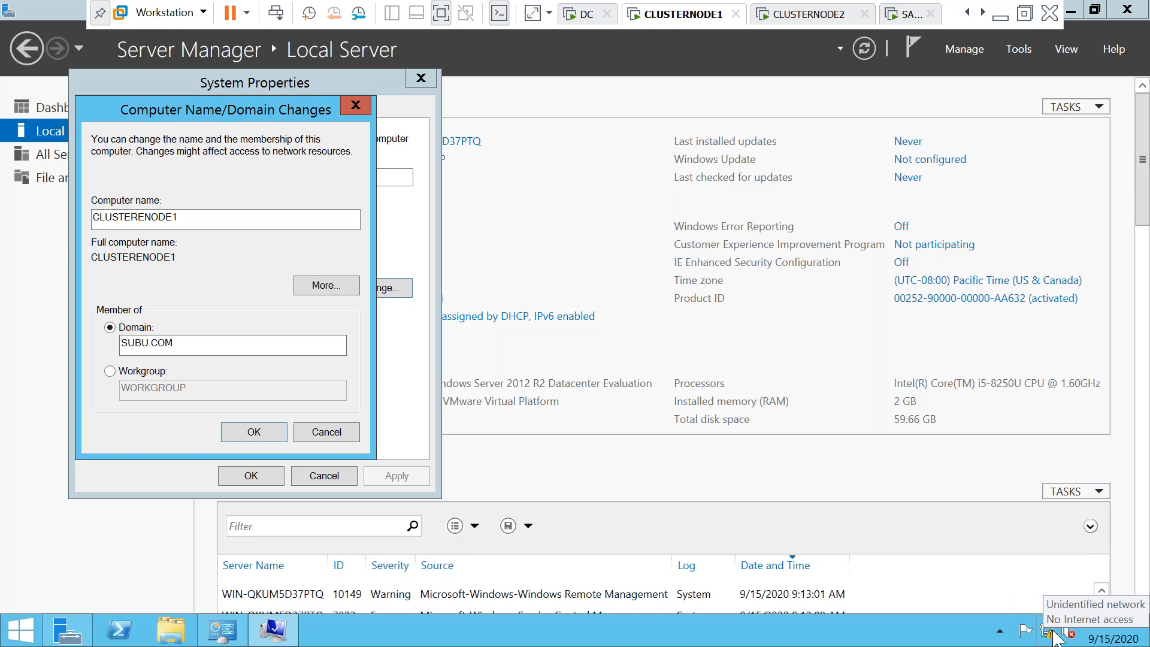
left_click(591, 21)
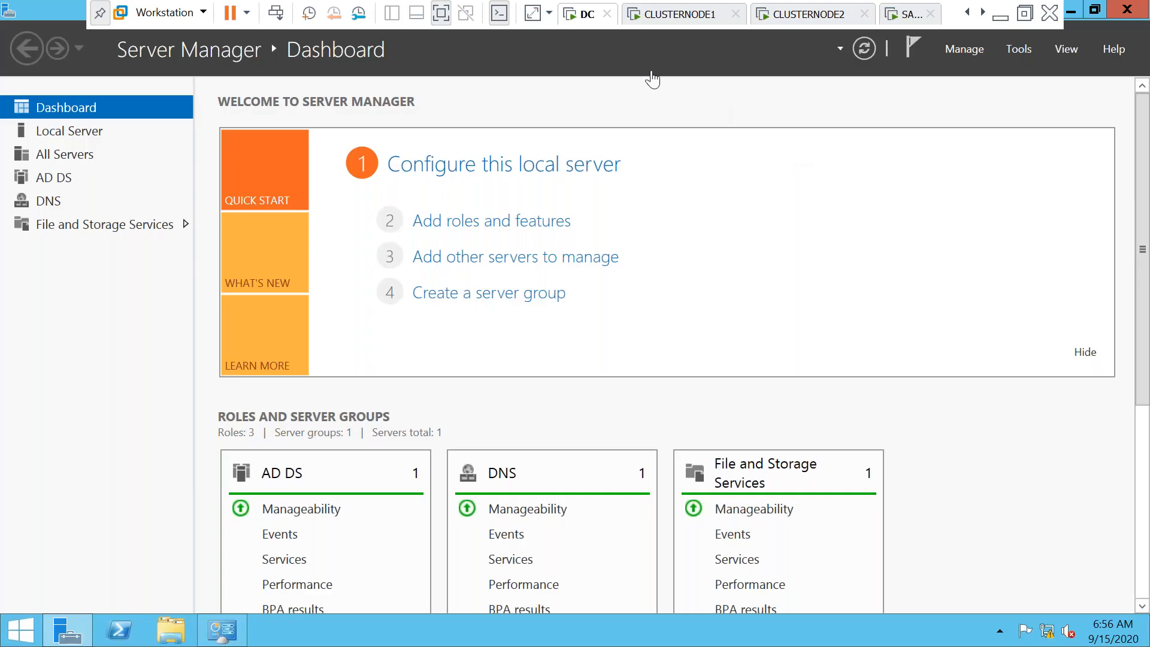
right_click(588, 25)
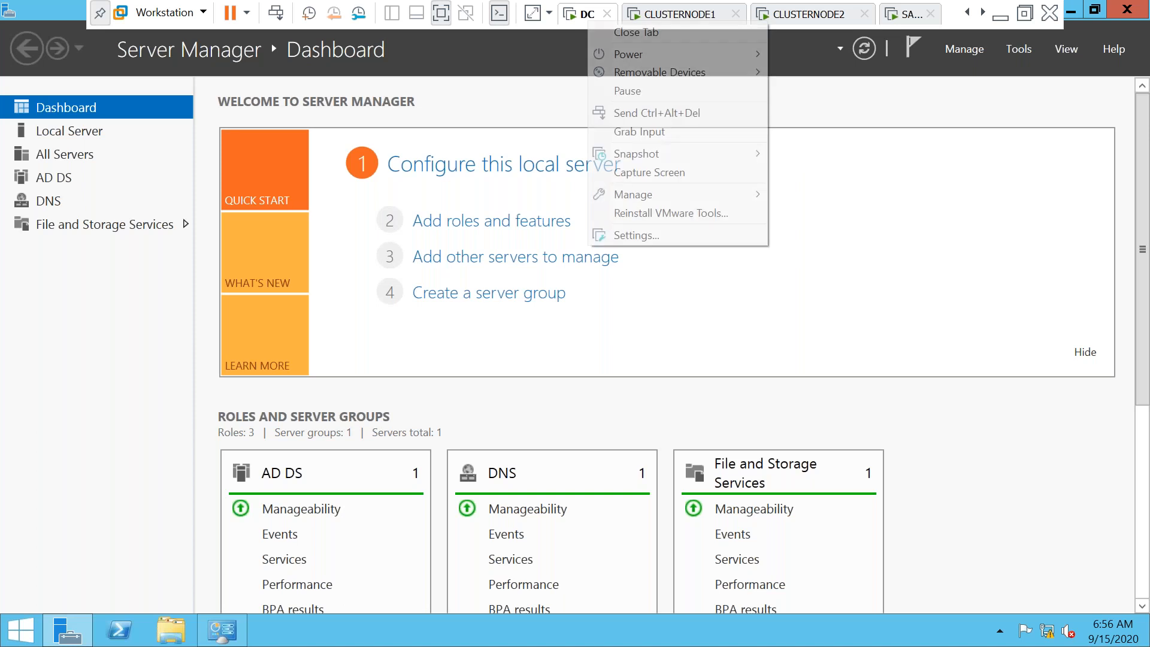
left_click(637, 235)
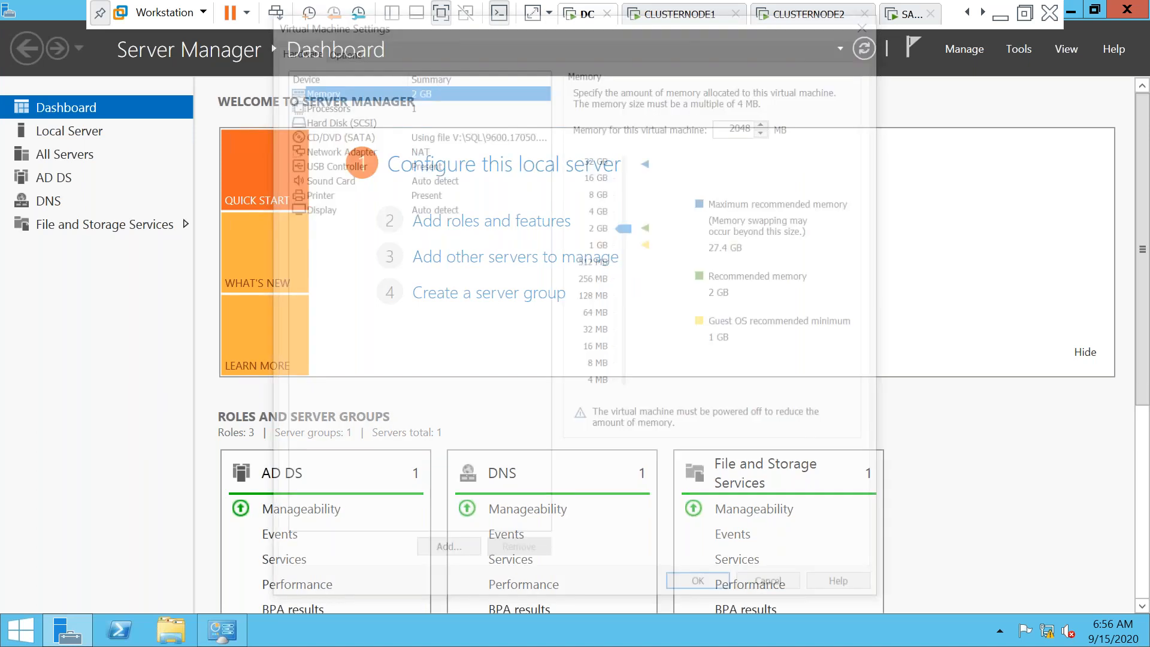
left_click(365, 147)
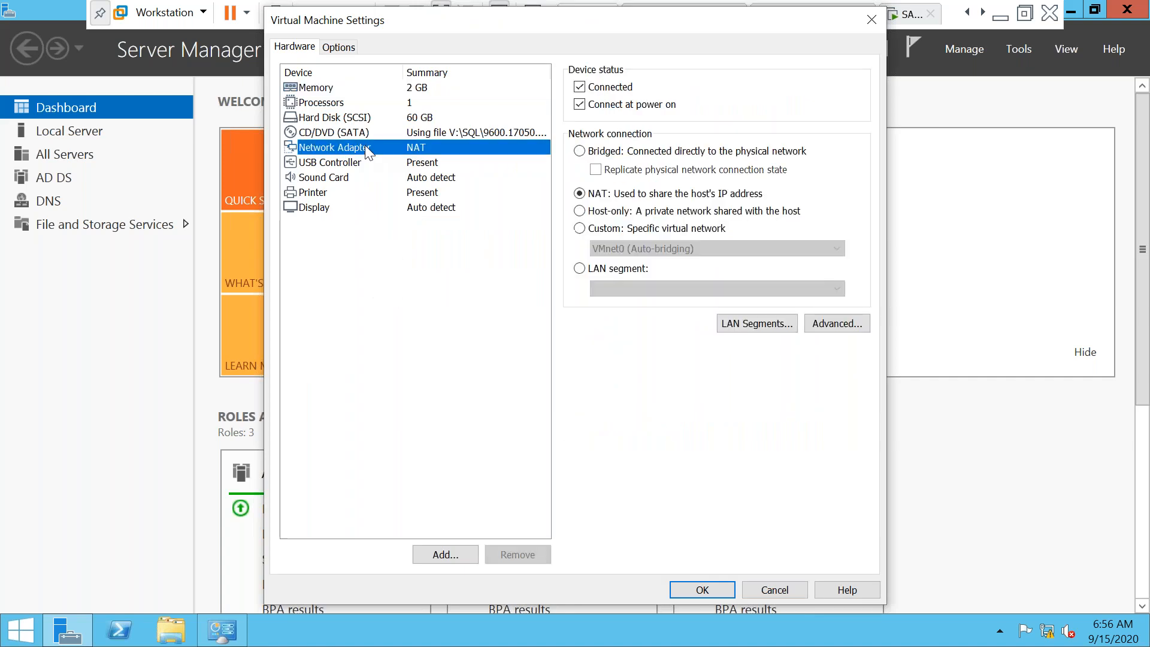
left_click(579, 151)
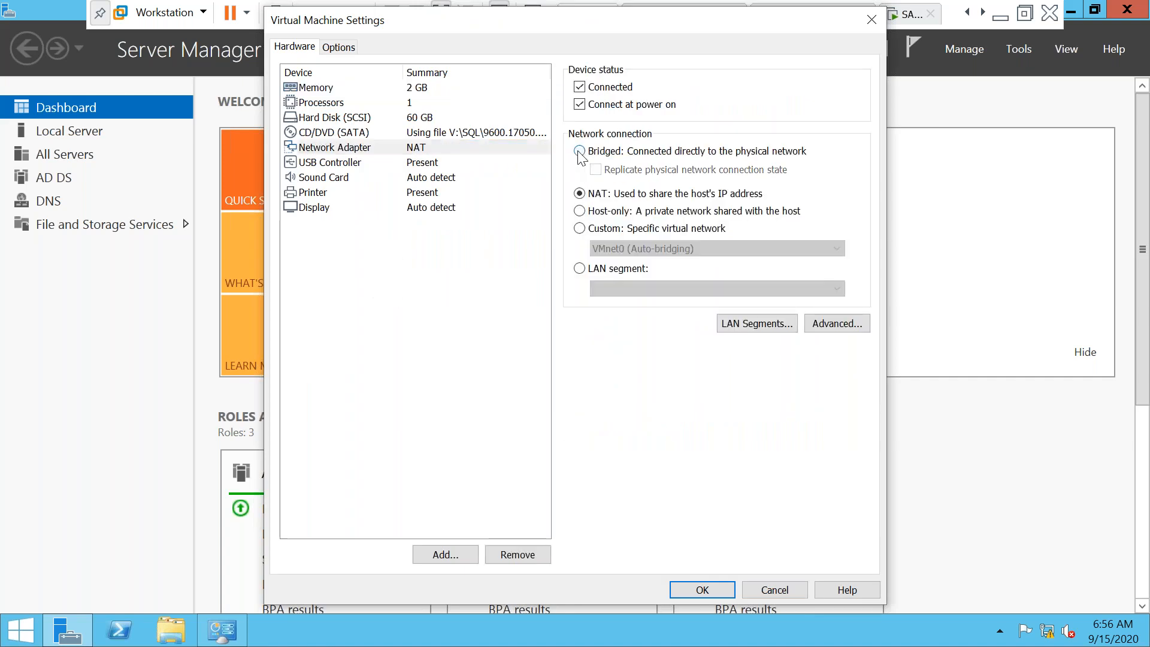
left_click(699, 581)
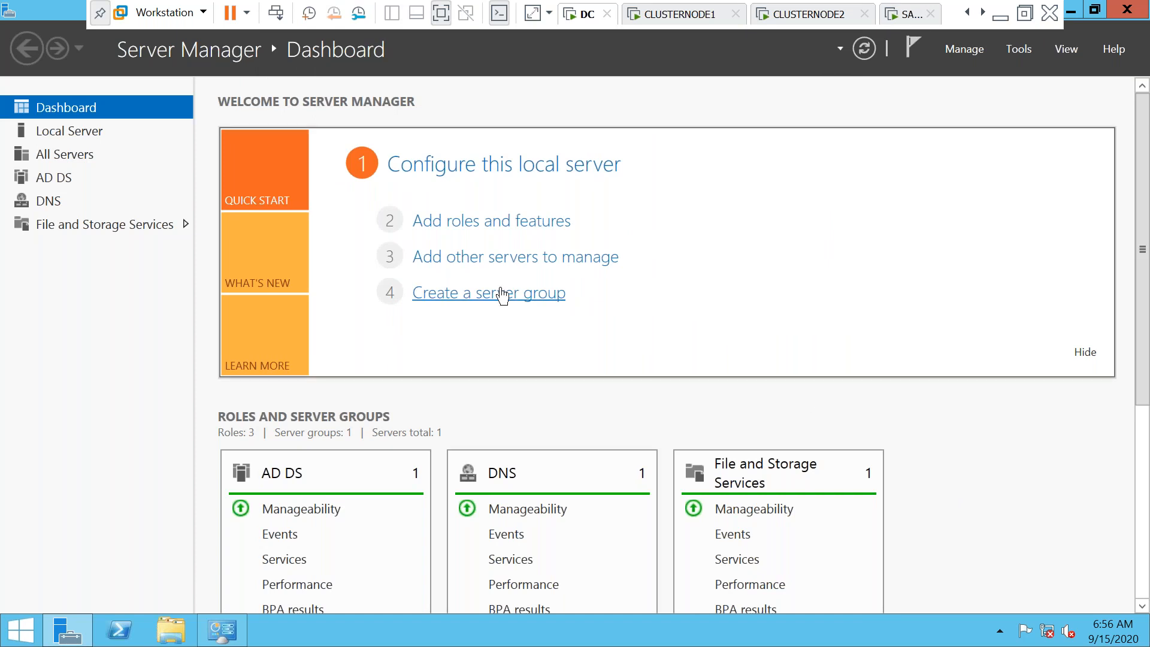
Turn off the DC's Windows Firewall for domain and private networks
left_click(70, 132)
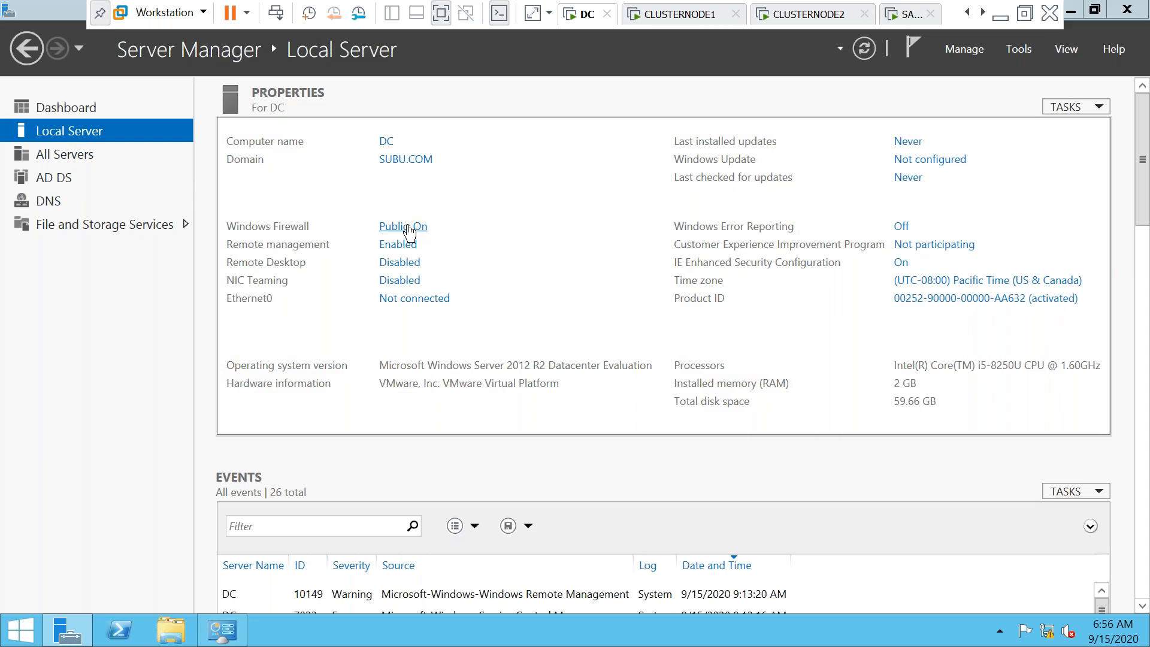
left_click(407, 227)
left_click(280, 307)
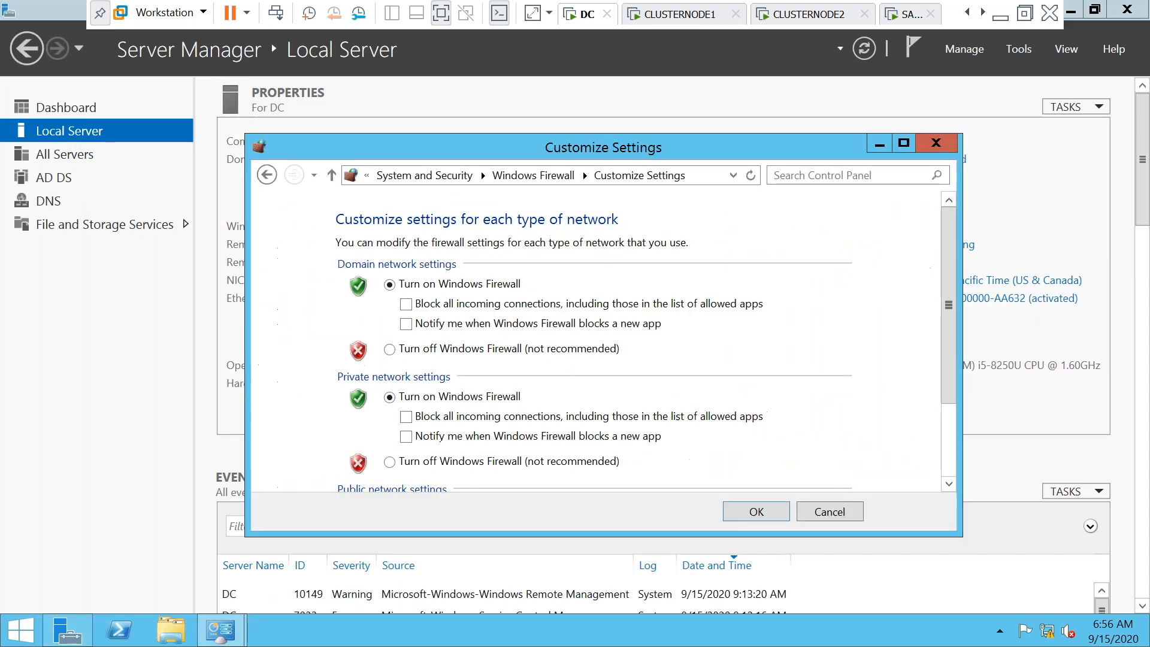
left_click(389, 349)
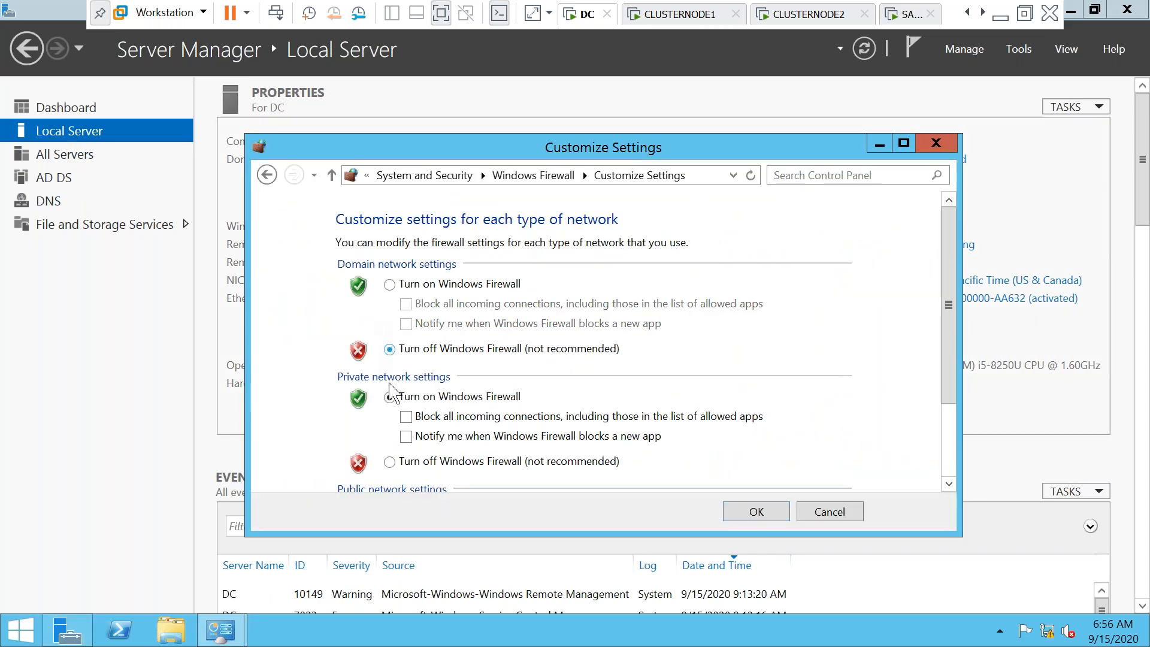
left_click(395, 465)
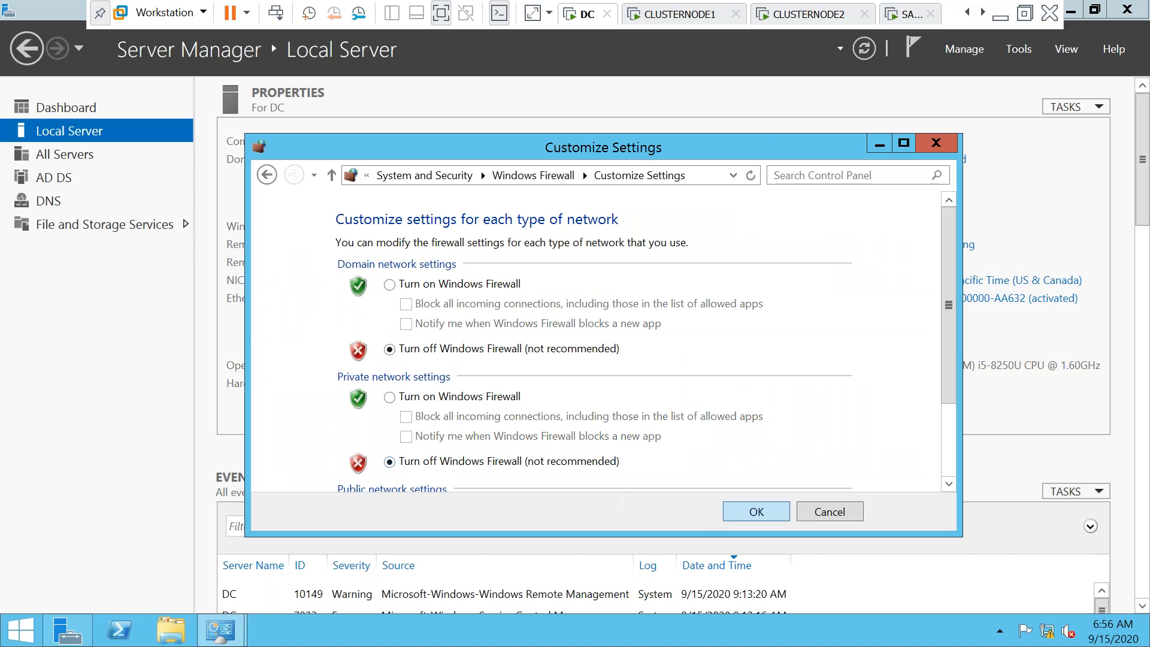
left_click(756, 512)
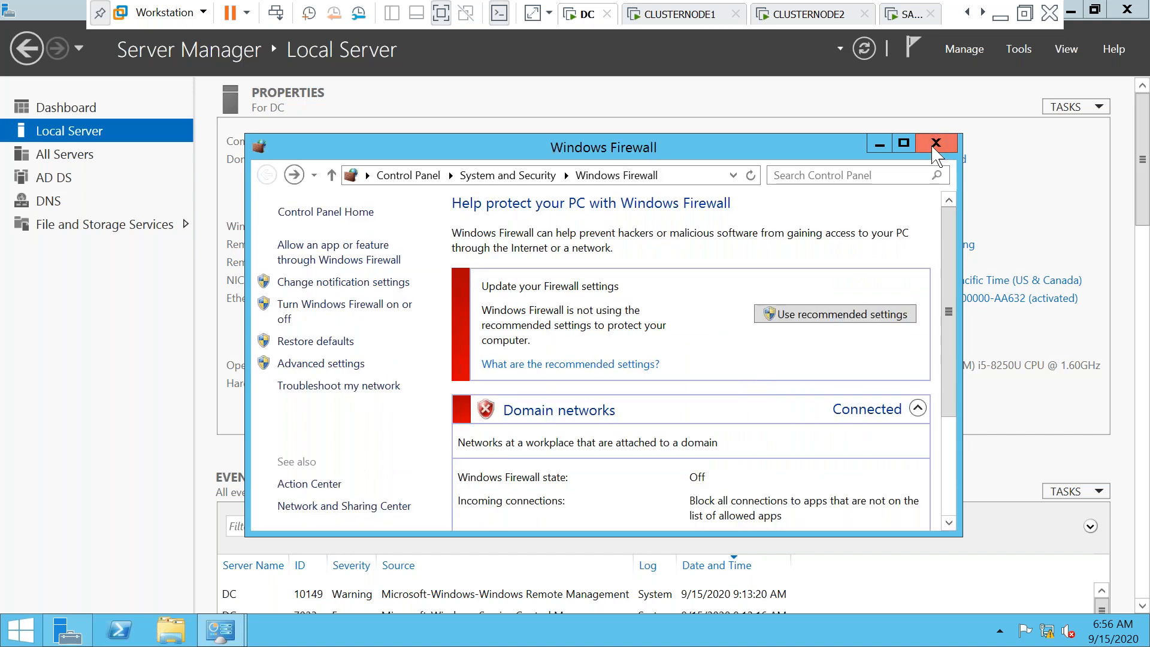
left_click(935, 144)
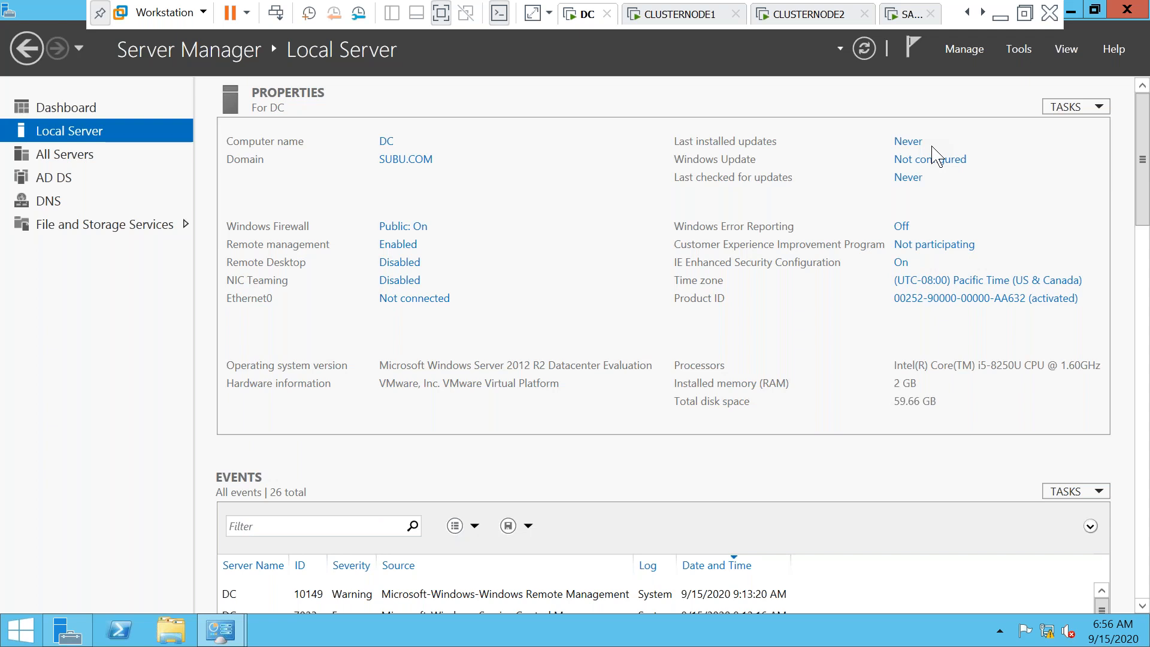
Set IE Enhanced Security Configuration off for Administrators and Users
left_click(901, 264)
left_click(458, 291)
left_click(458, 397)
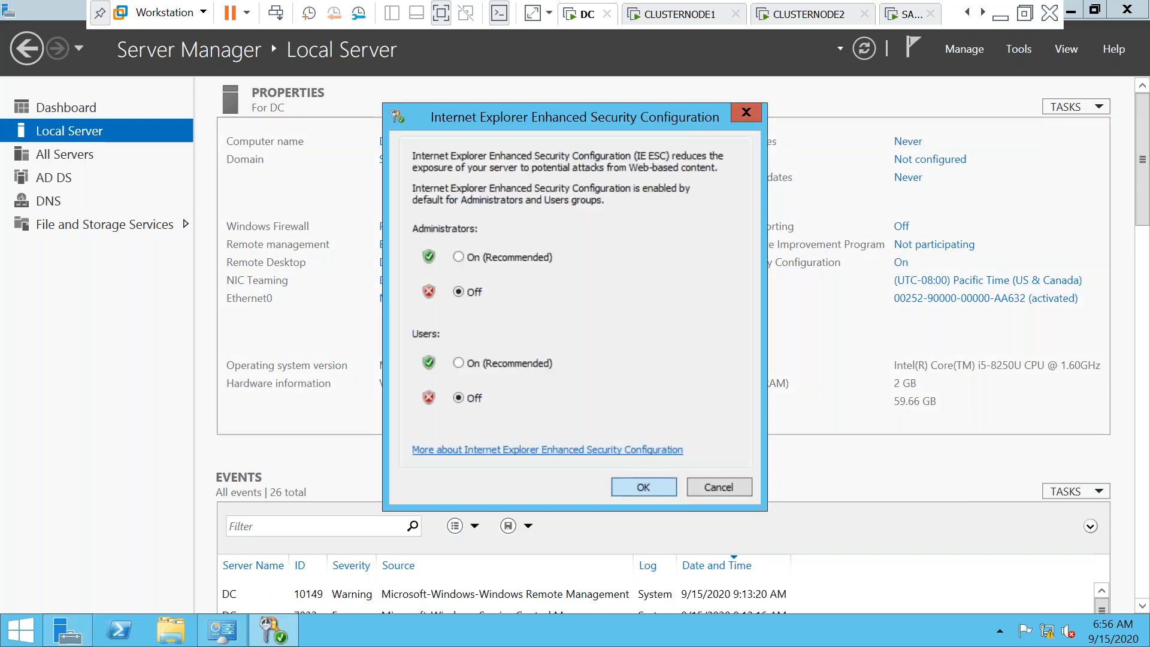
key("Return")
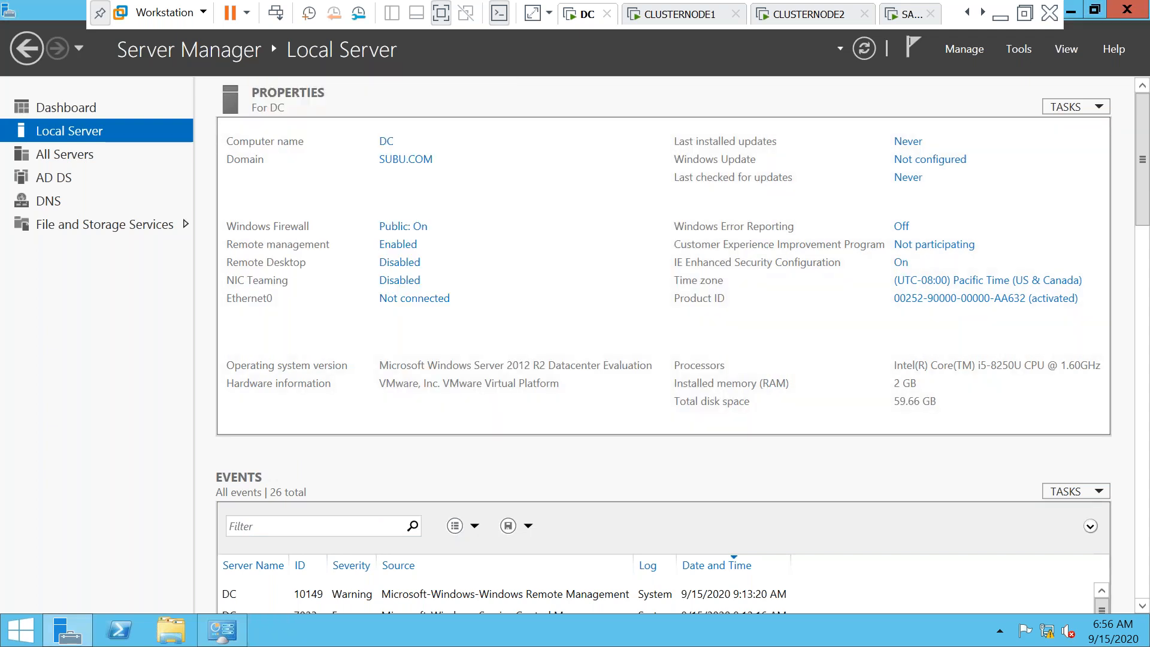
Resubmit CLUSTERNODE1's SUBU.COM join to reach the credentials prompt, then return to DC
left_click(682, 15)
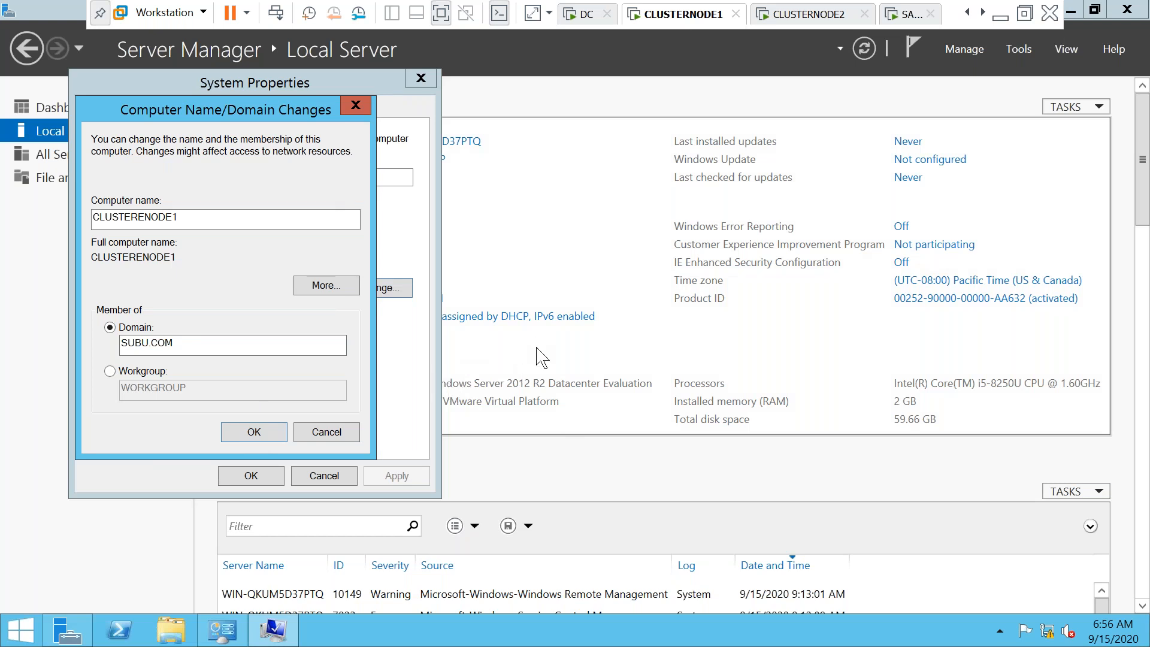
left_click(254, 432)
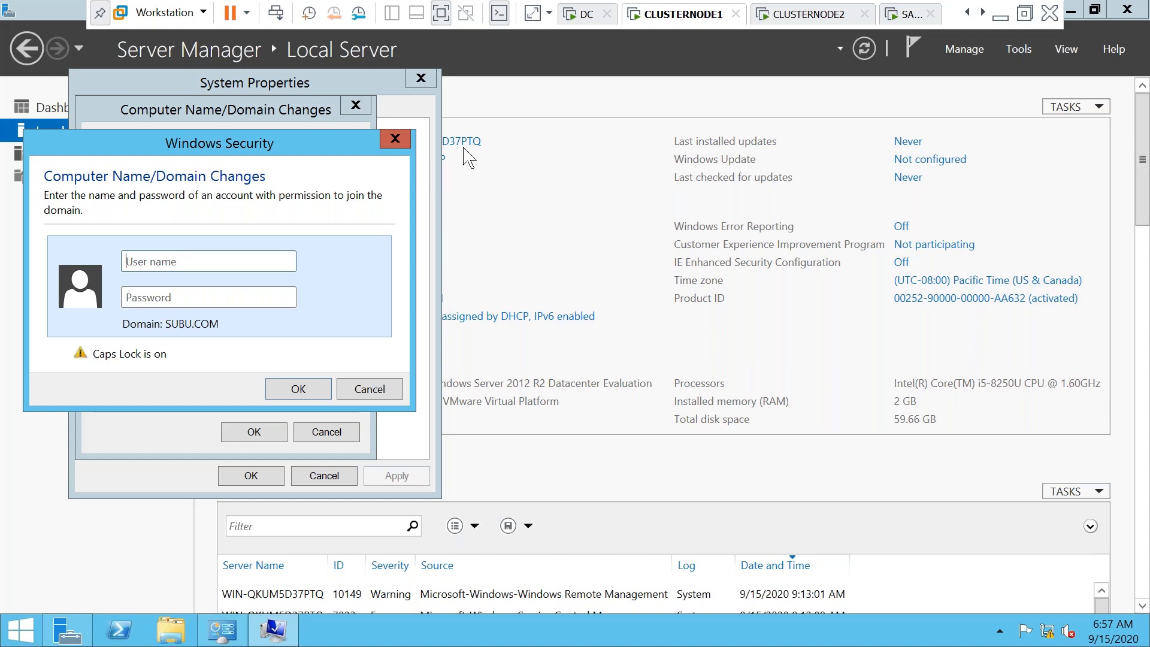
left_click(593, 21)
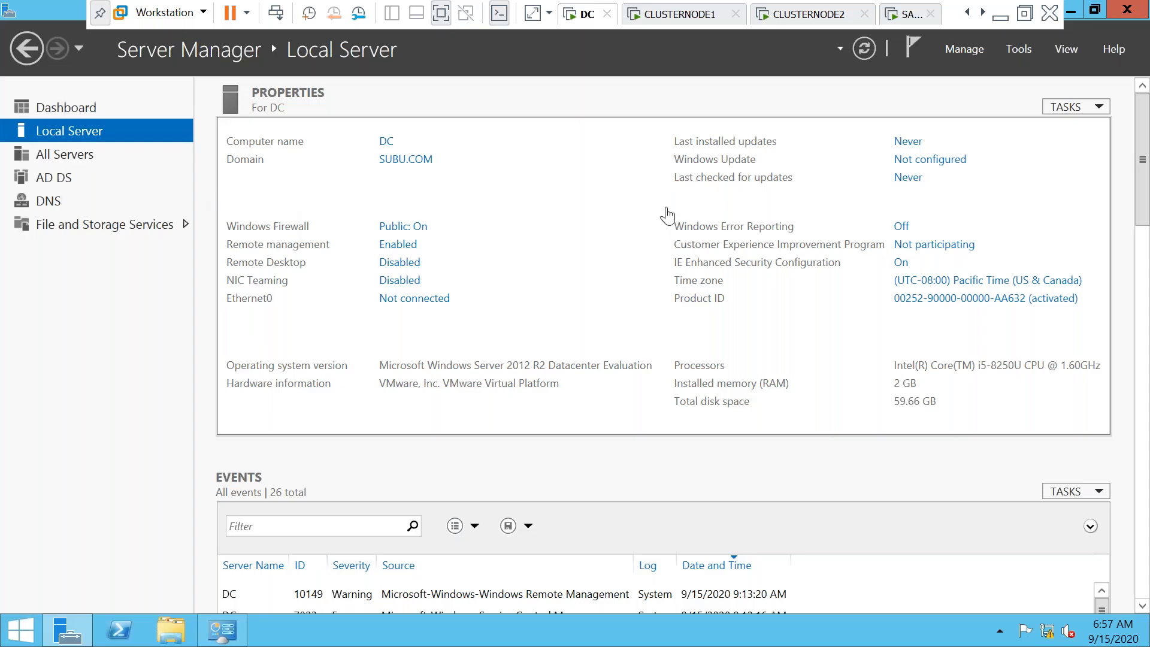
Launch Active Directory Users and Computers from Server Manager's Tools menu
left_click(965, 49)
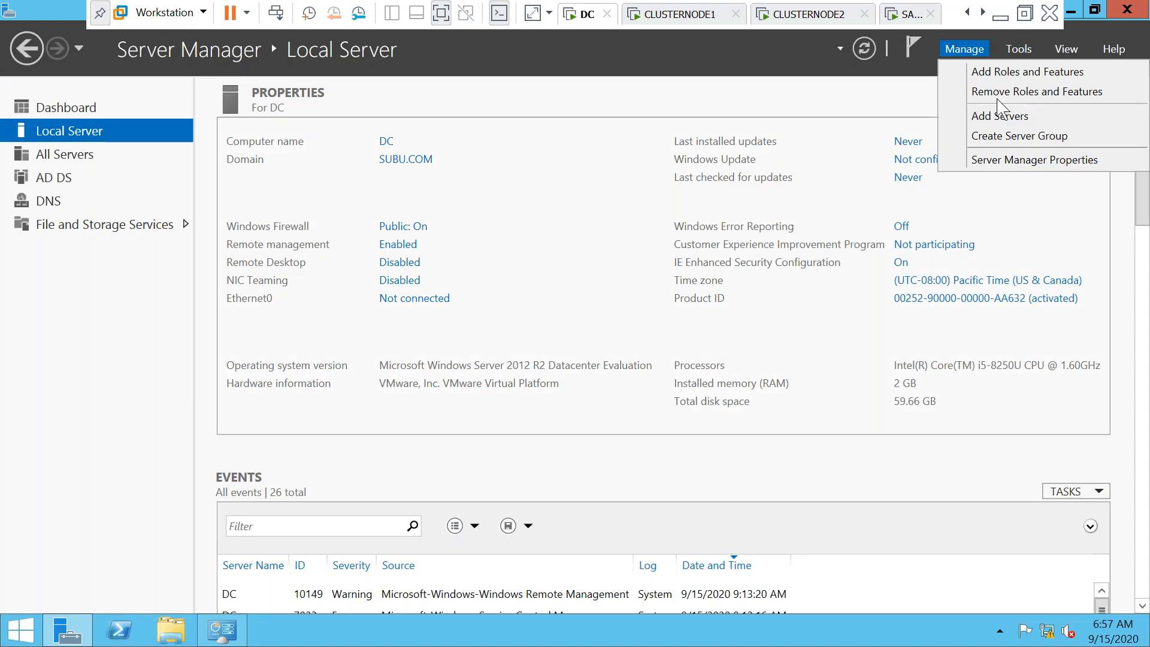
left_click(1019, 48)
left_click(1019, 48)
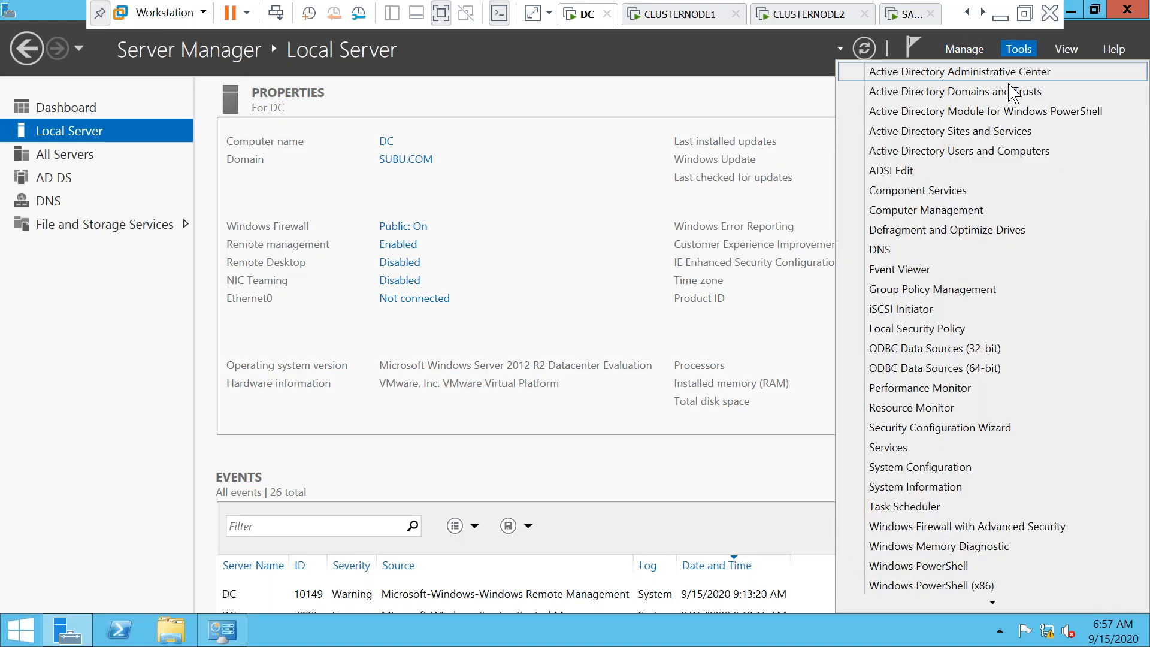
left_click(953, 151)
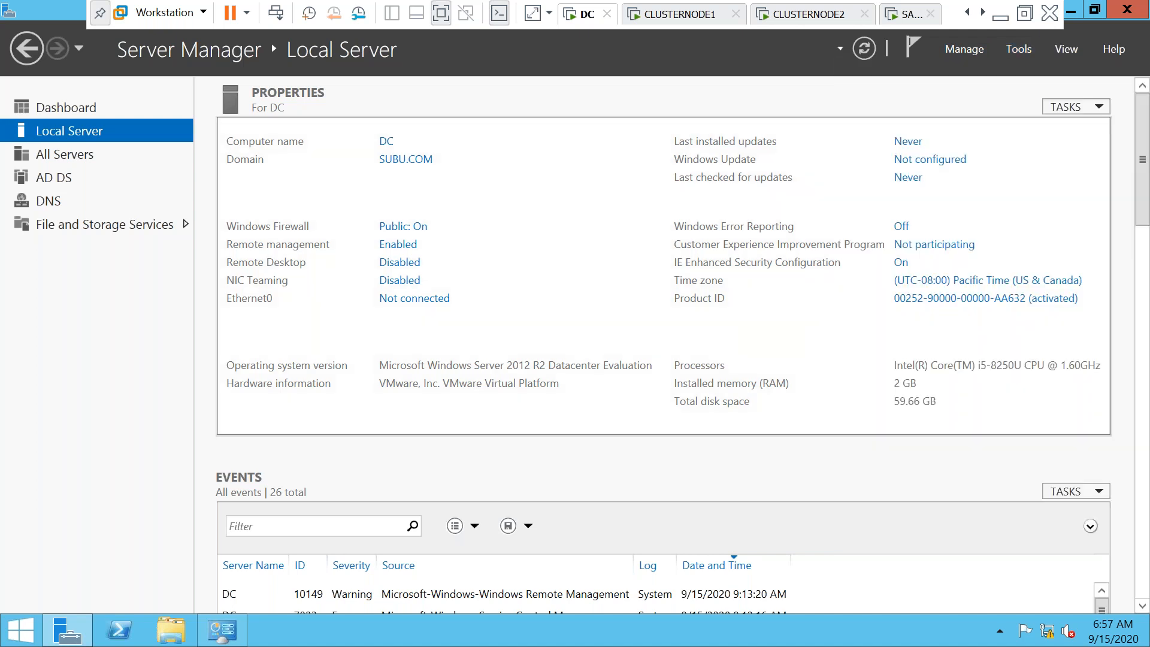
Show SUBU.COM's Users container, widen the Name column and inspect Domain Admins
left_click(99, 198)
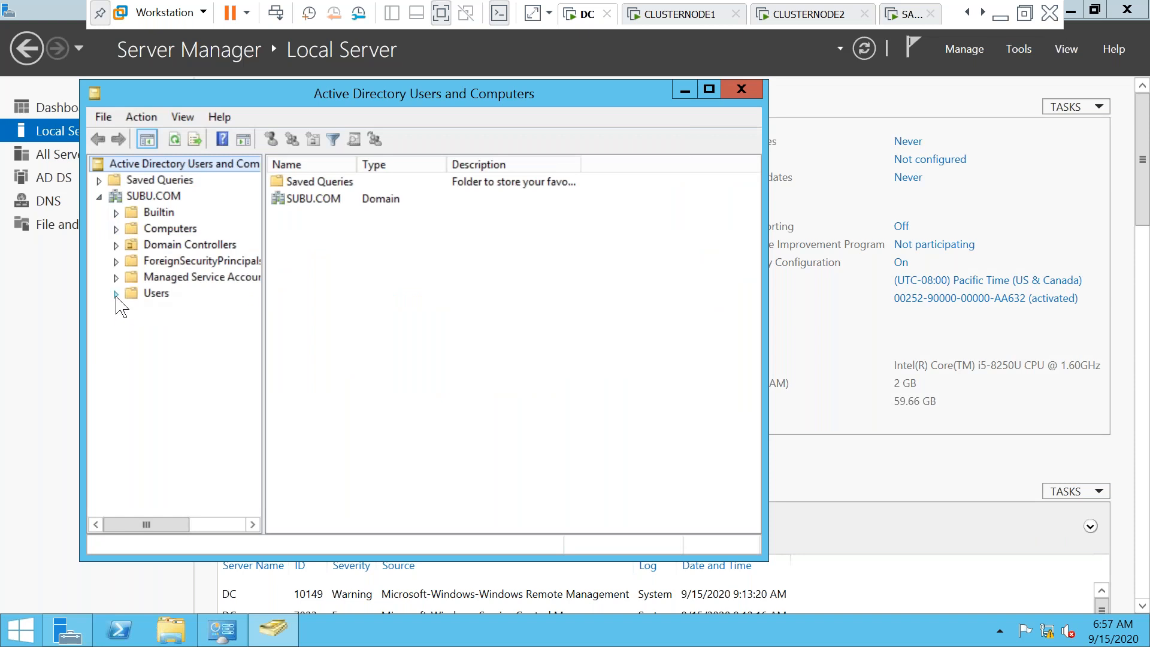
left_click(148, 296)
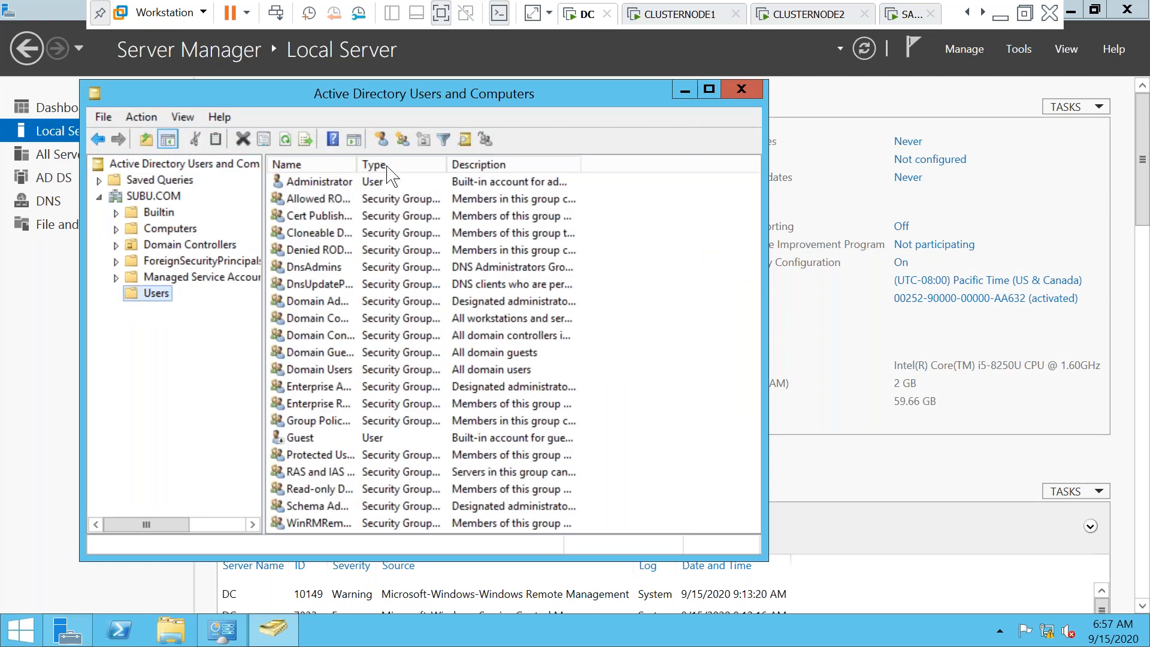
left_click_drag(357, 159, 530, 193)
left_click(307, 302)
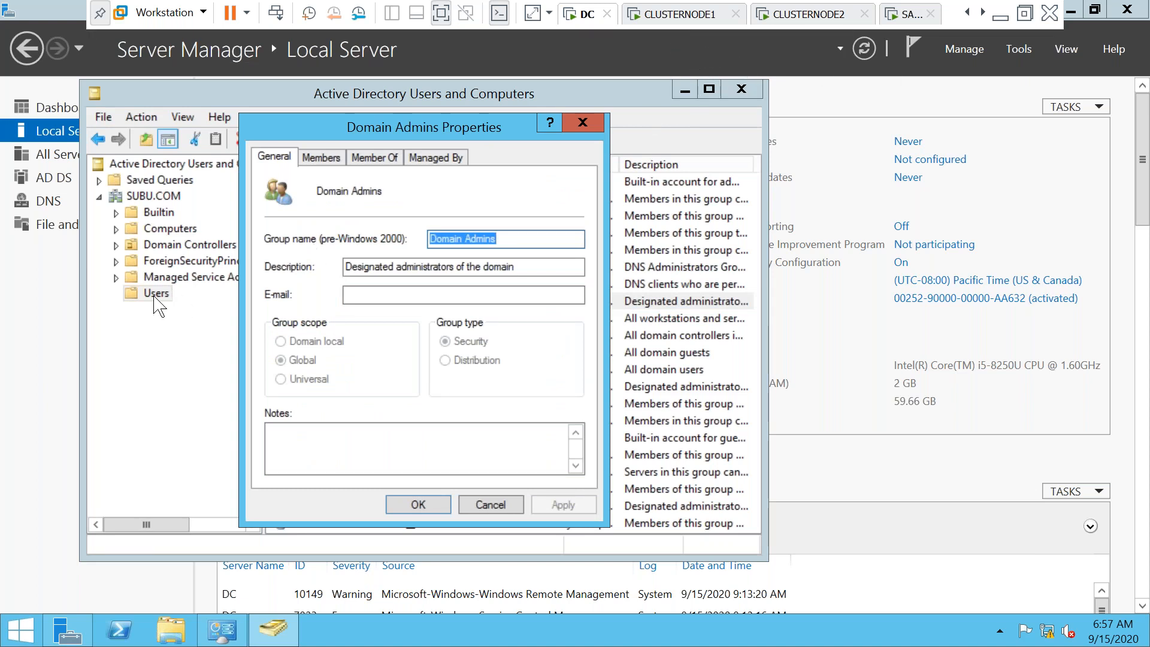
key("Escape")
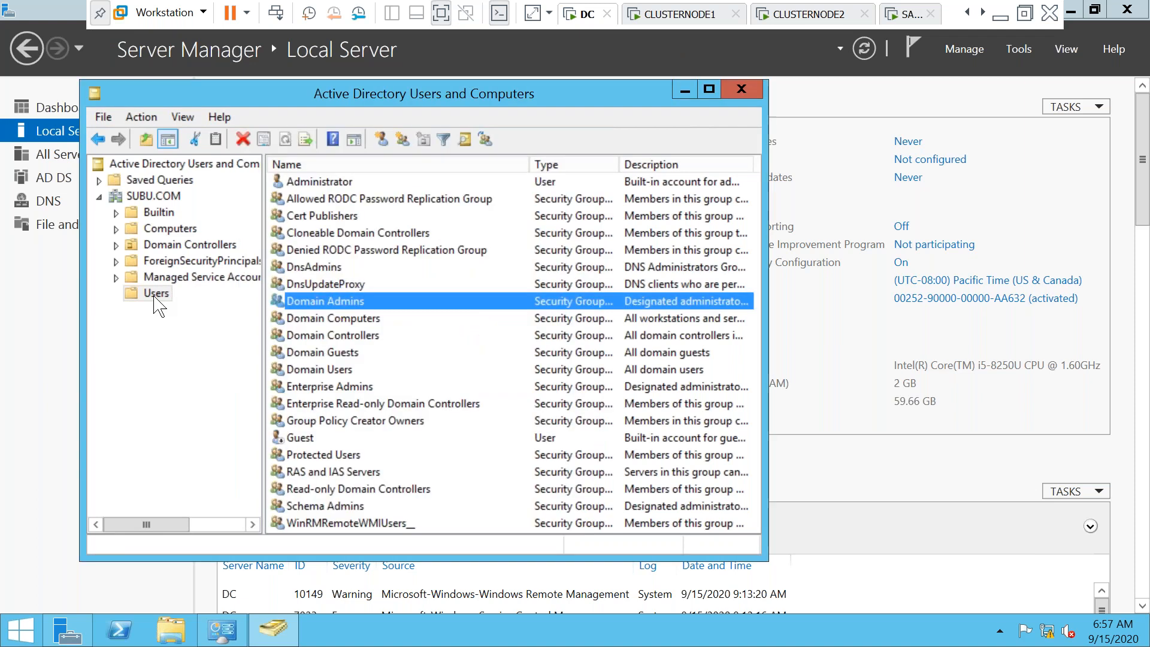
left_click(154, 294)
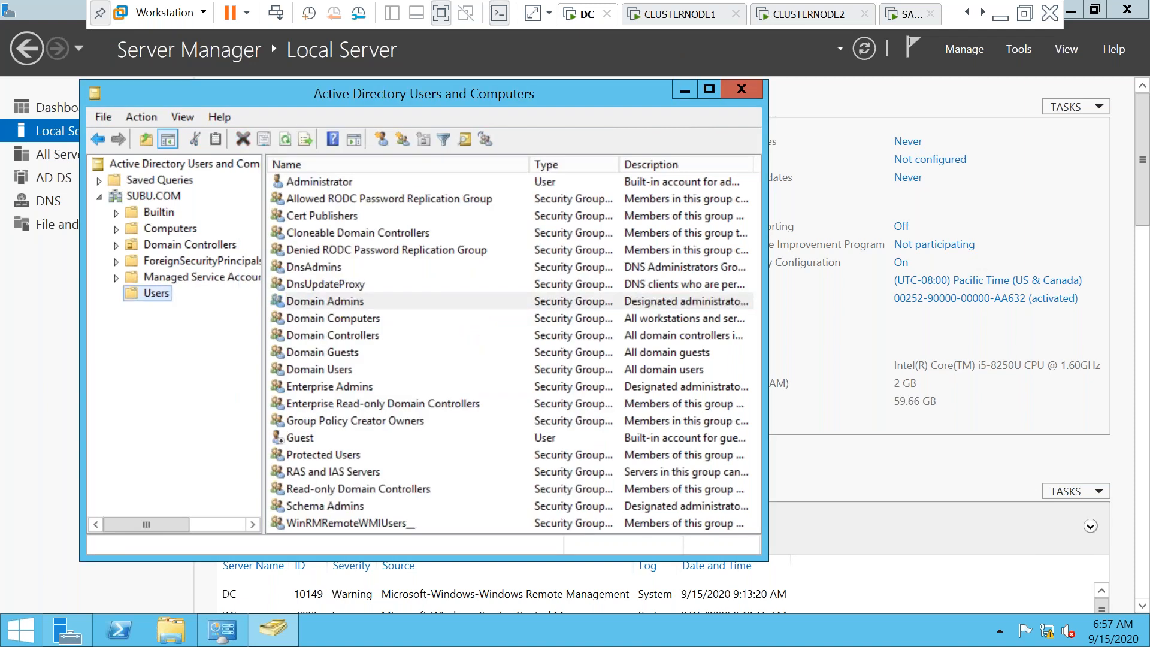
right_click(155, 294)
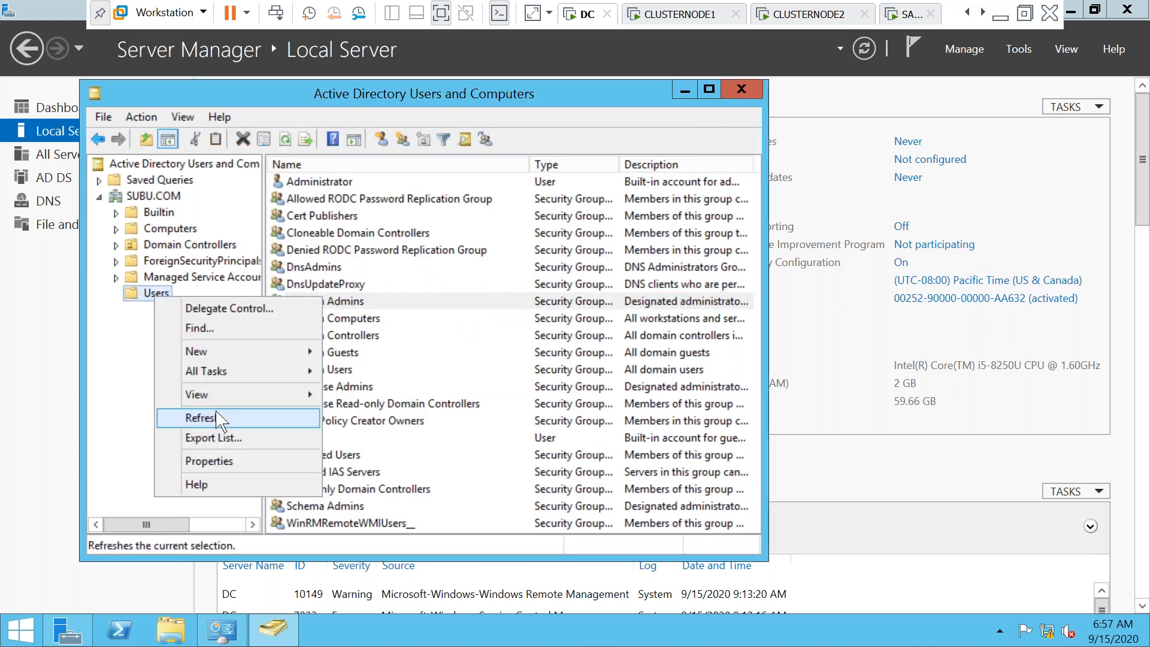
mouse_move(204, 352)
left_click(361, 505)
left_click(203, 308)
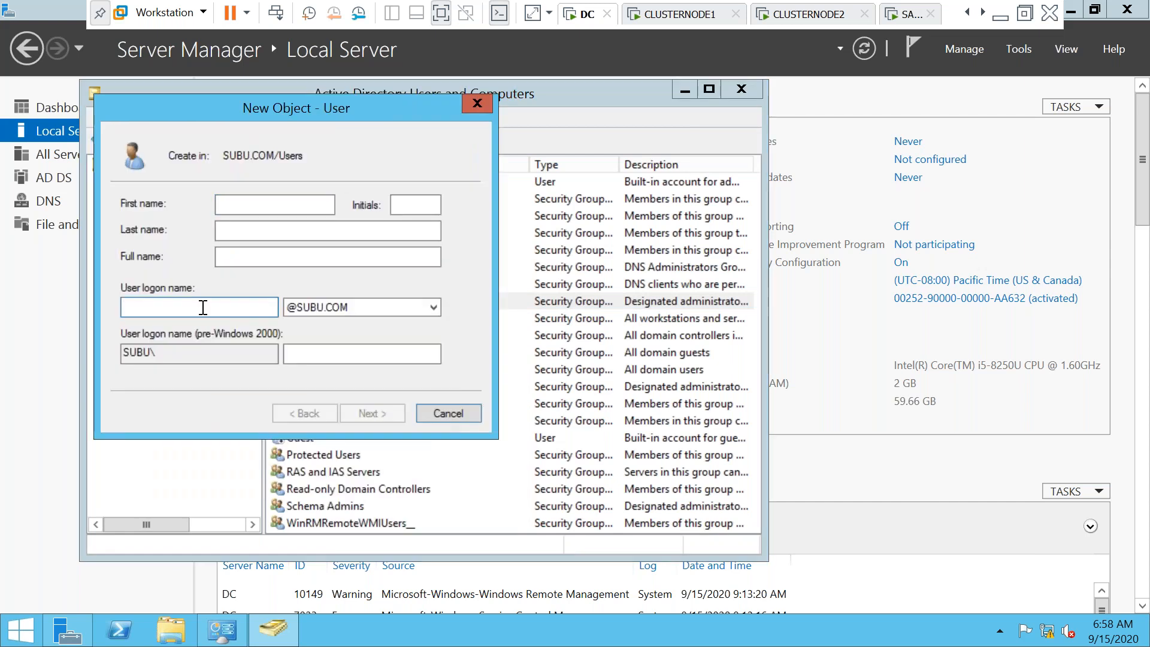
type("SUBUADMIN")
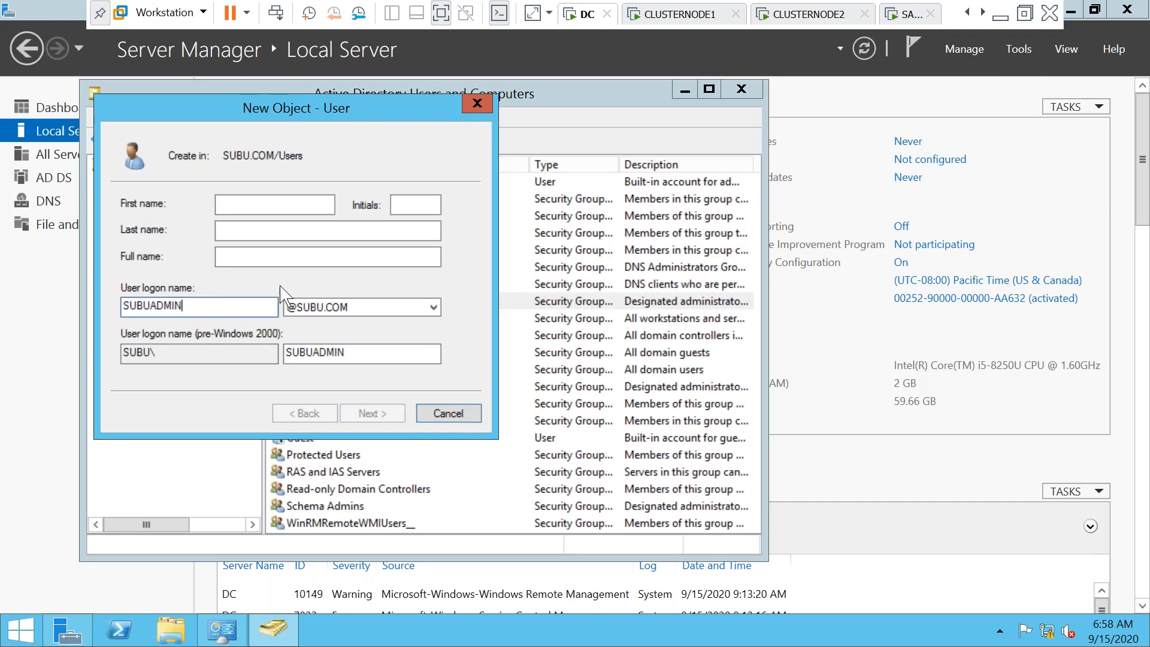
left_click(254, 201)
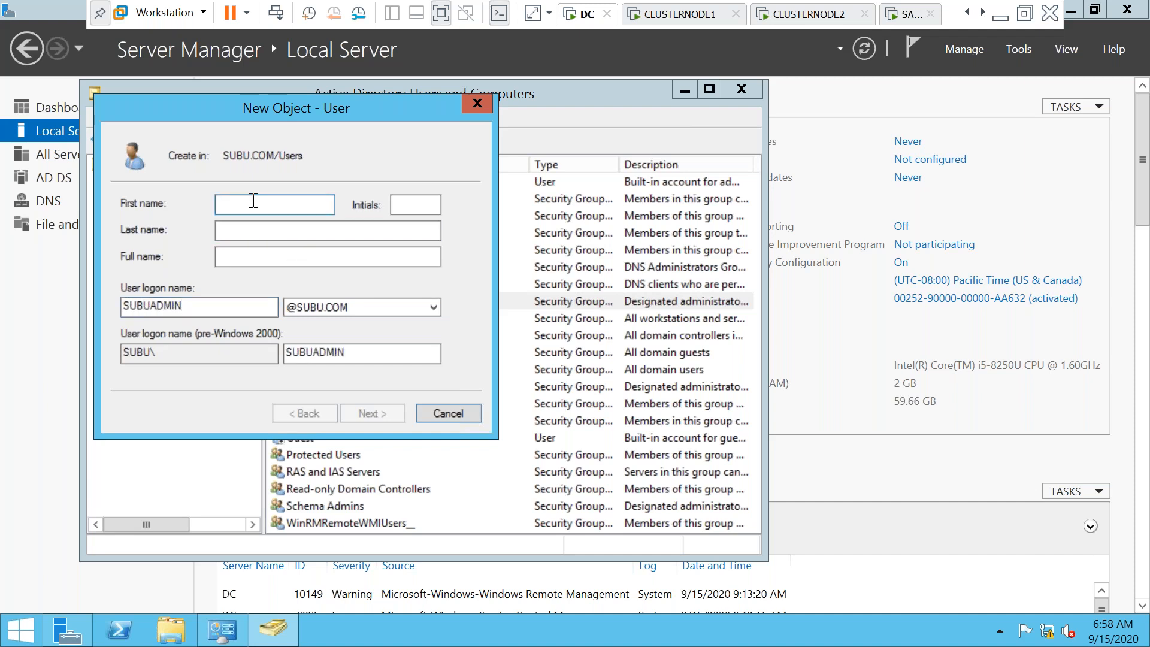
type("SUBU")
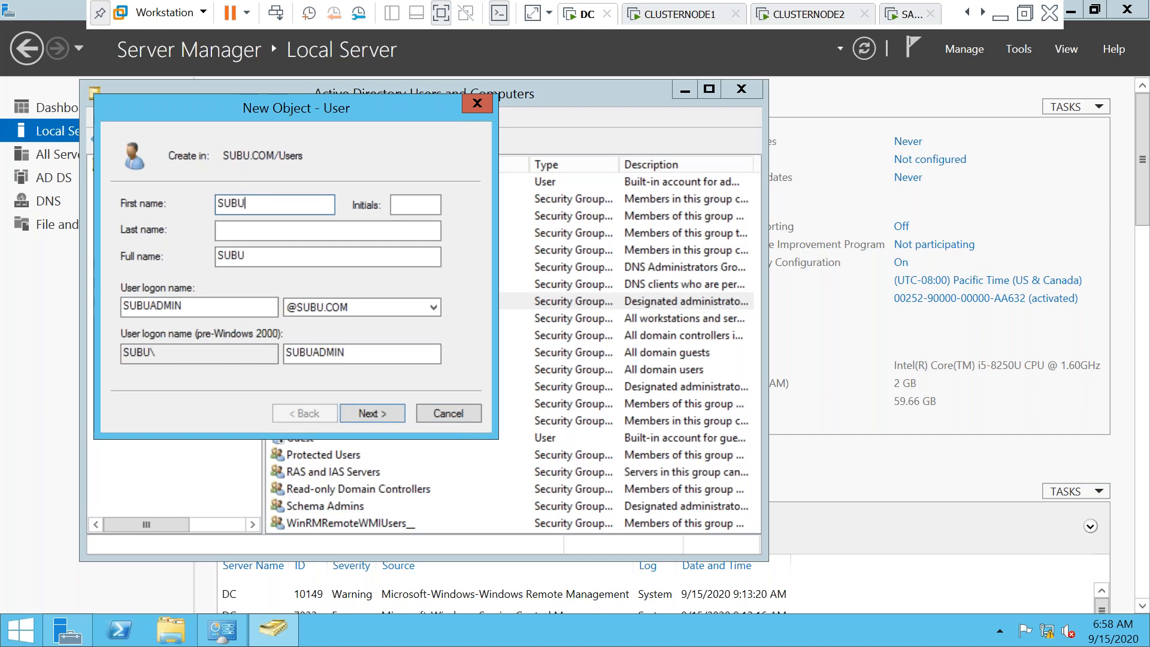
left_click_drag(260, 256, 193, 255)
type("ADMIN")
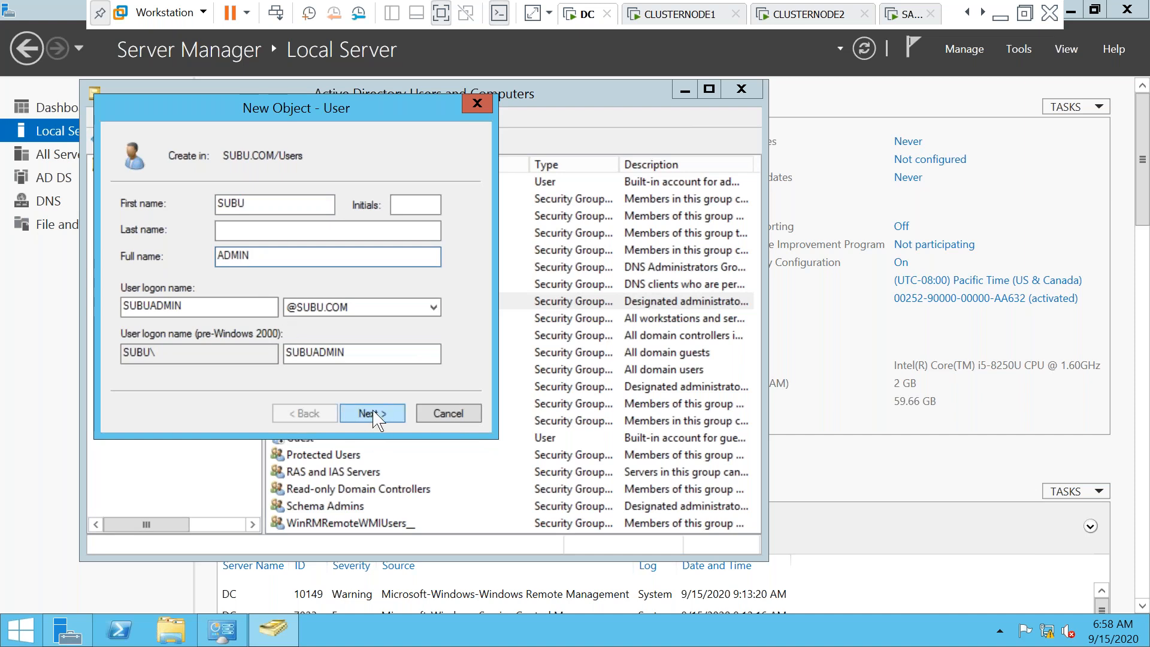
left_click(449, 413)
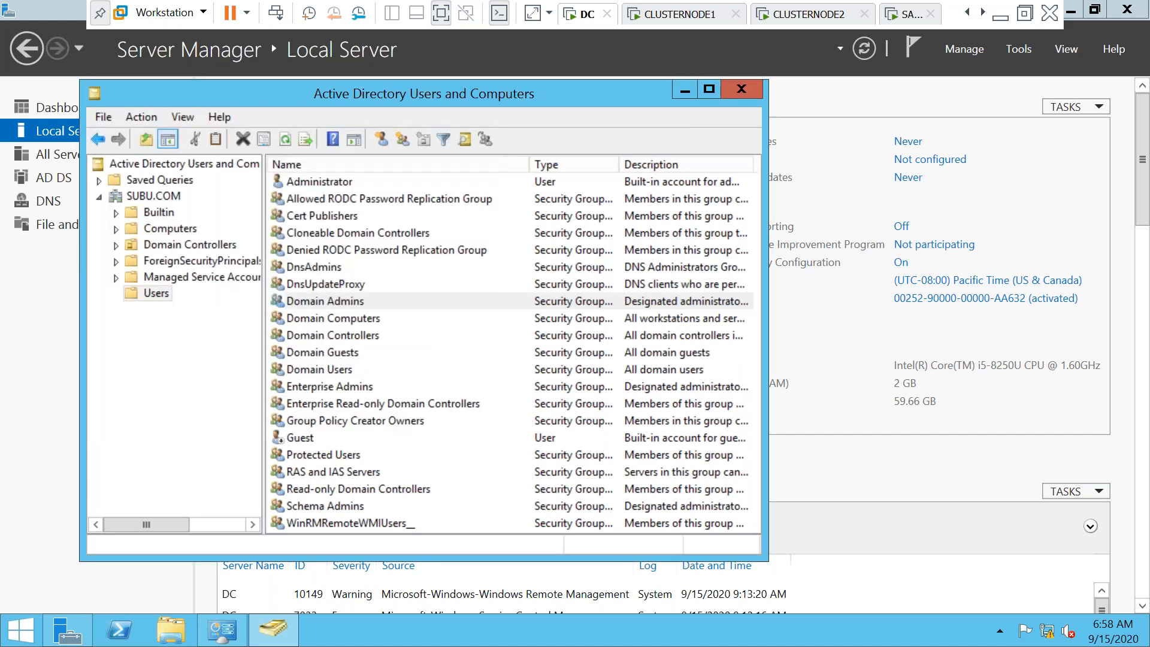
Start a new user in Users named SUBU with logon name SUBUADMIN
right_click(158, 294)
mouse_move(239, 347)
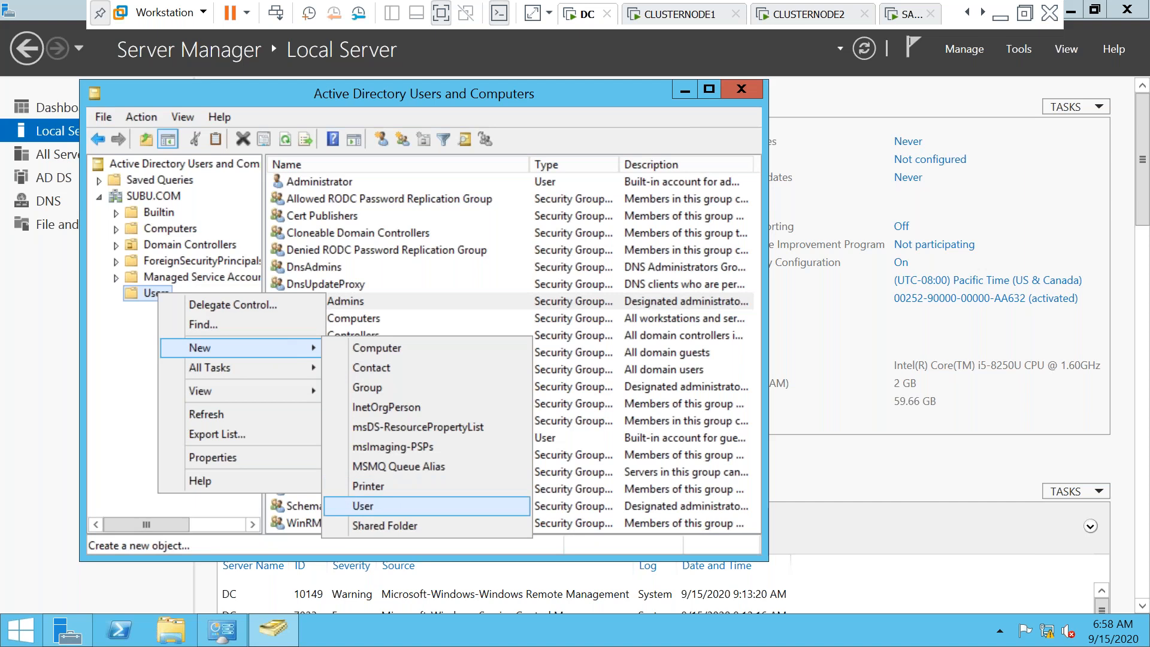
left_click(363, 505)
type("SUBU")
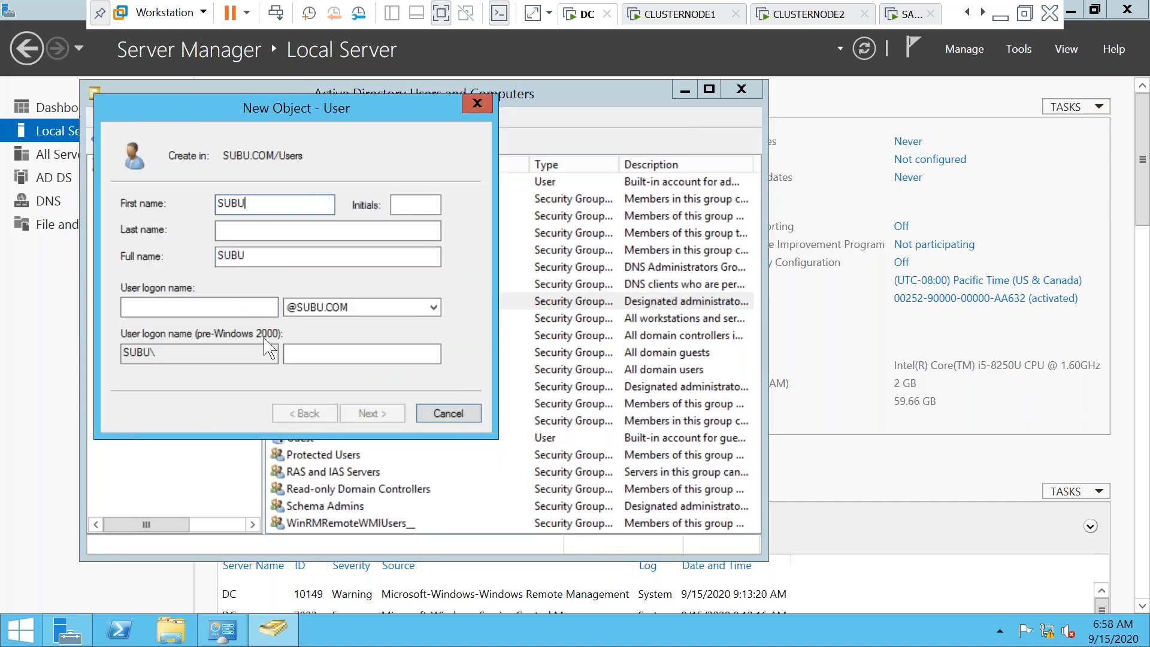
left_click(225, 306)
type("SUBU")
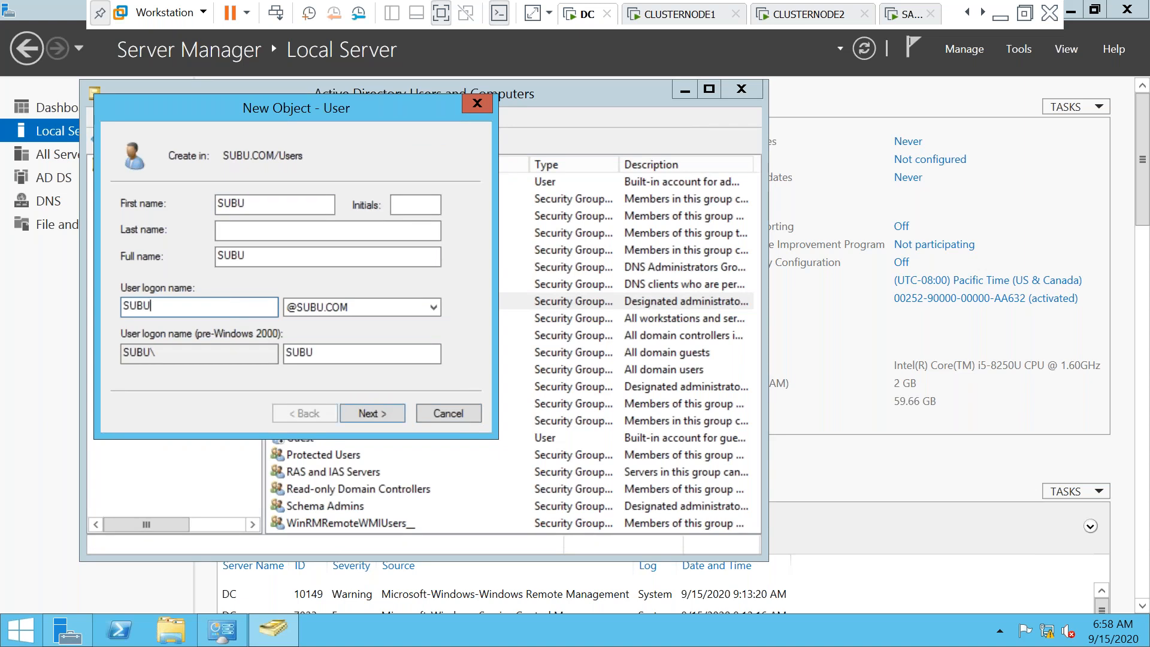
type("ADMIN")
left_click(366, 415)
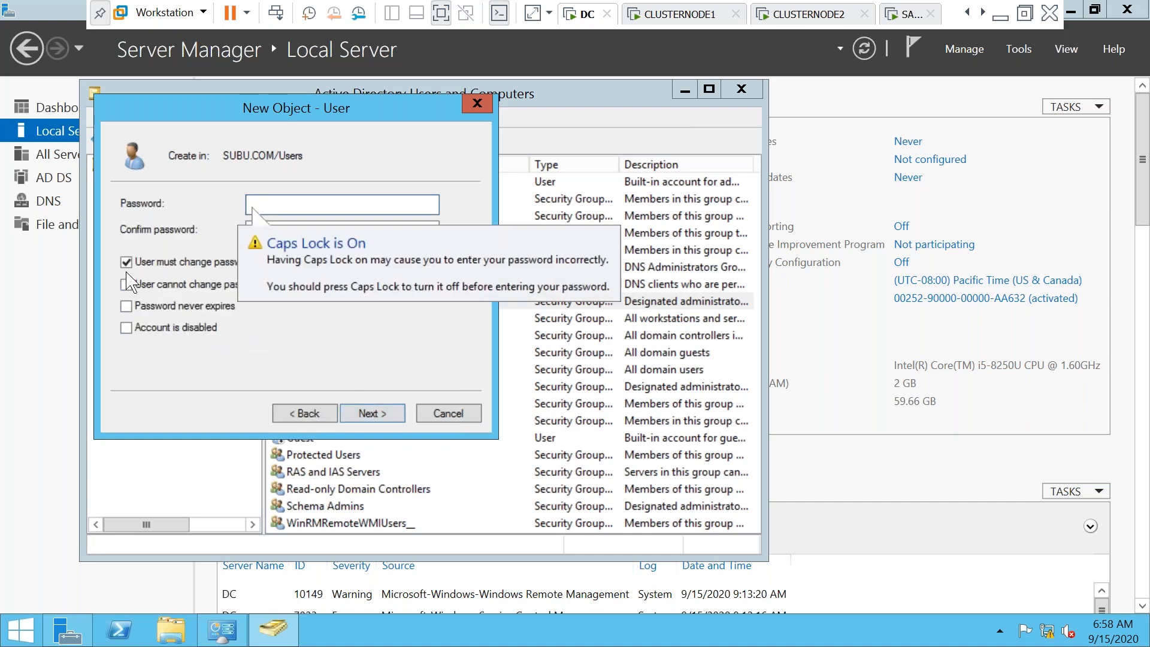
Give the user a never-expiring password with no forced change, and finish creation
left_click(126, 263)
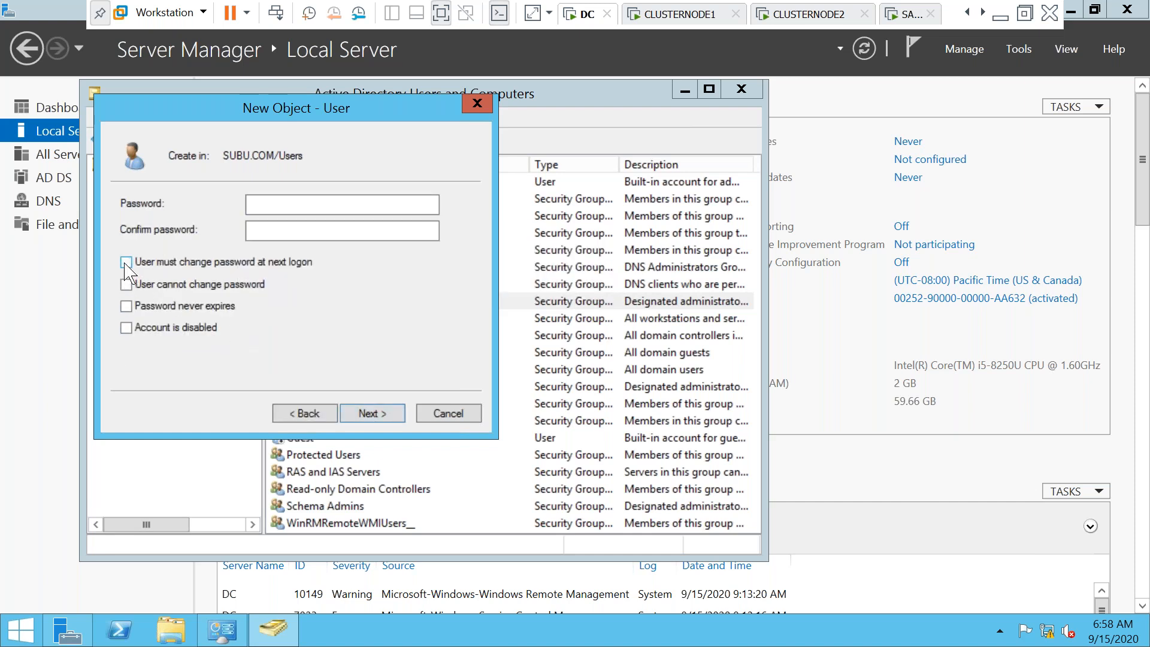
left_click(126, 307)
left_click(293, 204)
type("P")
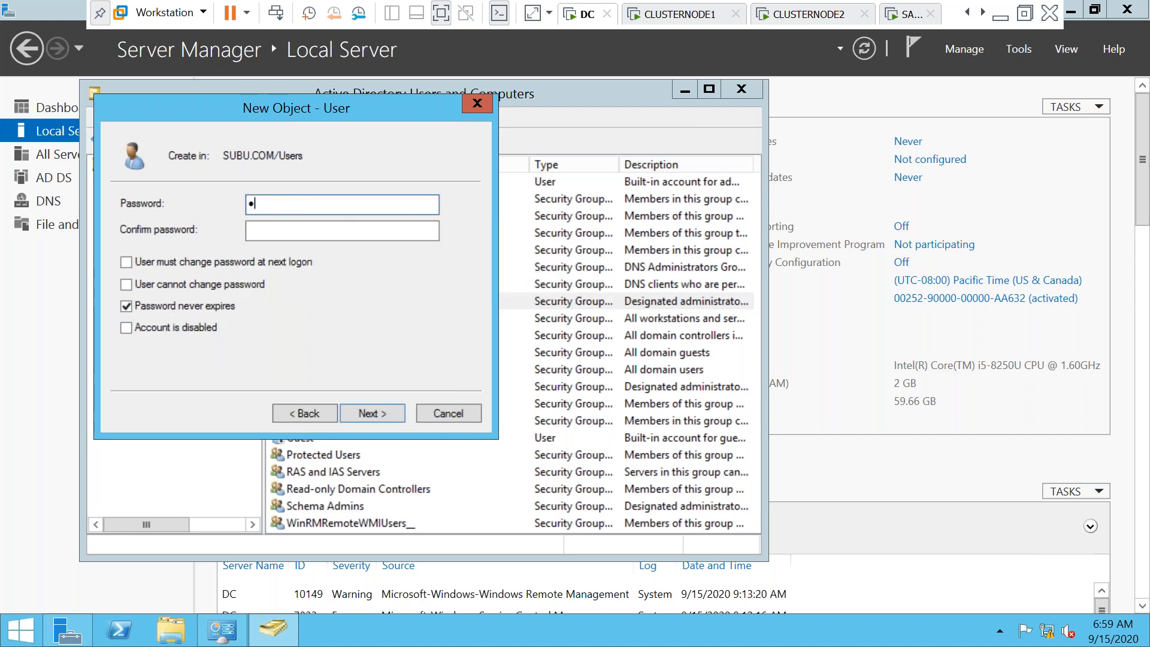
type("@ssw0rd1")
key("Tab")
type("P@")
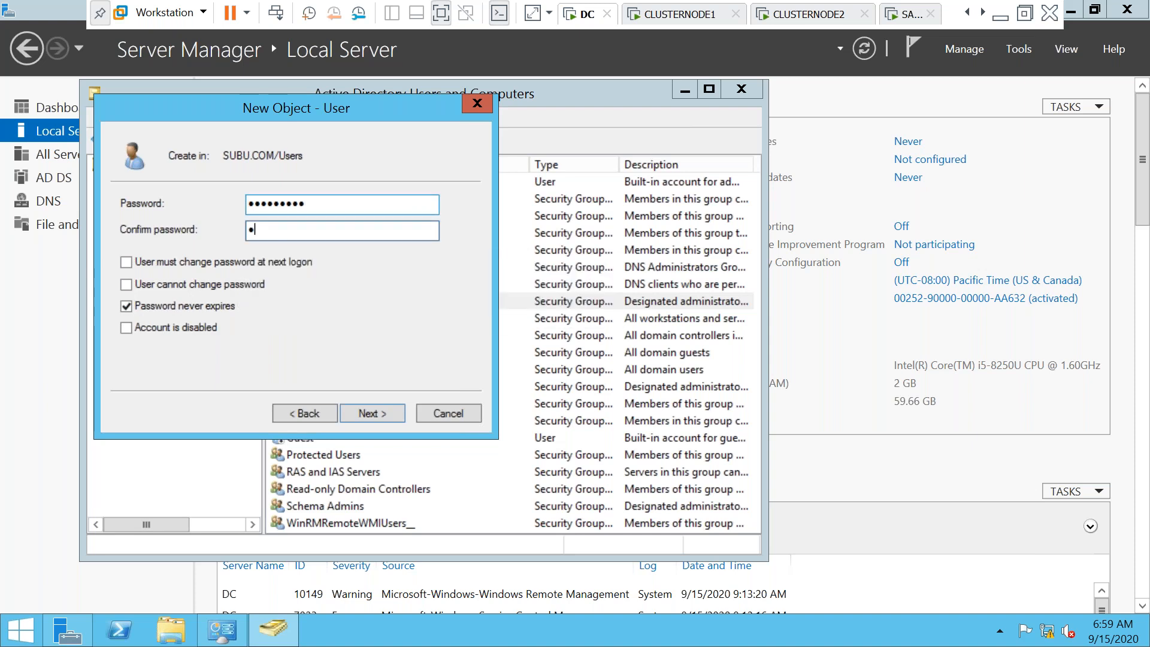
type("ssw0rd1")
left_click(367, 413)
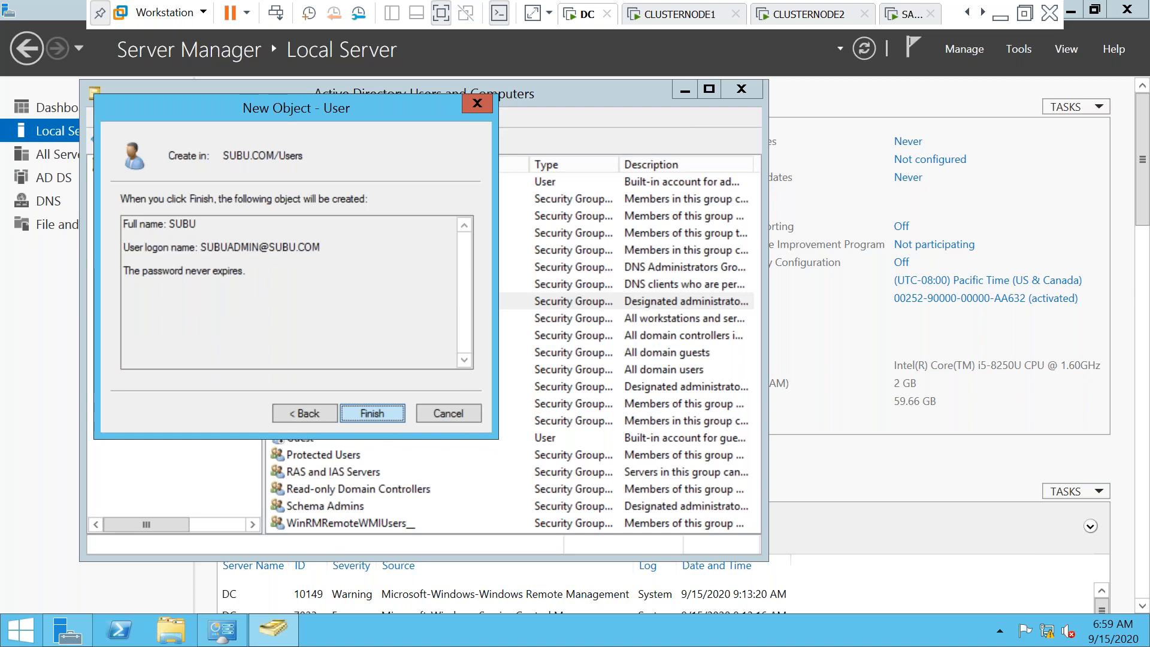
key("Return")
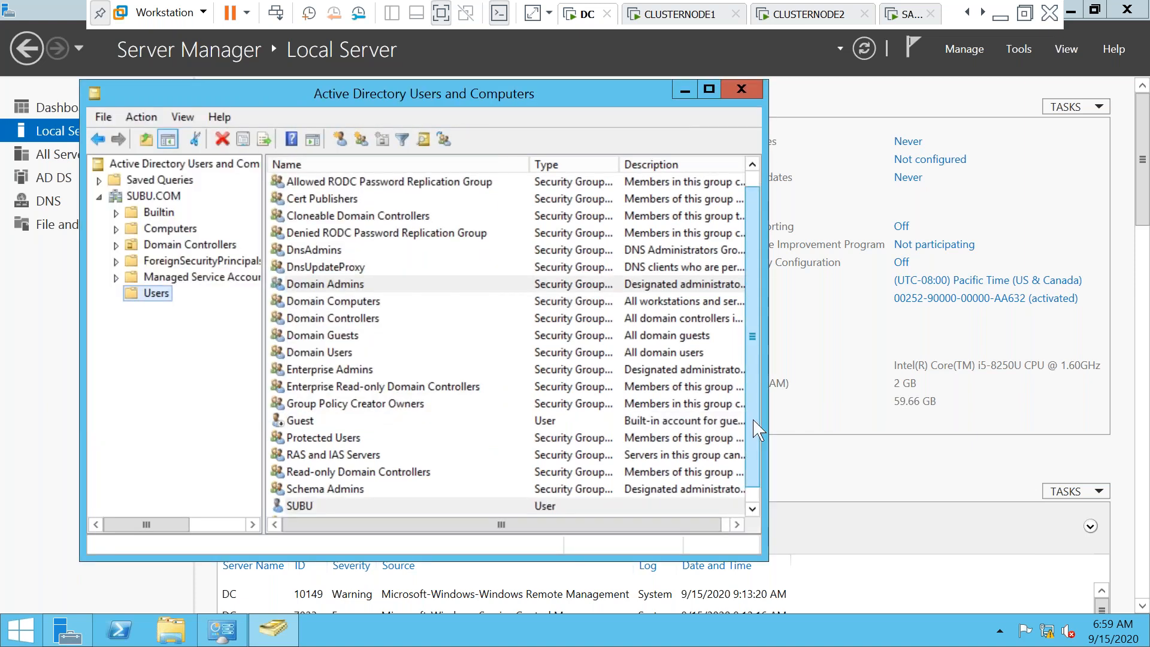
scroll(754, 422, "down", 1)
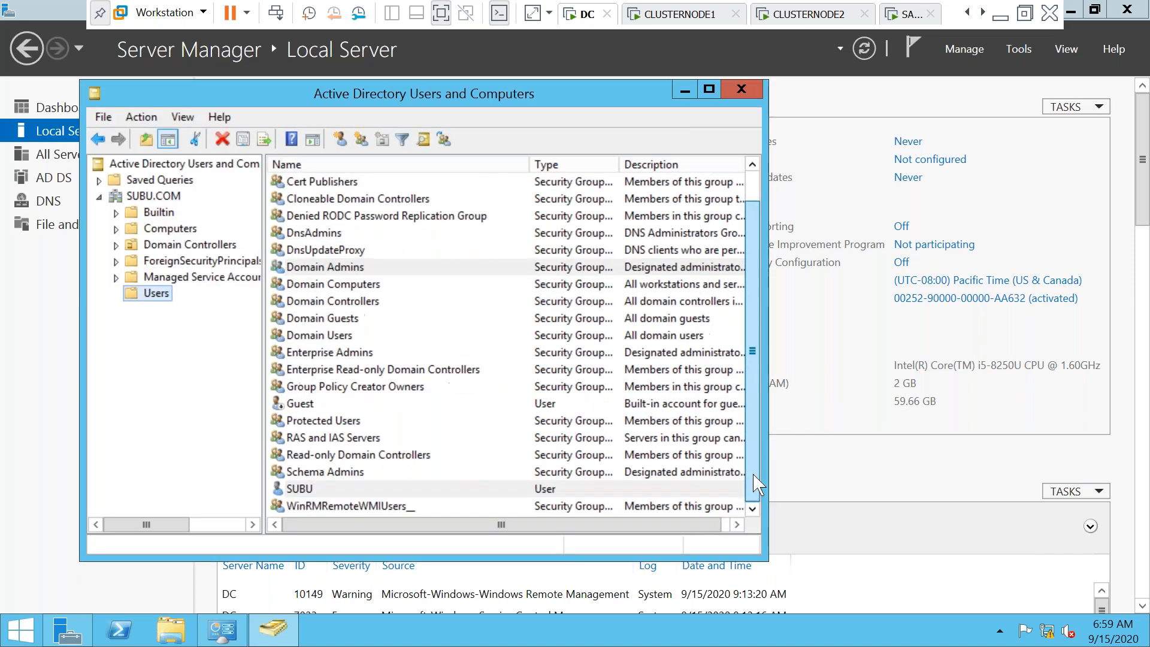
Add the new SUBUADMIN user to the Domain Admins group's members
right_click(302, 493)
left_click(349, 320)
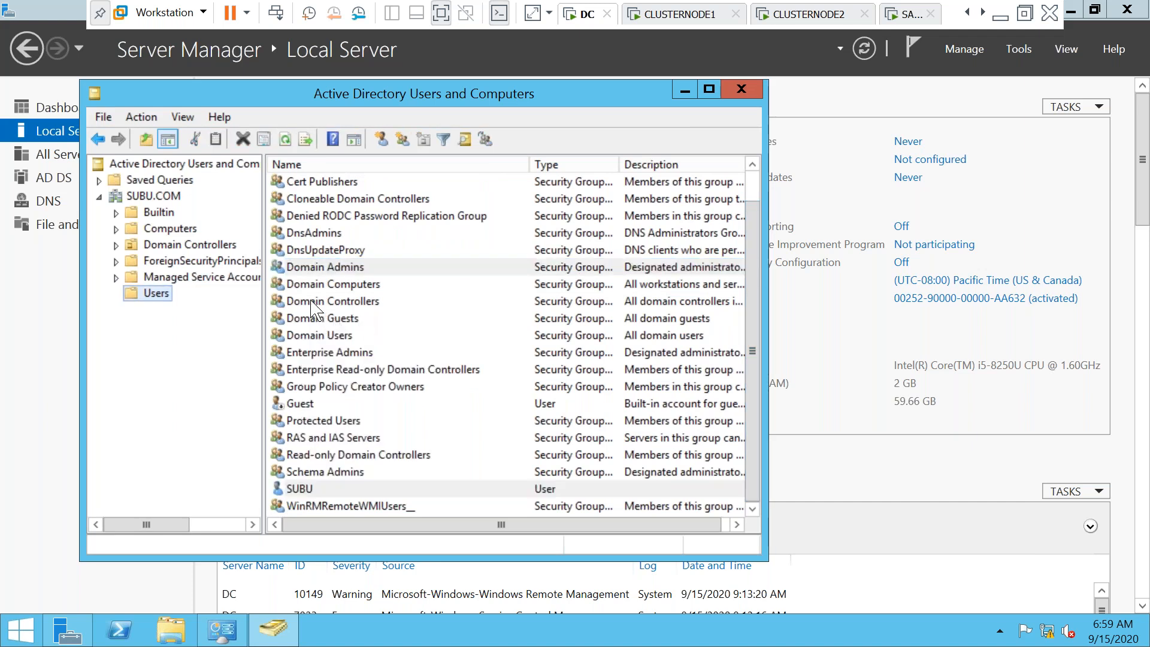
double_click(311, 267)
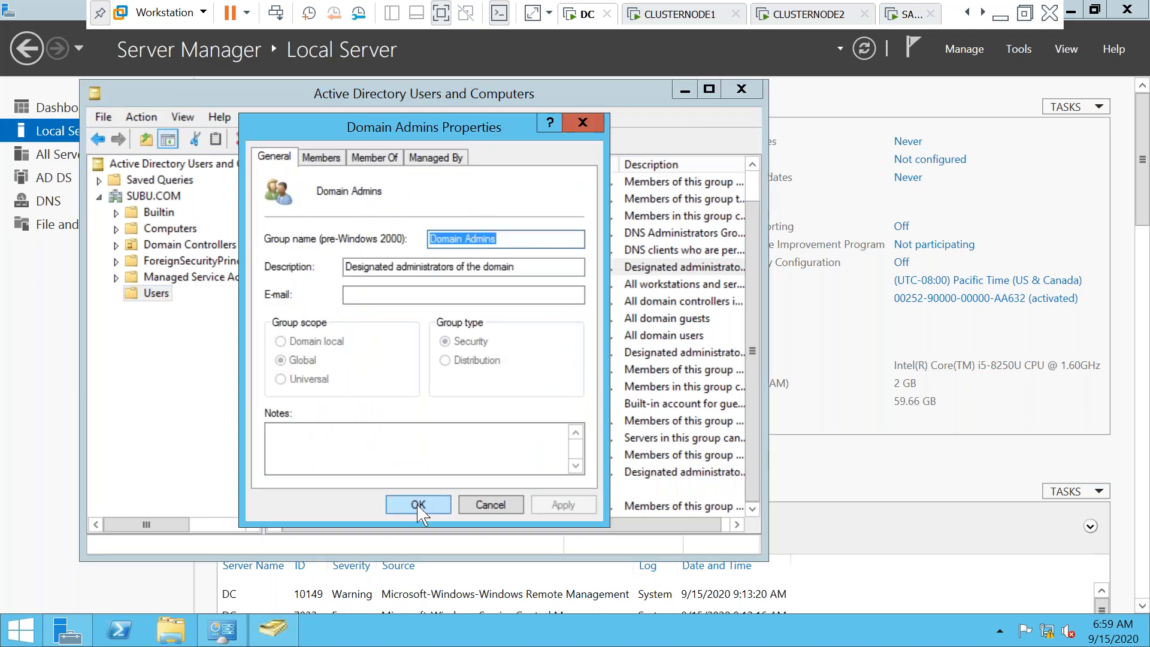
left_click(323, 157)
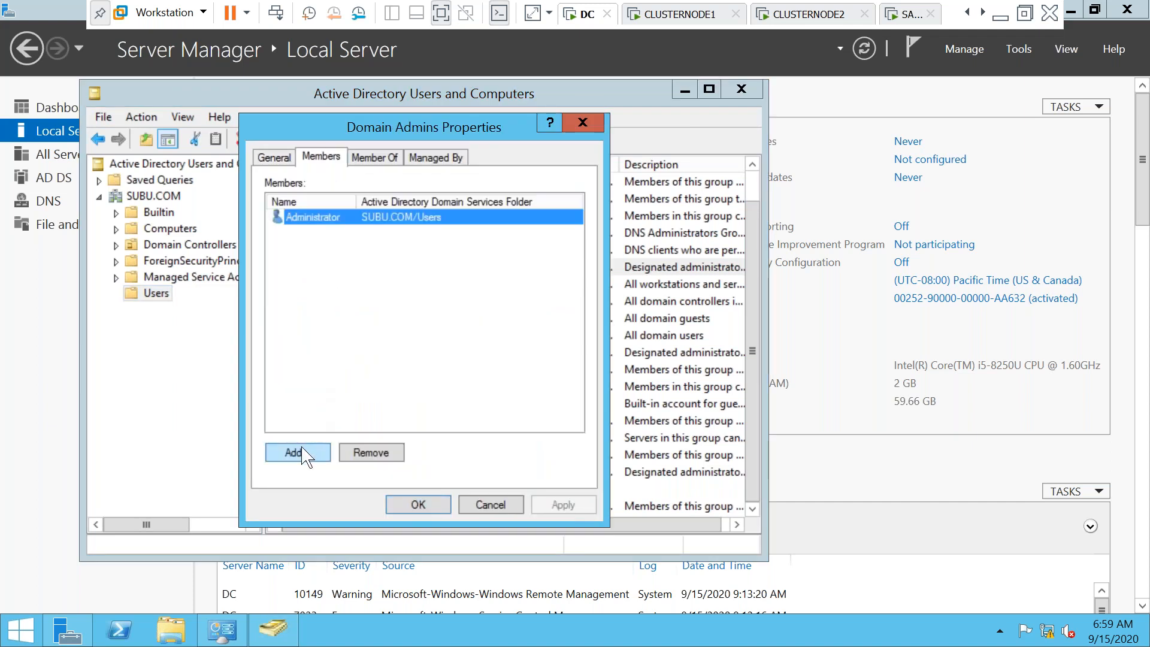
left_click(297, 453)
type("subuadmin")
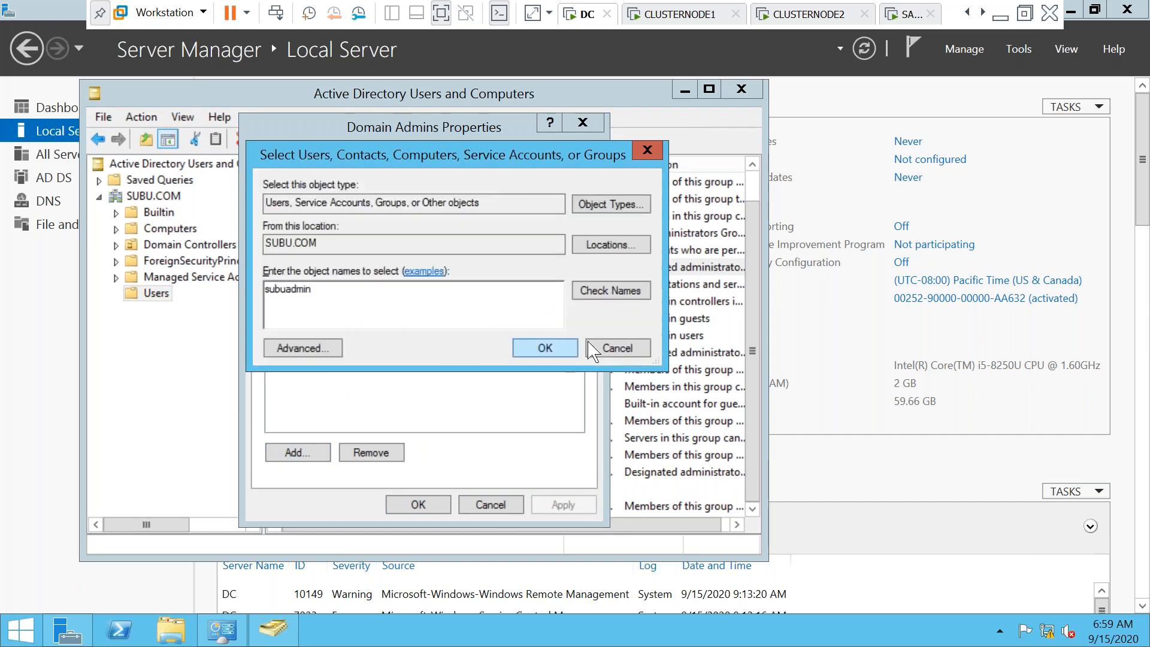
left_click(611, 291)
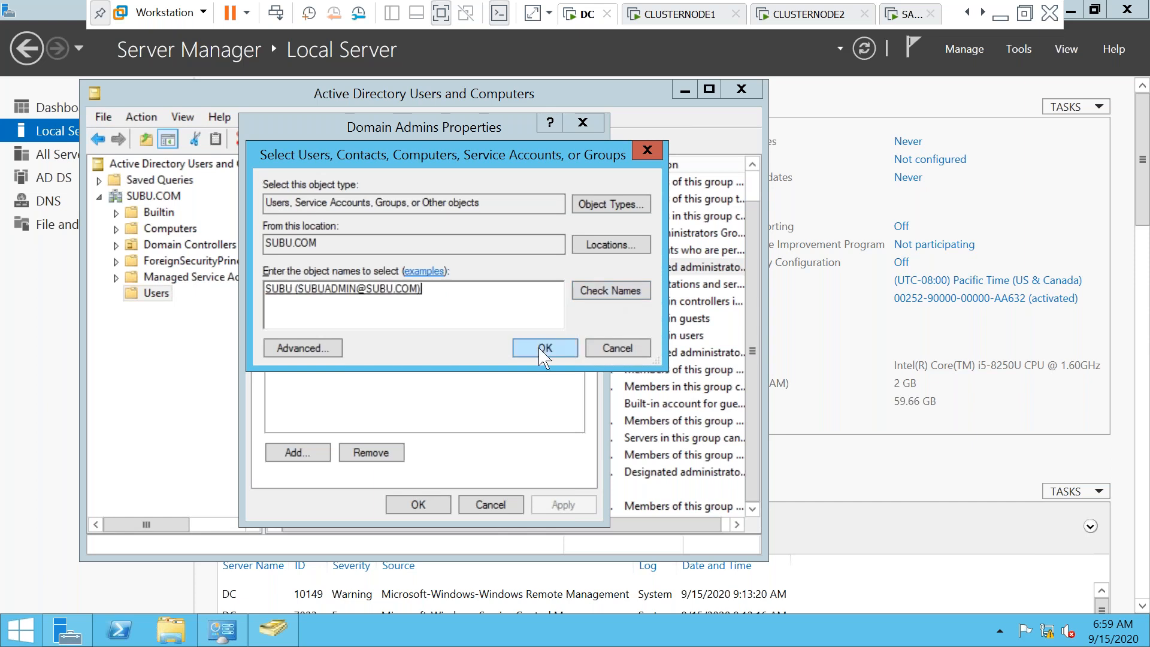
left_click(545, 348)
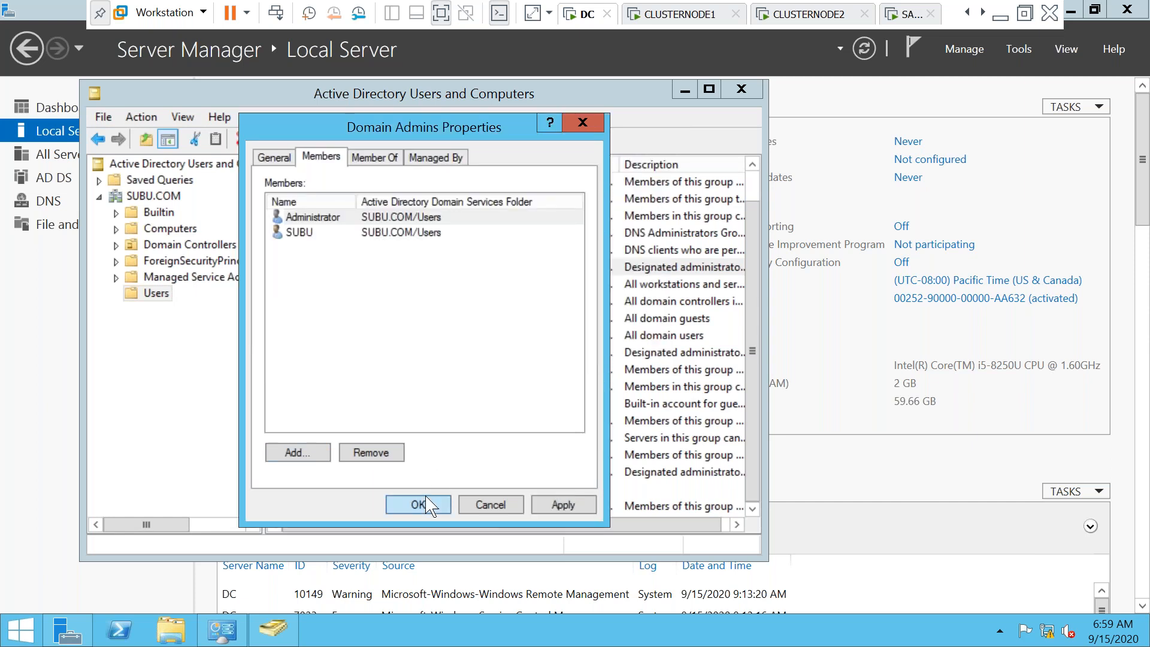
left_click(418, 504)
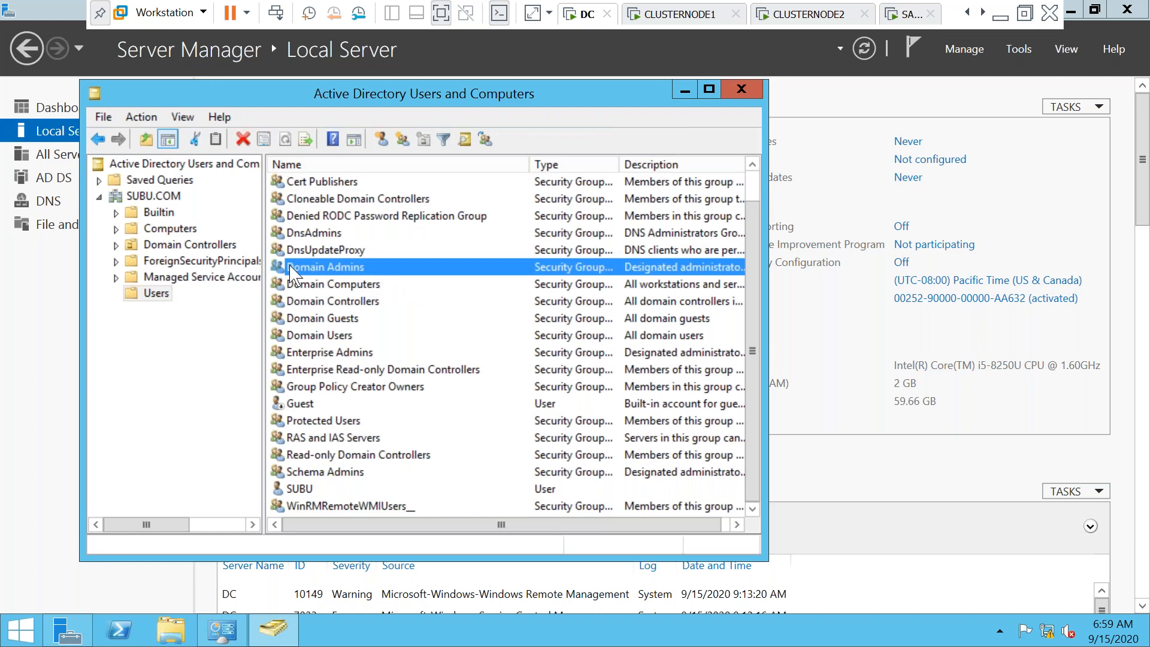
On CLUSTERNODE1, enter the domain administrator credentials to complete the SUBU.COM join
left_click(672, 18)
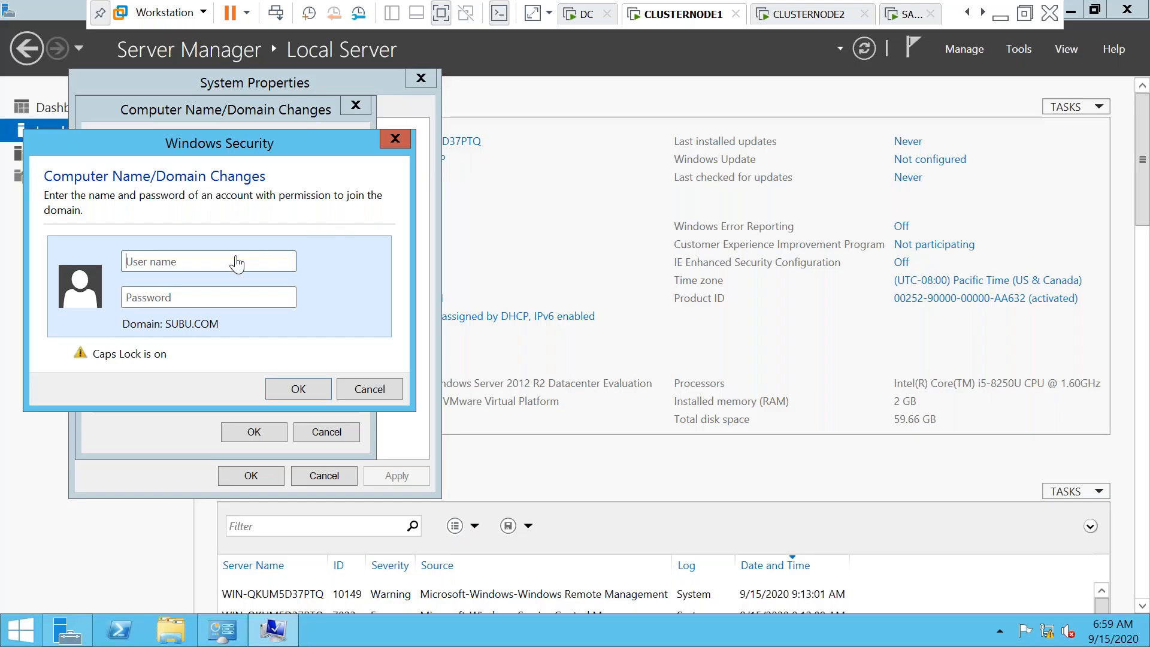
type("SUBUADMIN")
key("Tab")
type("******")
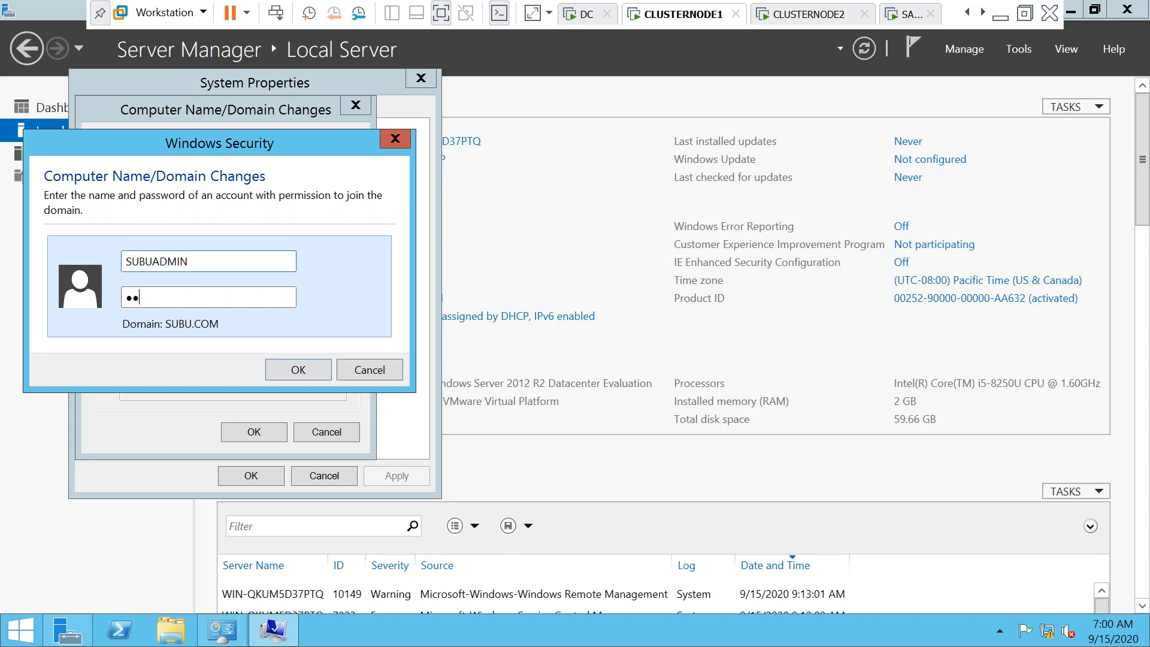
type("***")
key("Return")
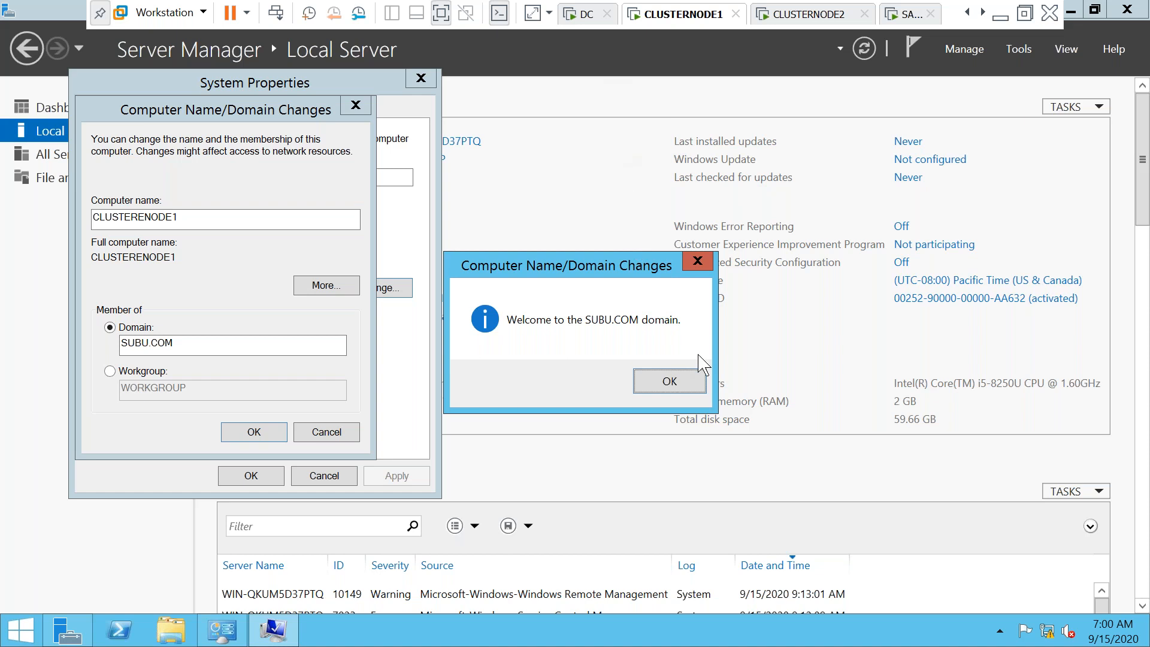
Acknowledge the SUBU.COM welcome and restart notices, close System Properties, and restart now
left_click(663, 384)
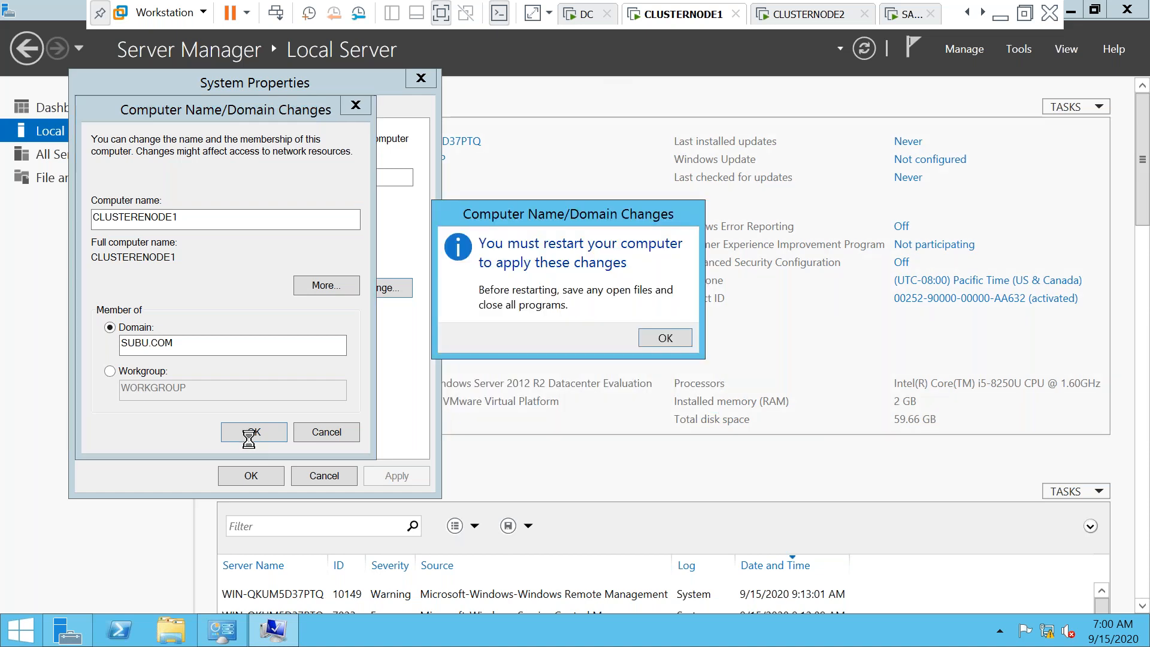
left_click(671, 340)
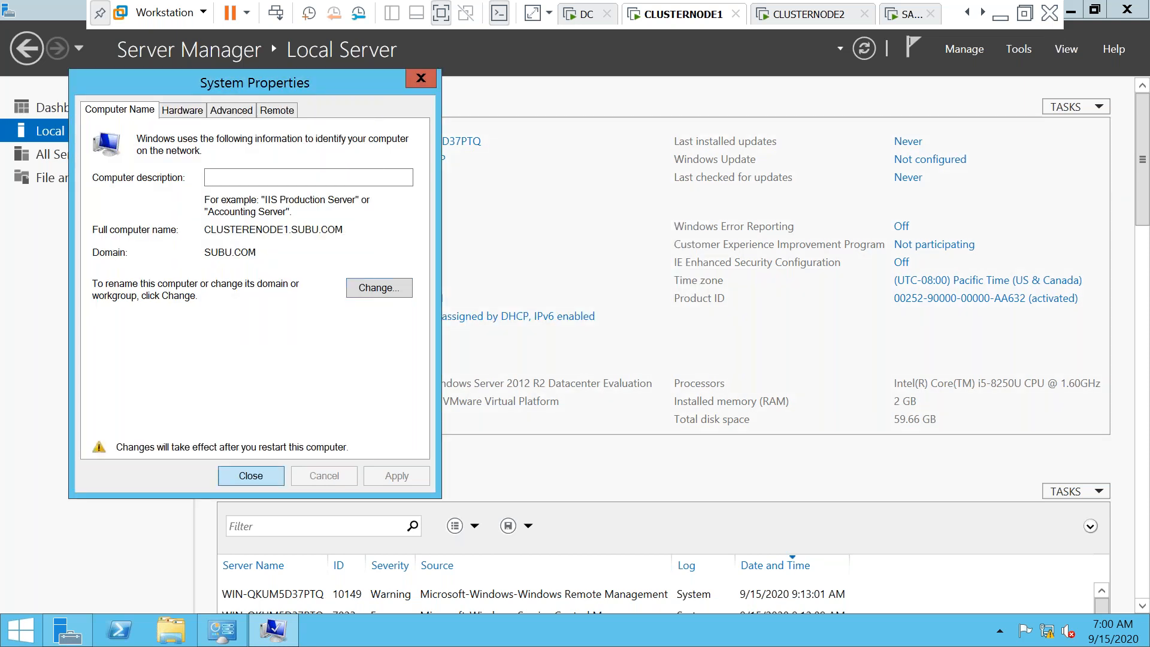
key("Return")
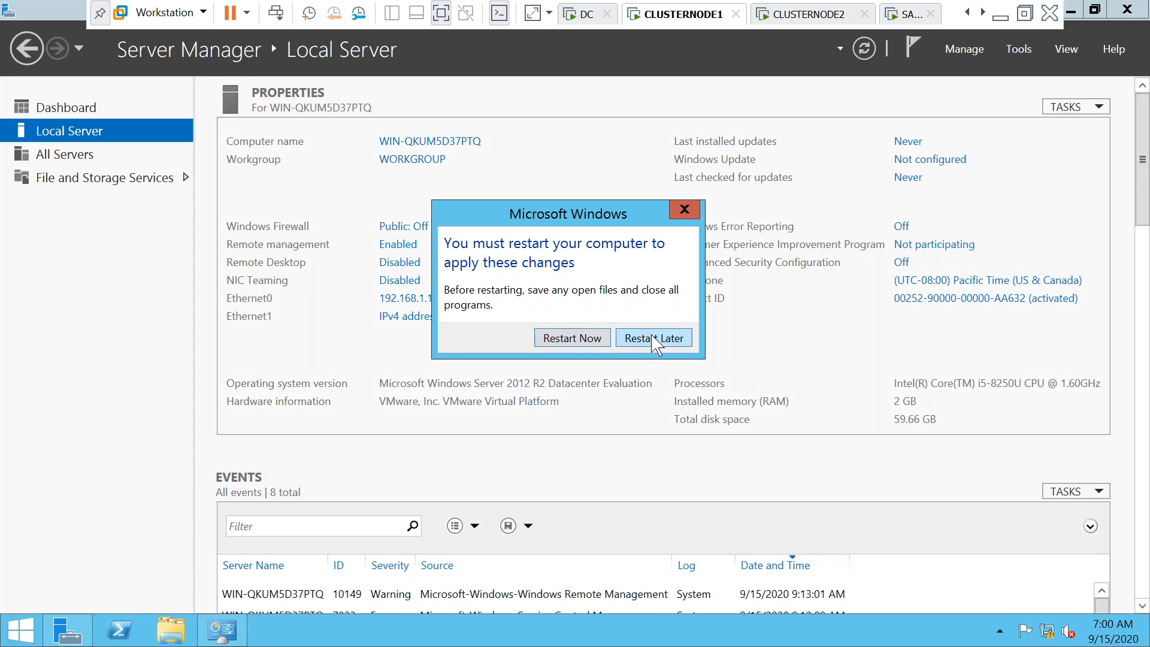
left_click(567, 346)
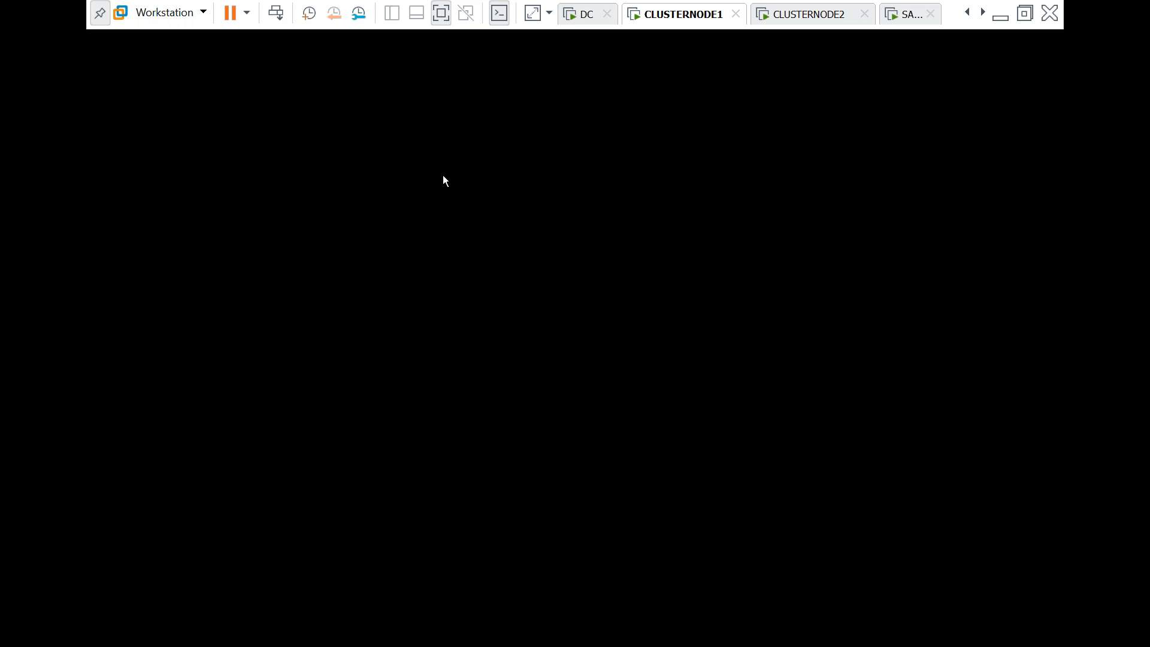
Bring CLUSTERNODE2 to its desktop and allow it to be discoverable on the network
left_click(810, 18)
left_click(276, 18)
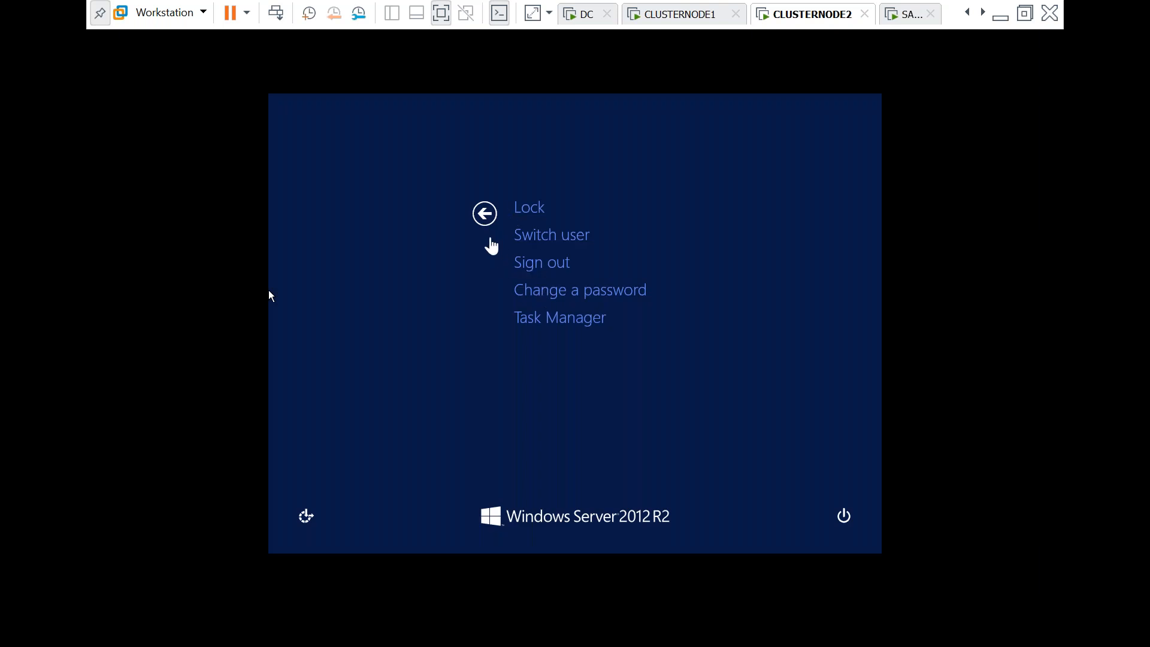
left_click(483, 222)
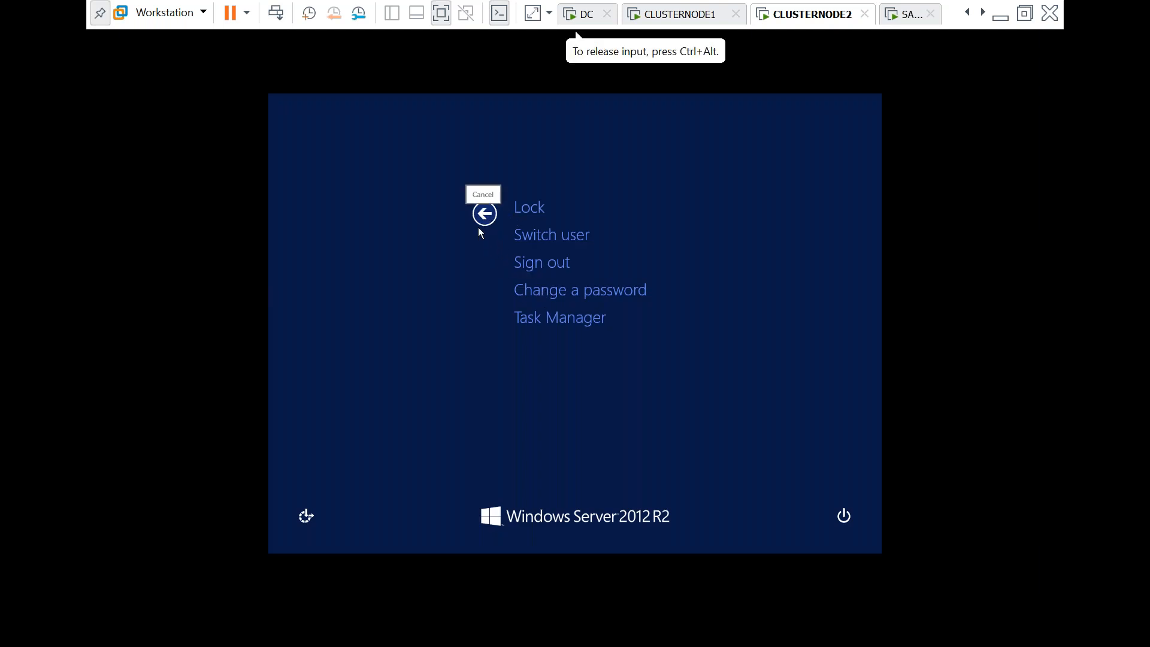
left_click(484, 214)
left_click(778, 319)
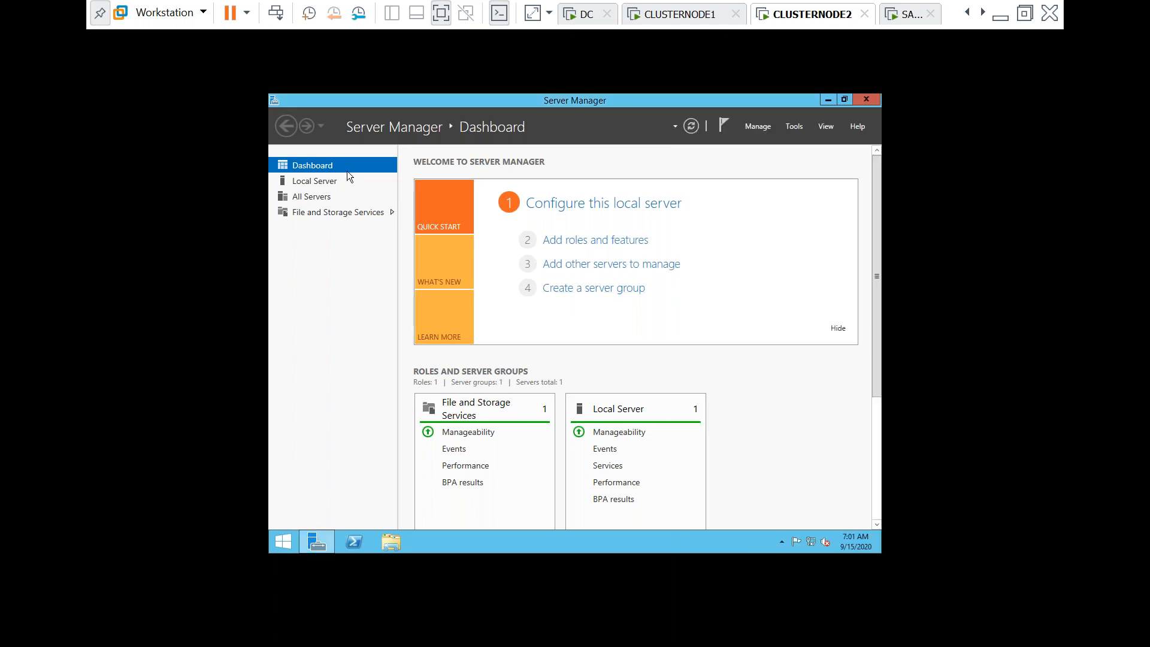
Start the VMware Tools installation on CLUSTERNODE2 from the VM menu
left_click(166, 15)
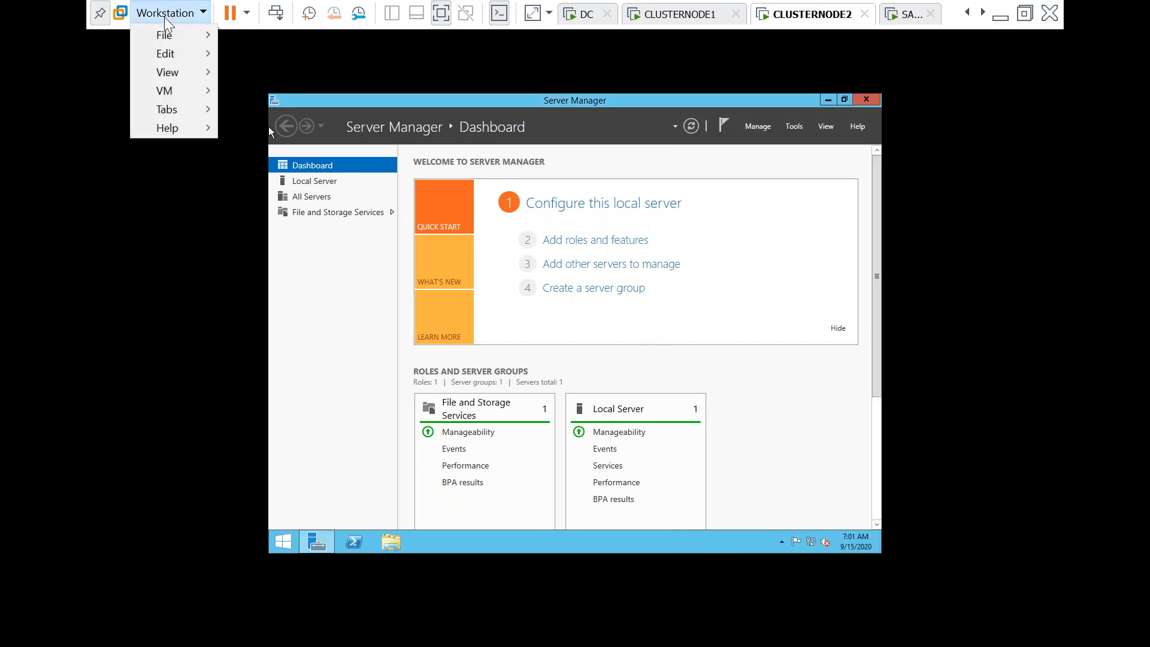
left_click(193, 93)
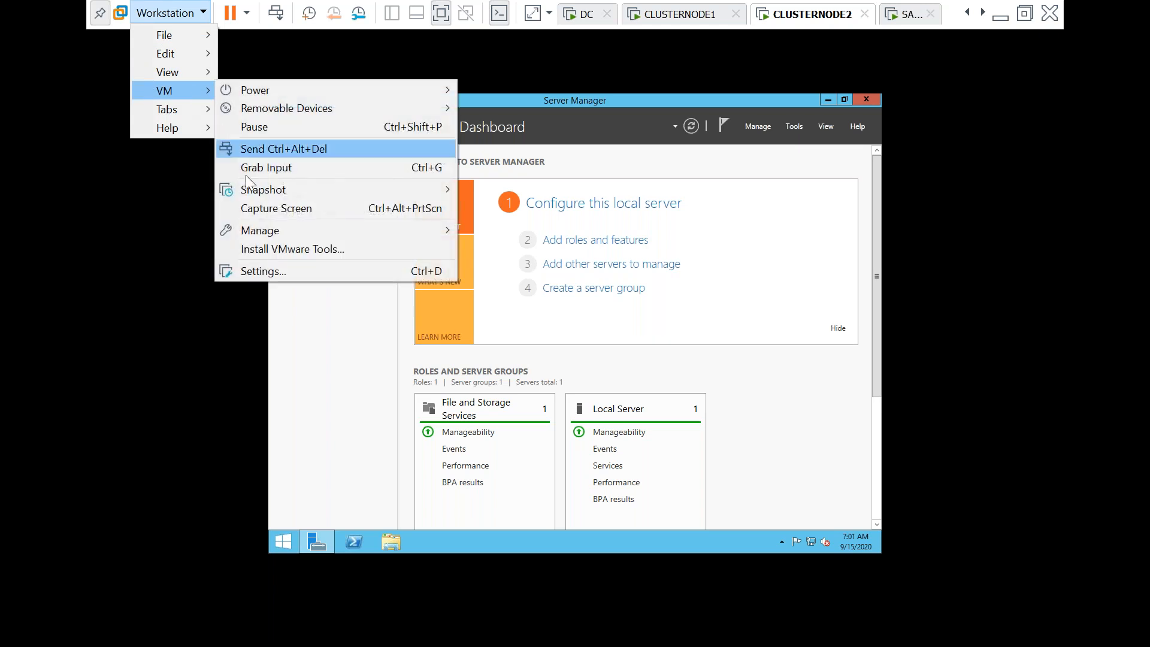
left_click(289, 249)
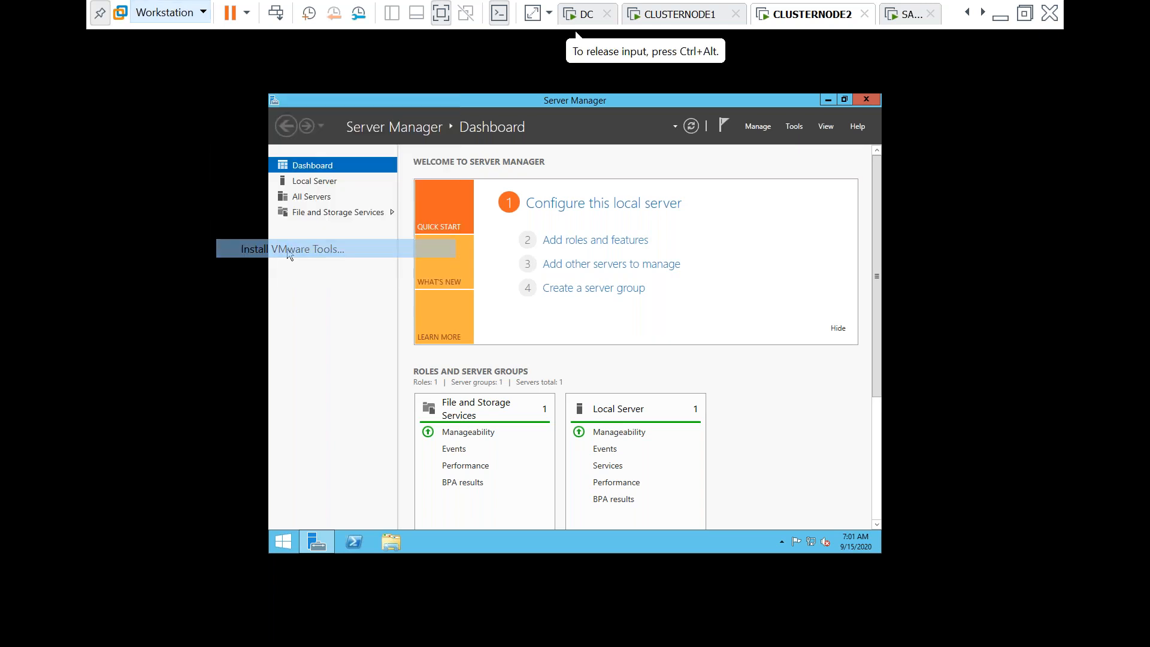
left_click(610, 381)
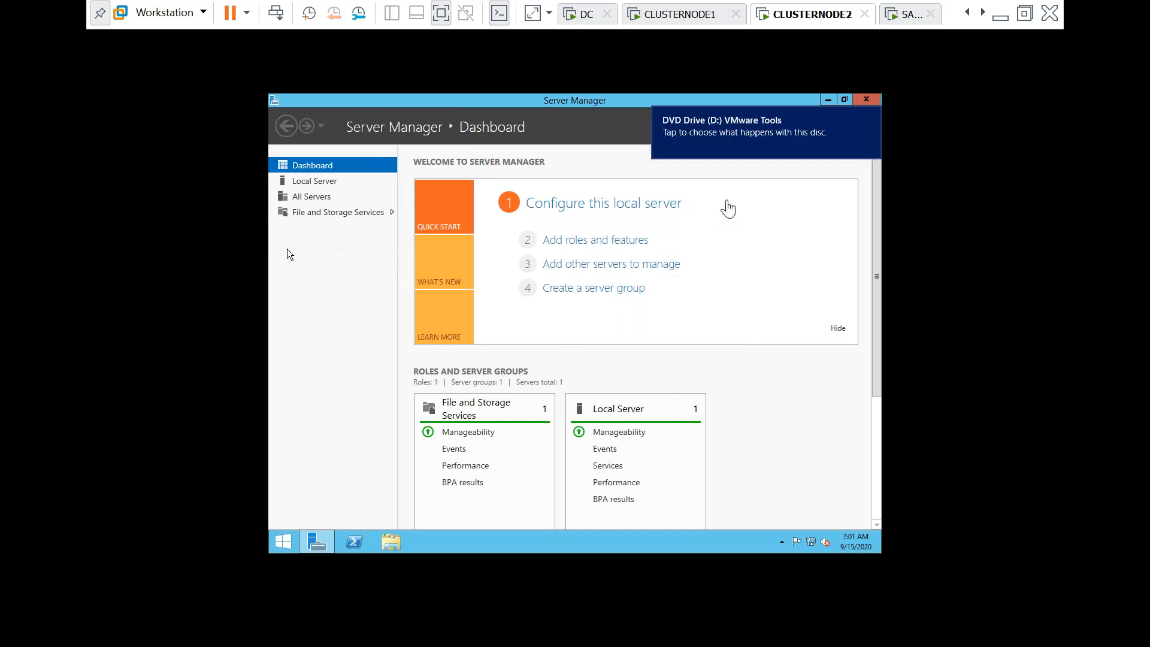
Run setup64.exe from the VMware Tools disc with default options, then return to CLUSTERNODE1
left_click(701, 139)
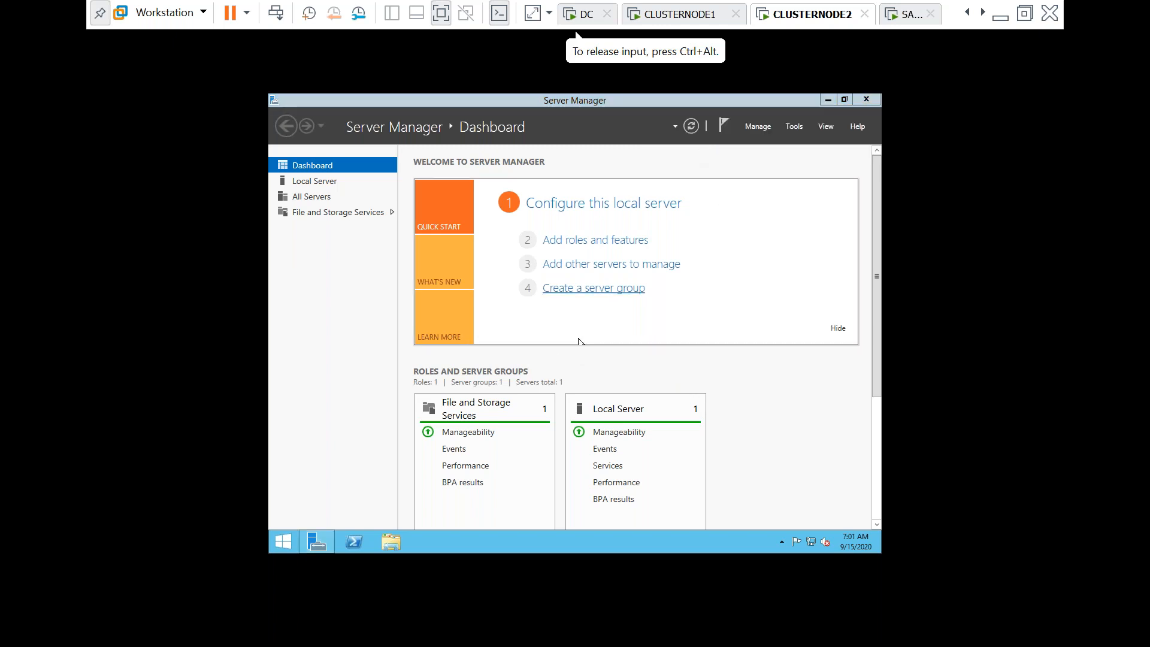
left_click(738, 184)
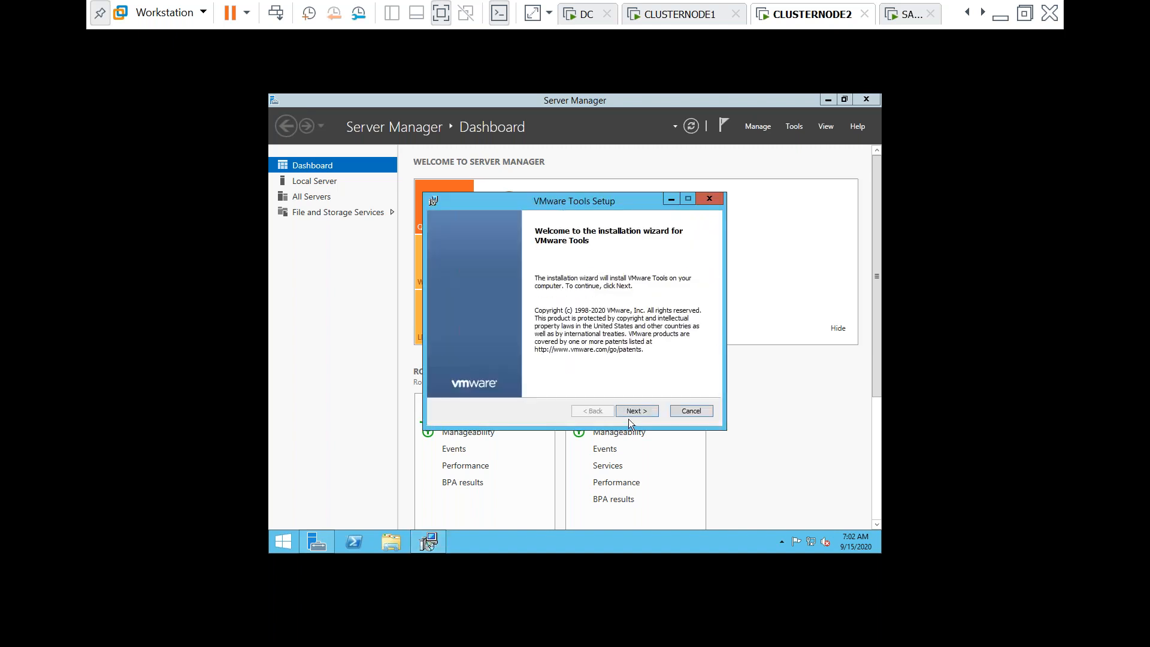
left_click(628, 415)
left_click(628, 414)
left_click(627, 414)
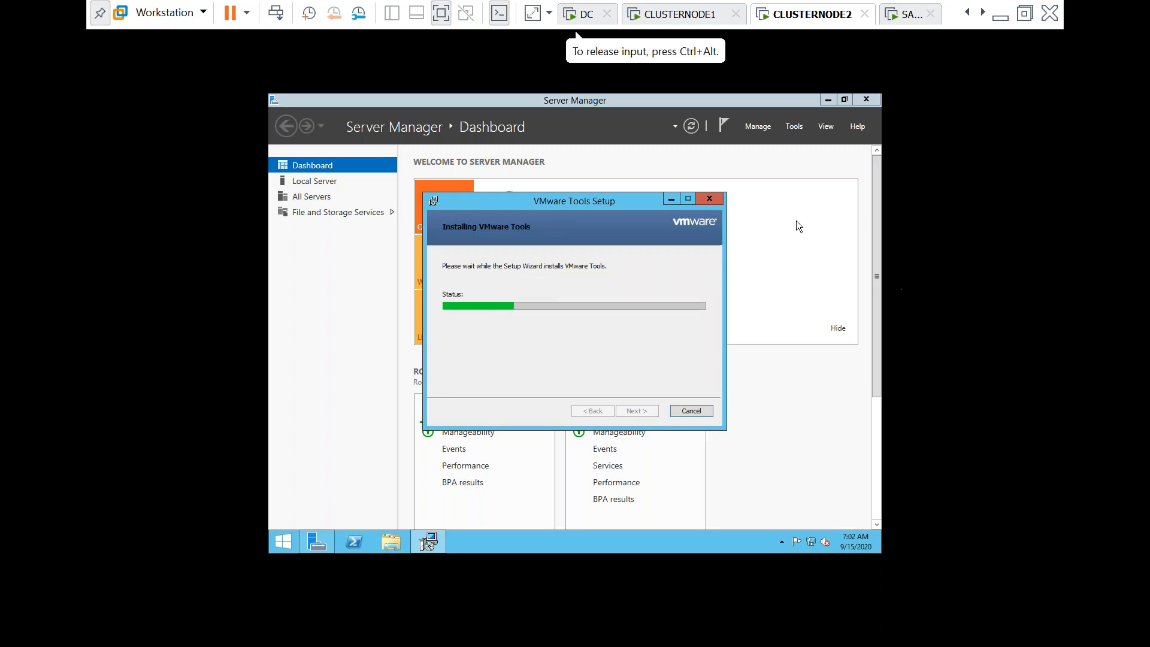
left_click(671, 19)
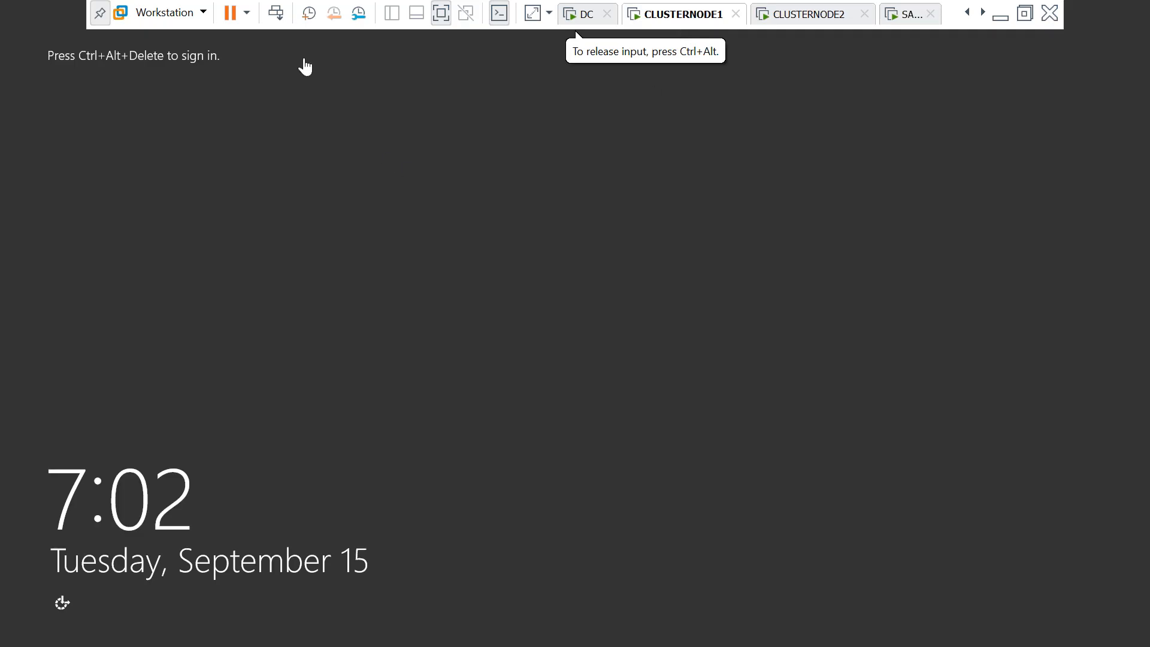
Sign in to CLUSTERNODE1 as Administrator with the account password
left_click(276, 13)
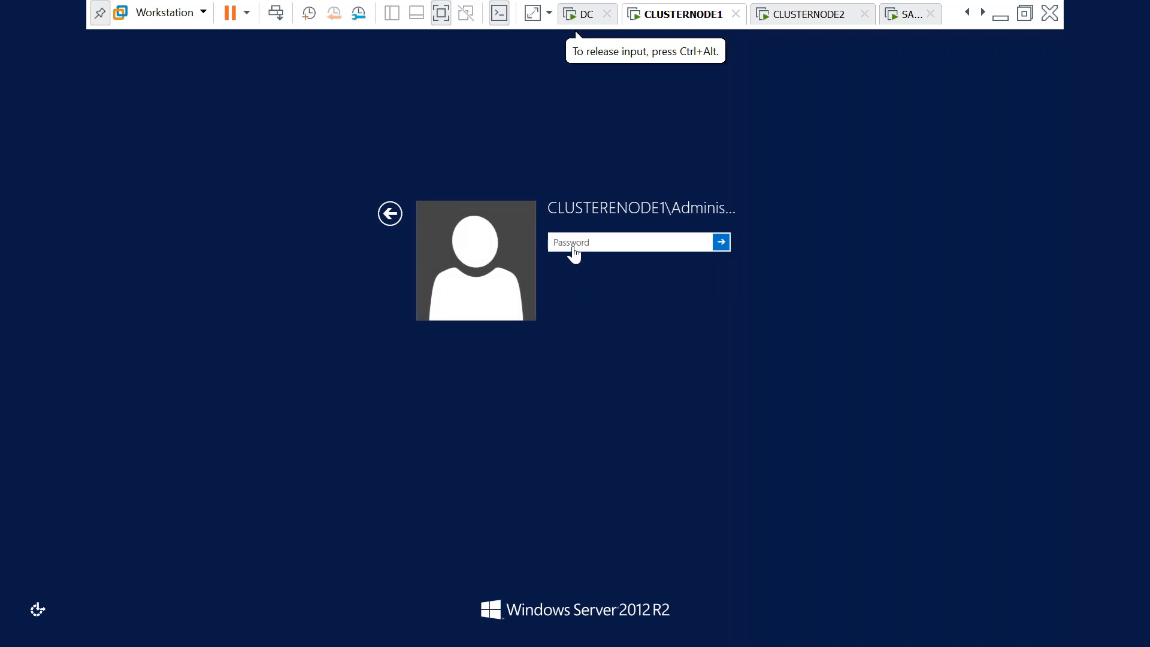
type("•")
key("Caps_Lock")
type("••••••")
key("Return")
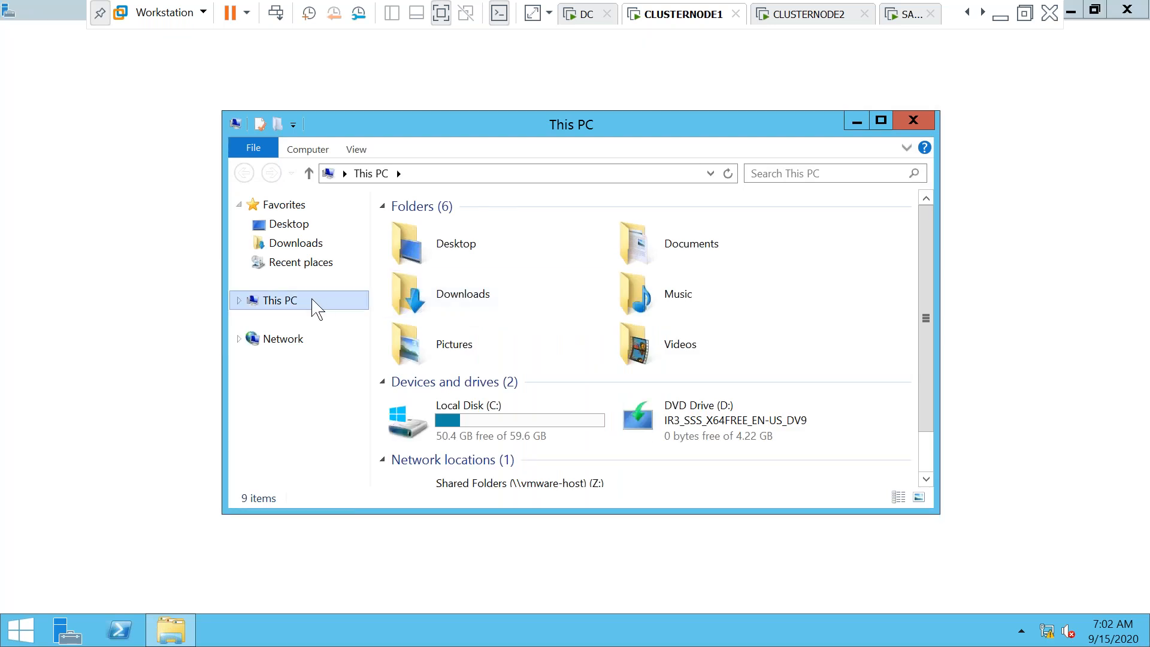
Check This PC's system properties and the Local Server page for domain SUBU.COM
right_click(292, 301)
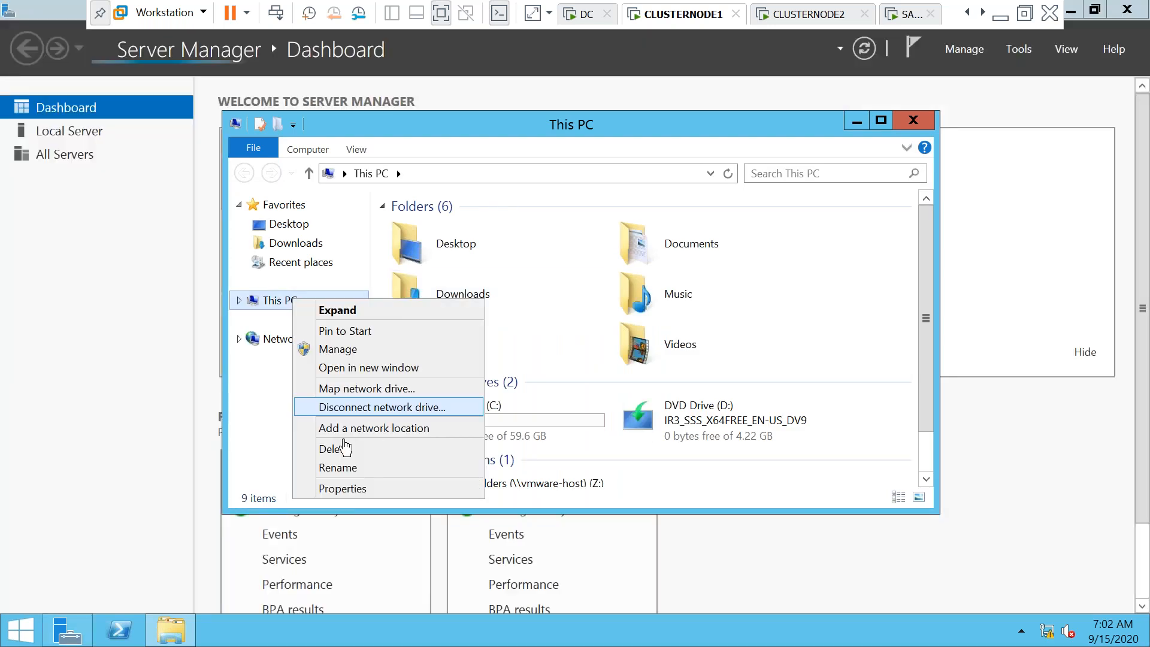
left_click(344, 486)
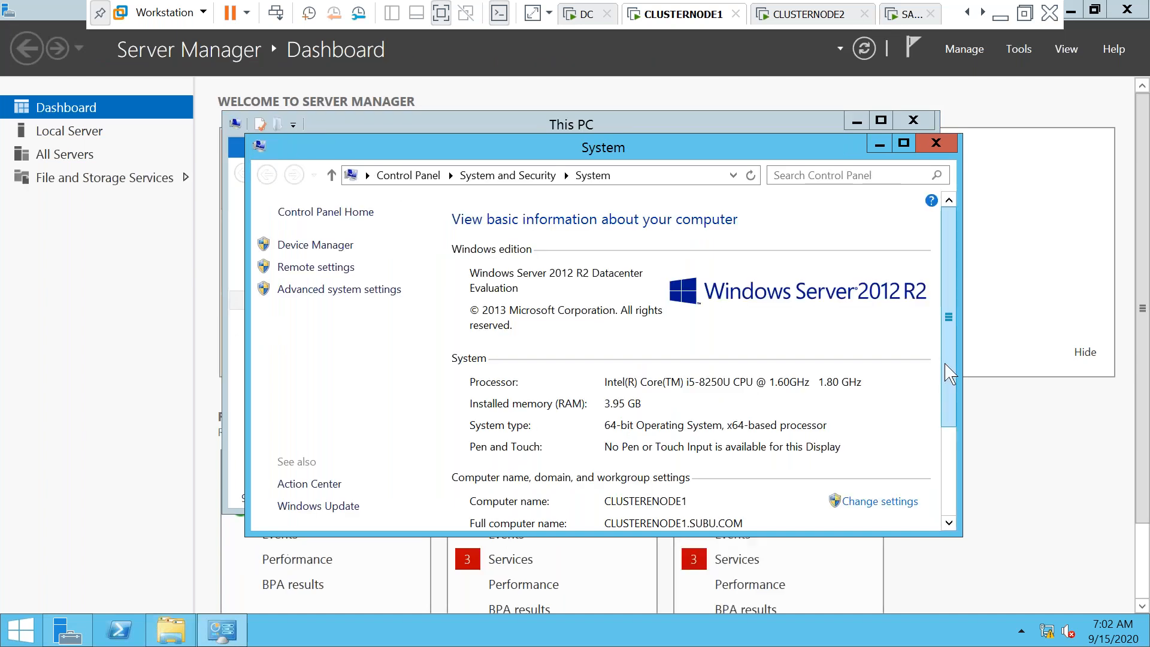
scroll(949, 373, "down", 2)
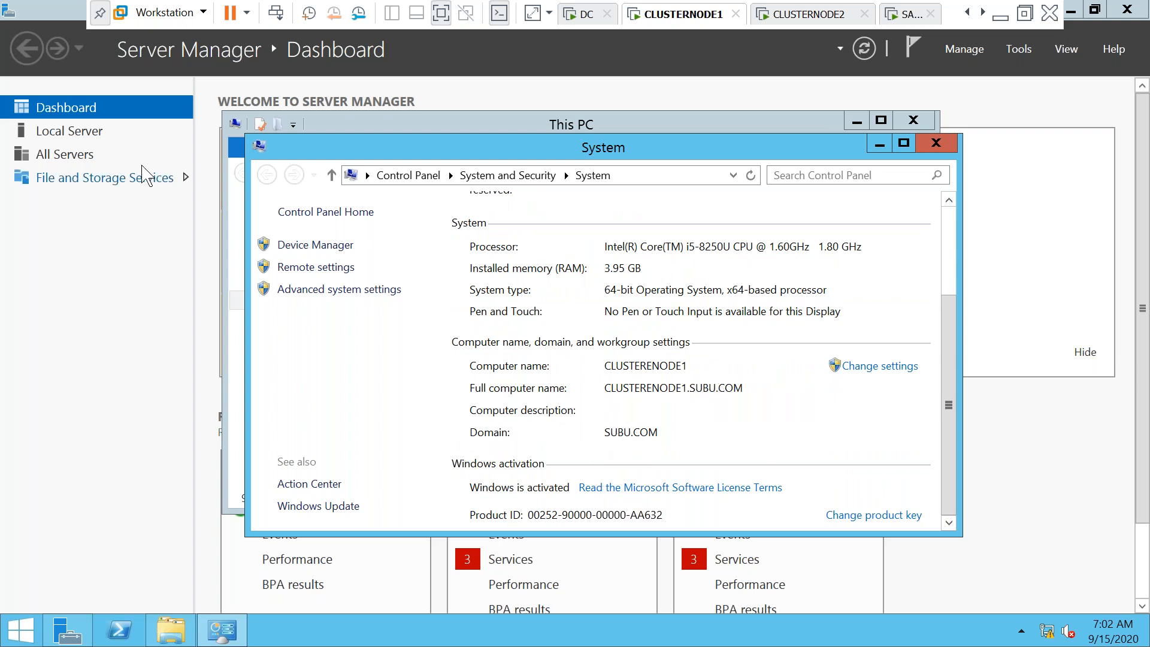
left_click(87, 142)
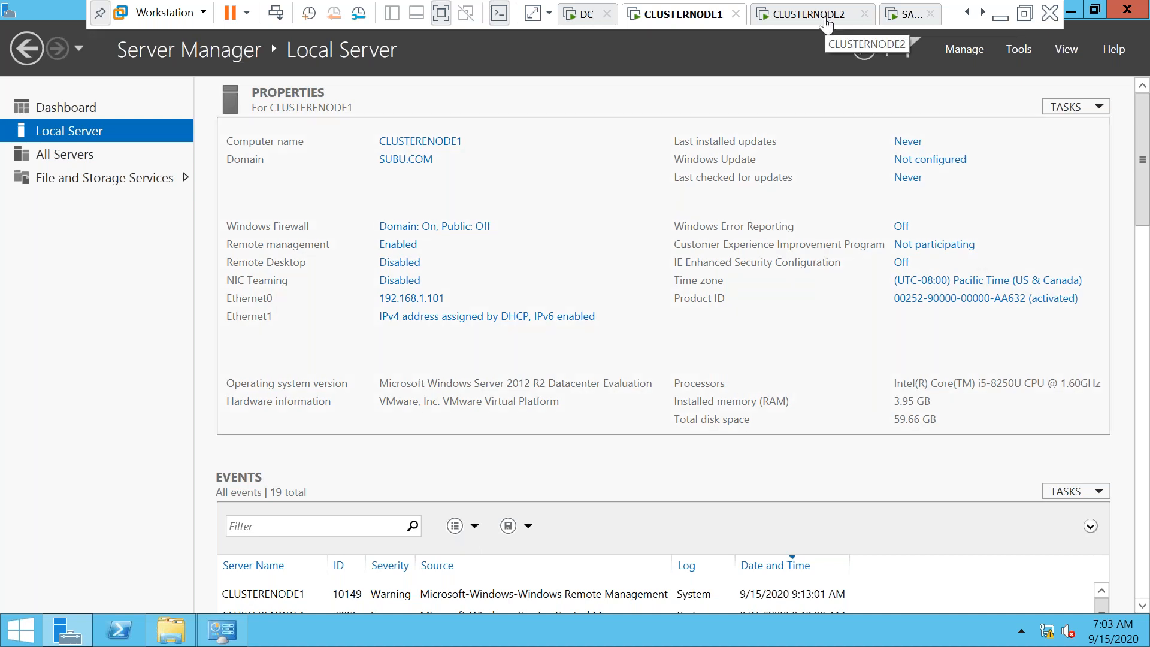
left_click(826, 24)
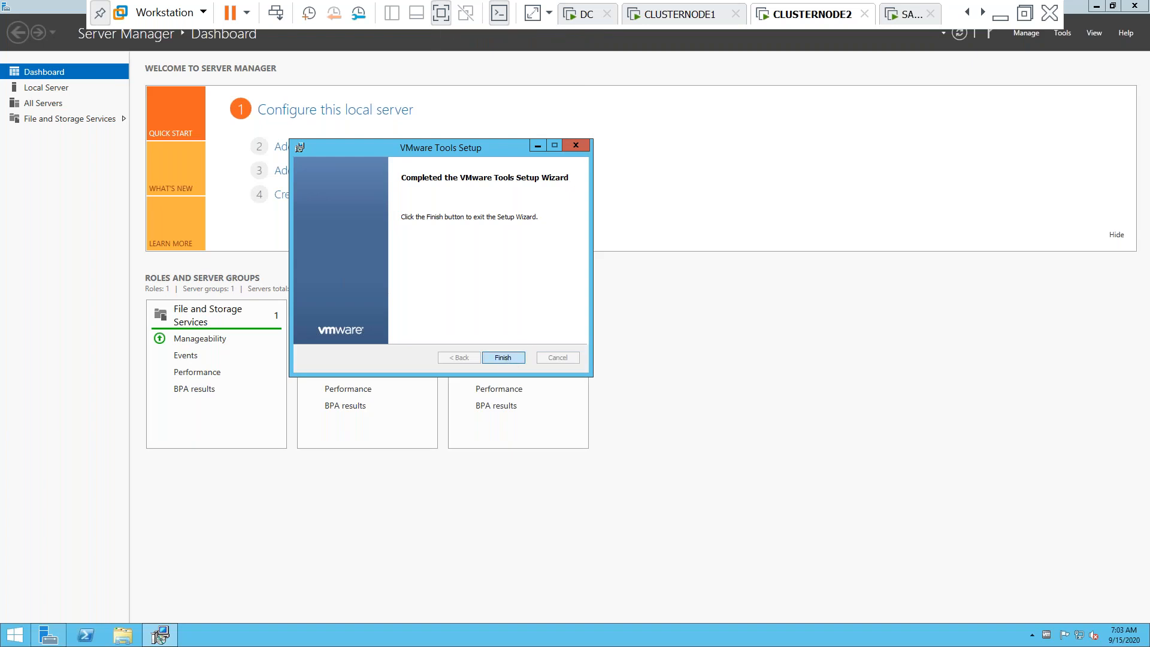
left_click(502, 357)
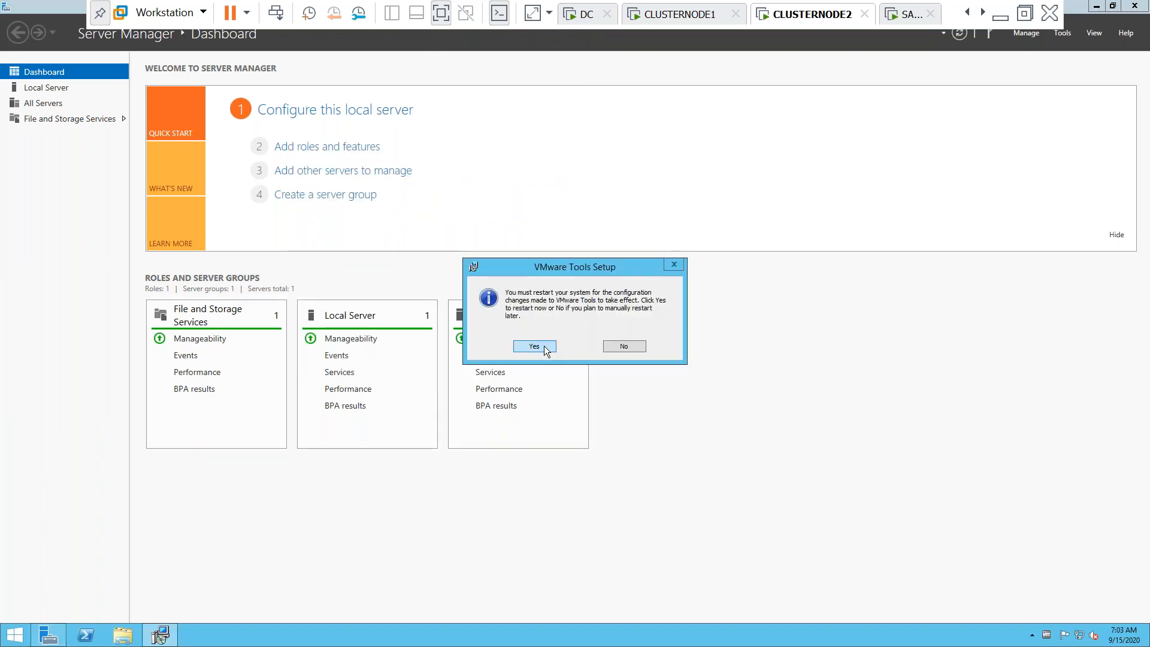
left_click(631, 346)
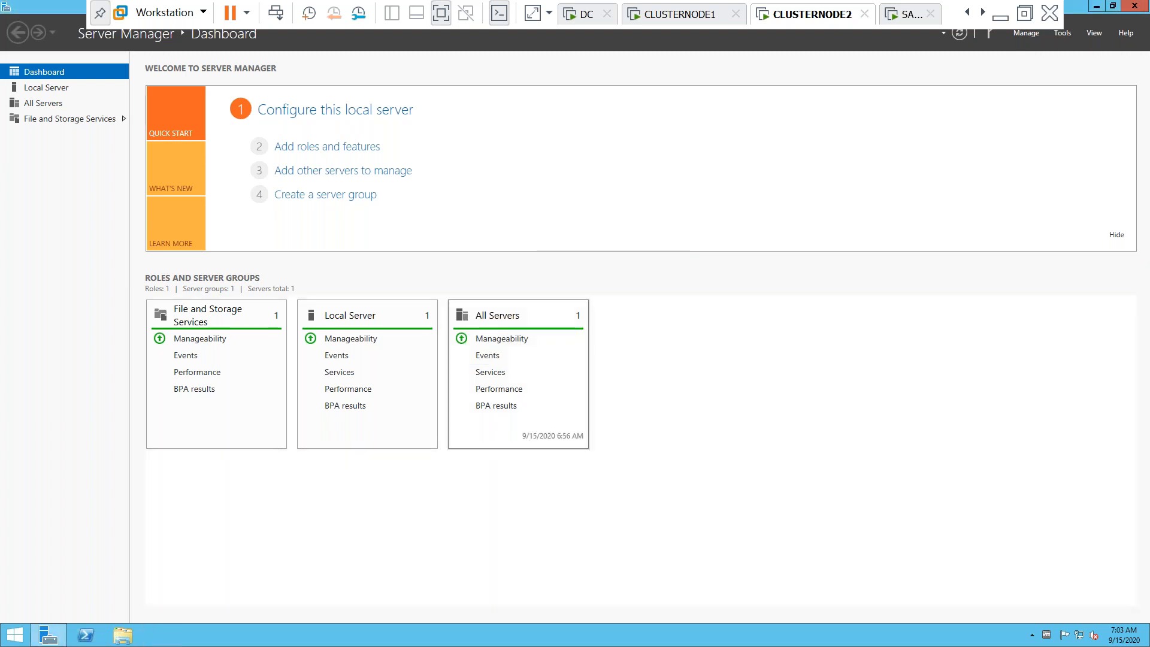
left_click(123, 635)
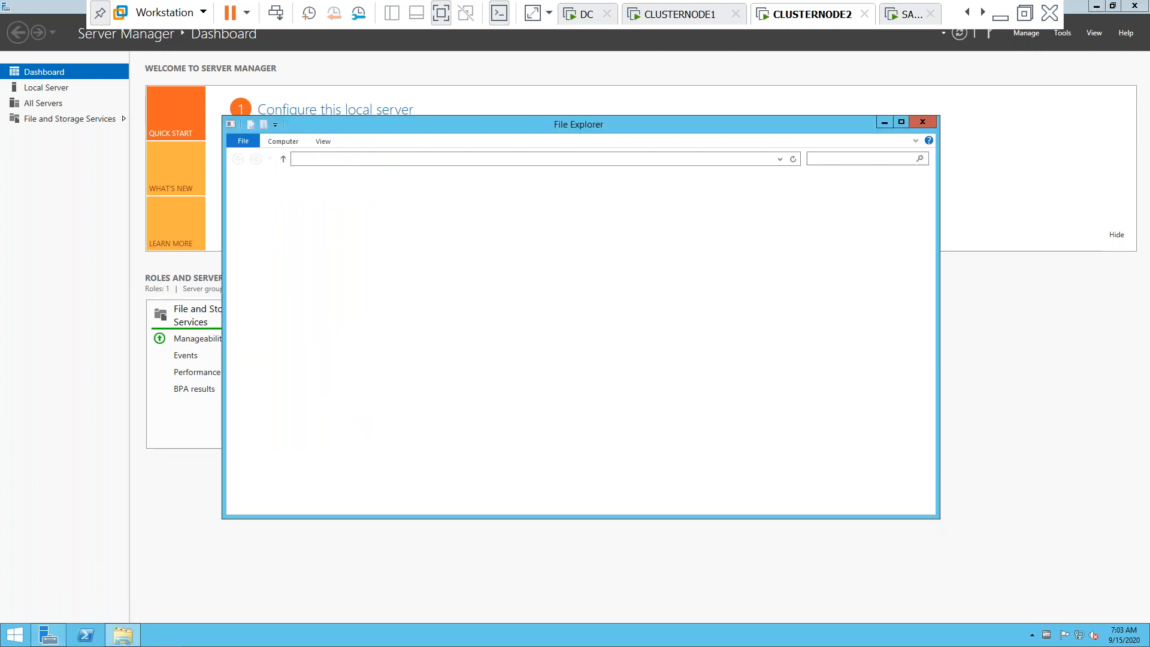
left_click(917, 126)
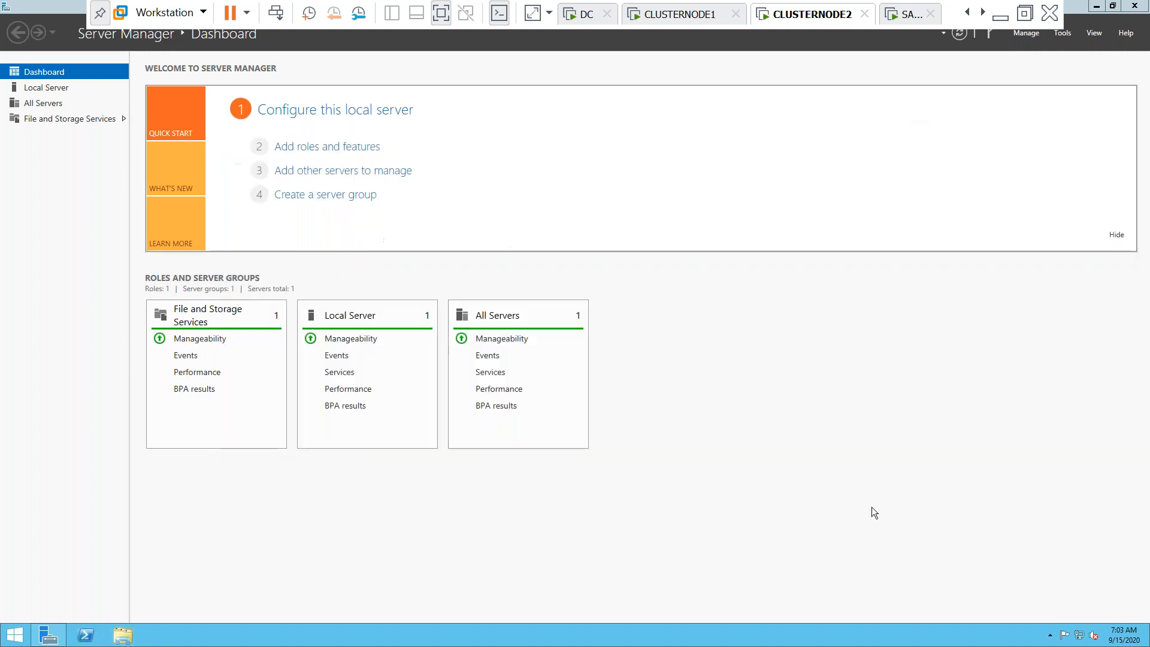
key("super+r")
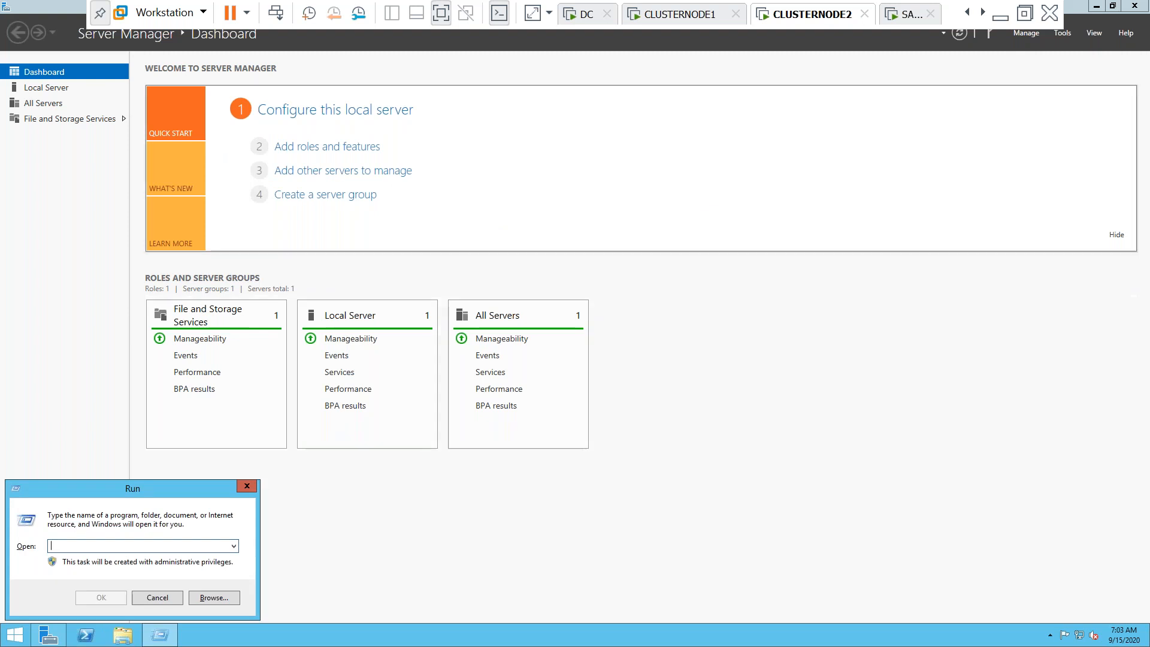
left_click(49, 92)
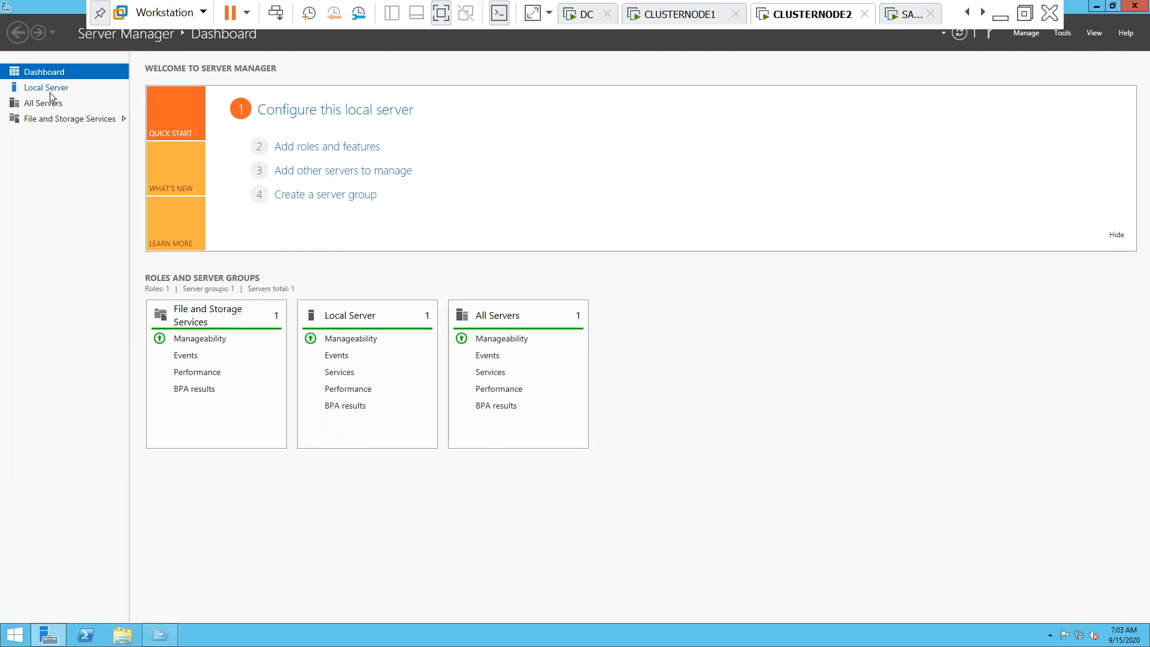
left_click(49, 92)
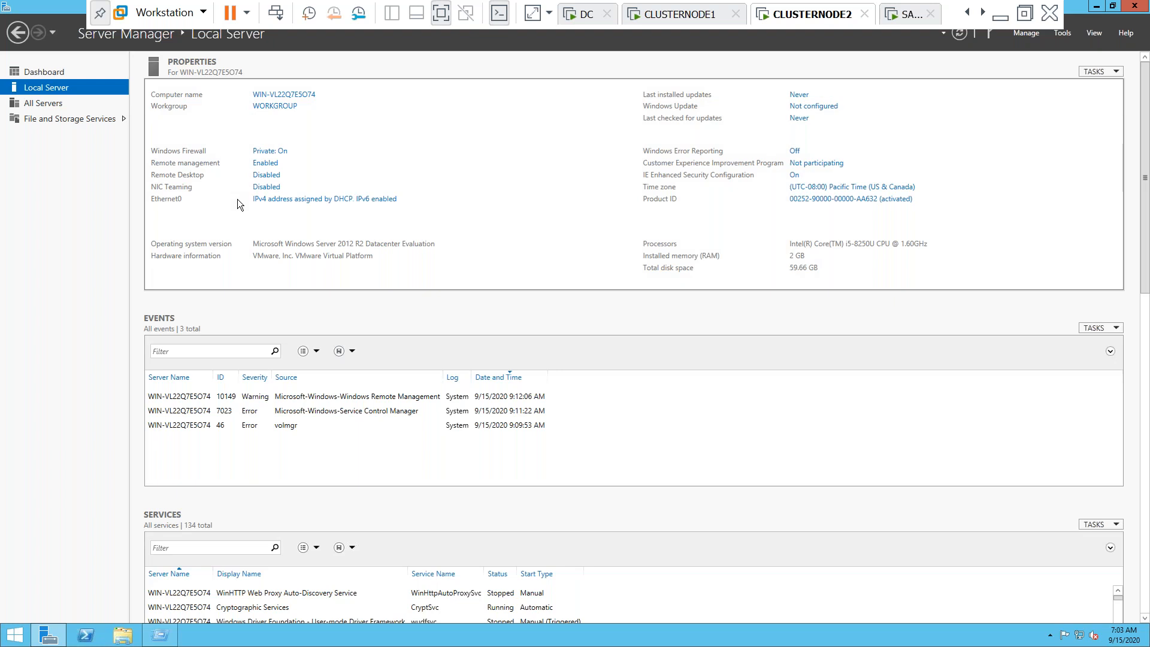
Turn off Windows Firewall for both private and public networks
left_click(270, 155)
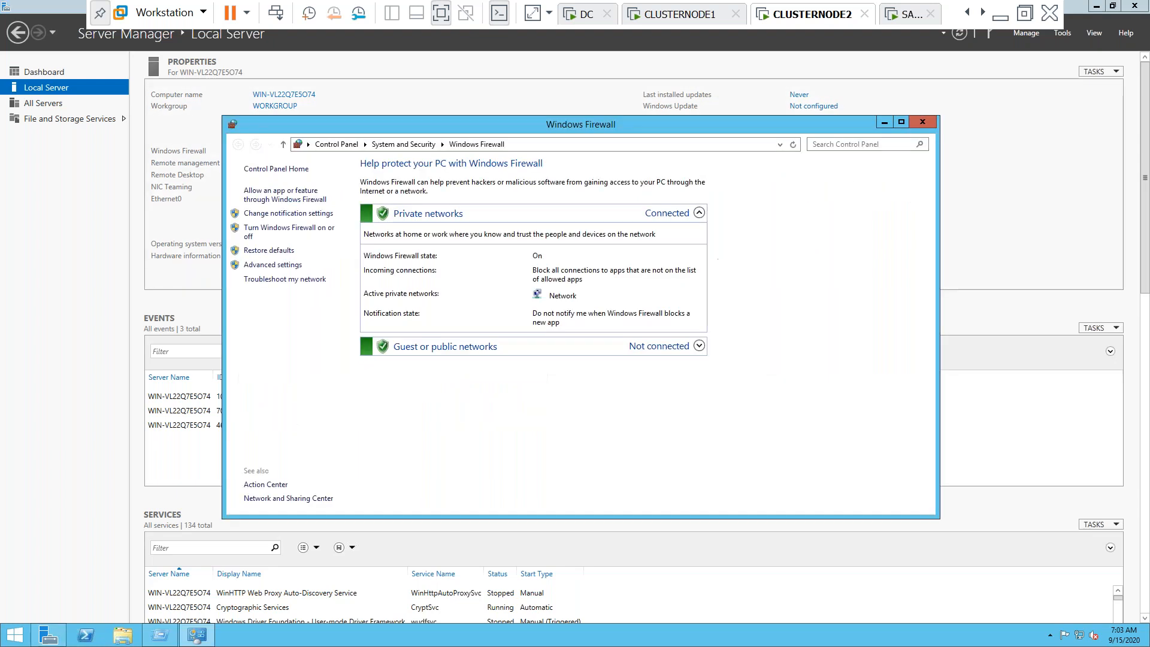
left_click(309, 236)
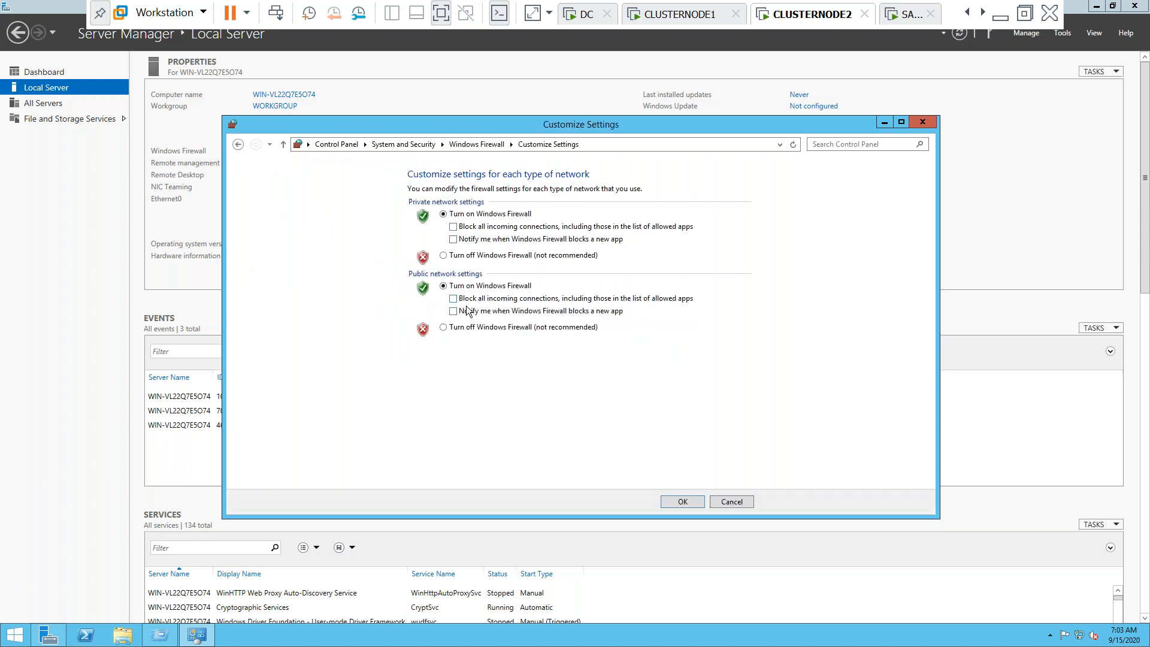
left_click(444, 328)
left_click(447, 256)
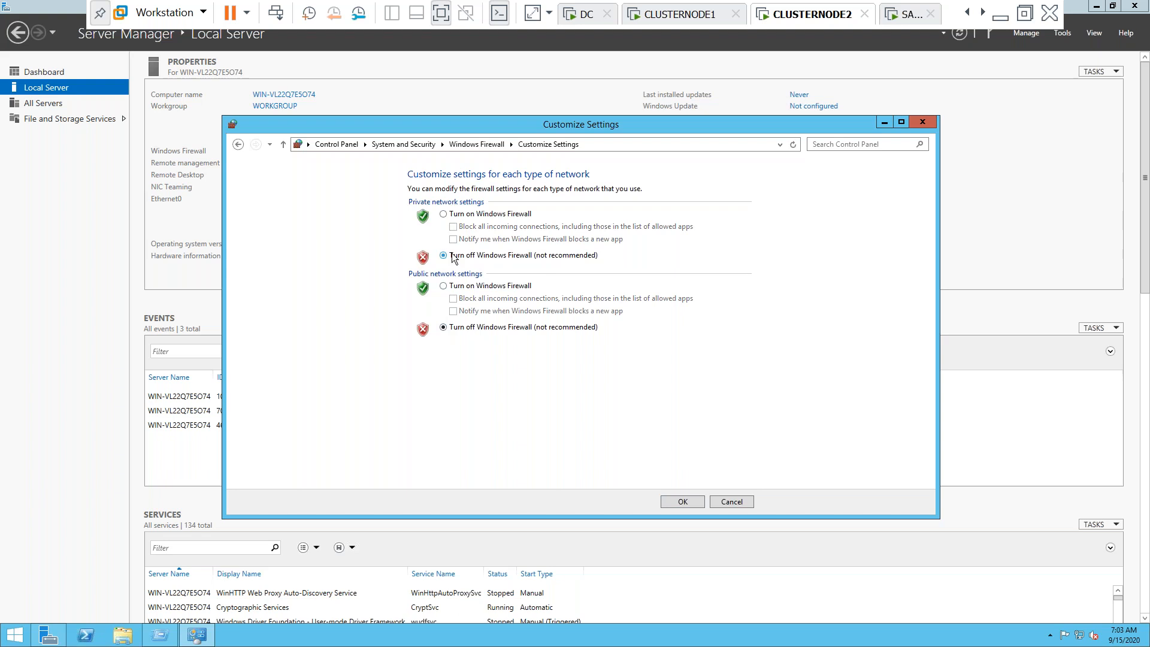
left_click(683, 501)
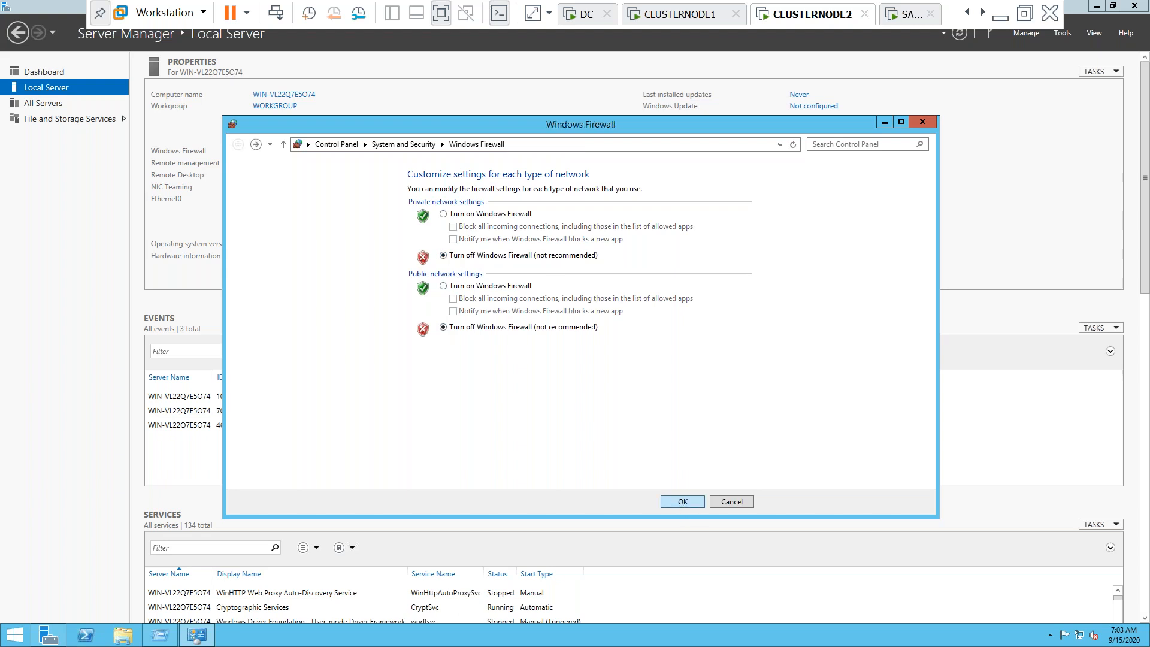
left_click(921, 126)
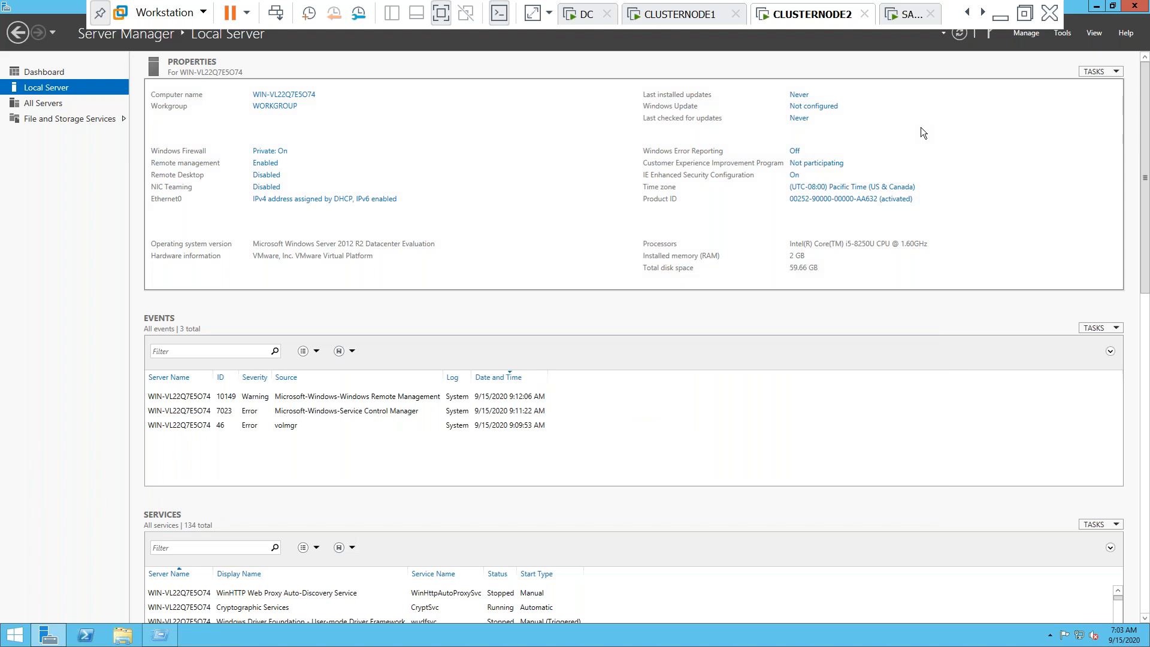
Turn IE Enhanced Security Configuration off for administrators and users
left_click(795, 176)
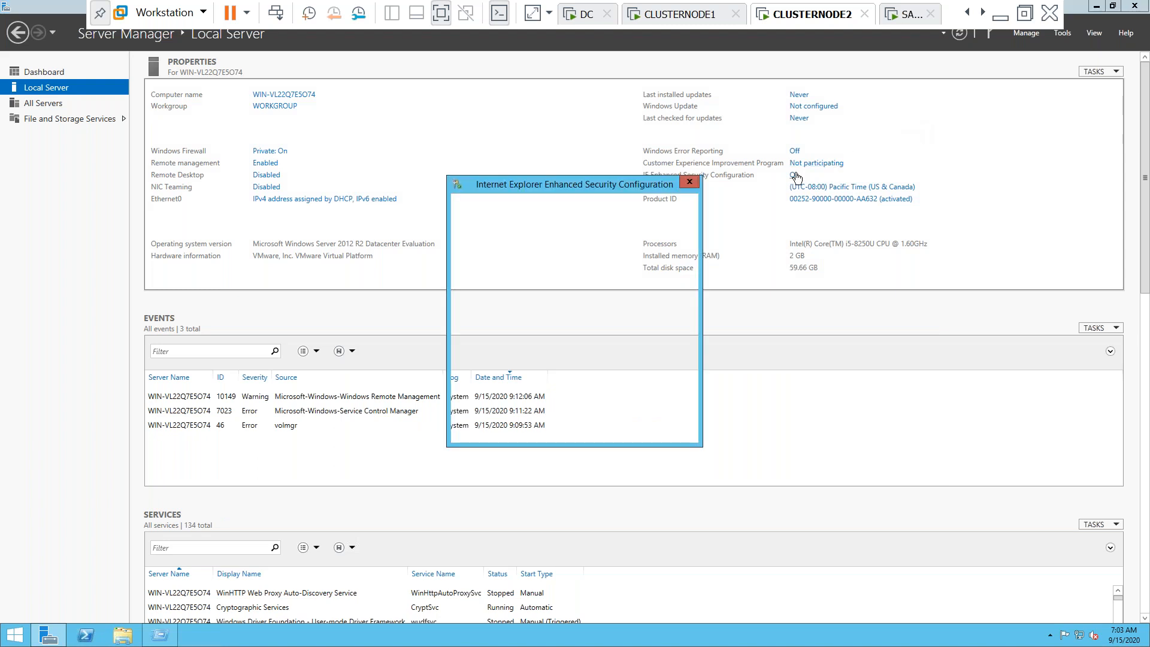
left_click(498, 301)
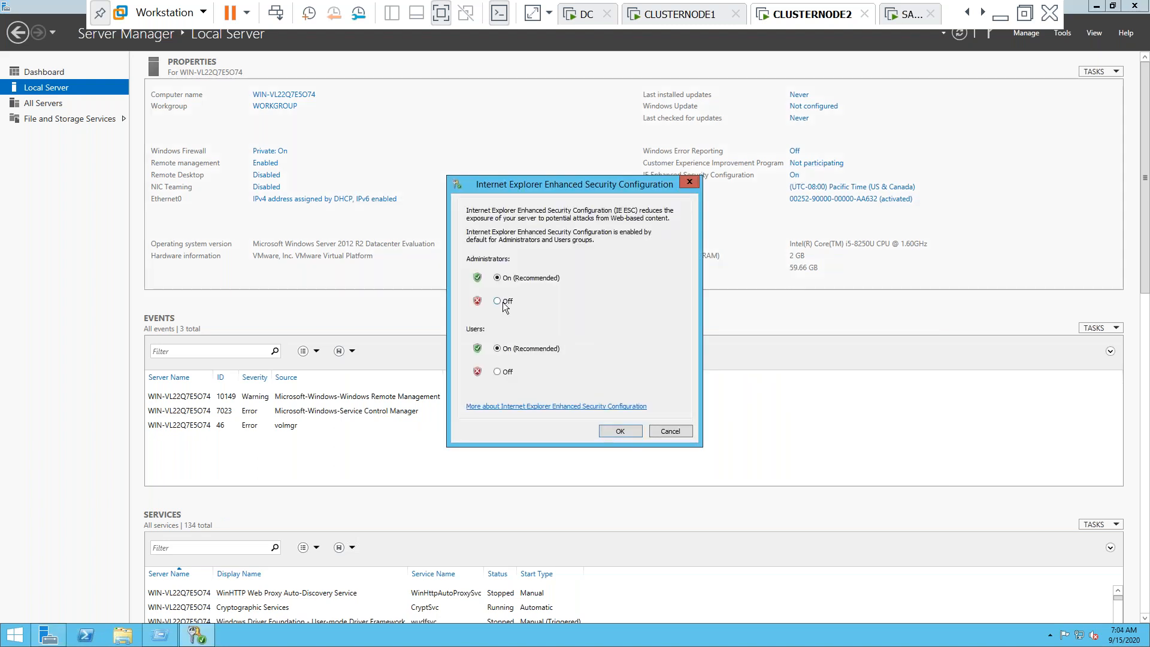
left_click(498, 372)
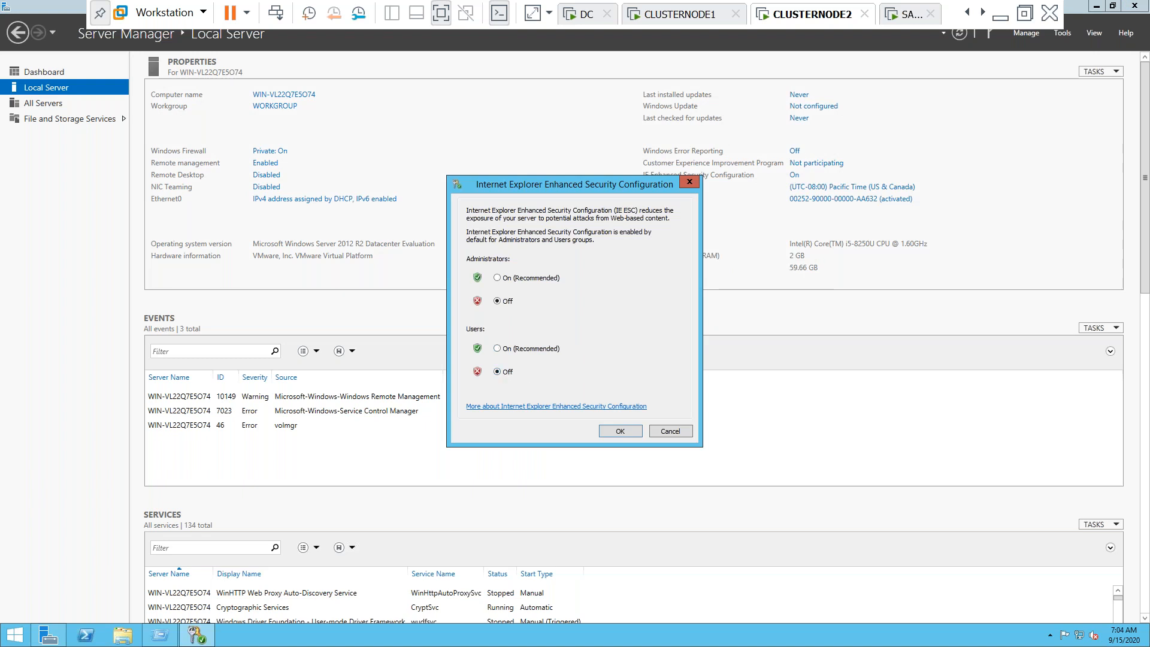
left_click(620, 432)
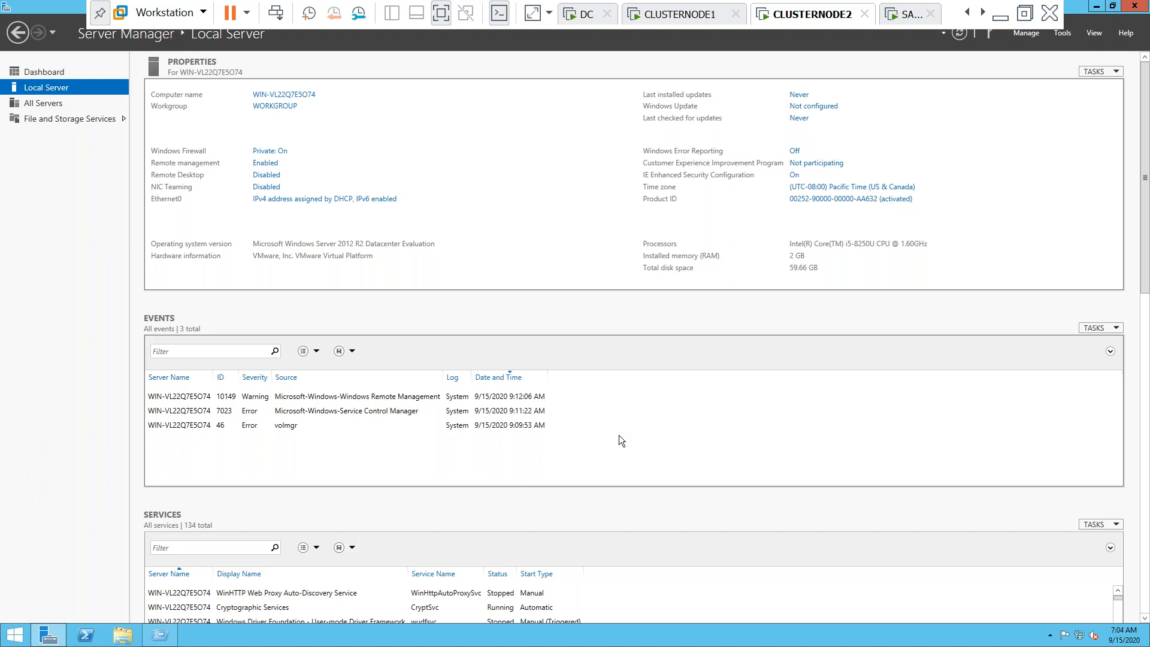
Open the guest's Network Connections with ncpa.cpl, then open CLUSTERNODE2's VM settings
key("super+r")
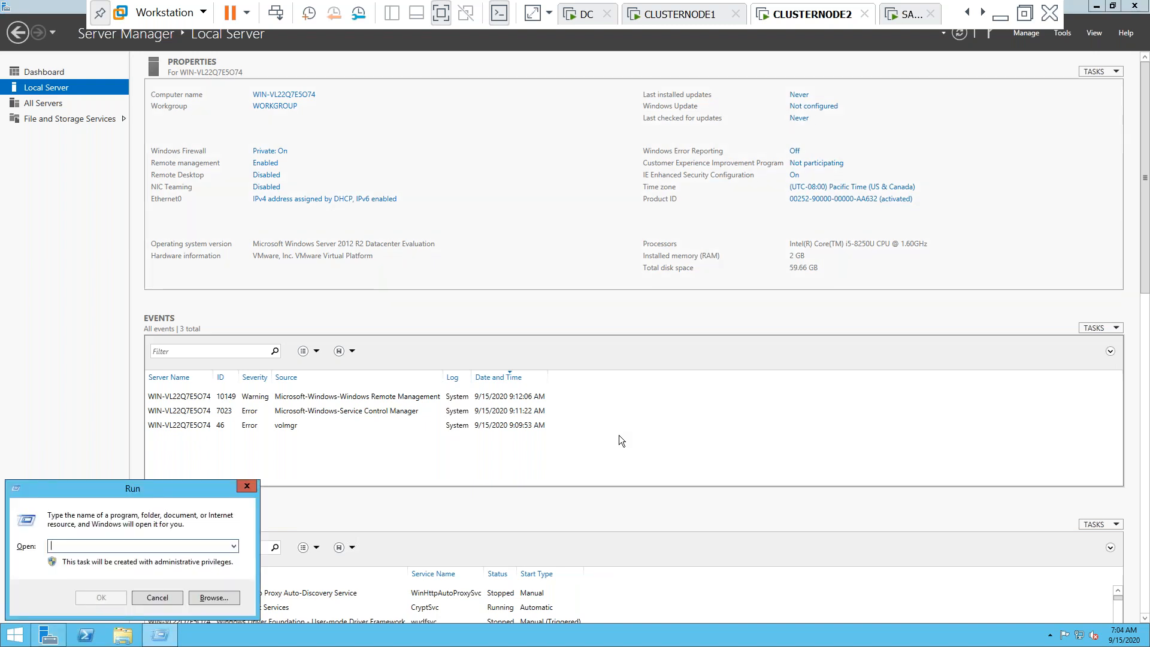
type("n")
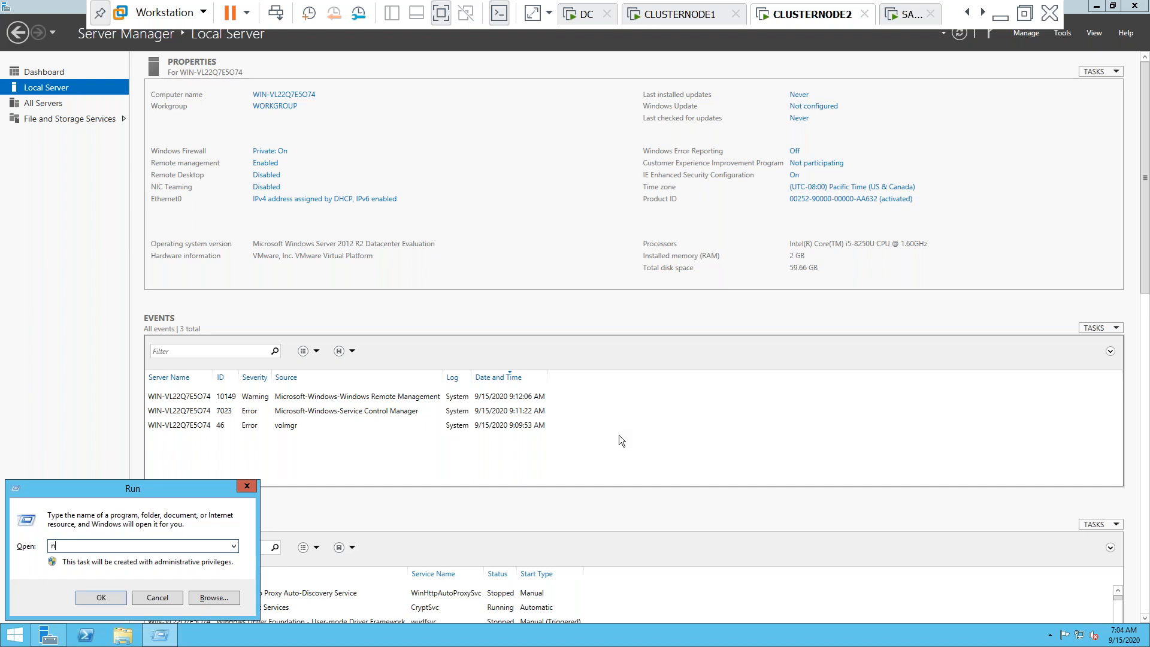
type("cpa.cpl")
key("Return")
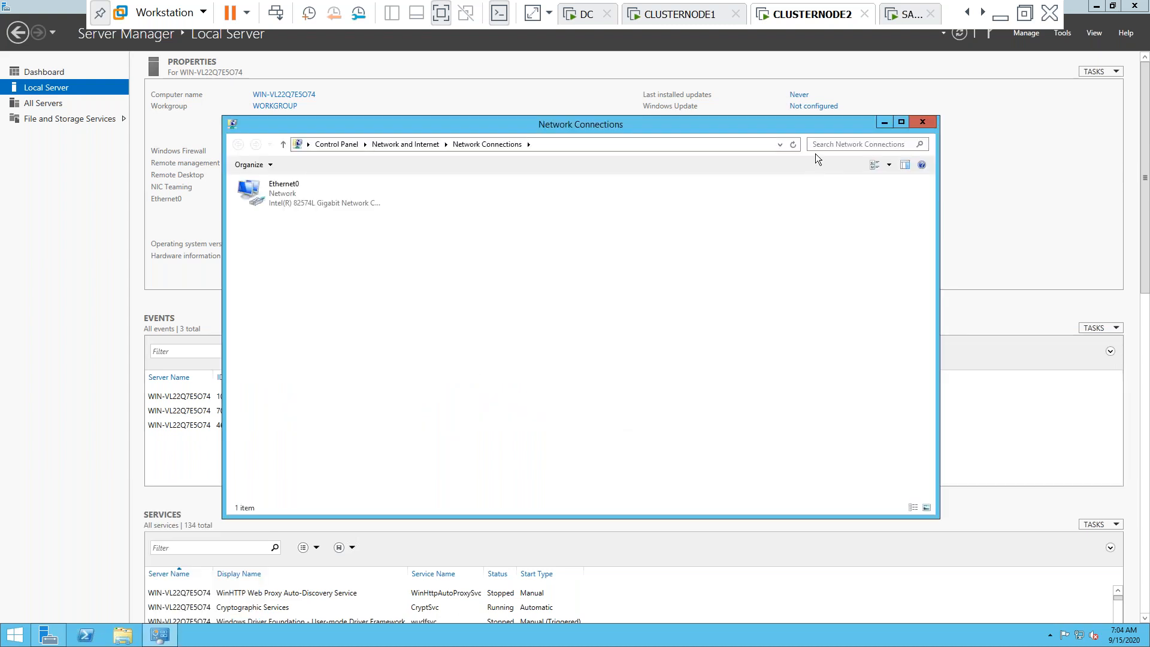
right_click(813, 18)
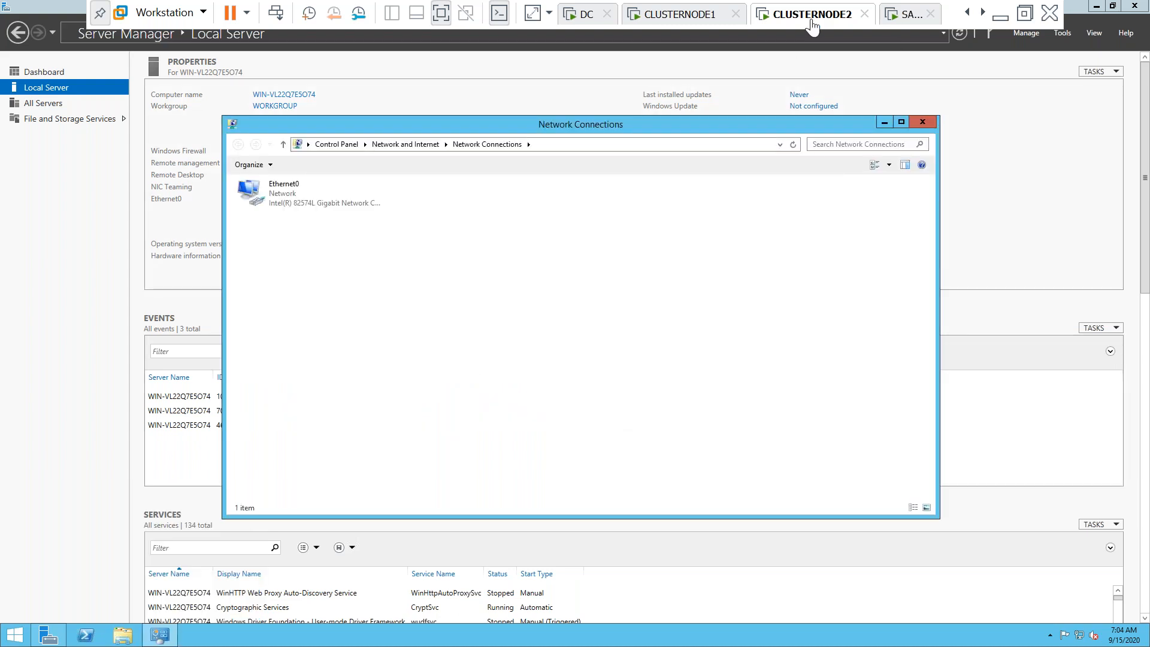
left_click(860, 233)
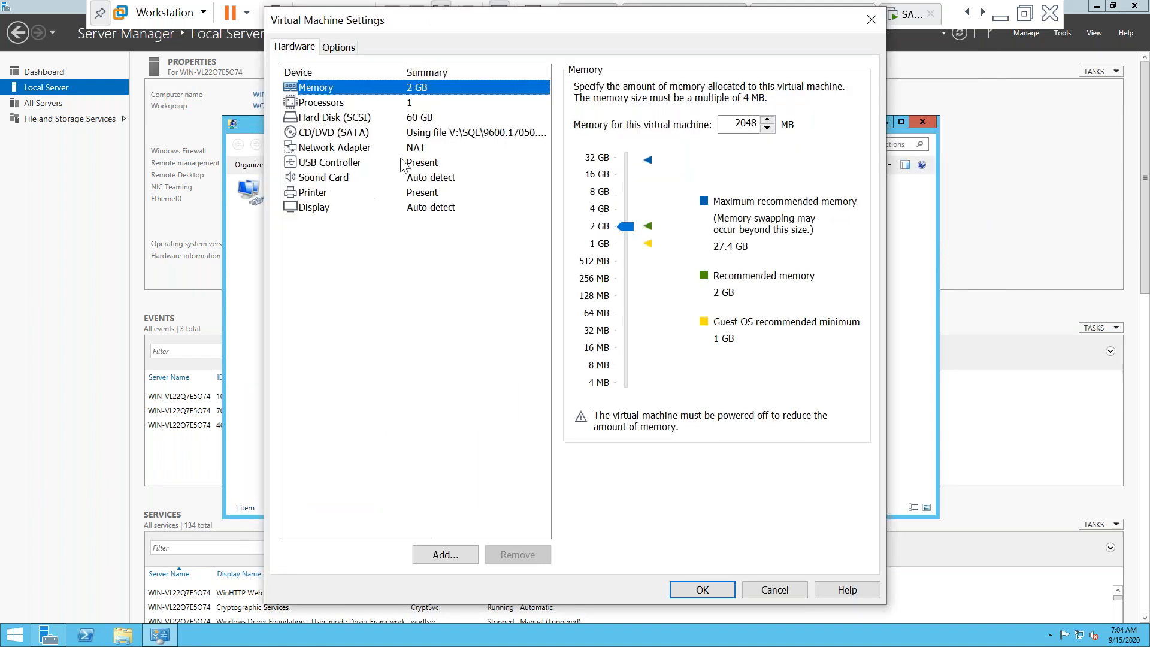
Set CLUSTERNODE2's network adapter to Bridged and its memory to 4048 MB
left_click(384, 148)
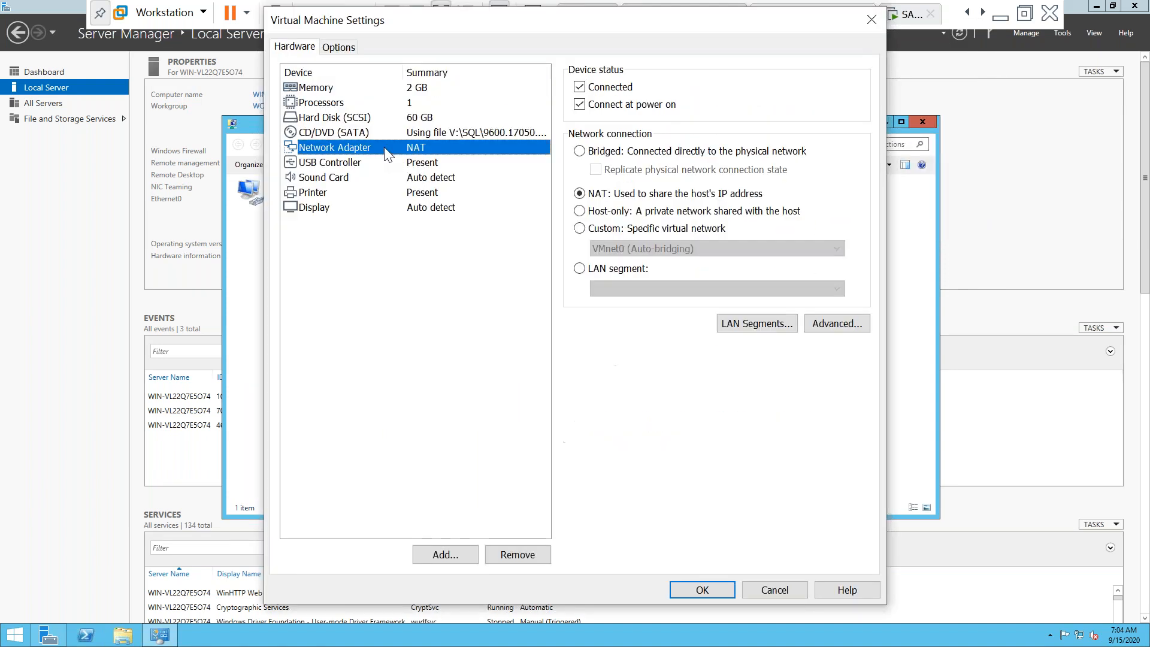
left_click(579, 151)
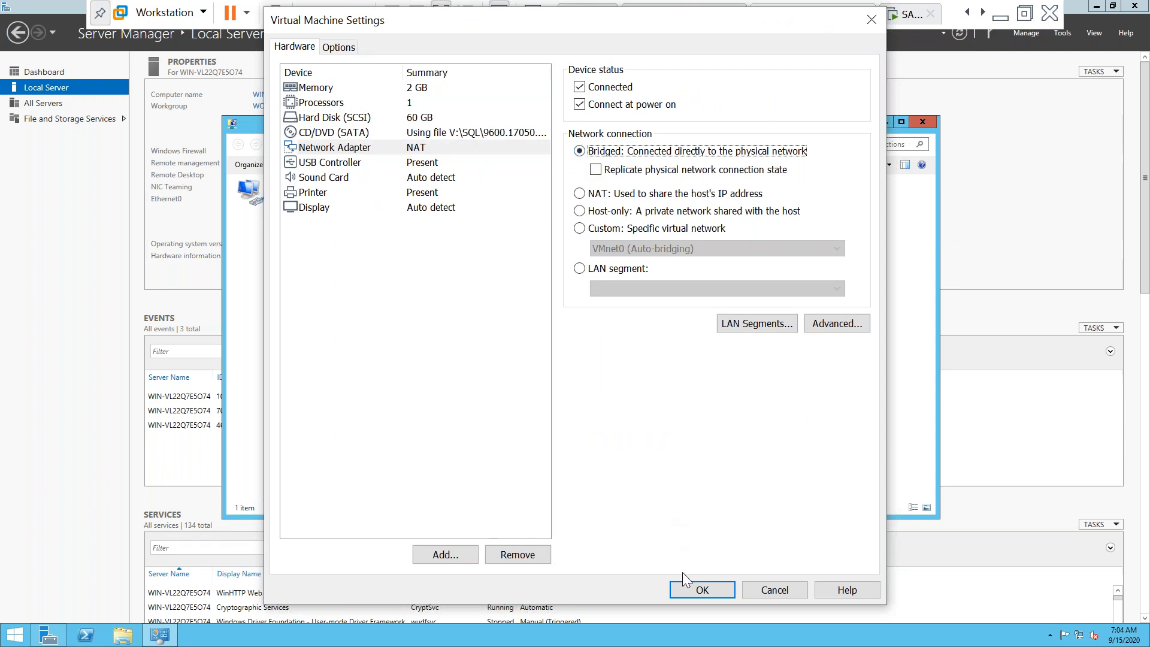
left_click(339, 48)
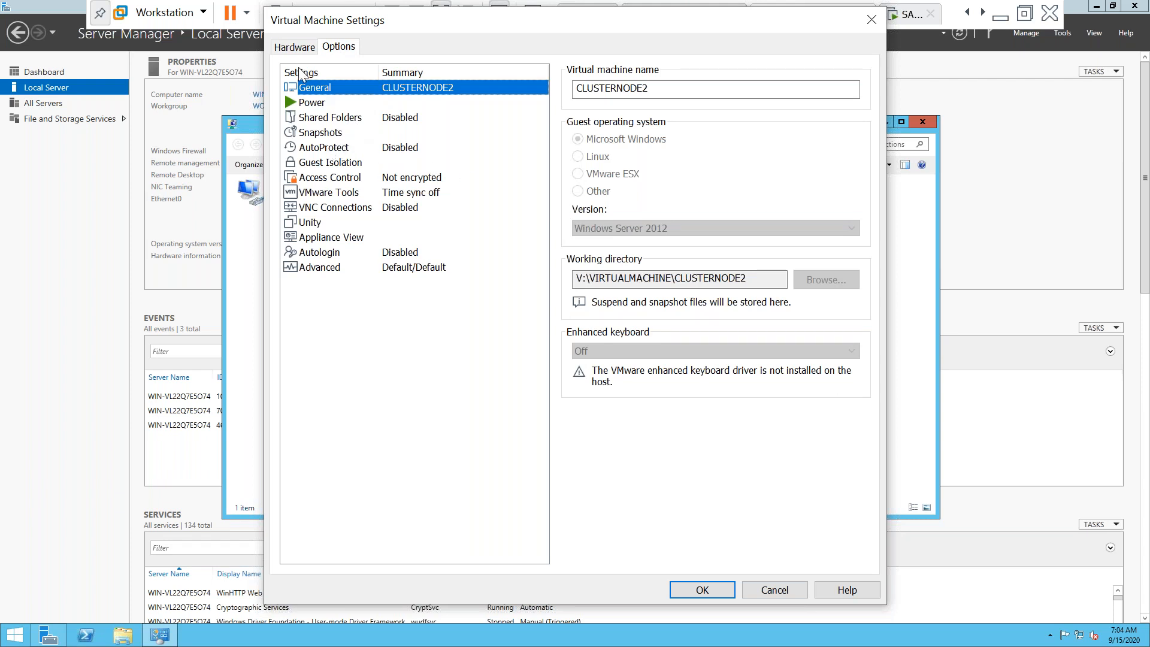
left_click(291, 49)
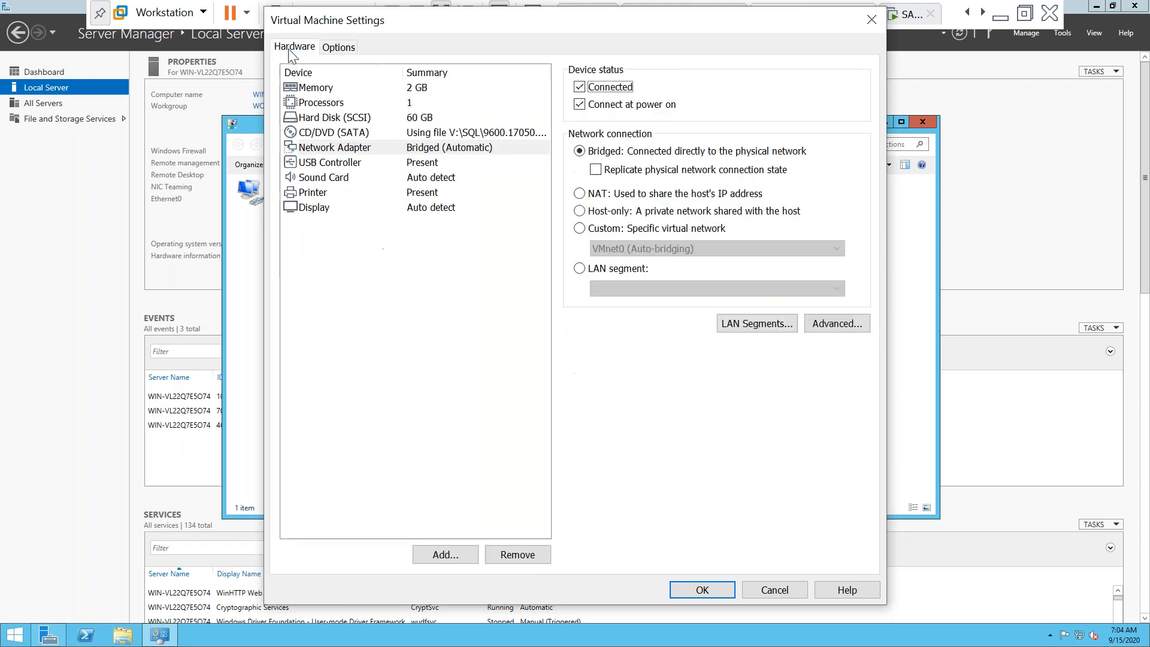
left_click(424, 92)
left_click(741, 129)
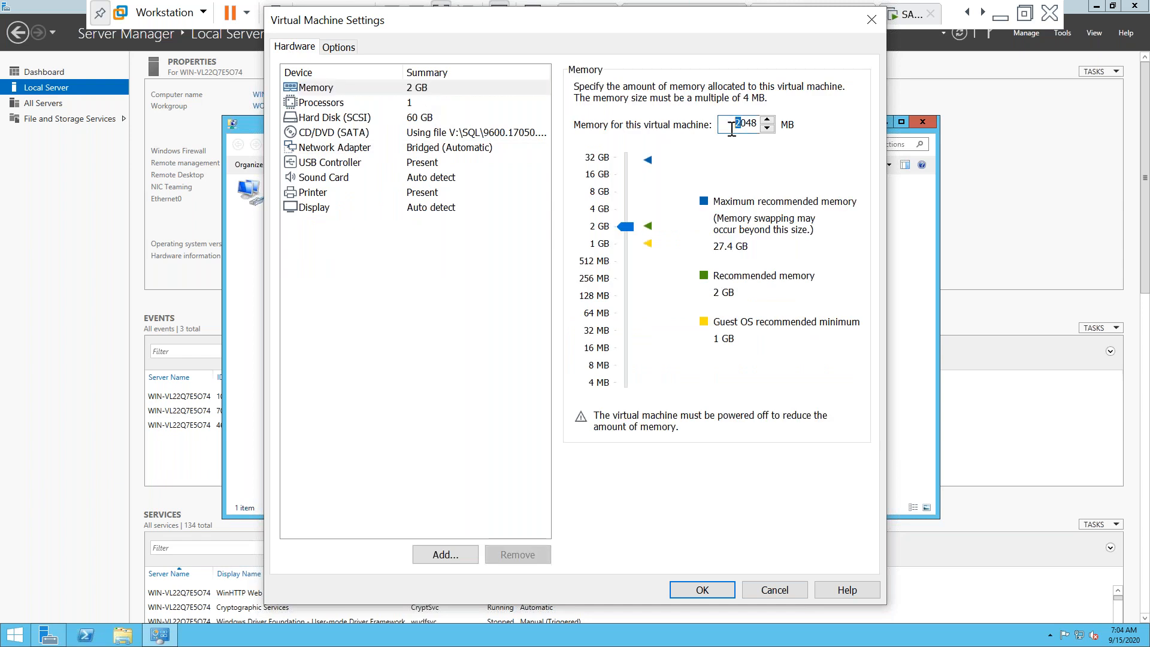
key("BackSpace")
type("4")
Set shared folders to Always enabled and map them as a network drive
left_click(337, 53)
left_click(350, 122)
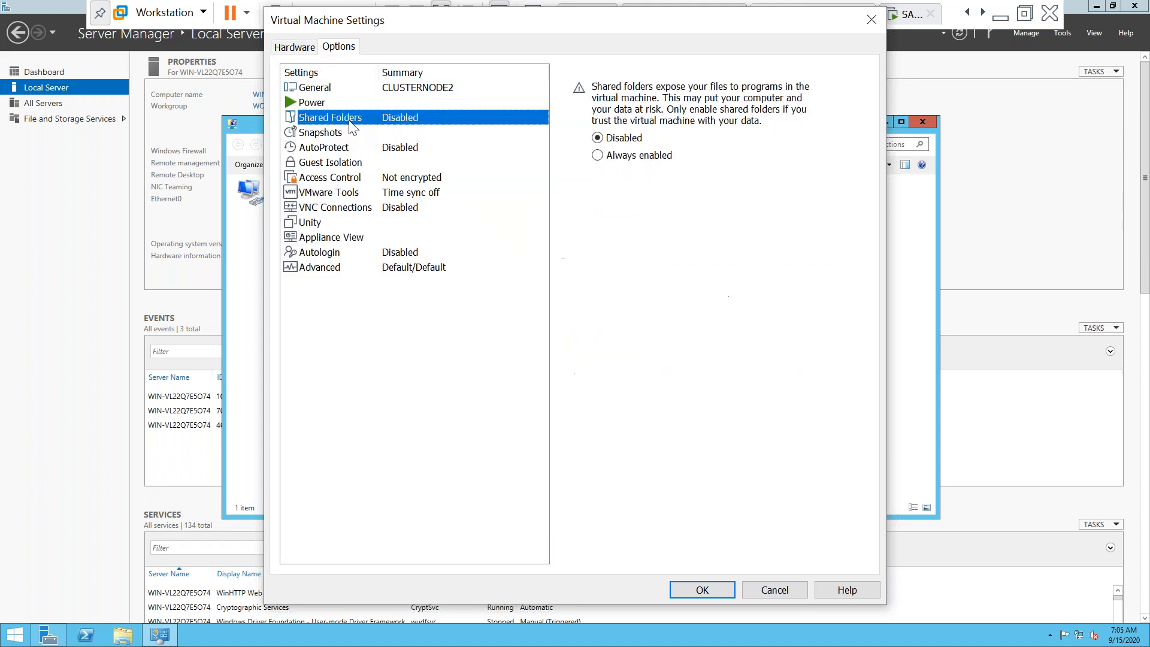
left_click(598, 156)
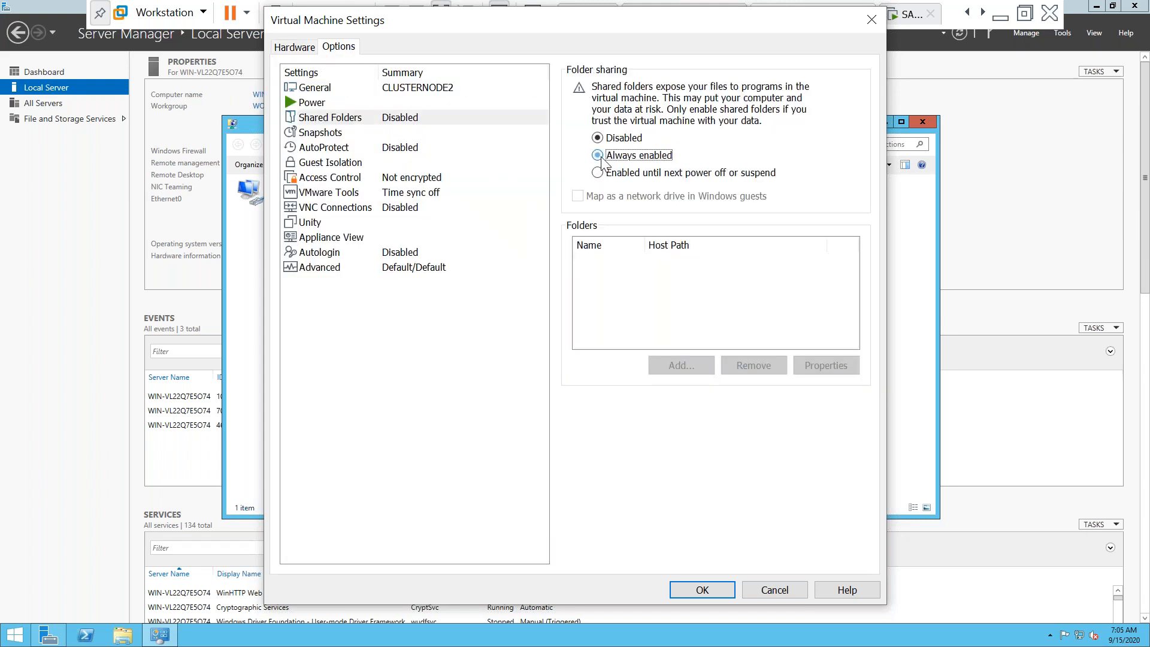
left_click(579, 196)
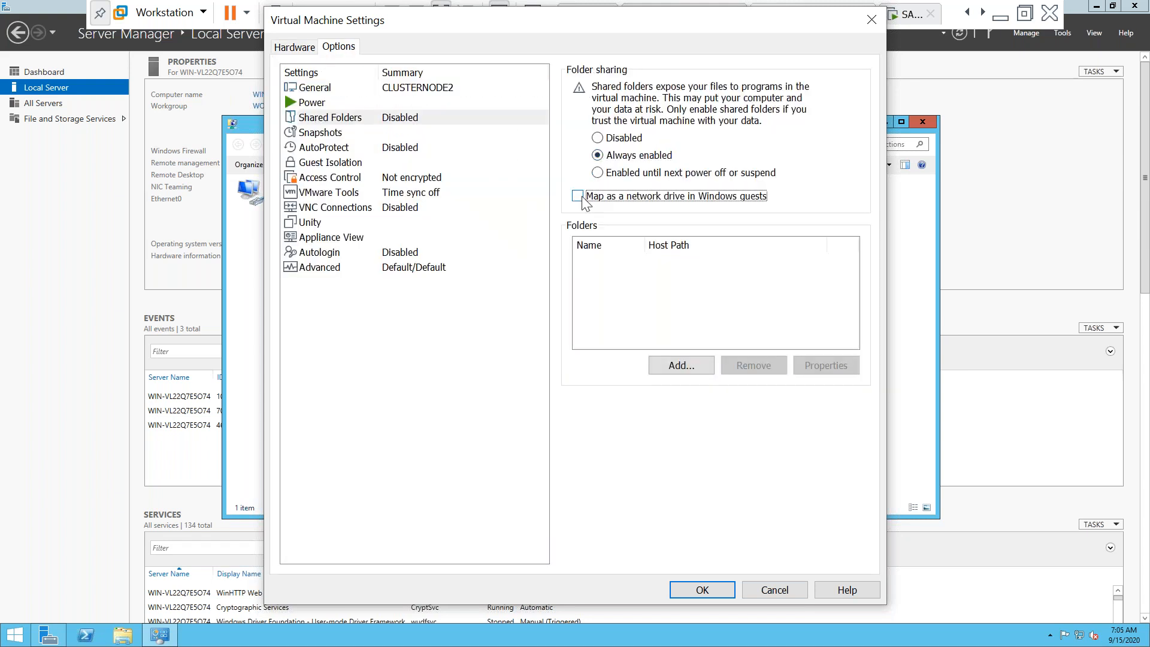
Add the host's V:\ drive as shared folder V and save the VM settings
left_click(673, 365)
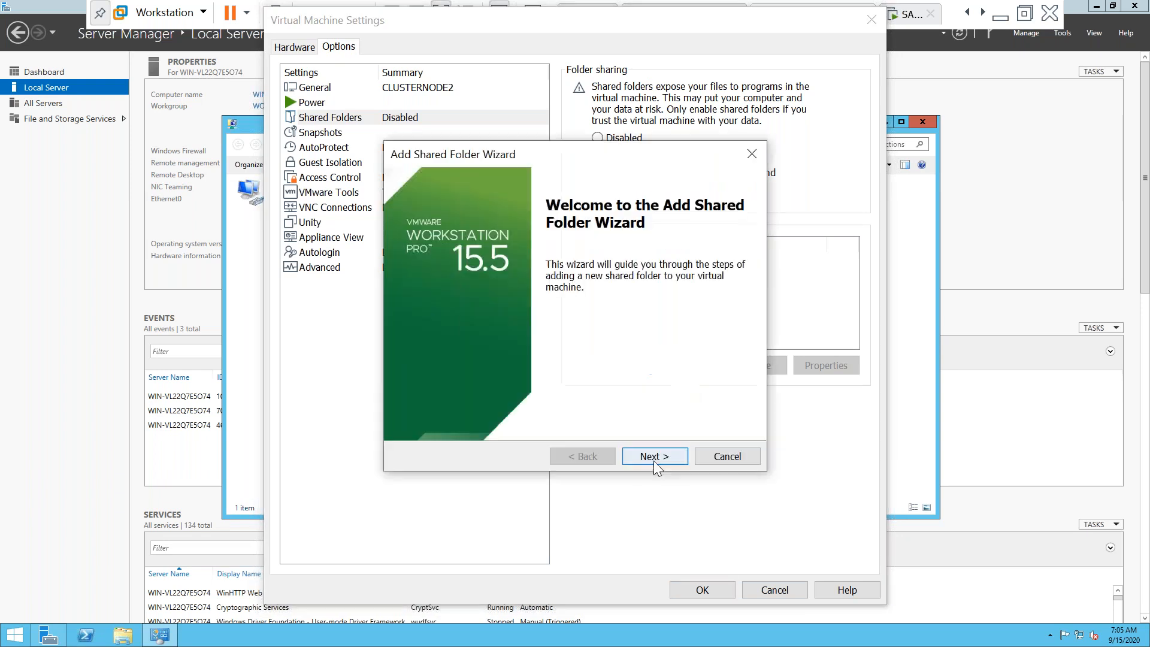
left_click(654, 461)
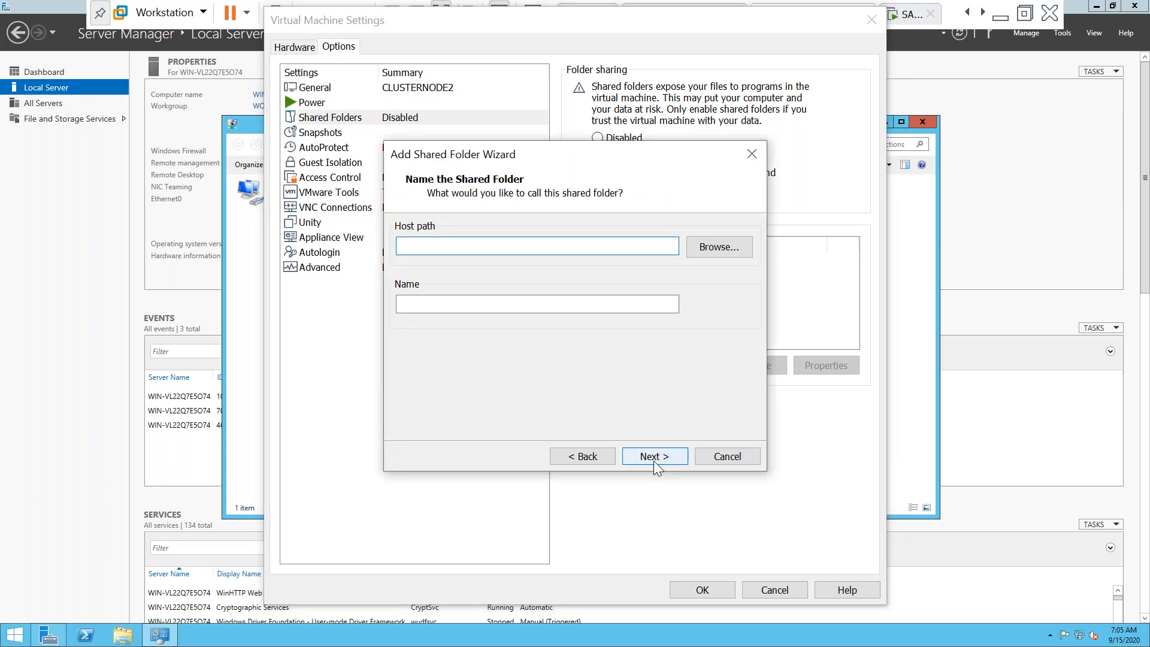
left_click(705, 249)
left_click(504, 358)
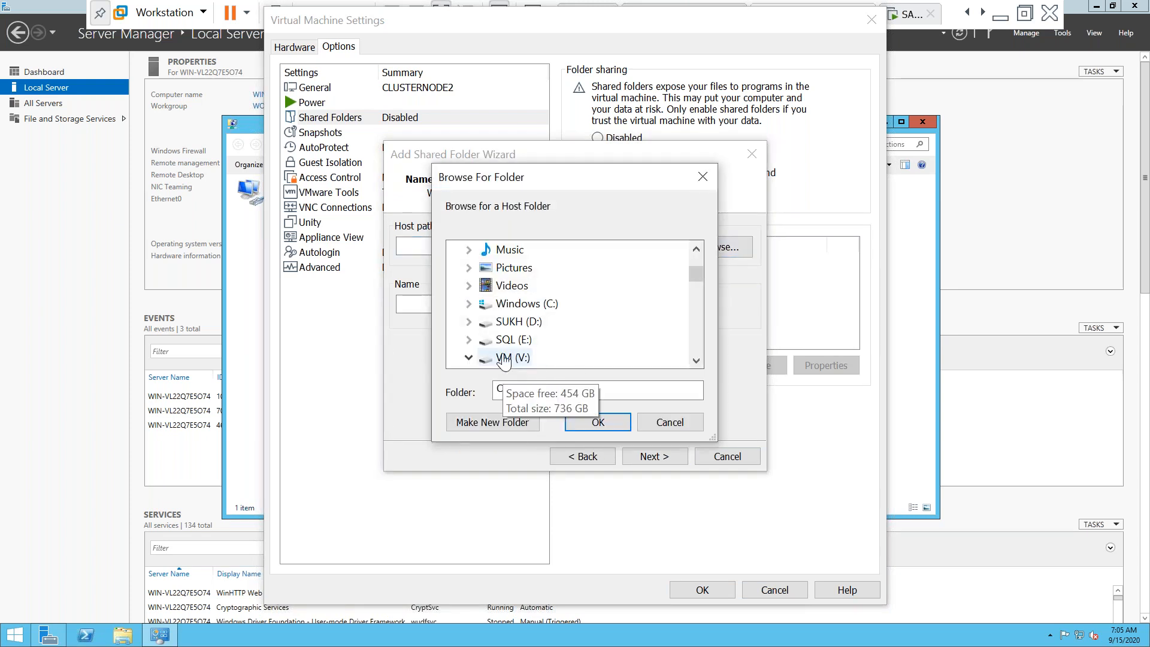
left_click(693, 363)
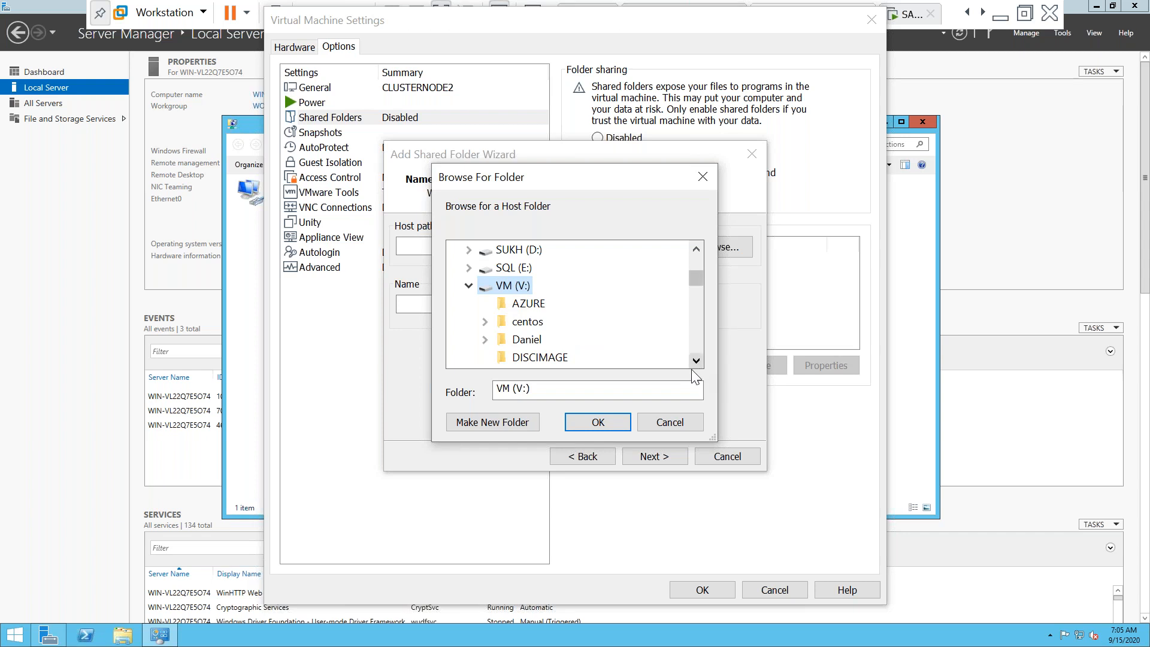
left_click(608, 428)
left_click(657, 456)
left_click(657, 457)
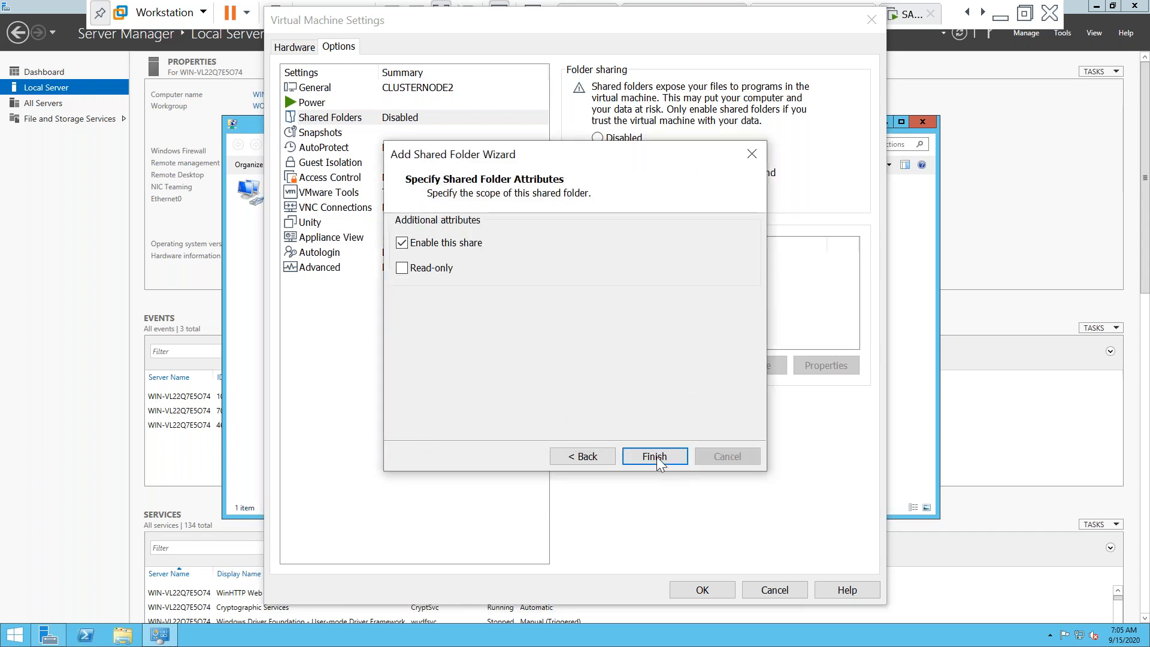
left_click(703, 590)
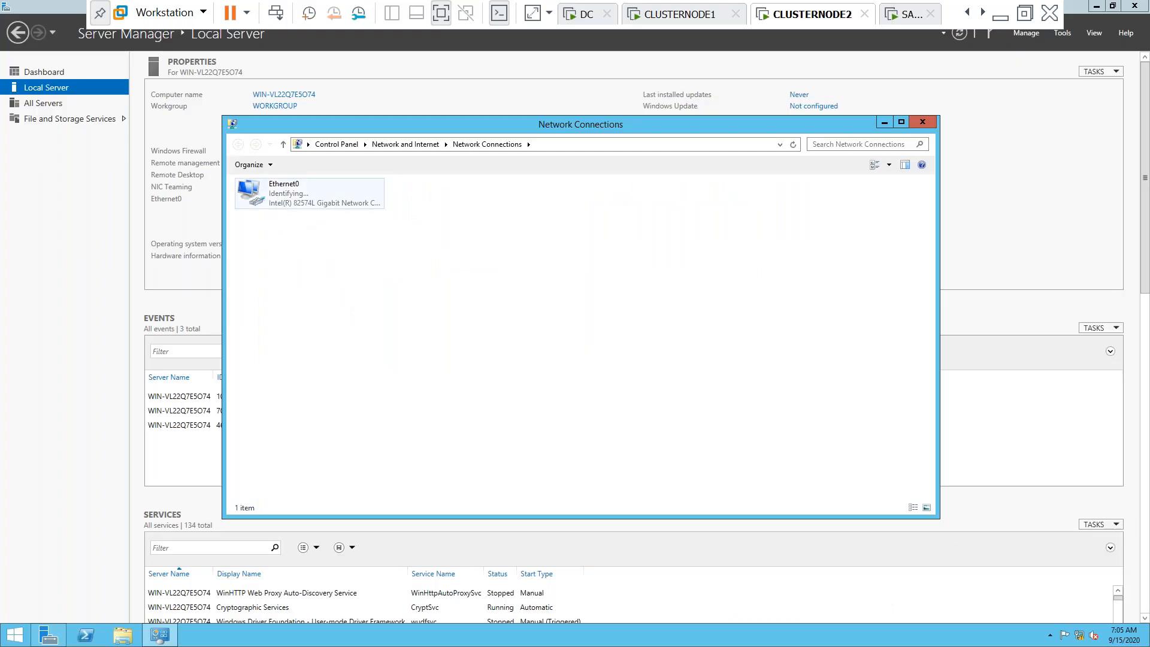
Open Ethernet0's IPv4 properties, disable IPv6, and switch to a static IP address
left_click(309, 193)
double_click(309, 193)
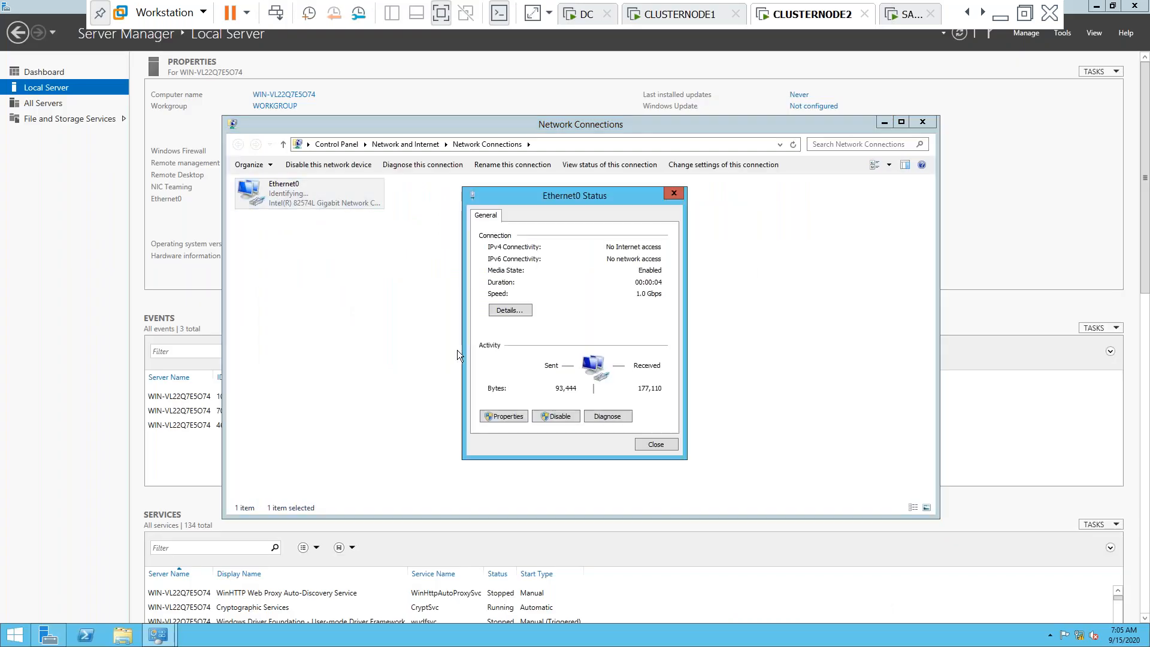
left_click(508, 416)
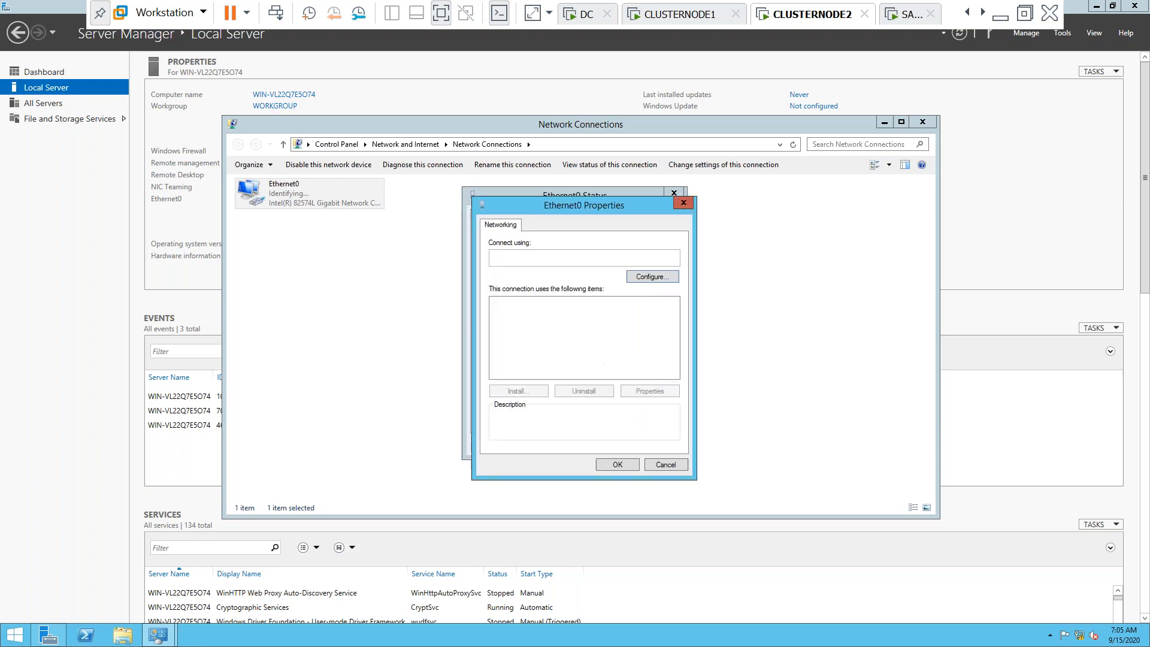
left_click(540, 374)
left_click(497, 363)
double_click(531, 376)
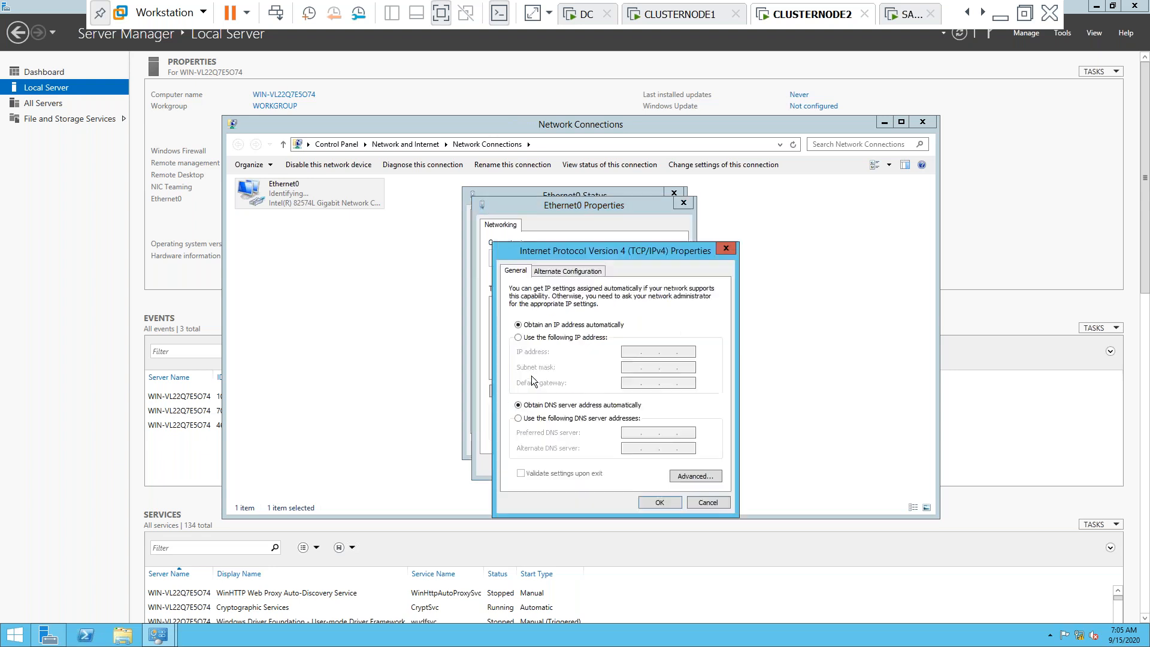
left_click(524, 338)
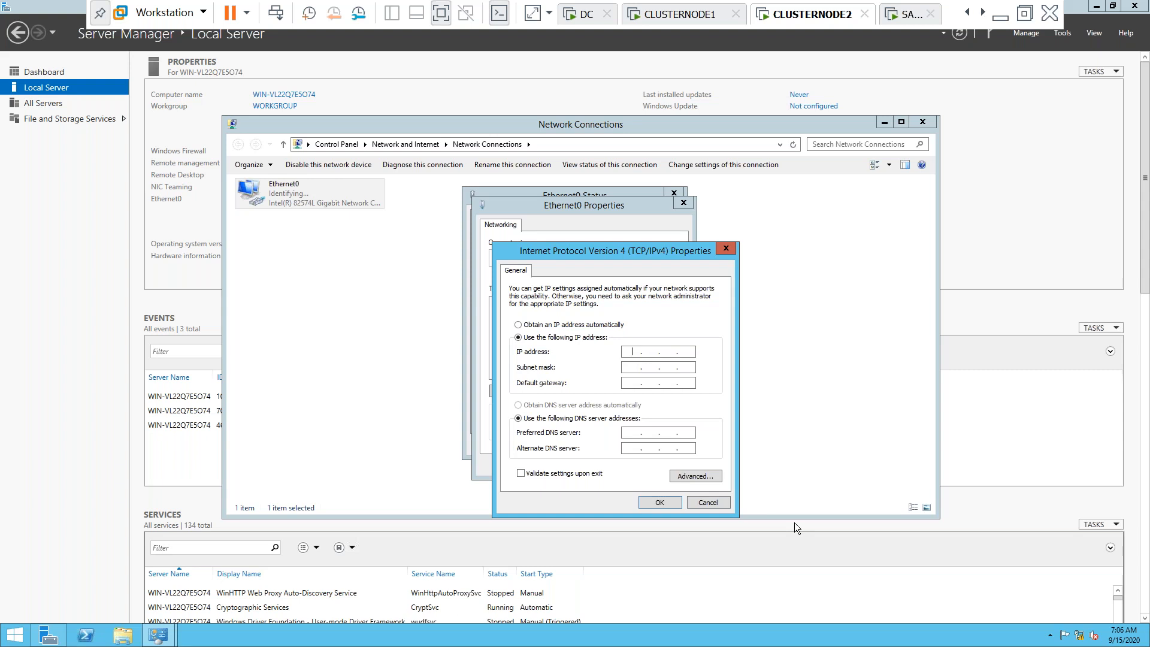
Enter IP 192.168.1.102, mask 255.255.255.0, gateway 192.168.1.1, DNS 127.0.0.1 and 192.168.1.100, and confirm
type("19")
key("BackSpace")
type("192 . 168 . 1 . 102")
key("Tab")
key("Tab")
type("192 . 68")
key("BackSpace")
key("BackSpace")
type("168")
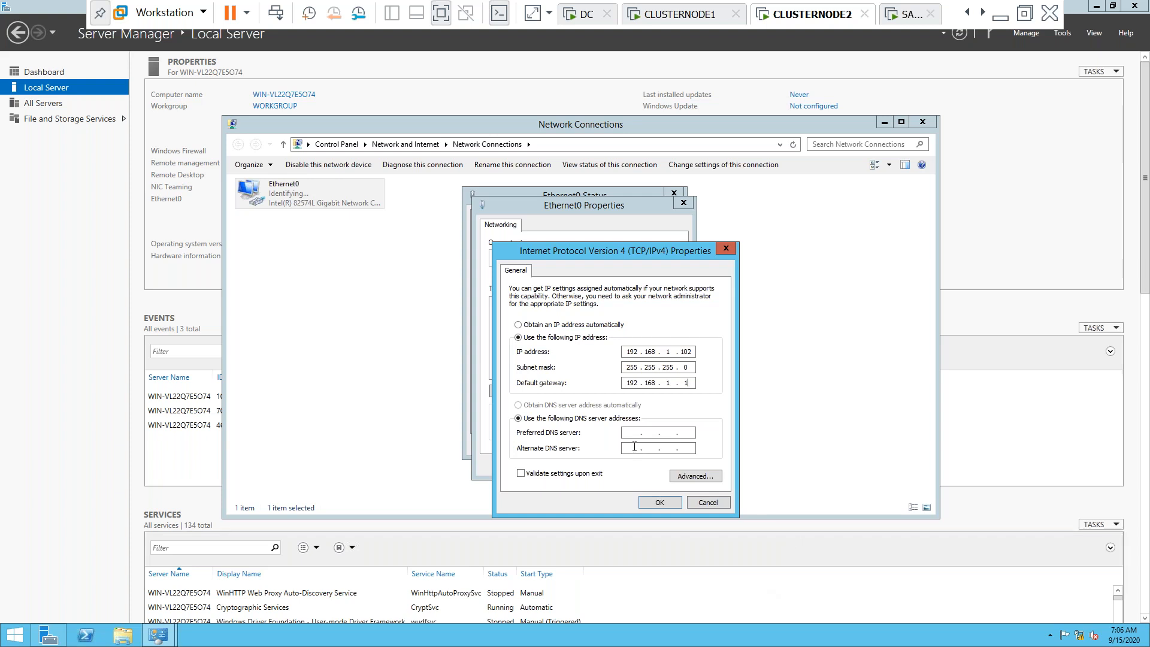
type("127")
type("0")
type("0")
type("192 . ")
type("168 . ")
type("1 . 1")
type("00")
left_click(663, 503)
left_click(619, 470)
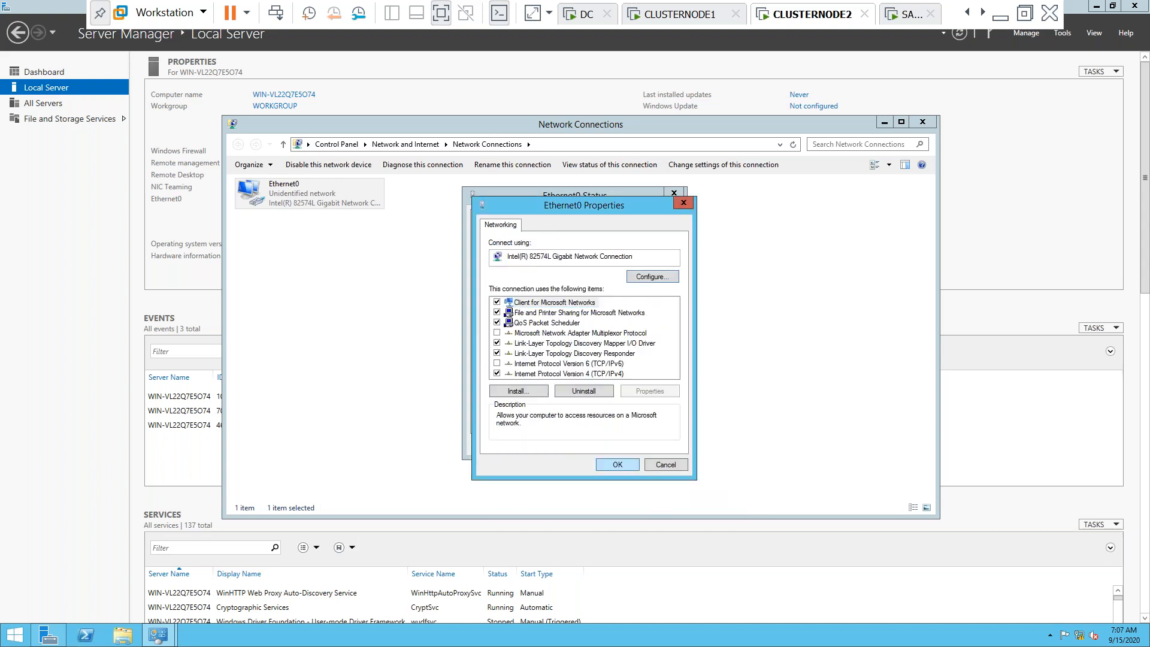
left_click(655, 445)
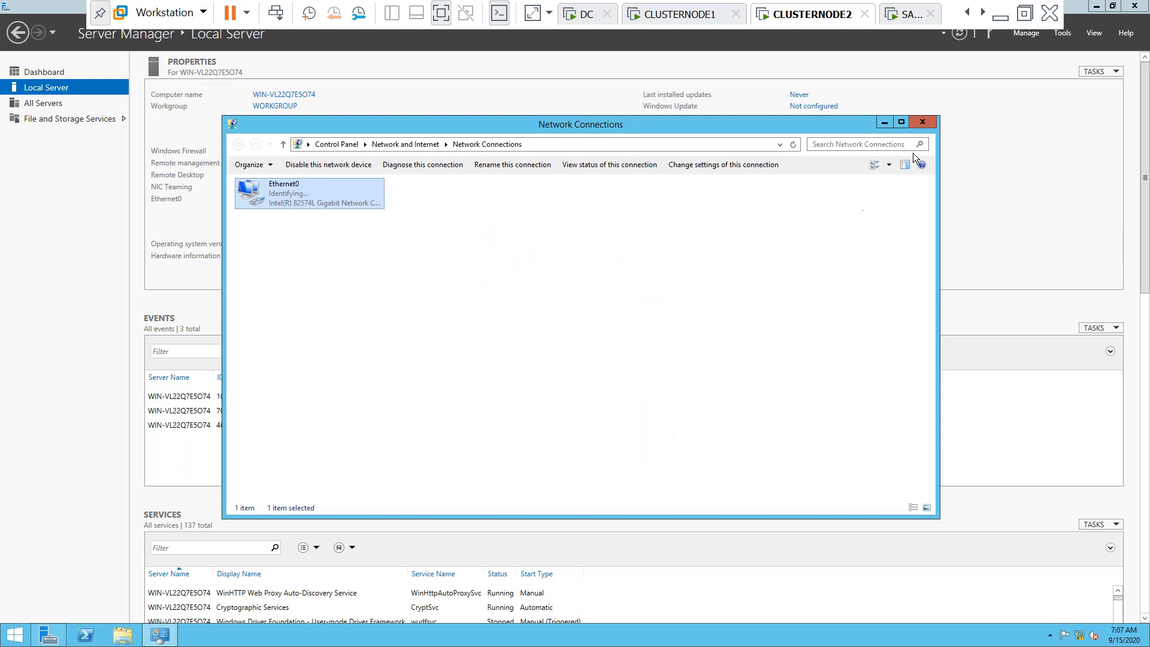
Close Network Connections and review the current computer name and system settings
left_click(923, 123)
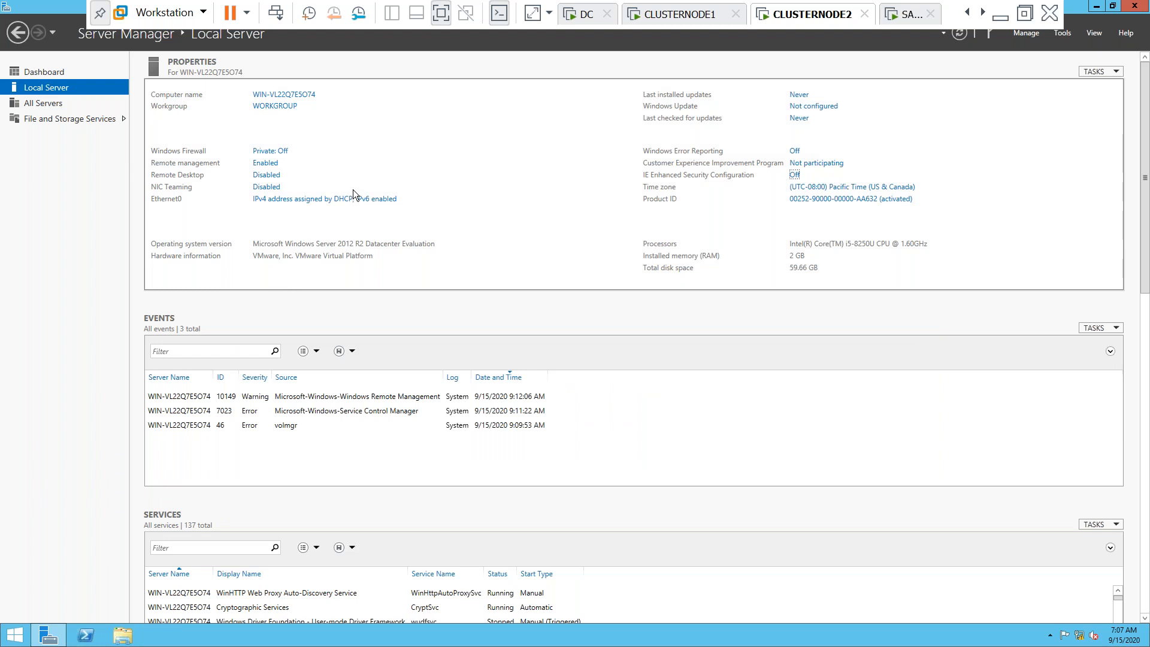
left_click(308, 98)
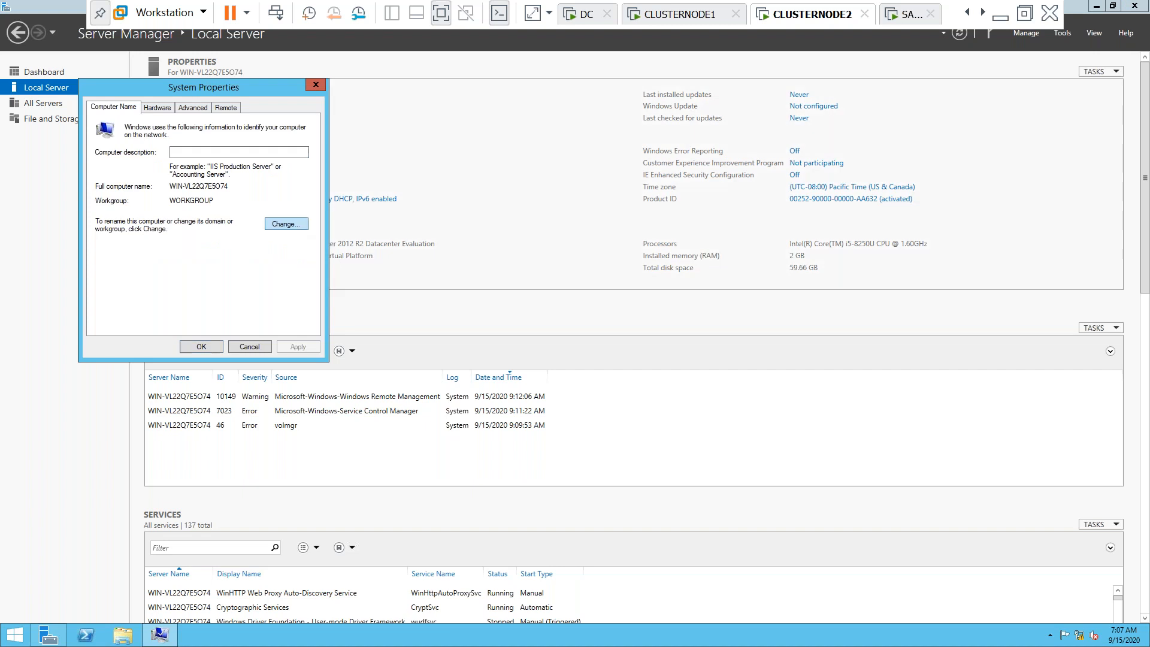
left_click(298, 223)
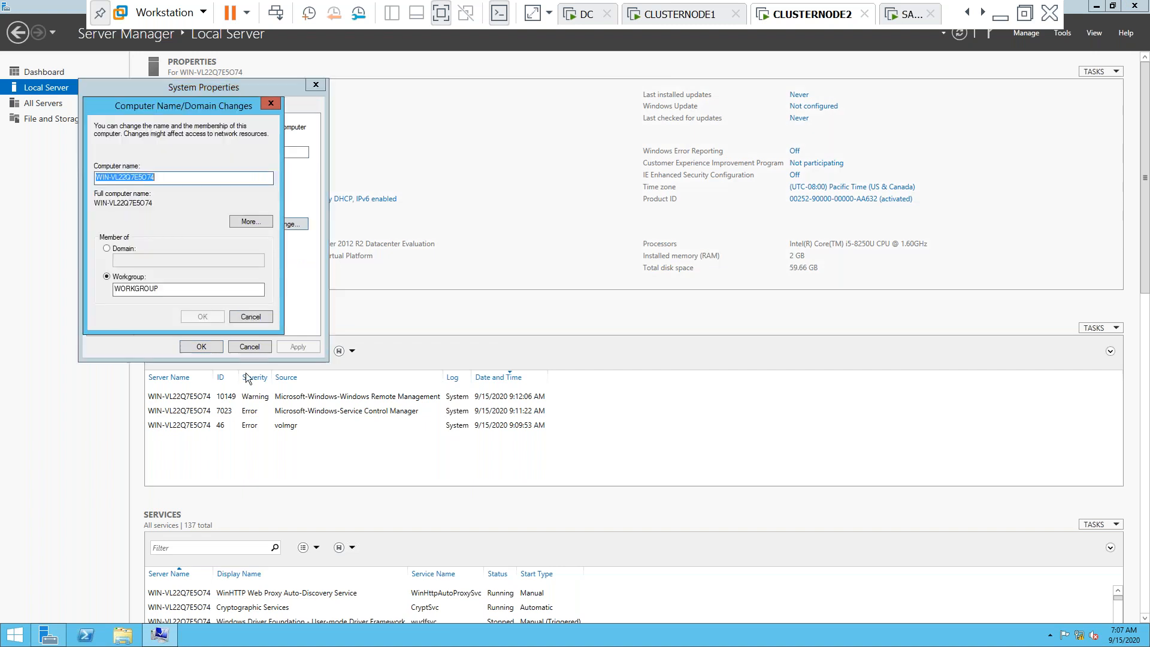
left_click(124, 635)
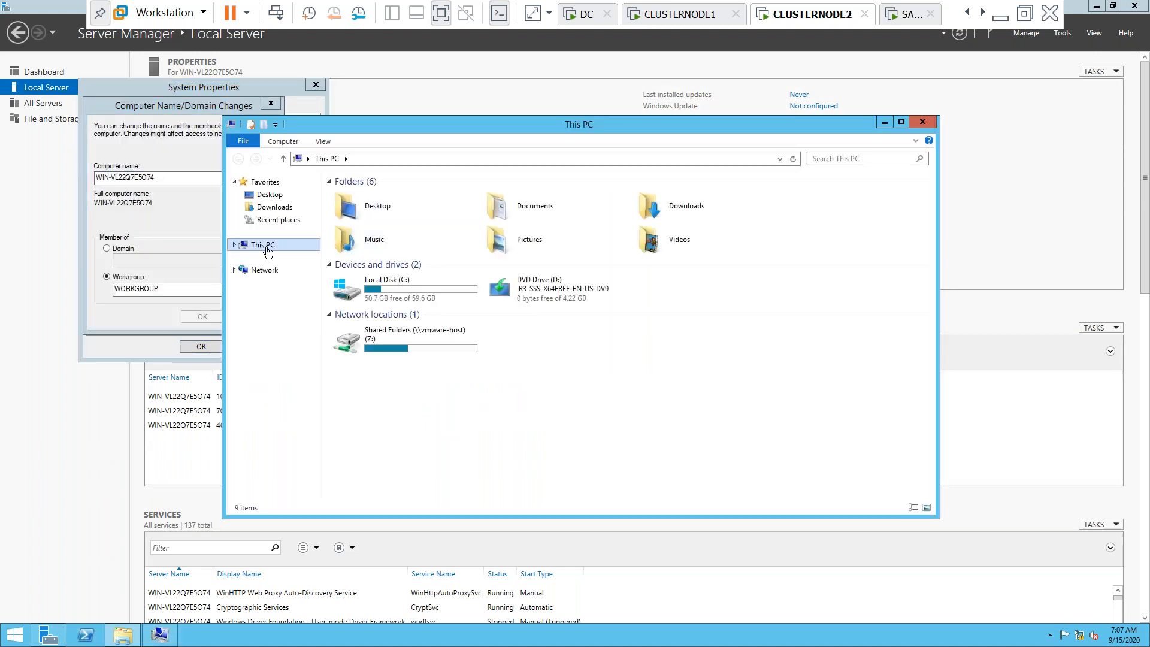
right_click(268, 251)
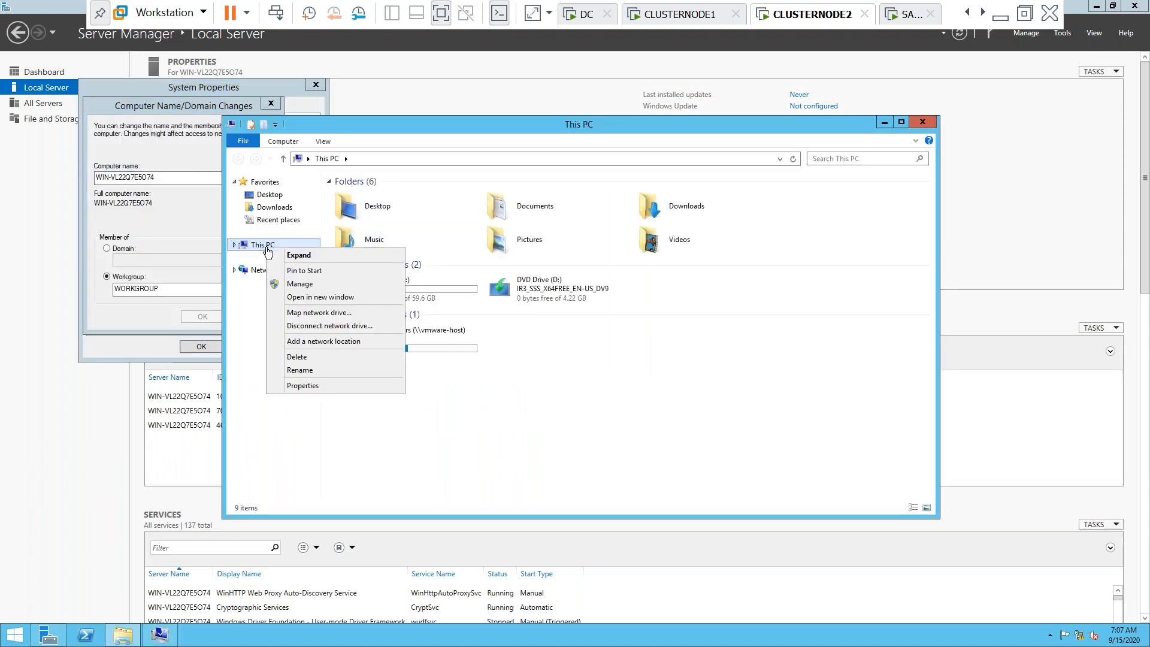
left_click(318, 386)
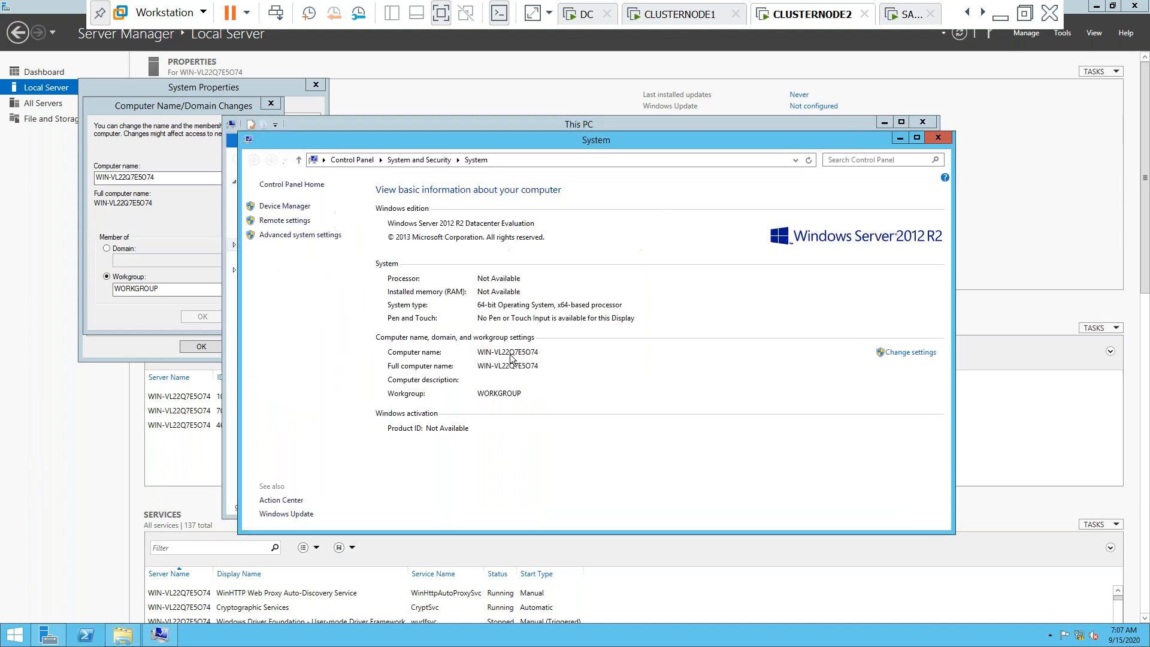
left_click(926, 354)
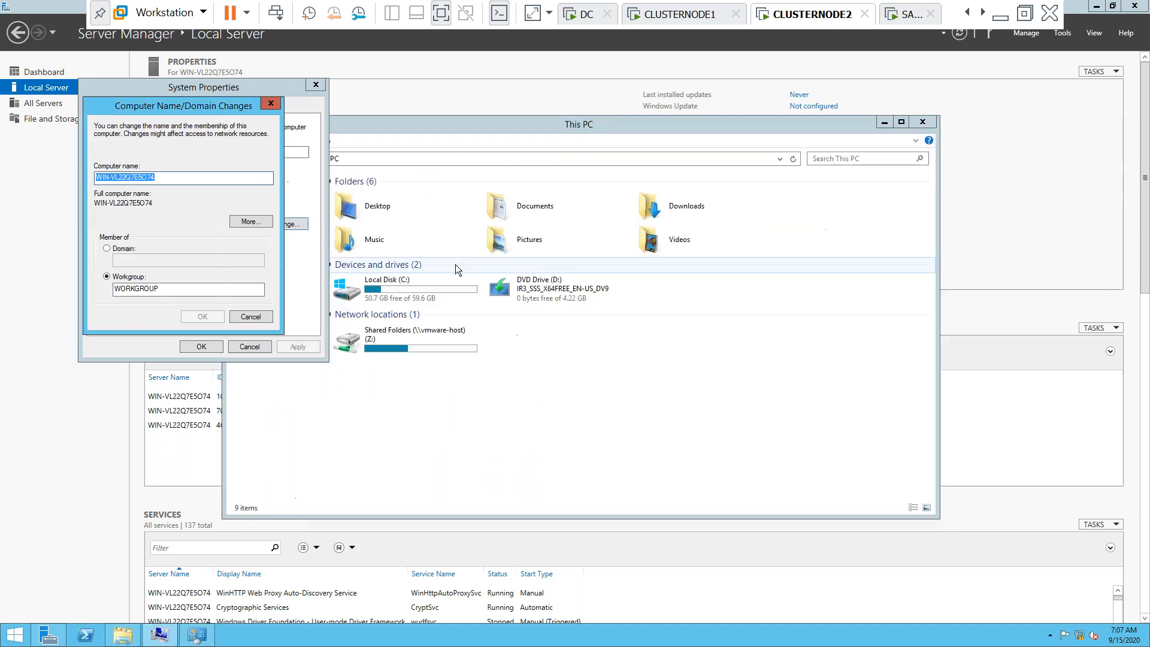
left_click(244, 225)
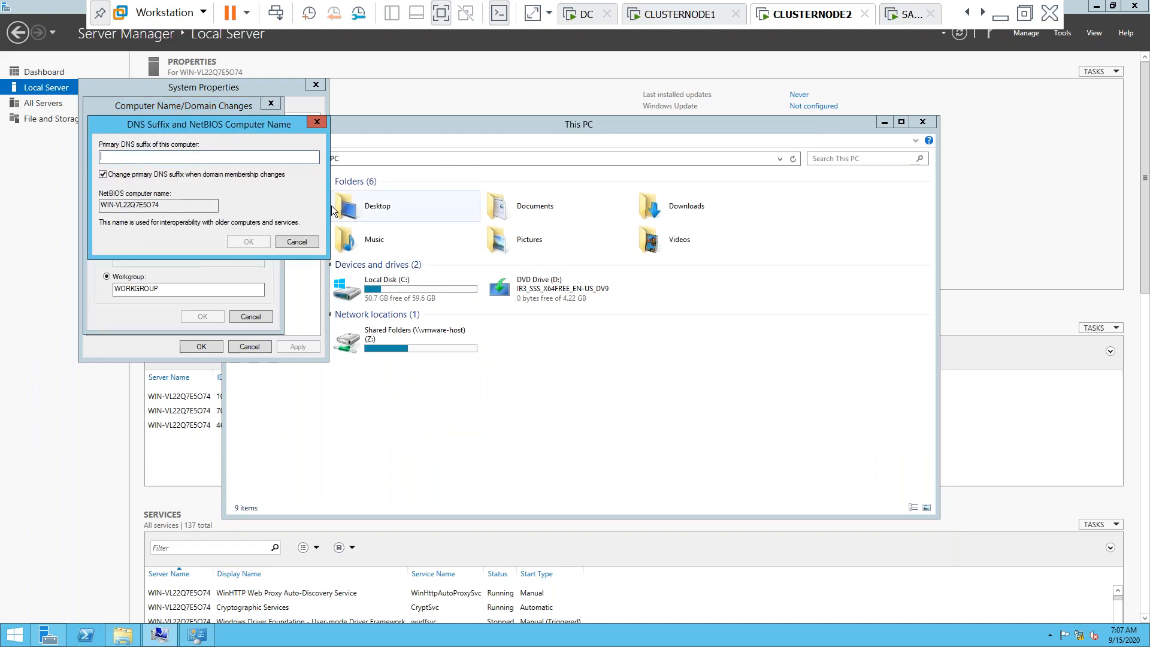
left_click(300, 244)
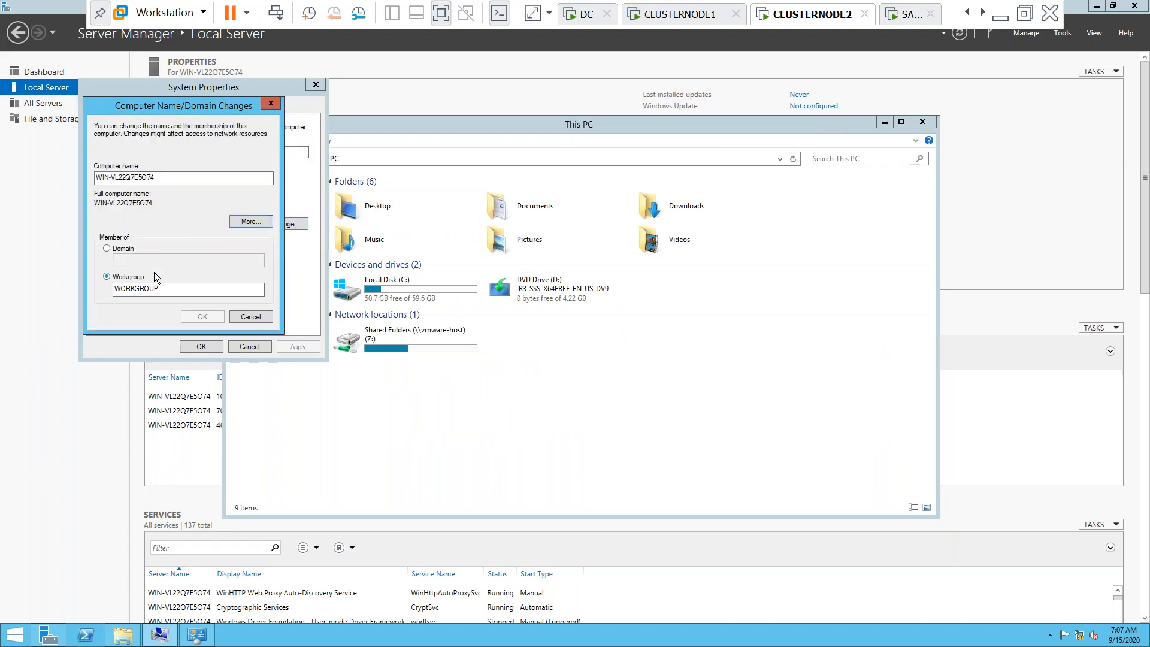
left_click(271, 103)
left_click(287, 225)
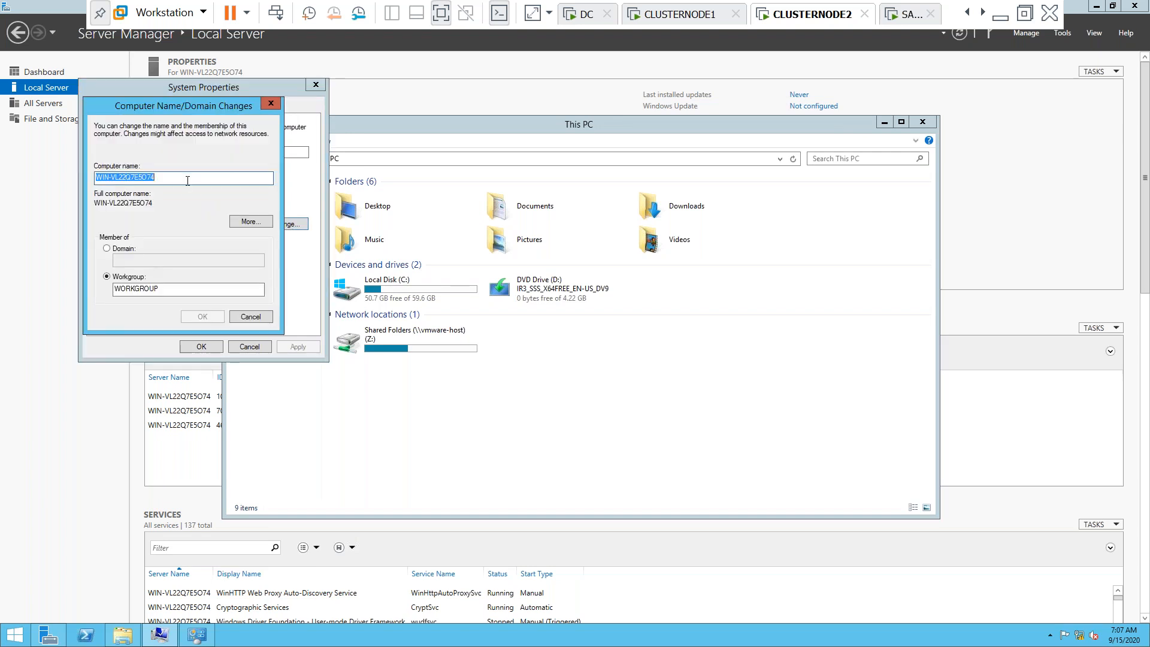
Rename the computer to CLUSTERNODE2 and make it a member of domain SUBU.COM
left_click_drag(187, 180, 65, 185)
type("c")
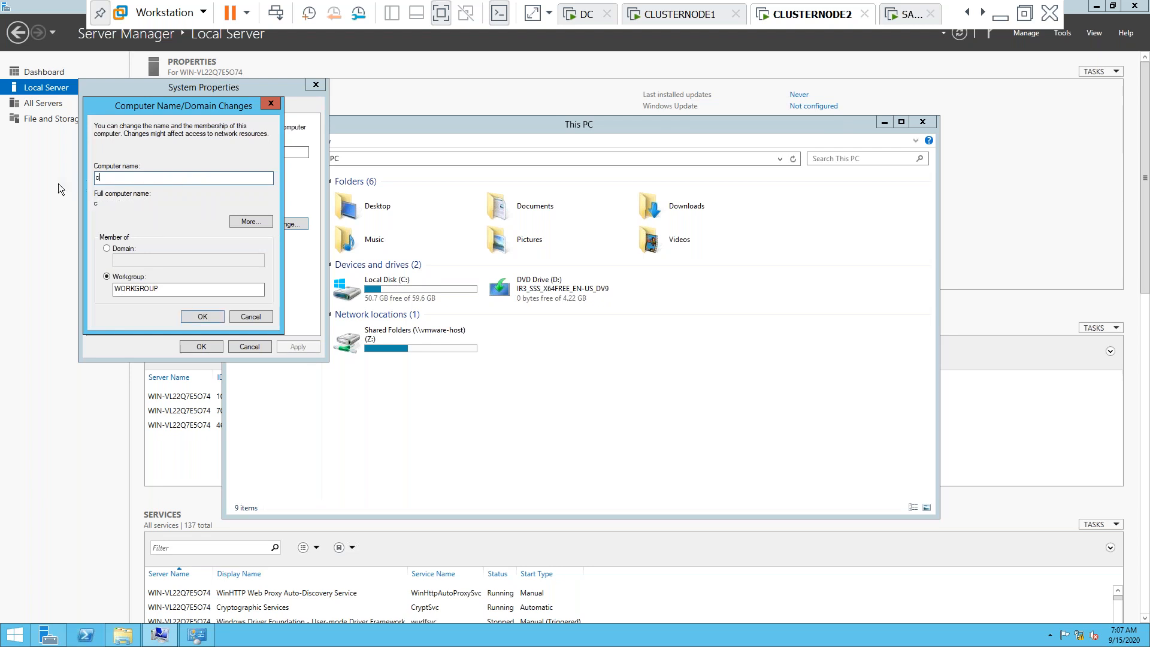
type("lus")
key("BackSpace")
key("BackSpace")
key("BackSpace")
key("BackSpace")
type("CLUSTERNODE")
left_click(107, 253)
left_click(147, 260)
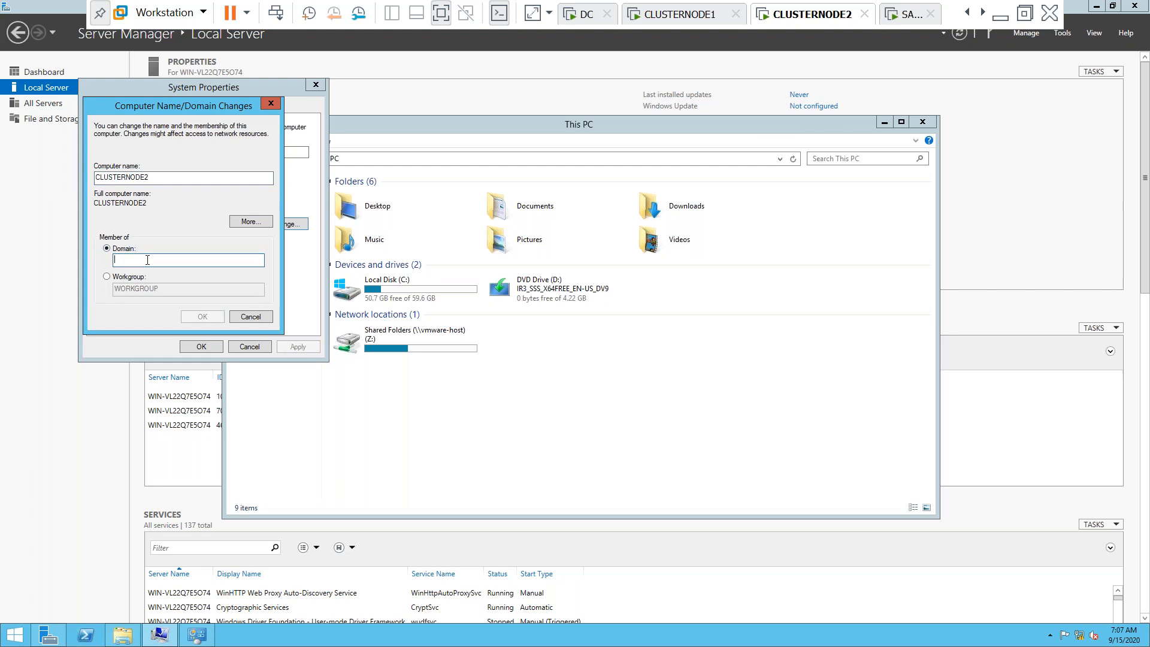
type("SUBU.COM")
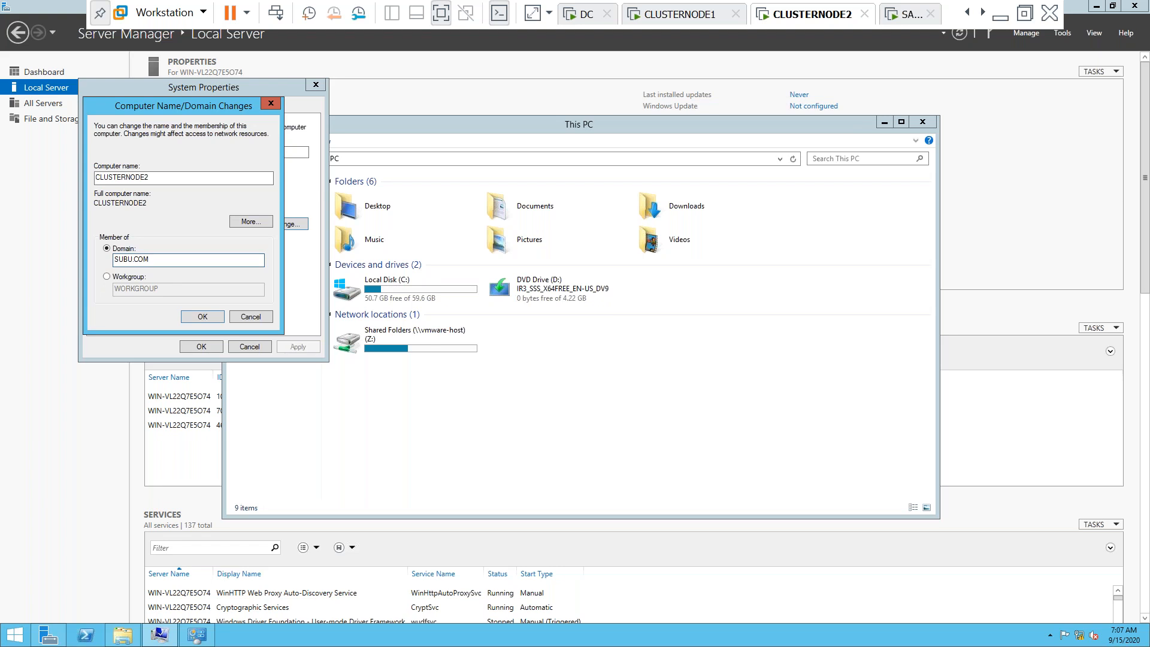
key("Return")
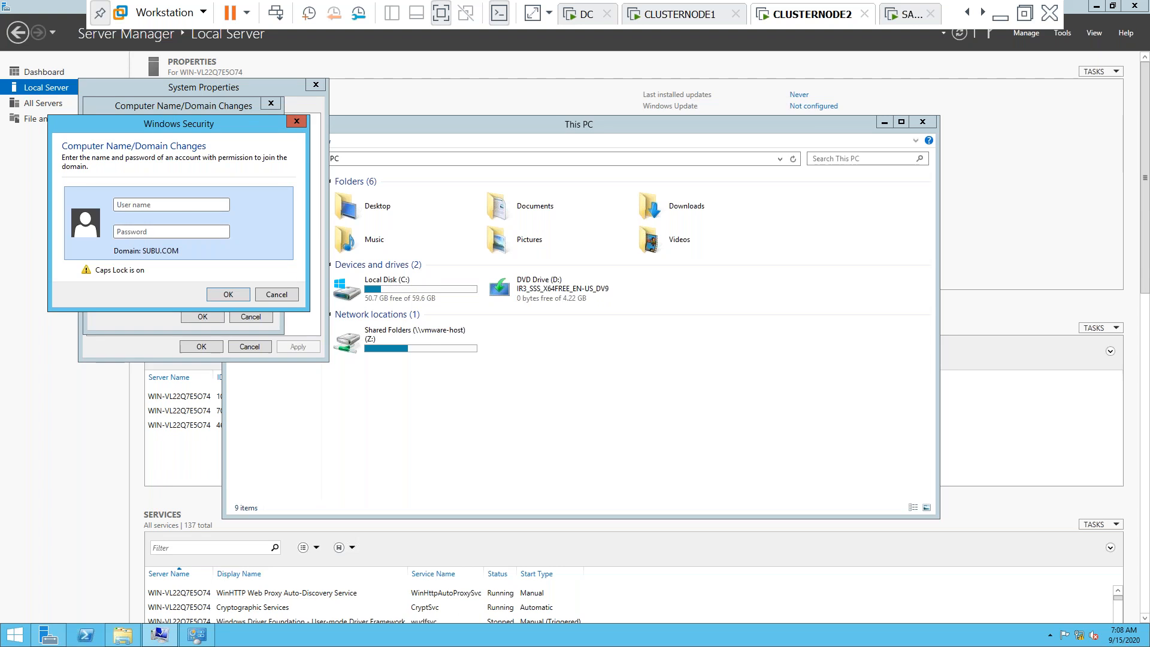
Enter the domain administrator credentials and acknowledge the welcome and restart prompts
type("SUBUADMIN")
key("Caps_Lock")
key("Caps_Lock")
type("•")
key("Caps_Lock")
type("••••••••")
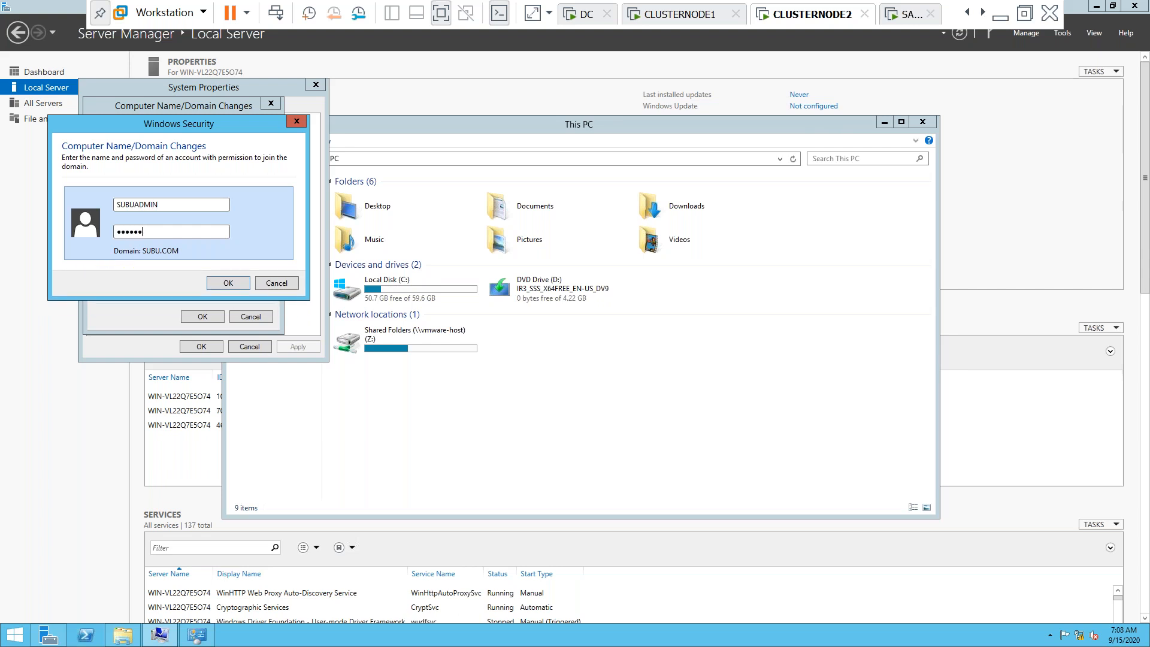
key("Return")
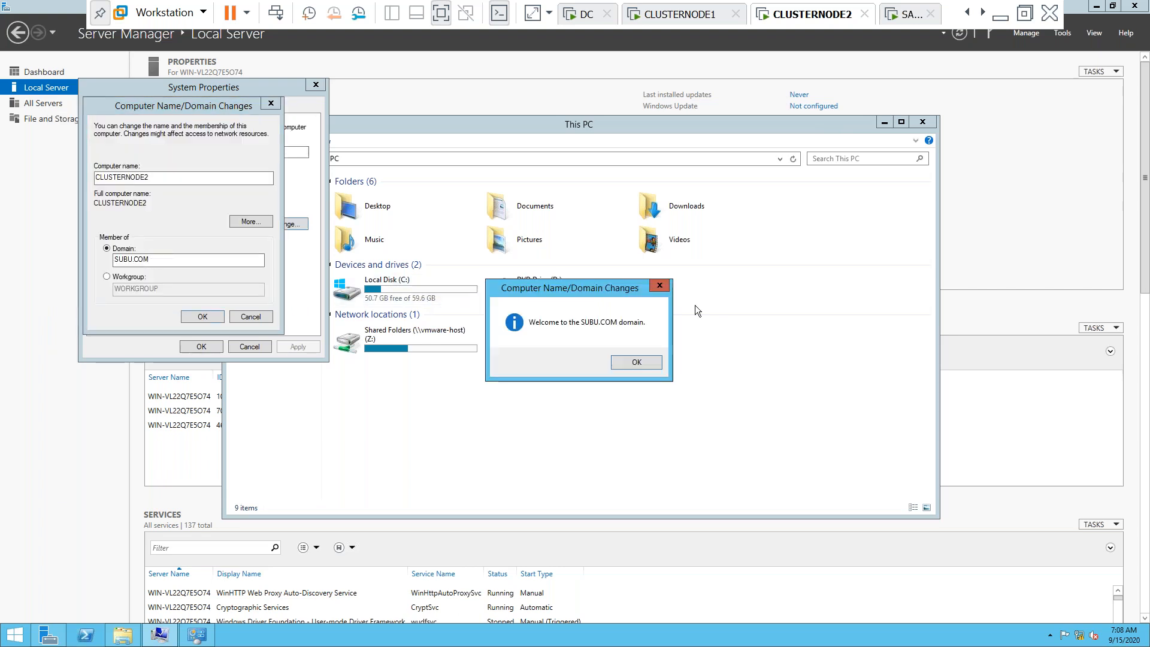
left_click(627, 363)
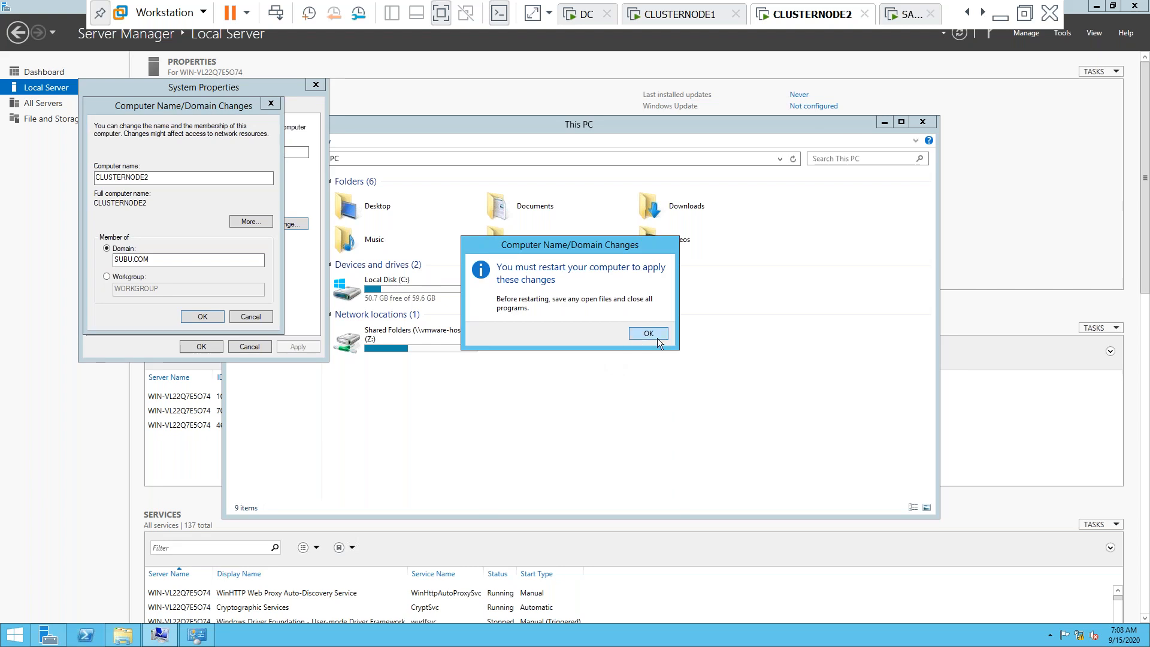
left_click(657, 338)
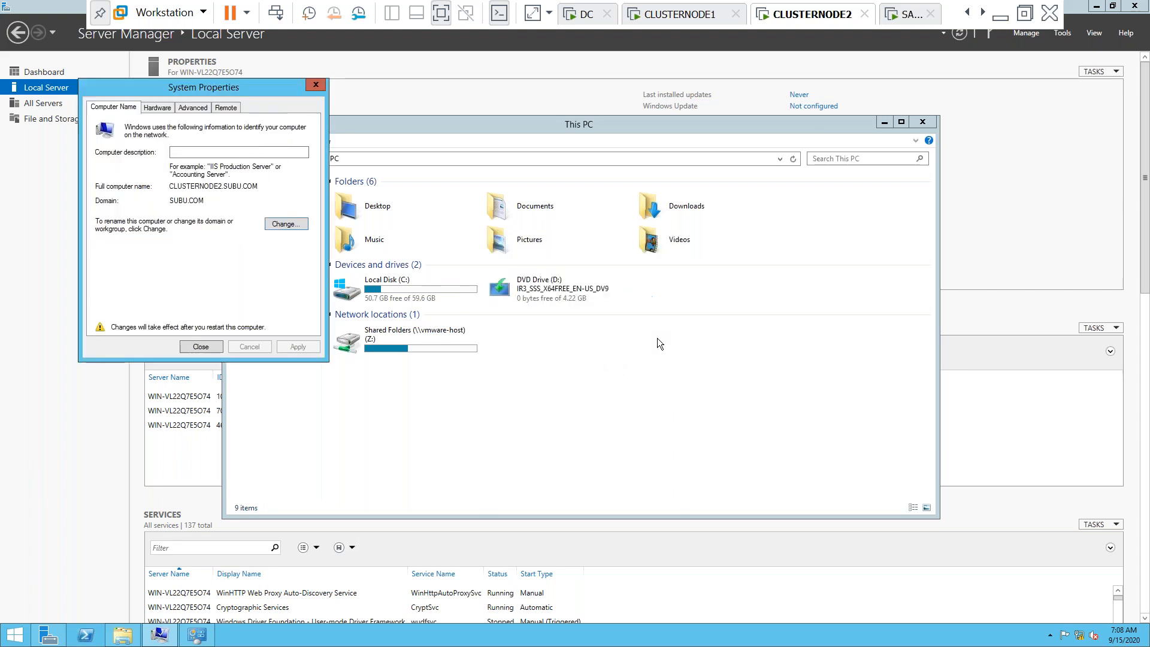
Switch to the SANSERVER VM and return to its Server Manager dashboard
left_click(914, 18)
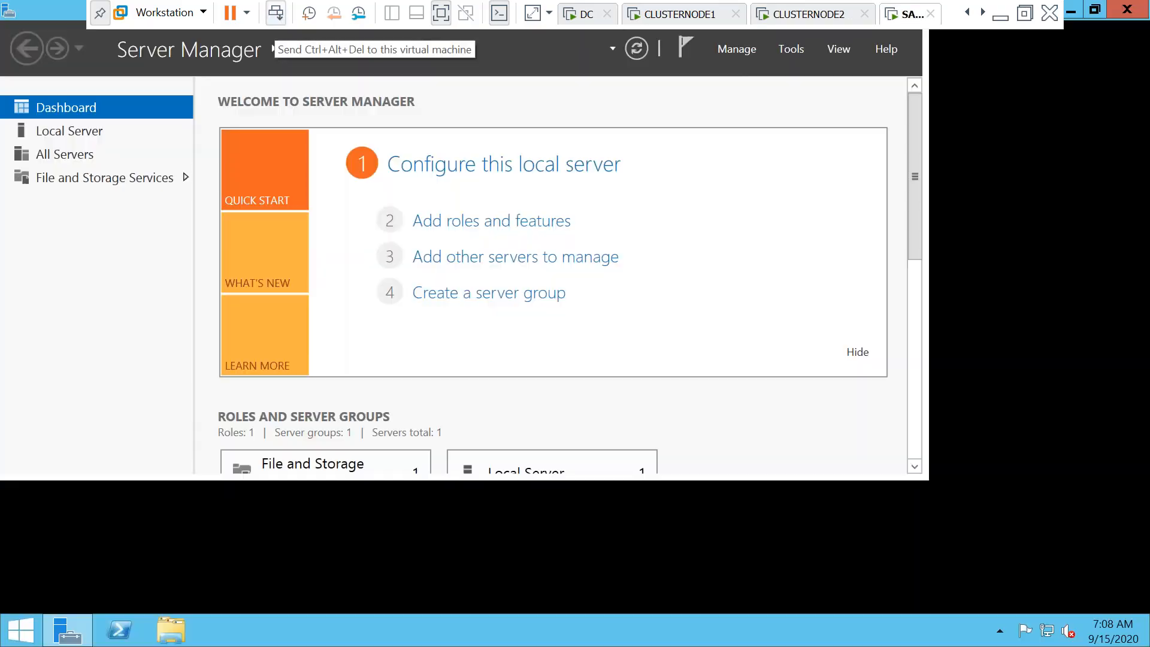
left_click(276, 14)
key("Escape")
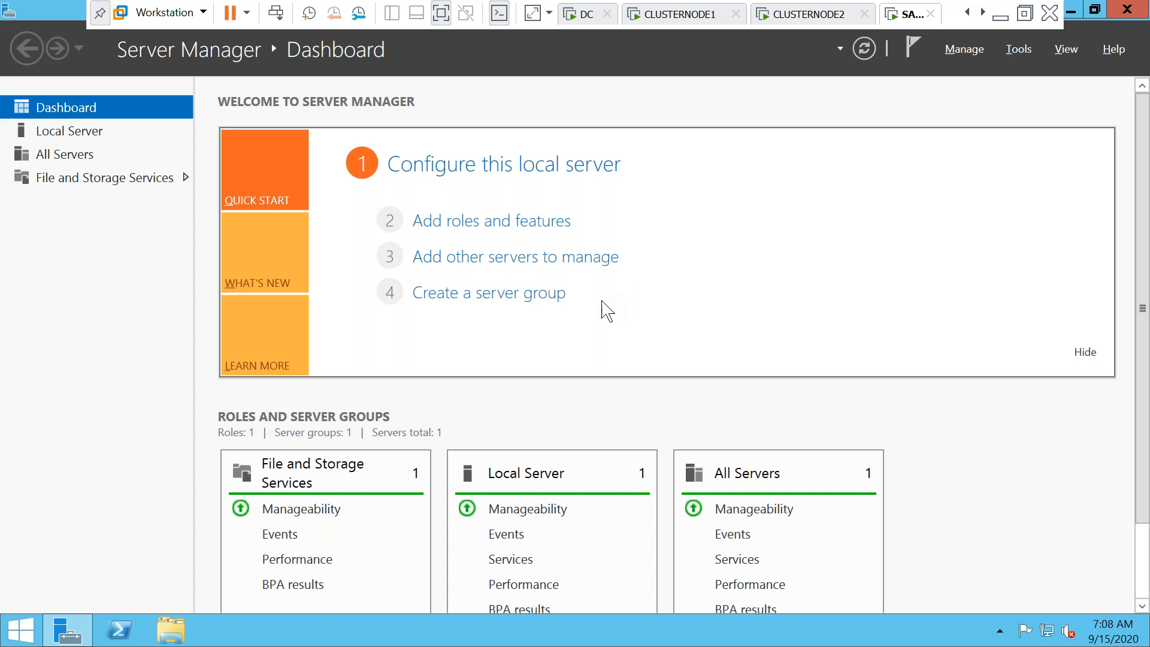
Launch compmgmt.msc and open Disk Management
key("super+r")
type("compmgmt")
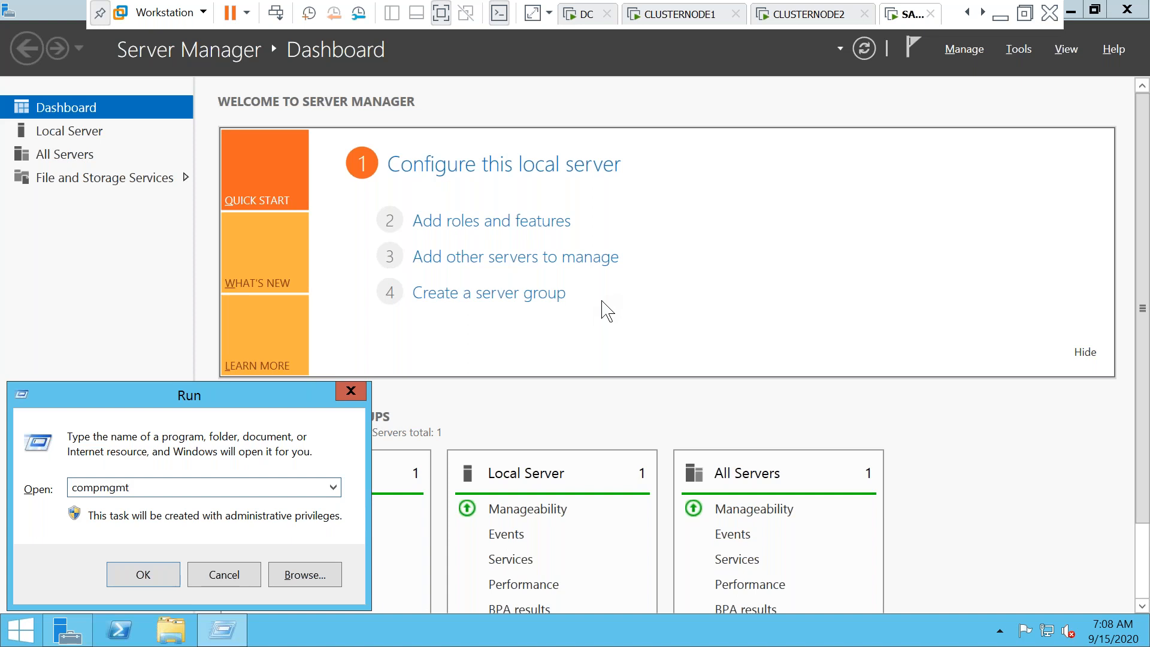
type(".msc")
key("Return")
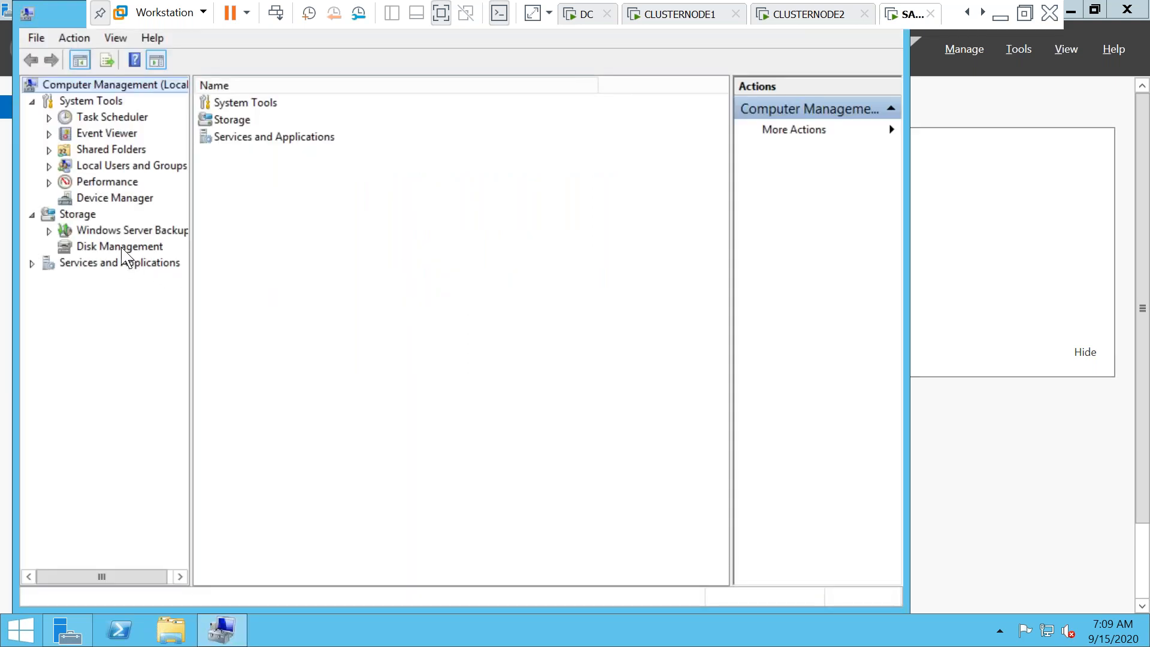
left_click(122, 249)
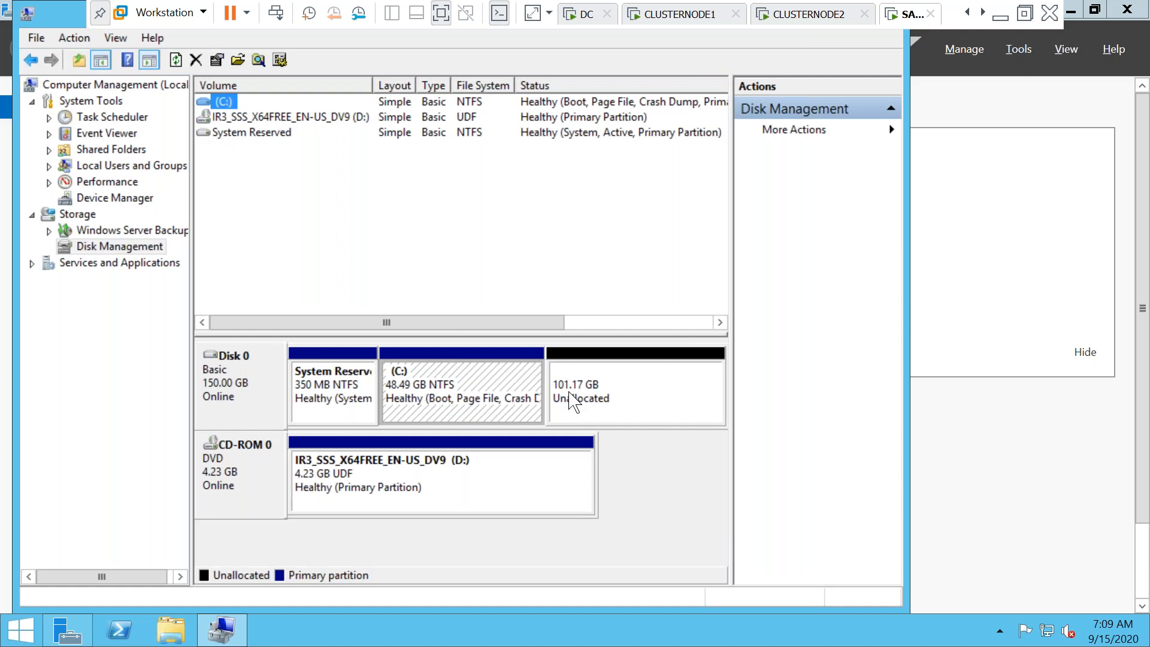
Turn the 101.17 GB unallocated space into NTFS volume E: labelled clusterdisk, then return to Server Manager
left_click(572, 401)
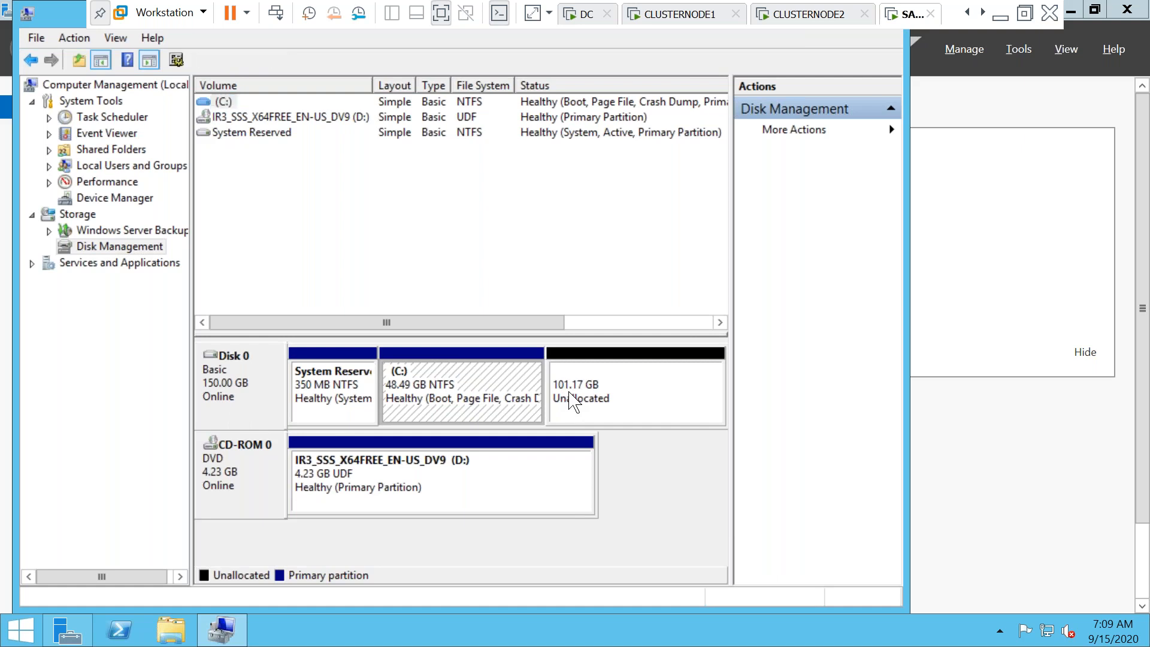
right_click(573, 401)
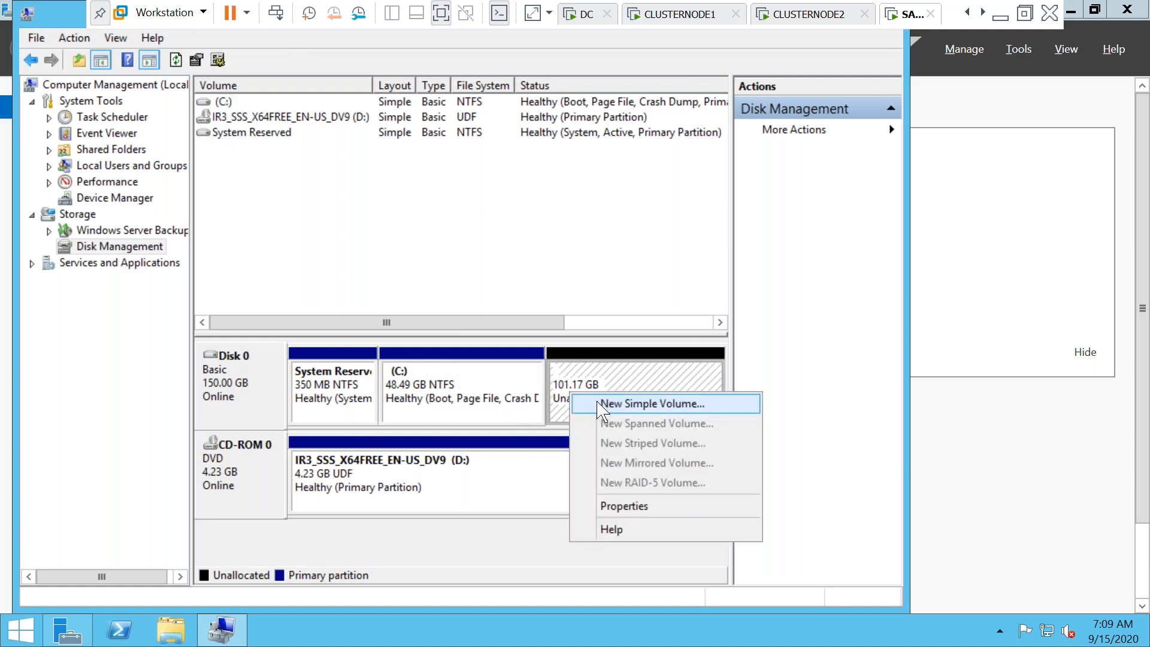
left_click(601, 405)
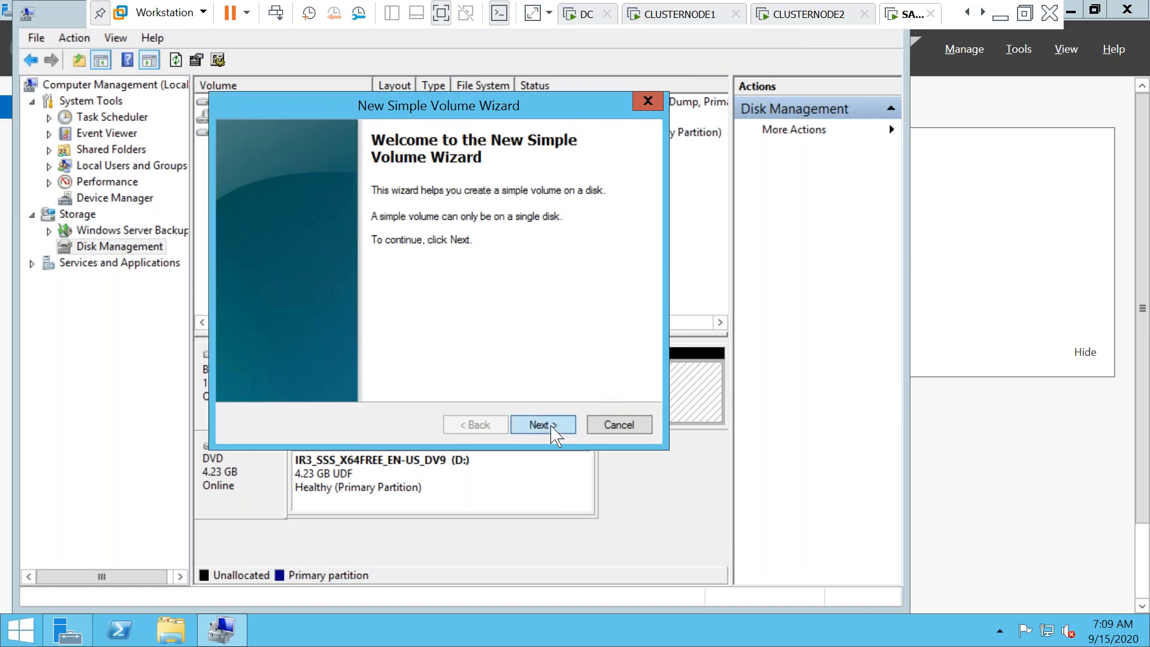
left_click(554, 429)
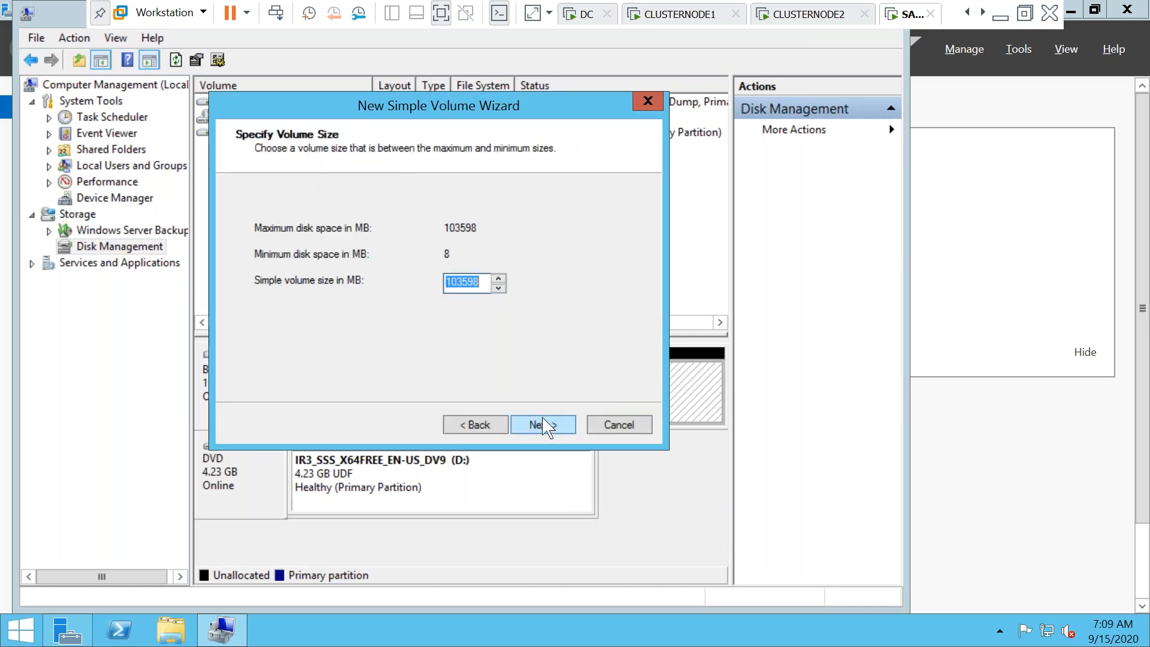
left_click(544, 419)
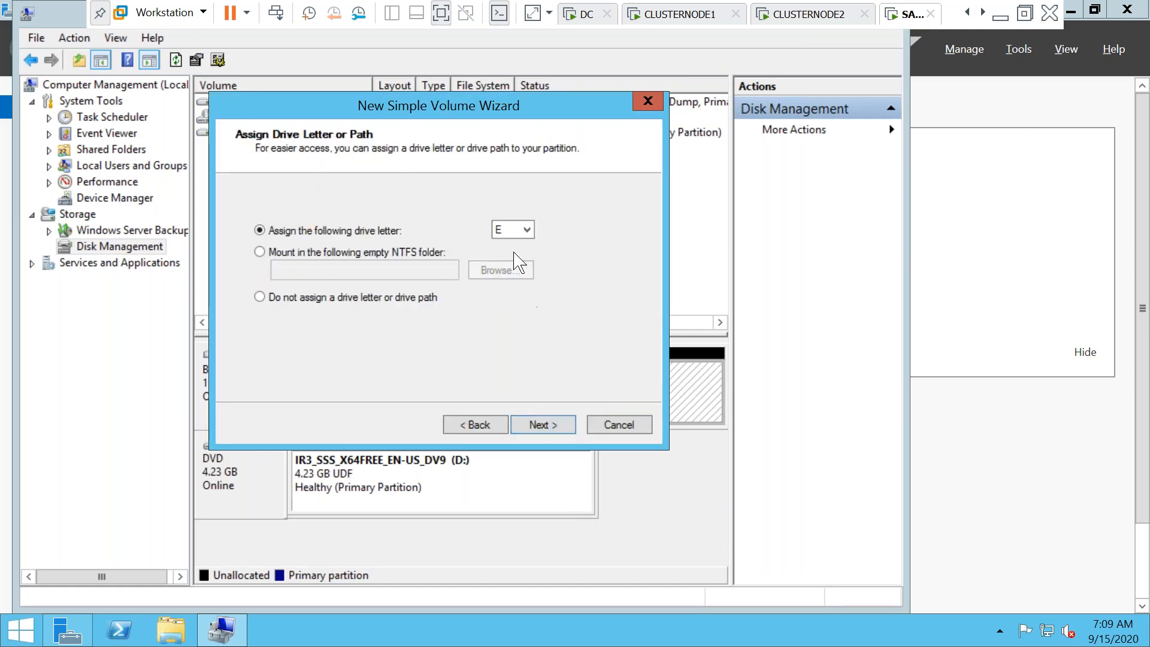
left_click(531, 423)
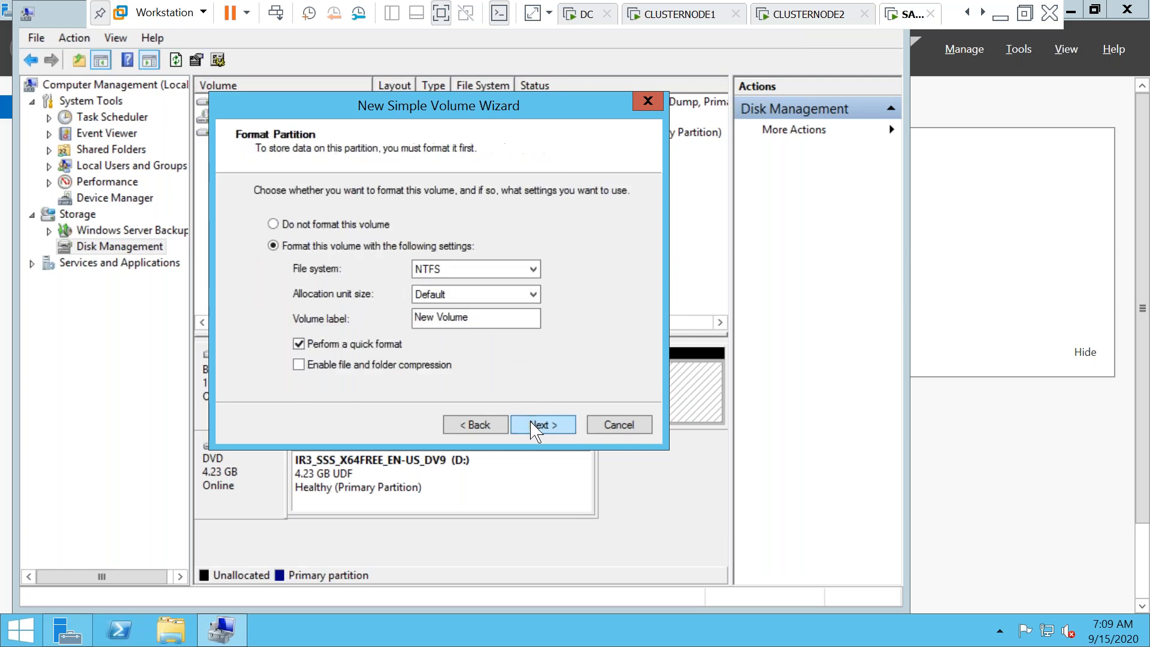
left_click_drag(483, 319, 396, 323)
type("clust")
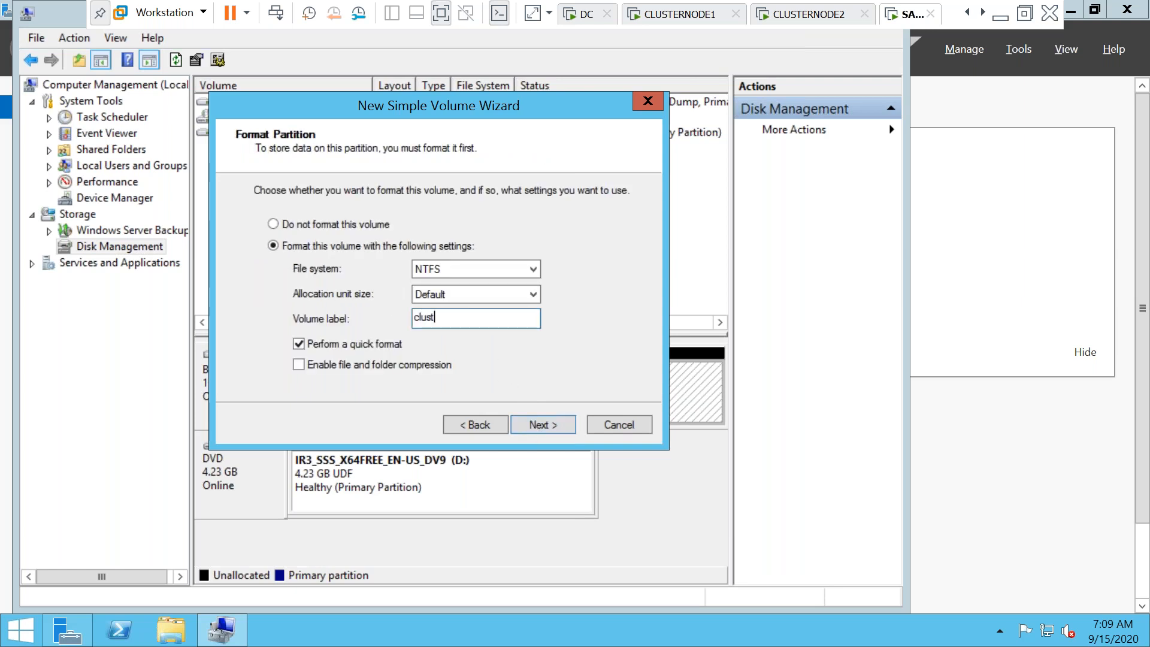
type("erdisk")
left_click(559, 427)
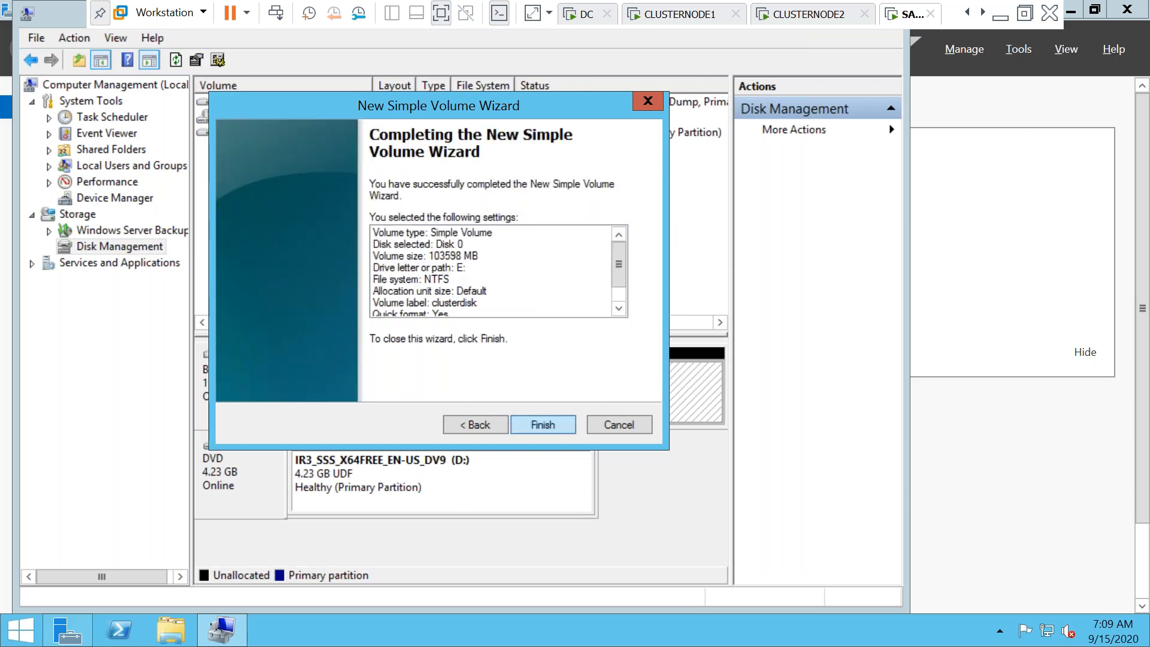
key("Return")
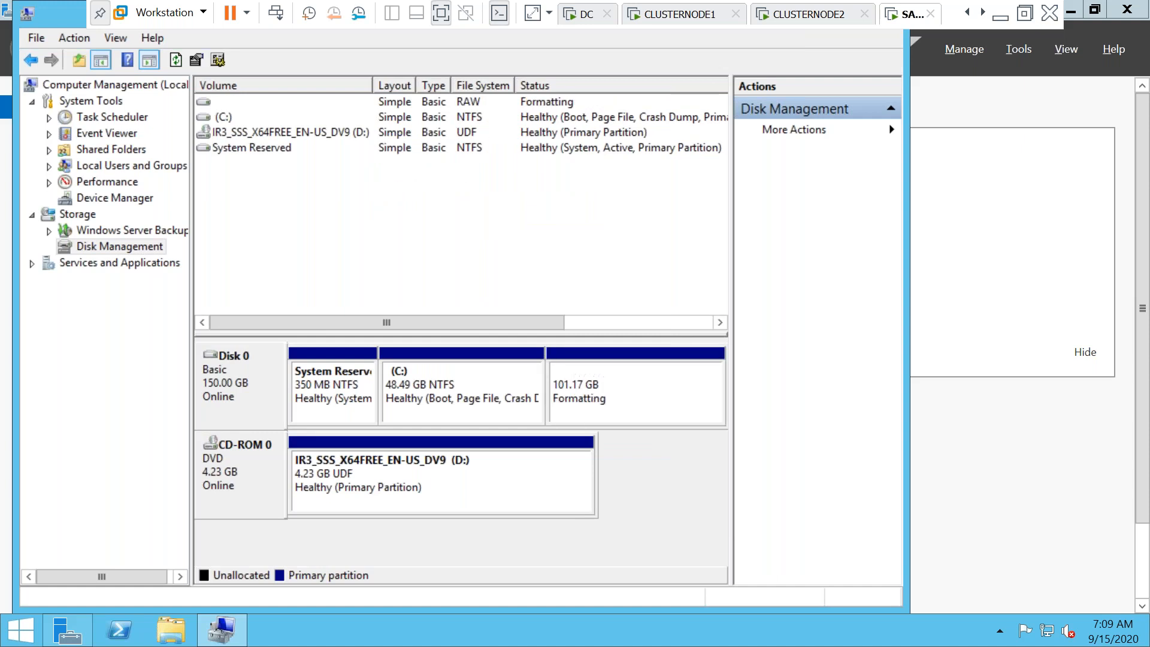
left_click(950, 483)
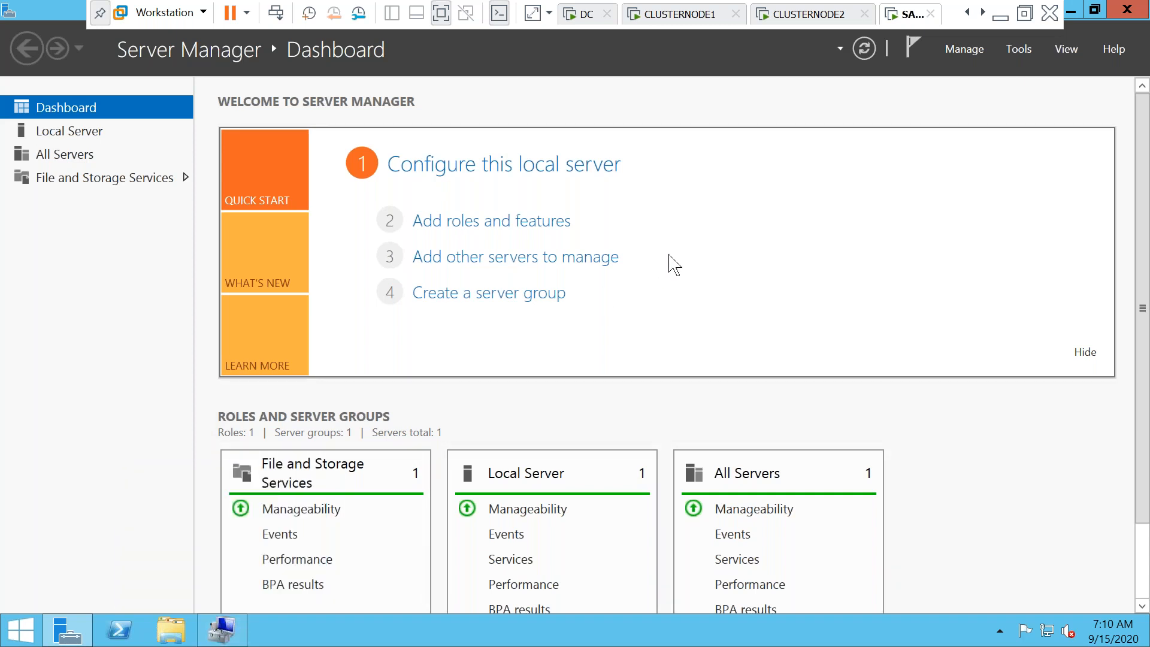
Turn off Windows Firewall for private and public networks from Local Server
left_click(84, 138)
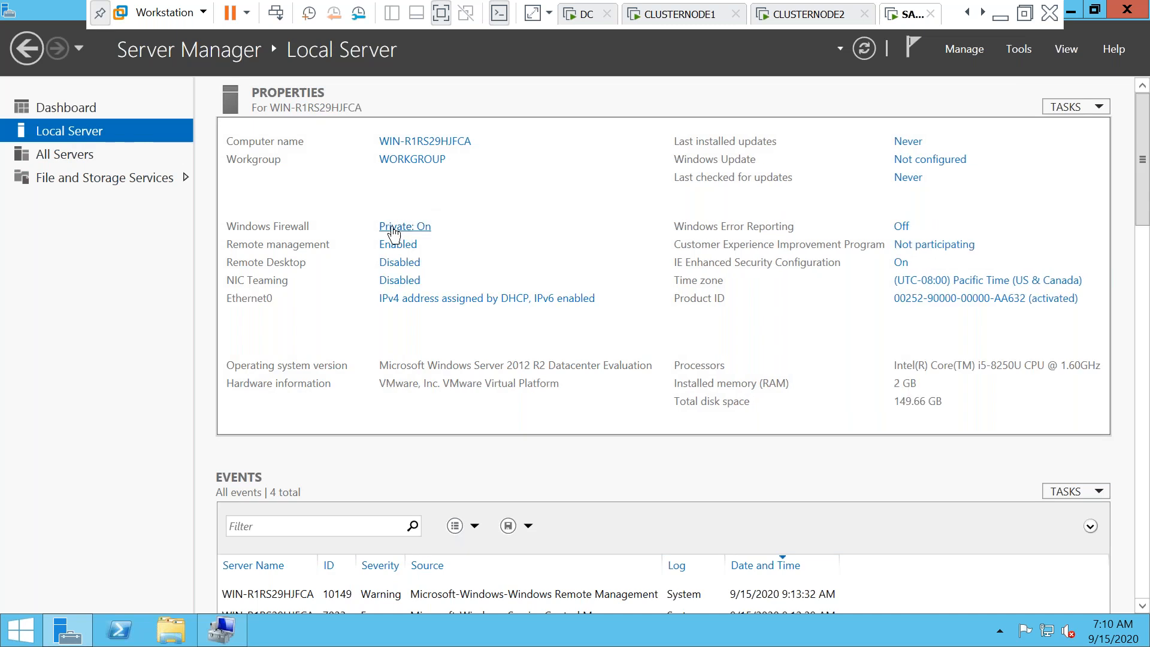
left_click(393, 228)
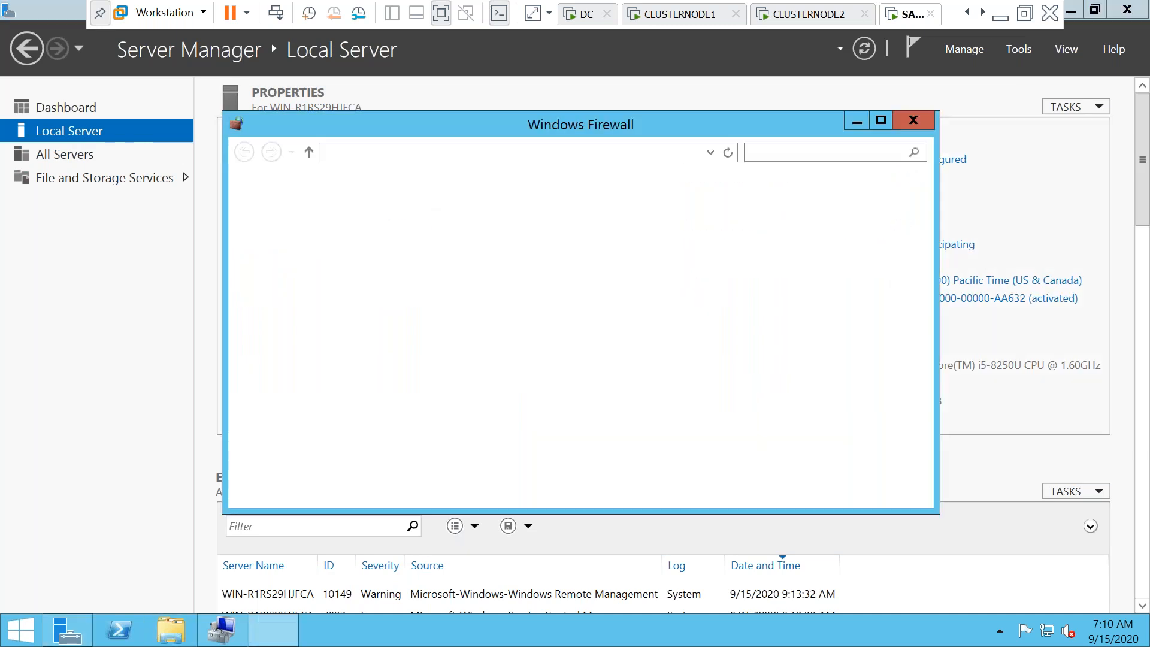
left_click(300, 285)
left_click(376, 329)
left_click(377, 441)
left_click(708, 489)
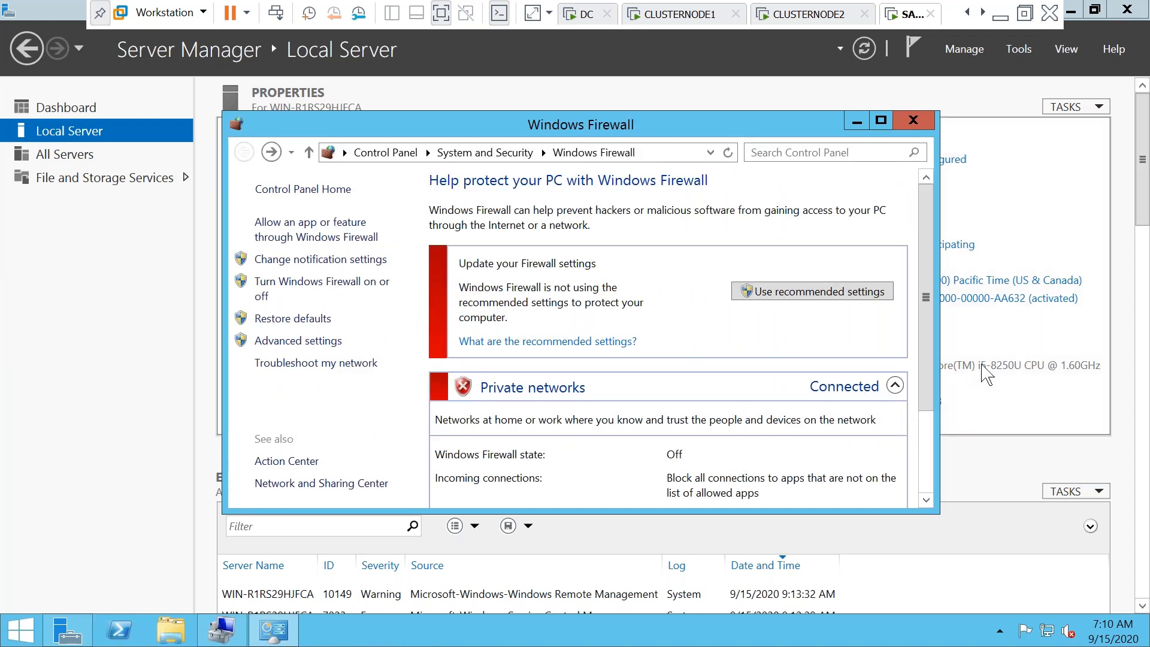
left_click(971, 396)
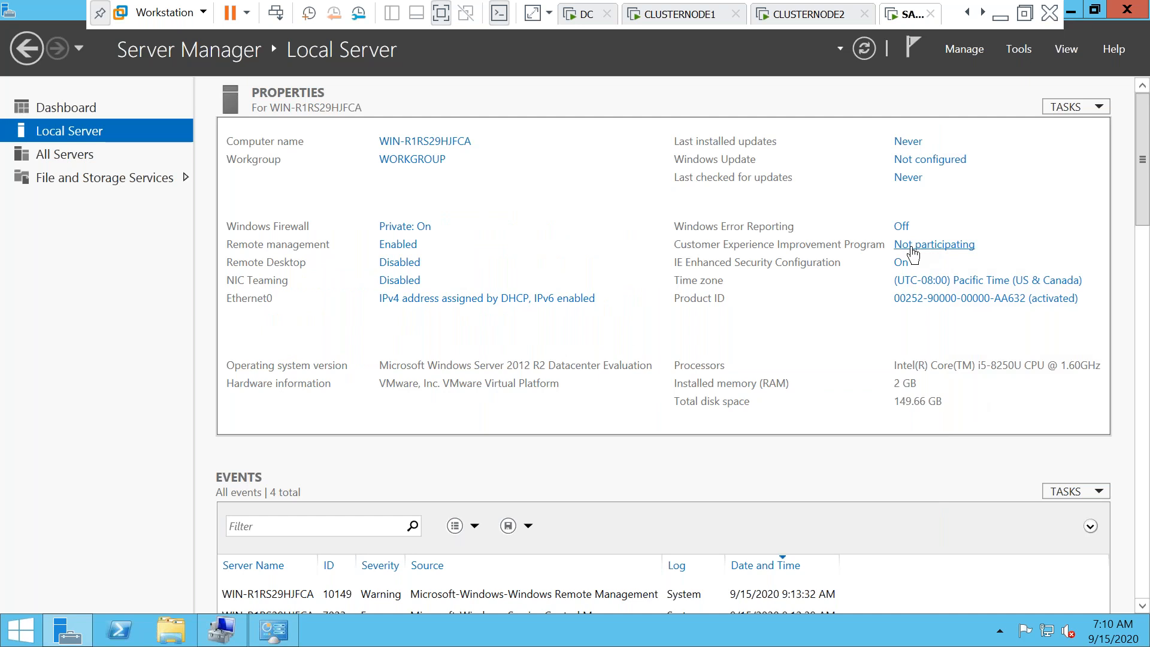
Turn off IE Enhanced Security Configuration for Administrators and Users
left_click(900, 264)
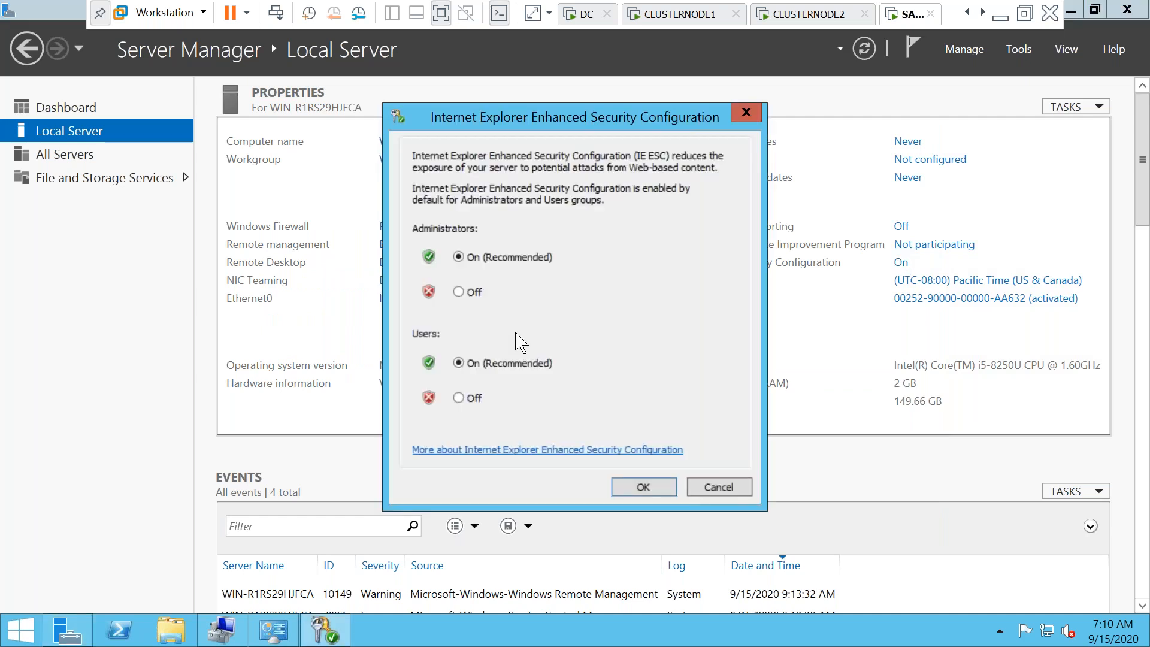
left_click(458, 292)
left_click(467, 399)
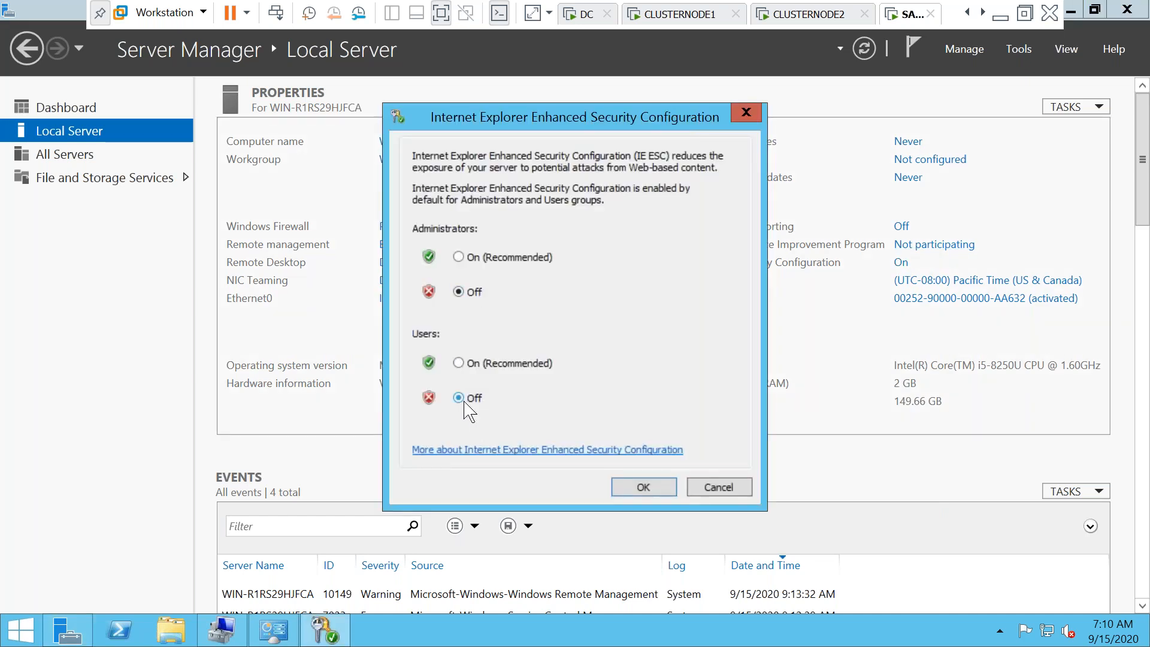
left_click(636, 487)
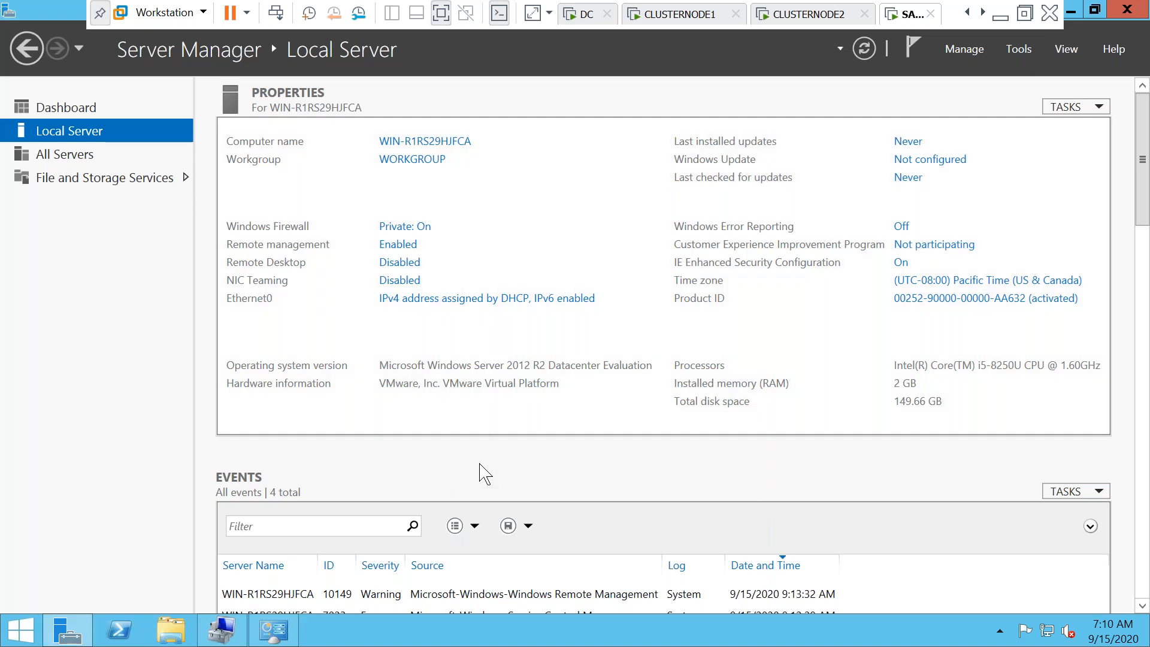
Open Network Connections with ncpa.cpl and show the Ethernet0 status
key("super+r")
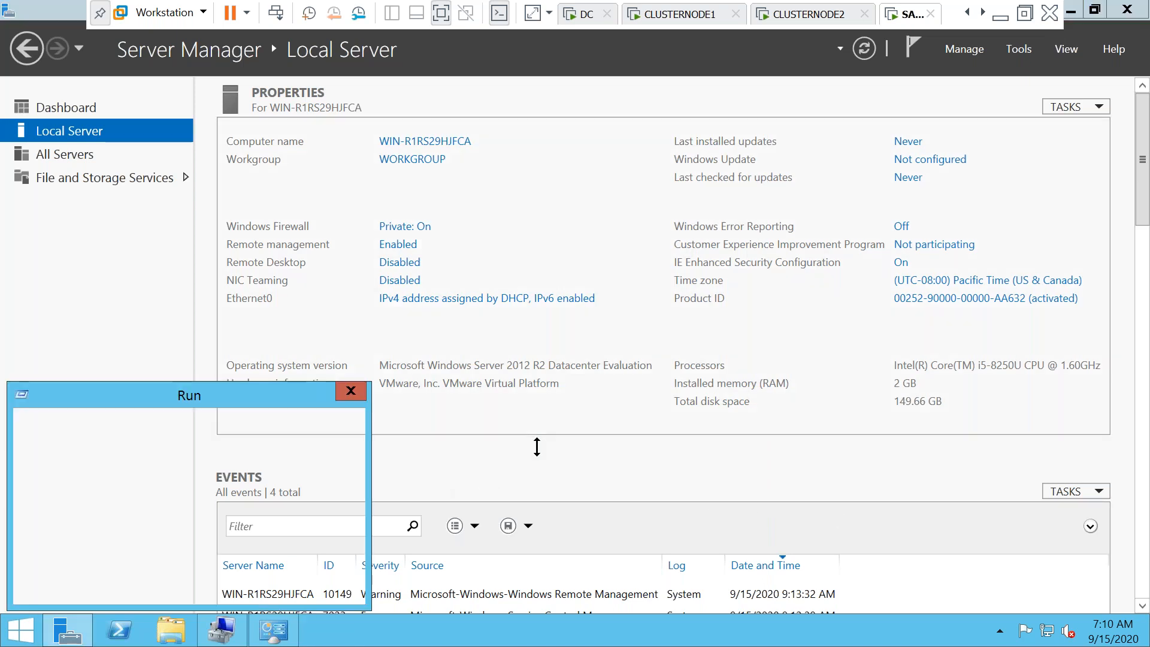
type("ncpa.cpl")
key("Return")
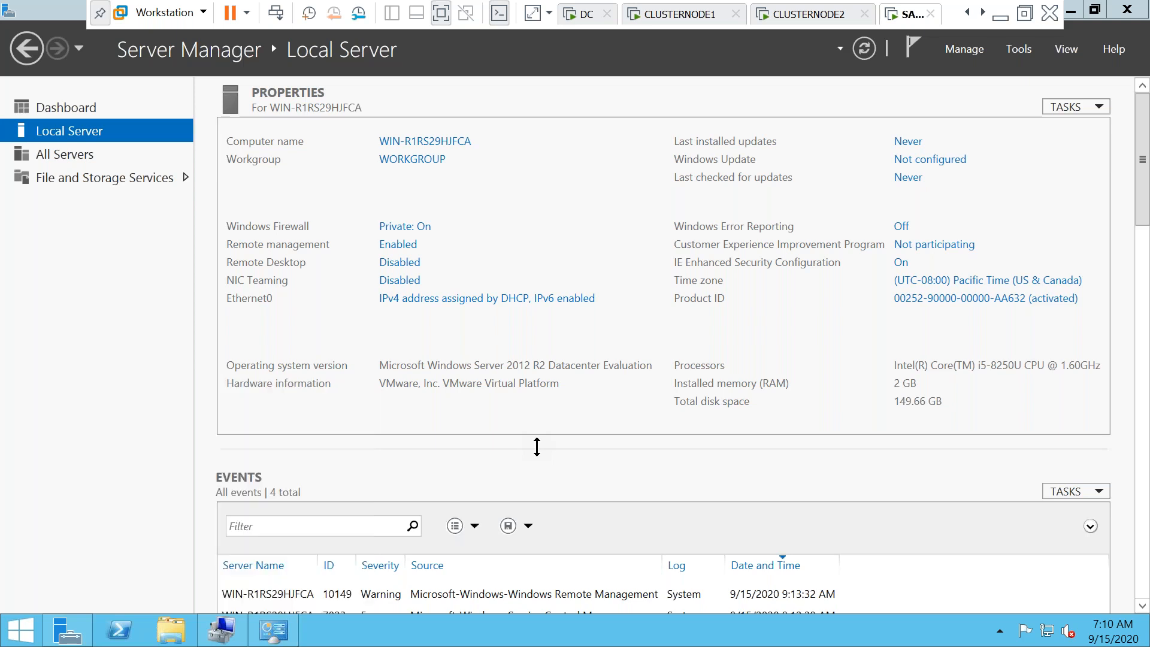
double_click(334, 258)
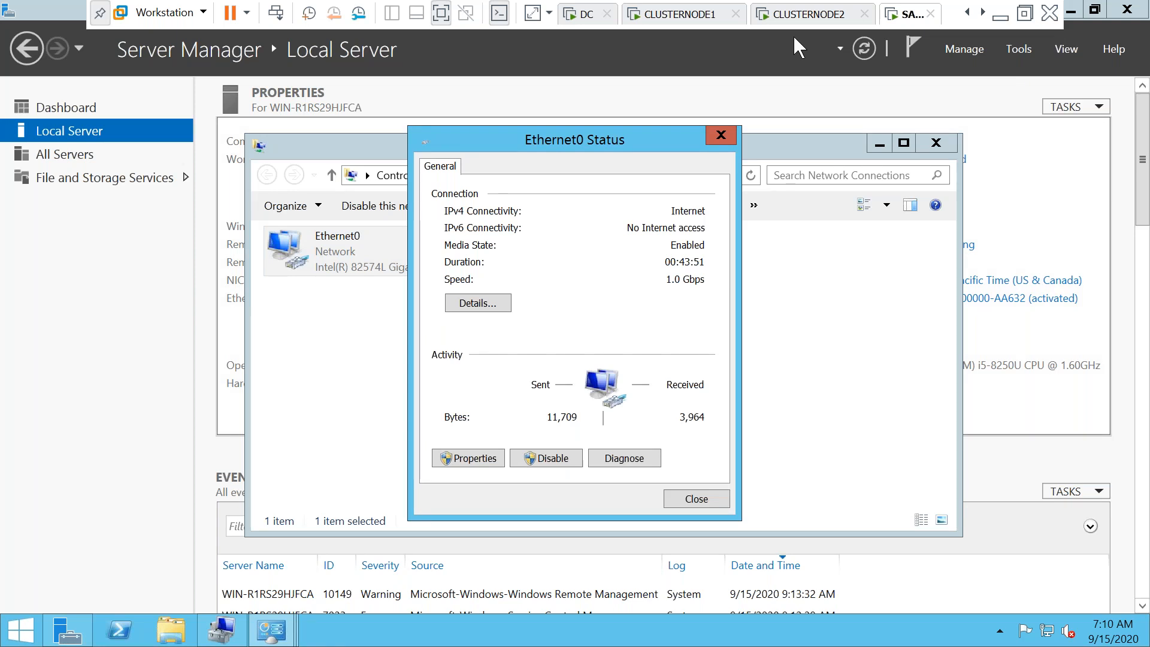
Switch SANSERVER's network adapter to bridged networking in the VM settings
right_click(909, 17)
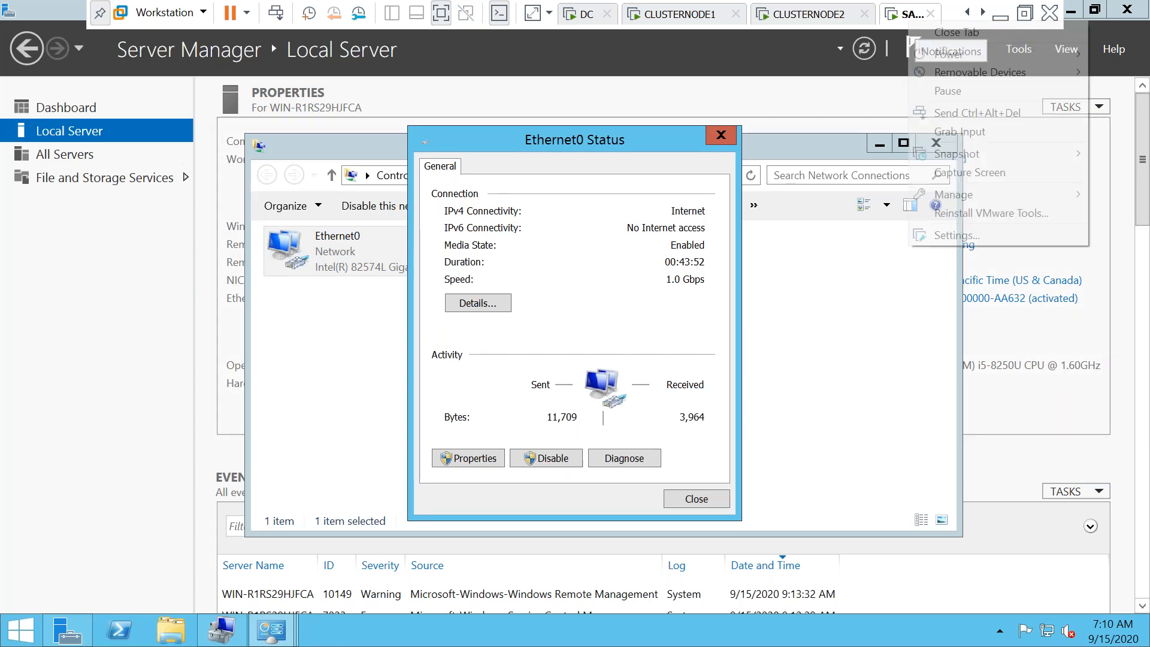
left_click(944, 235)
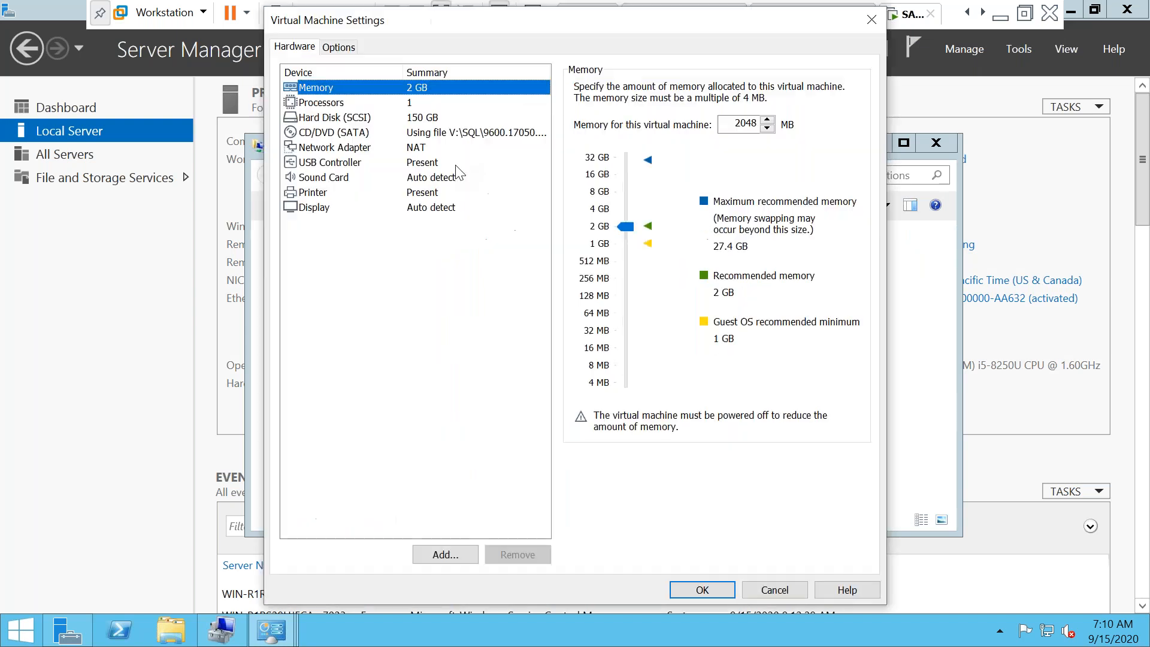
left_click(443, 148)
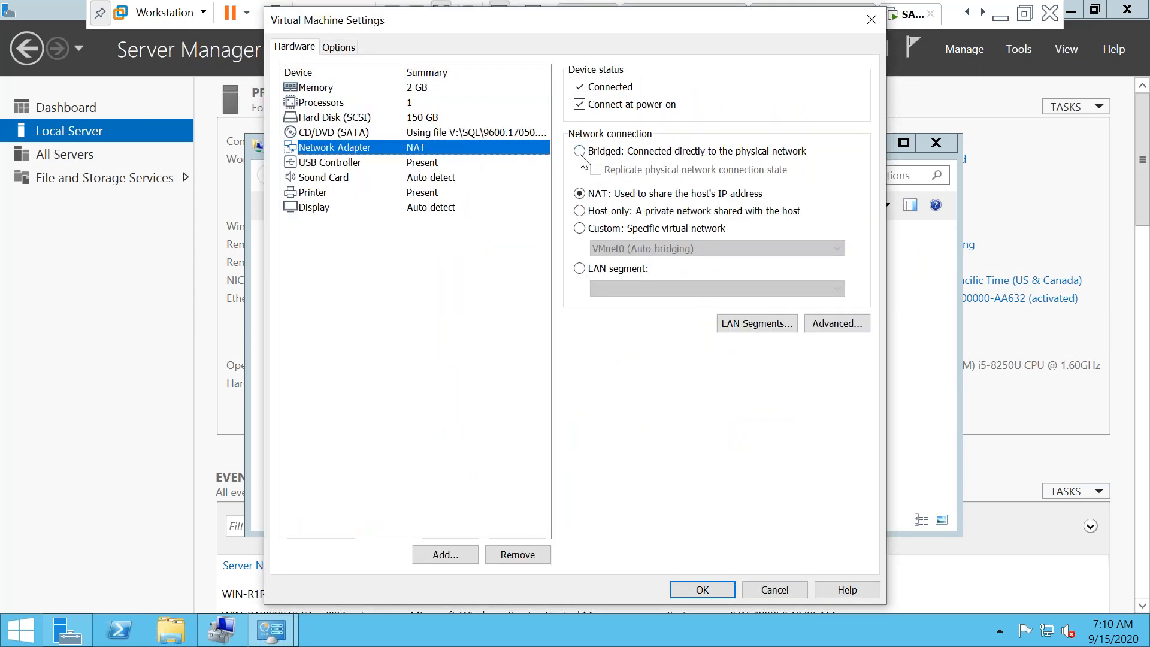
left_click(580, 151)
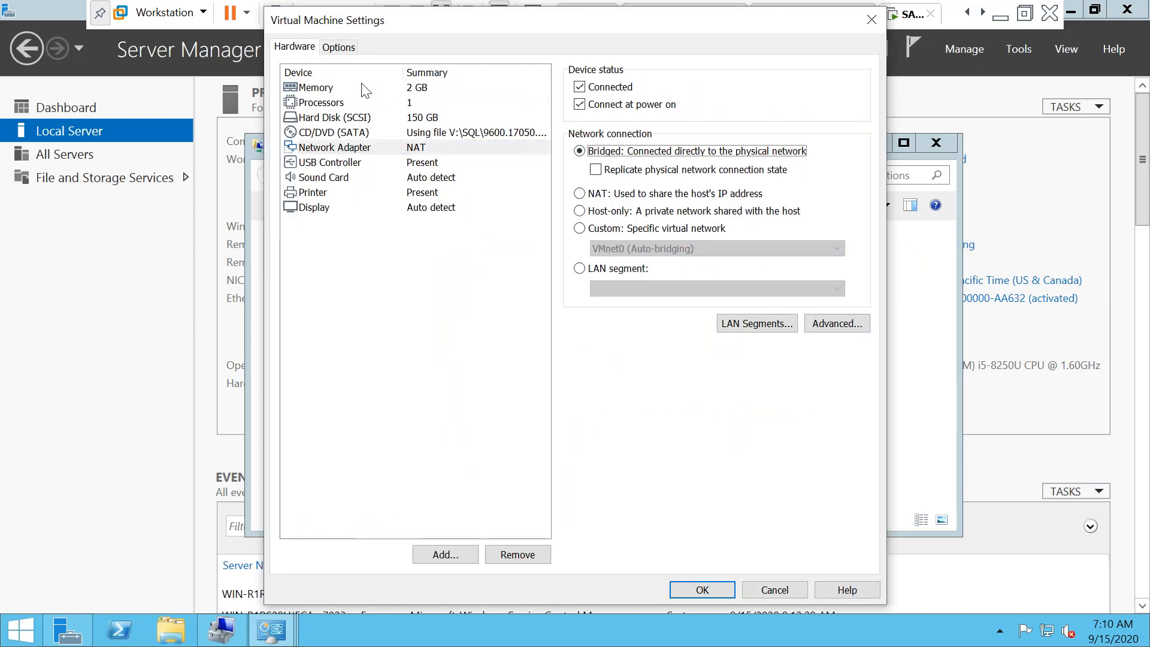
Change the VM's memory to 4048 MB
left_click(337, 48)
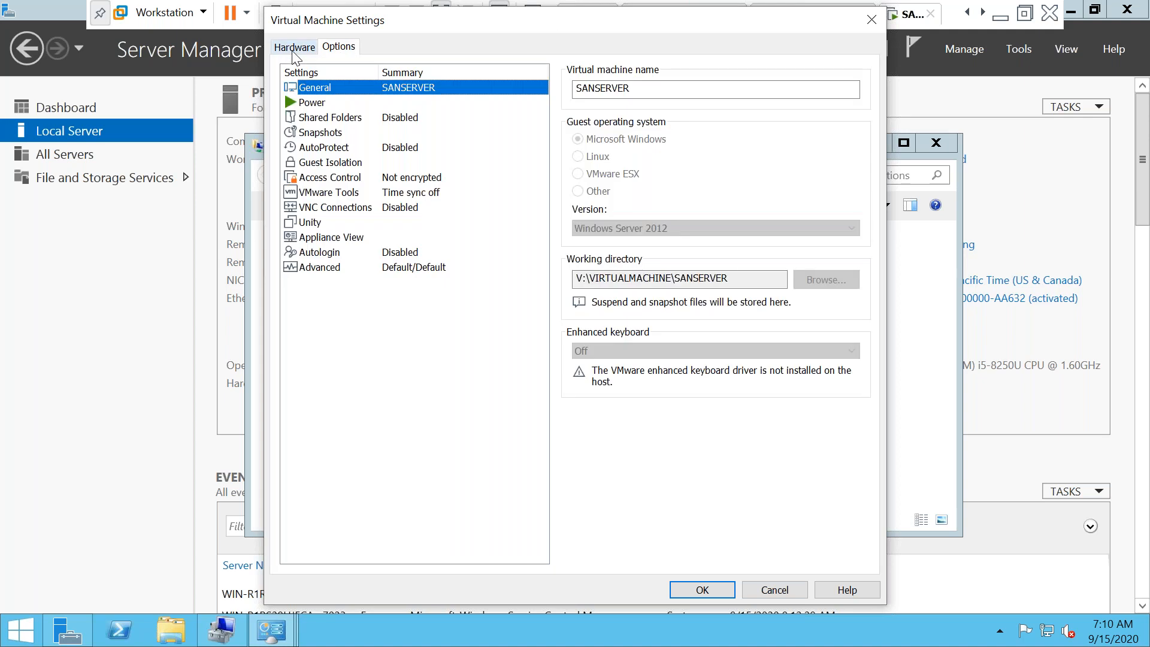
left_click(293, 48)
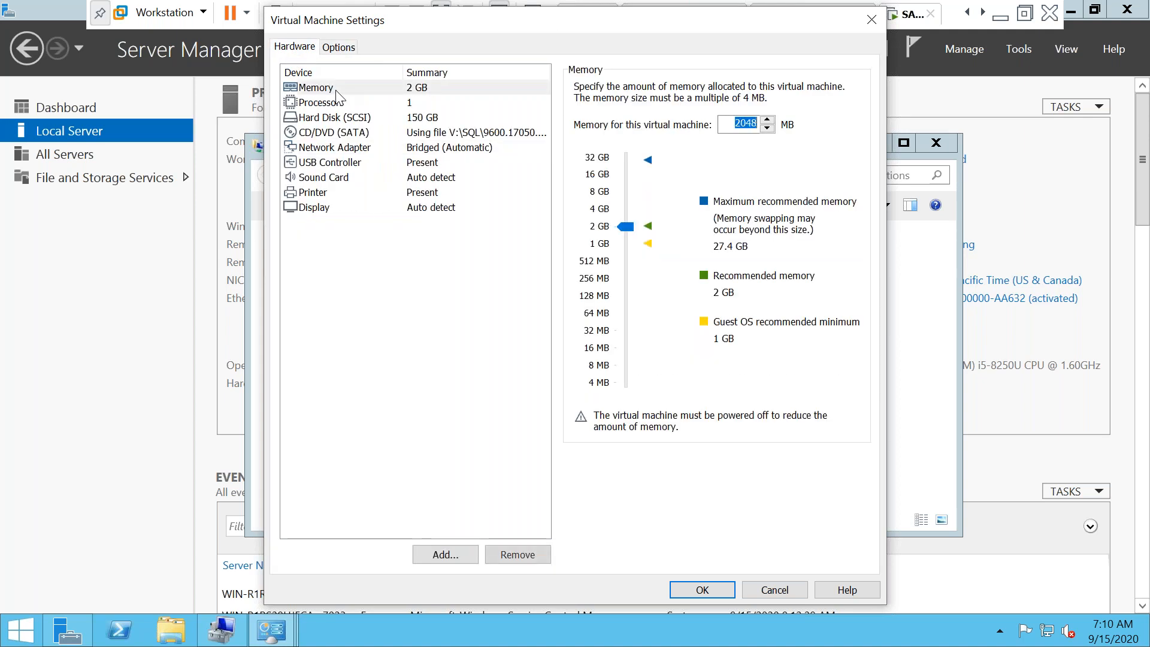
left_click(742, 125)
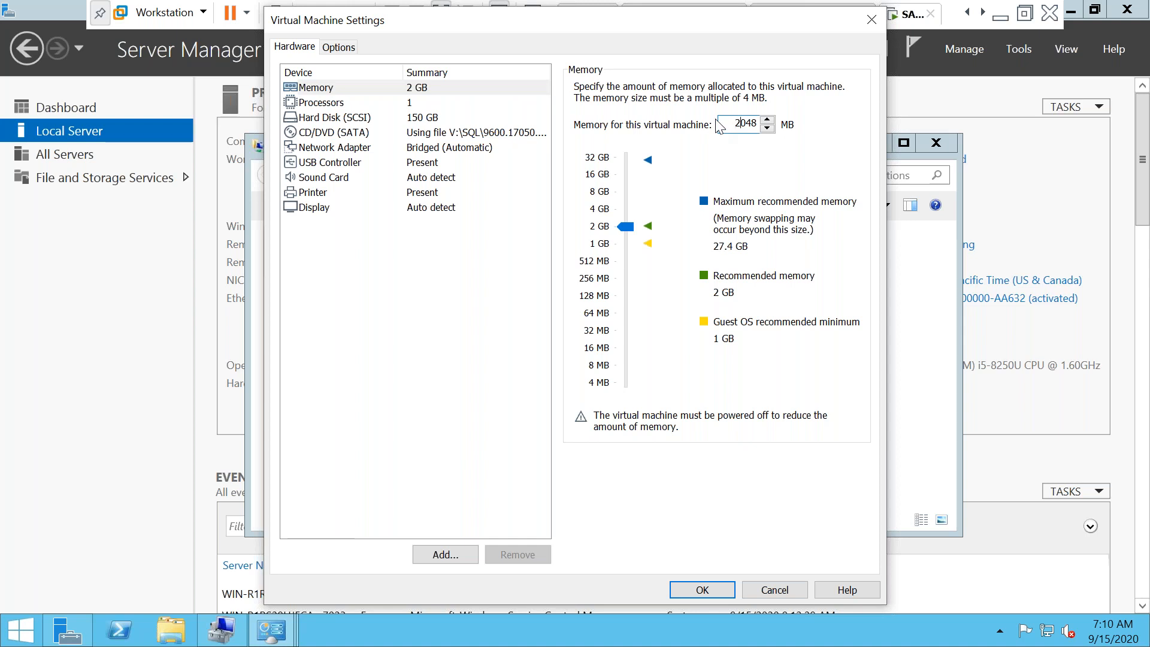
key("BackSpace")
type("4")
Always enable shared folders and add the host V: drive as shared folder V
left_click(340, 48)
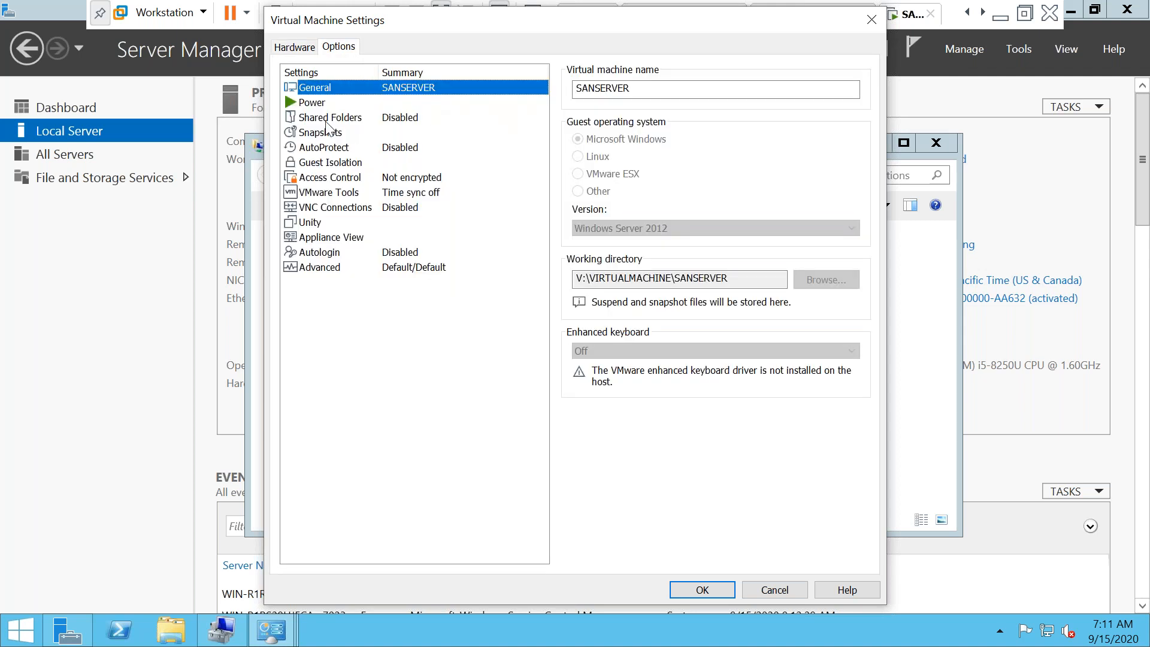
left_click(326, 120)
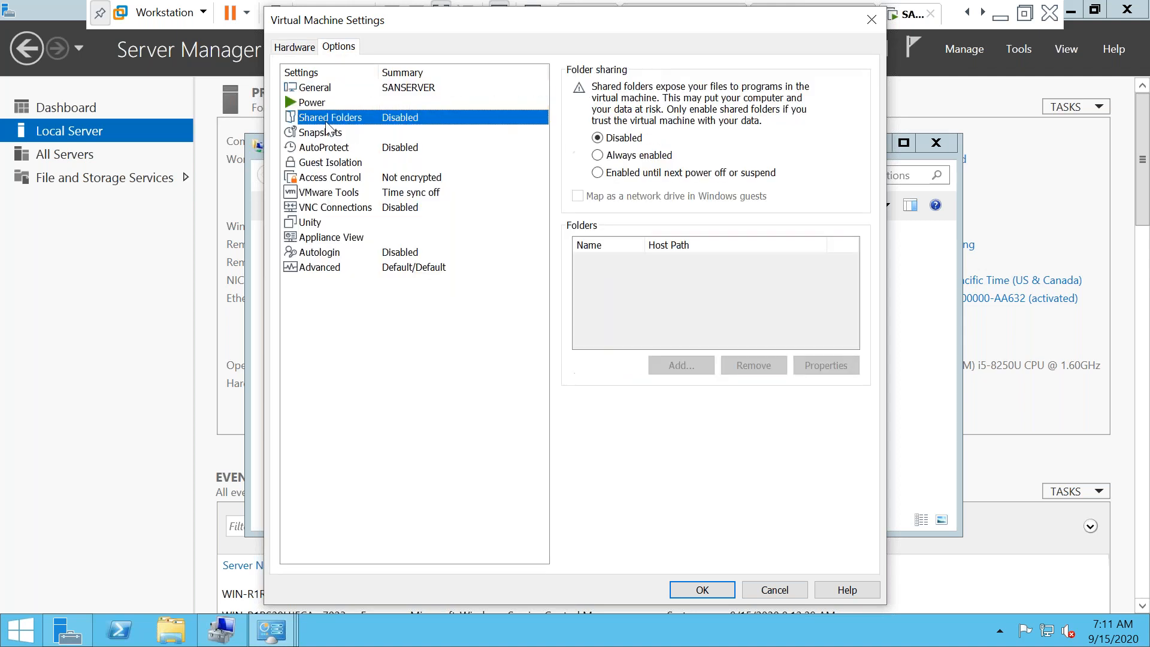
left_click(597, 155)
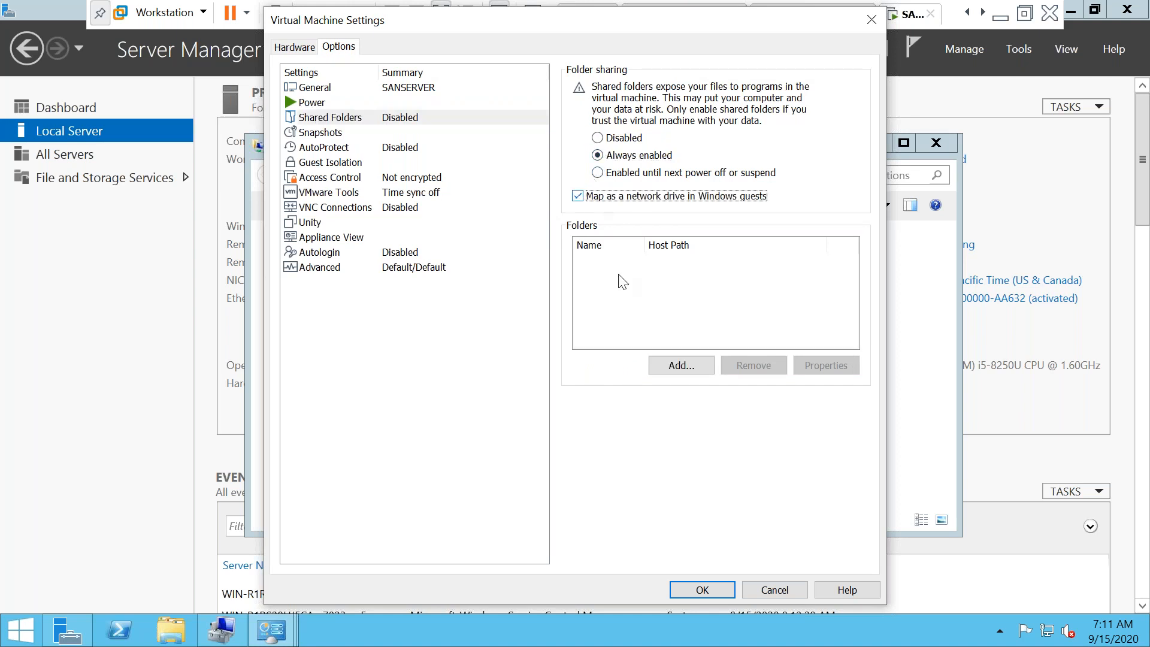
left_click(681, 366)
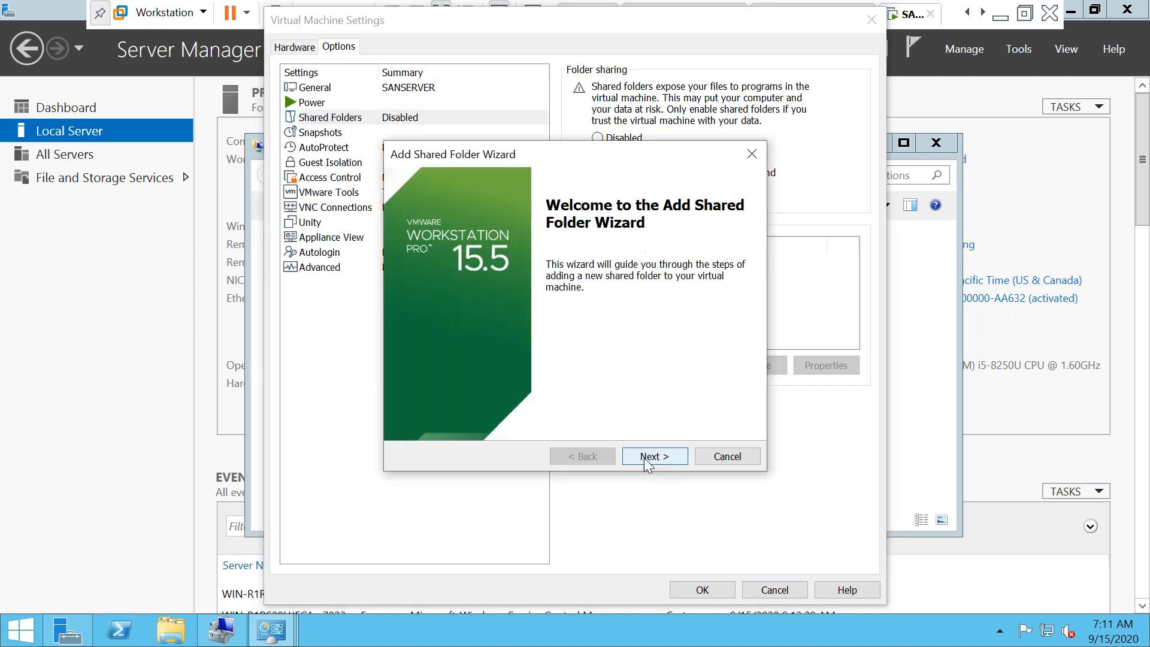
left_click(647, 458)
left_click(713, 250)
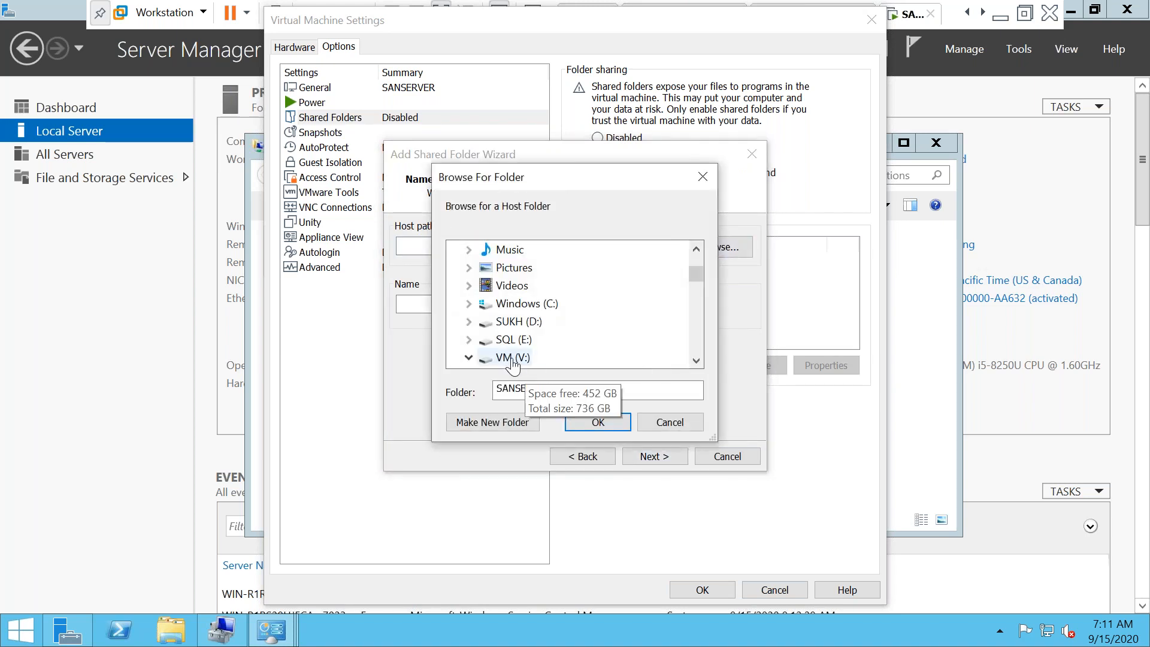
left_click(514, 358)
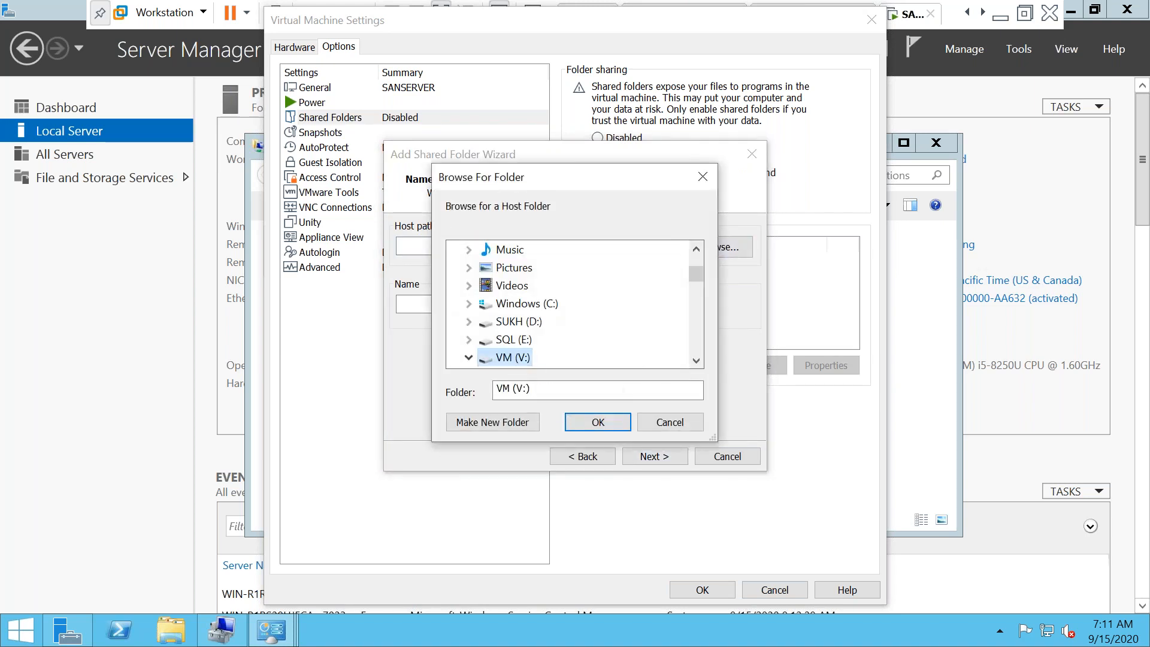
left_click(598, 423)
left_click(654, 456)
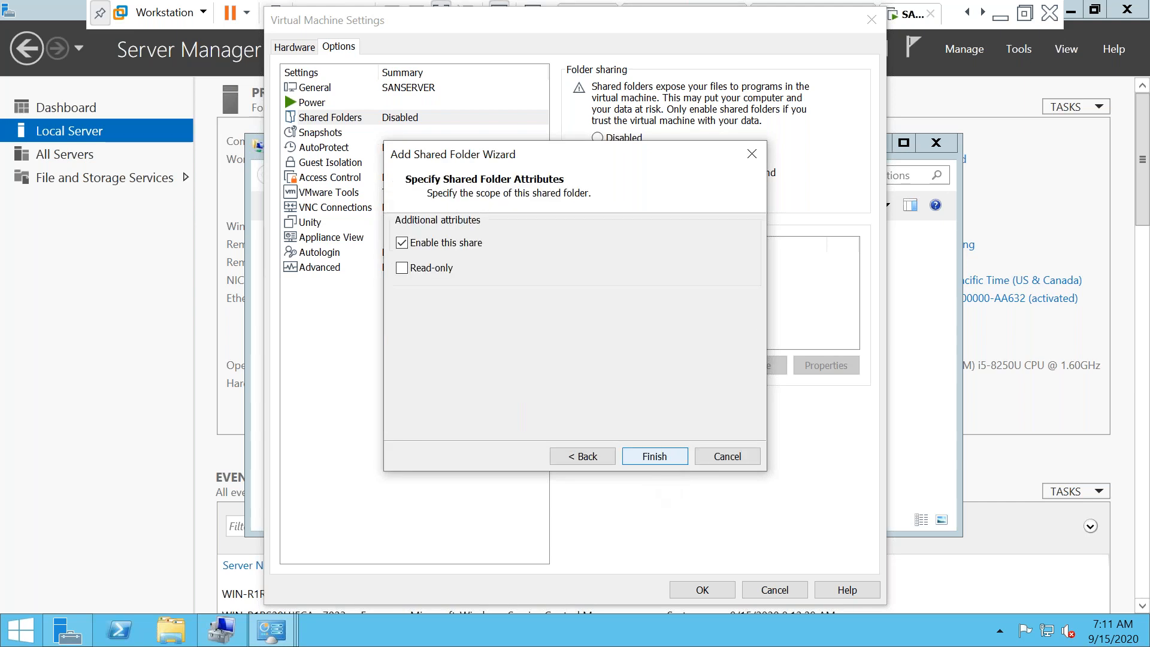
left_click(654, 456)
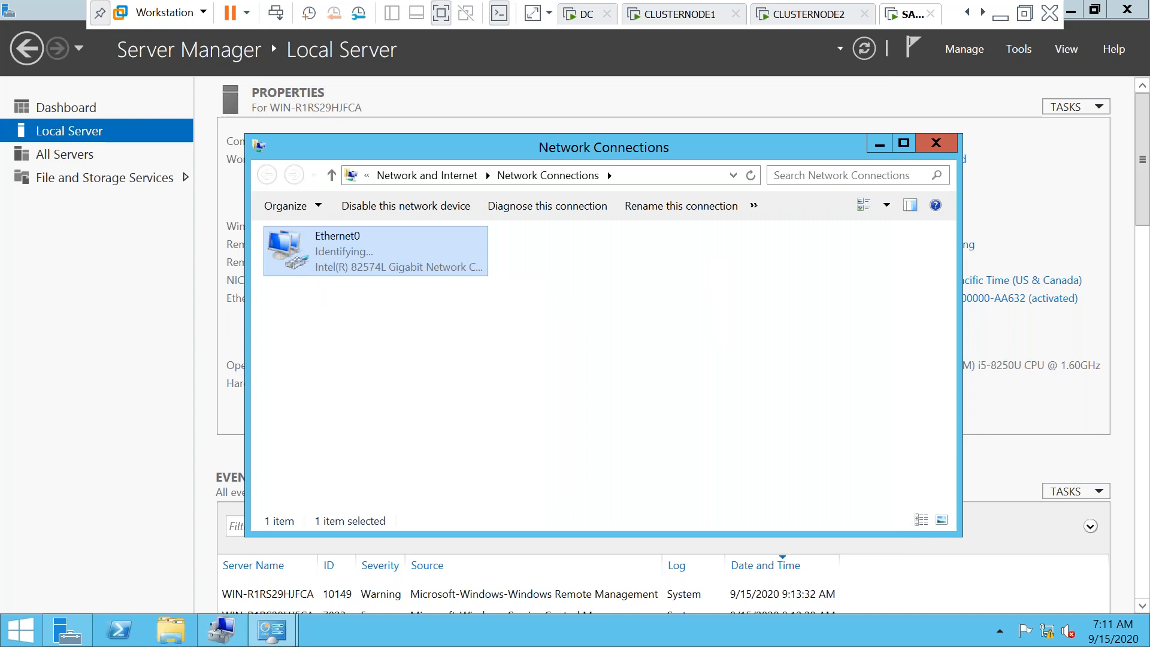
Disable IPv6 on Ethernet0 and give IPv4 the static address 192.168.1.103
double_click(376, 251)
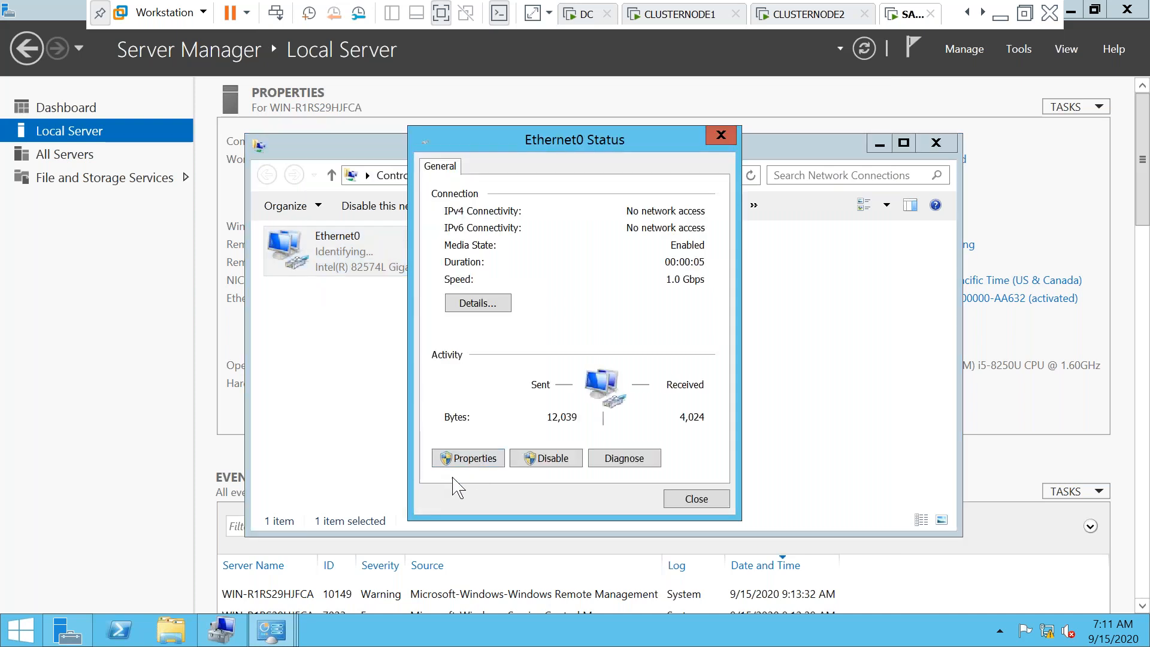
left_click(466, 459)
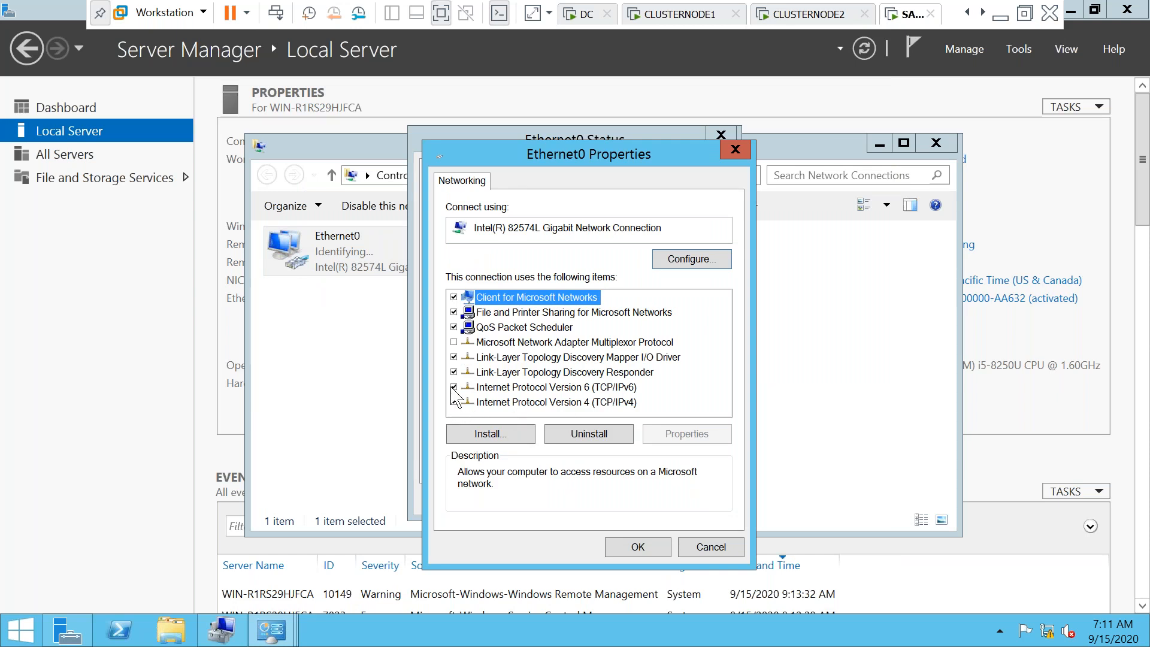
left_click(453, 388)
double_click(517, 403)
left_click(488, 342)
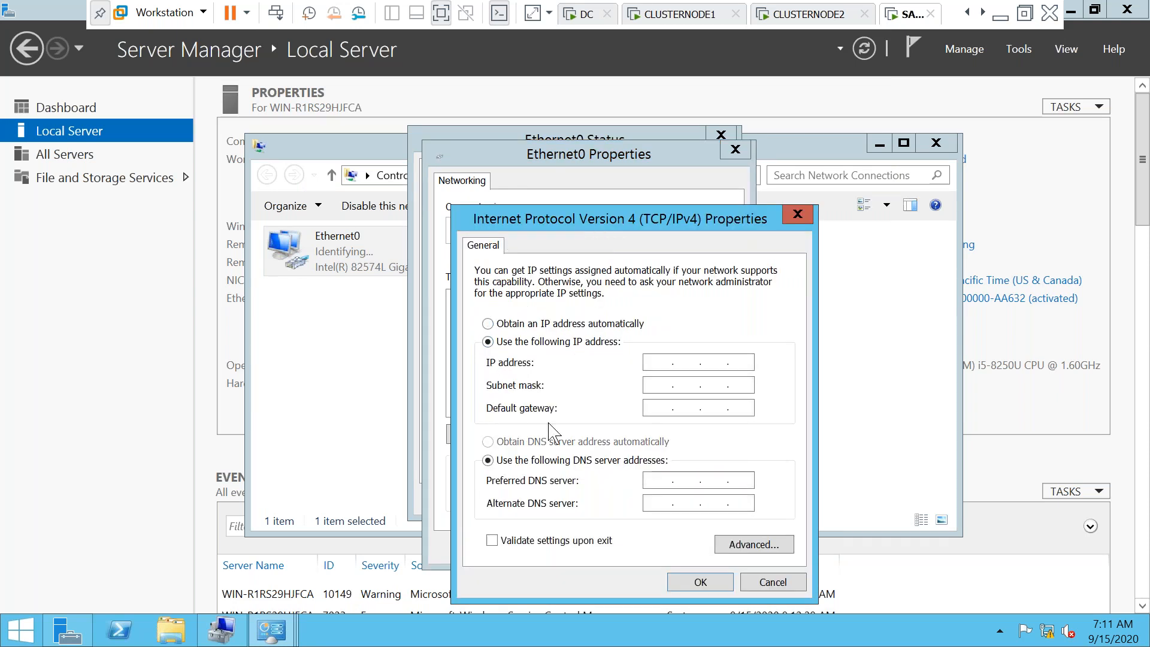
left_click(667, 363)
type("192.168.1.")
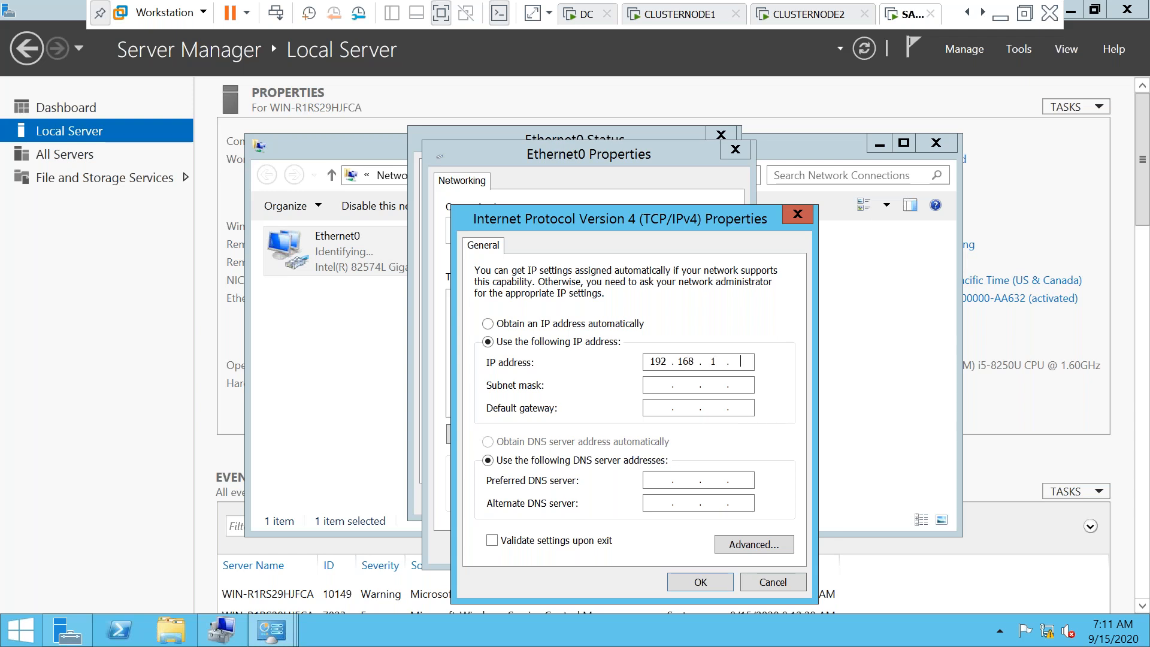
type("103")
Enter mask 255.255.255.0, gateway 192.168.1.1, DNS 127.0.0.1 and 192.168.1.100, then close all windows
left_click(662, 386)
key("Tab")
type("192 . ")
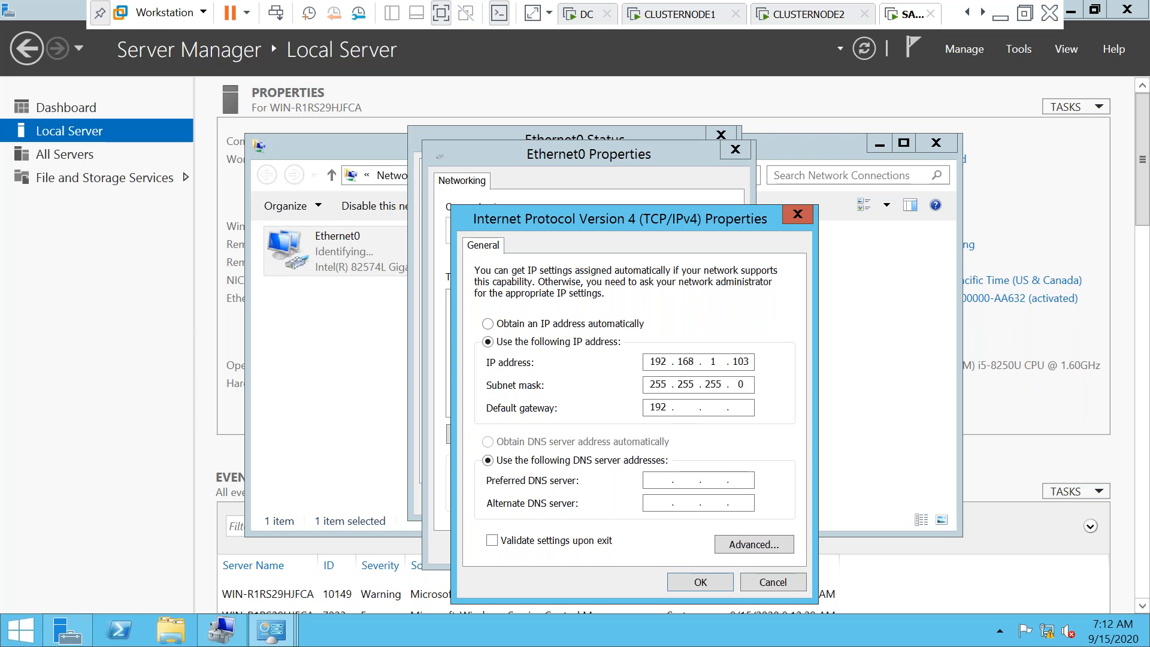
type("168 . 1 . 1")
key("Tab")
key("Tab")
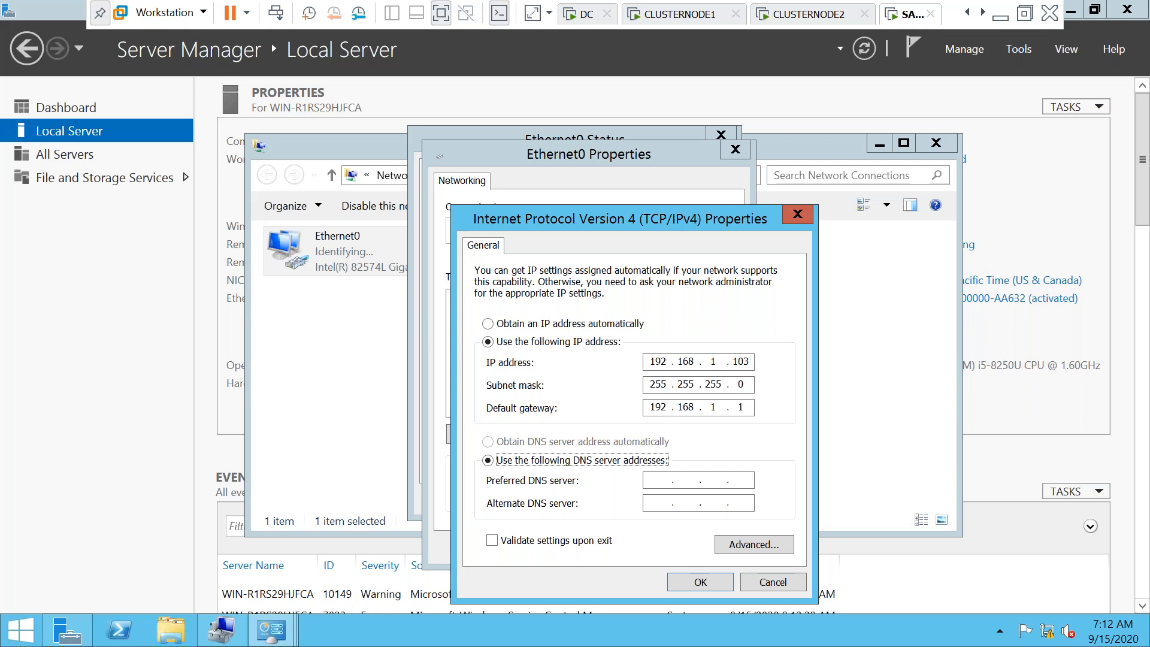
type("127 ")
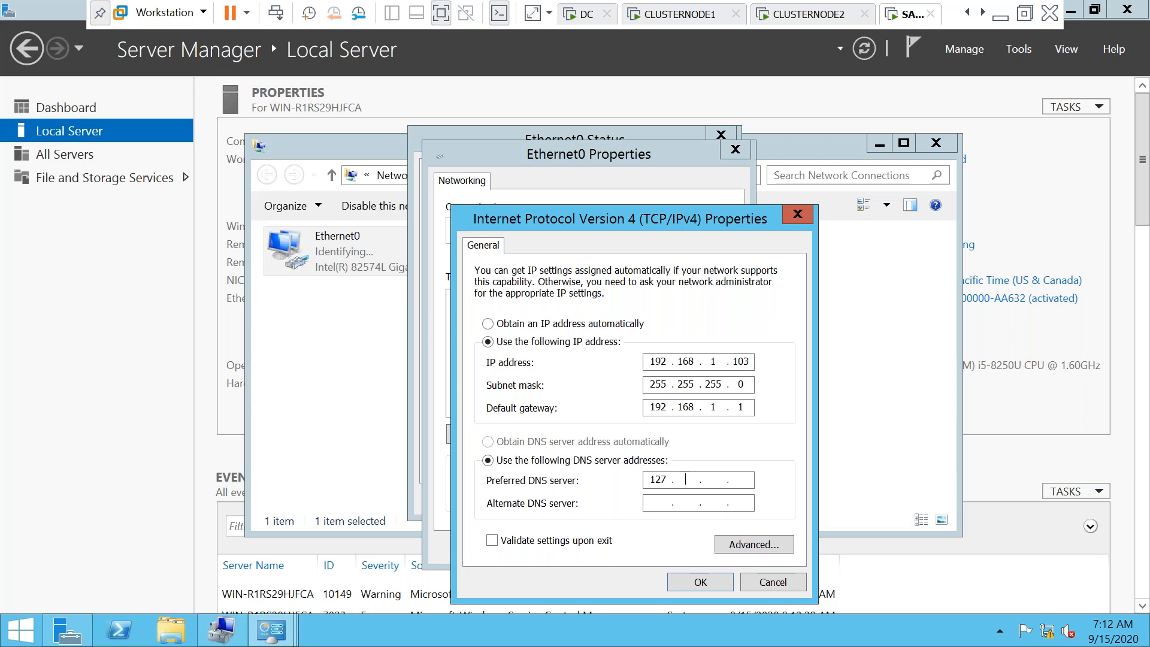
type("0.0")
type("127")
key("BackSpace")
key("BackSpace")
type("92.168.1.100")
left_click(686, 587)
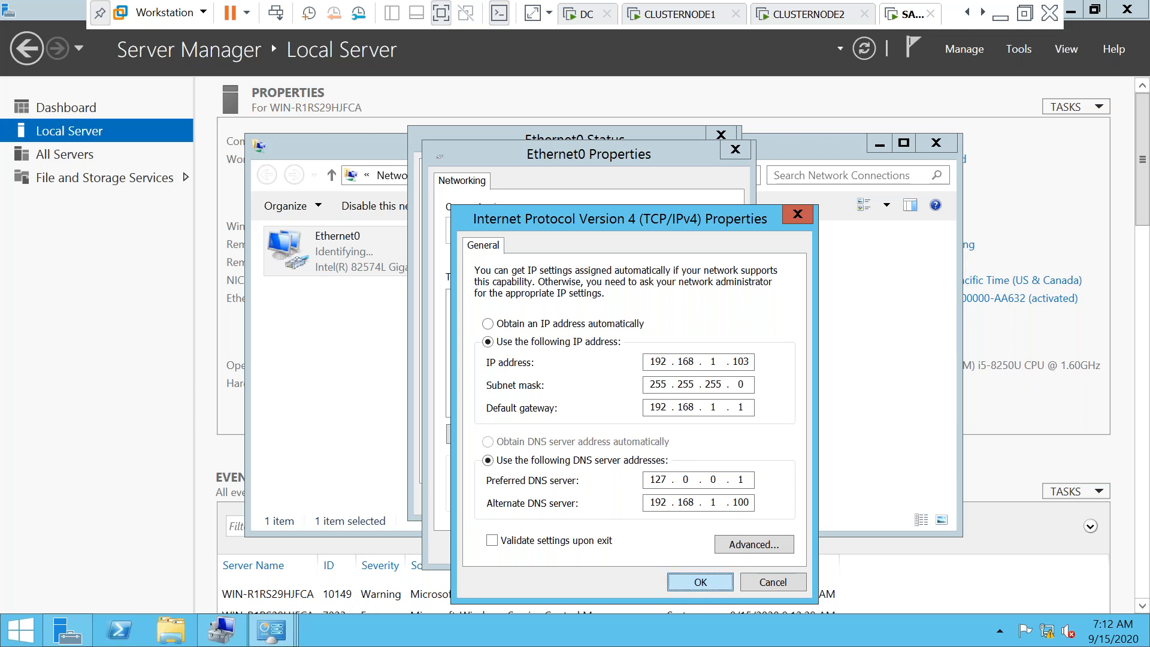
left_click(644, 548)
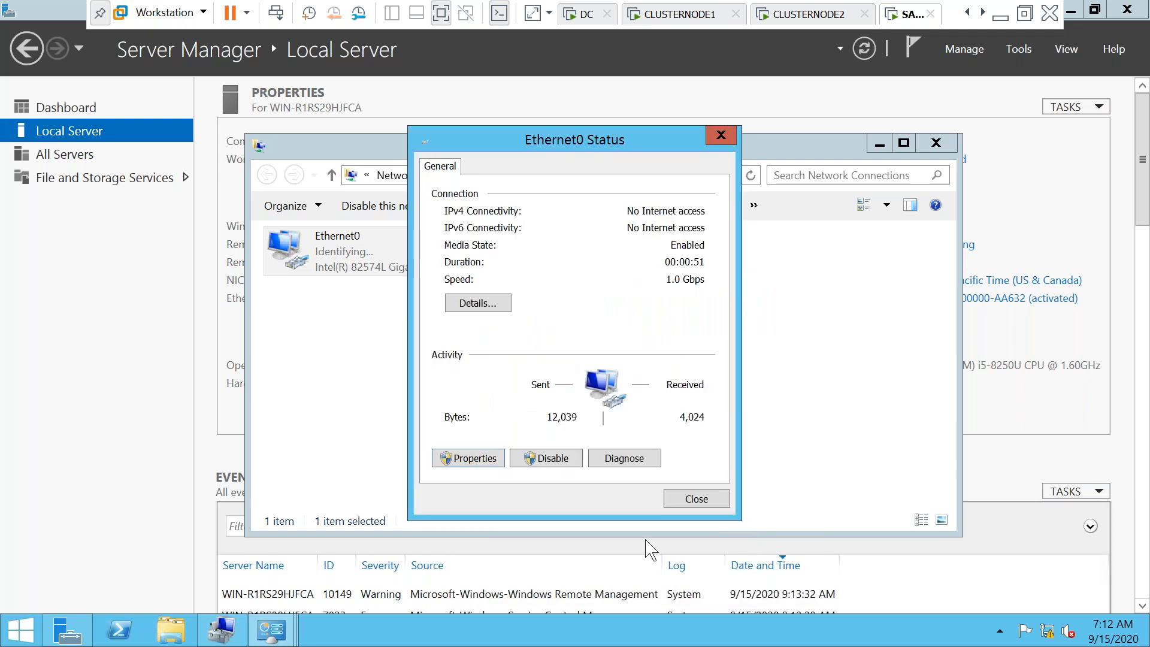
left_click(695, 500)
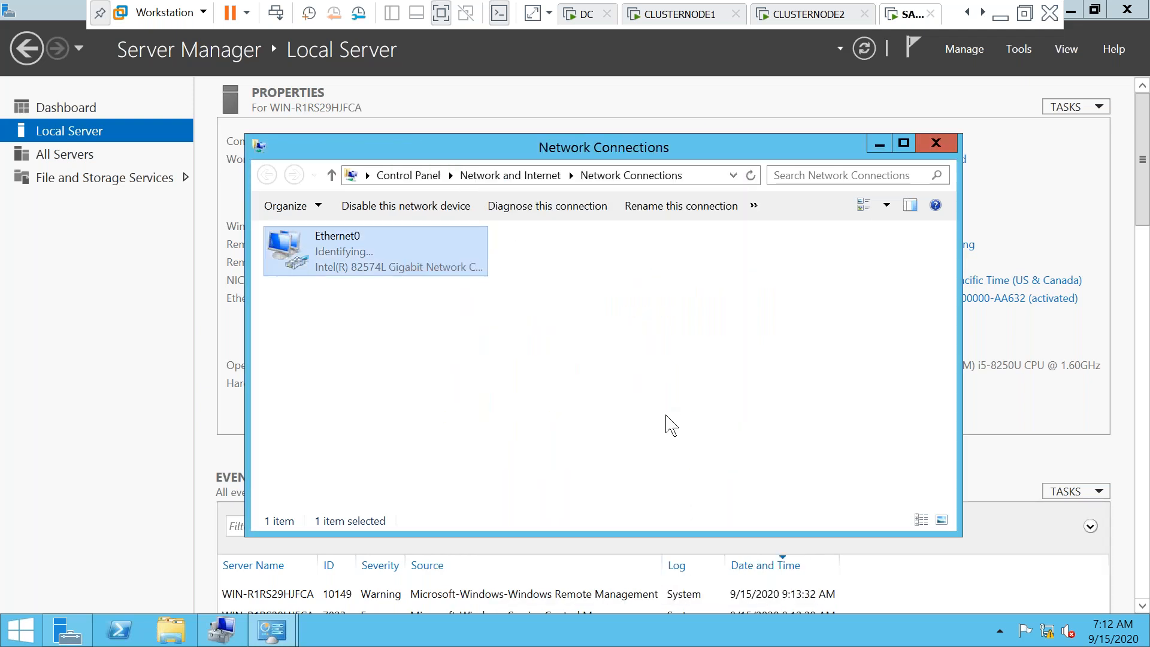
left_click(936, 143)
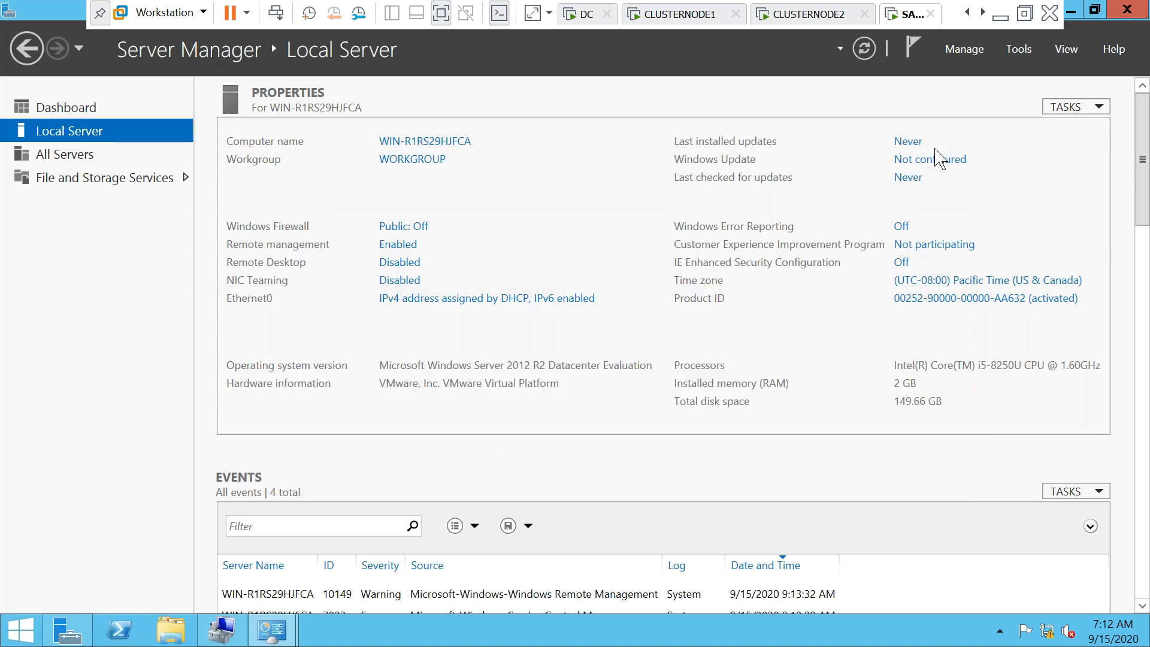
Rename the computer to SANSERVER and request membership in domain SUBU.COM
left_click(402, 164)
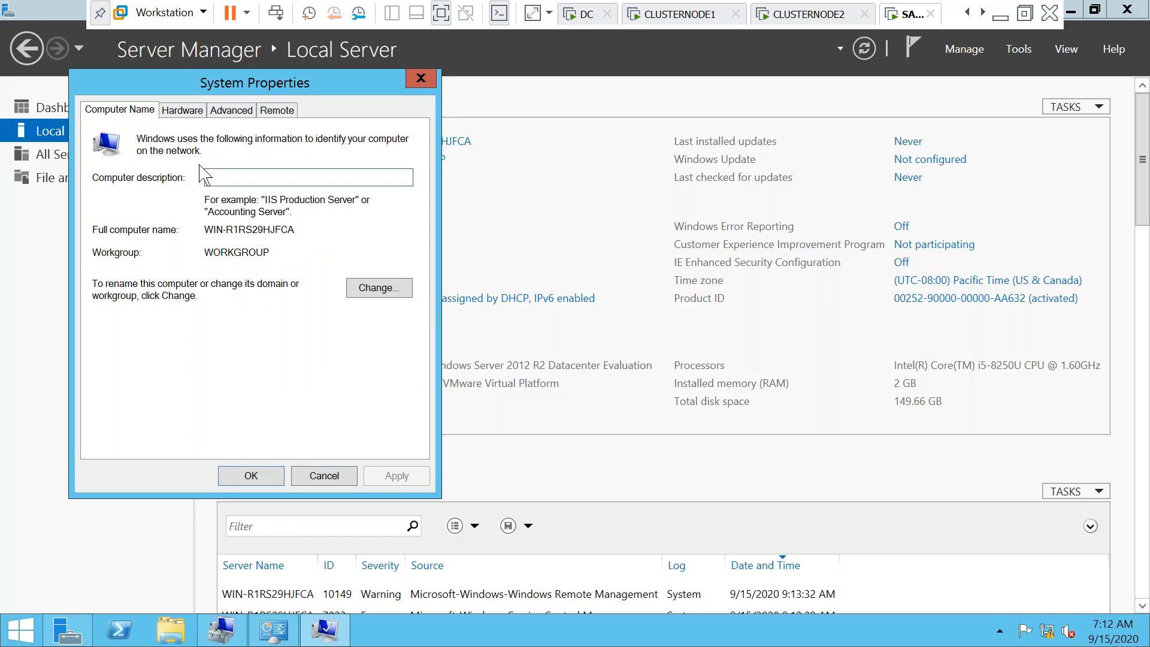
left_click(366, 288)
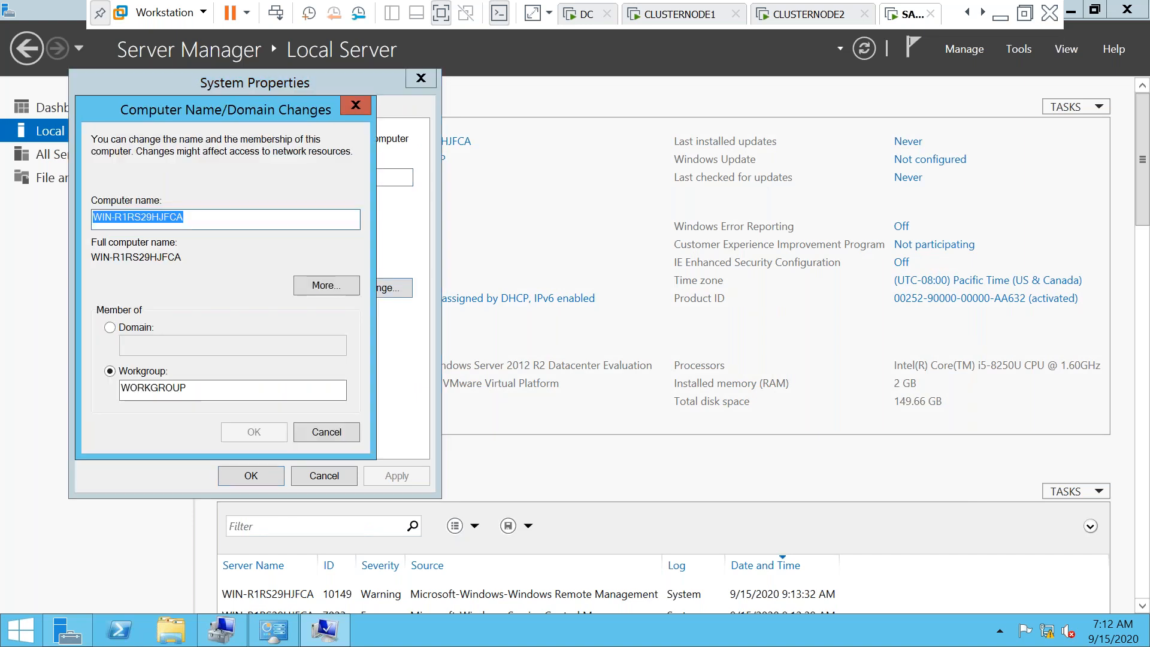
left_click(111, 328)
left_click_drag(205, 217, 64, 212)
type("SA")
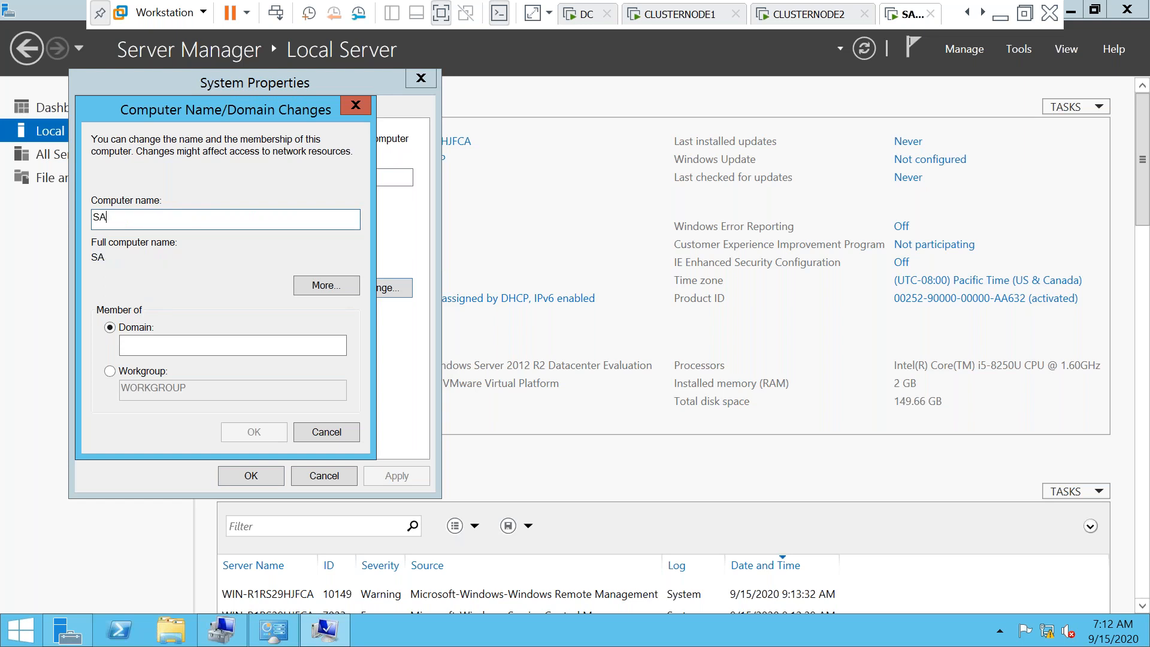
type("NSERVER")
left_click(133, 346)
type("S")
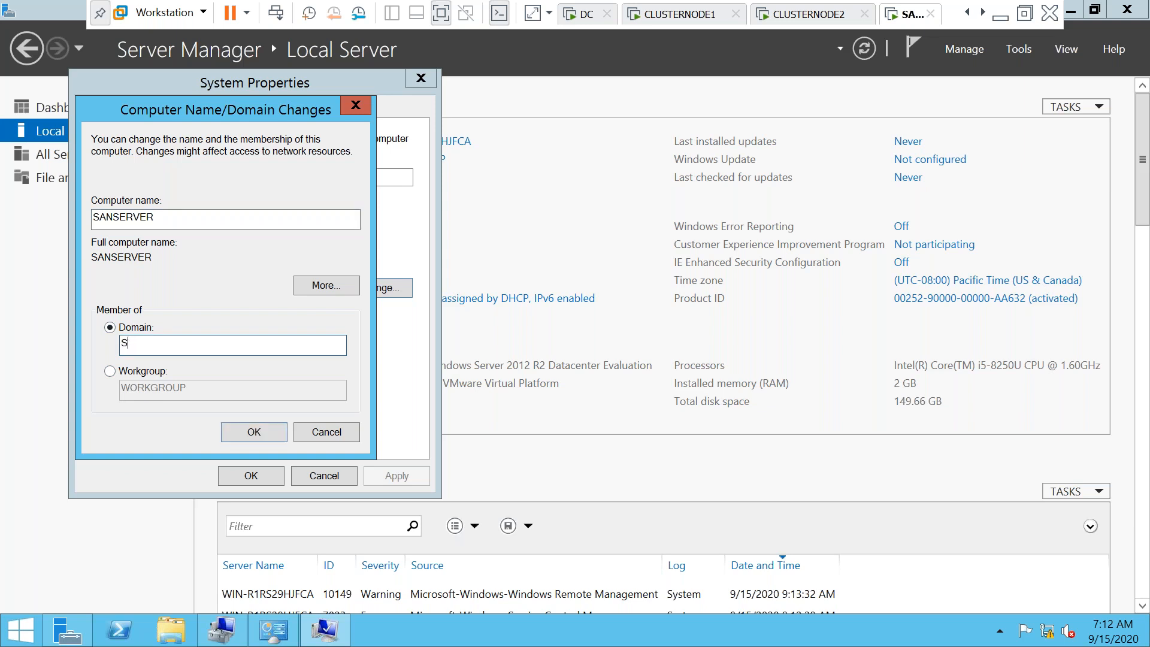
type("YBU.COM")
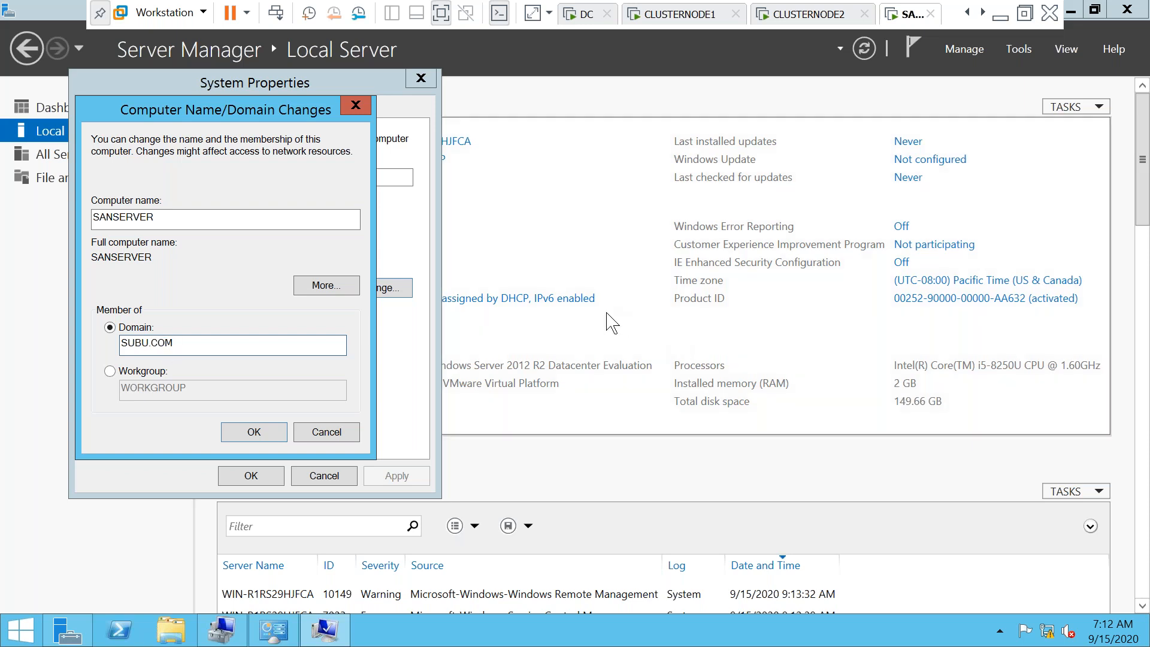
key("Return")
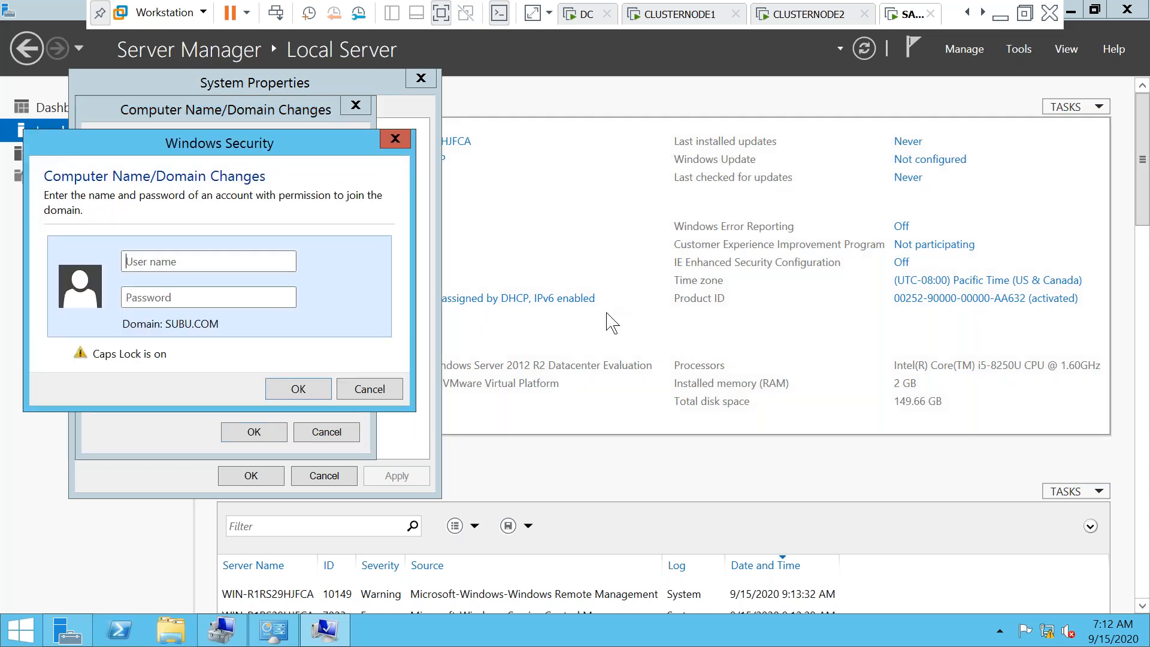
Enter the domain administrator user name and password, then dismiss the incorrect-credentials error
type("SUBUDMIN")
type("P")
key("BackSpace")
key("Caps_Lock")
type("p")
key("BackSpace")
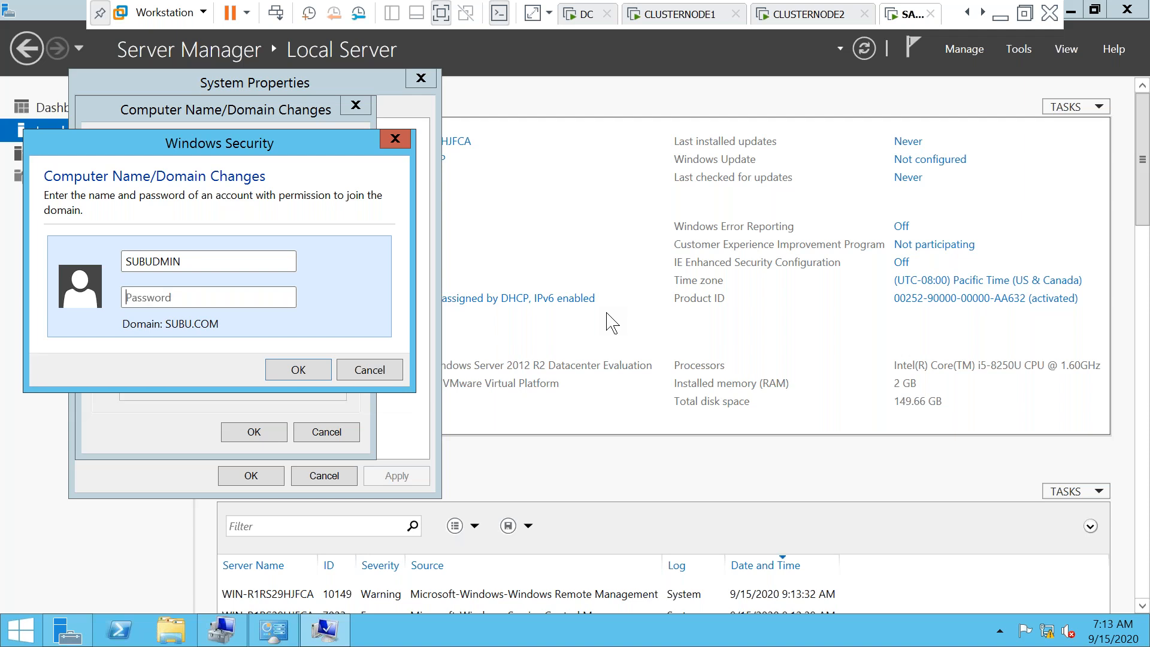
key("Caps_Lock")
key("Caps_Lock")
type("password1")
key("Return")
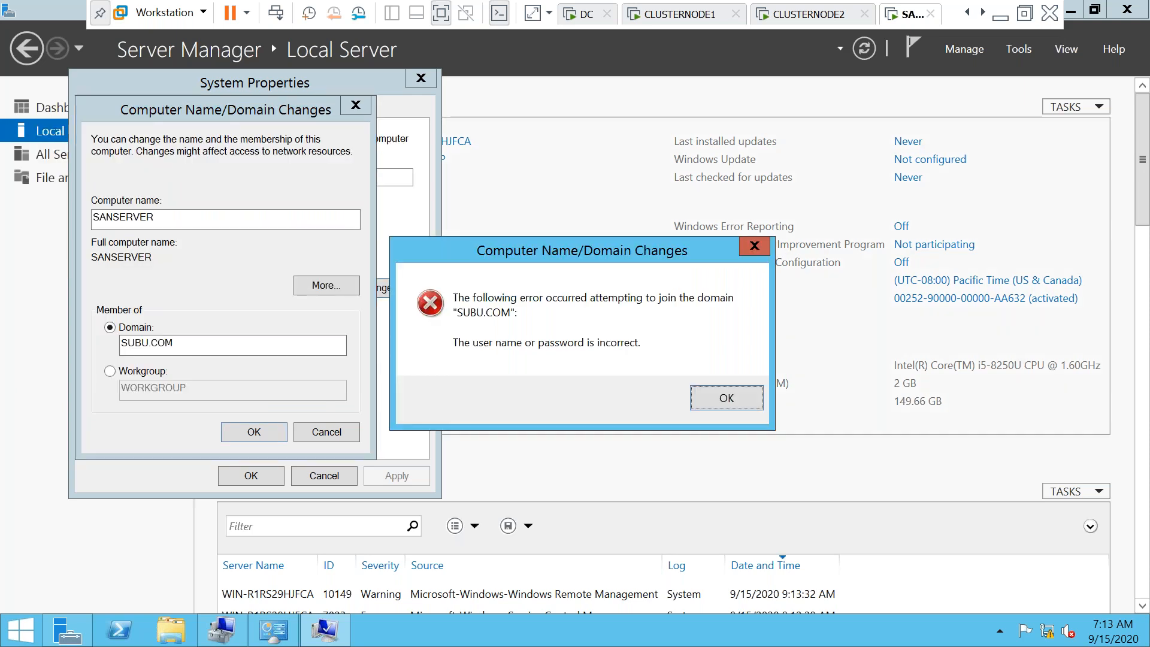
left_click(726, 398)
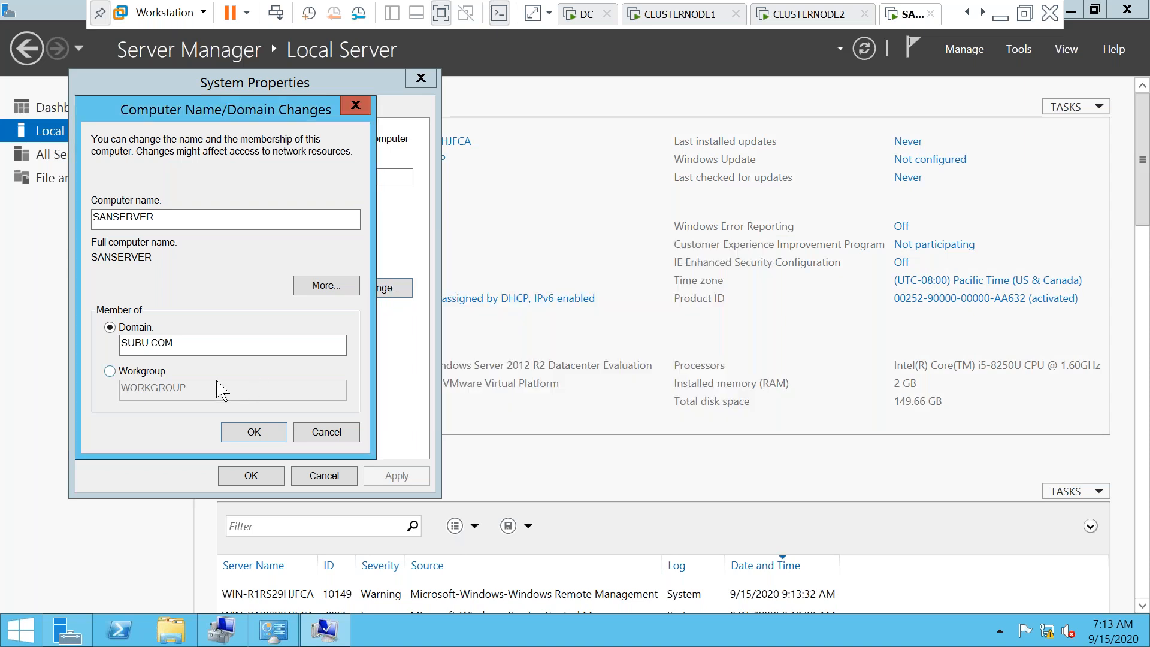
Retry the SUBU.COM join with the correct administrator credentials and acknowledge the welcome and restart notices
left_click(244, 432)
type("s")
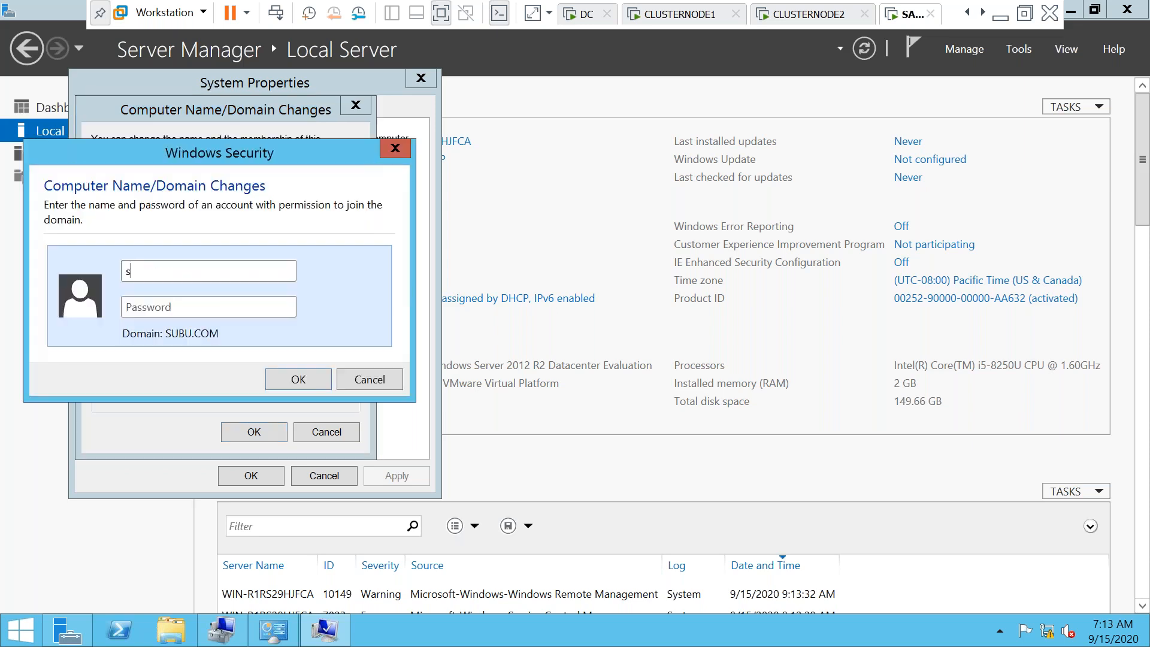
type("ubuadmiP@ssw0rd")
key("Return")
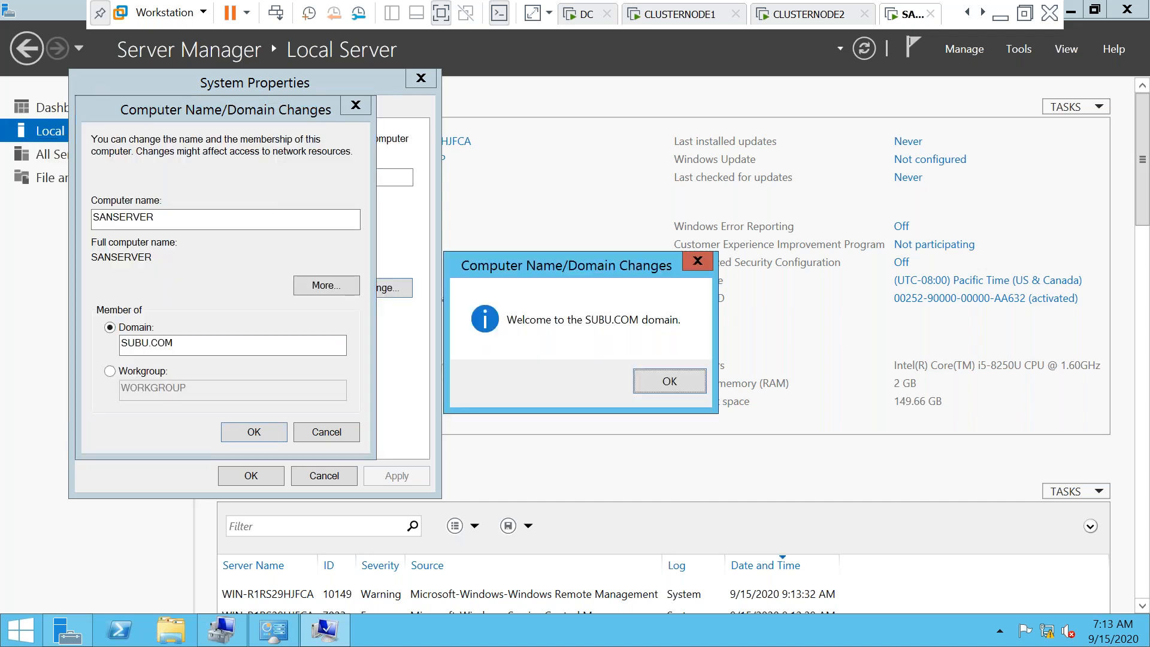
left_click(651, 388)
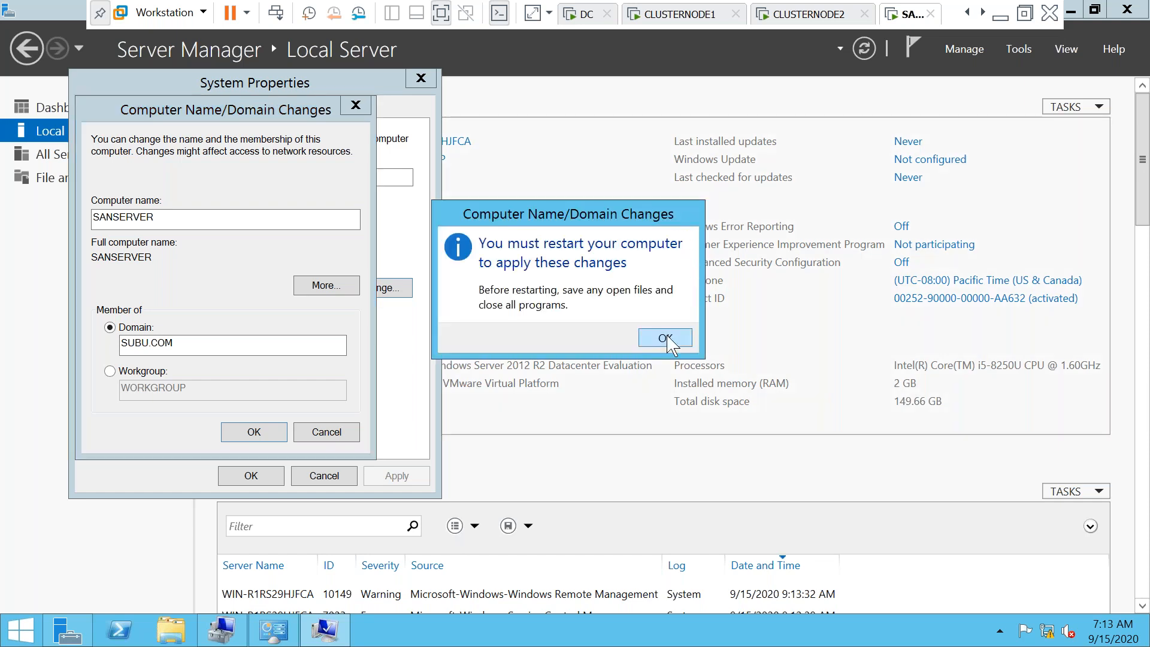
left_click(665, 339)
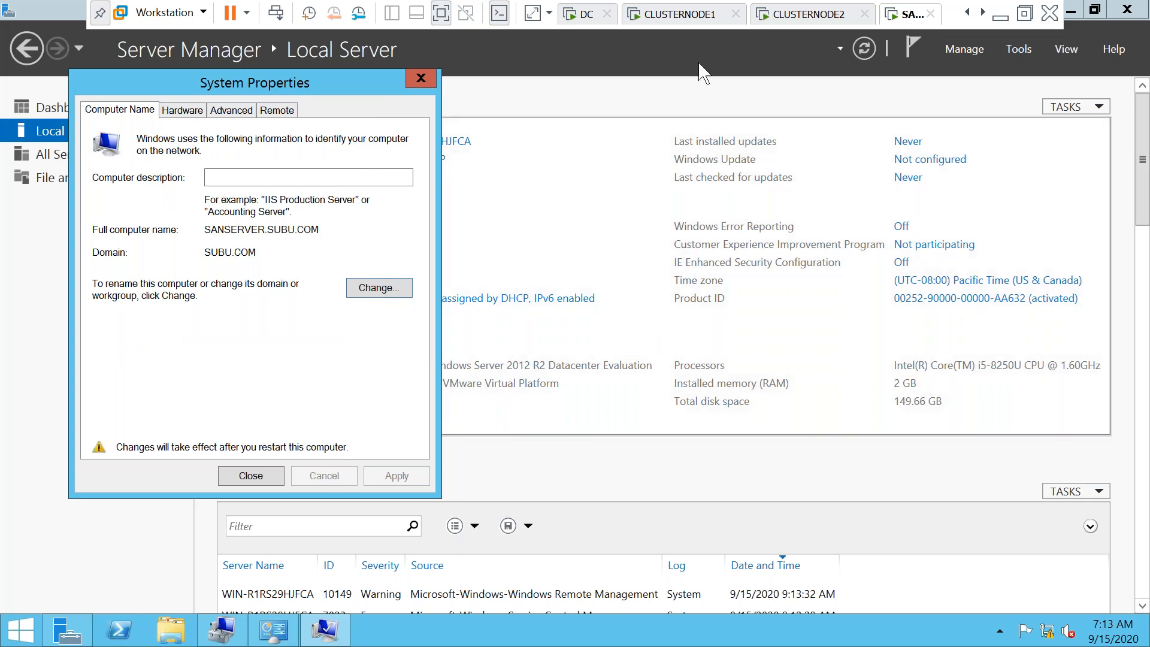
left_click(444, 15)
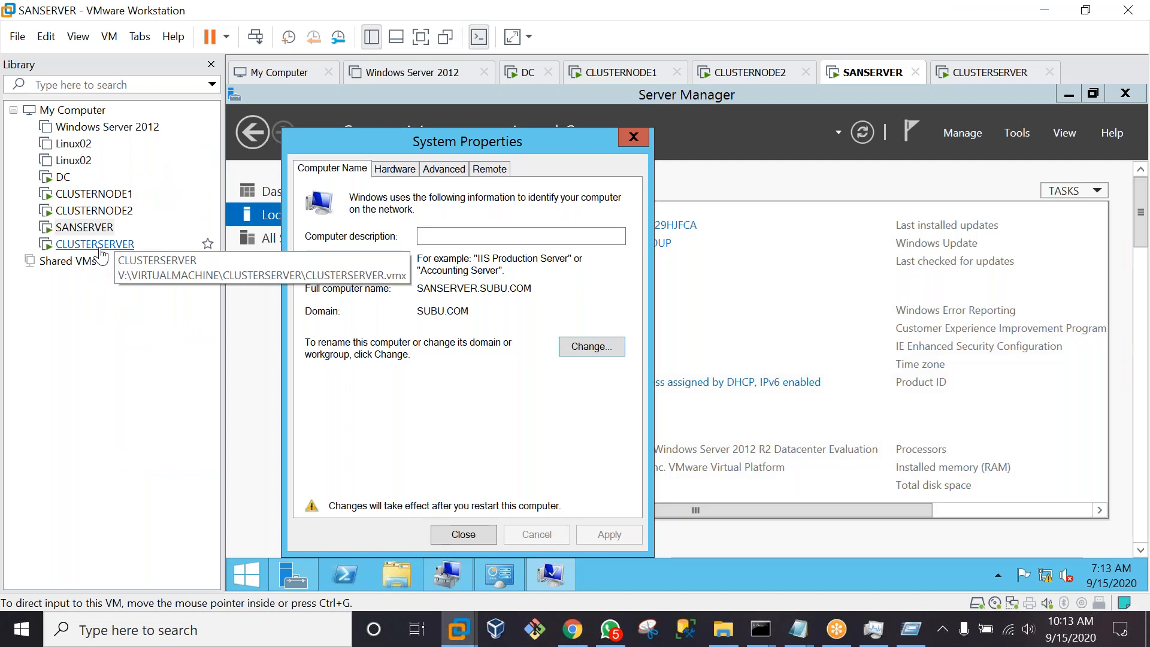
left_click(99, 247)
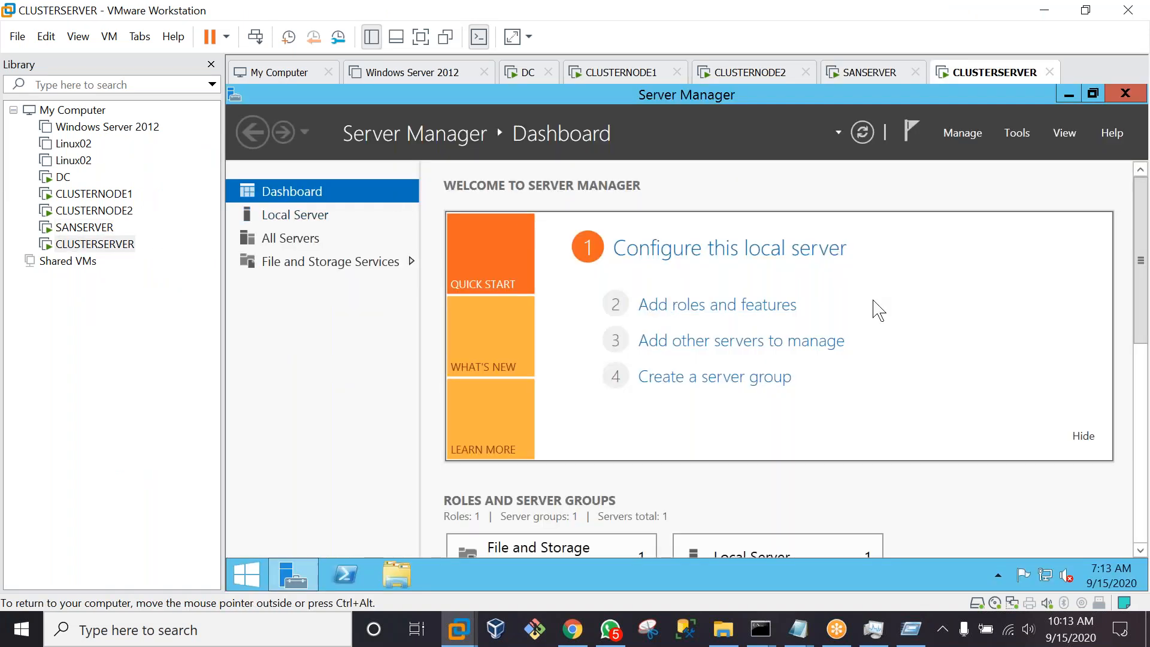
left_click(423, 38)
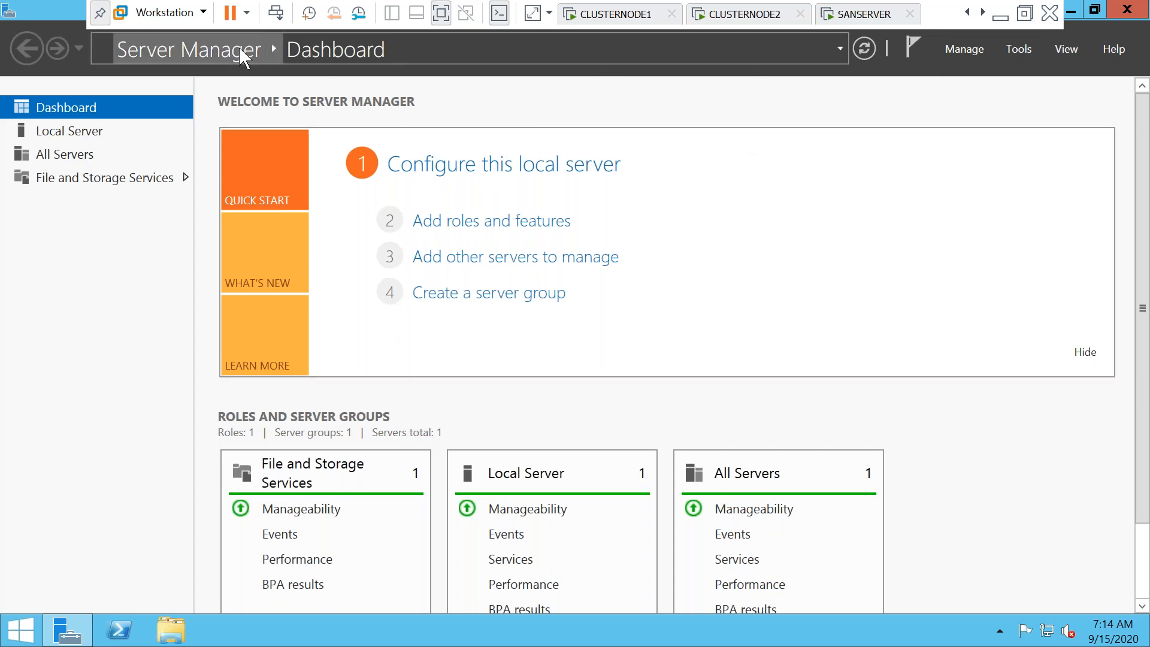
left_click(441, 13)
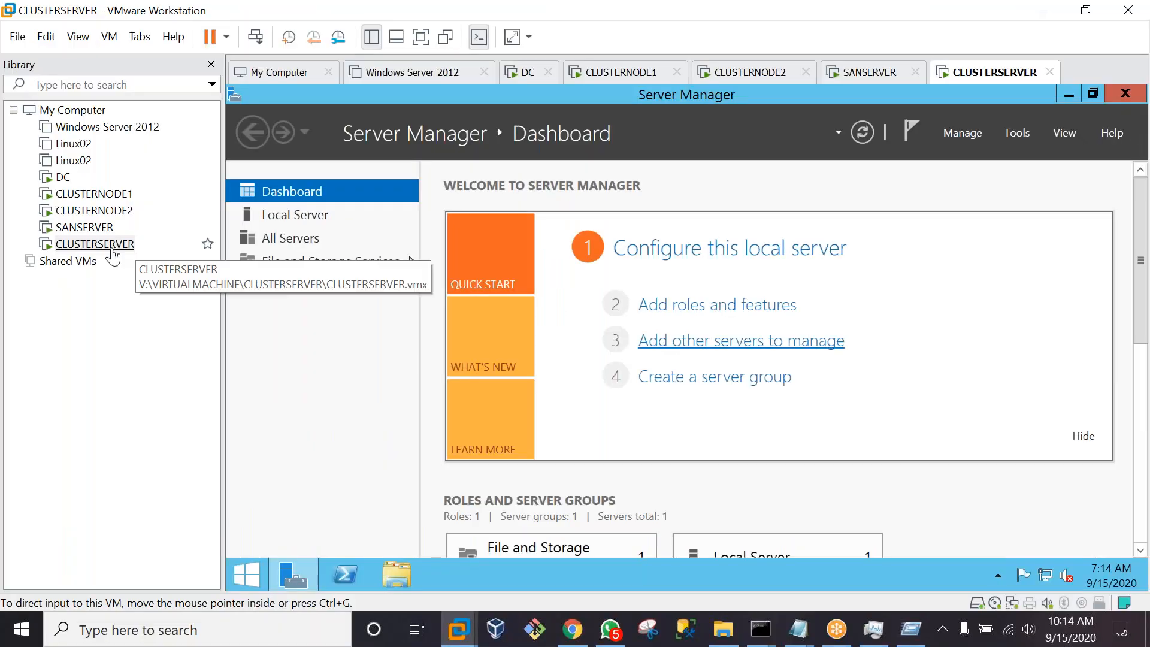
Give CLUSTERSERVER 4048 MB of memory and a bridged network adapter
right_click(113, 245)
left_click(159, 541)
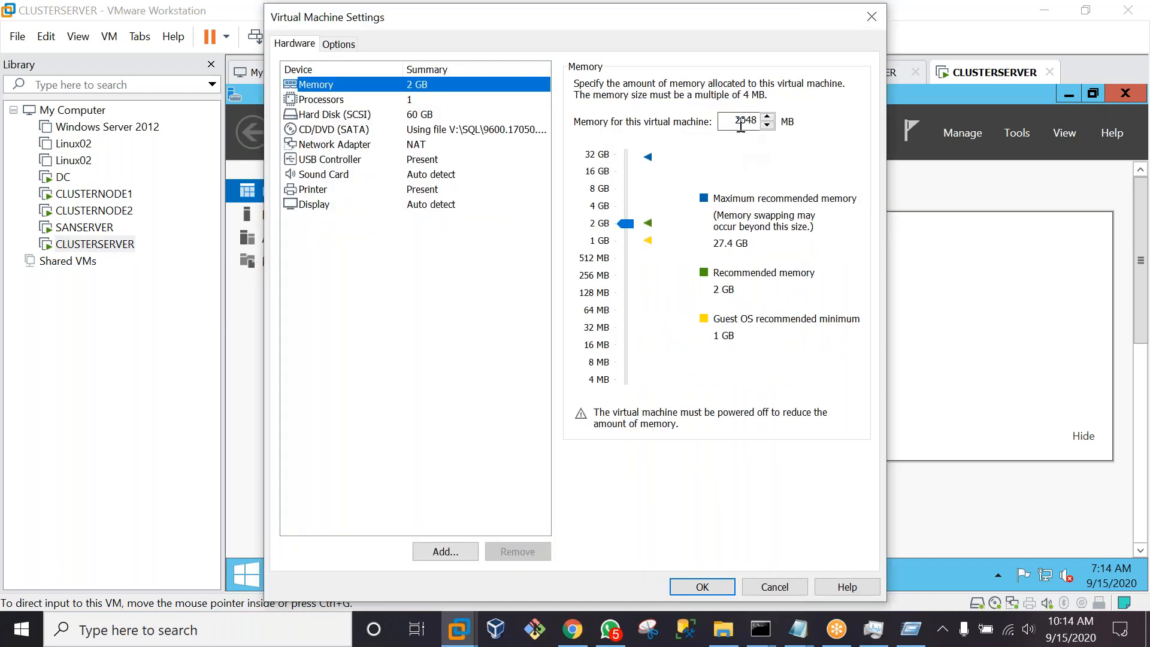
left_click(740, 122)
key("BackSpace")
type("4")
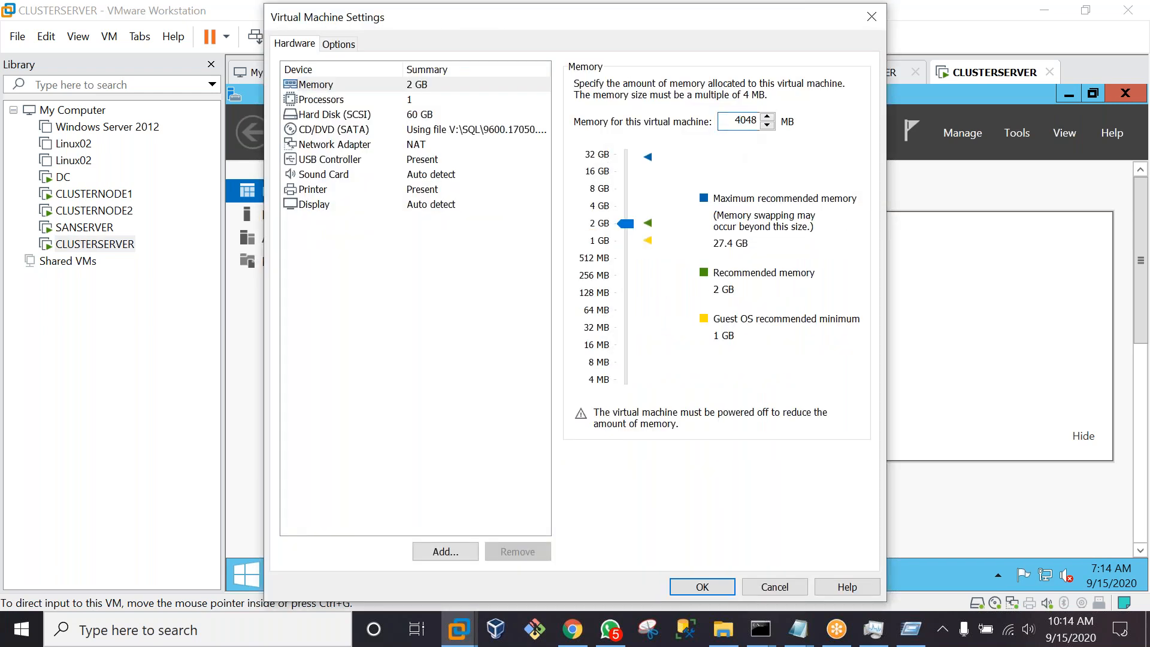
left_click(413, 133)
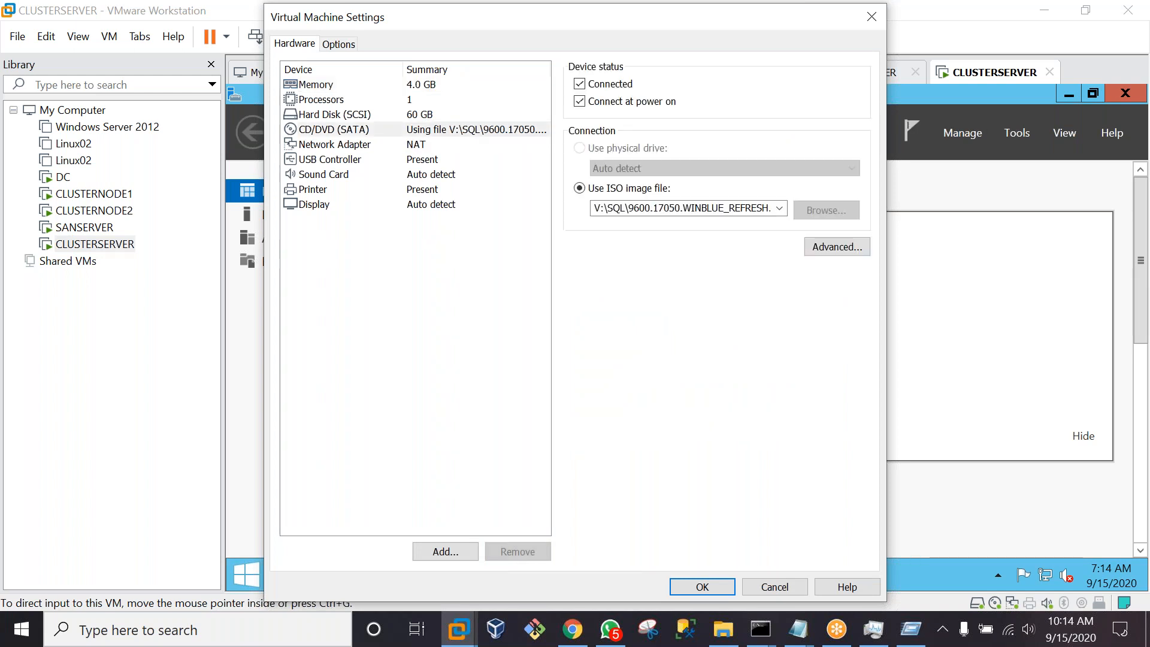
left_click(334, 144)
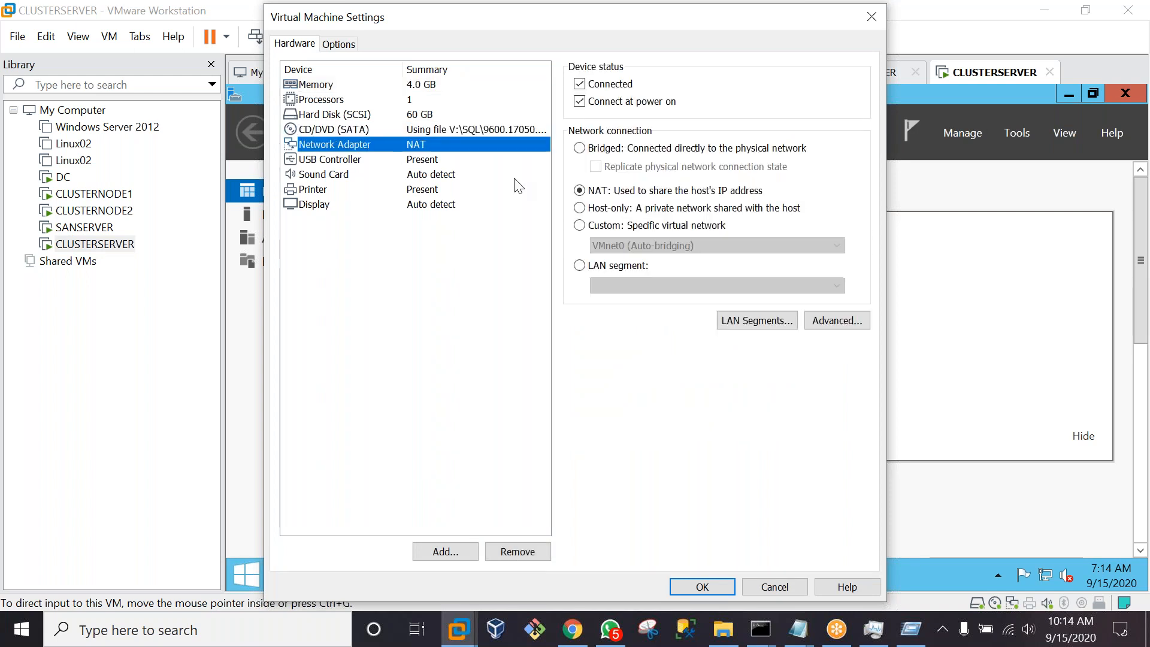
left_click(586, 151)
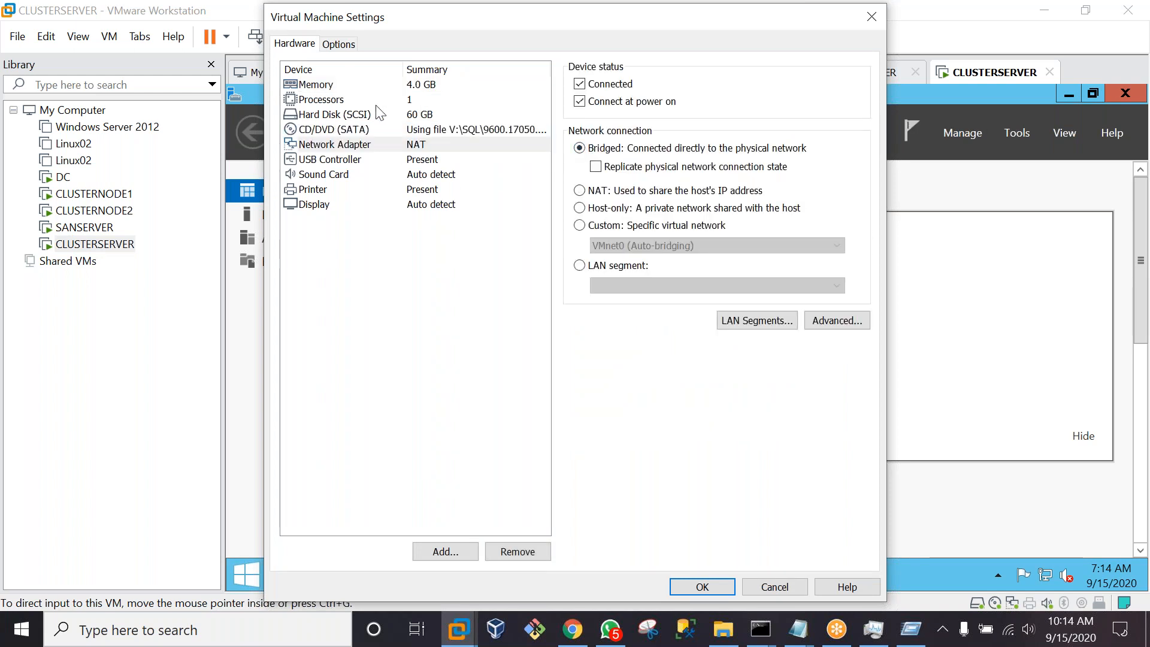
Always enable shared folders mapped as a network drive, add host V: as folder V, and save
left_click(339, 45)
left_click(326, 115)
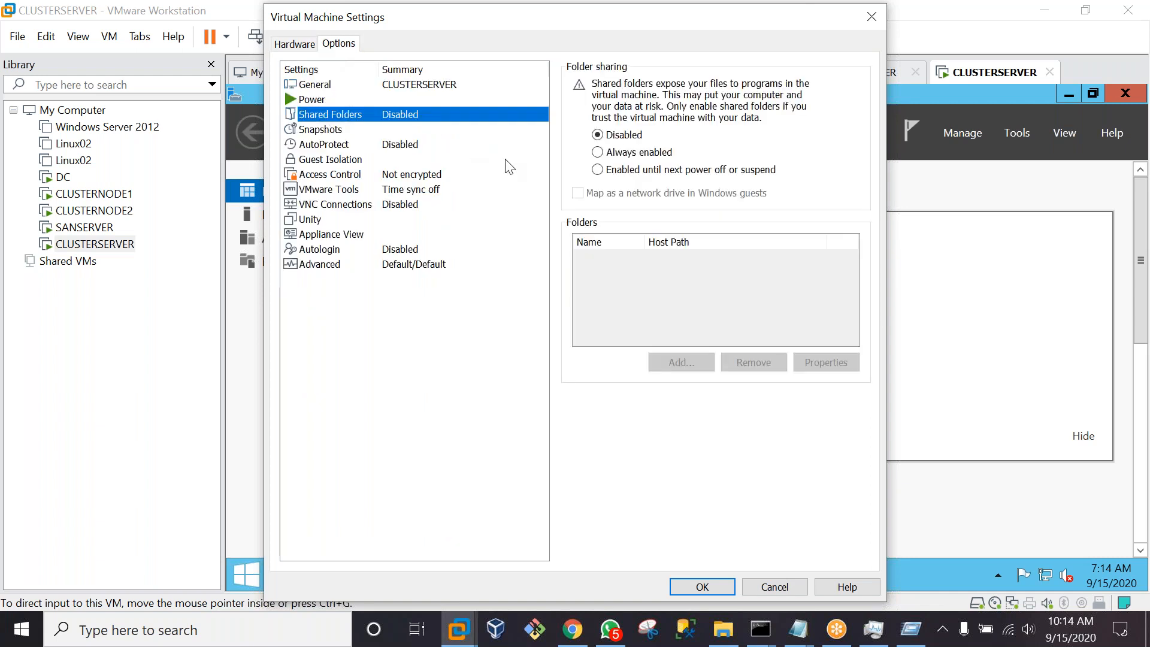
left_click(598, 153)
left_click(578, 194)
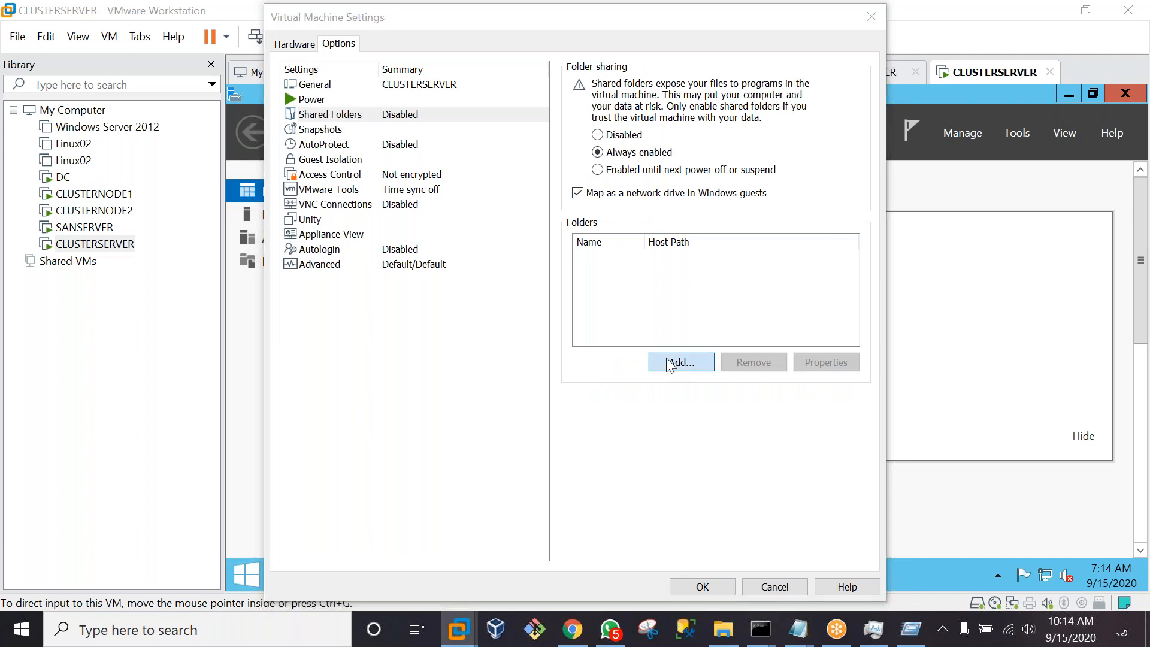
left_click(670, 363)
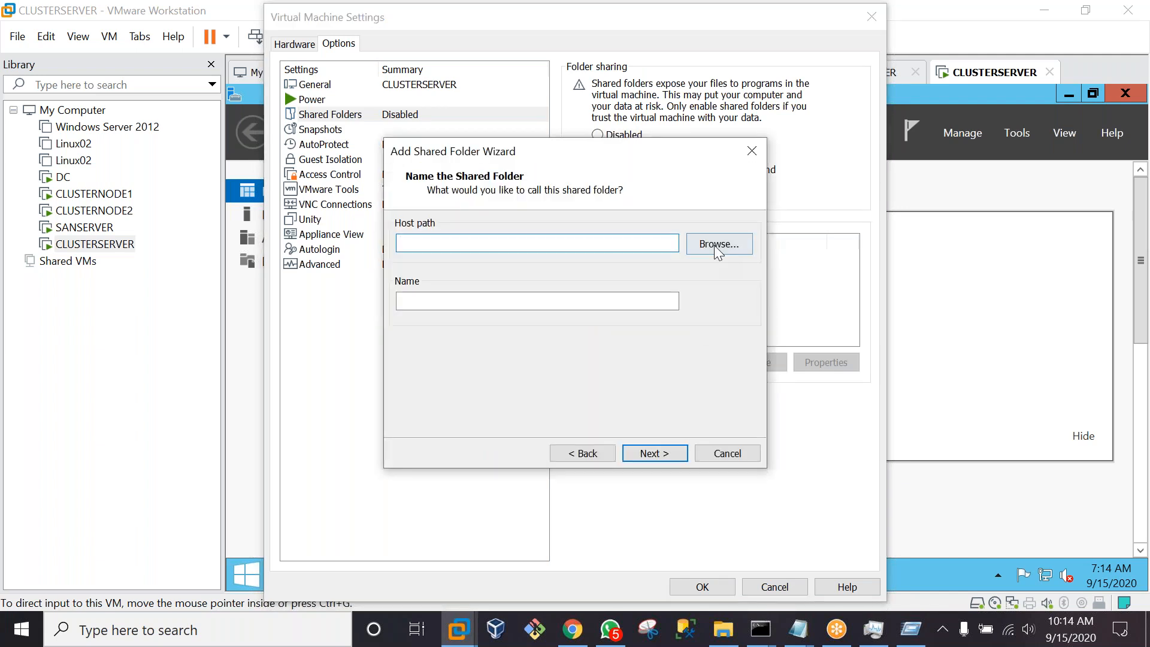
left_click(720, 244)
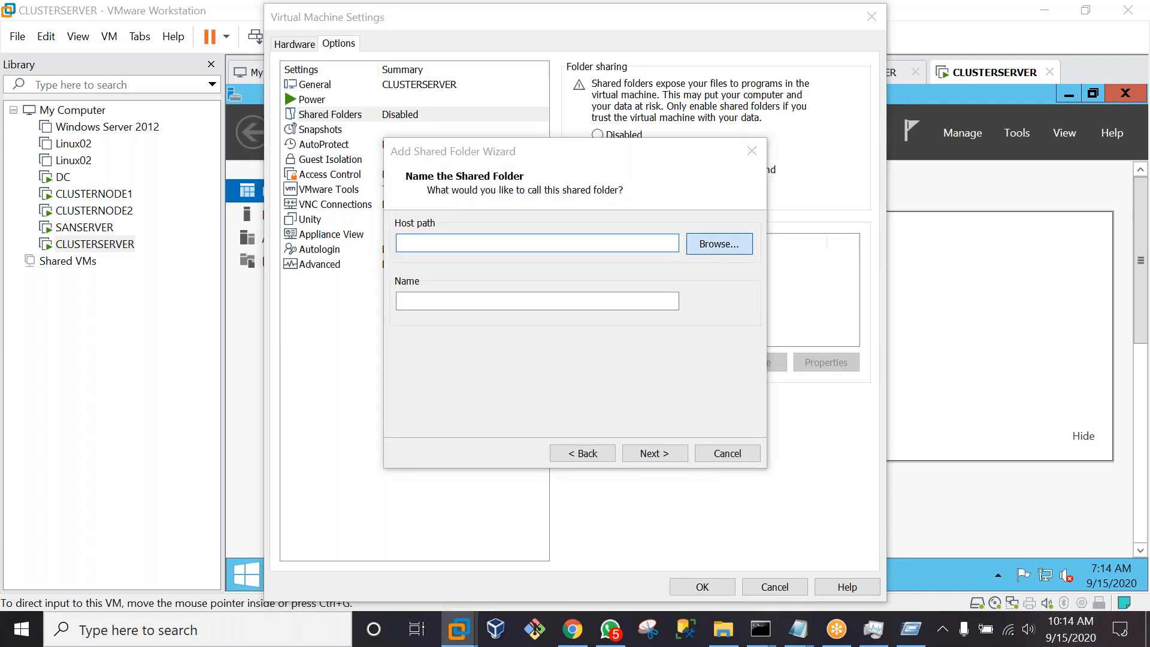
left_click(513, 358)
left_click(606, 429)
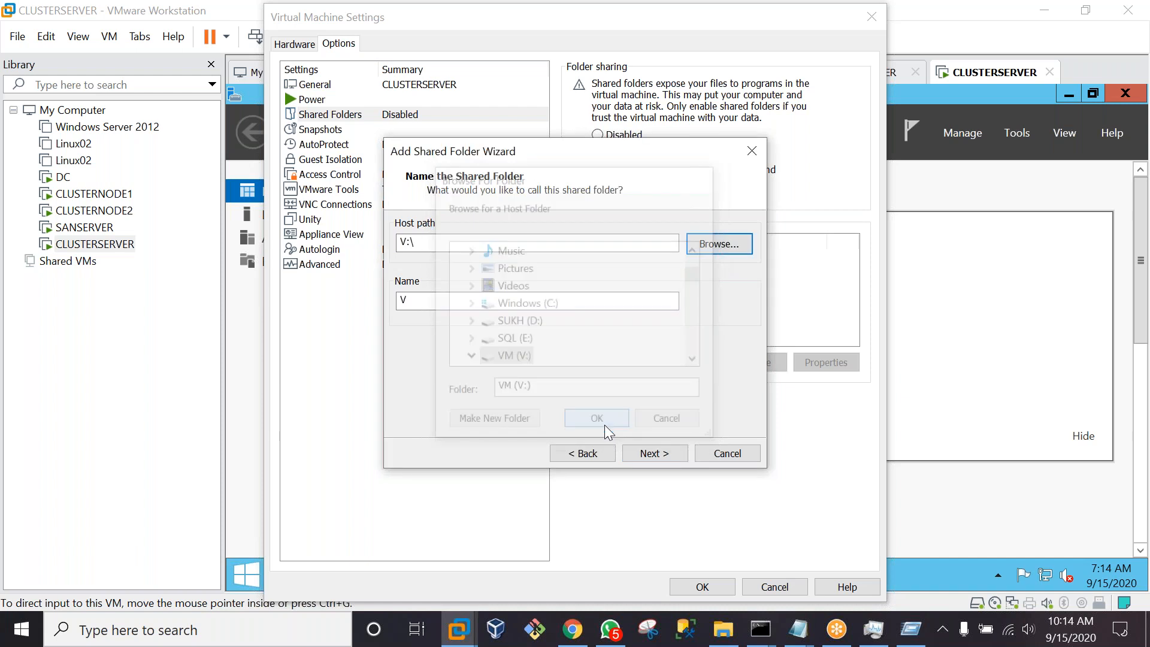
left_click(654, 453)
left_click(654, 454)
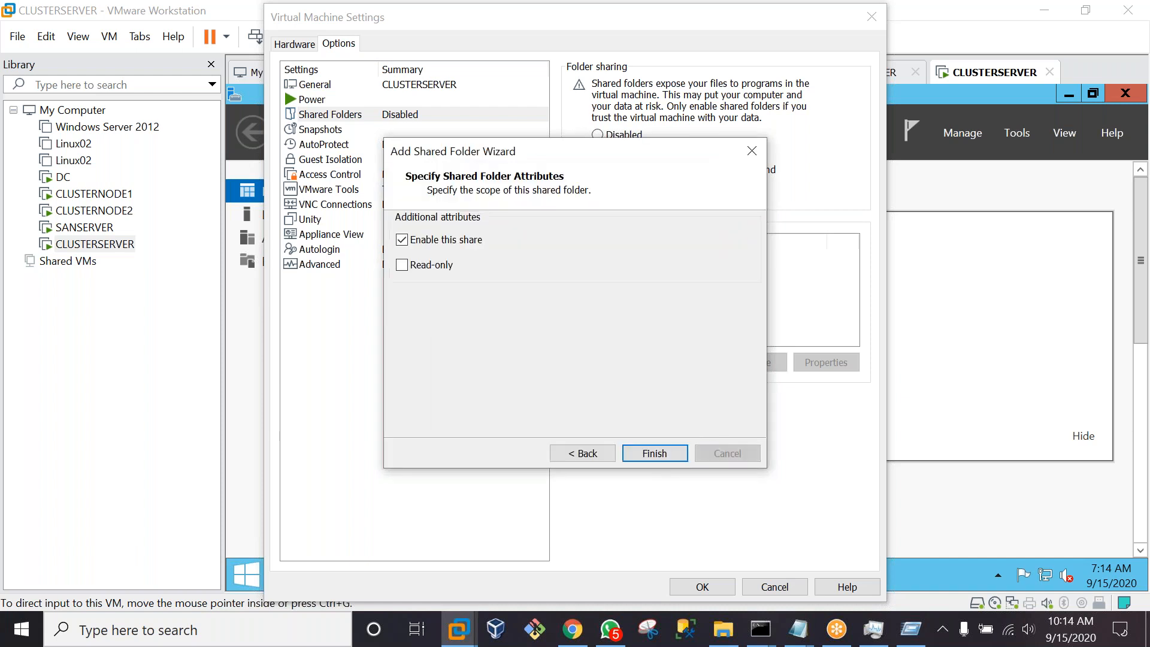
left_click(696, 592)
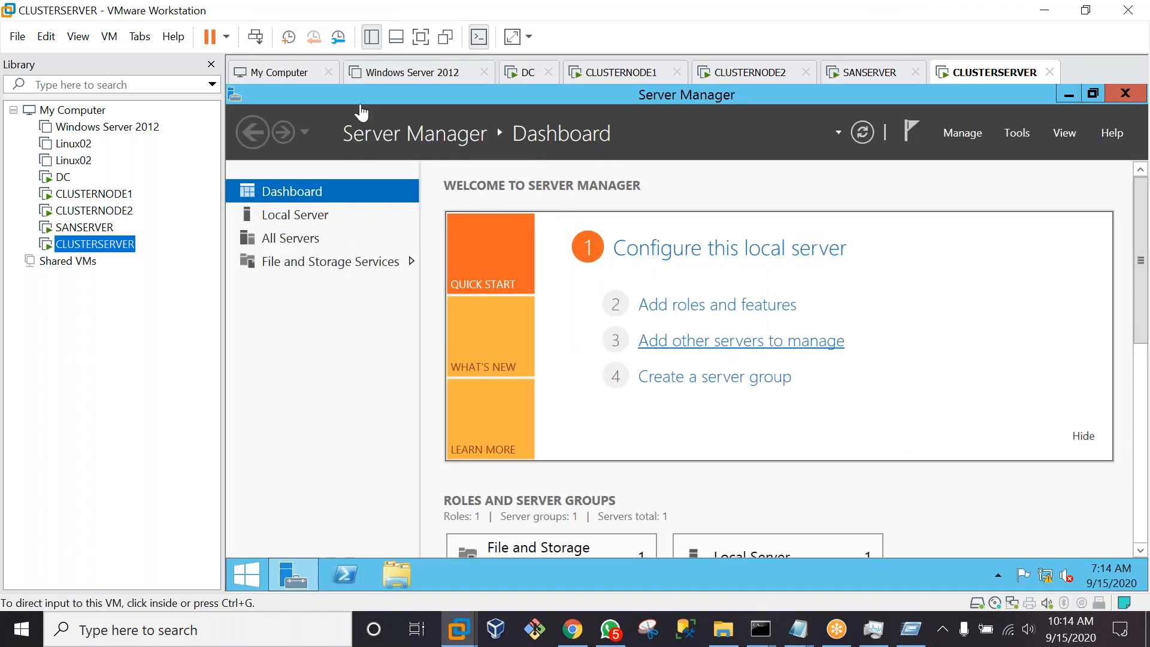
In full screen, turn off Windows Firewall for private and public networks
left_click(421, 37)
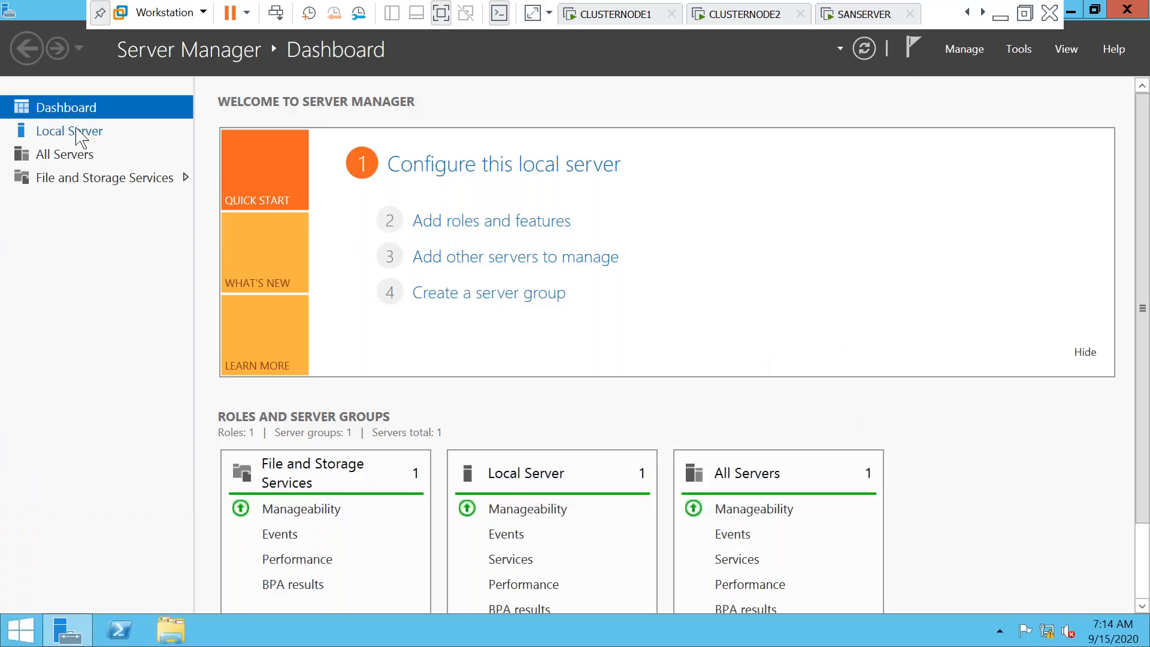
left_click(79, 134)
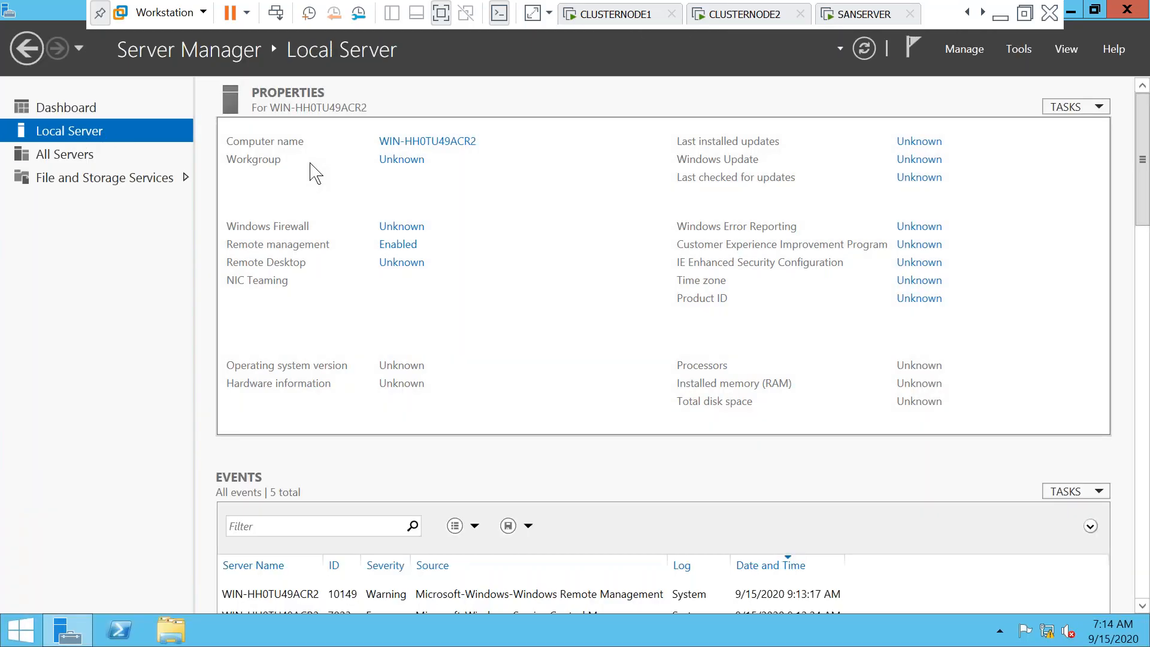
left_click(396, 144)
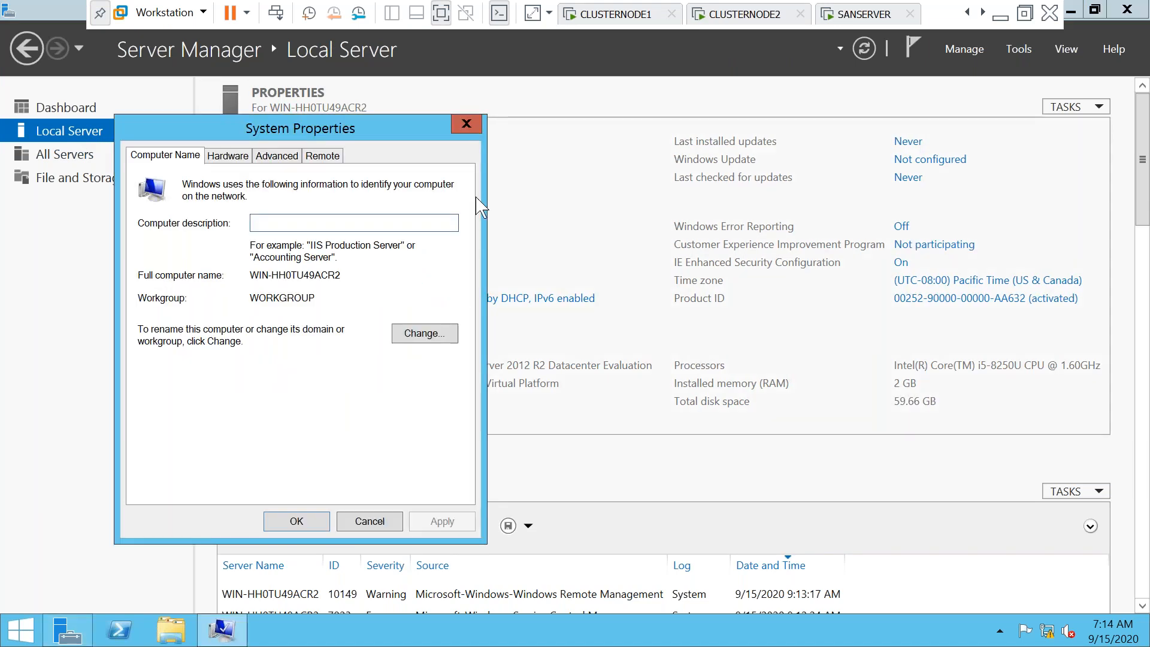
key("Escape")
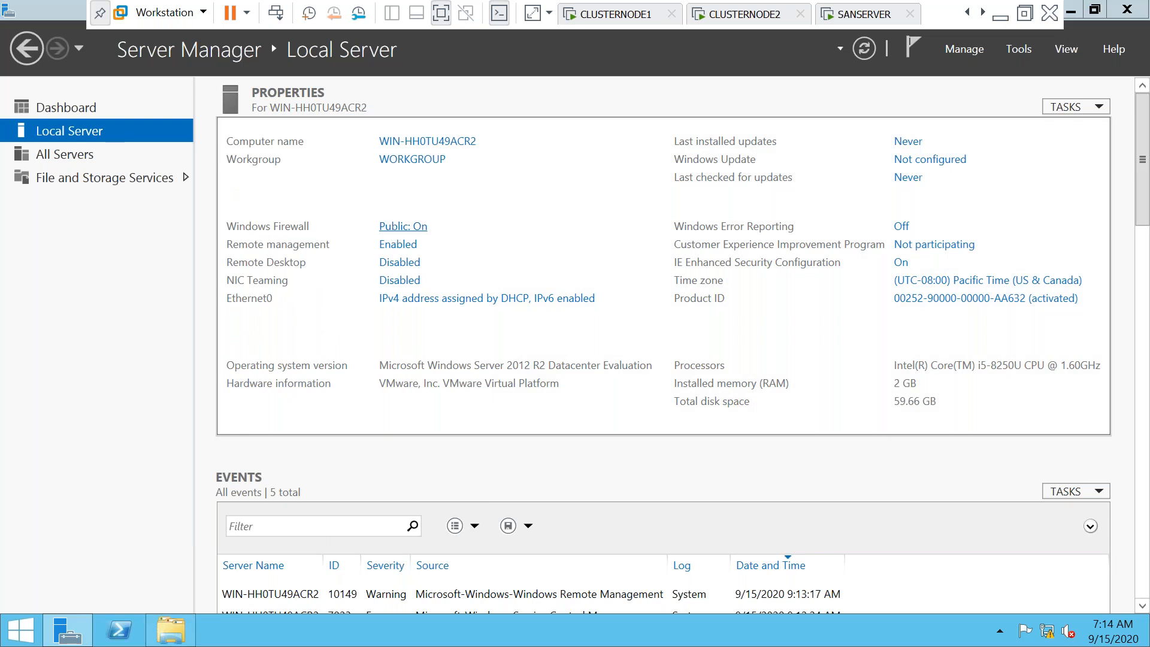
left_click(322, 281)
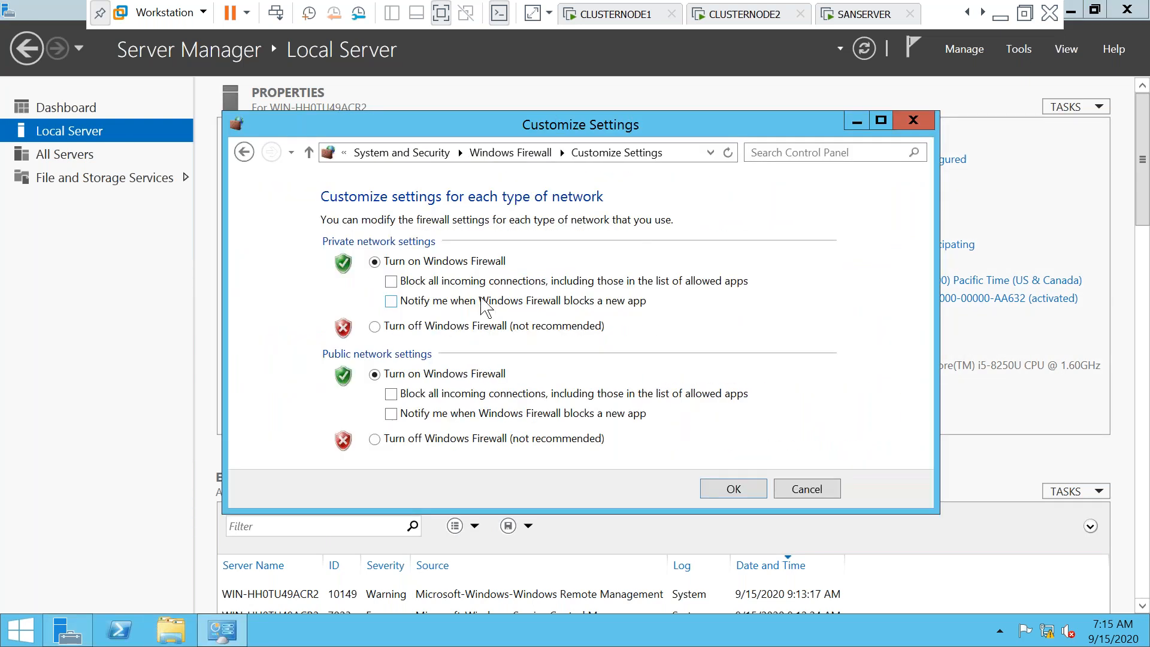
left_click(376, 326)
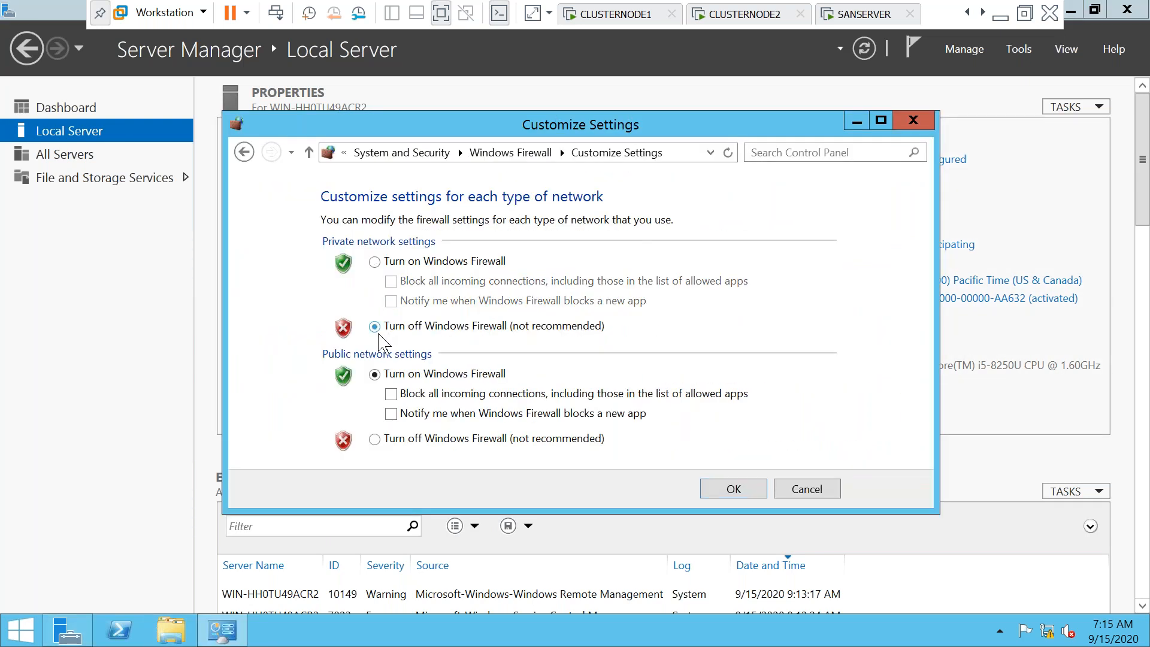
left_click(375, 439)
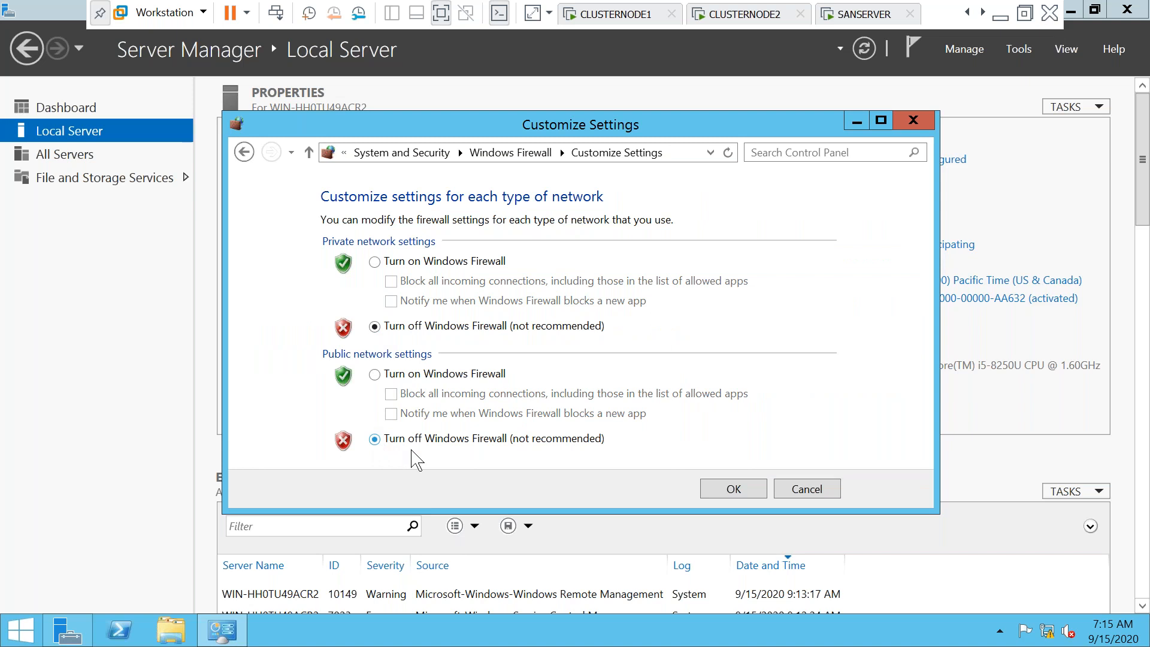
left_click(732, 488)
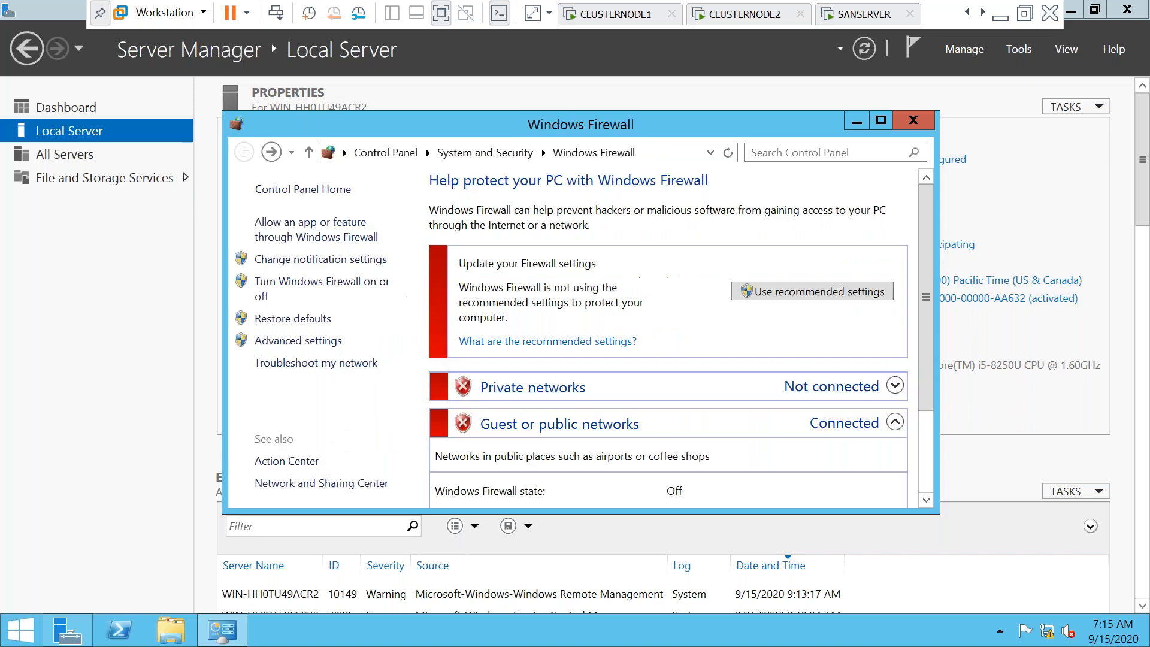
left_click(1004, 351)
Turn off IE Enhanced Security Configuration for Administrators and Users
left_click(901, 263)
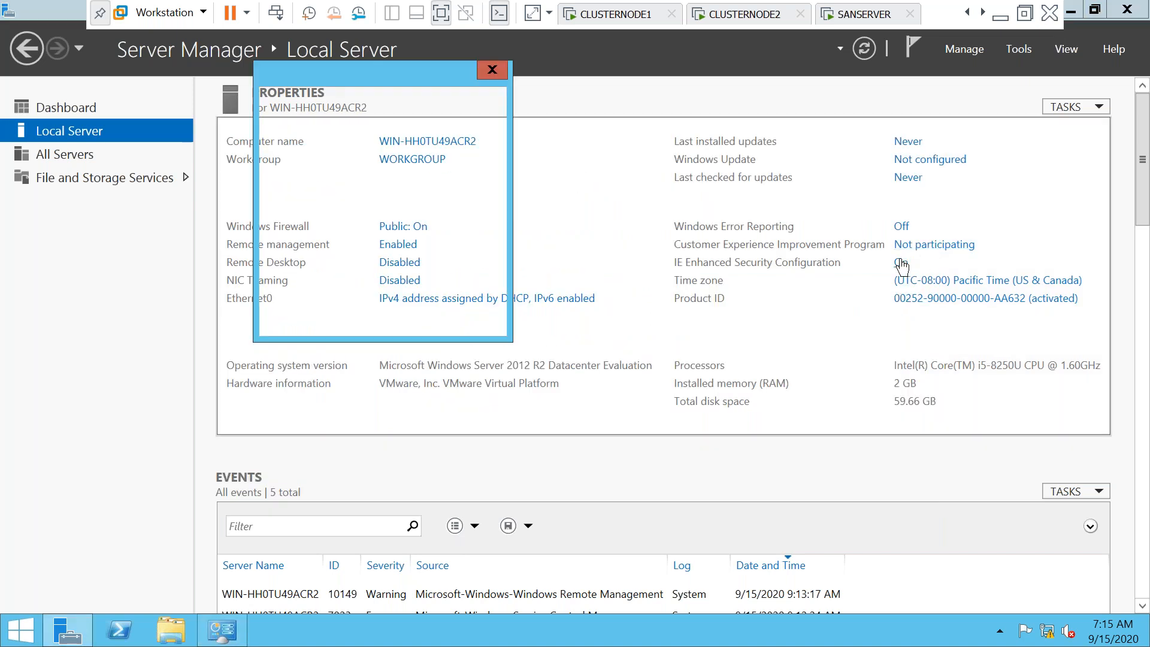
left_click(459, 292)
left_click(458, 397)
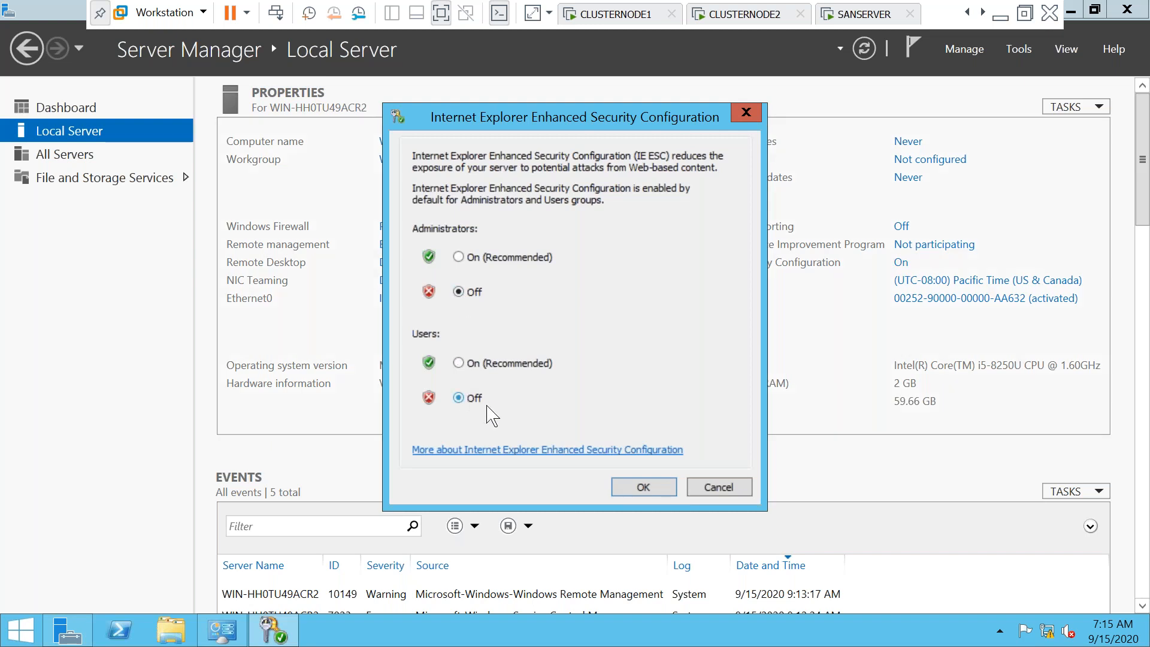
left_click(643, 486)
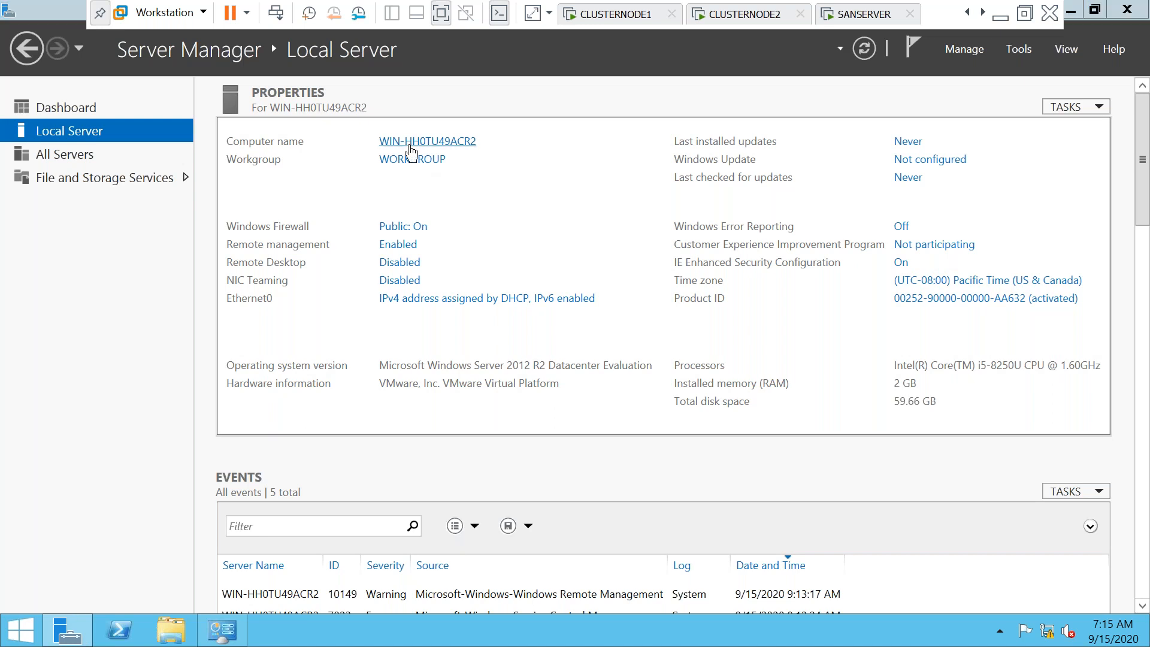
Rename the computer to clusterserver and attempt to join the subu domain
left_click(410, 153)
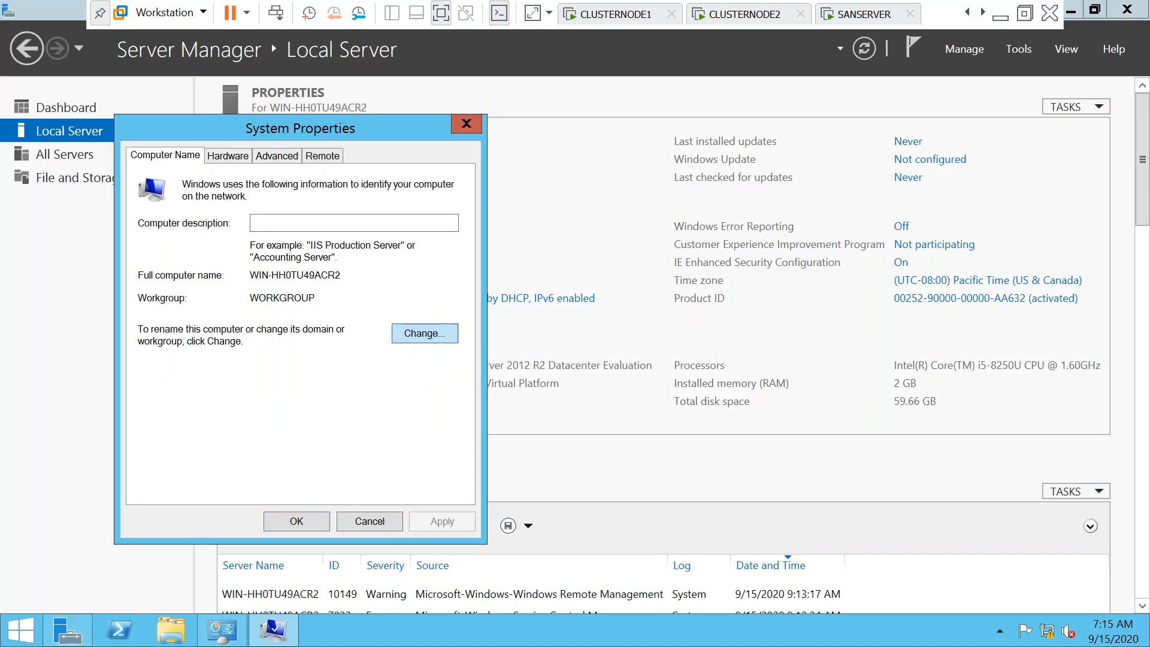
left_click(425, 333)
double_click(279, 259)
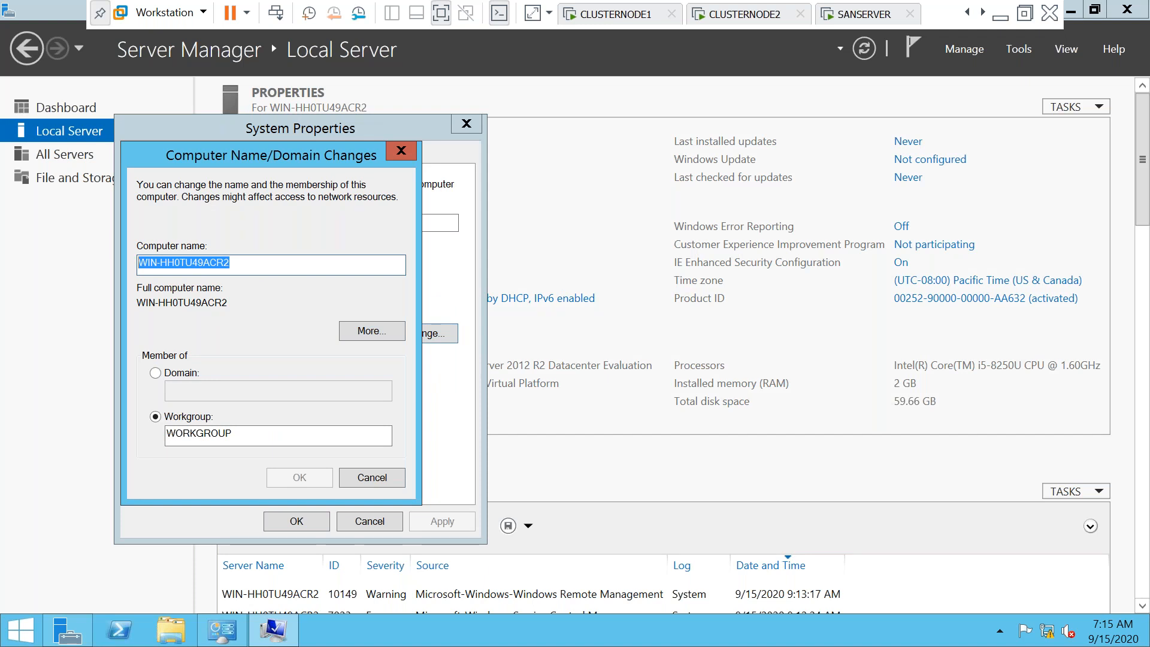
key("BackSpace")
type("cl")
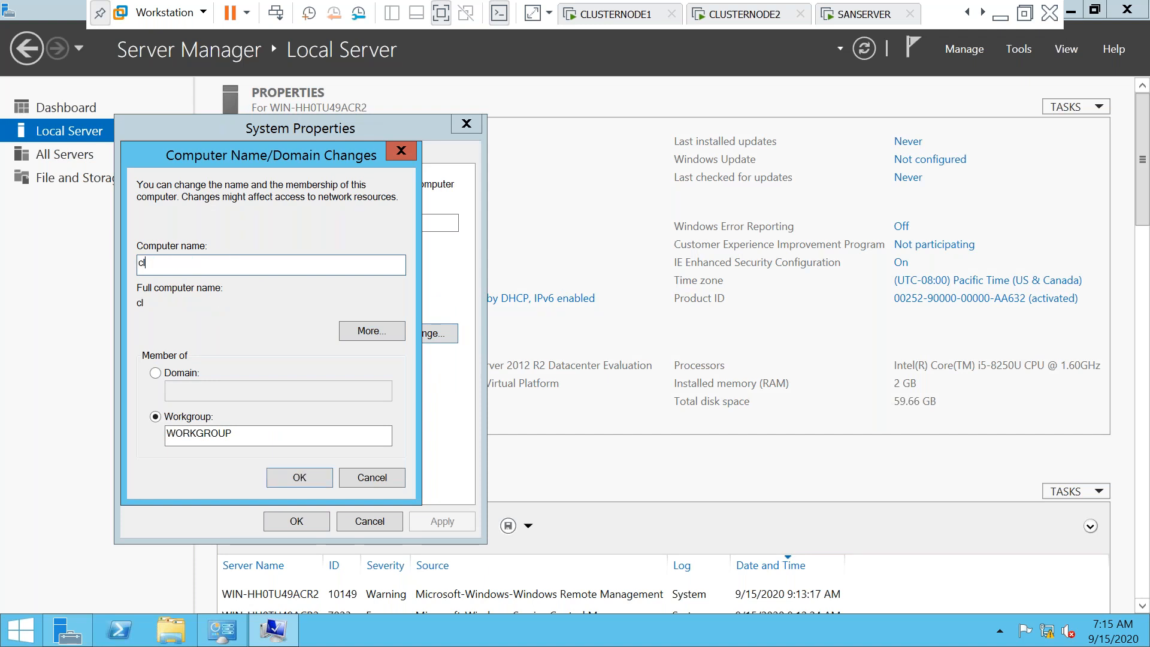
type("usterserver")
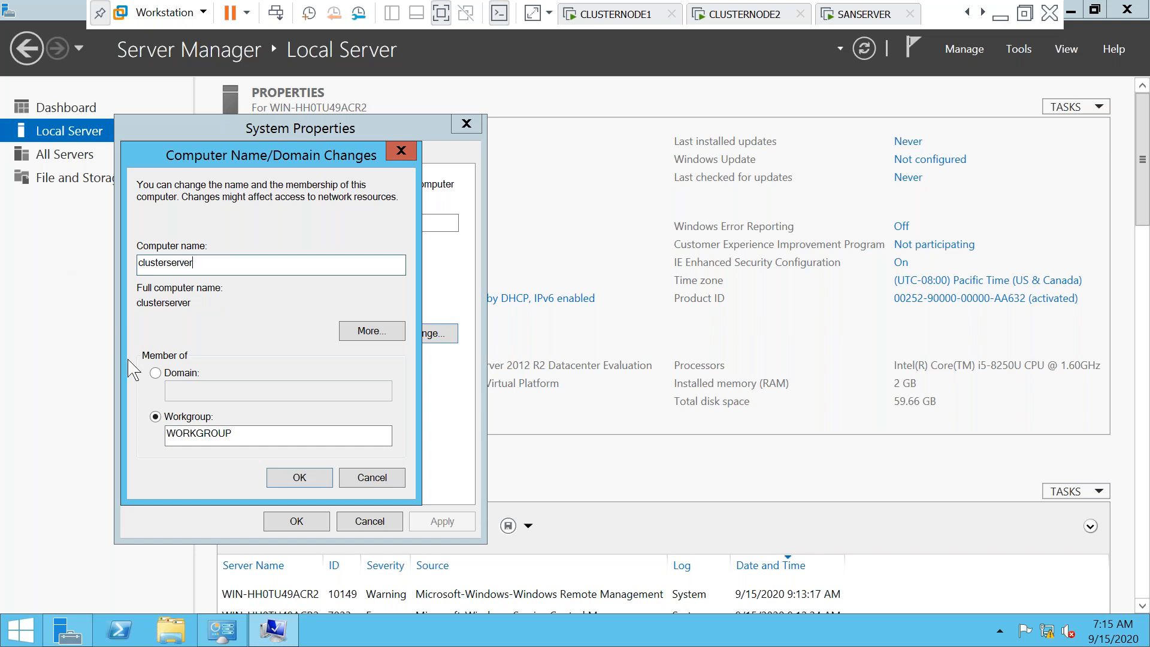
left_click(166, 378)
left_click(178, 390)
type("subu.com")
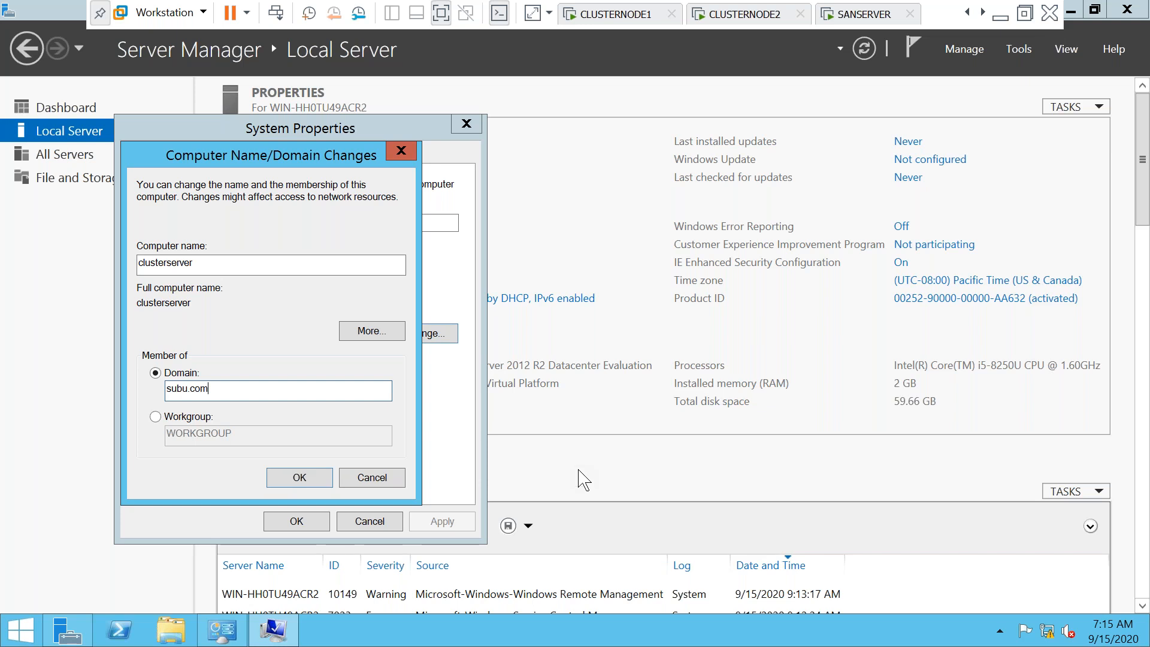
Open Network Connections with ncpa.cpl
key("super+r")
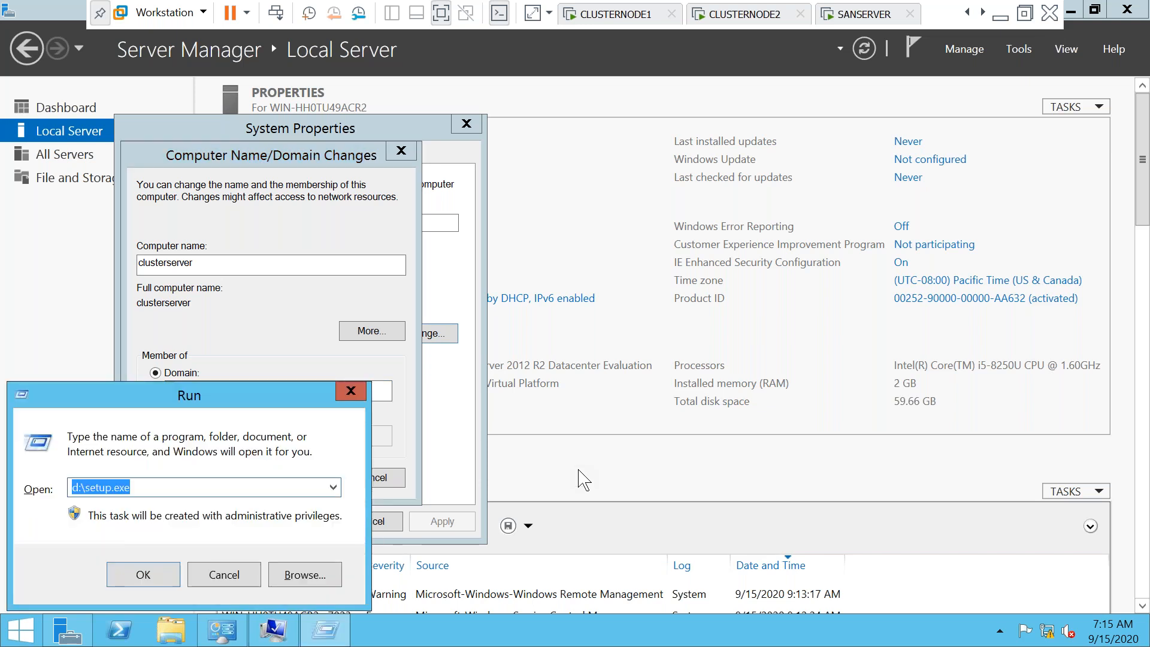
type("ncpa.cp")
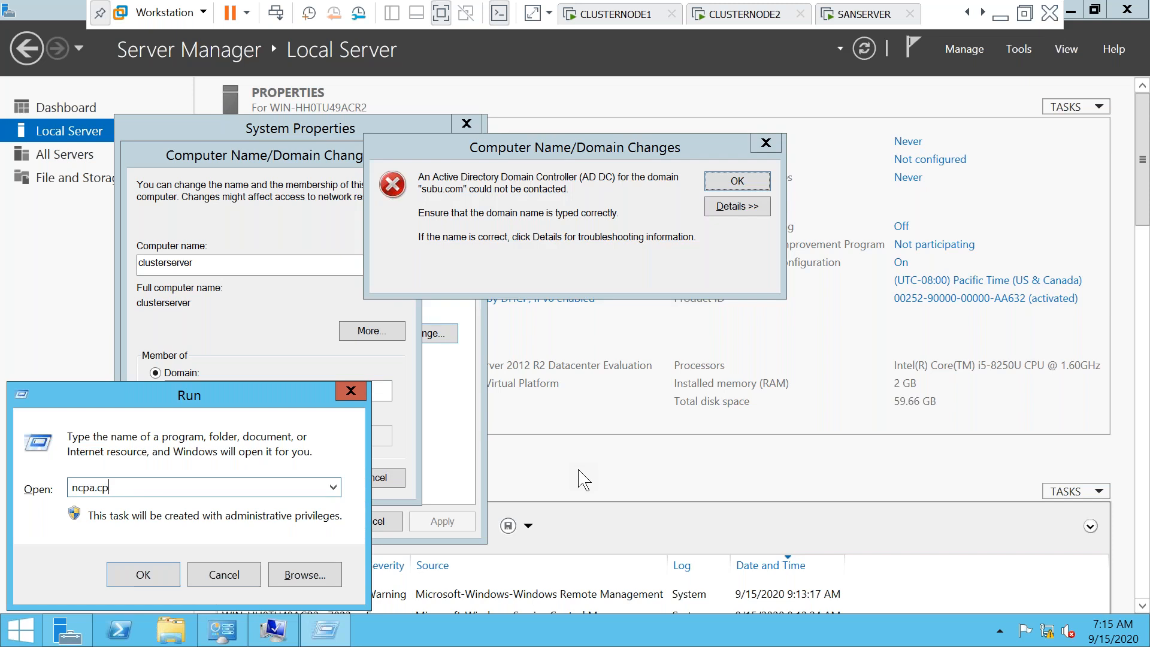
type("l")
key("Return")
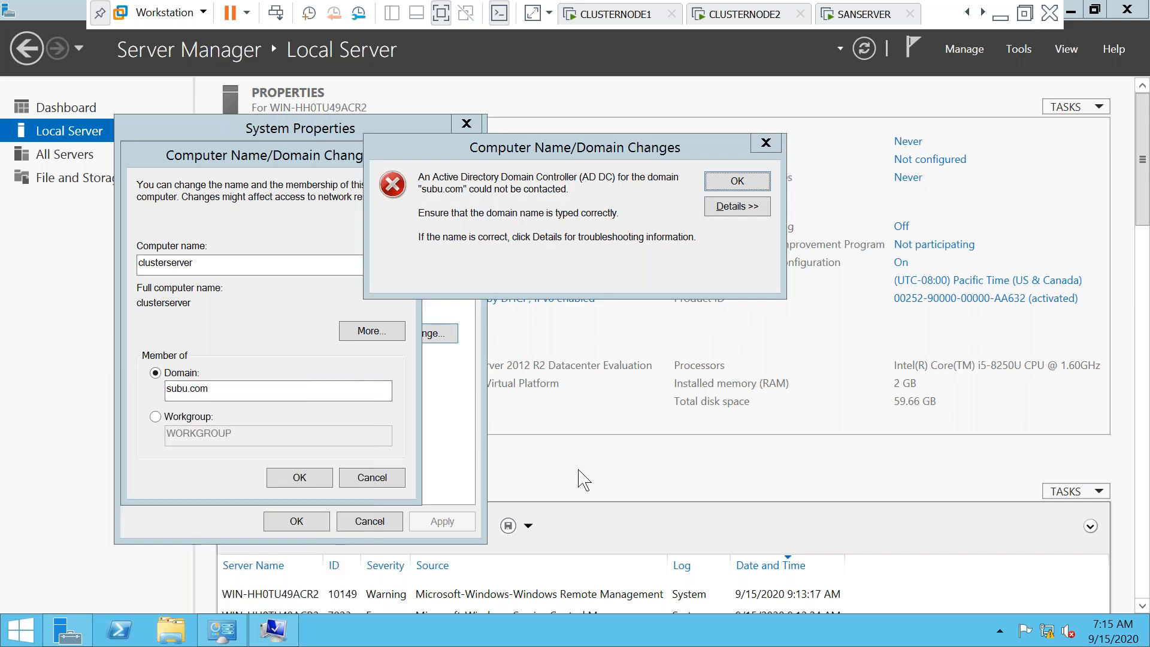
Open Ethernet0's IPv4 properties and switch to a manually assigned IP address
left_click(338, 263)
double_click(337, 263)
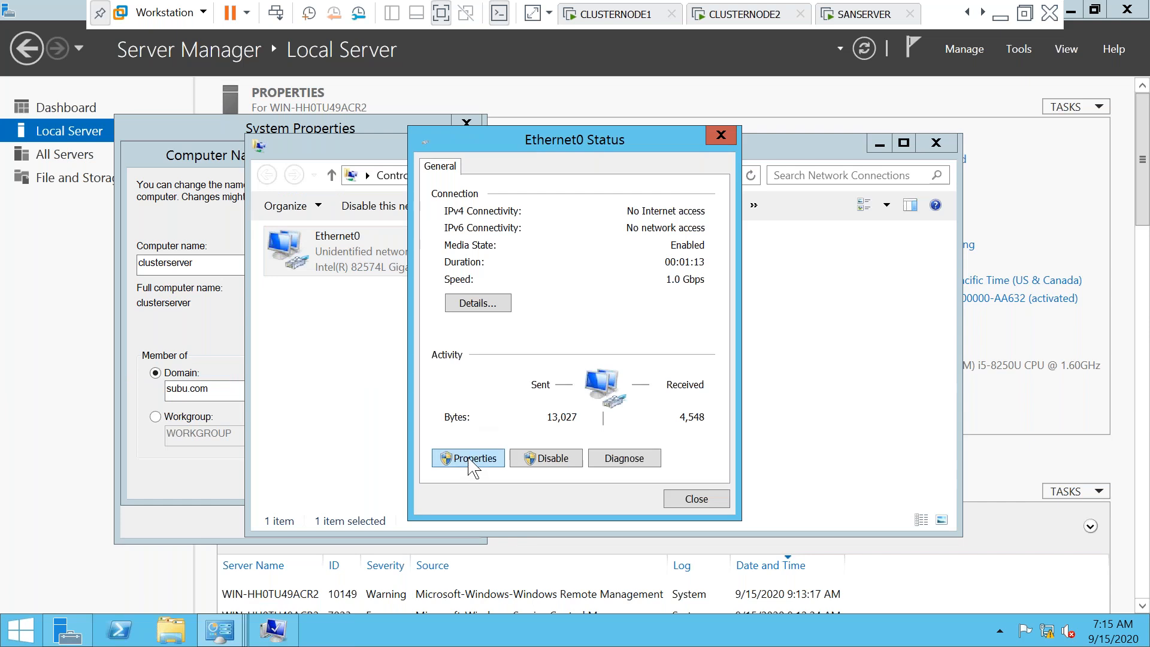
left_click(470, 459)
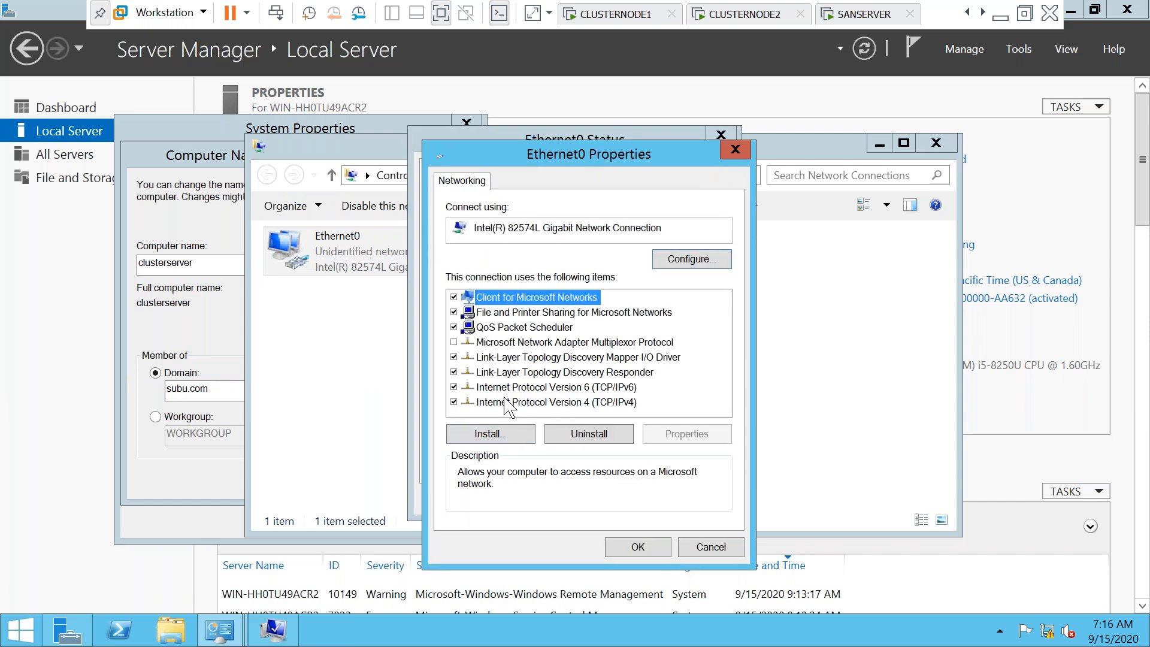
double_click(507, 403)
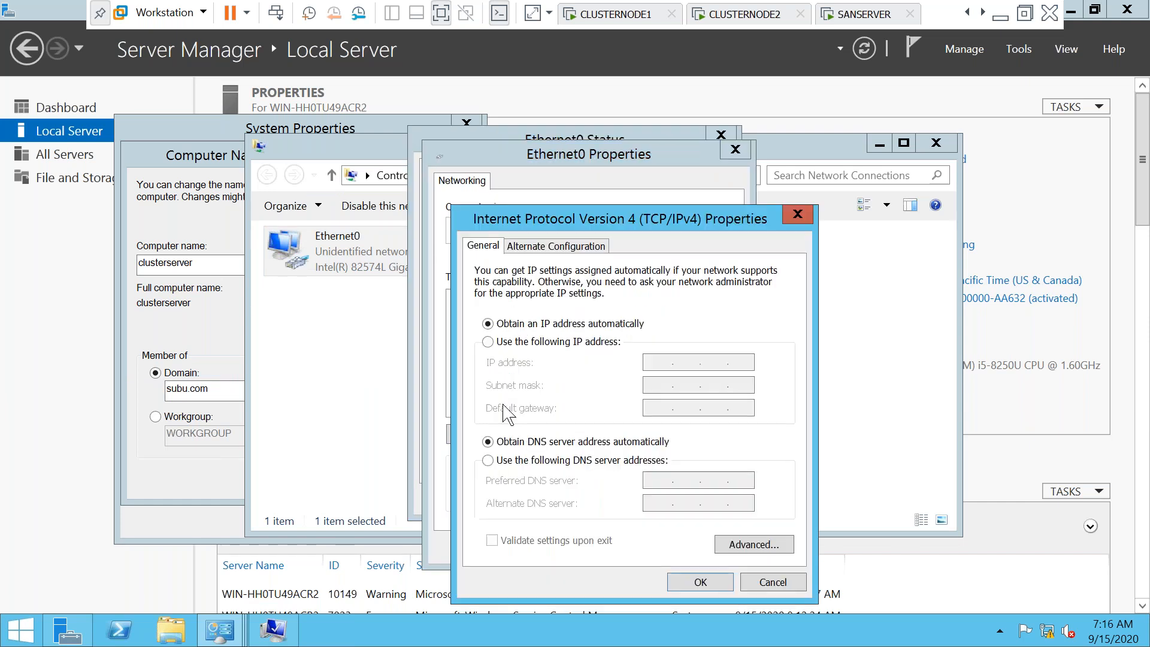
left_click(497, 343)
Enter IP address 192.168.1.104 with the default 255.255.255.0 subnet mask
left_click(656, 363)
type("192 . 168 . 1 .")
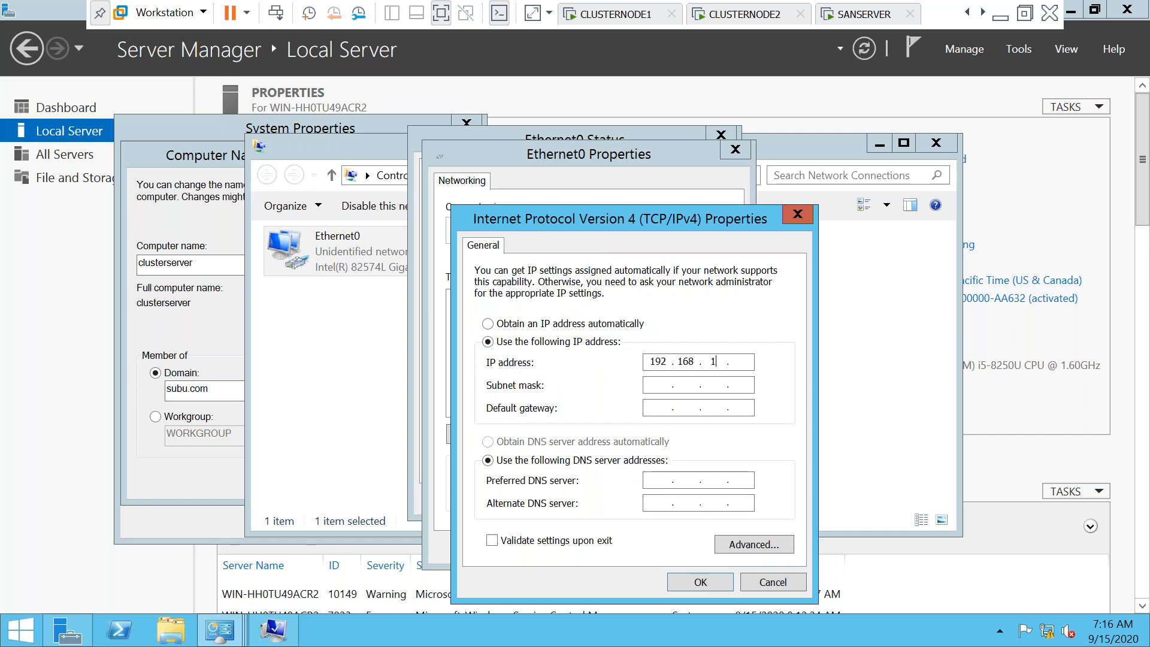
left_click(750, 363)
type("104")
left_click(659, 385)
left_click(658, 410)
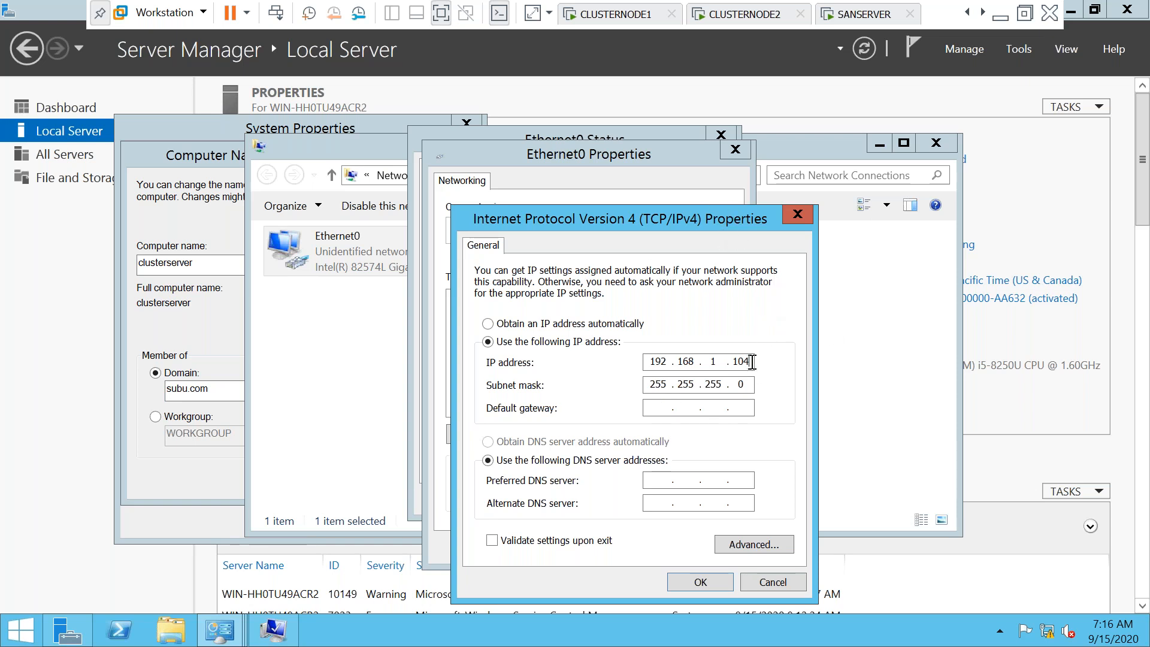
key("BackSpace")
key("BackSpace")
key("BackSpace")
type("200")
key("BackSpace")
key("BackSpace")
key("BackSpace")
type("104")
Set gateway 192.168.1.1 and DNS servers 127.0.0.1 and 192.168.1.100, then save
left_click(650, 407)
type("192.168.1.1")
left_click(660, 478)
type("127 . ")
type("1")
key("BackSpace")
type("001")
left_click(652, 500)
type("192")
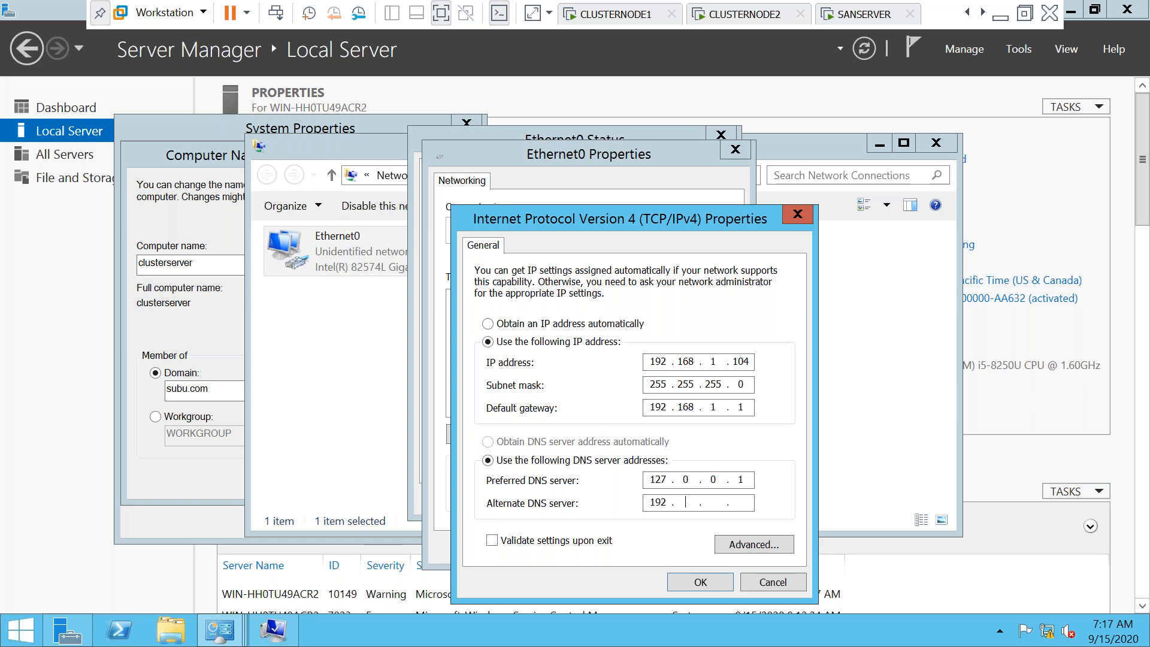
type("68")
key("BackSpace")
key("BackSpace")
type("168 . 1")
type("100")
left_click(699, 582)
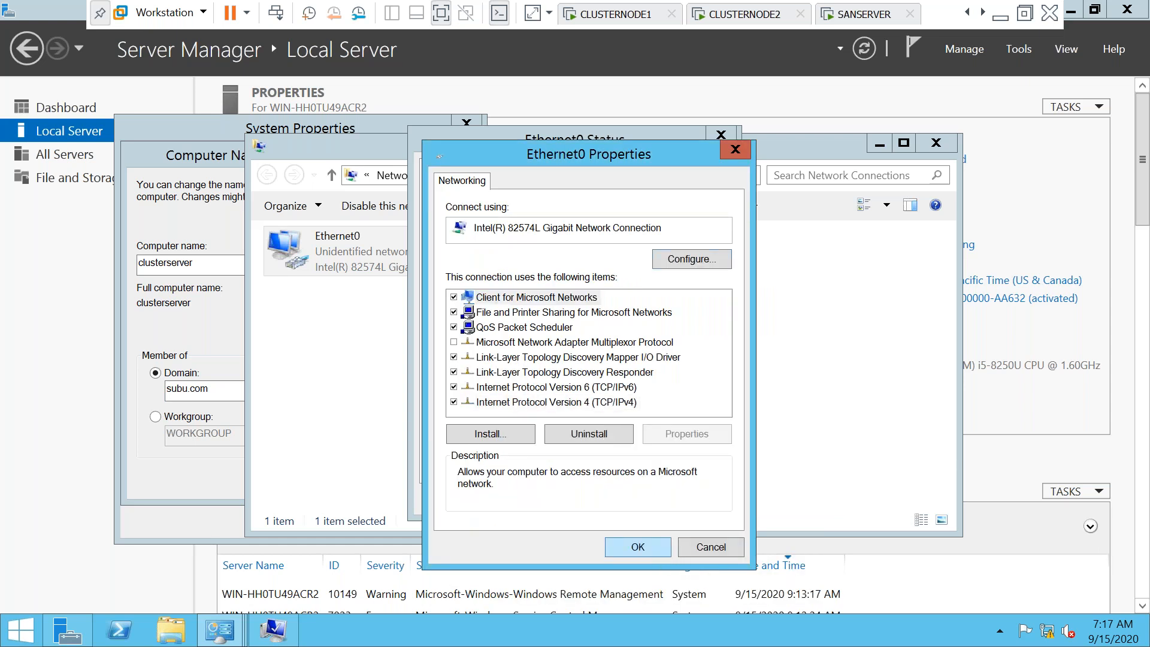
Close the Ethernet0 properties and status windows and dismiss the domain controller error
left_click(657, 551)
left_click(693, 499)
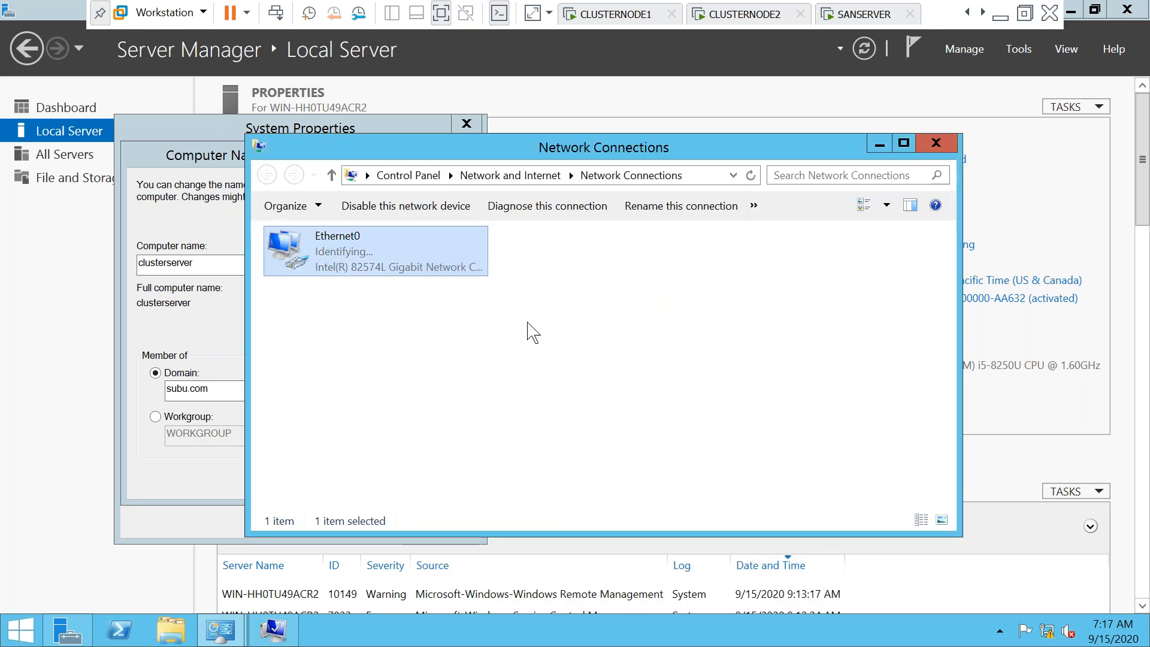
right_click(341, 262)
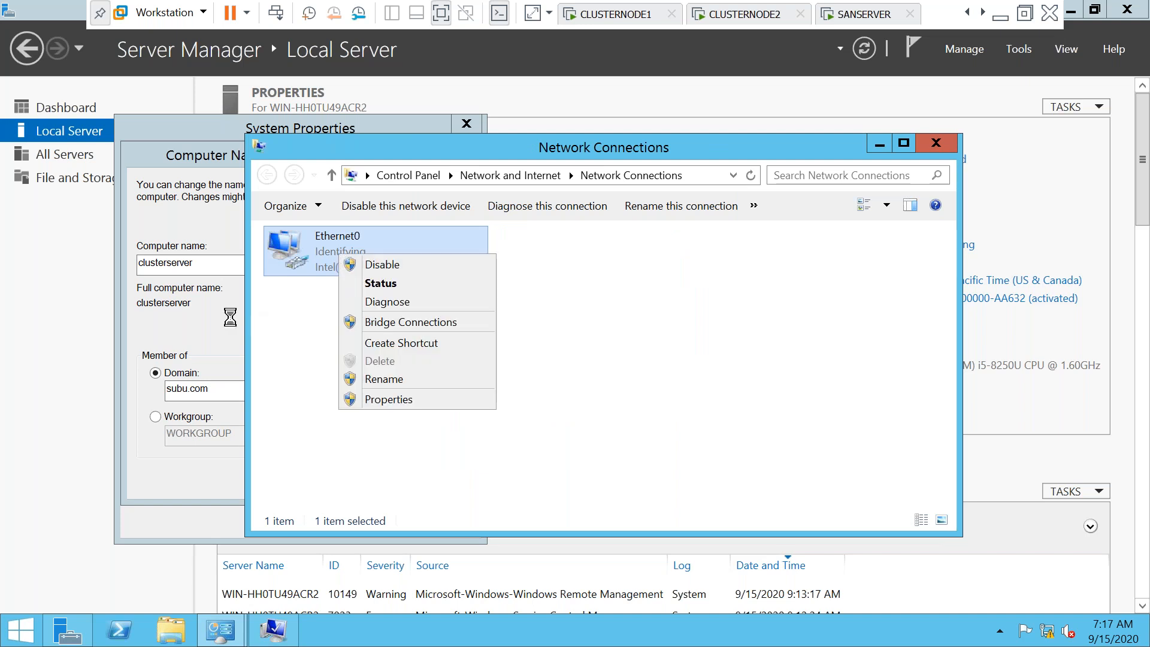
left_click(759, 143)
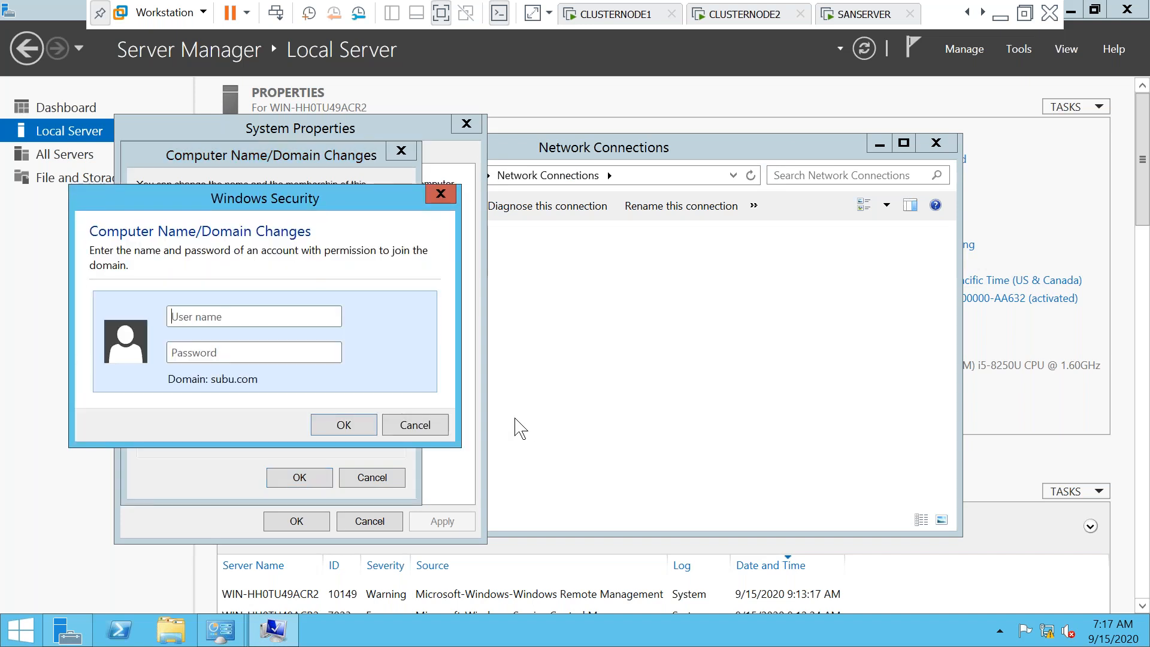
Join subu.com with the domain administrator credentials and acknowledge the welcome and restart messages
type("subuadmin")
key("Caps_Lock")
type("•")
key("Caps_Lock")
type("••••••••")
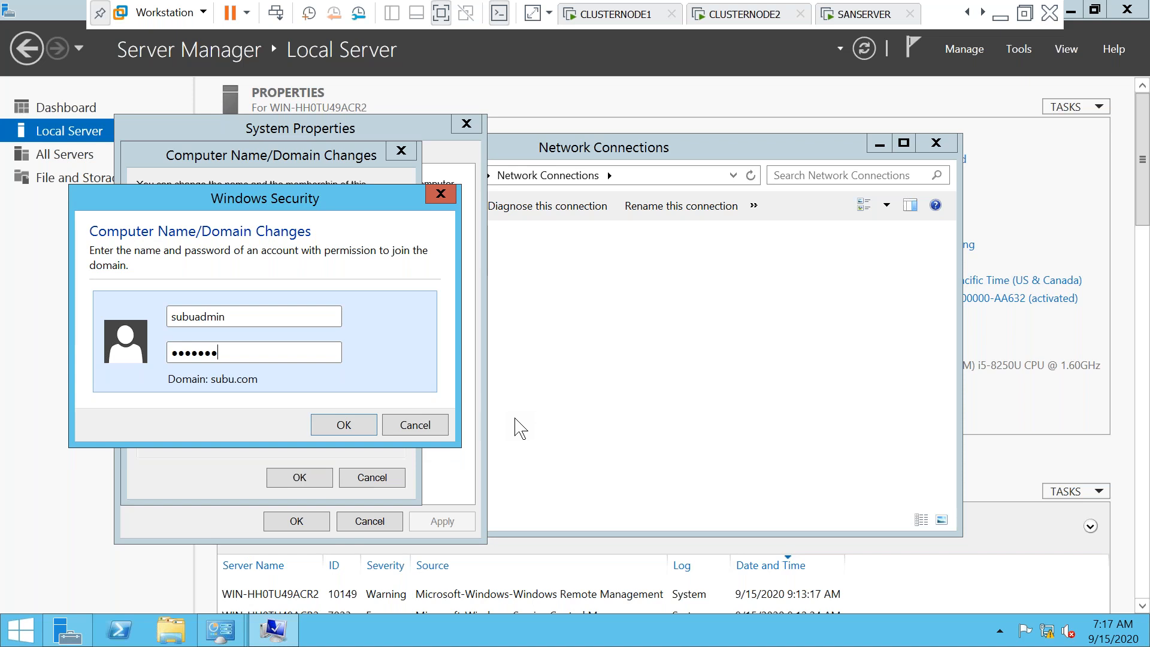
key("Return")
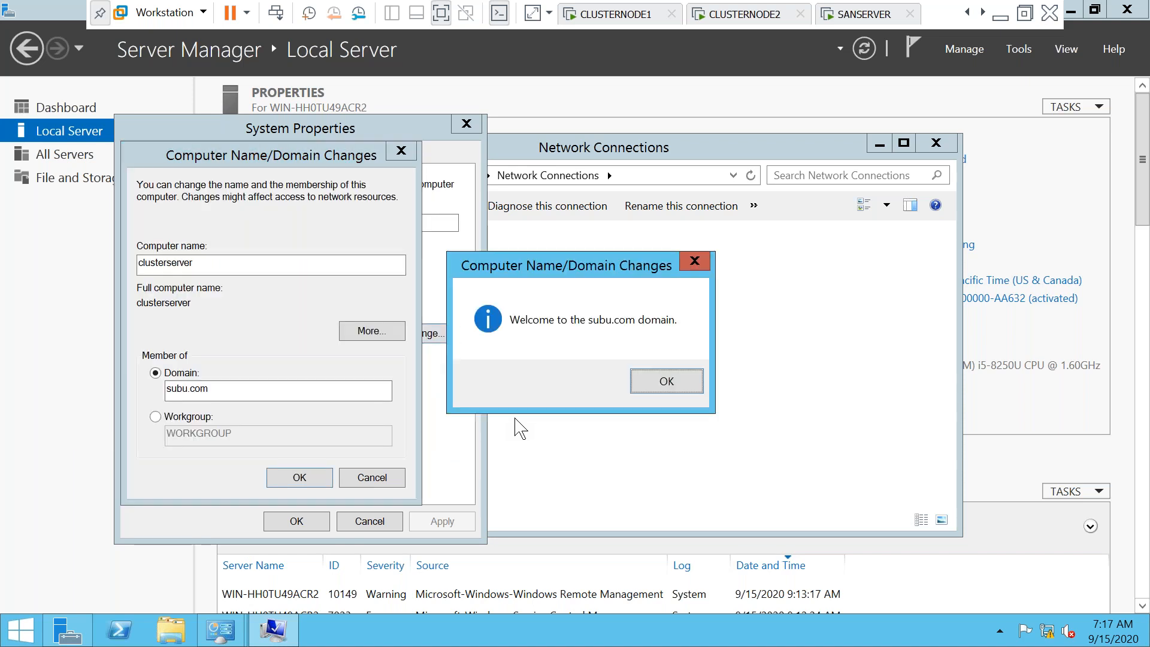
left_click(666, 381)
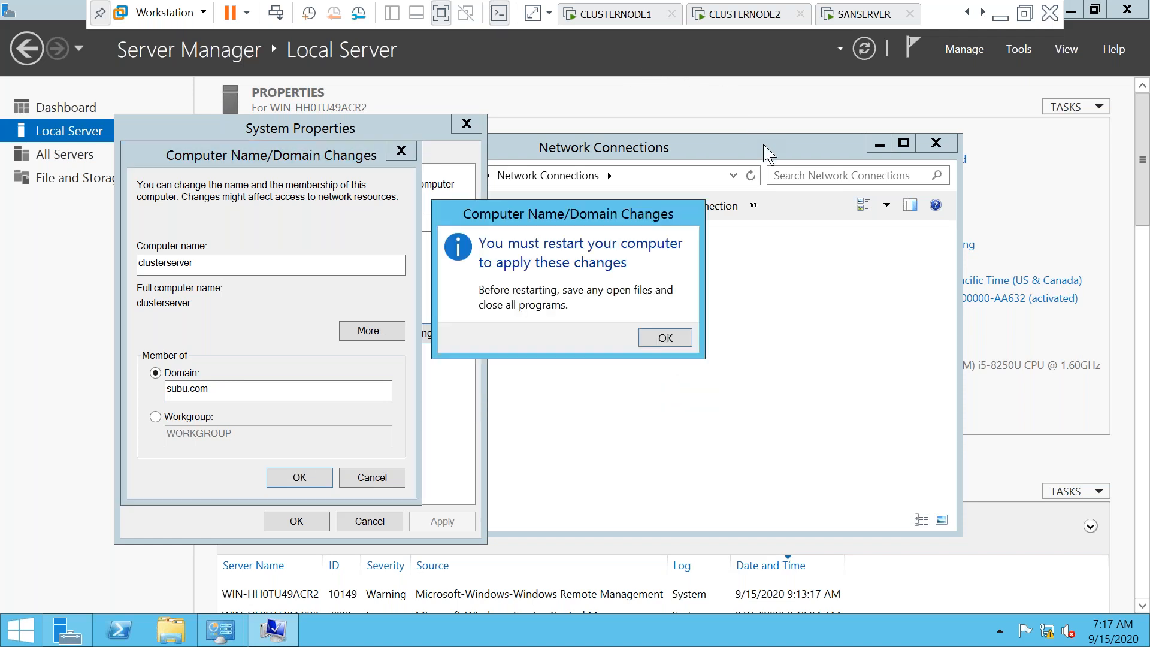
left_click(665, 339)
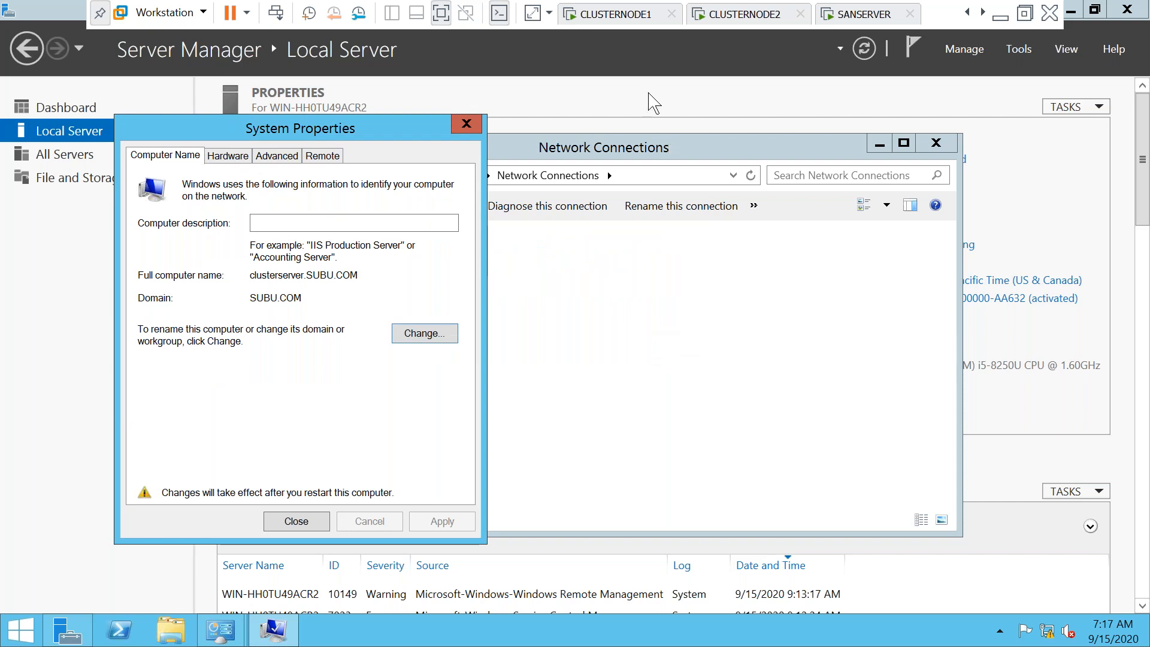
Switch to CLUSTERNODE1 and unlock it with the Administrator password
left_click(605, 19)
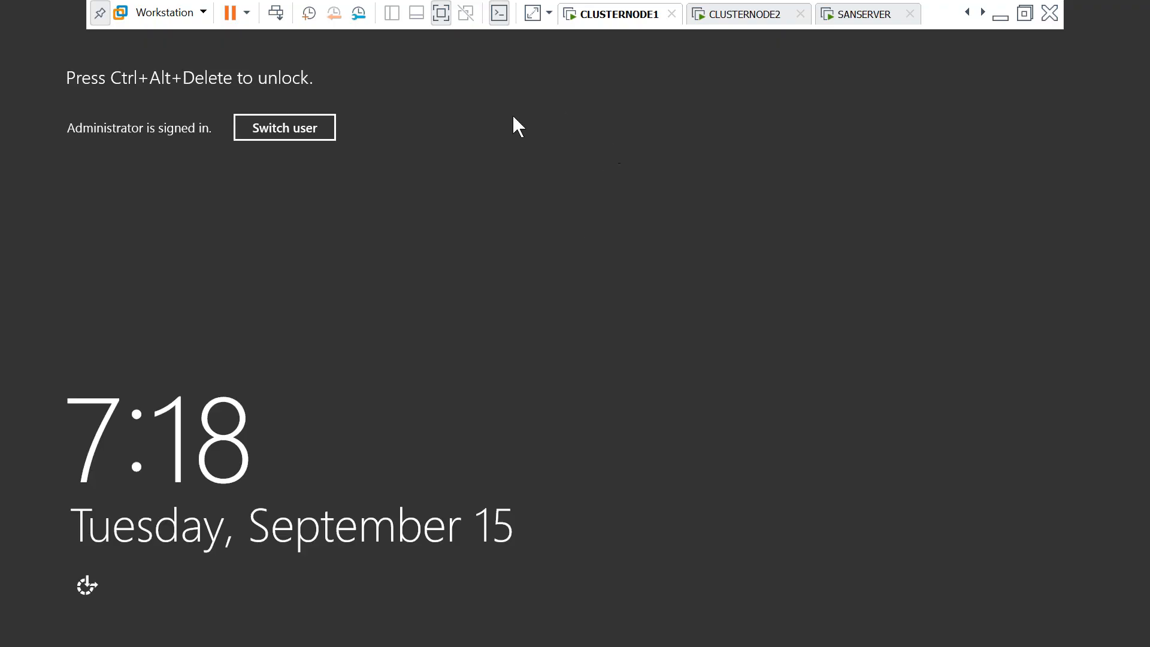
left_click(282, 16)
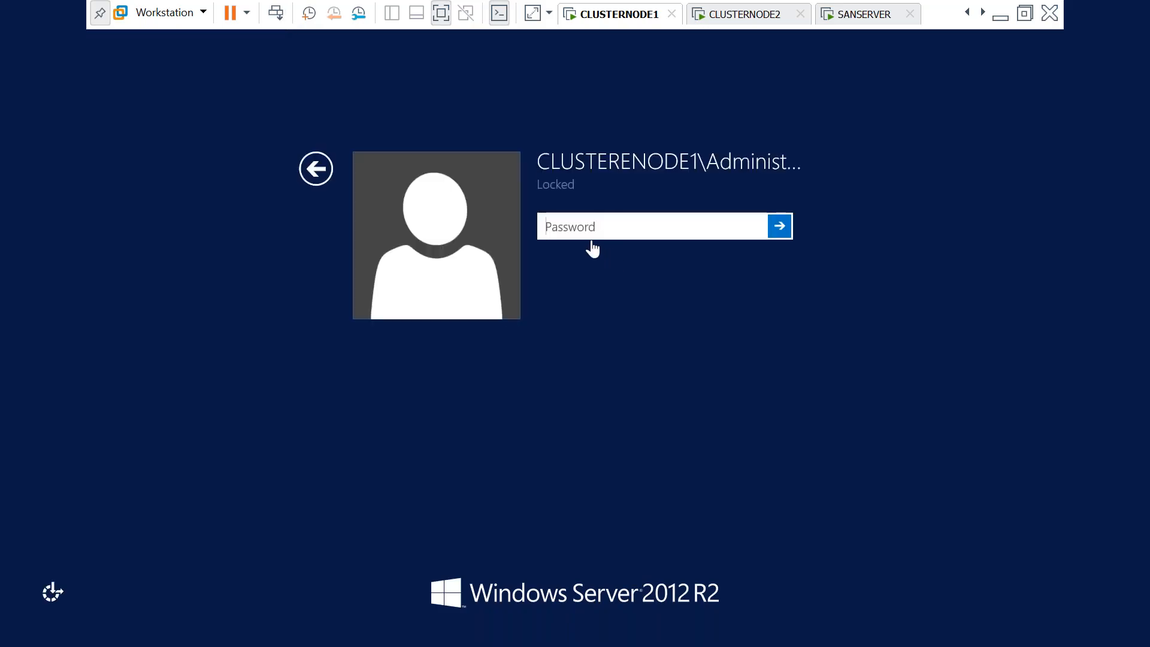
key("Caps_Lock")
type("•")
key("Caps_Lock")
type("••••••••")
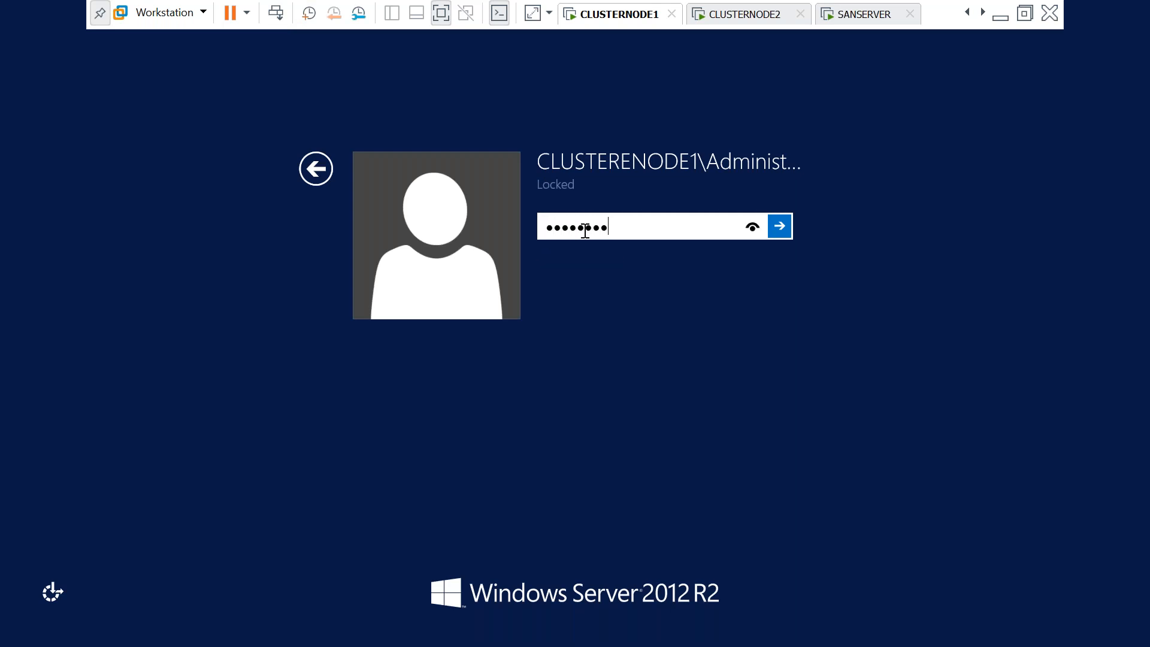
key("Return")
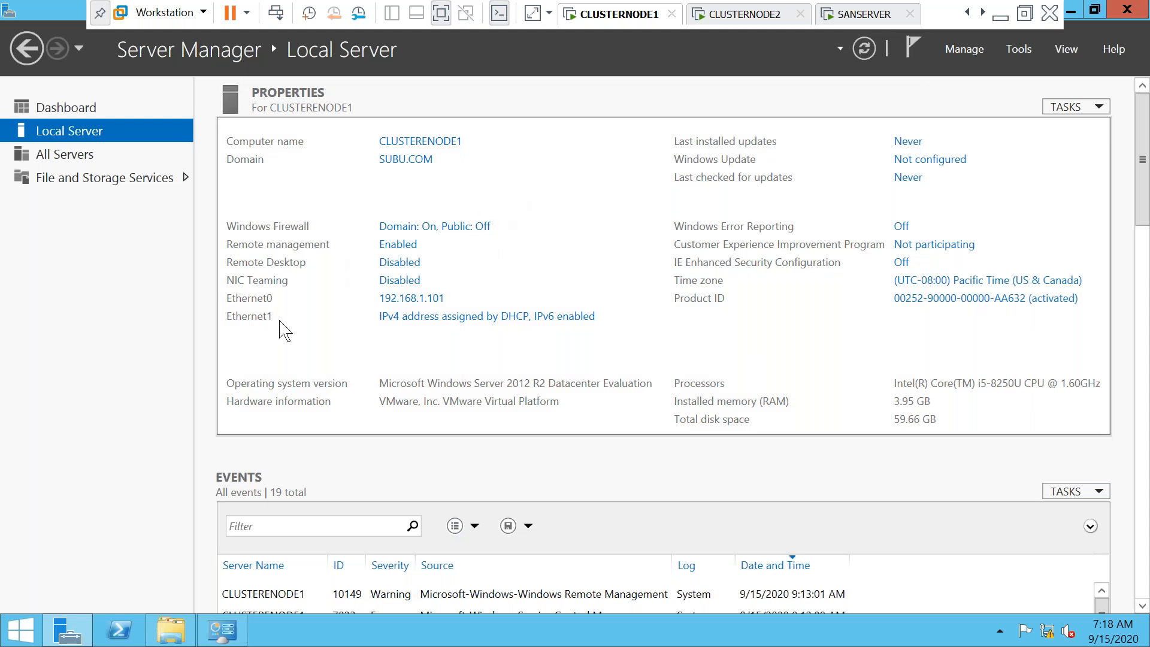
Launch Add Roles and Features and advance with role-based install on the local server to Features
left_click(1018, 49)
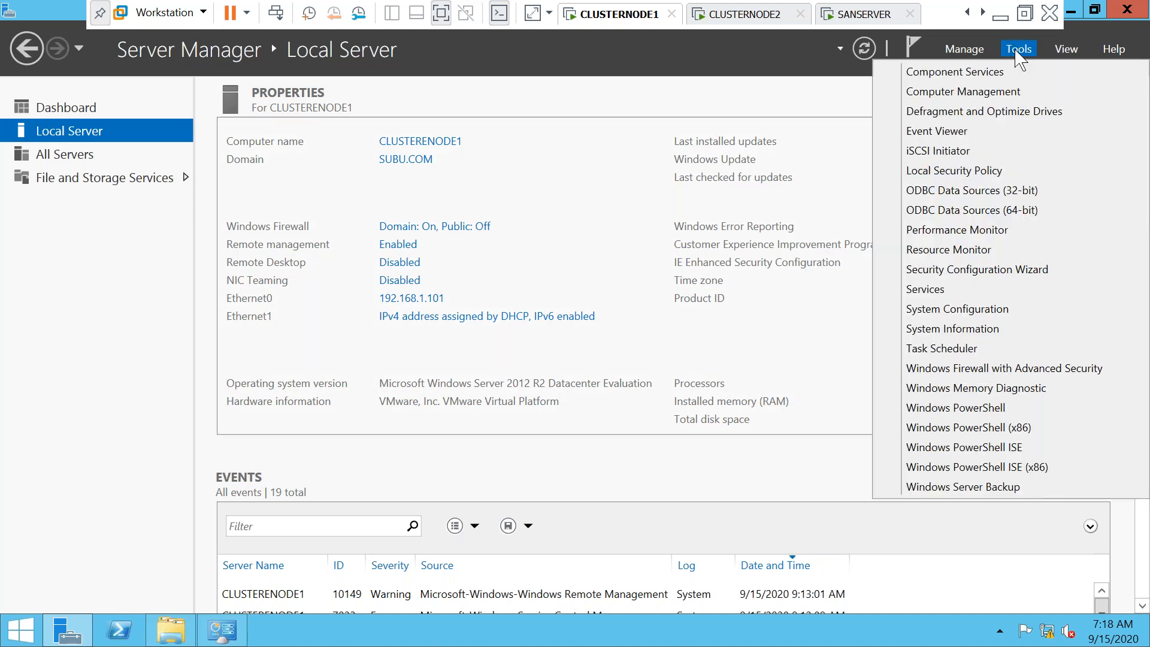
left_click(965, 49)
left_click(973, 78)
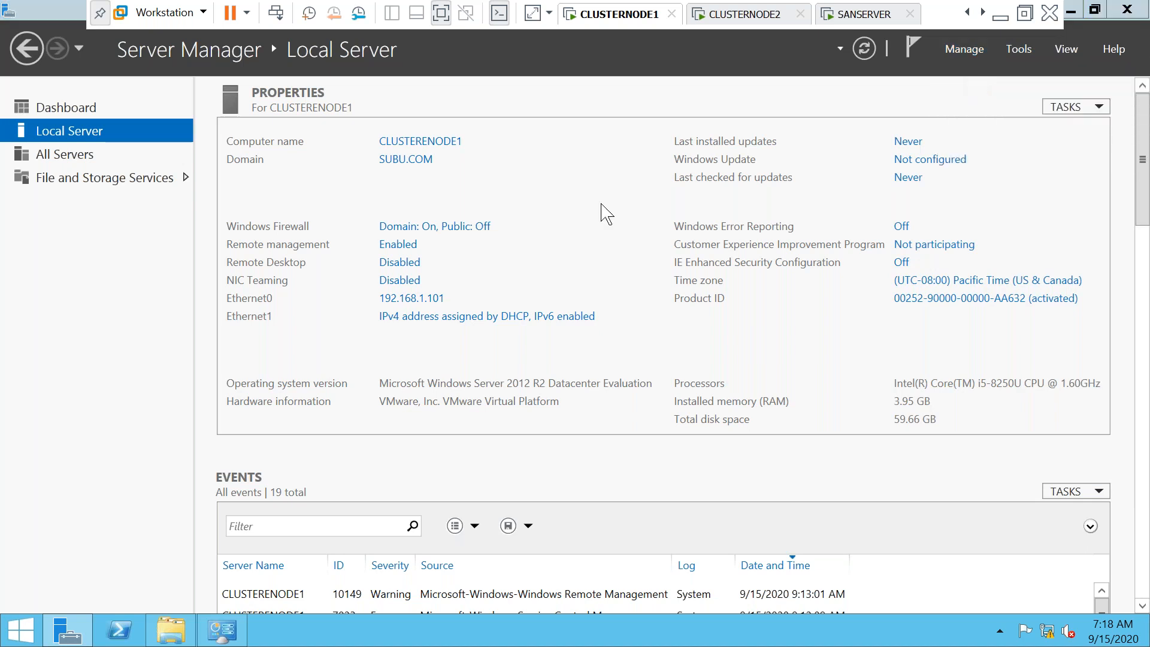
left_click(502, 514)
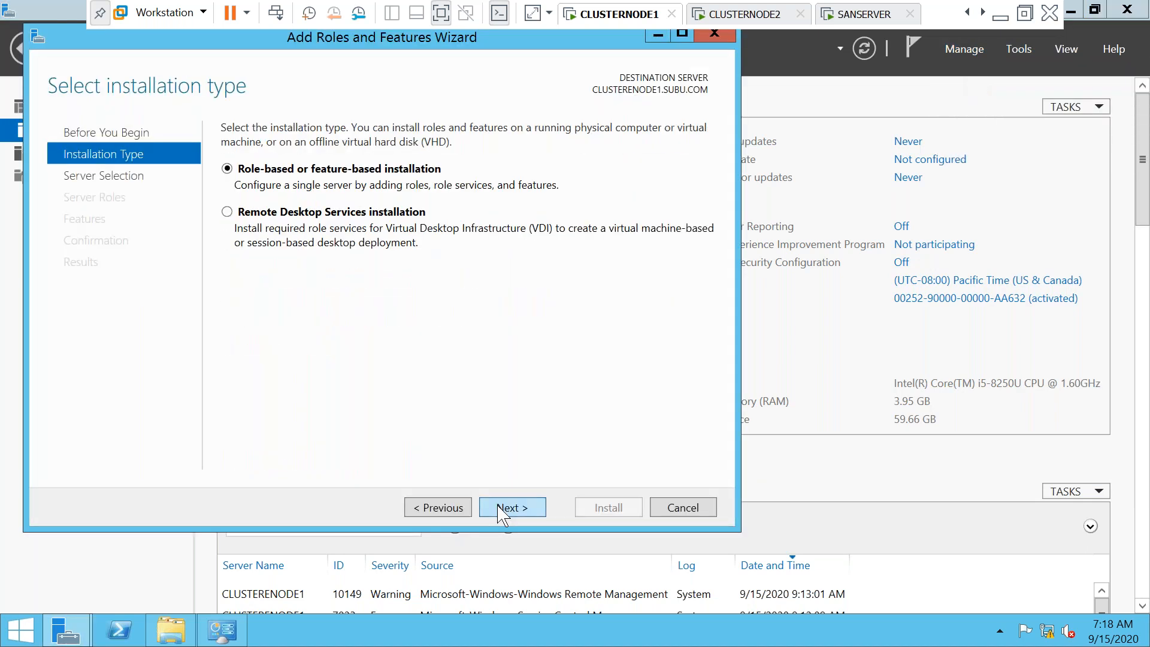
left_click(502, 514)
left_click(502, 514)
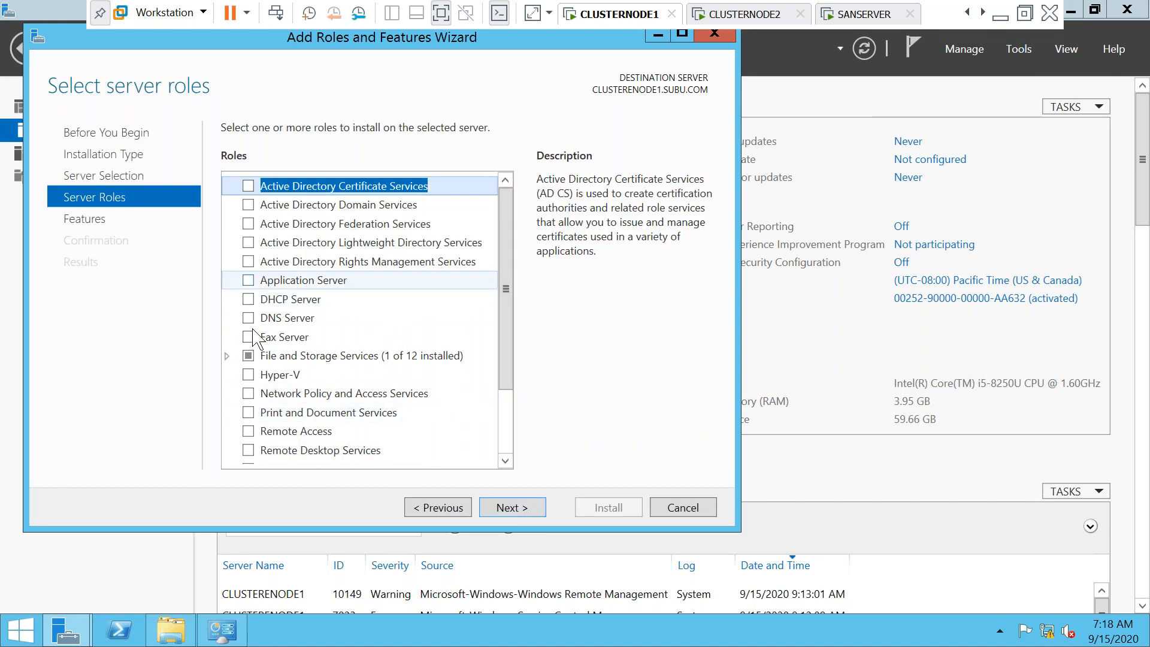
left_click_drag(506, 362, 505, 390)
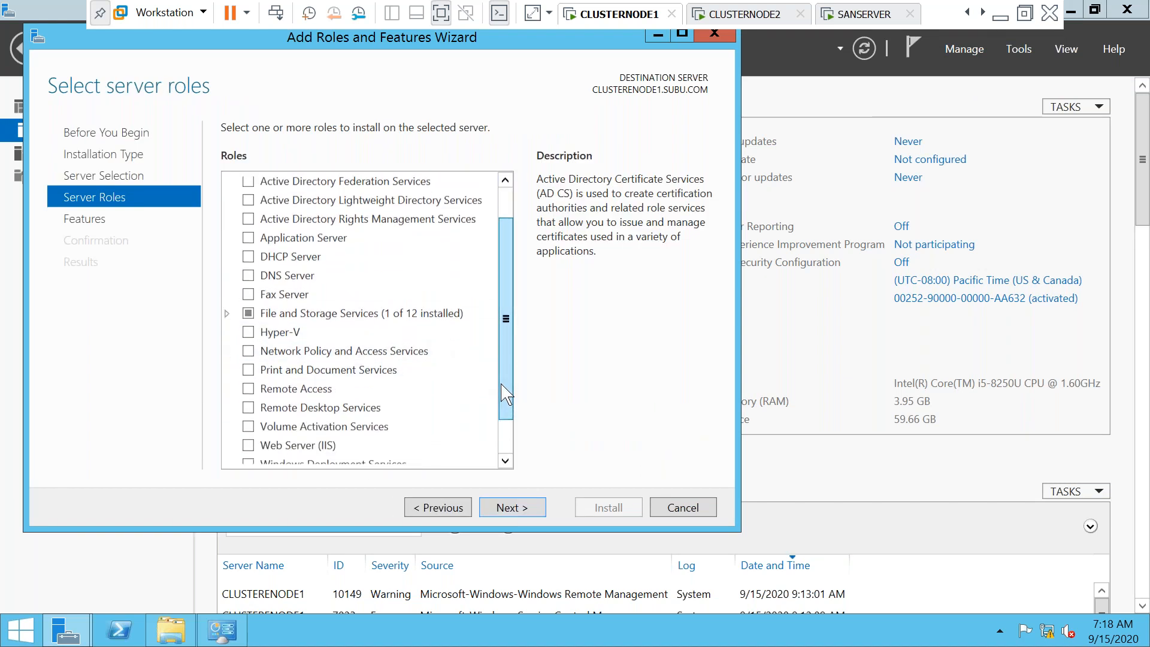
left_click(521, 512)
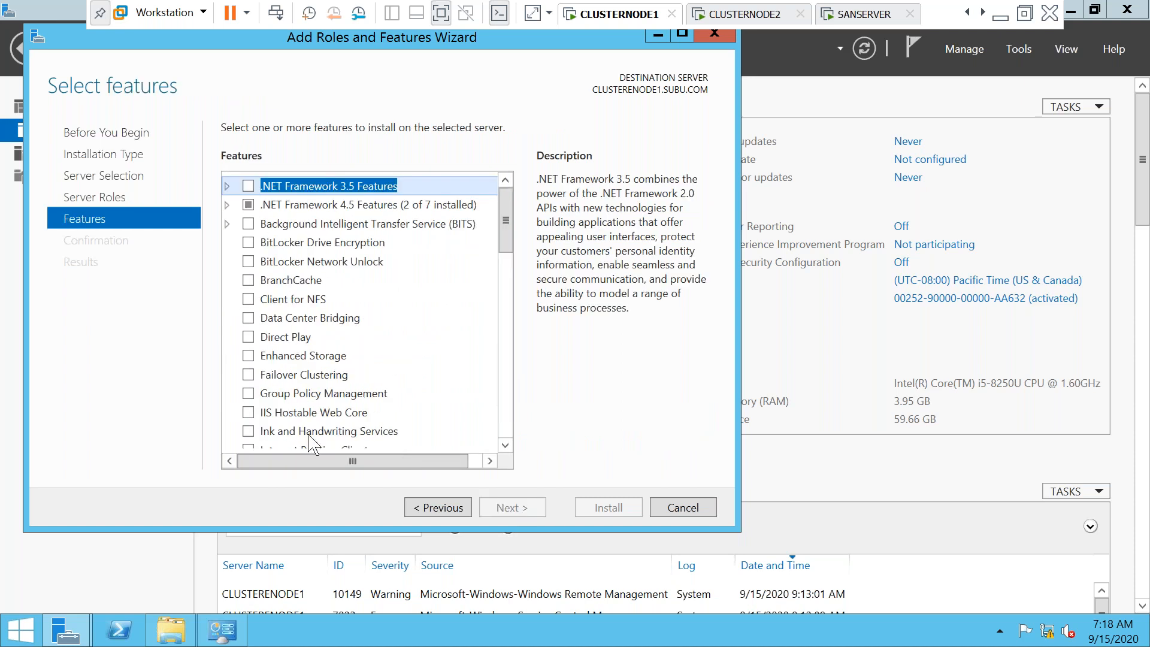
Select Failover Clustering with its management tools and .NET Framework 3.5, then continue to confirmation
left_click(251, 377)
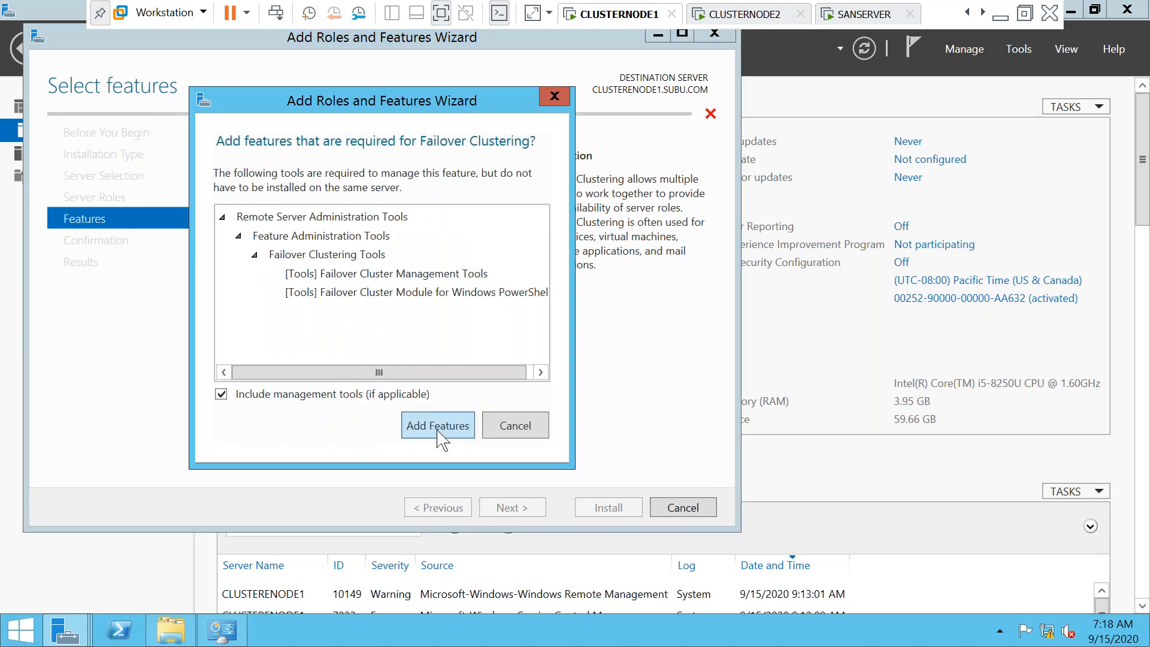
left_click(437, 426)
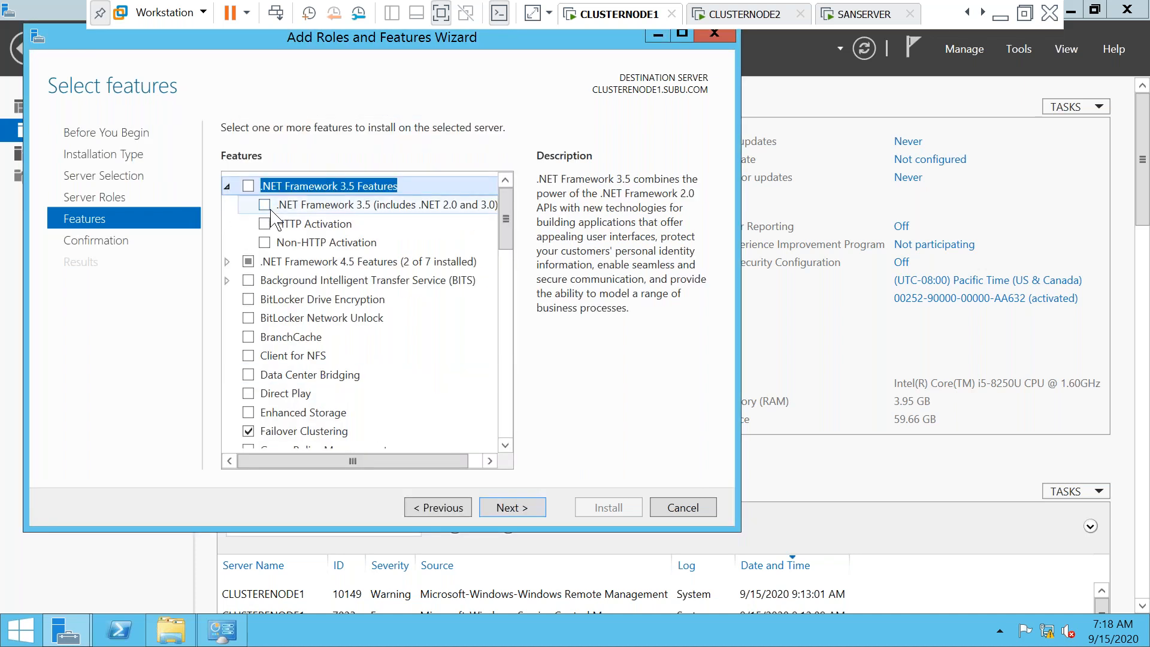
left_click(264, 205)
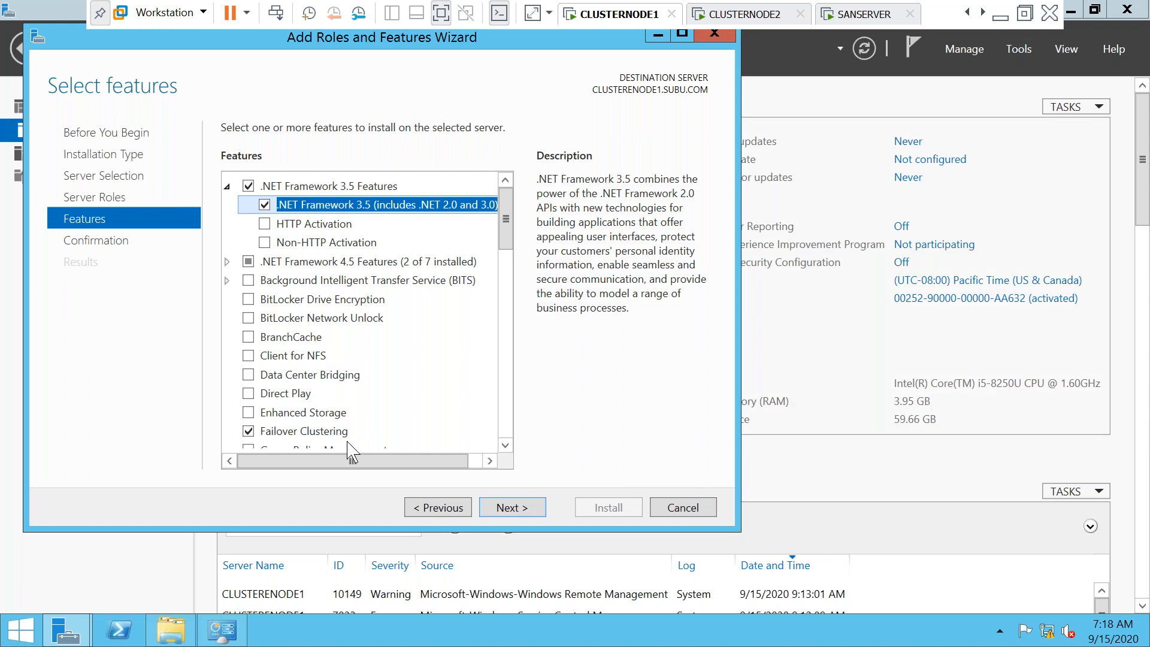
left_click(517, 511)
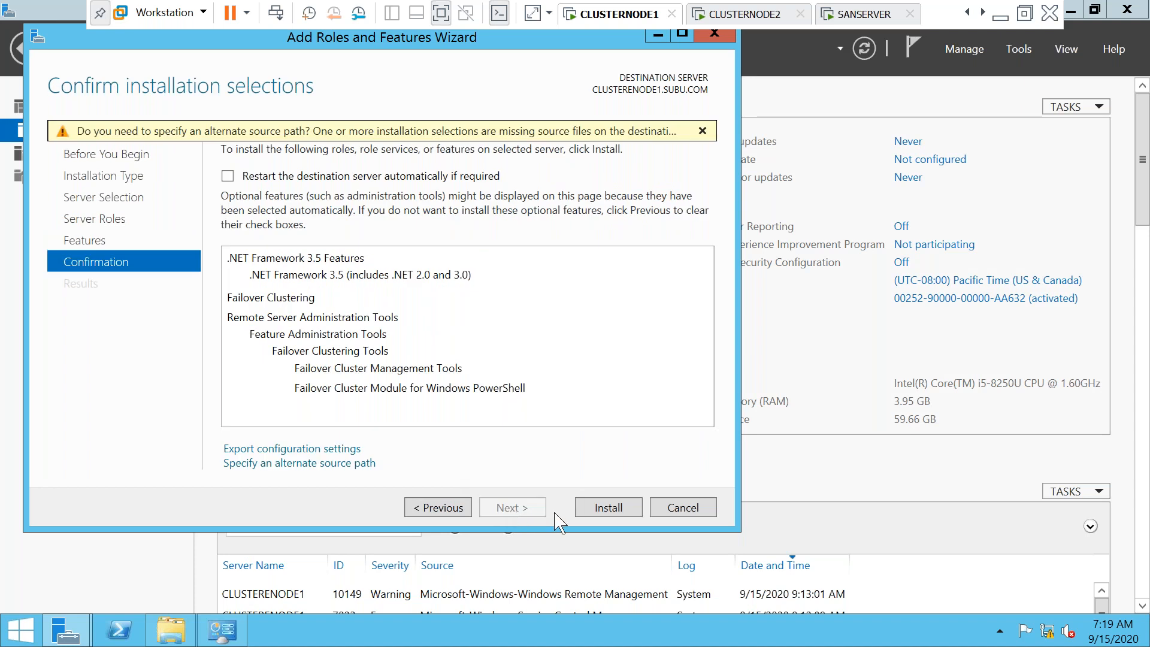
Set alternate source path D:\SOURCES\SXS, start installing on CLUSTERNODE1, then switch to CLUSTERNODE2
left_click(325, 464)
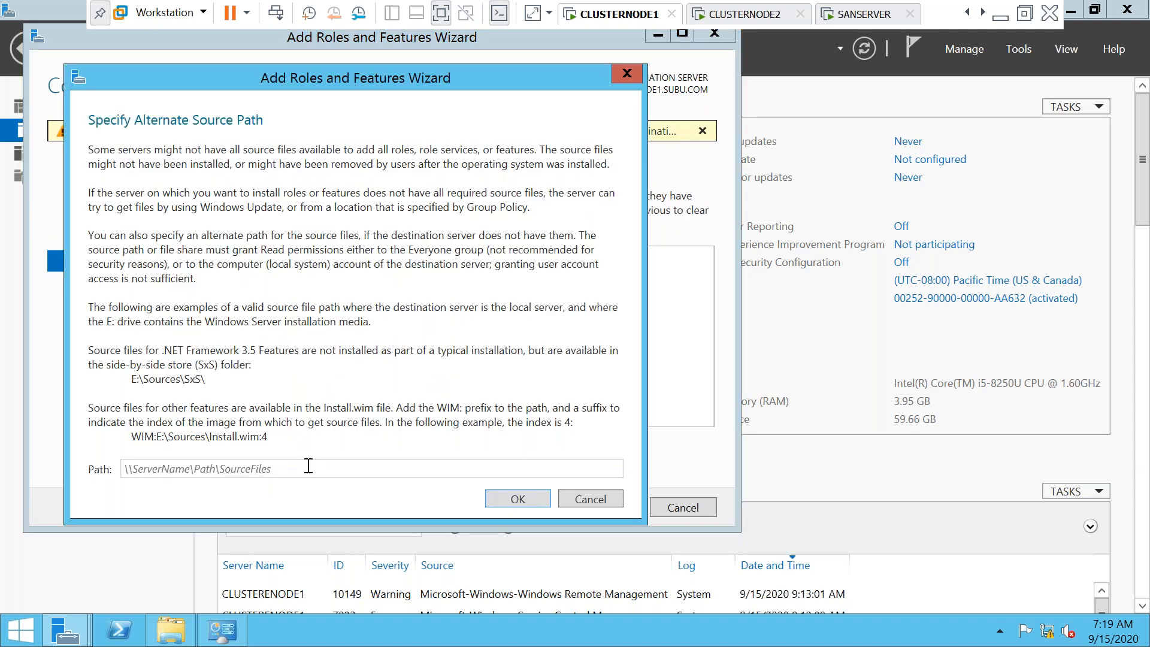
left_click(312, 466)
type("D")
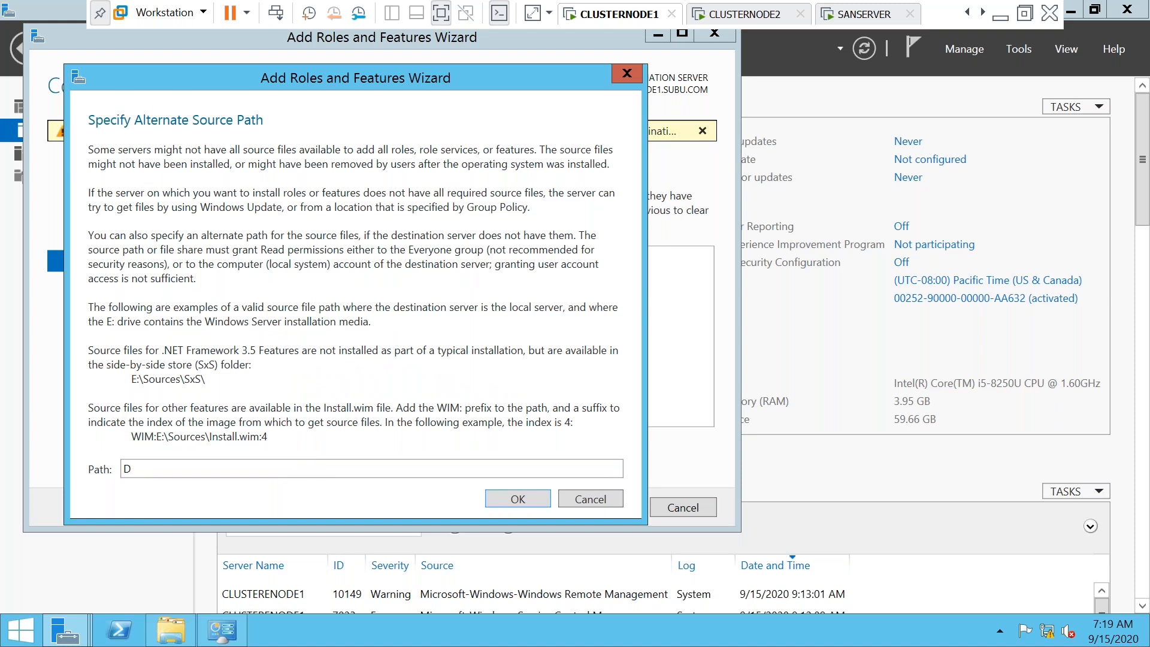
type(":\\SOURCES\\SXS")
left_click(512, 500)
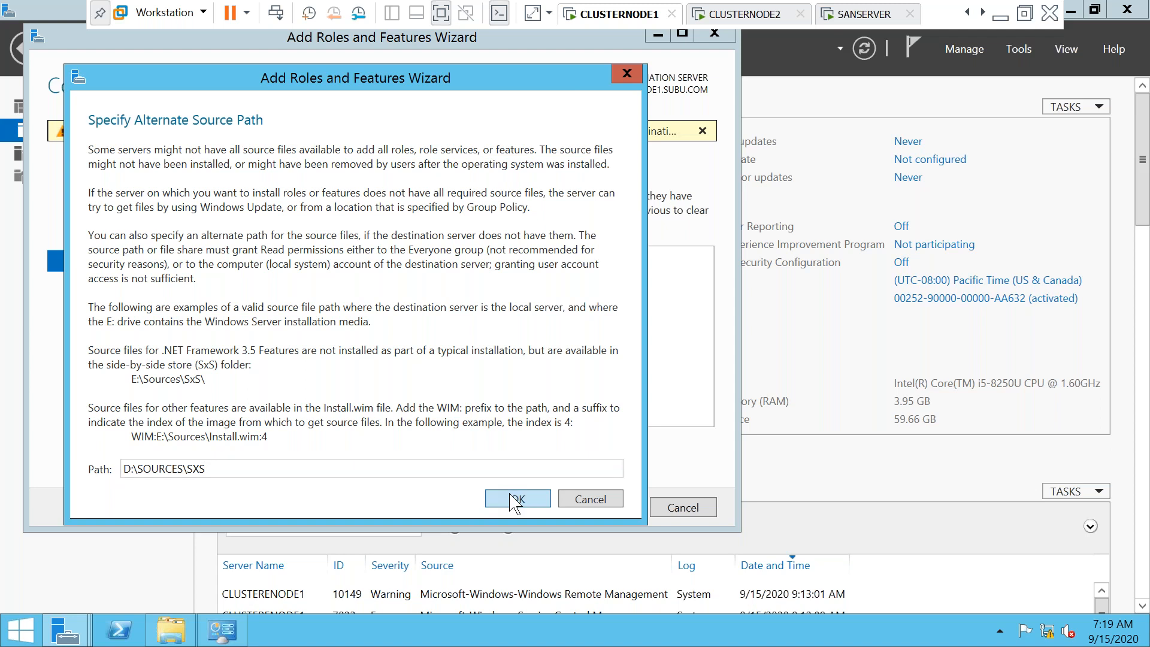
left_click(596, 509)
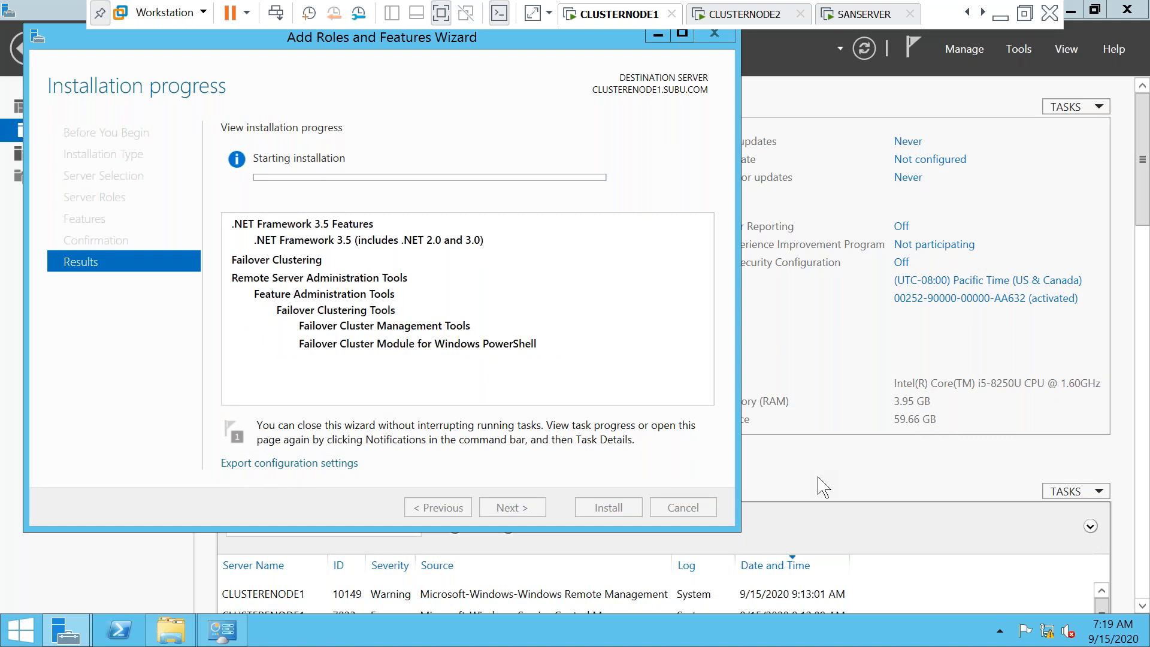
left_click(748, 14)
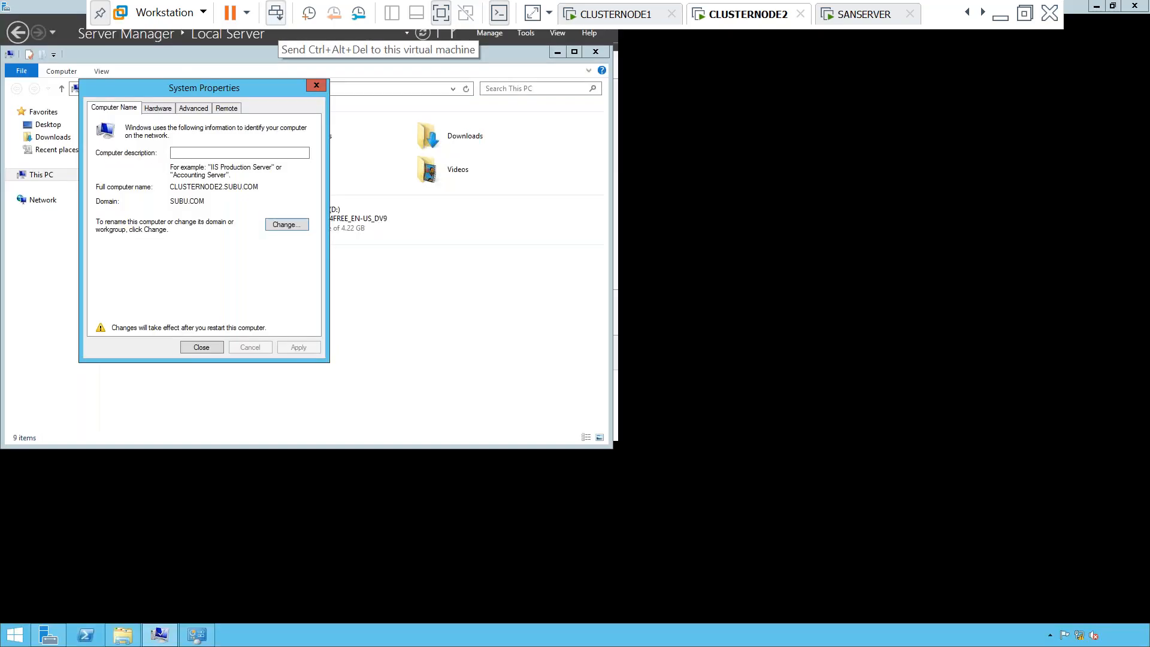
Close CLUSTERNODE2's System Properties and restart it now to apply pending changes
left_click(275, 13)
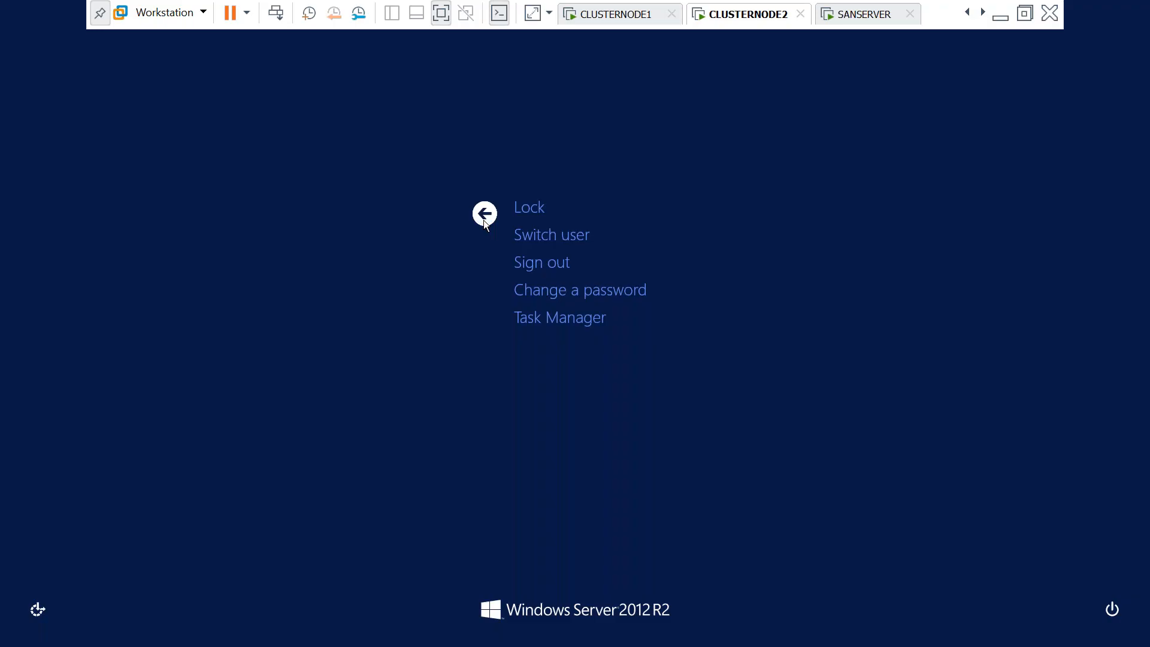
left_click(484, 221)
left_click(200, 350)
left_click(572, 333)
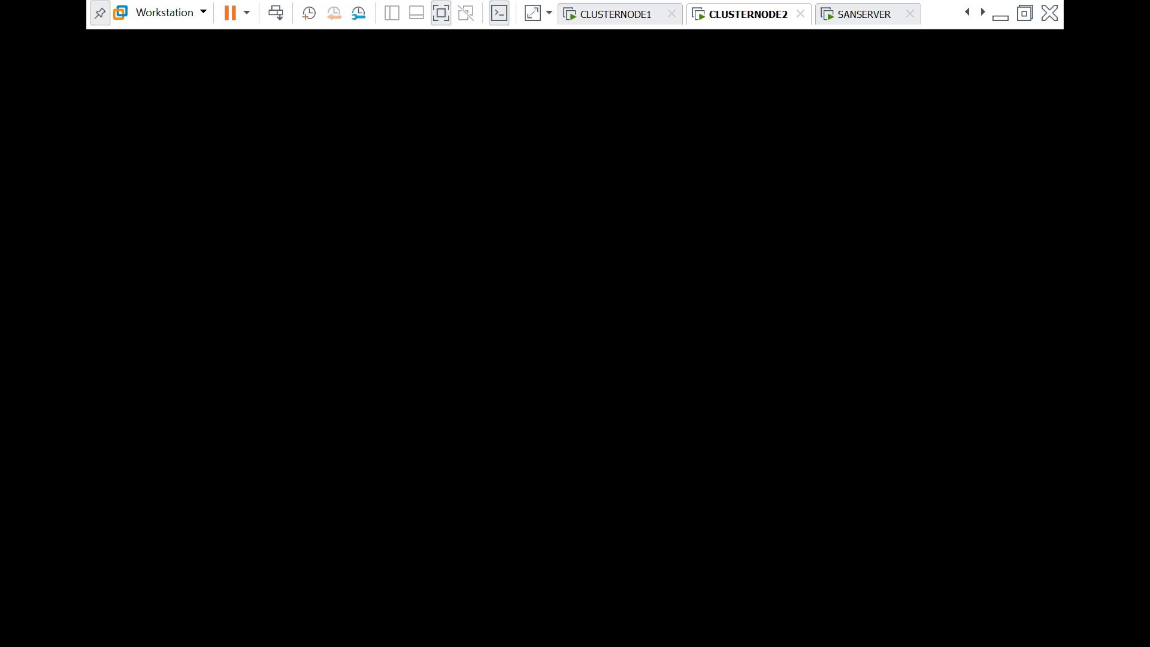
Close SANSERVER's System Properties and restart it now
left_click(861, 18)
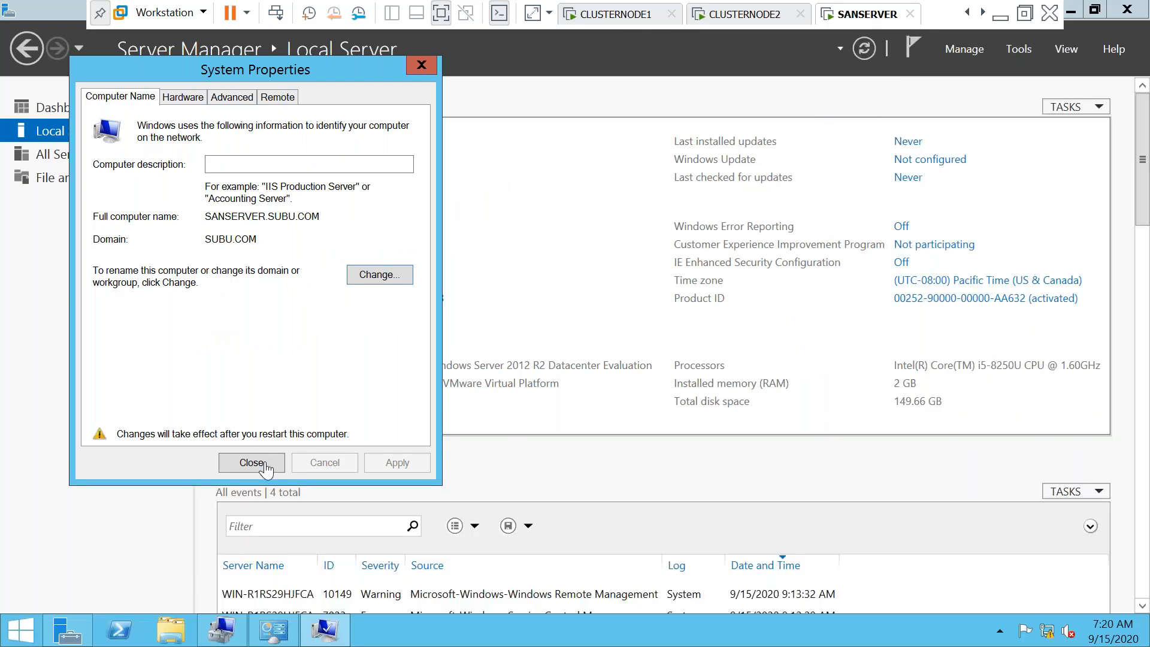
left_click(252, 462)
key("Return")
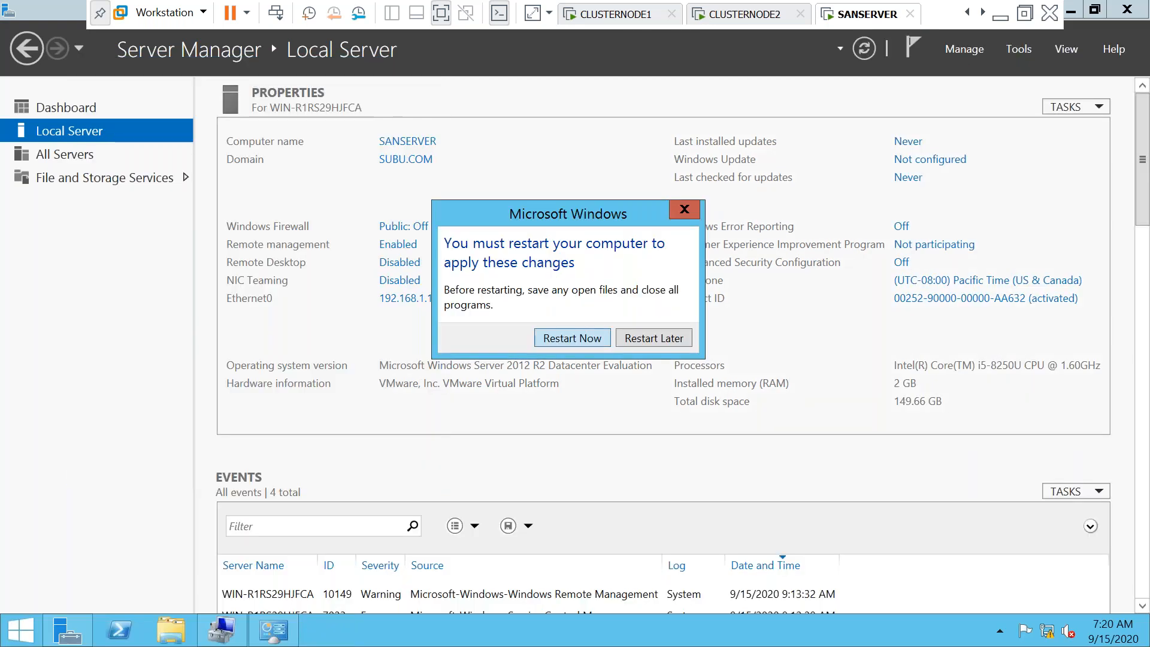
Leave full screen, open CLUSTERSERVER, close System Properties and restart it now
left_click(444, 20)
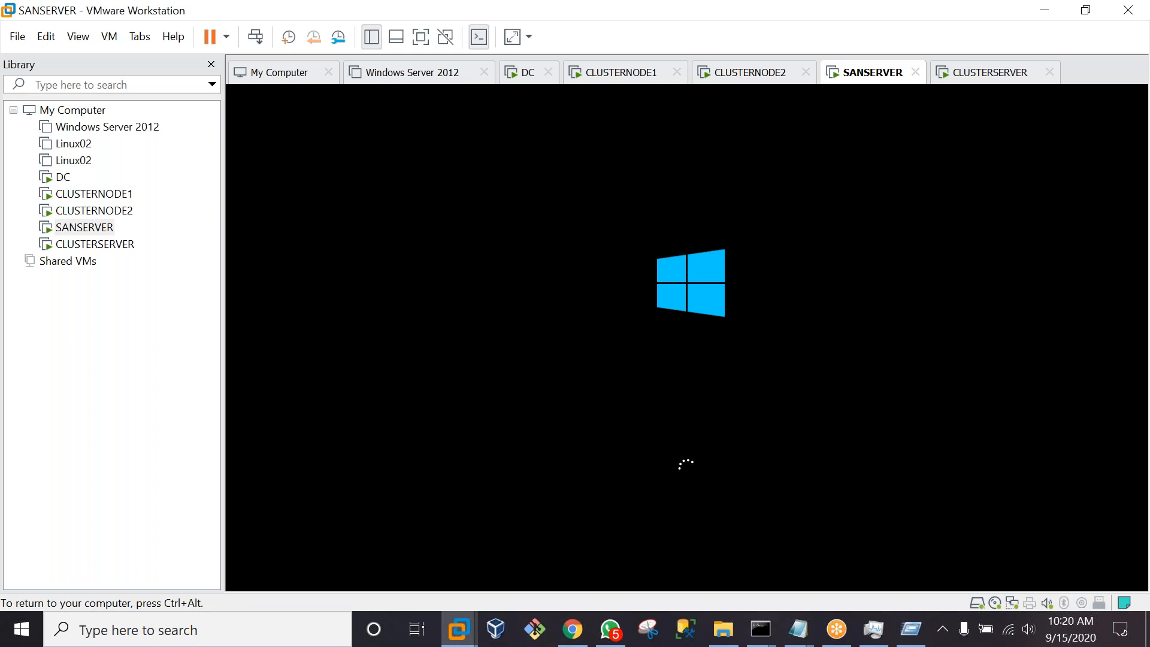
key("ctrl+alt")
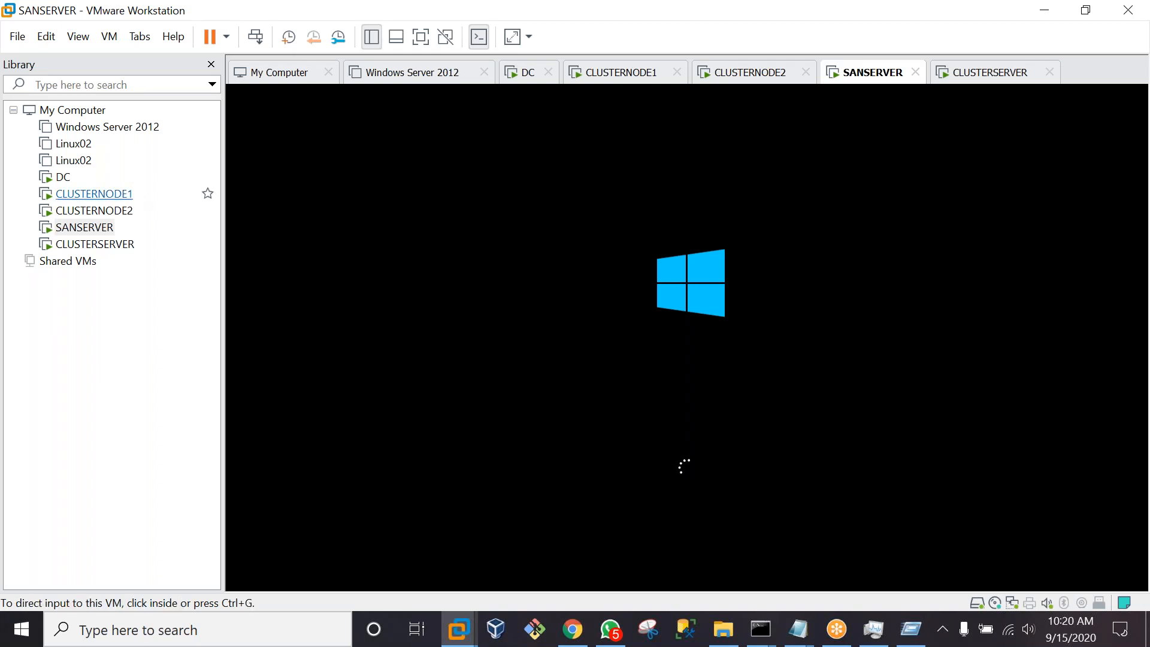
left_click(125, 248)
double_click(125, 249)
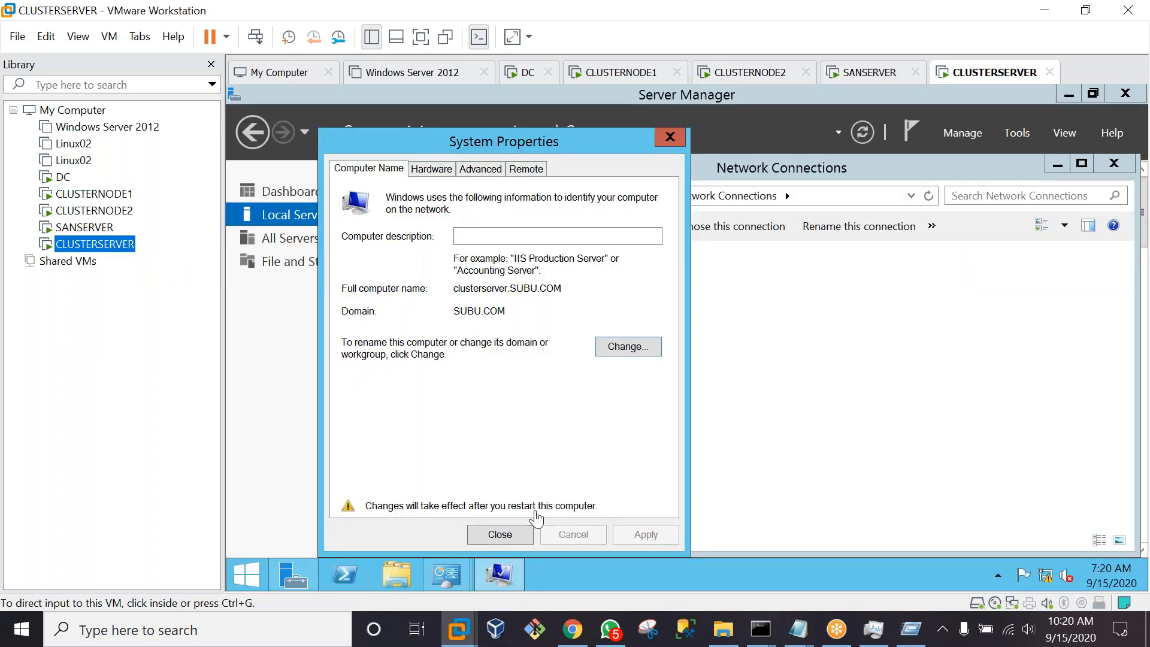
left_click(500, 533)
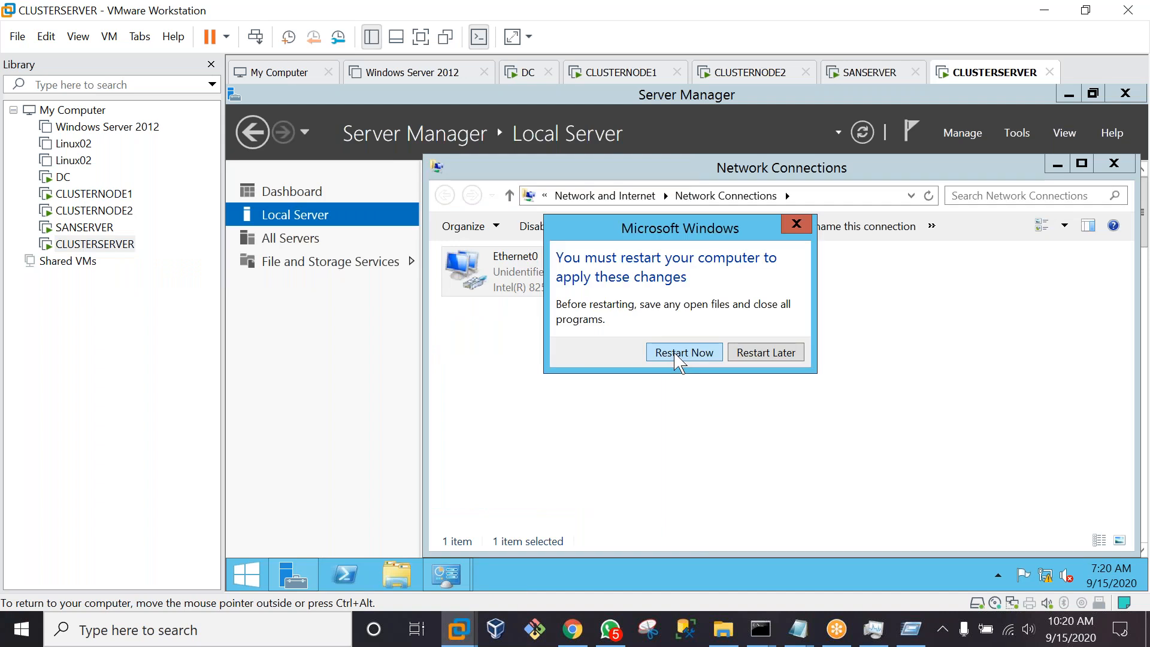
left_click(680, 354)
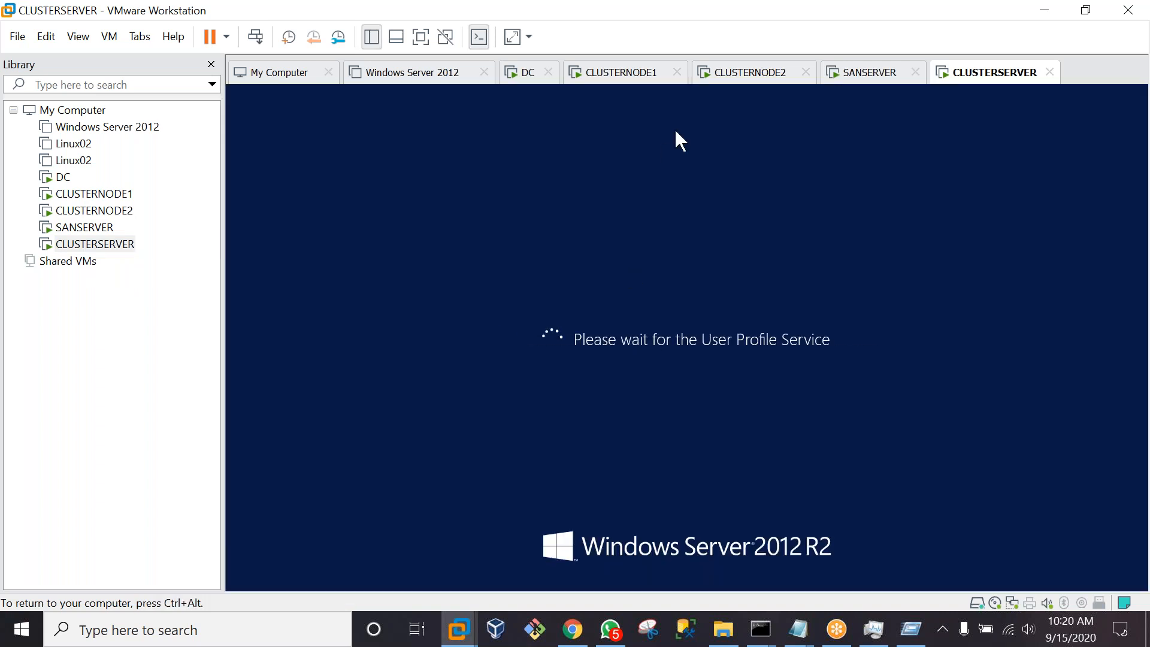
Show the CLUSTERNODE2 console in full screen
left_click(632, 77)
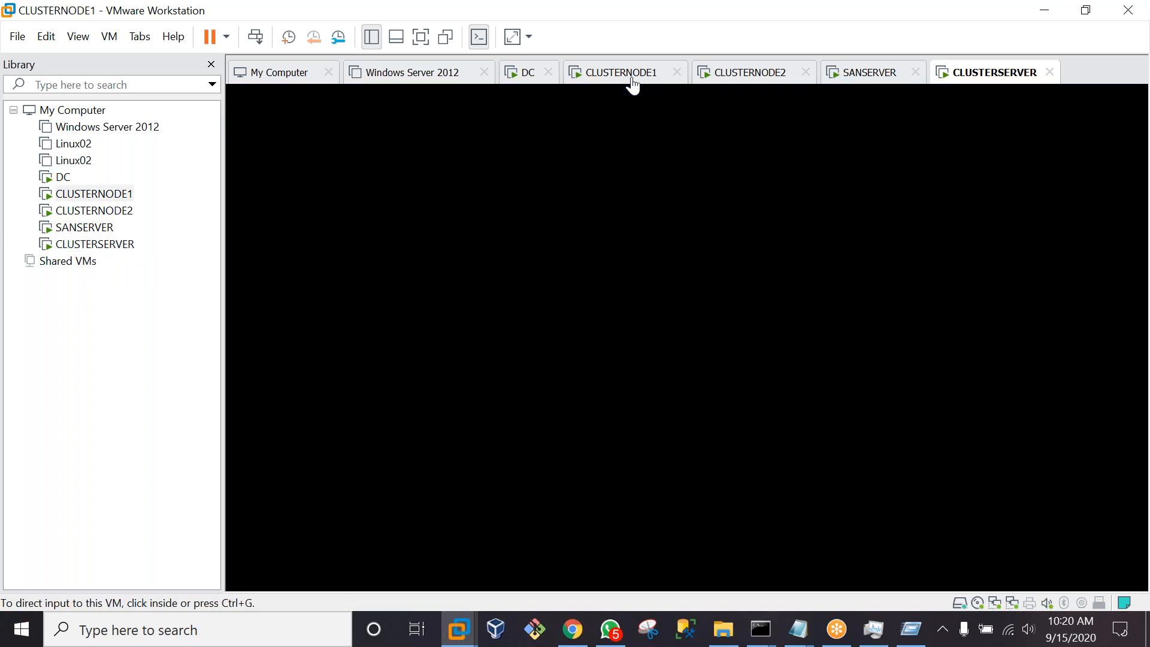
left_click(743, 75)
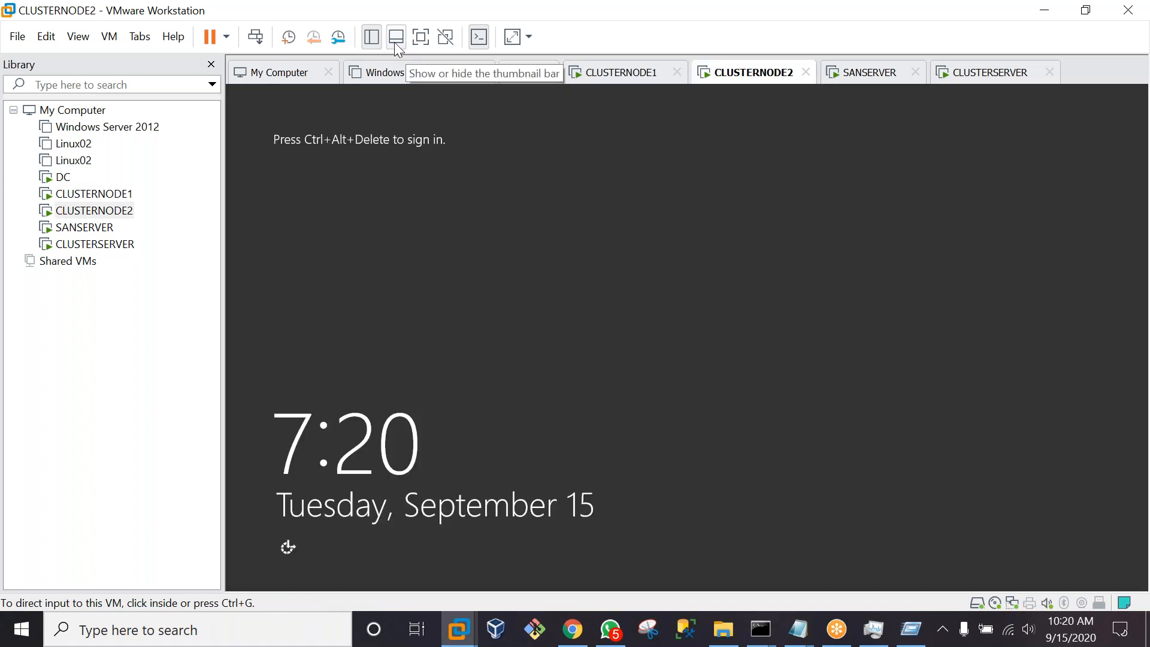
left_click(422, 37)
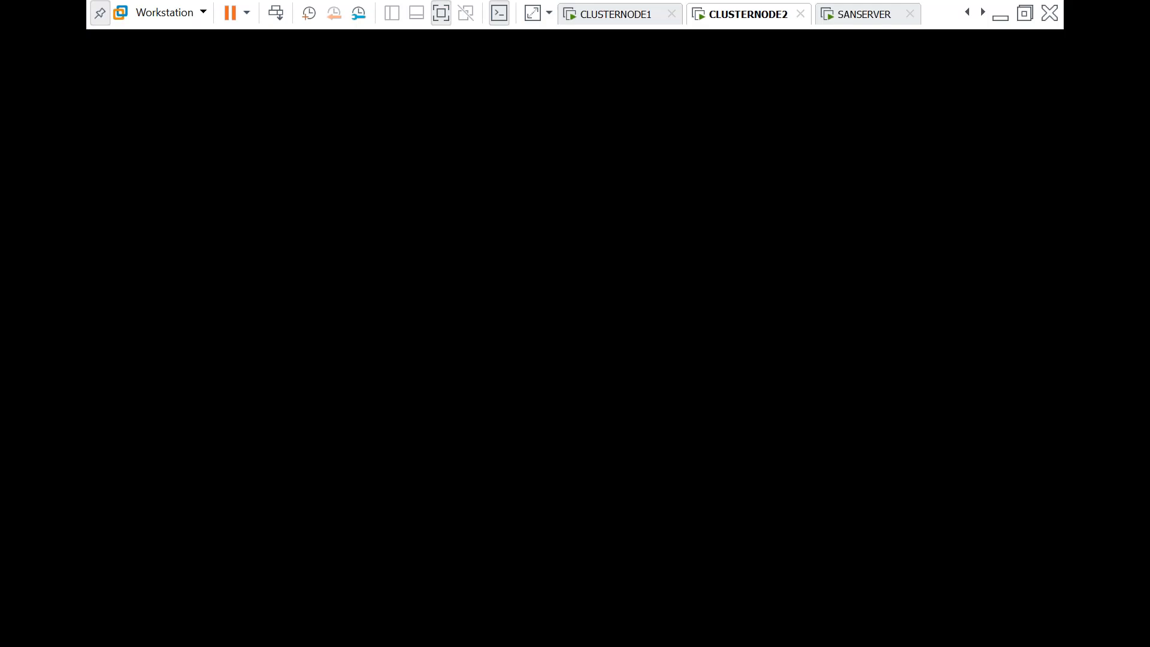
Sign in to CLUSTERNODE2 as Administrator after its reboot
left_click(277, 13)
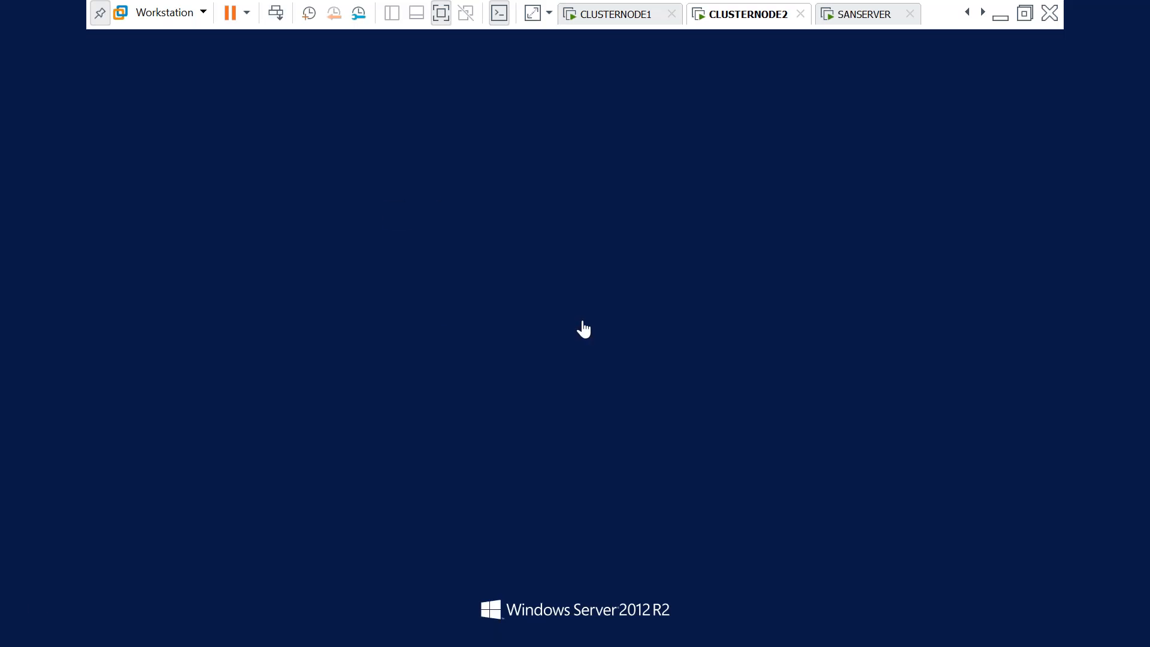
key("Caps_Lock")
type("•")
key("Caps_Lock")
type("•••••••")
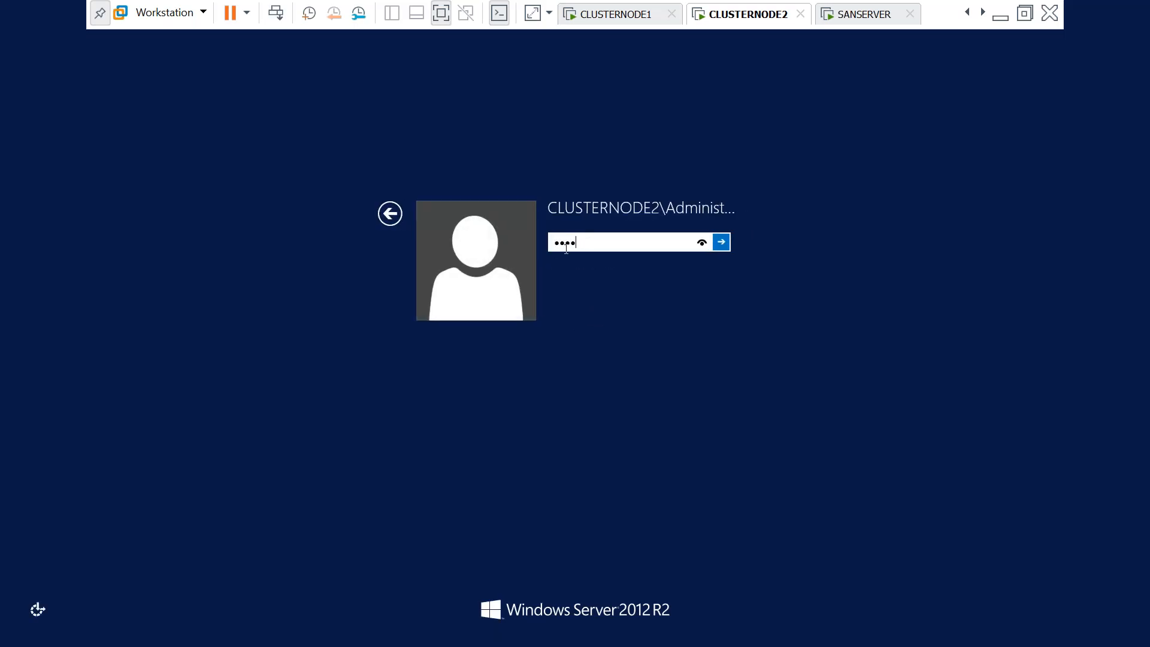
type("•")
key("Return")
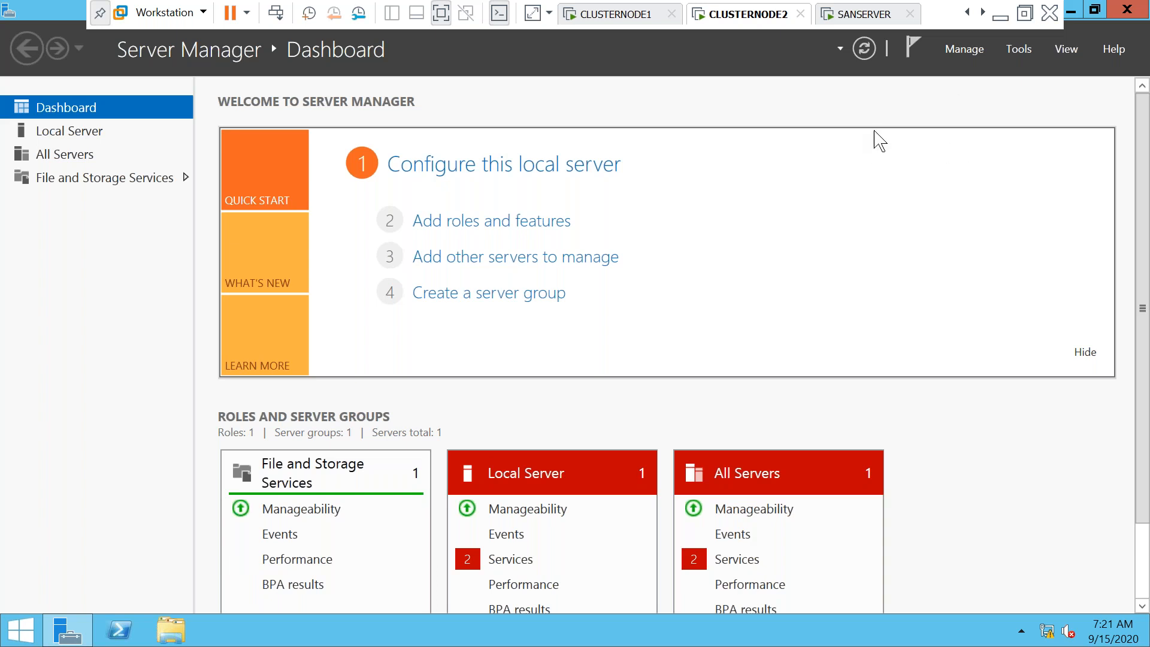
Start Add Roles and Features on CLUSTERNODE2 and advance to the Features page
left_click(1026, 52)
left_click(965, 57)
left_click(966, 55)
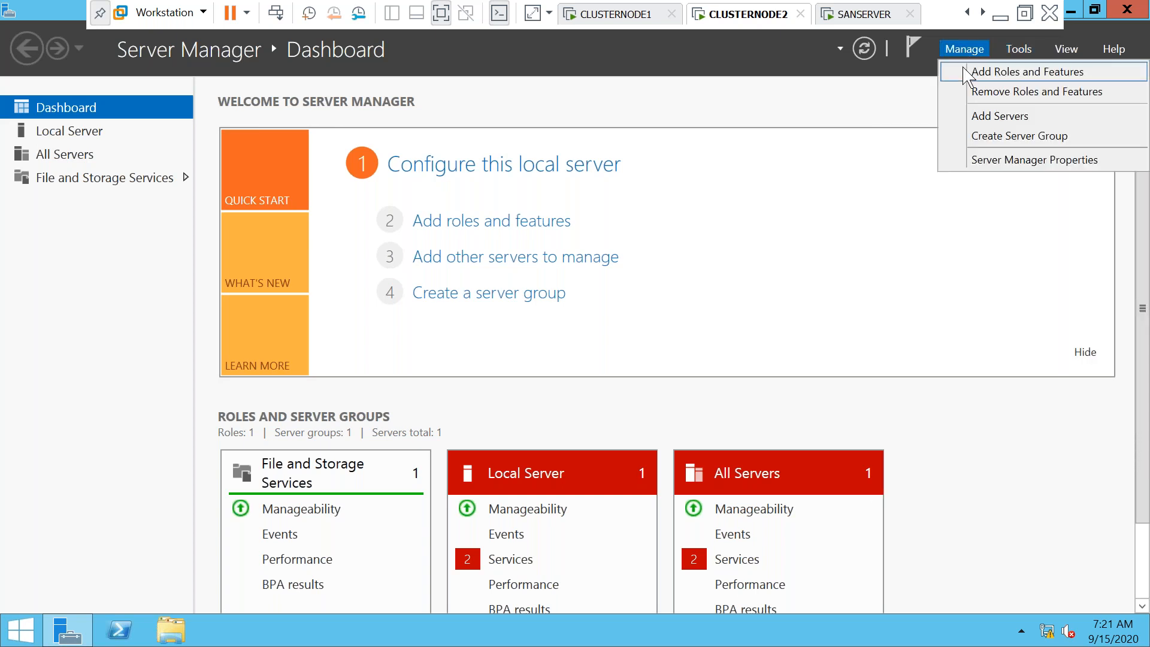
left_click(966, 73)
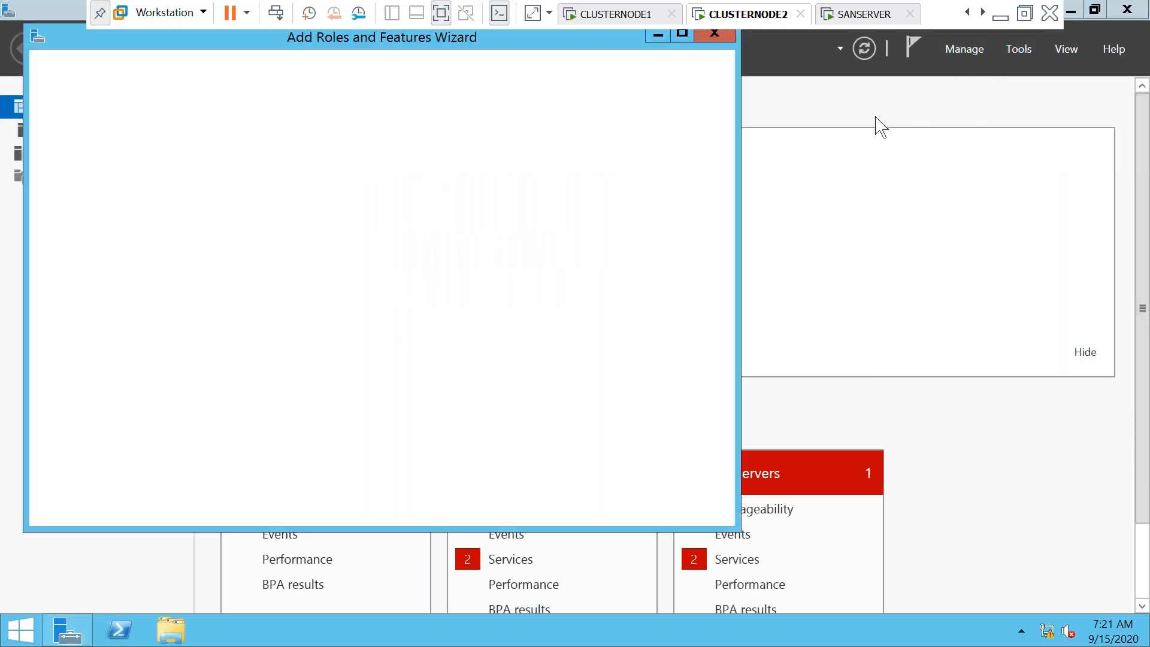
left_click(515, 507)
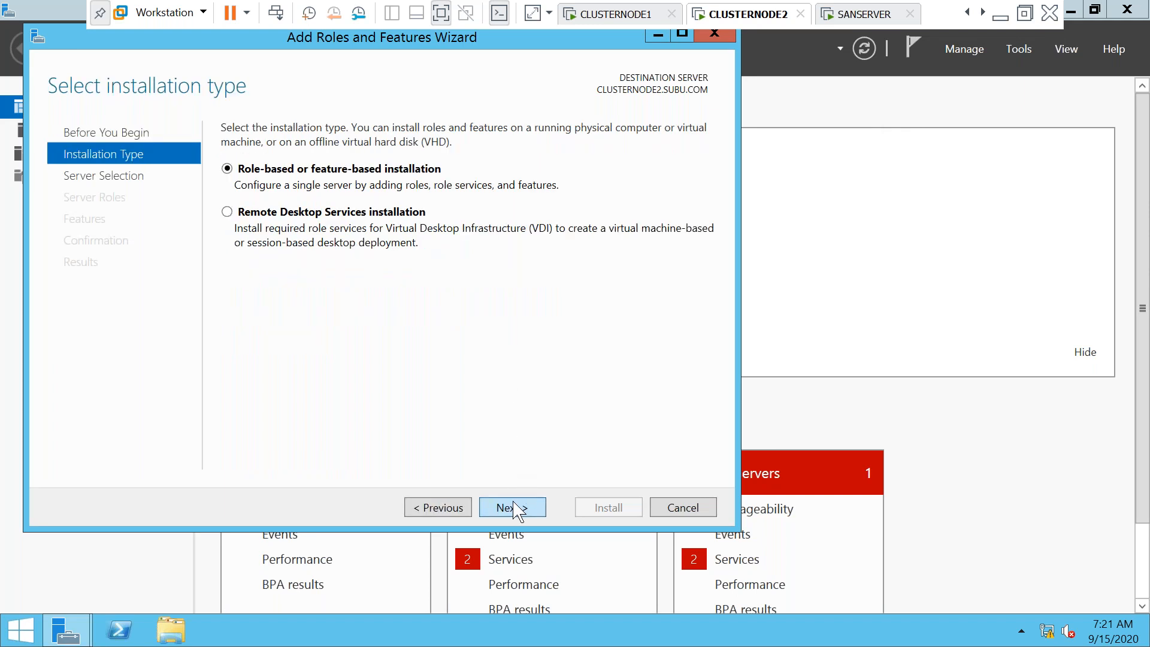
left_click(515, 508)
left_click(514, 508)
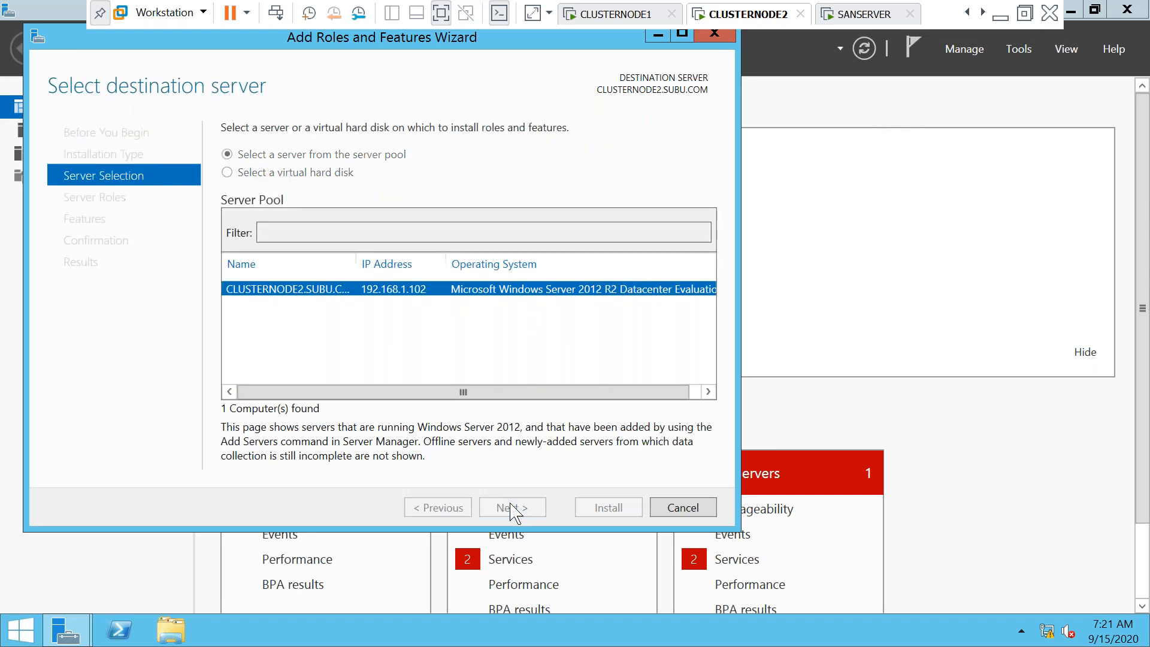
left_click(511, 508)
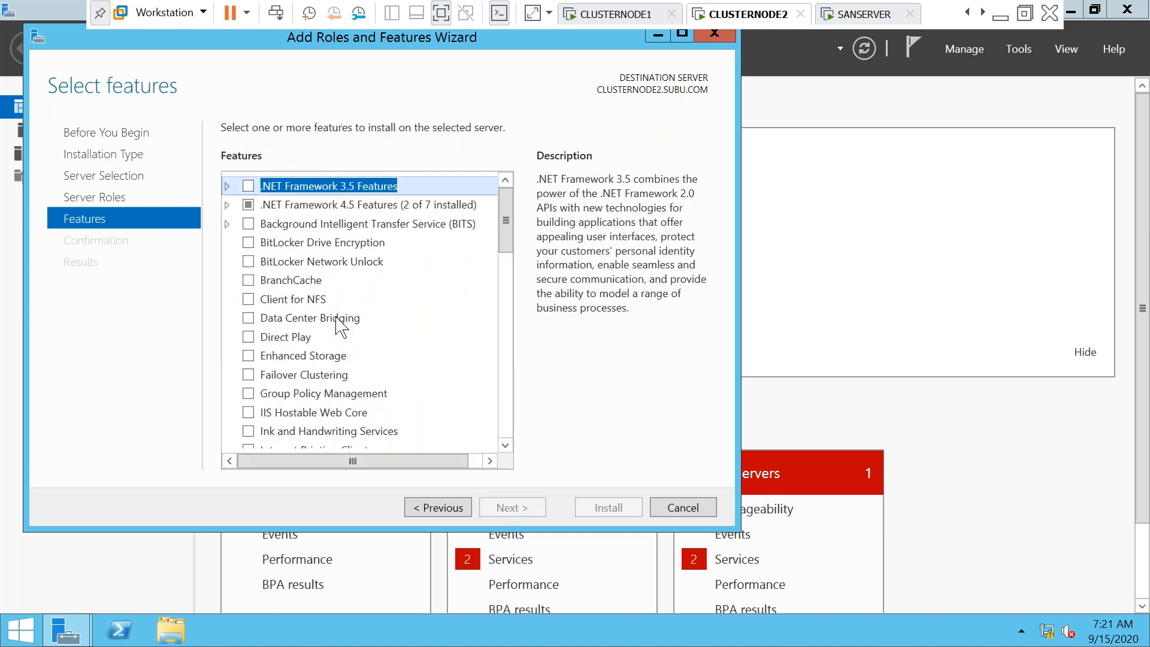
Tick .NET Framework 3.5 and Failover Clustering with management tools, then go to confirmation
left_click(227, 187)
left_click(264, 206)
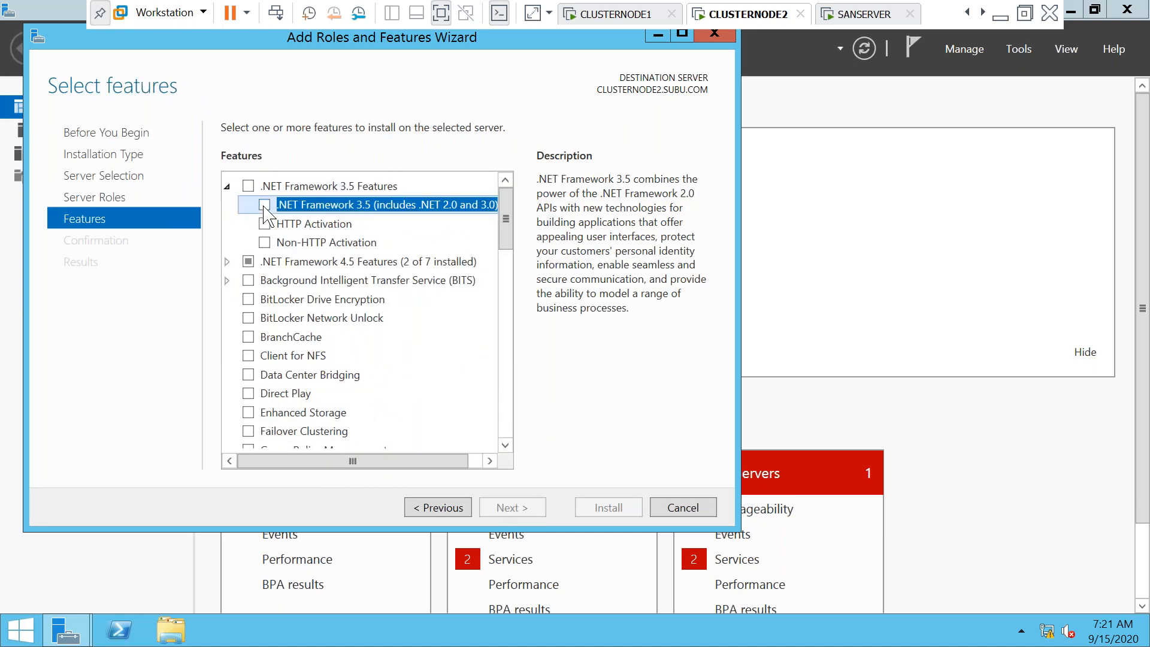
left_click(264, 207)
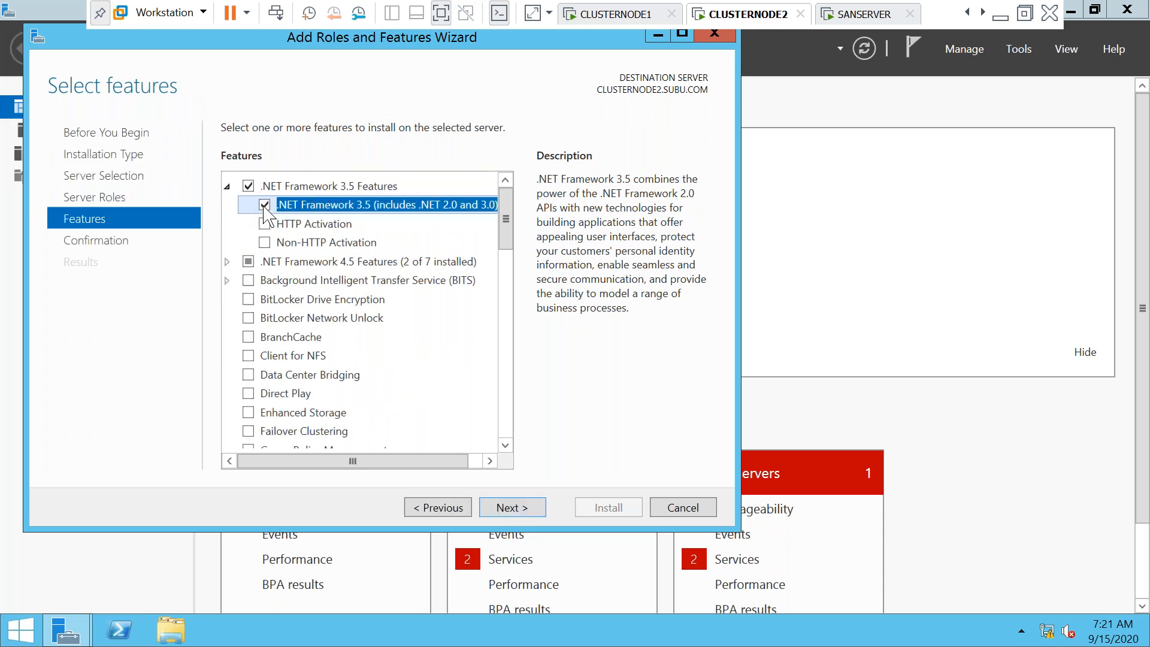
left_click(248, 431)
left_click(248, 431)
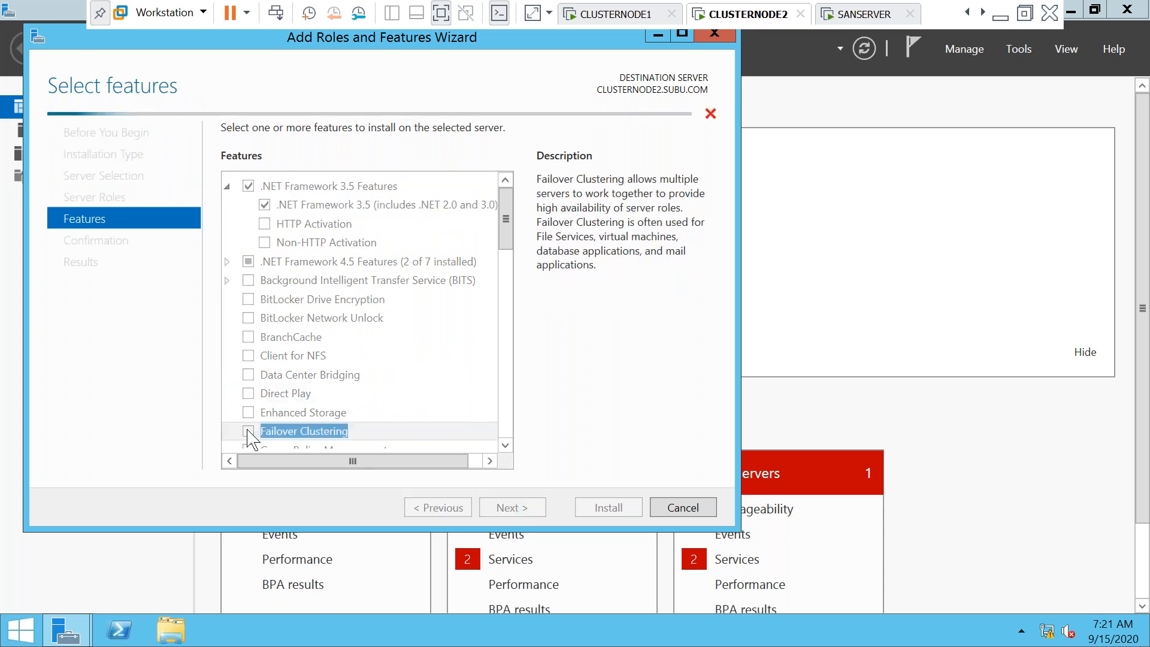
left_click(440, 431)
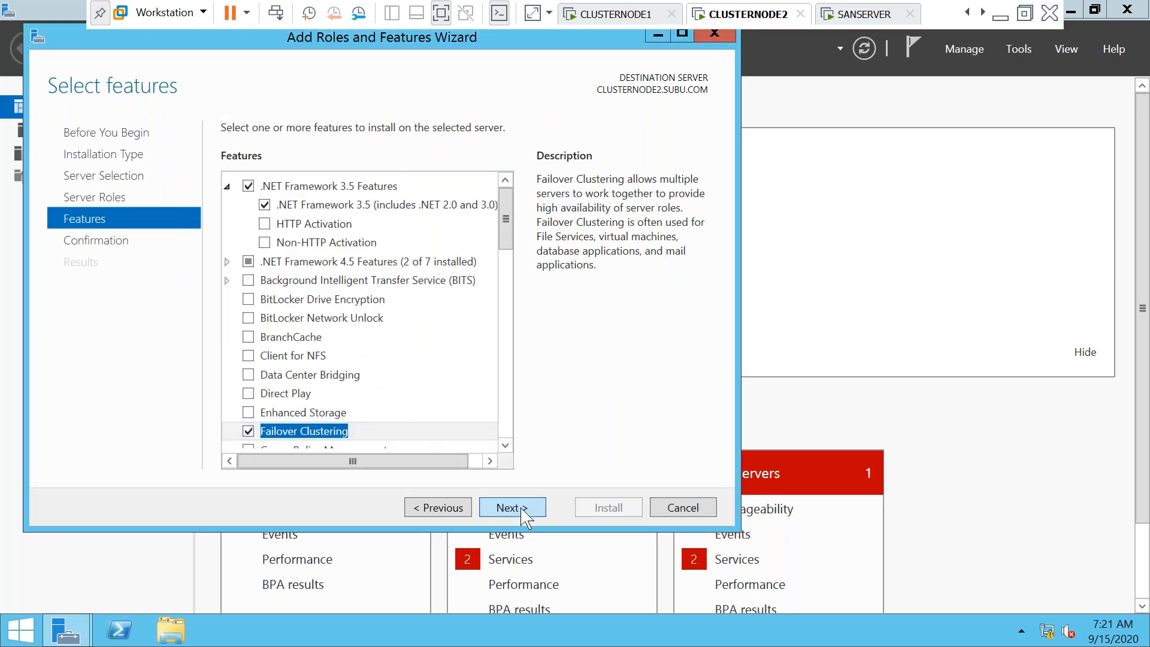
left_click(513, 507)
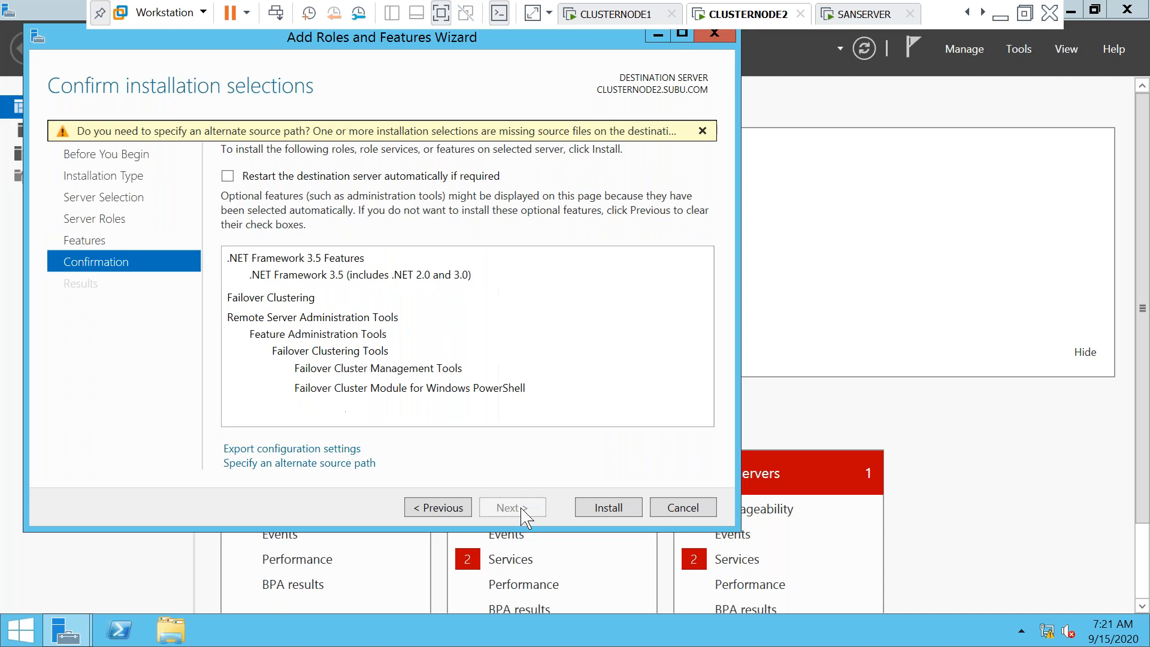
Set alternate source path D:\SOURCES\SXS and start the installation
left_click(350, 463)
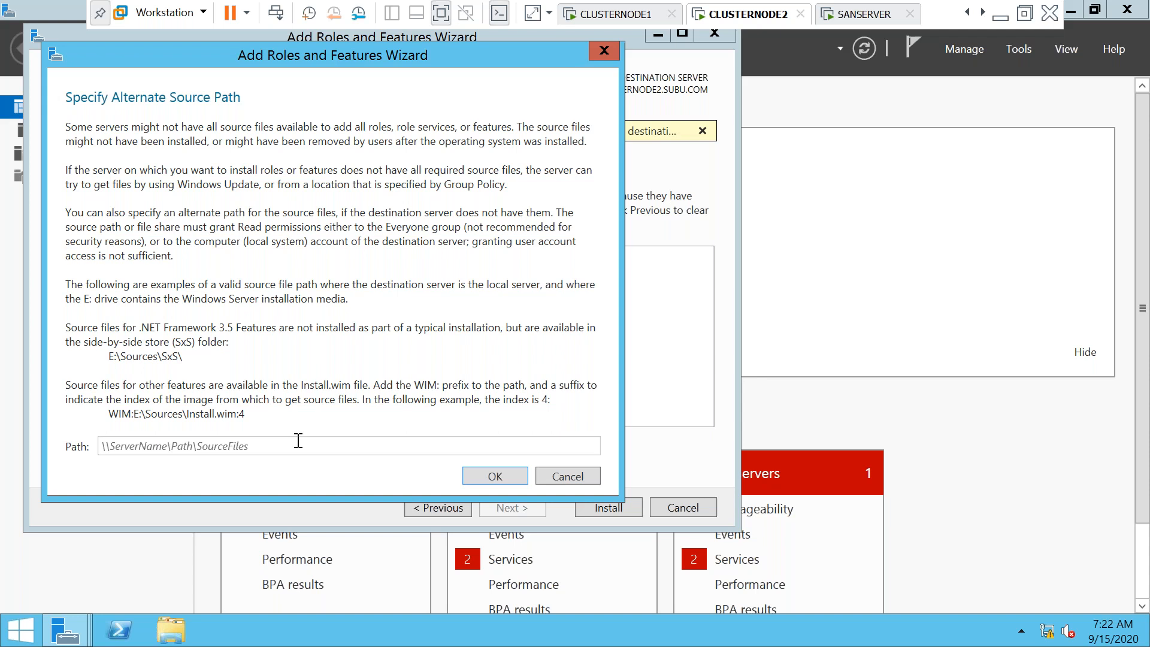
left_click(299, 443)
type("D:\\")
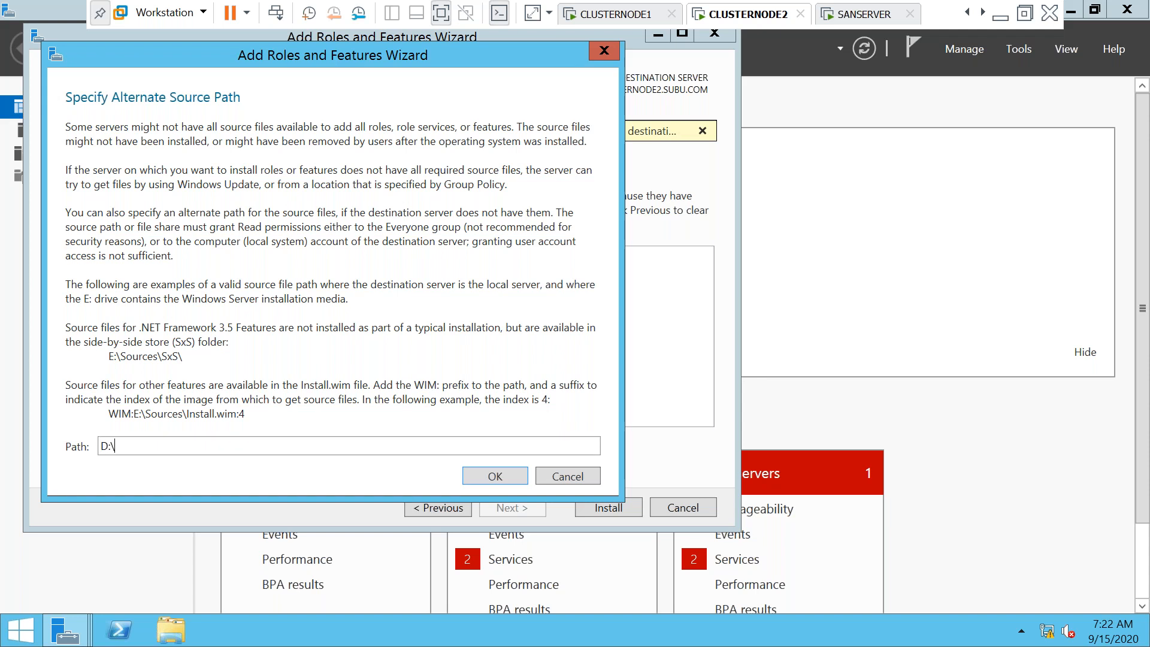
type("SOURCES\\SXS")
left_click(486, 479)
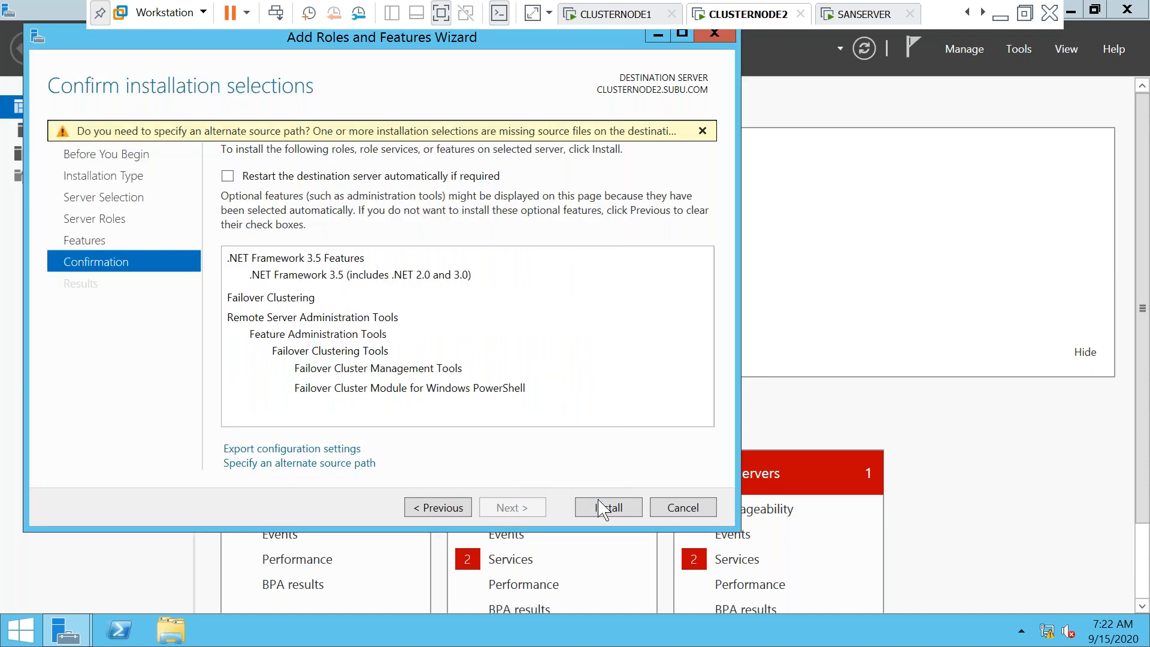
left_click(609, 508)
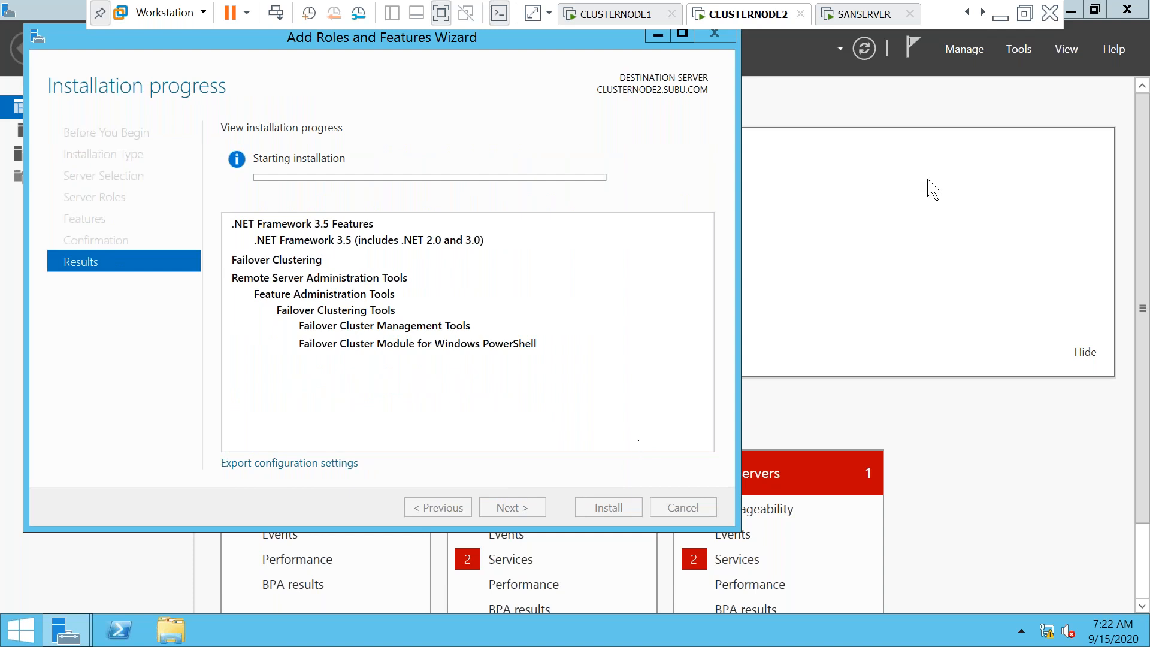
Switch to SANSERVER and sign in with the Administrator password
left_click(855, 16)
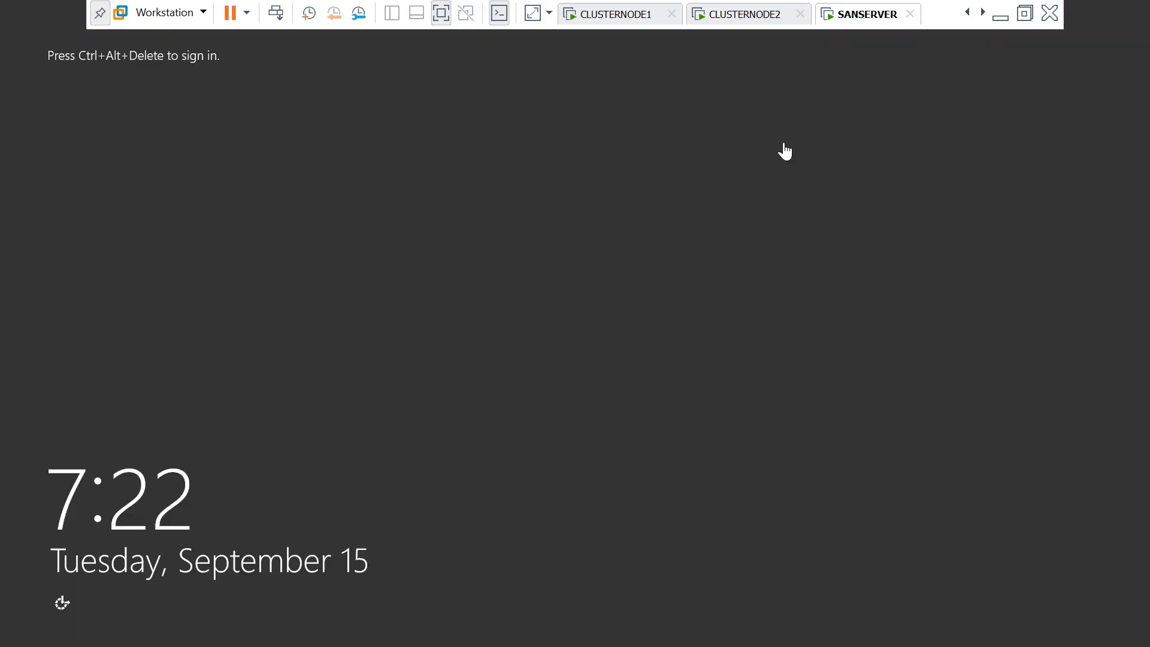
left_click(277, 14)
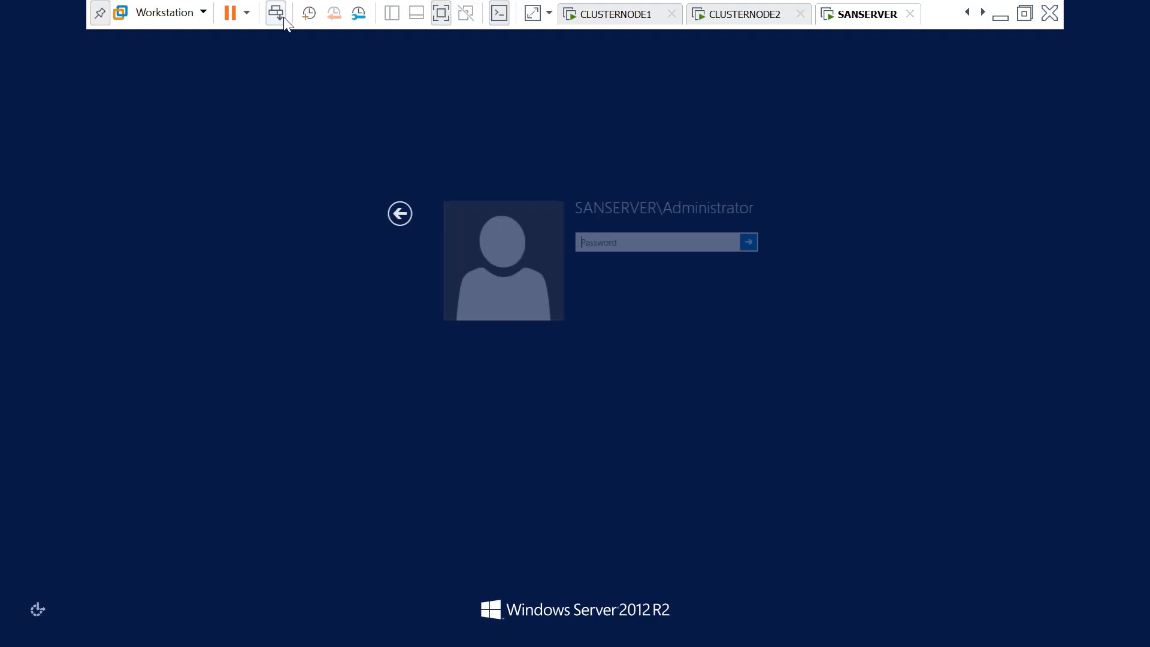
type("•")
key("Caps_Lock")
type("••••••••")
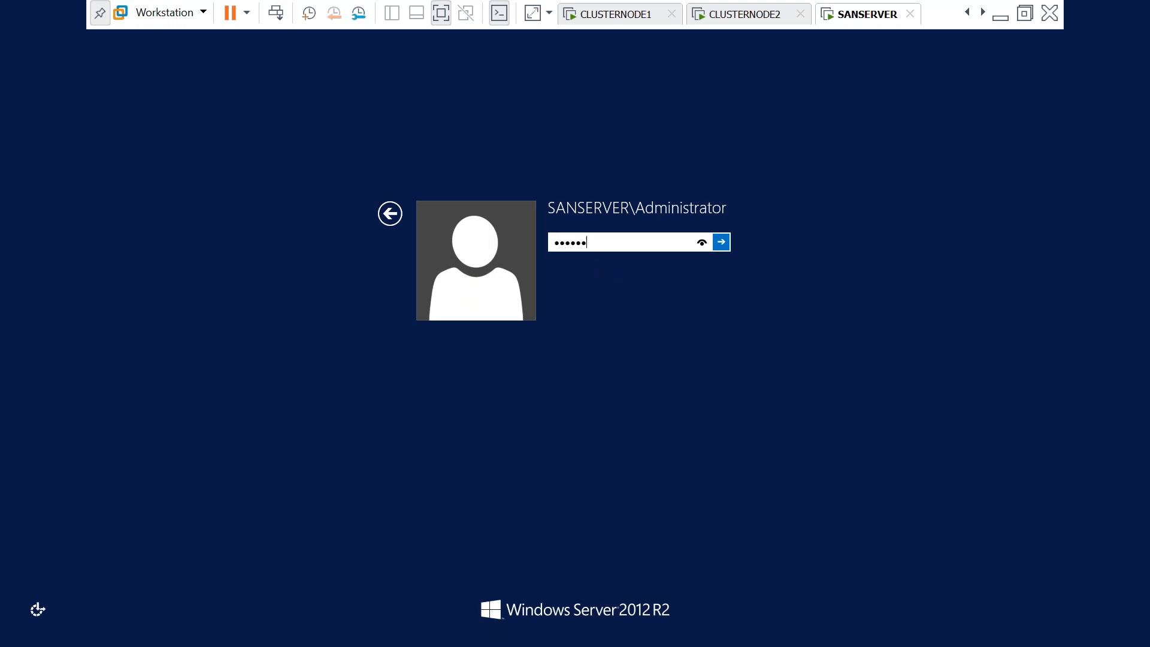
key("Return")
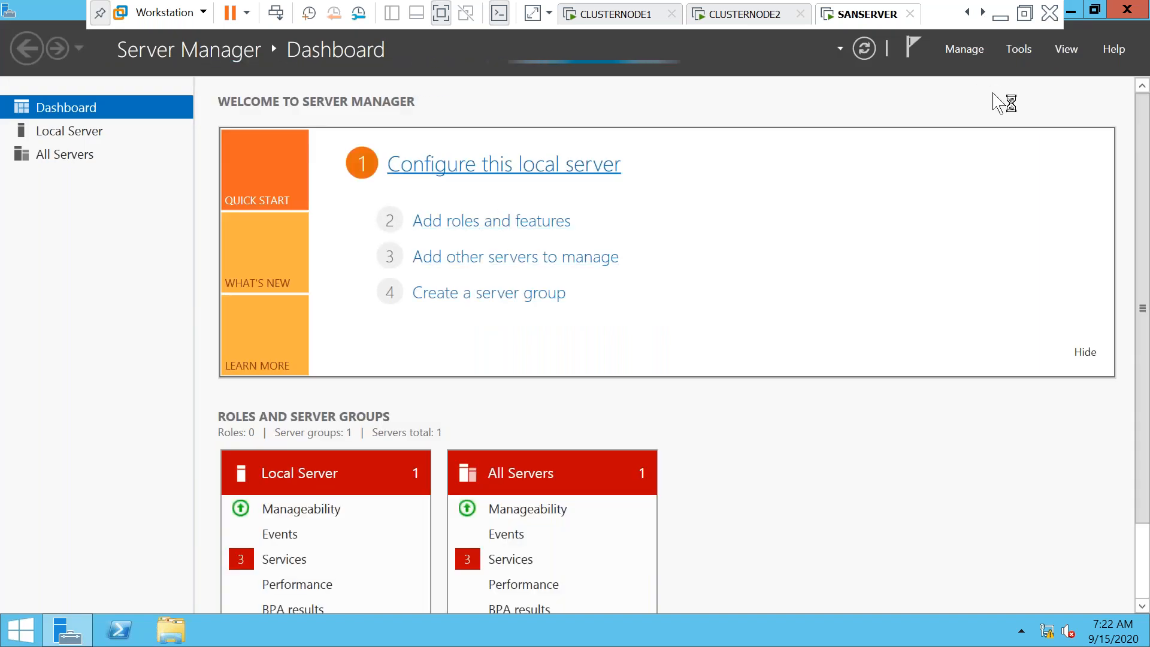
Launch Add Roles and Features on SANSERVER and tick File and iSCSI Services under File and Storage Services
left_click(968, 50)
left_click(971, 76)
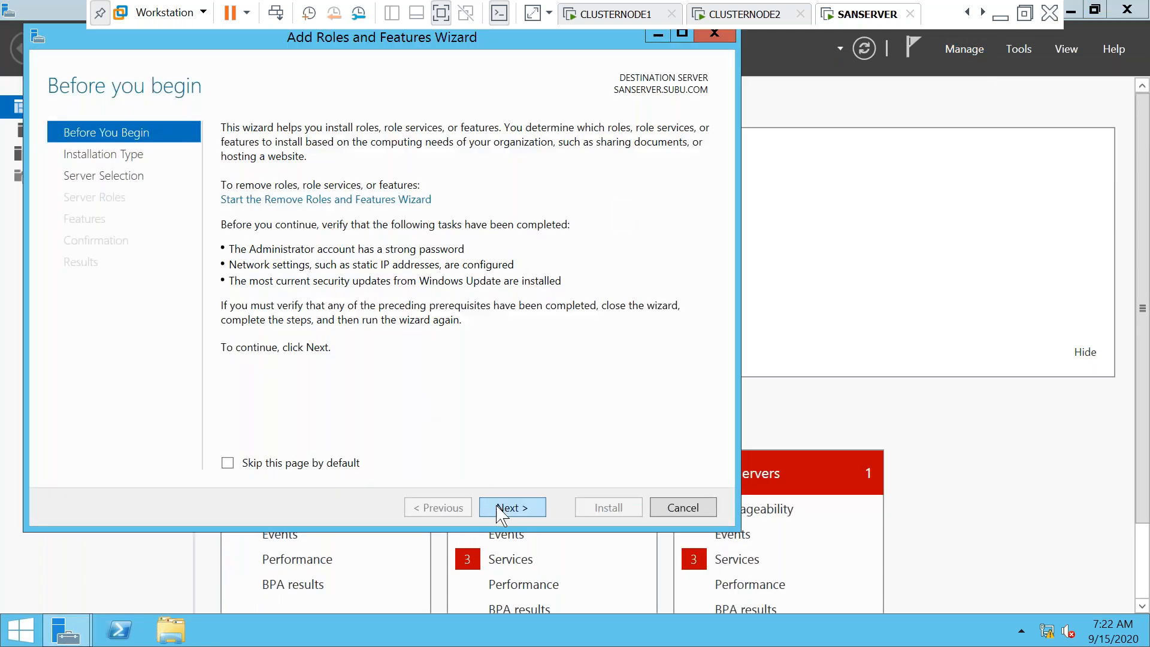
left_click(497, 508)
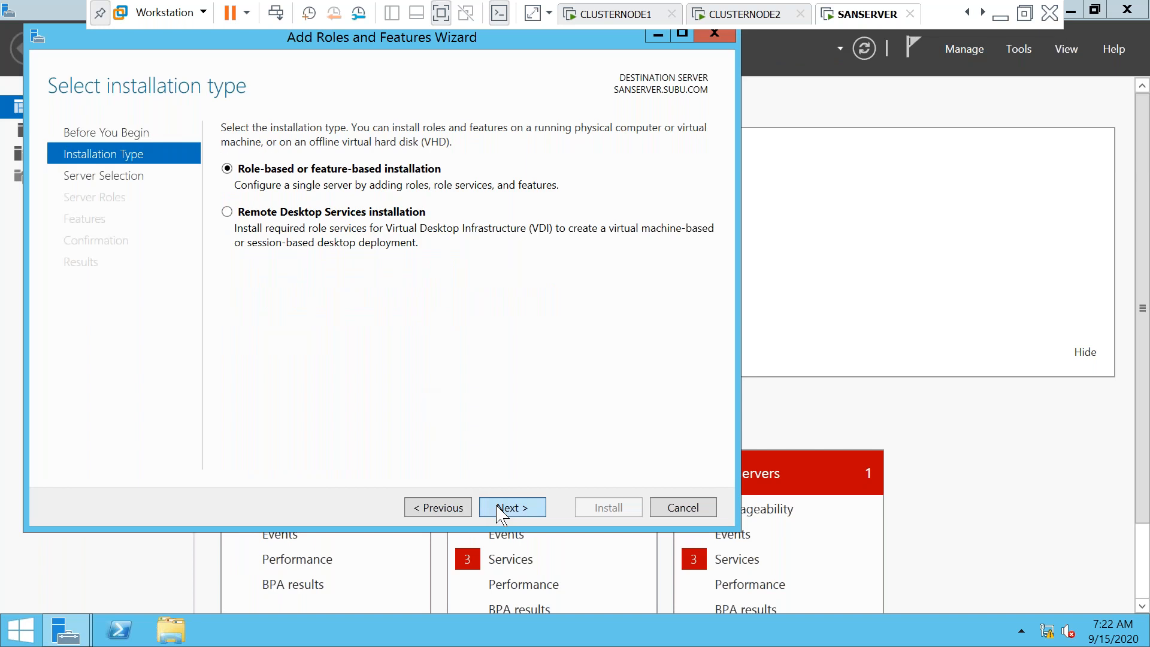
left_click(496, 508)
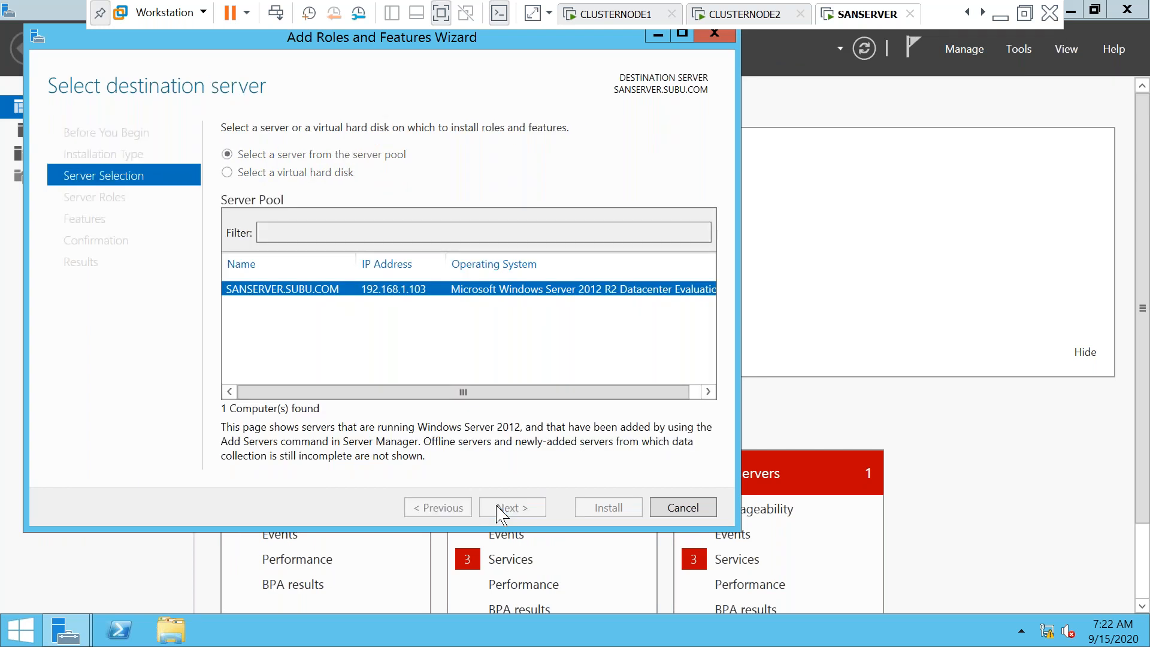
left_click(501, 513)
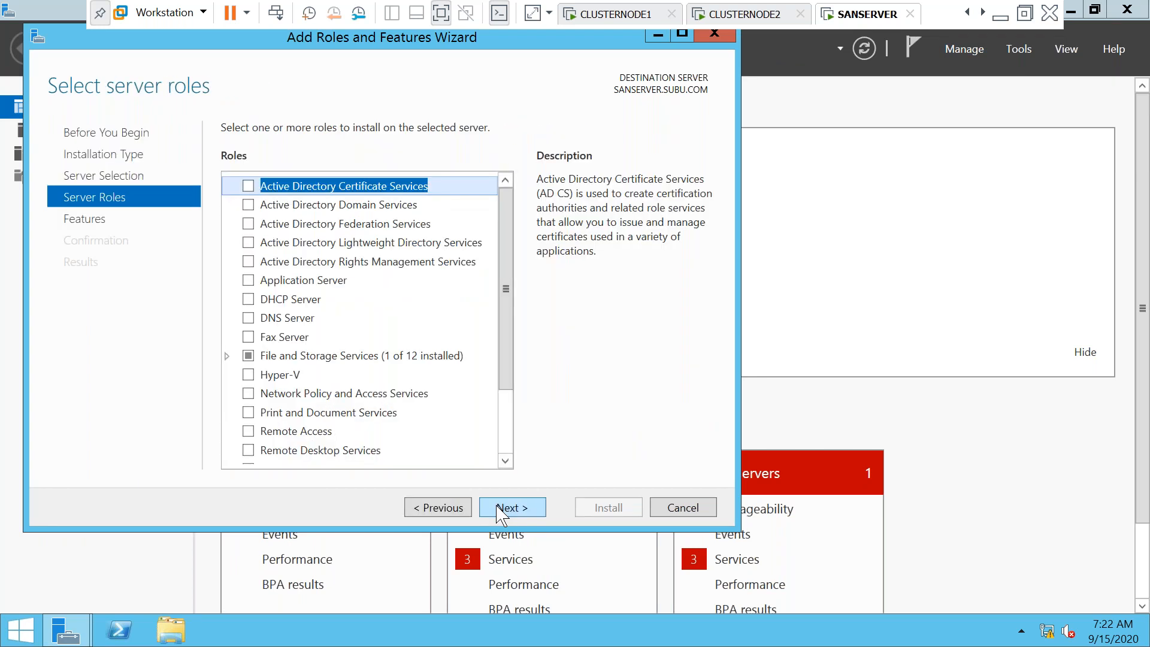
left_click(498, 507)
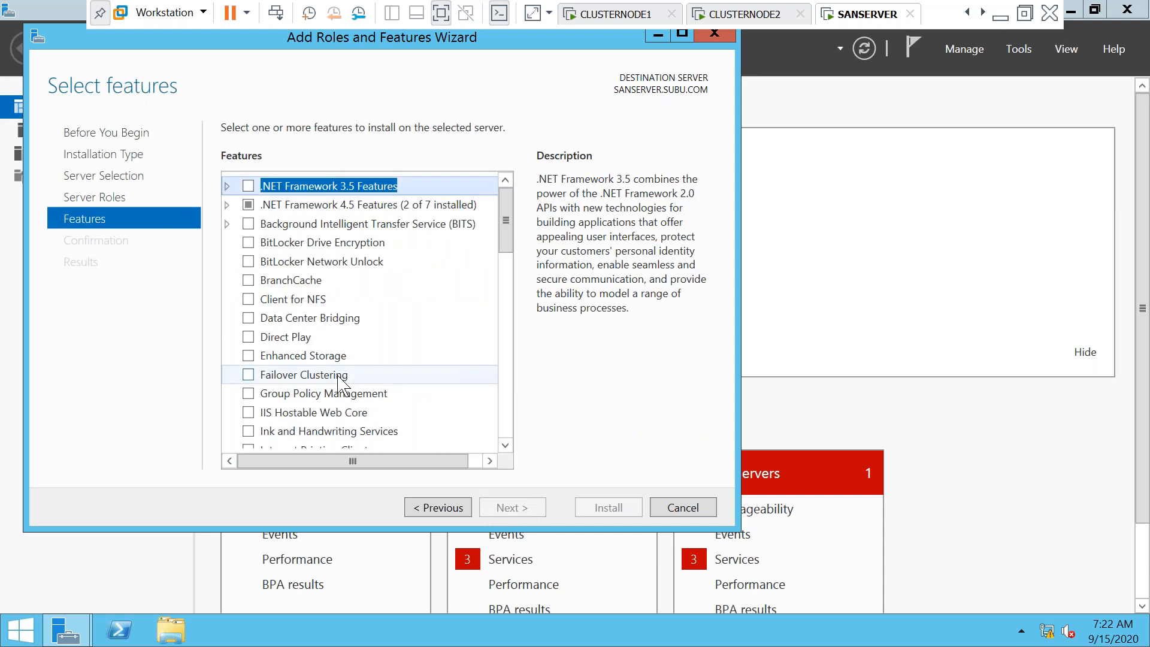
left_click(446, 513)
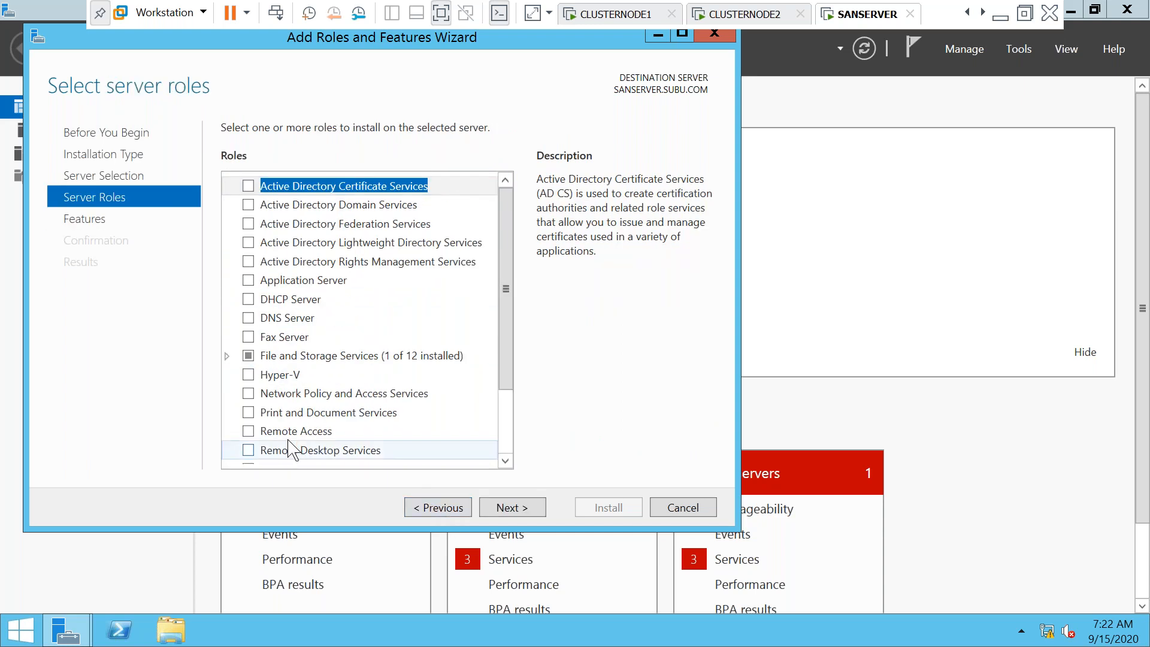
left_click(227, 357)
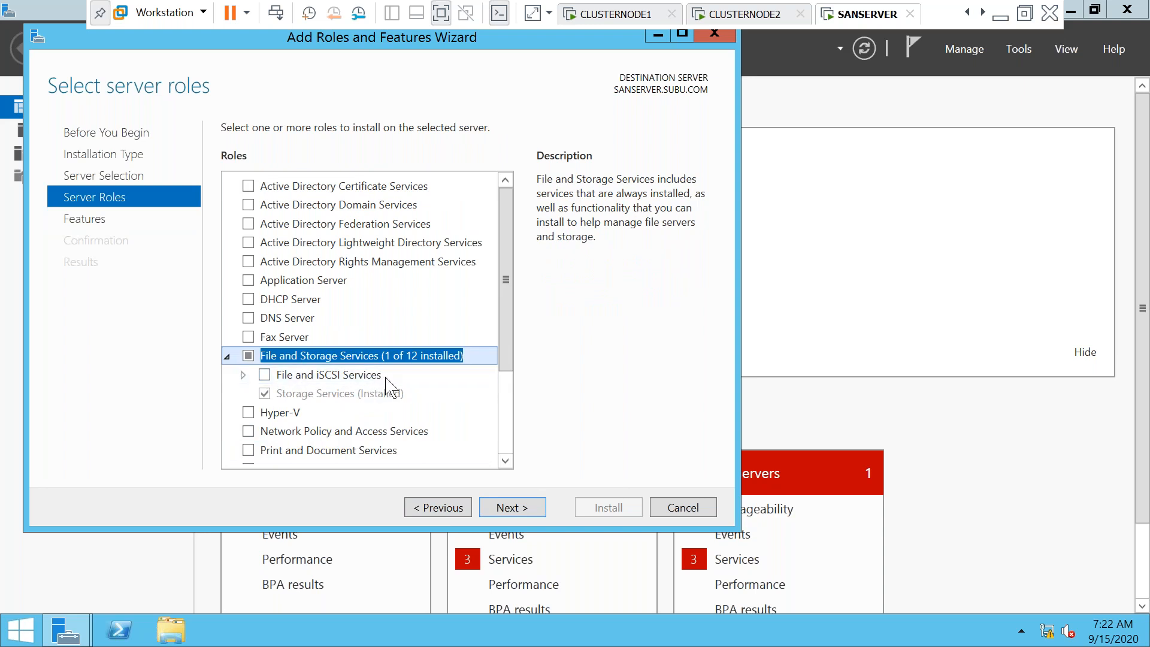
left_click(265, 375)
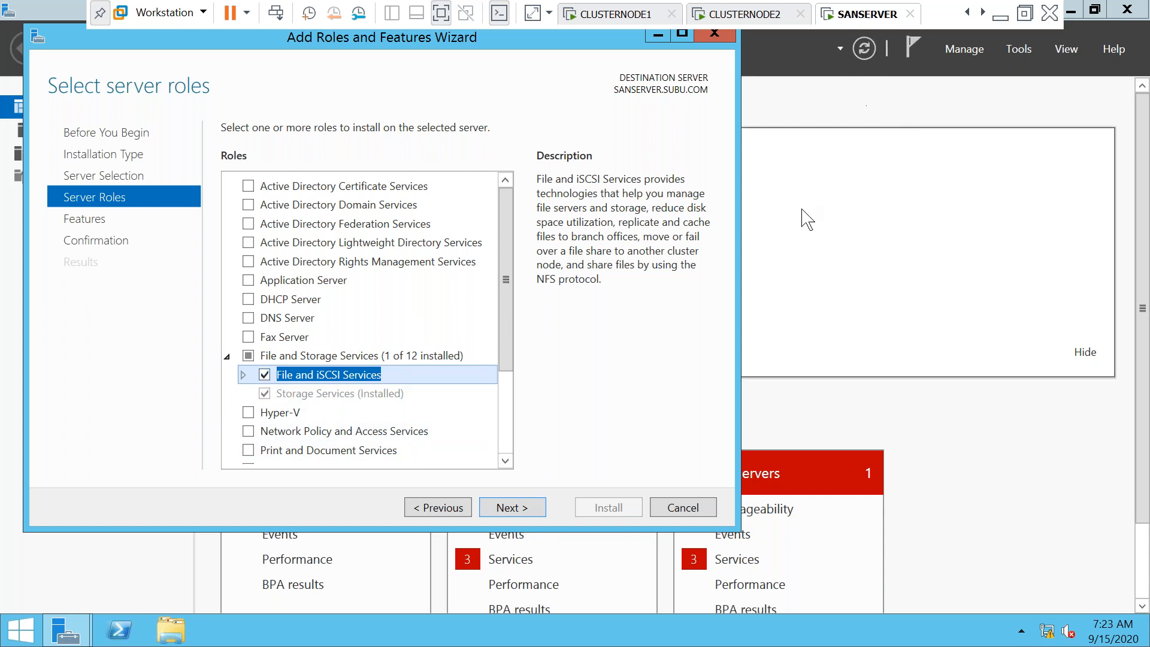
Select the .NET Framework 3.5 feature and Failover Clustering with its management tools
left_click(521, 506)
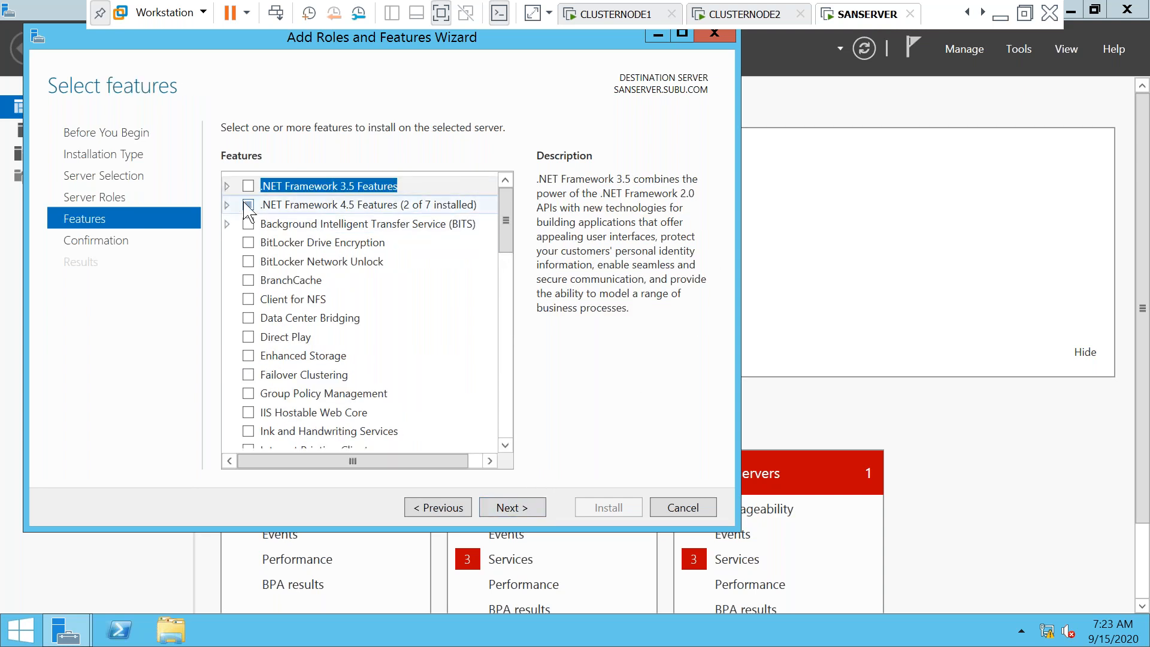
left_click(227, 187)
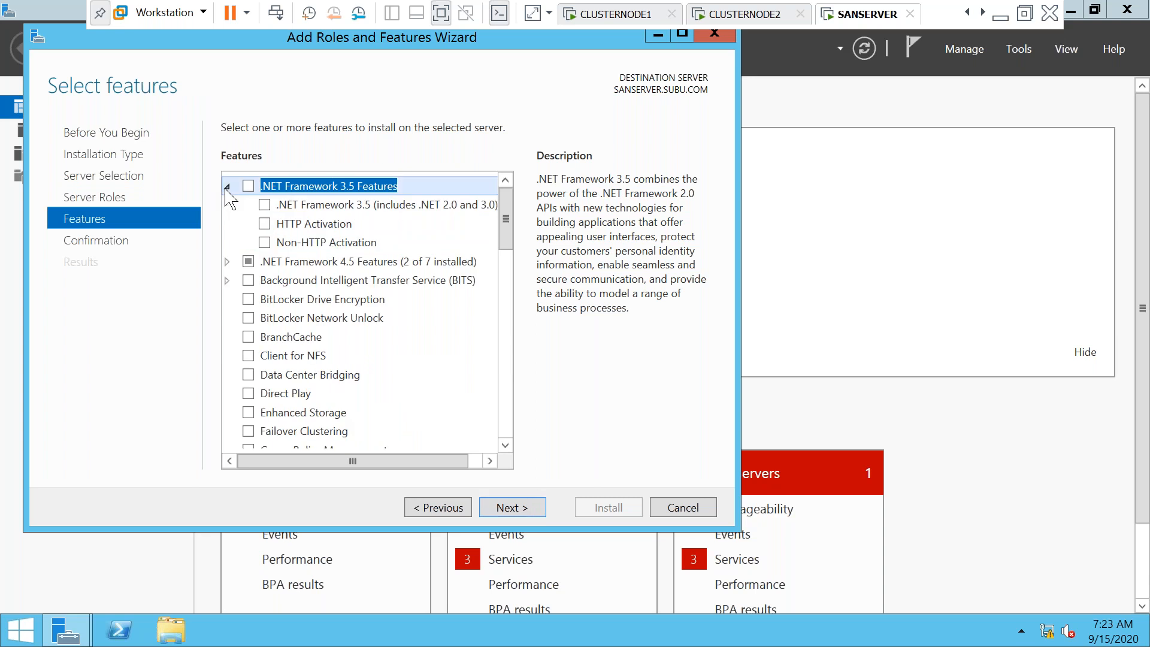
left_click(265, 205)
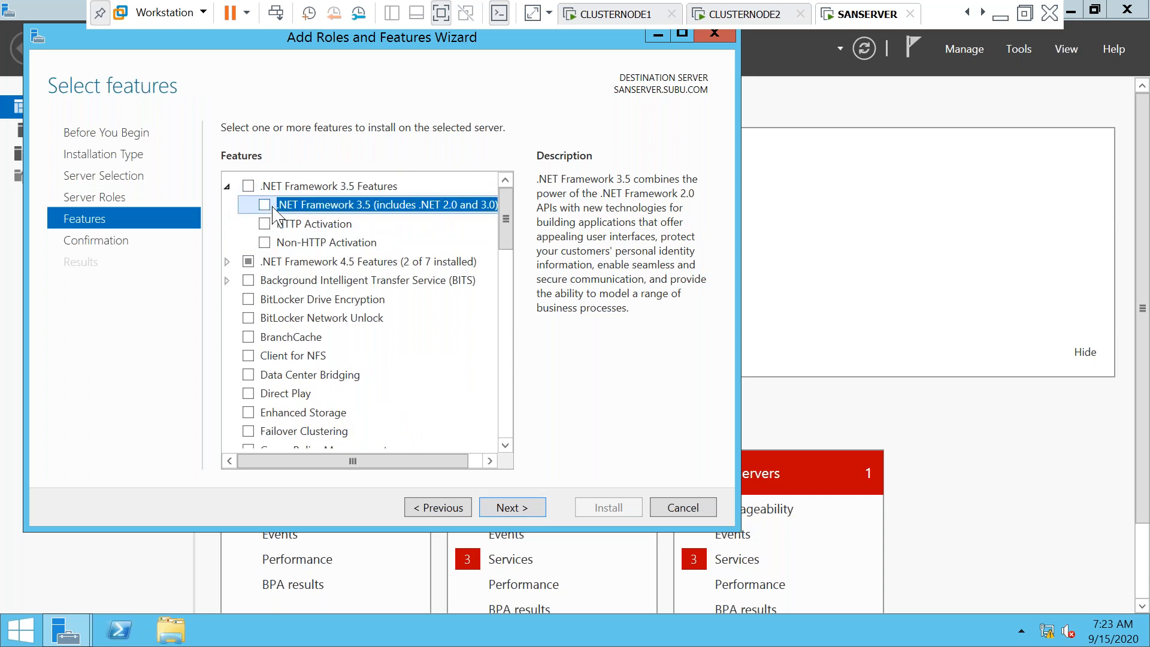
left_click(247, 431)
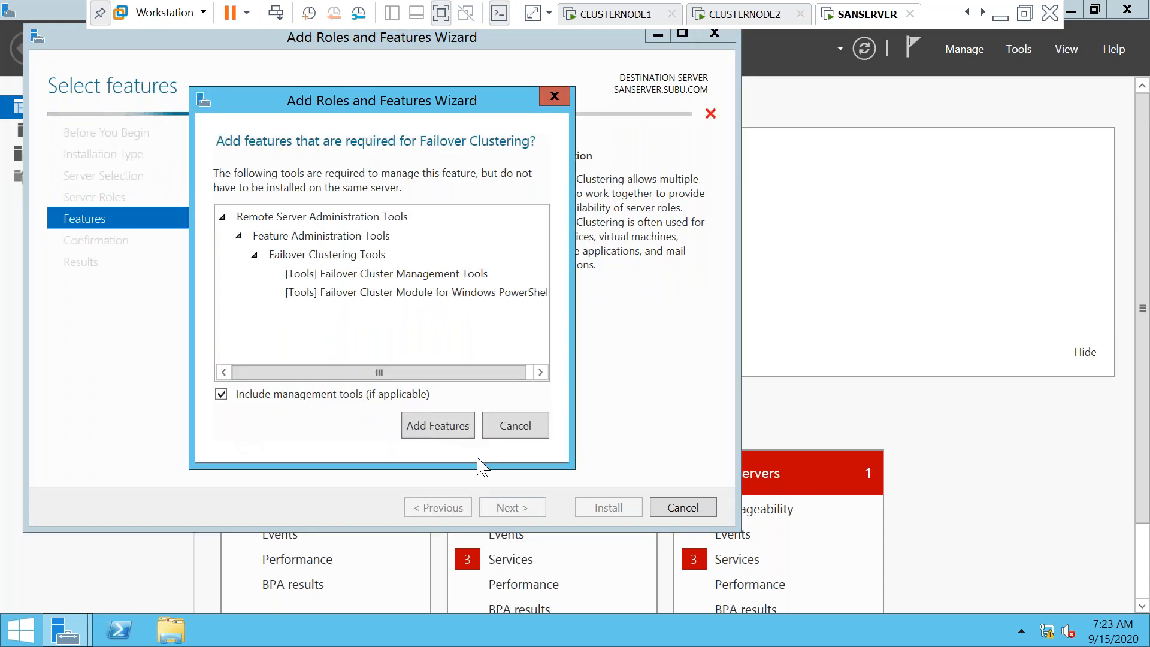
left_click(449, 432)
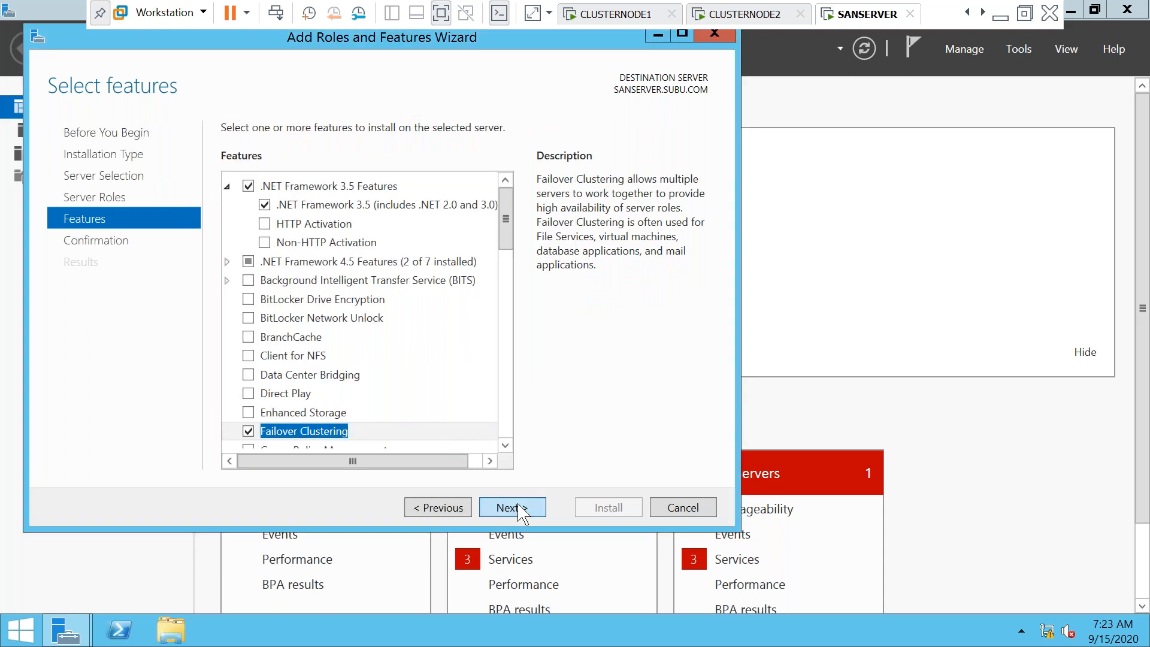
left_click(512, 508)
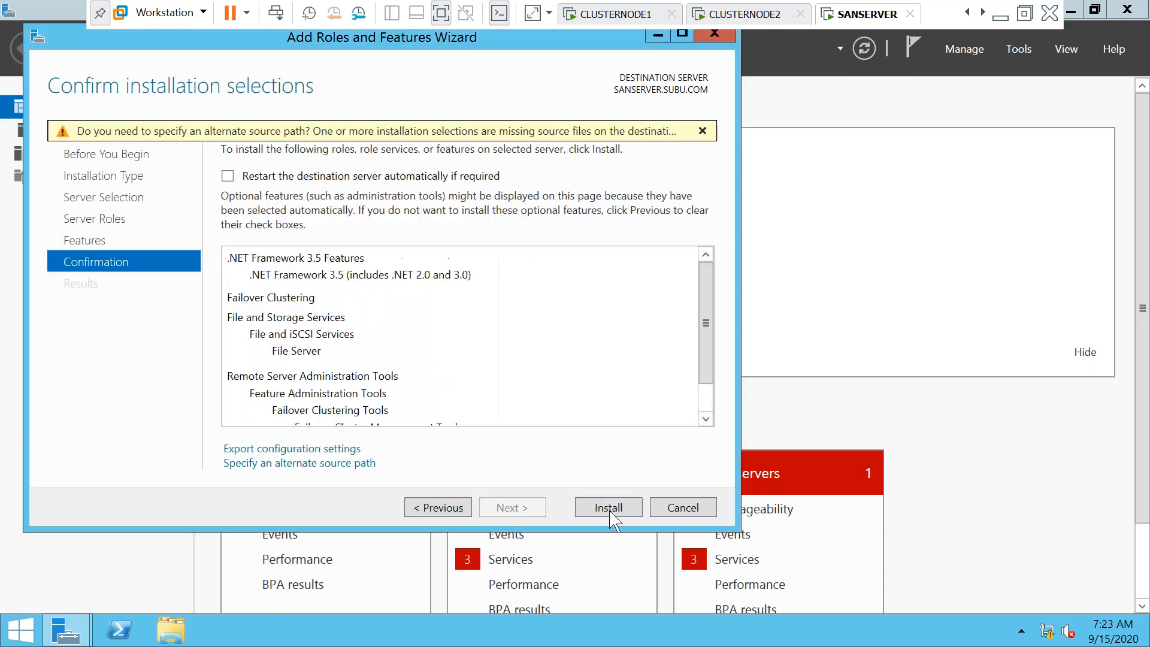
Set the alternate source path to D:\sources\sxs, start the installation, and leave full screen
left_click(325, 463)
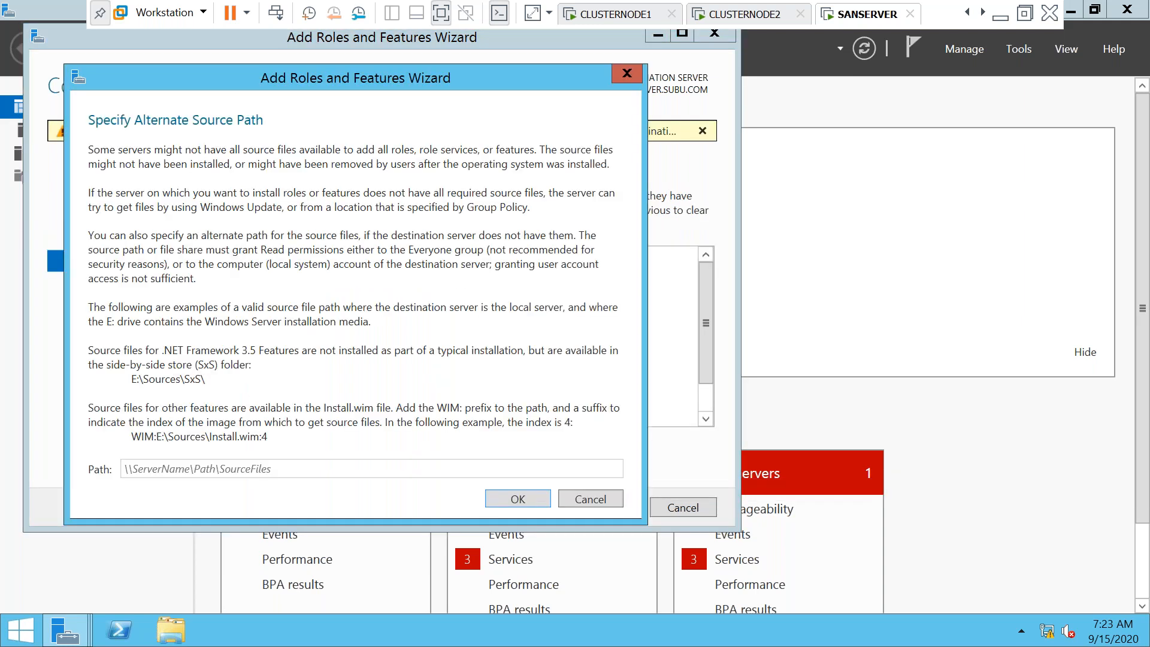
right_click(324, 469)
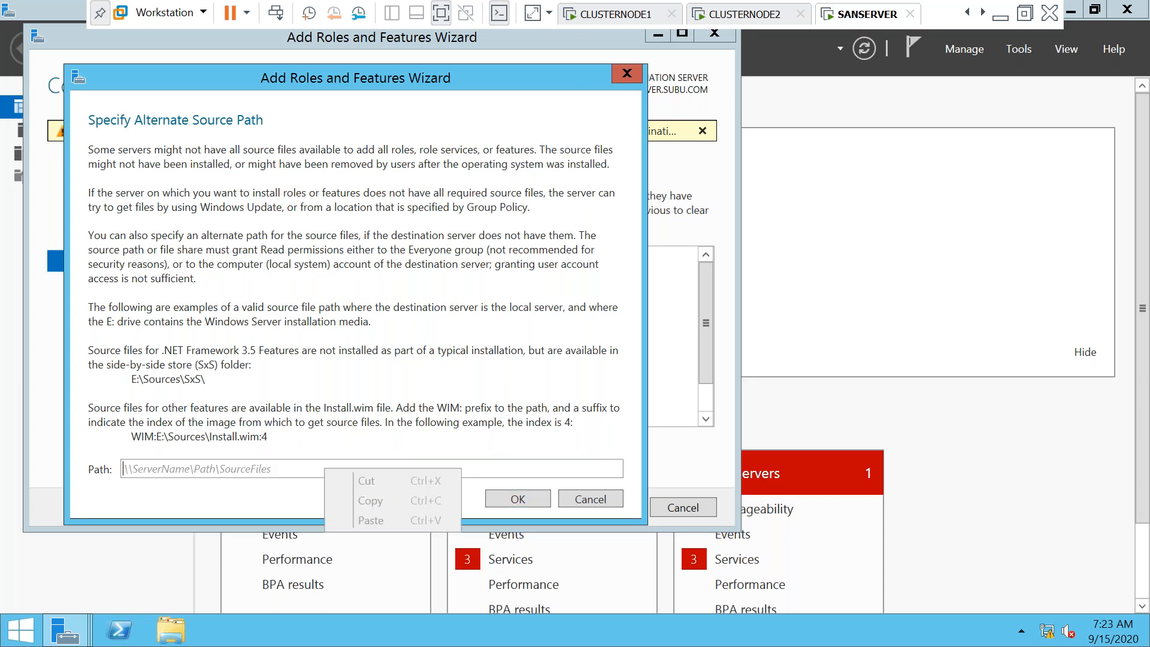
left_click(287, 469)
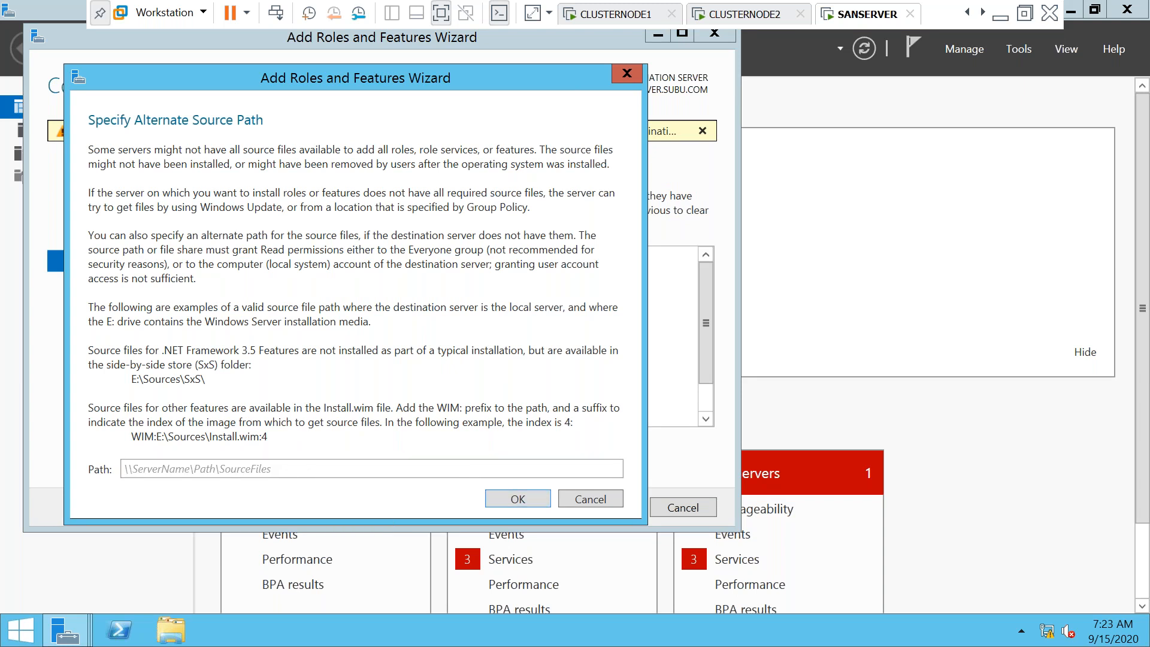
type("D:\\sources\\sxs")
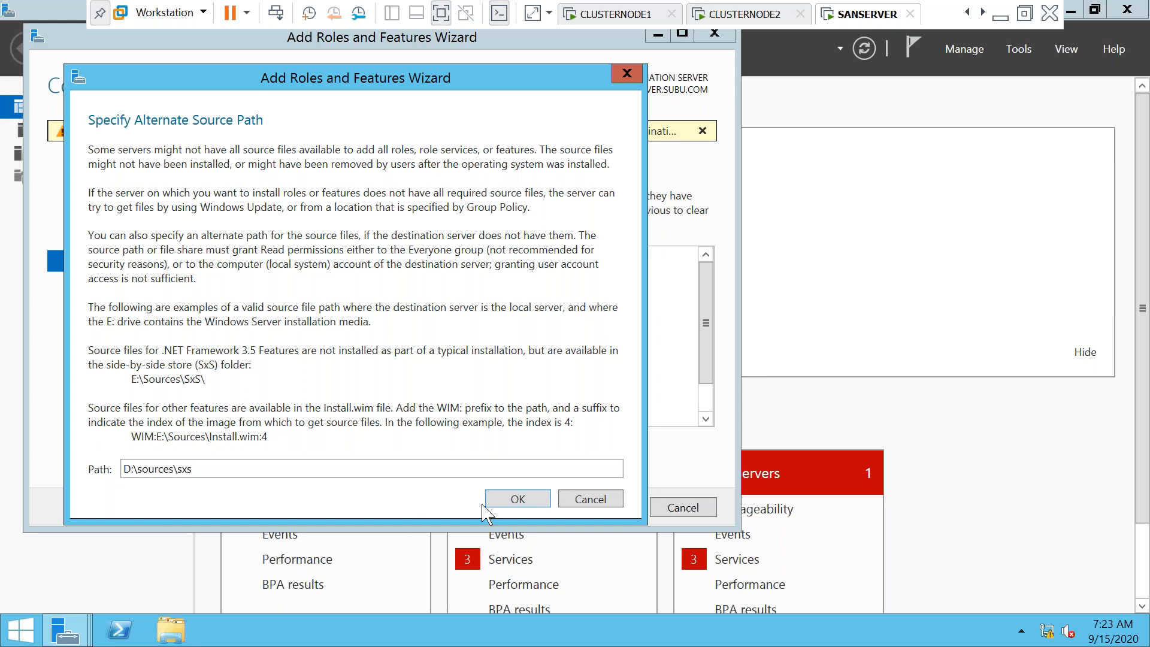
left_click(526, 498)
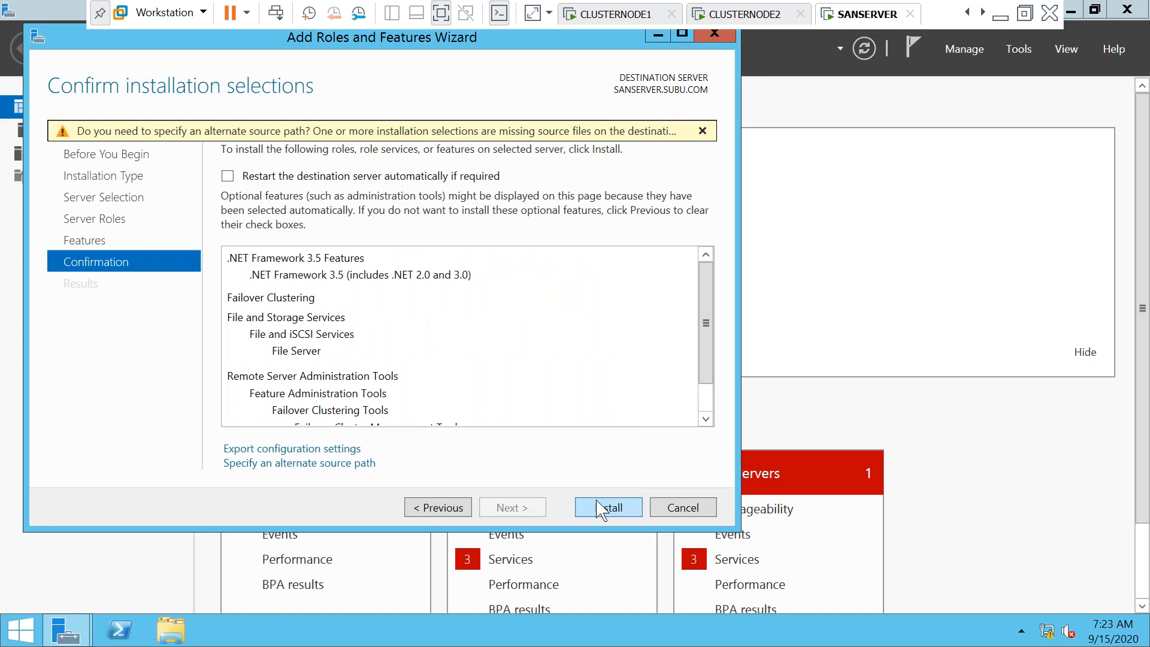
left_click(597, 510)
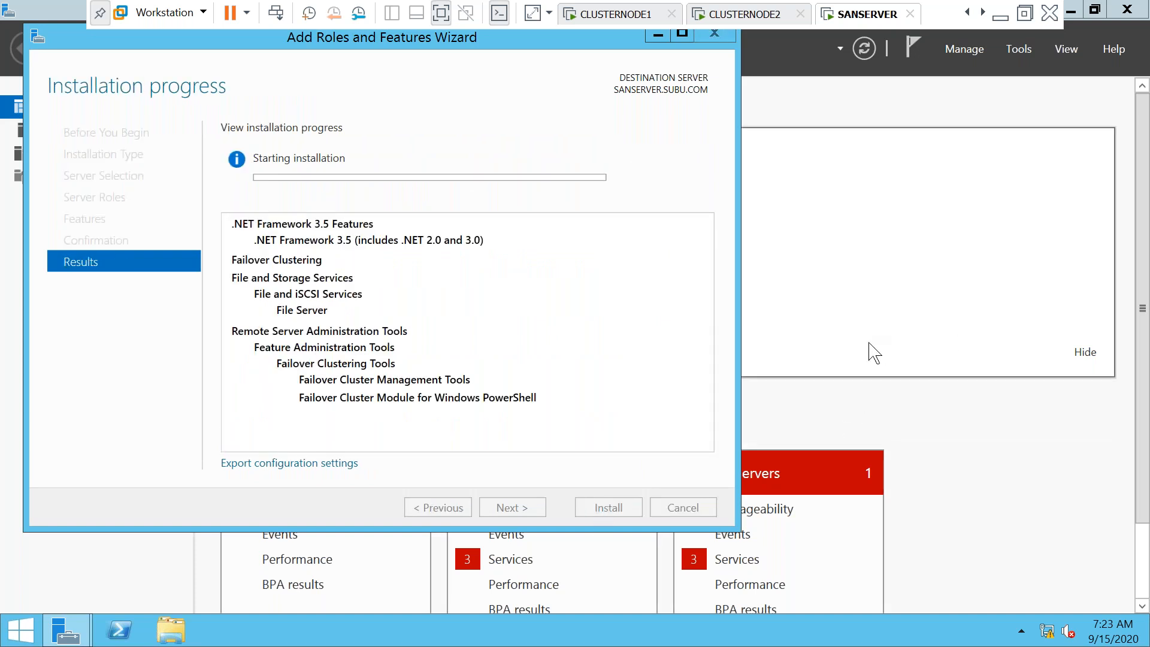
left_click(441, 14)
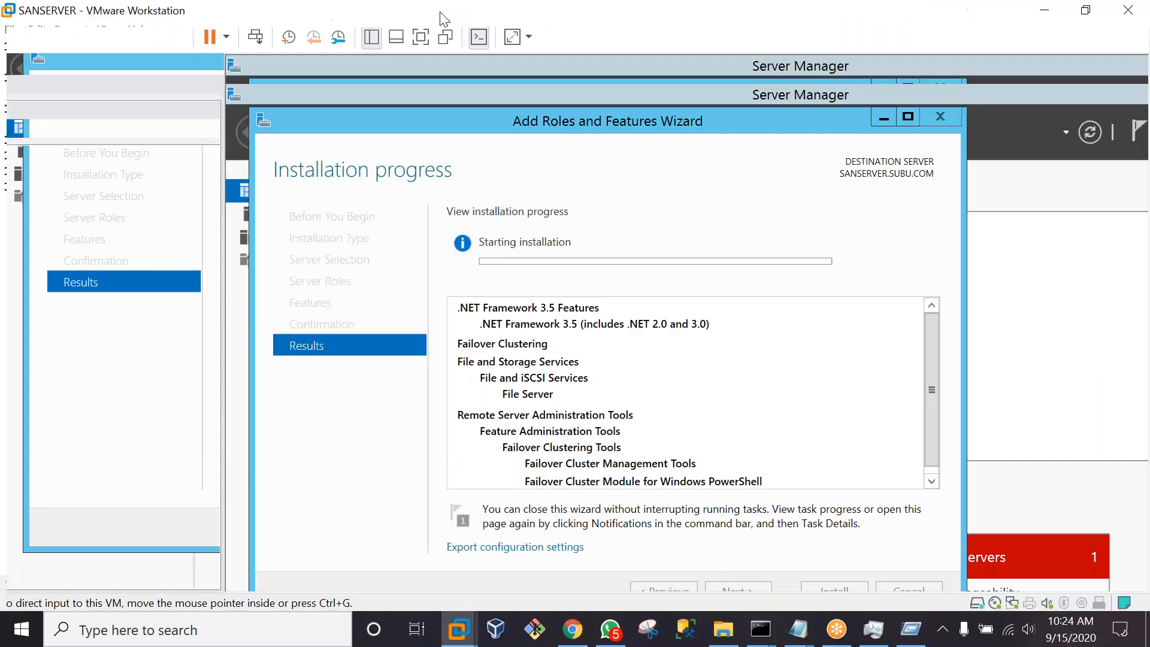
Sign in to CLUSTERSERVER with the administrator password and show it full screen
left_click(94, 244)
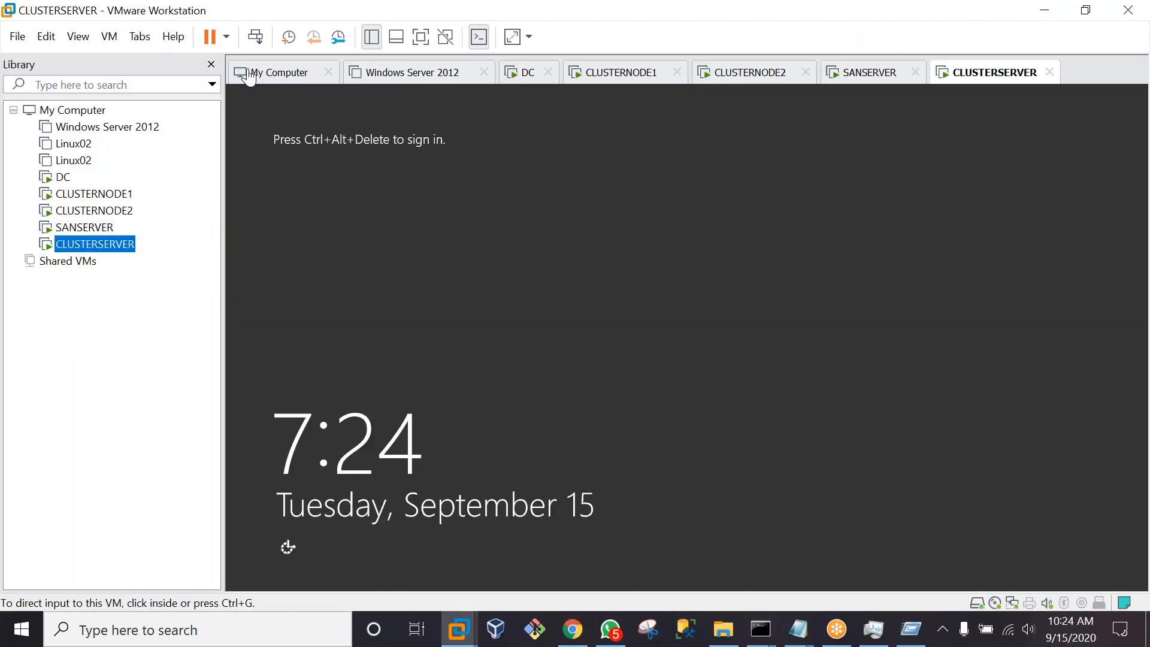
left_click(255, 36)
left_click(682, 249)
type("P")
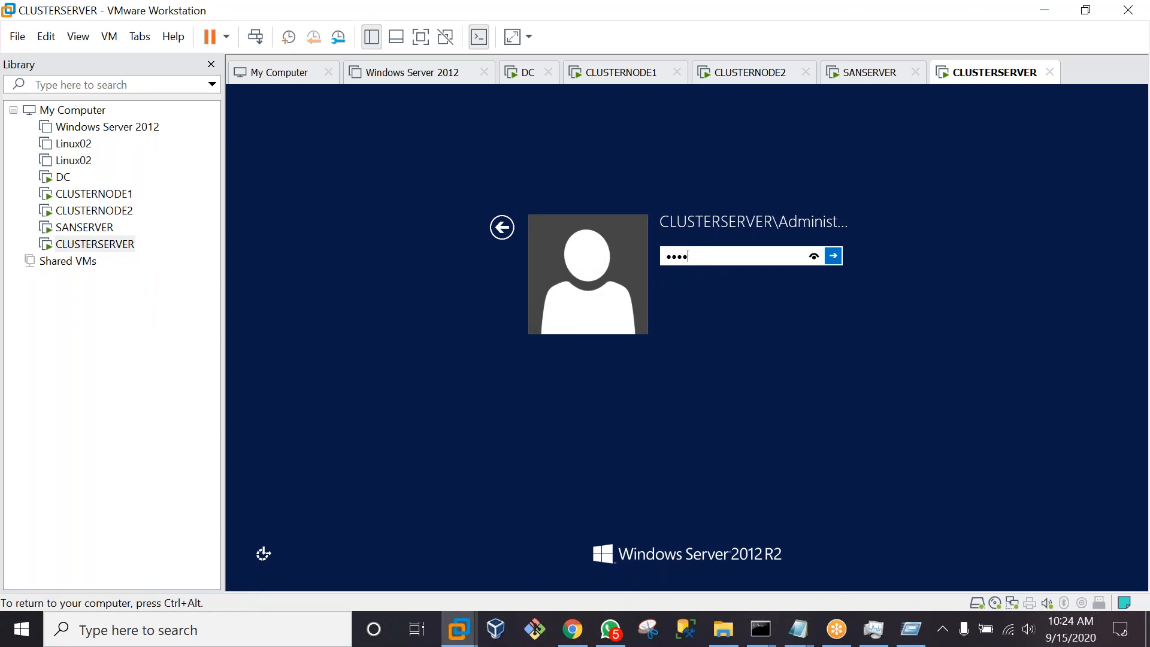
type("@ssw0rd")
key("Return")
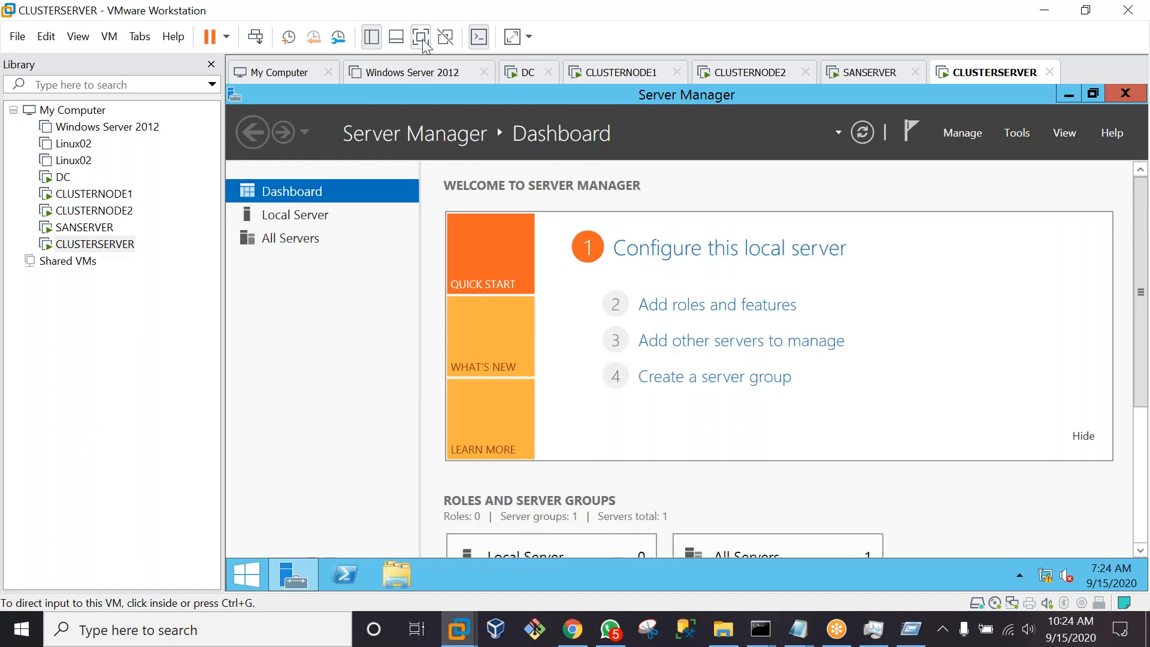
left_click(422, 39)
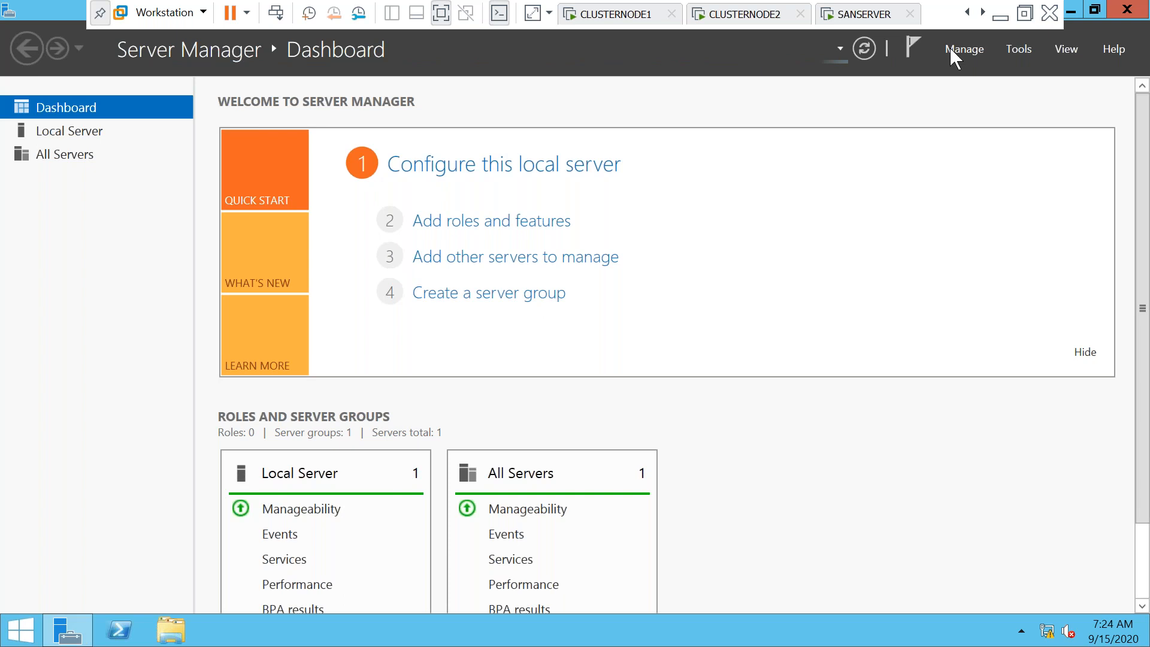
Start Add Roles and Features on CLUSTERSERVER, keeping role-based installation and CLUSTERSERVER as destination
left_click(971, 49)
left_click(975, 50)
left_click(975, 53)
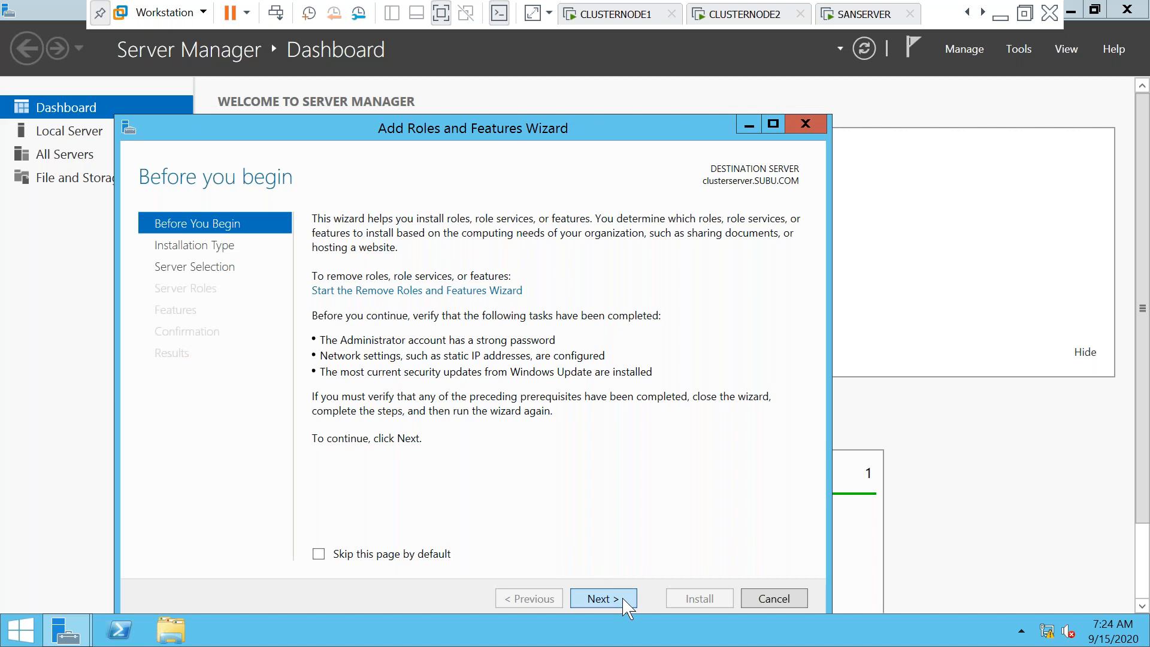
left_click(604, 598)
left_click(623, 599)
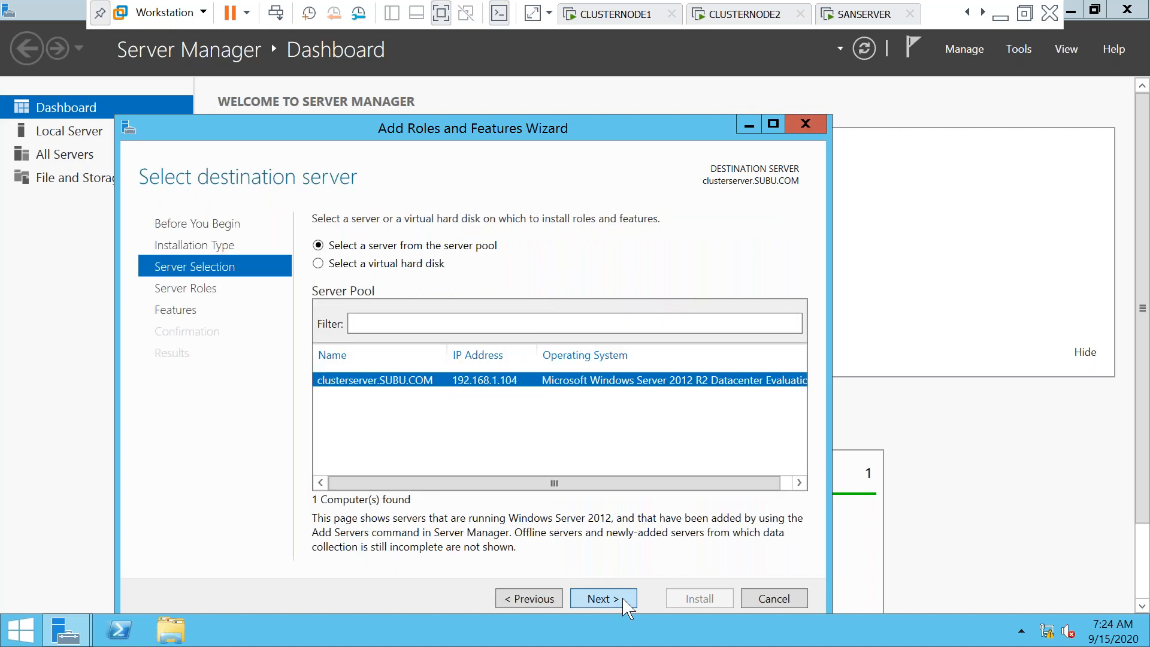
left_click(623, 601)
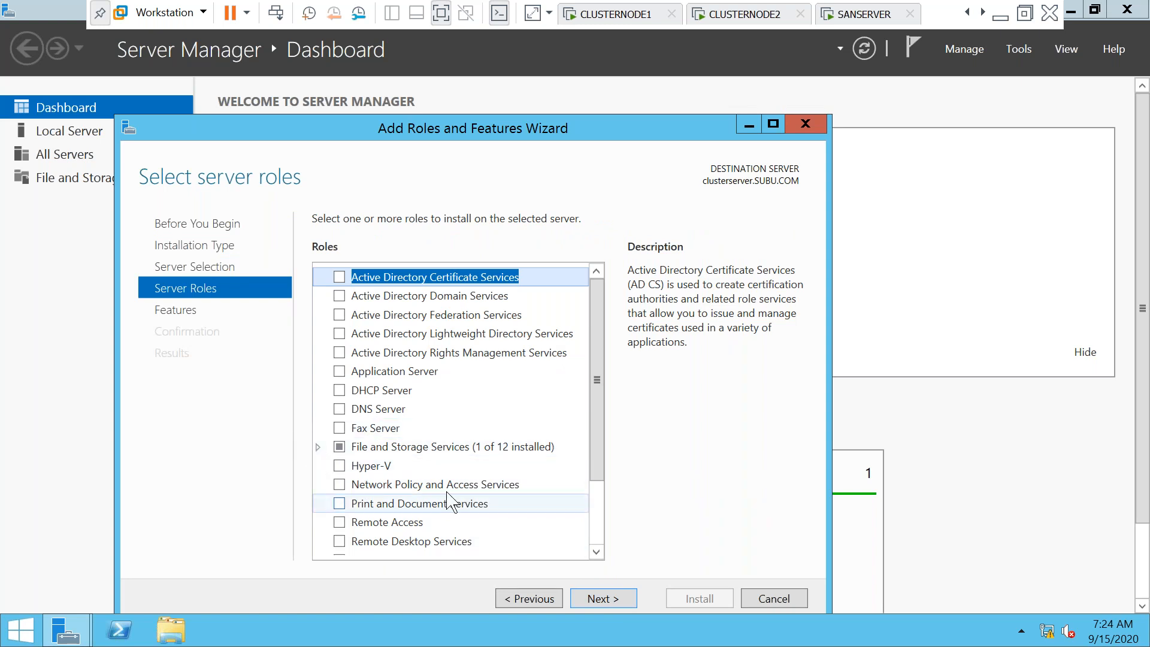
left_click(607, 599)
Select .NET Framework 3.5 and Failover Clustering with its management tools
left_click(318, 277)
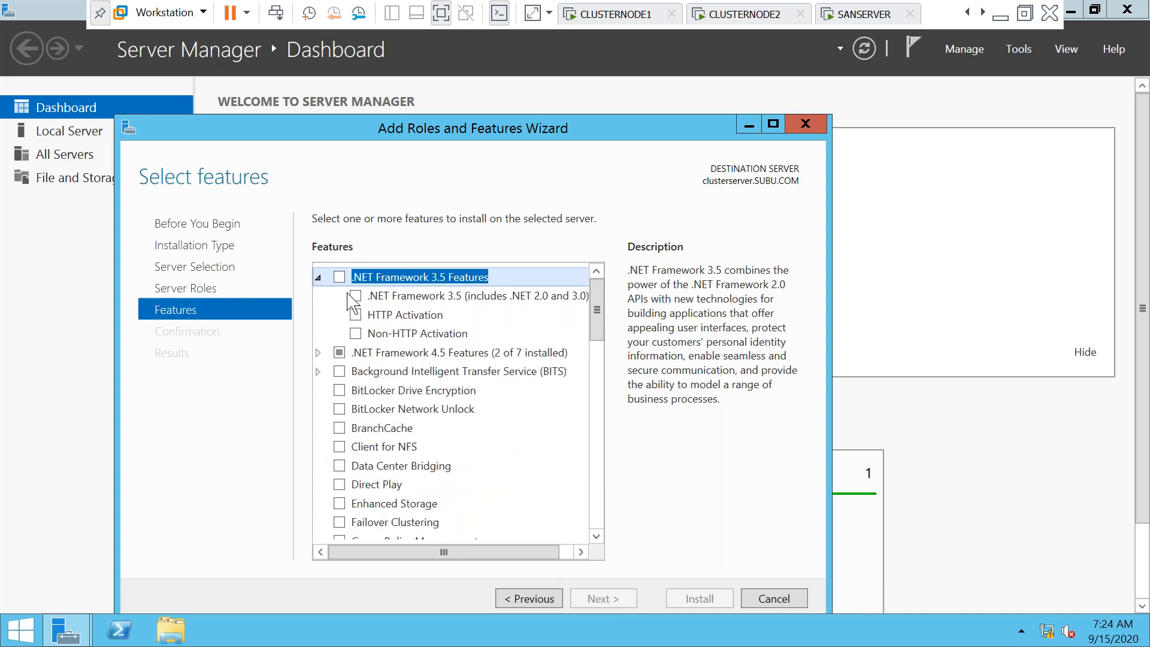
left_click(355, 295)
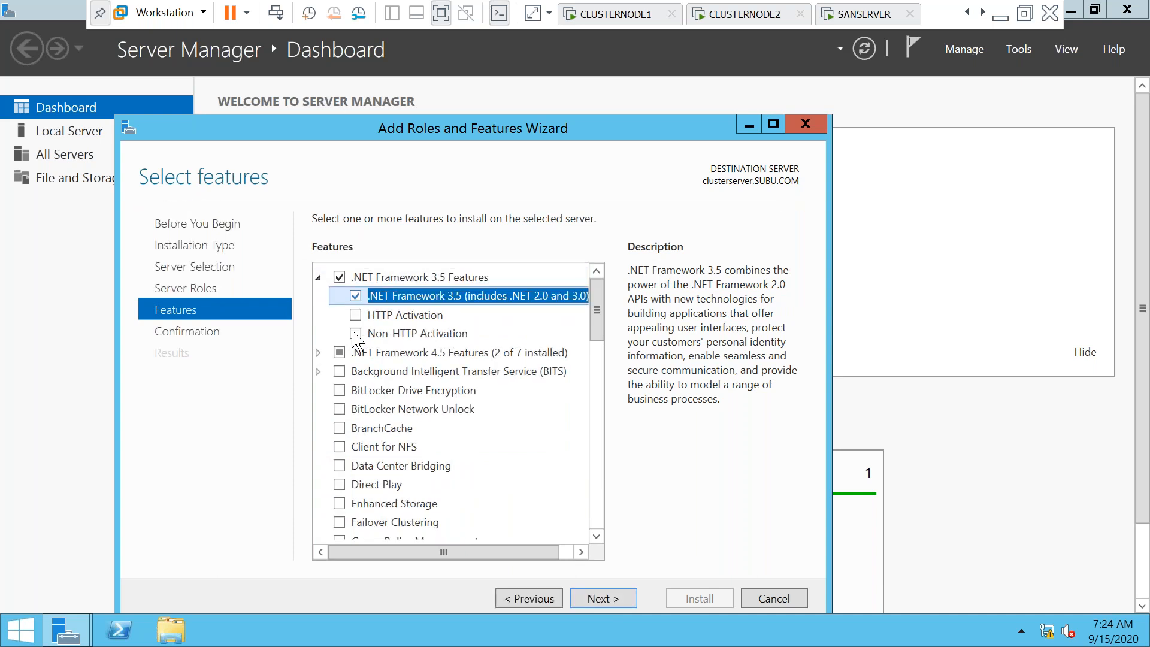
left_click(340, 522)
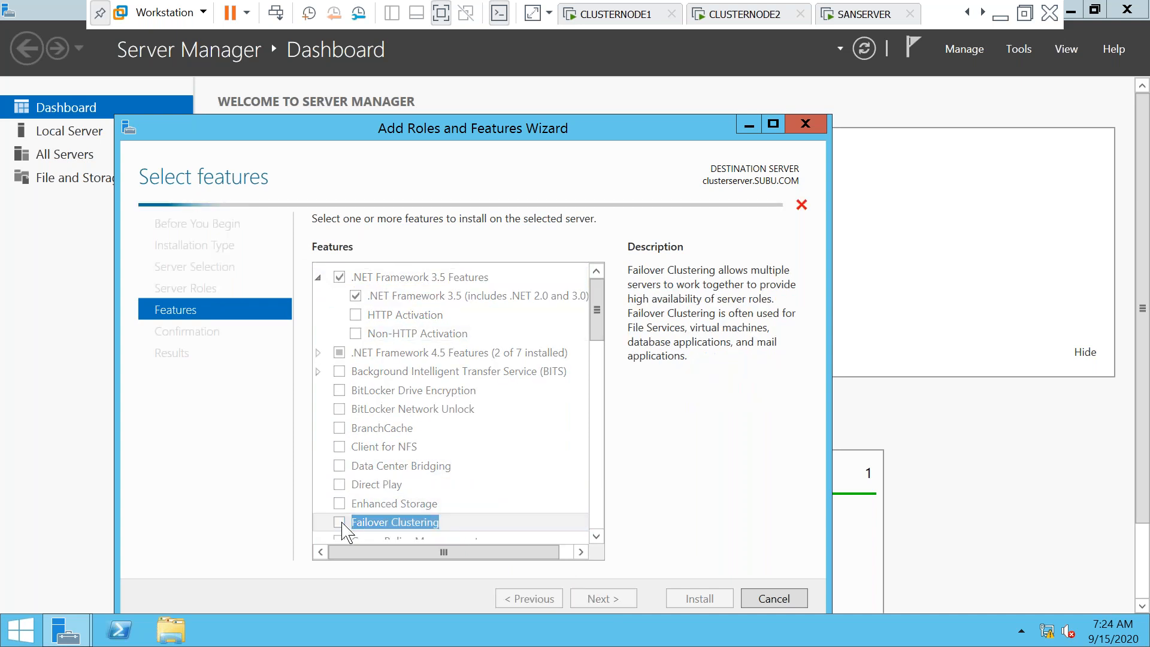
left_click(527, 516)
left_click(604, 598)
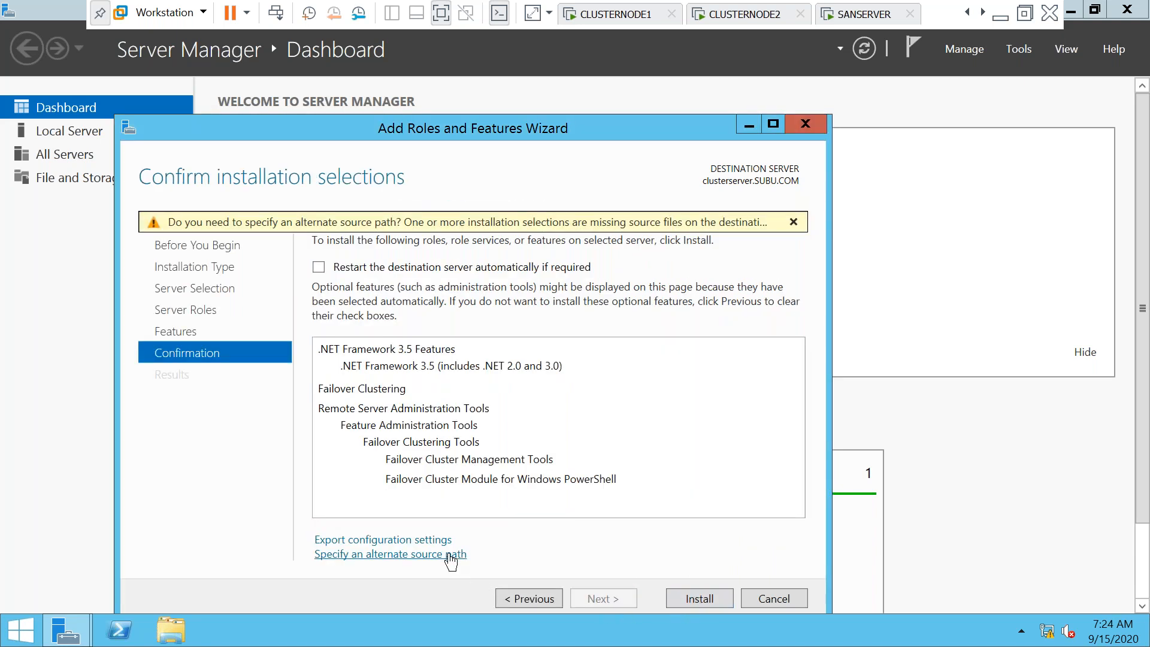
Use D:\SOURCES\SXS as the alternate source path and start the installation
left_click(451, 554)
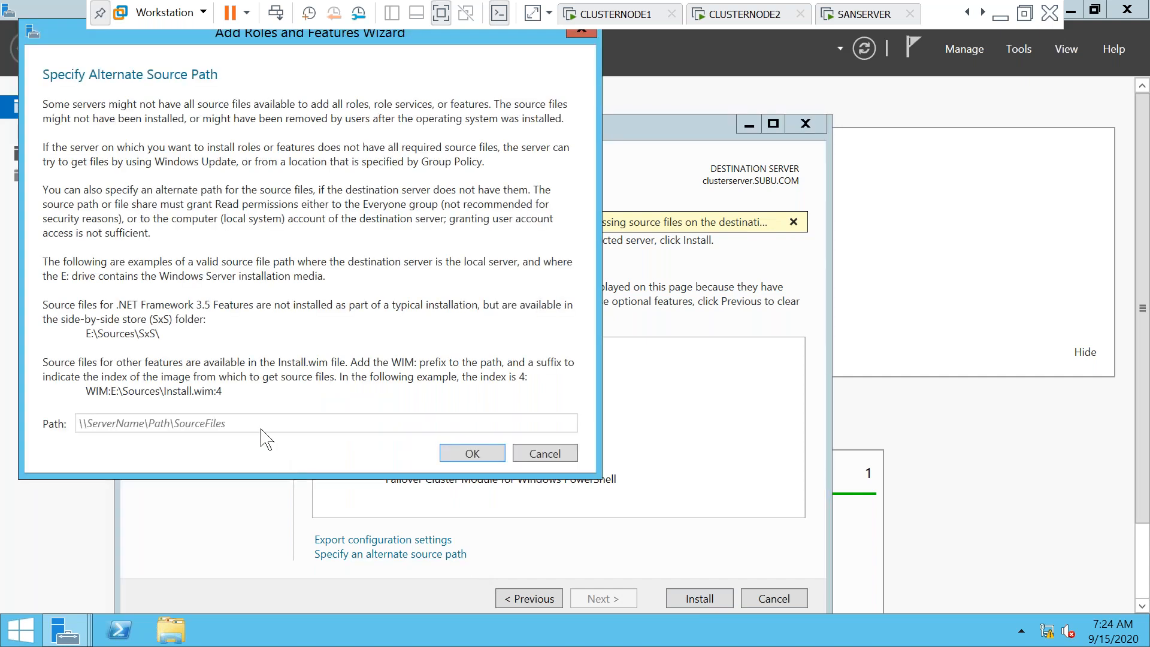
type("D")
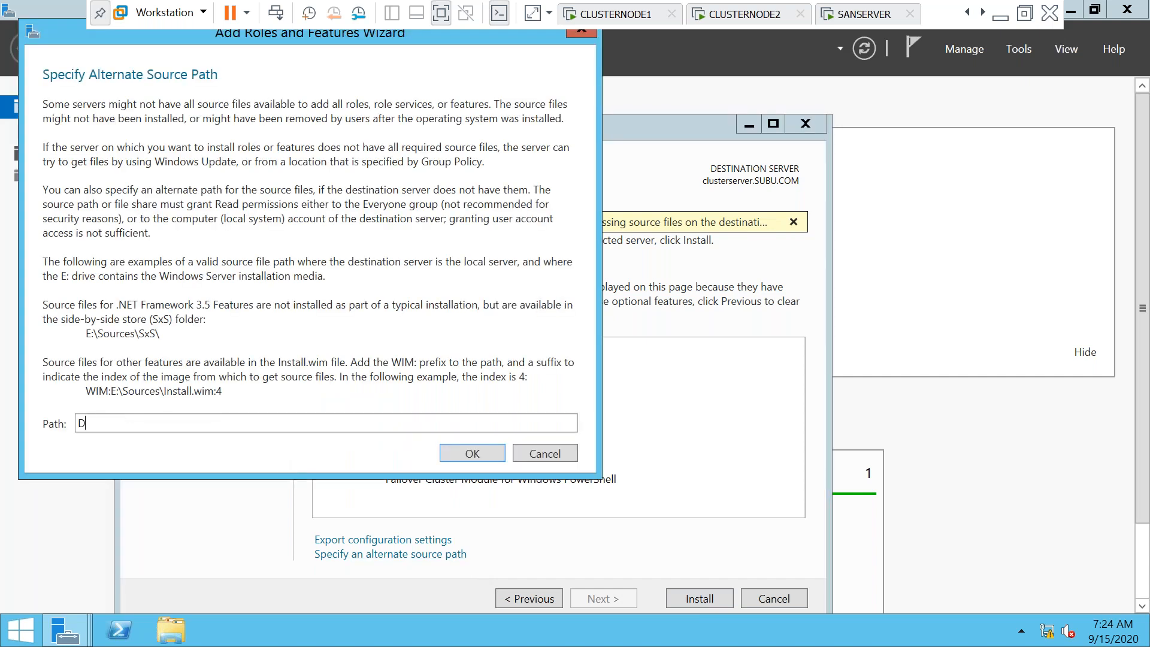
type(":\\SOURCES\\SXS")
left_click(457, 455)
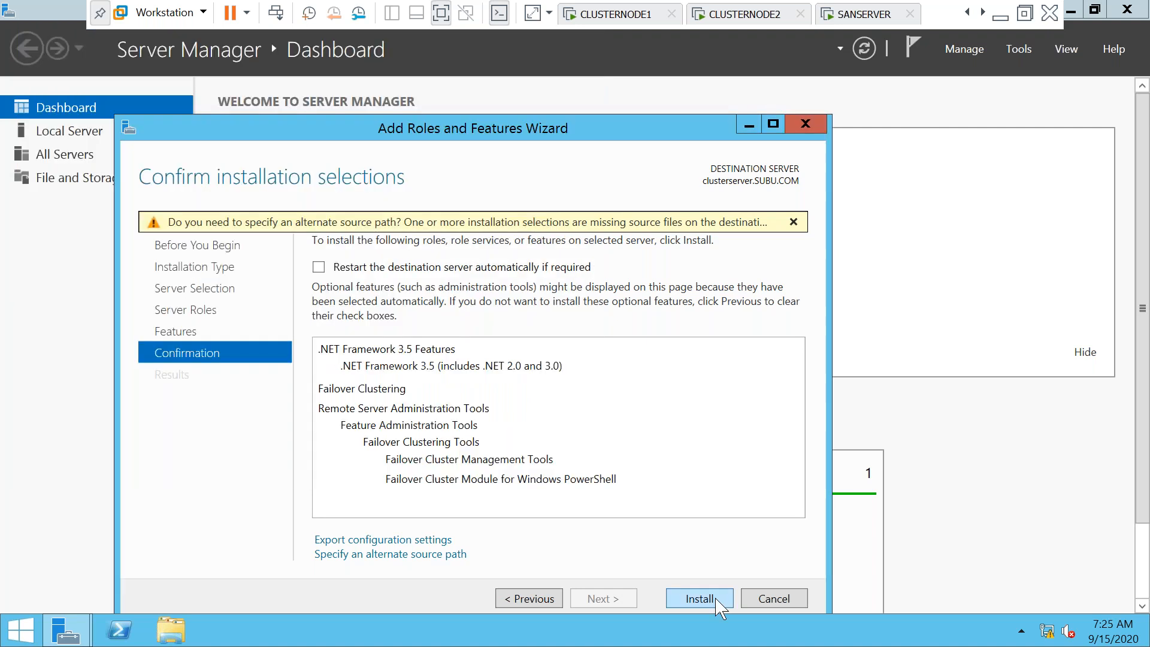
left_click(700, 598)
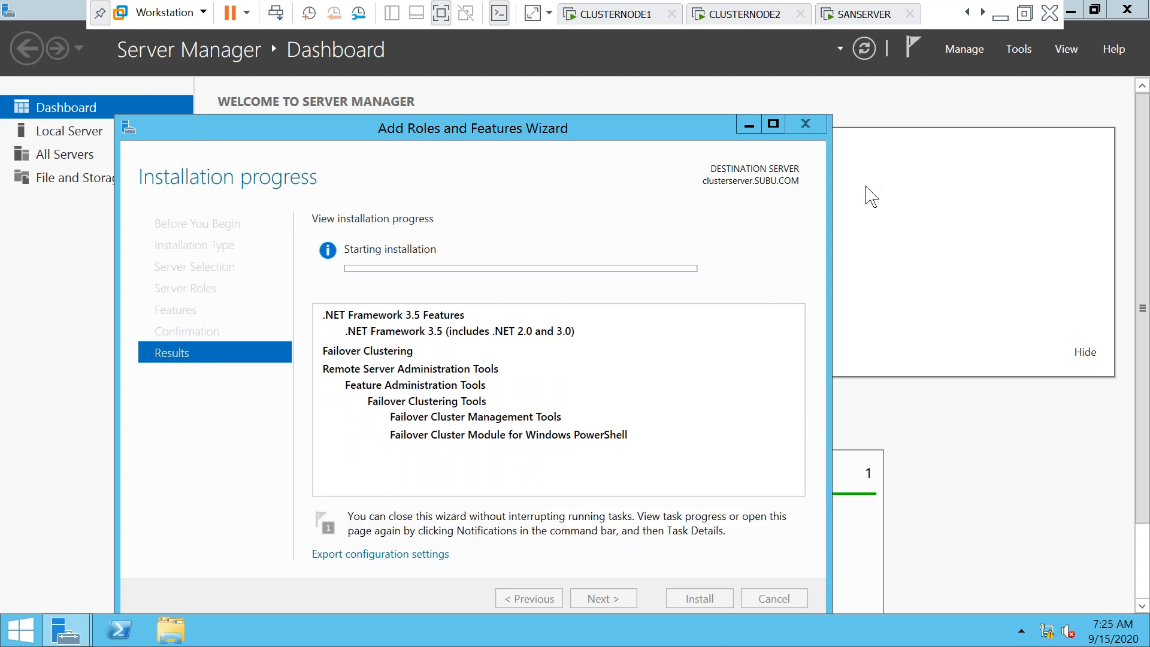
On SANSERVER, close the wizard and check installation progress in the notifications flag
left_click(863, 17)
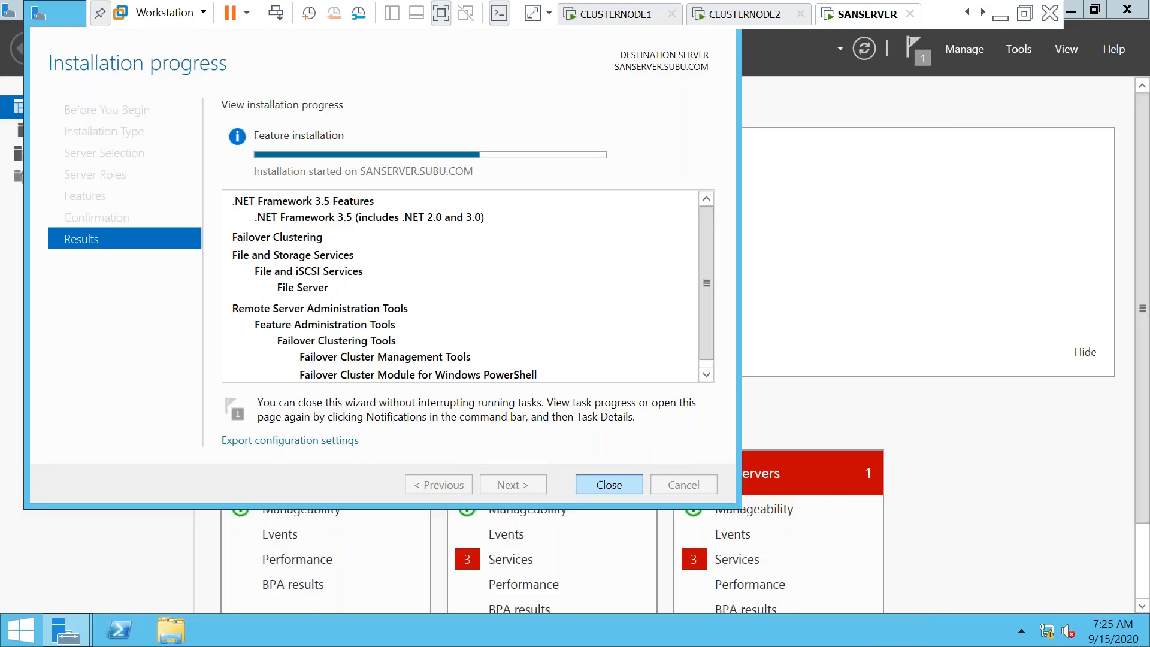
left_click(609, 485)
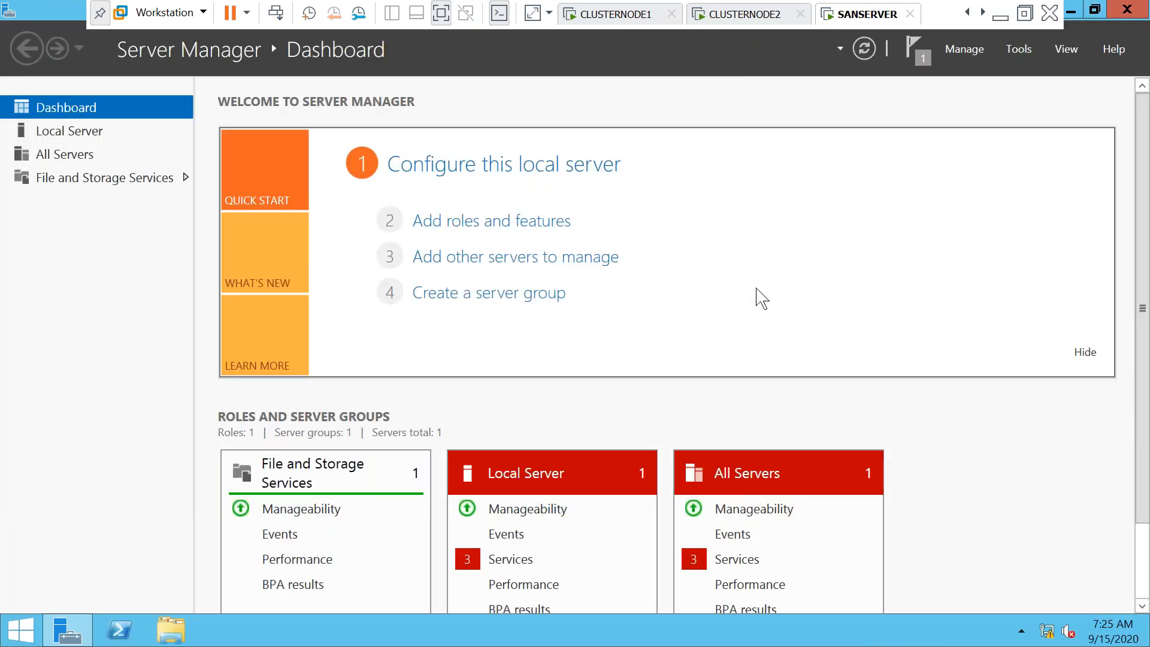
left_click(921, 61)
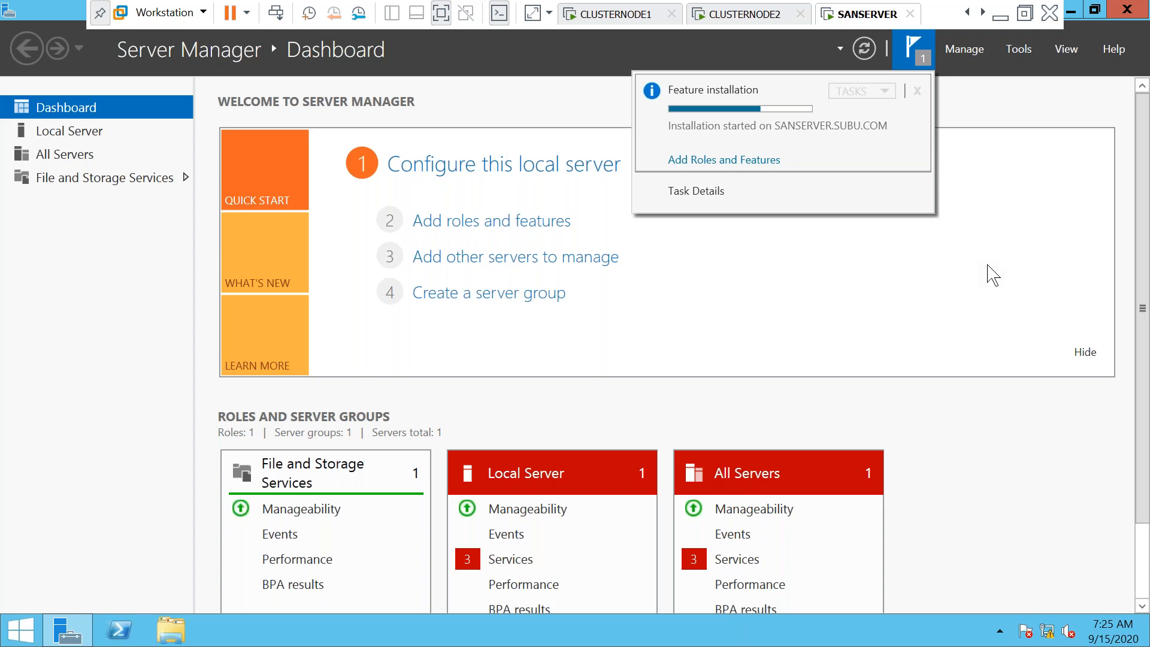
left_click(988, 266)
Glance at CLUSTERNODE1 and CLUSTERNODE2, then recheck SANSERVER's installation progress
left_click(616, 22)
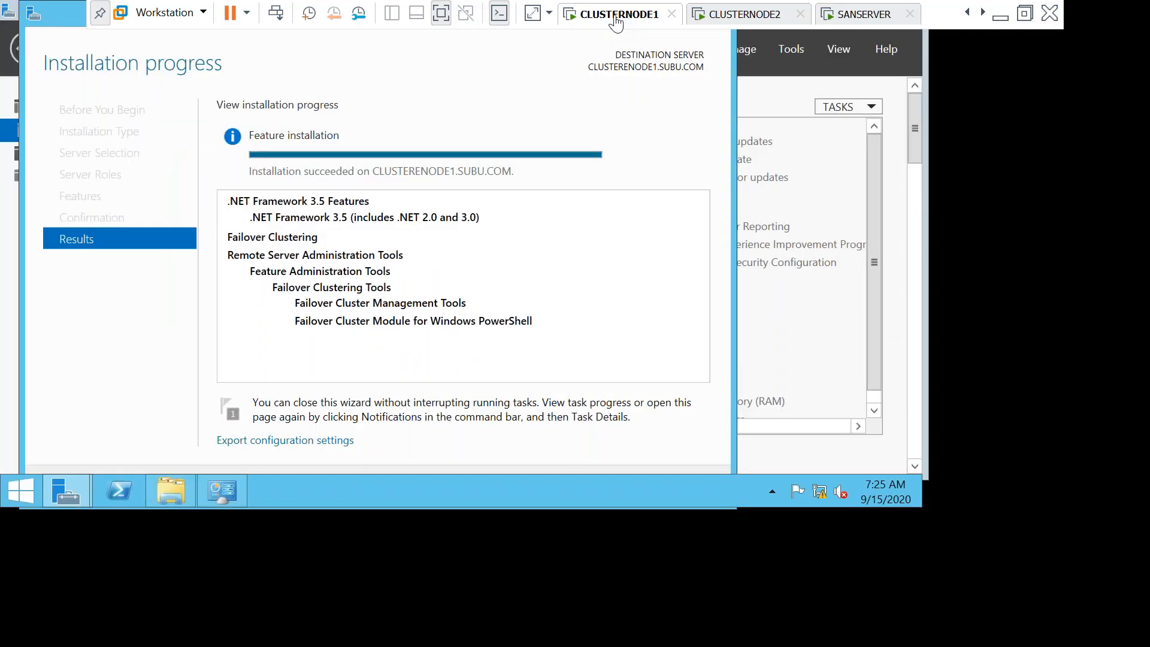
left_click(746, 15)
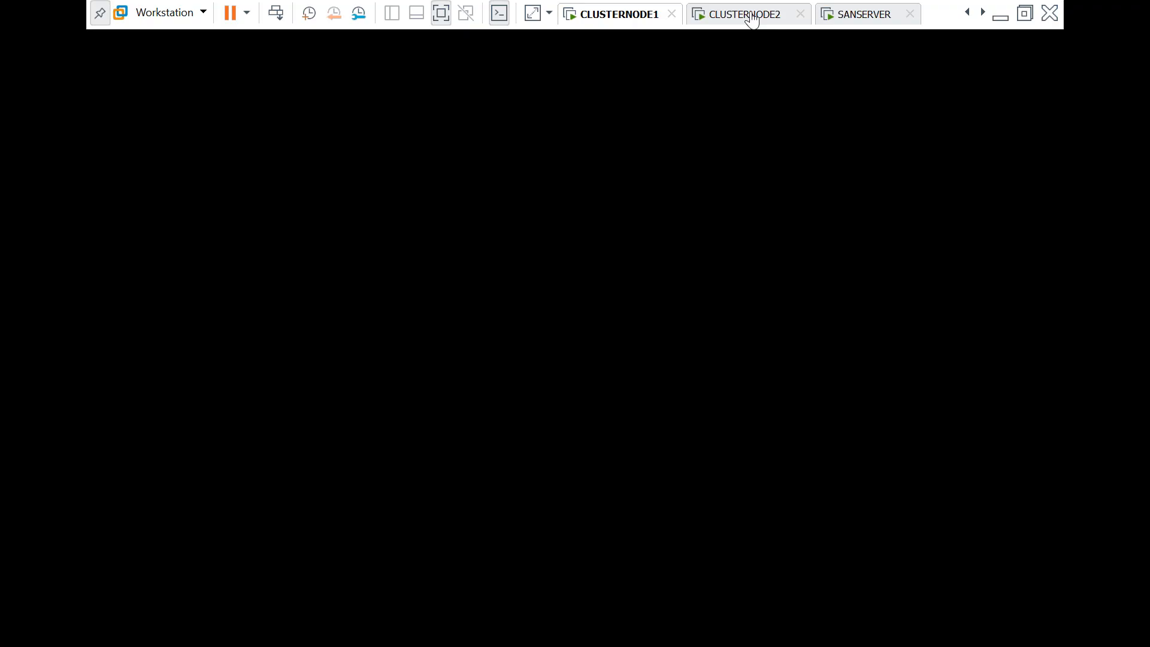
left_click(865, 15)
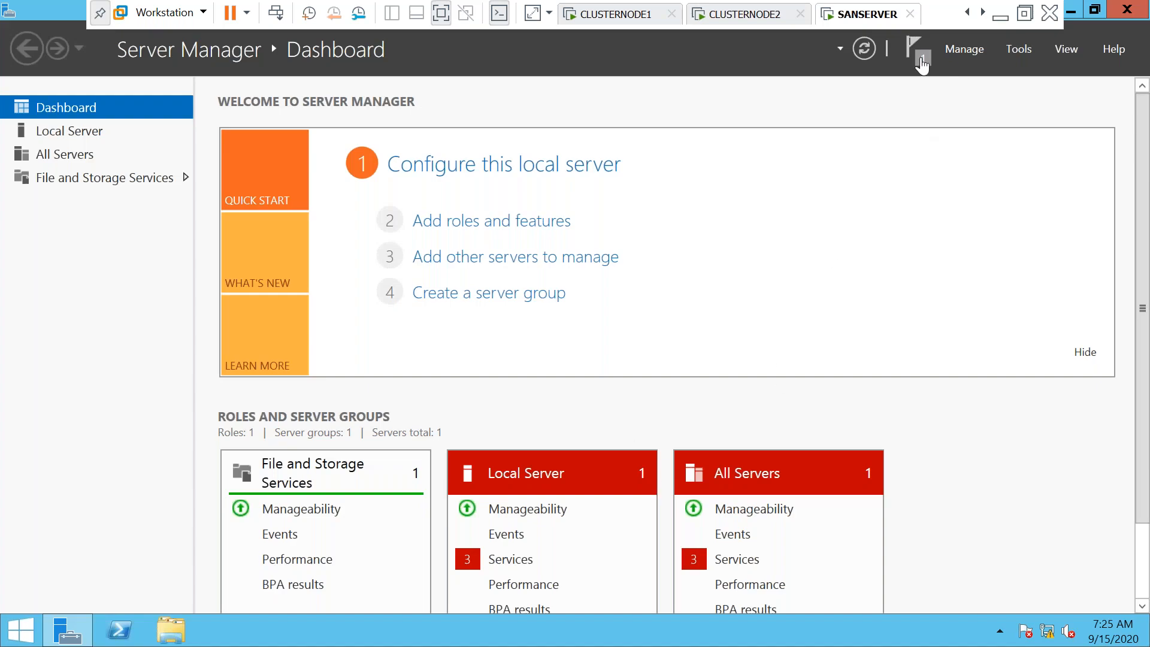
left_click(915, 48)
Browse SANSERVER's File and Storage Services Servers and Disks pages, Tools menu and All Servers, then recheck notifications
left_click(45, 179)
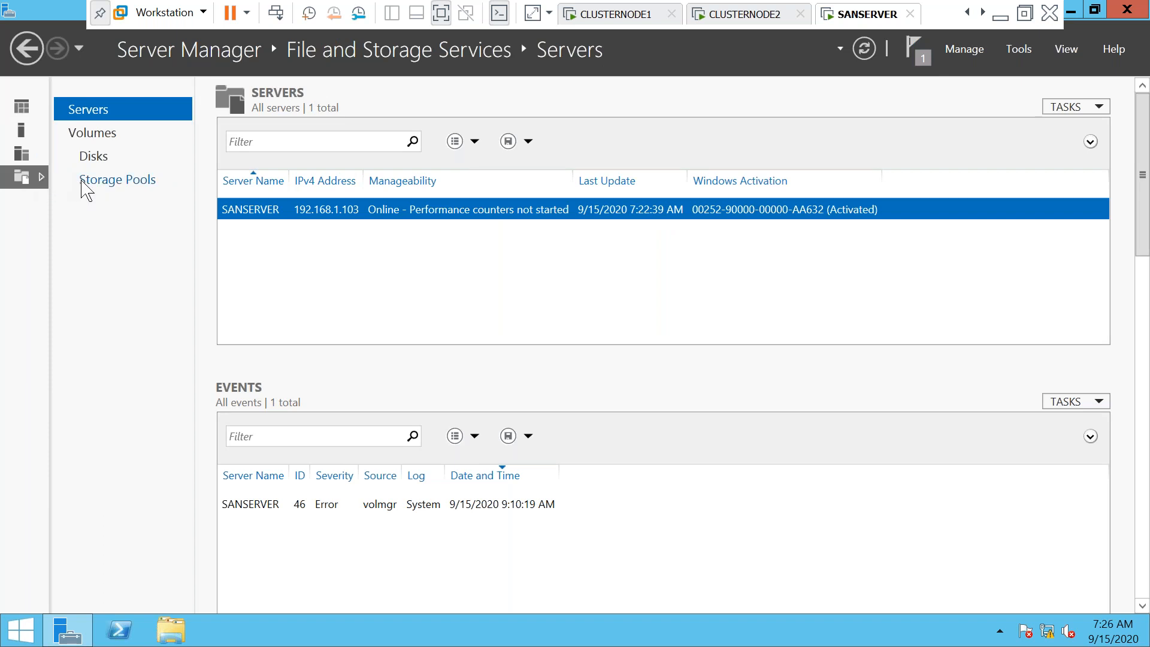
left_click(95, 159)
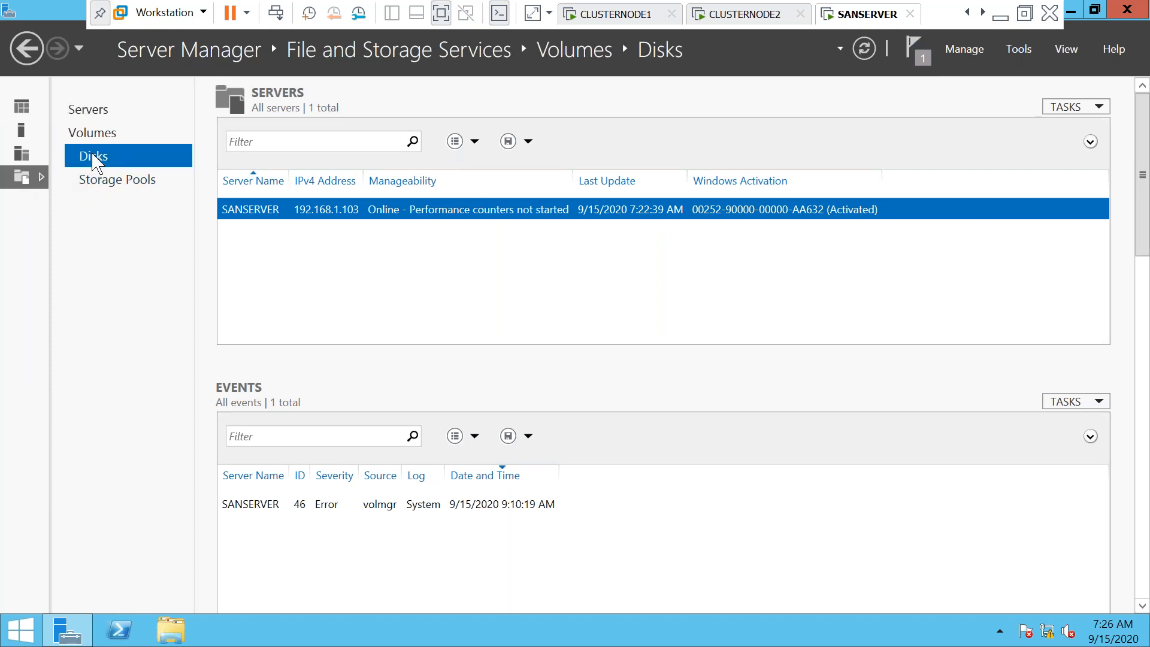
left_click(38, 182)
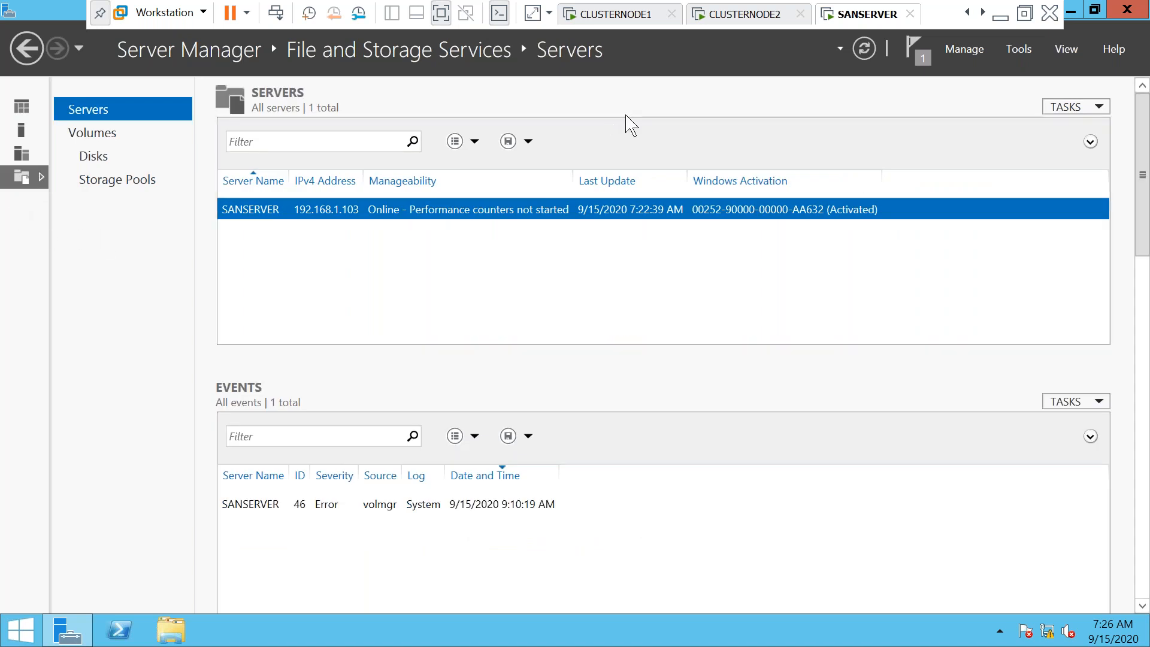
left_click(1021, 51)
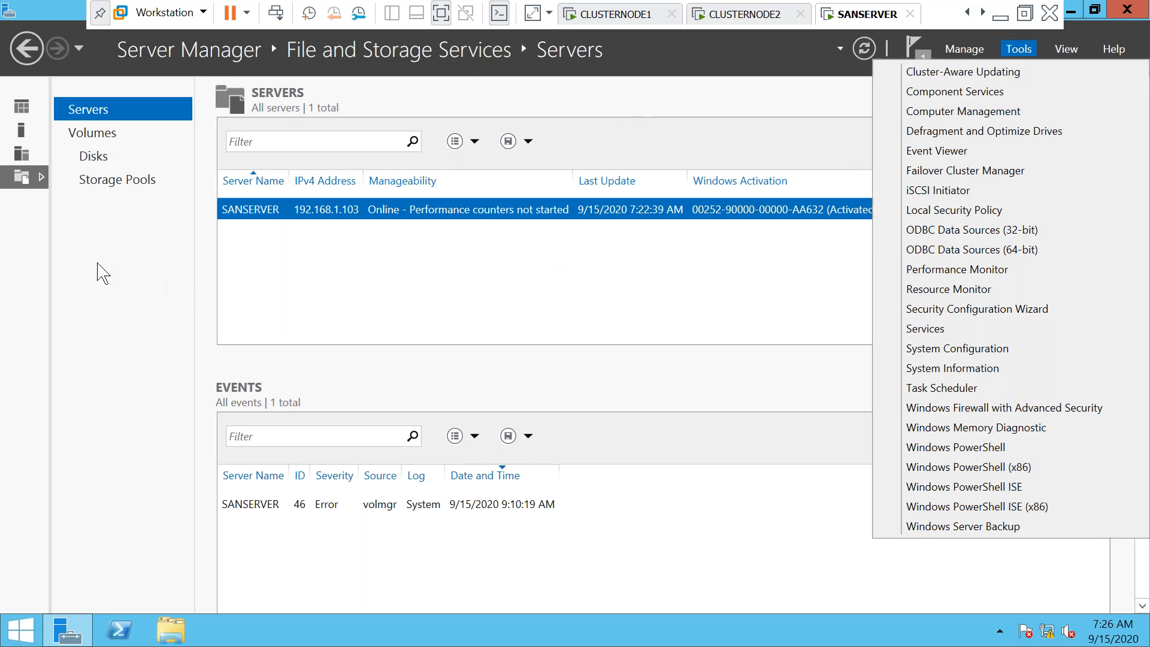
left_click(31, 263)
left_click(21, 155)
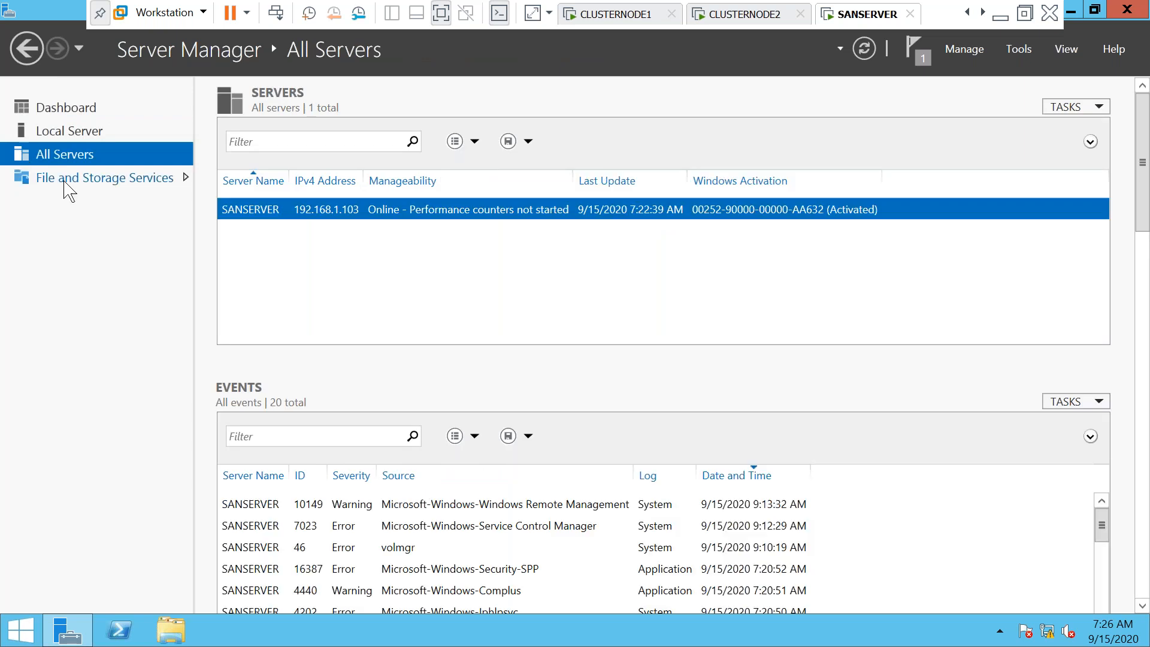
left_click(65, 179)
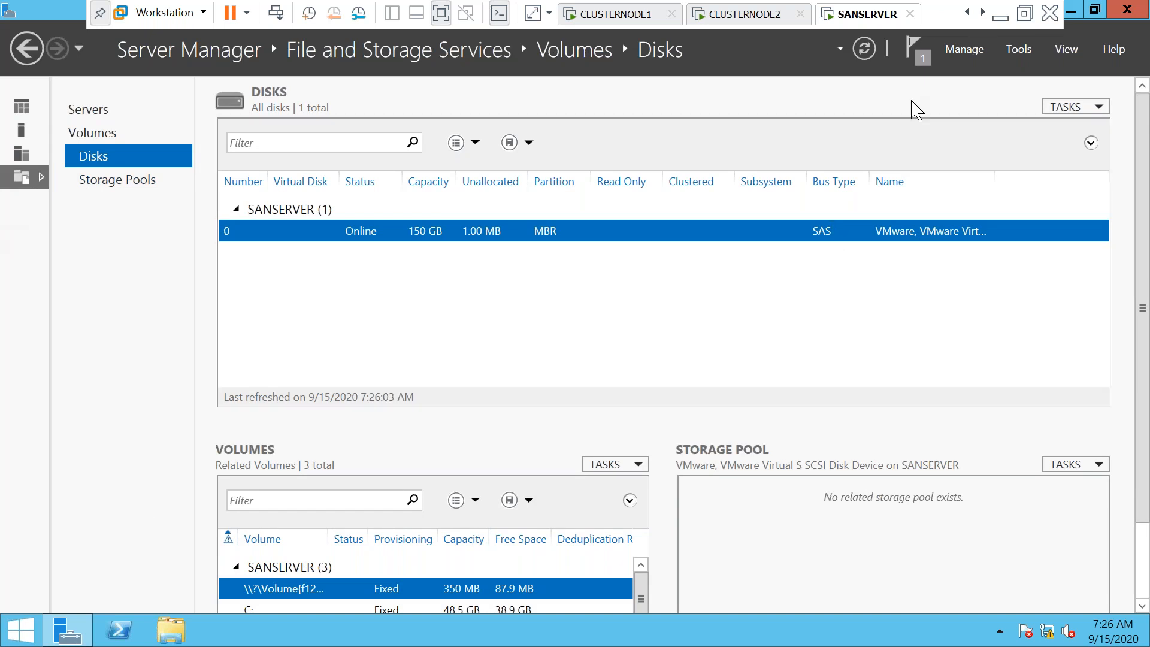
left_click(916, 48)
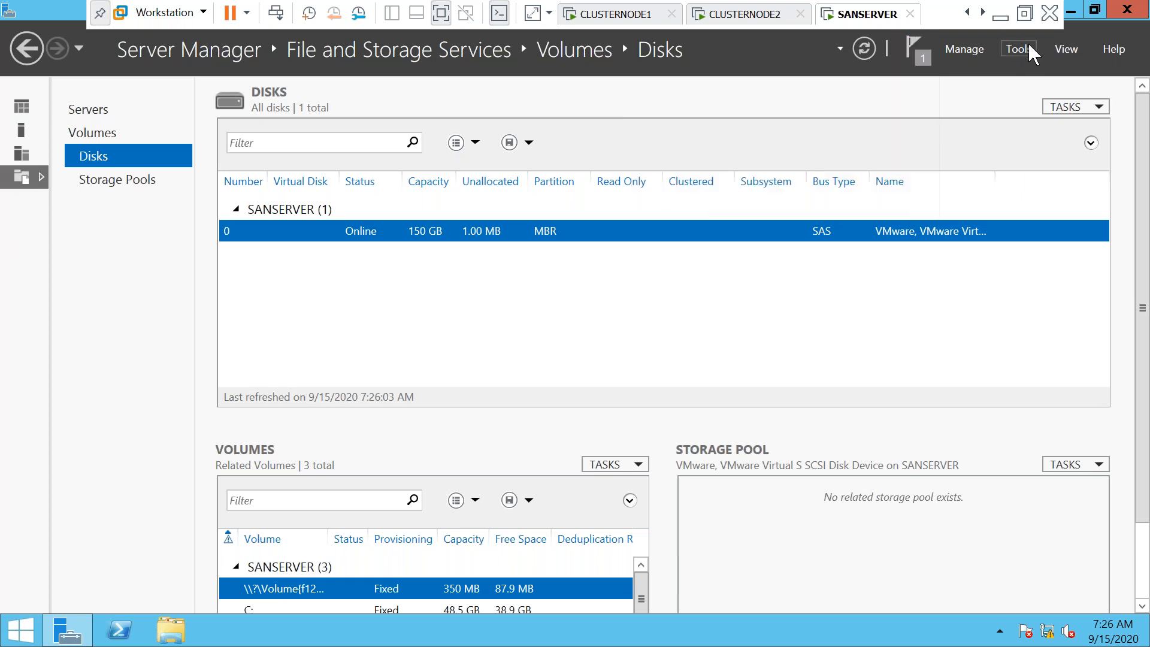
left_click(966, 50)
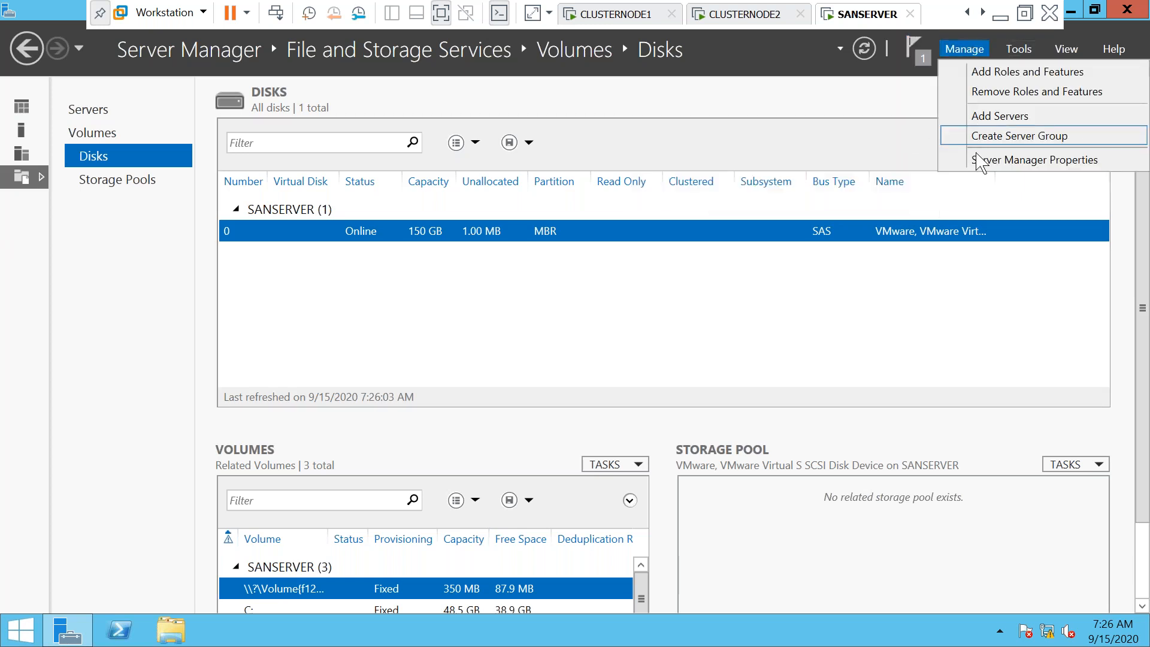
left_click(981, 72)
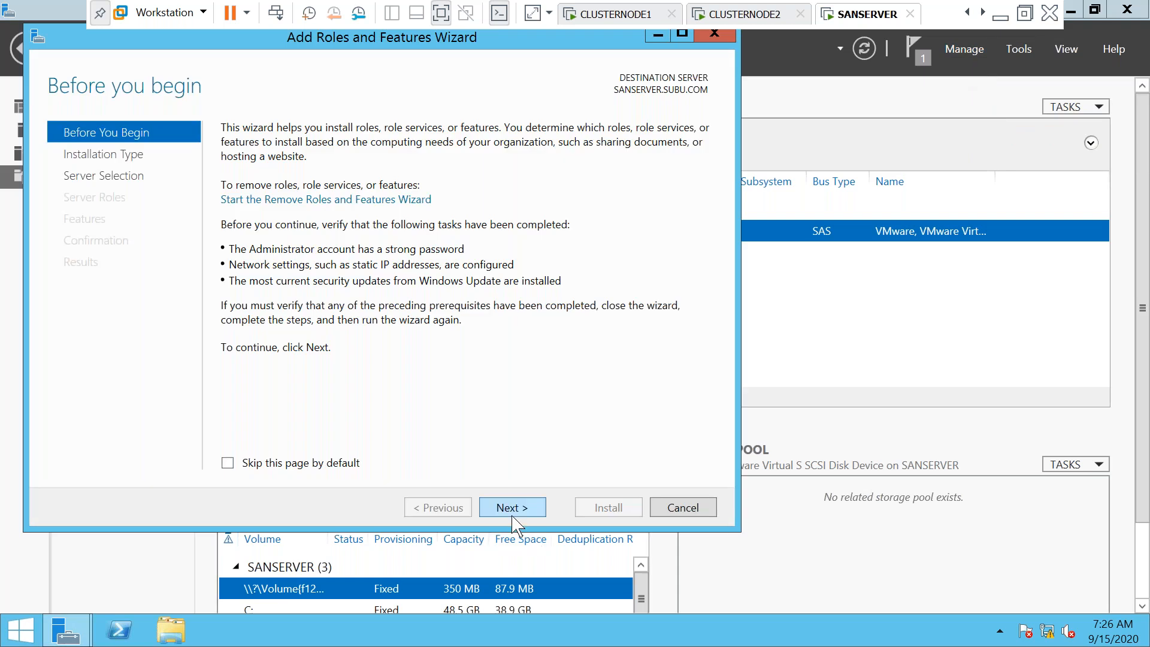
left_click(506, 509)
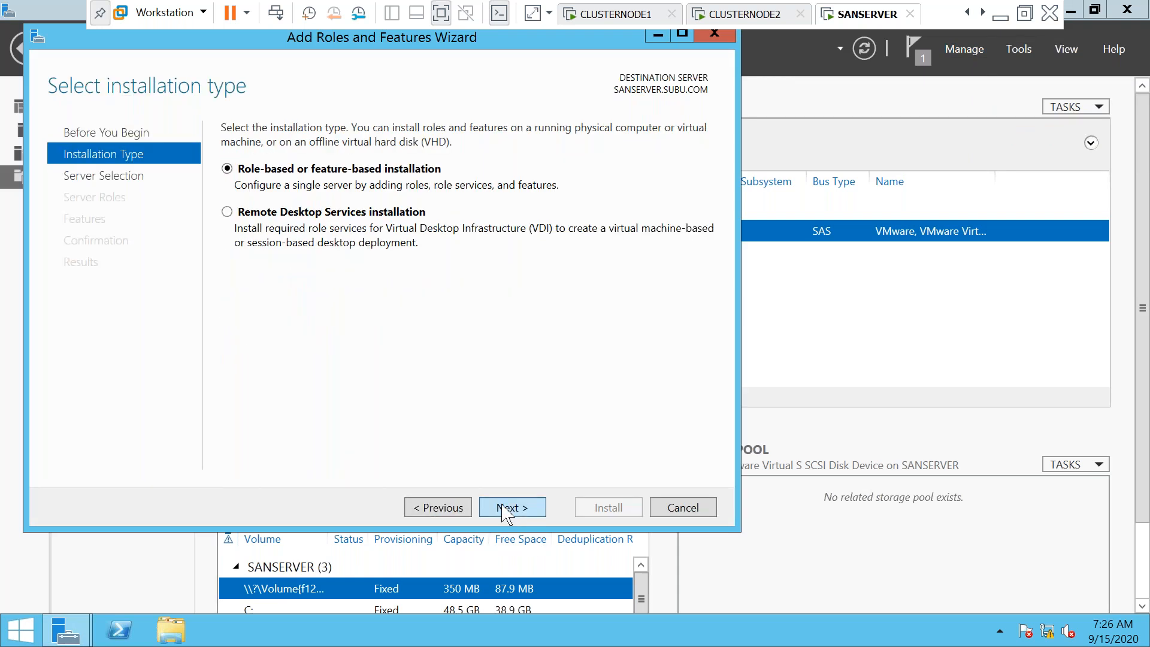
left_click(503, 510)
left_click(503, 509)
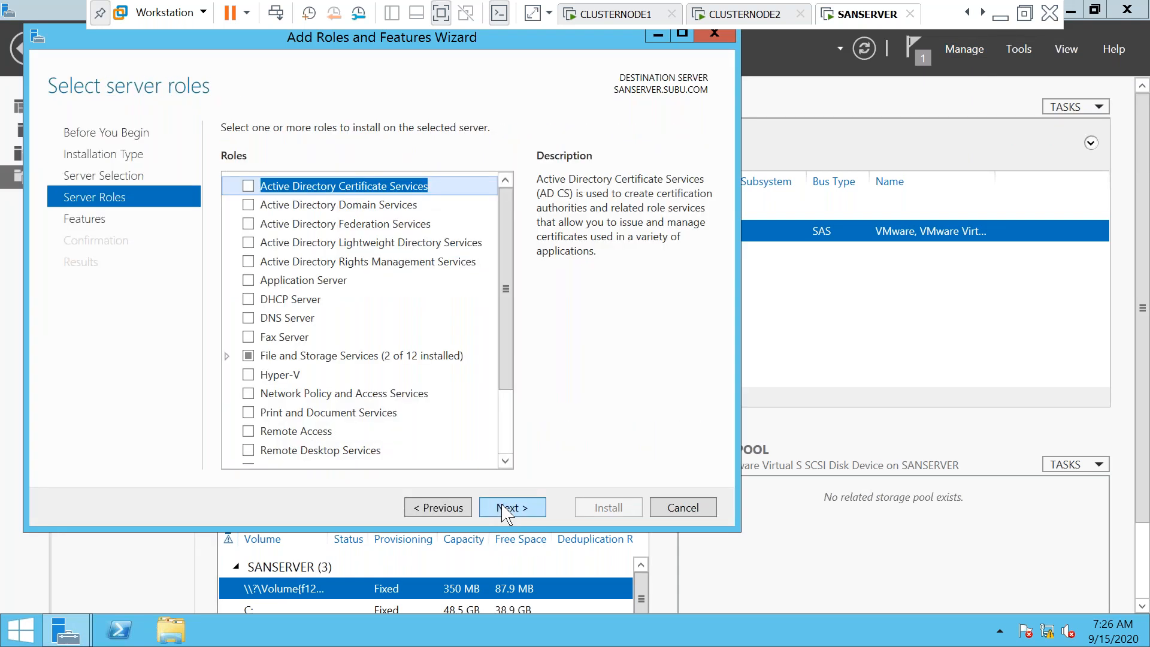
left_click(228, 356)
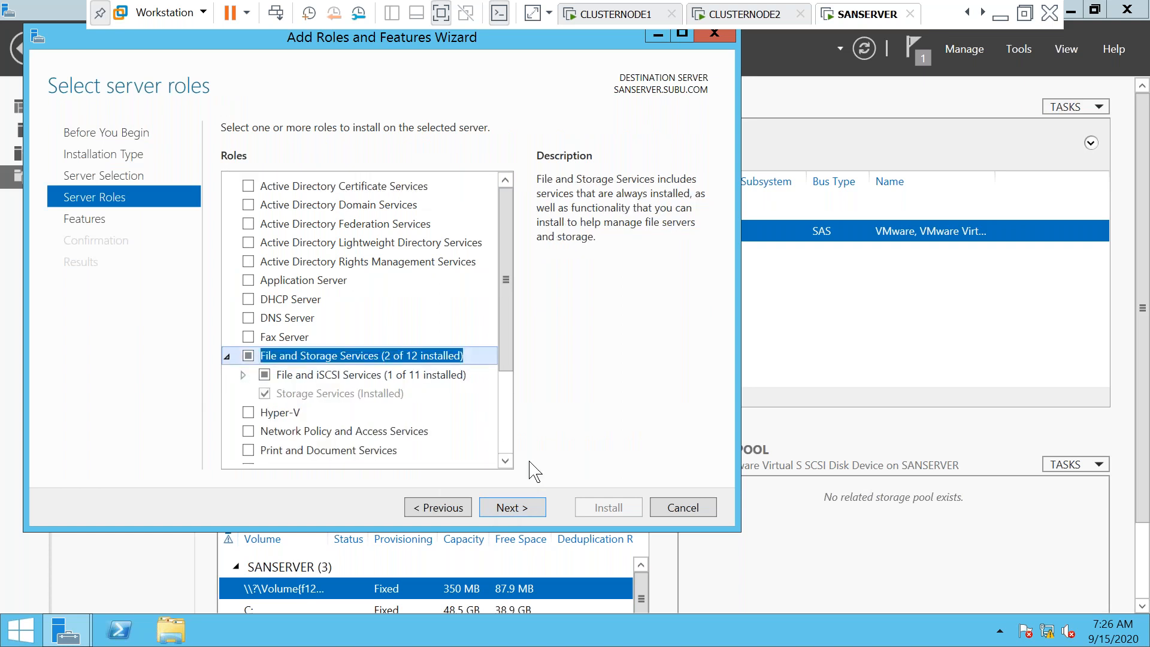
left_click(242, 375)
left_click_drag(505, 288, 498, 347)
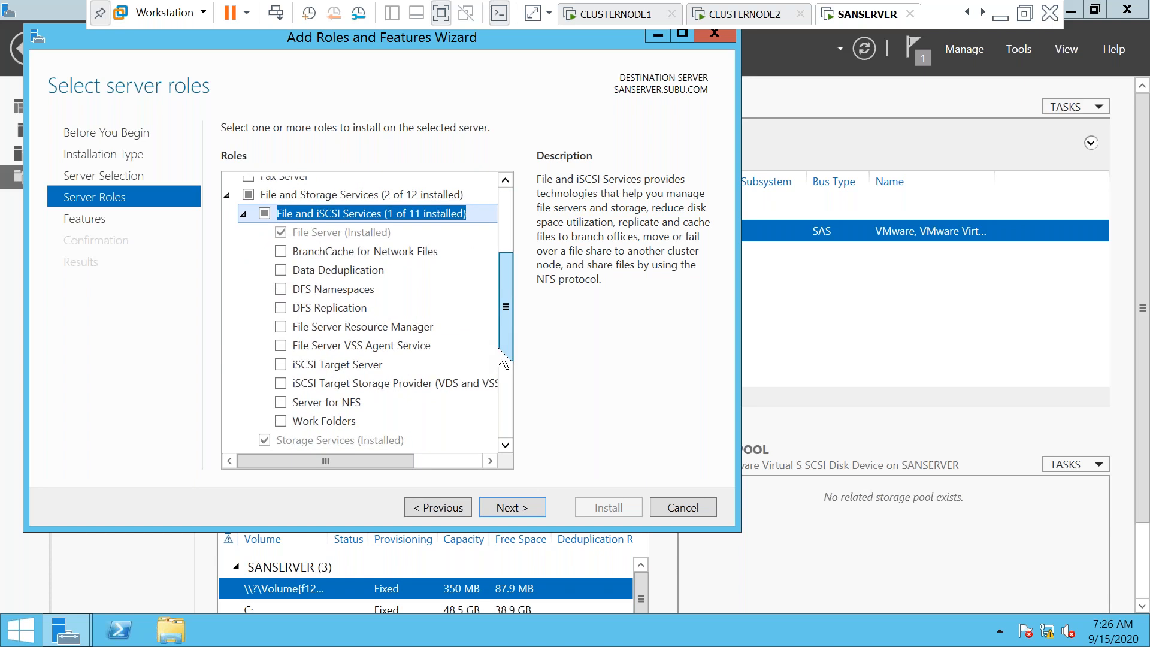
left_click_drag(499, 359, 497, 370)
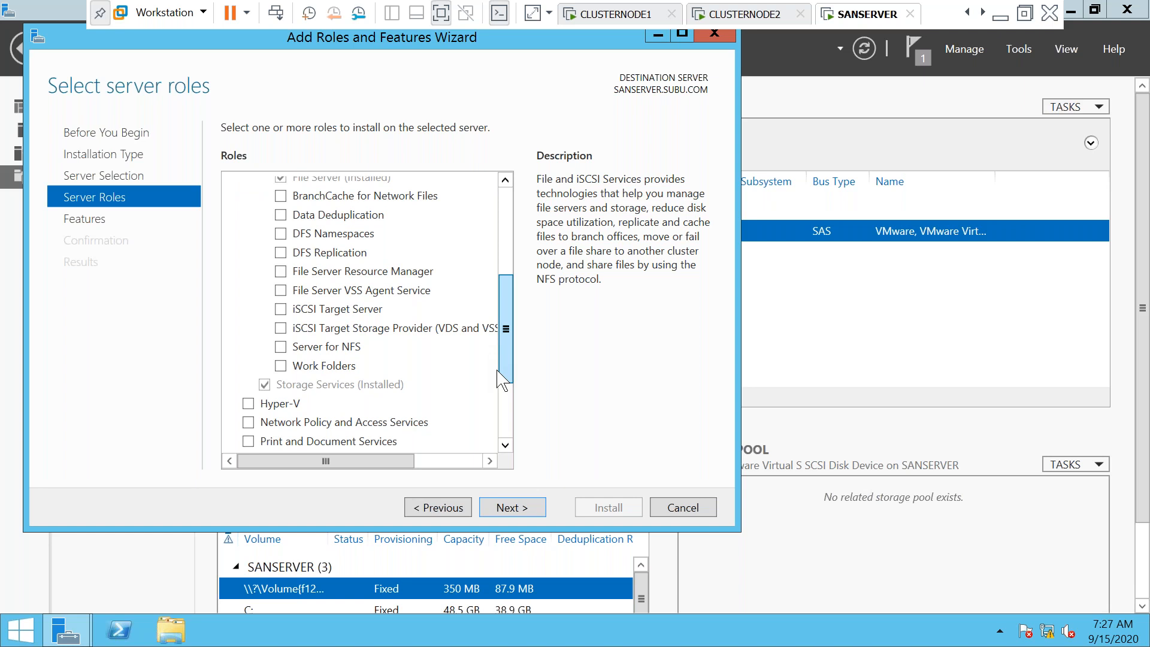
left_click_drag(501, 380, 501, 384)
left_click(701, 507)
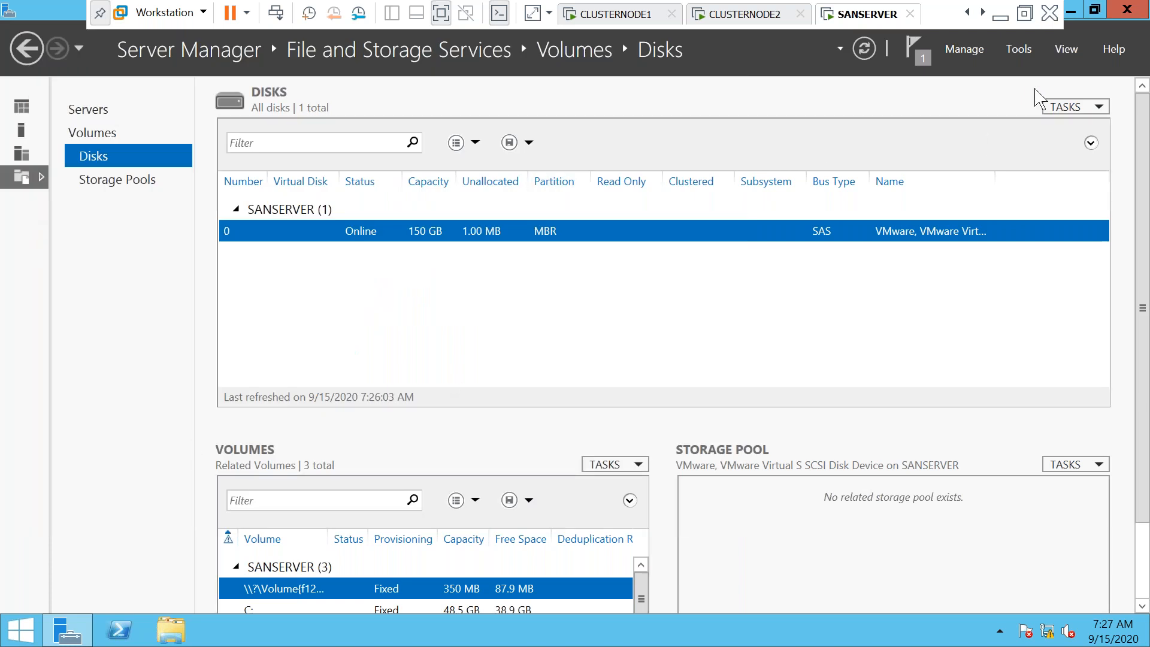
Confirm SANSERVER's installation finished, glance at CLUSTERNODE2 and CLUSTERNODE1, and exit full screen
left_click(916, 49)
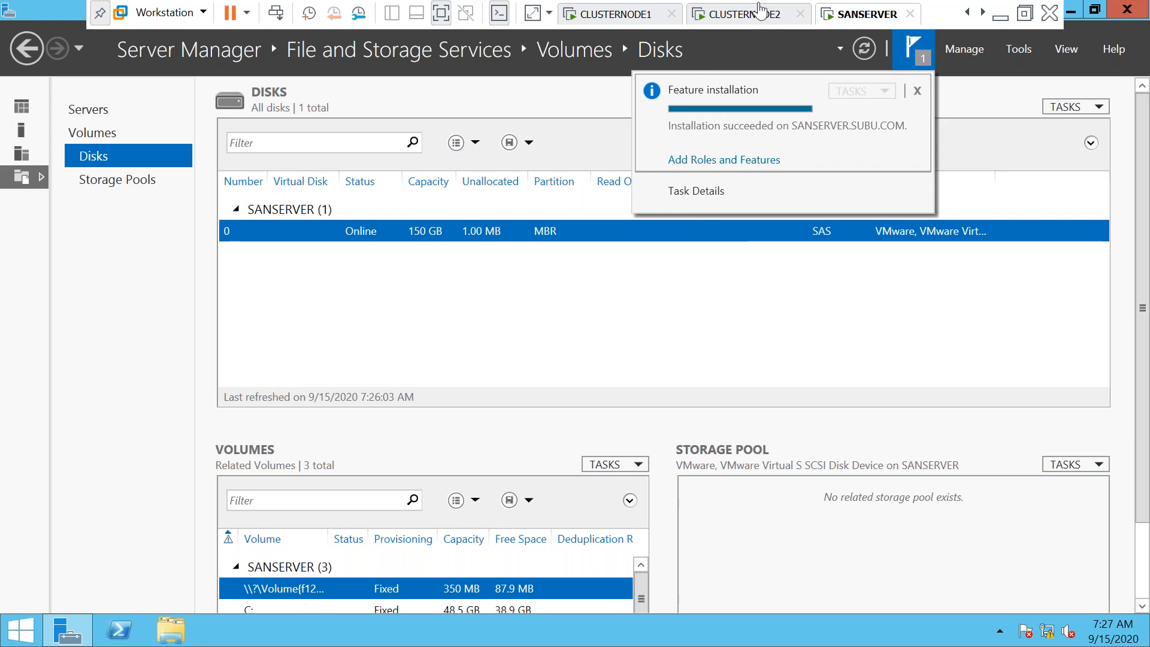
left_click(754, 17)
left_click(635, 18)
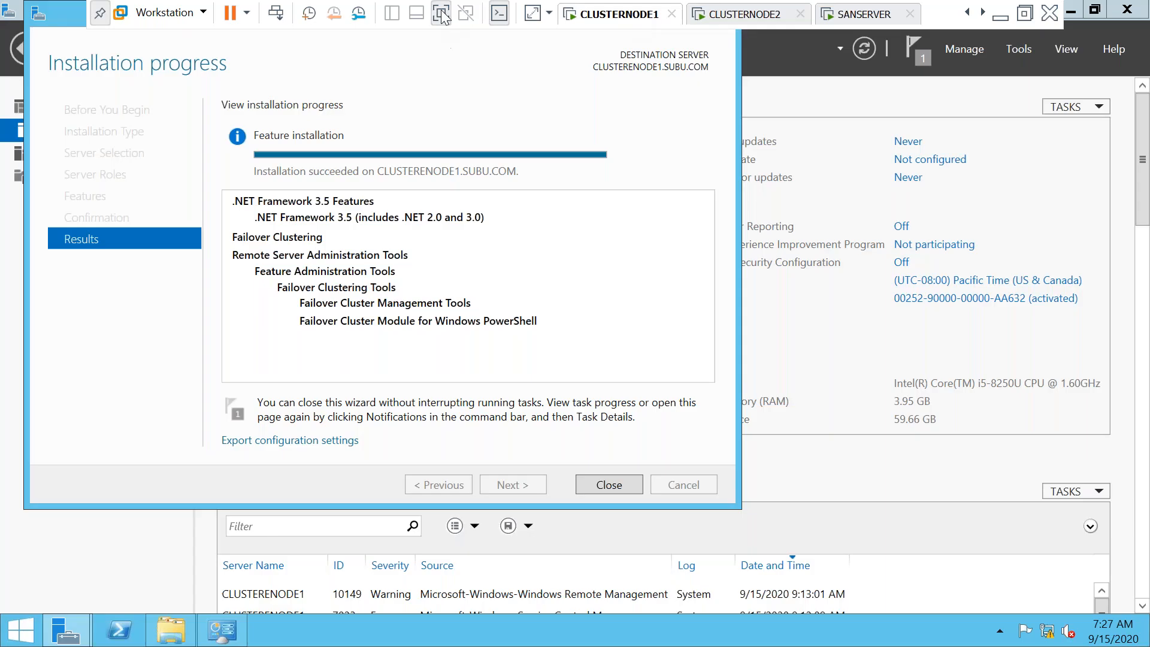
left_click(442, 14)
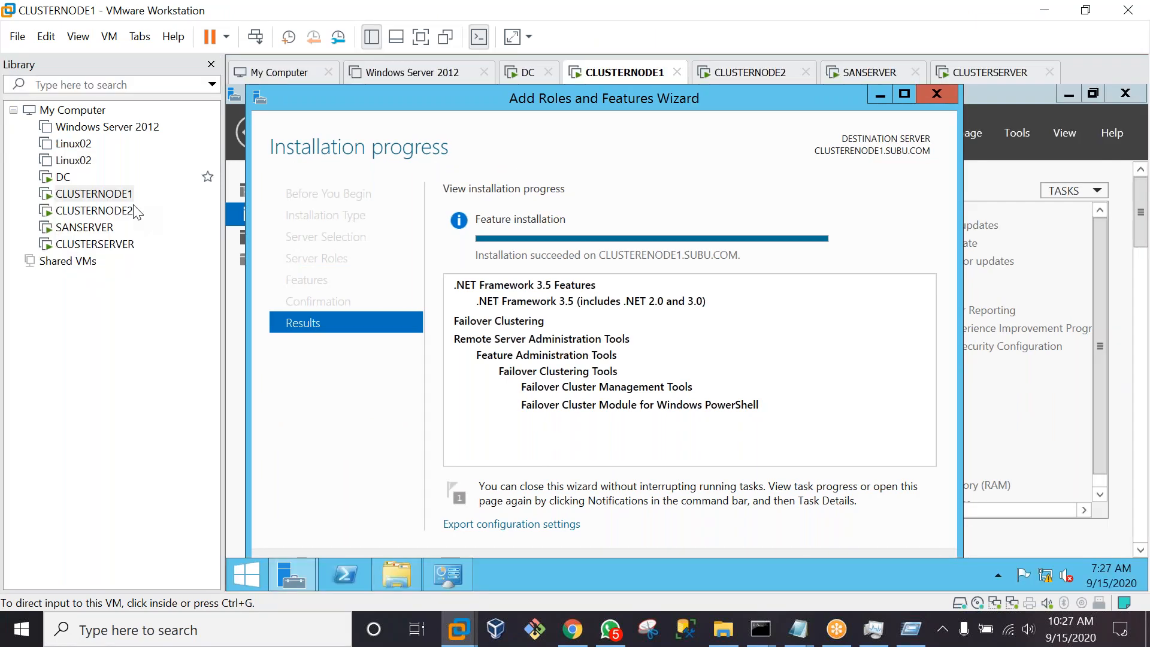
Bring SANSERVER to the front full screen on its Server Manager Dashboard
left_click(95, 244)
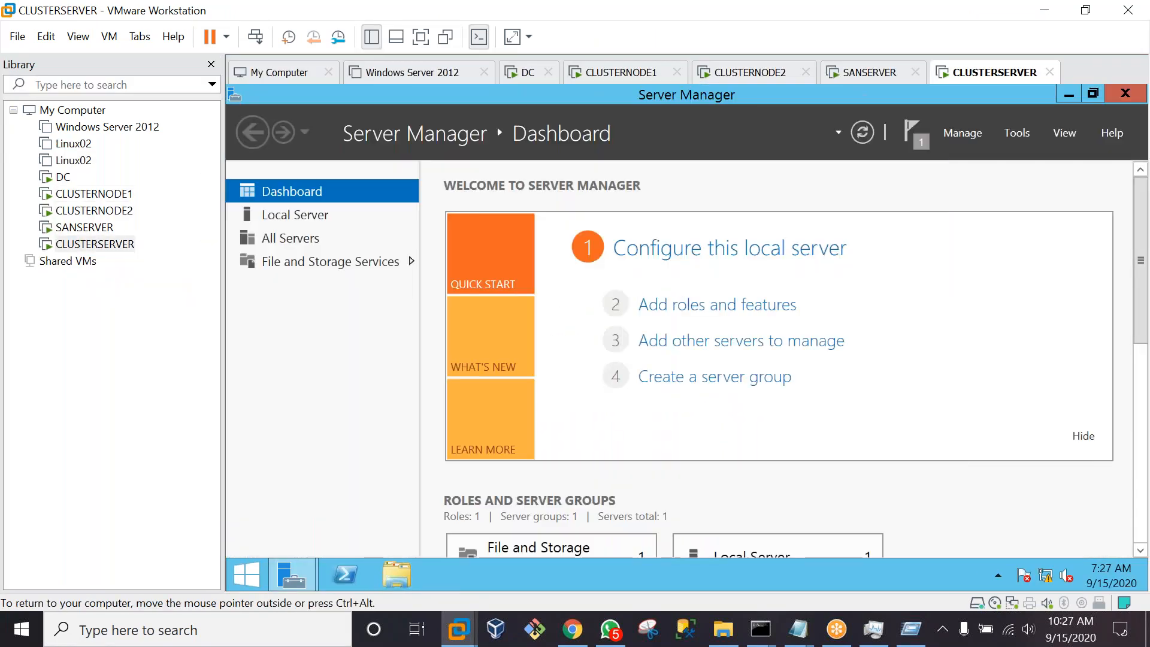
left_click(868, 75)
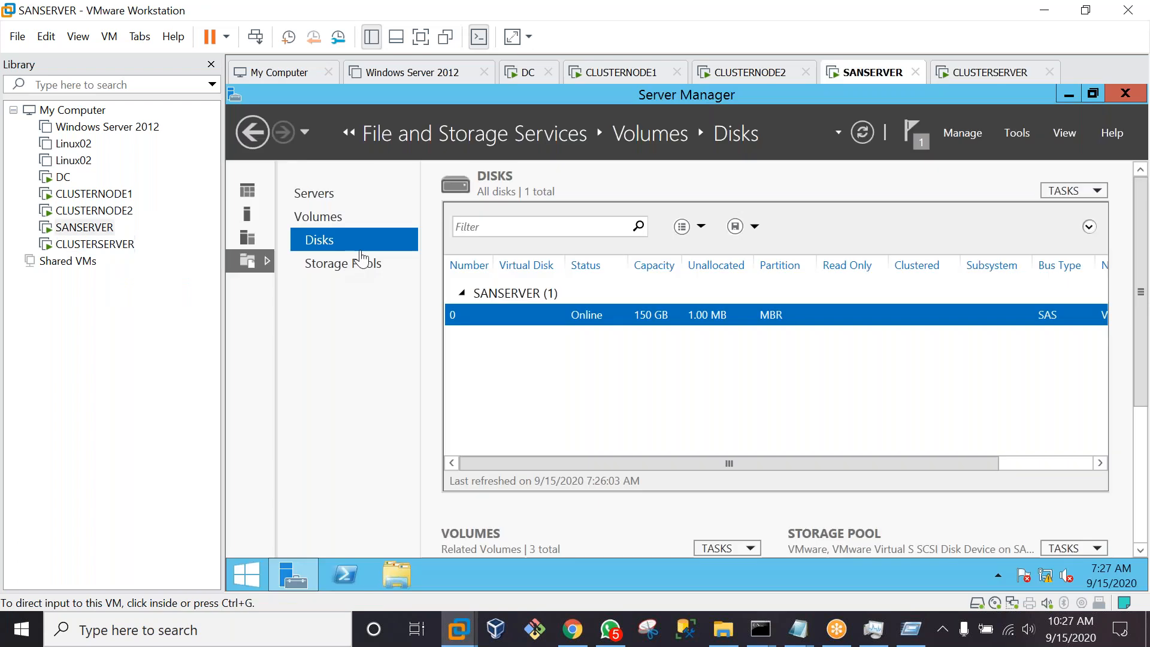
left_click(417, 37)
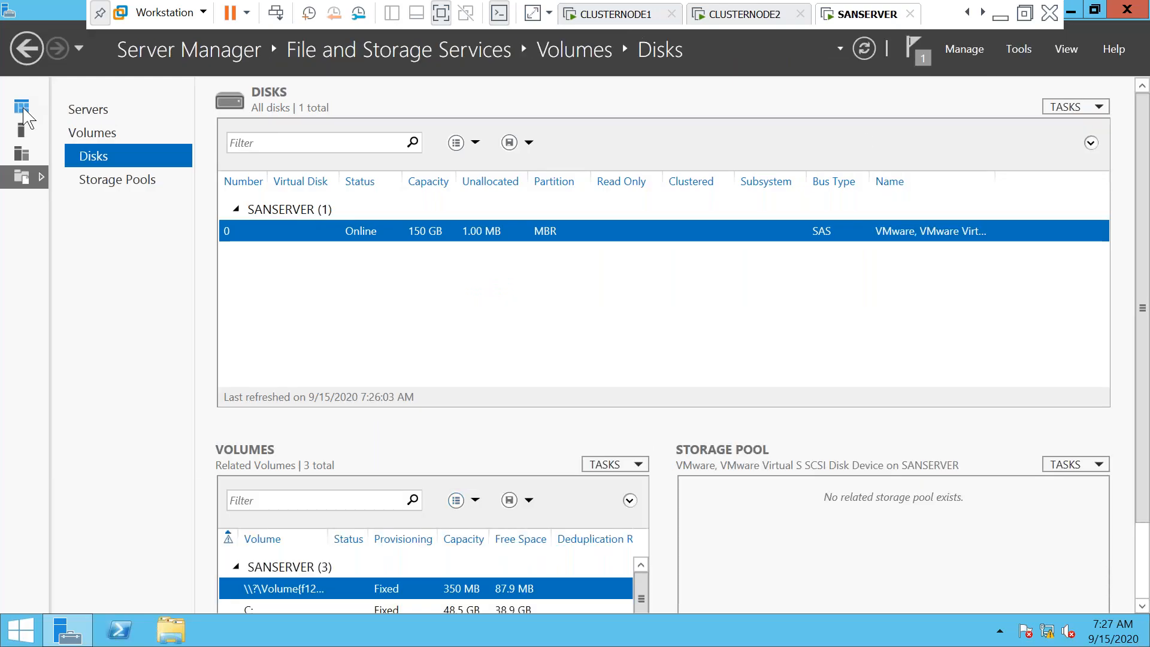
left_click(22, 113)
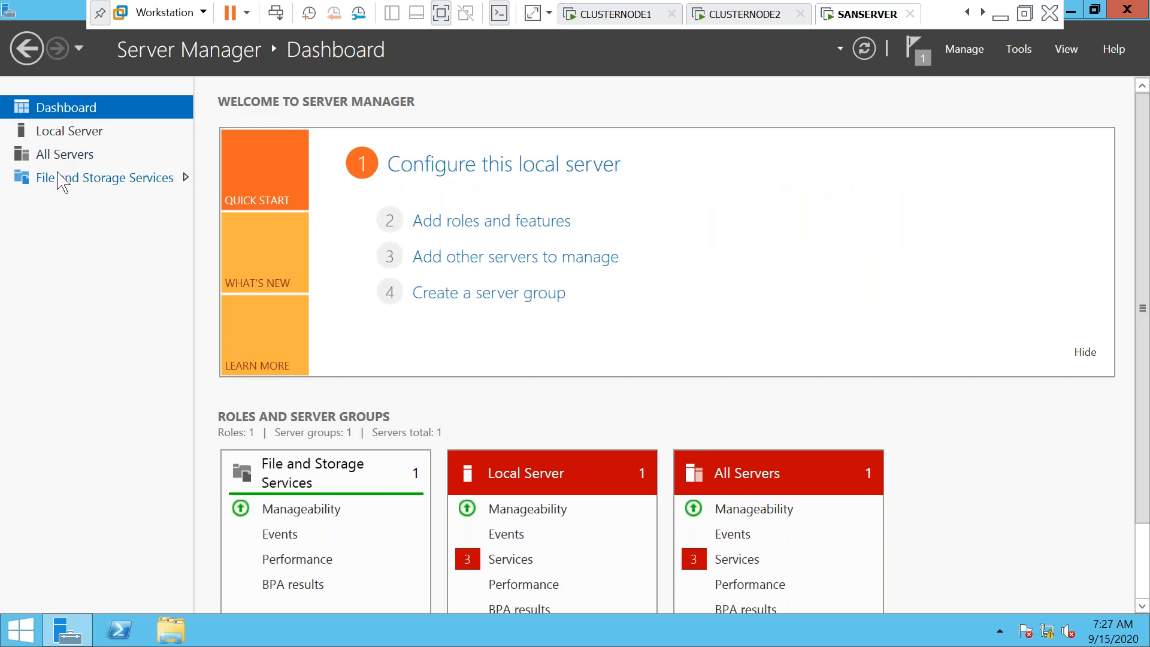
Open File and Storage Services, peek at the Tools and Manage menus, and visit All Servers
left_click(58, 176)
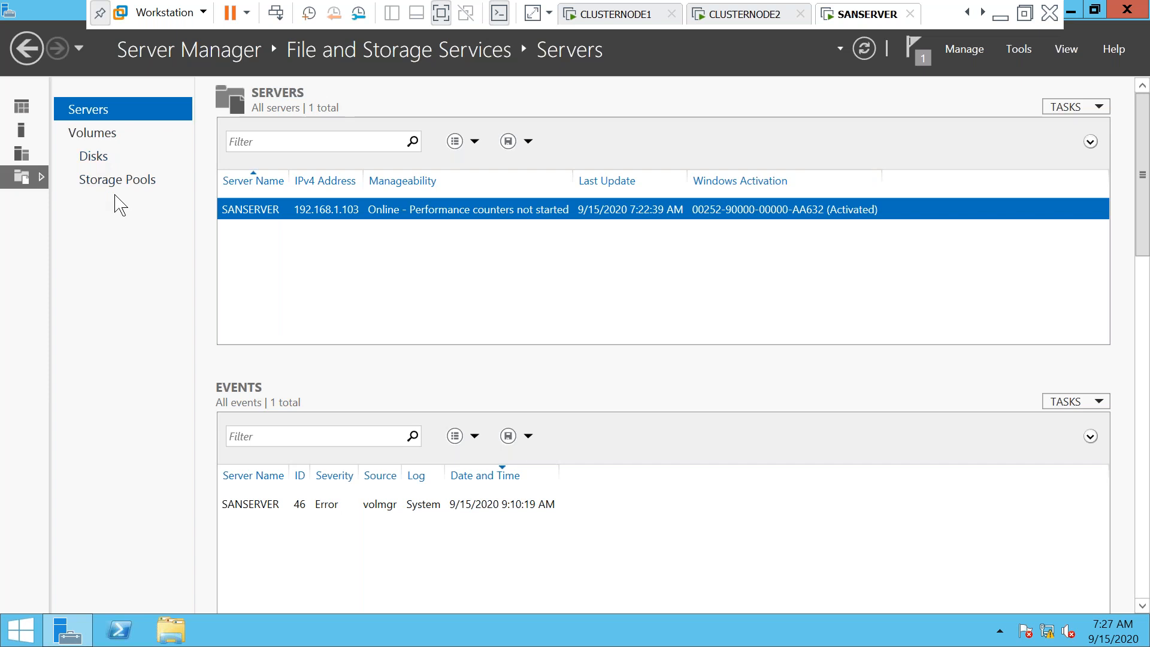
left_click(1019, 50)
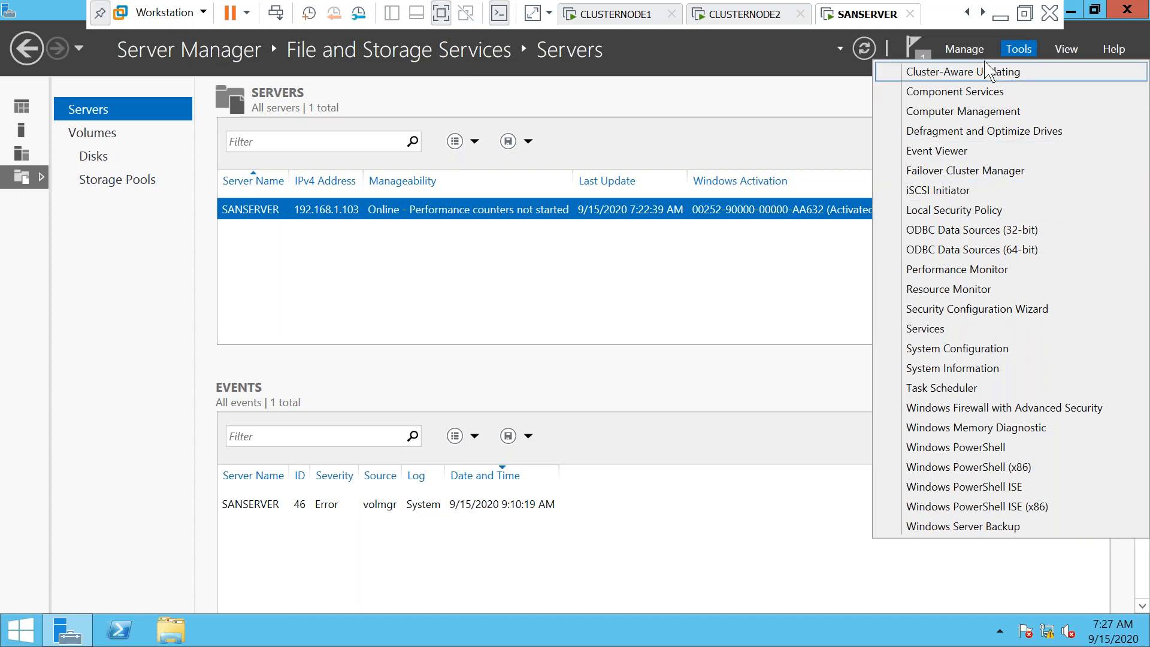
left_click(967, 55)
left_click(970, 53)
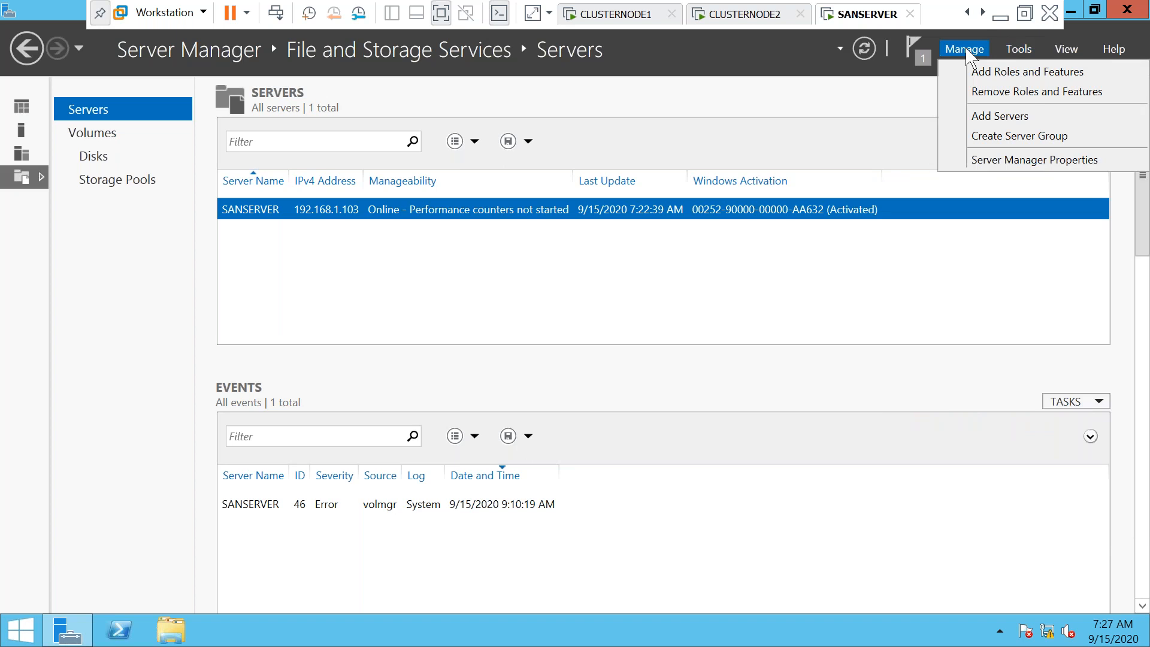
left_click(25, 317)
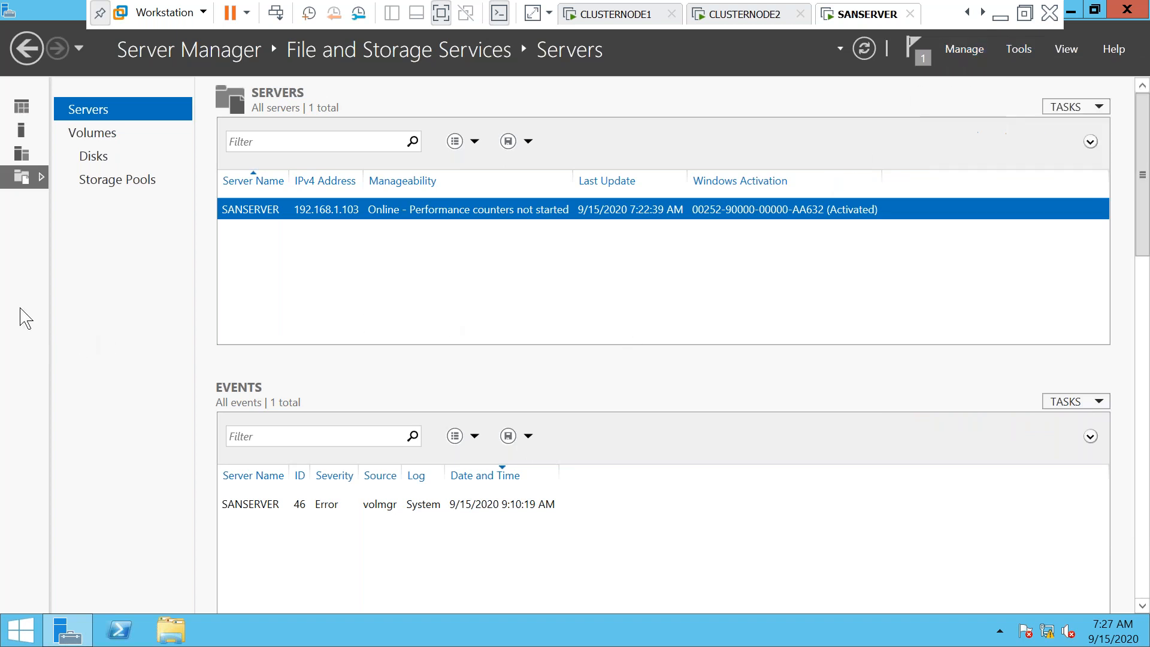
left_click(24, 157)
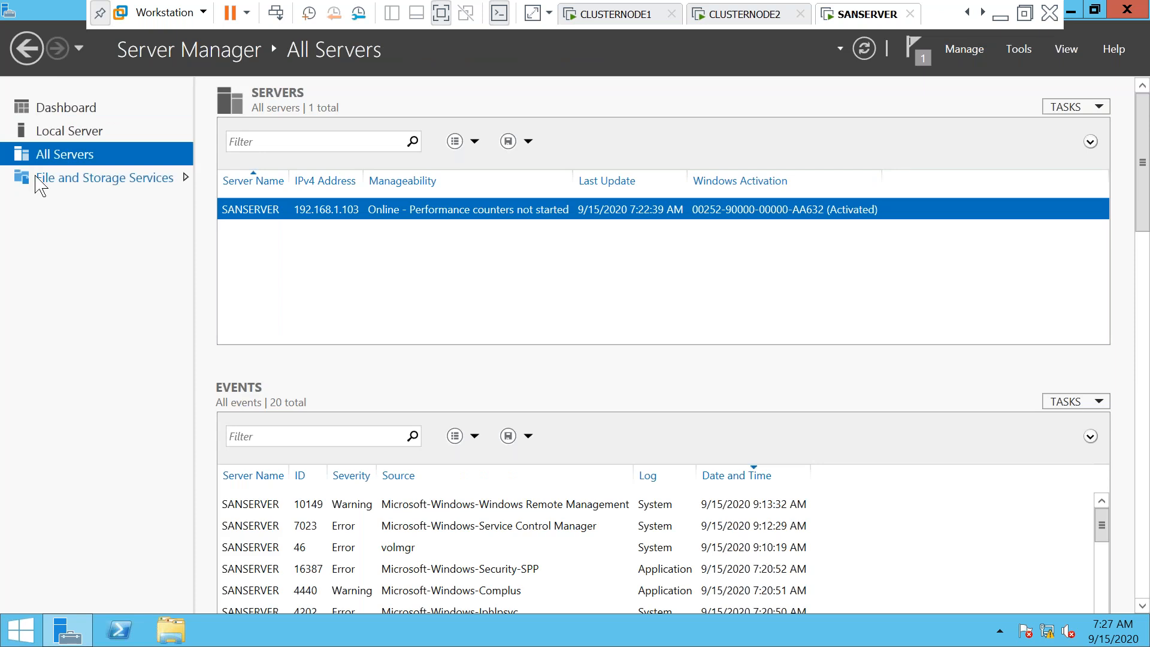
left_click(39, 183)
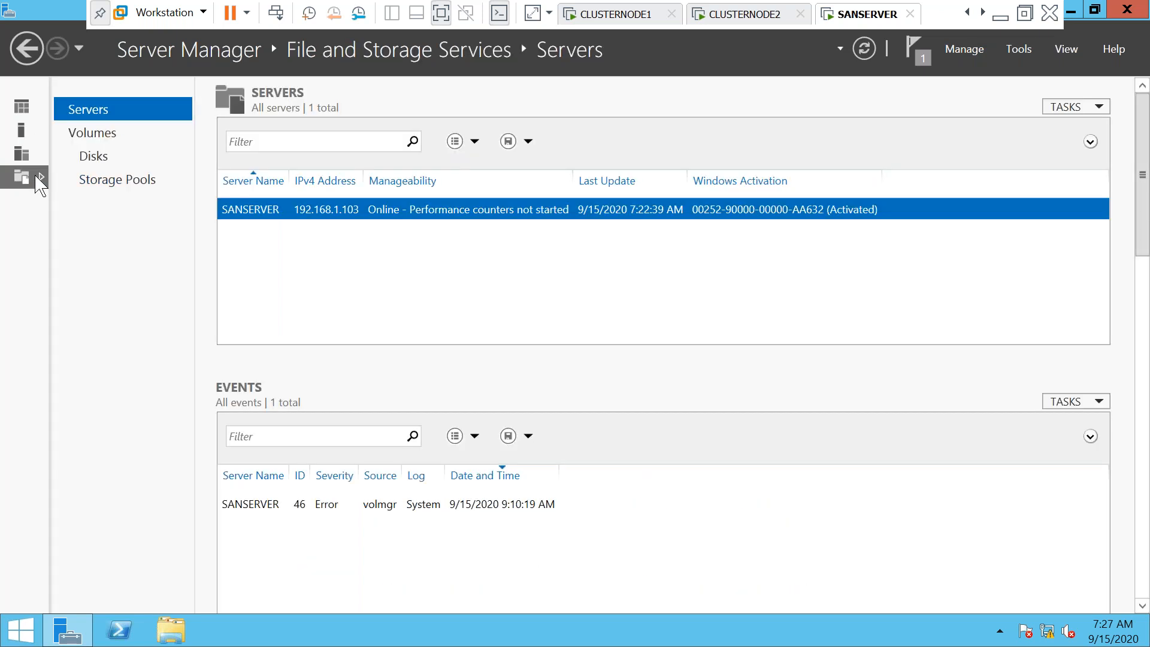
Step through the Volumes and Disks pages to Storage Pools, which shows no pools
left_click(91, 134)
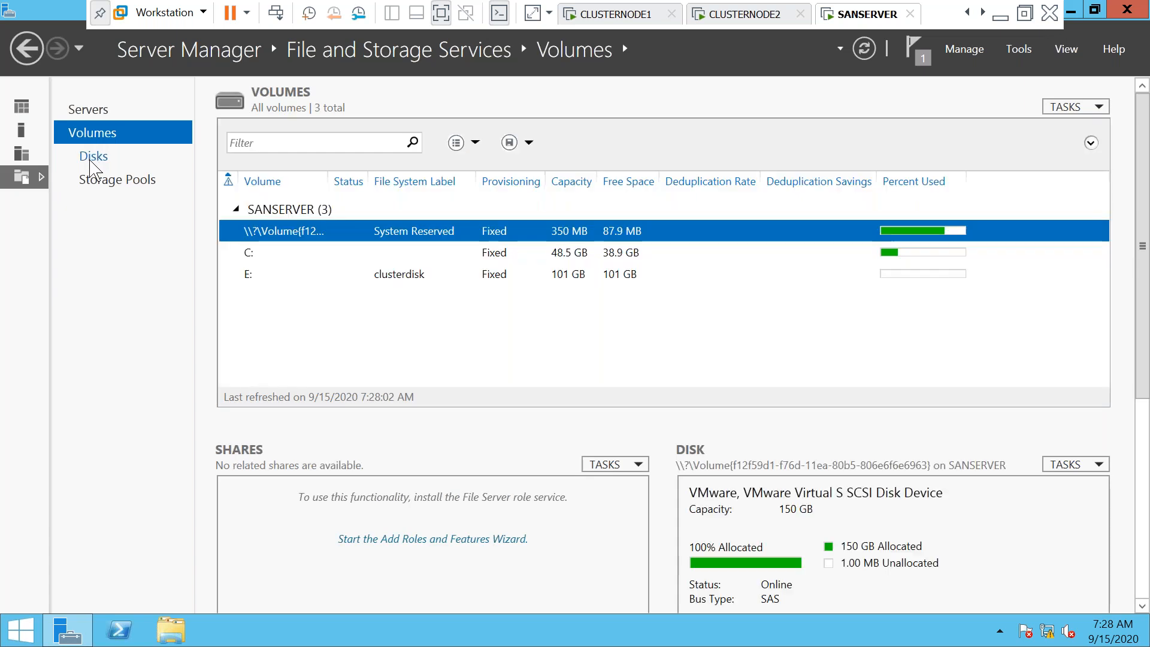
left_click(76, 113)
left_click(79, 137)
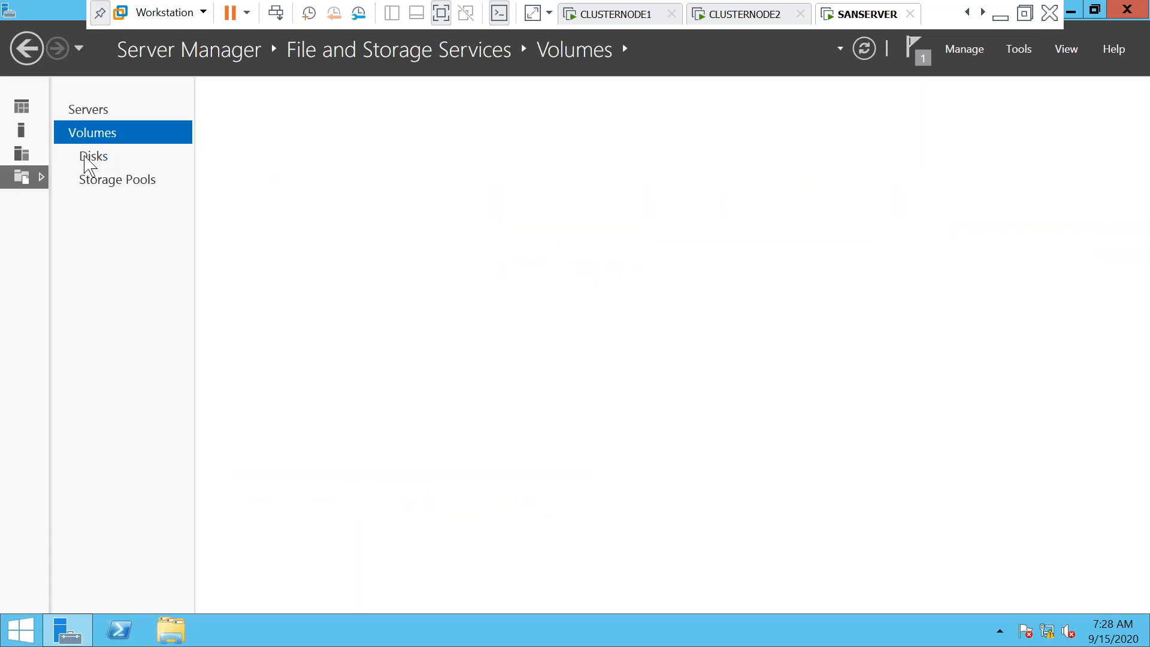
left_click(87, 160)
left_click(100, 184)
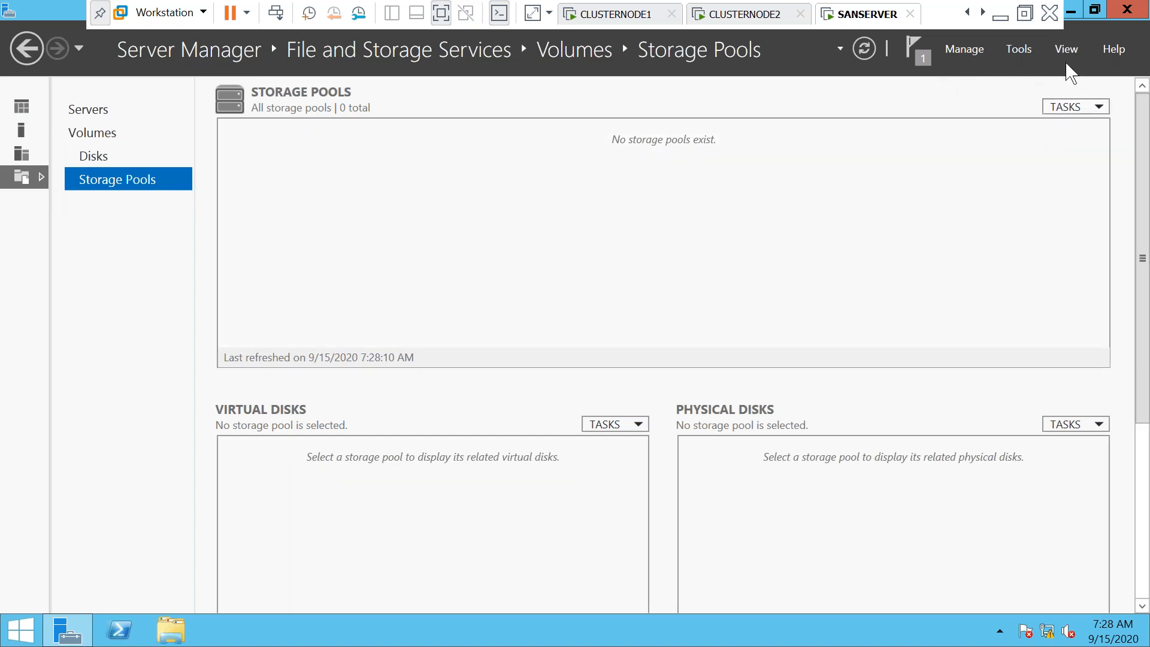
Review the Storage Pools and Virtual Disks TASKS menus, return to Servers, and open Manage
left_click(1076, 109)
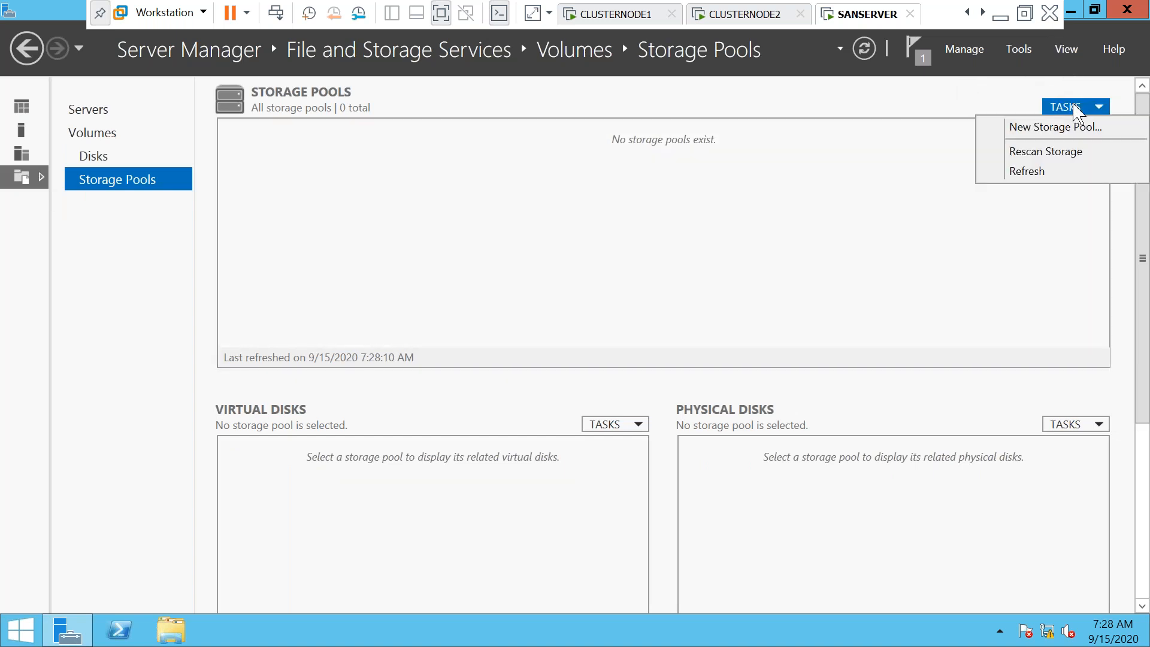
left_click(899, 174)
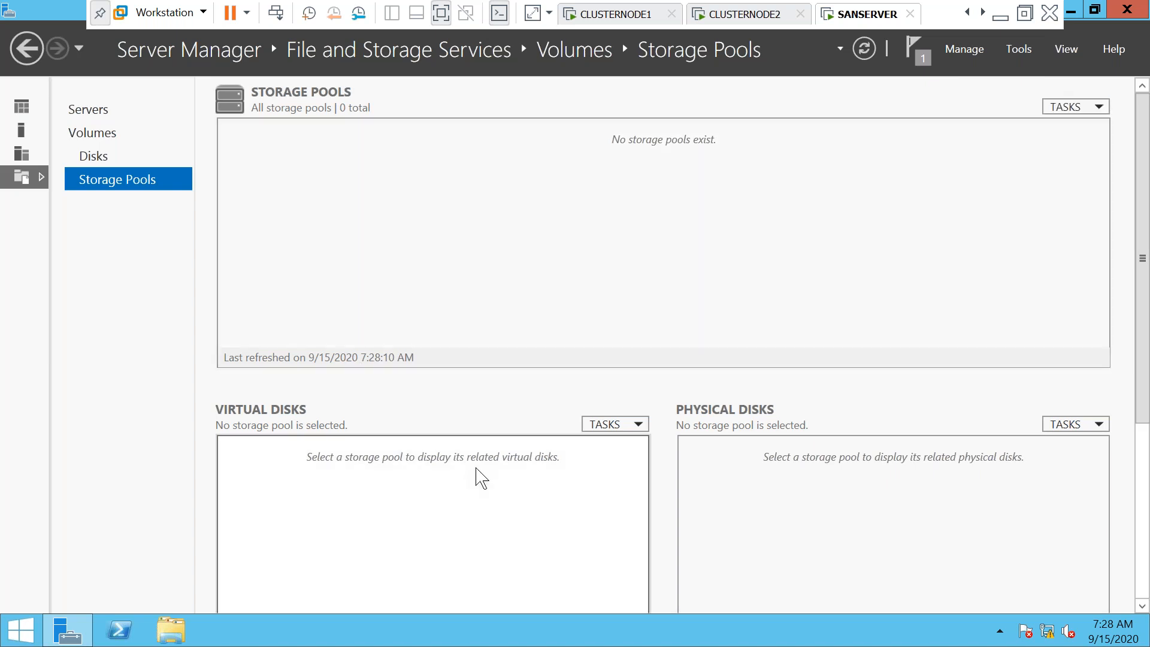
left_click(636, 425)
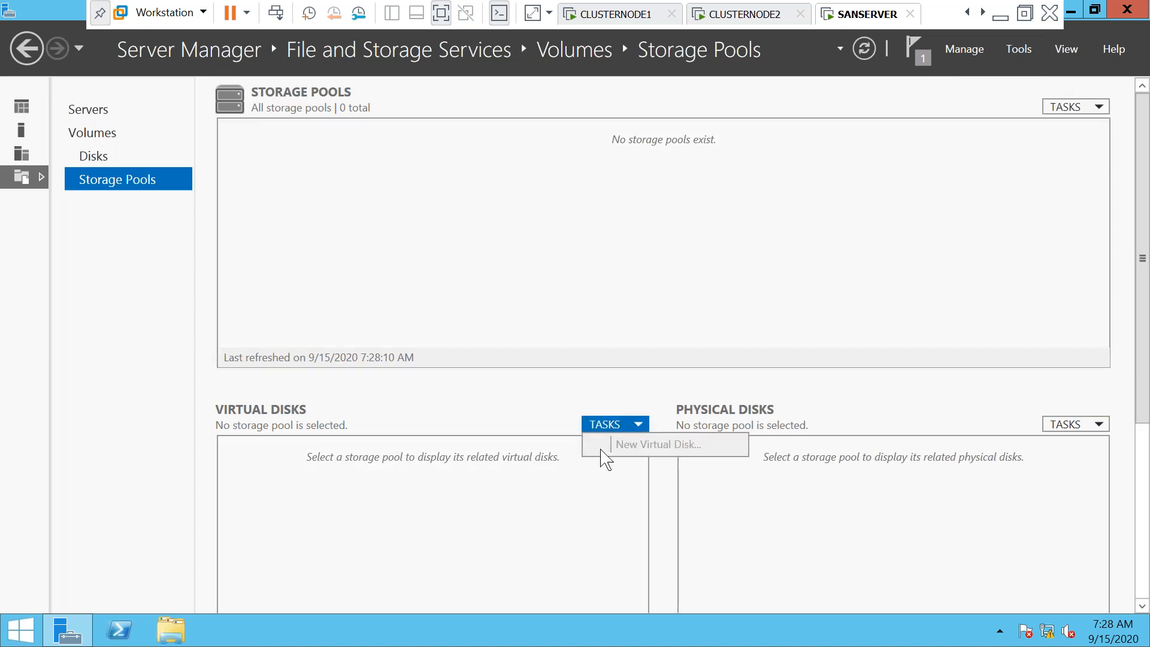
left_click(560, 467)
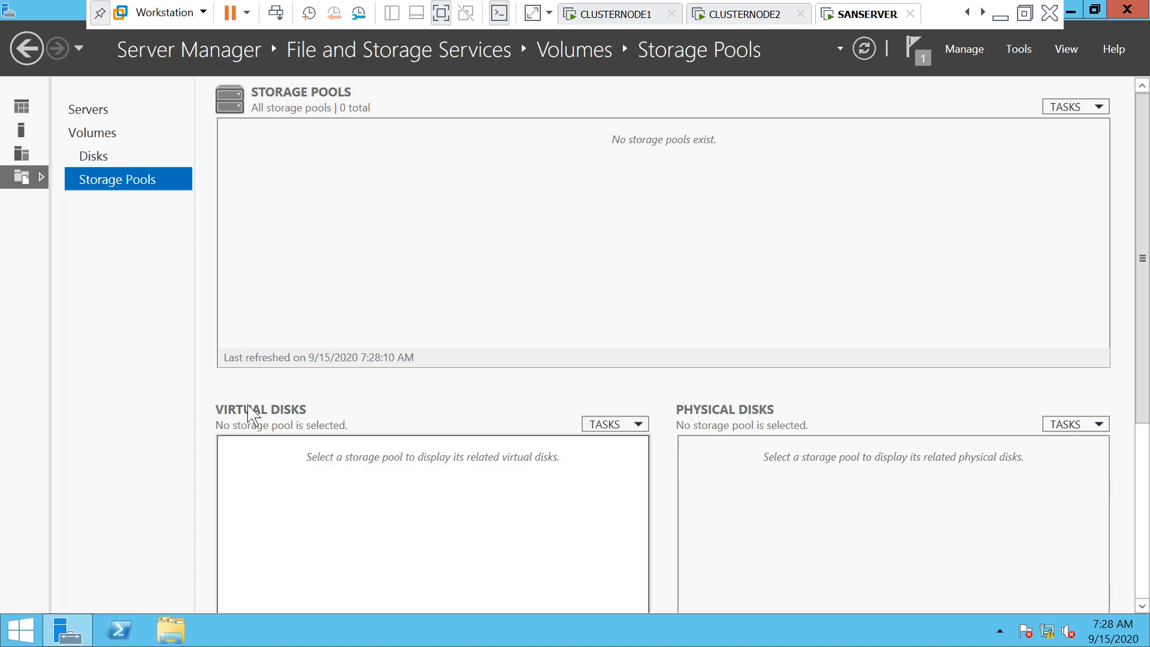
left_click(24, 179)
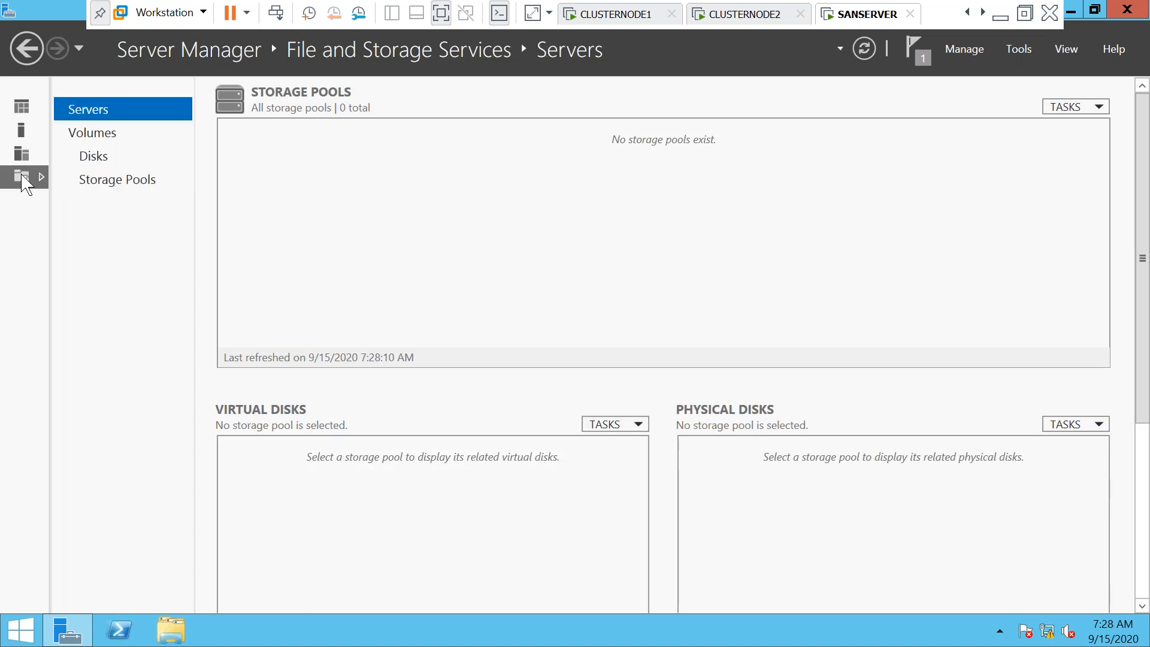
left_click(964, 50)
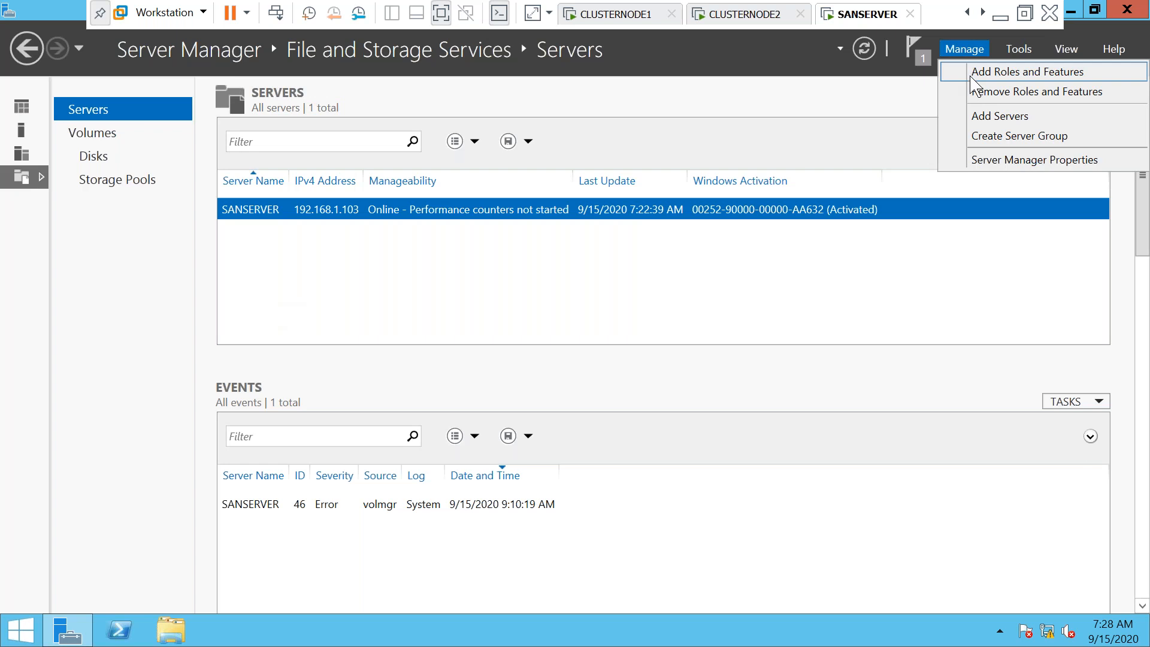
left_click(971, 77)
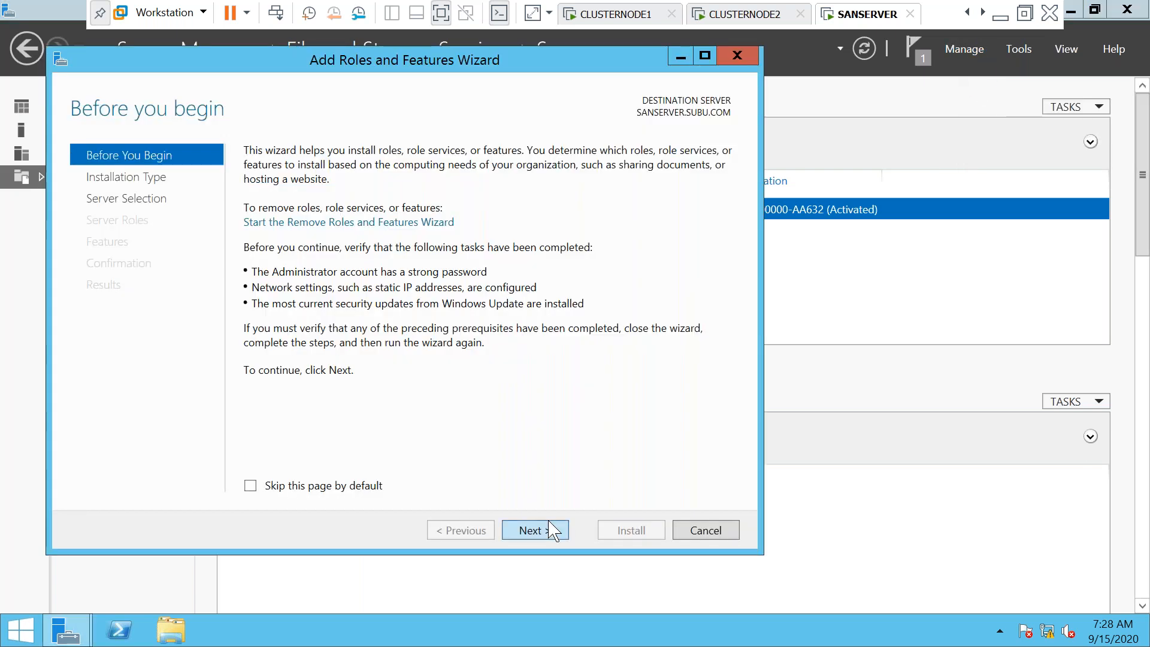
left_click(554, 532)
left_click(554, 532)
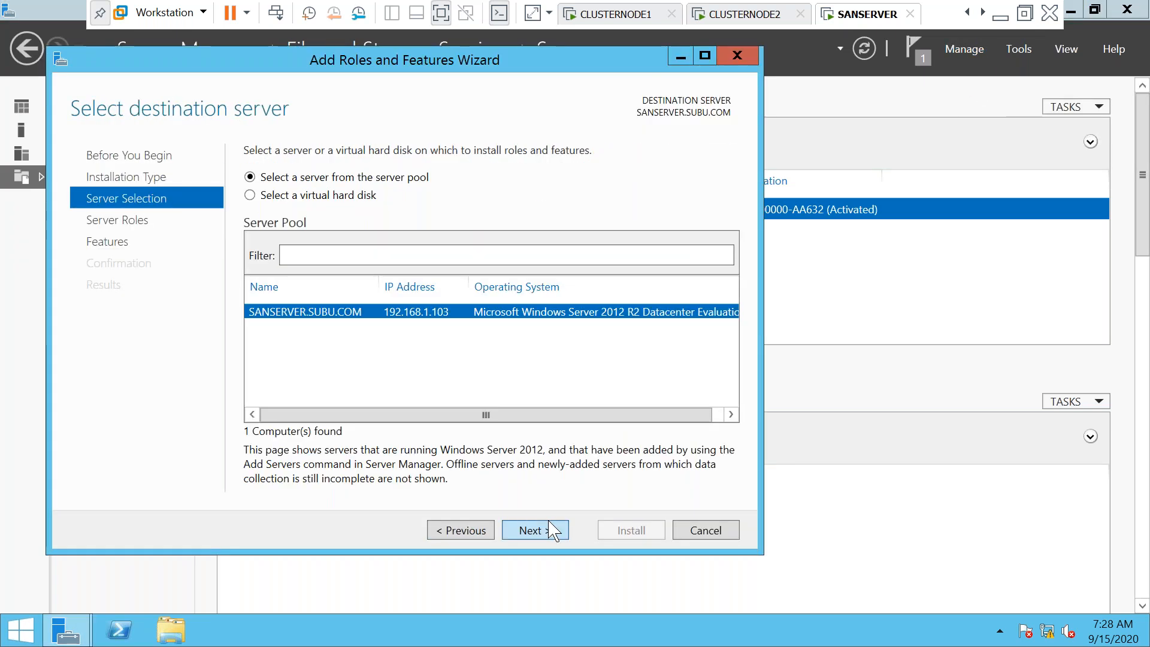
left_click(554, 532)
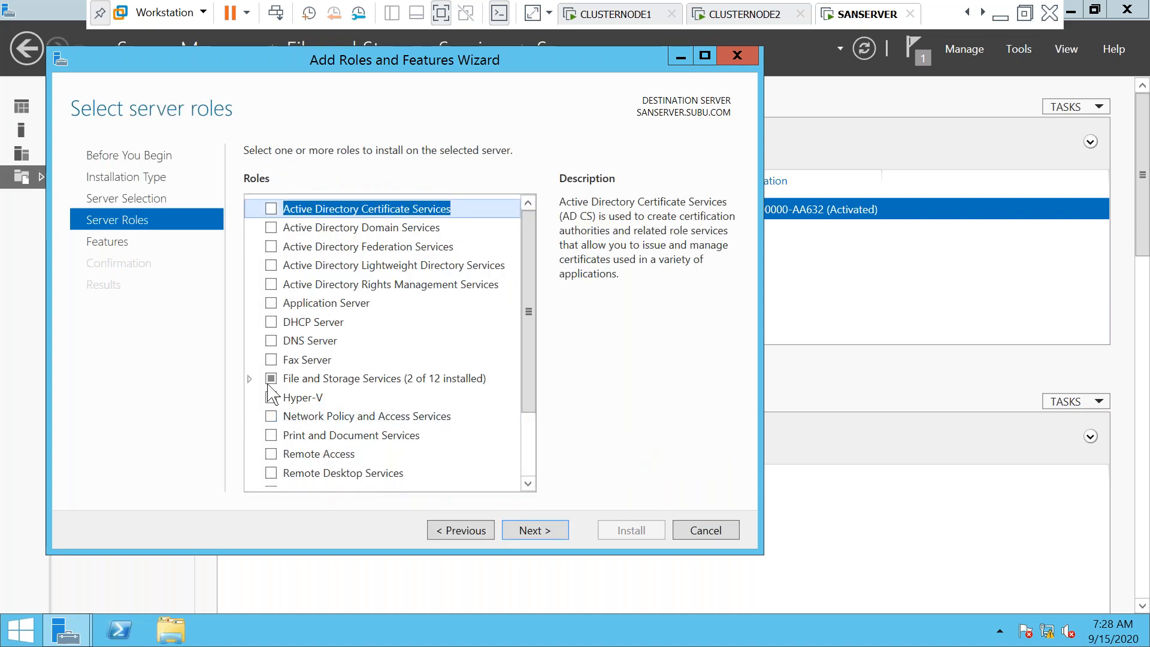
left_click(250, 378)
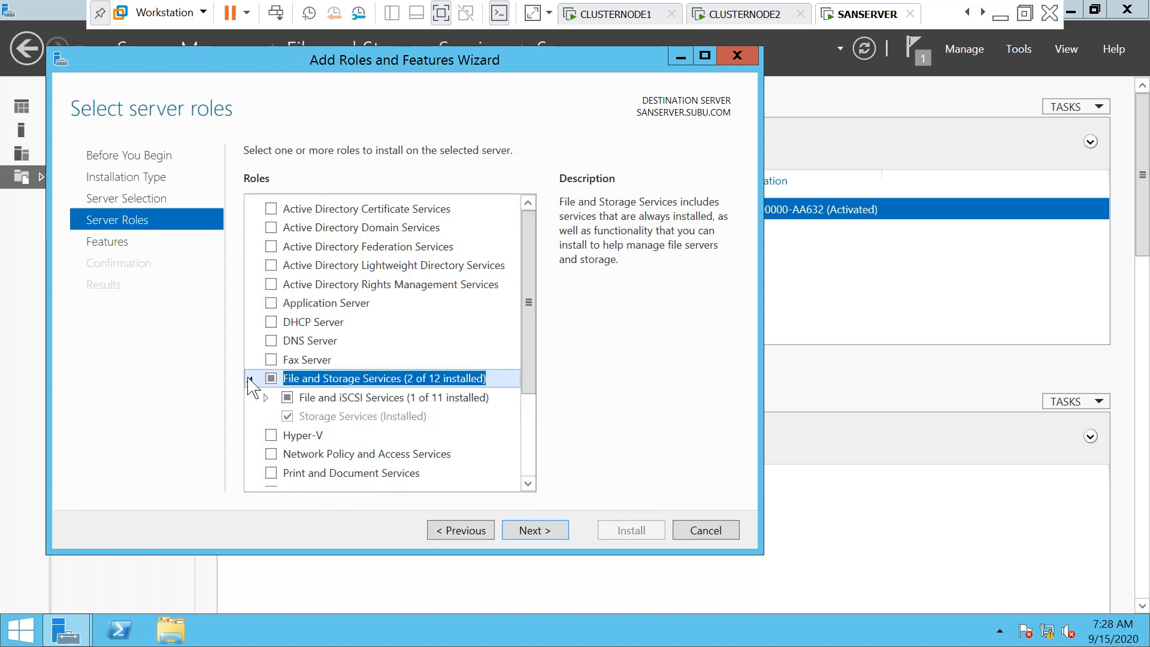
left_click(535, 531)
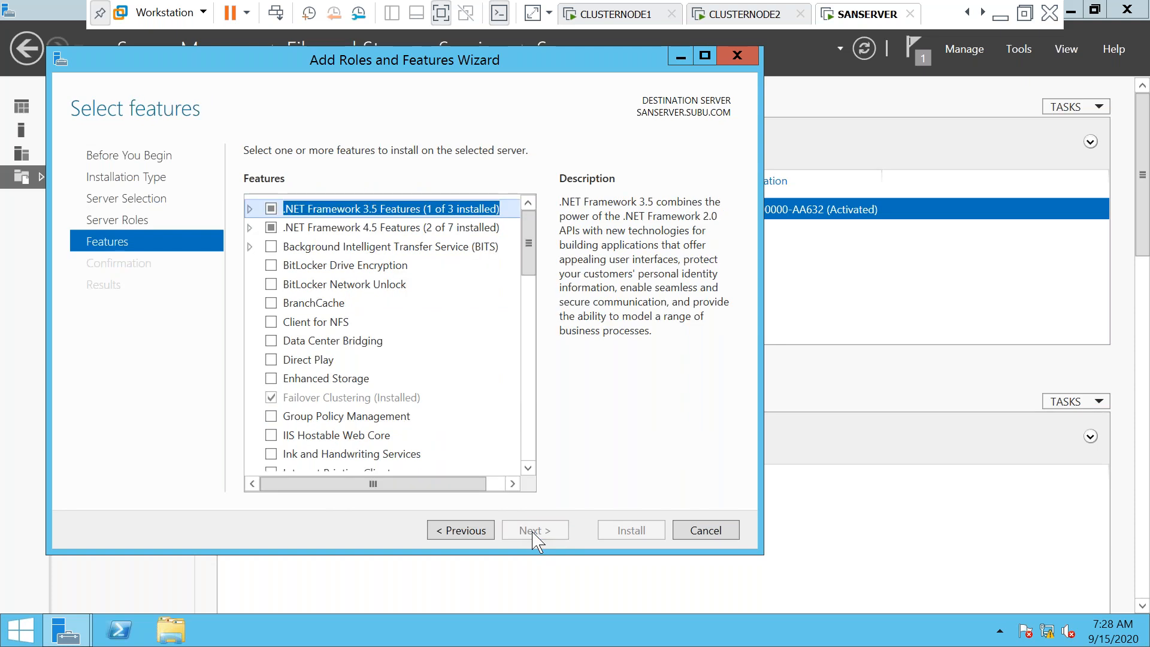
left_click(251, 210)
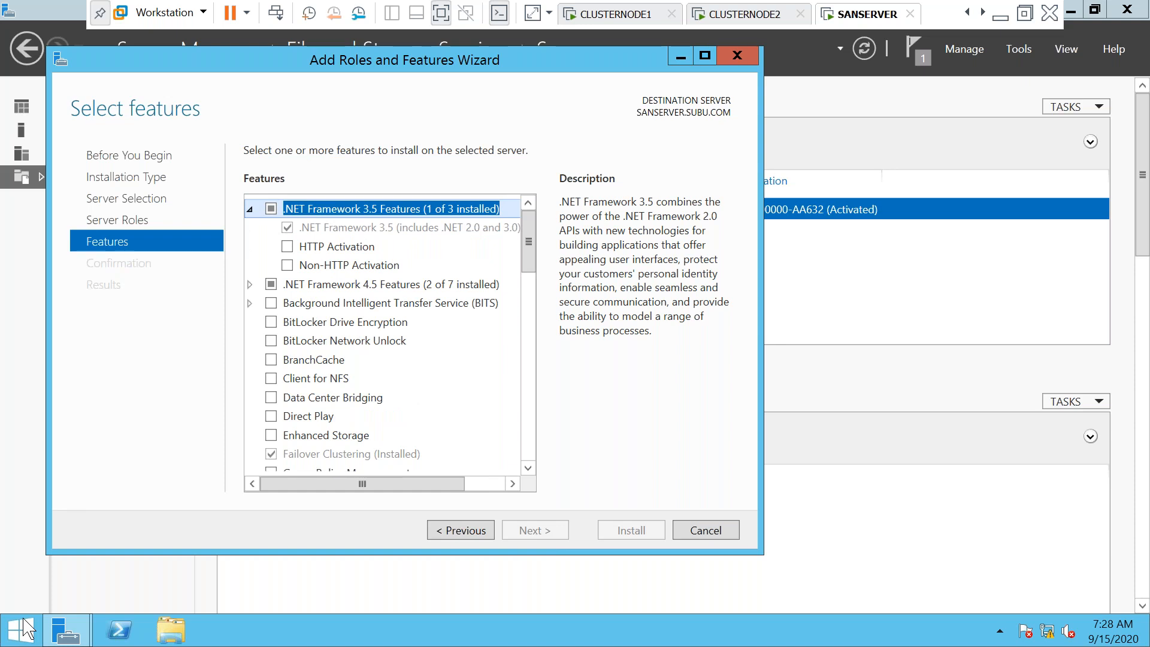
left_click(718, 531)
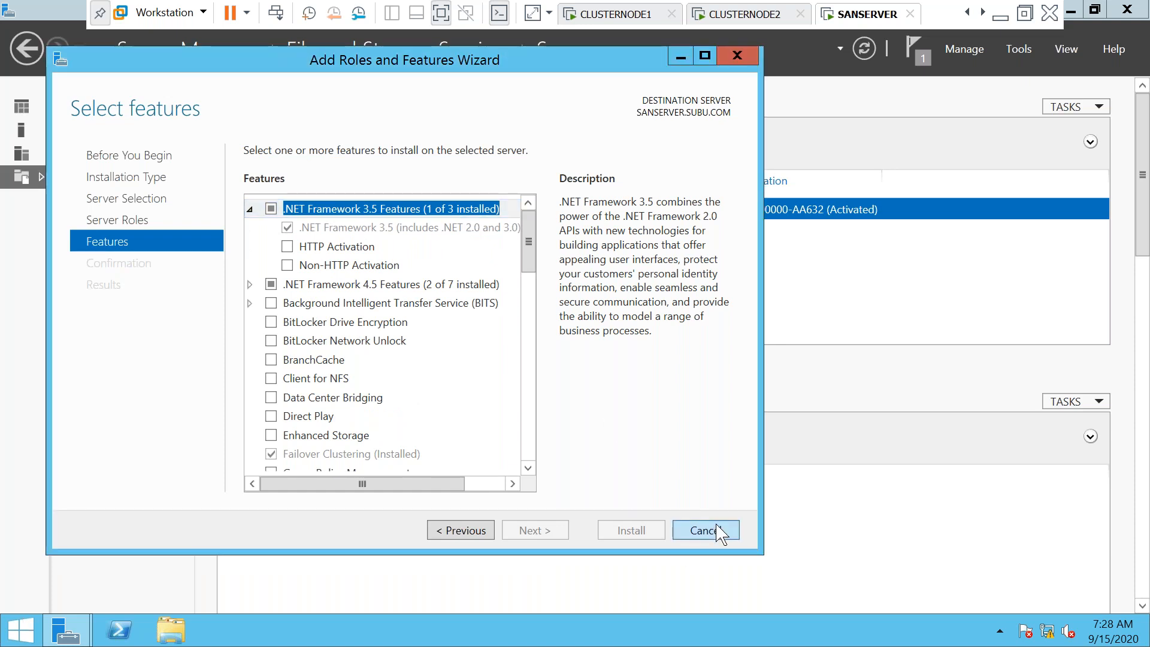
key("super")
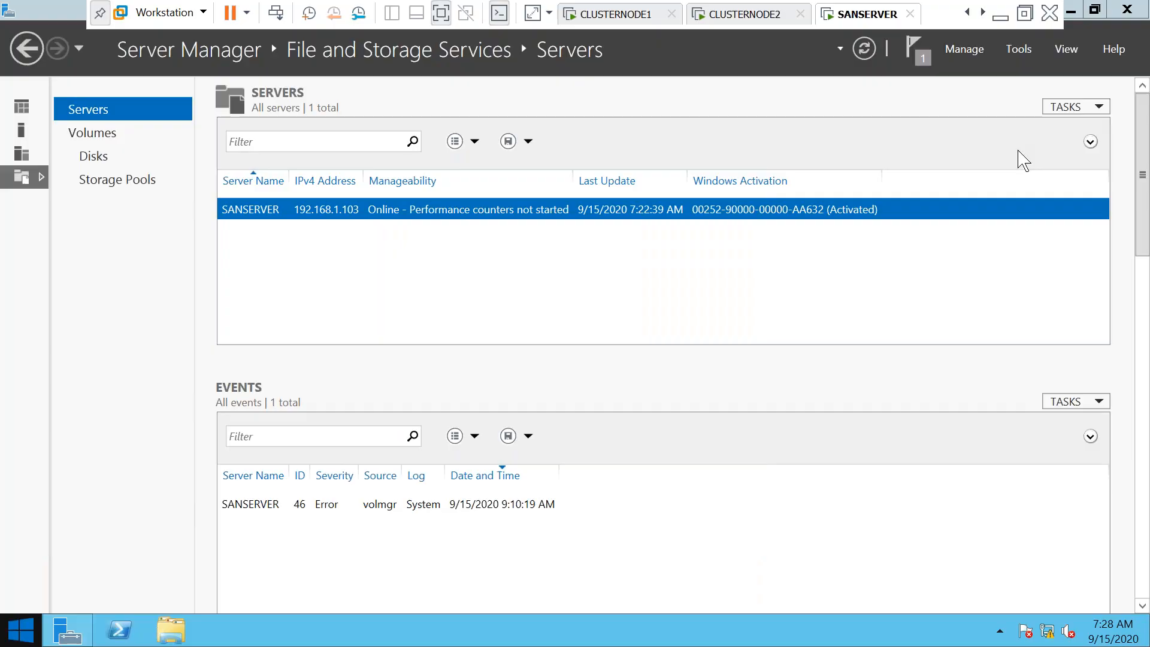
Restart SANSERVER with Other (Planned) as the shutdown reason
left_click(1038, 79)
left_click(1034, 153)
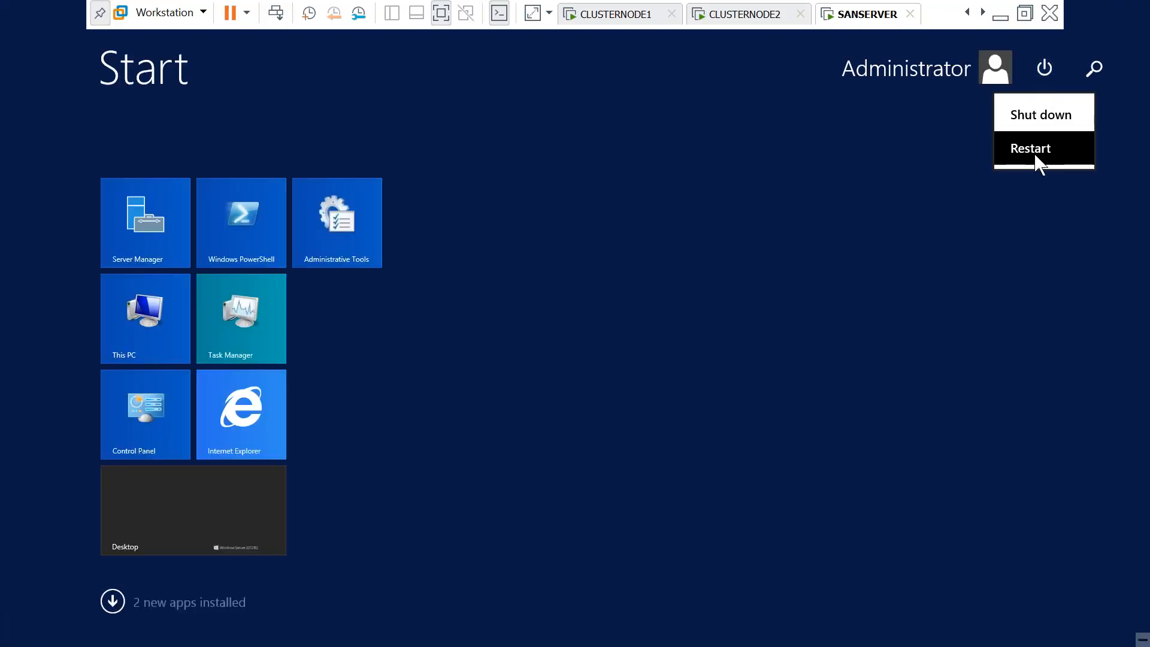
left_click(1013, 171)
left_click(1022, 196)
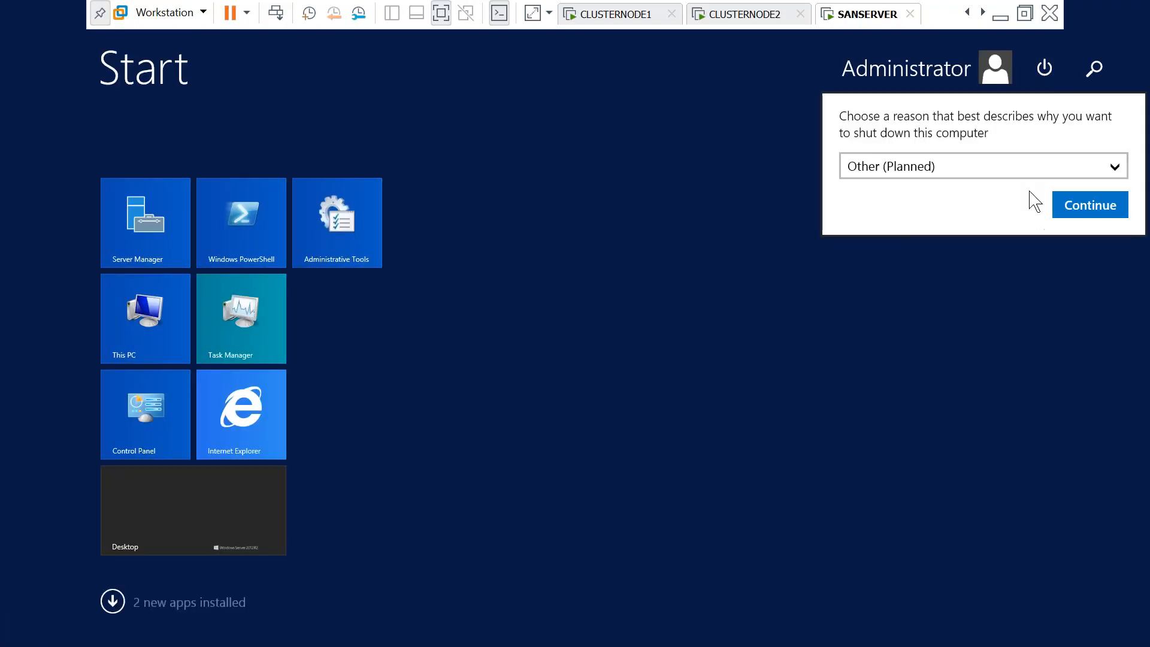
left_click(1061, 209)
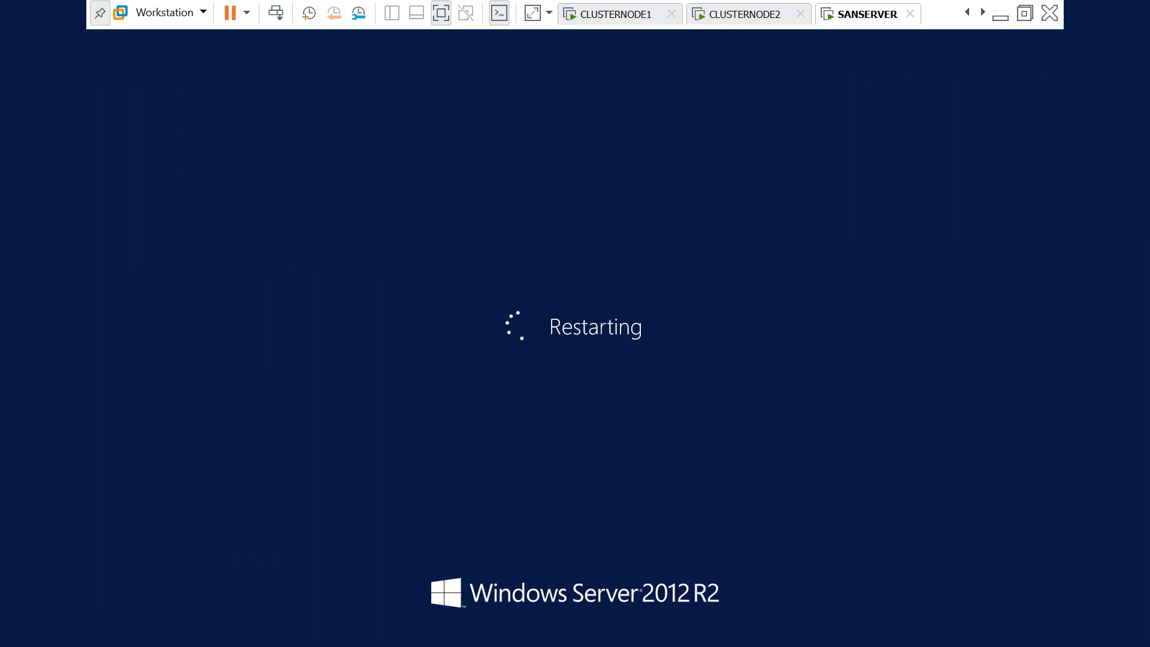
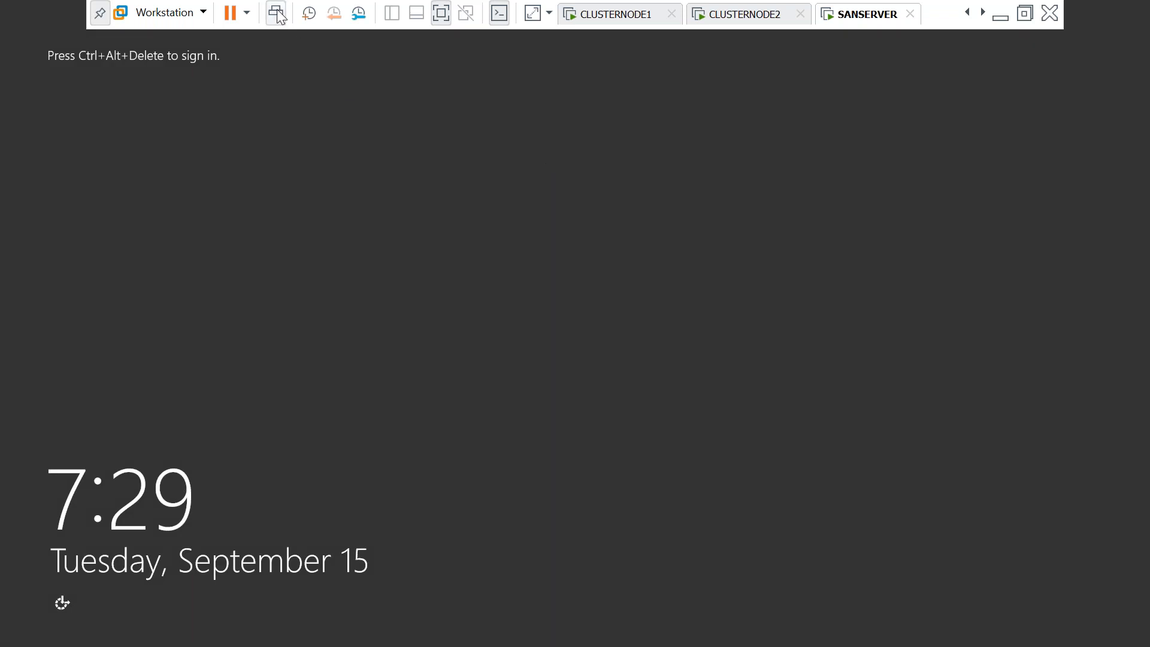
Sign in to SANSERVER as Administrator and open File Explorer to This PC
left_click(277, 12)
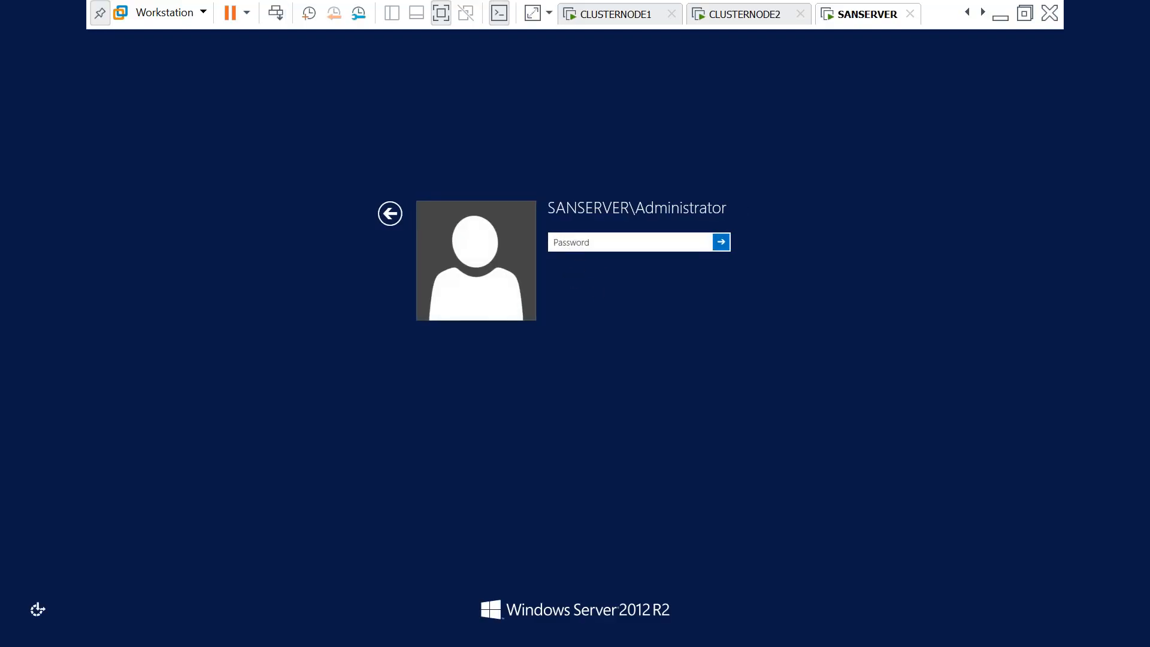
key("Caps_Lock")
type("•")
key("Caps_Lock")
key("Return")
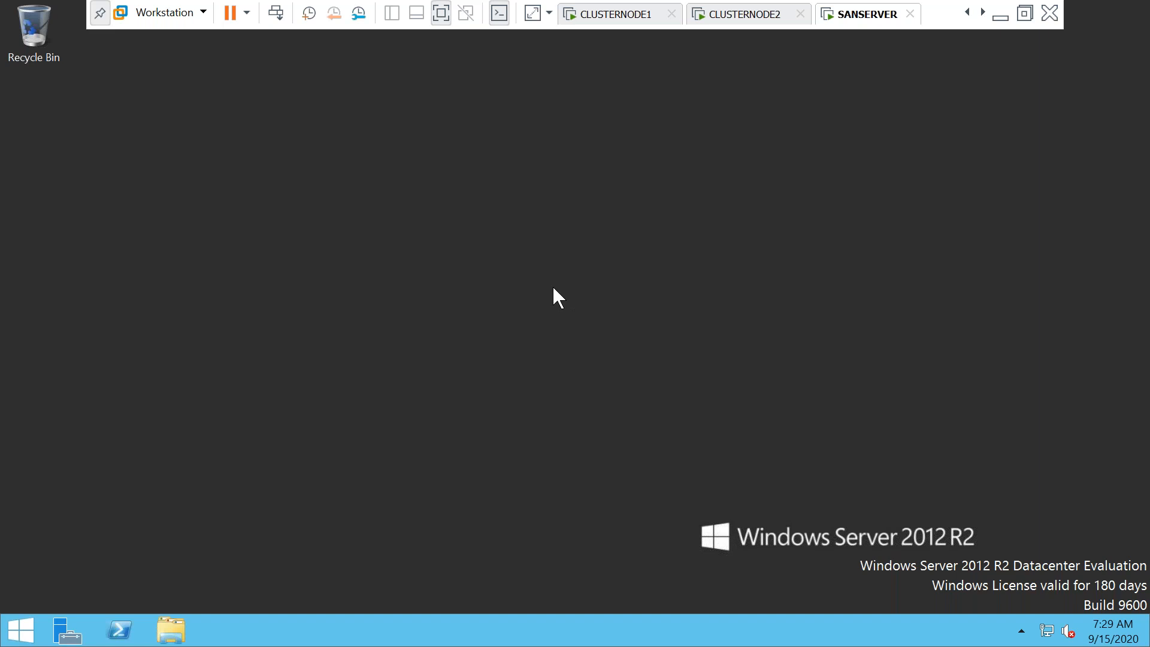
left_click(171, 632)
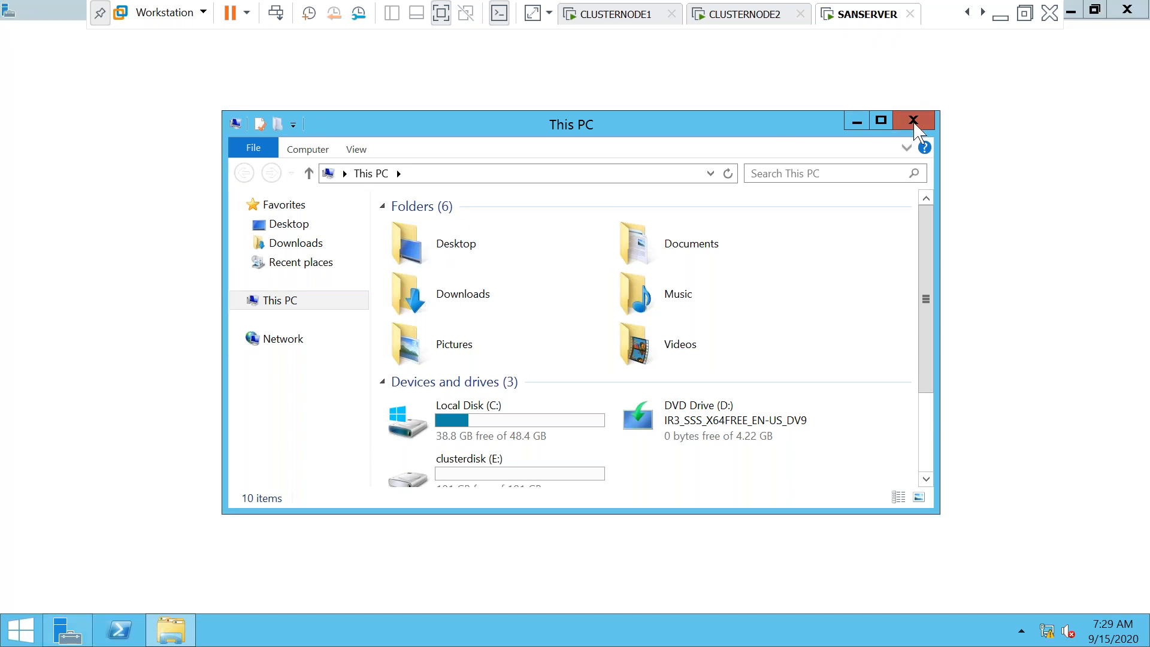
Close This PC and go via All Servers and Local Server to File and Storage Services > iSCSI
left_click(913, 122)
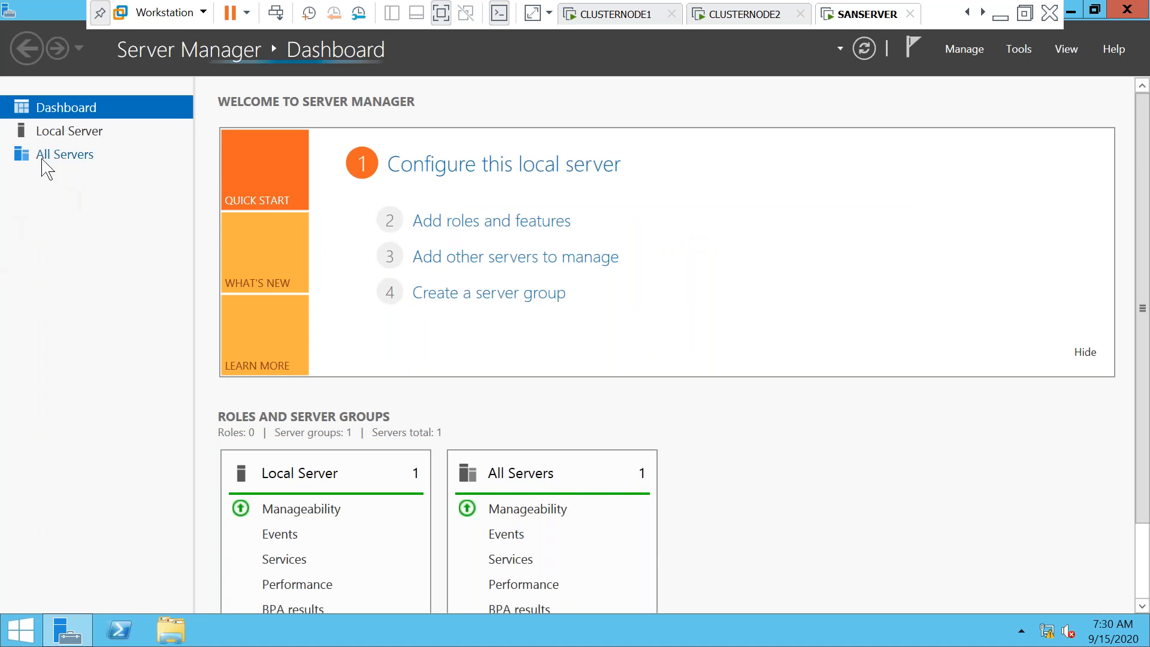
left_click(46, 170)
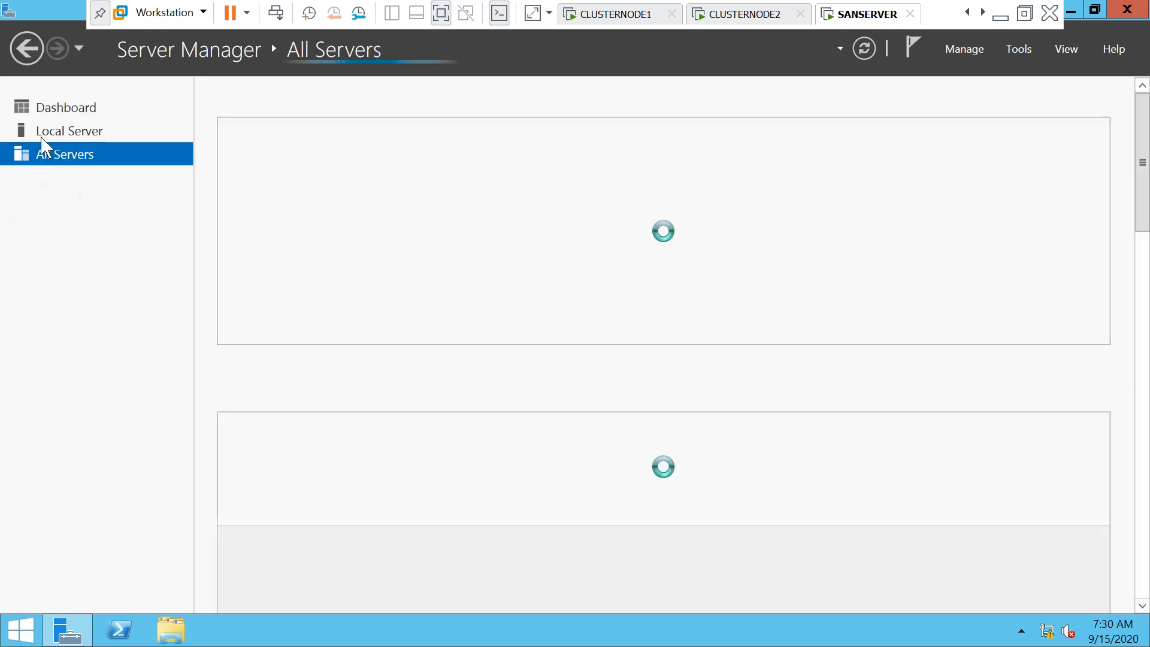
left_click(40, 138)
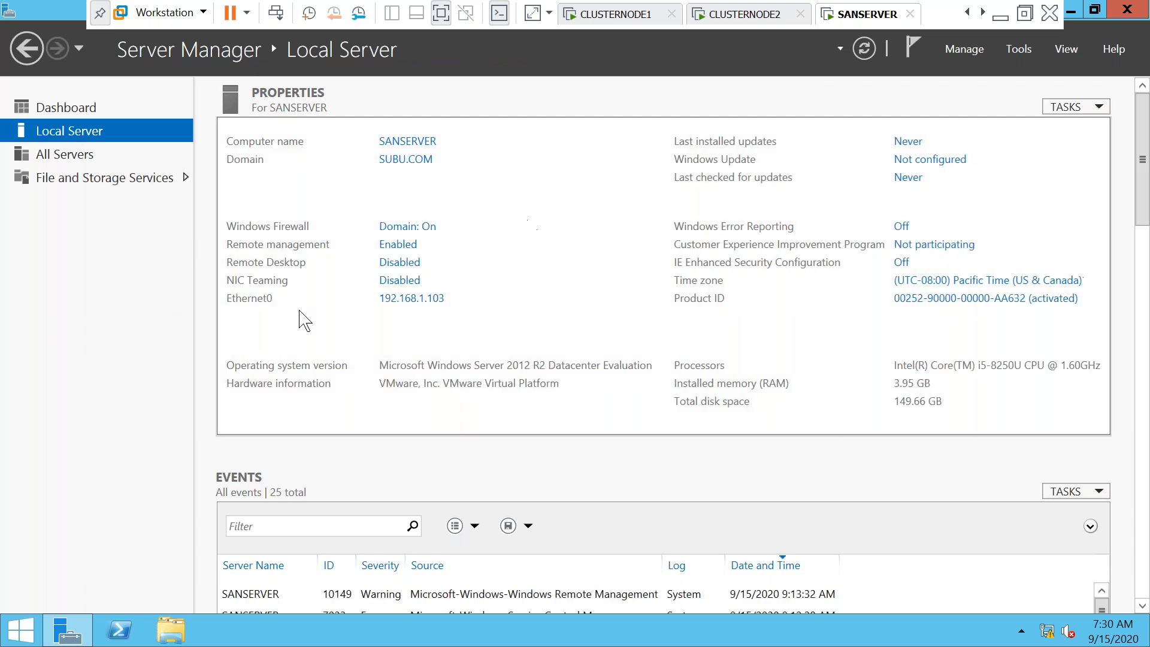
left_click(75, 180)
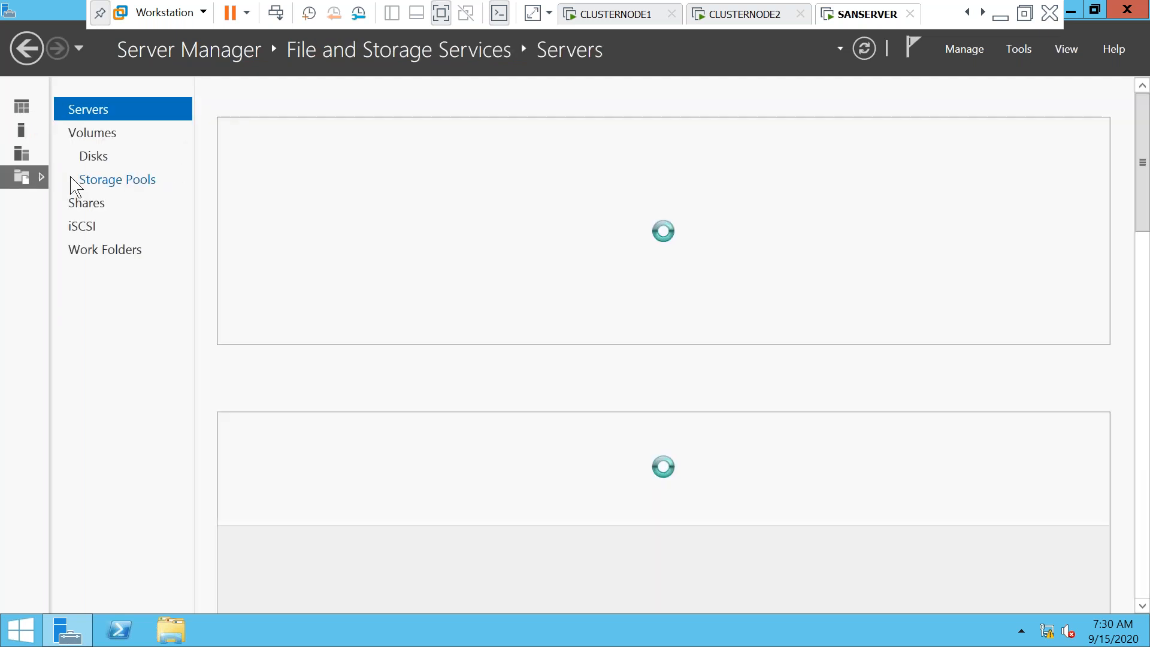
left_click(85, 227)
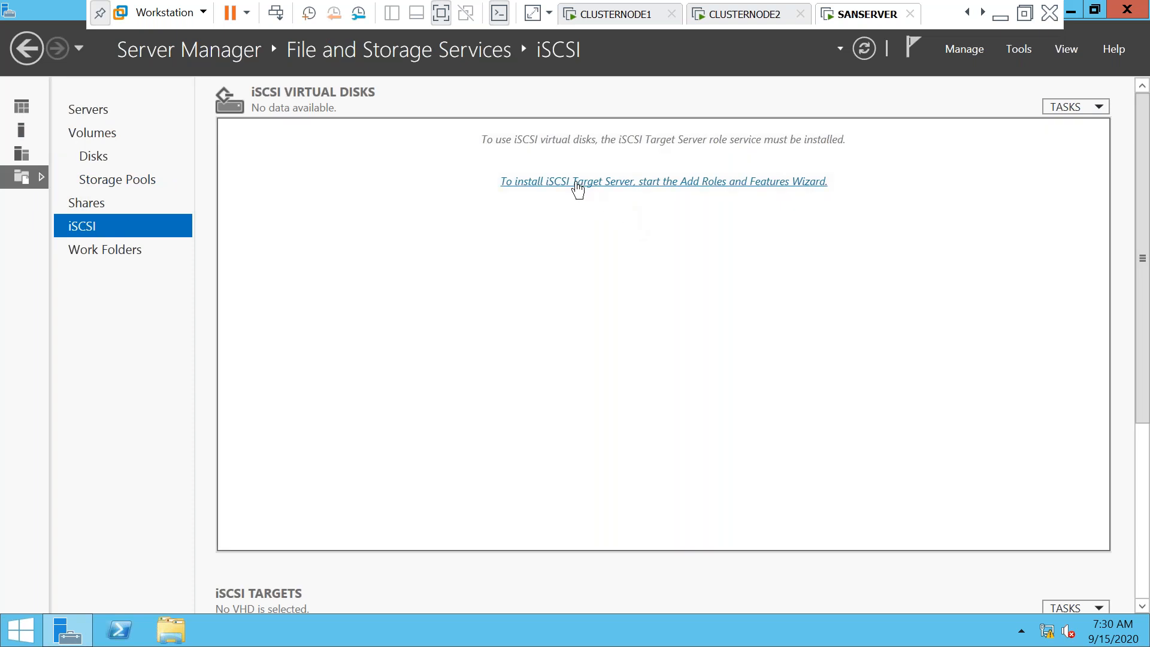
Install the iSCSI Target Server role, then launch the New iSCSI Virtual Disk Wizard
left_click(577, 182)
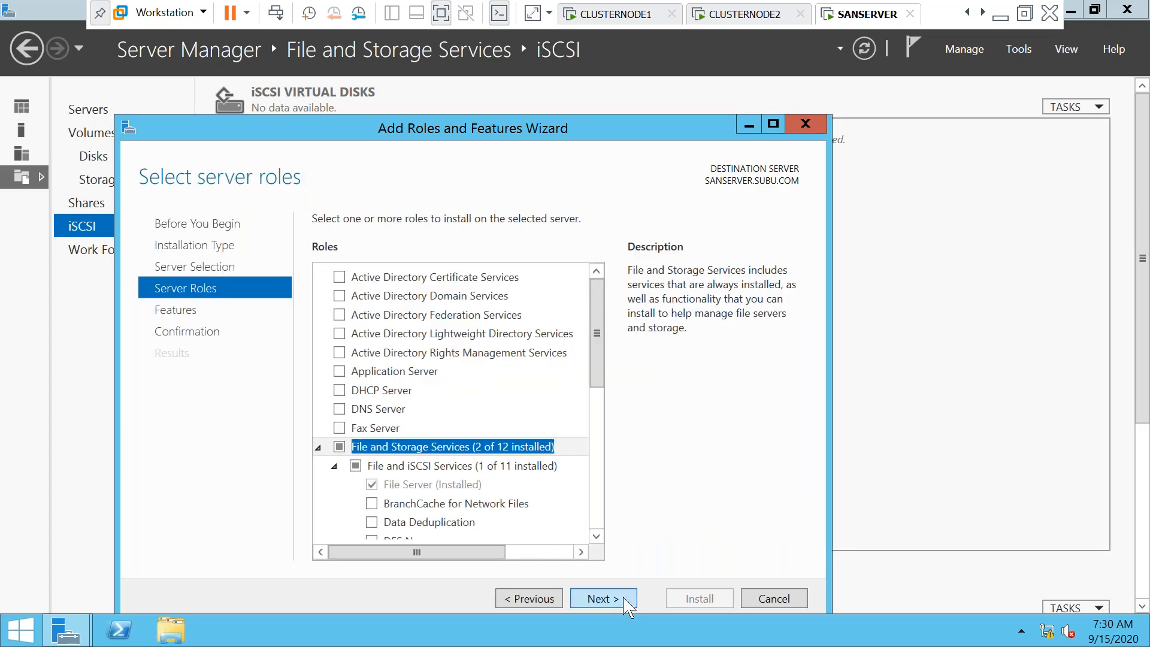
left_click(624, 599)
left_click(626, 600)
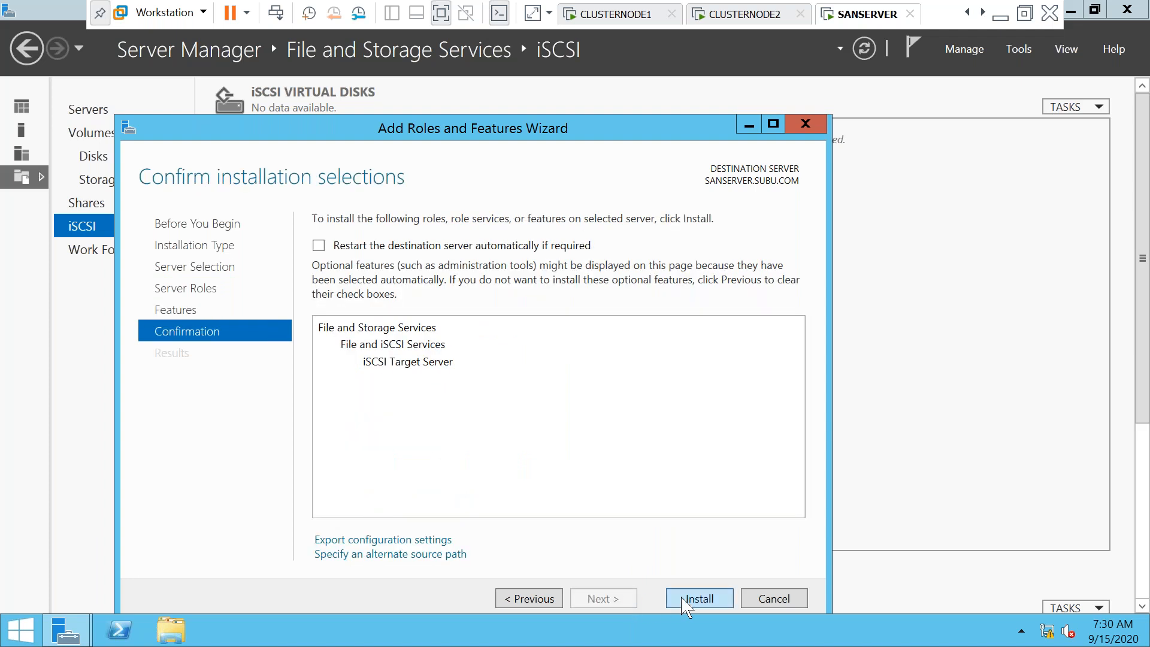
left_click(687, 599)
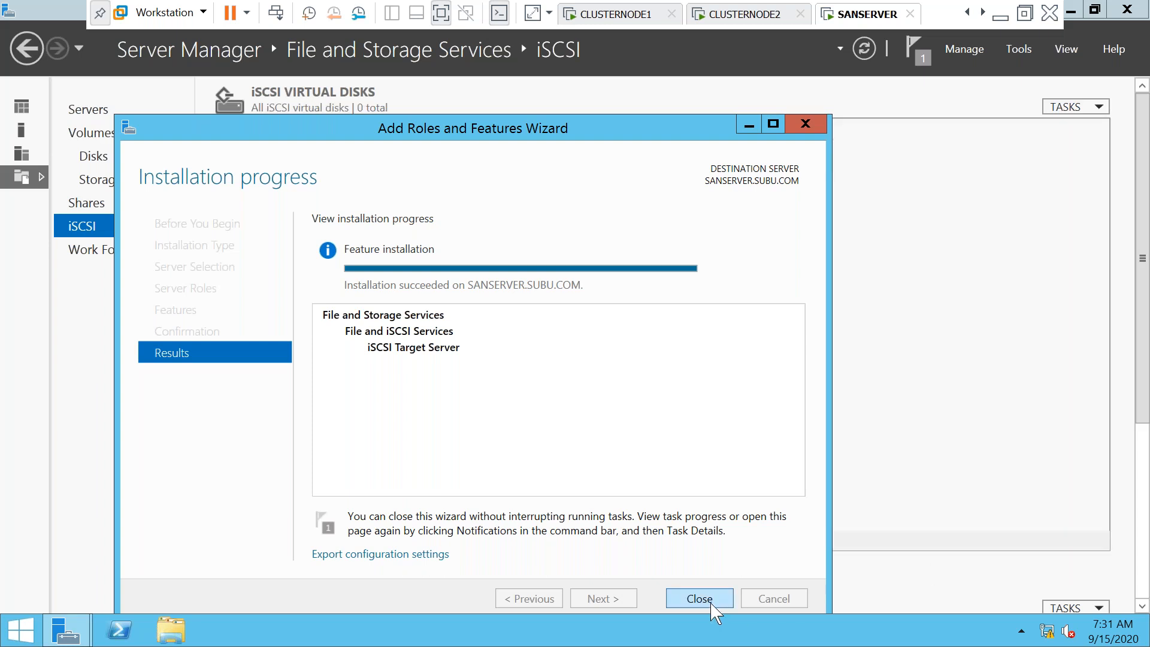
left_click(700, 599)
left_click(612, 186)
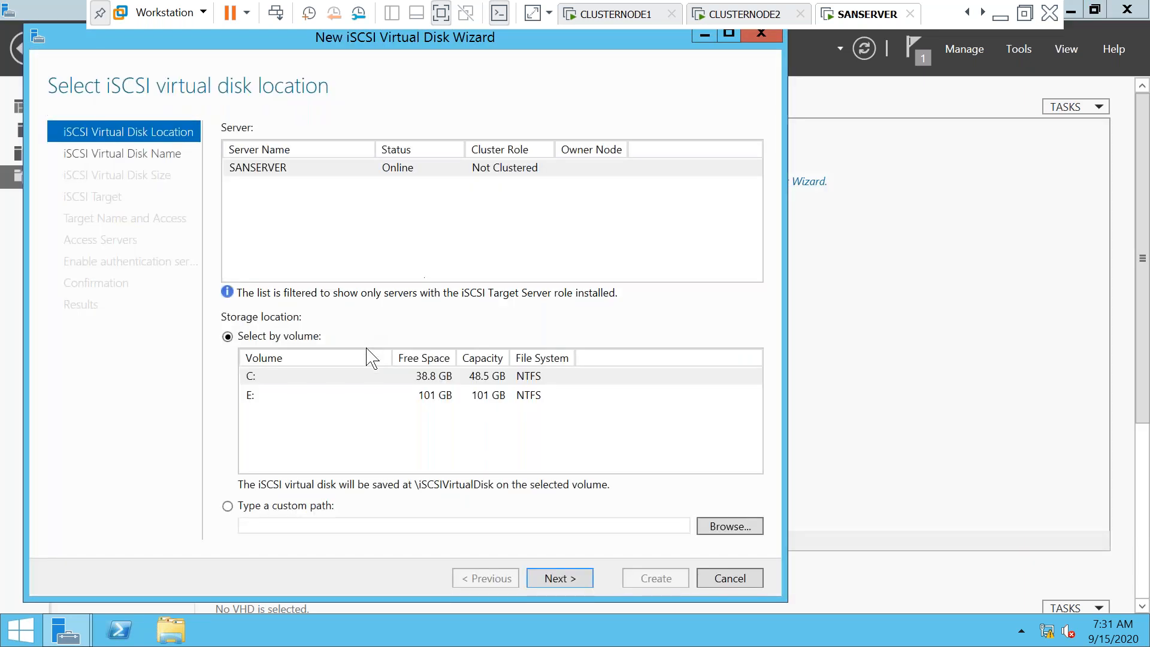
Place the new virtual disk on volume E:, name it SQLDATA, and make it a fixed 30 GB size
left_click(430, 402)
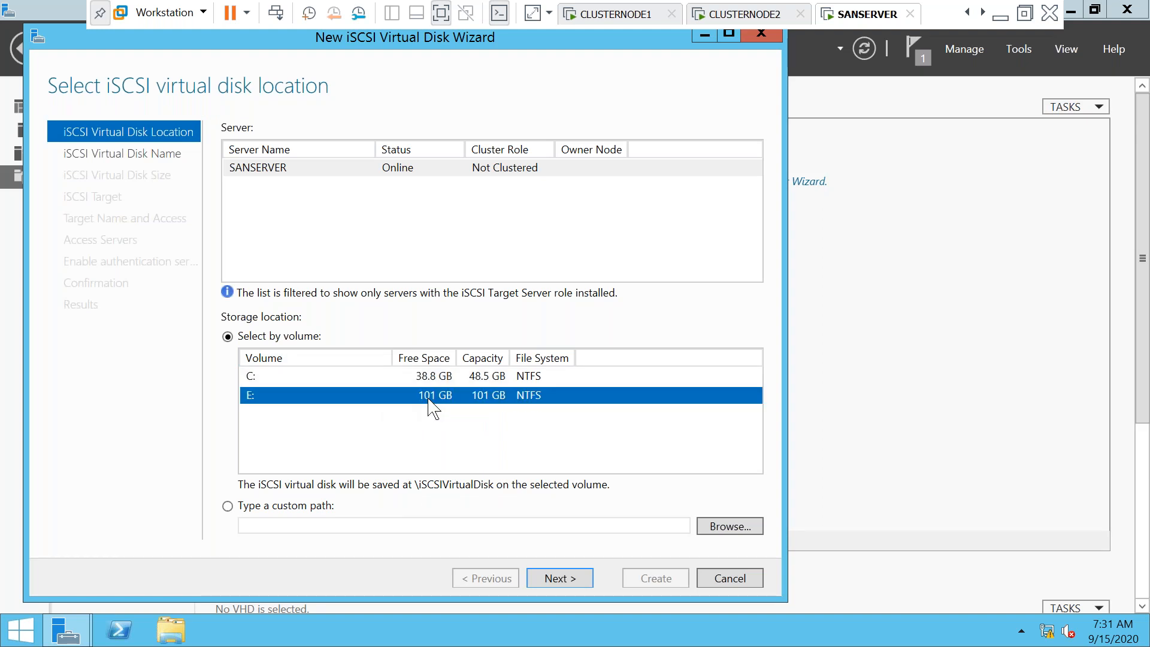
left_click(408, 376)
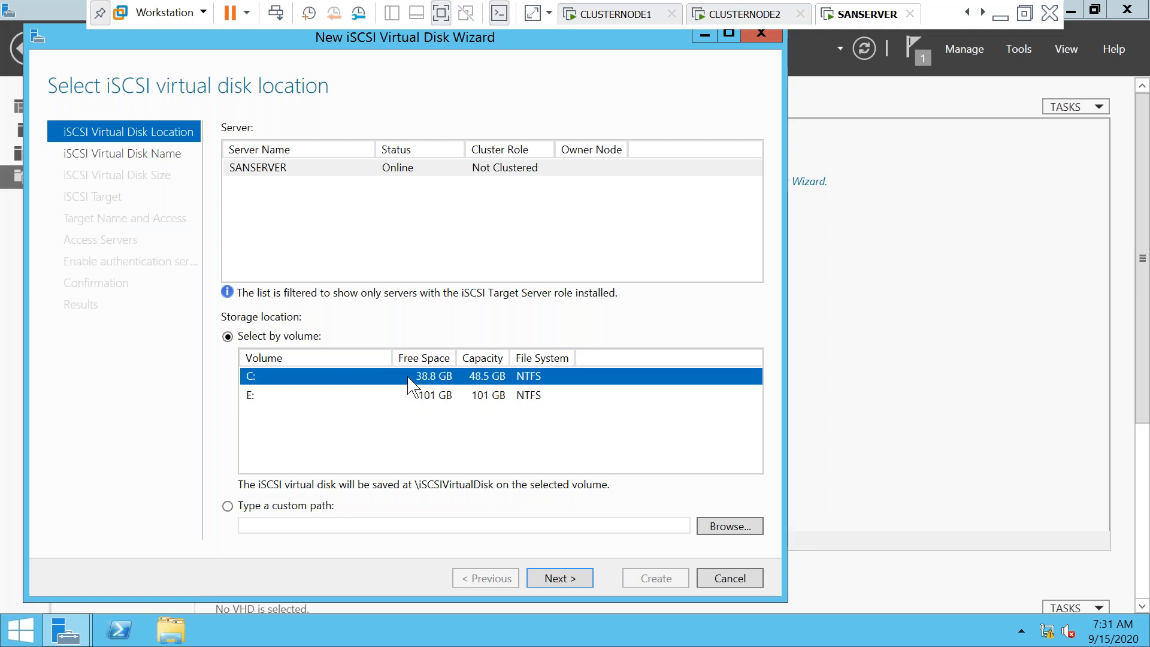
left_click(433, 397)
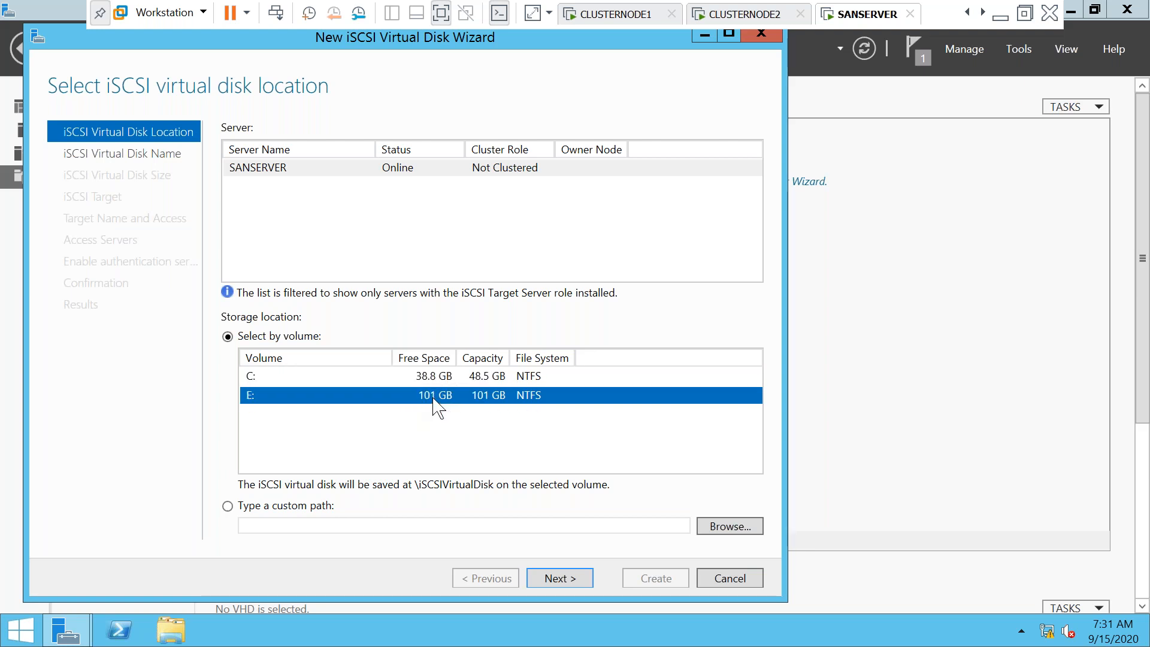
left_click(569, 580)
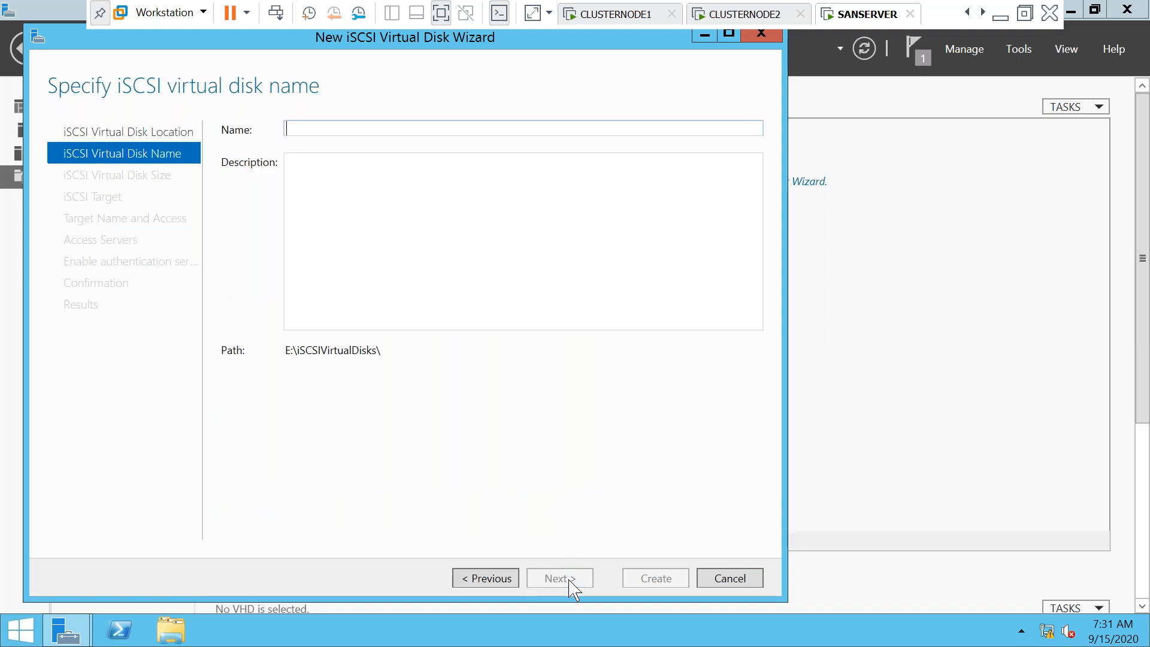
left_click(318, 129)
type("SQLDATA")
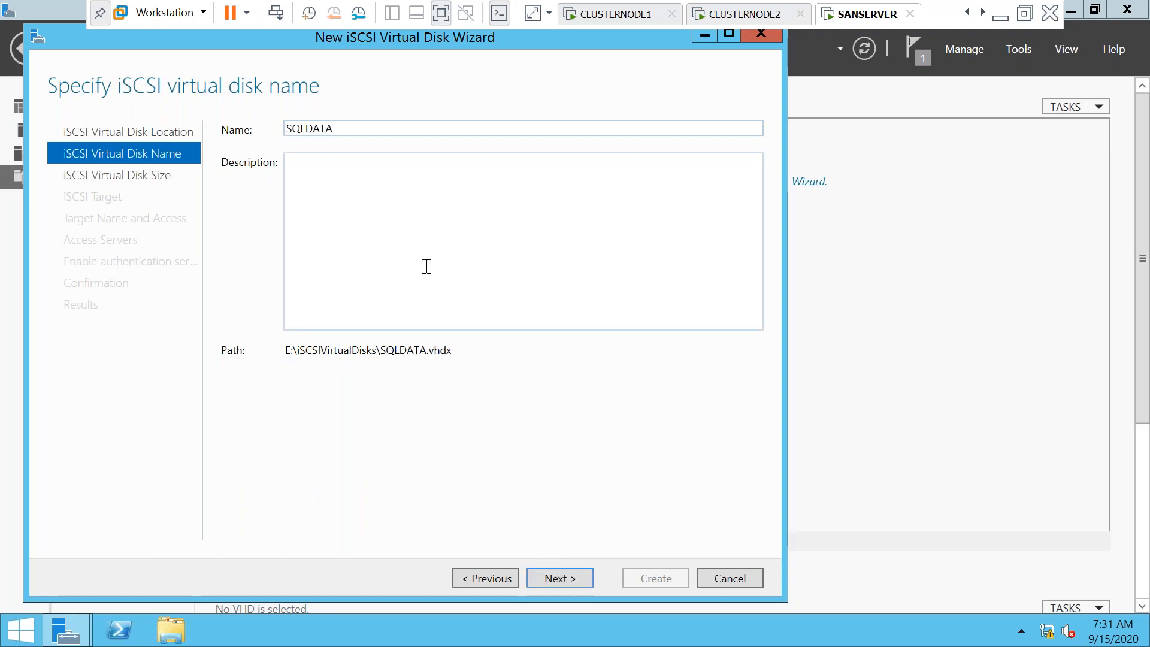
left_click(558, 579)
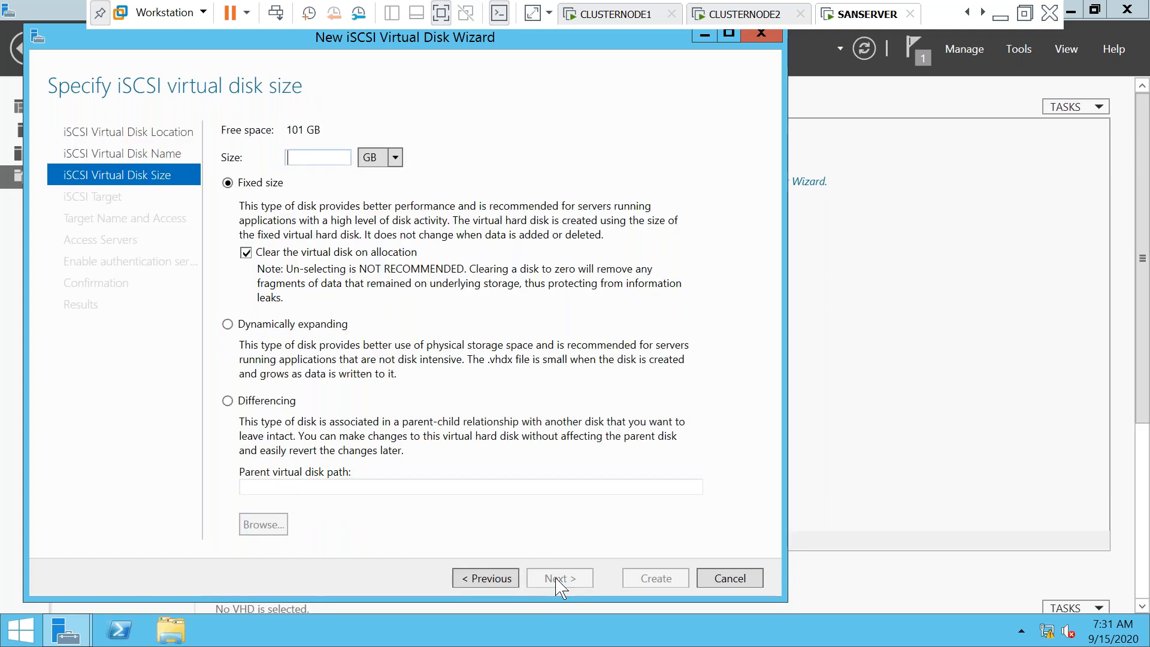
type("30")
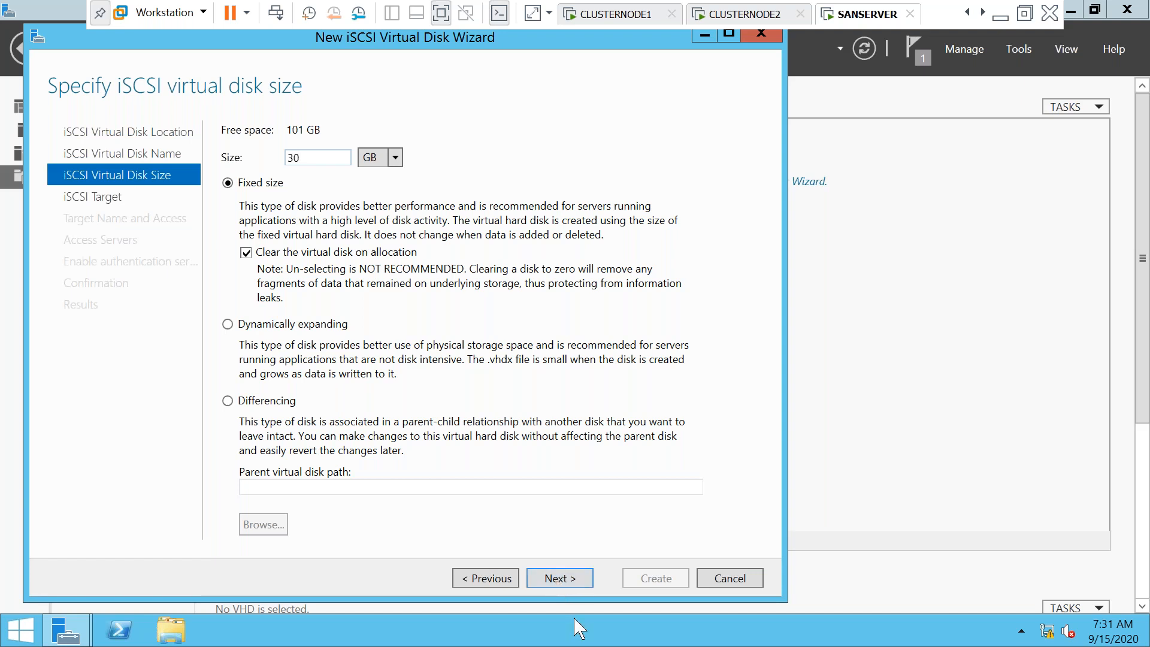
left_click(553, 579)
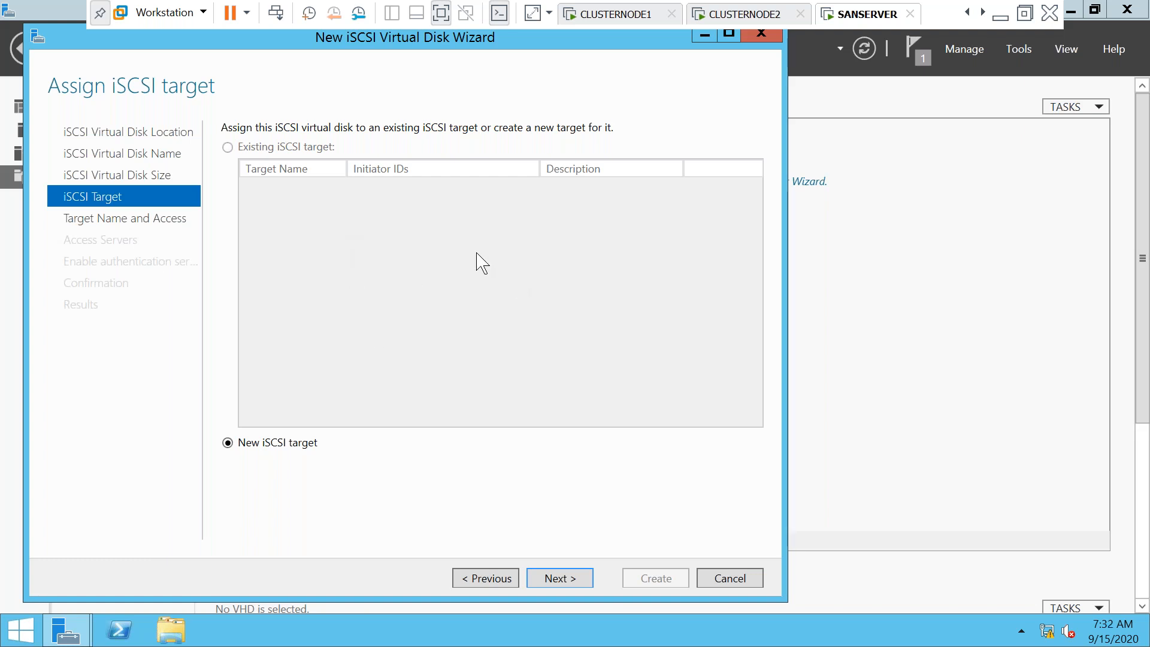
Choose a new iSCSI target and name it scluster
left_click(563, 579)
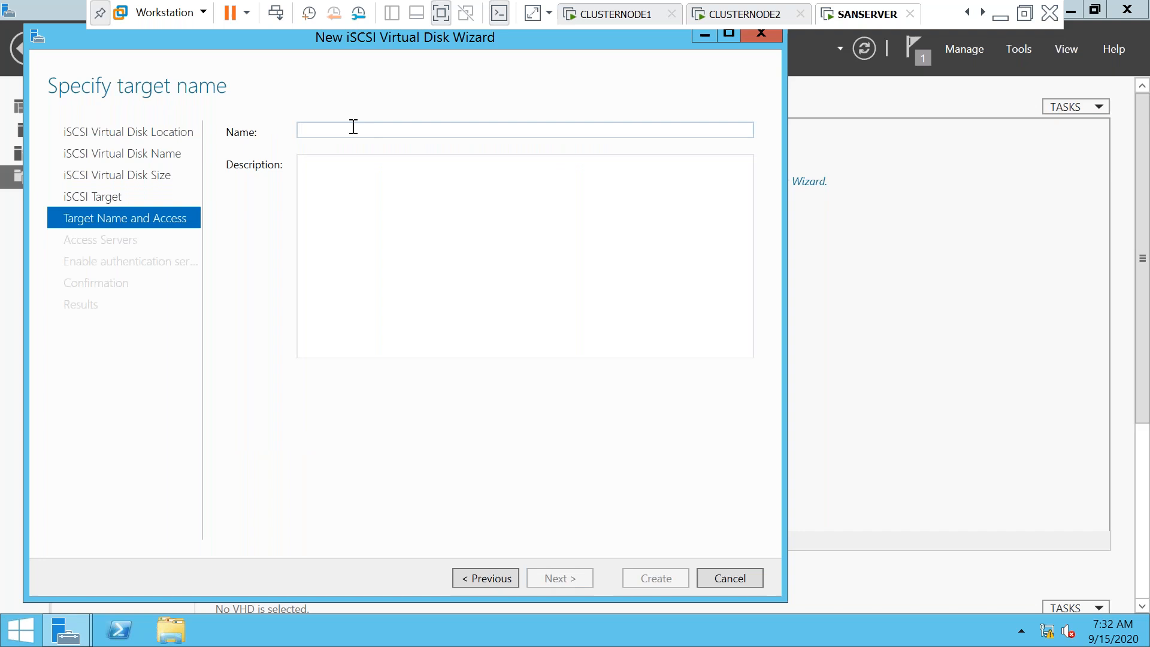
type("CLUSTER")
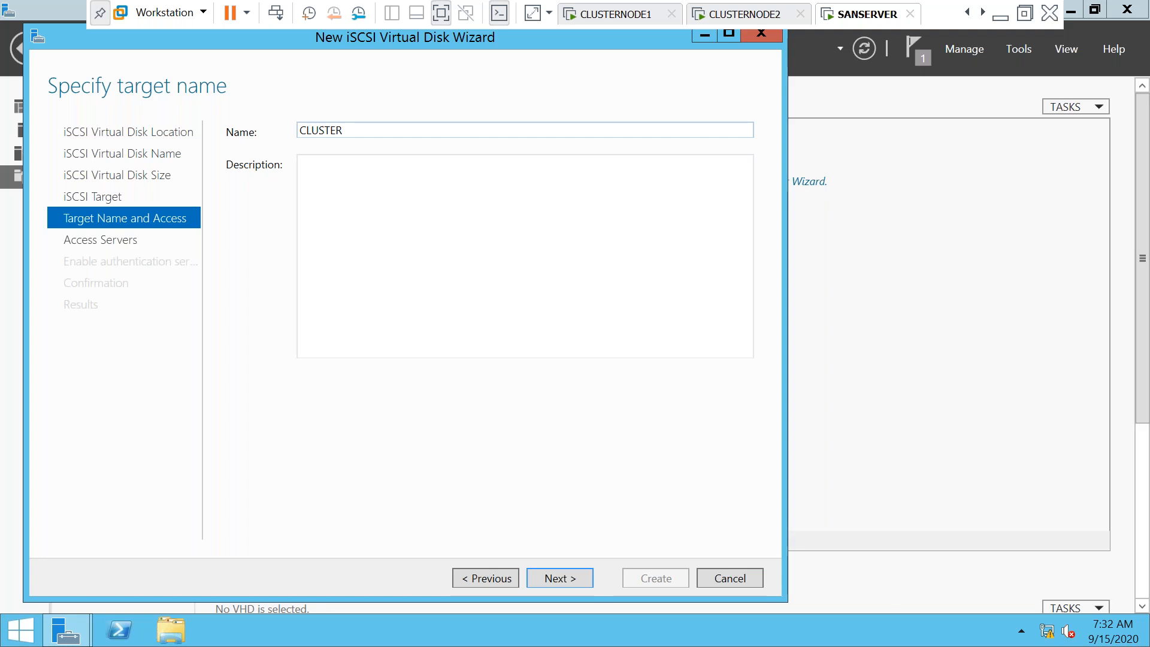
type("S")
left_click(548, 580)
Allow initiator IP address 192.168.1.101 access to the target
left_click(247, 446)
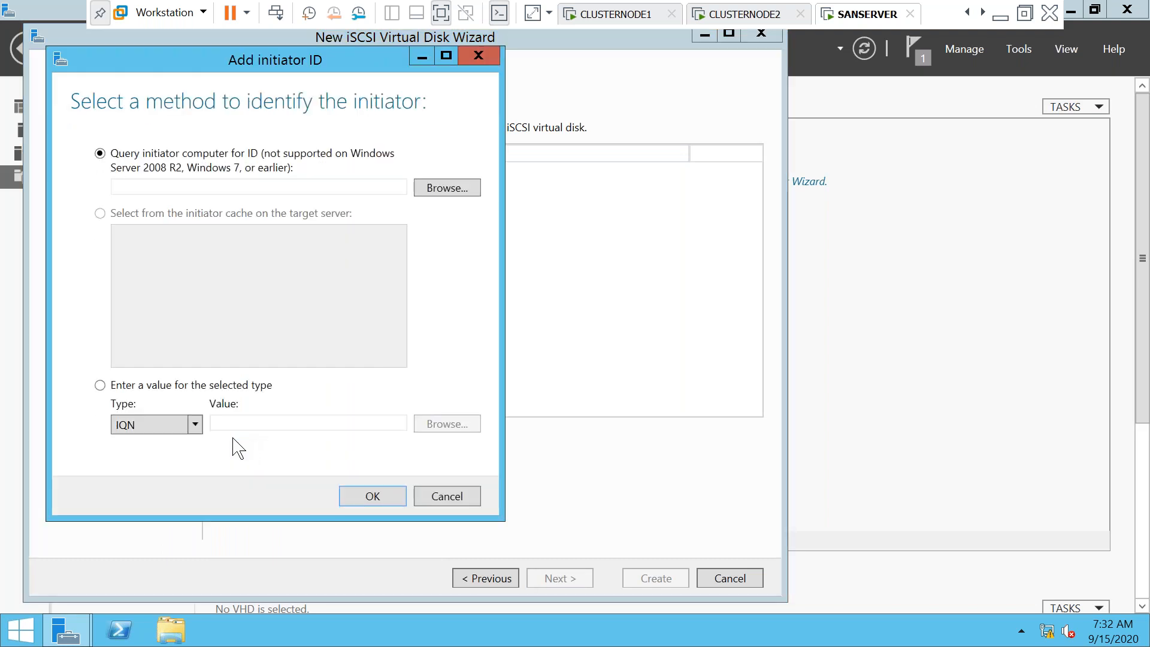
left_click(196, 424)
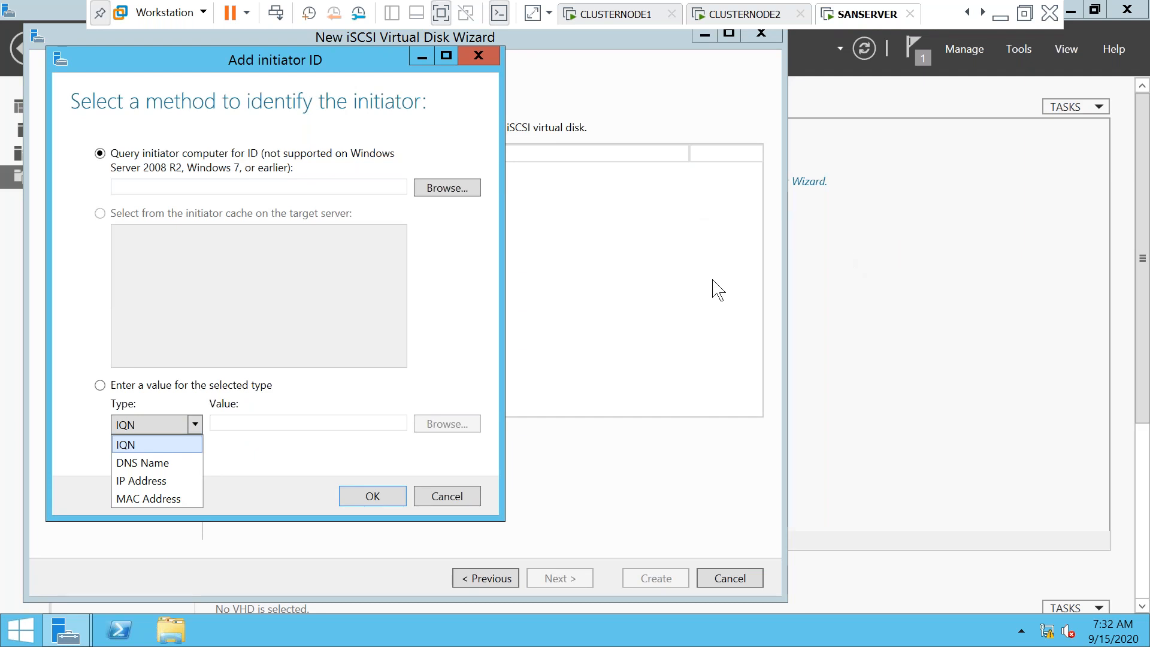
left_click(159, 481)
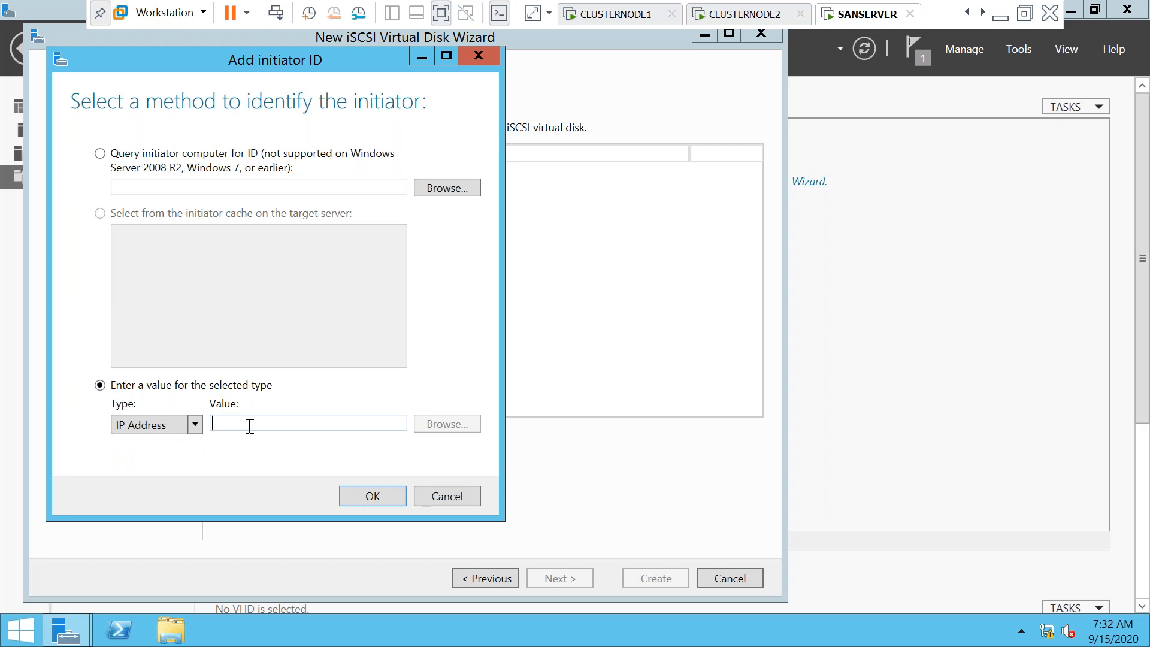
type("192")
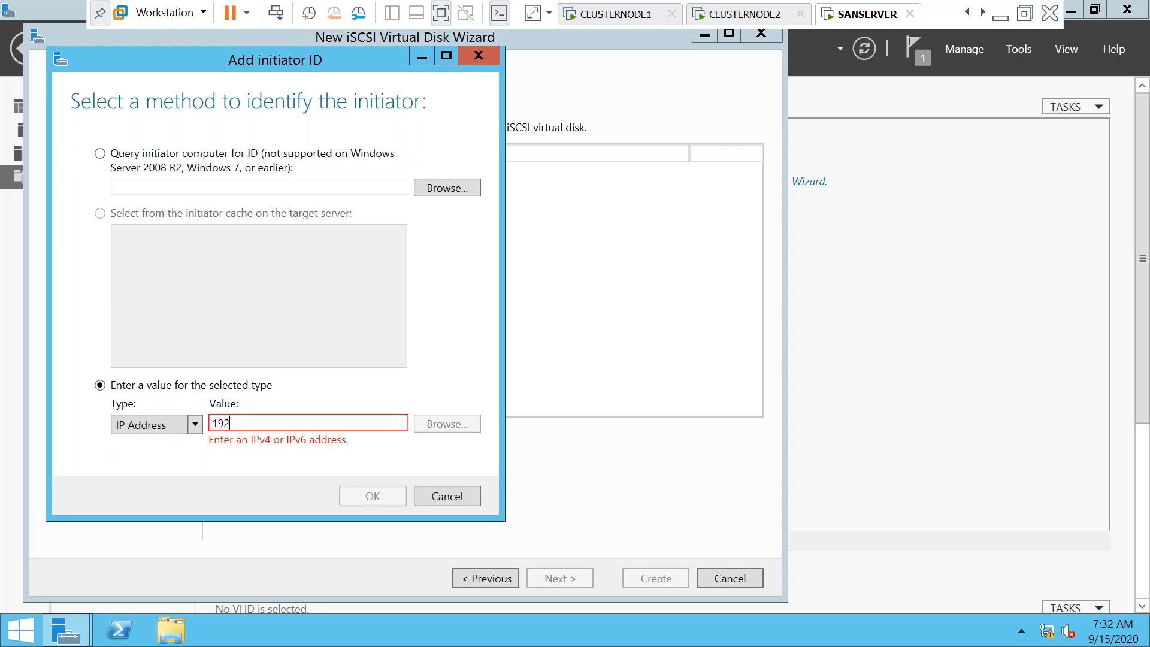
type(".168.")
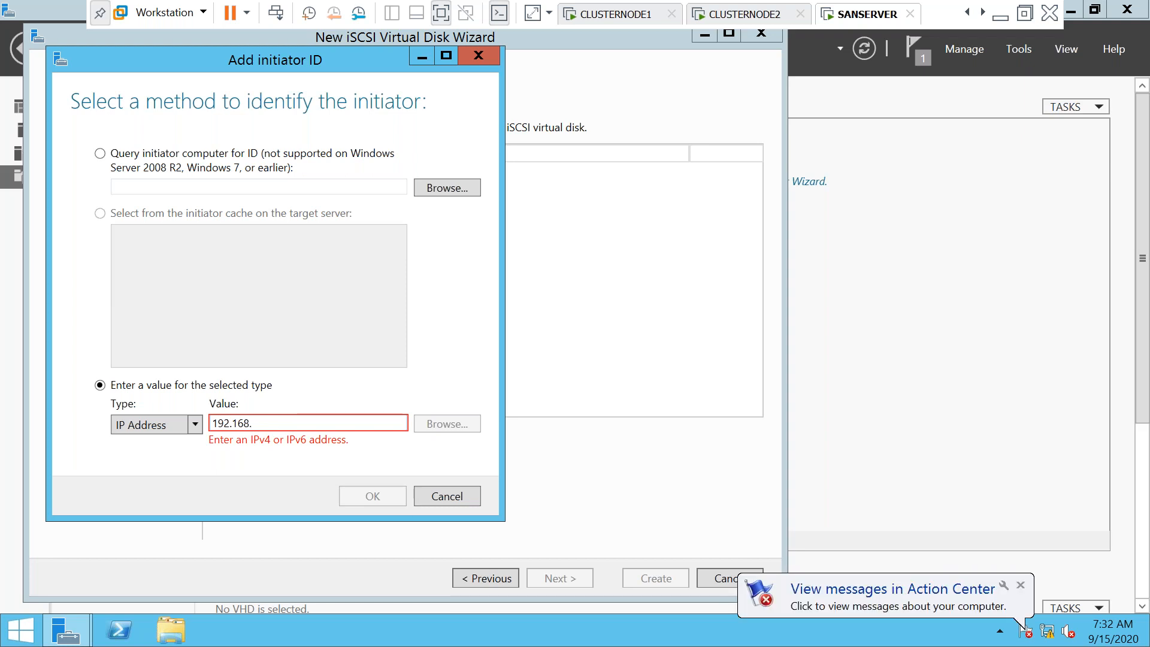
type("1")
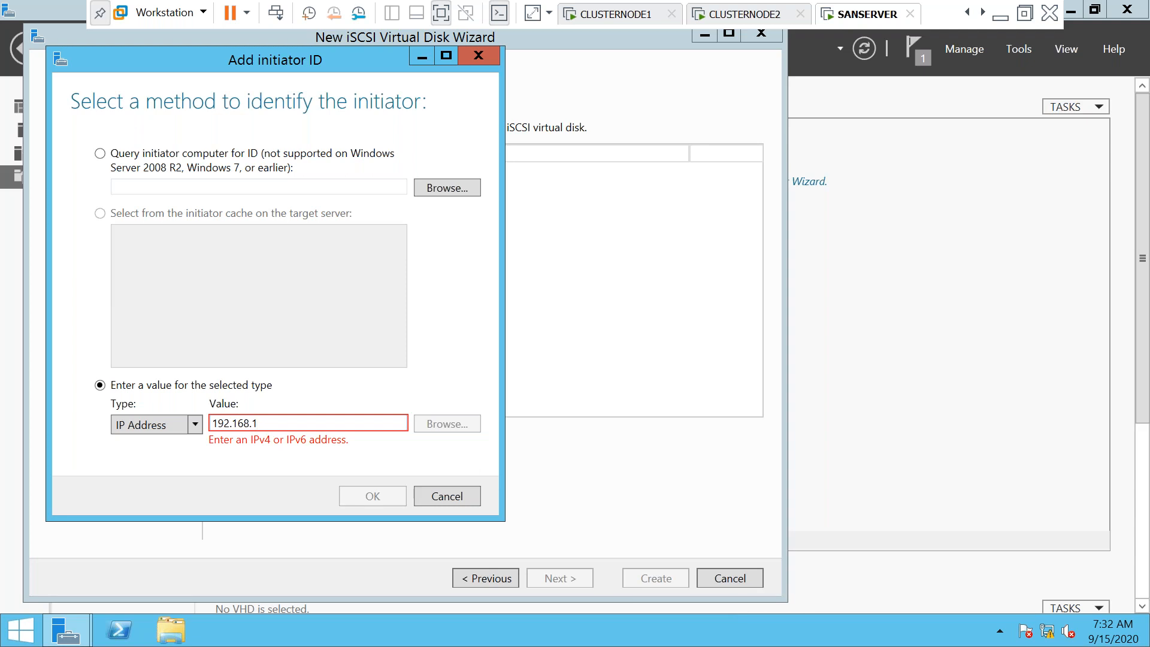
type(".101")
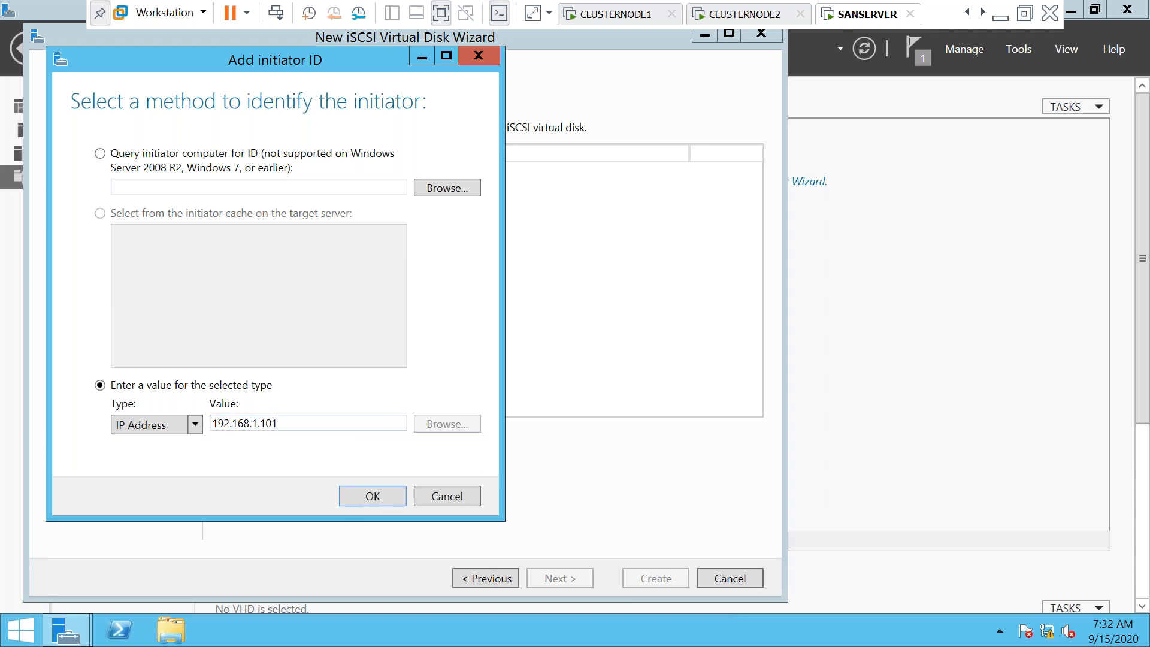
left_click(361, 498)
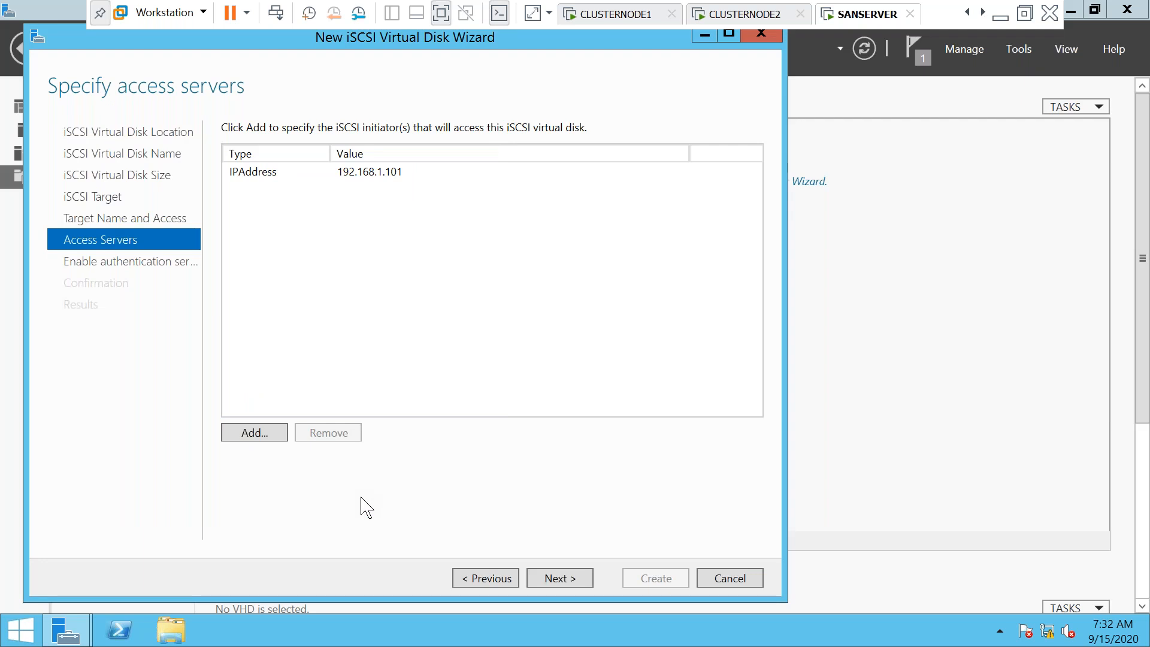
left_click(552, 579)
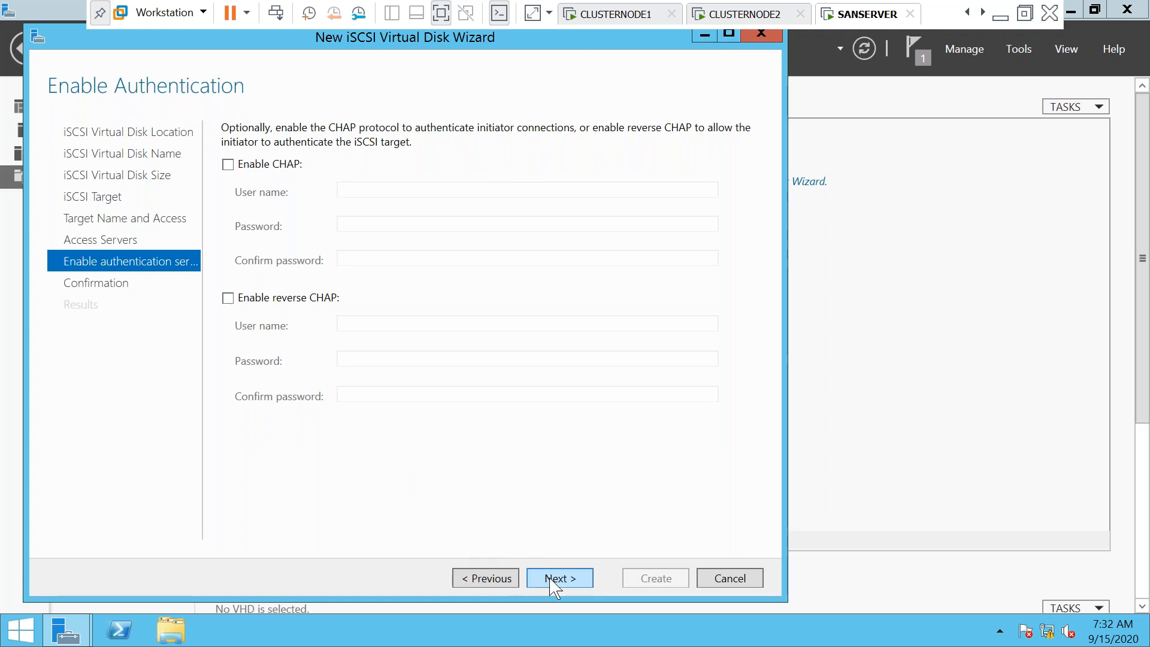
left_click(493, 580)
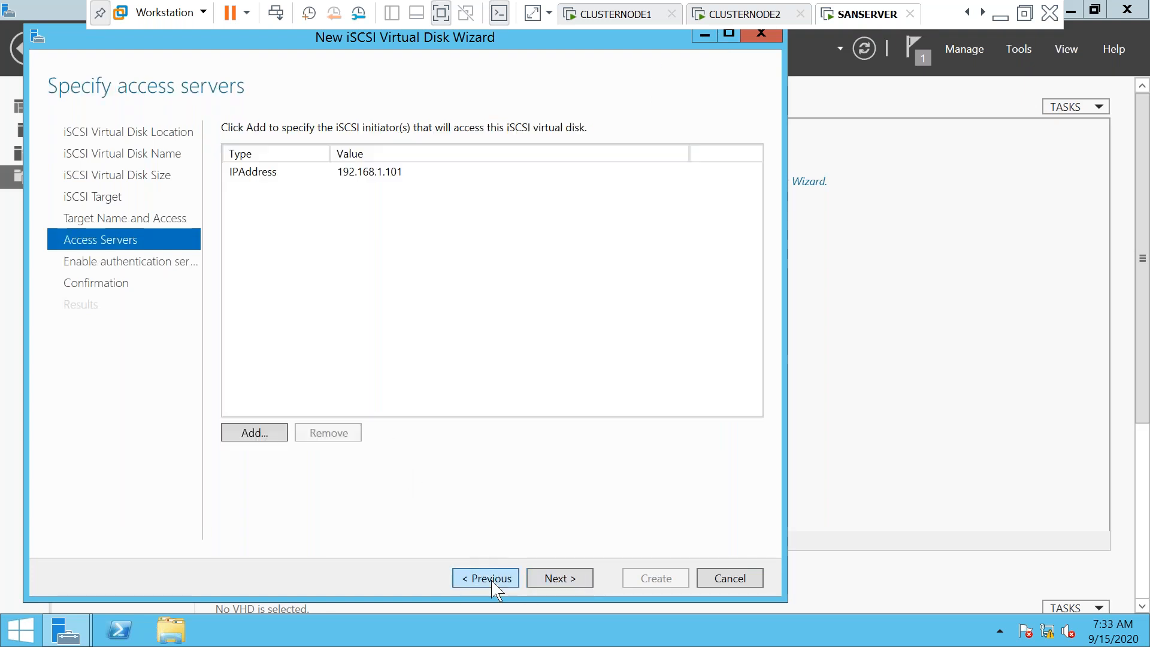
Add 192.168.1.102 as a second initiator IP address, then reopen the Add initiator ID dialog
left_click(257, 435)
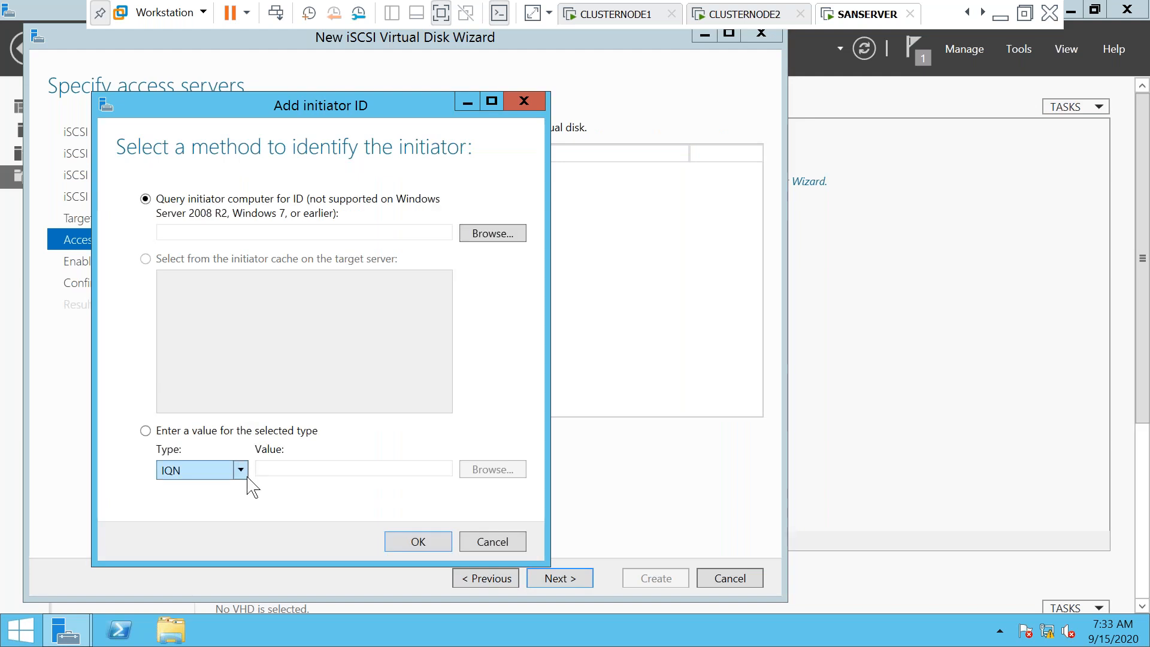
left_click(241, 471)
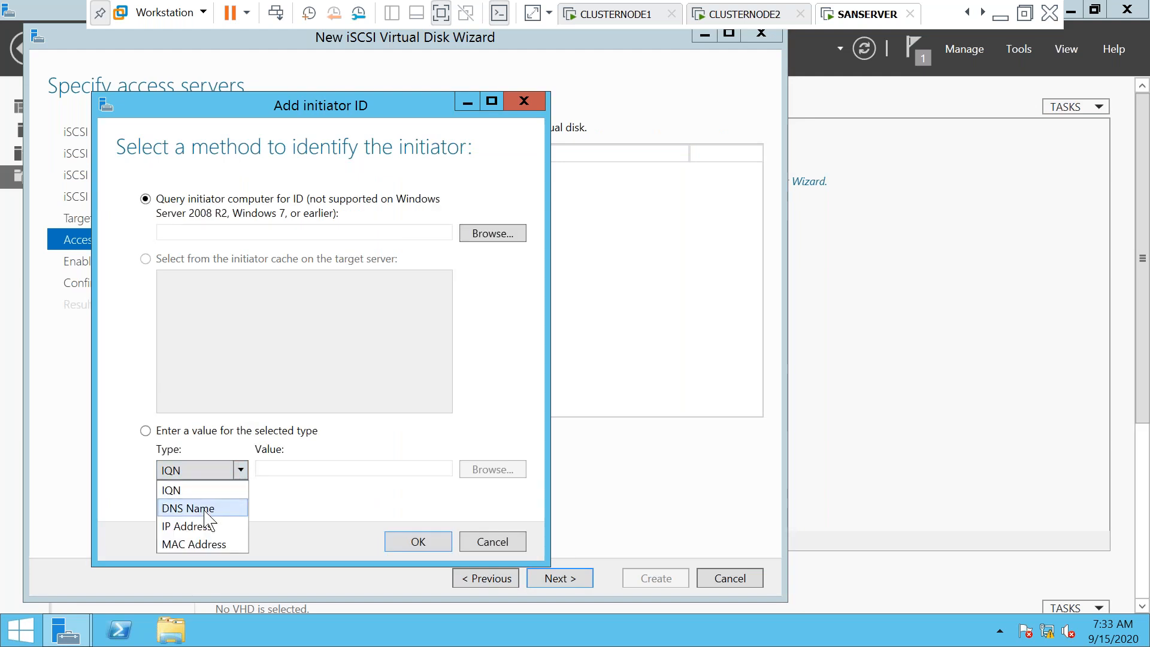
left_click(203, 526)
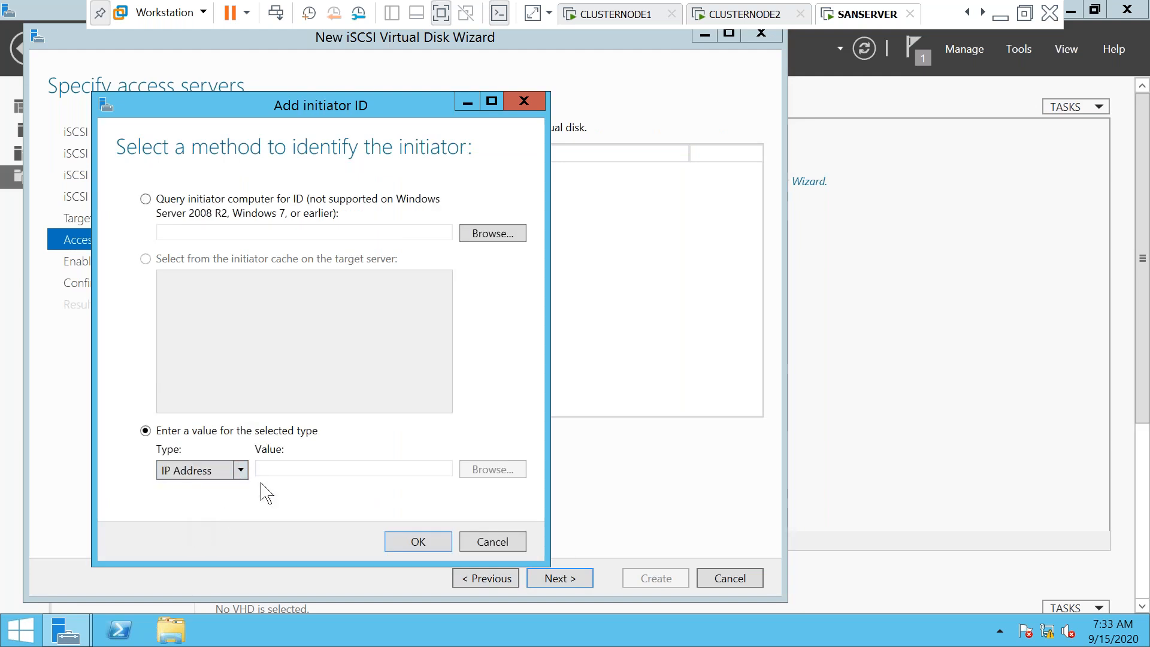
left_click(285, 471)
type("19")
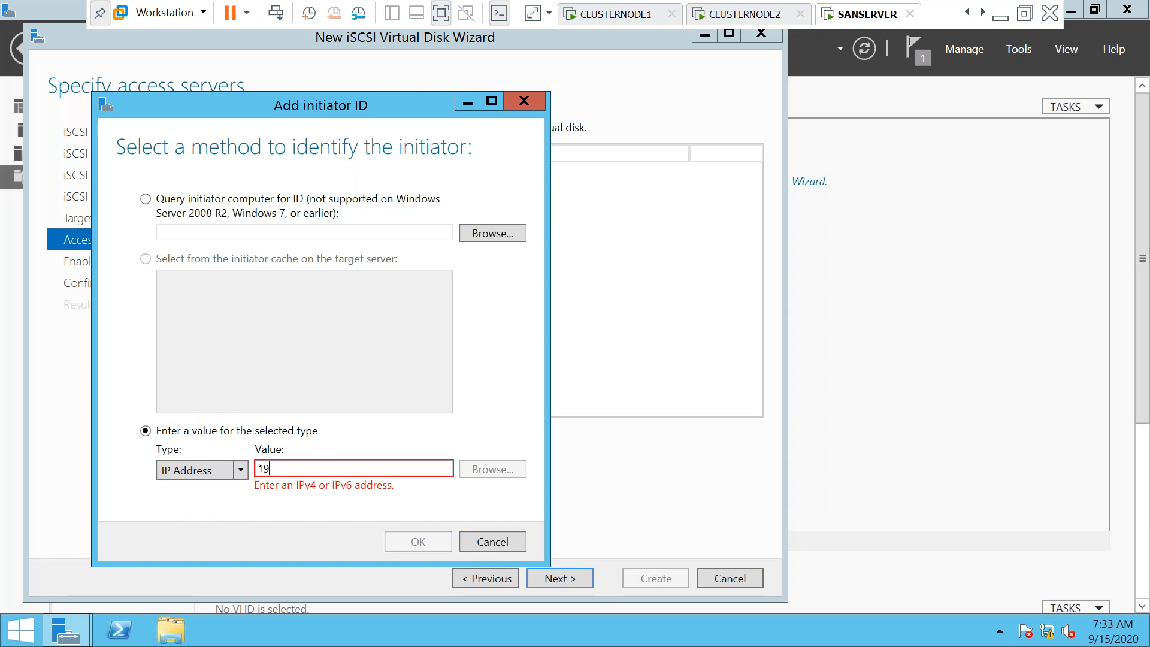
type("2.168.1.102")
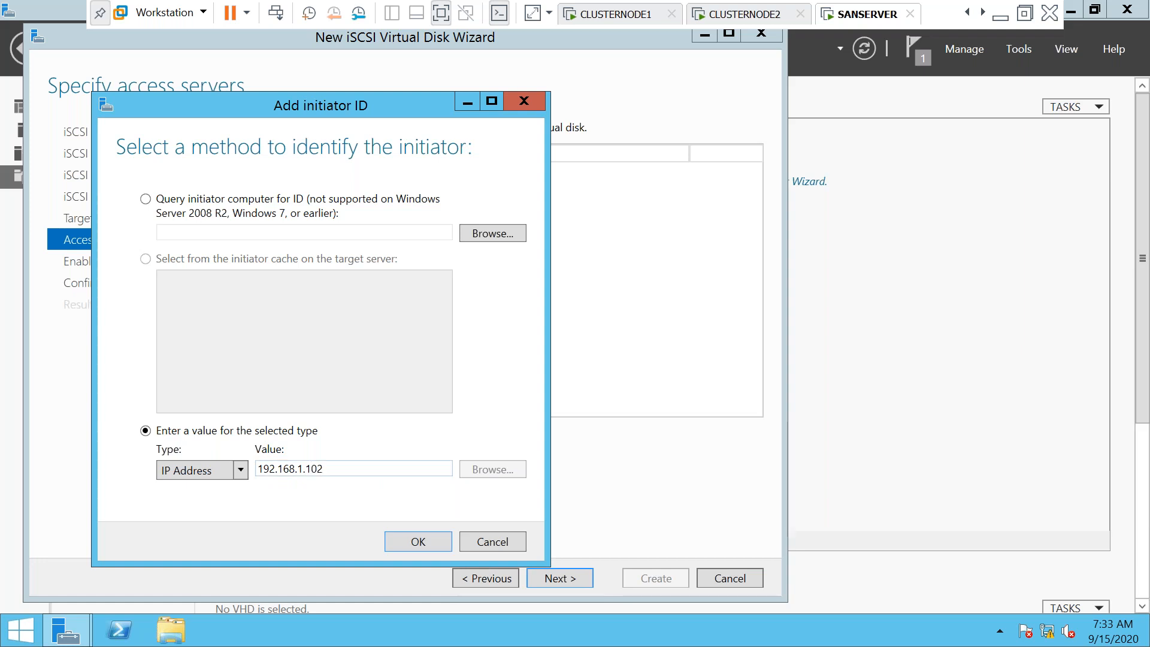
left_click(436, 544)
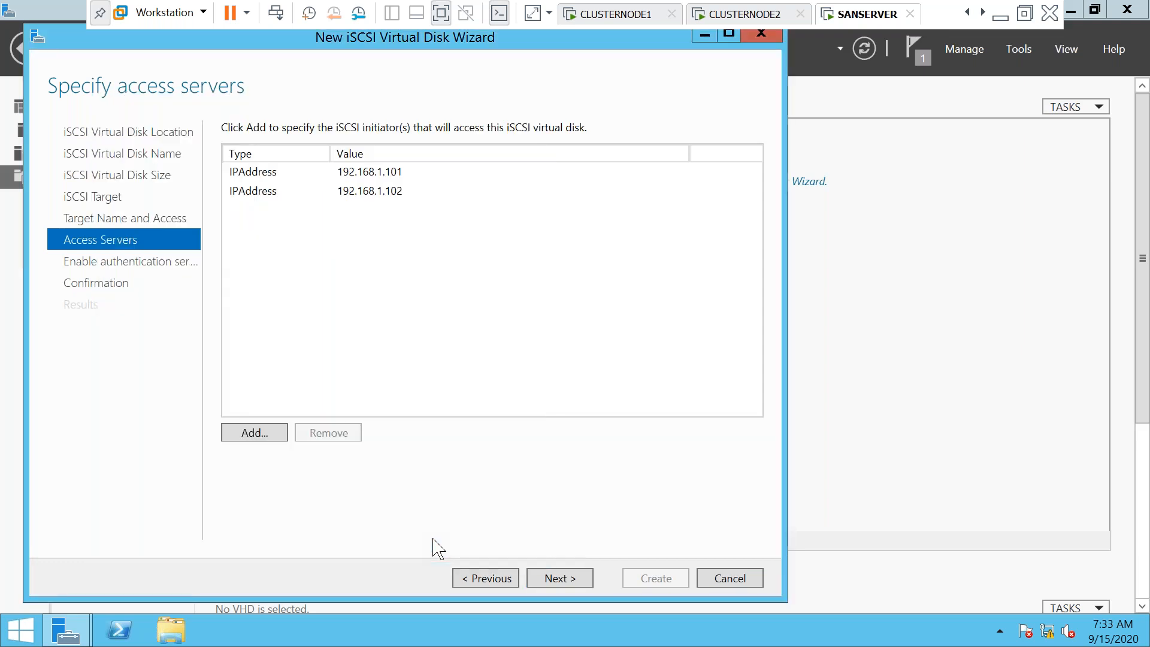
left_click(260, 438)
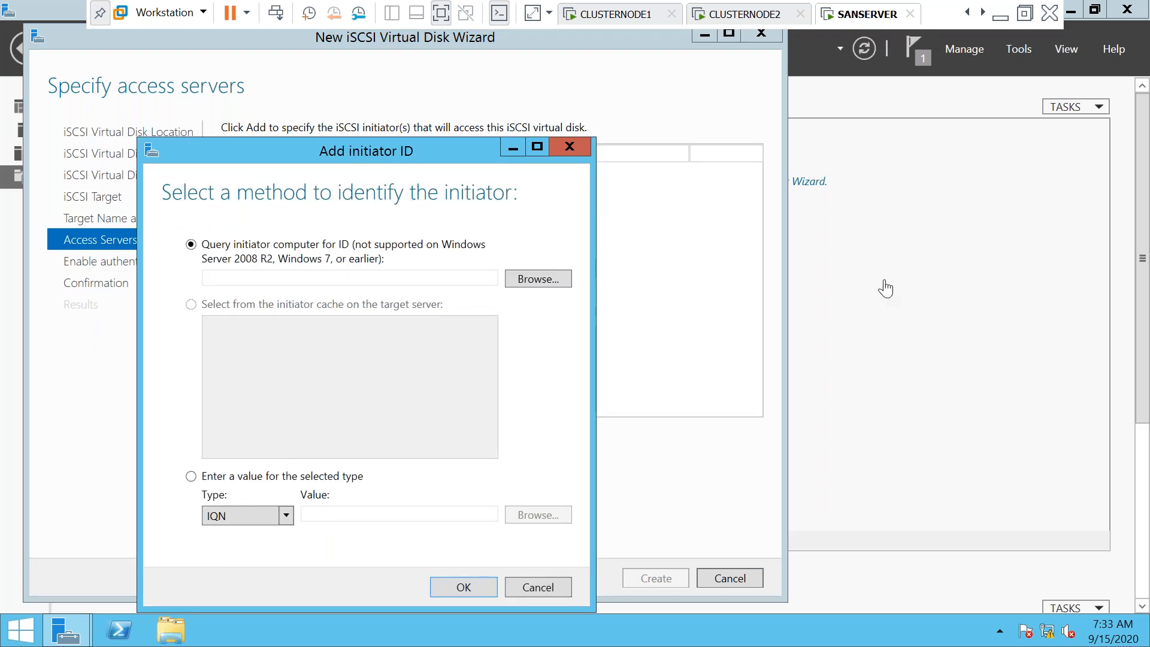
Check this machine's IP address by running IPCONFIG in a command prompt
key("super+r")
type("CMD")
key("Return")
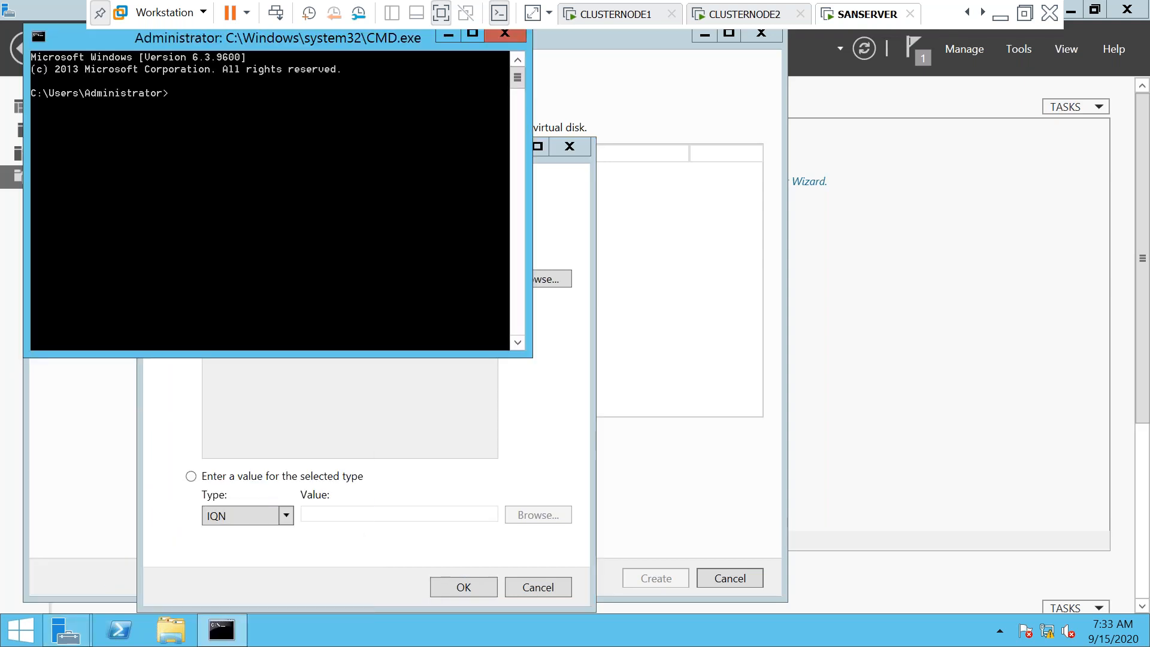
type("IPCONFIG")
key("Return")
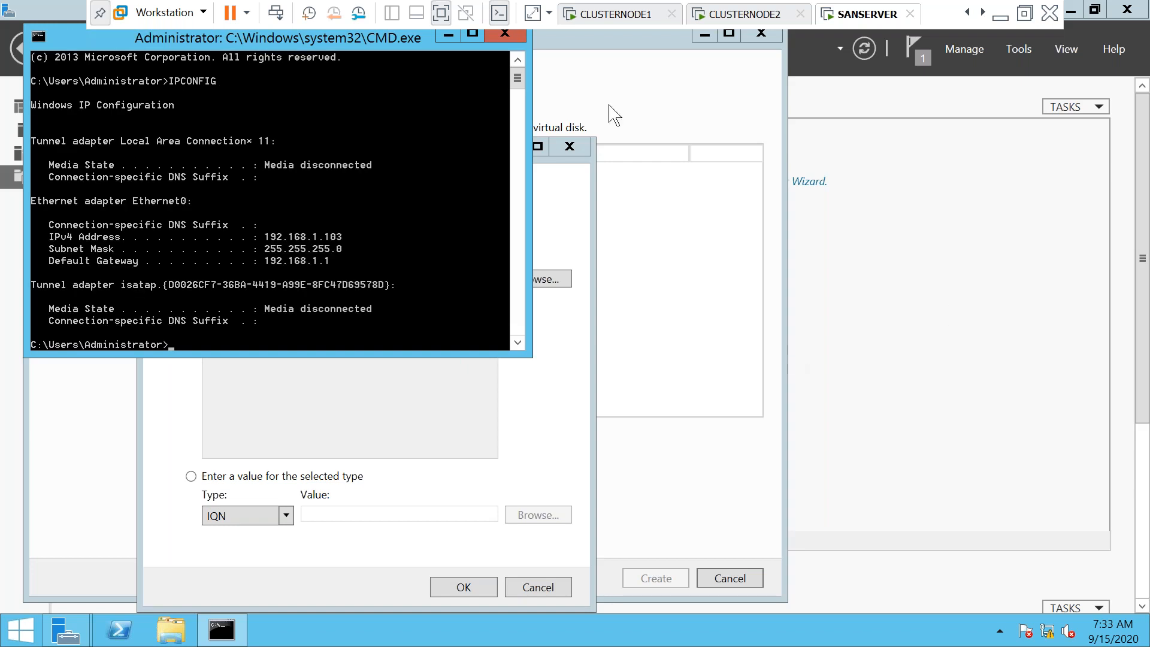
left_click(507, 34)
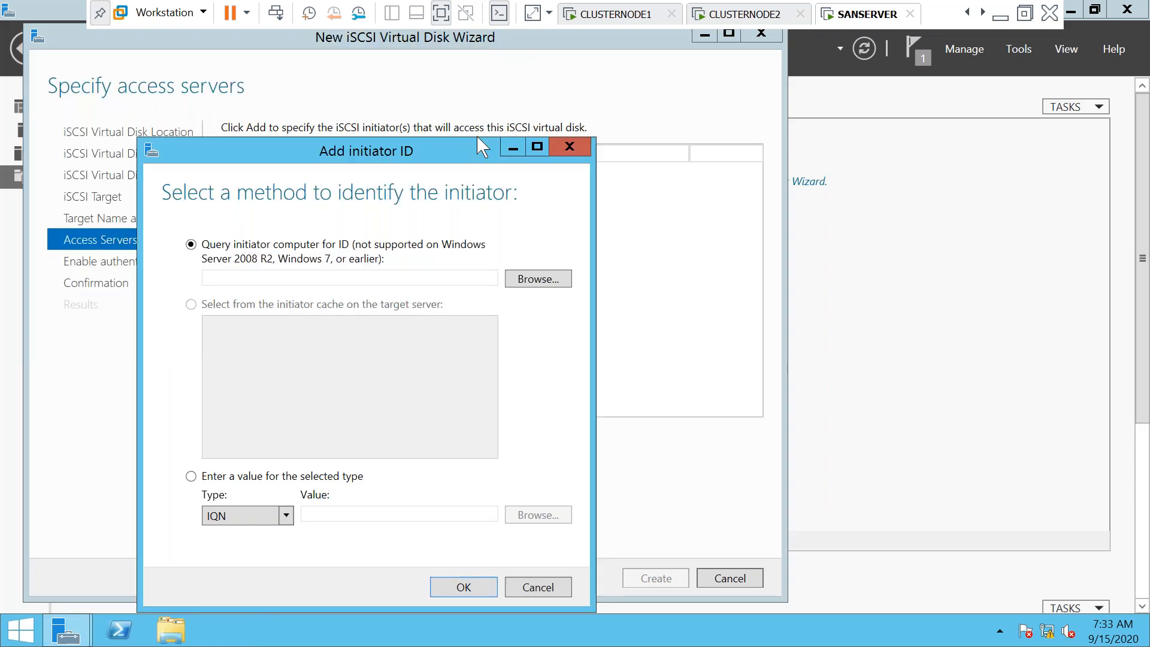
Add 192.168.1.103 as the third initiator IP address
left_click(285, 516)
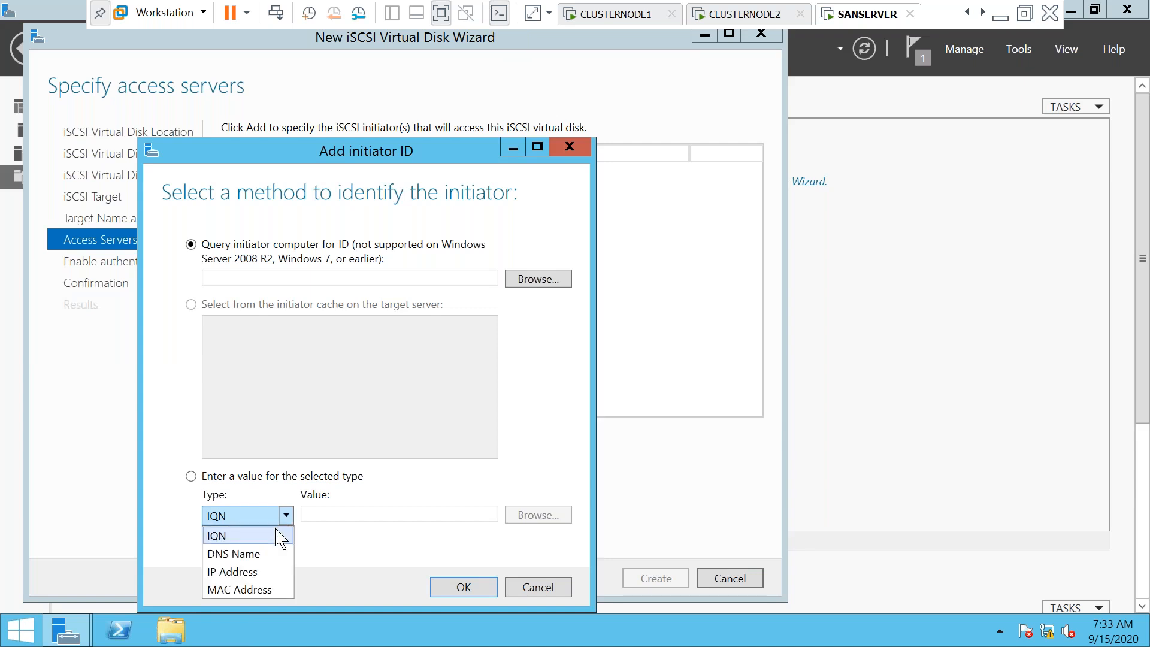
left_click(246, 565)
left_click(322, 513)
type("1")
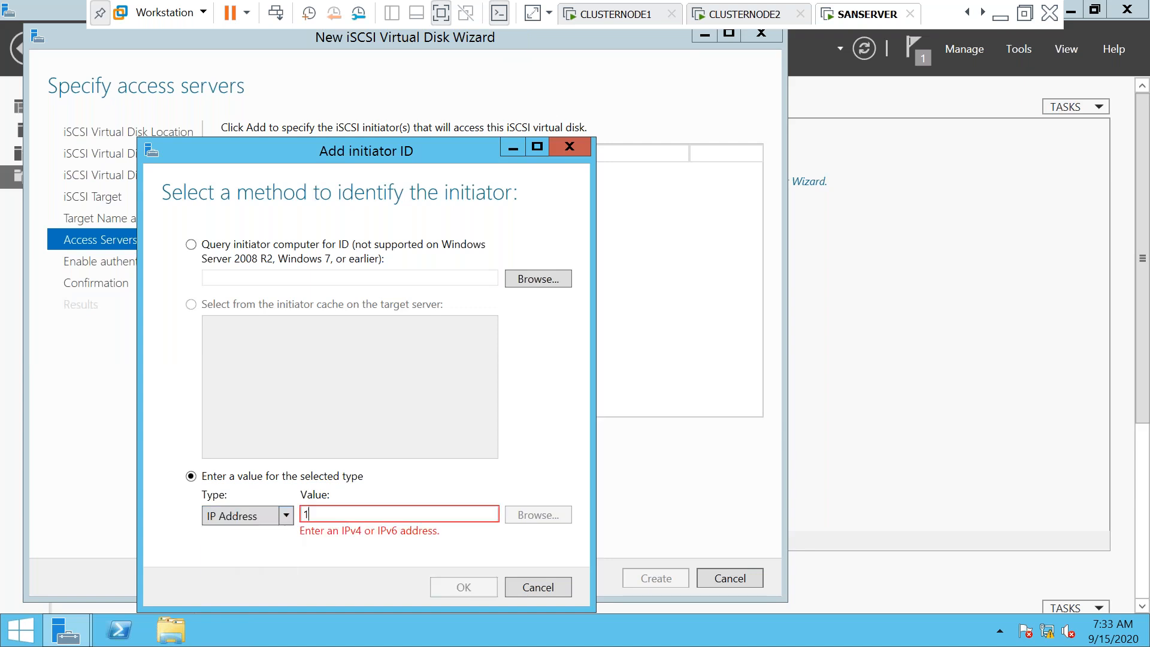
type("92.168.1.103")
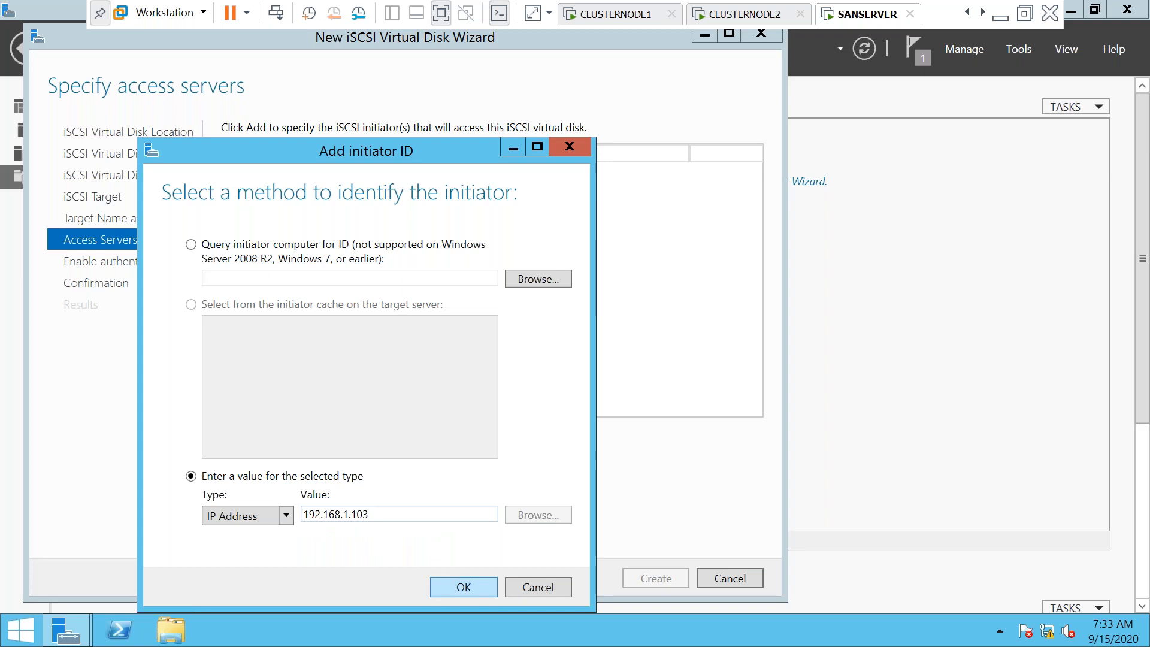
left_click(467, 587)
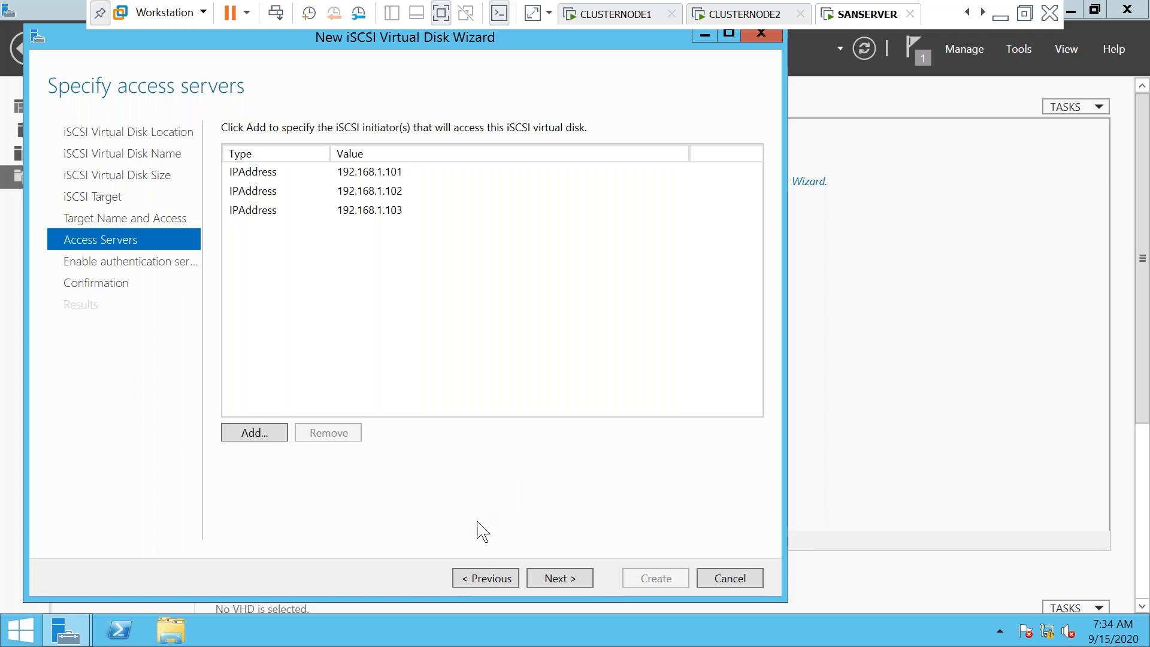
Skip CHAP authentication and create the SQLDATA disk on target scluster
left_click(559, 578)
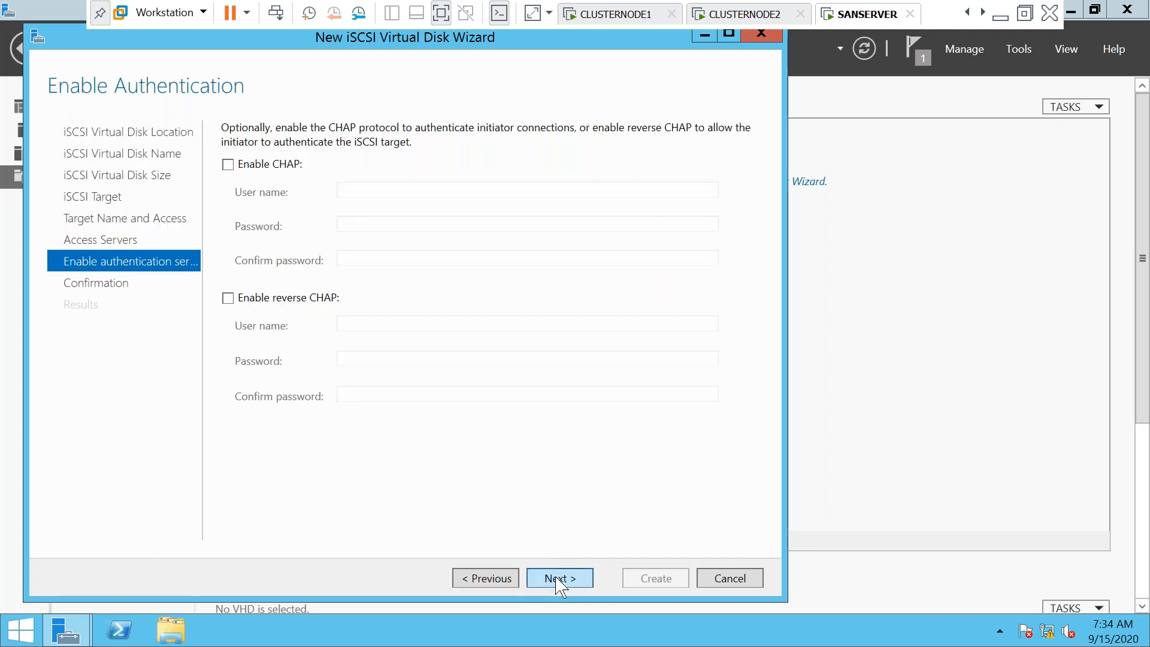
left_click(556, 579)
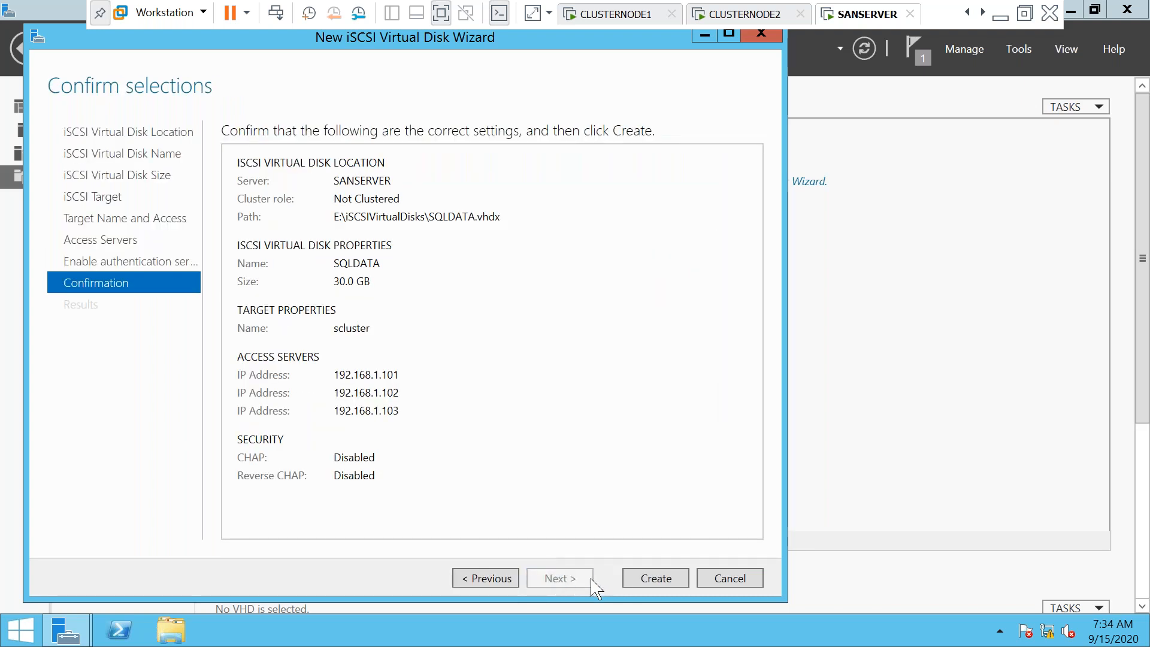
left_click(647, 579)
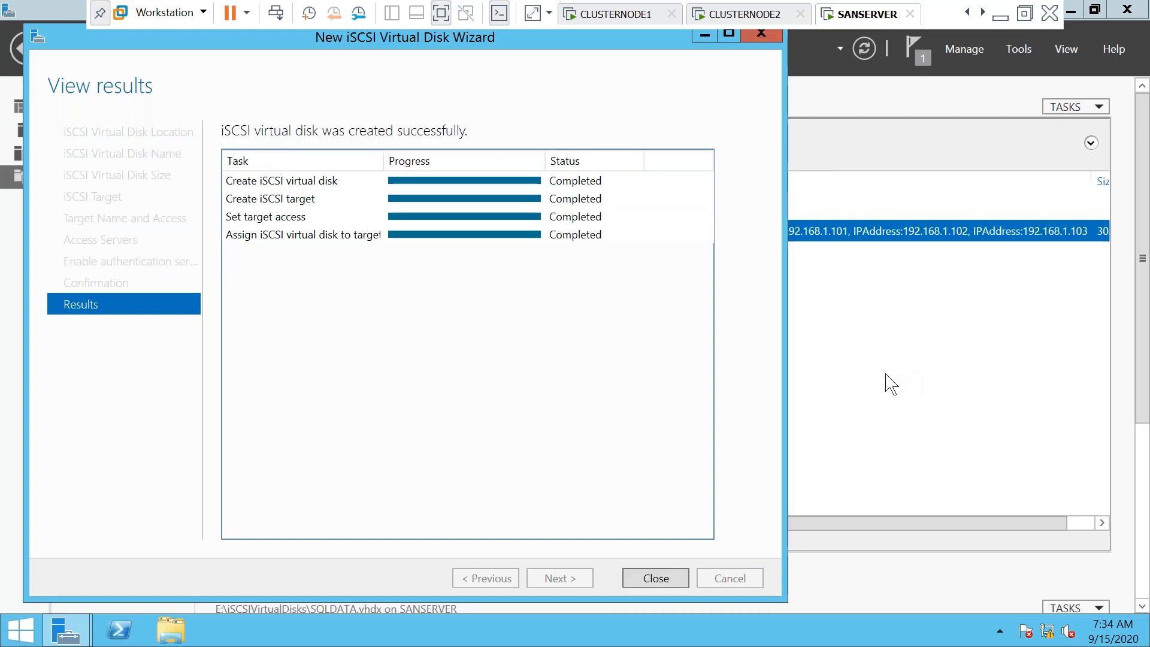
left_click(677, 584)
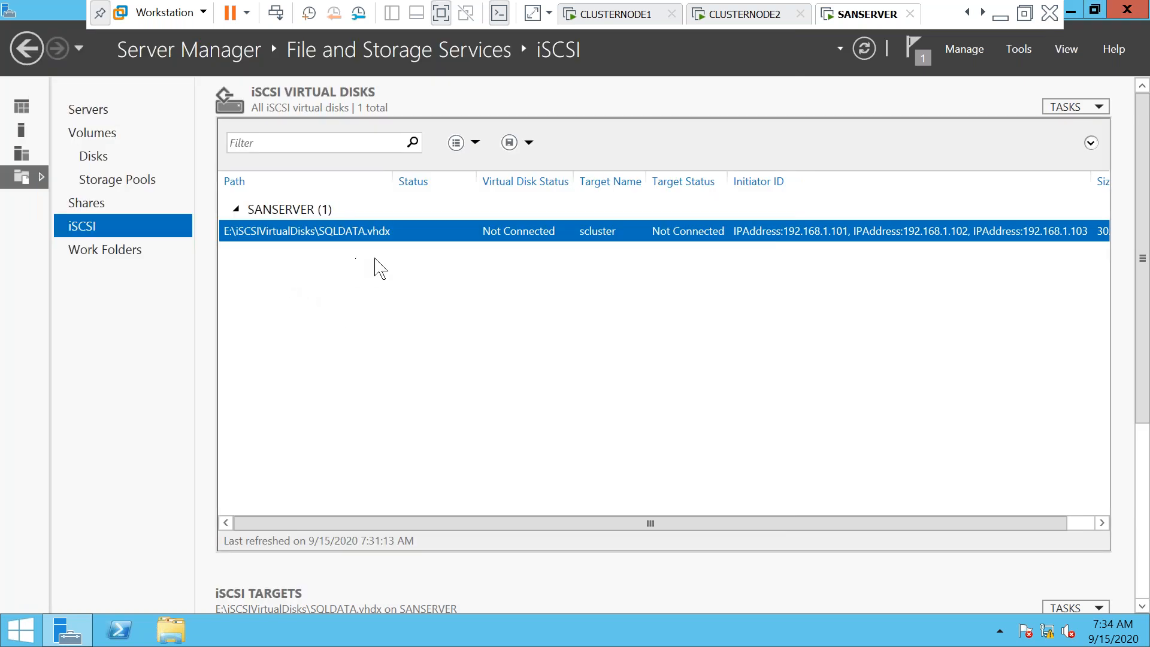
Start another iSCSI virtual disk on volume E: named SQLLOG
right_click(275, 268)
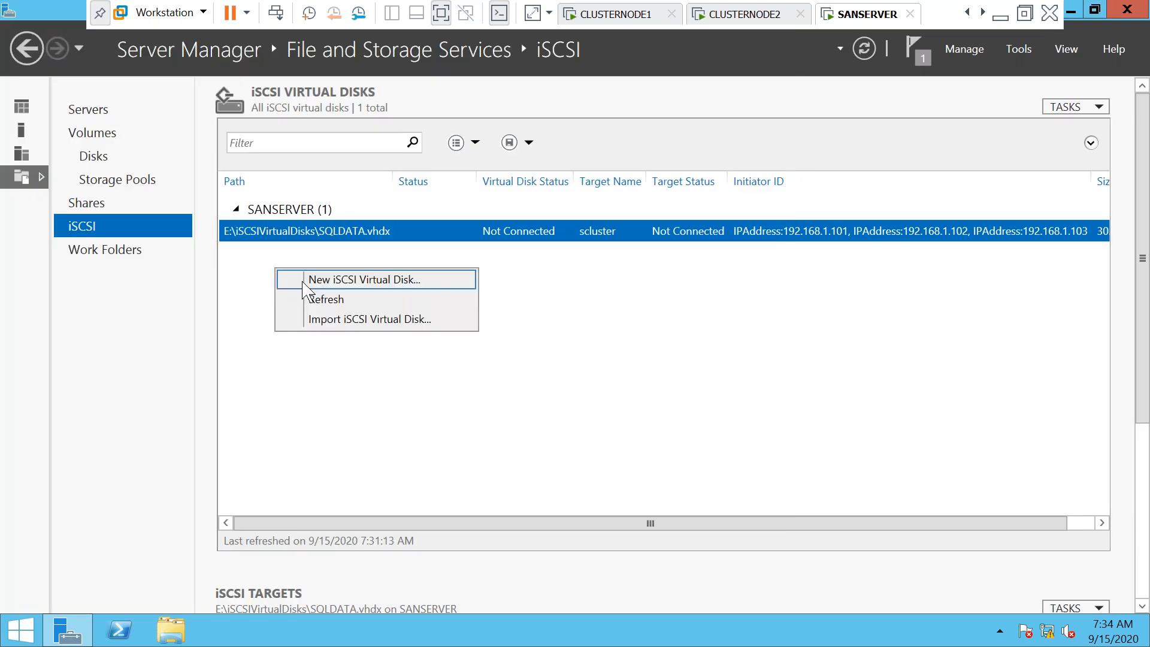
left_click(304, 280)
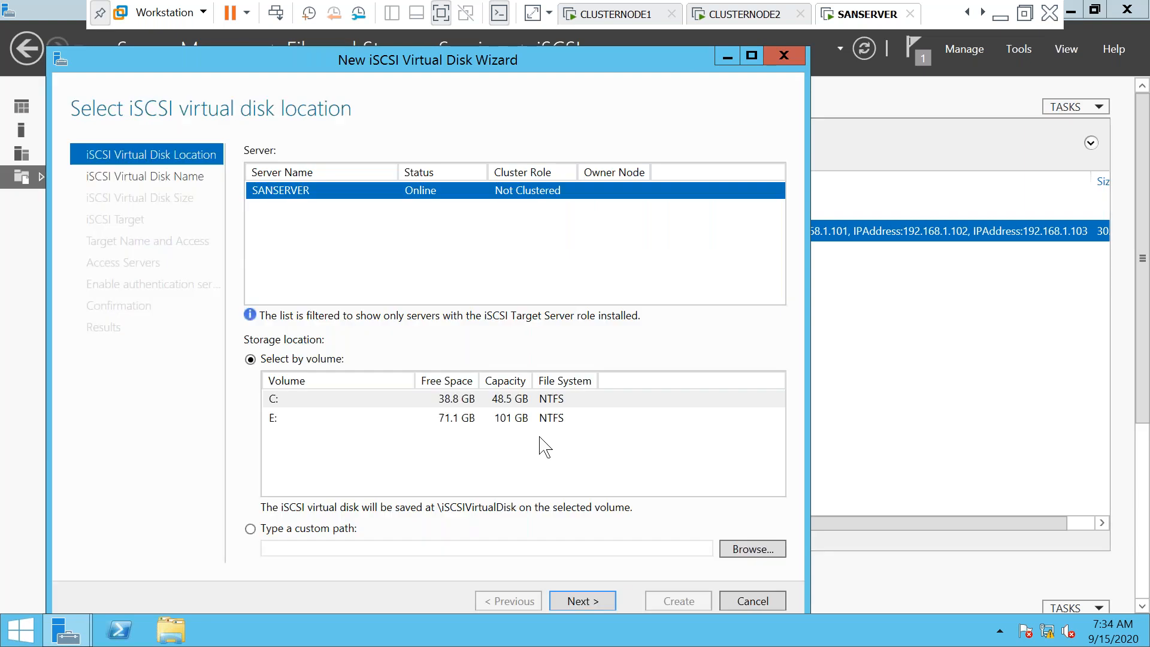
left_click(446, 419)
left_click(581, 601)
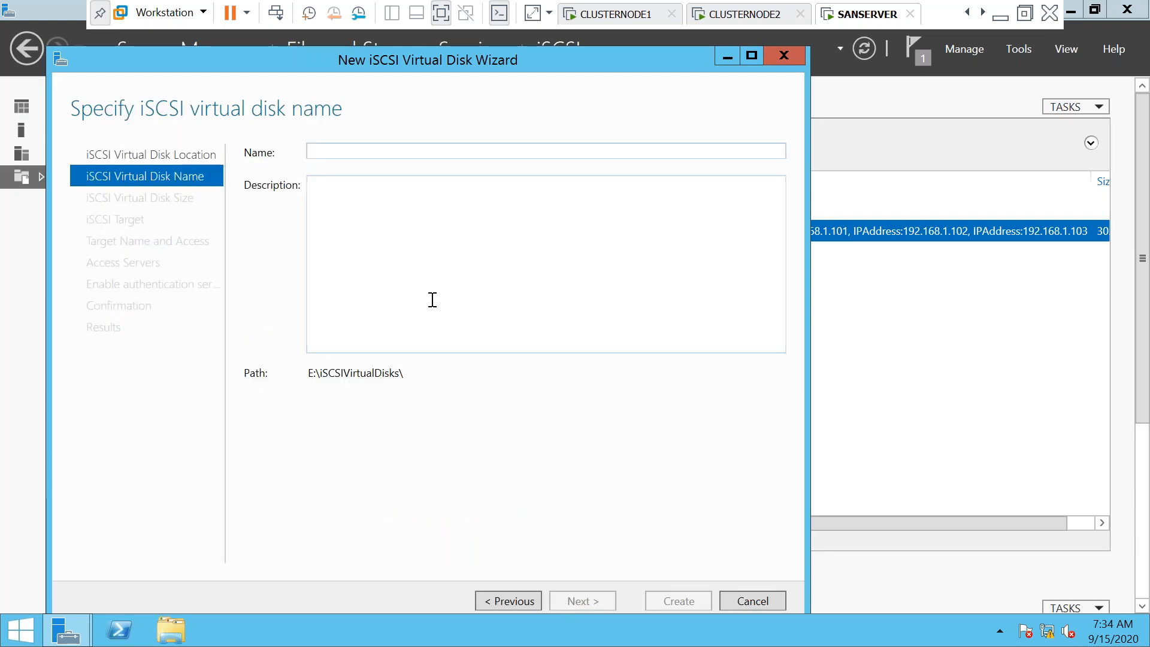
type("SQLLOG")
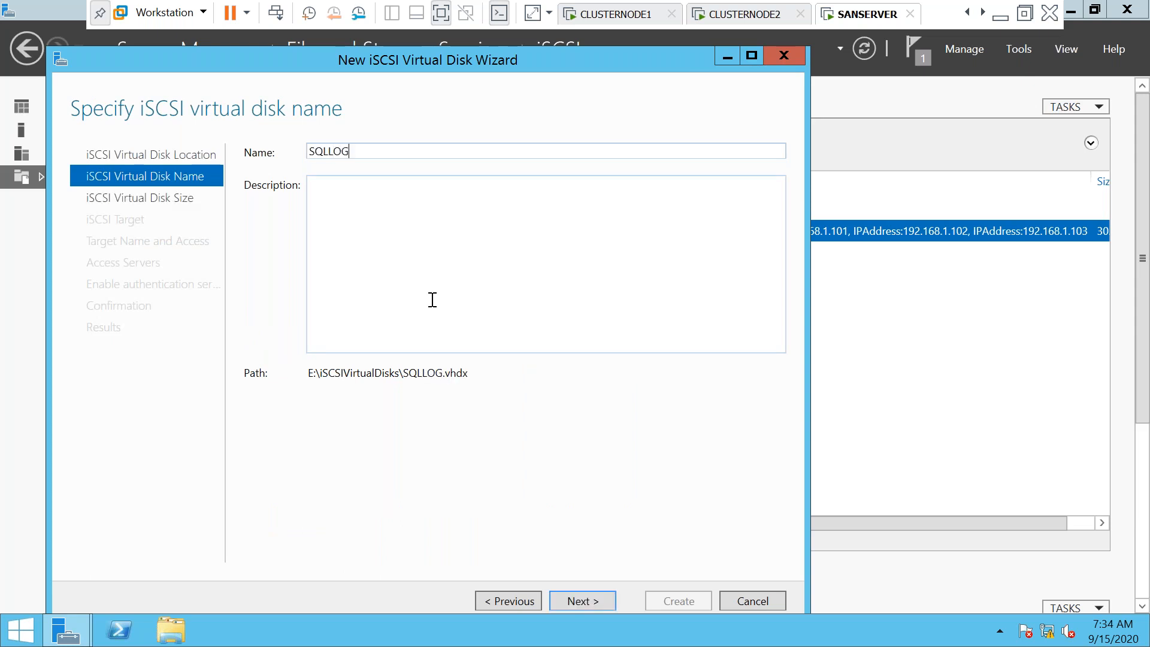
Make SQLLOG 20 GB, keep the scluster target, and create the disk
left_click(582, 606)
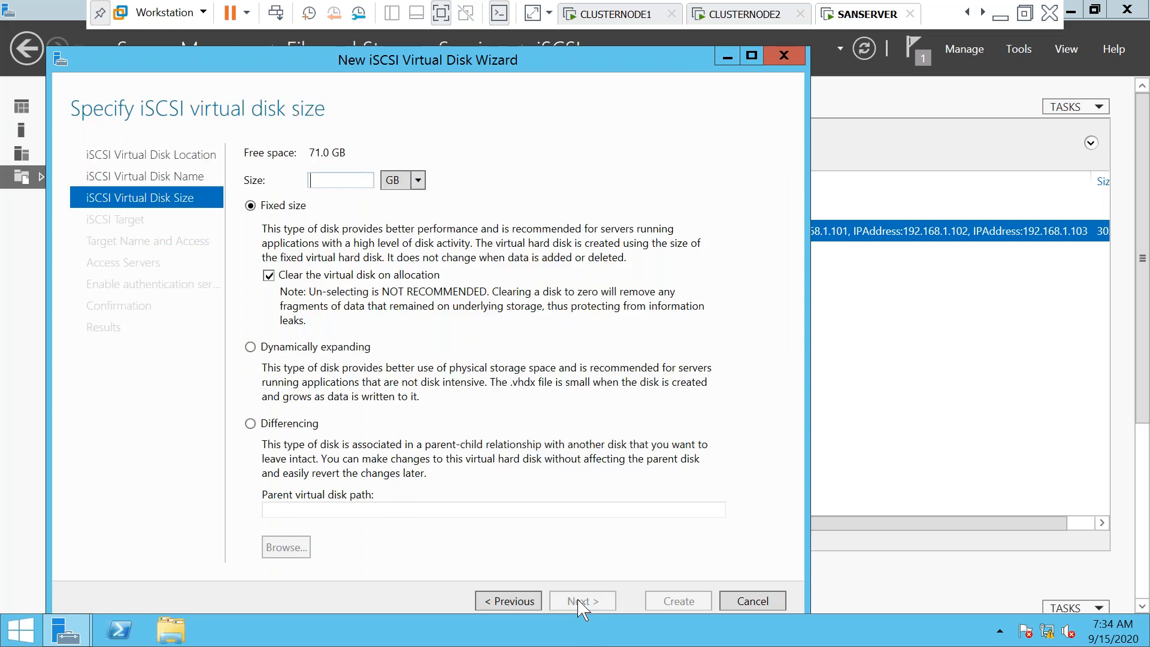
type("20")
left_click(583, 607)
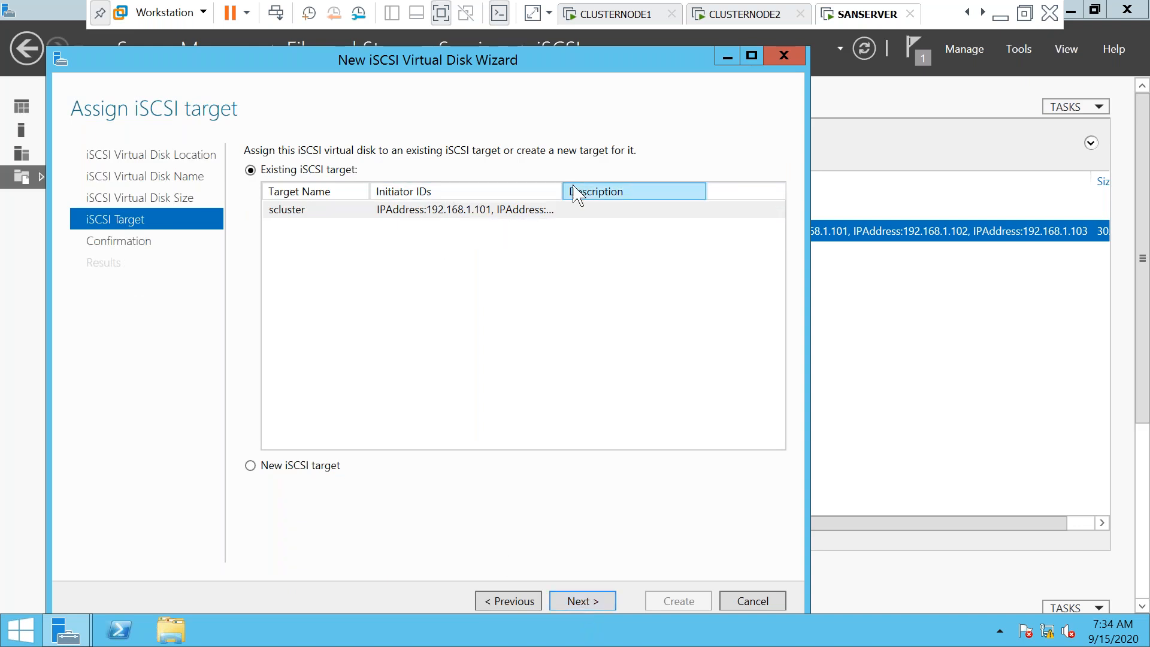
left_click_drag(559, 183, 737, 183)
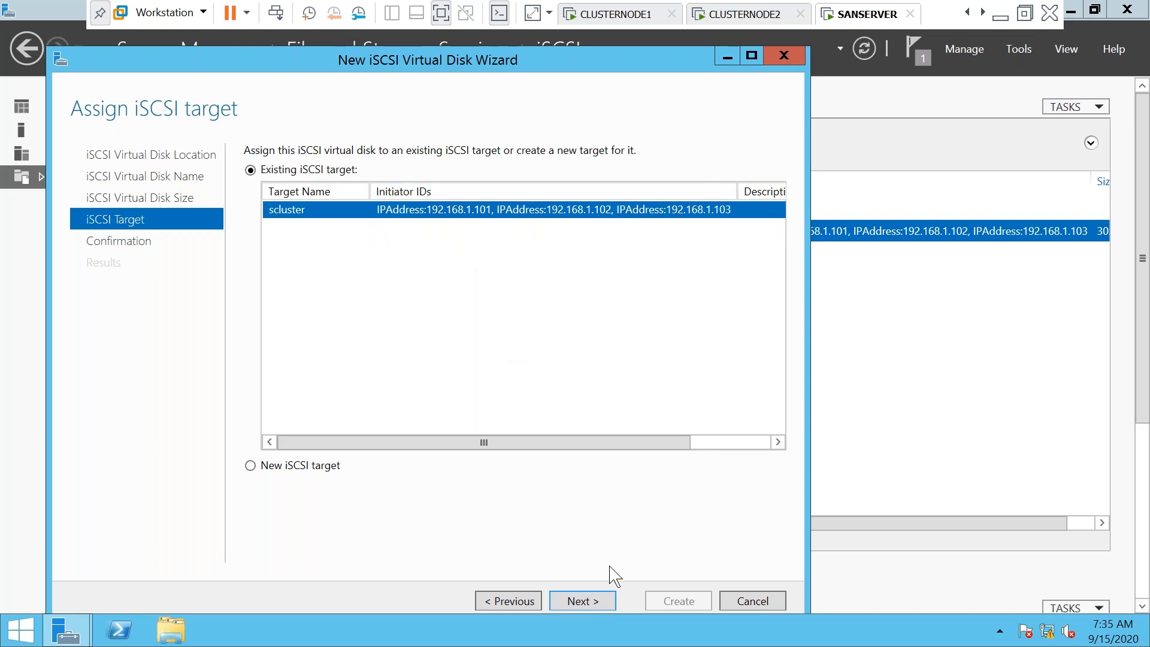
left_click(575, 602)
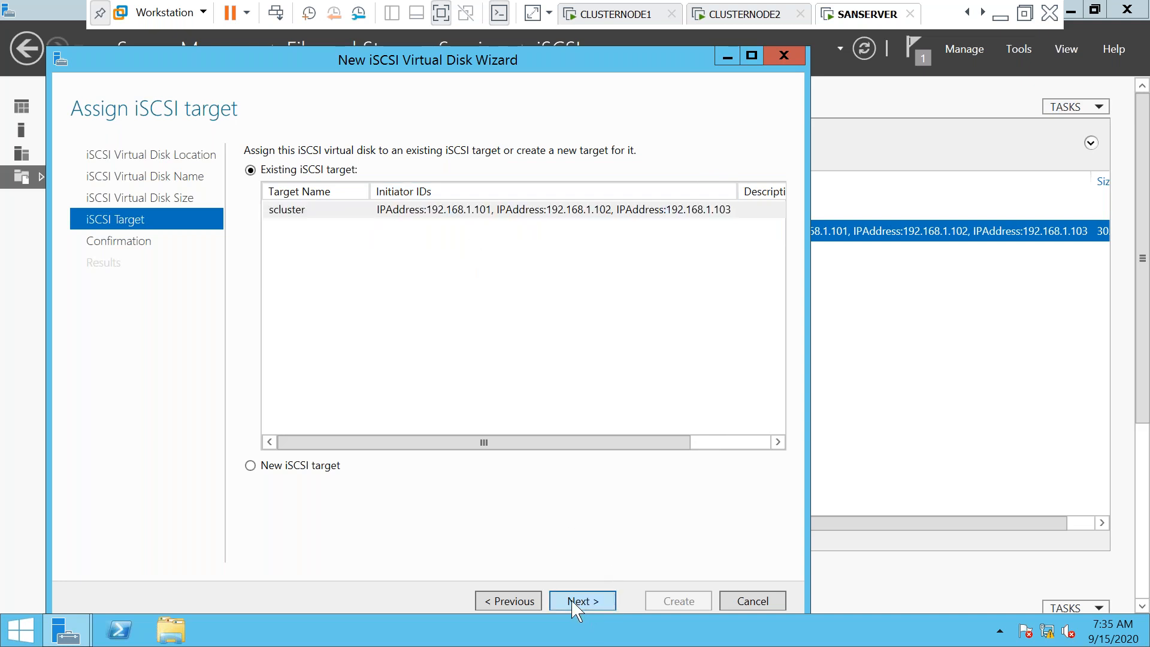
left_click(693, 602)
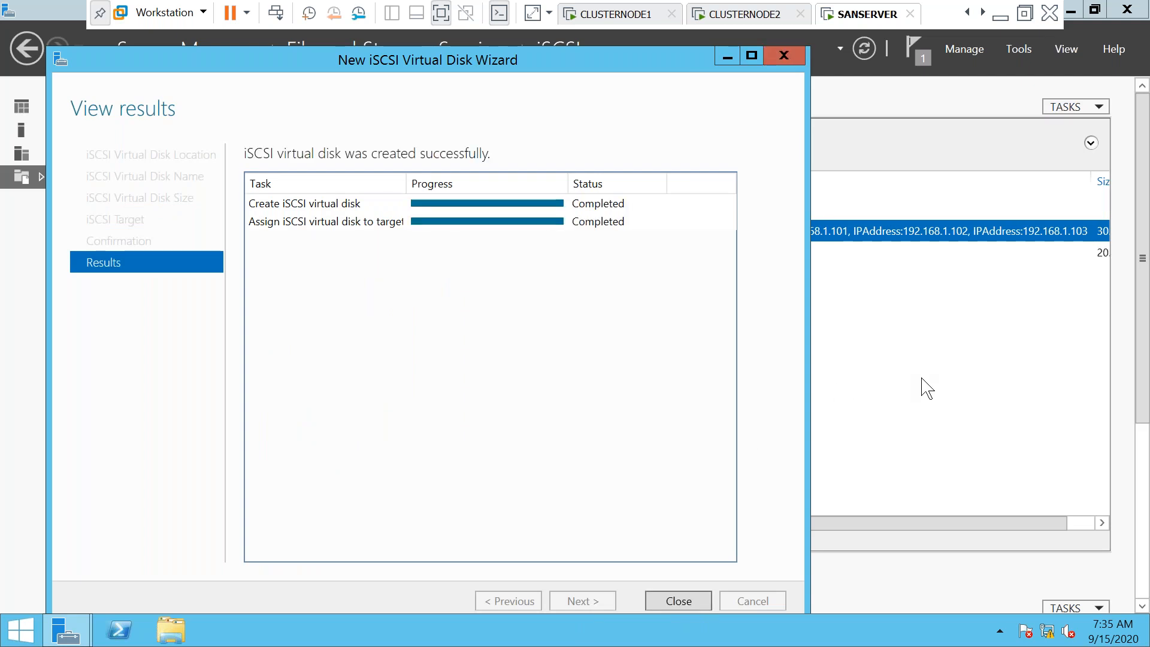
key("Return")
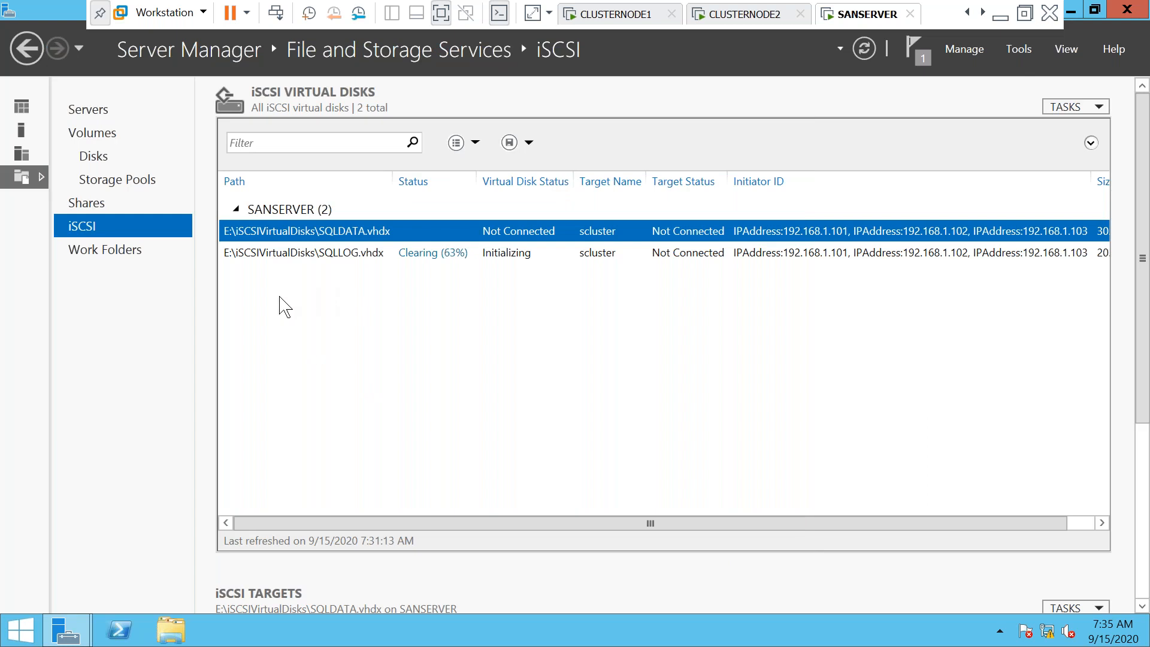
right_click(285, 307)
Start another new iSCSI virtual disk stored on volume E:
left_click(315, 306)
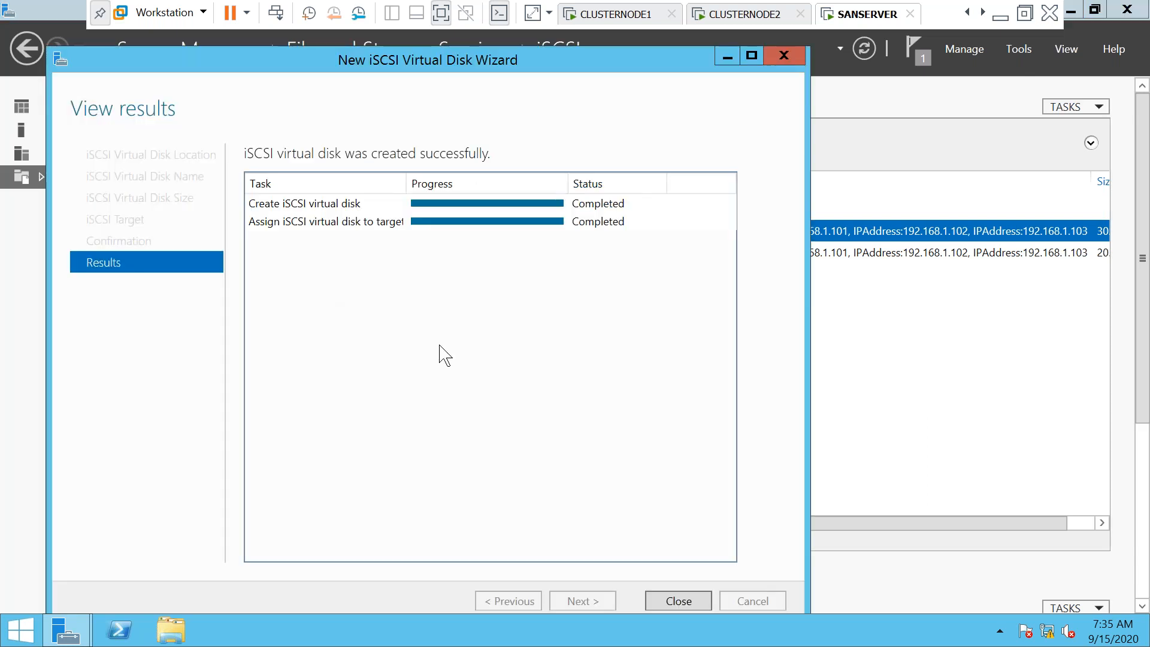
left_click(679, 601)
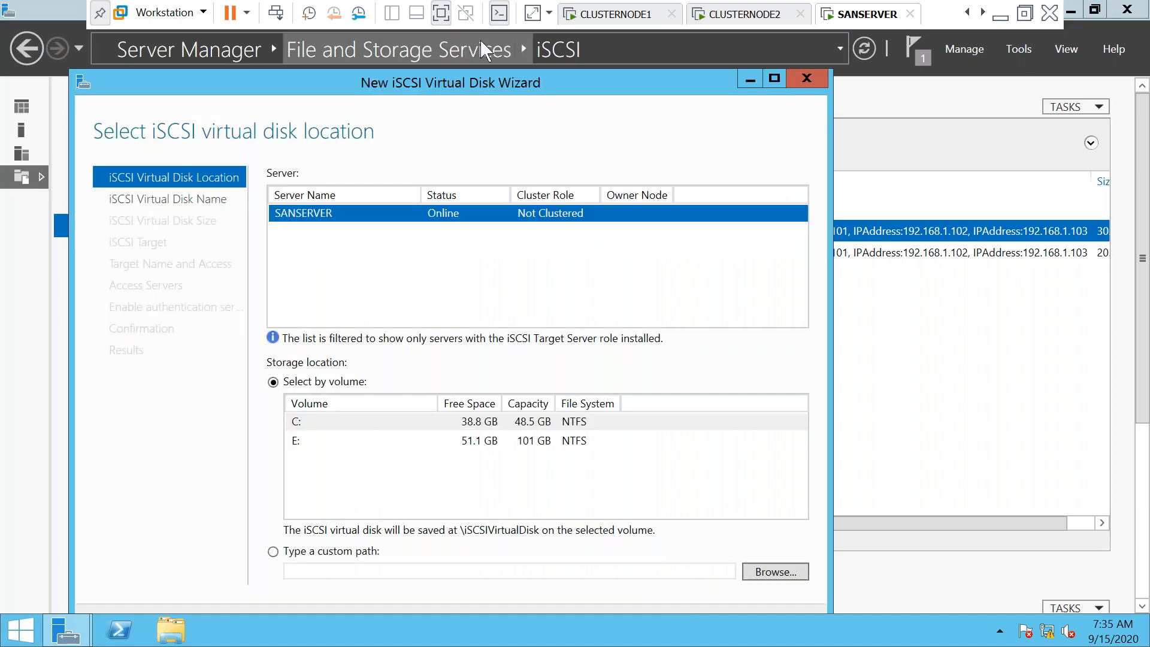
left_click_drag(461, 83, 458, 48)
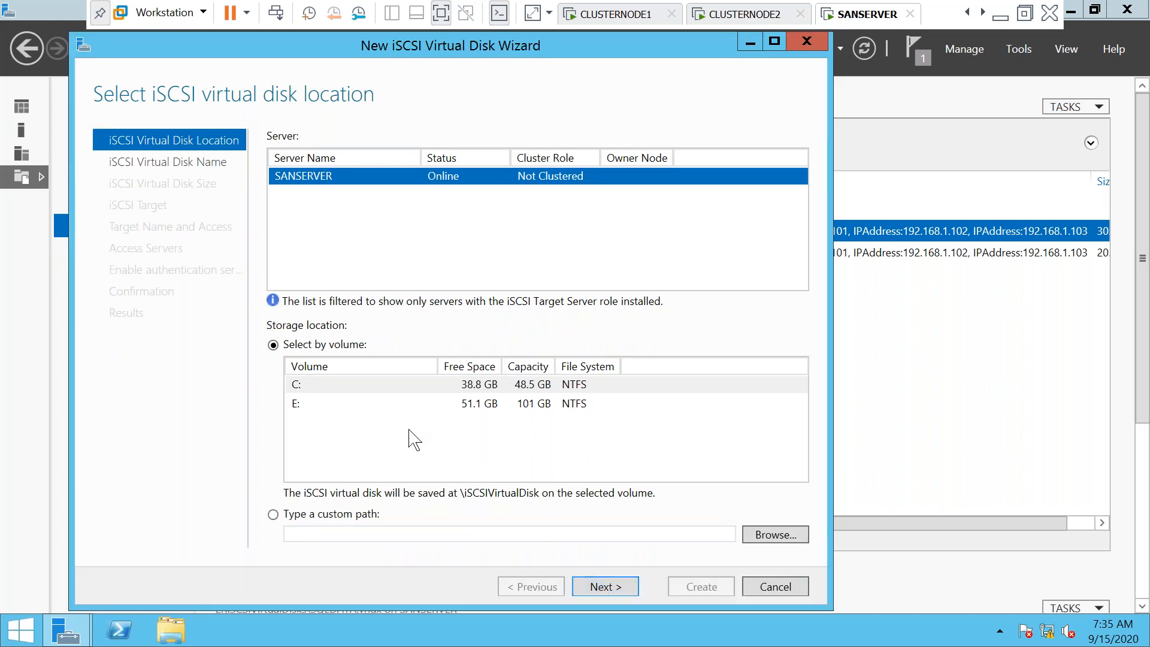
left_click(389, 404)
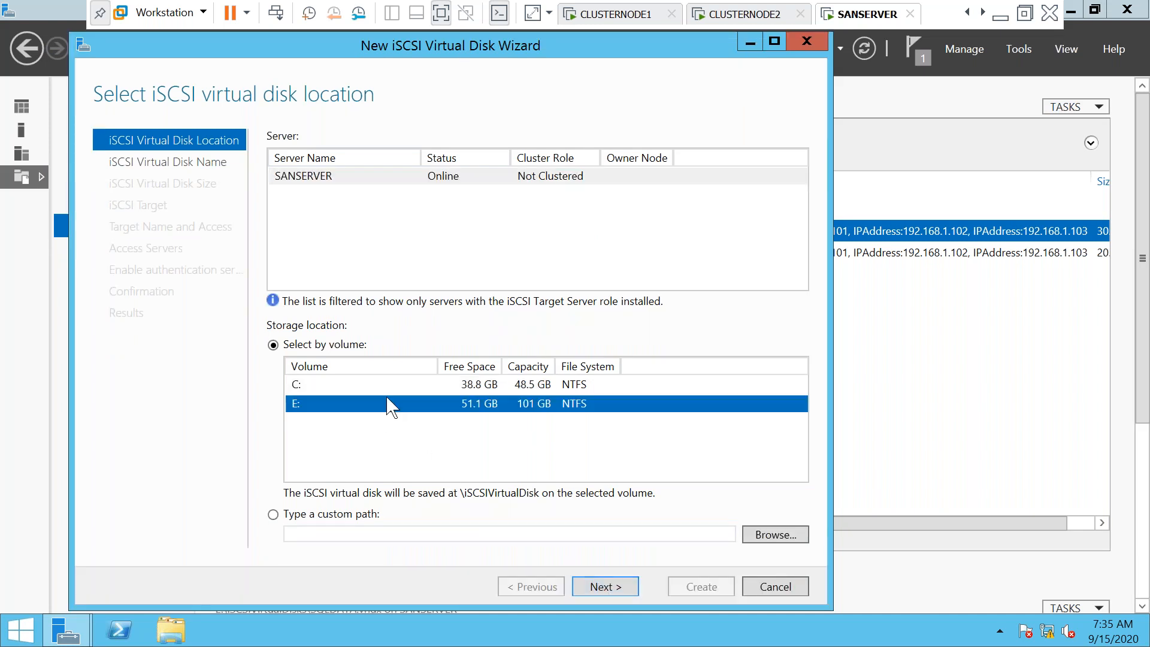
left_click(599, 588)
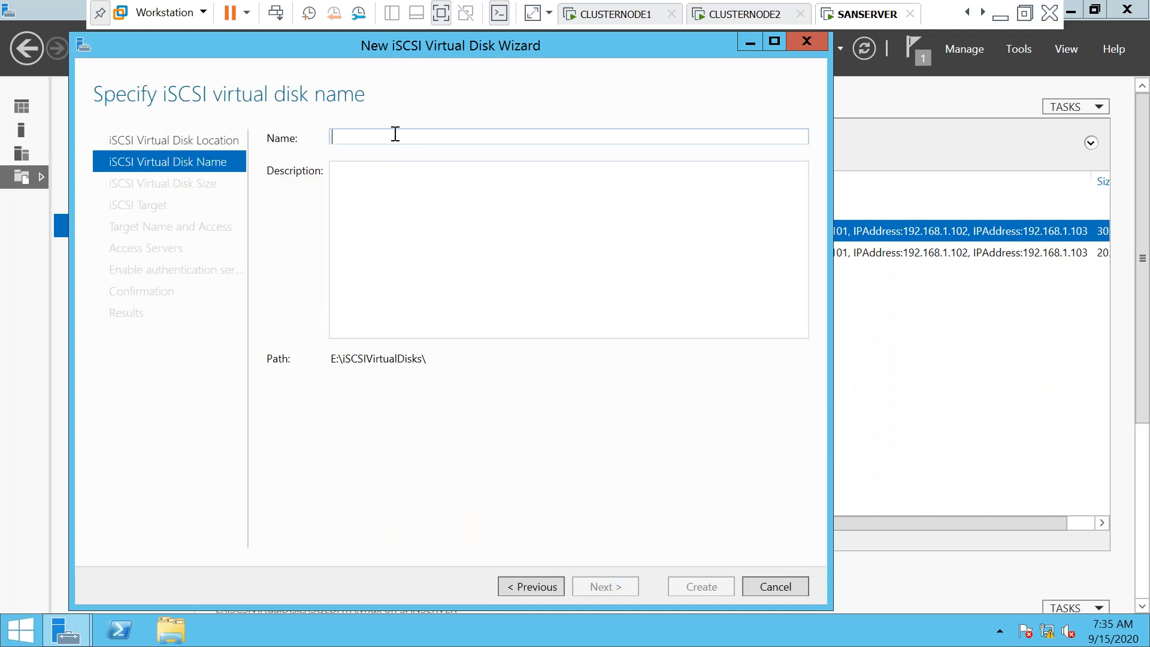
Name the disk MSDTC, size it 1 GB, assign it to scluster, and create it
type("MSDTC")
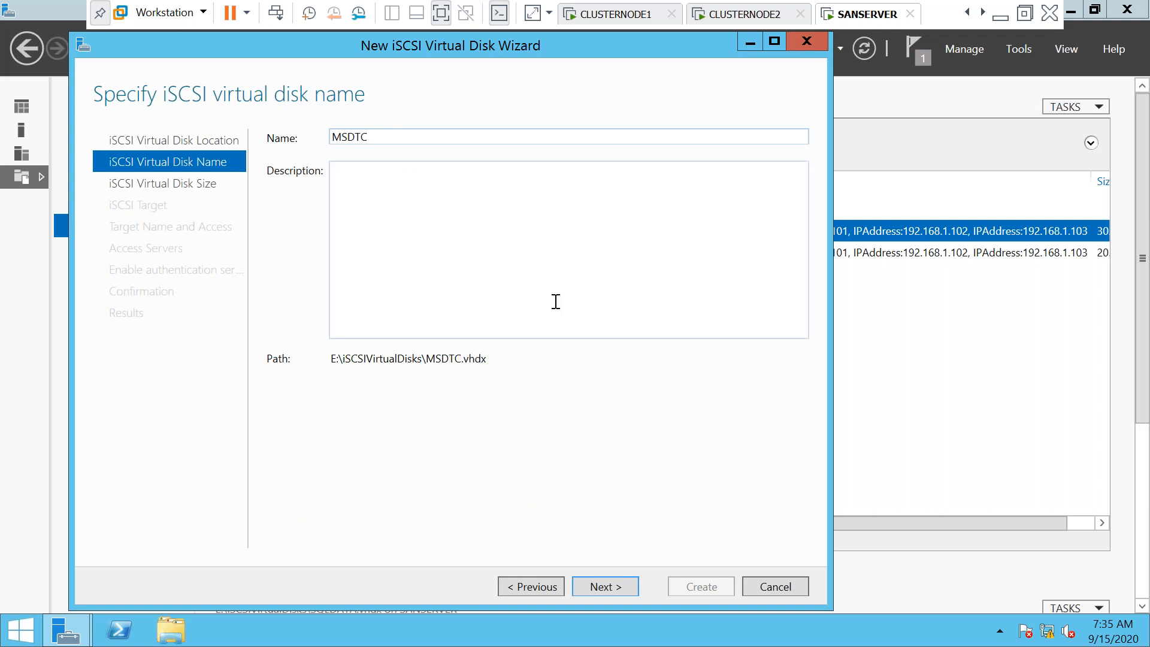
left_click(615, 594)
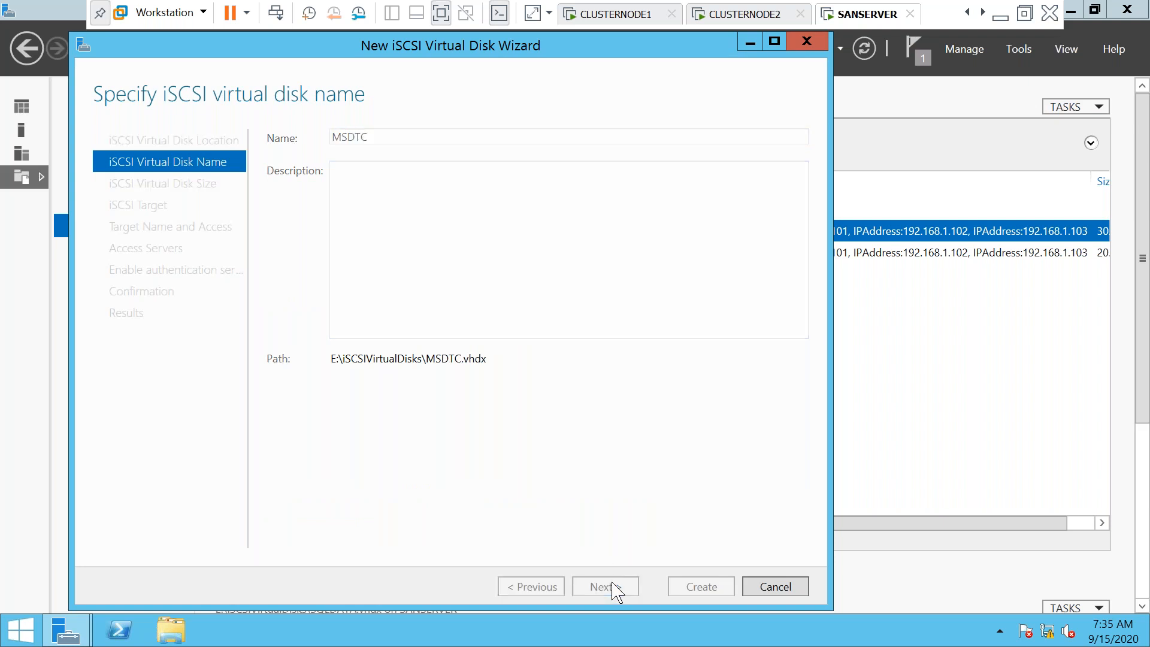
type("1")
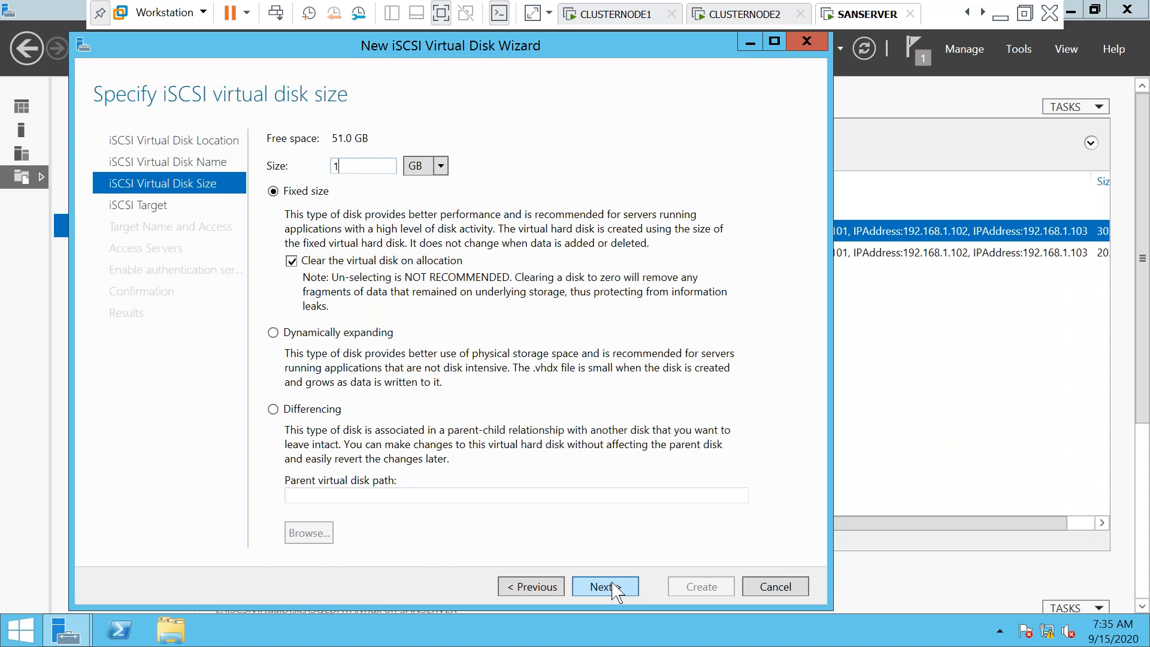
left_click(613, 584)
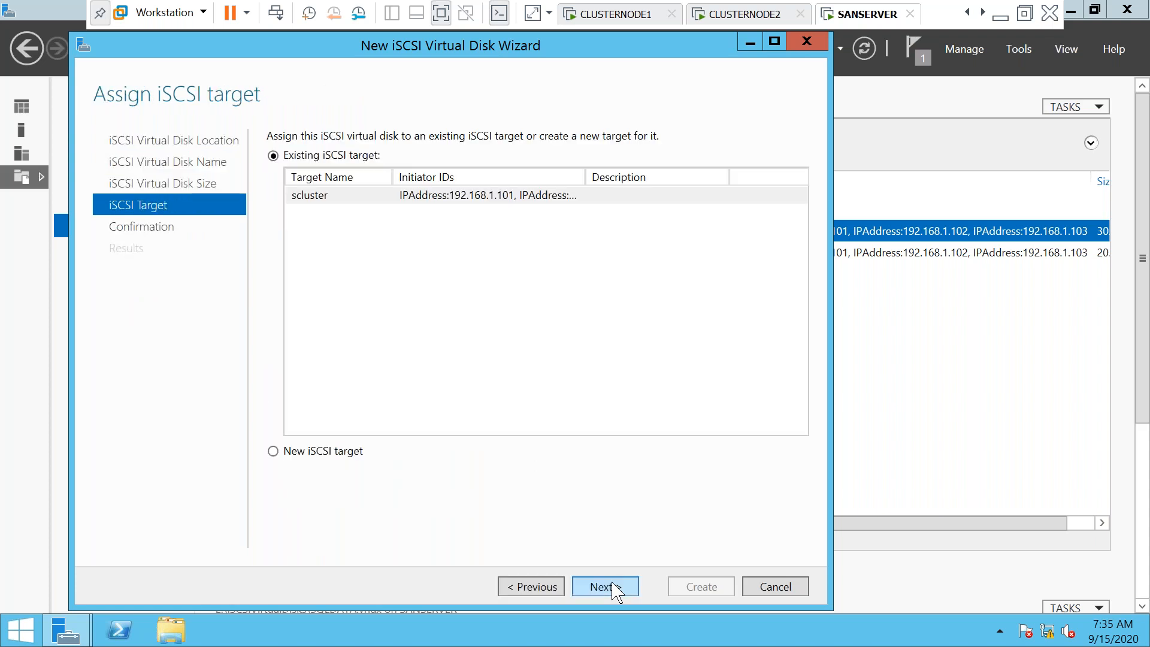
left_click(616, 592)
left_click(699, 587)
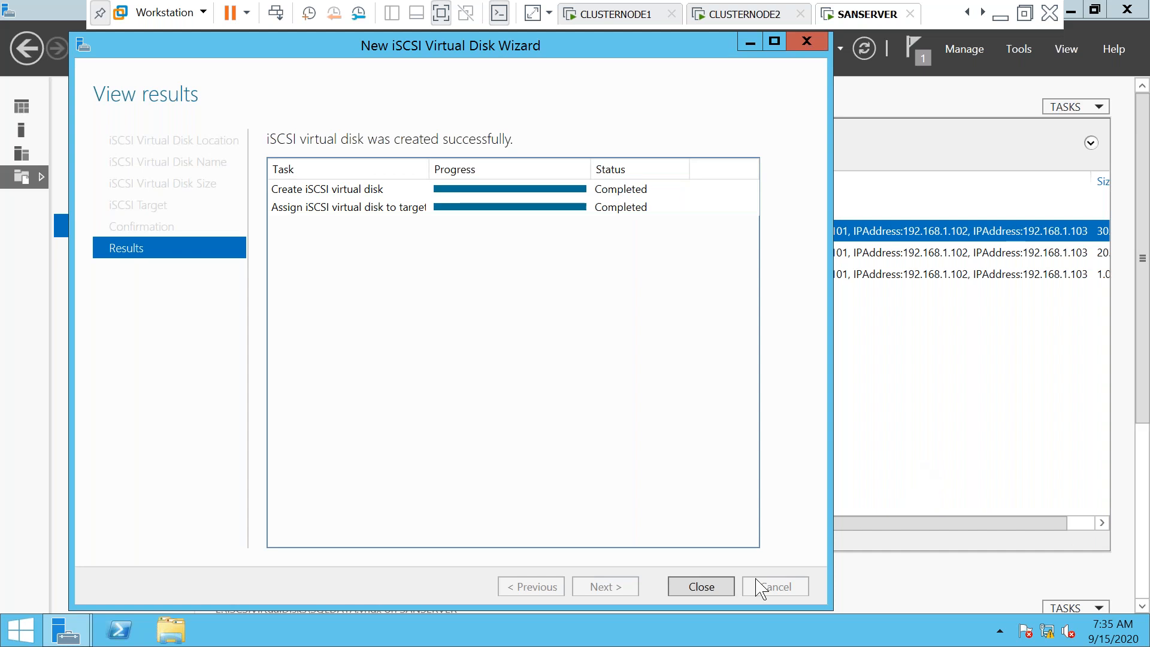
left_click(701, 587)
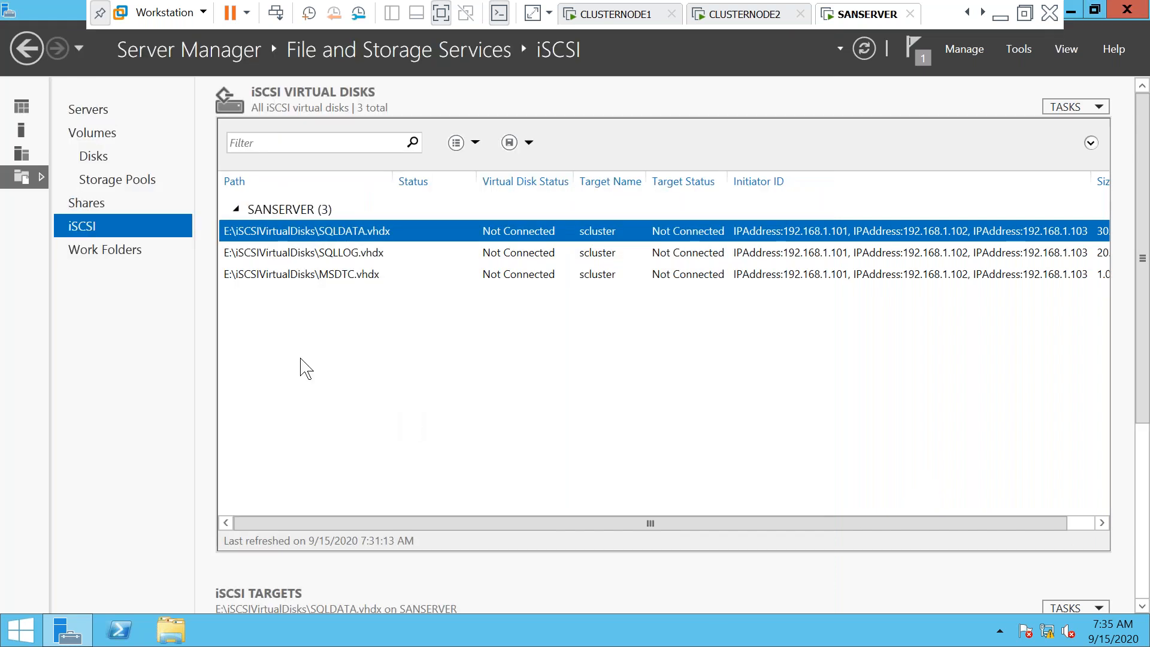
Start a new iSCSI virtual disk stored on volume E:
right_click(301, 360)
left_click(372, 368)
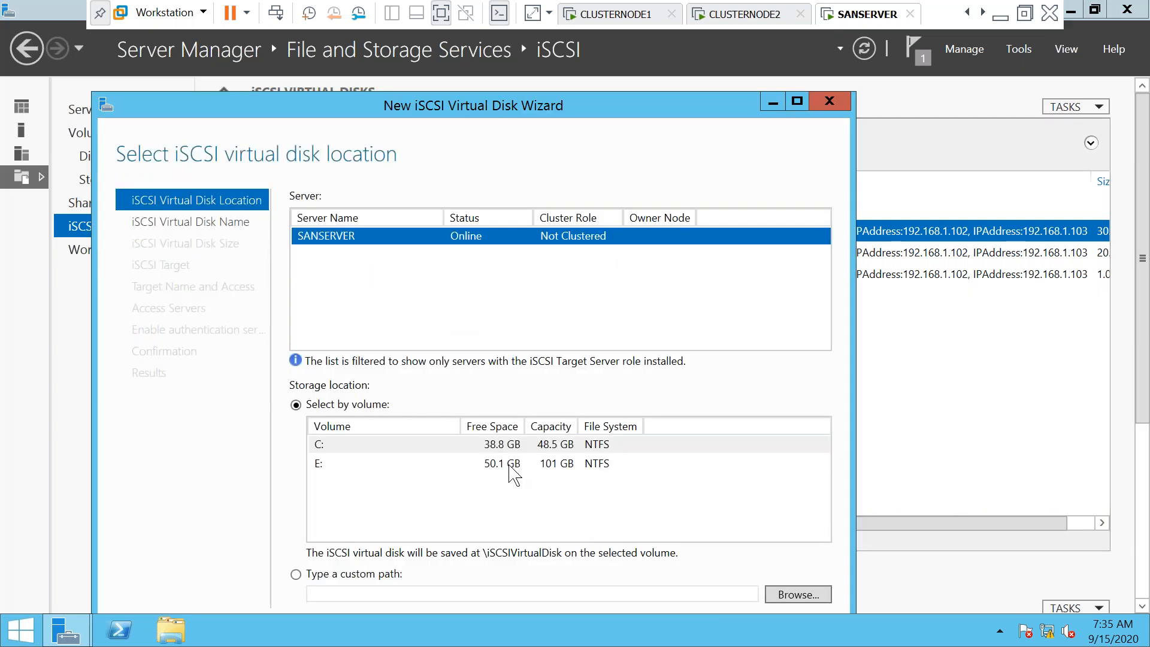
left_click(509, 465)
left_click_drag(579, 103, 587, 49)
left_click(634, 593)
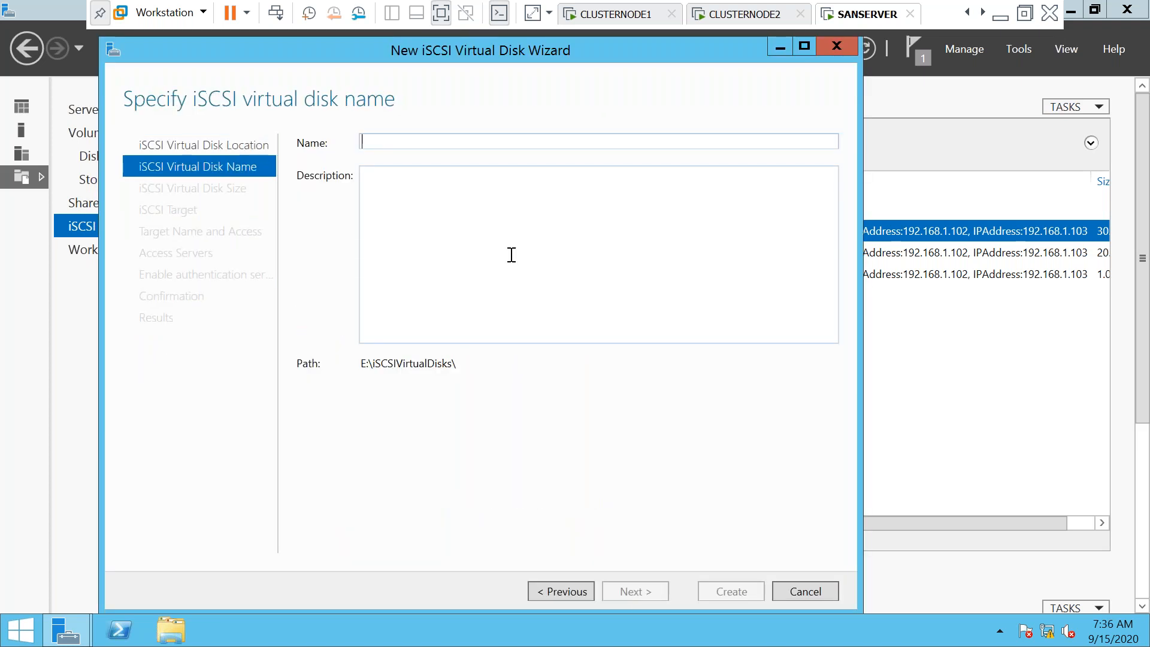
Name the disk QUORUM, size it 2 GB, keep the scluster target, and create it
type("QUR")
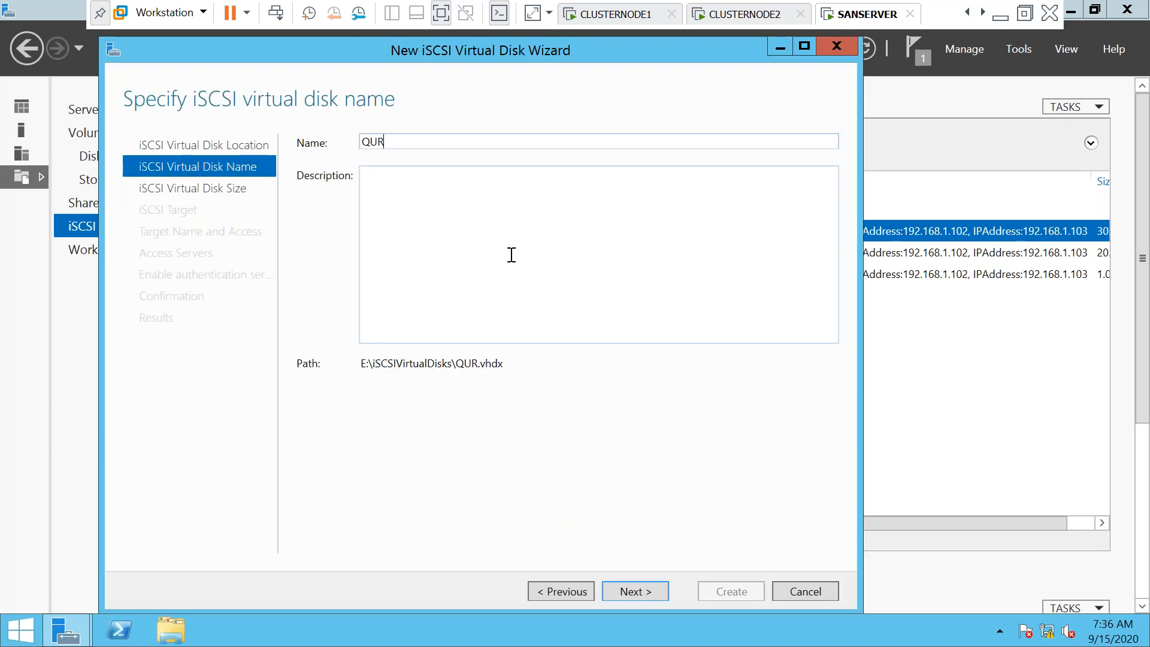
key("BackSpace")
type("O")
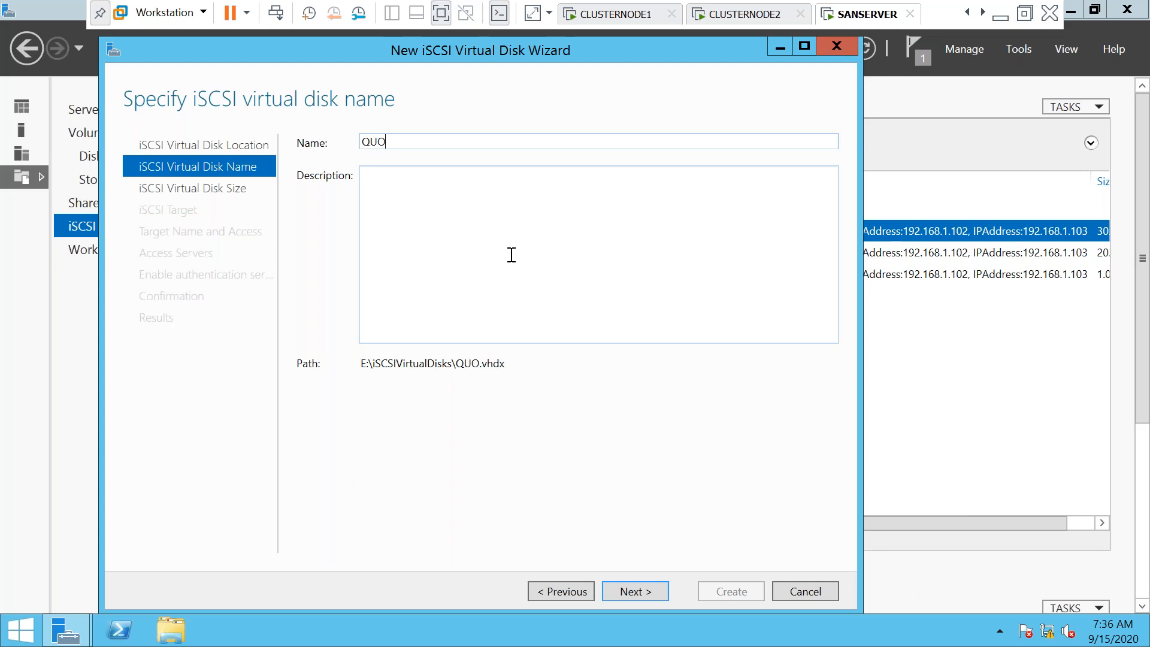
type("RUM")
left_click(629, 592)
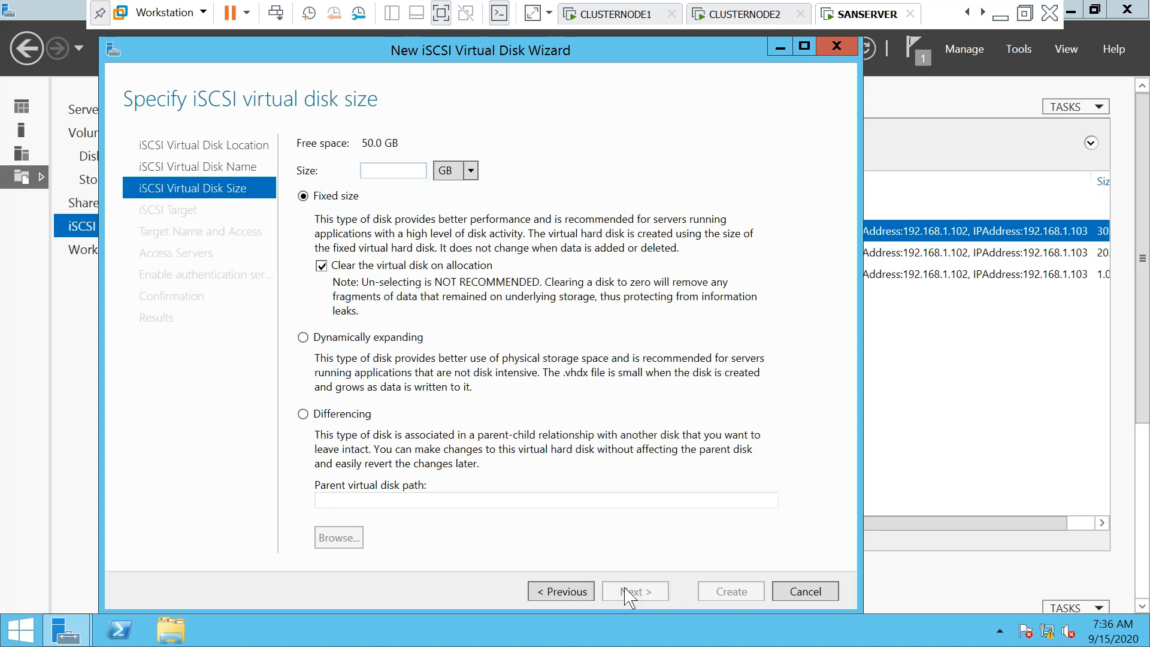
type("2")
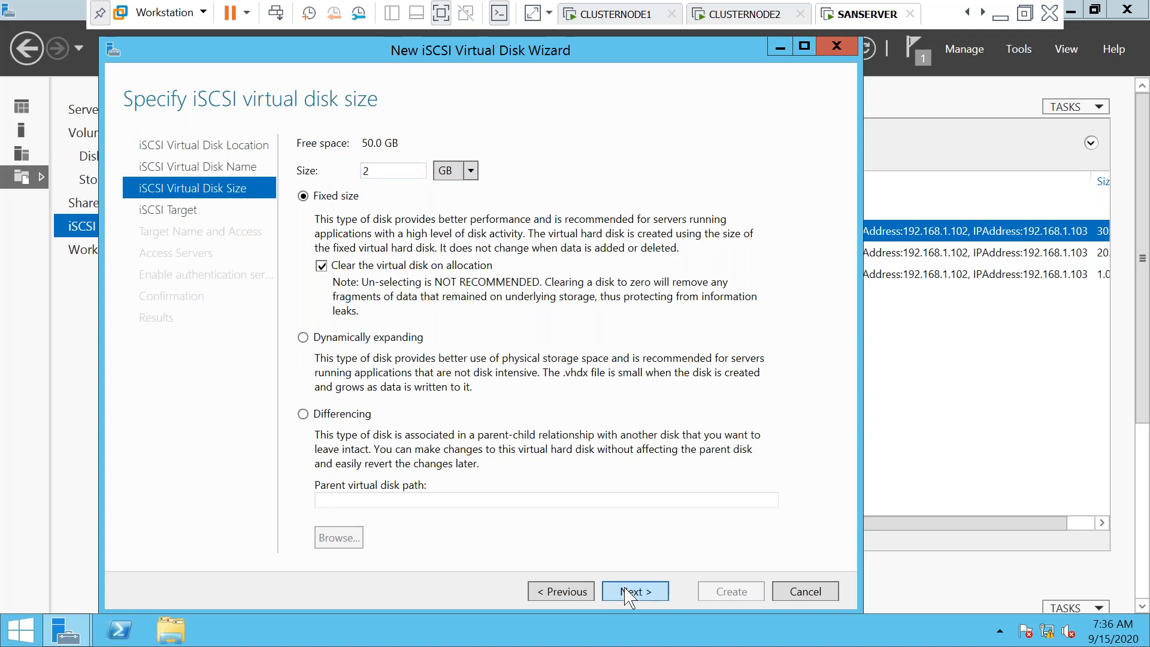
left_click(624, 593)
left_click(623, 593)
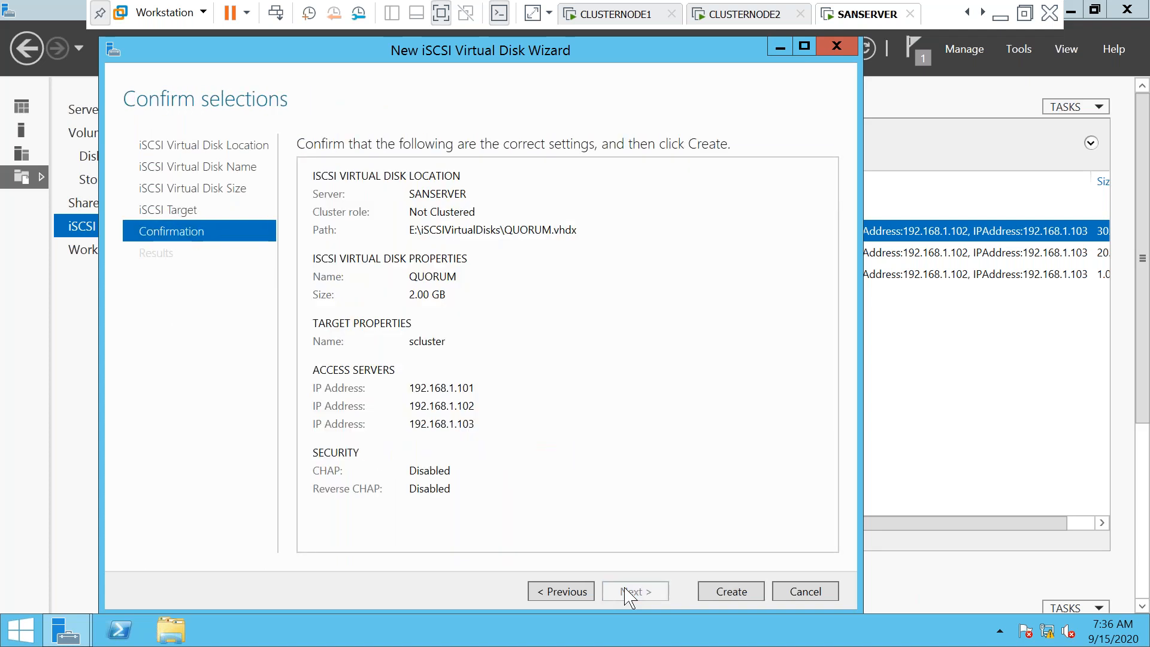
left_click(731, 592)
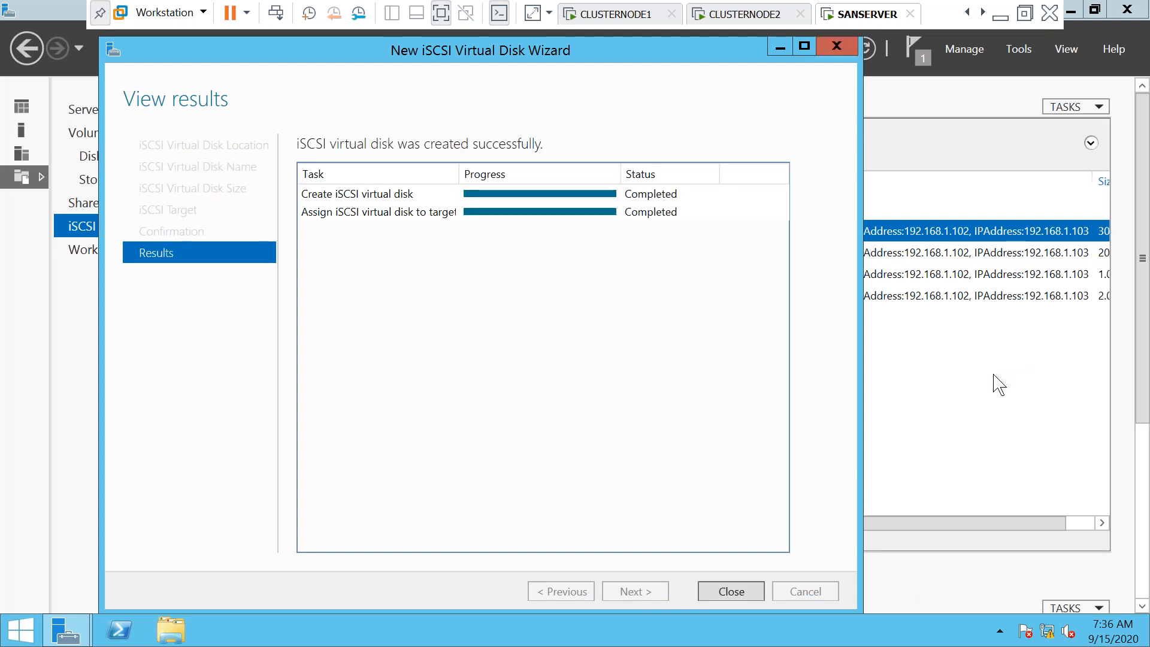
left_click(729, 591)
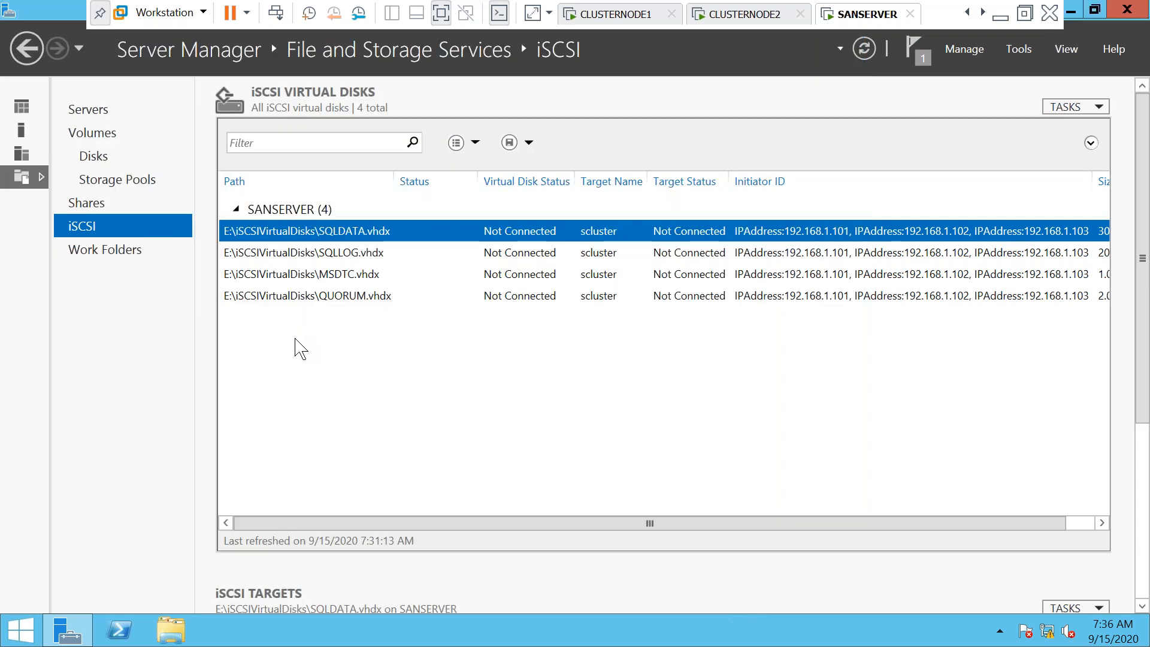
Start another iSCSI virtual disk stored on volume E:
right_click(296, 339)
left_click(323, 352)
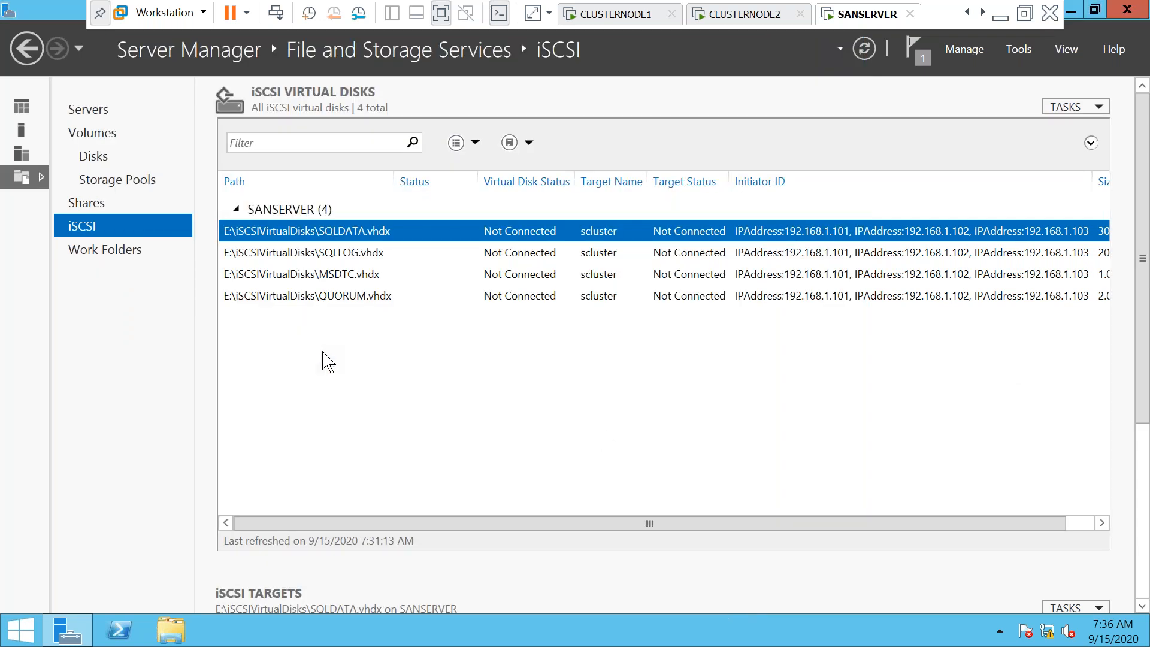
left_click_drag(465, 120, 466, 66)
left_click(454, 432)
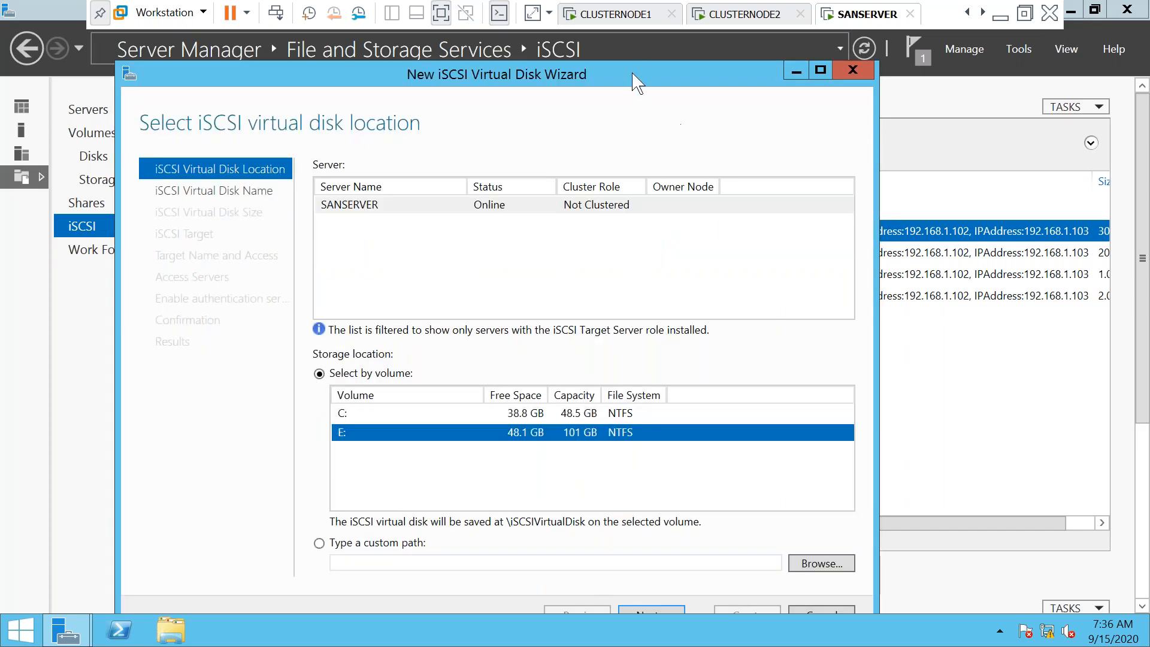
left_click_drag(632, 73, 631, 32)
left_click(649, 572)
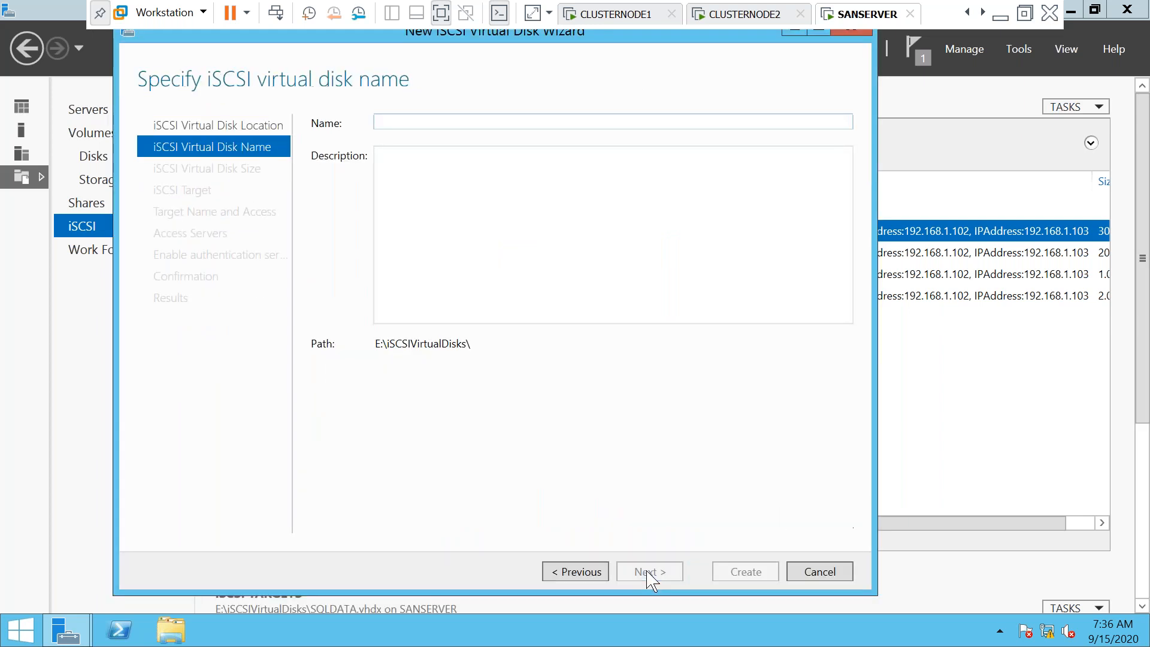
Create the 20 GB SSAS disk on the scluster target, then switch to CLUSTERNODE1
type("SSAS")
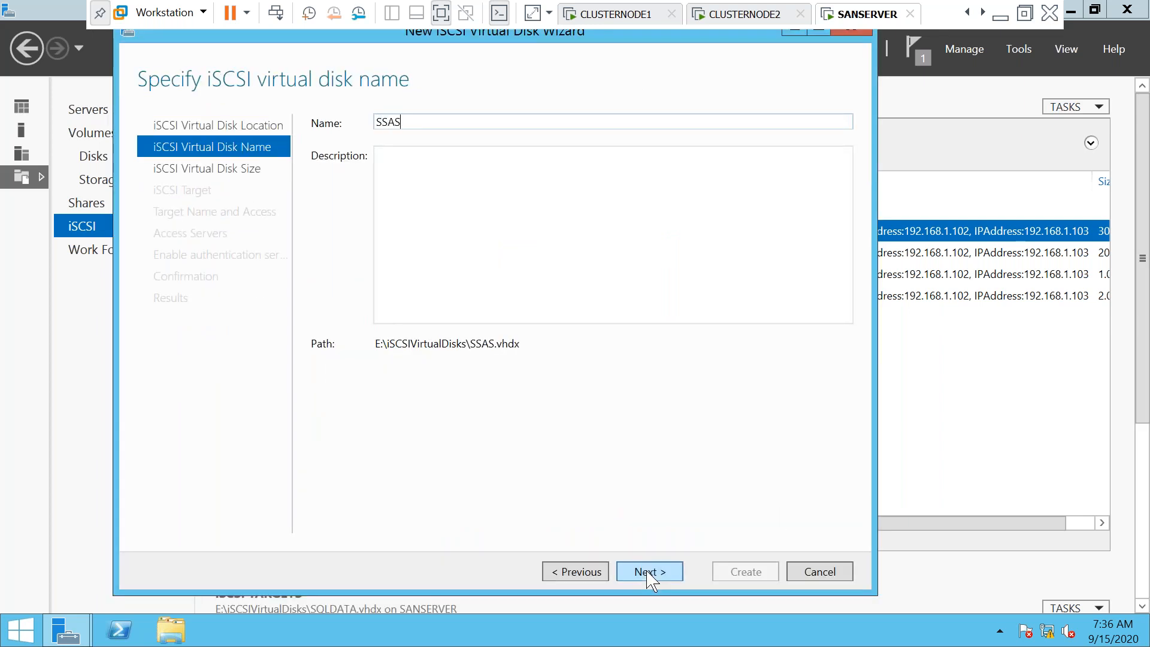
left_click(650, 573)
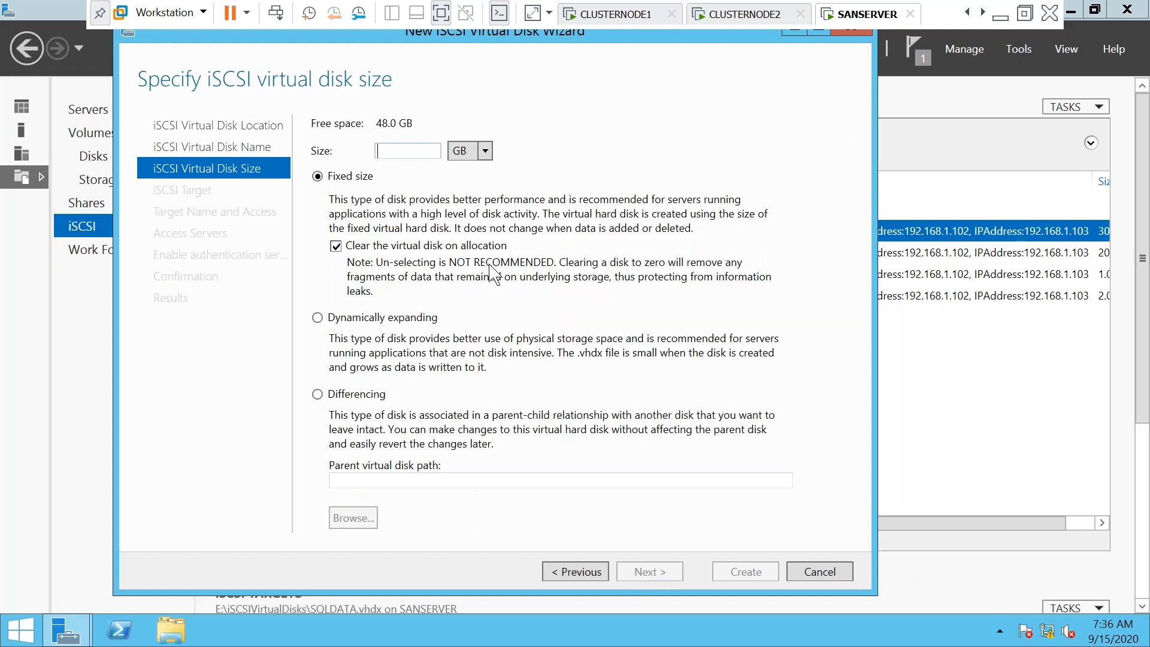
type("20")
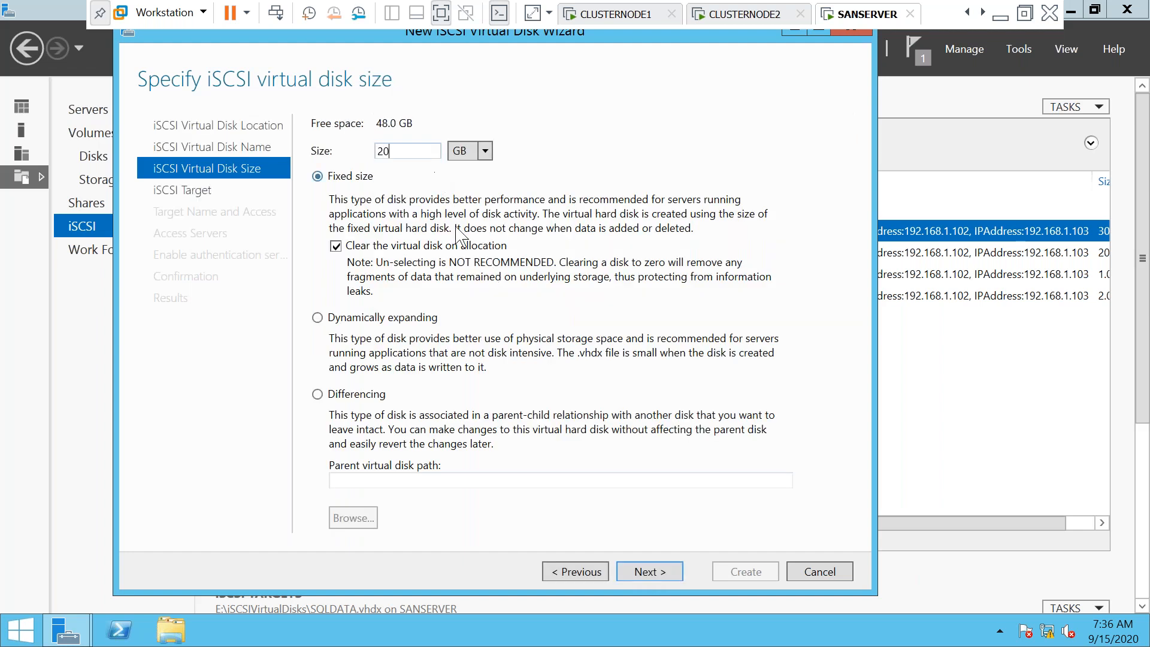
left_click(640, 576)
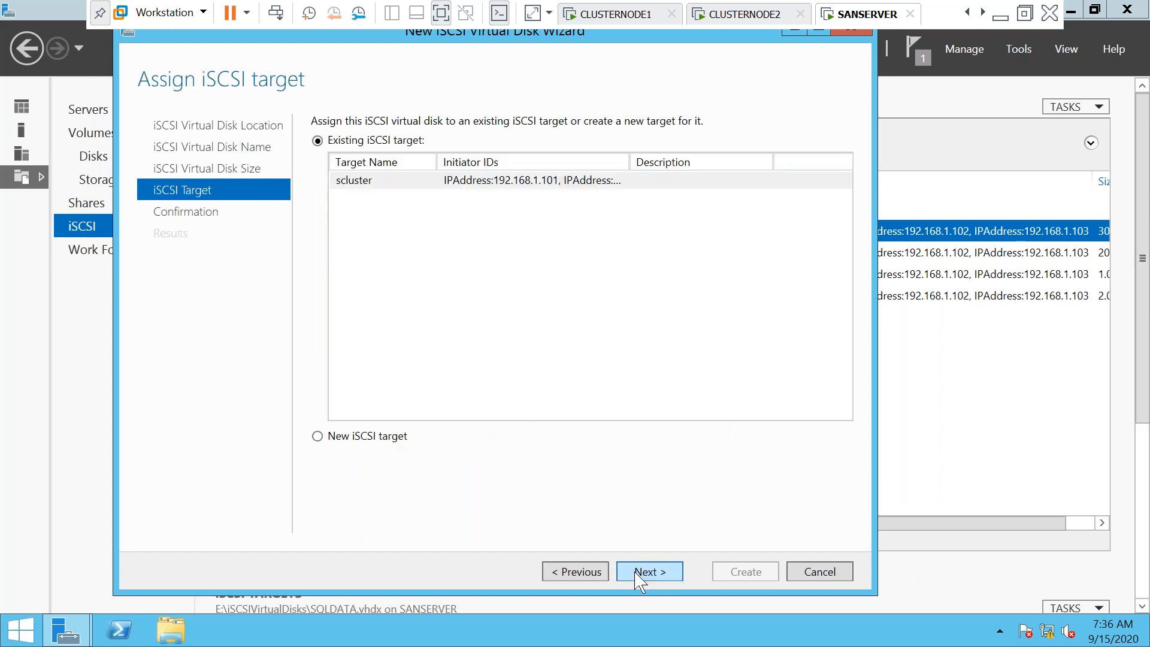
left_click(640, 576)
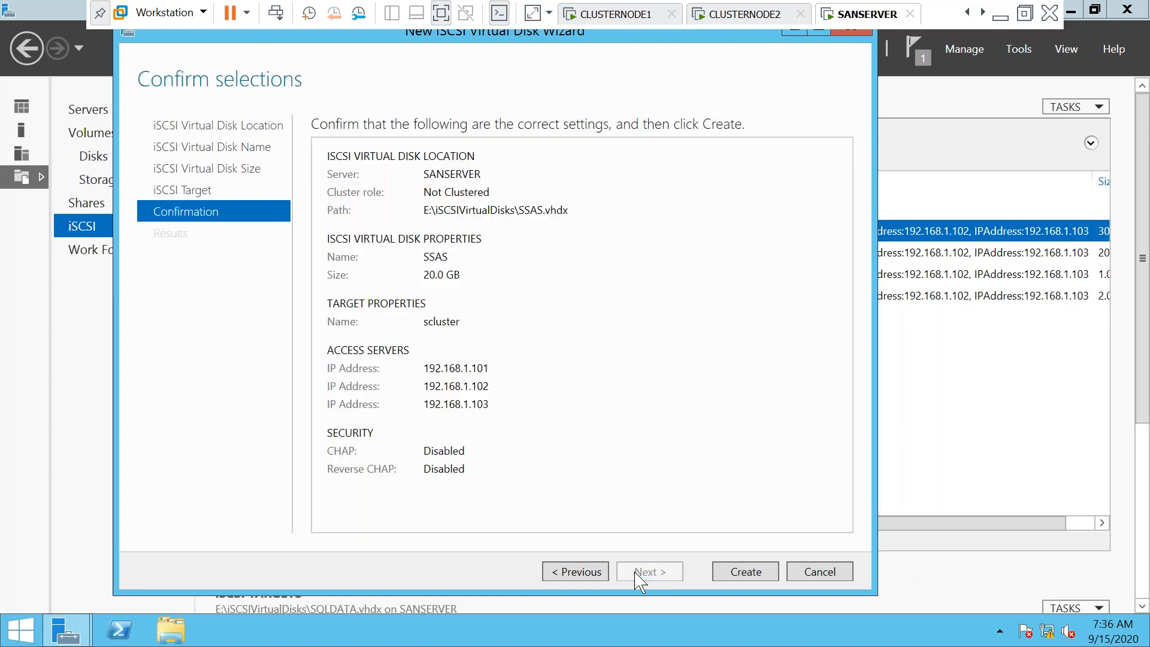
left_click(754, 575)
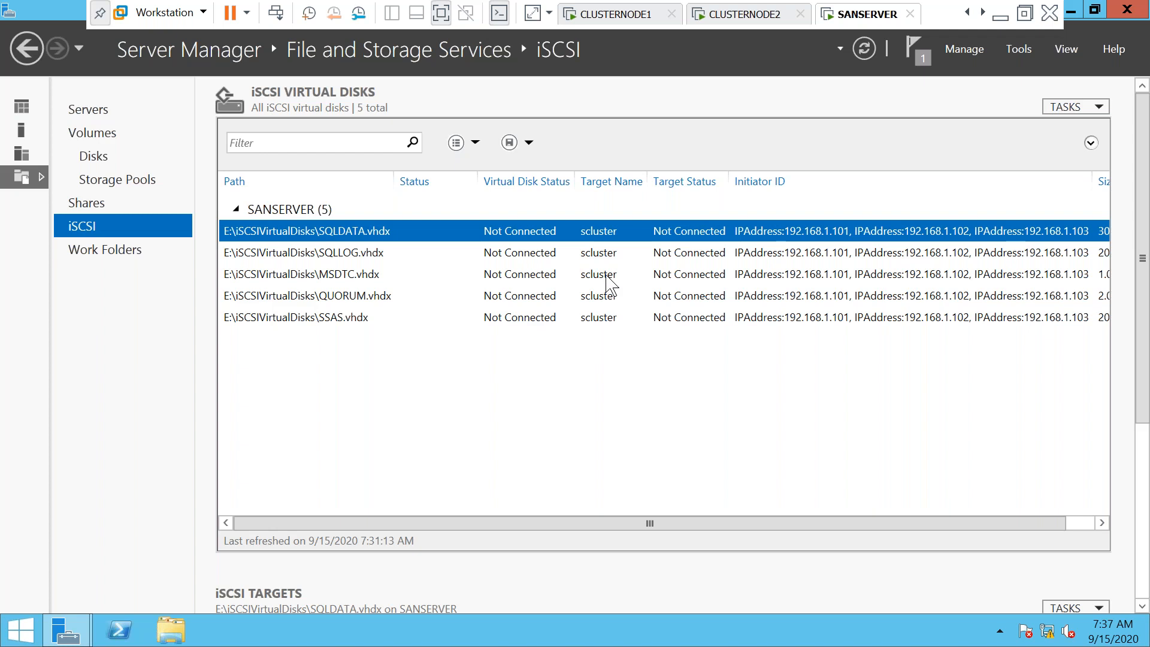
left_click(623, 24)
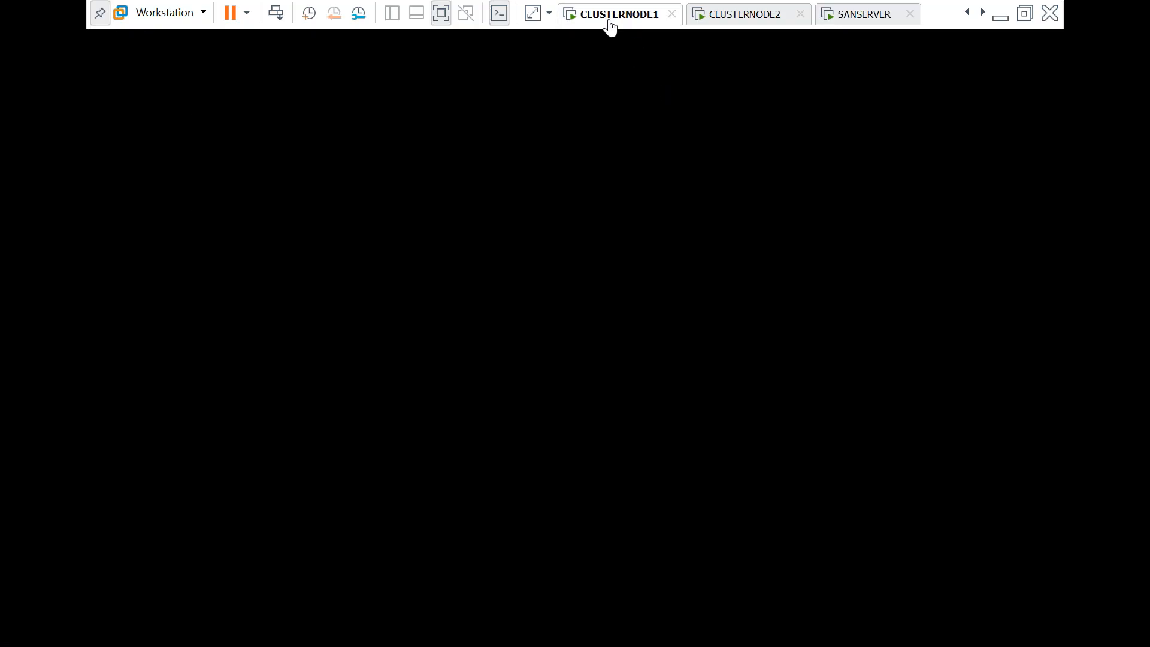
Sign in to CLUSTERNODE1 with the account password
left_click(276, 12)
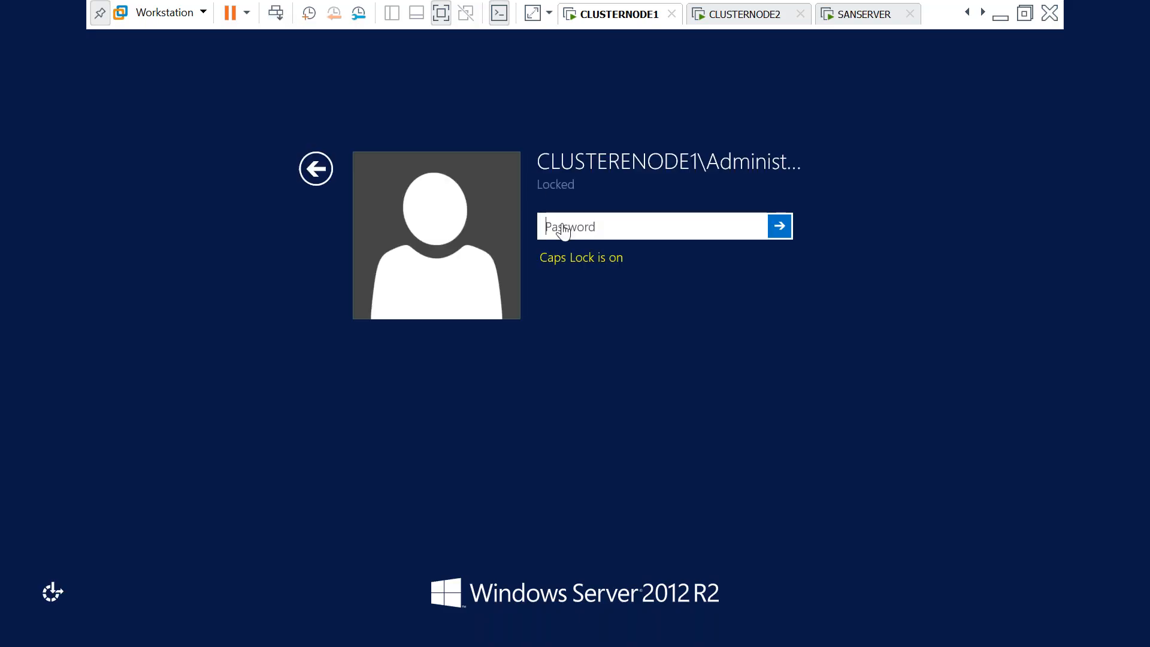
key("Caps_Lock")
key("Caps_Lock")
type("•")
key("Caps_Lock")
type("••••••••")
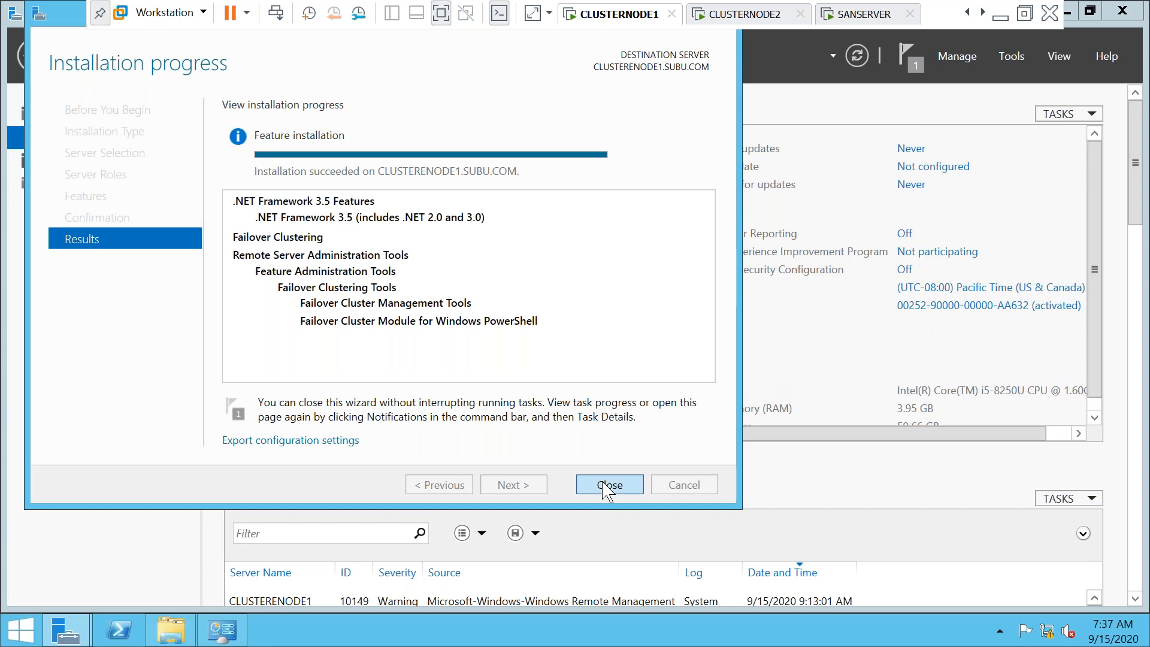
Close the feature installation results and the System window in Server Manager
left_click(605, 485)
left_click(939, 99)
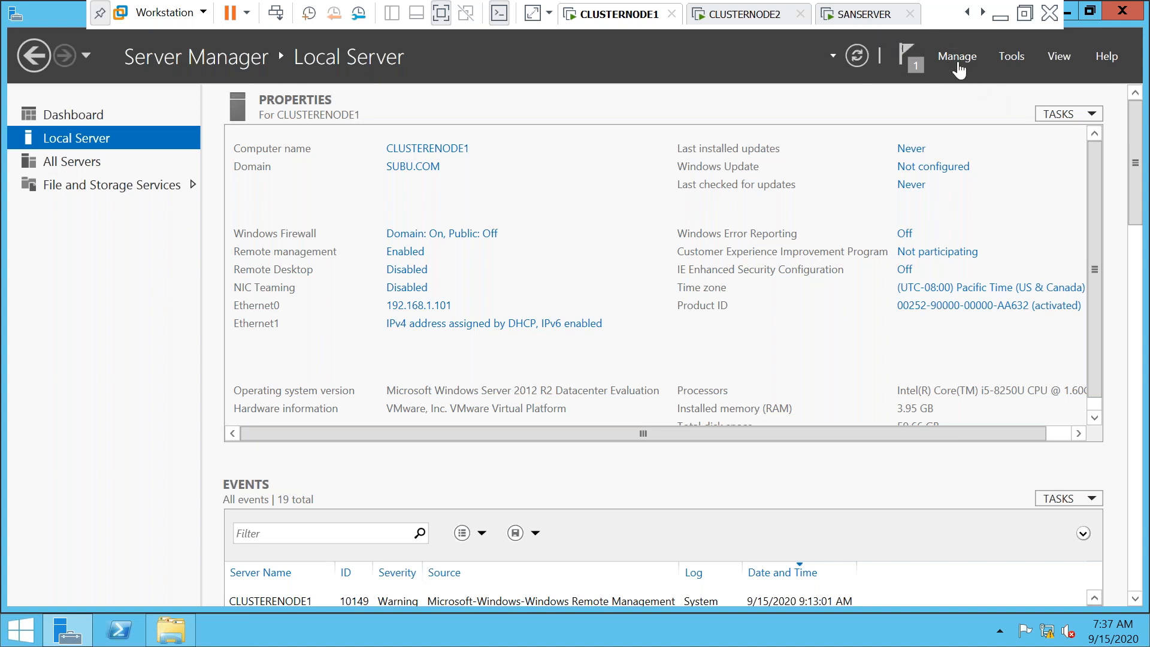
left_click(1004, 53)
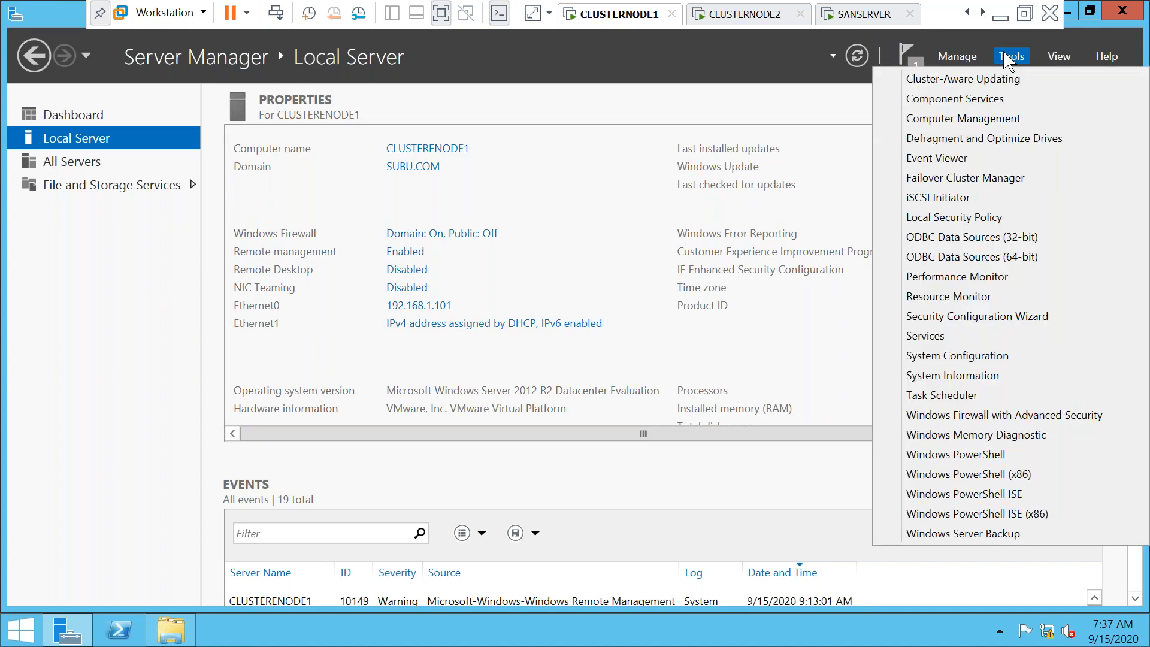
Launch the iSCSI Initiator, starting the iSCSI service, and enter target 192.168.1.103
left_click(937, 198)
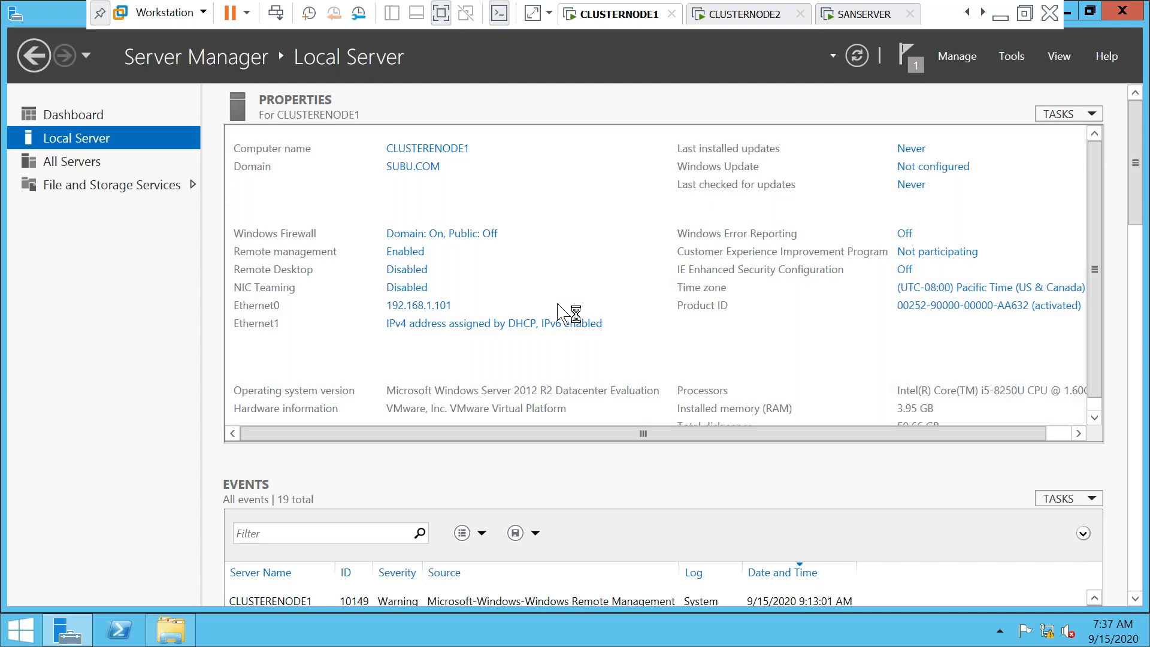
left_click(659, 389)
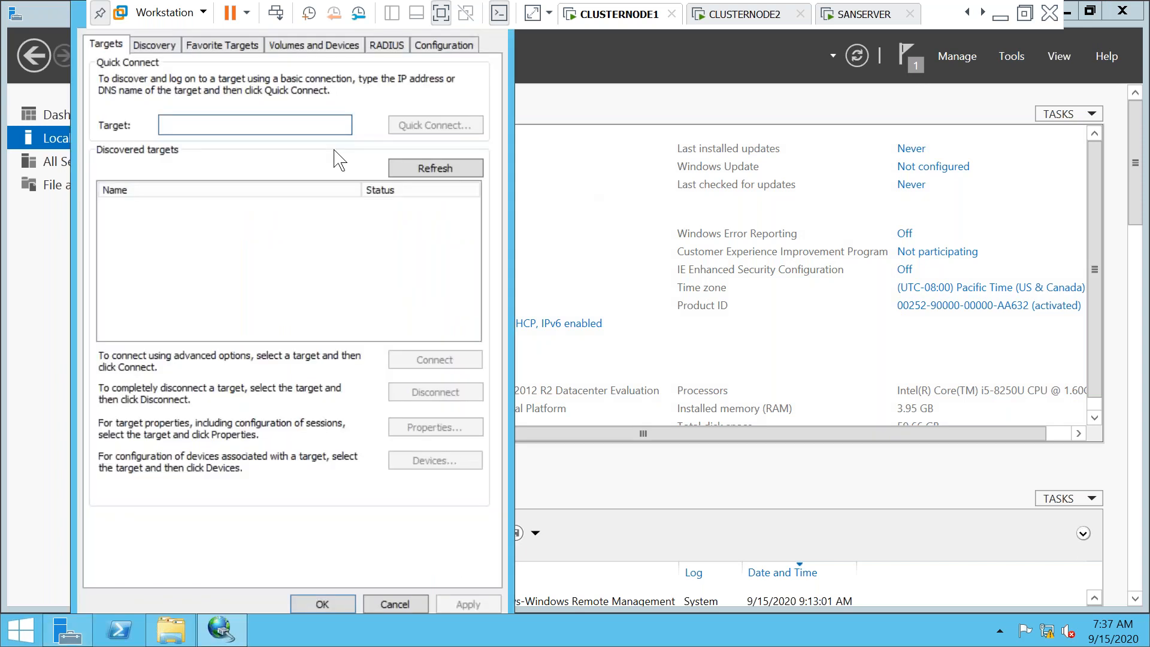
left_click(288, 124)
type("192")
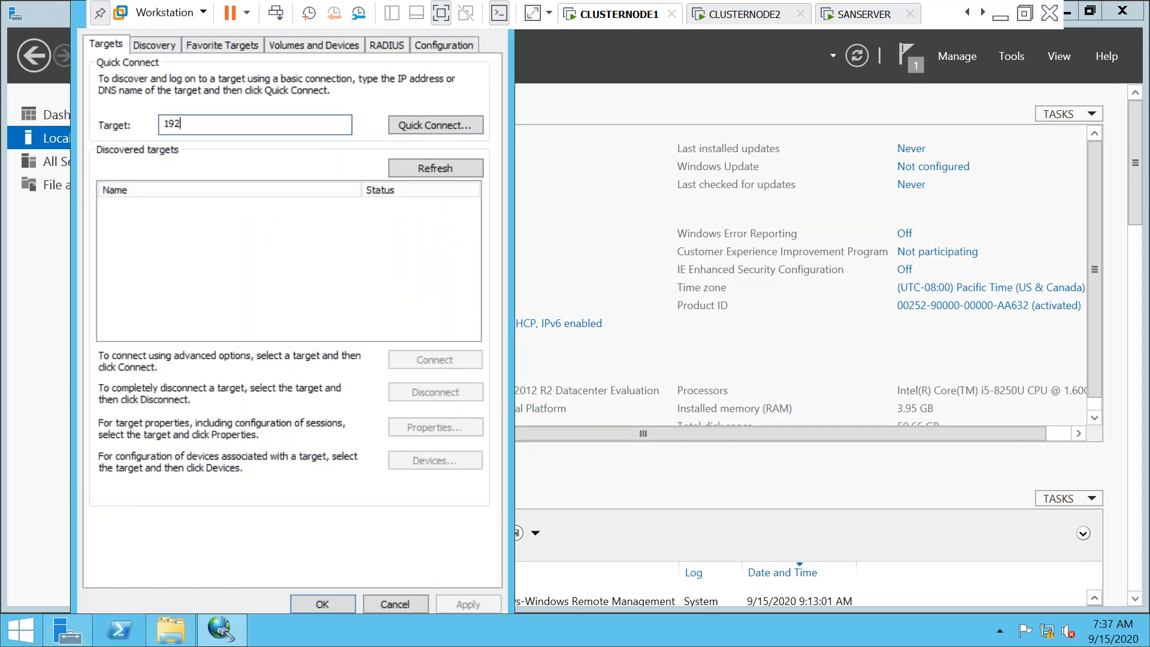
type(".168.1.103")
left_click(312, 601)
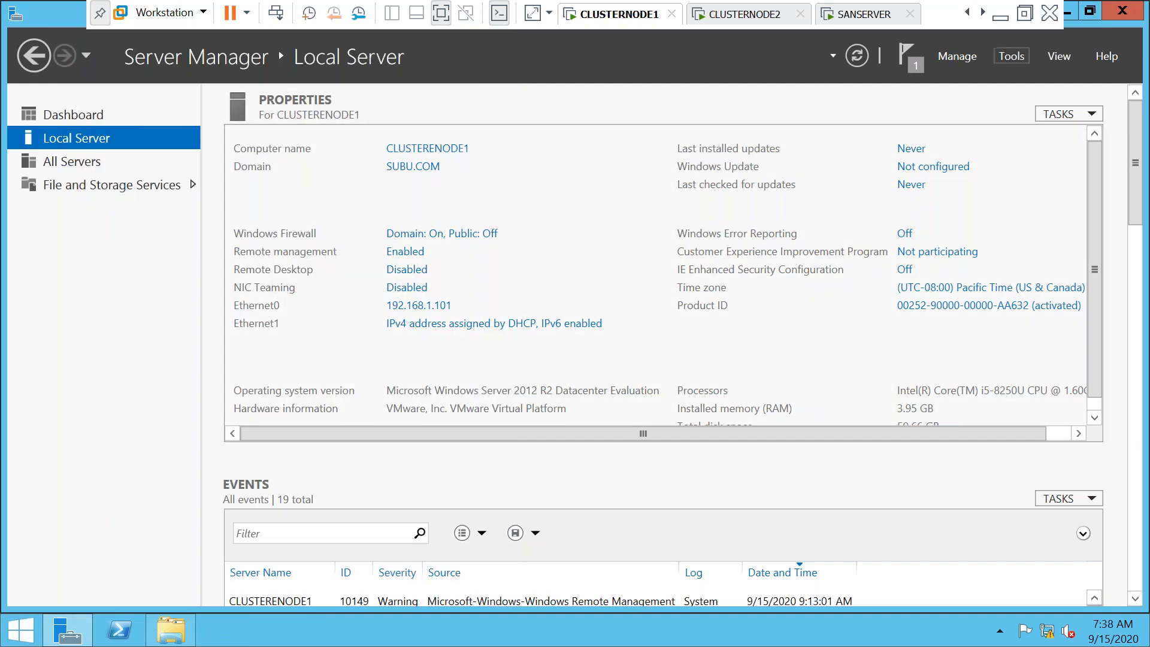
Quick-connect to the SAN target at 192.168.1.103 and close the initiator
left_click(1014, 60)
left_click(934, 195)
left_click(241, 123)
type("192")
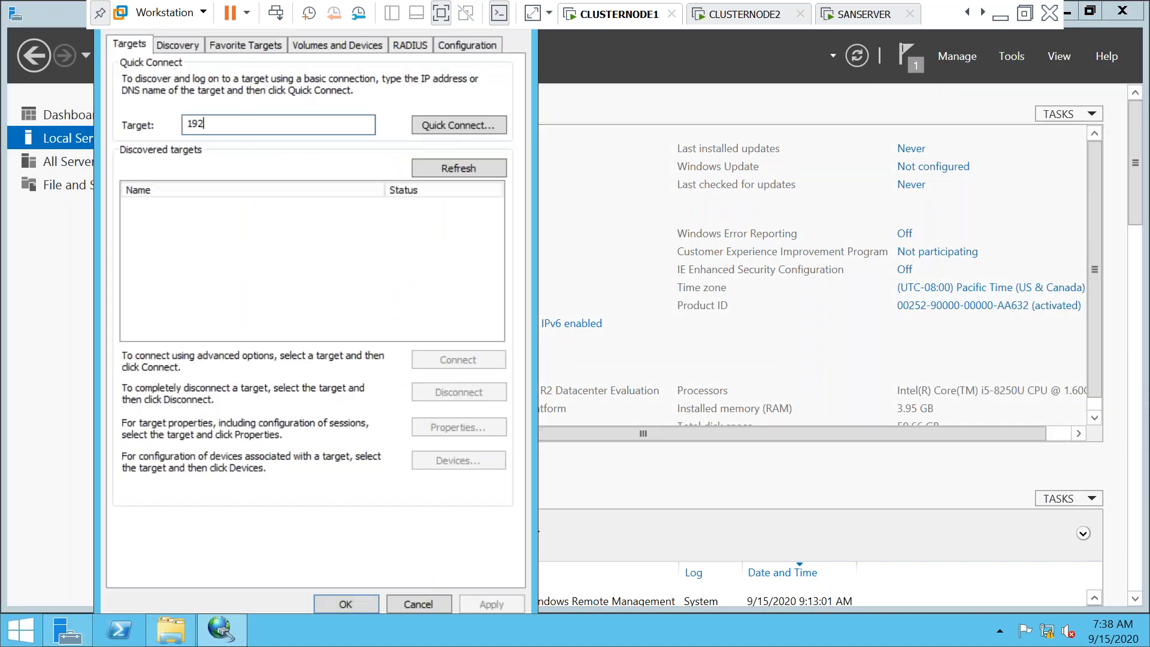
type(".168")
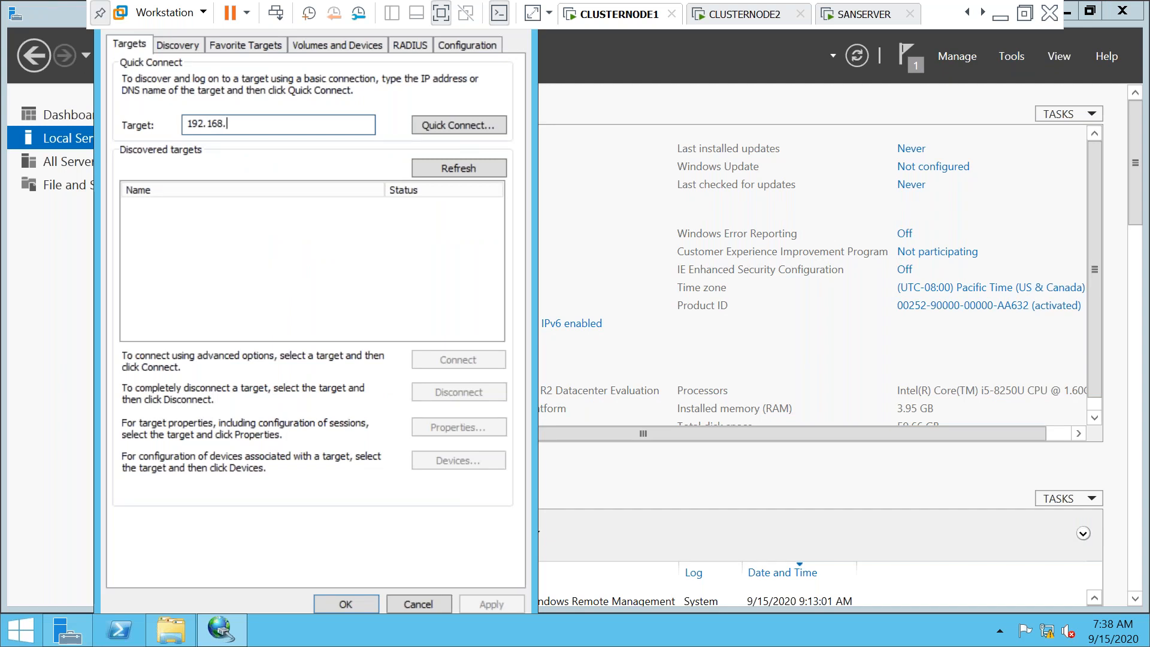
type(".1.103")
left_click(436, 127)
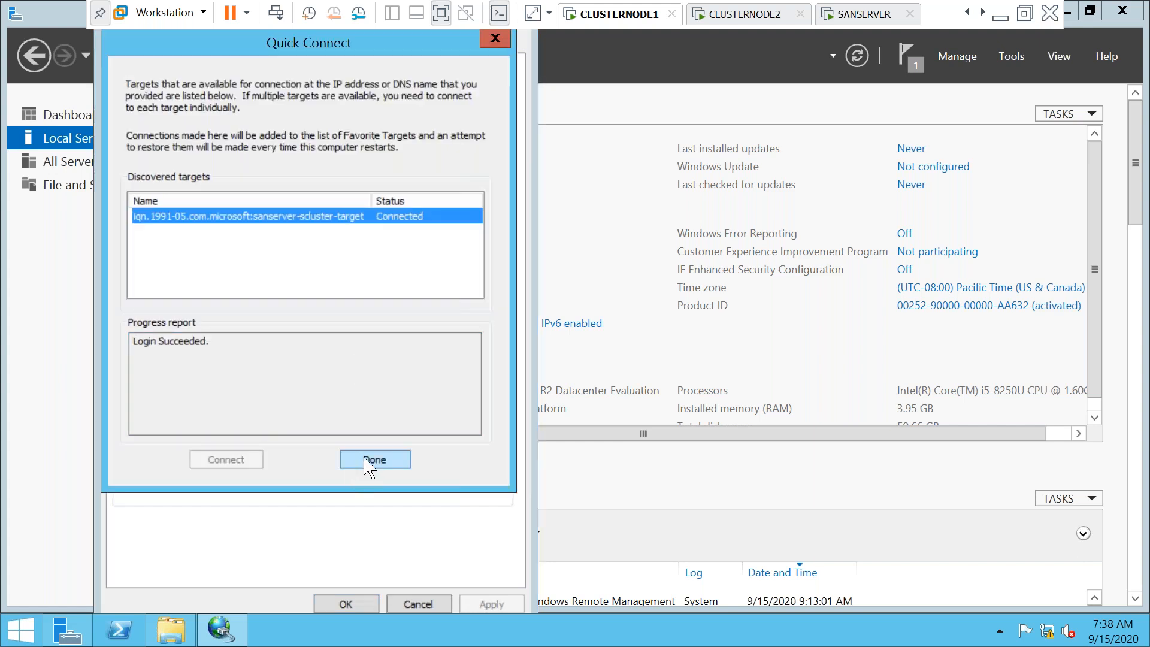
left_click(370, 461)
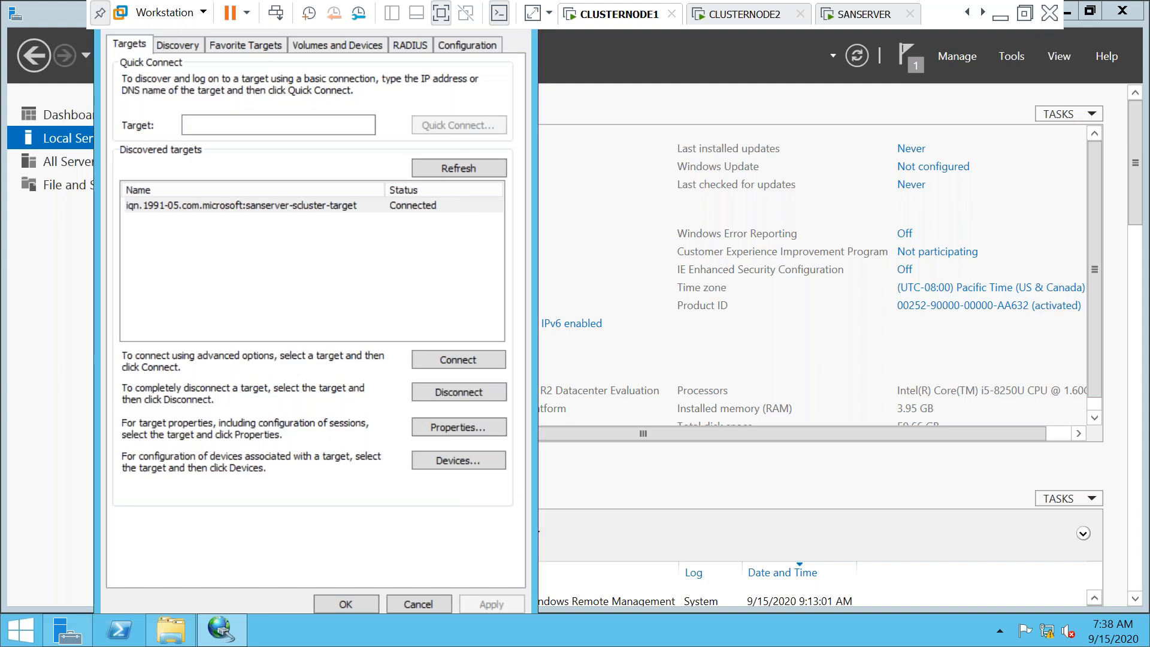
left_click(346, 603)
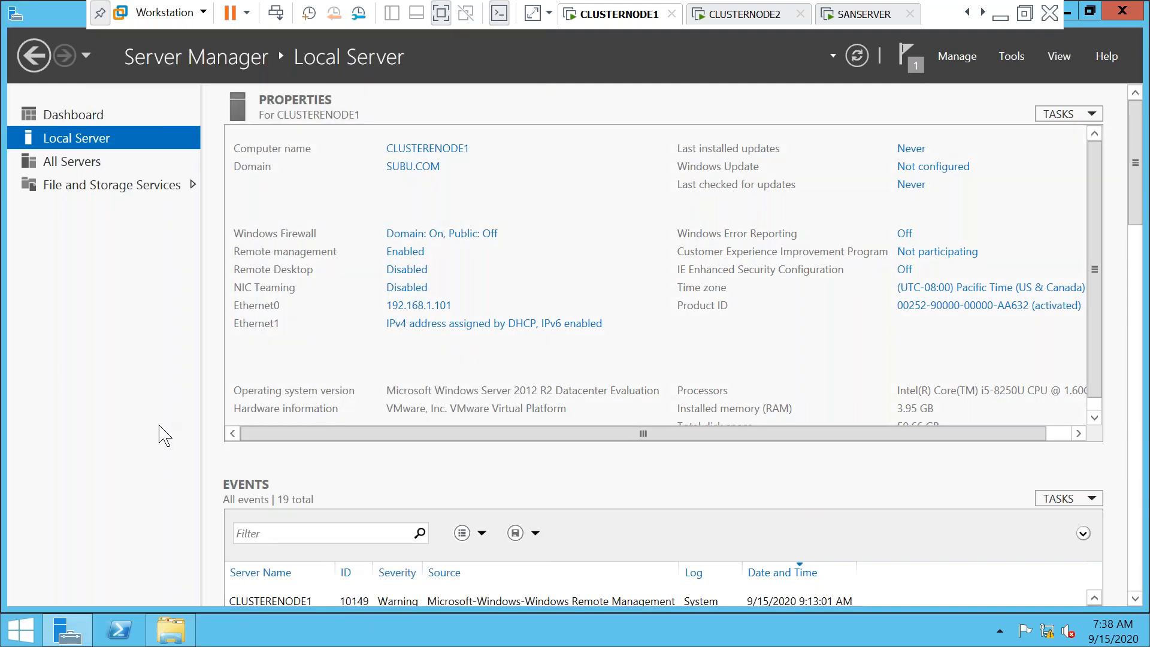
Run compmgmt.msc and view Disk Management's new offline shared disks
key("super+r")
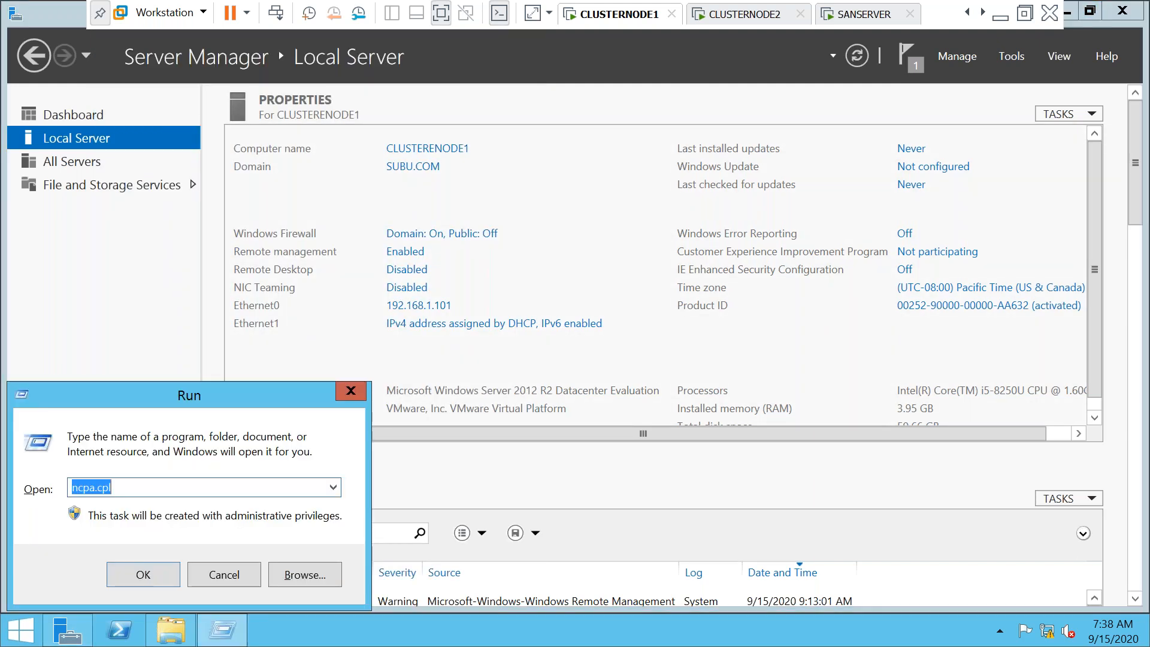
type("compmgmt.c")
key("BackSpace")
type("msc")
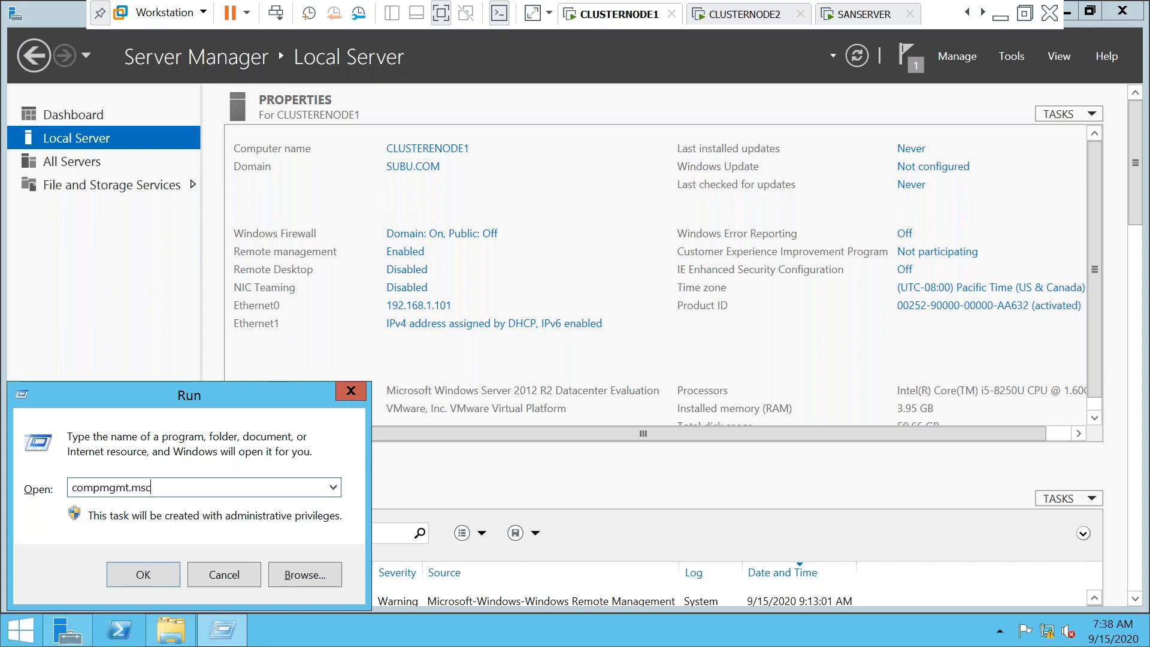
key("Return")
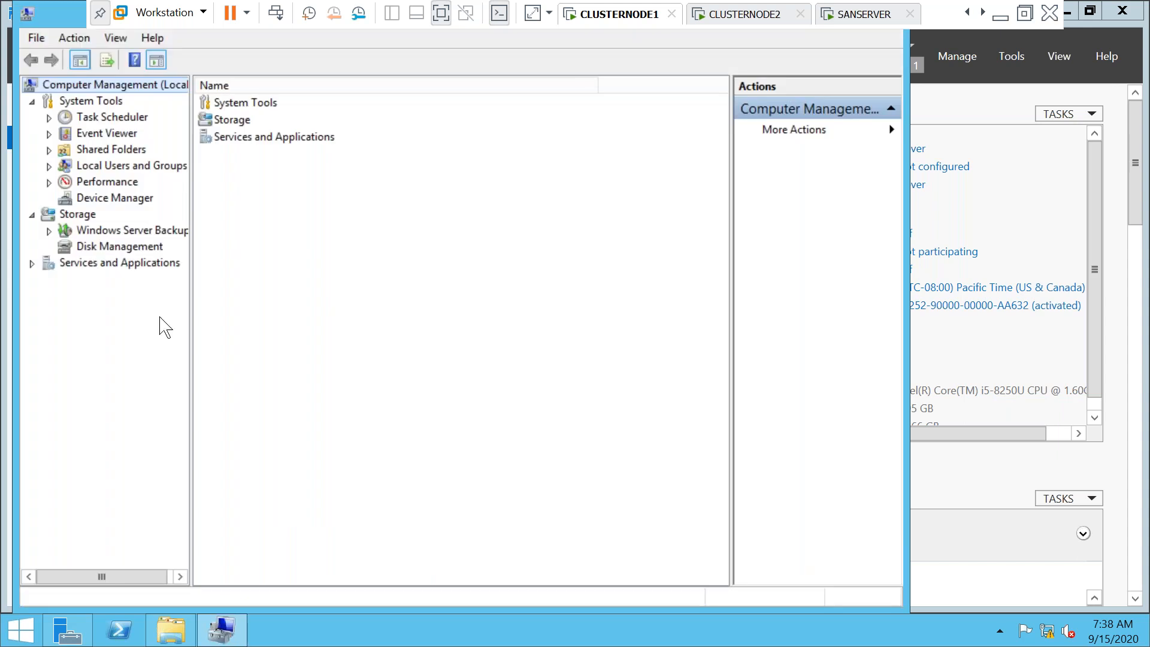
left_click(119, 247)
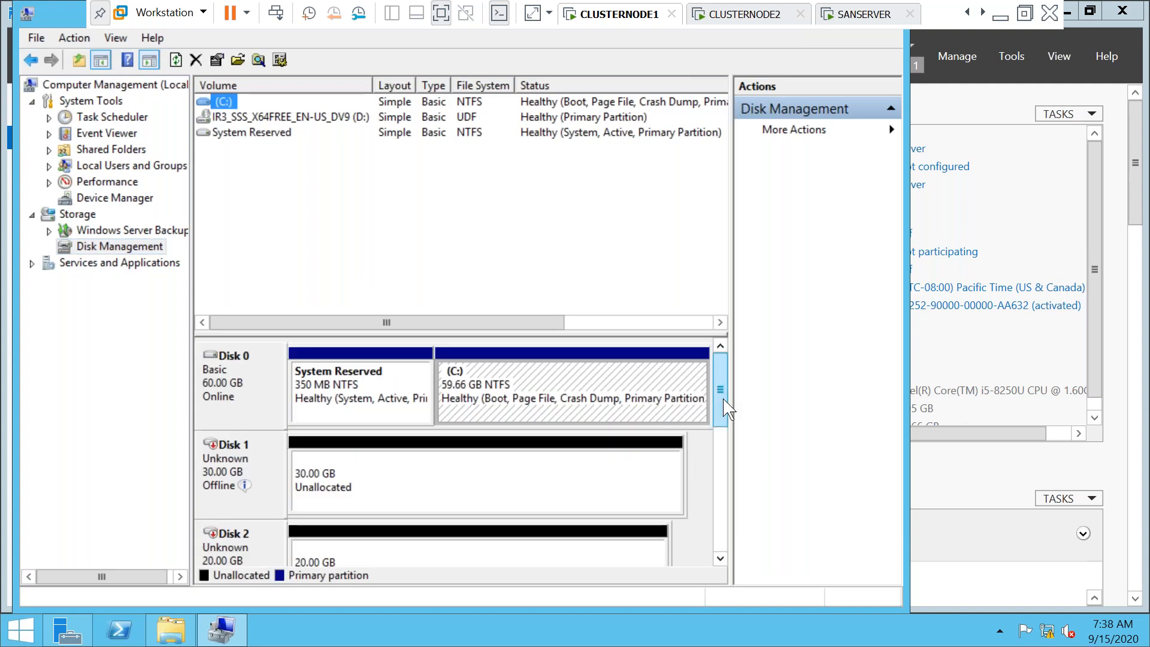
mouse_move(724, 400)
left_mouse_down()
mouse_move(713, 520)
mouse_move(716, 412)
left_mouse_up()
Bring the 30 GB Disk 1 online and initialize it as an MBR disk
mouse_move(208, 483)
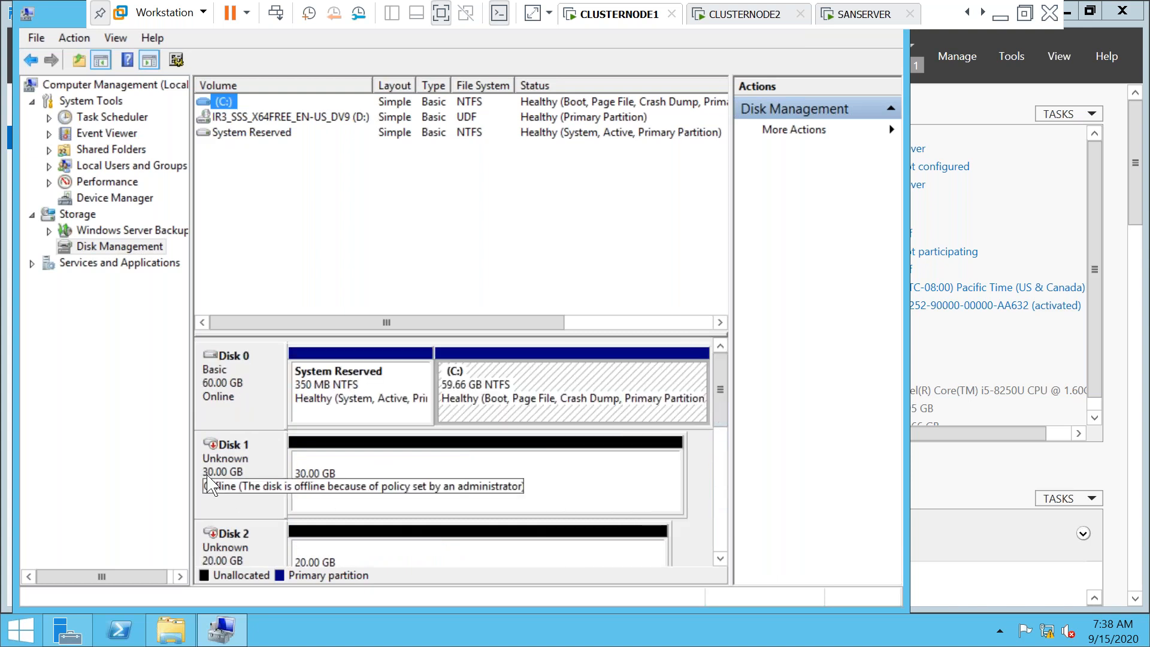
right_click(207, 475)
left_click(232, 484)
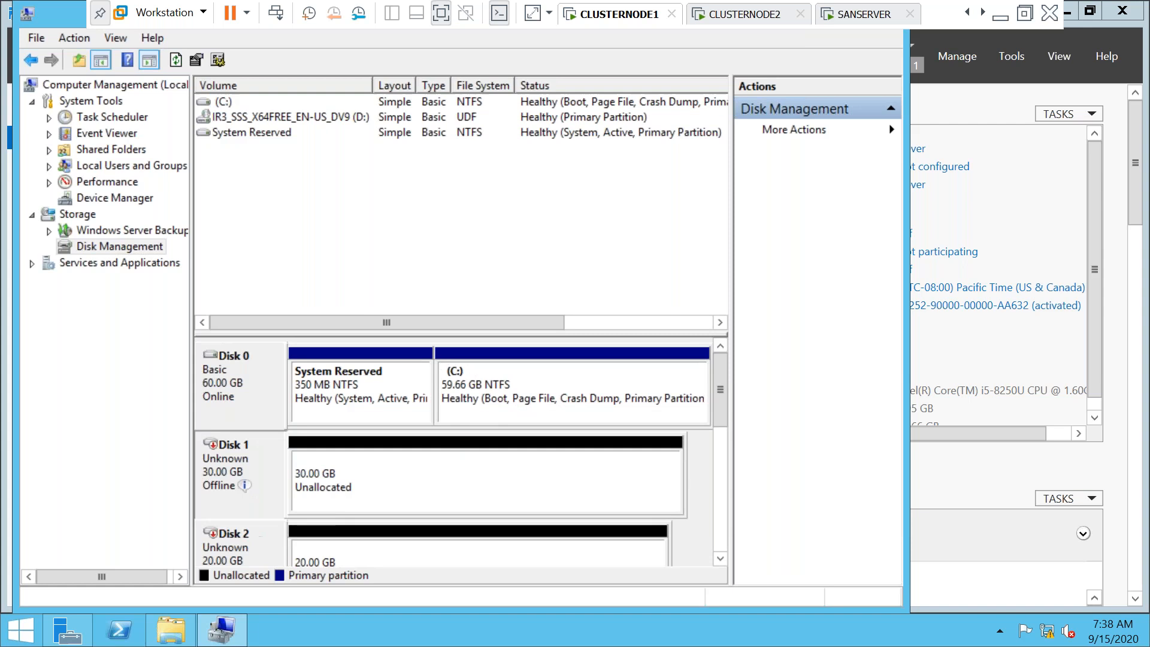
right_click(224, 474)
left_click(252, 487)
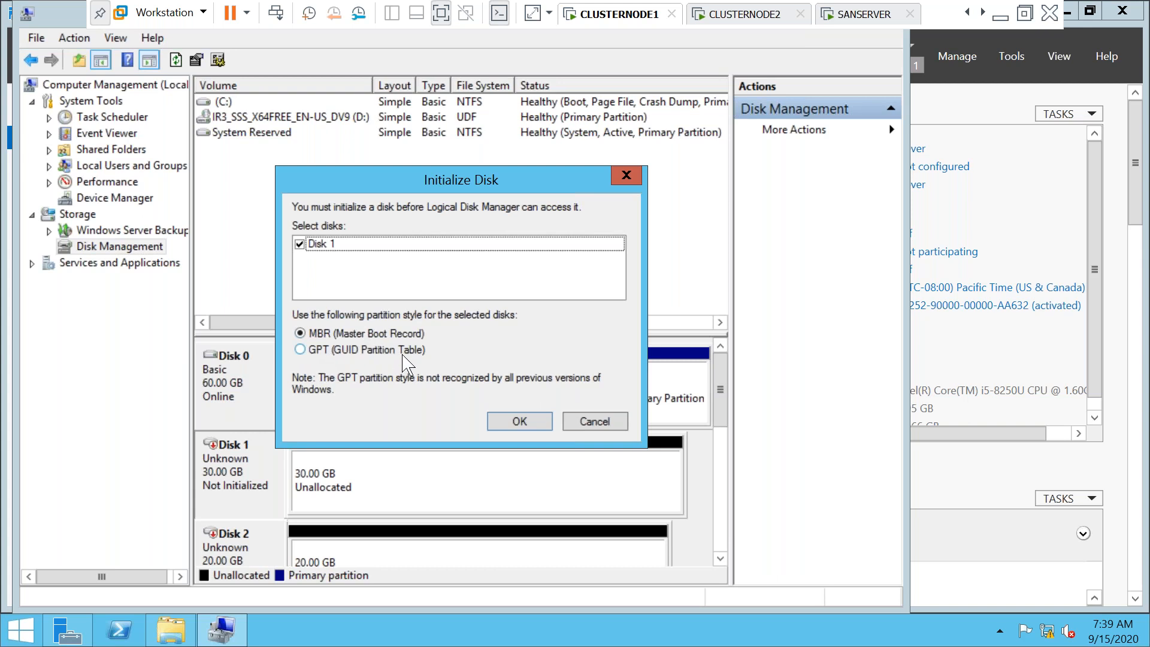
left_click(519, 422)
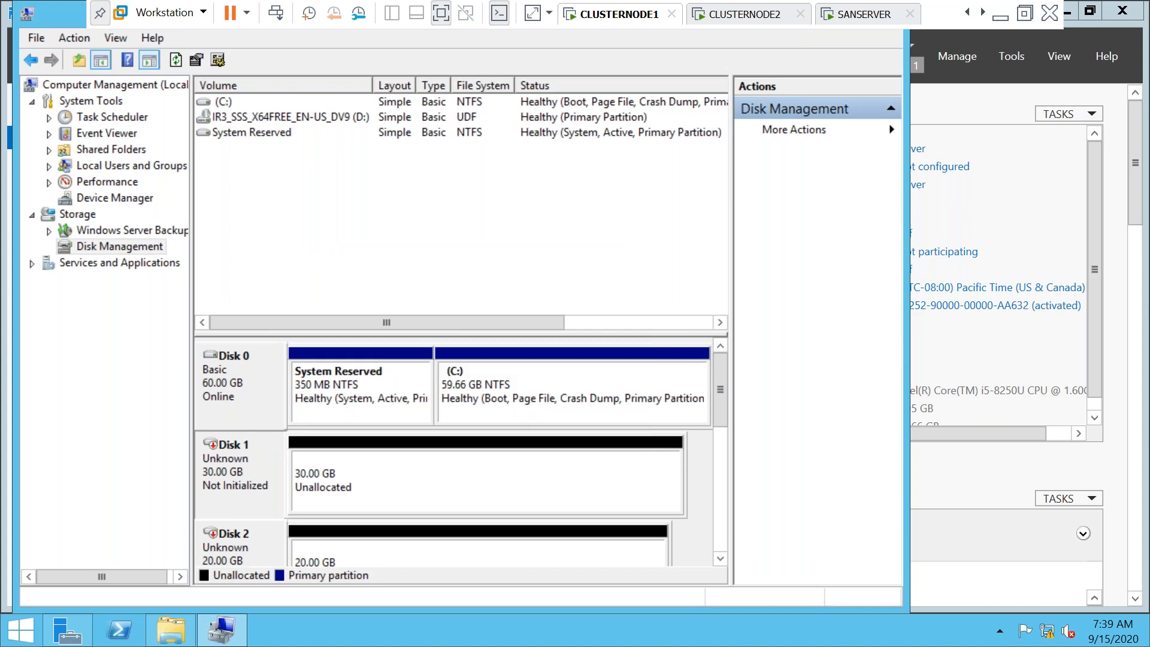
right_click(336, 482)
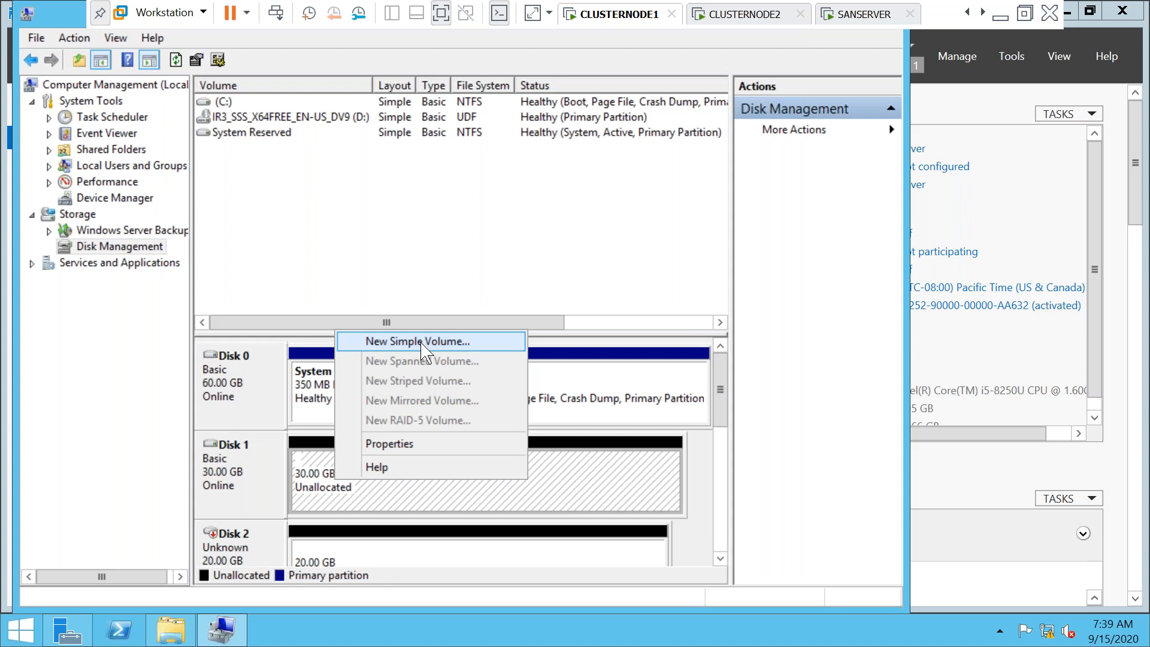
Start a full-size 30717 MB simple volume on Disk 1 with drive letter F
left_click(422, 344)
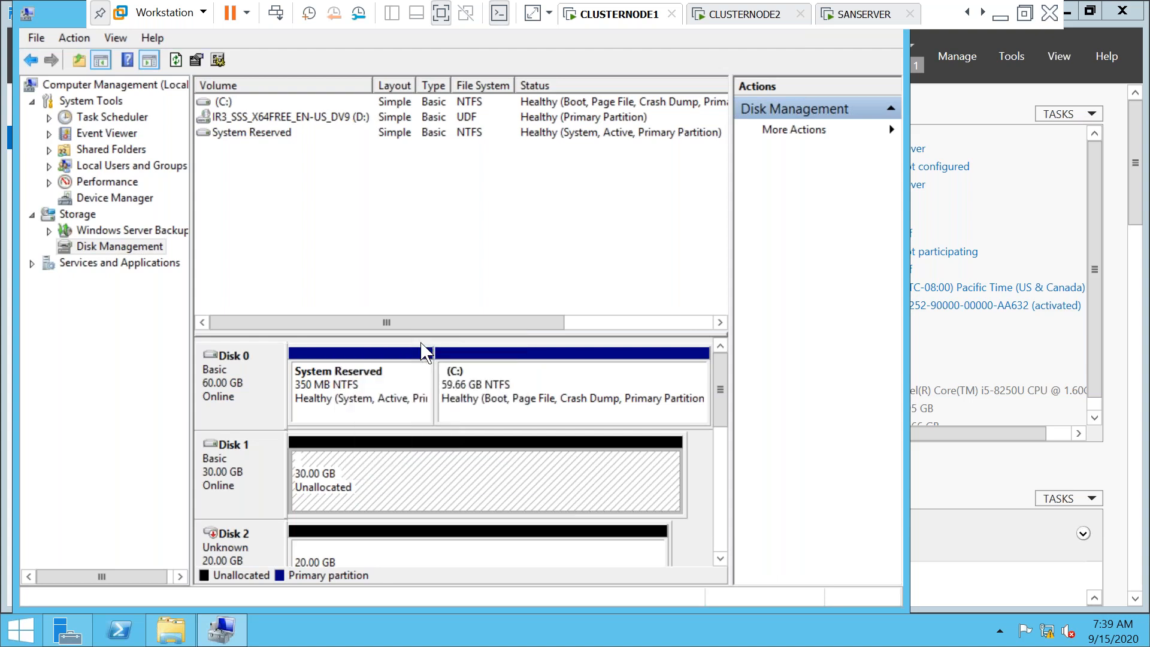
left_click(526, 425)
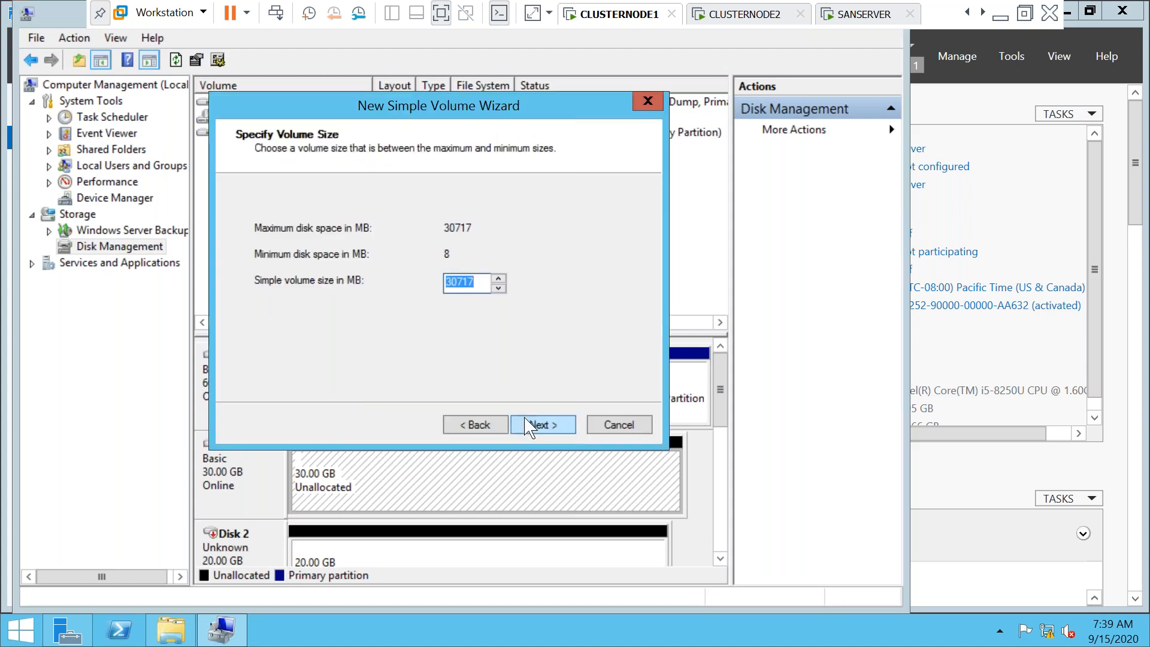
left_click(526, 425)
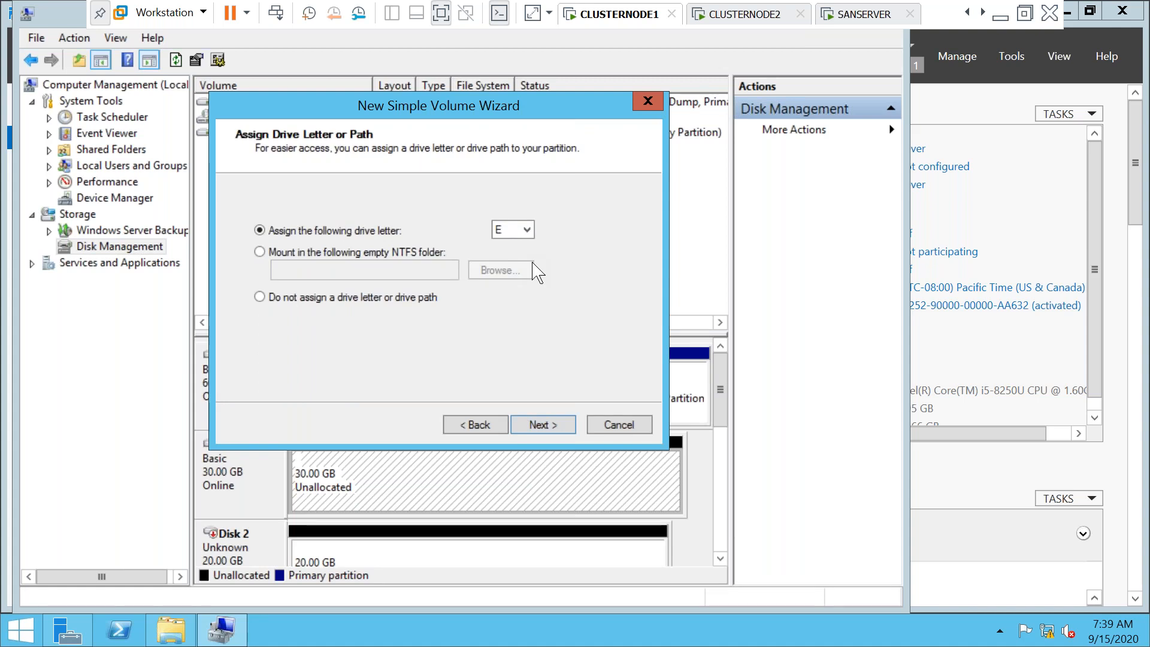
left_click(527, 231)
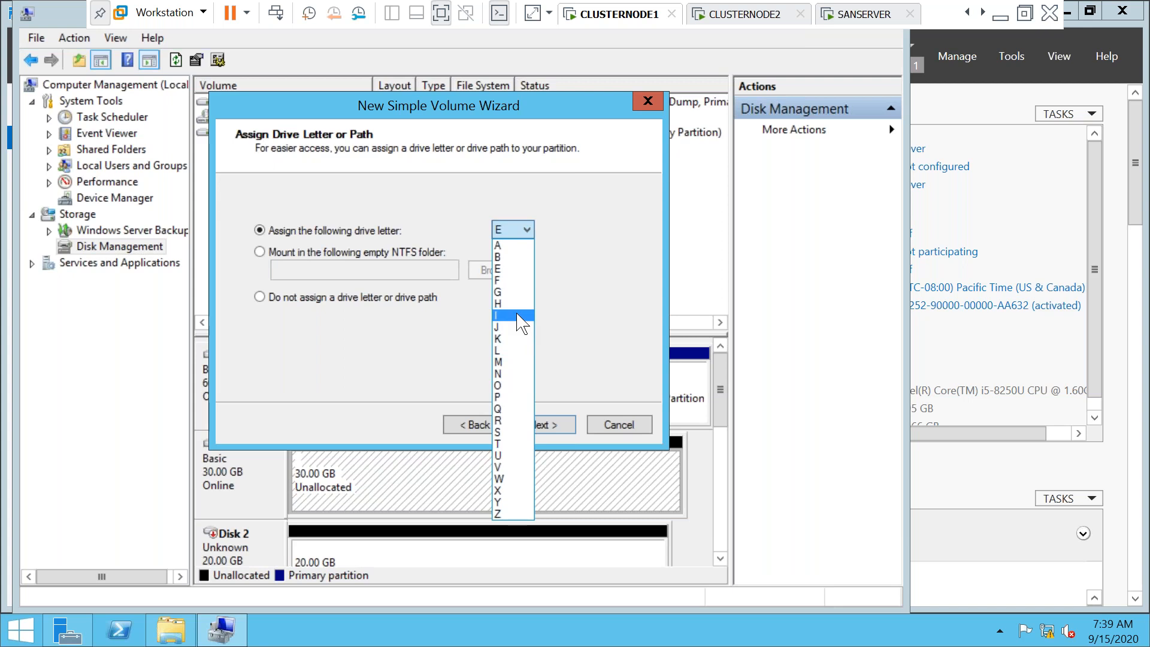
left_click(502, 280)
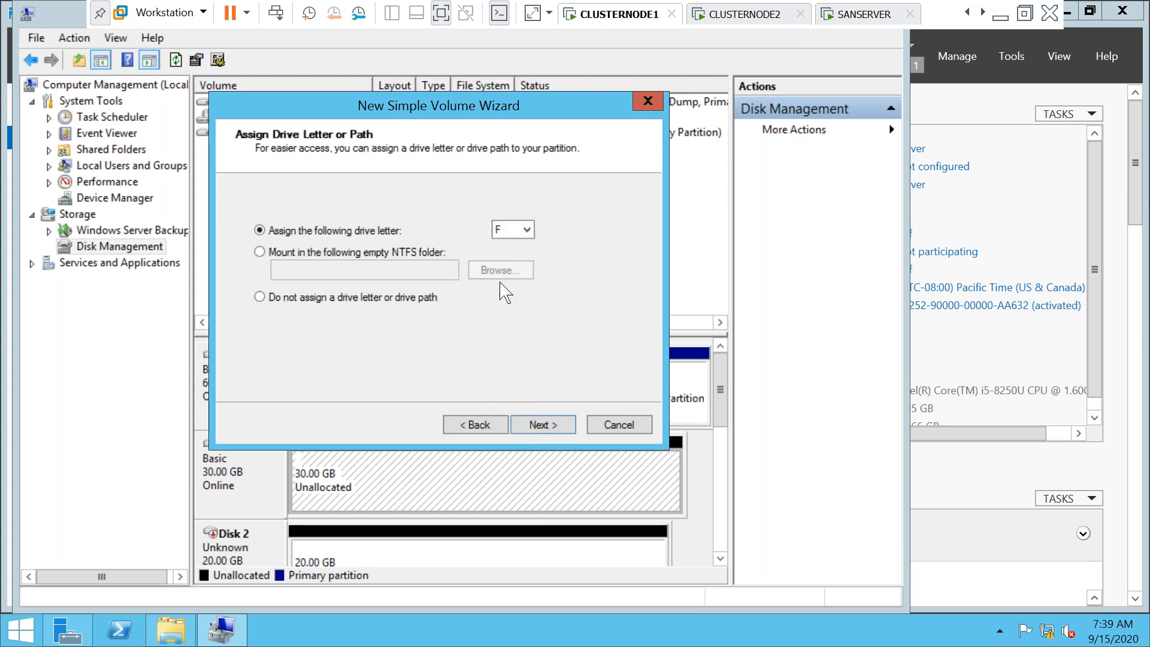
left_click(543, 424)
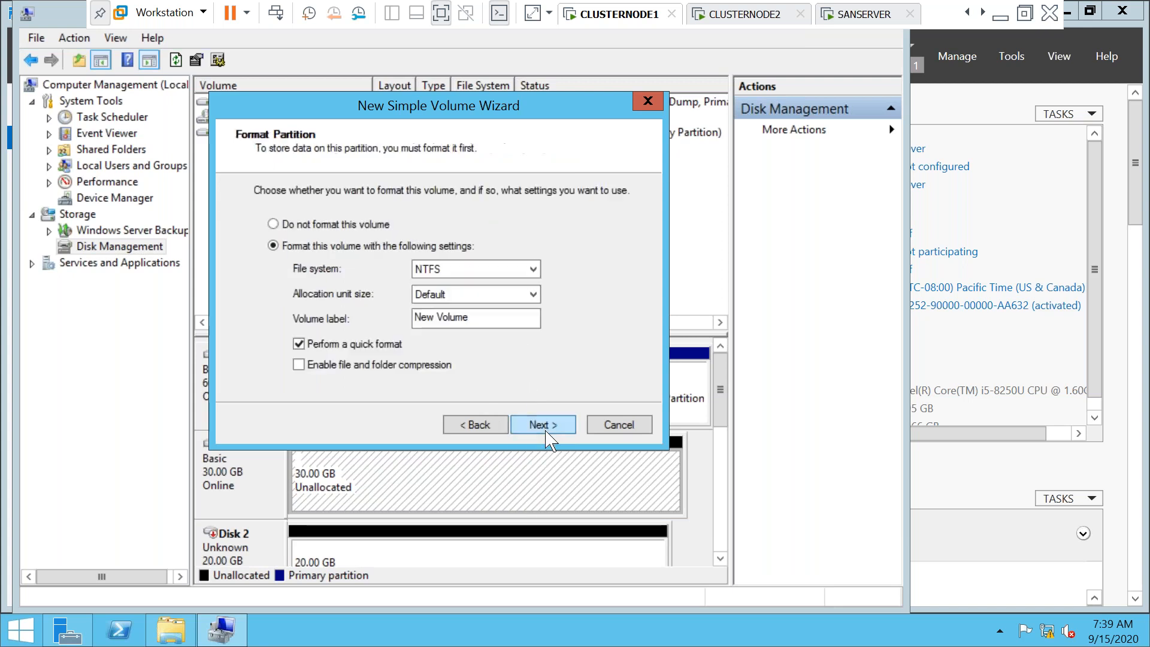
Label the volume DATA, format it NTFS, and finish the wizard
left_click_drag(477, 318, 390, 337)
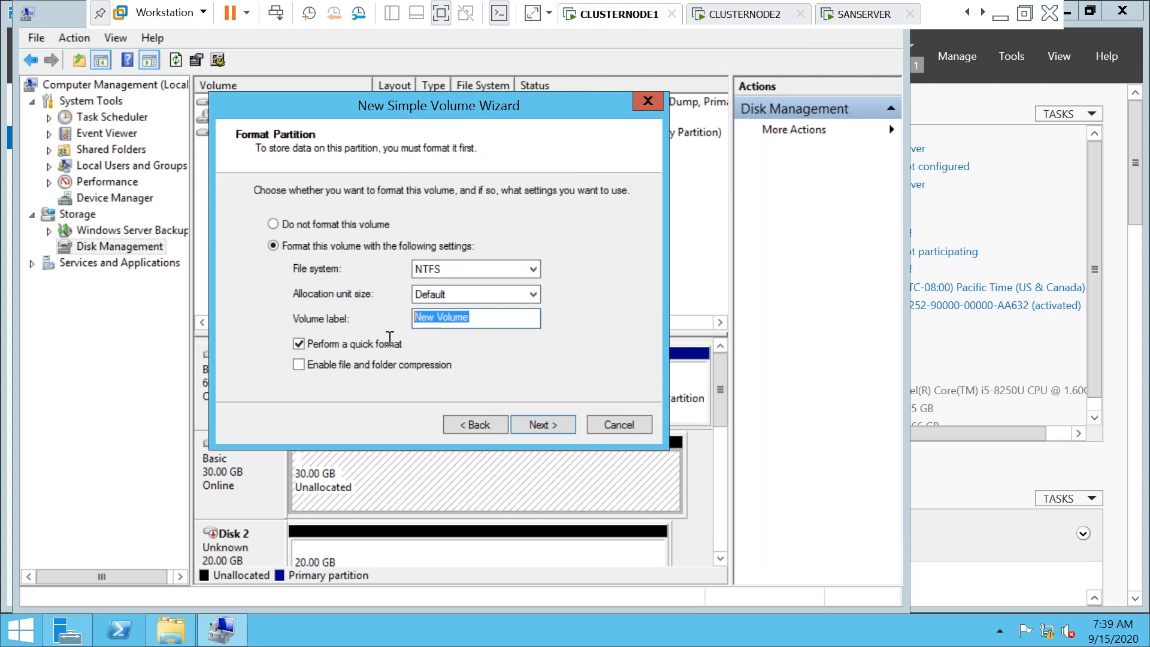
type("d")
key("BackSpace")
type("DATA")
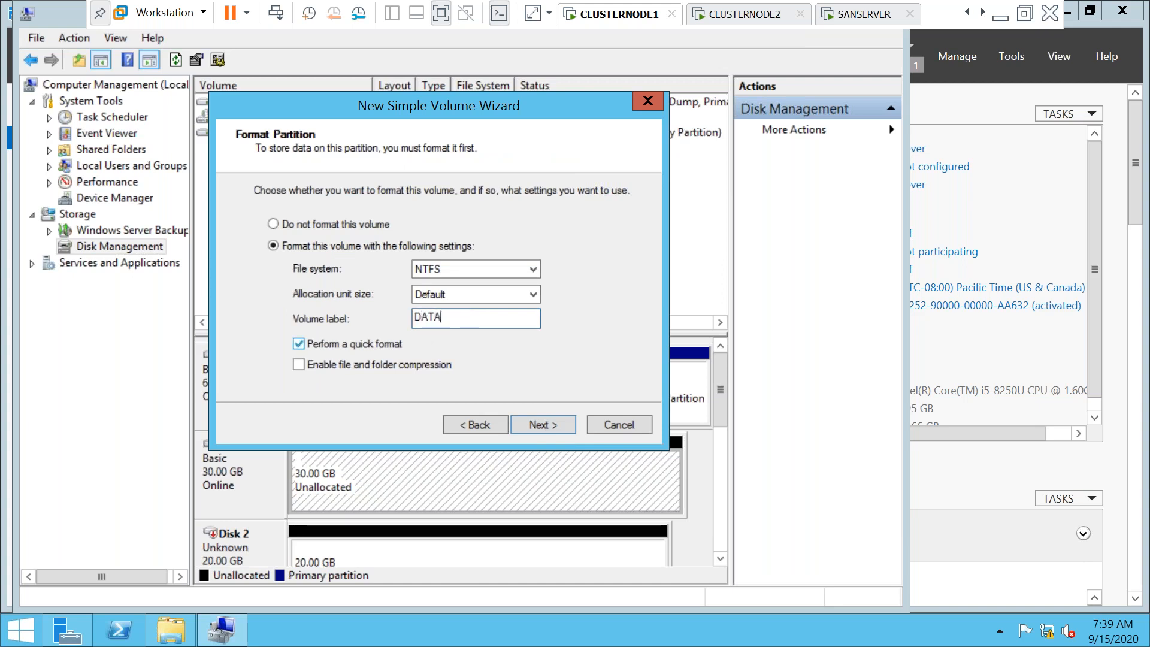
left_click(541, 425)
left_click(541, 424)
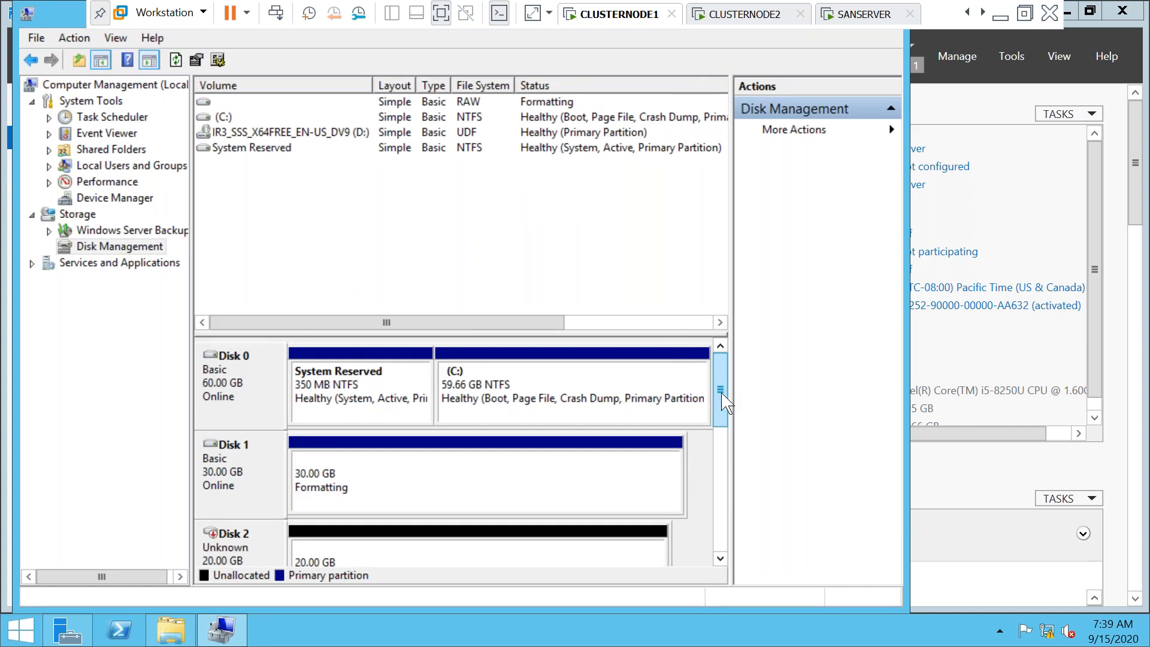
left_click_drag(720, 389, 720, 415)
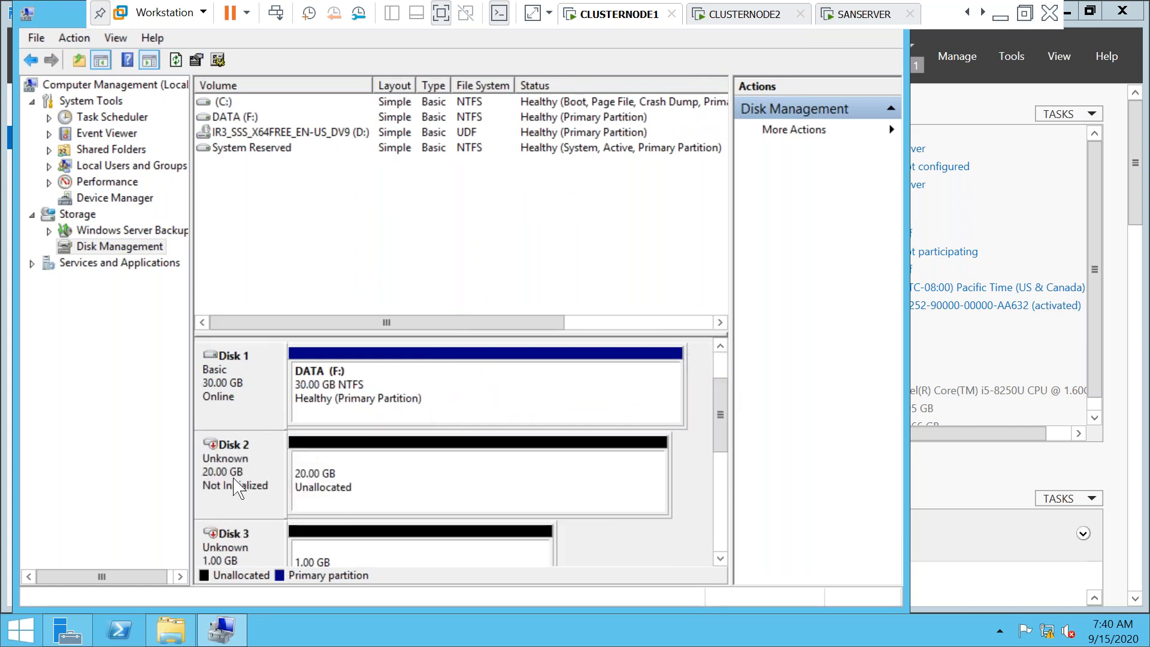
Initialize Disk 2 as an MBR disk
right_click(230, 478)
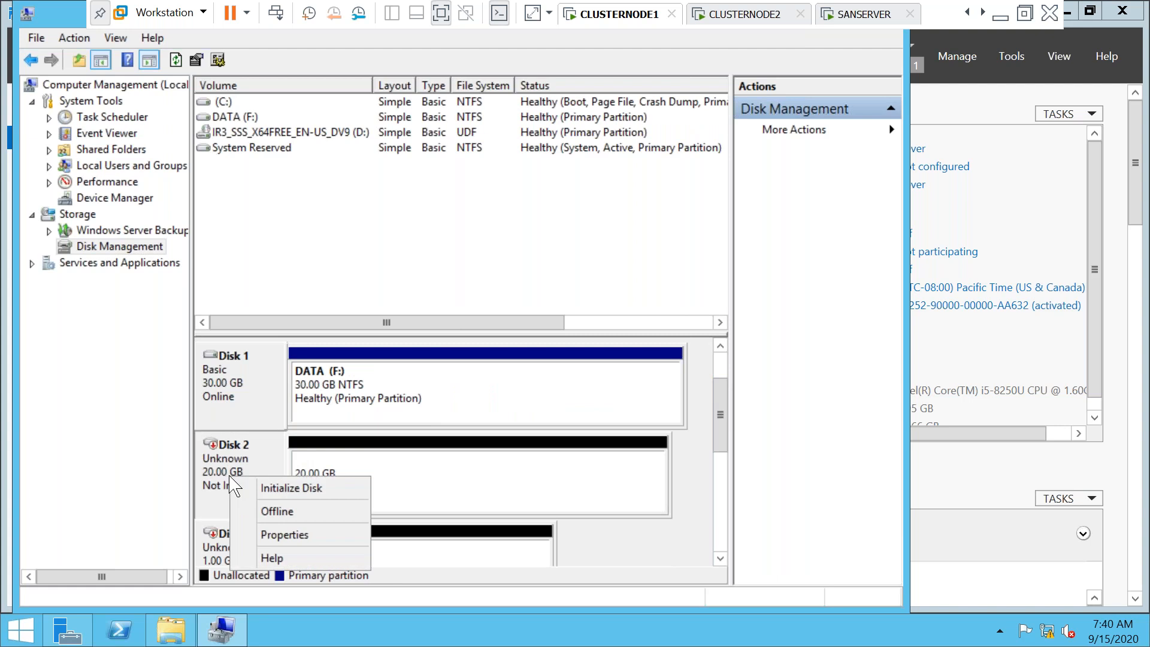
left_click(274, 488)
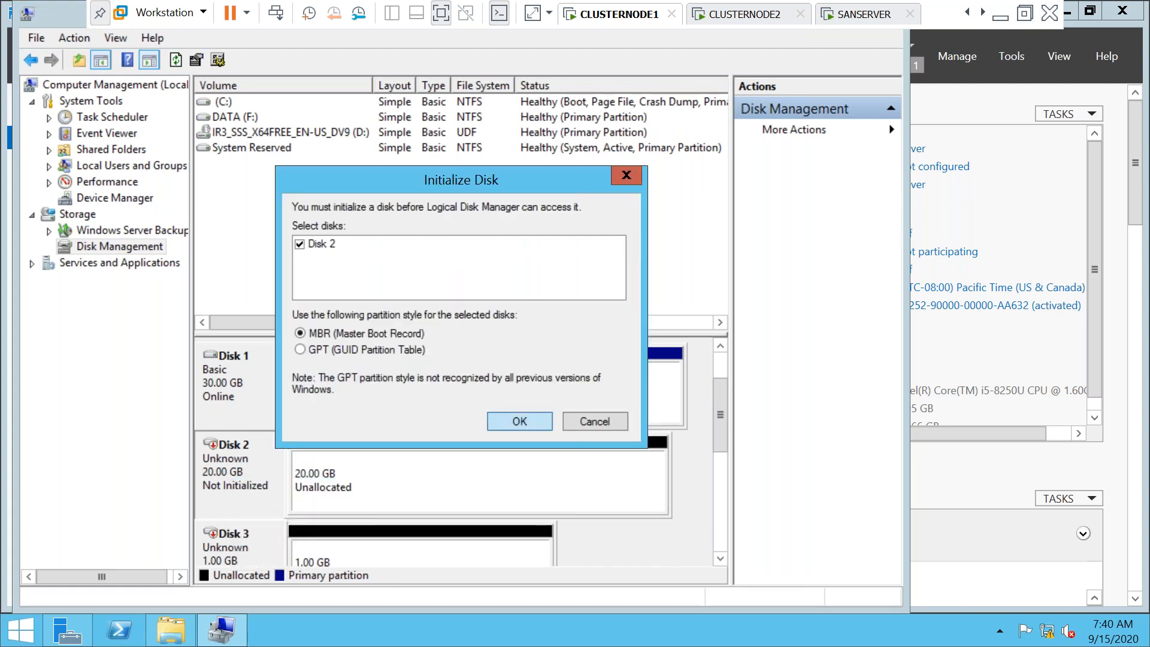
key("Return")
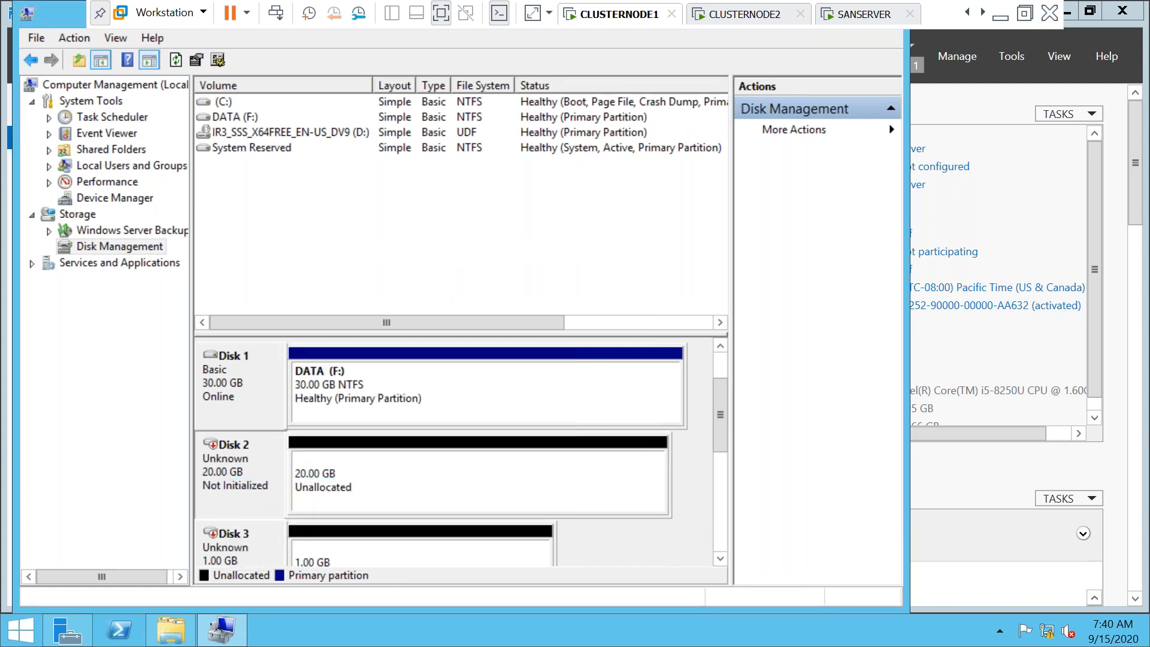
Create a full-size NTFS volume on Disk 2 with letter G and label LOG
right_click(347, 471)
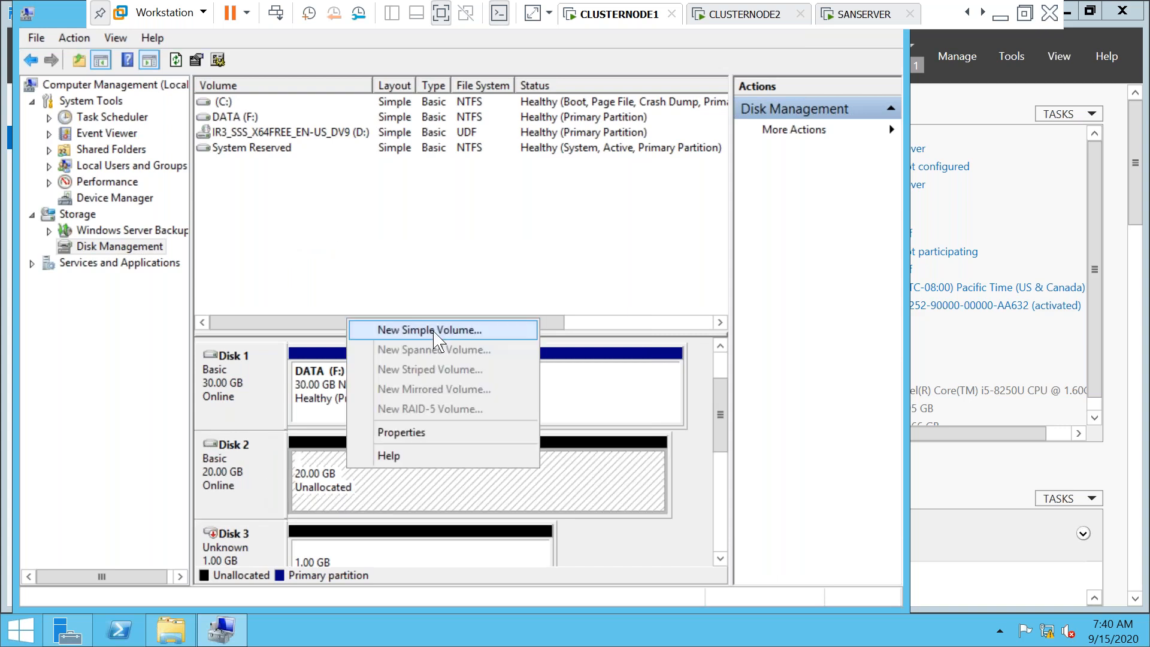
left_click(434, 333)
key("Return")
key("Return")
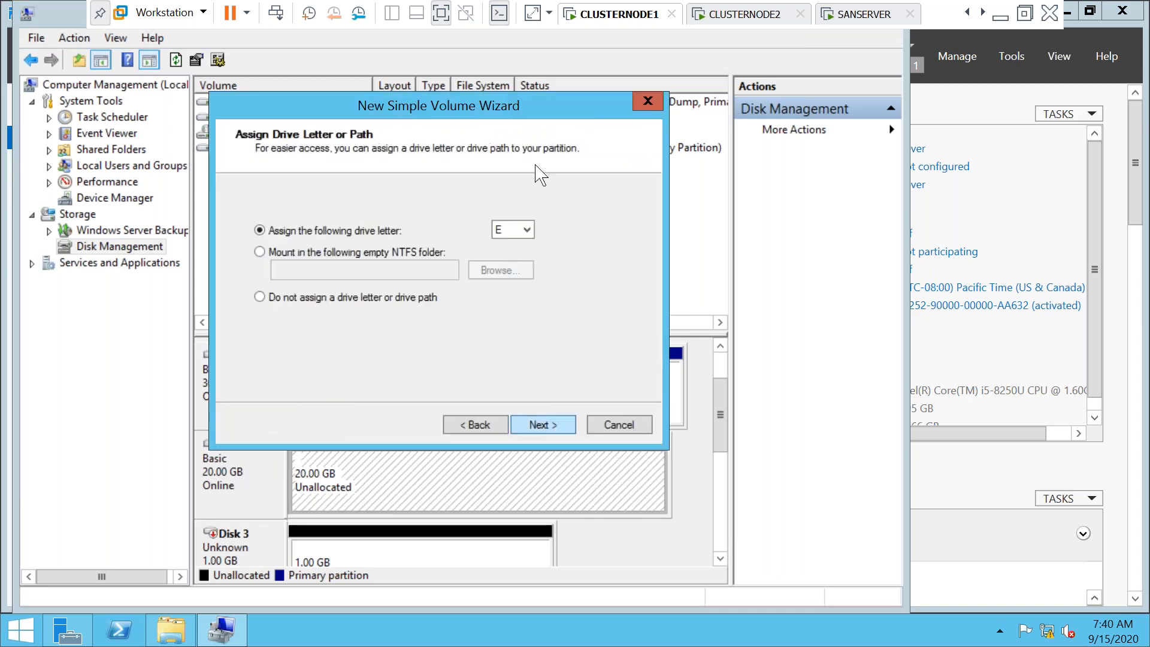
left_click(527, 230)
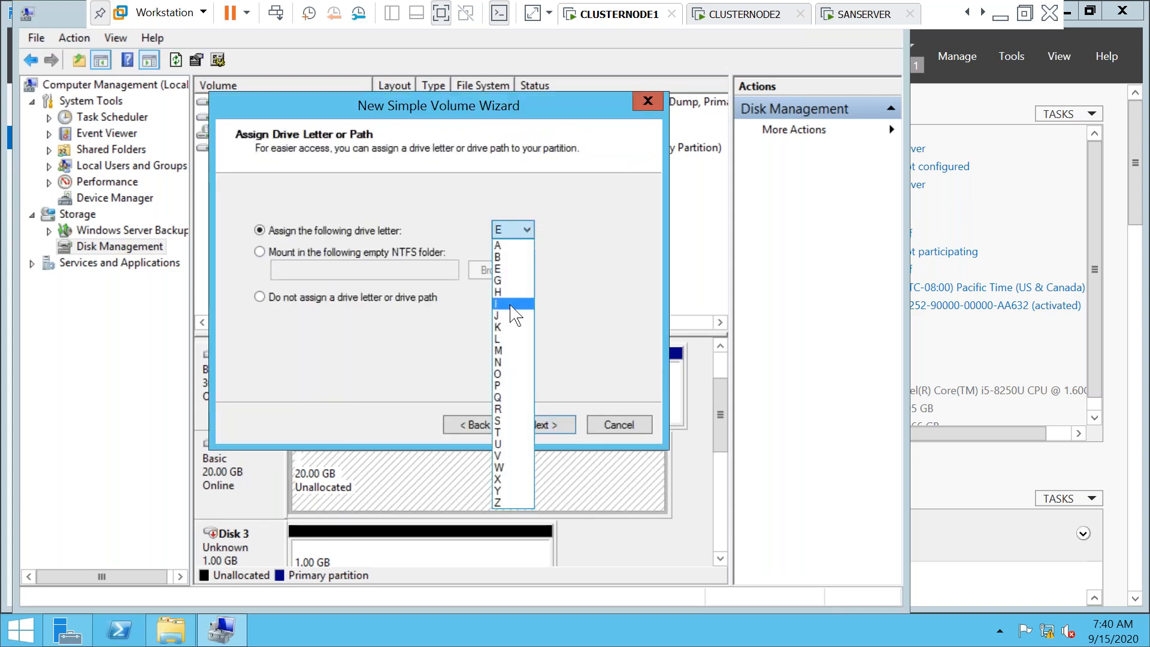
left_click(499, 284)
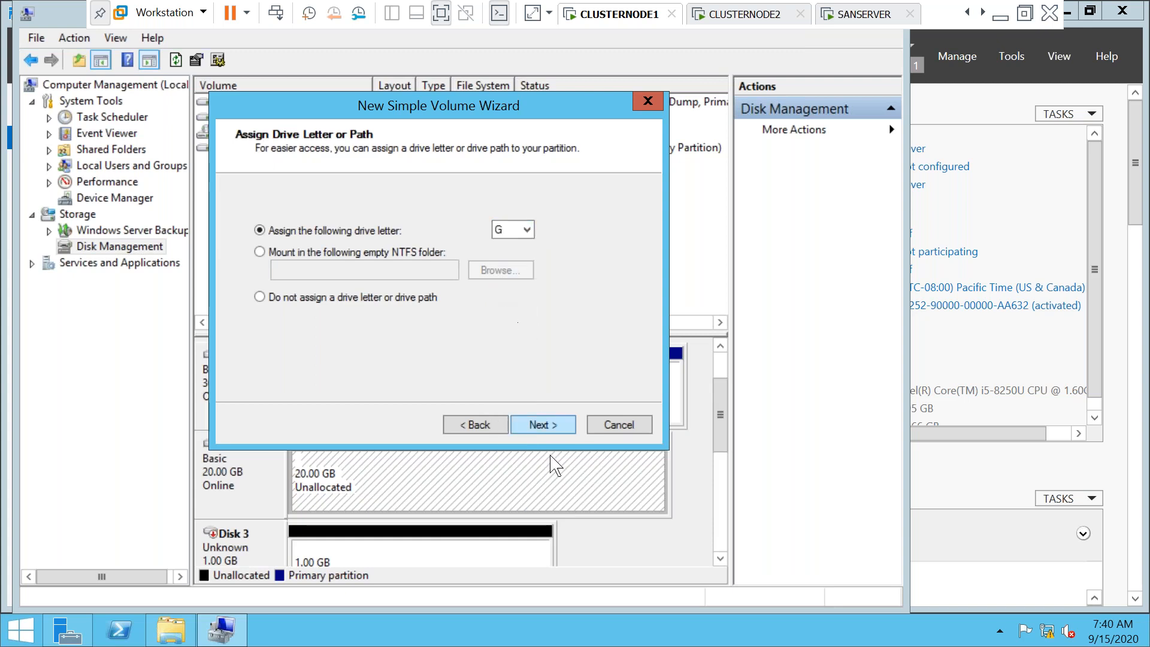
left_click(540, 426)
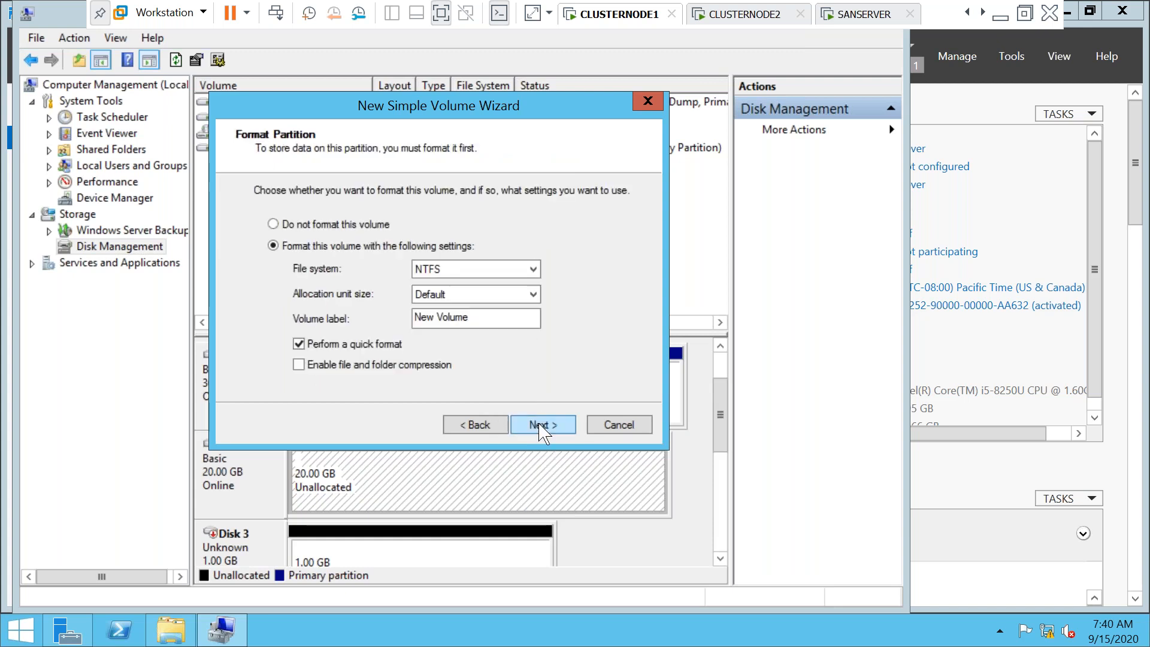
left_click_drag(482, 318, 339, 320)
type("LOG")
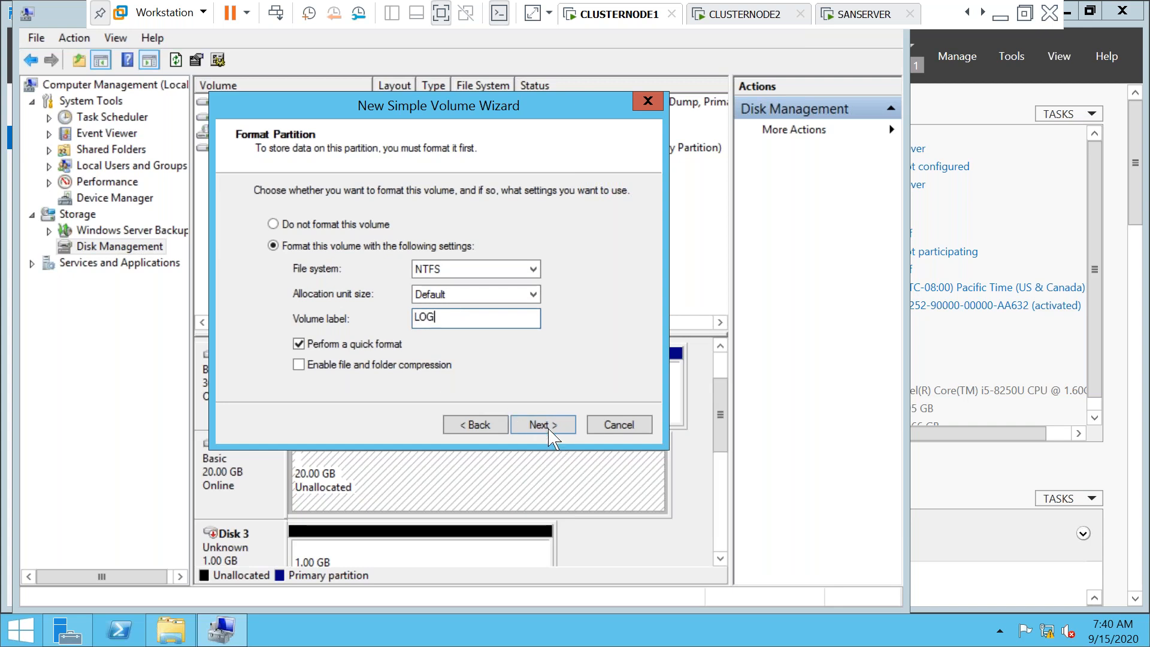
left_click(542, 425)
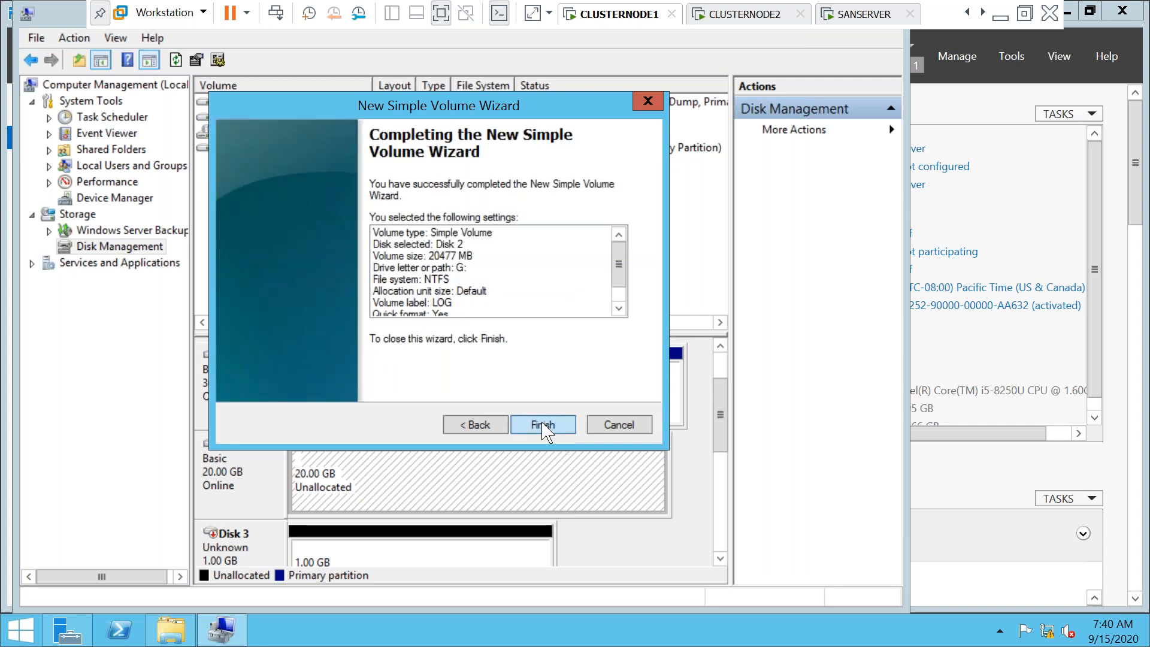
left_click(543, 424)
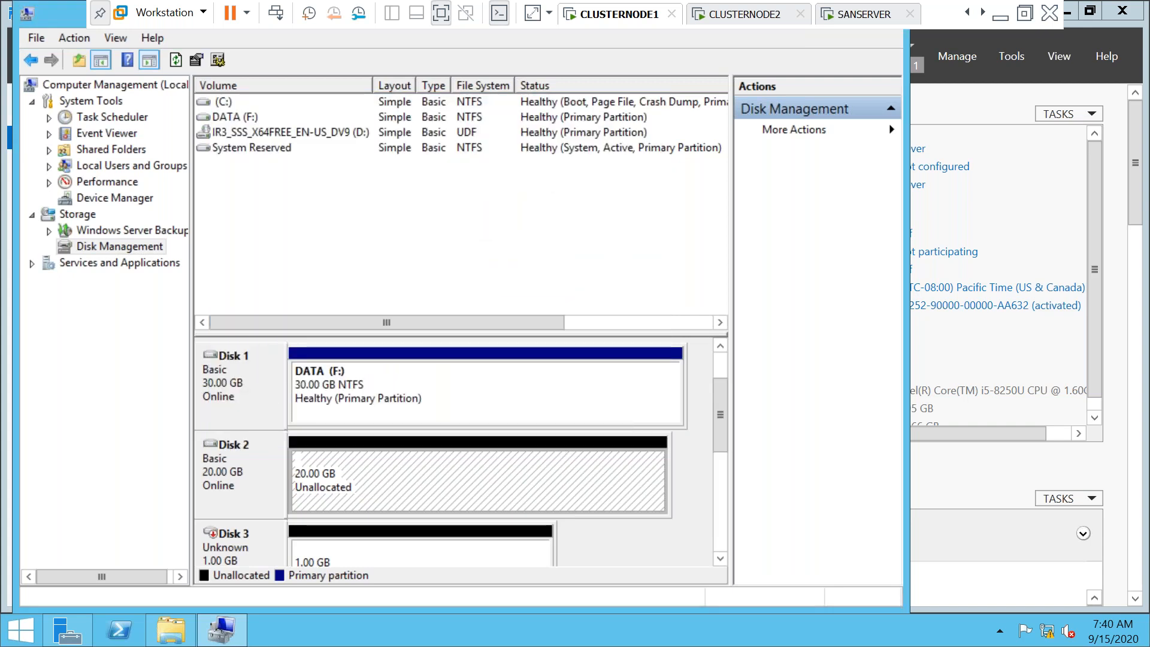
Bring Disk 3 online and initialize it as an MBR disk
scroll(547, 452, "down", 4)
mouse_move(281, 400)
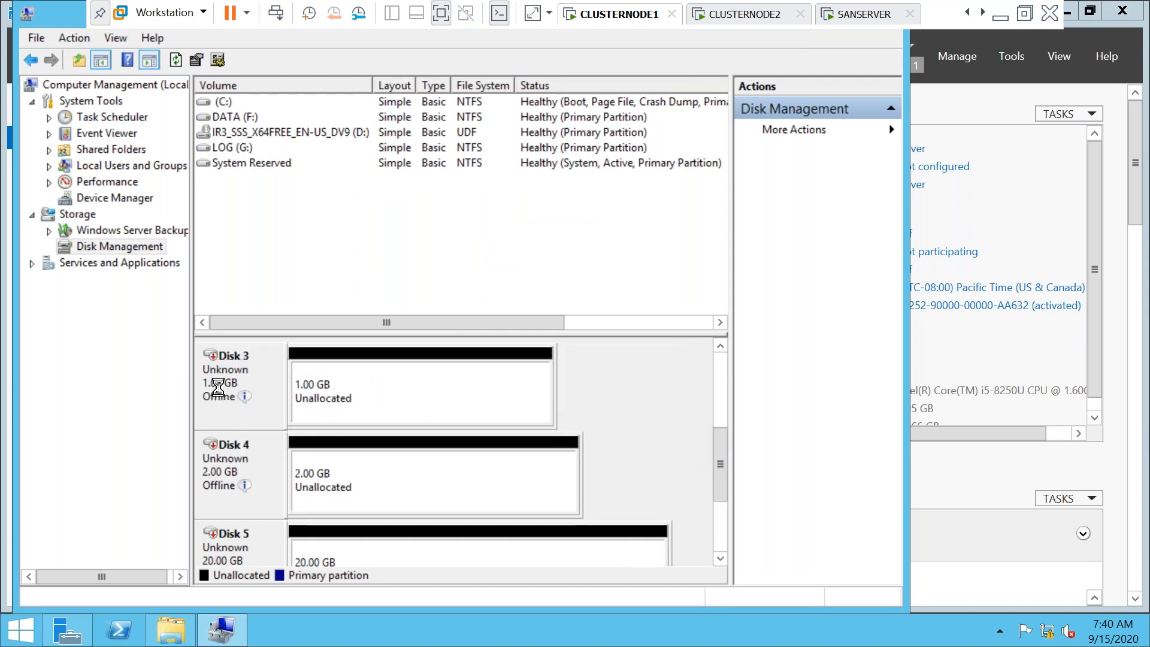
right_click(217, 388)
left_click(259, 398)
right_click(230, 397)
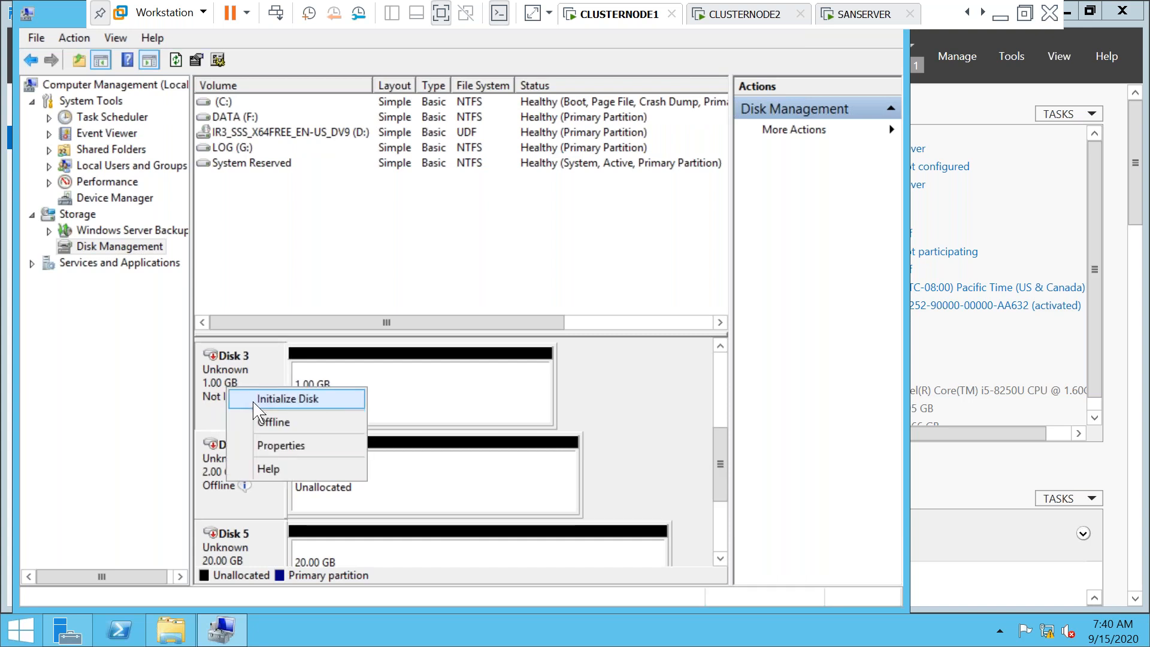
left_click(281, 399)
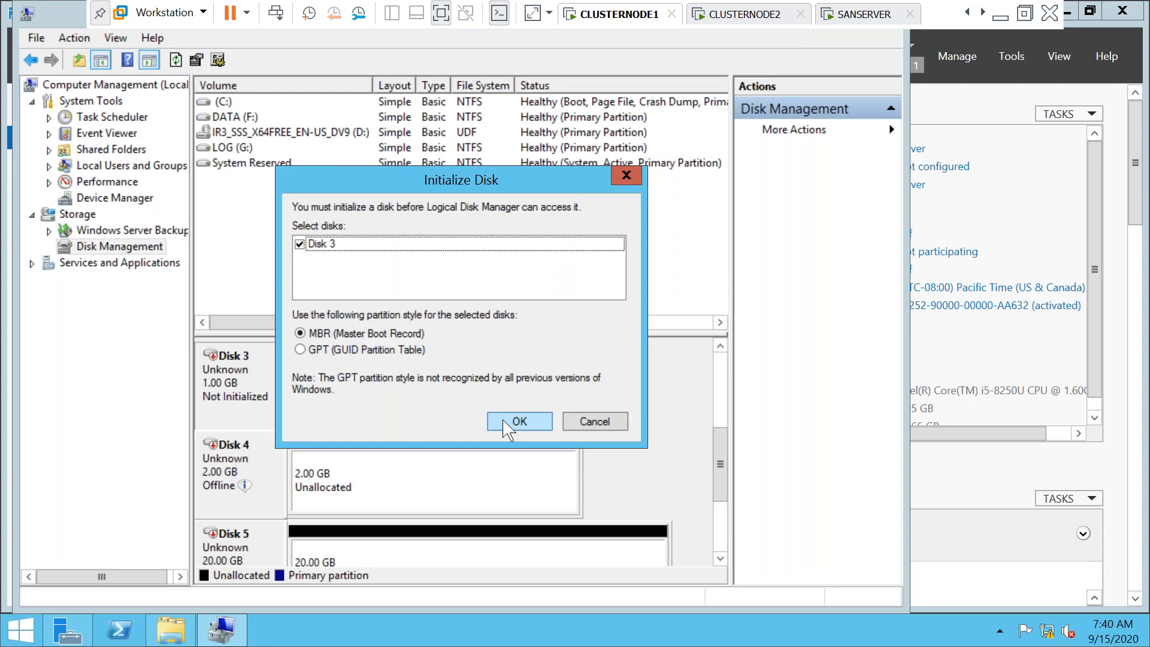
left_click(519, 421)
Create a full 1021 MB NTFS volume on Disk 3 with letter Q, labelled QUORUM
right_click(337, 403)
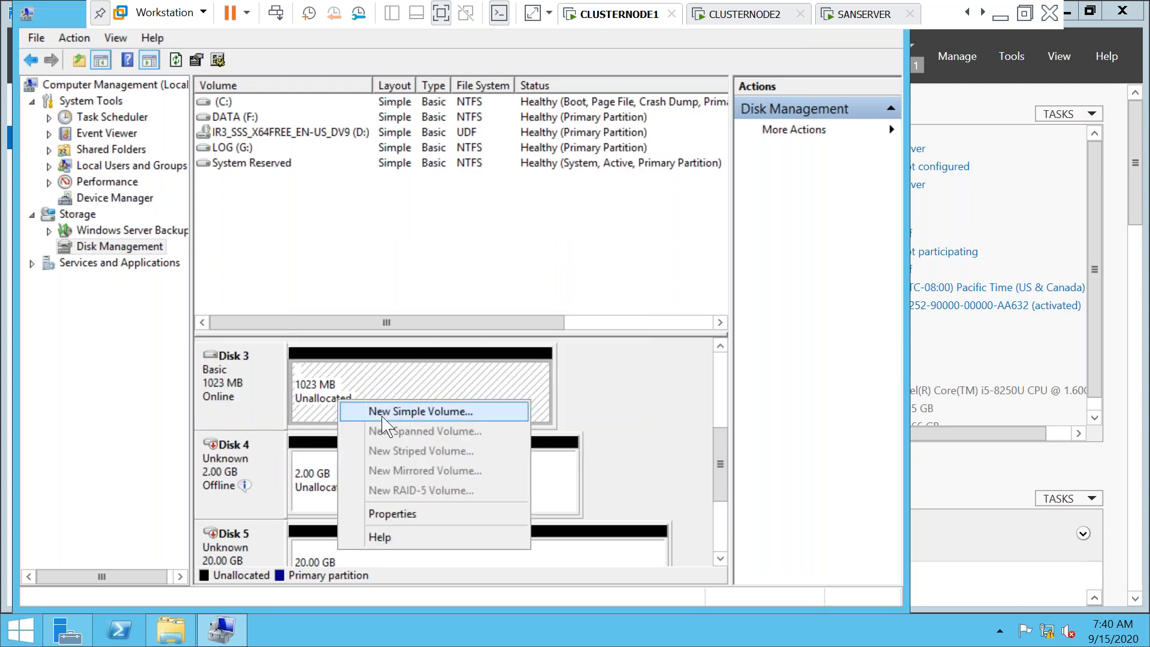
left_click(455, 411)
left_click(543, 425)
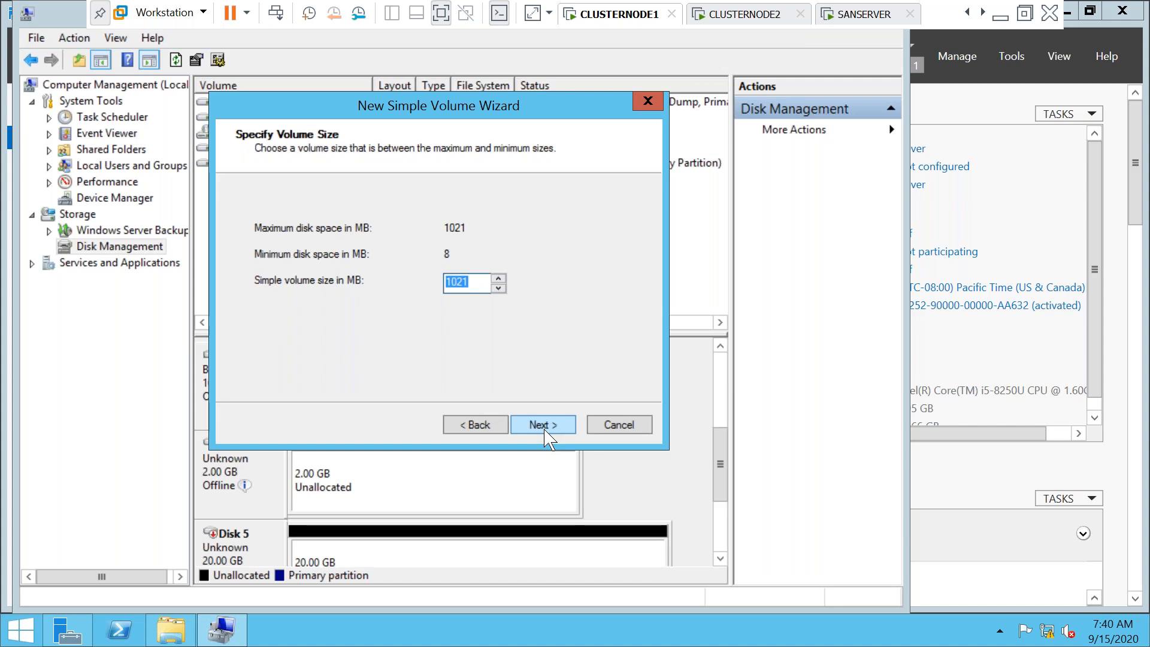
left_click(545, 429)
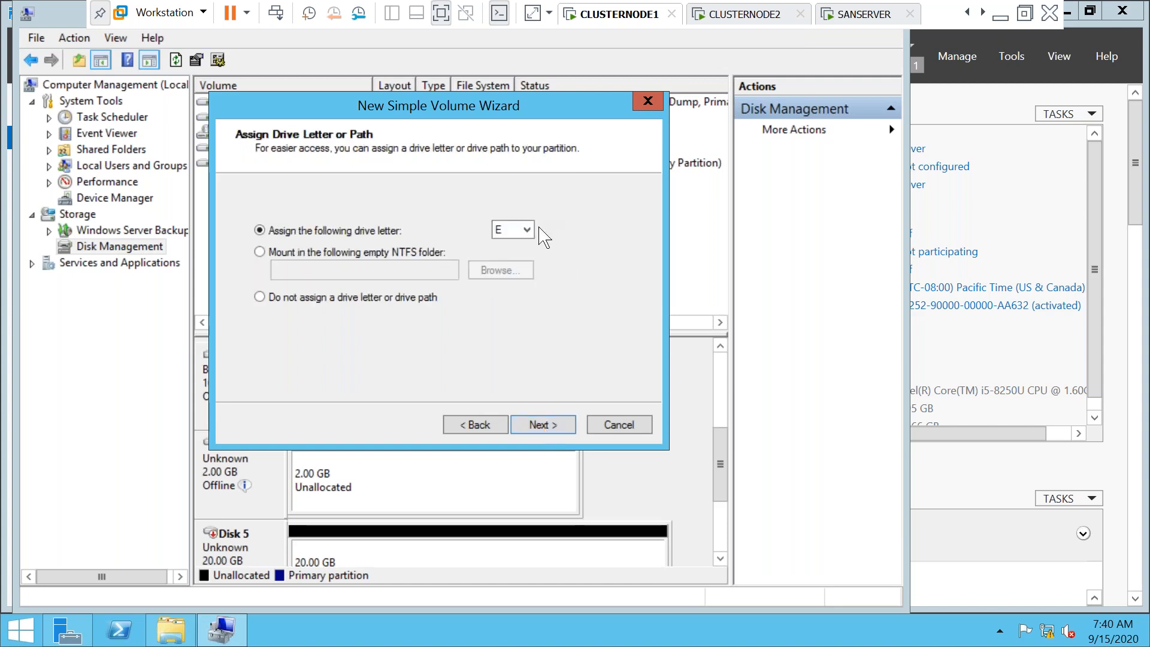
left_click(530, 229)
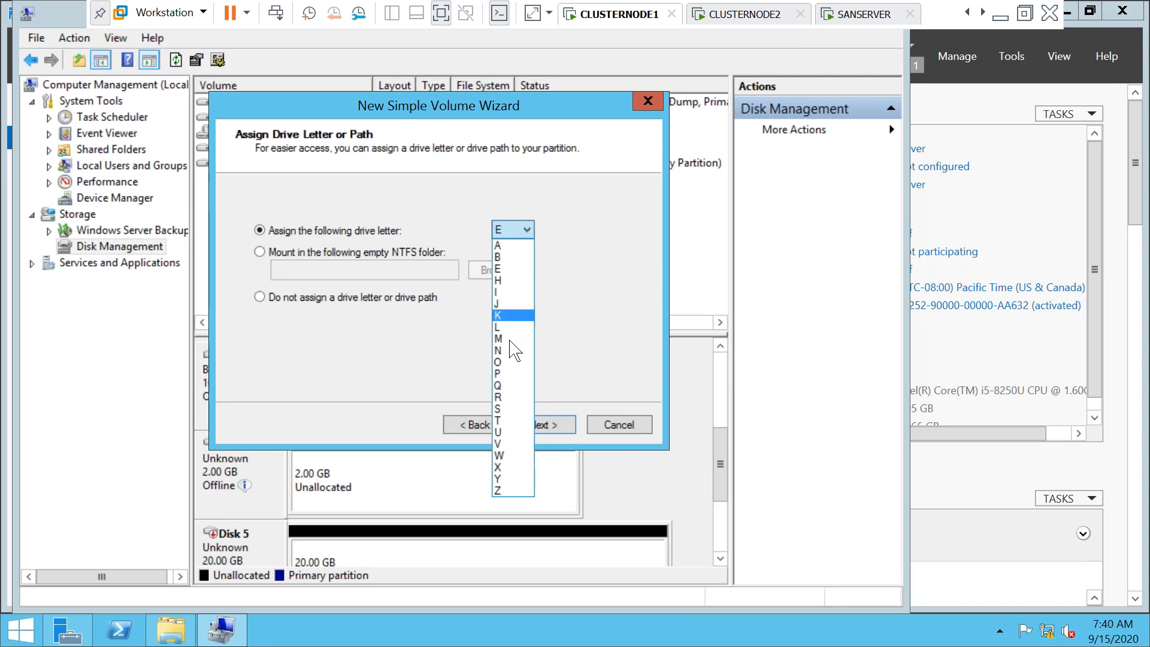
left_click(507, 387)
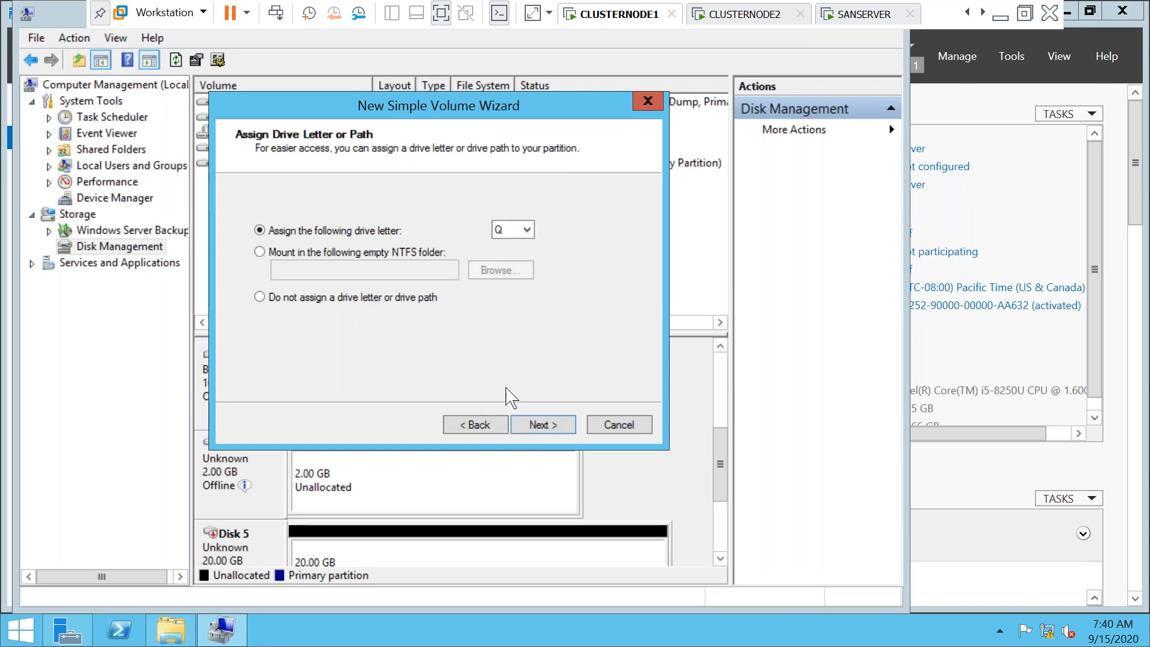
left_click(536, 428)
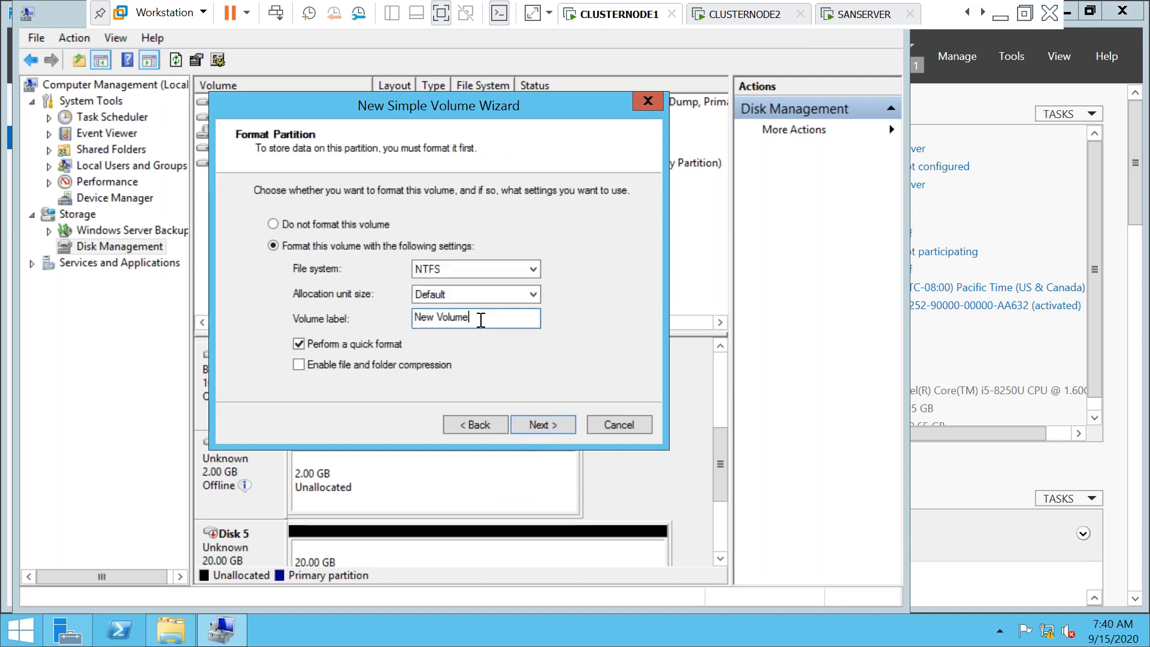
left_click_drag(480, 318, 338, 325)
type("QUORUM")
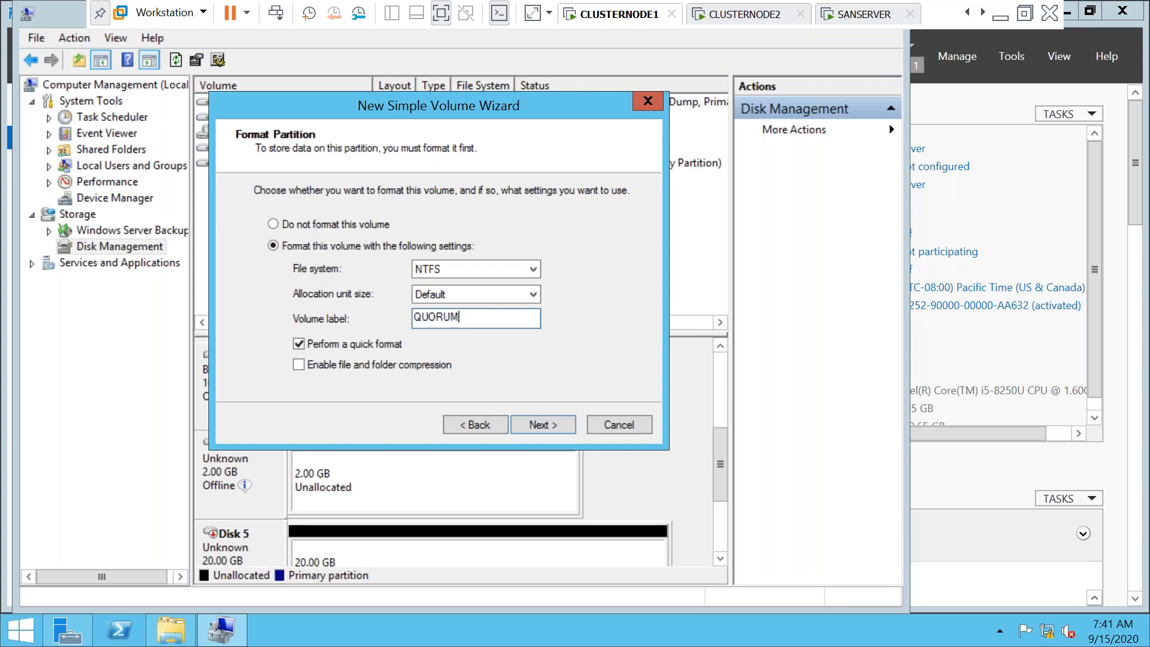
left_click(536, 429)
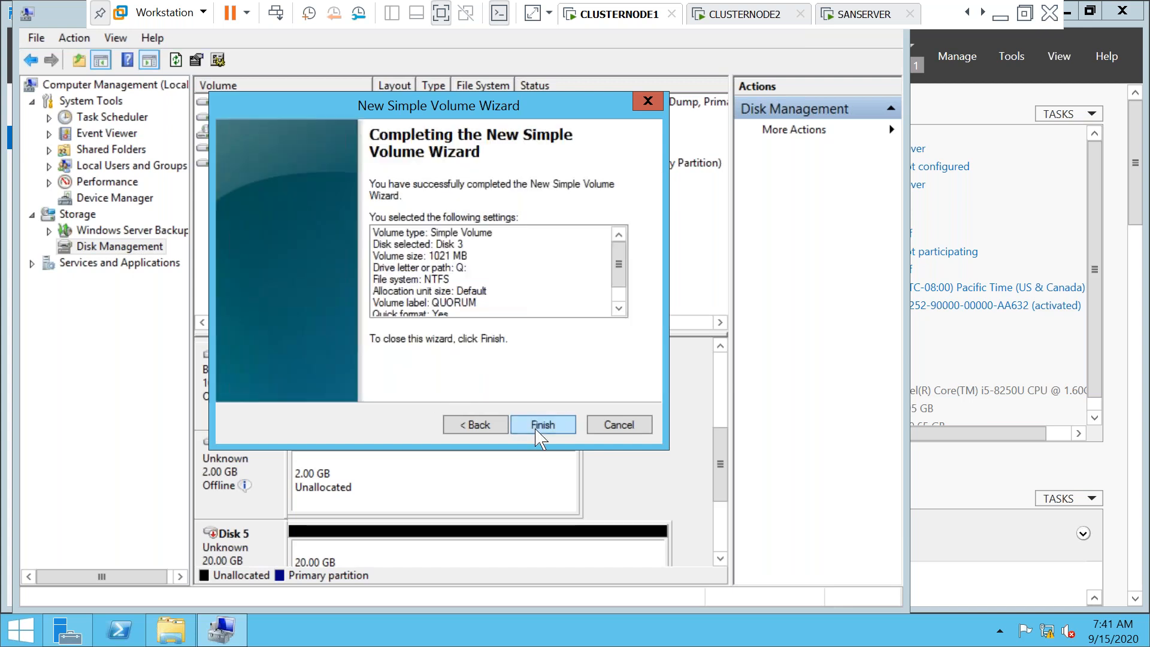
left_click(541, 426)
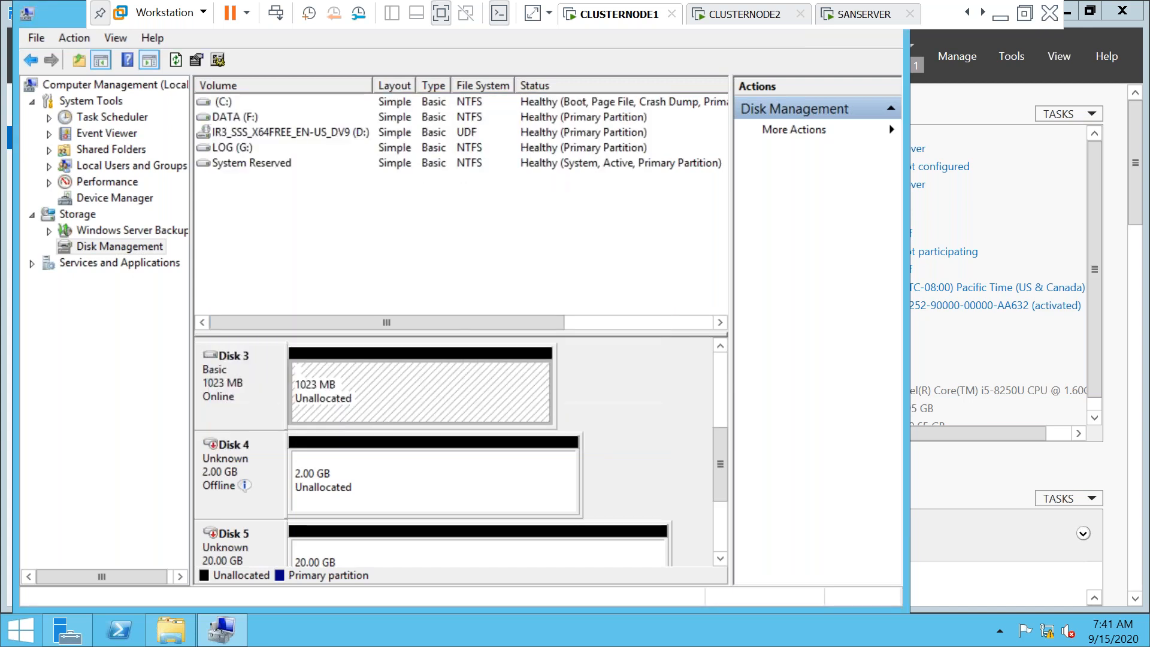
Bring Disk 4 online and initialize it as an MBR disk
scroll(718, 462, "down", 2)
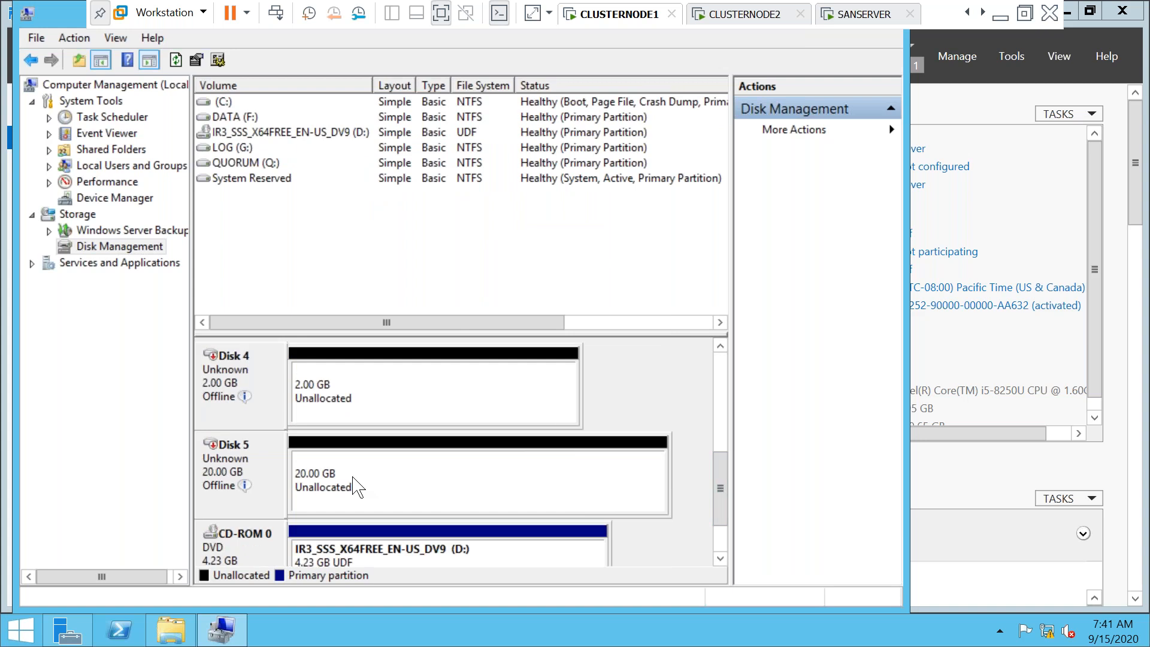
mouse_move(224, 408)
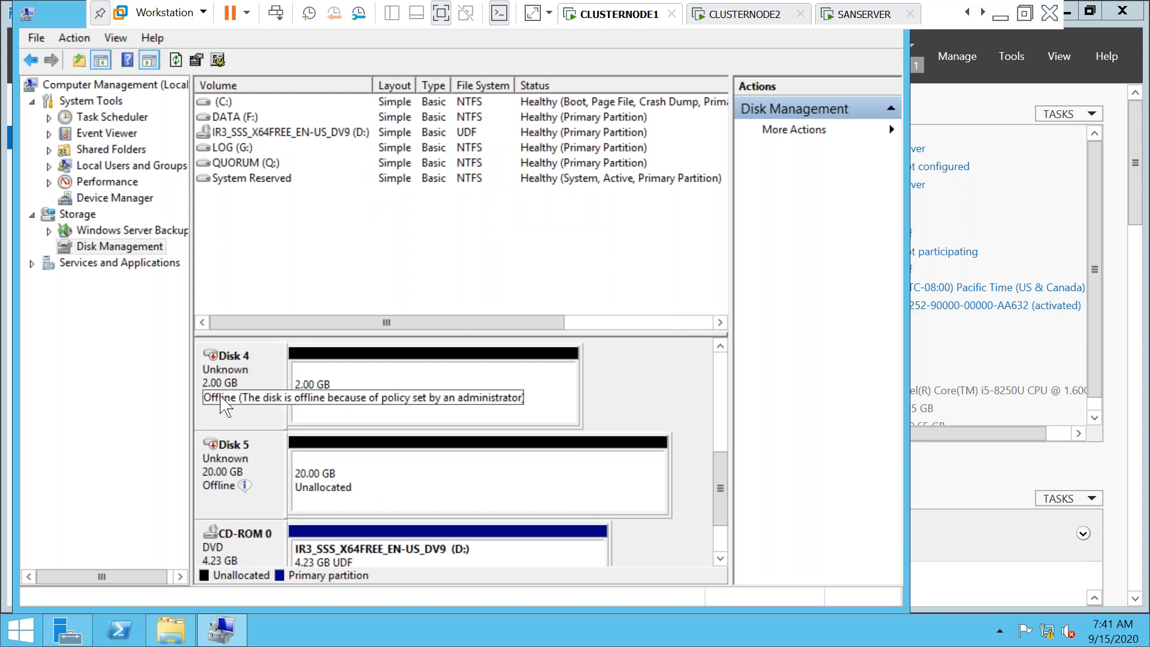
right_click(221, 396)
left_click(267, 410)
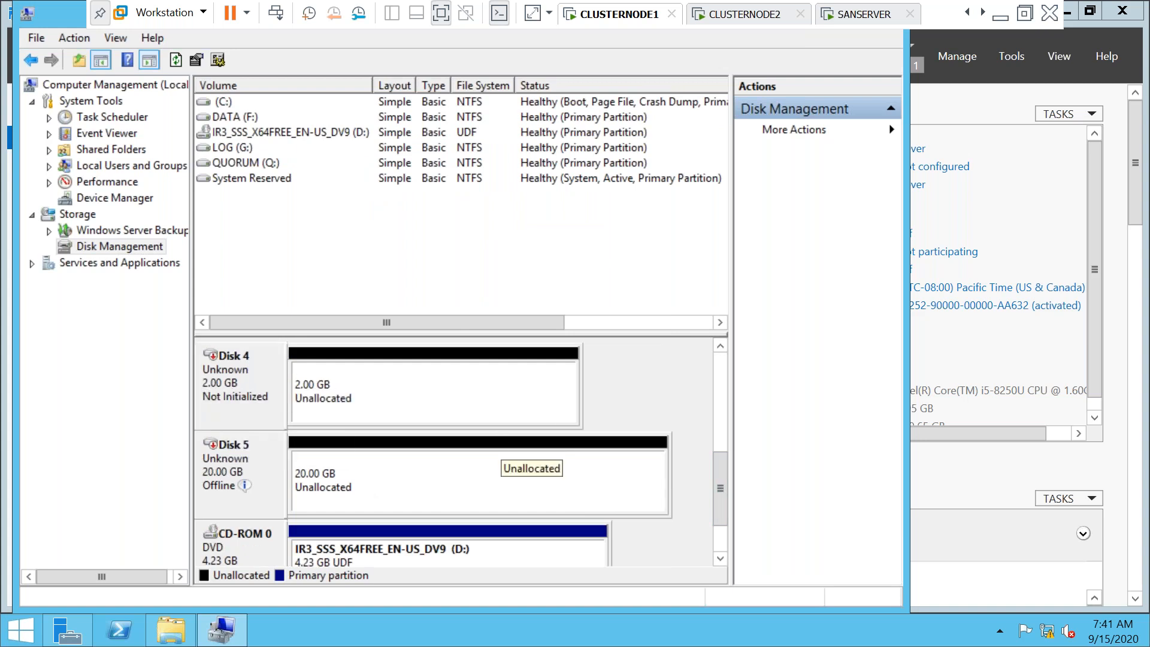
left_click(721, 345)
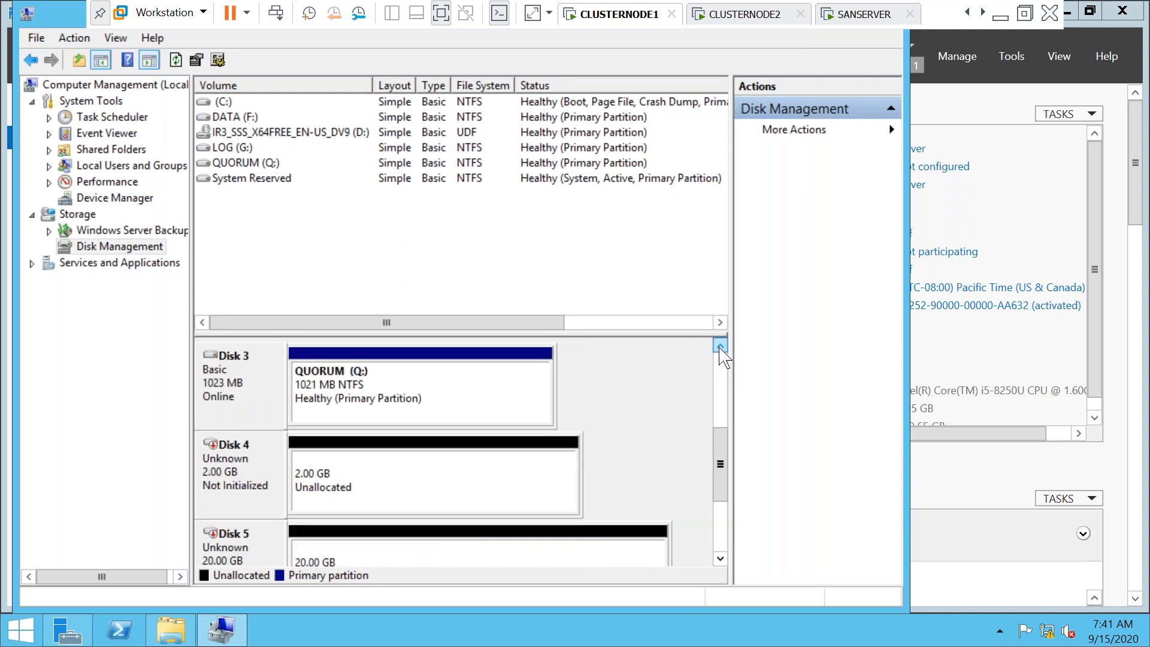
right_click(221, 484)
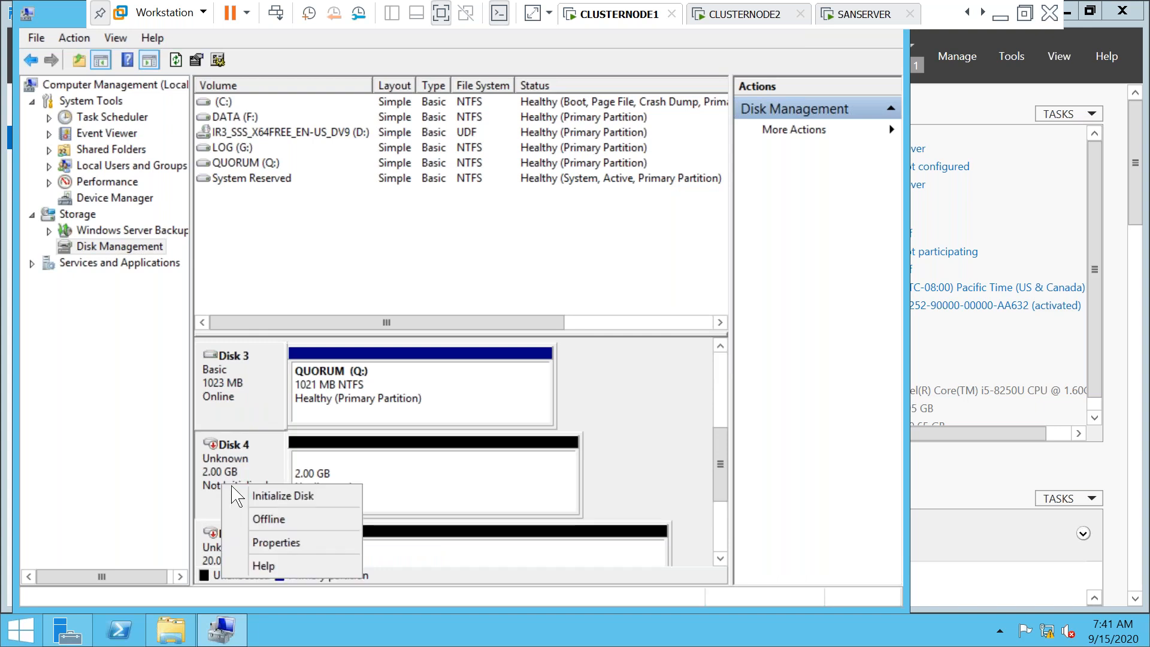
left_click(245, 497)
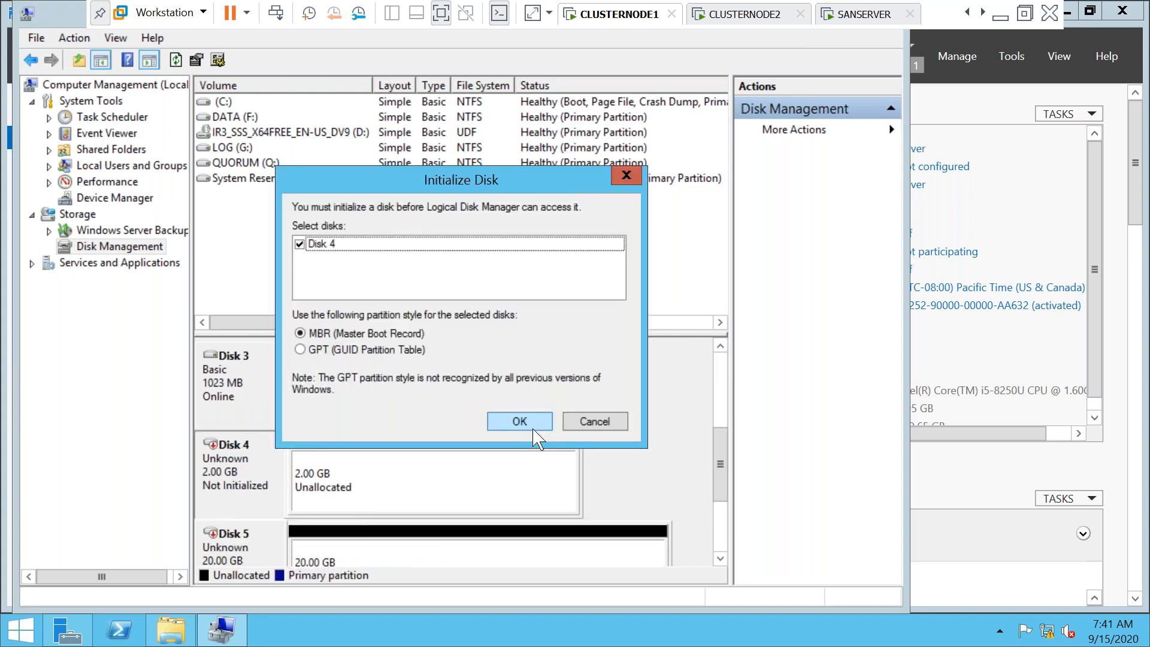
left_click(532, 428)
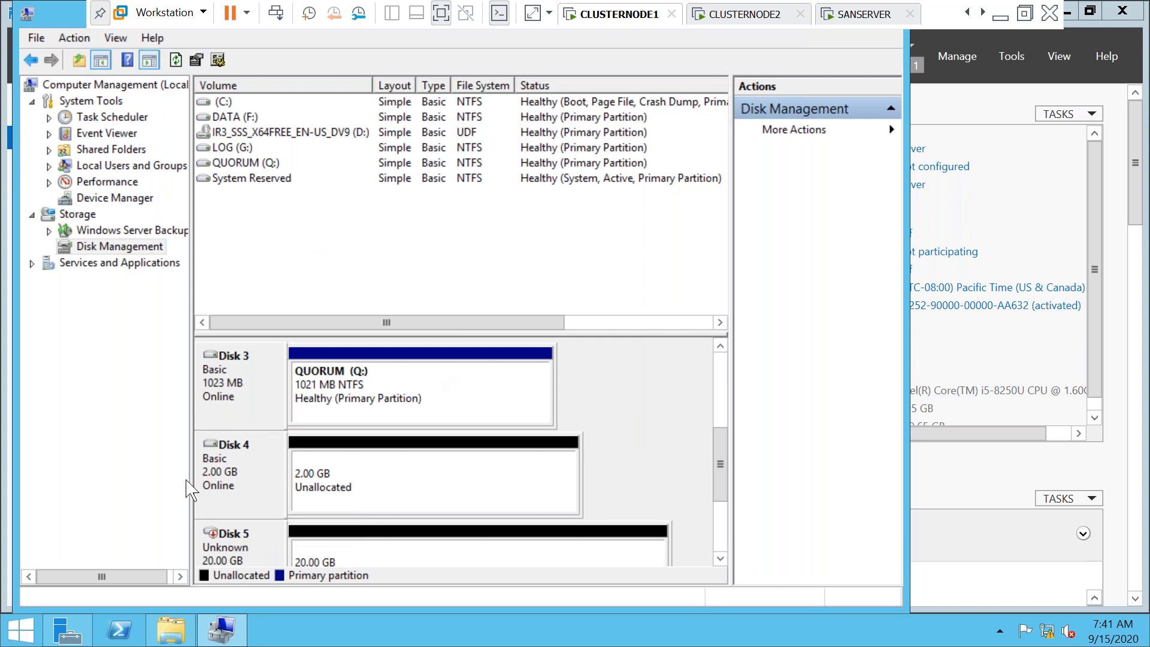
Create a full-size NTFS volume on Disk 4 with letter M, labelled MSDTC
right_click(346, 505)
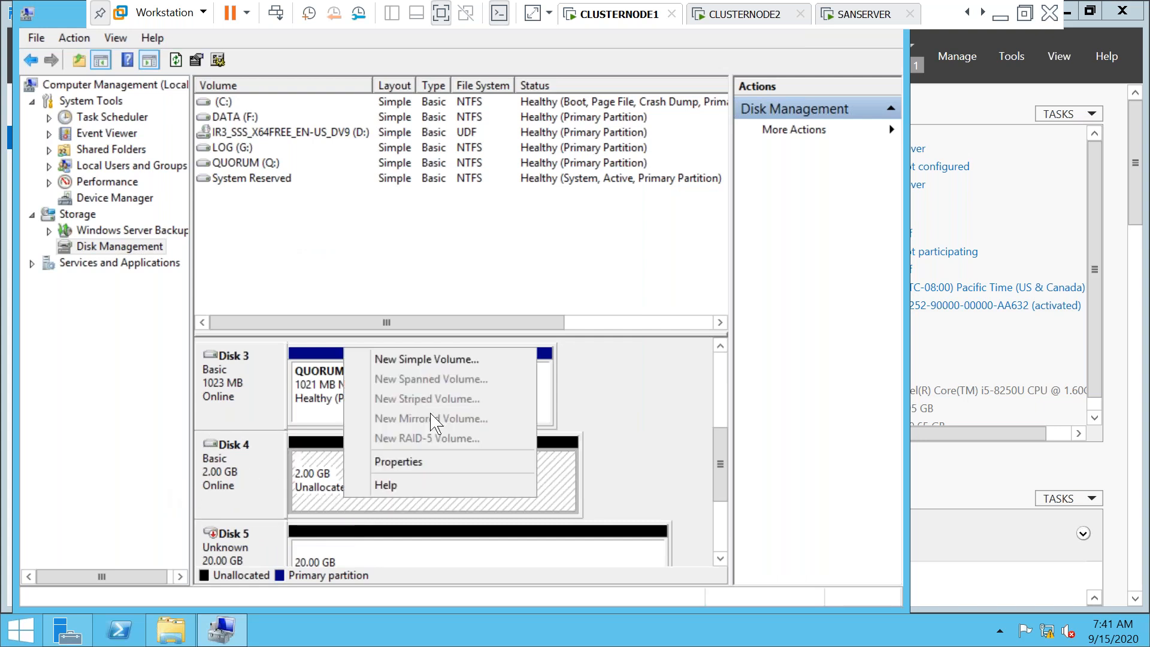
left_click(427, 361)
left_click(543, 425)
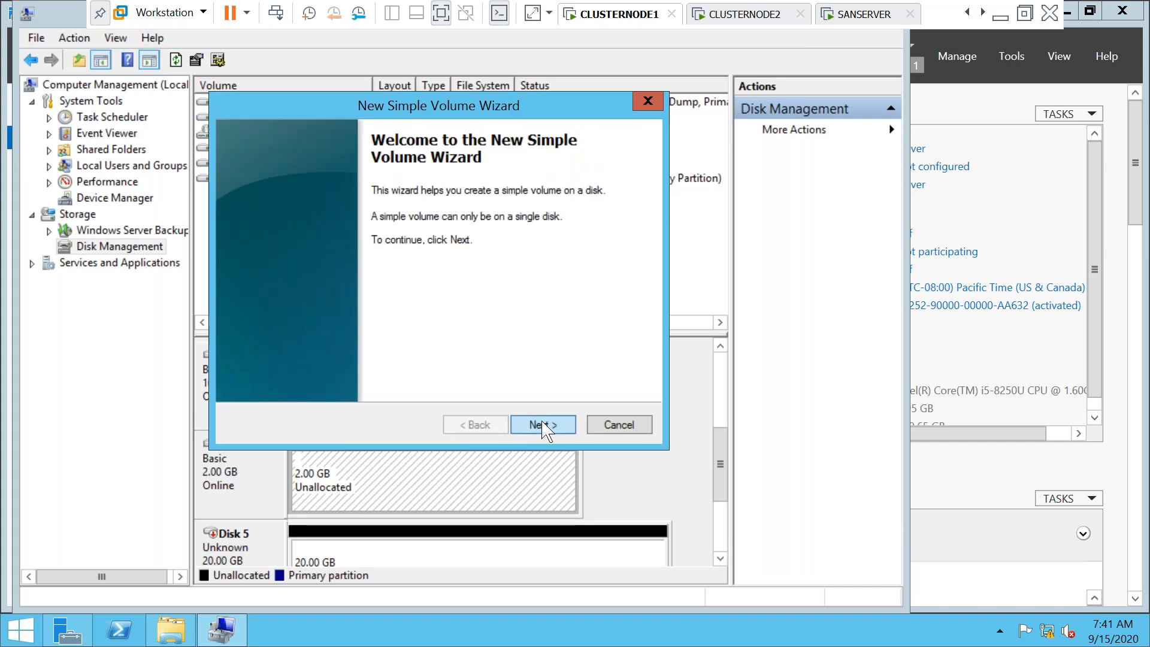
left_click(543, 425)
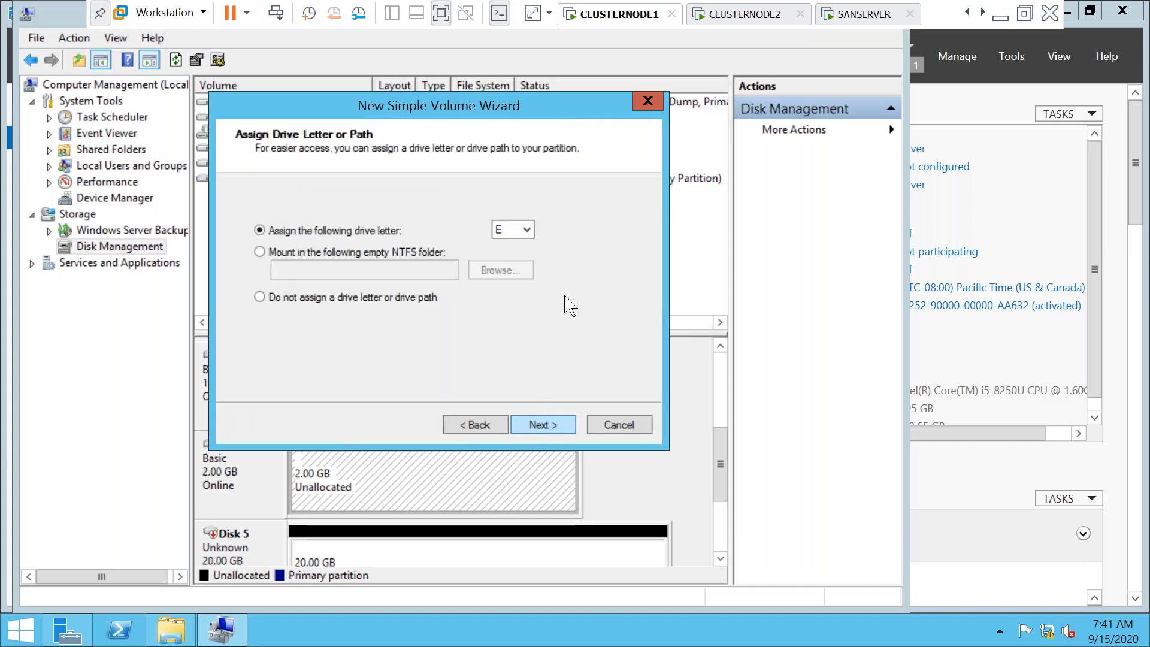
left_click(532, 231)
left_click(510, 349)
left_click(544, 425)
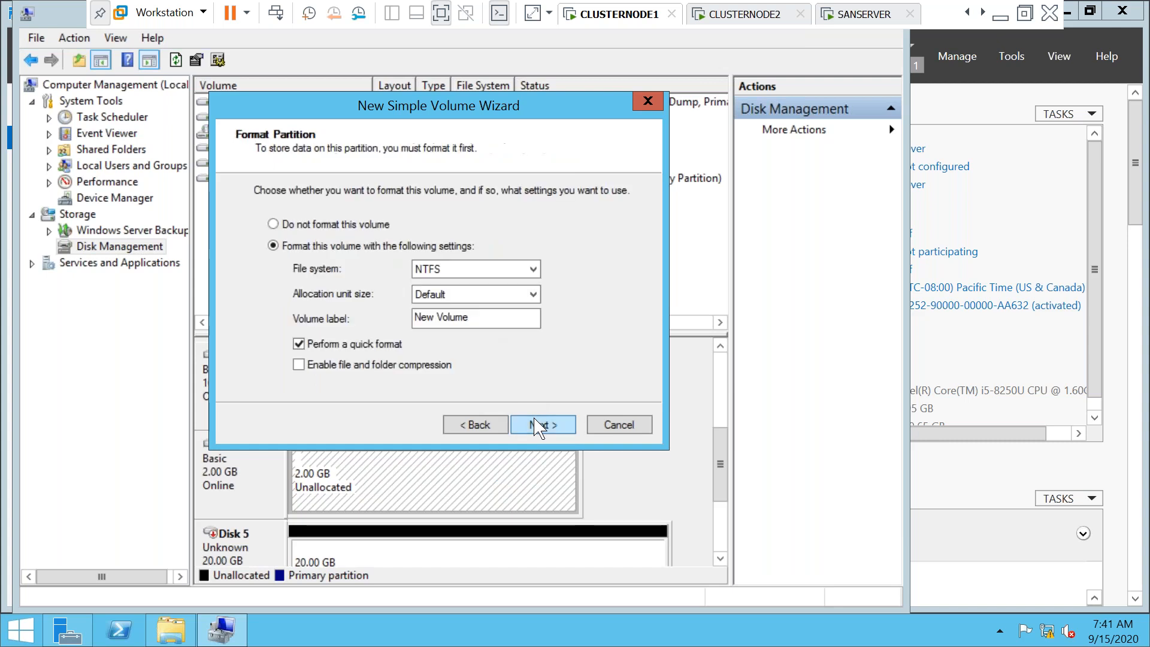
left_click_drag(482, 318, 413, 320)
type("MSDTC")
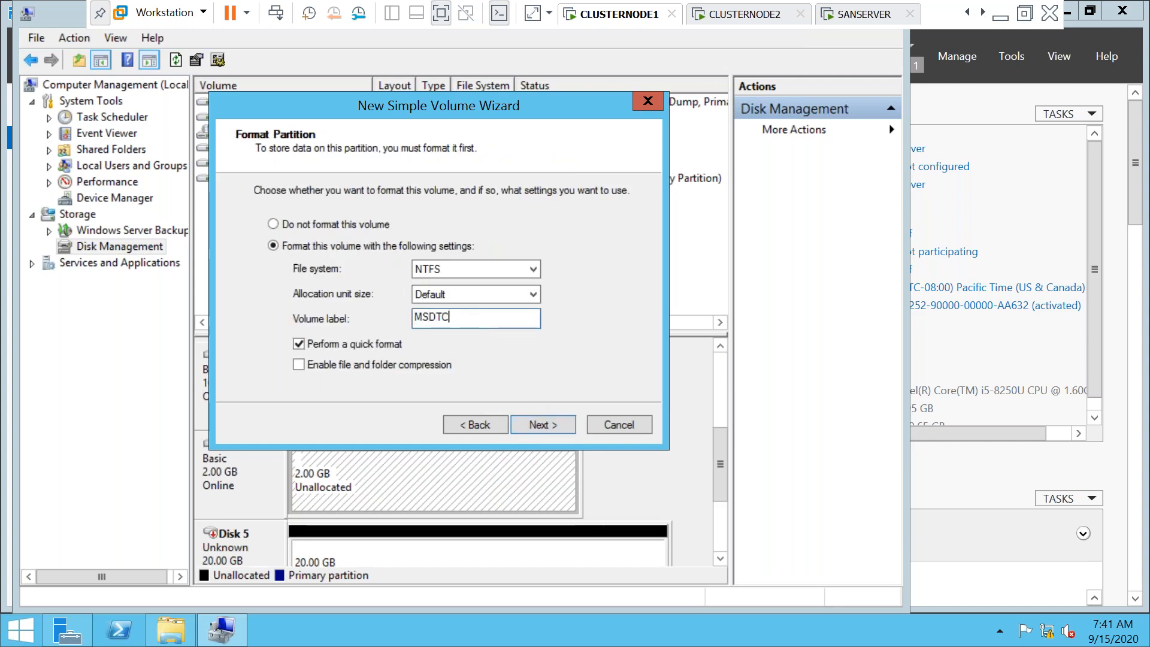
left_click(531, 425)
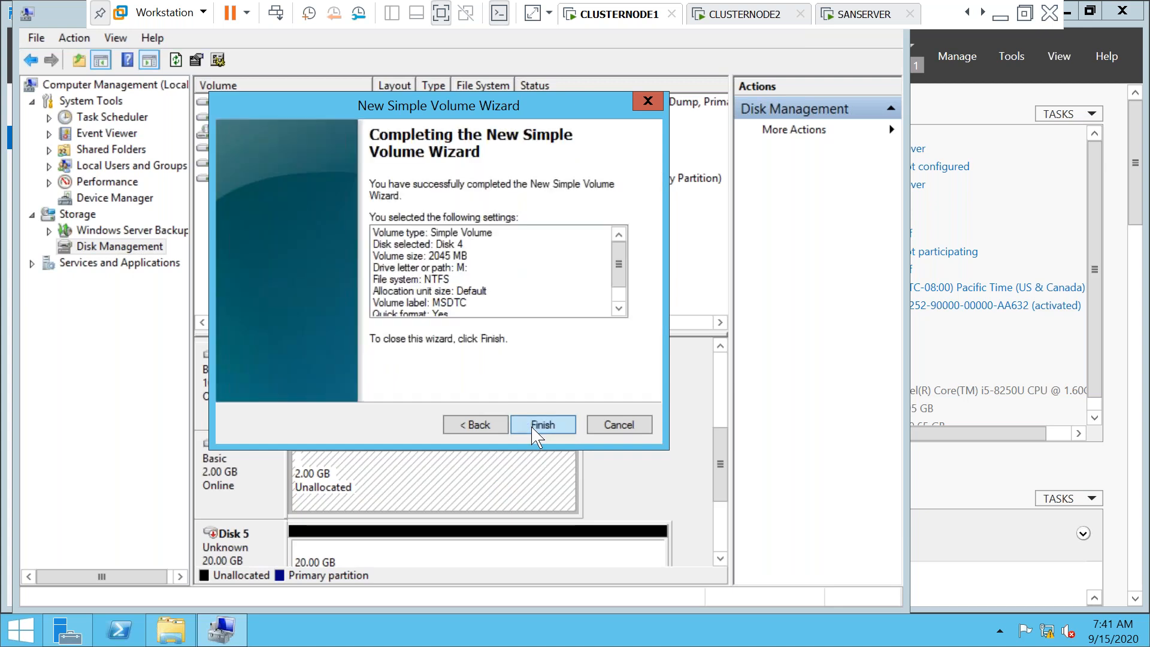
left_click(537, 430)
left_click_drag(720, 467, 719, 509)
Bring Disk 5 online and initialize it with the MBR partition style
mouse_move(228, 395)
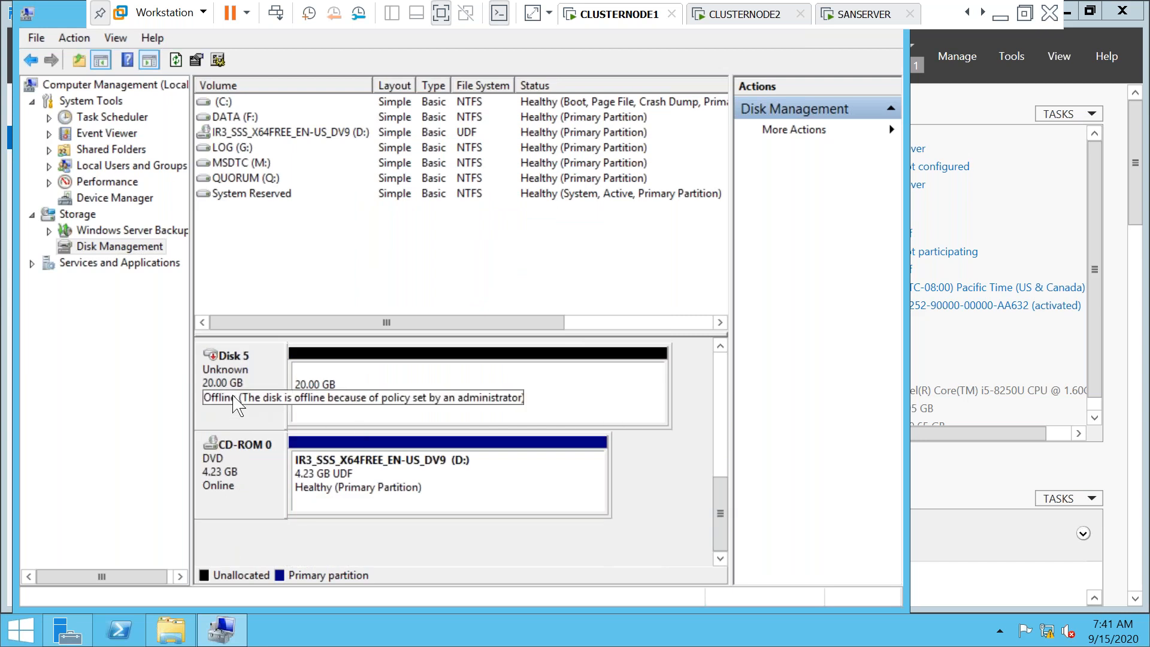
right_click(223, 397)
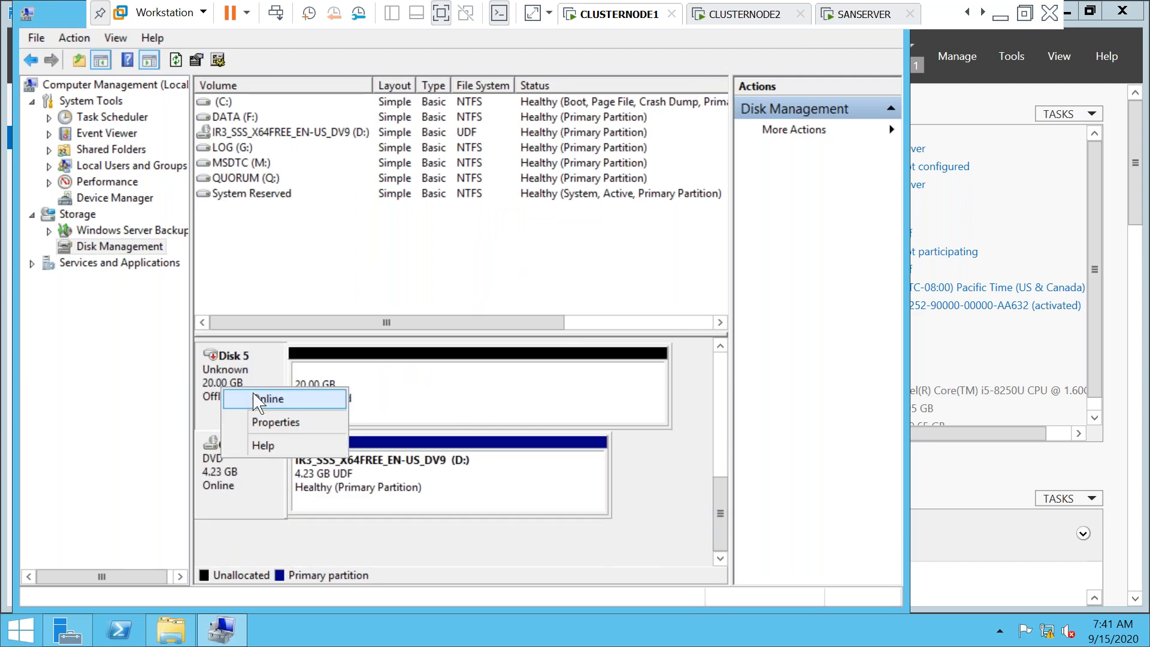
left_click(256, 398)
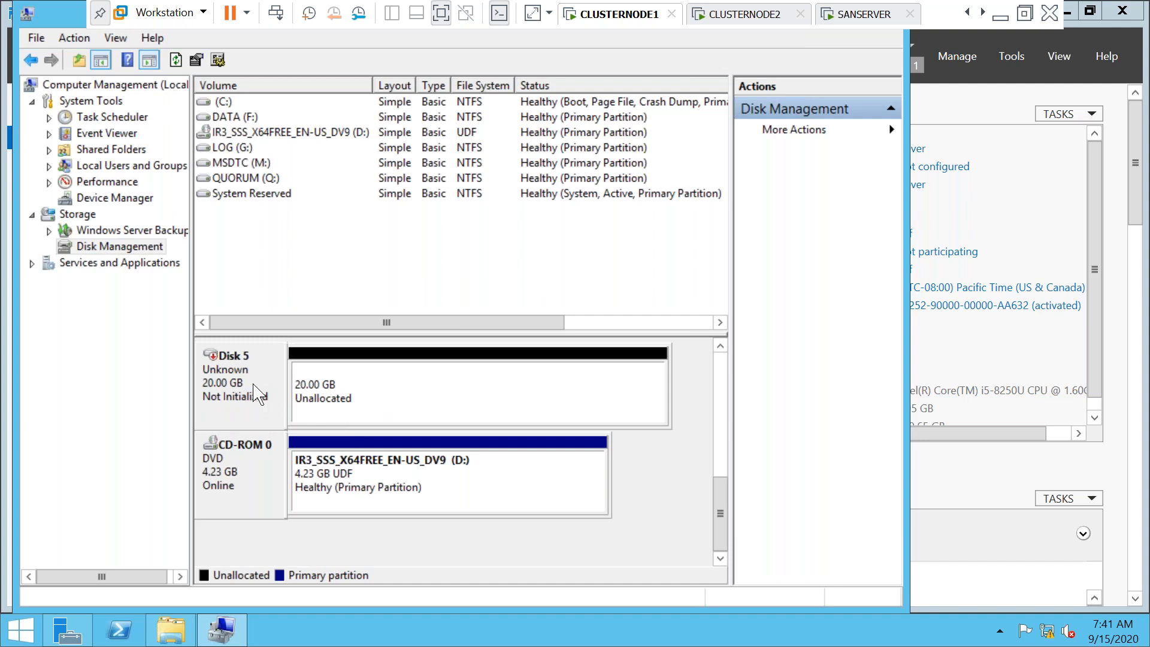
right_click(253, 386)
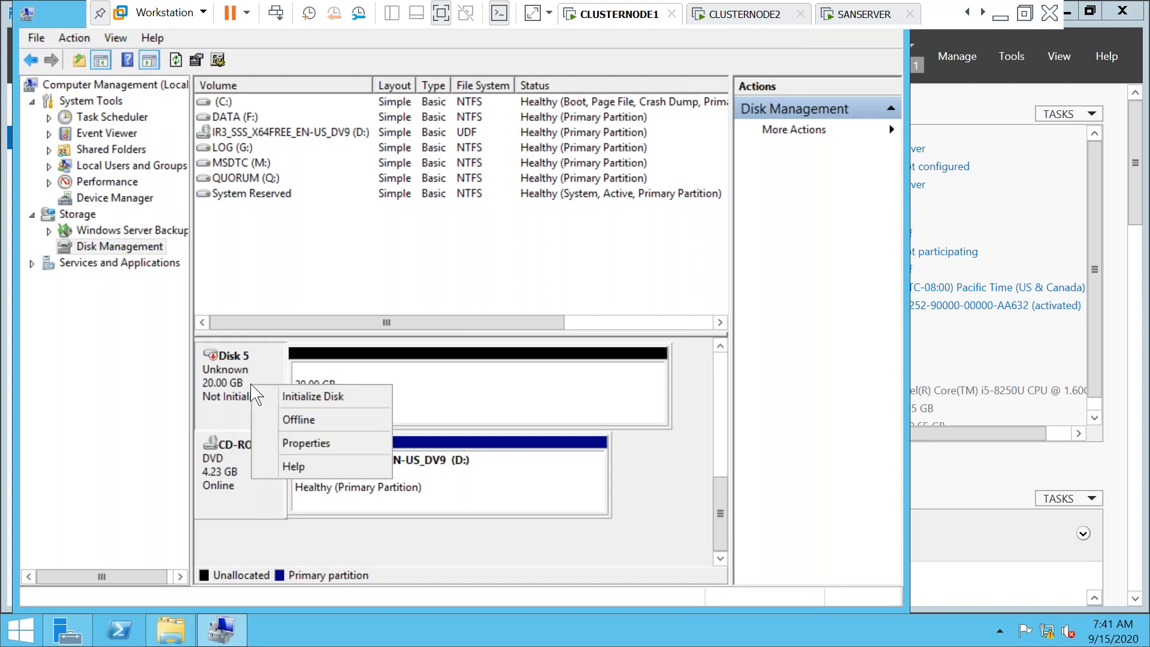
left_click(287, 411)
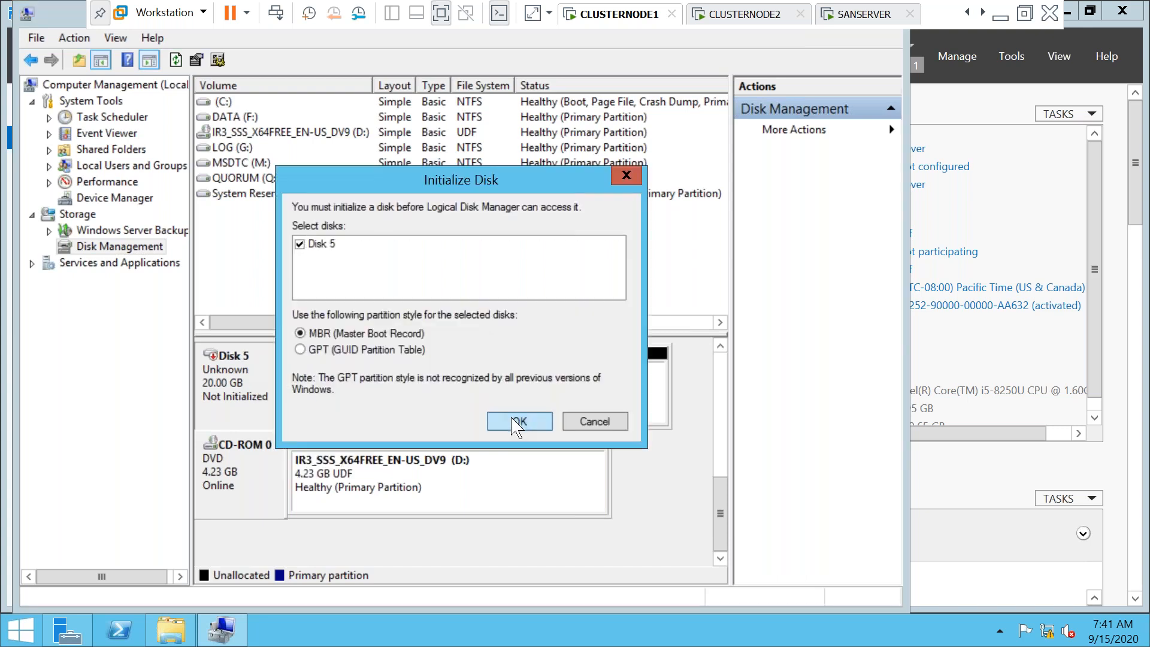
left_click(516, 422)
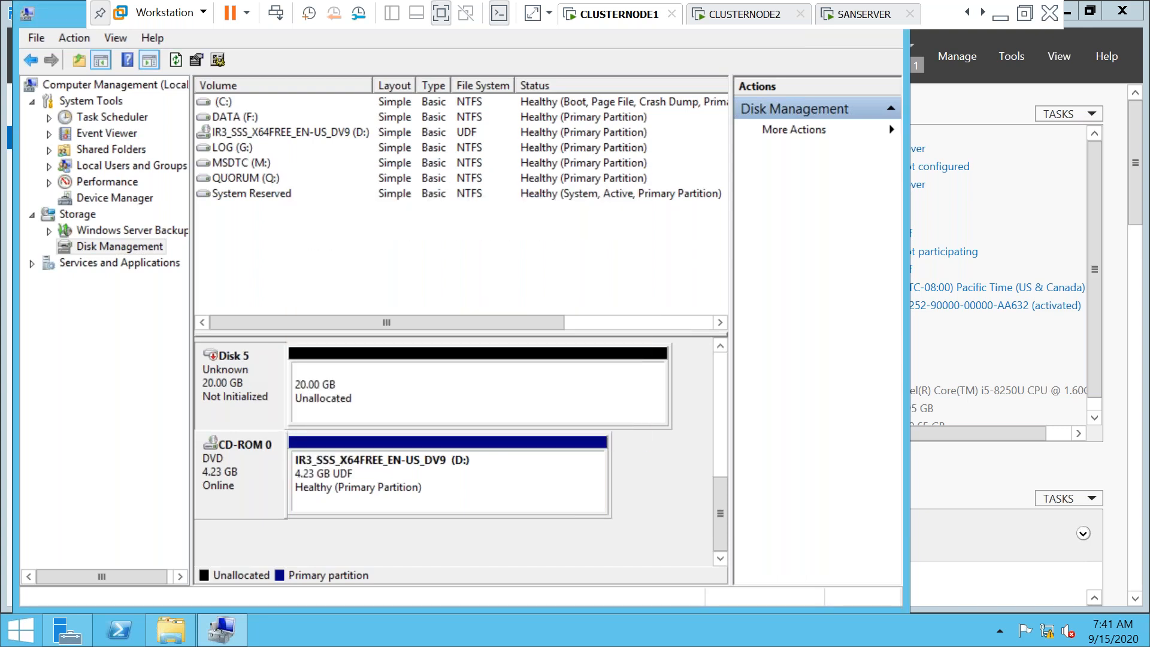
Create a full-size 20477 MB NTFS volume on Disk 5 labelled SSAS on S:, then switch to CLUSTERNODE2
right_click(339, 391)
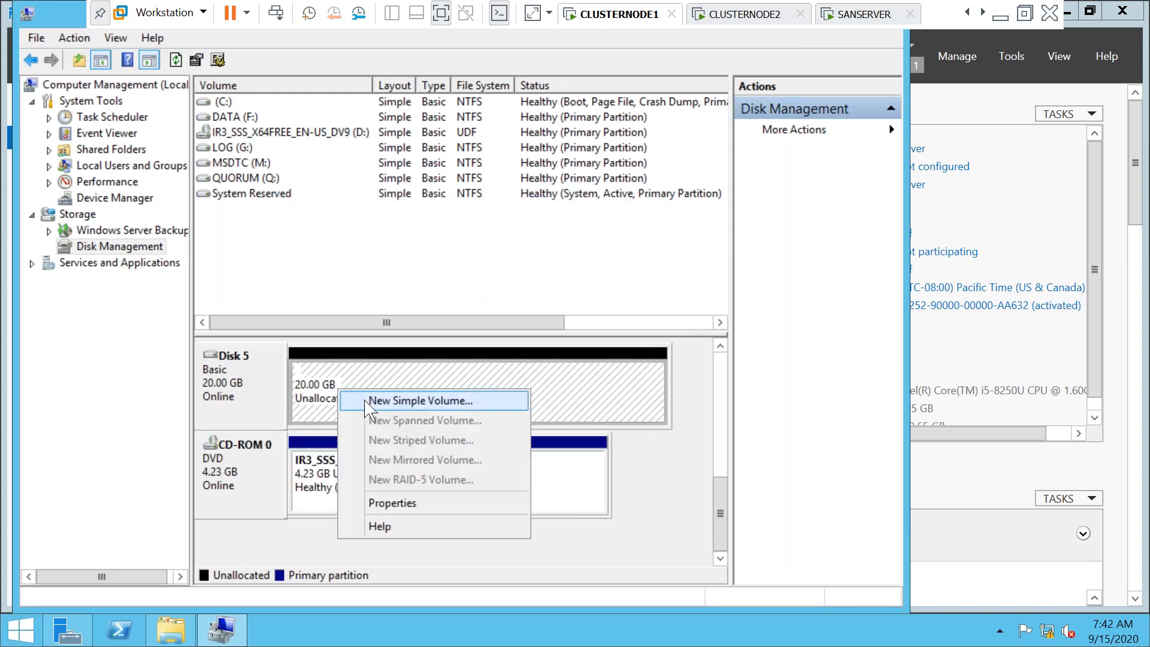
left_click(373, 410)
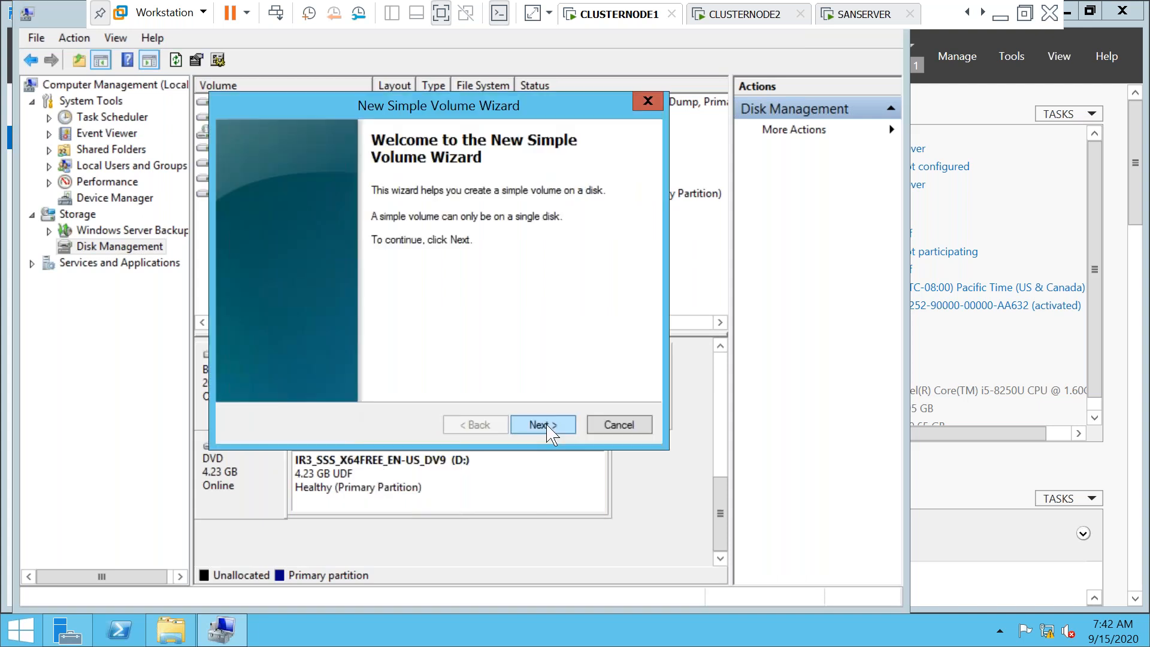
left_click(546, 427)
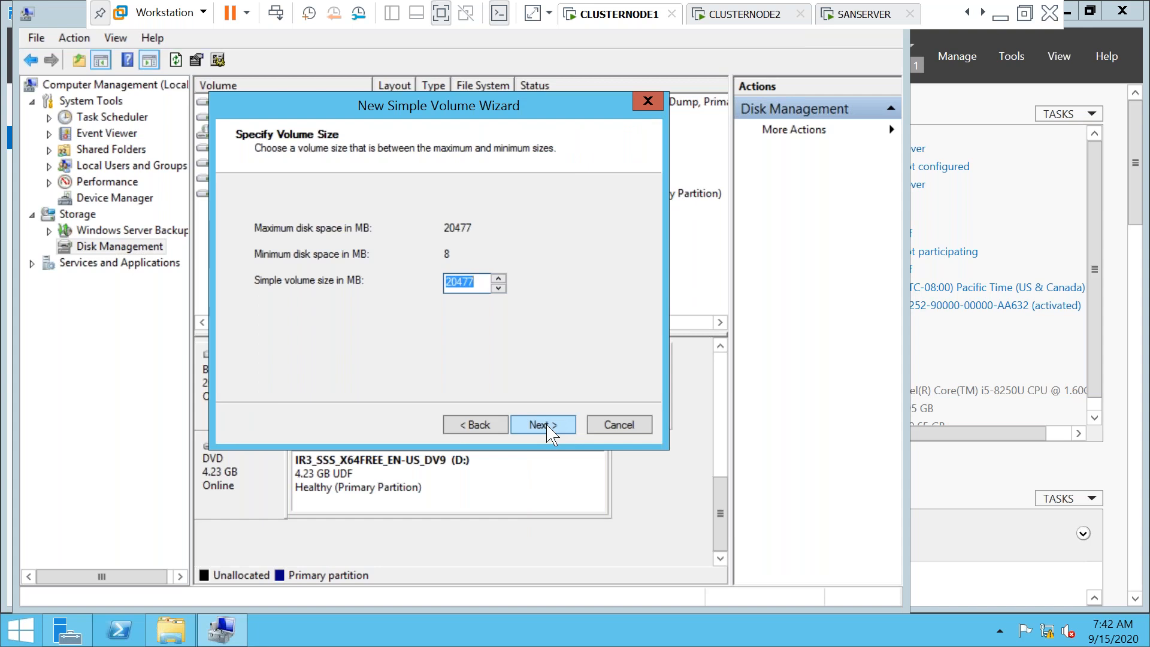
left_click(548, 427)
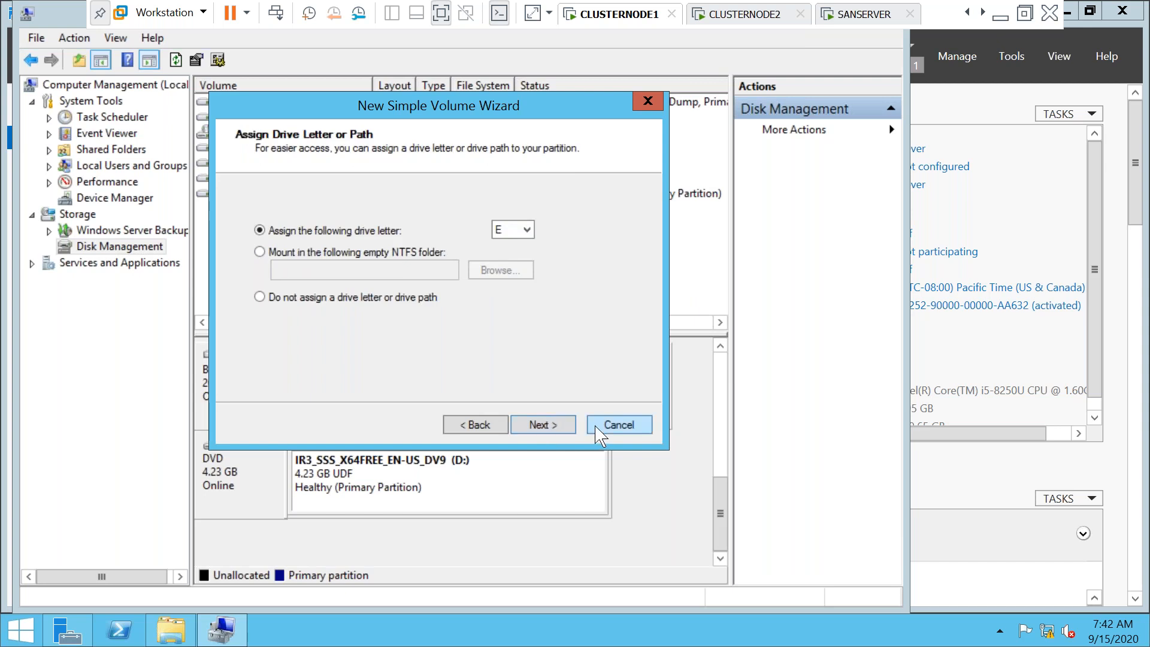
left_click_drag(461, 111, 751, 172)
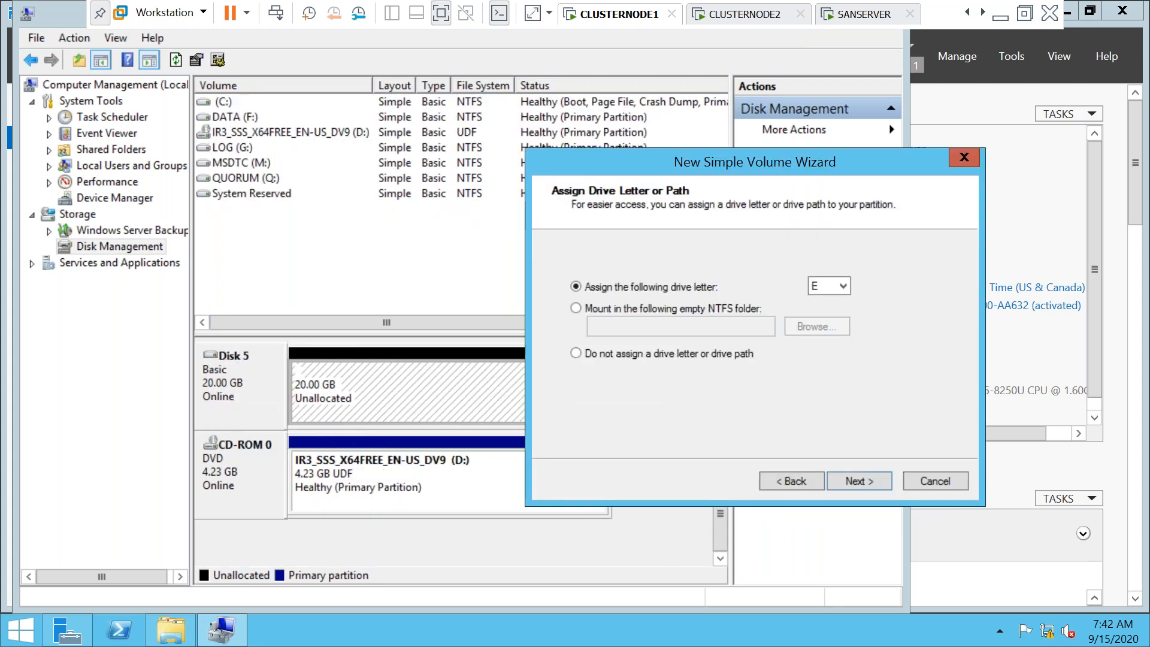
left_click(846, 288)
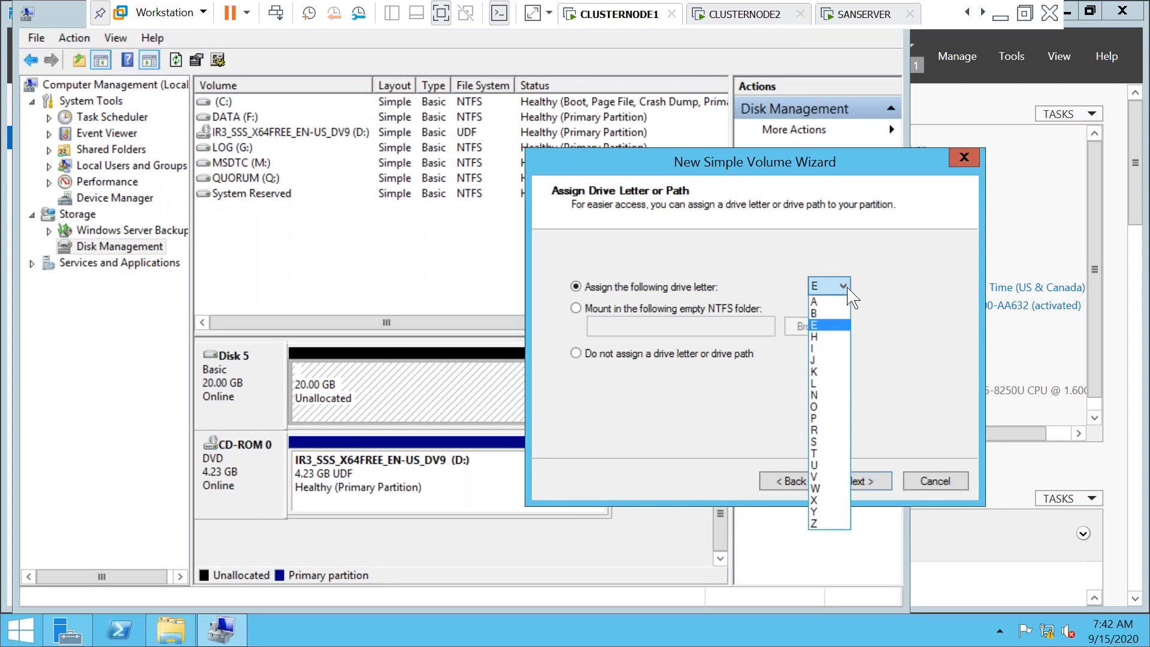
left_click(829, 442)
left_click(860, 487)
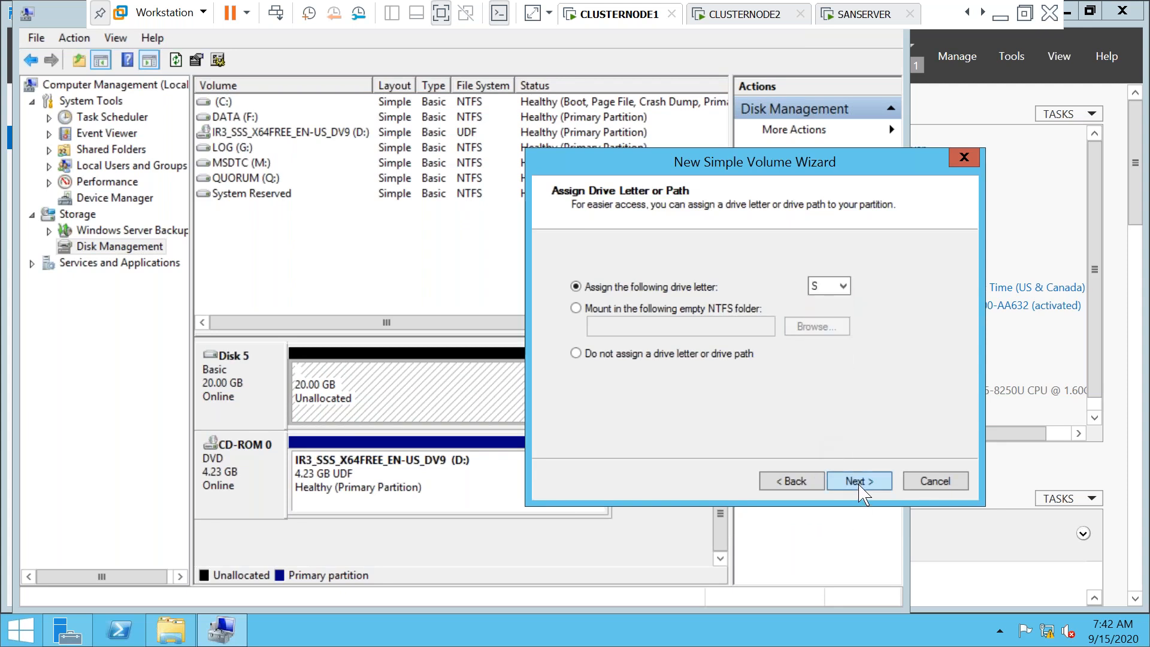
left_click_drag(786, 374, 662, 367)
type("SSAS")
left_click(870, 486)
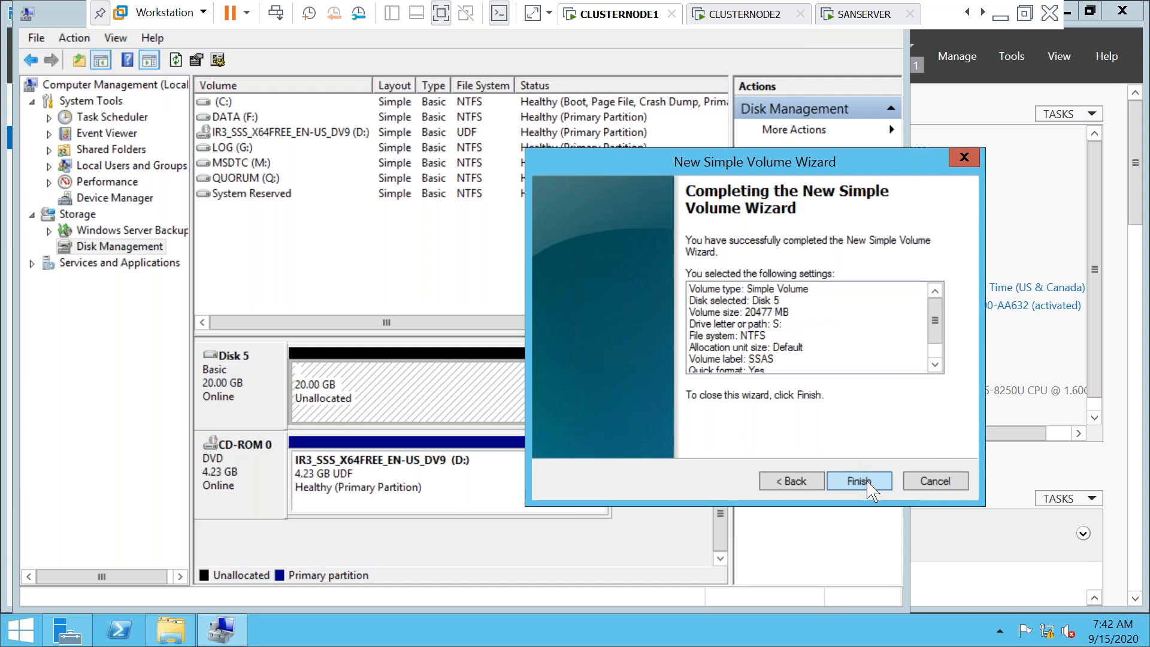
left_click(870, 485)
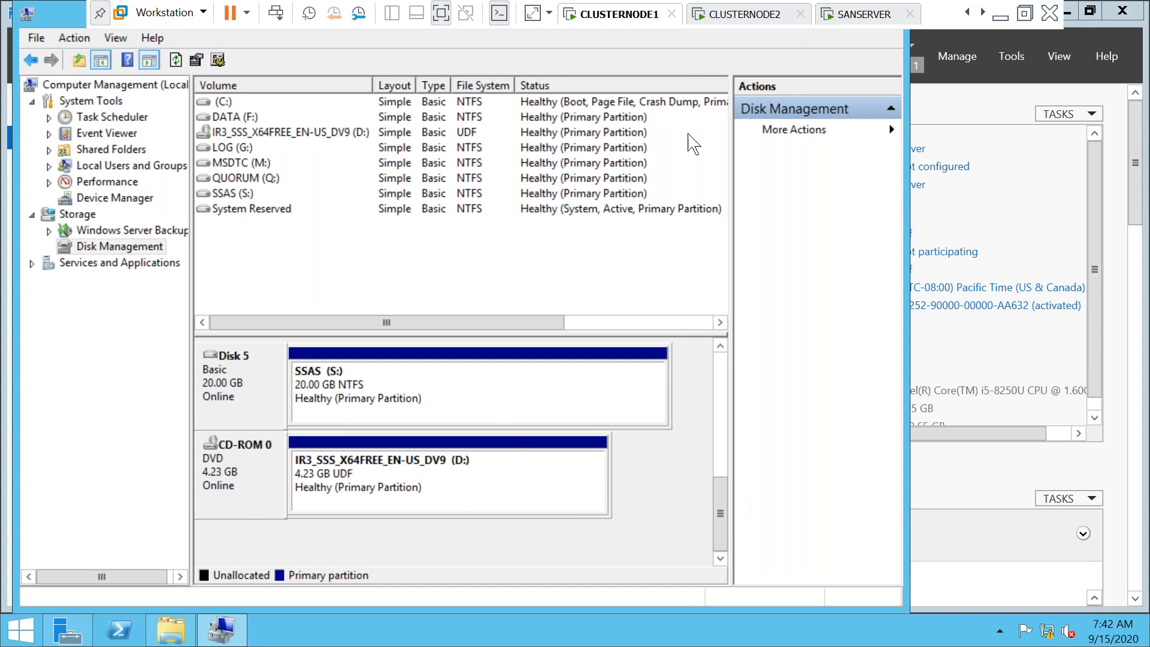
left_click(750, 19)
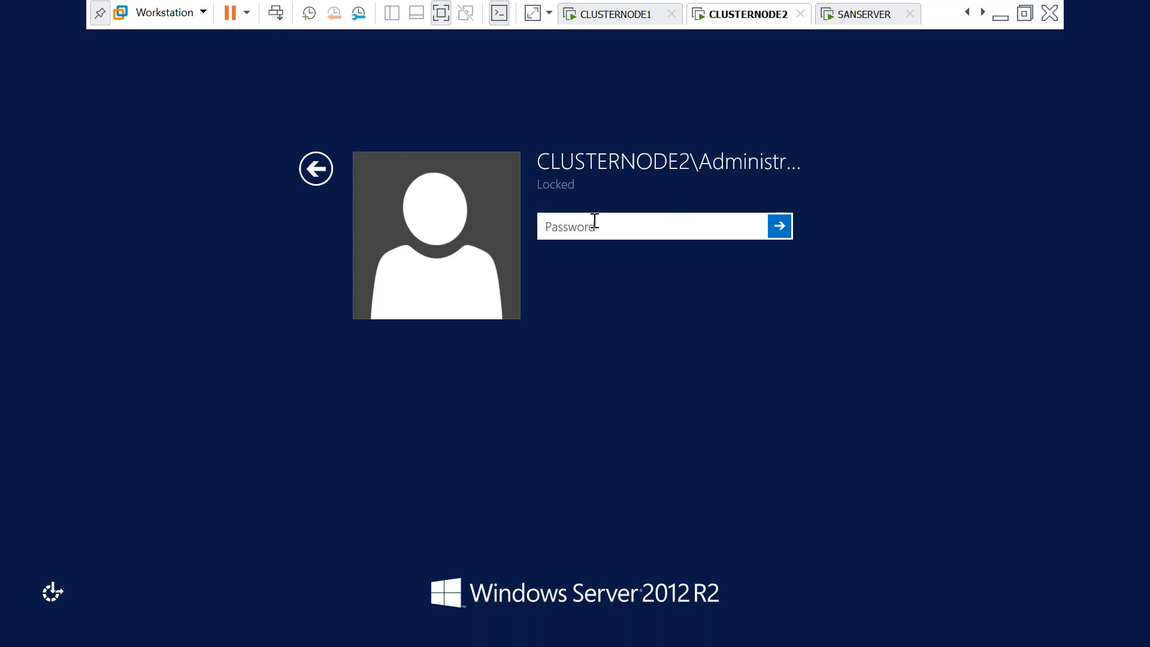
Sign in to CLUSTERNODE2, close the install wizard, and launch the iSCSI Initiator, starting its service
type("P••••••")
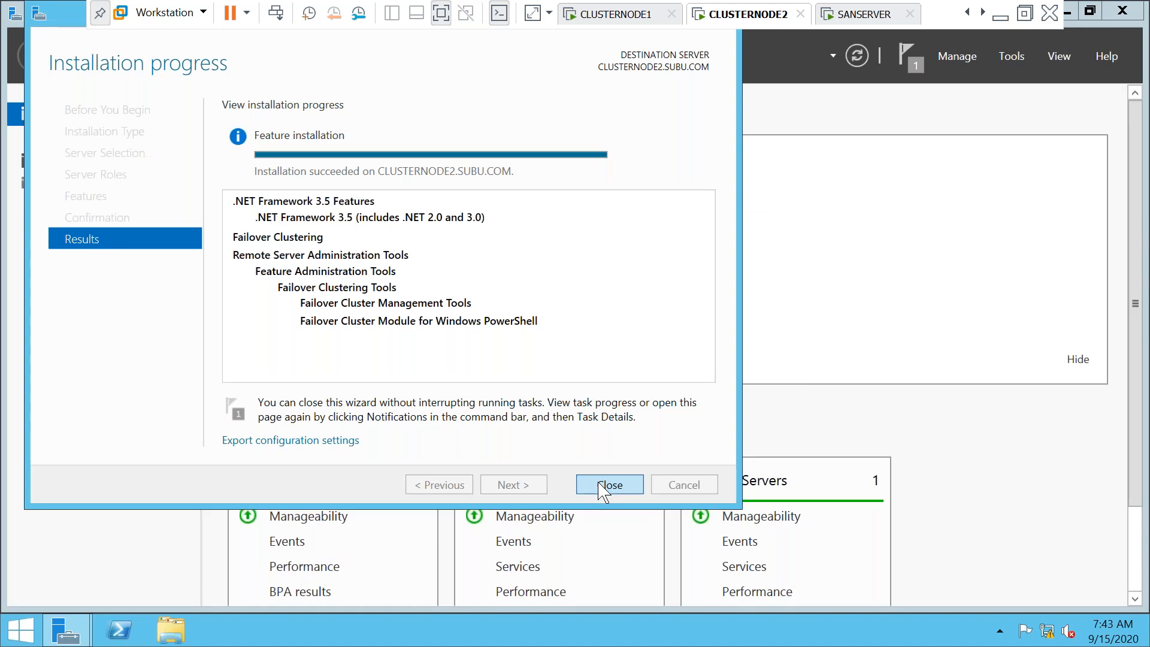
left_click(602, 487)
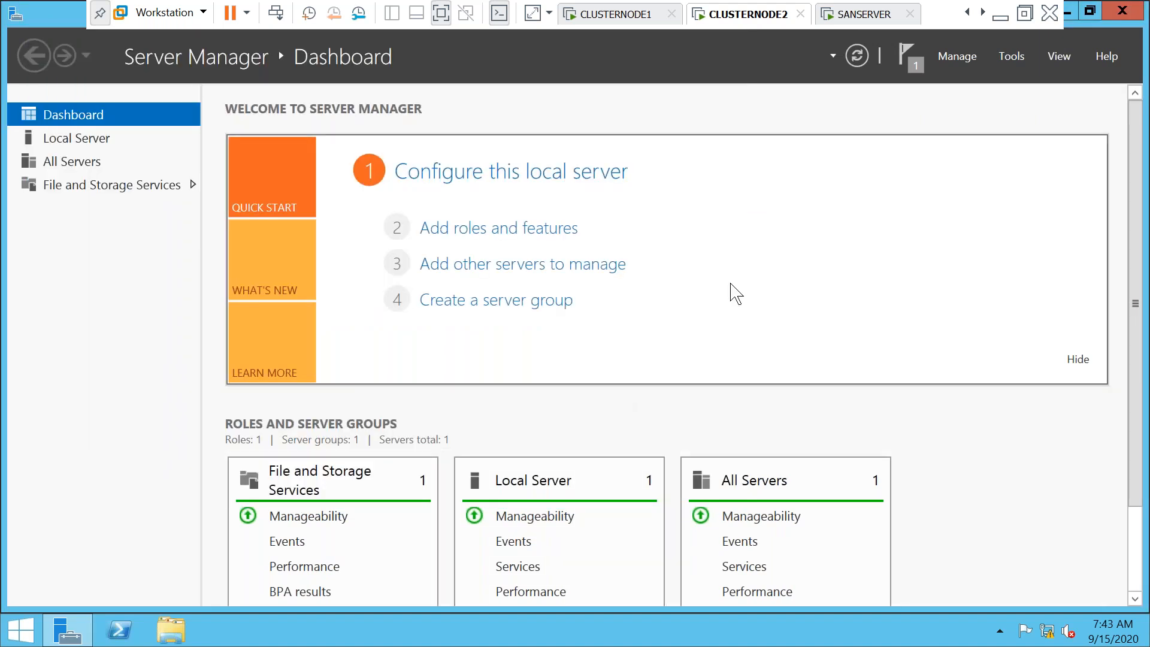
left_click(956, 59)
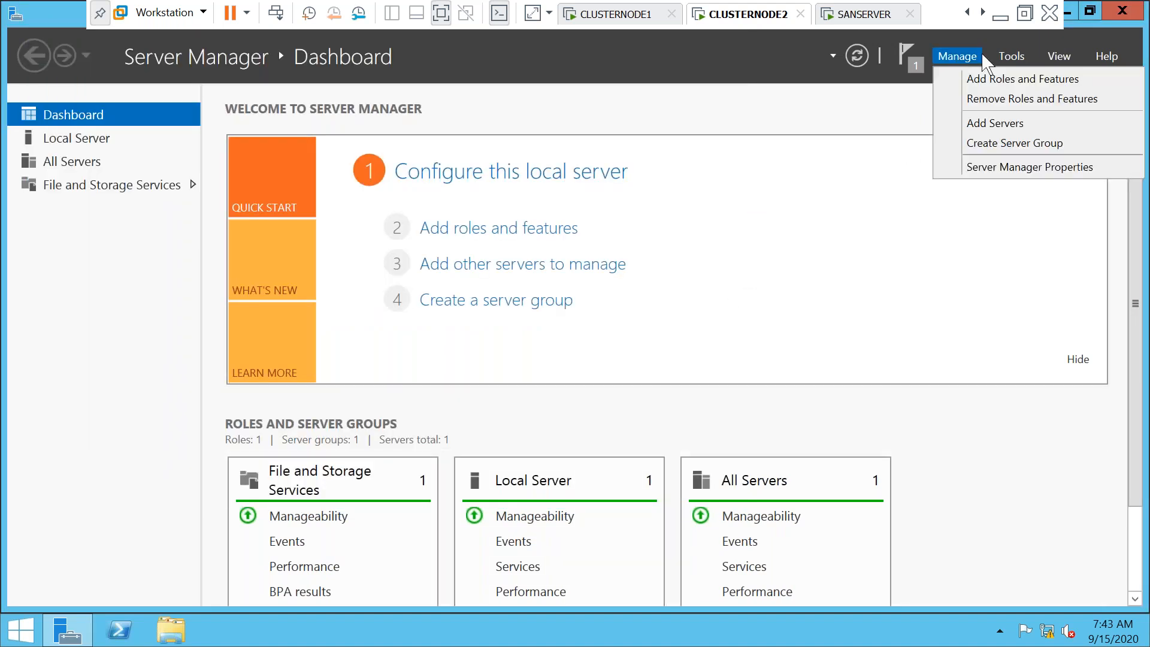
left_click(1011, 55)
left_click(1012, 55)
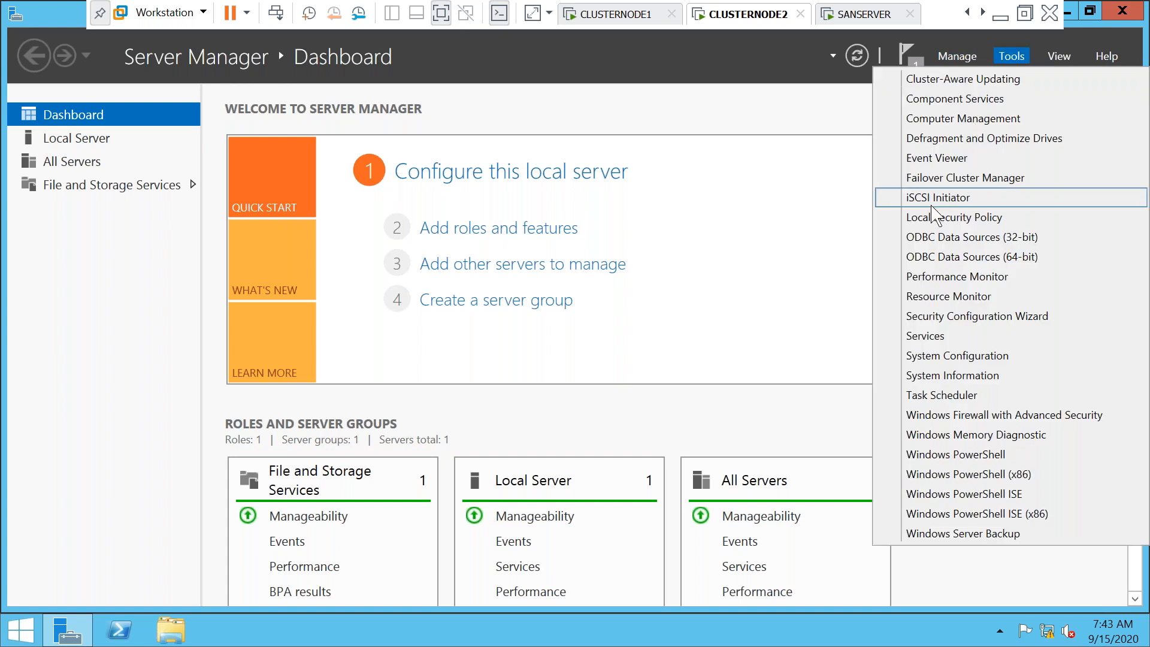
left_click(923, 205)
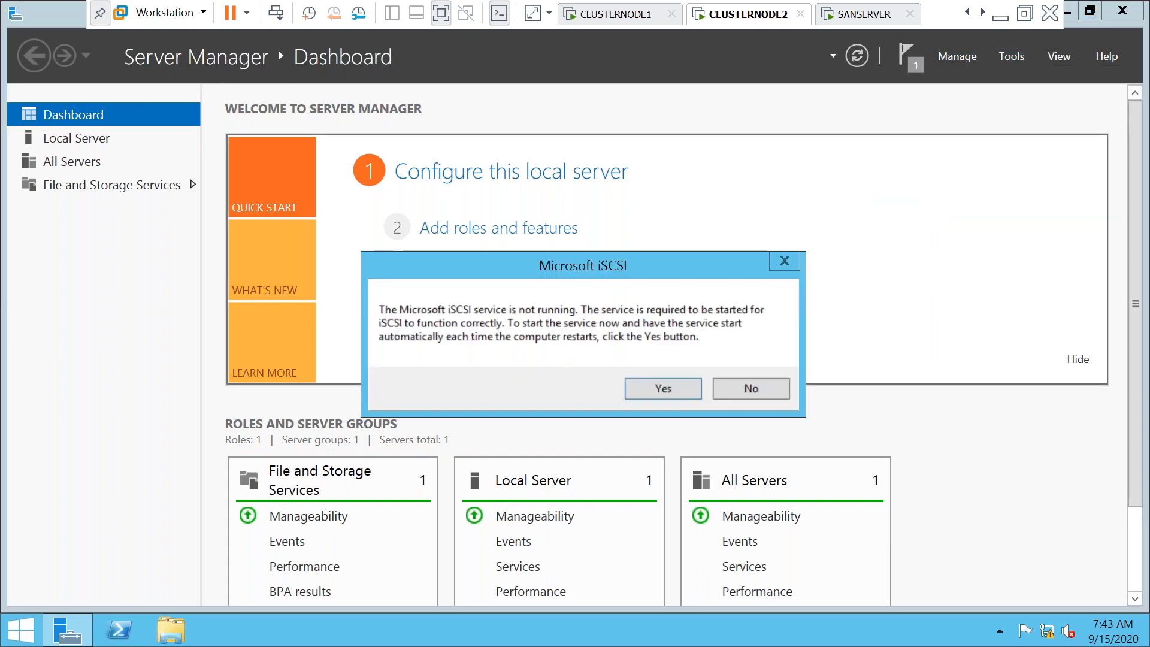
left_click(664, 391)
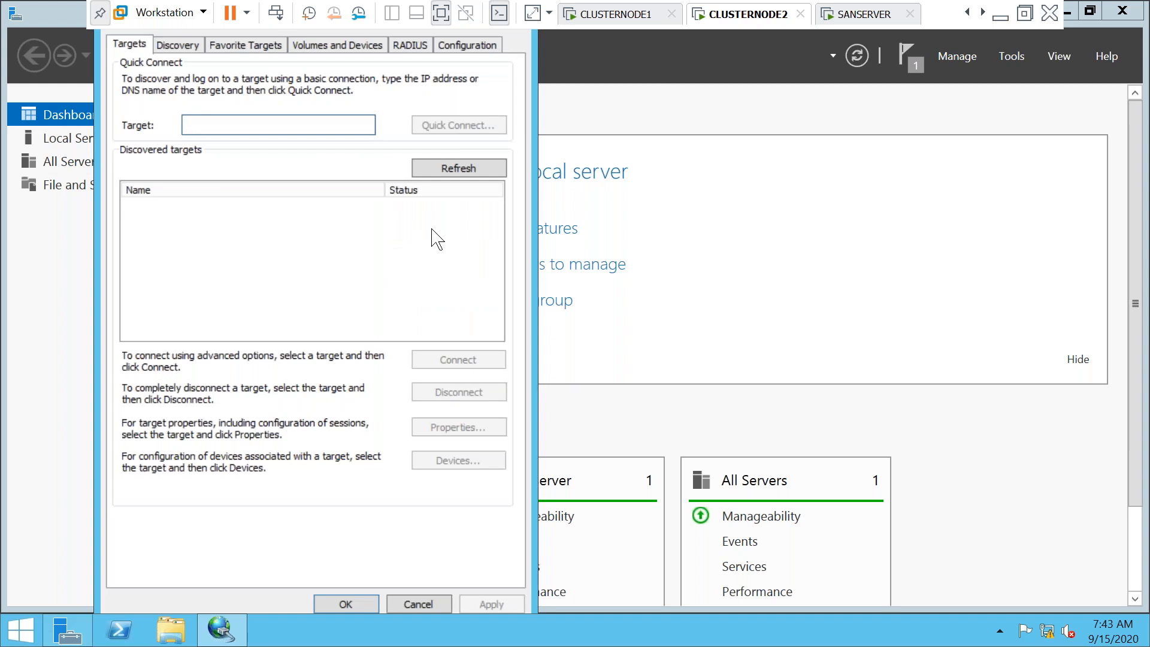
Quick Connect to the iSCSI target at 192.168.1.103, then close the initiator properties
left_click(293, 118)
type("192.1")
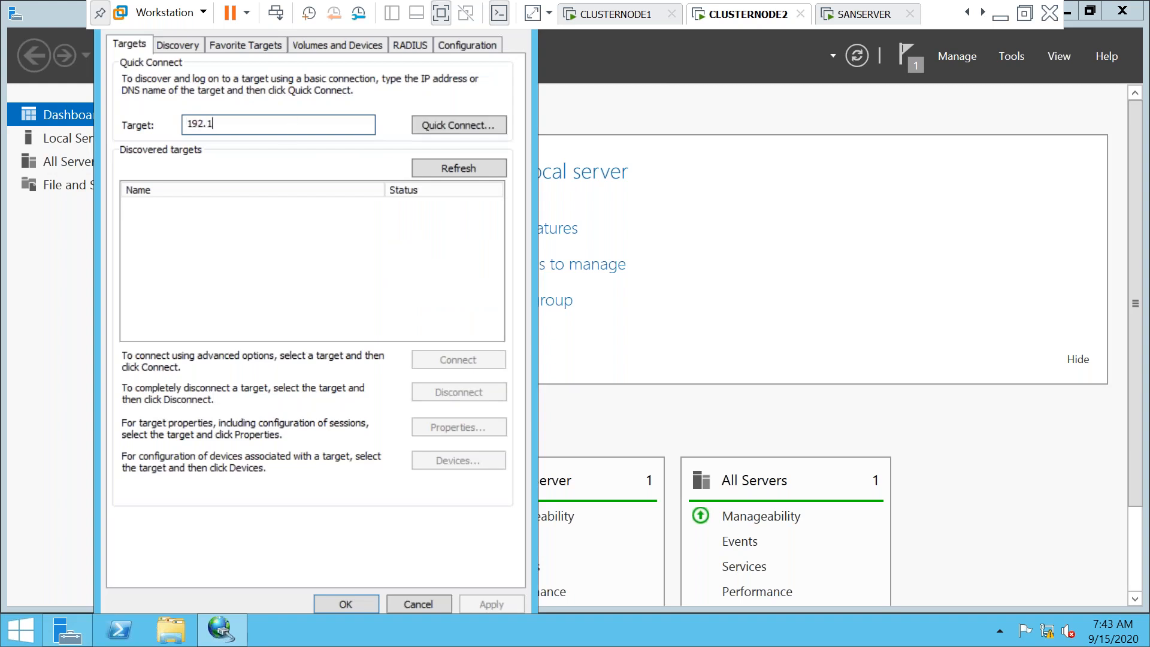
type("68.1")
type(".103")
left_click(442, 127)
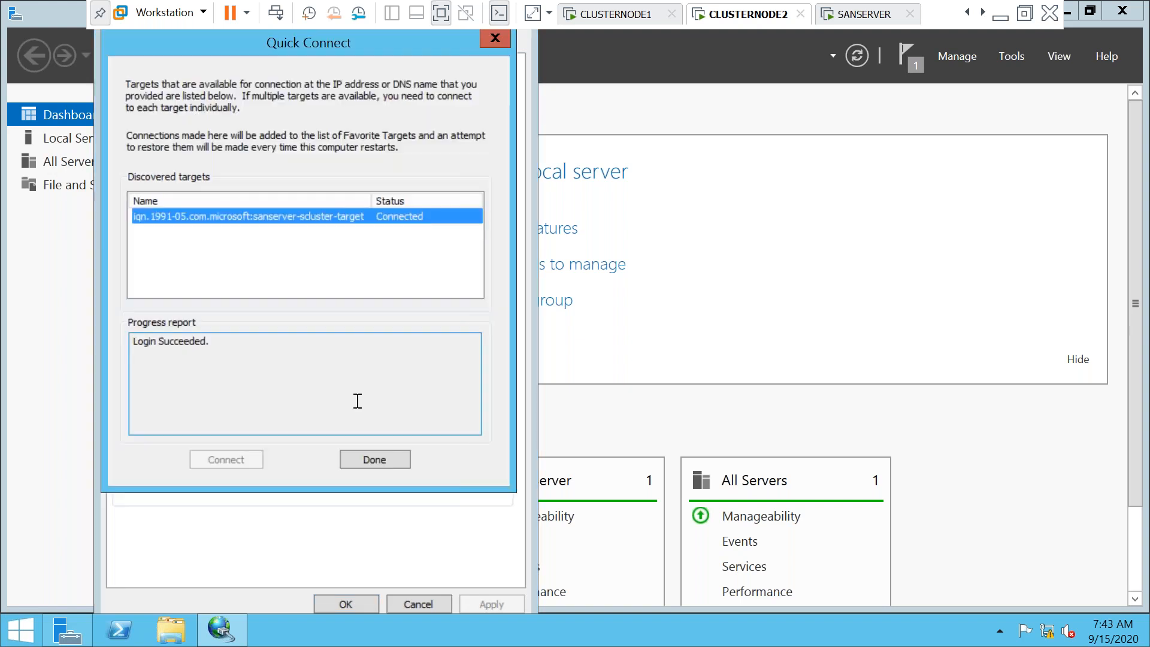
left_click(360, 461)
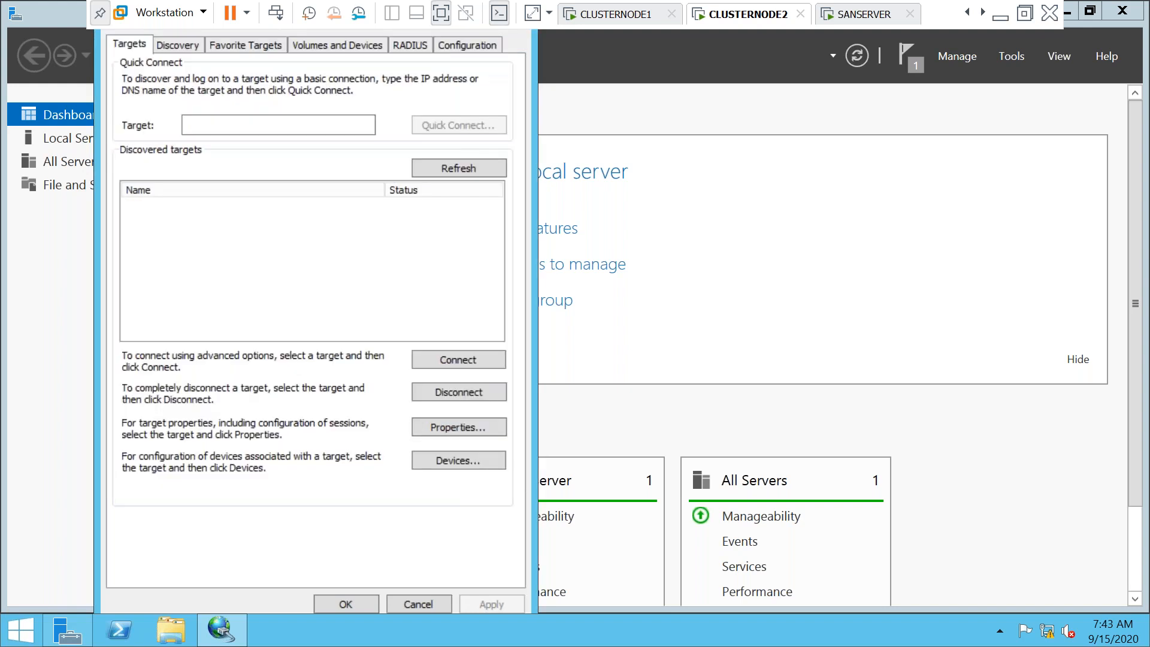
left_click(346, 605)
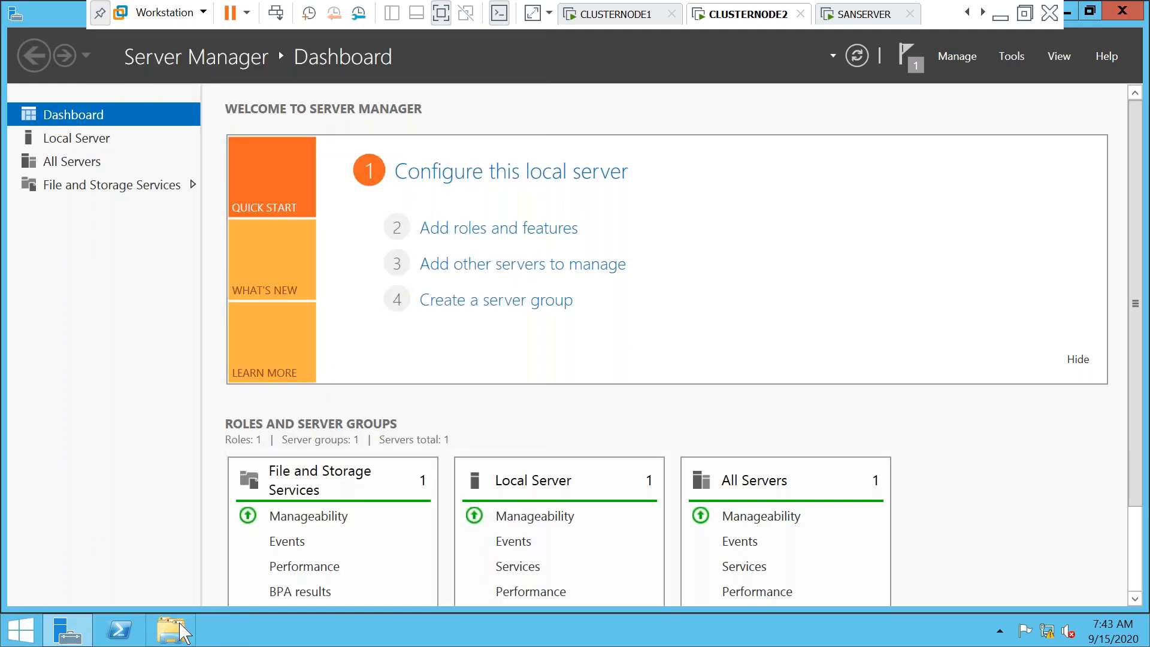
Launch Computer Management via compmgmt.msc and open Disk Management to view the iSCSI disks
left_click(172, 630)
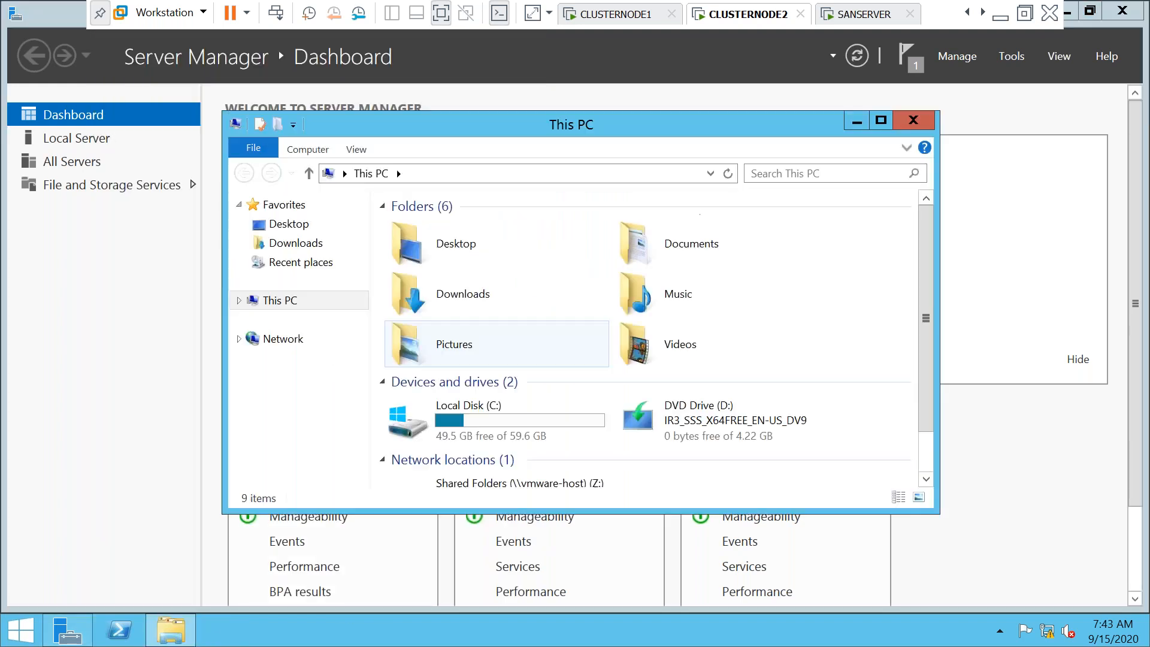
left_click(913, 118)
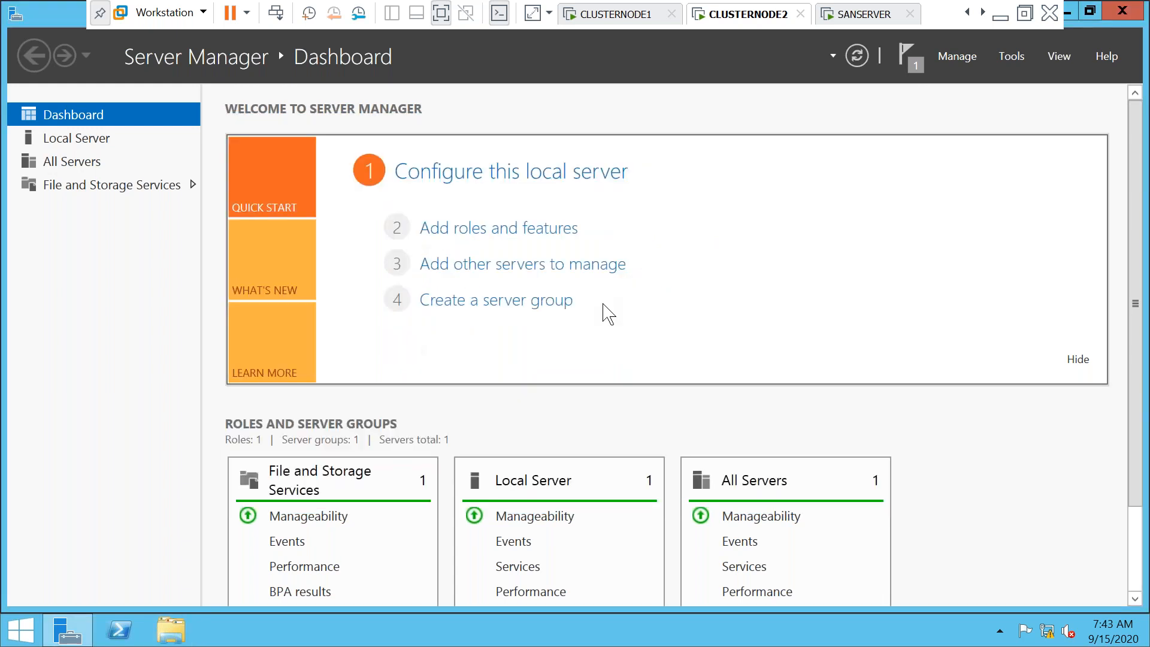
key("super+r")
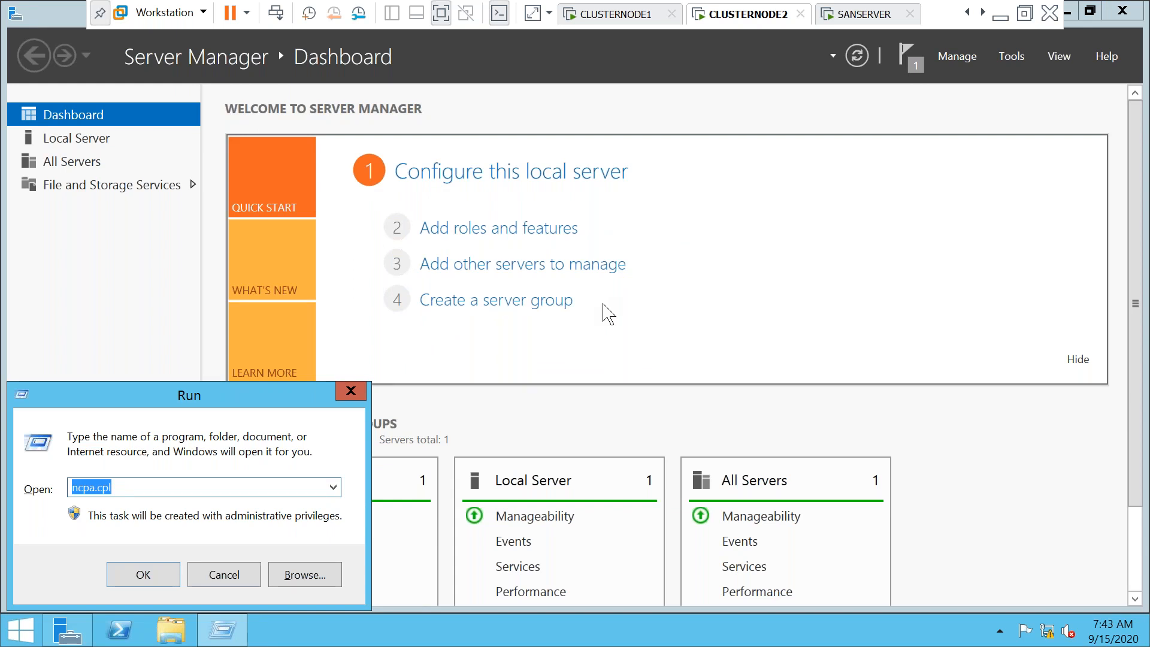
type("compmg")
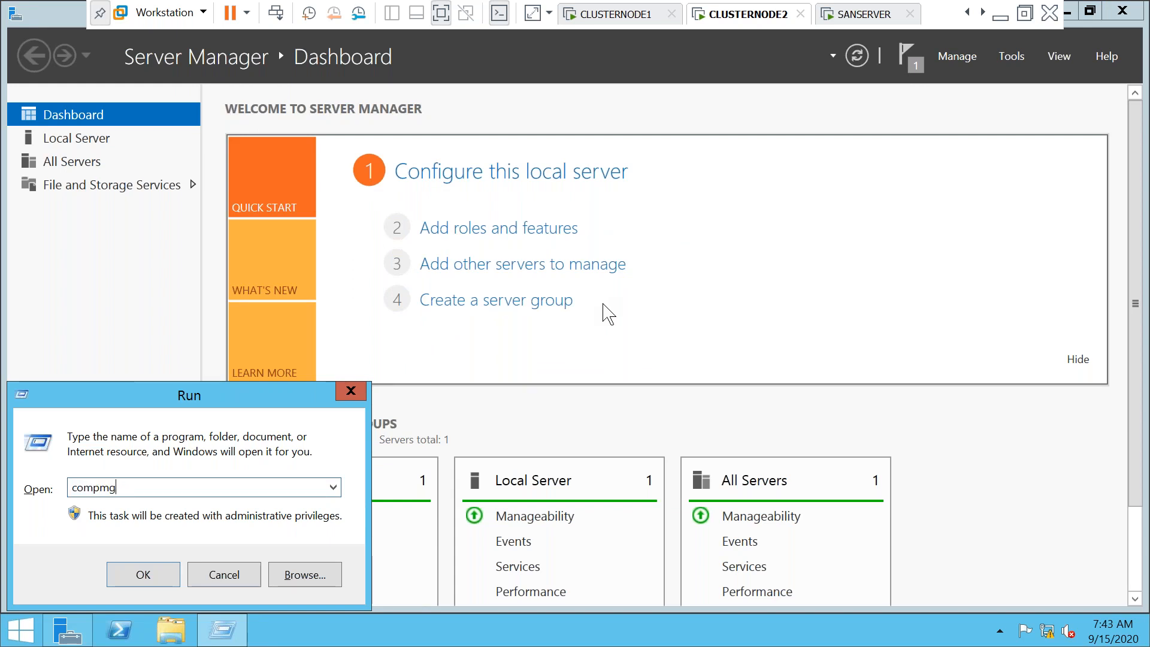
type("mt.msc")
key("Return")
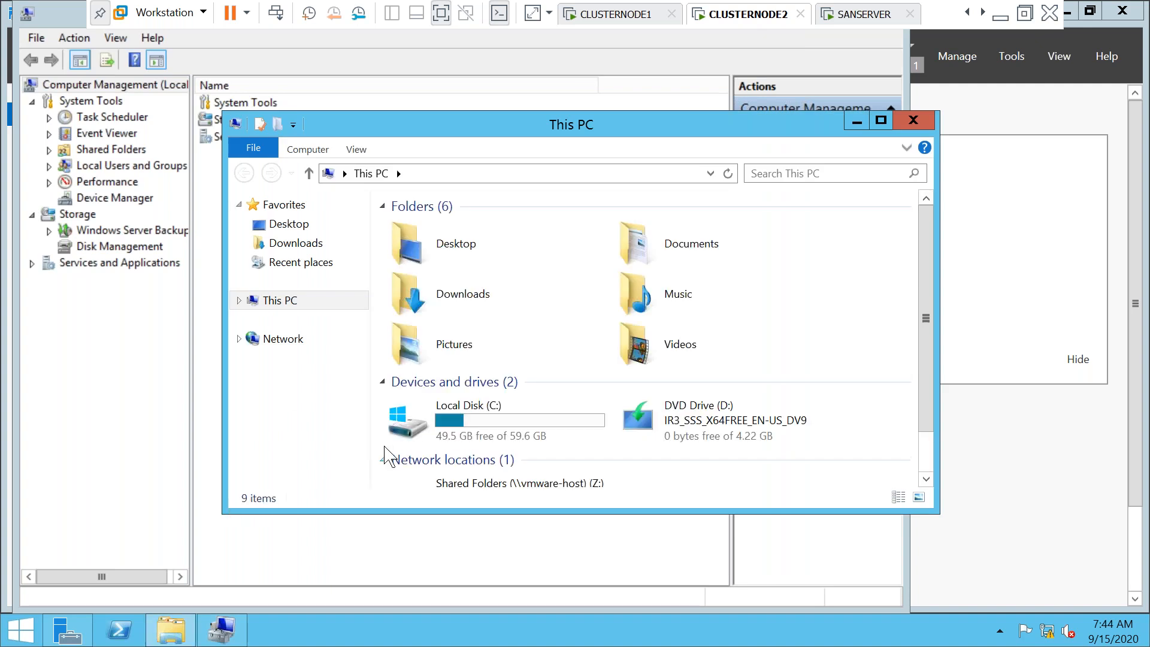
left_click(271, 301)
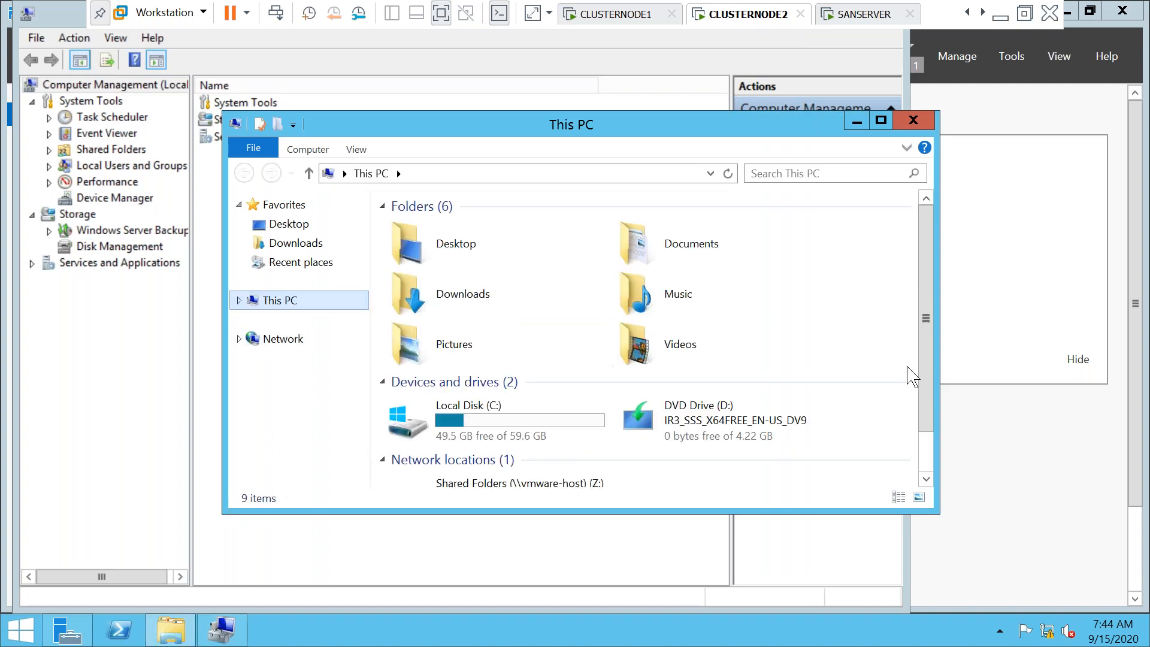
left_click_drag(925, 329, 927, 363)
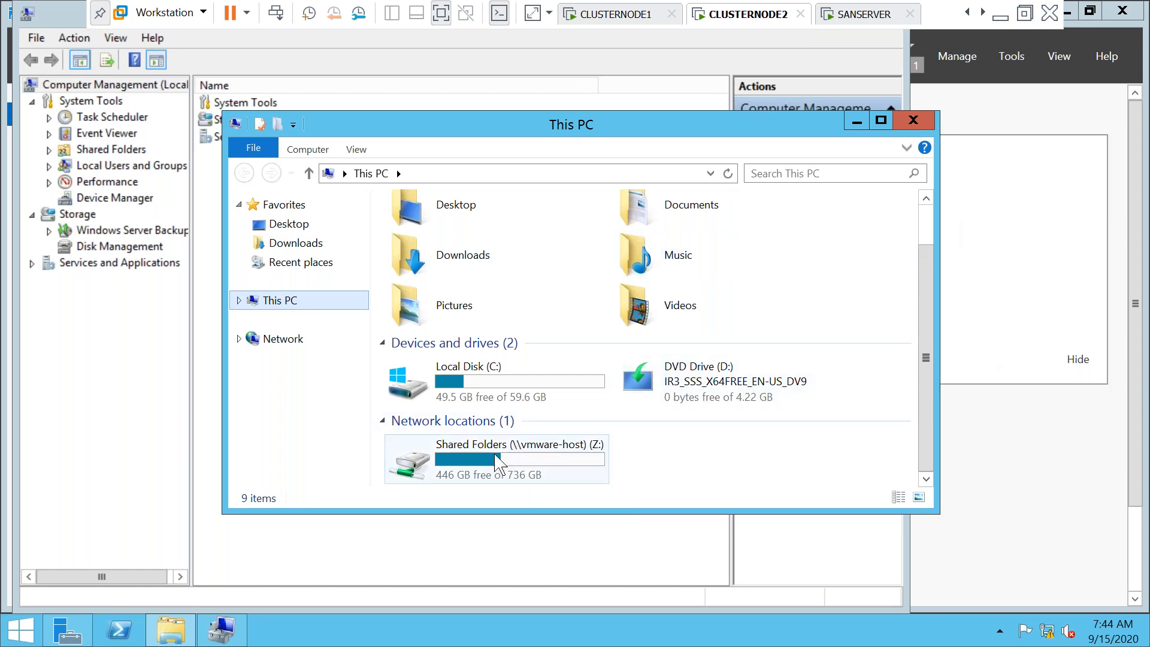
left_click(857, 124)
left_click(108, 248)
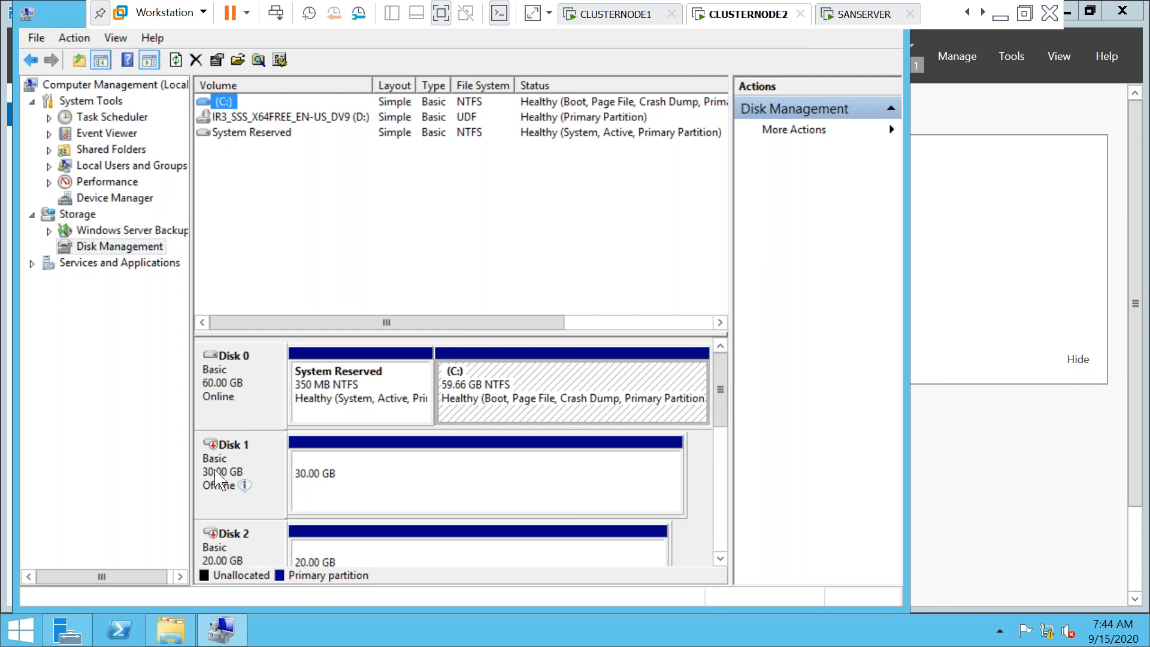
Bring the 30 GB Disk 1 online
right_click(215, 469)
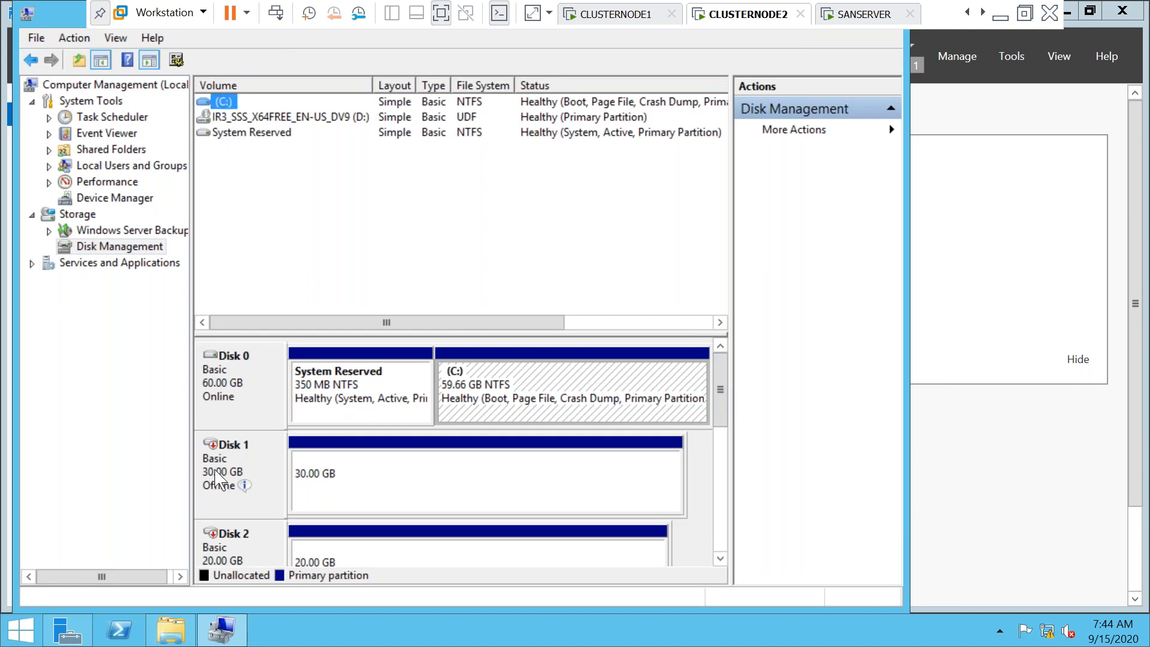
right_click(216, 478)
left_click(260, 480)
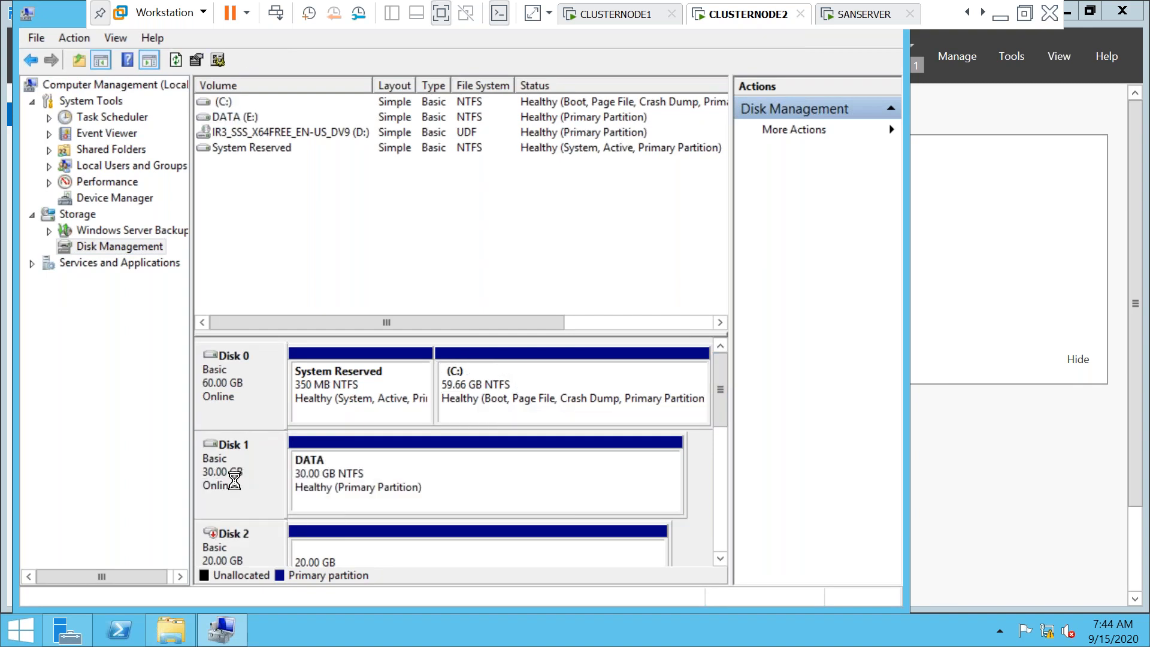
Change the DATA volume's drive letter from E: to I:
right_click(319, 490)
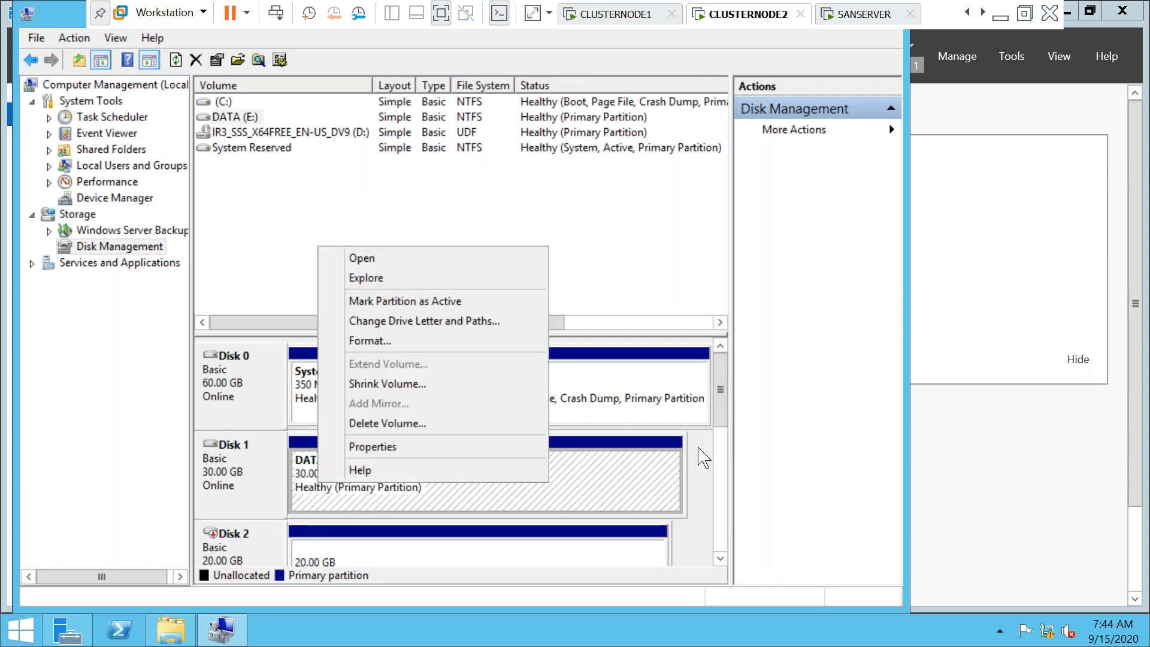
left_click(726, 558)
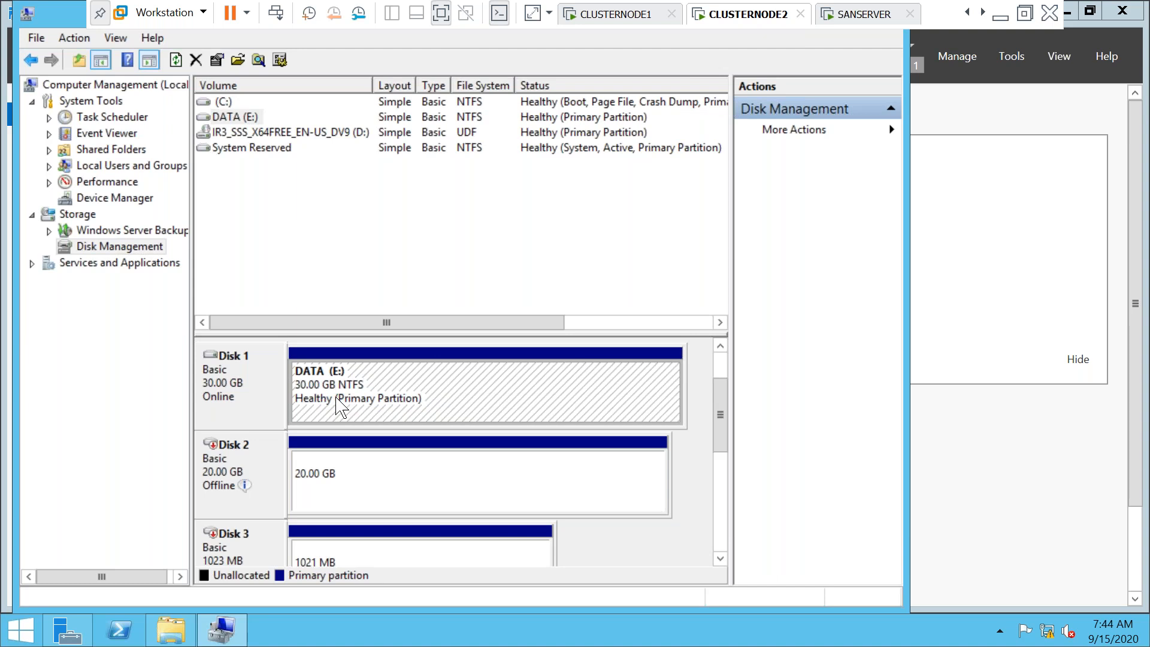
right_click(320, 401)
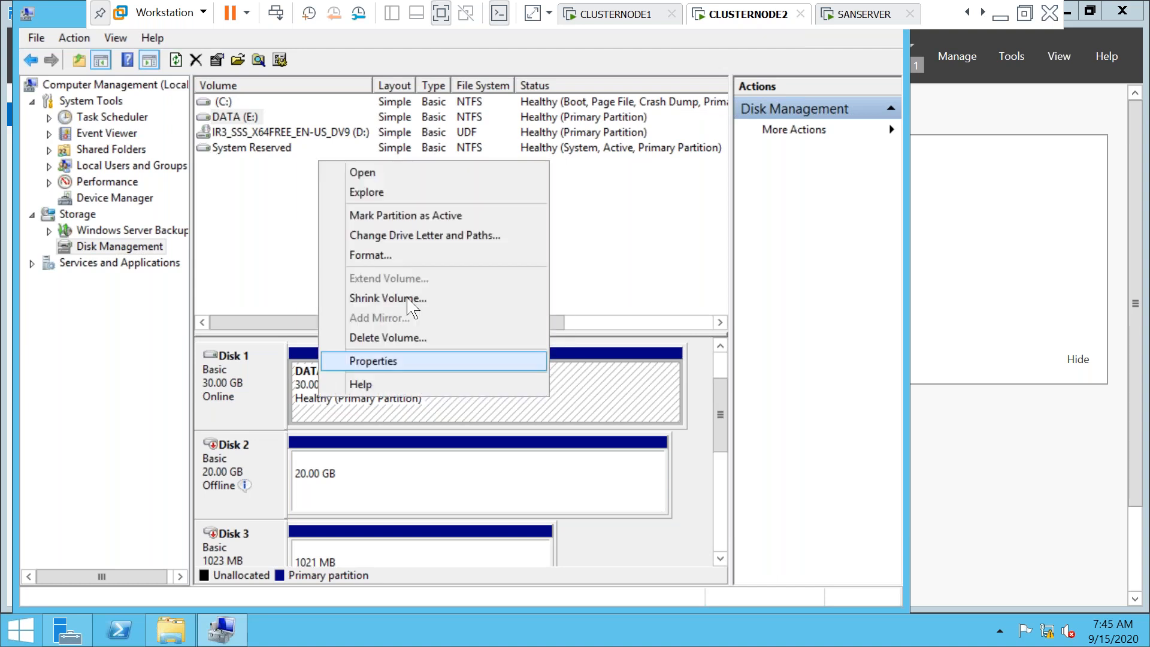
left_click(389, 236)
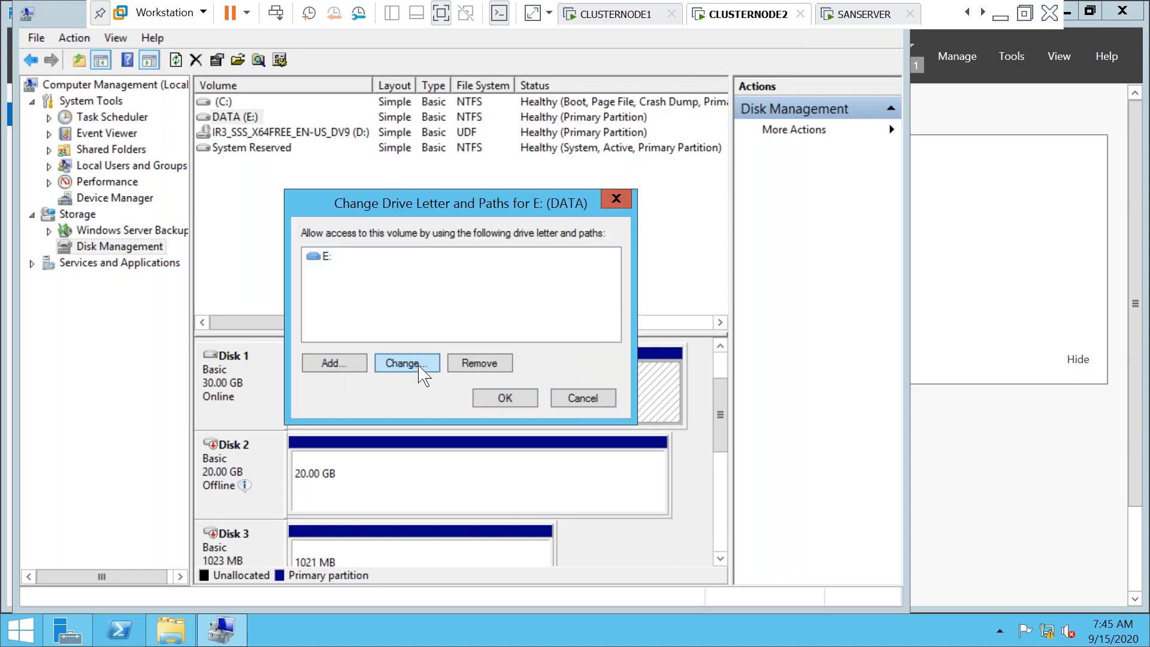
left_click(413, 364)
left_click(615, 283)
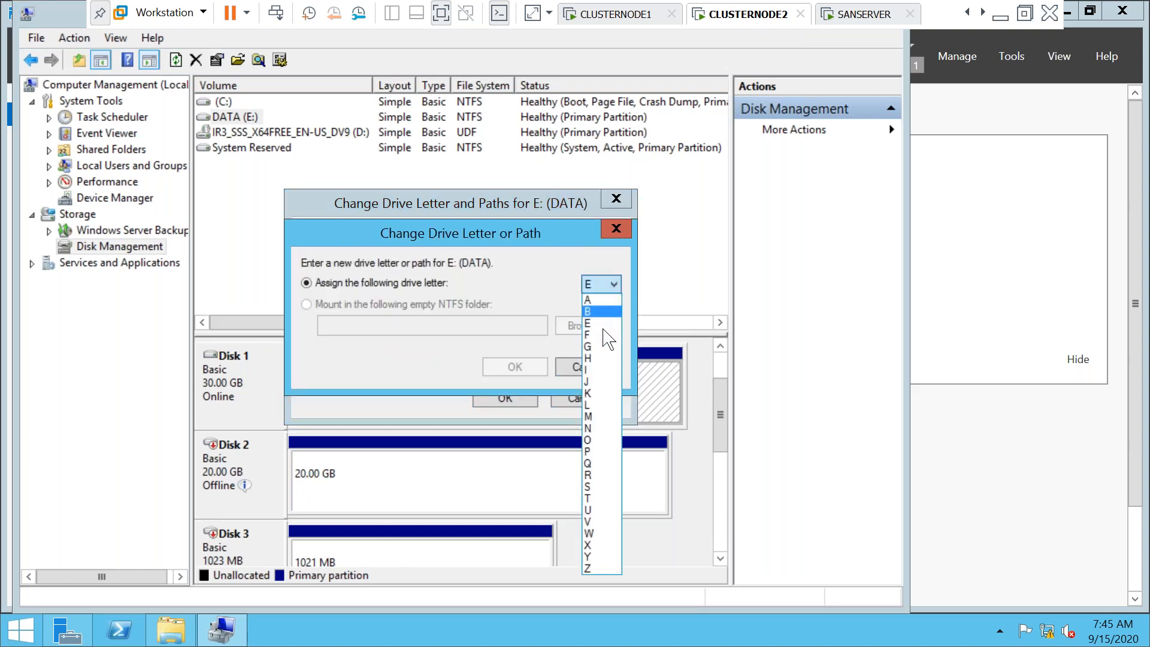
left_click(592, 375)
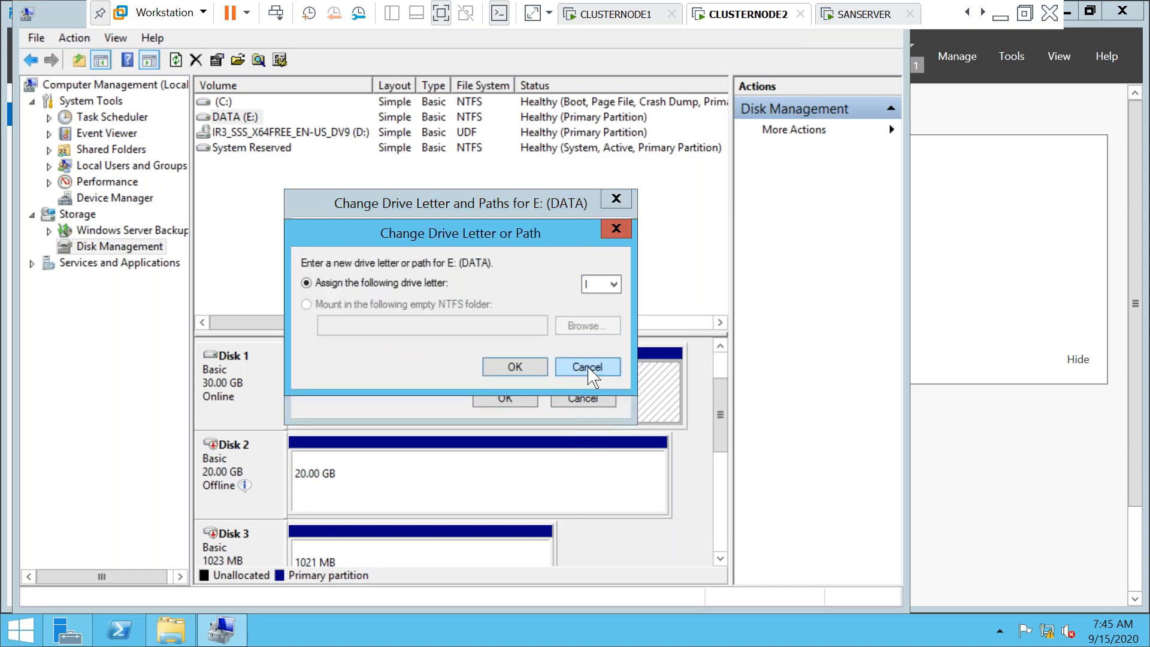
left_click(536, 368)
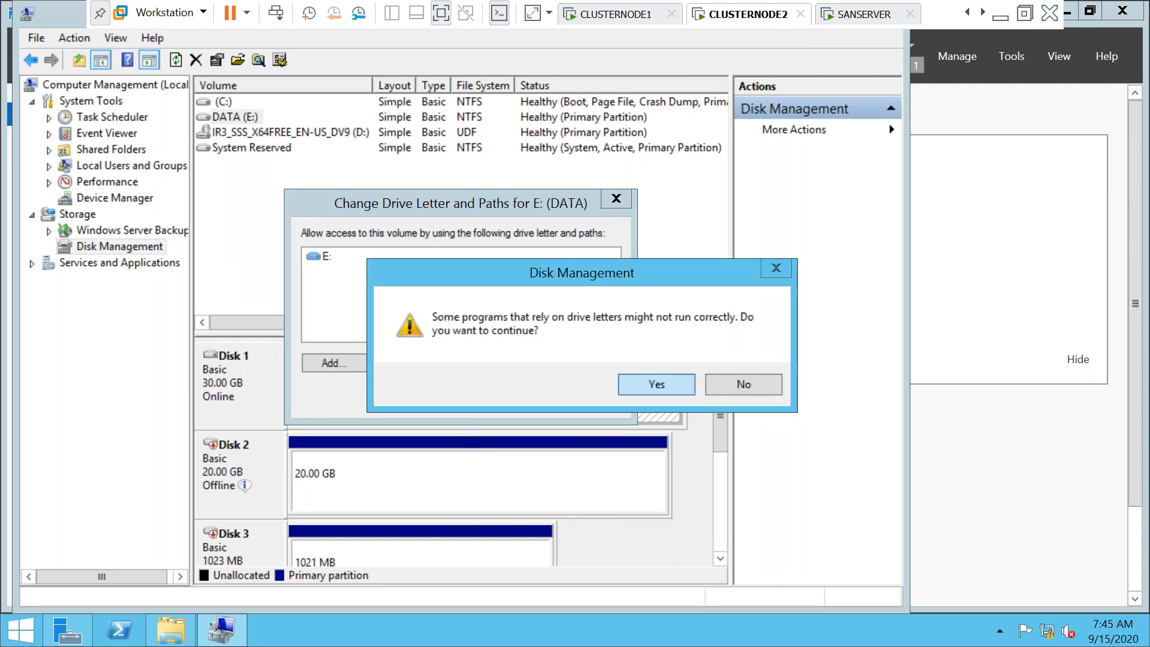
left_click(657, 384)
mouse_move(224, 479)
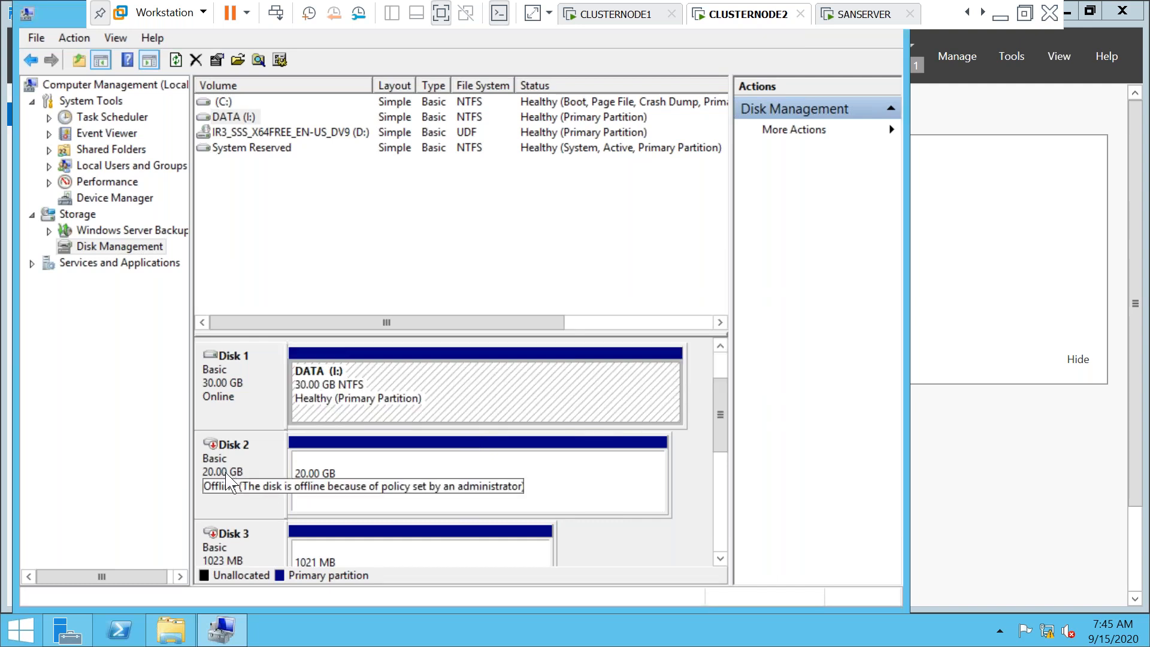
Bring Disk 2 online and check its LOG volume
right_click(223, 472)
left_click(243, 482)
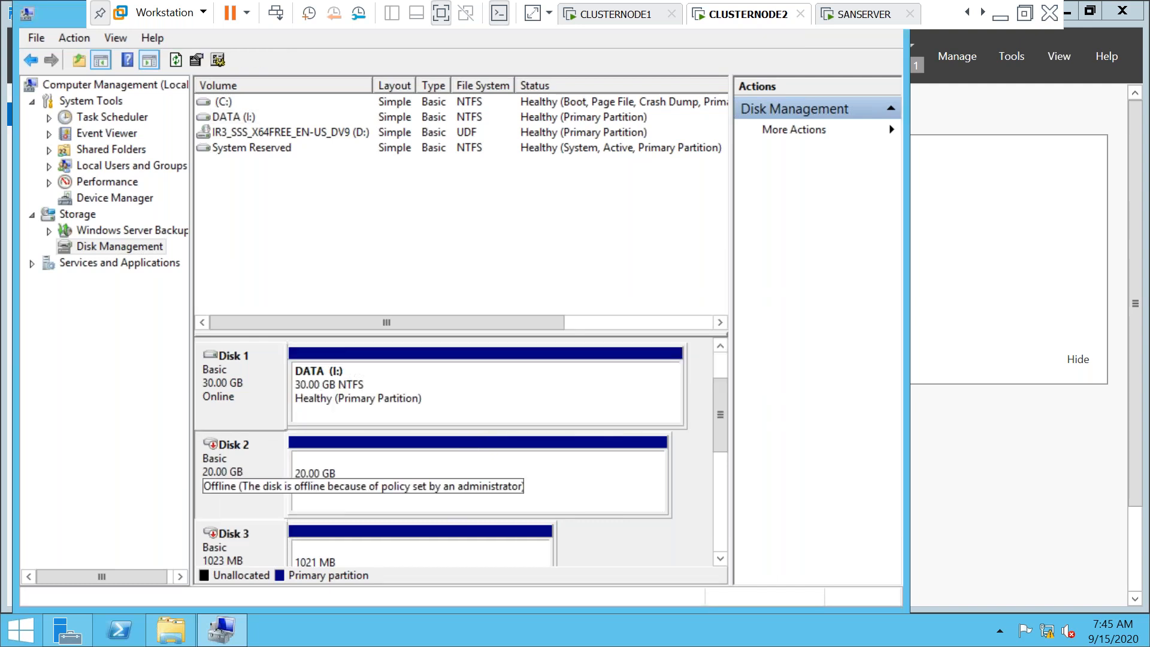
right_click(230, 479)
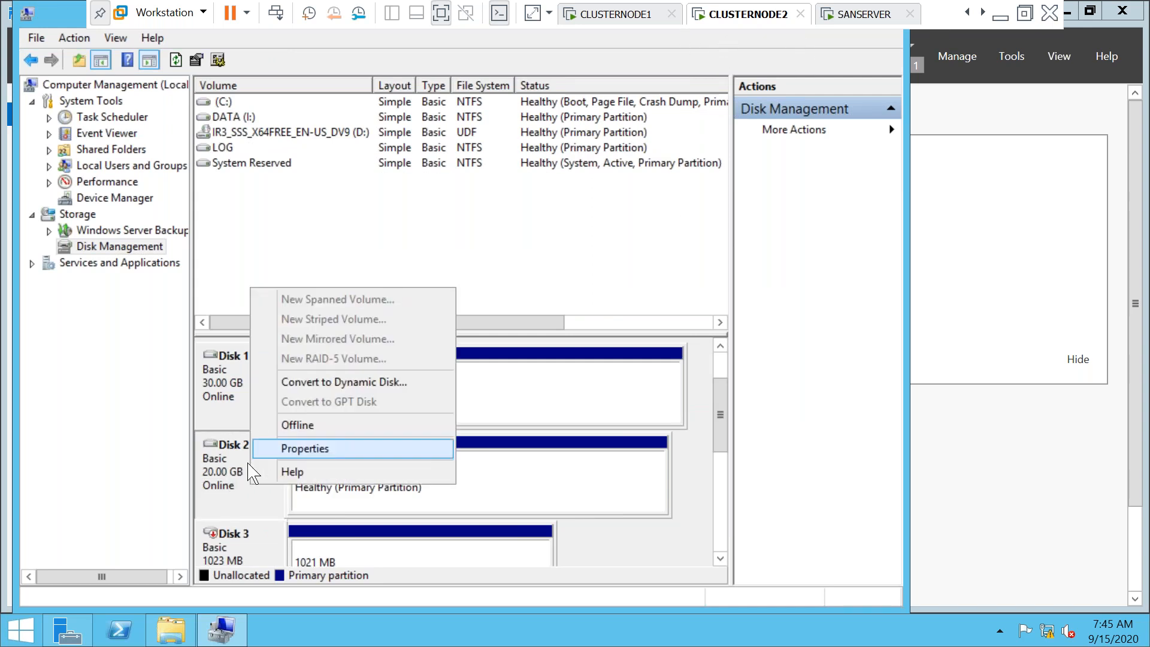
left_click(216, 489)
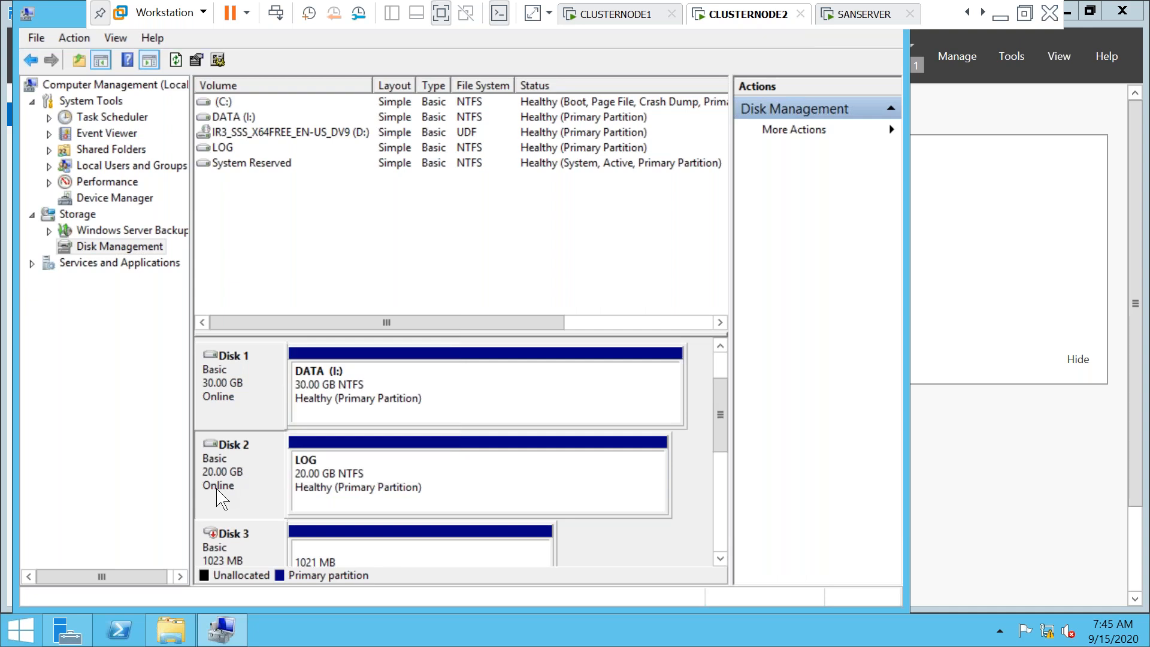
right_click(216, 489)
left_click(461, 513)
right_click(332, 498)
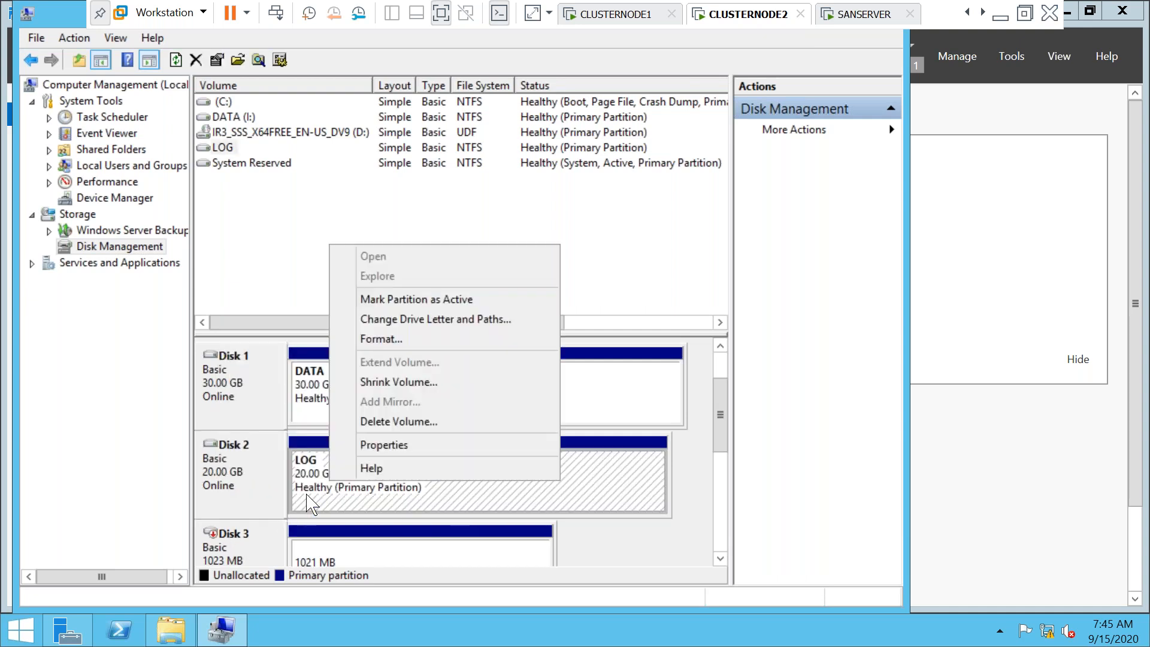
left_click(311, 503)
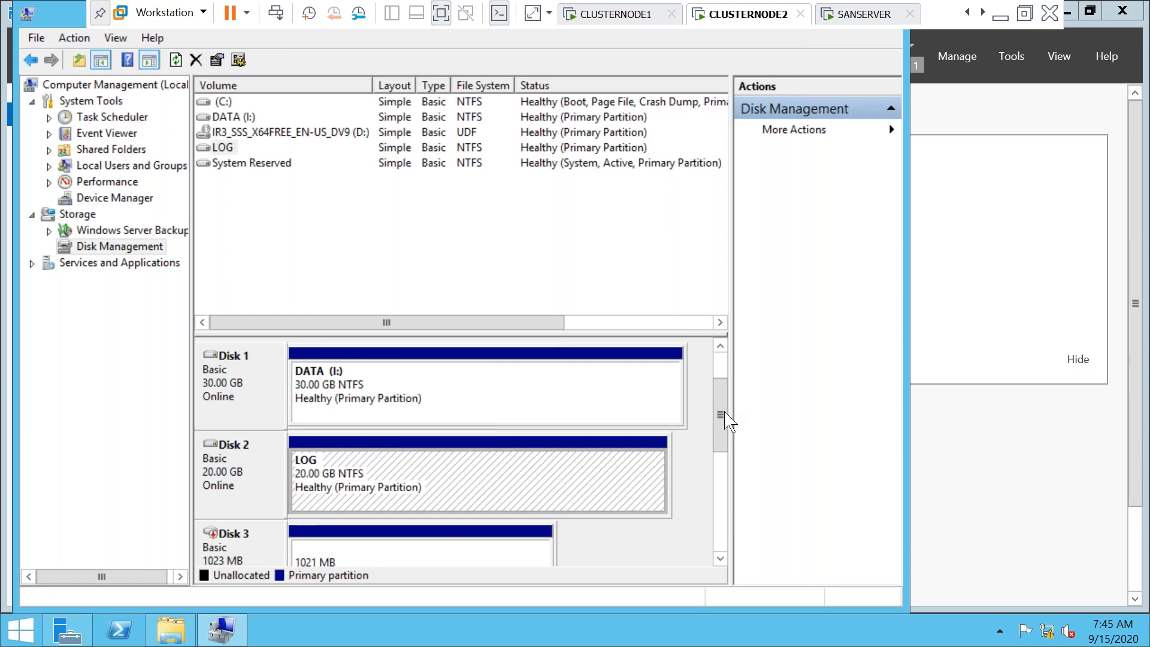
left_click_drag(721, 419, 721, 444)
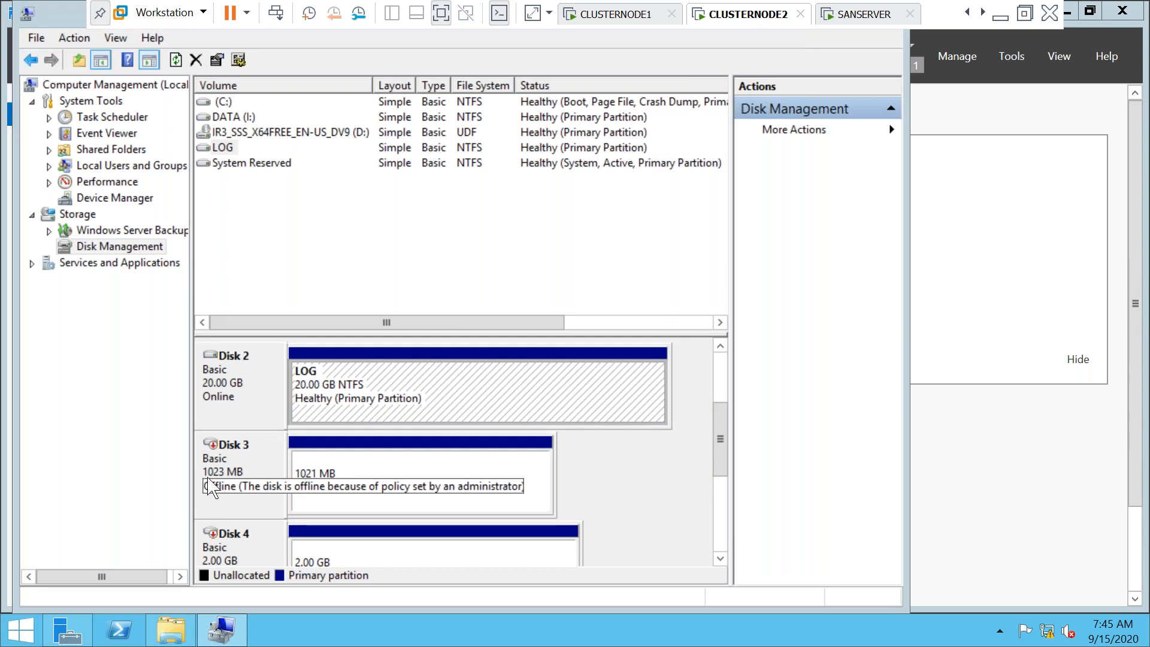
Bring Disk 3 online and review the disk list
right_click(235, 563)
left_click(278, 496)
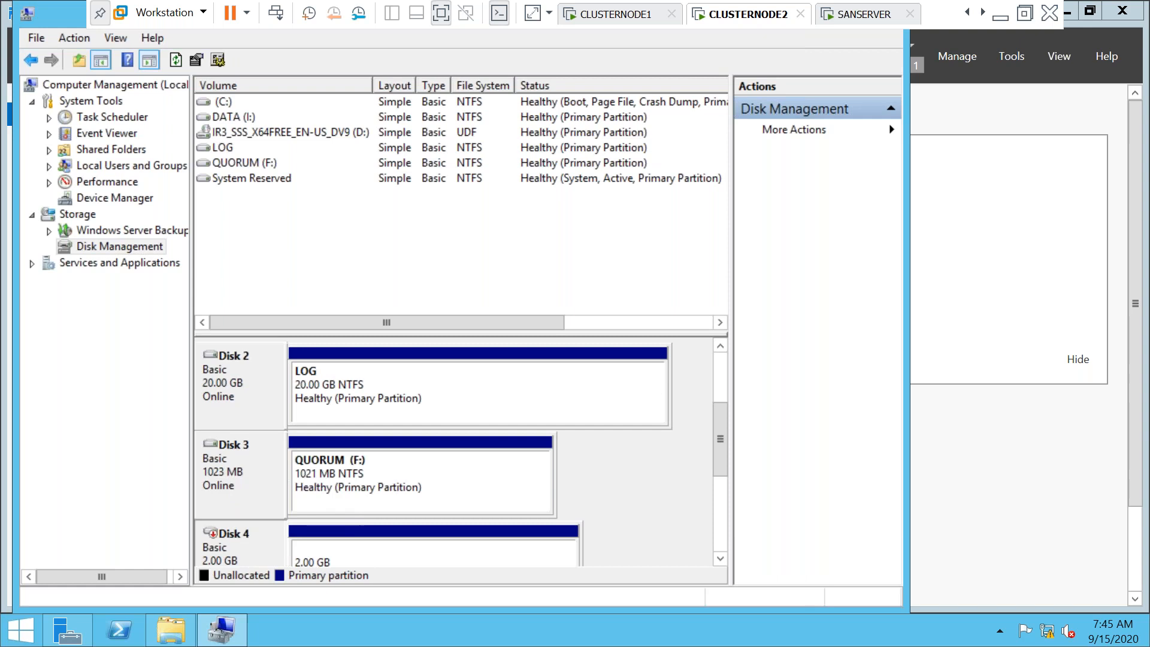
left_click(720, 347)
left_click(720, 346)
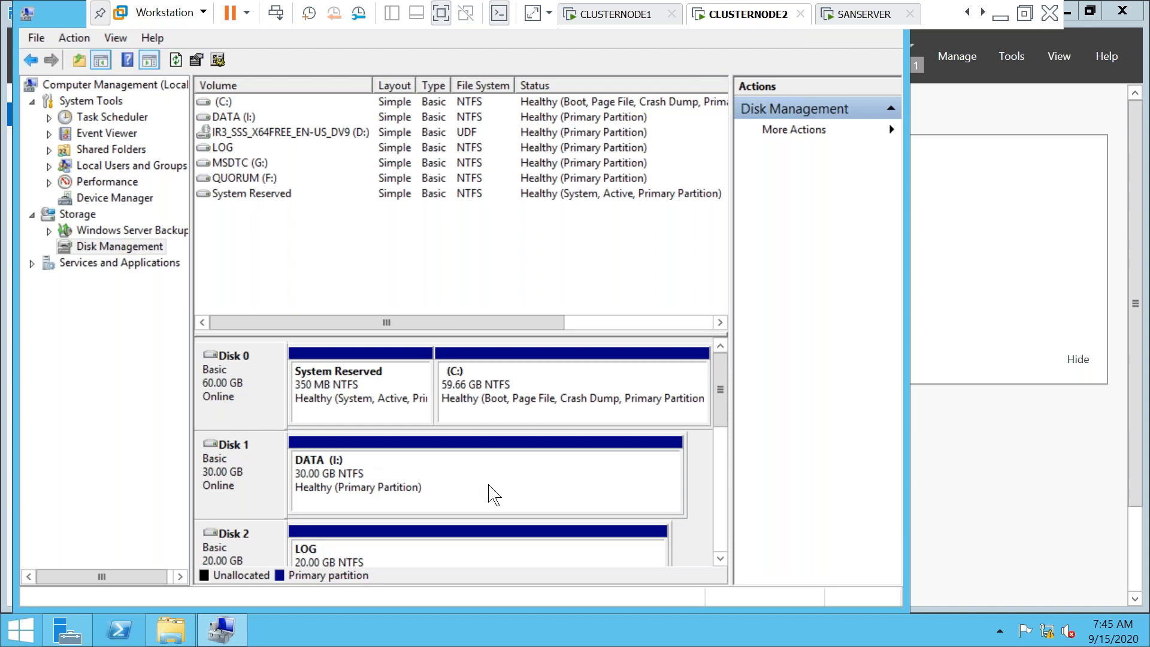
left_click(721, 560)
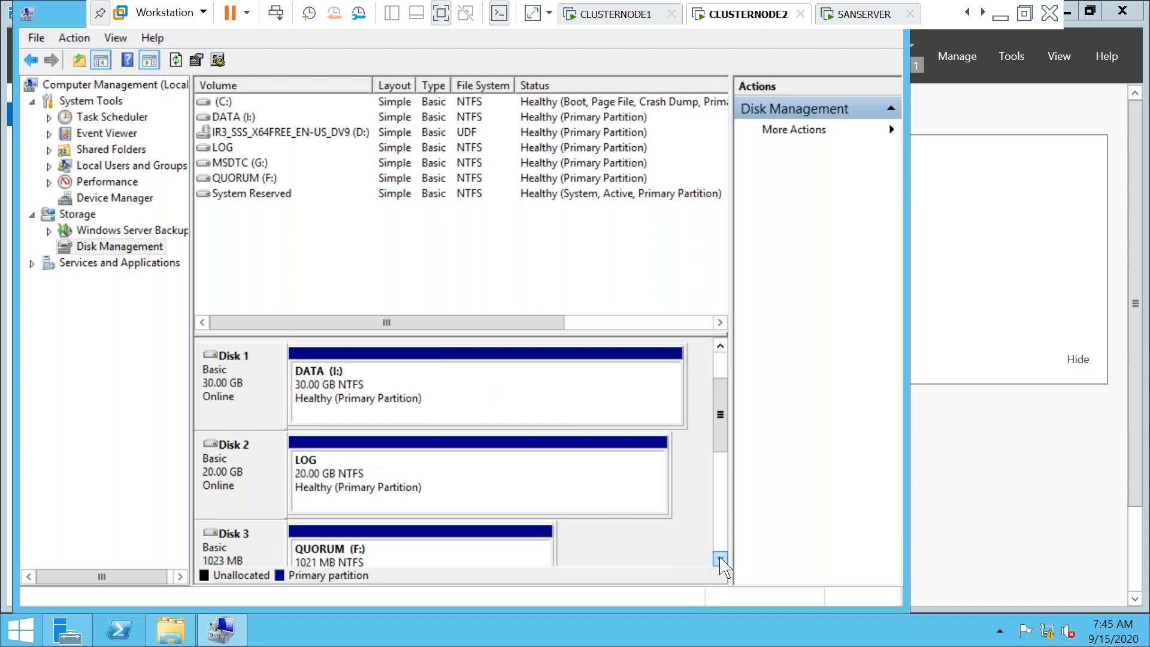
Rescan the disks, then review LOG's drive letter options, leaving it on E:
right_click(120, 251)
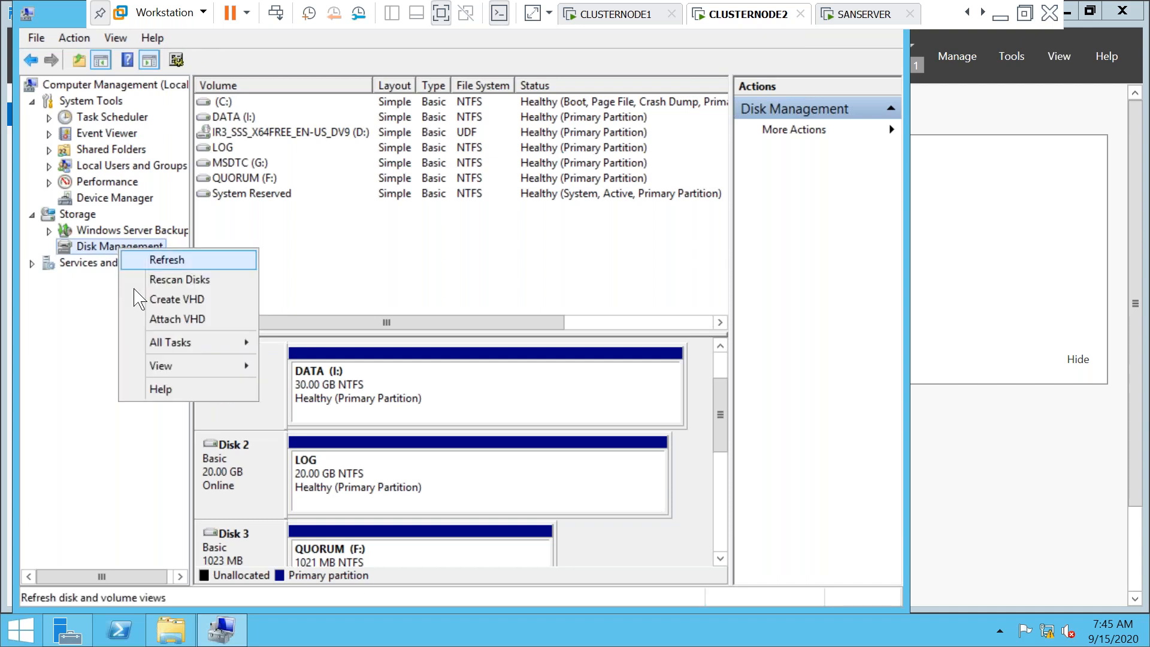
left_click(179, 280)
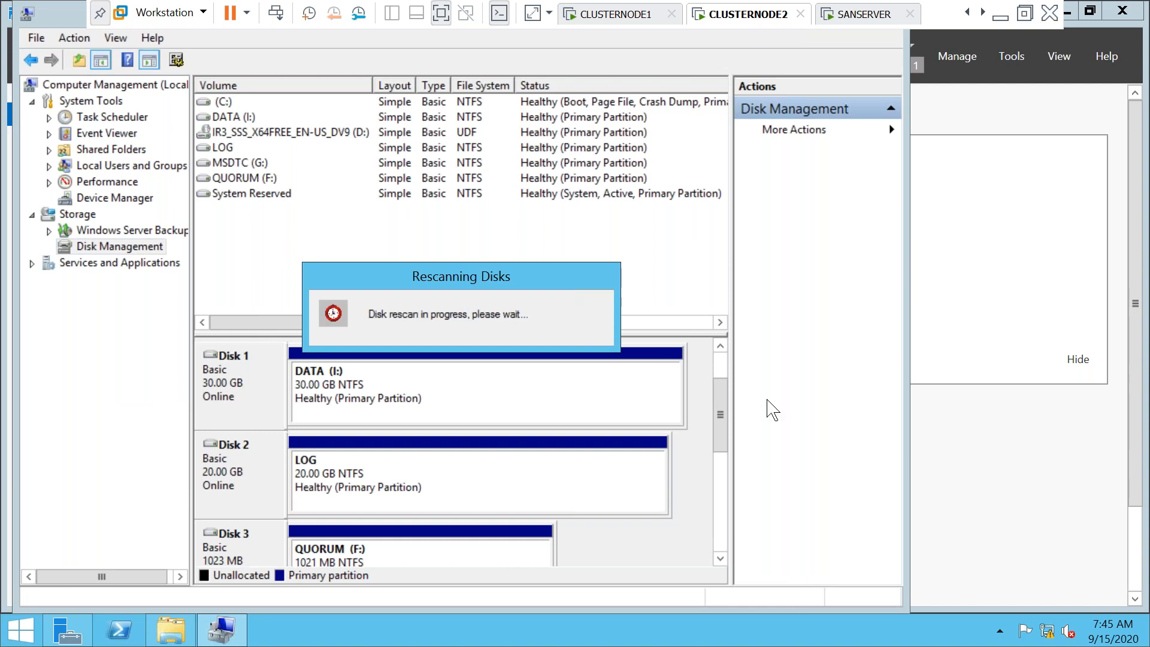
right_click(319, 470)
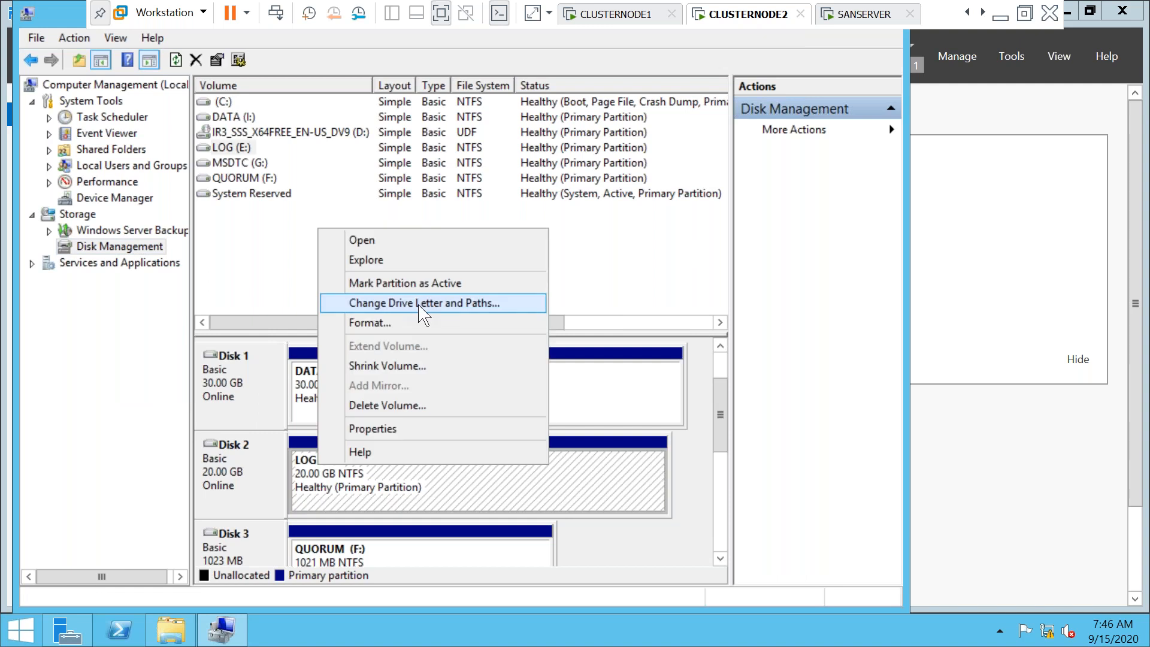
left_click(420, 303)
left_click(403, 362)
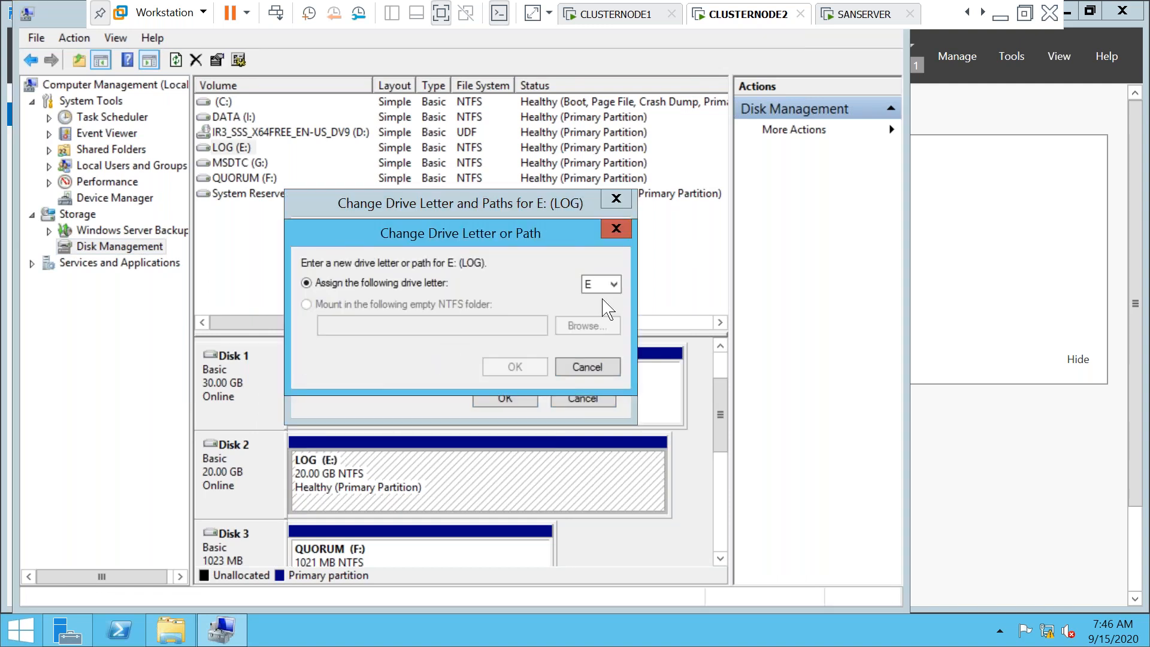
left_click(614, 285)
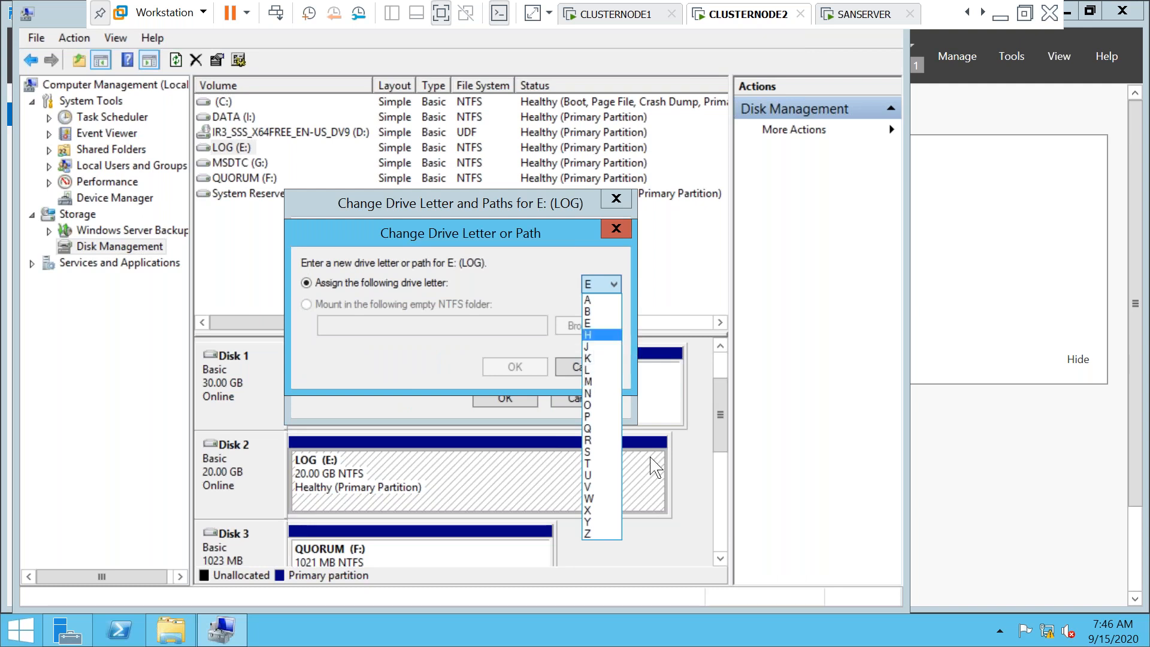
left_click(692, 499)
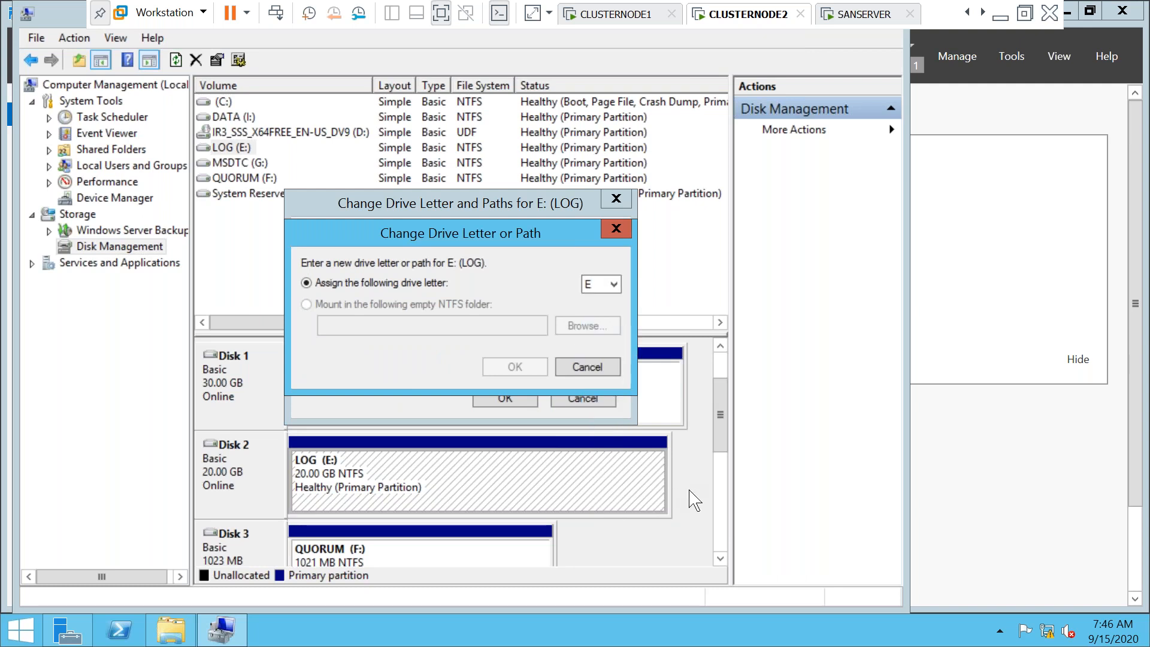
left_click(584, 366)
left_click(583, 398)
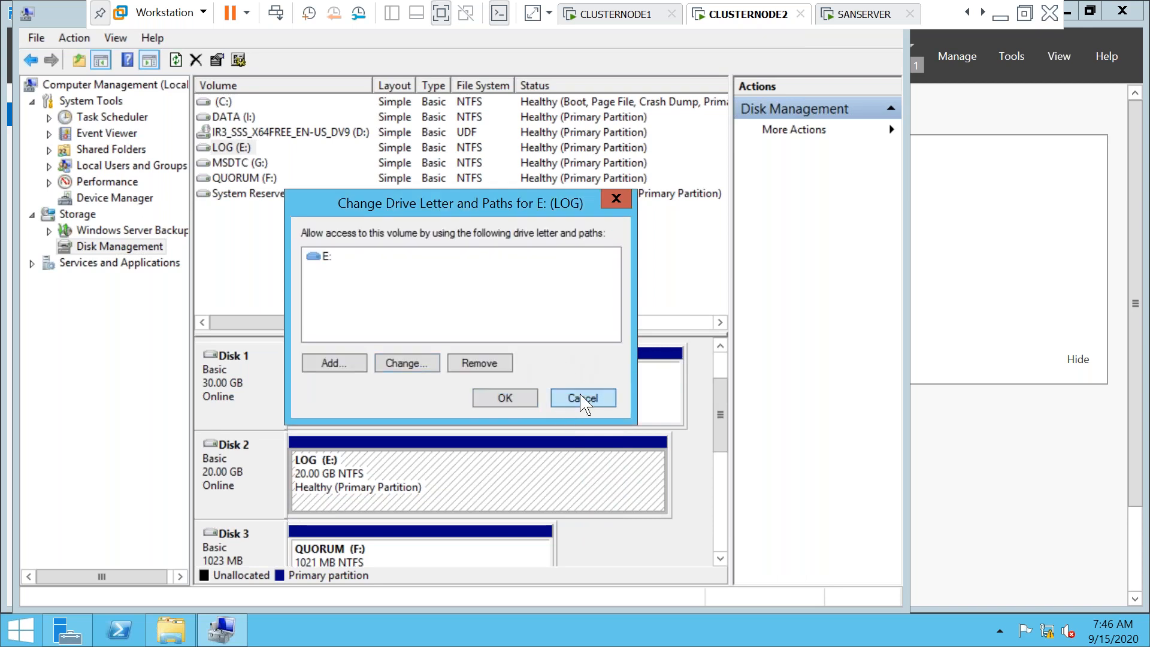
scroll(446, 479, "down", 3)
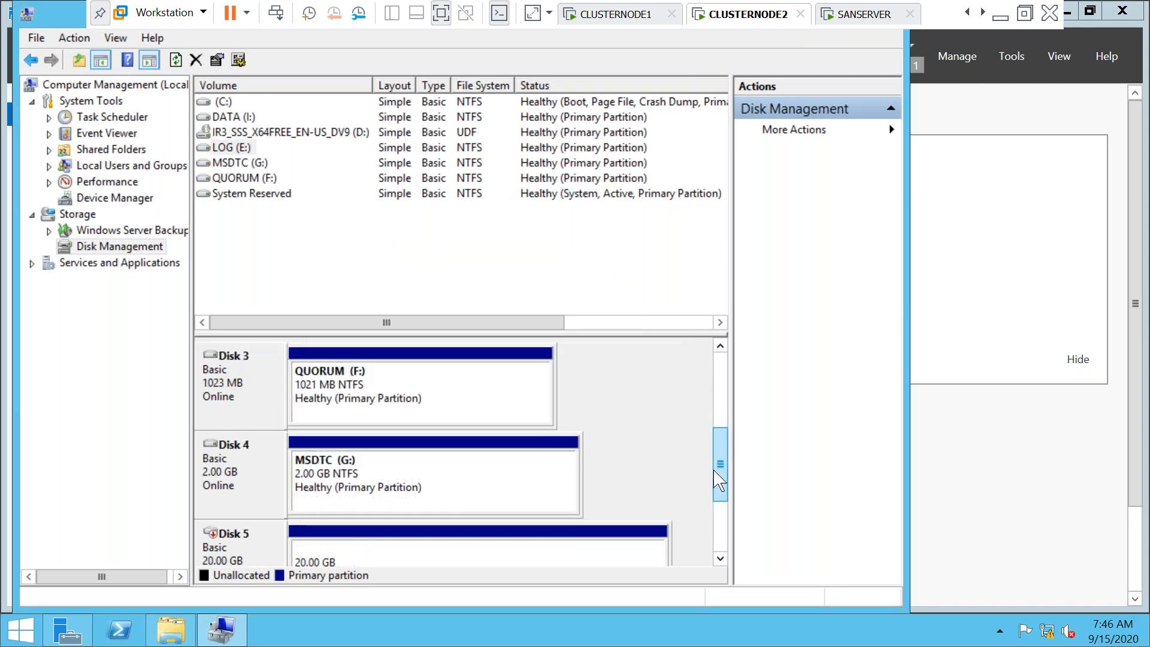
Change the MSDTC volume's drive letter from G: to M:
right_click(330, 479)
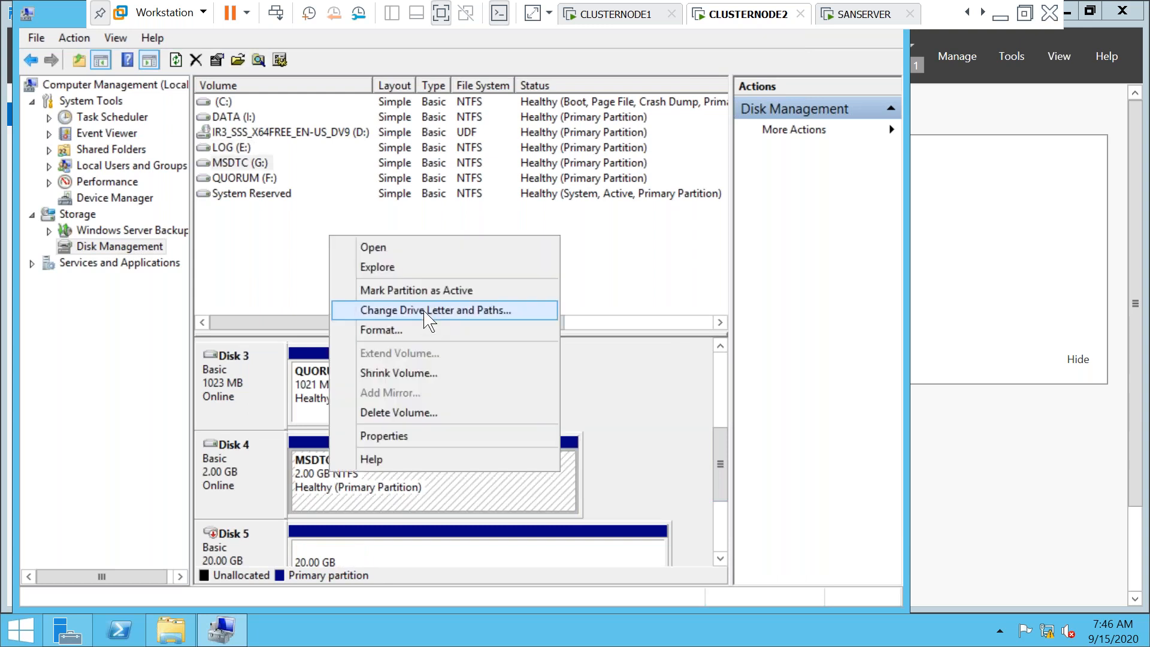
left_click(427, 312)
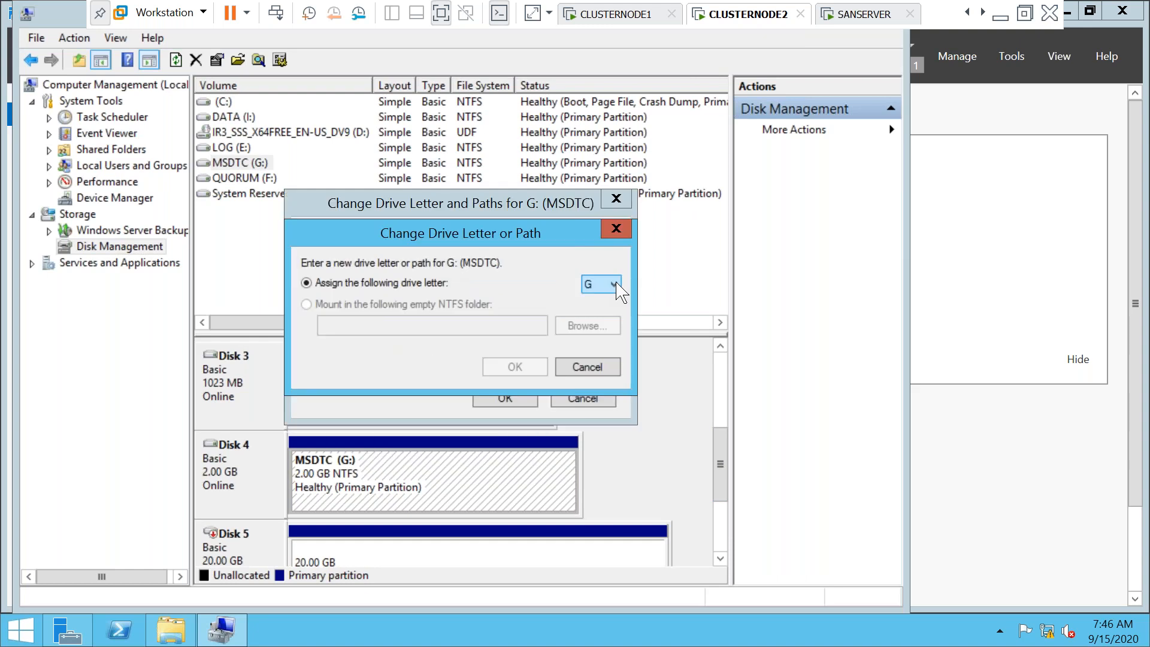
left_click(617, 285)
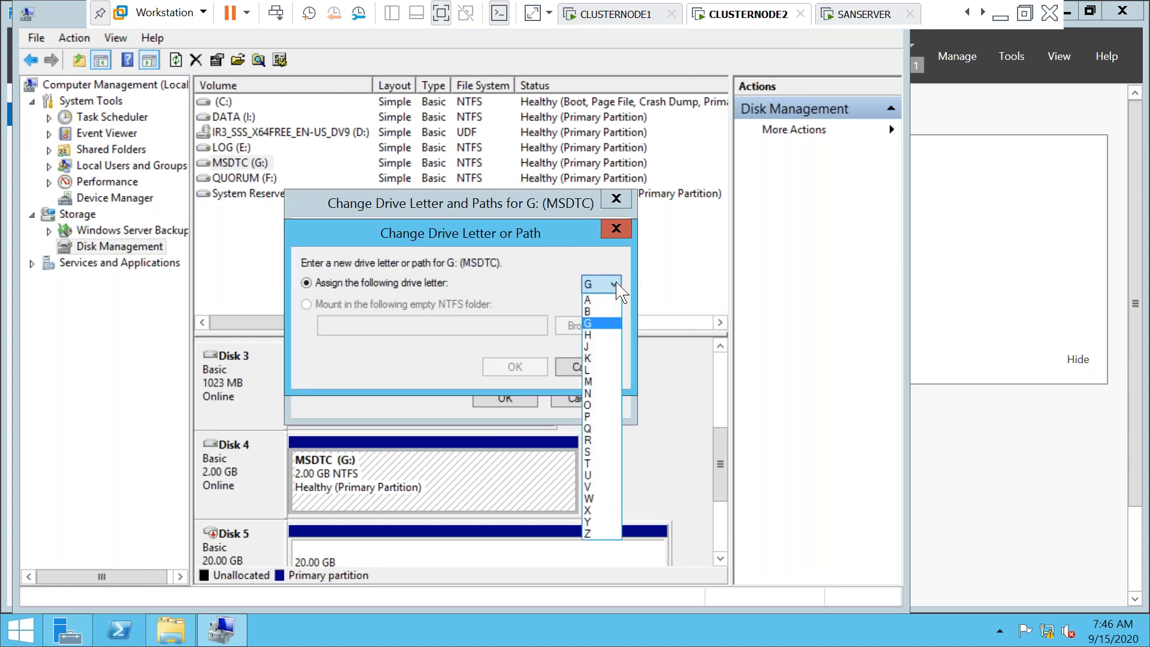
left_click(599, 382)
left_click(520, 367)
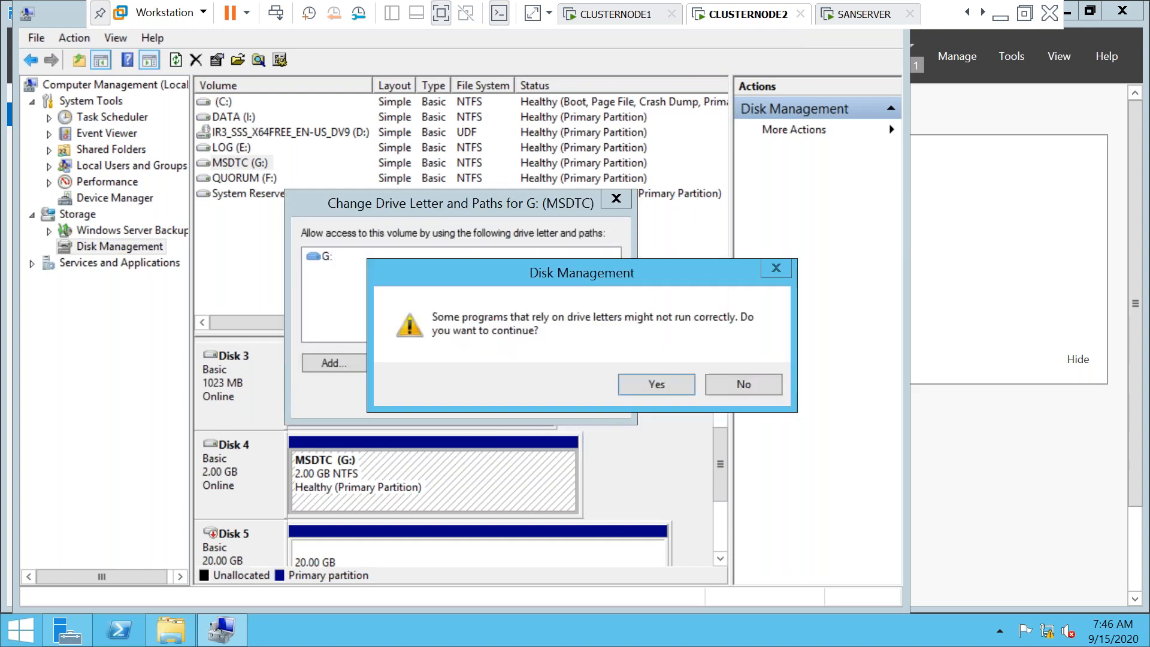
left_click(672, 386)
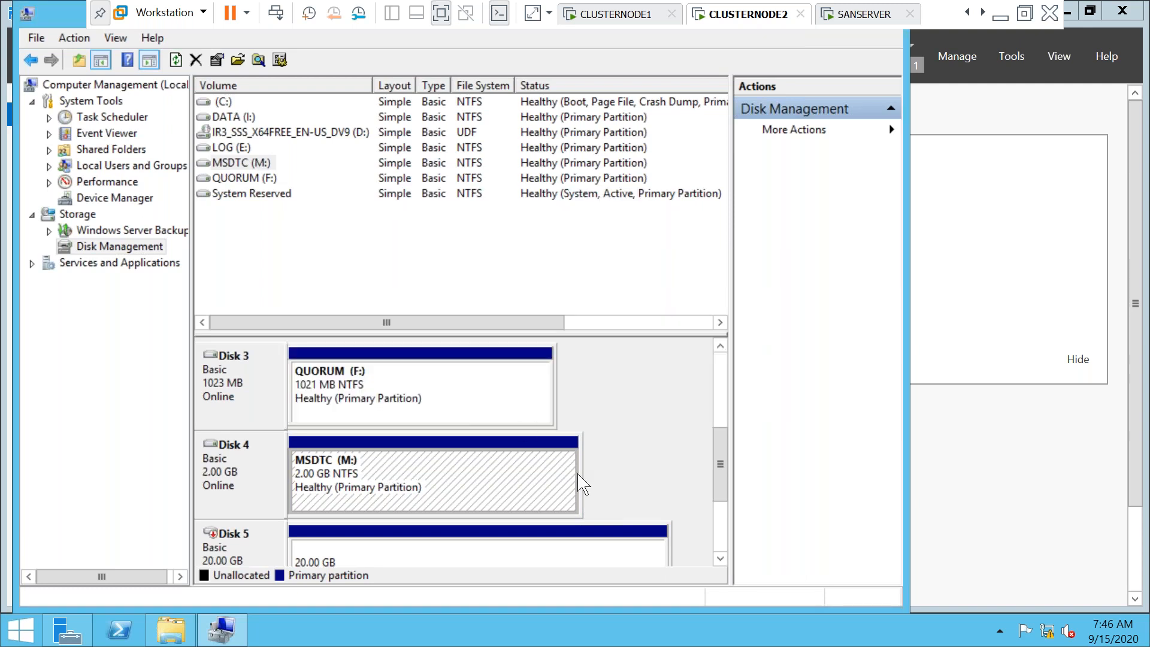
left_click(720, 347)
left_click(721, 346)
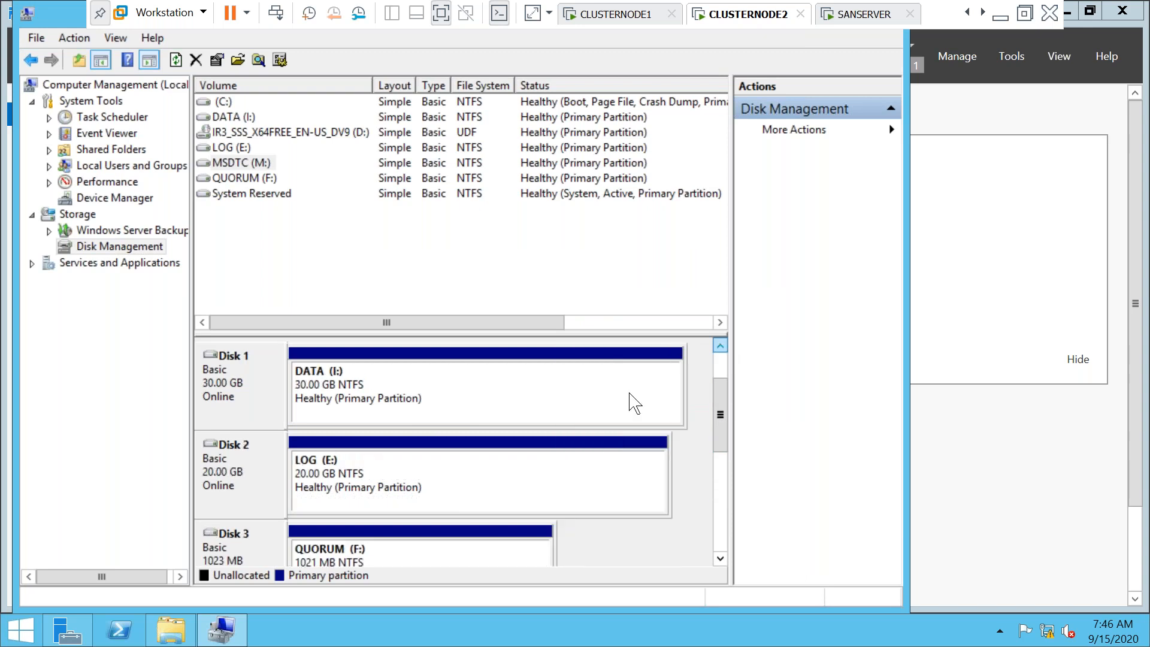
Change the LOG volume's drive letter from E: to G:
right_click(326, 494)
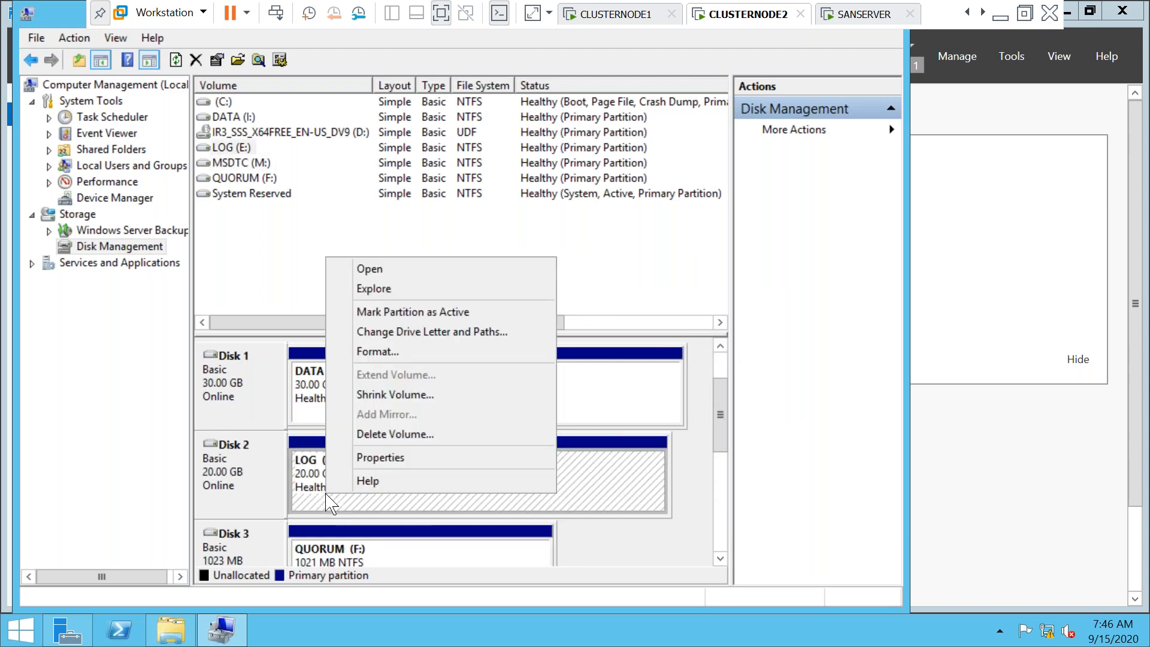
left_click(427, 333)
left_click(403, 363)
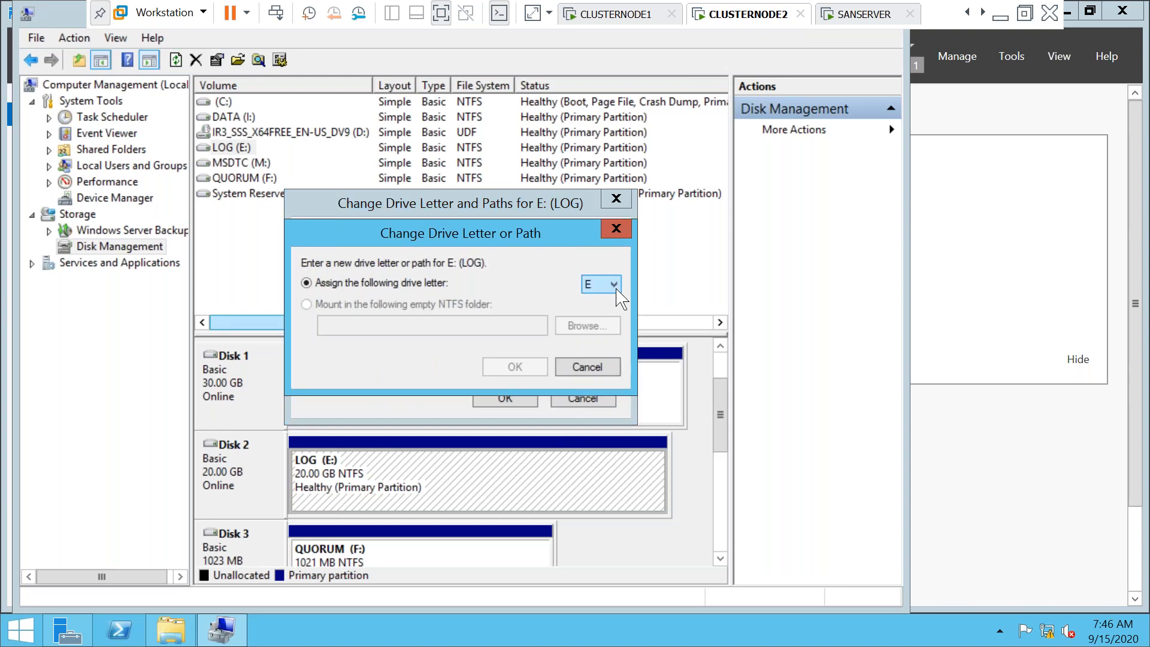
left_click(616, 285)
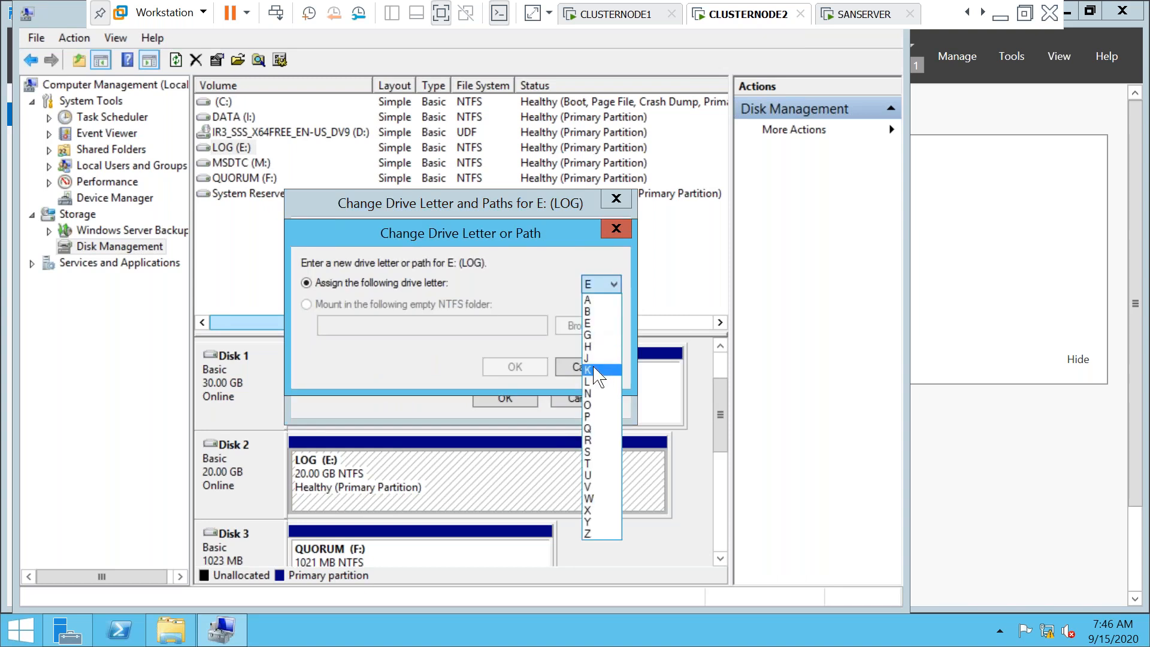
left_click(593, 338)
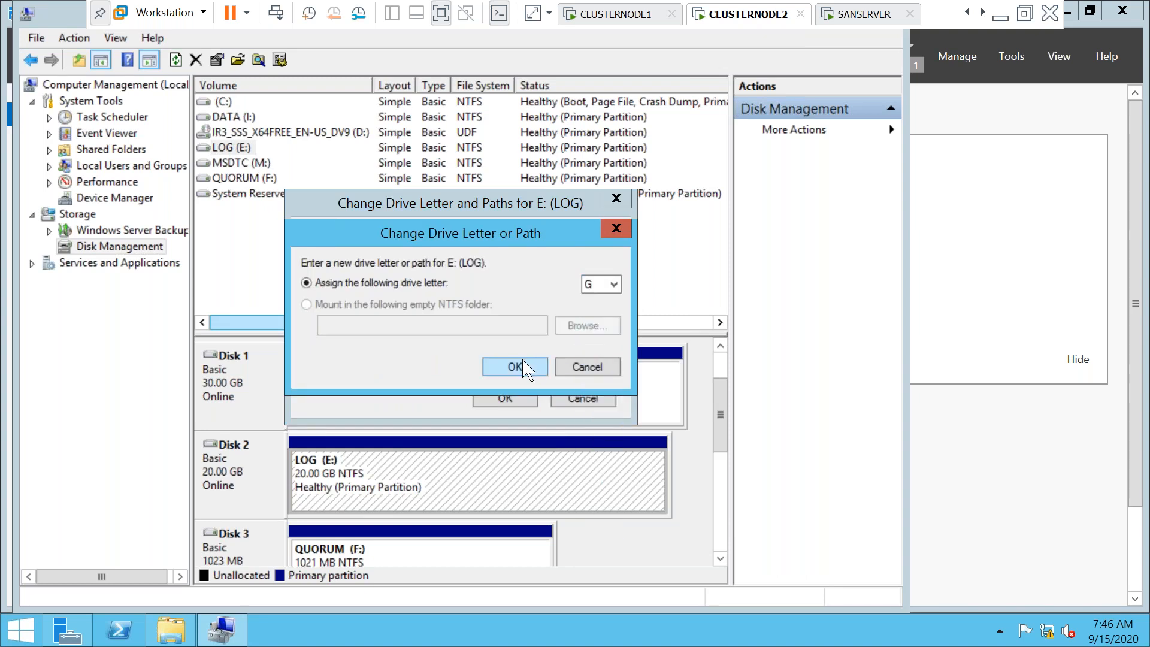
left_click(515, 367)
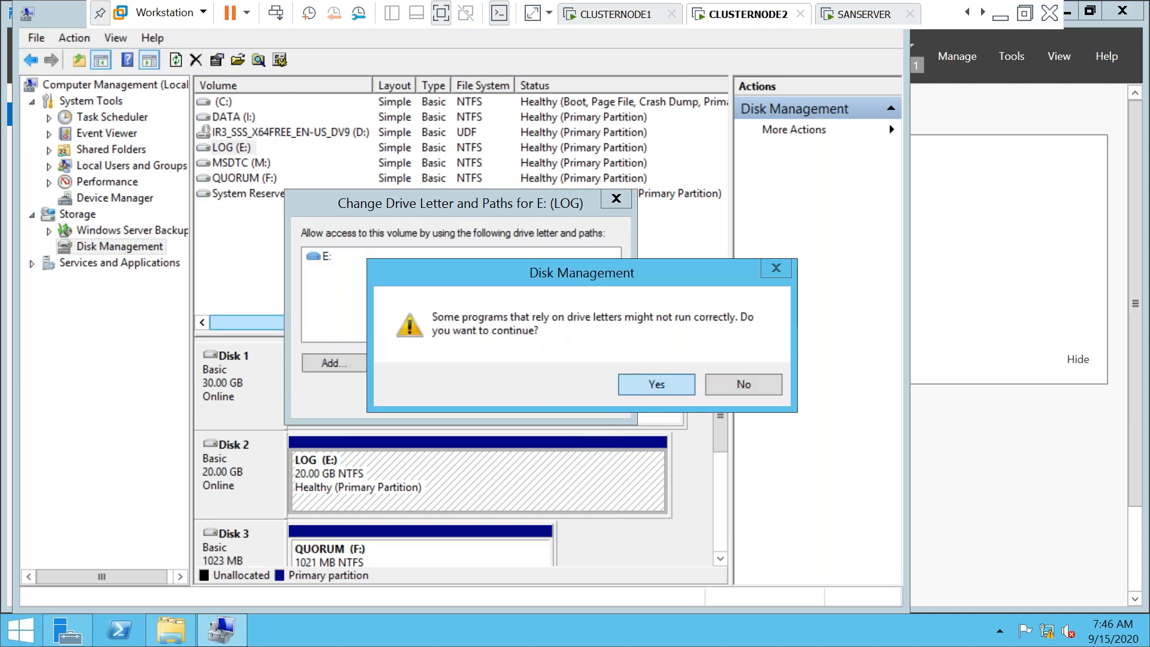
key("Return")
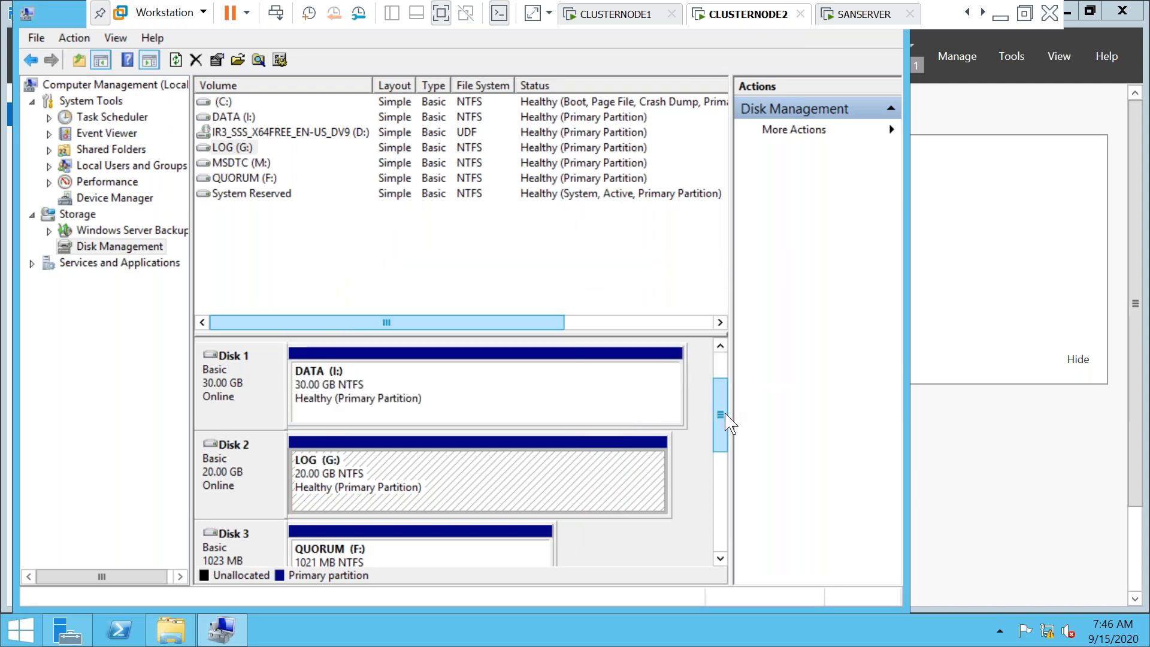
left_click_drag(720, 419, 722, 463)
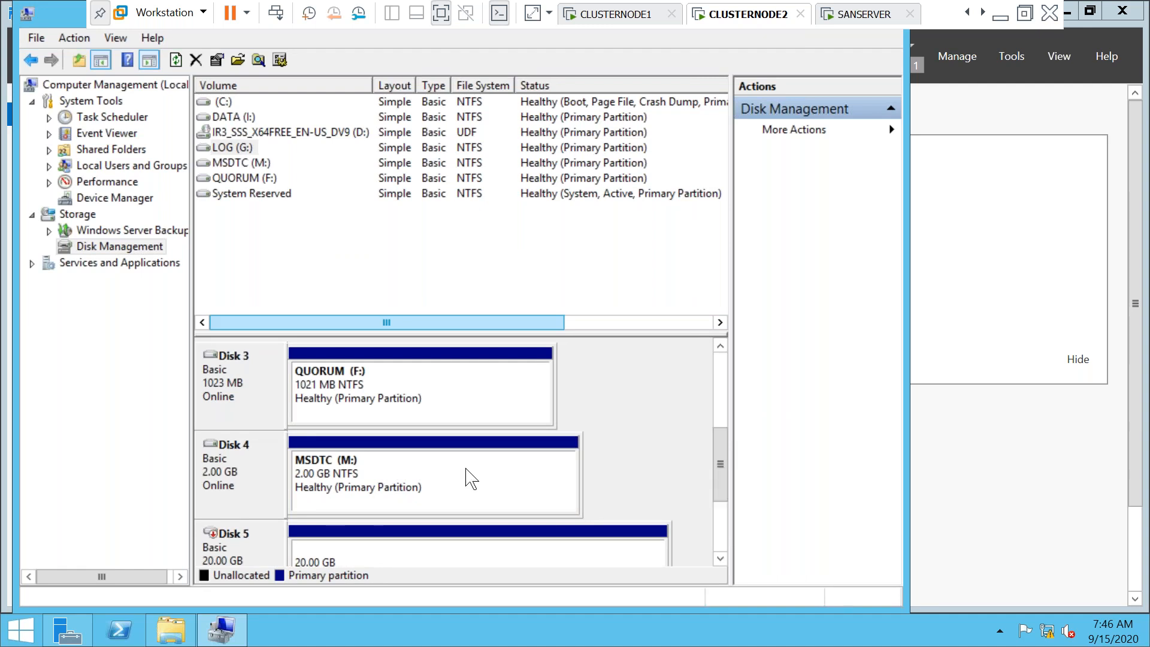
Change the QUORUM volume's drive letter from F: to Q:
right_click(312, 412)
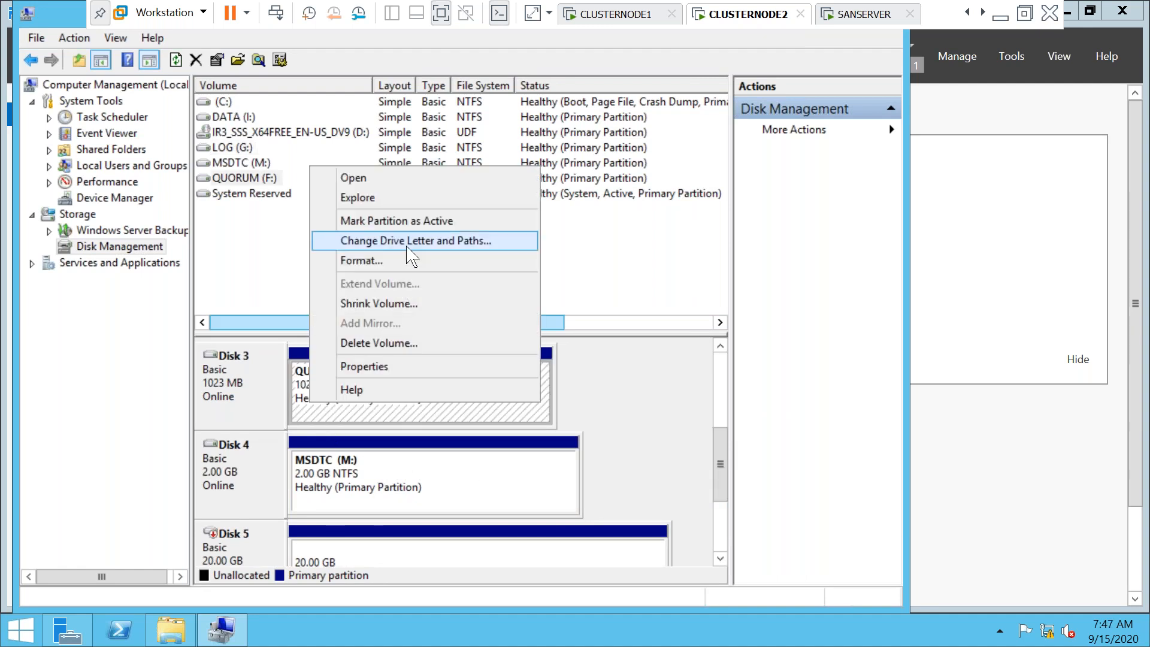
left_click(407, 241)
left_click(398, 362)
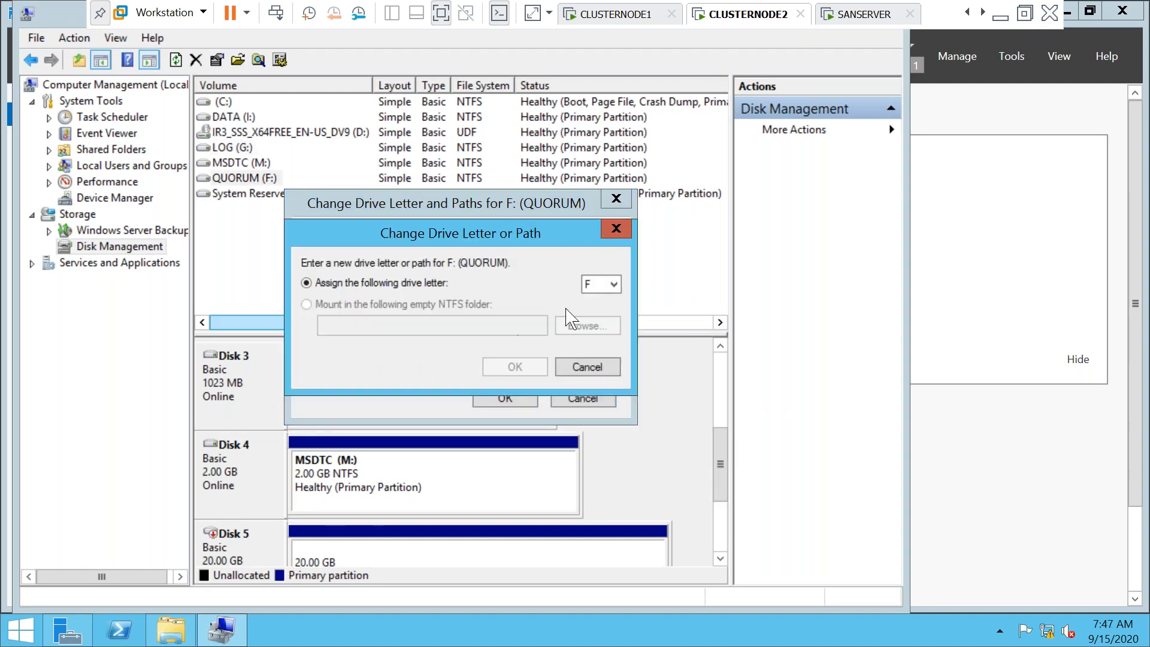
left_click(602, 286)
left_click(602, 429)
left_click(514, 369)
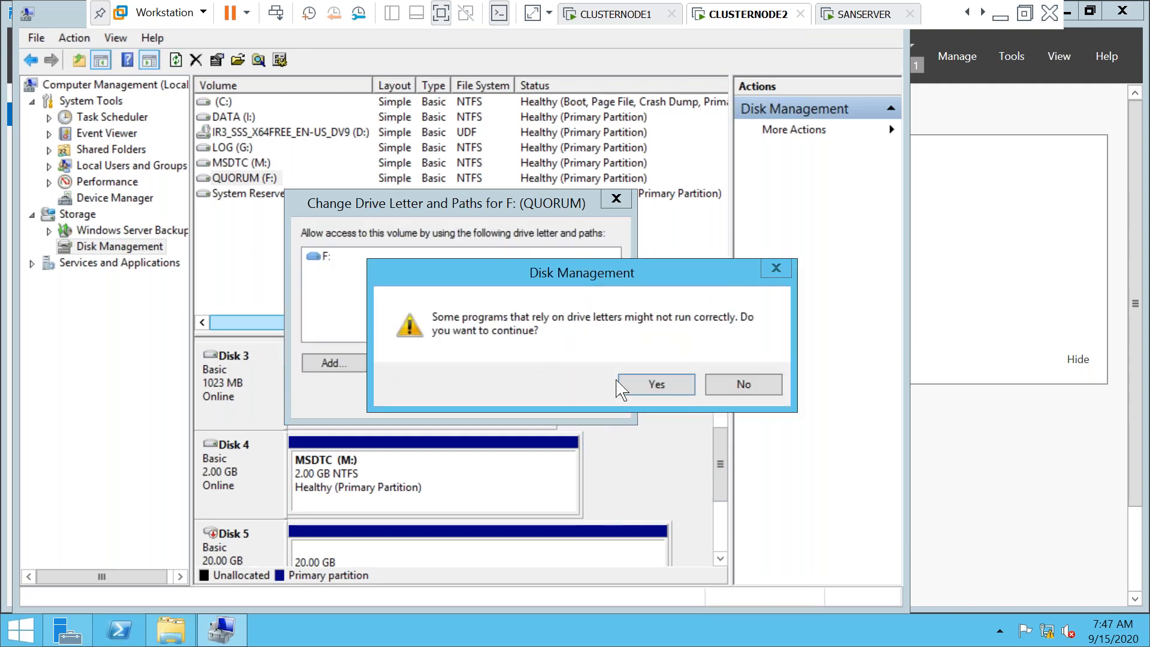
left_click(656, 384)
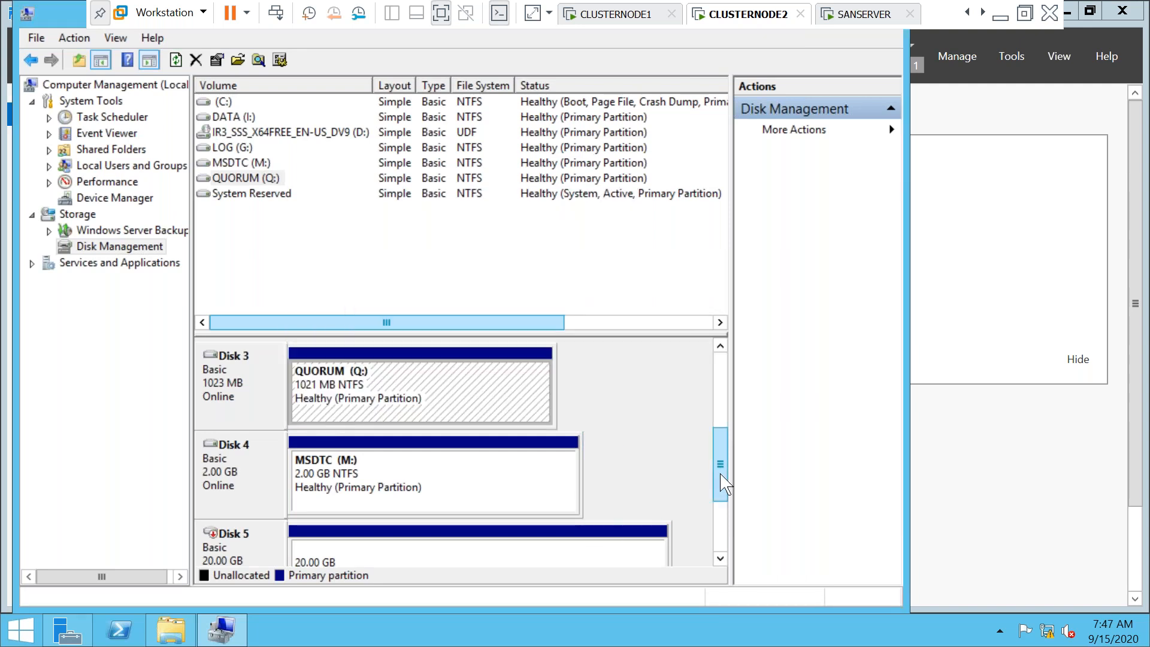
left_click_drag(721, 477, 723, 515)
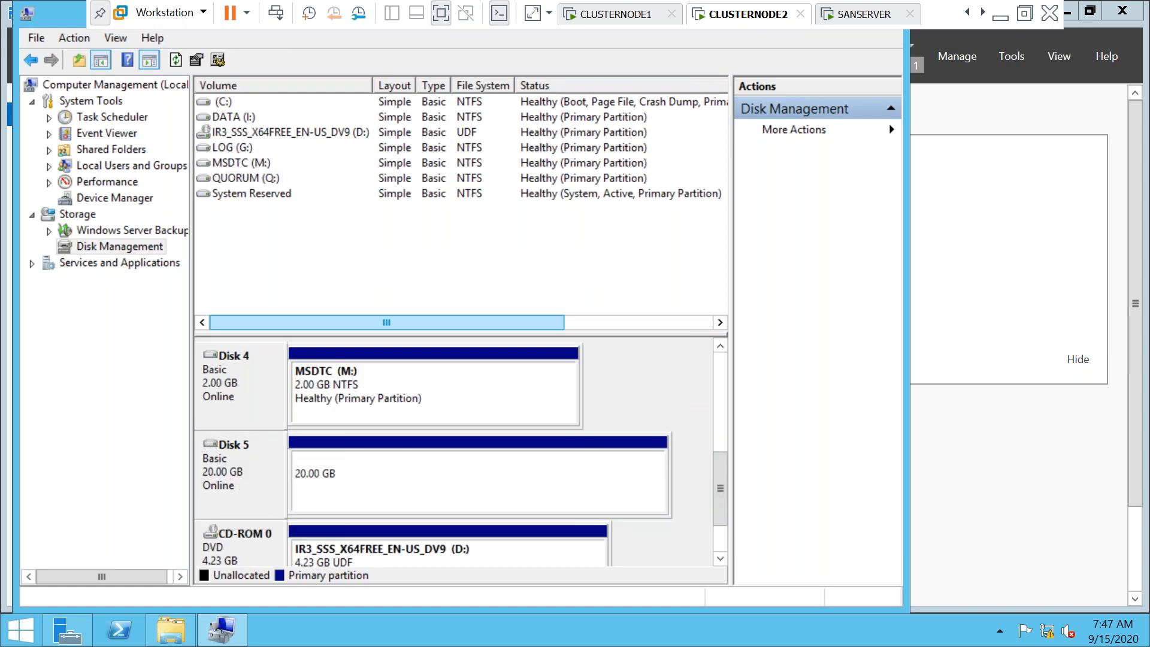
Change the SSAS volume's drive letter from E: to S:
right_click(344, 490)
left_click(258, 482)
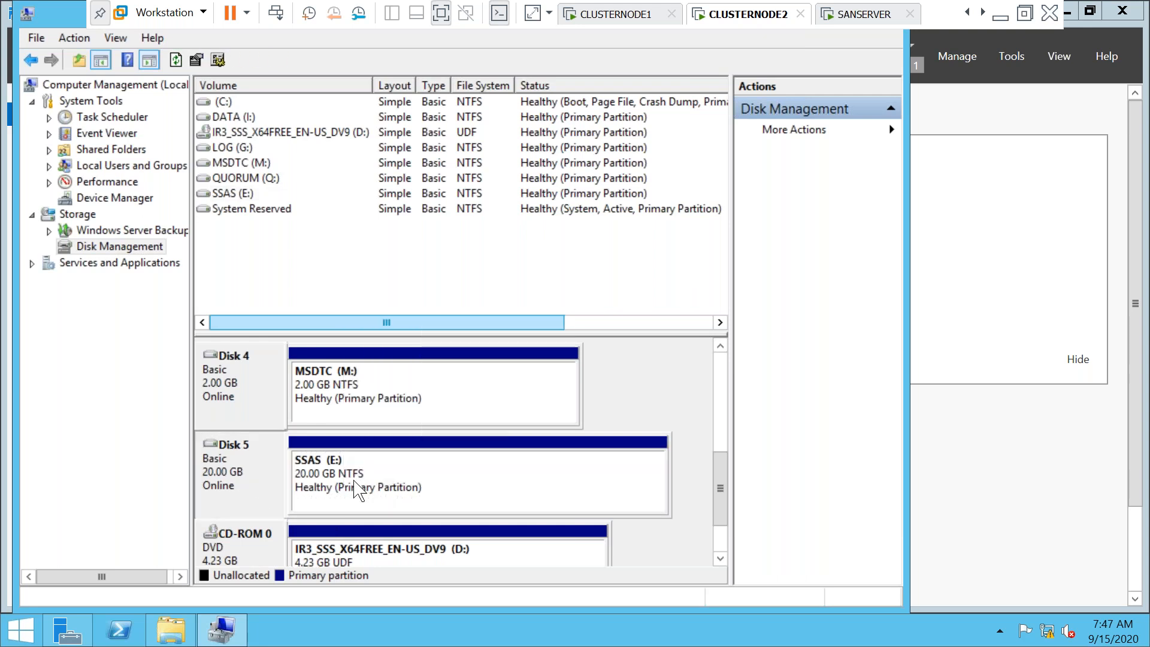
right_click(346, 471)
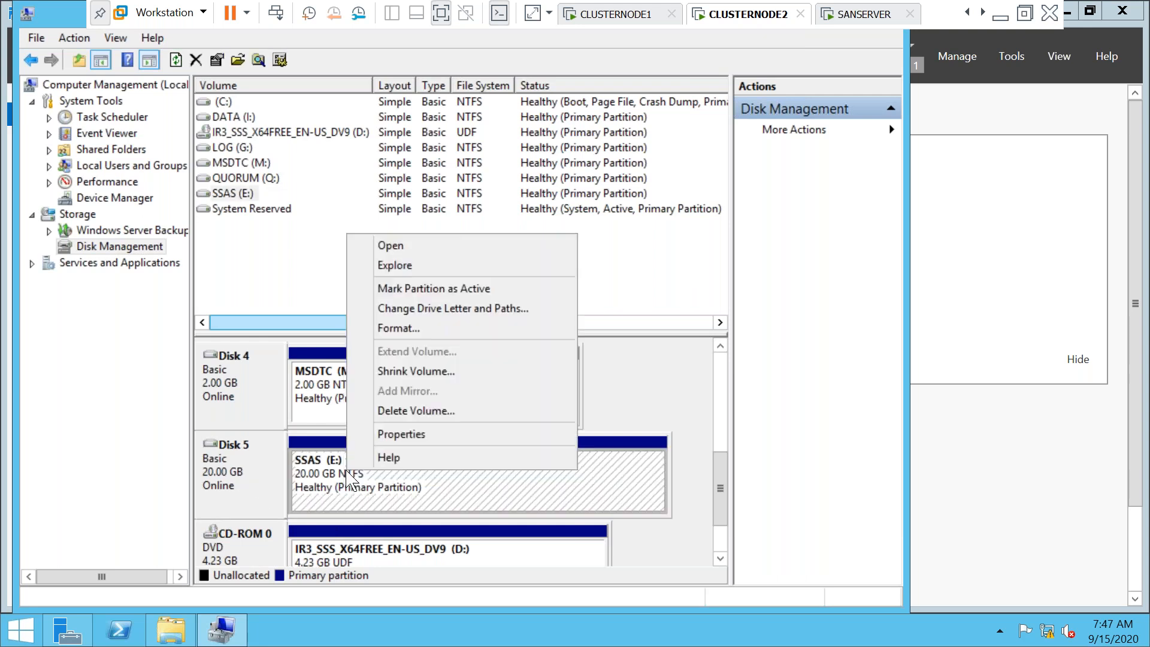
left_click(443, 308)
left_click(403, 362)
left_click(601, 284)
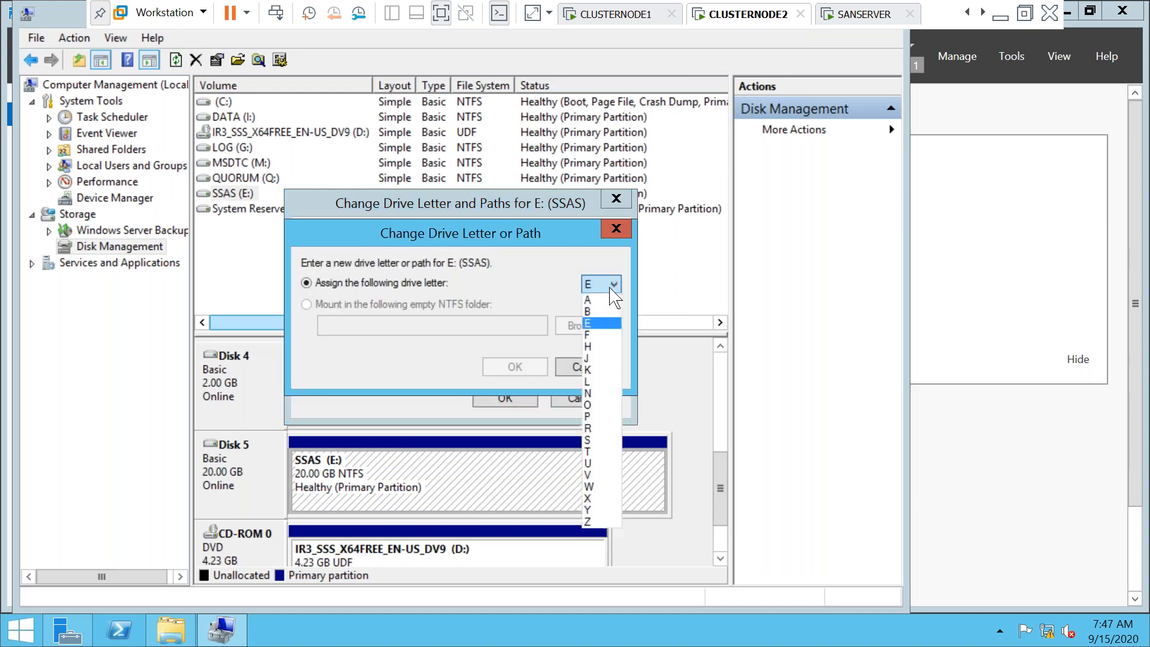
left_click(599, 441)
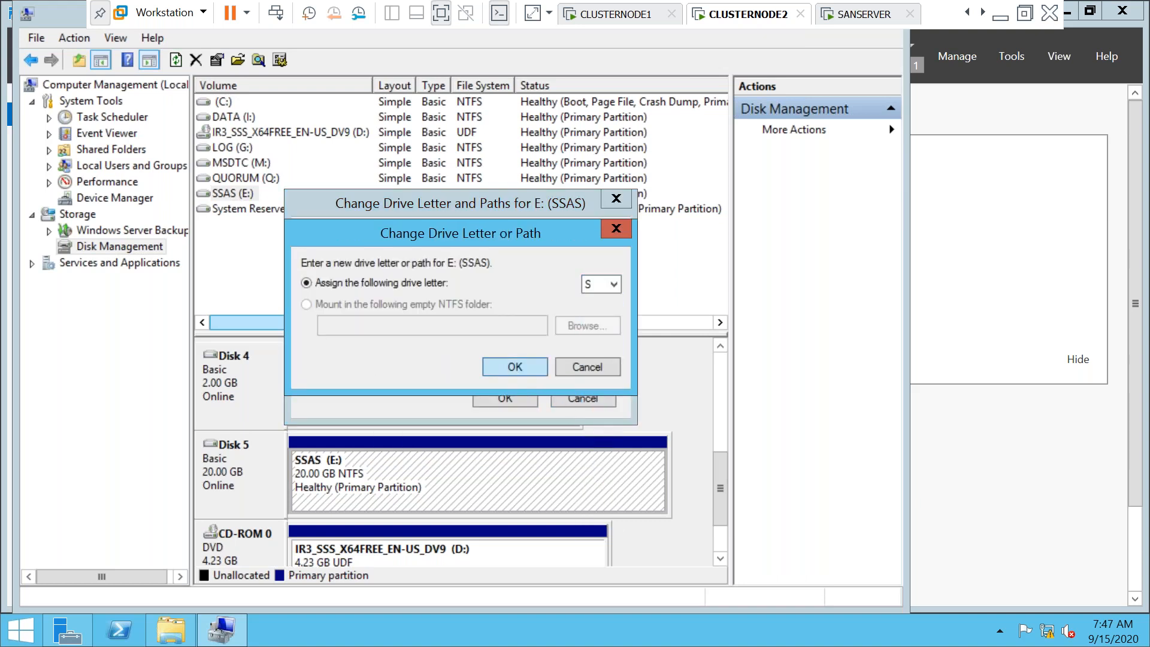
left_click(515, 368)
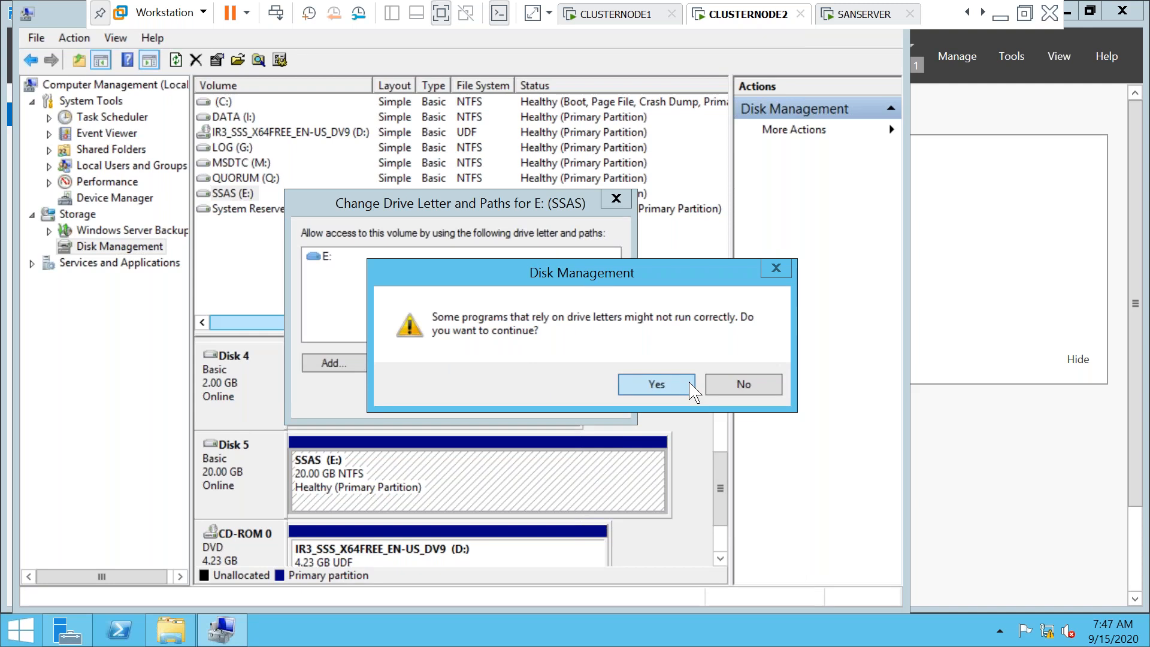
left_click(657, 384)
left_click(720, 347)
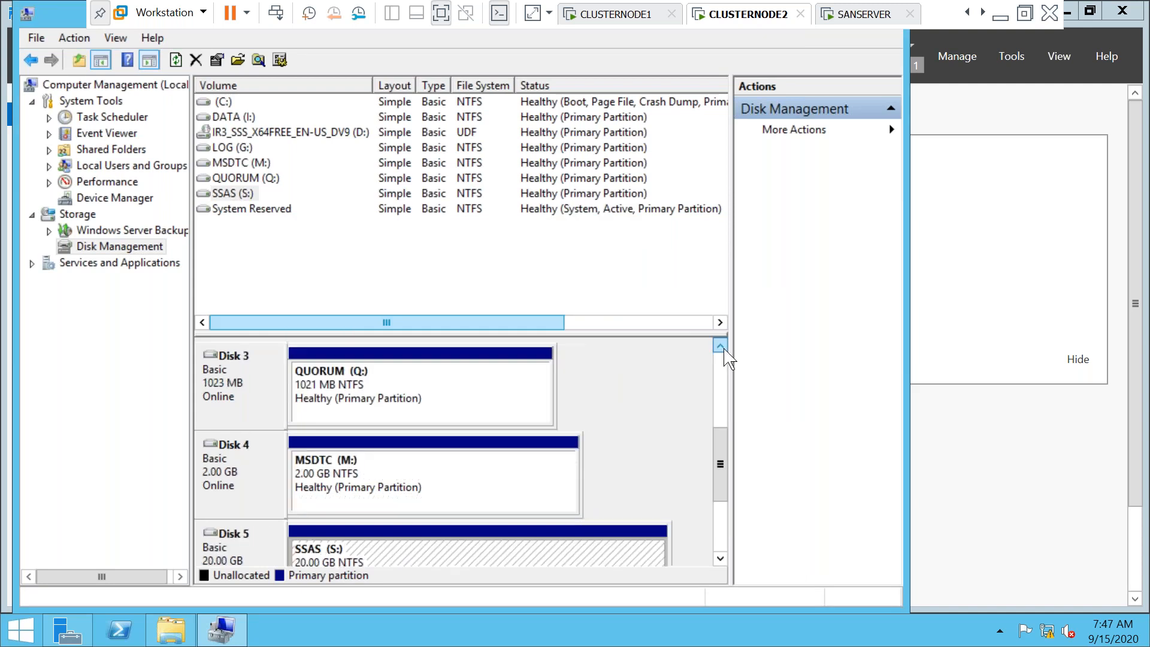
left_click(720, 347)
left_click(720, 346)
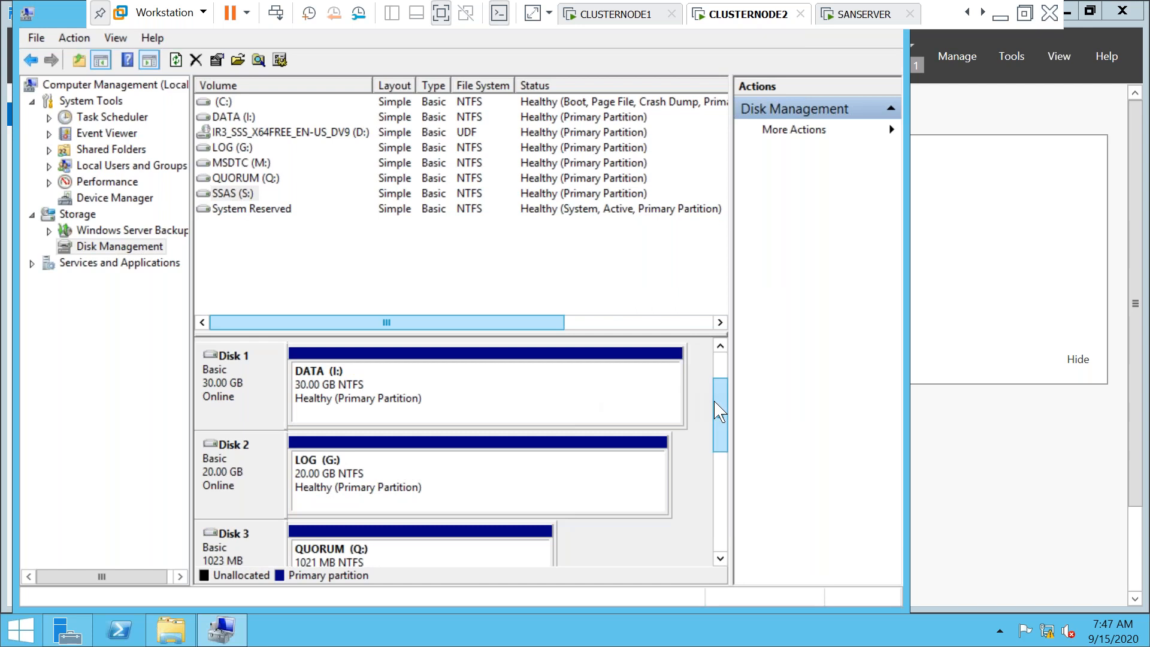
Compare CLUSTERNODE1's drive letters, then return to CLUSTERNODE2
left_click(627, 16)
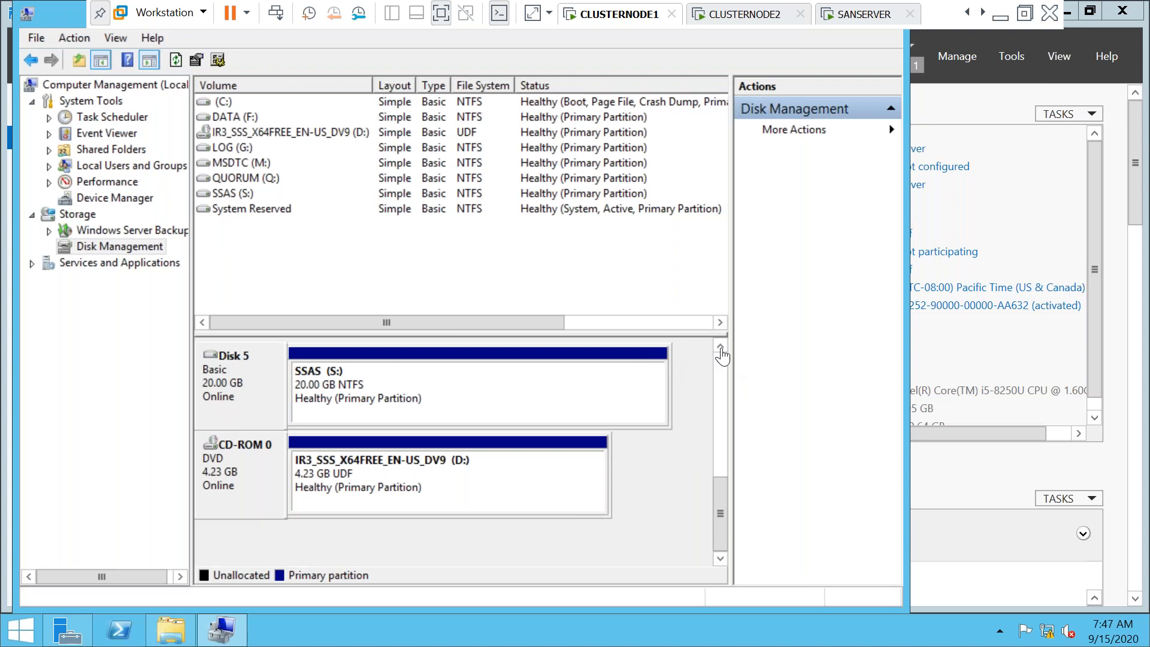
left_click(720, 347)
left_click(721, 347)
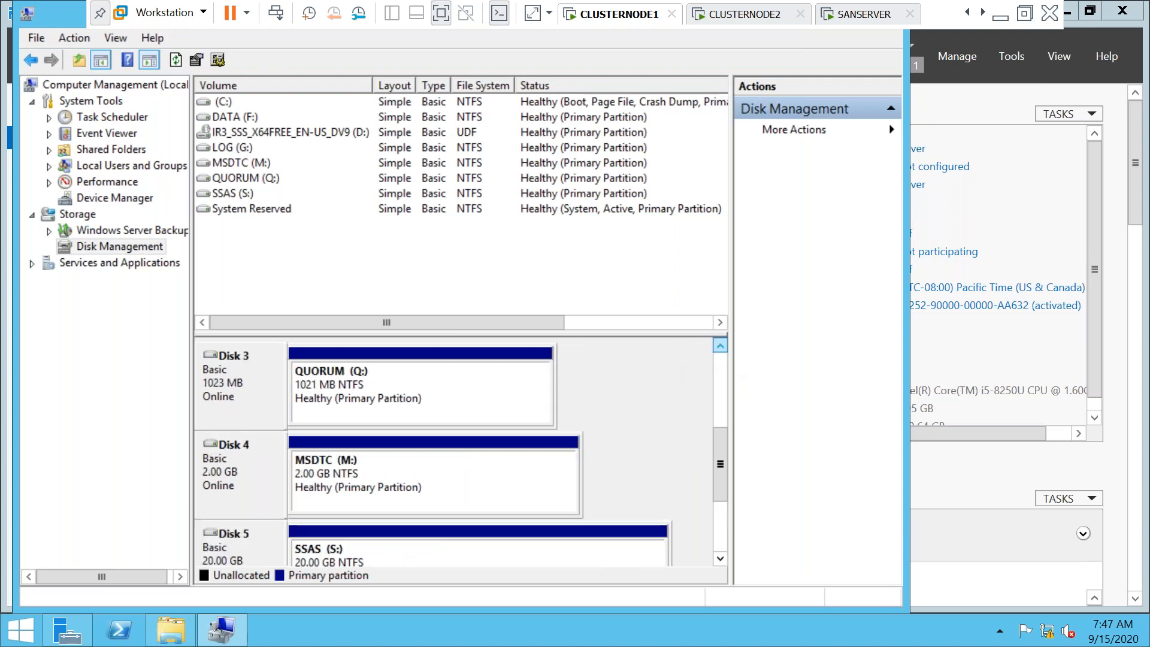
left_click(721, 346)
left_click(721, 347)
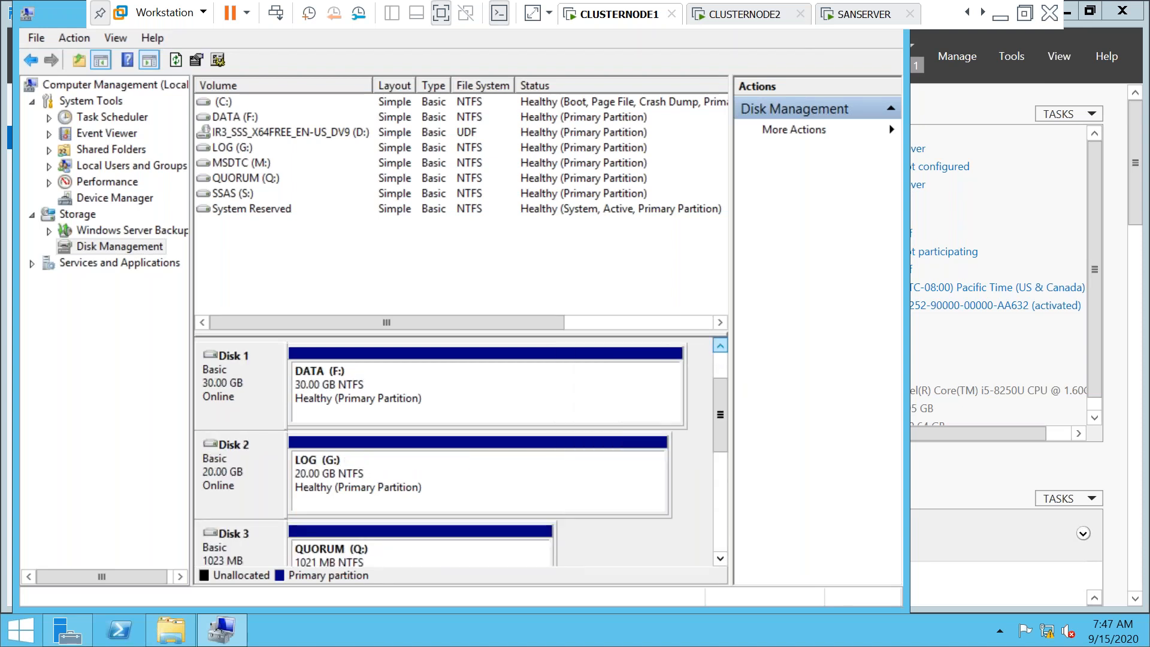
left_click(753, 18)
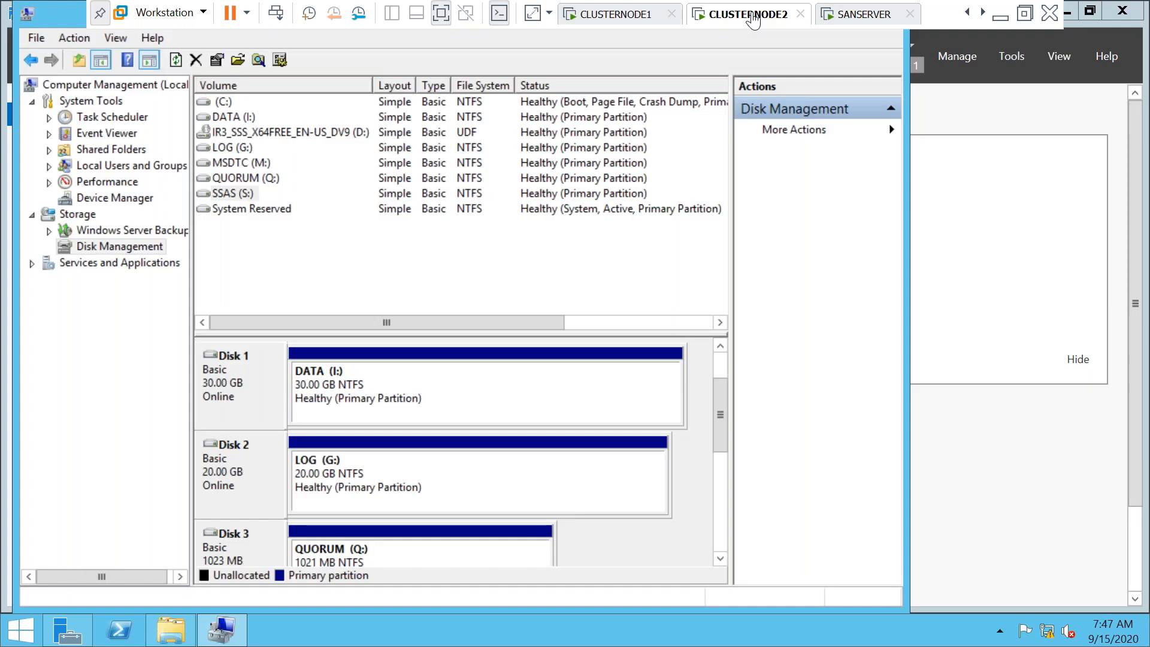
Change the DATA volume's drive letter from I: to E:
right_click(354, 394)
left_click(410, 232)
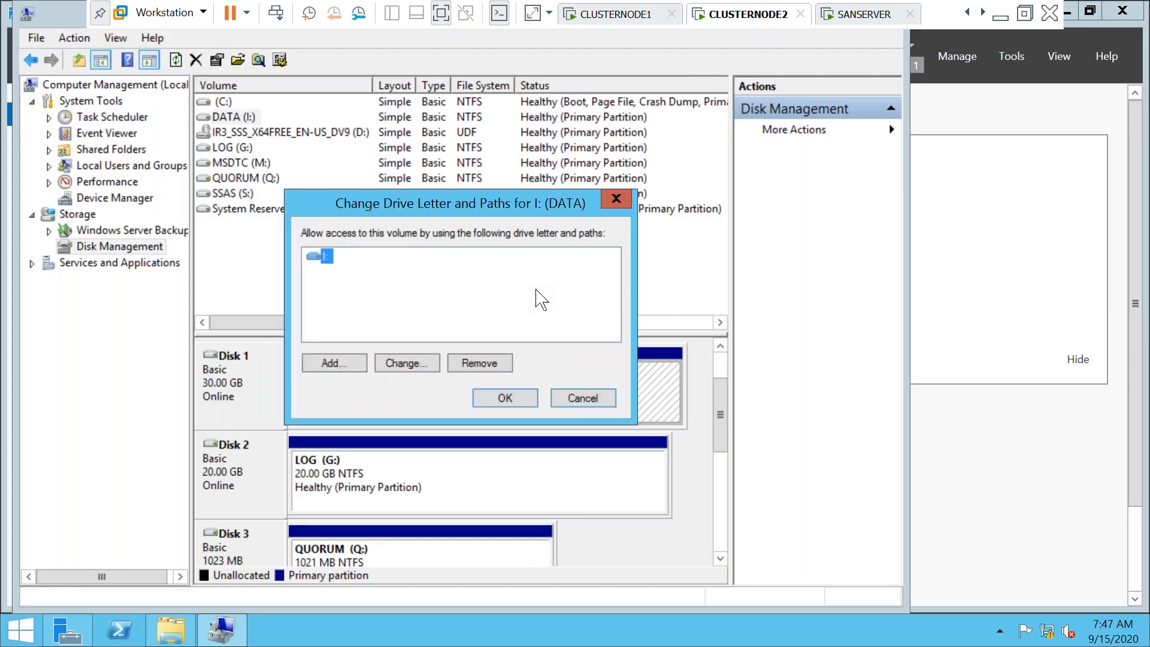
left_click(400, 365)
left_click(603, 289)
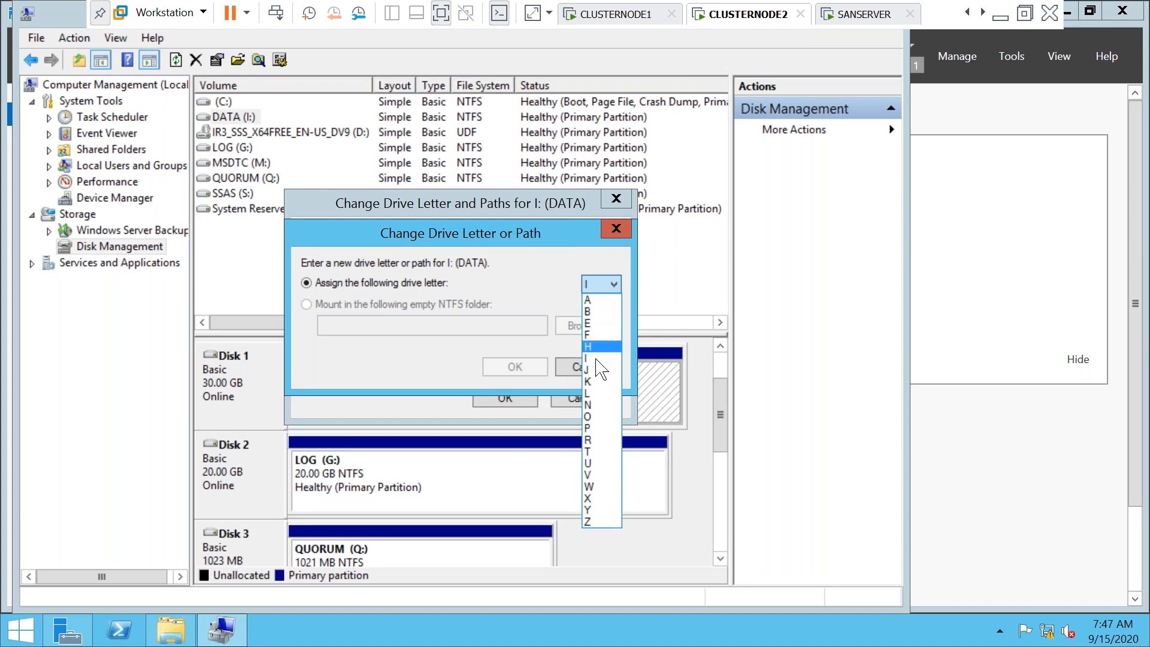
left_click(589, 324)
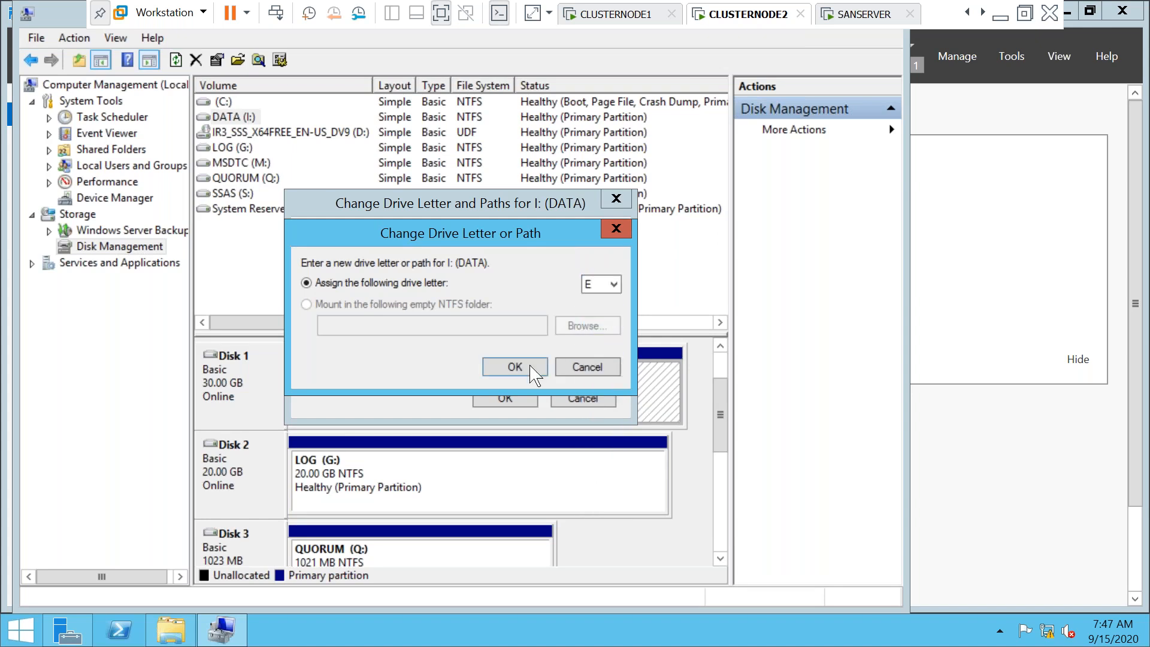
left_click(521, 367)
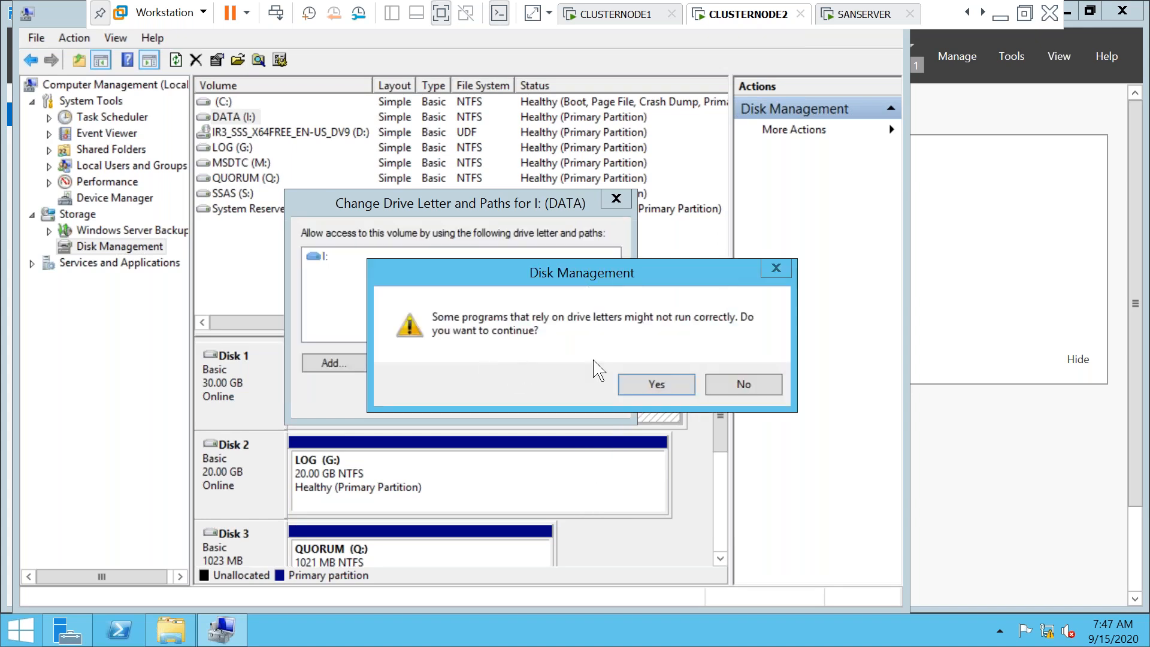
left_click(644, 388)
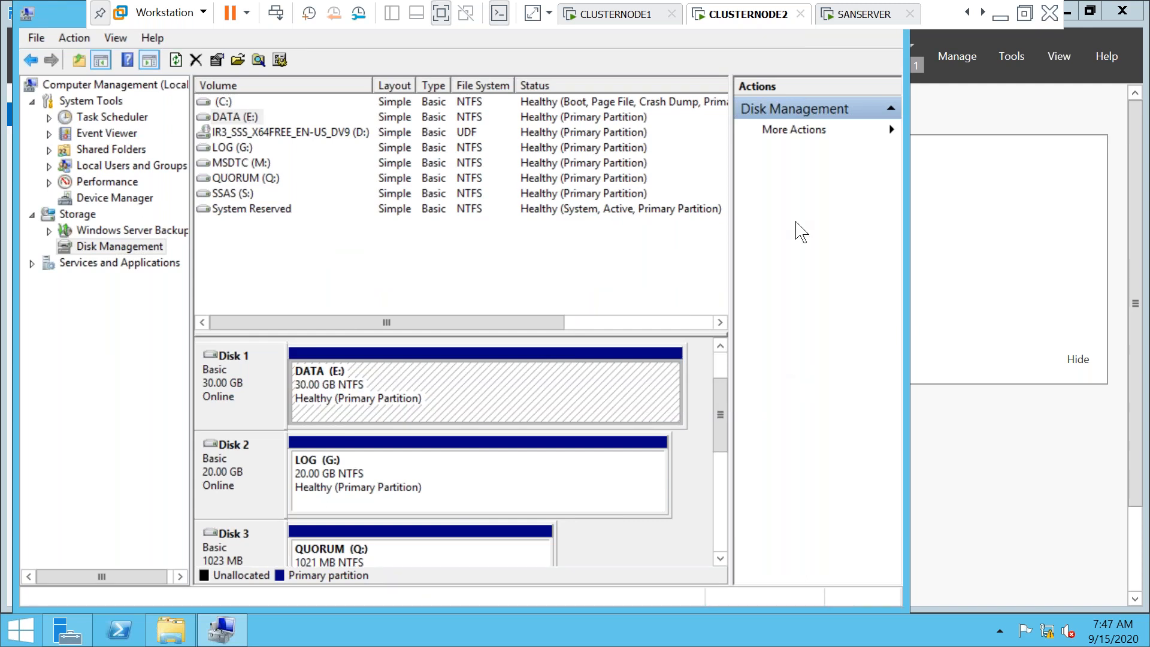
Check SANSERVER's iSCSI disks, then review CLUSTERNODE1's Disk Management letters: DATA F:, LOG G:, MSDTC M:, QUORUM Q:, SSAS S:
left_click(865, 15)
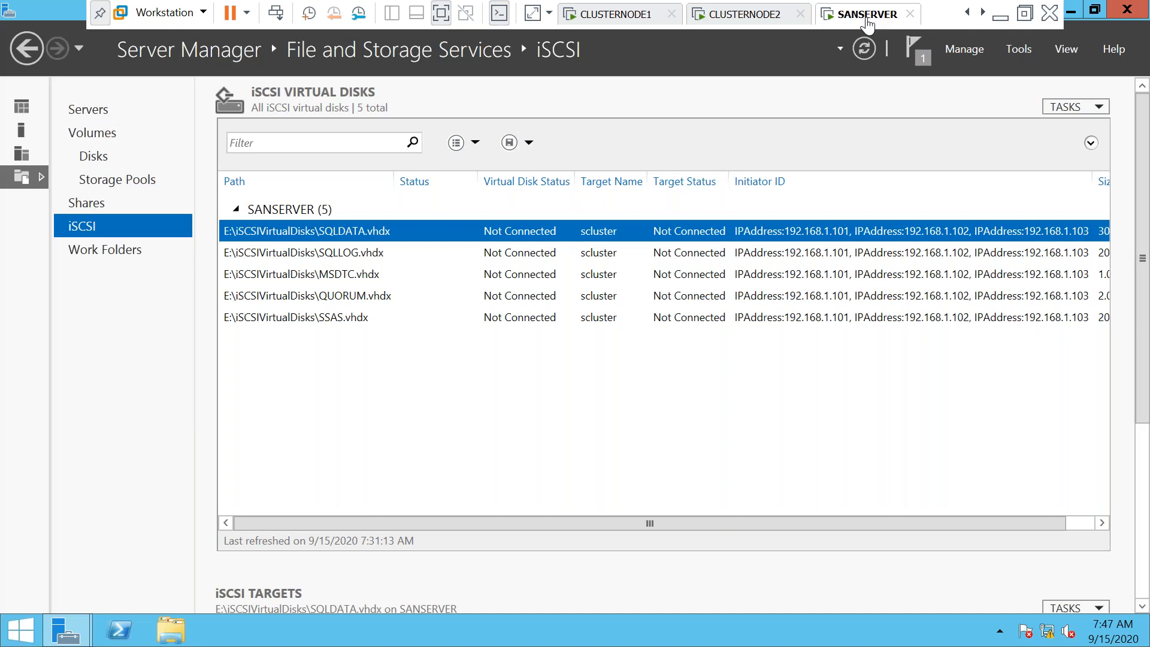
left_click(749, 18)
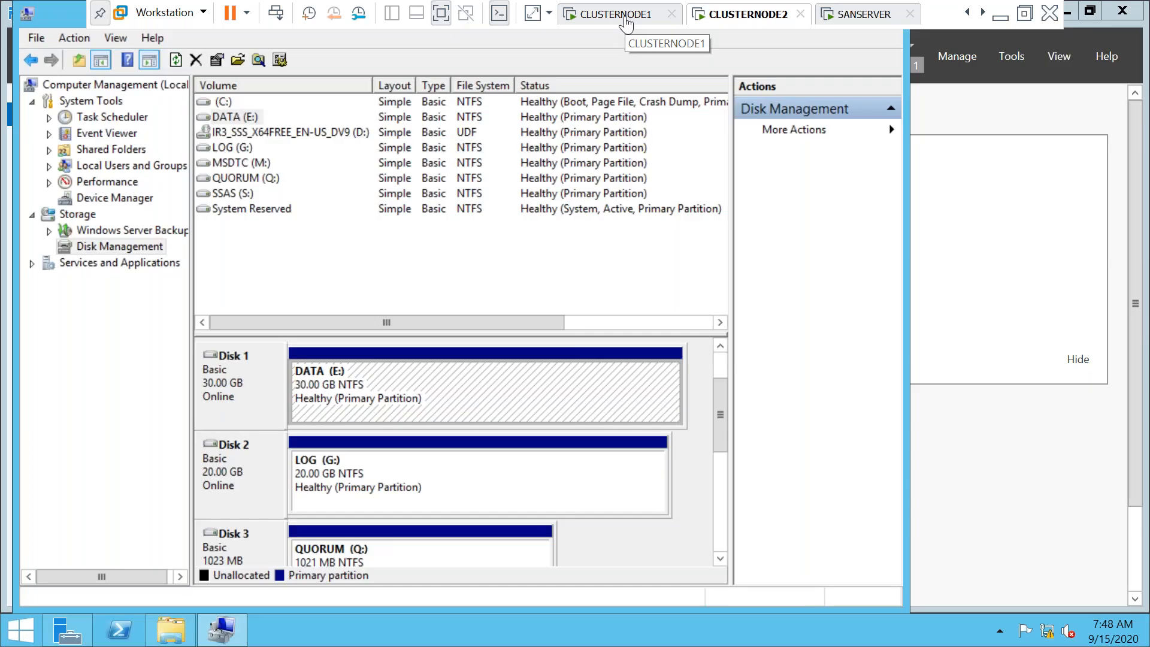
left_click(626, 21)
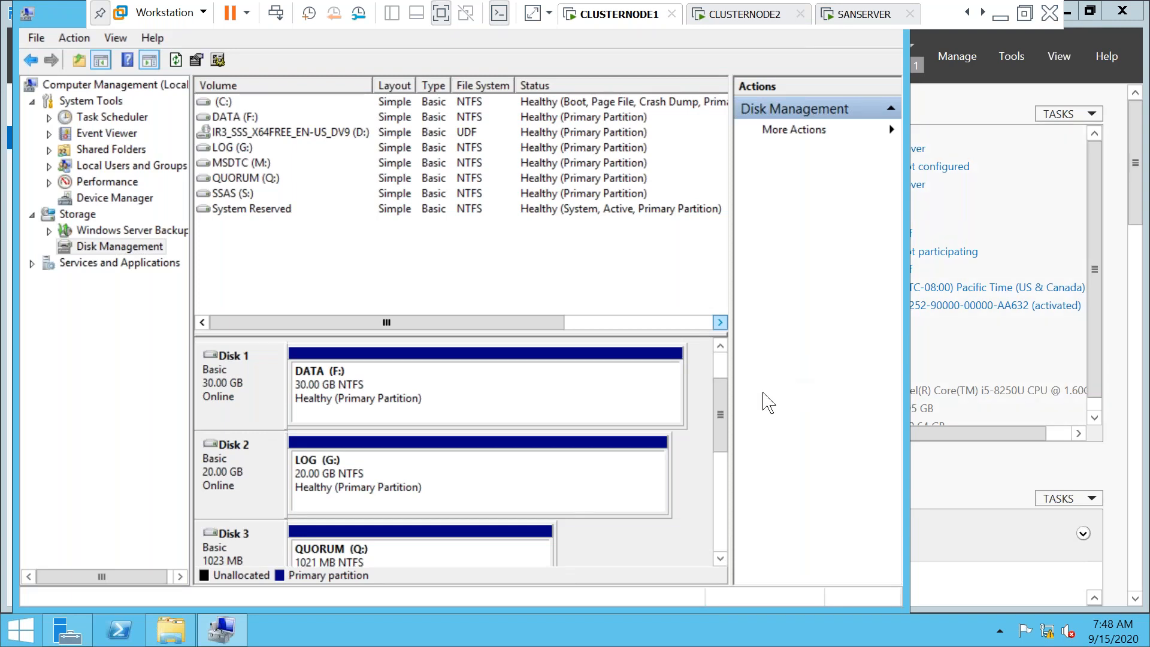
left_click_drag(722, 435, 699, 507)
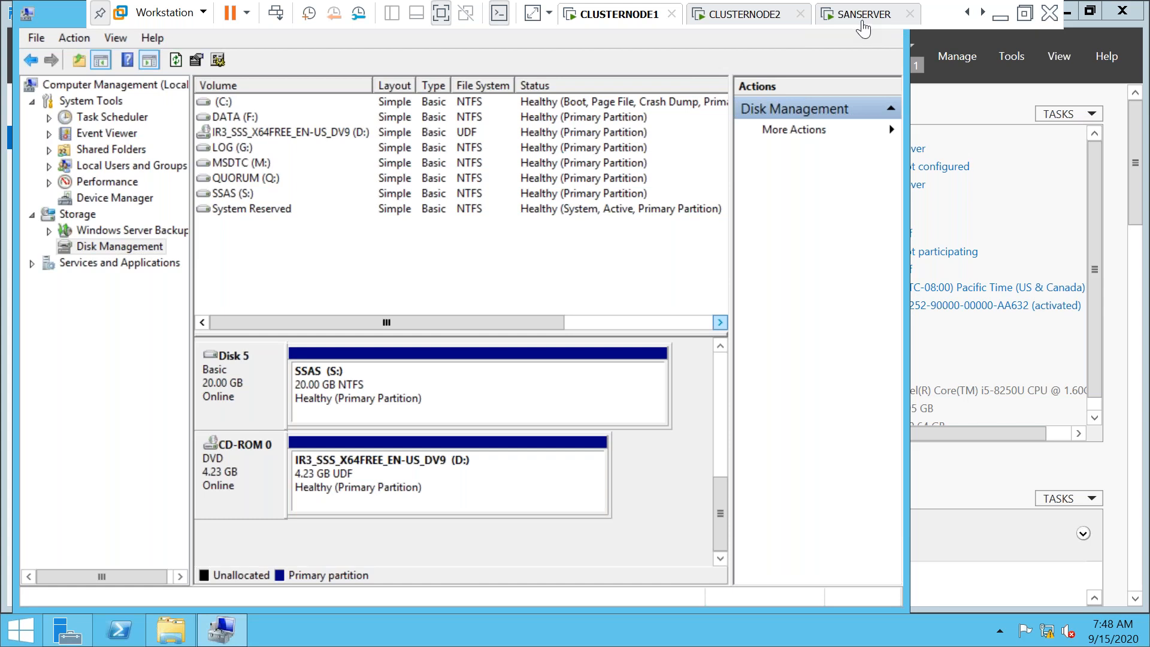
Unlock CLUSTERSERVER in full screen with the administrator password, then return to CLUSTERNODE1
left_click(441, 17)
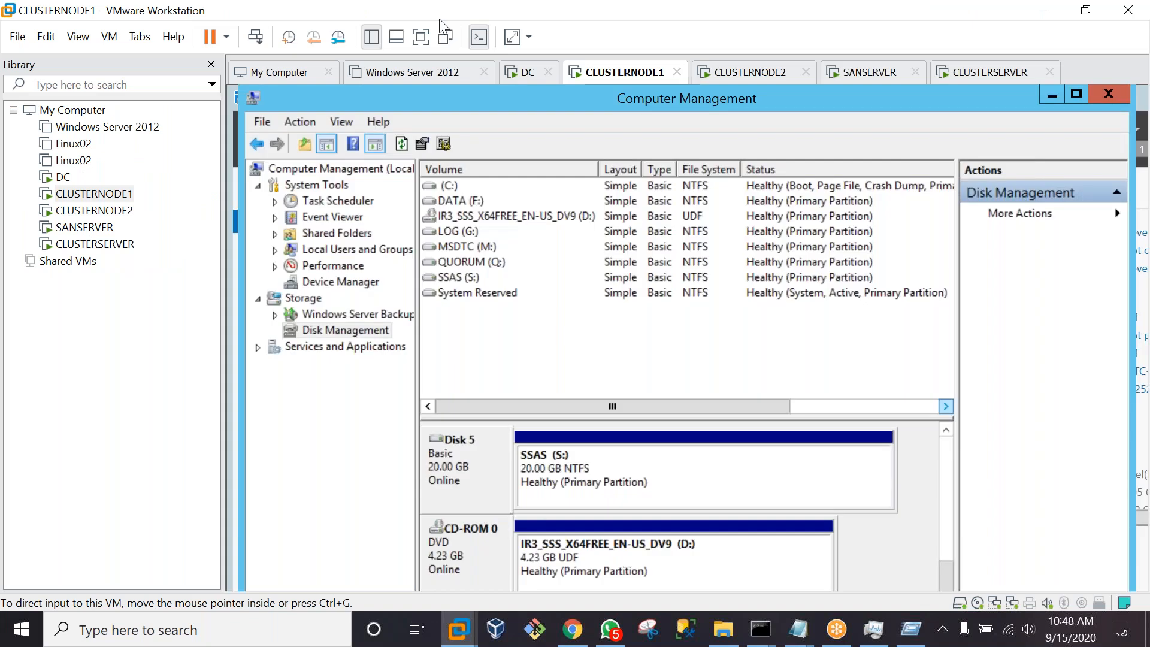
left_click(100, 253)
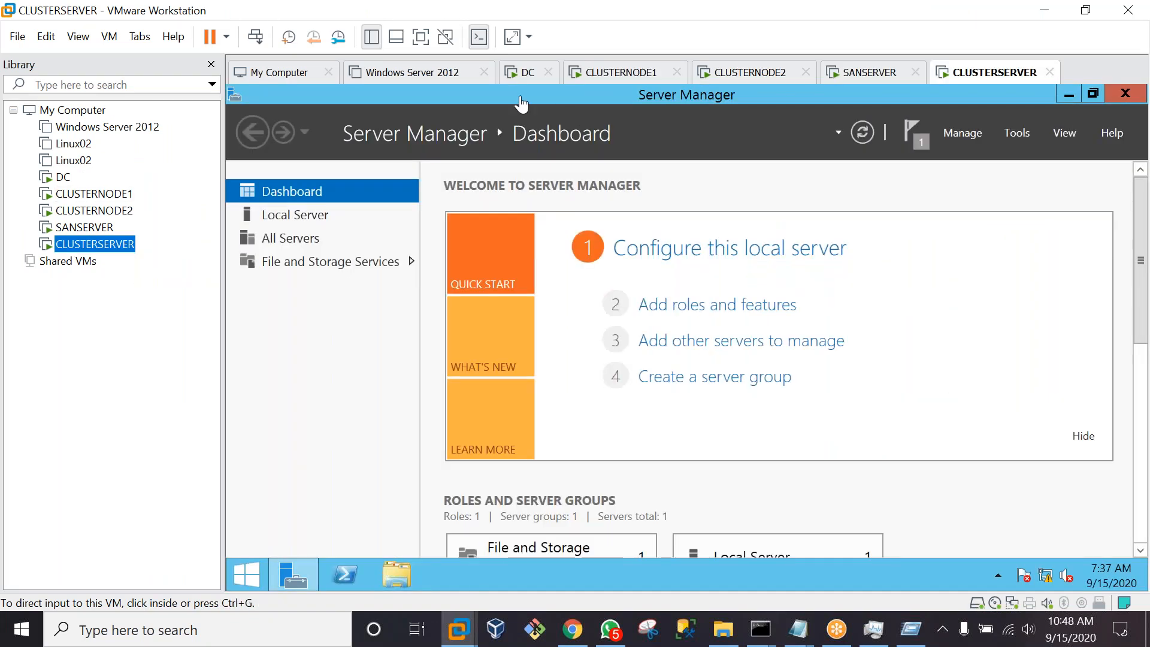
left_click(421, 37)
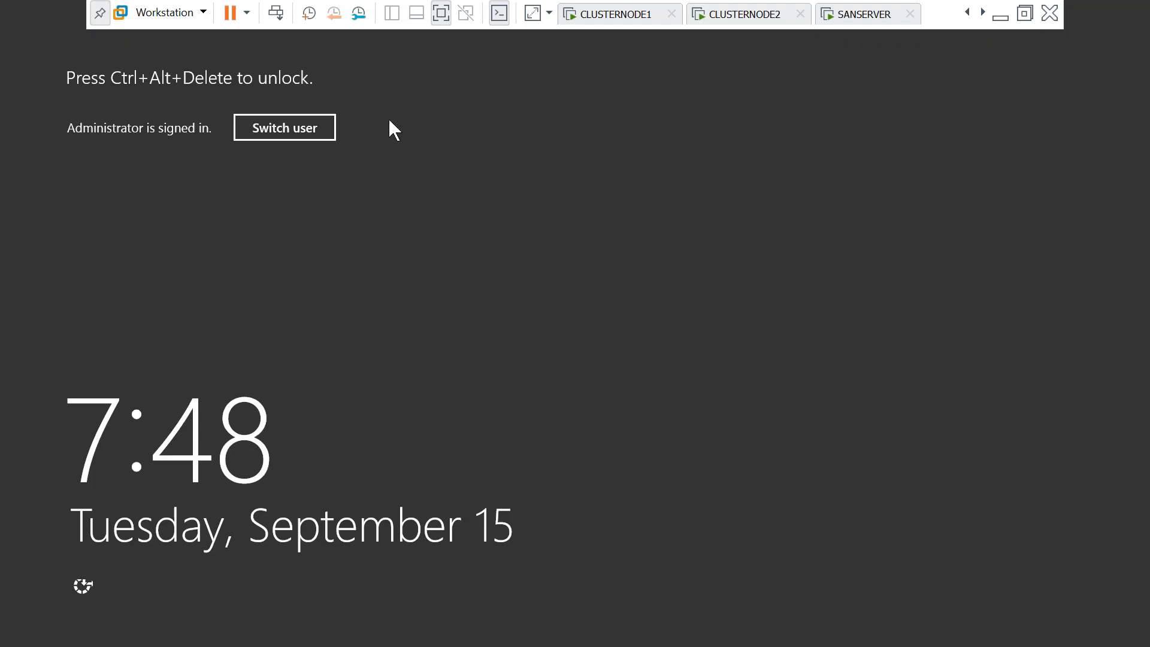
left_click(275, 13)
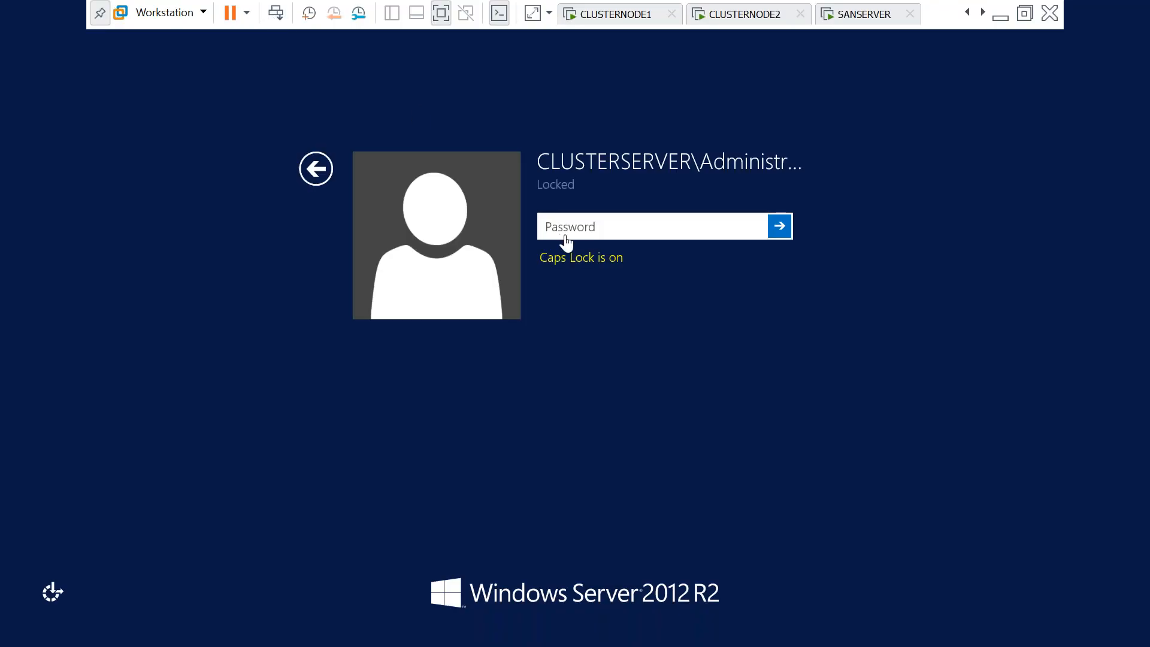
type("P@ssw0rd1")
key("Return")
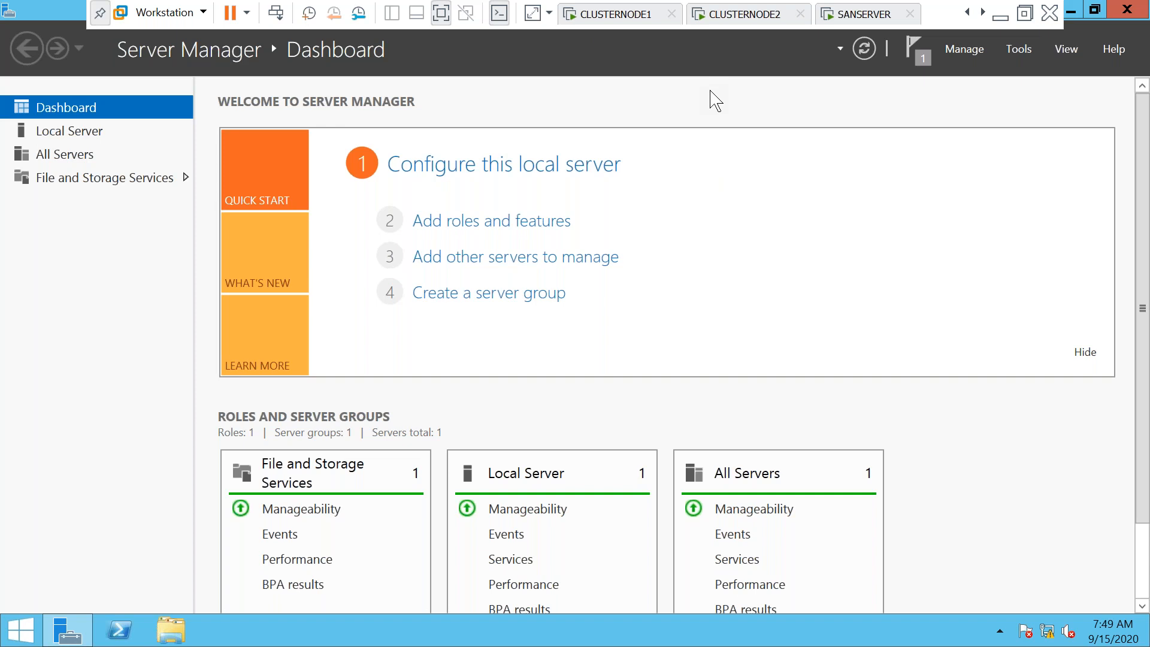
left_click(601, 24)
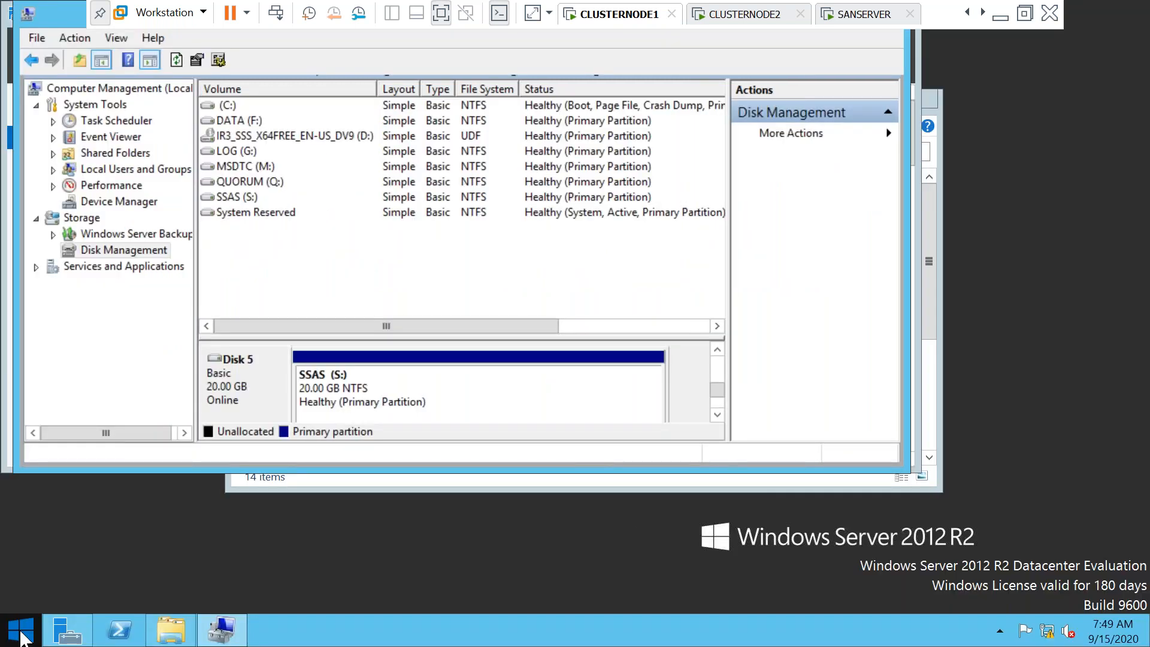
Sign the local Administrator out of CLUSTERNODE1 from the Start screen
left_click(23, 635)
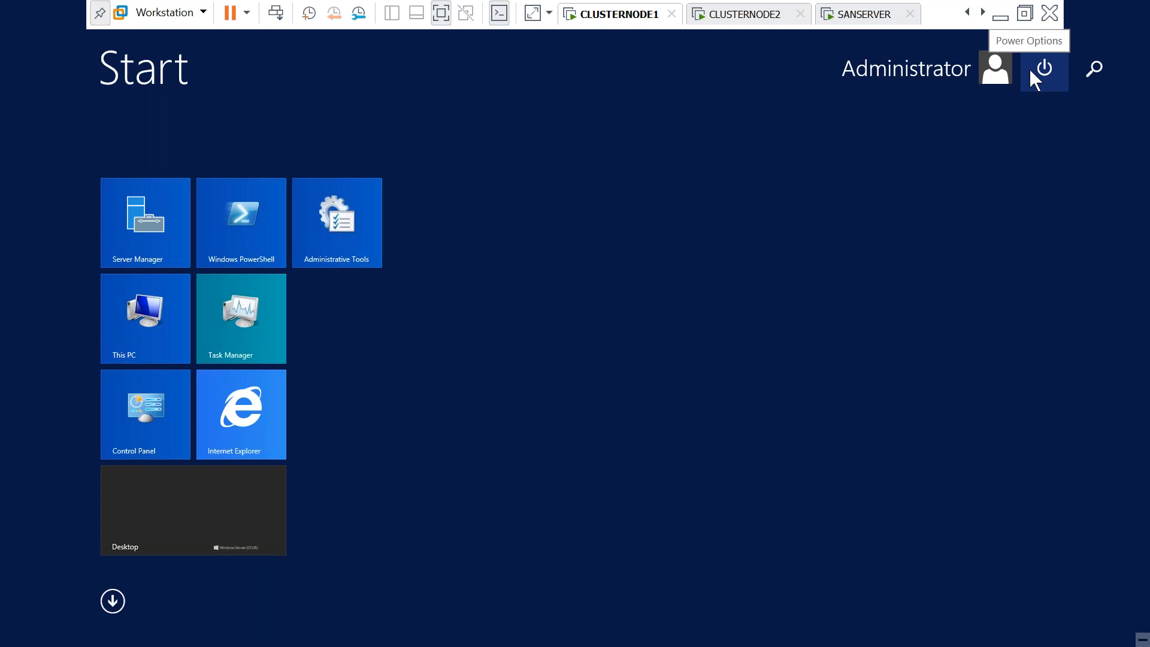
left_click(1031, 71)
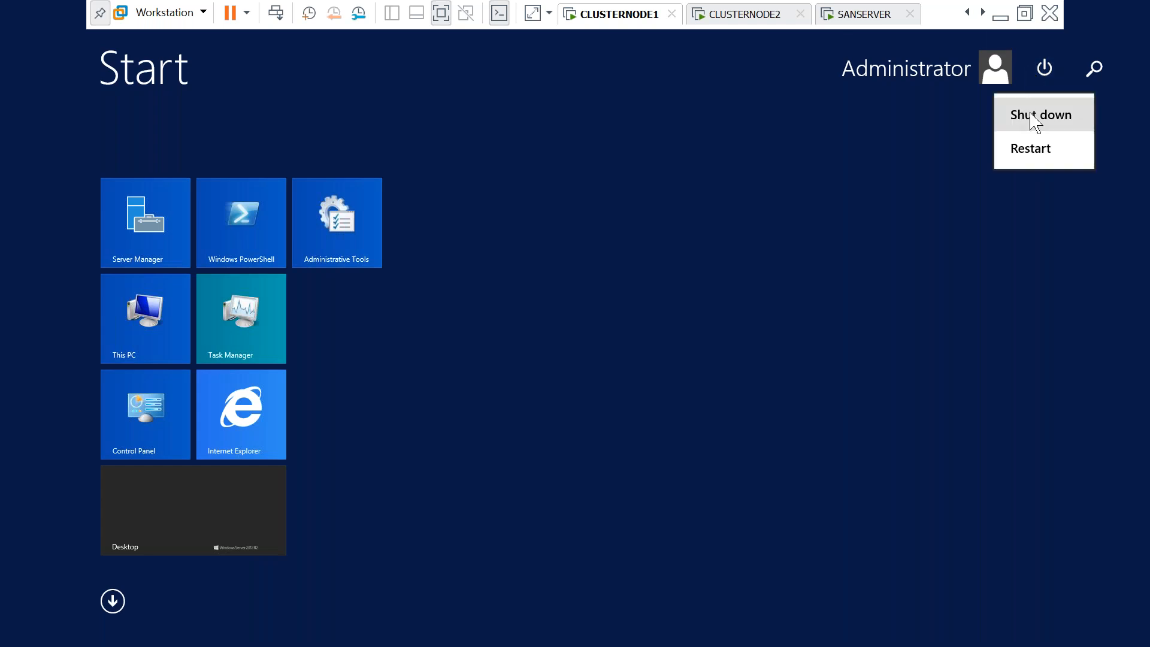
left_click(934, 67)
left_click(933, 66)
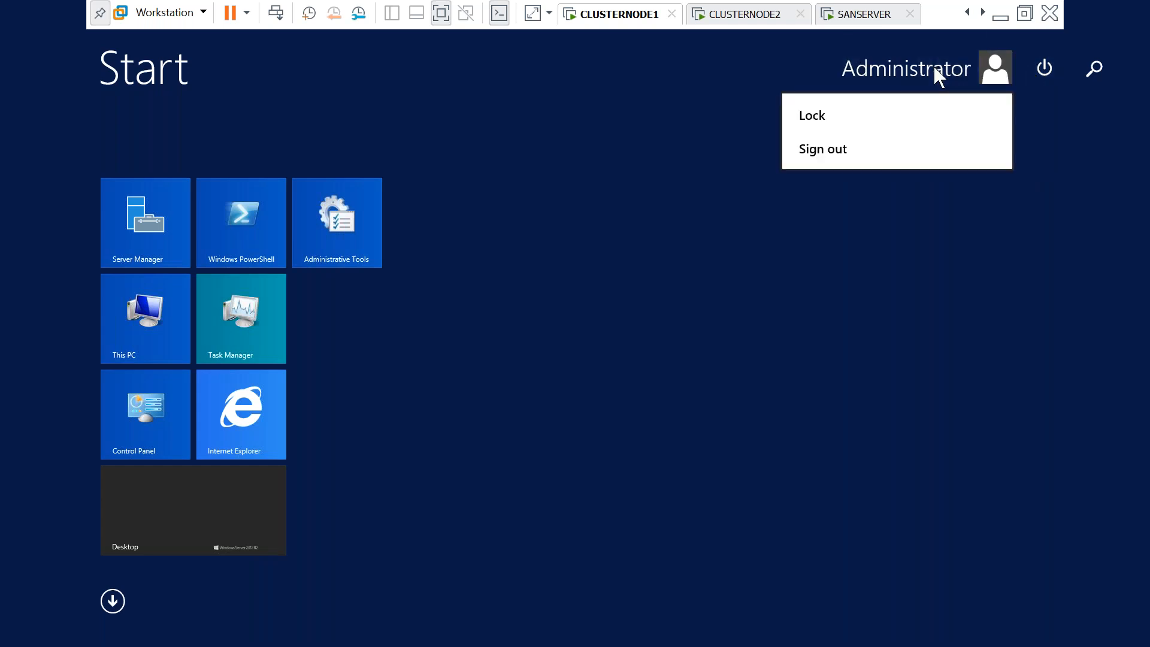
left_click(854, 154)
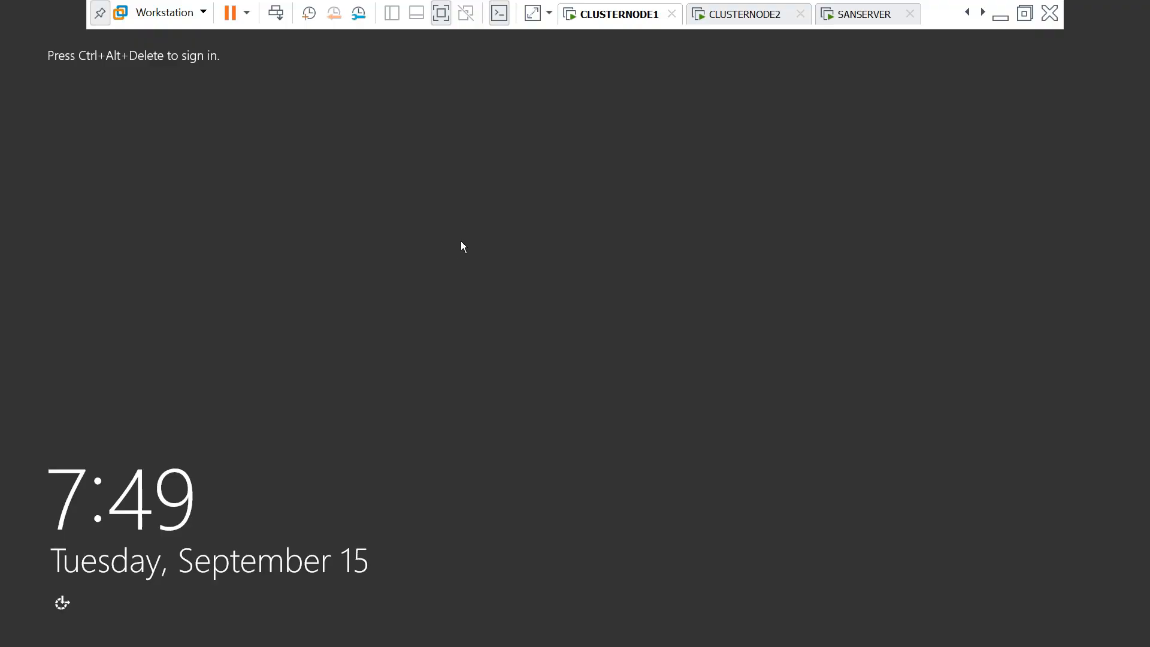
Sign in to CLUSTERNODE1 as another user with the SUBU domain admin account, then go to CLUSTERNODE2
left_click(276, 18)
left_click(642, 287)
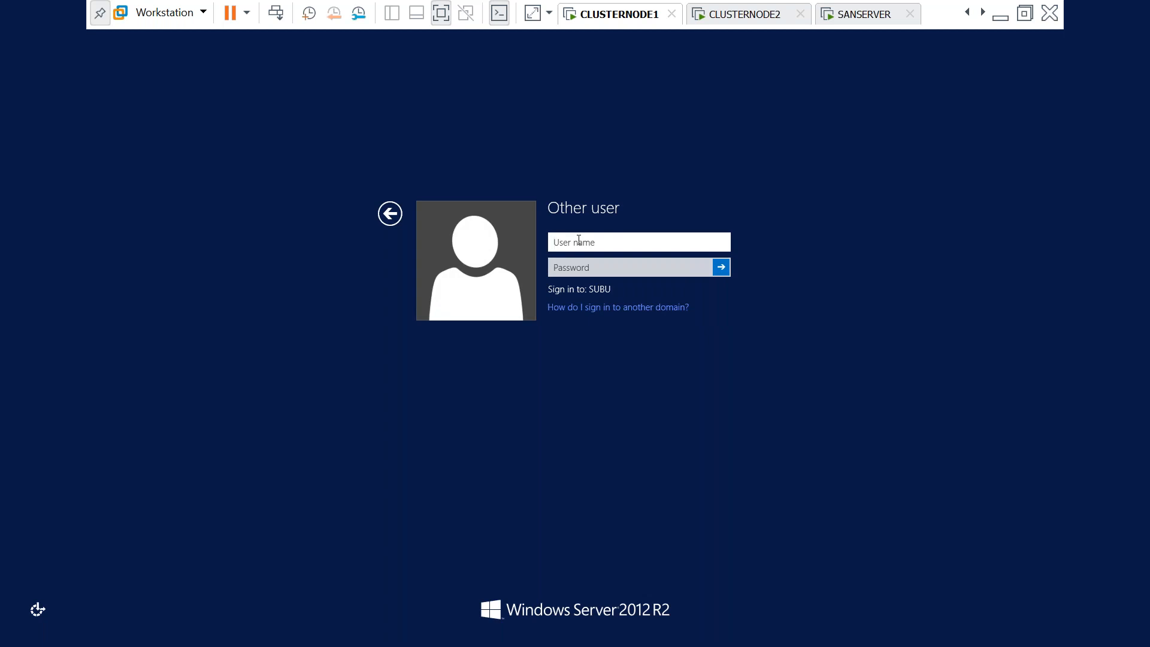
type("SUBU\\ADMIN")
key("Tab")
type("P")
key("Caps_Lock")
type("ssword1")
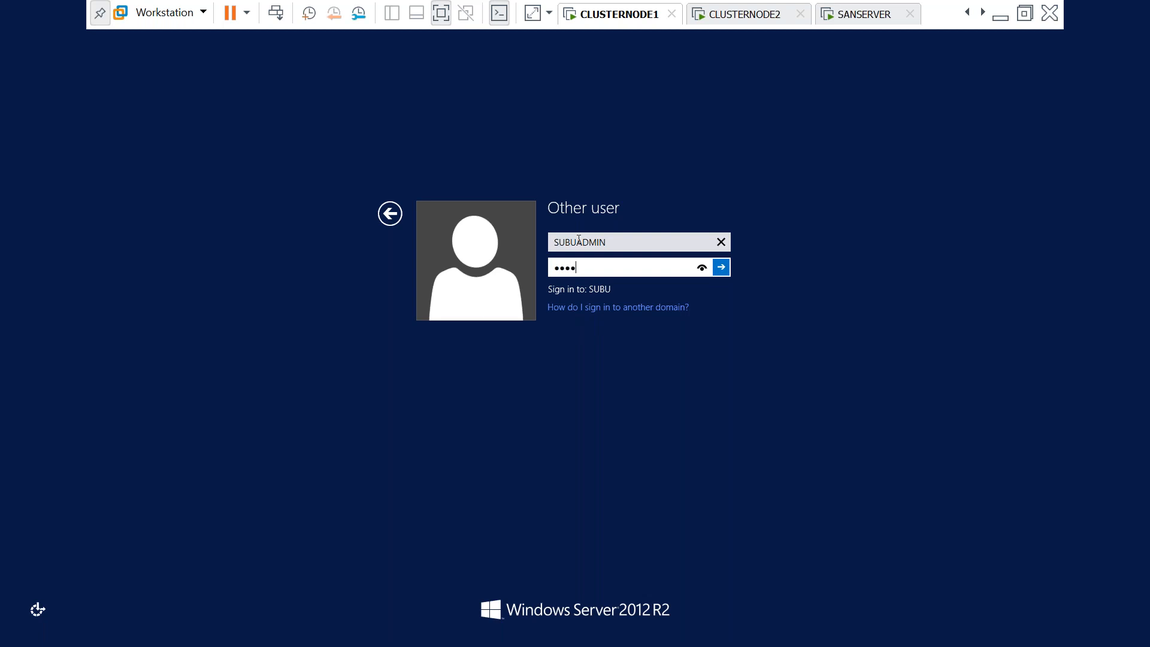
key("Return")
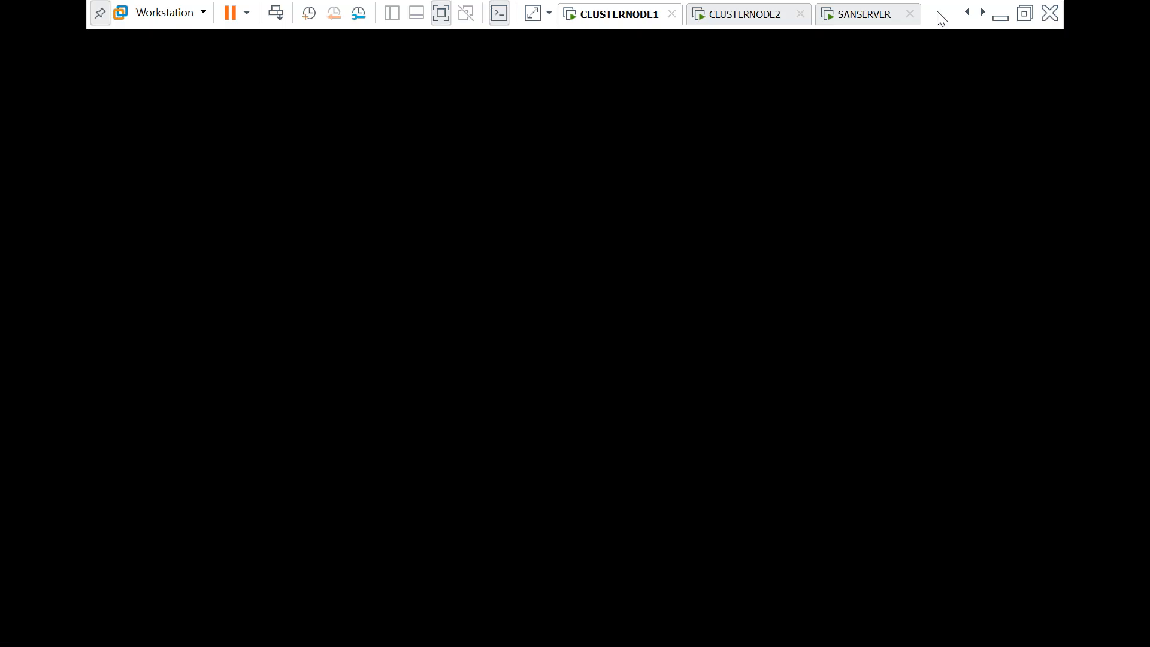
left_click(743, 24)
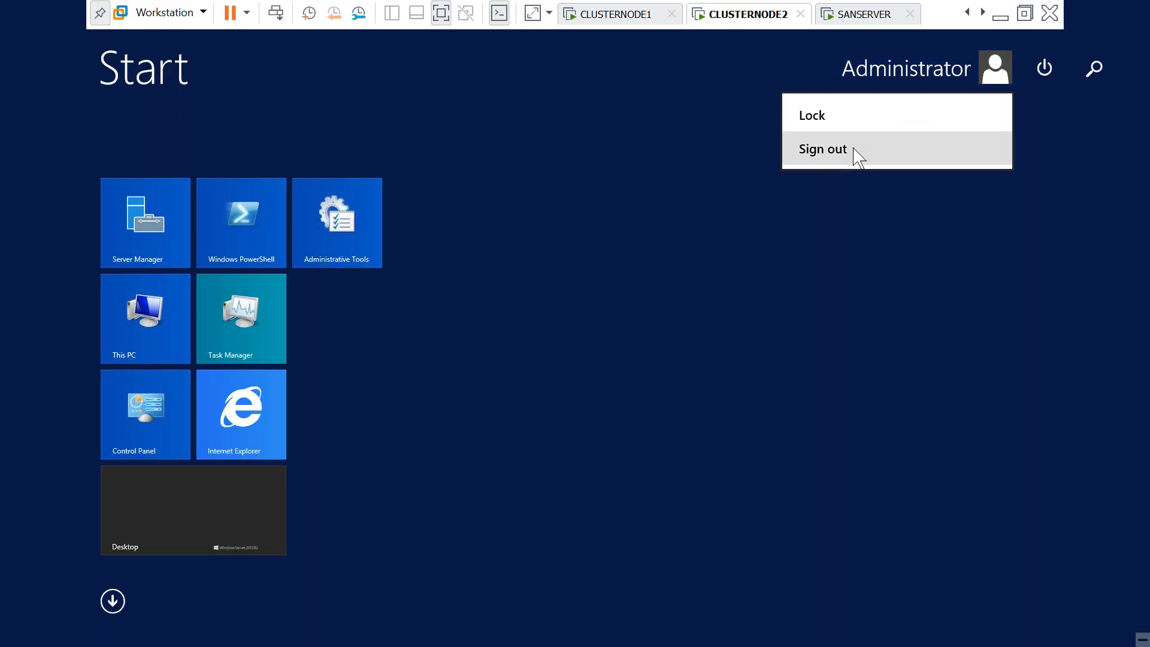
Sign out of CLUSTERNODE2 and try signing in as the domain admin account
left_click(851, 153)
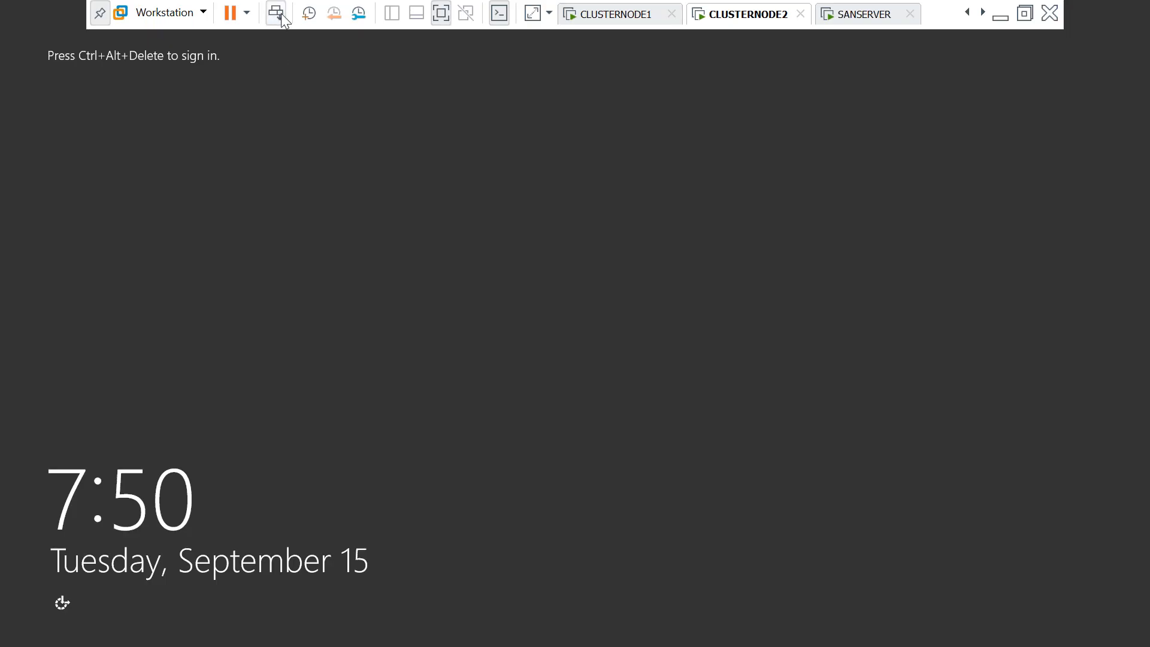
left_click(277, 14)
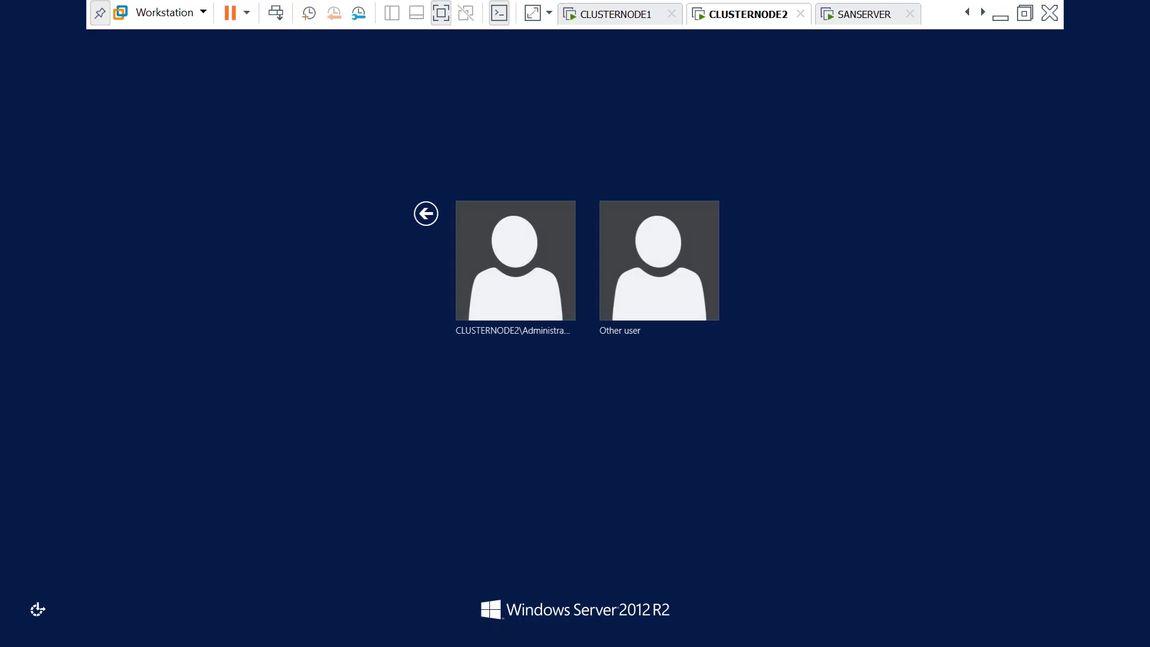
left_click(645, 268)
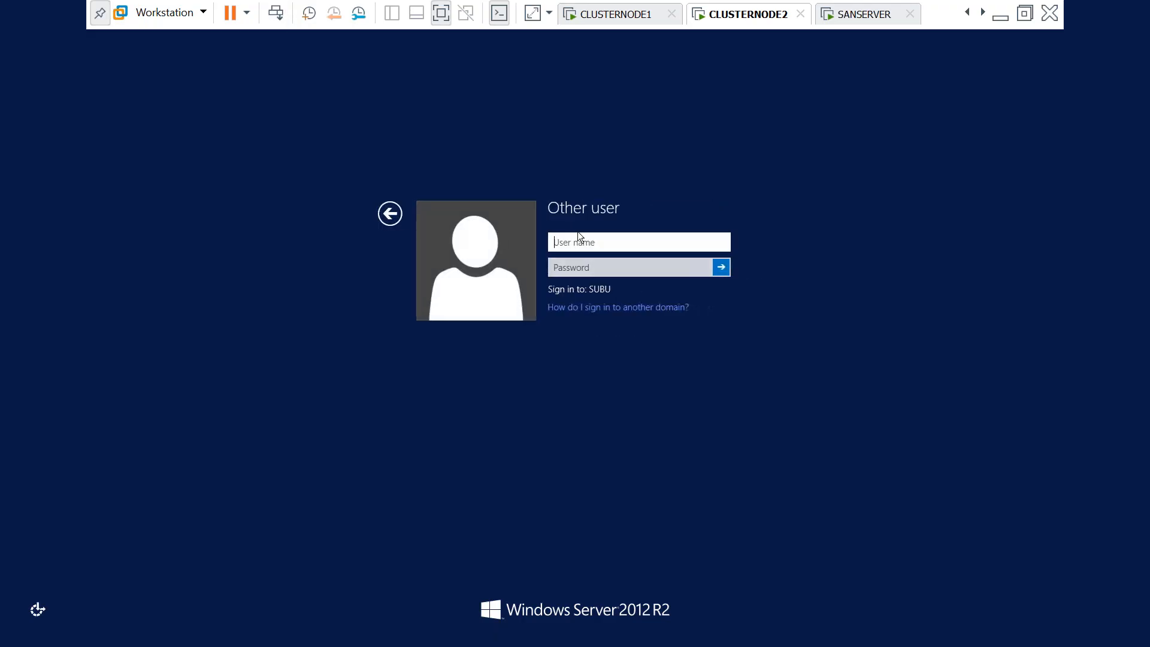
type("subuadmin")
left_click(566, 274)
type("P")
key("Caps_Lock")
type("assw0rd!")
key("Return")
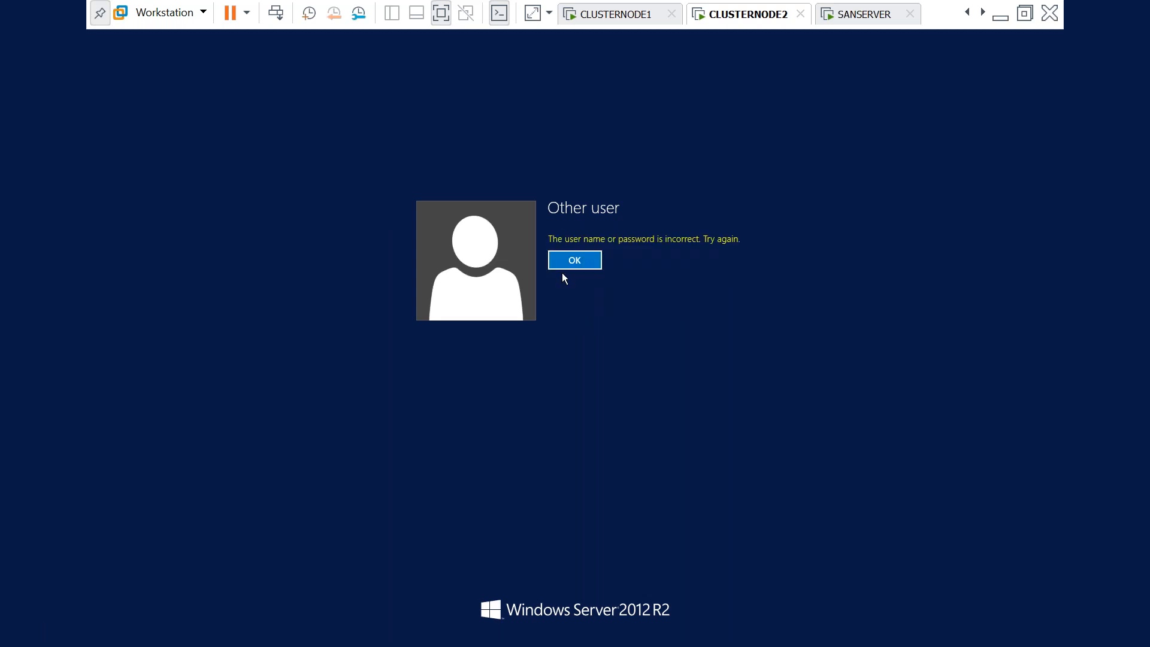
Dismiss the wrong-password error and sign in with the corrected domain admin password
left_click(555, 258)
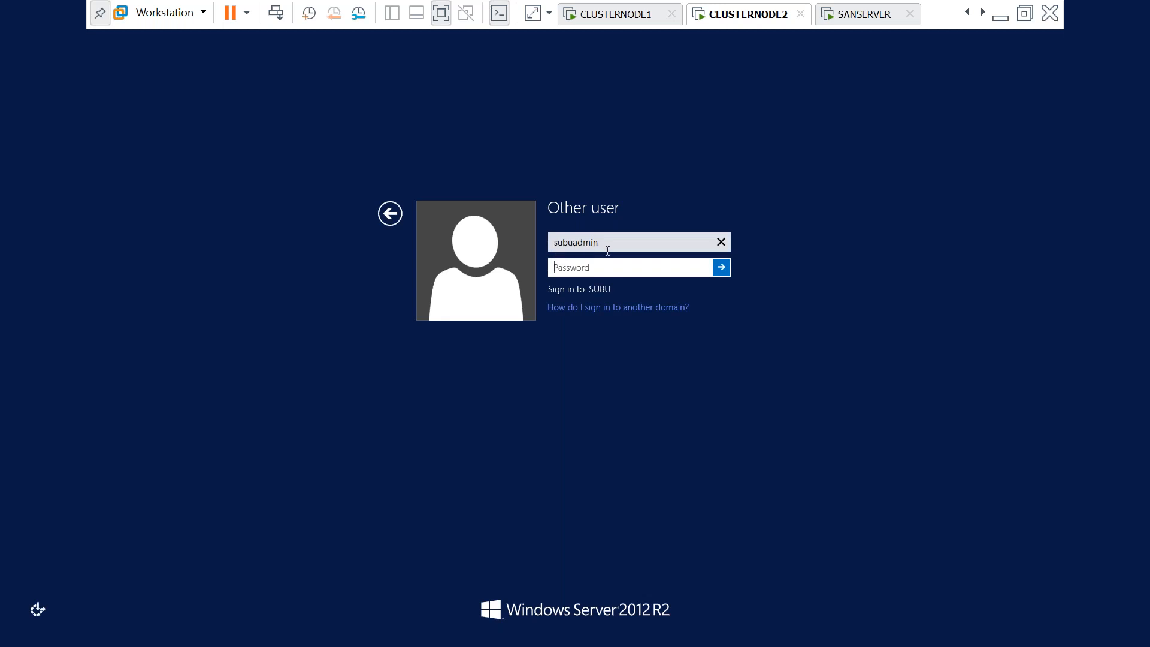
key("Caps_Lock")
type("P")
key("Caps_Lock")
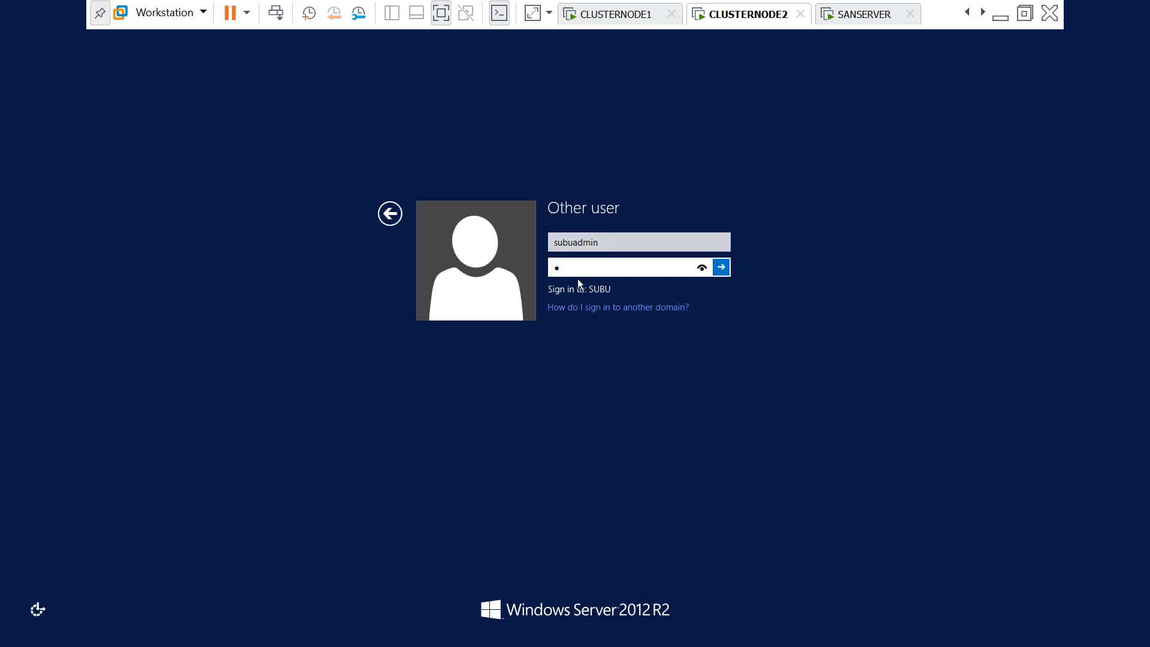
type("d!")
key("Return")
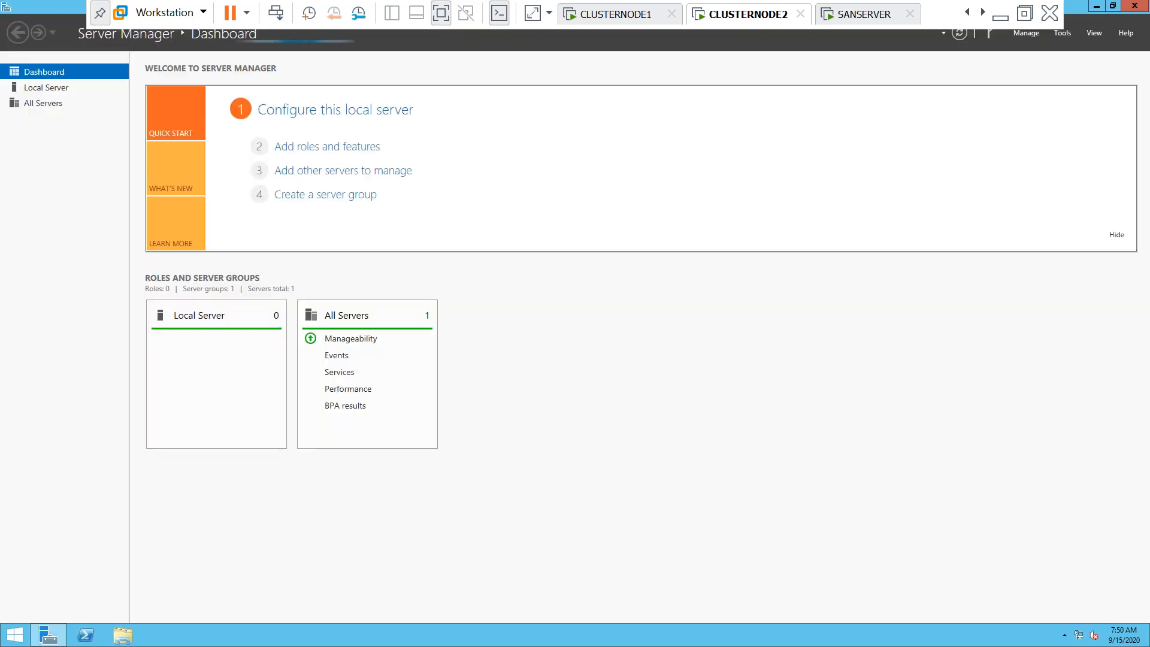
left_click(872, 17)
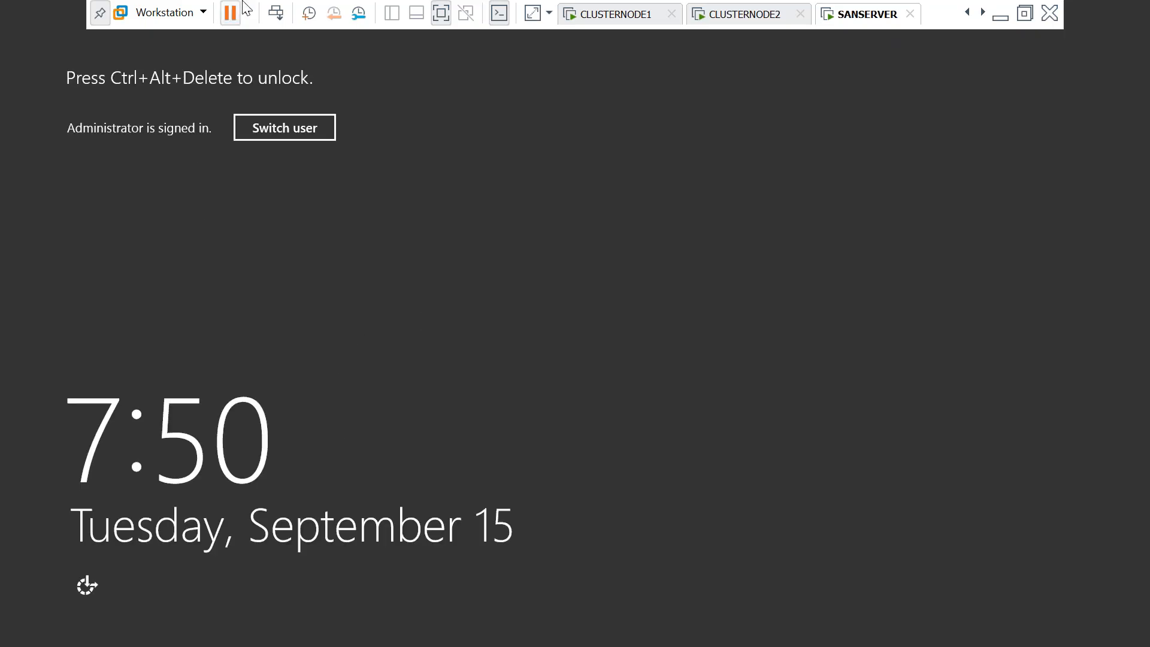
On SANSERVER, back out of the Administrator prompt and choose Other user
left_click(275, 13)
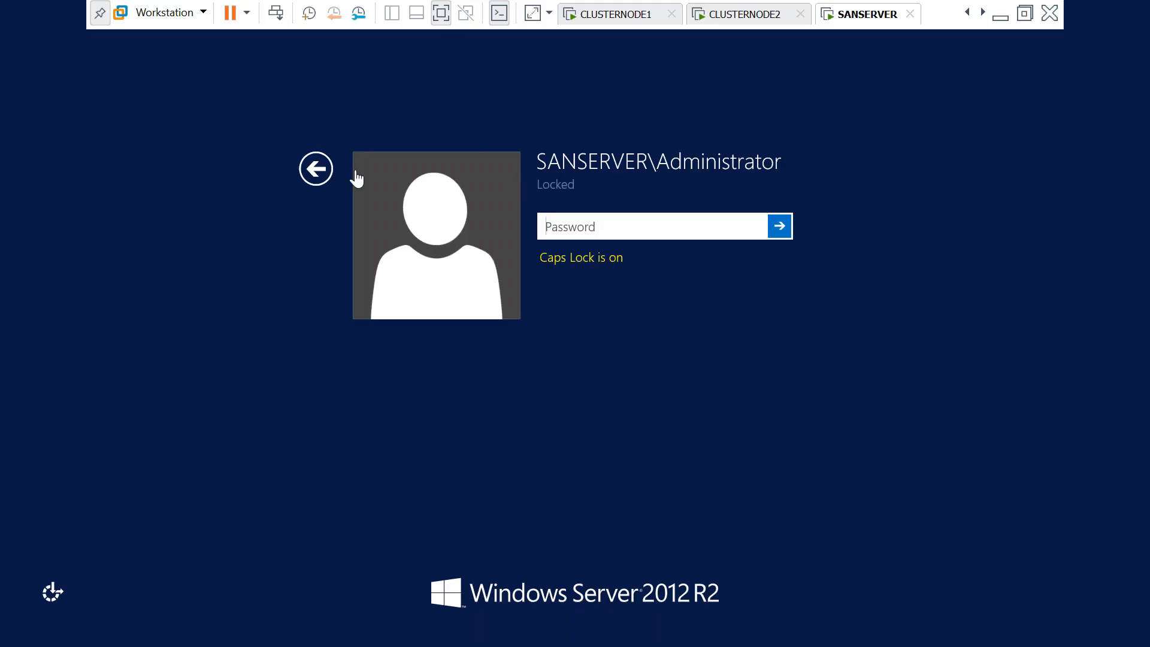
left_click(316, 169)
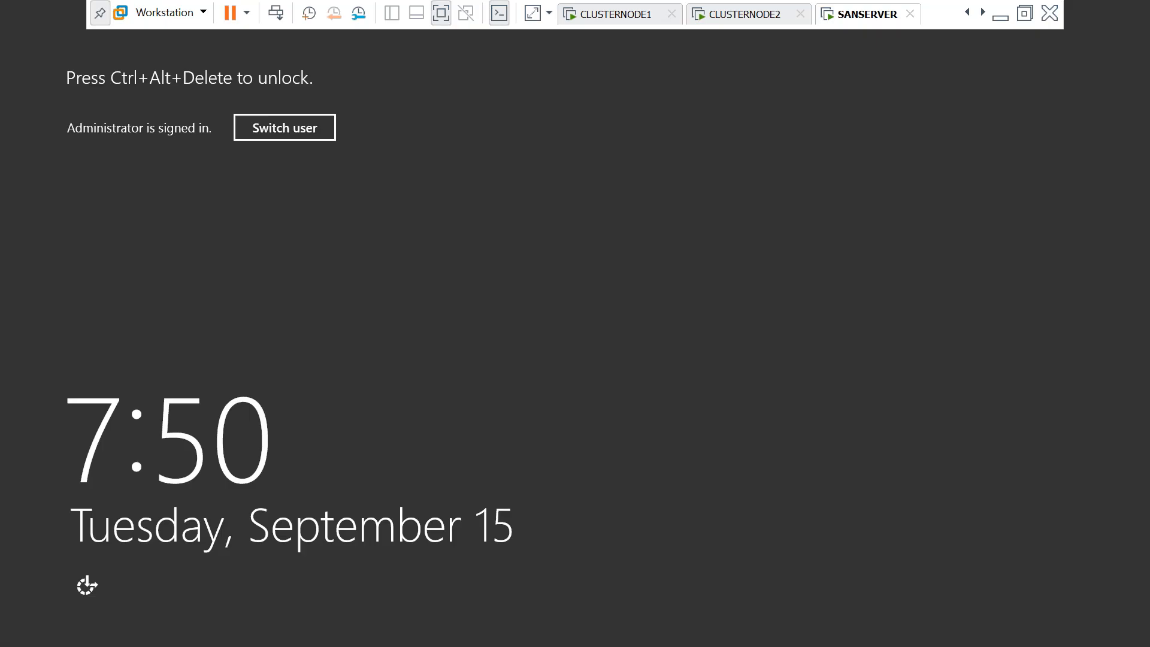
left_click(298, 129)
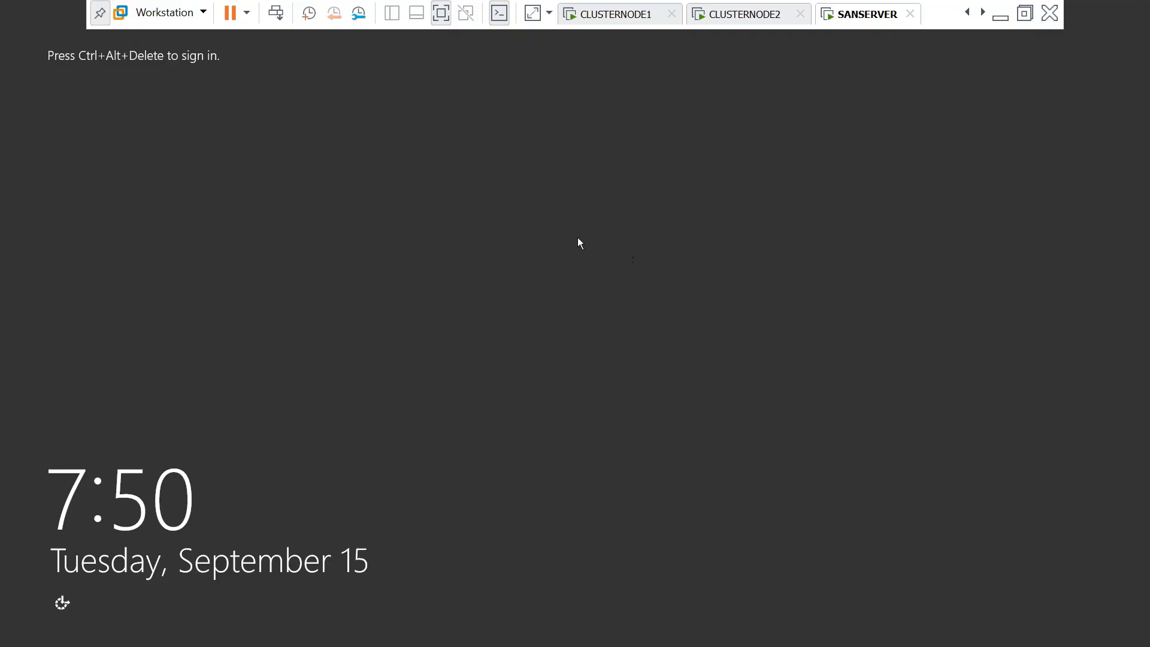
left_click(276, 15)
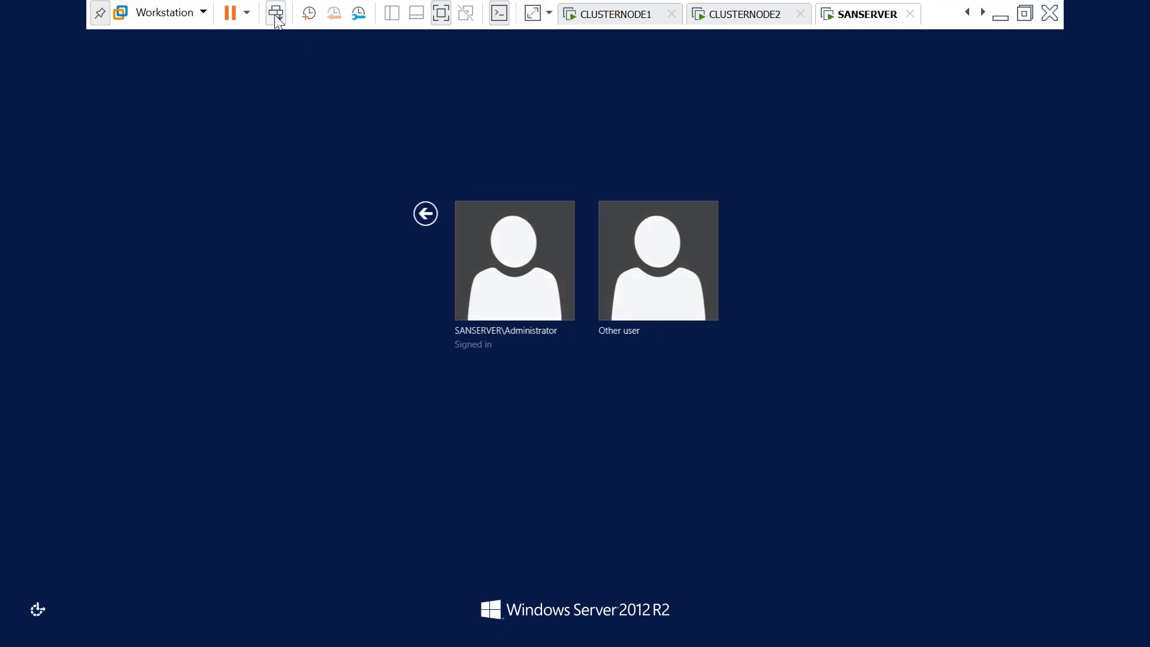
left_click(682, 287)
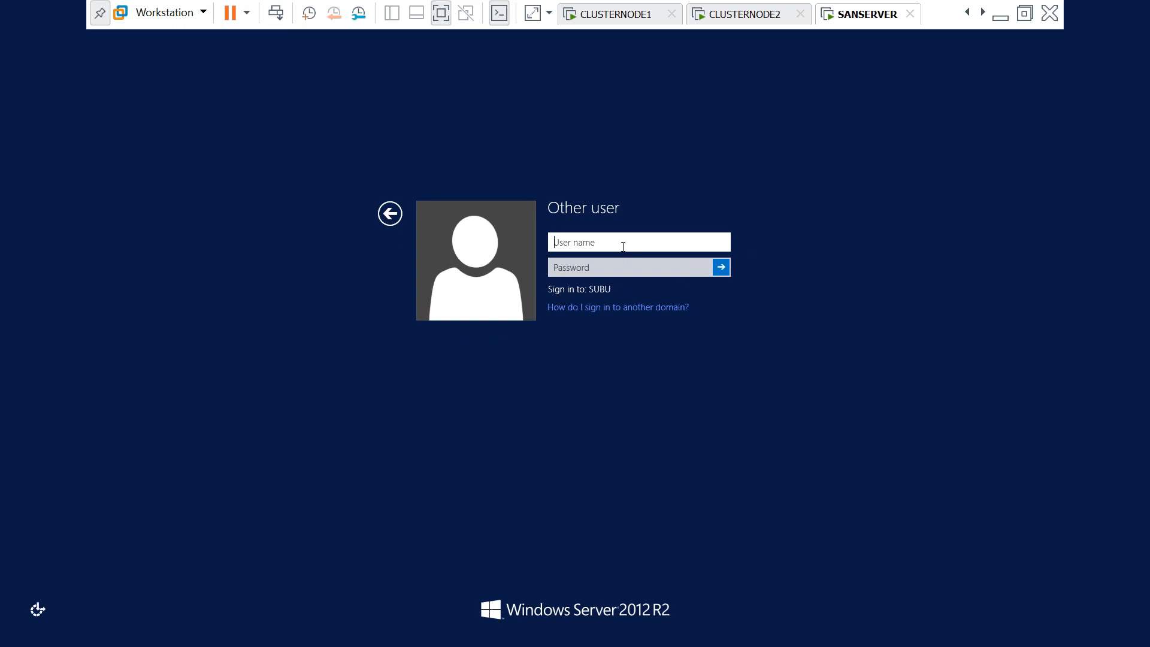
Sign in to SANSERVER with the domain admin credentials and return to the desktop
type("subuadmin")
key("Tab")
key("Caps_Lock")
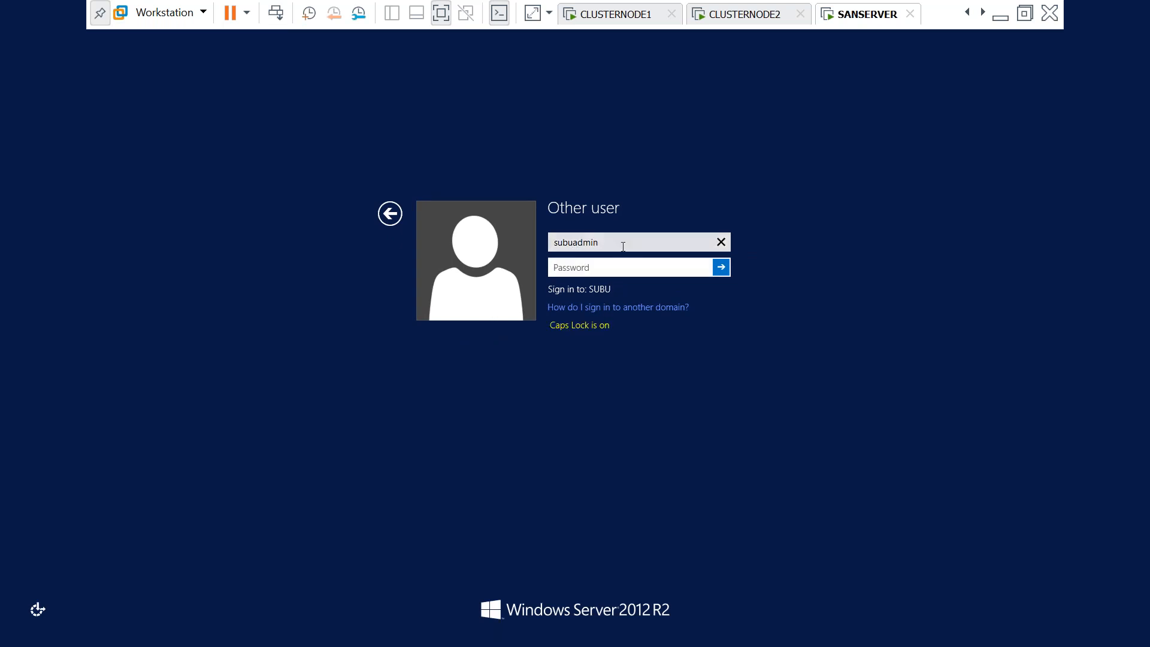
type("P")
key("Caps_Lock")
type("assword1")
key("Return")
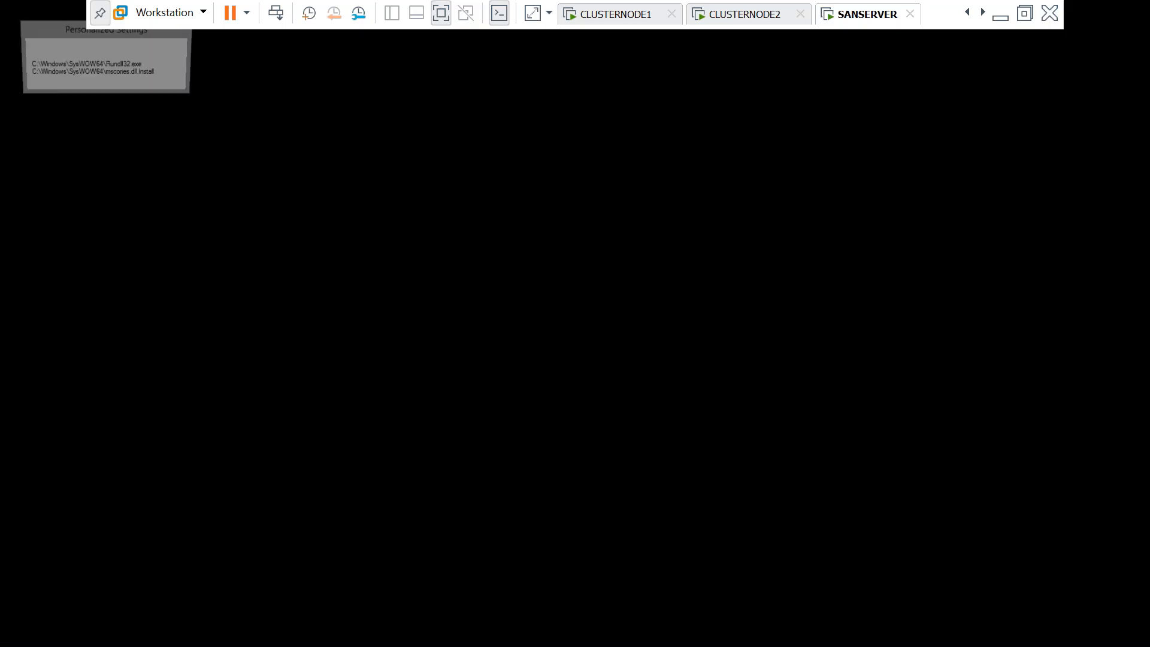
left_click(275, 13)
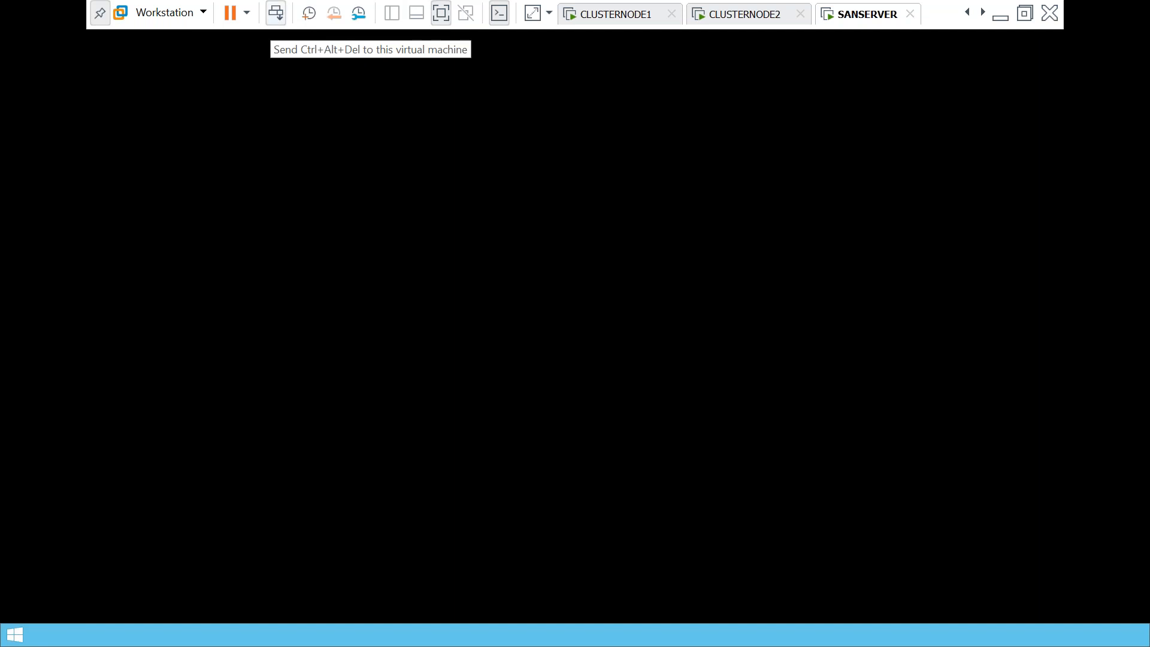
left_click(484, 213)
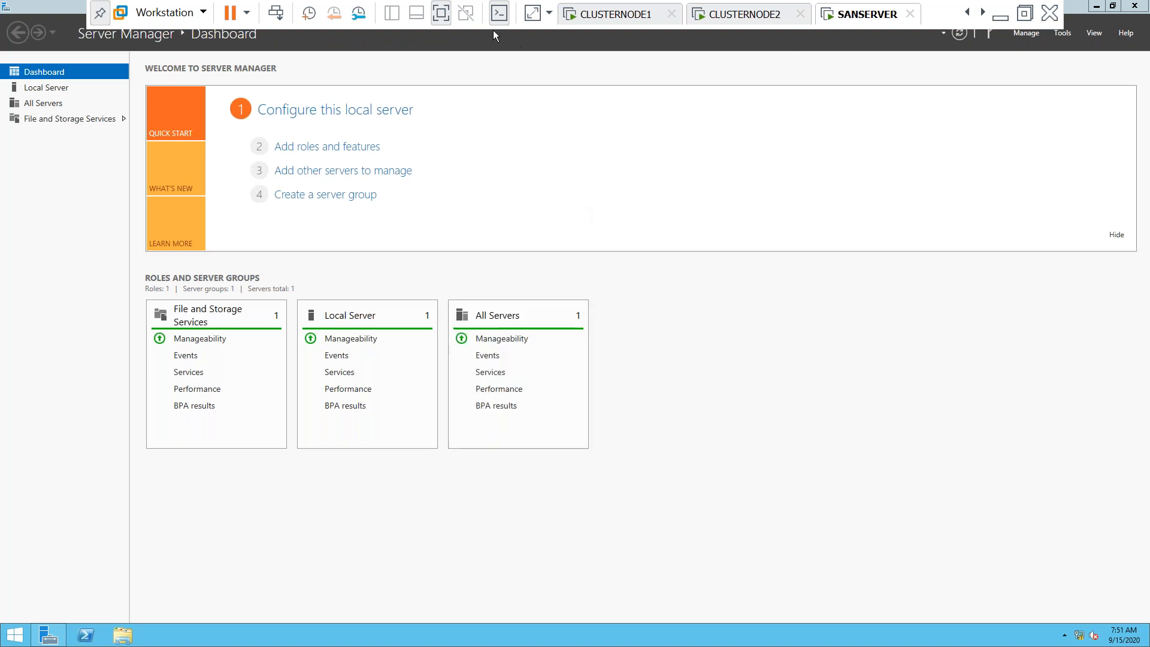
Switch to CLUSTERSERVER and sign out of the local Administrator session
left_click(441, 12)
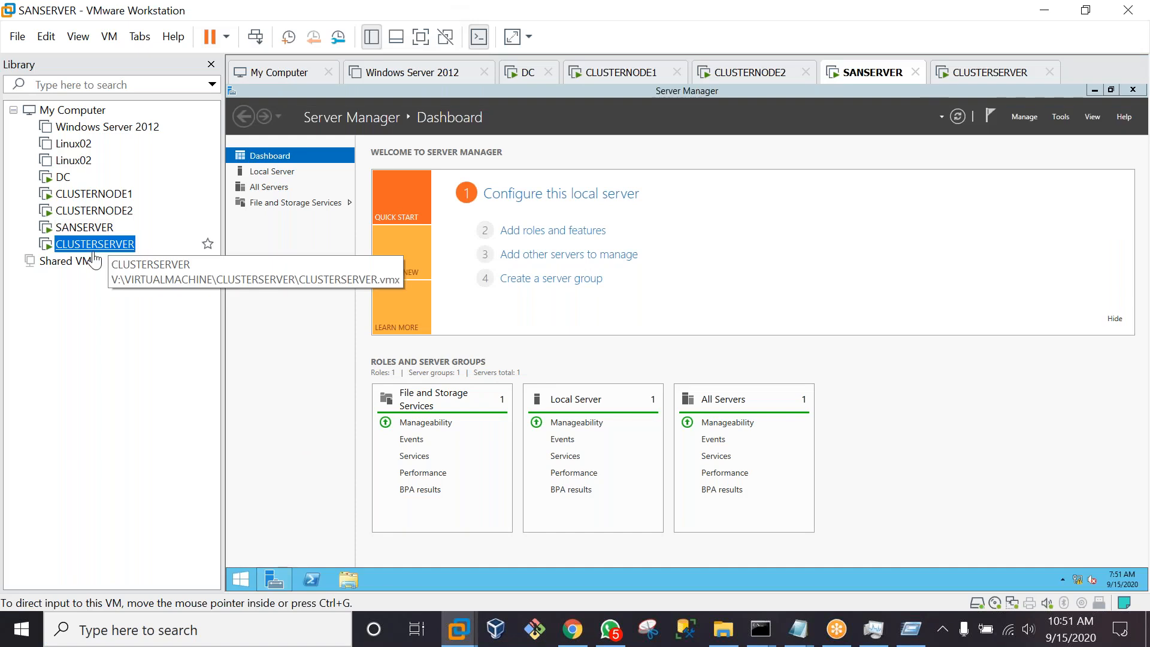
left_click(94, 252)
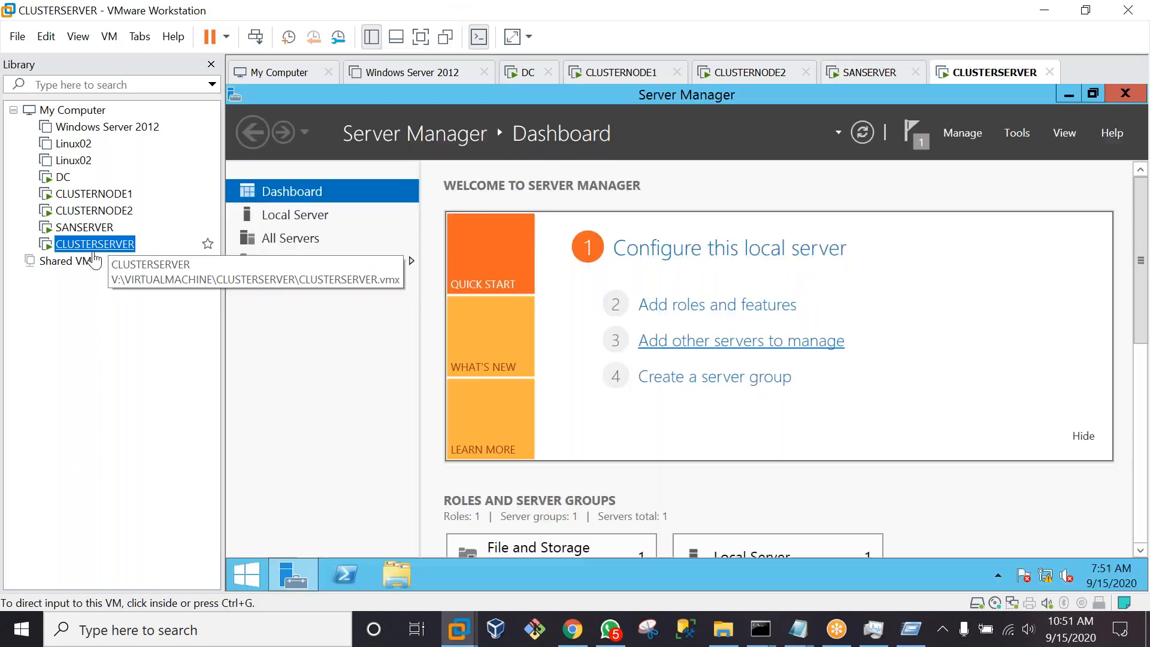
left_click(255, 37)
left_click(596, 227)
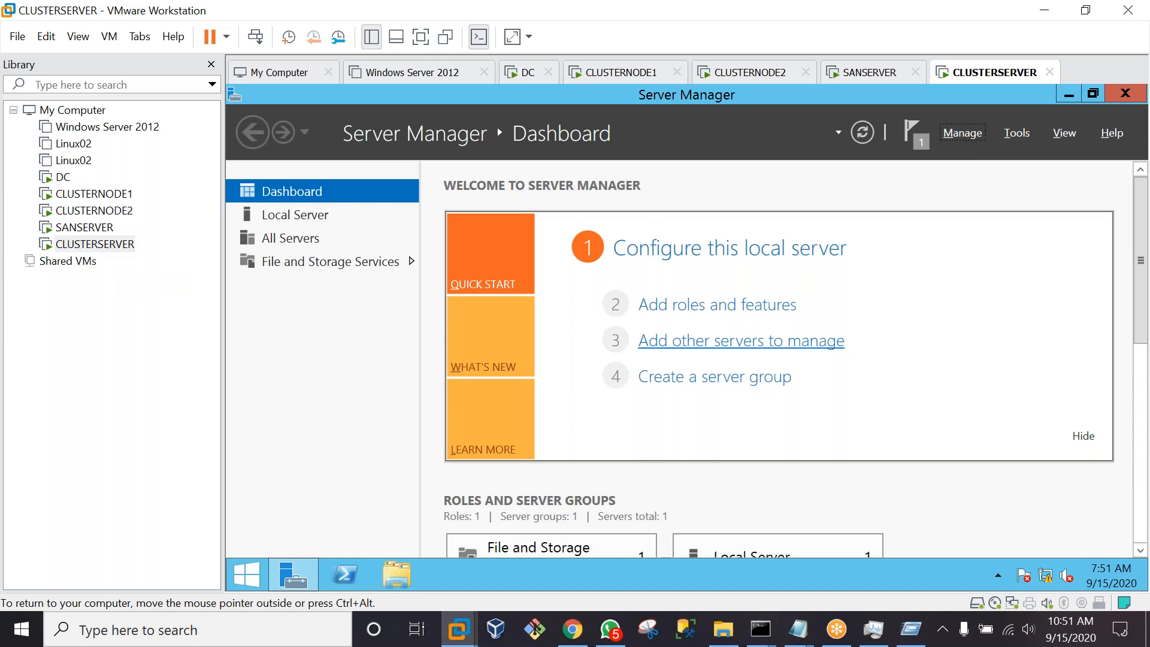
left_click(250, 568)
left_click(1040, 138)
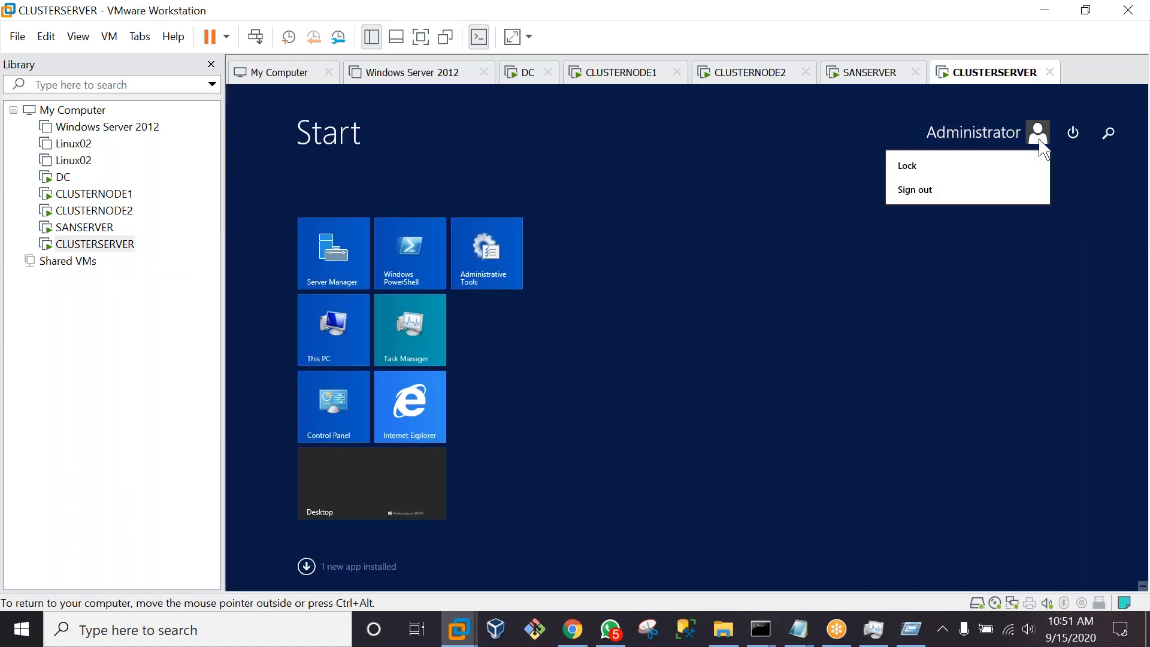
left_click(938, 193)
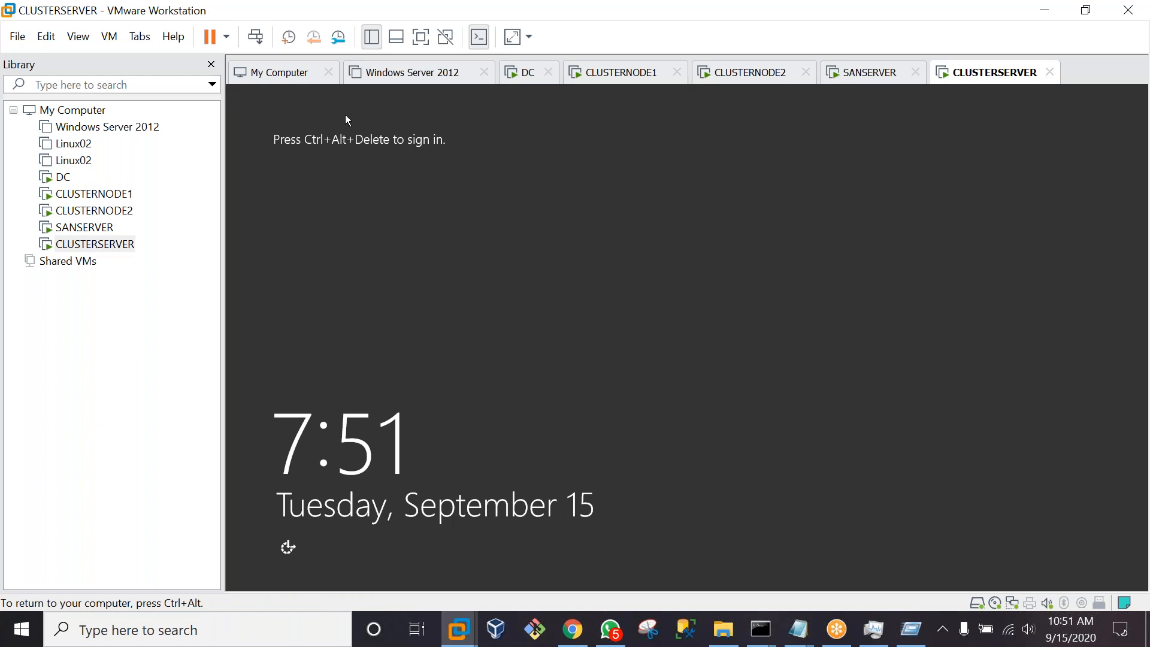
Sign in to CLUSTERSERVER as the SUBU domain admin and show it full screen
left_click(258, 37)
left_click(778, 312)
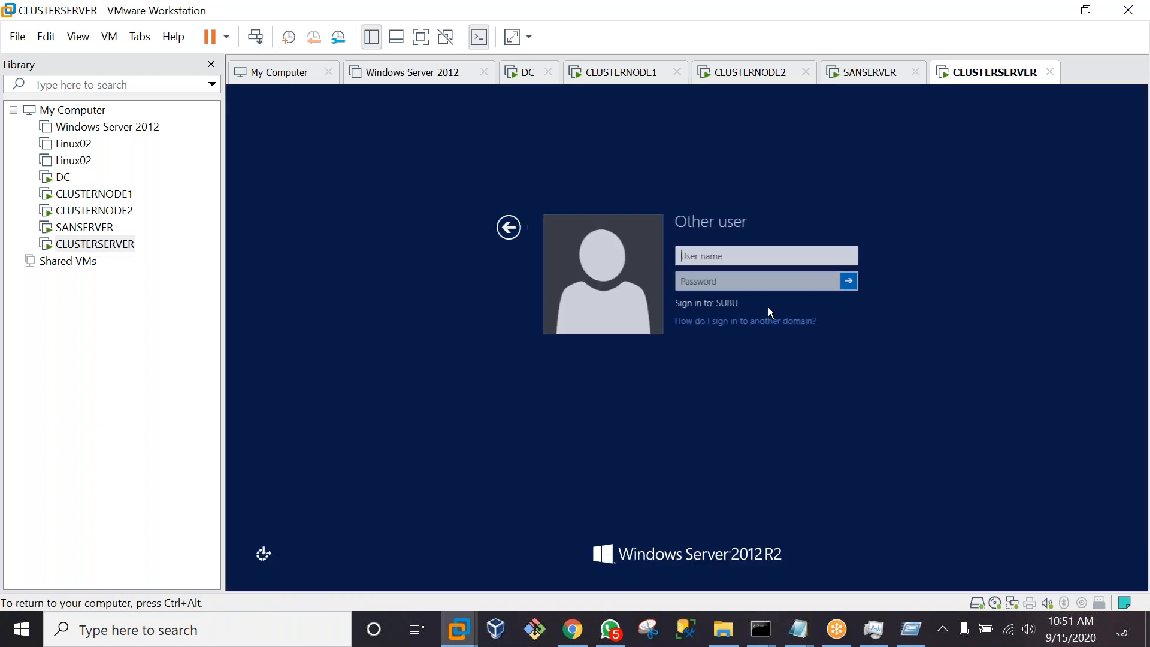
type("SUBU")
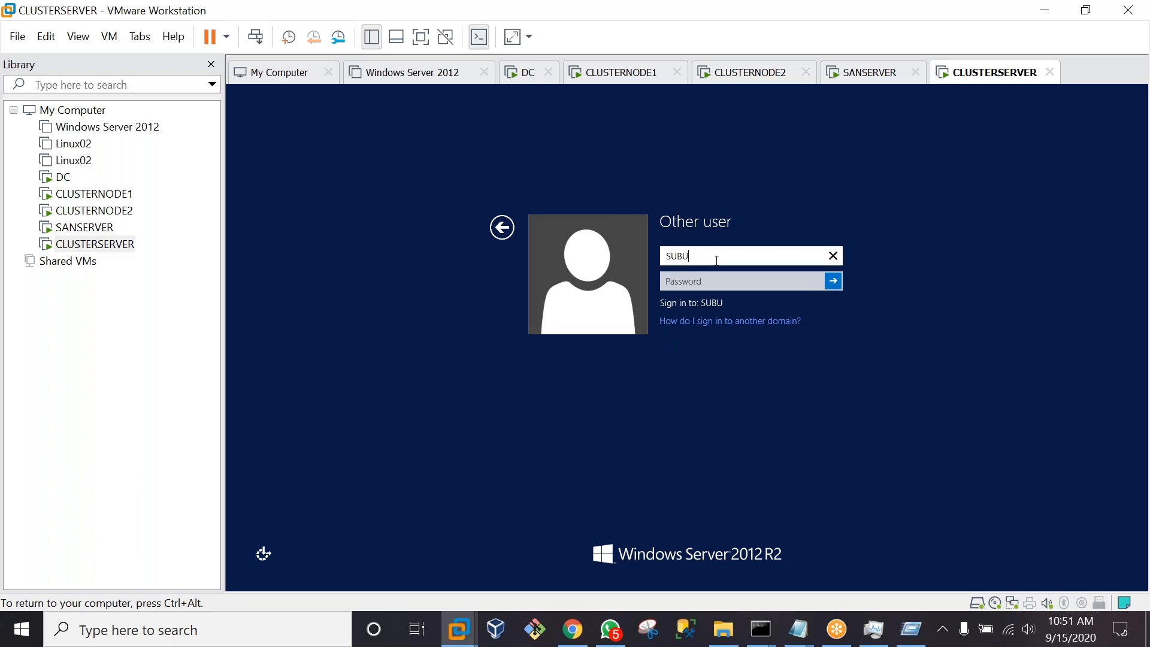
type("ADMIN")
key("Tab")
type("P••••••••")
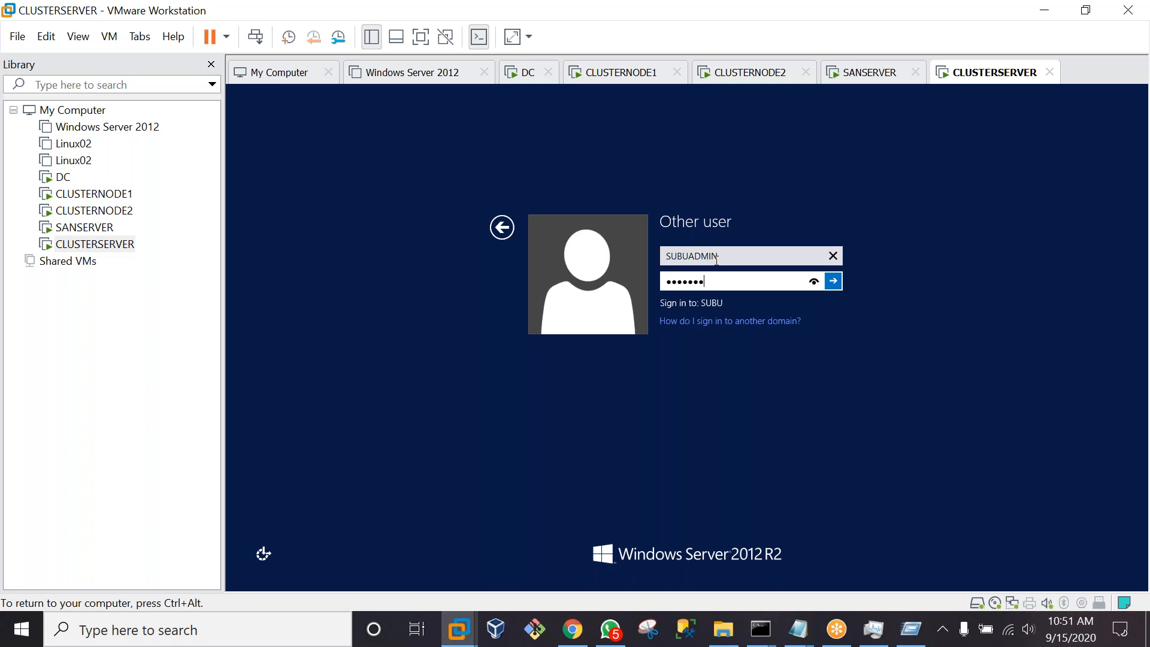
key("Return")
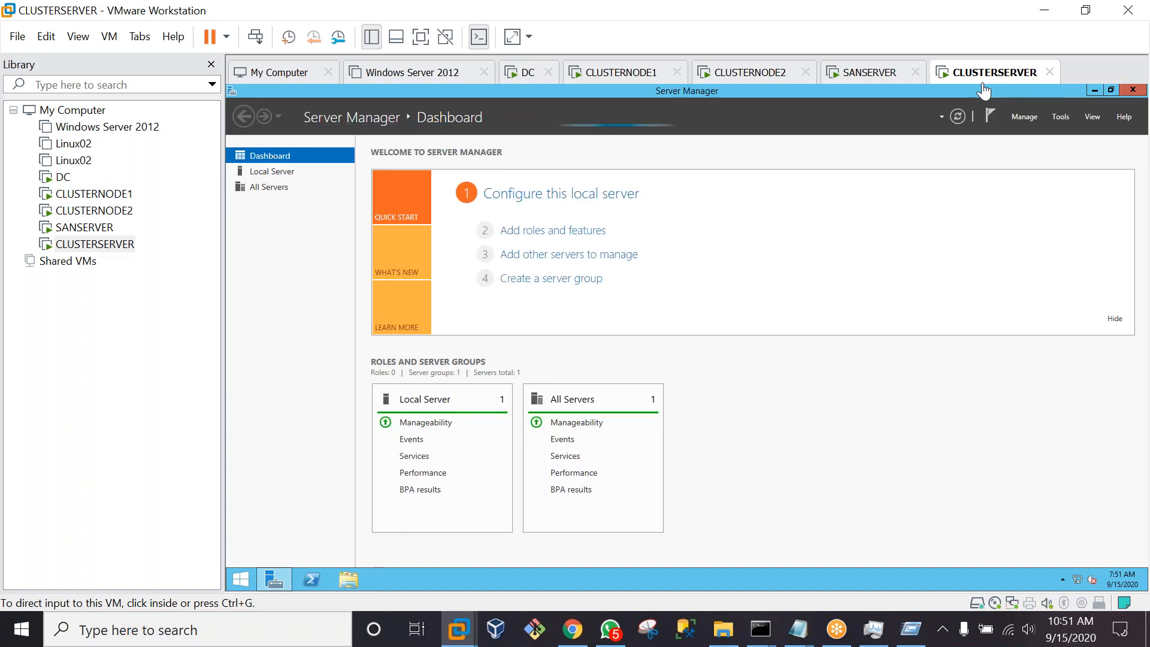
left_click(420, 37)
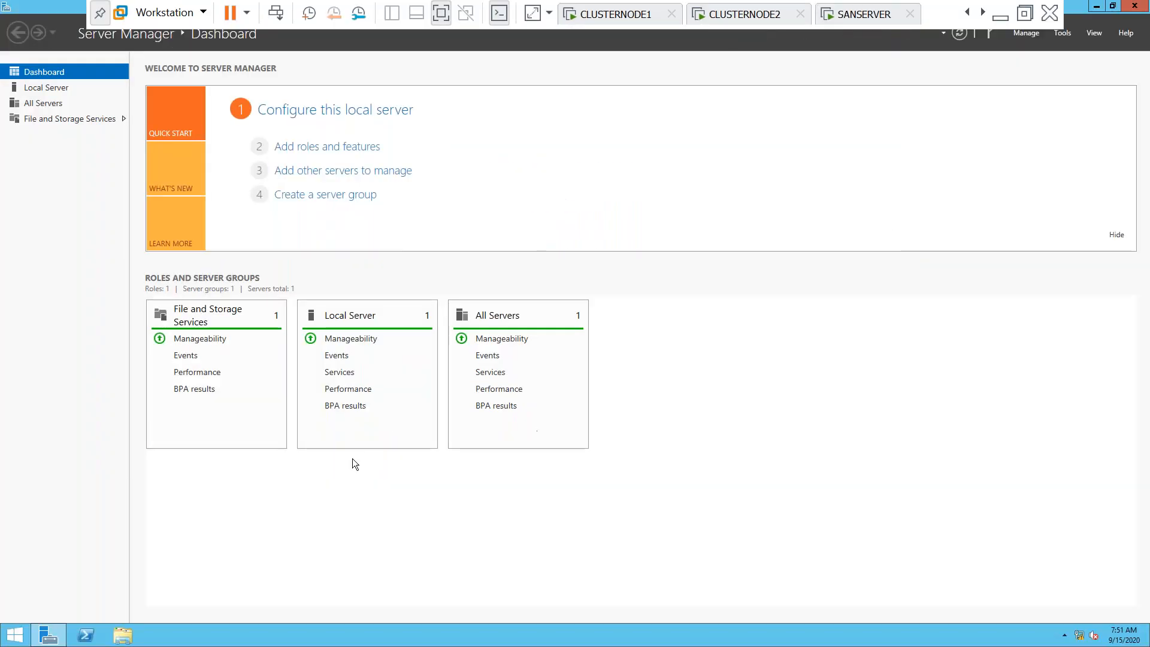
Accept the VMware Tools log-off prompt and sign back in as the SUBU domain admin account
left_click(631, 363)
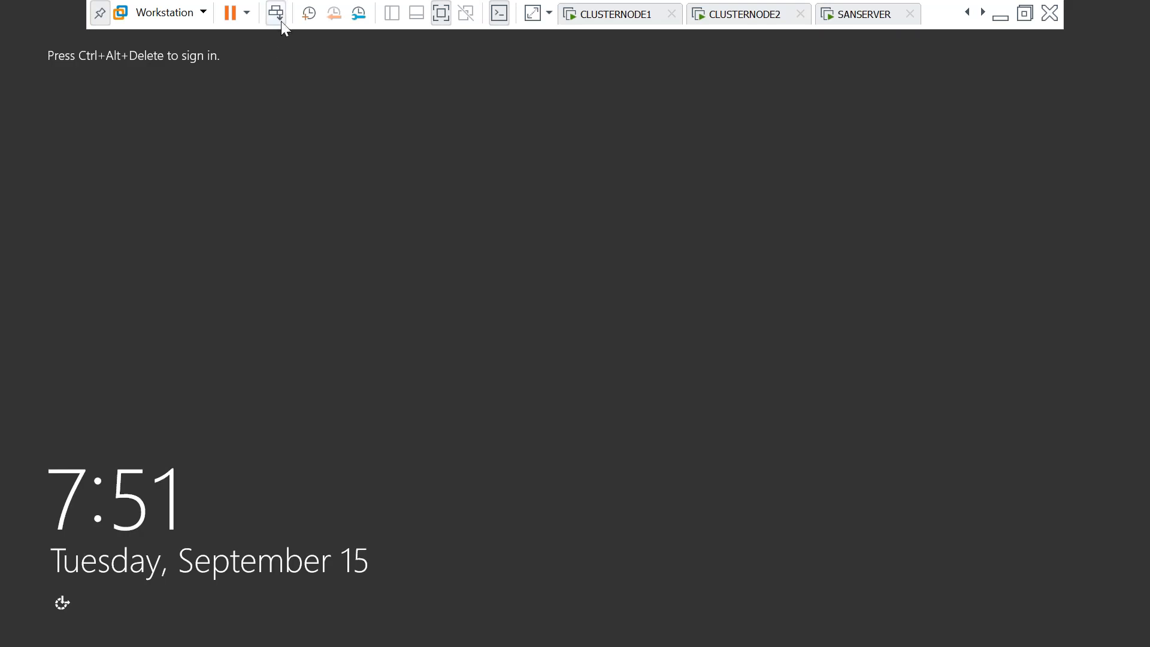
left_click(281, 20)
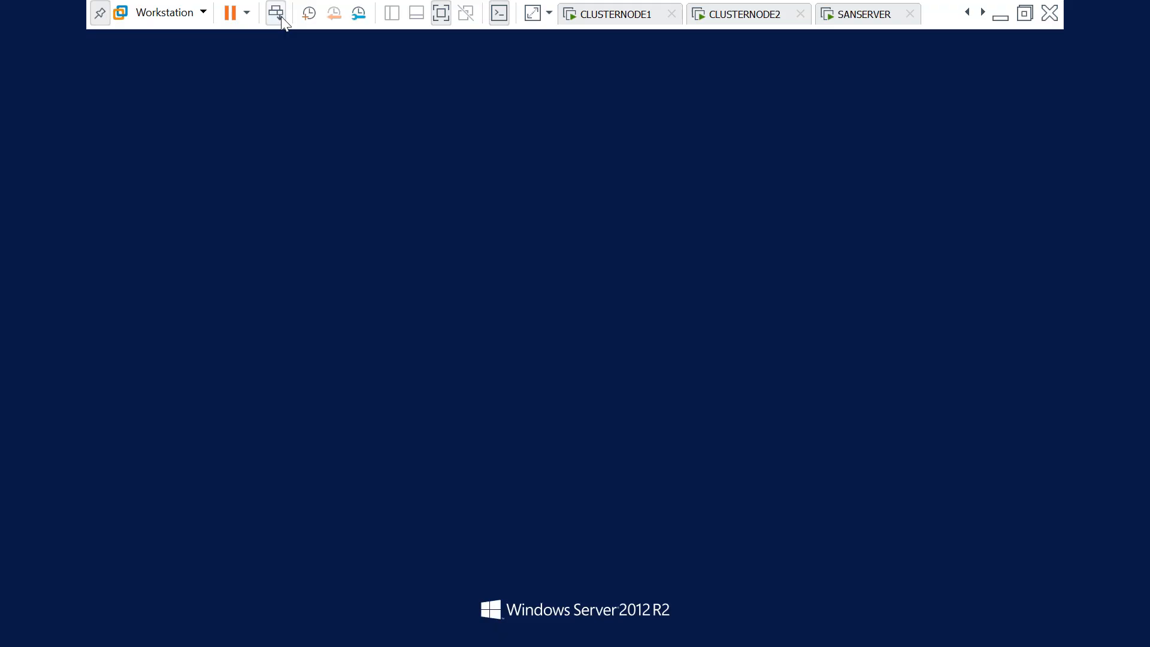
left_click(662, 298)
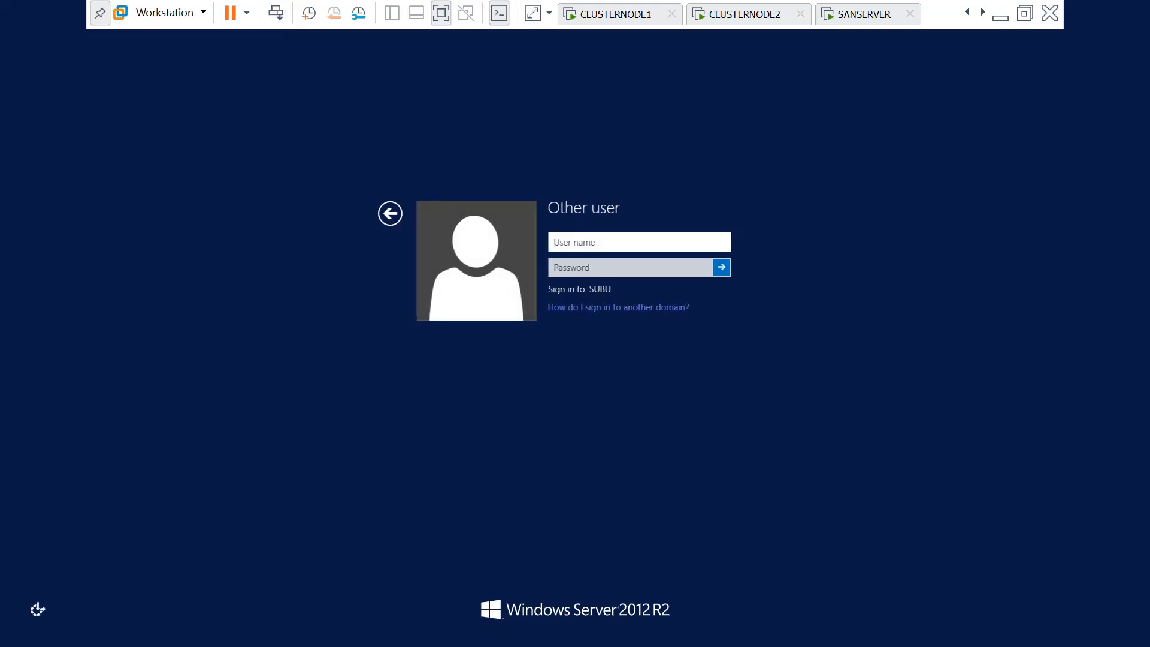
type("subu\\admin")
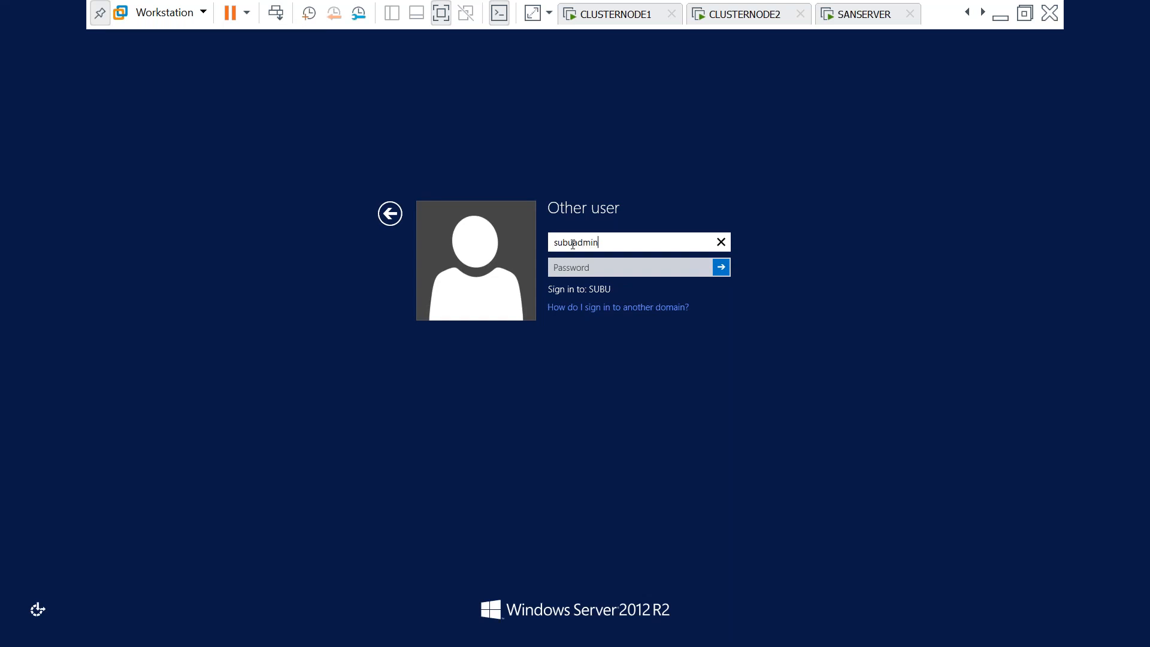
key("Tab")
key("Caps_Lock")
type("•")
key("Caps_Lock")
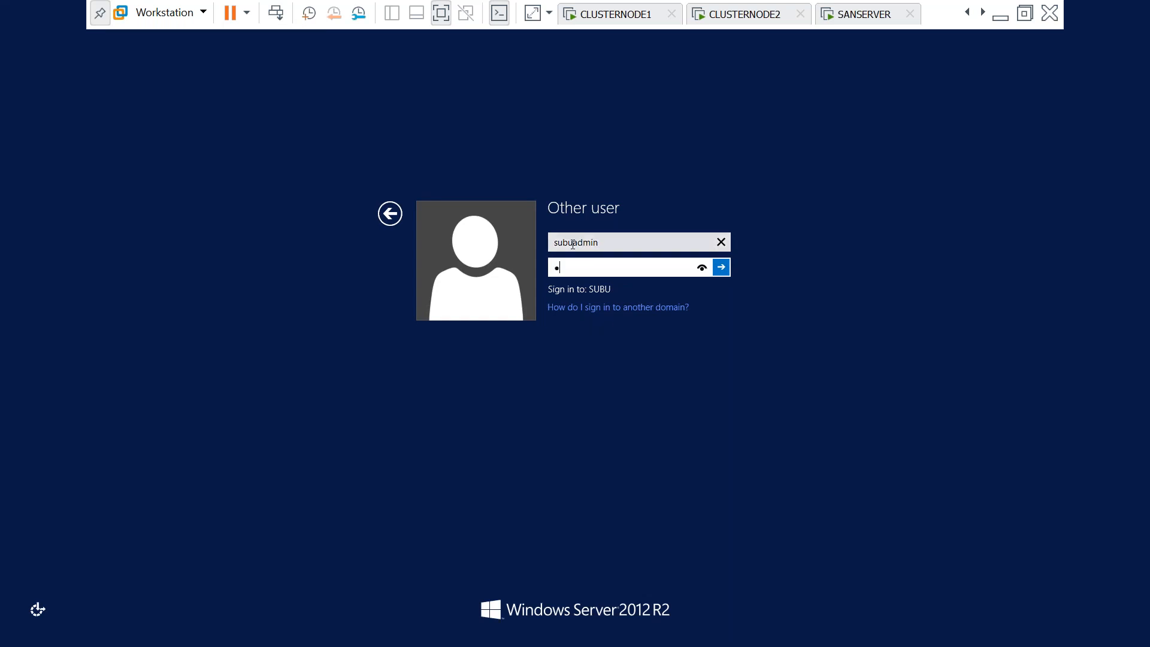
type("••••••••")
key("Return")
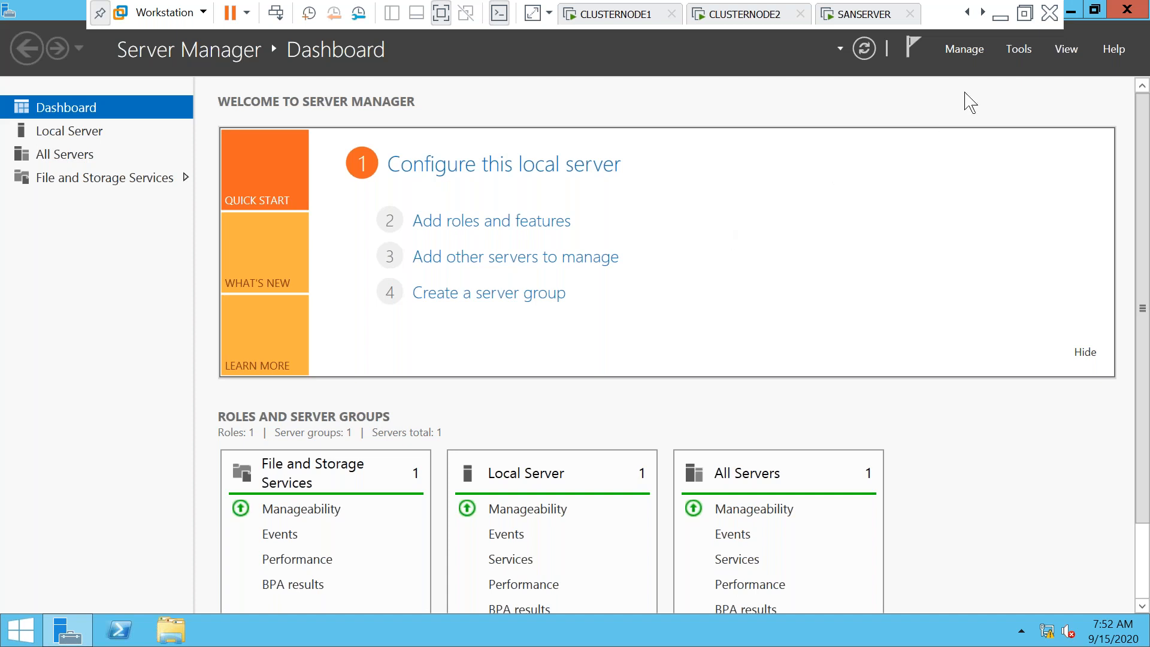
Launch Failover Cluster Manager and enter clusternode1 in the Validate a Configuration wizard
left_click(972, 53)
left_click(1023, 51)
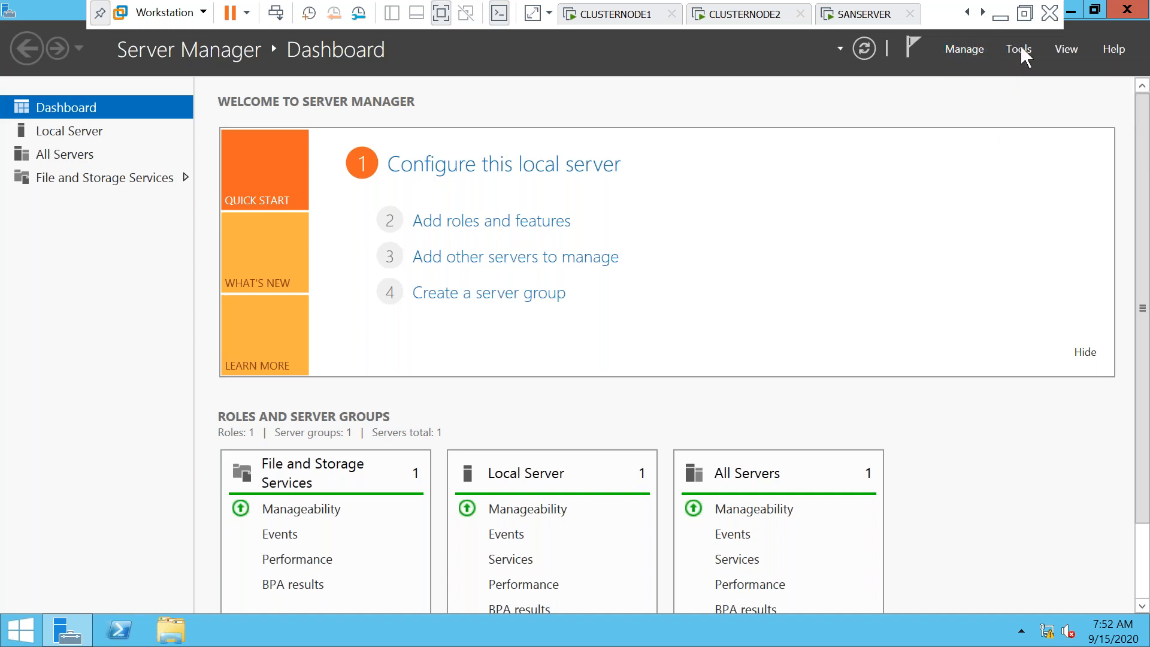
left_click(1022, 50)
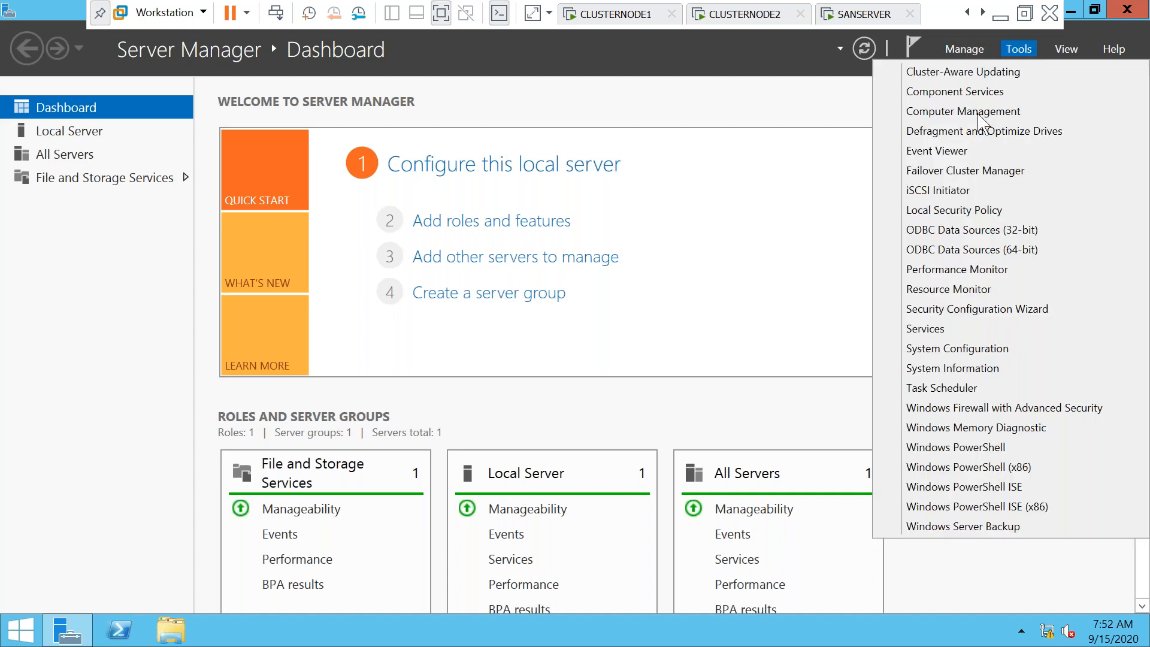
left_click(956, 173)
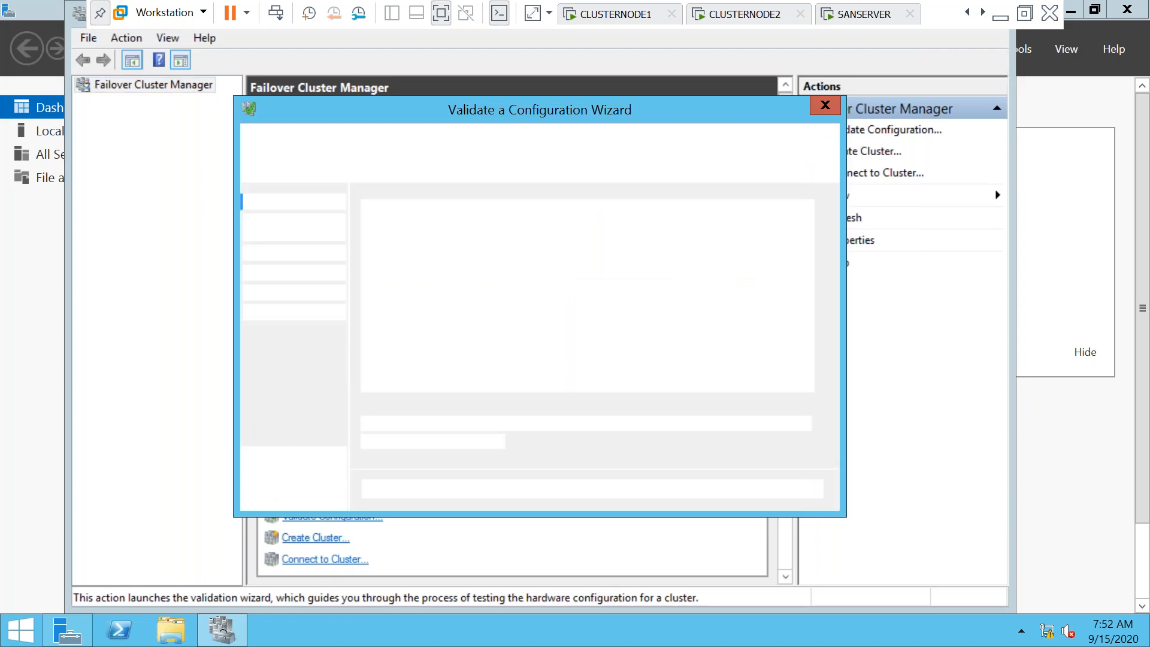
left_click(694, 497)
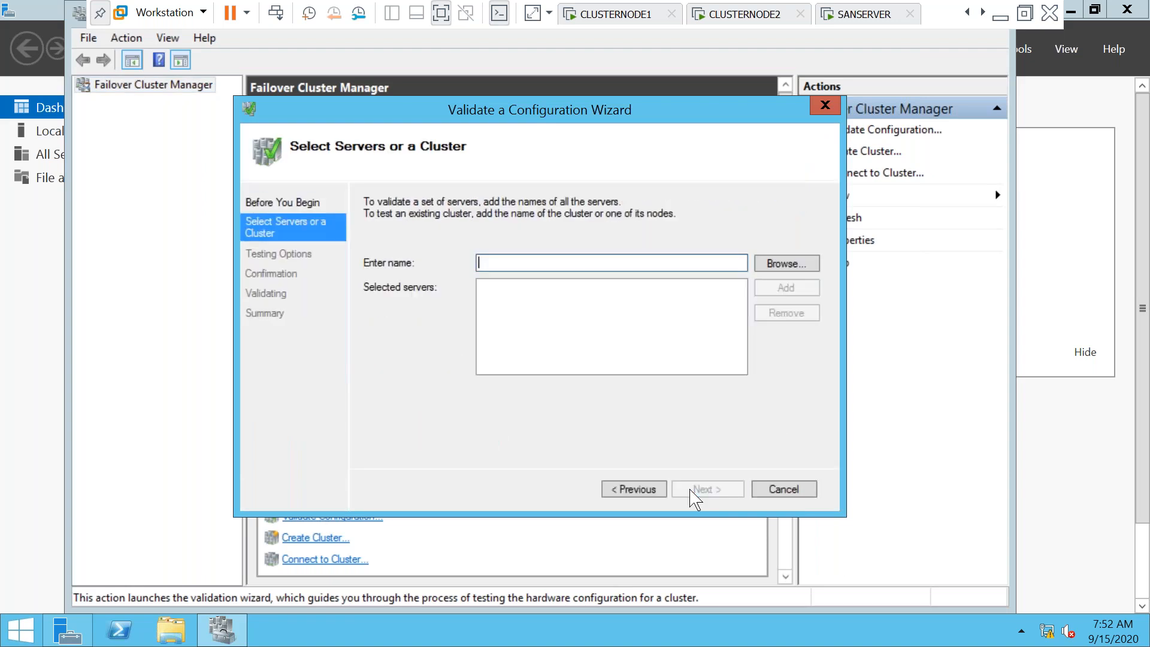
type("cluste")
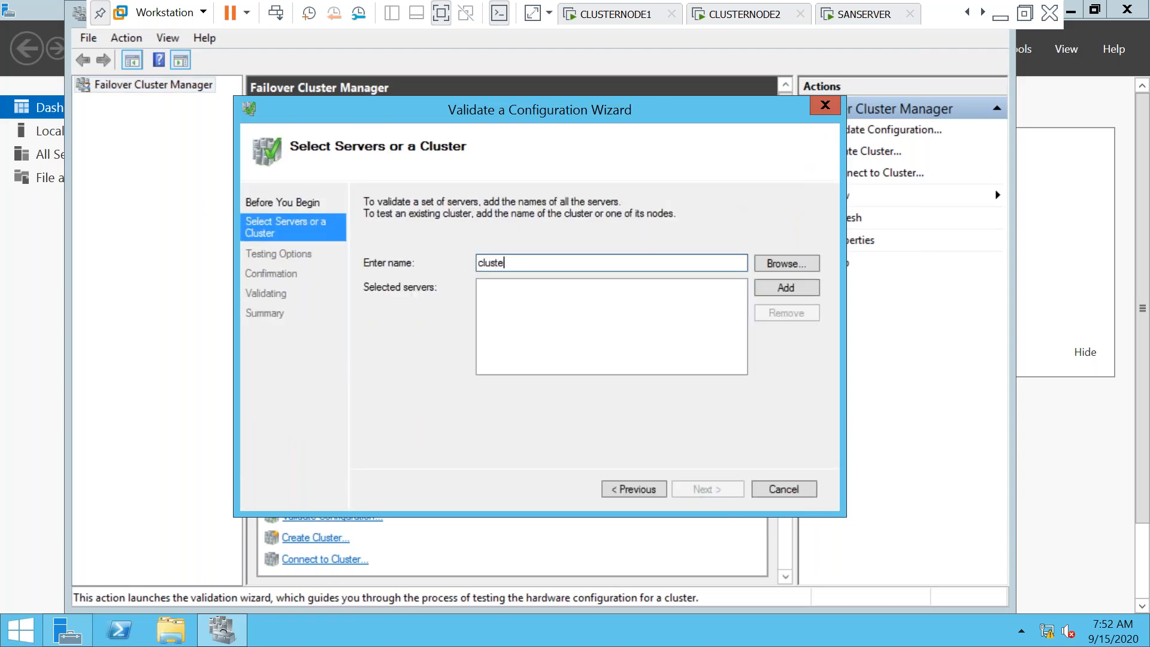
type("rnode1")
key("Return")
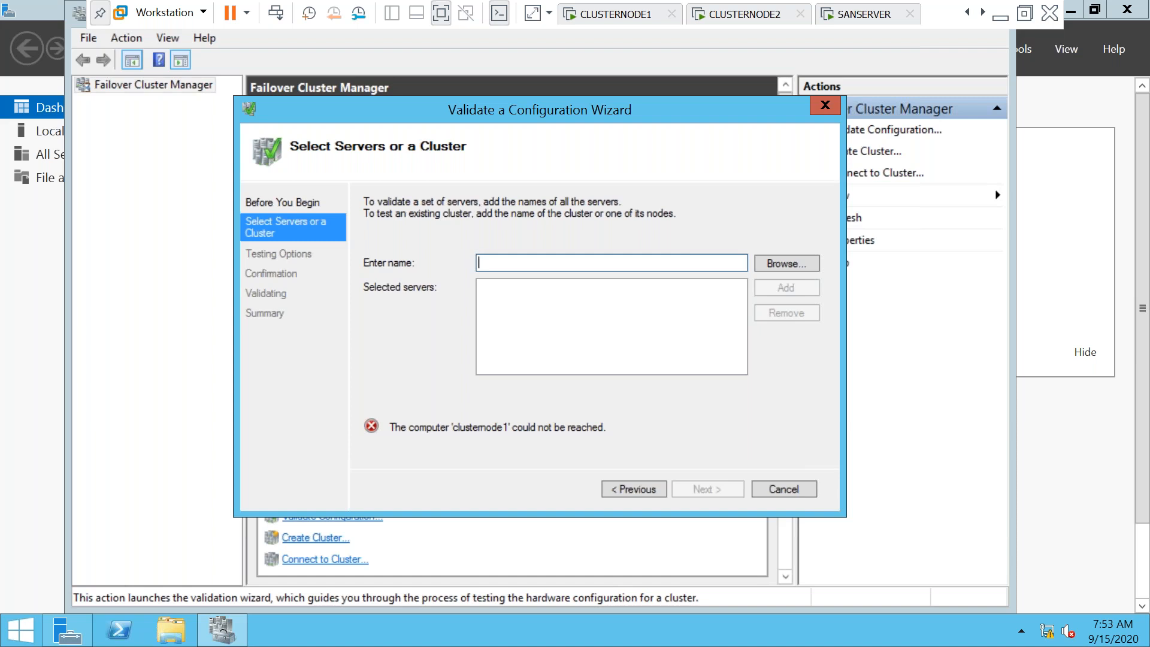
Restart the validation wizard and add clusternode2 to the servers to validate
left_click(779, 495)
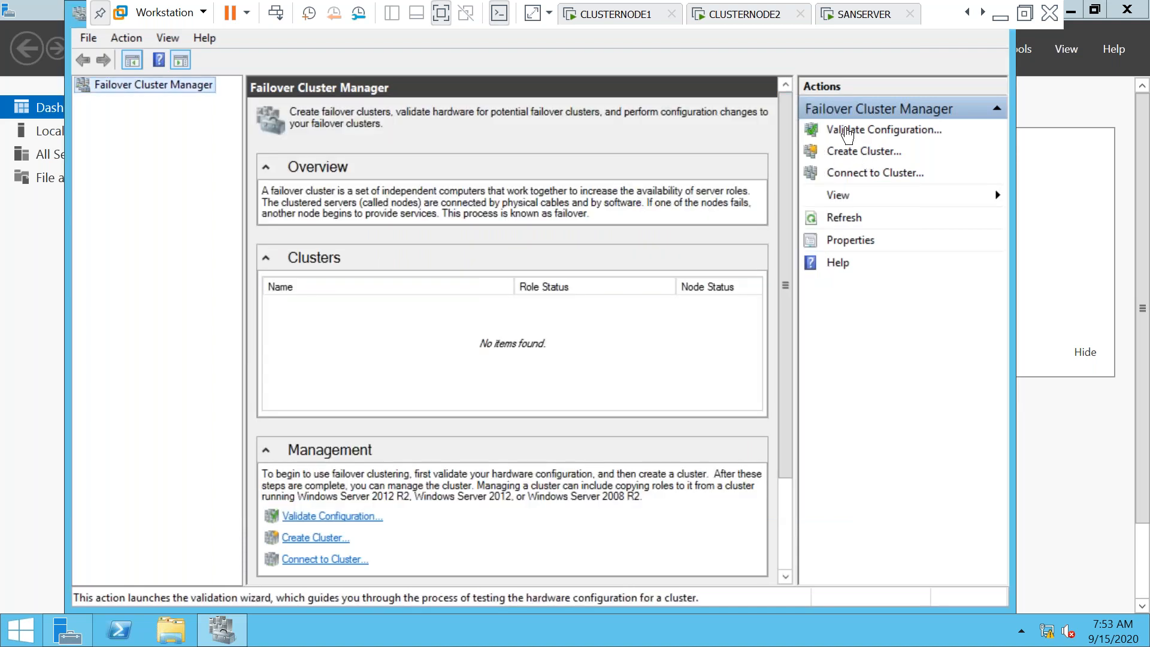
left_click(884, 129)
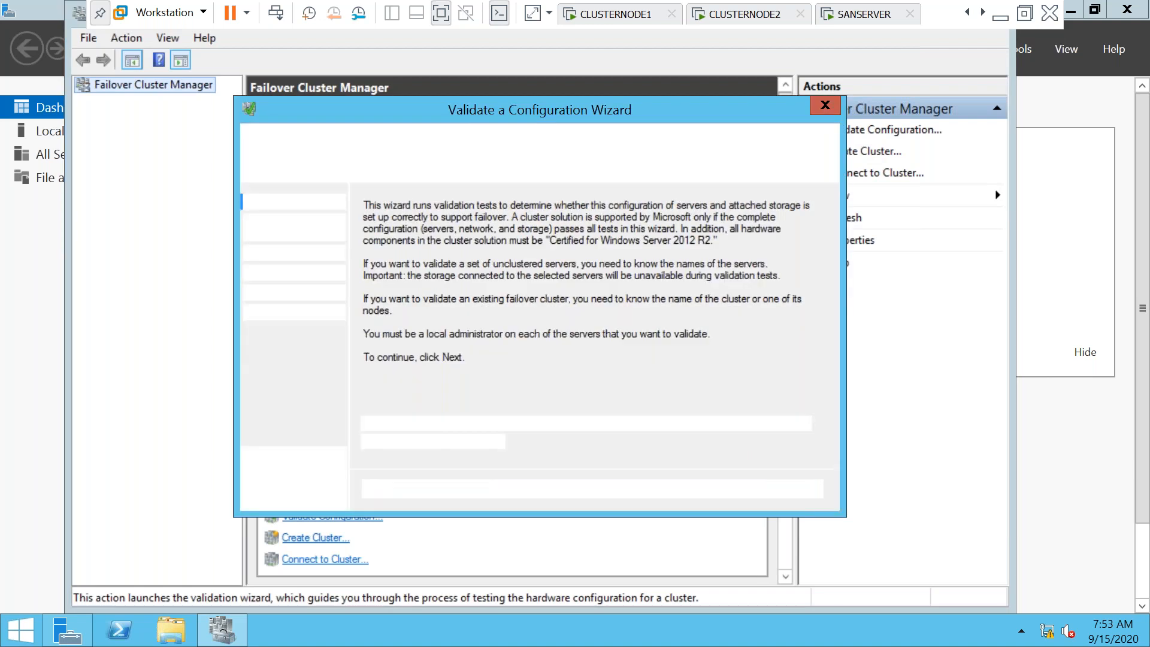
left_click(706, 488)
type("cluster")
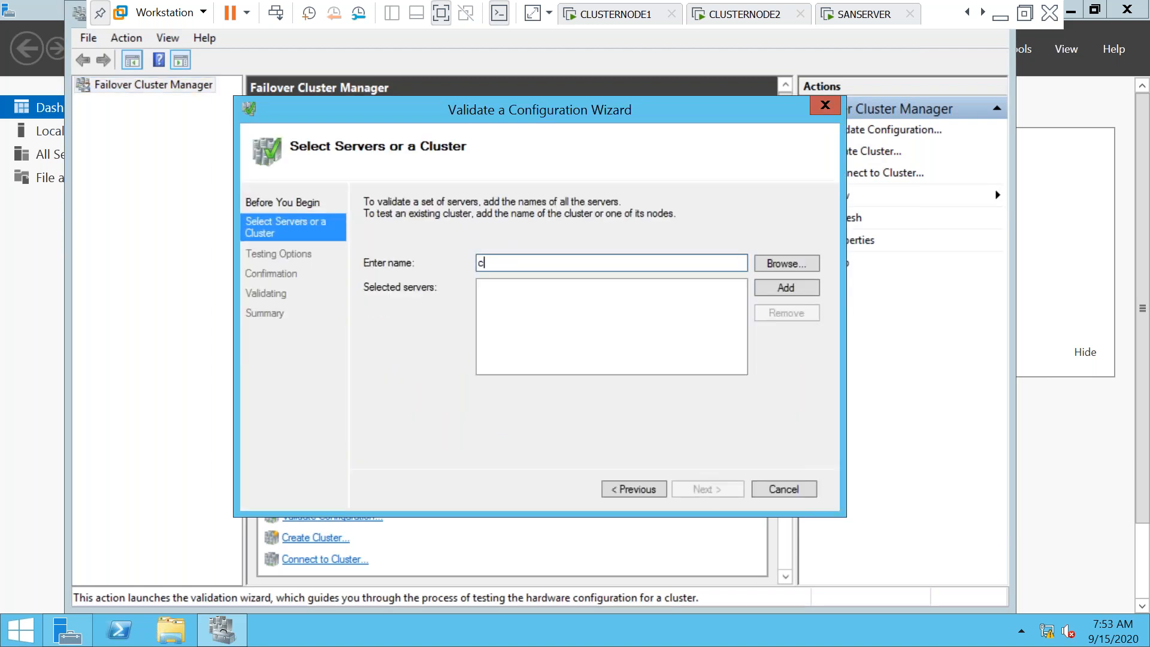
type("node2")
left_click(779, 289)
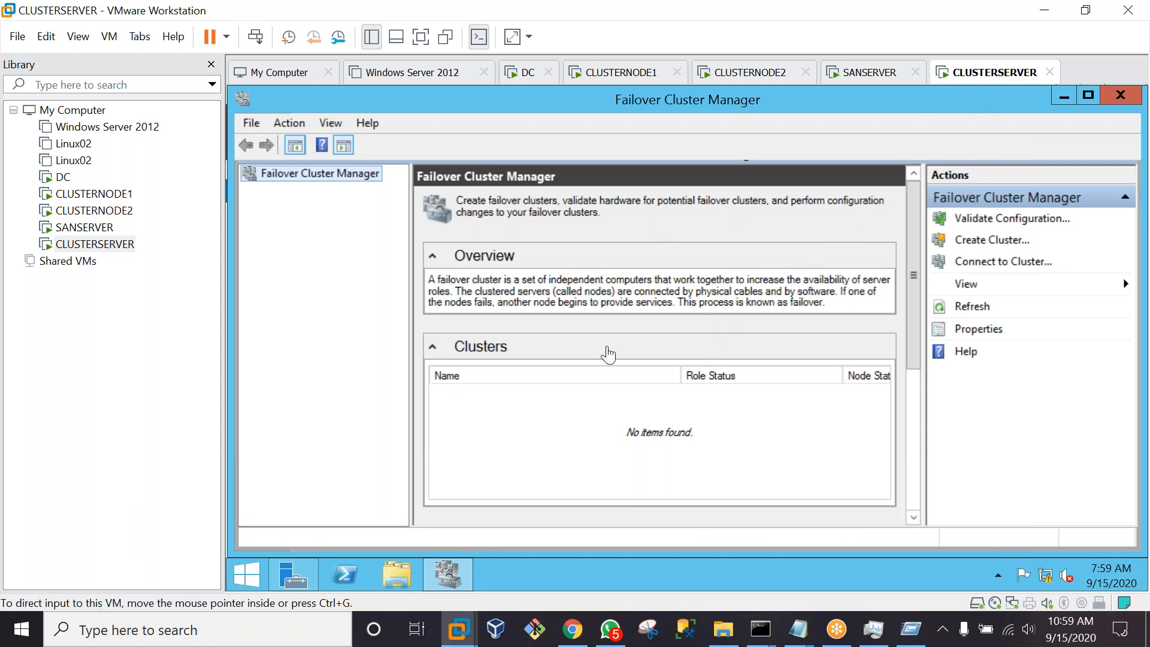
On CLUSTERSERVER, start Validate Configuration and enter a 192.168 server address
left_click(1013, 218)
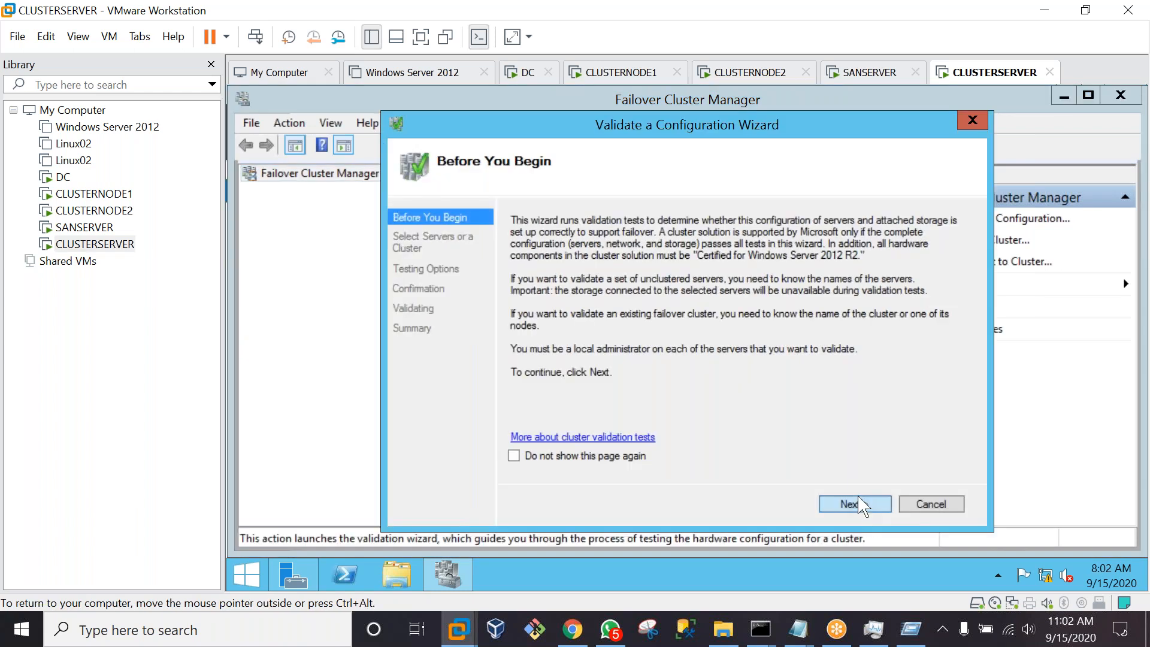
left_click(863, 505)
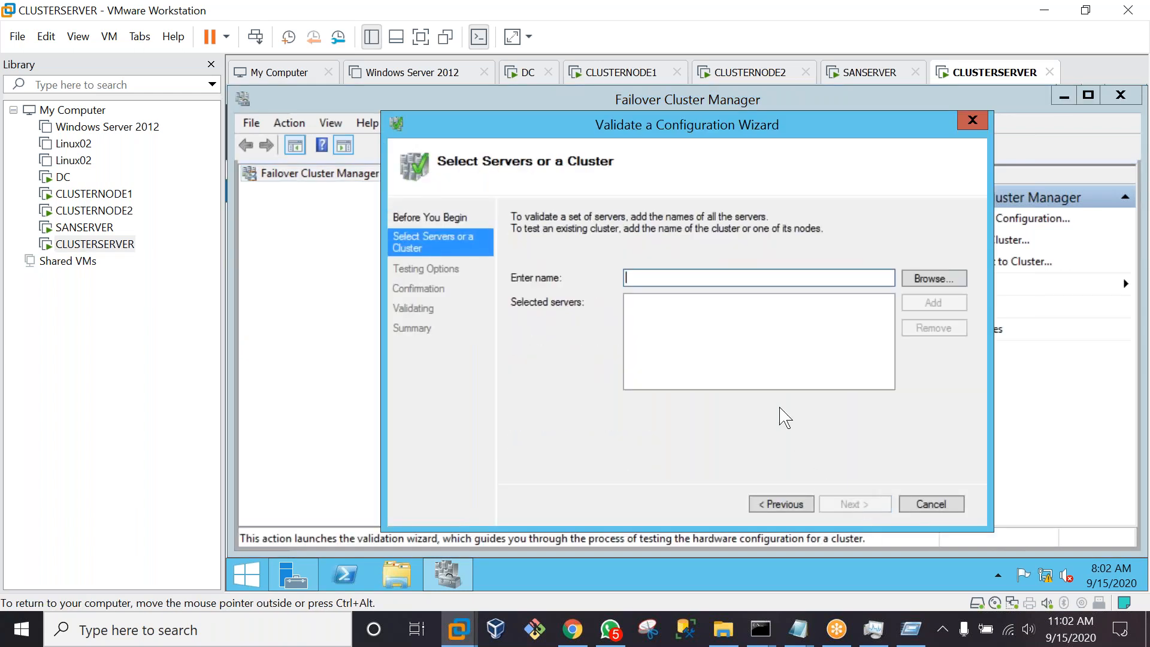
type("192.168")
key("BackSpace")
key("BackSpace")
type("68.1.155")
key("Return")
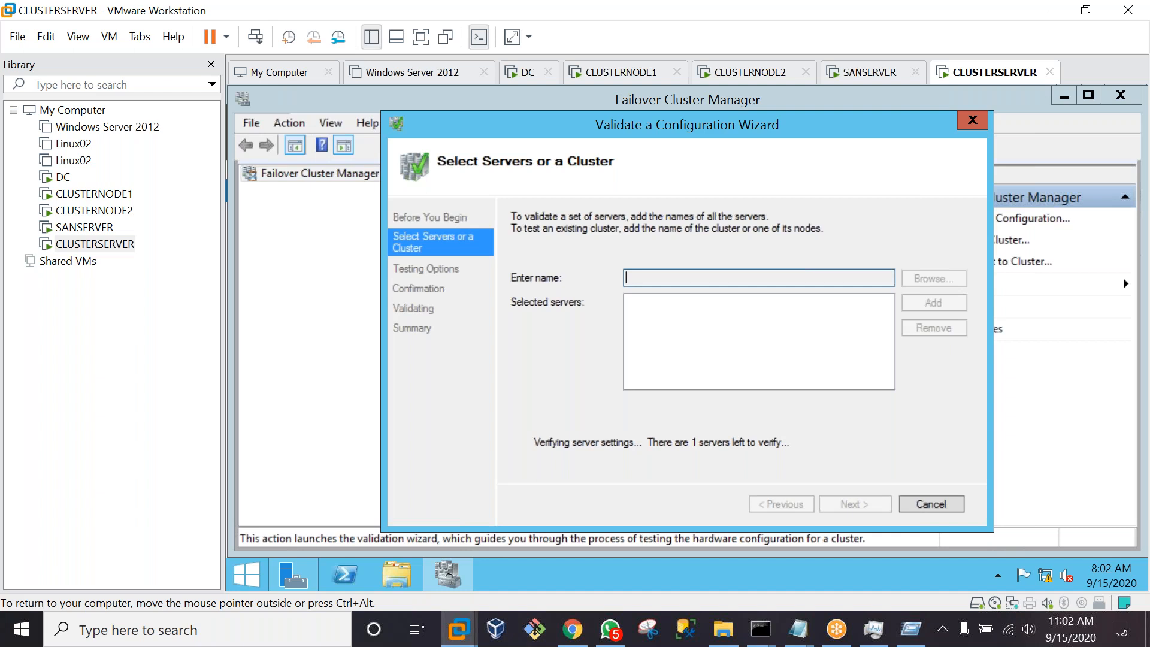
Add CLUSTERNODE2 alongside CLUSTERNODE1 and advance the wizard to the Confirmation page
type("CLUSTER")
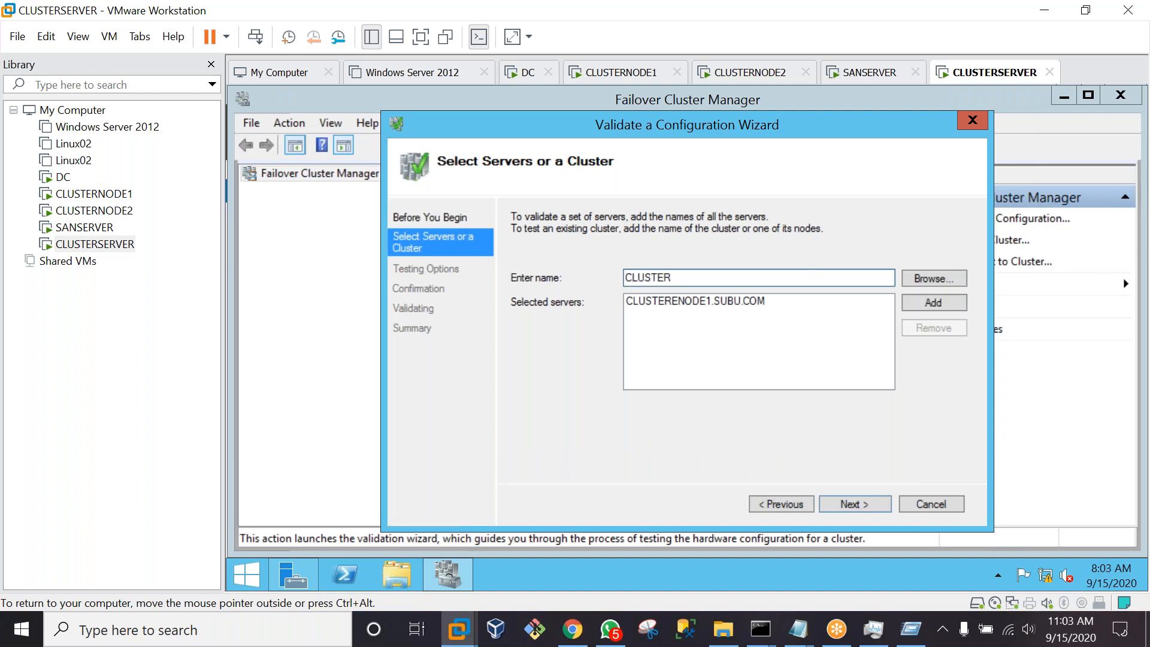
type("NODE2")
key("Return")
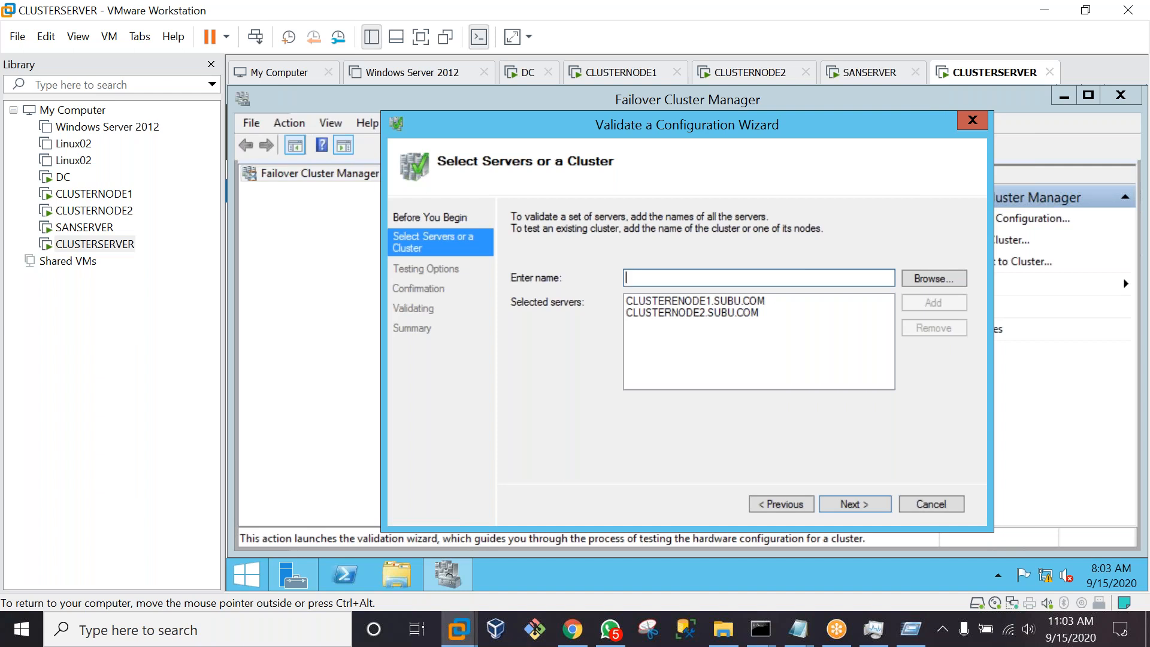
left_click(676, 305)
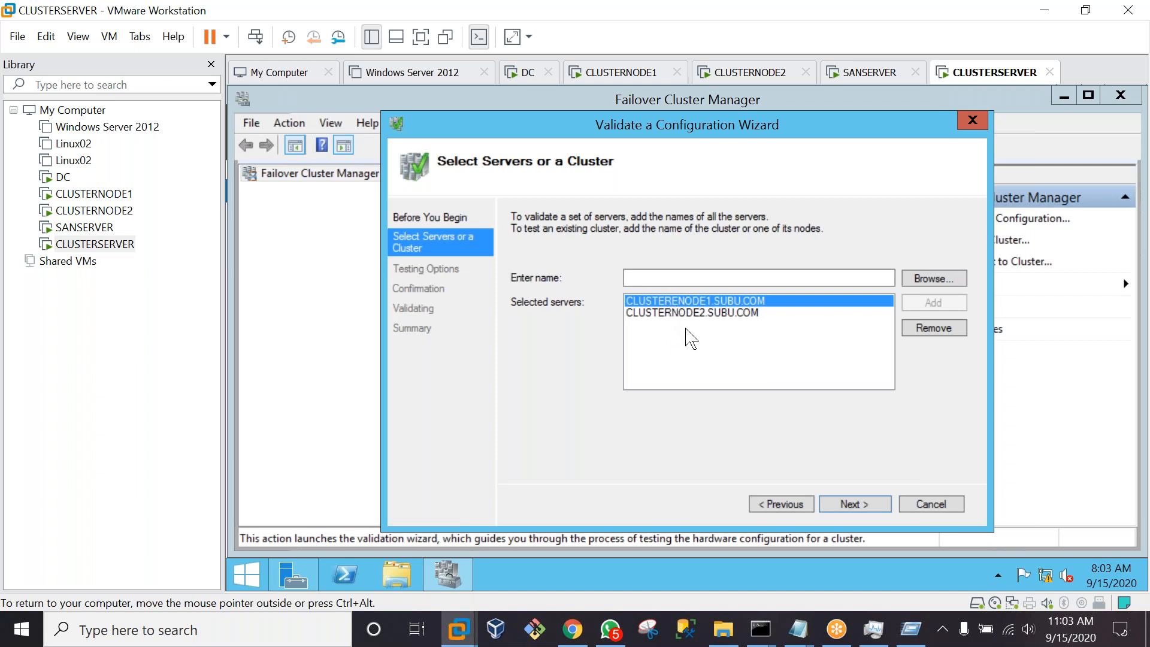
left_click(675, 314)
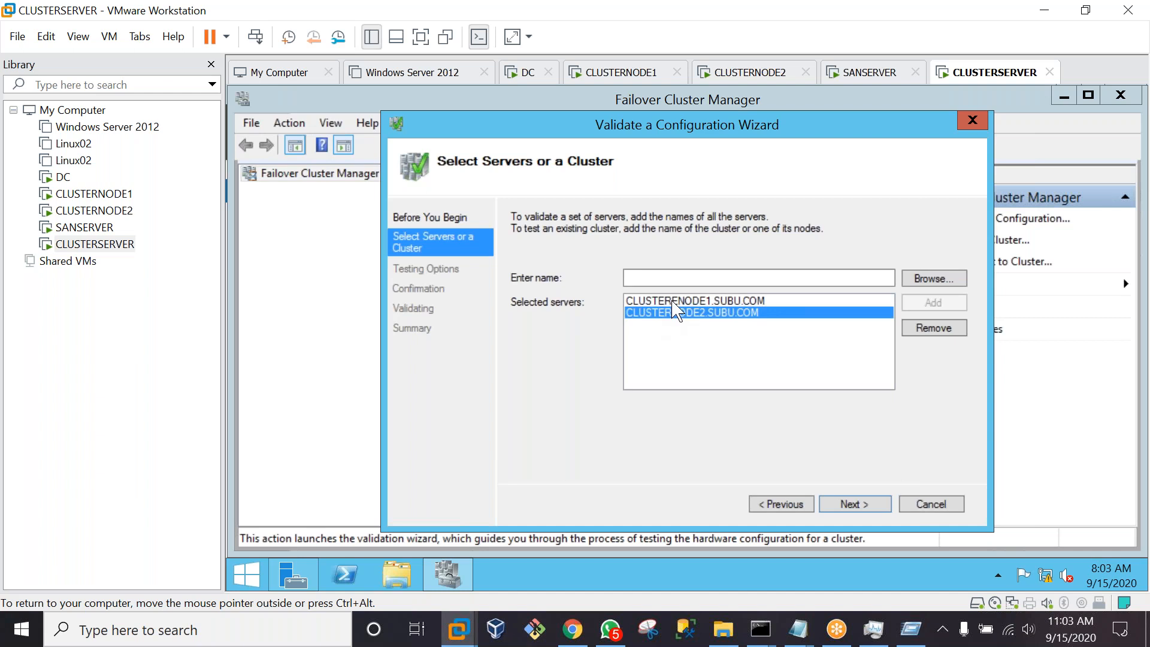
left_click(674, 300)
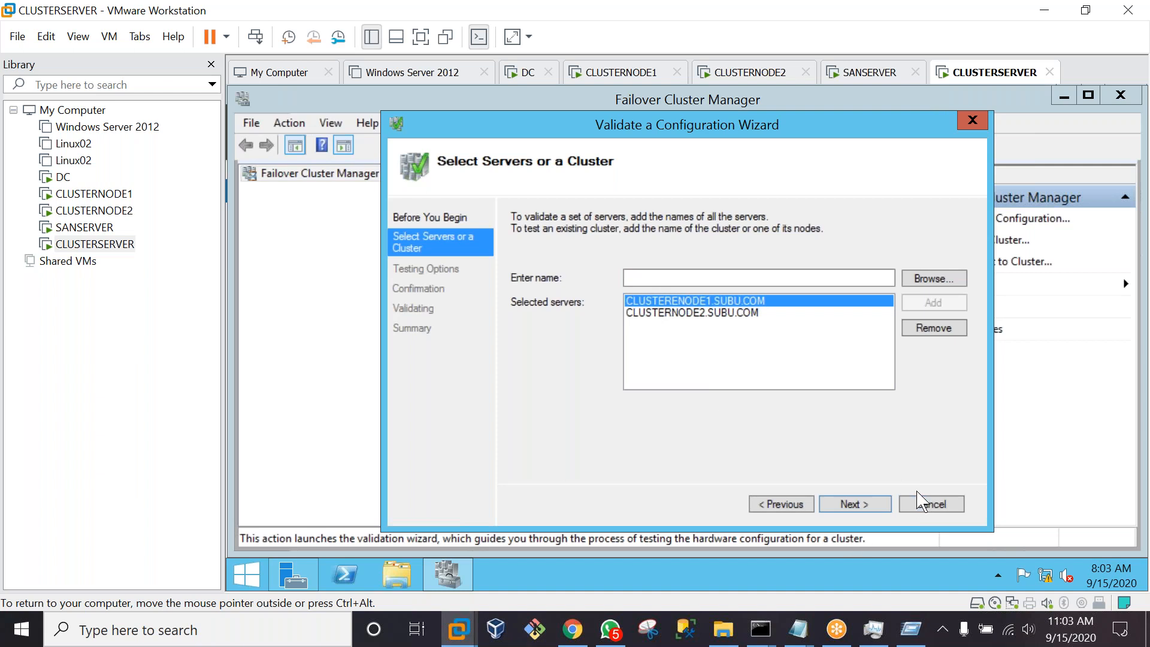
left_click(856, 505)
left_click(855, 504)
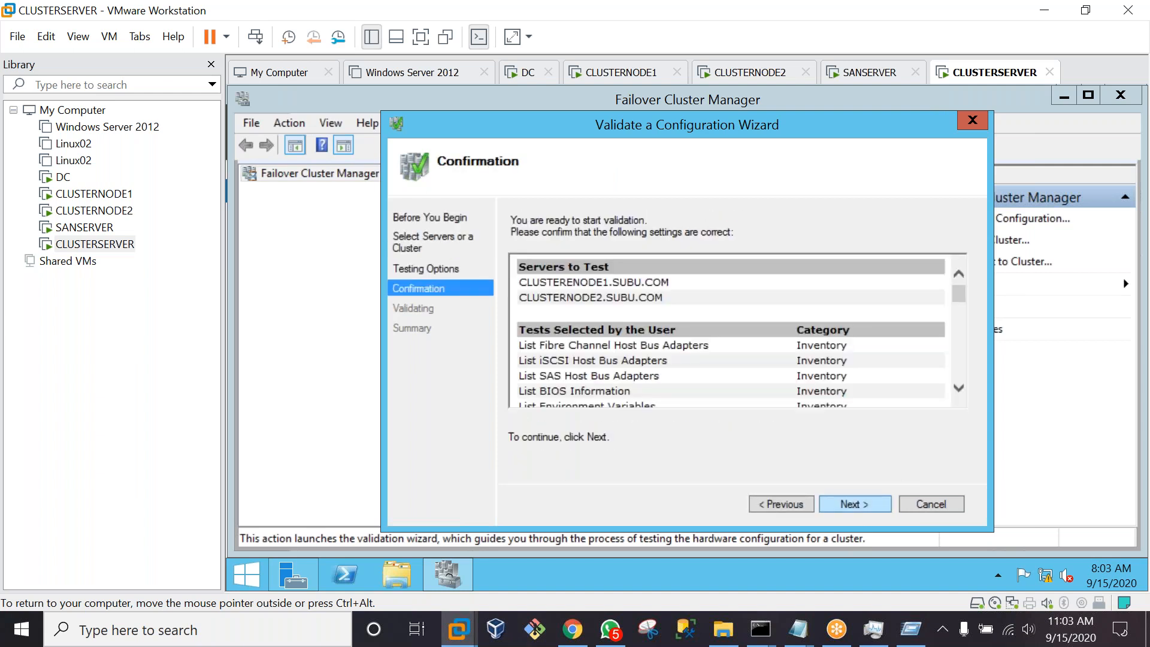
Start the cluster validation tests, then switch to SANSERVER while they run
left_click(856, 505)
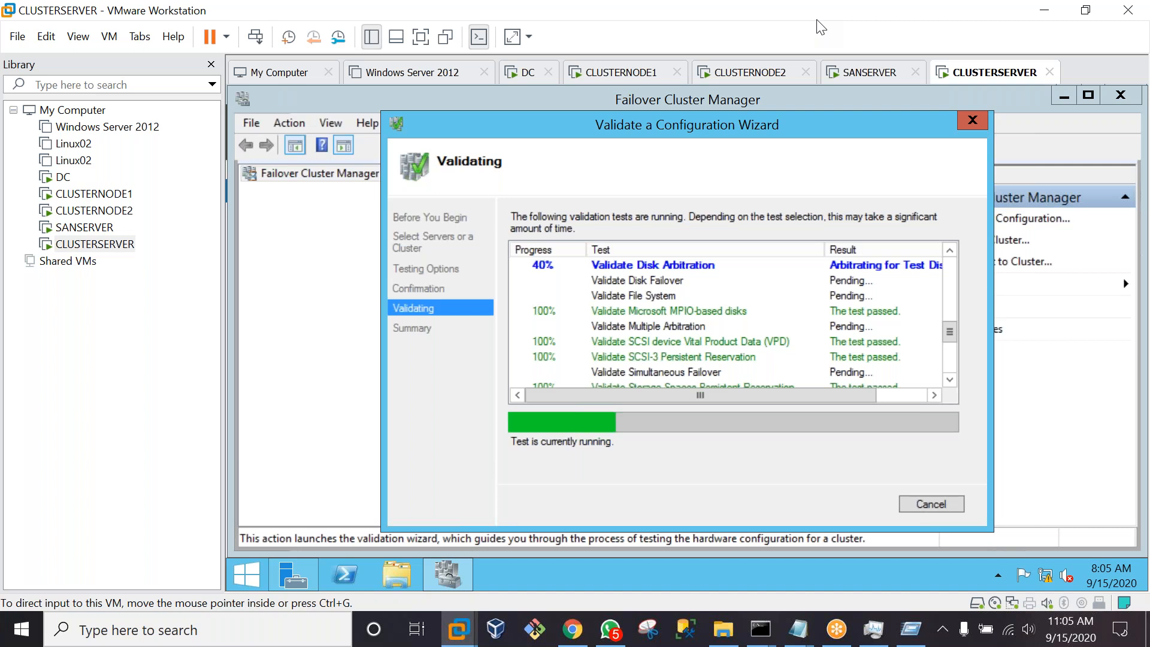
left_click(893, 73)
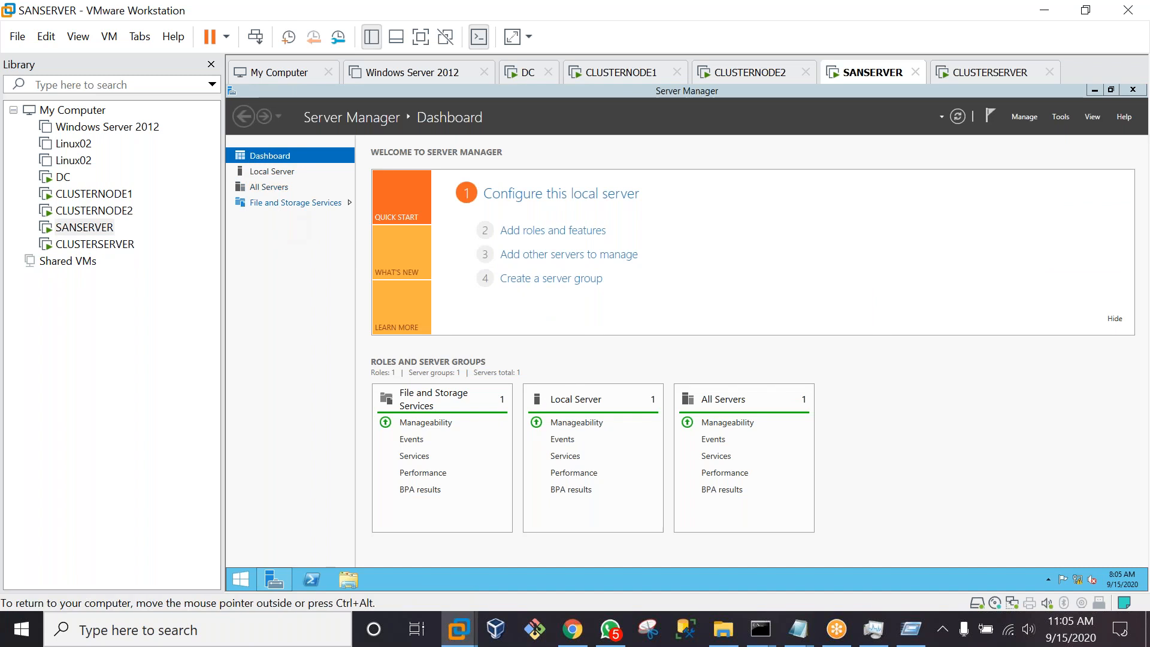
Show SANSERVER's iSCSI virtual disks and targets under File and Storage Services, full screen
left_click(289, 205)
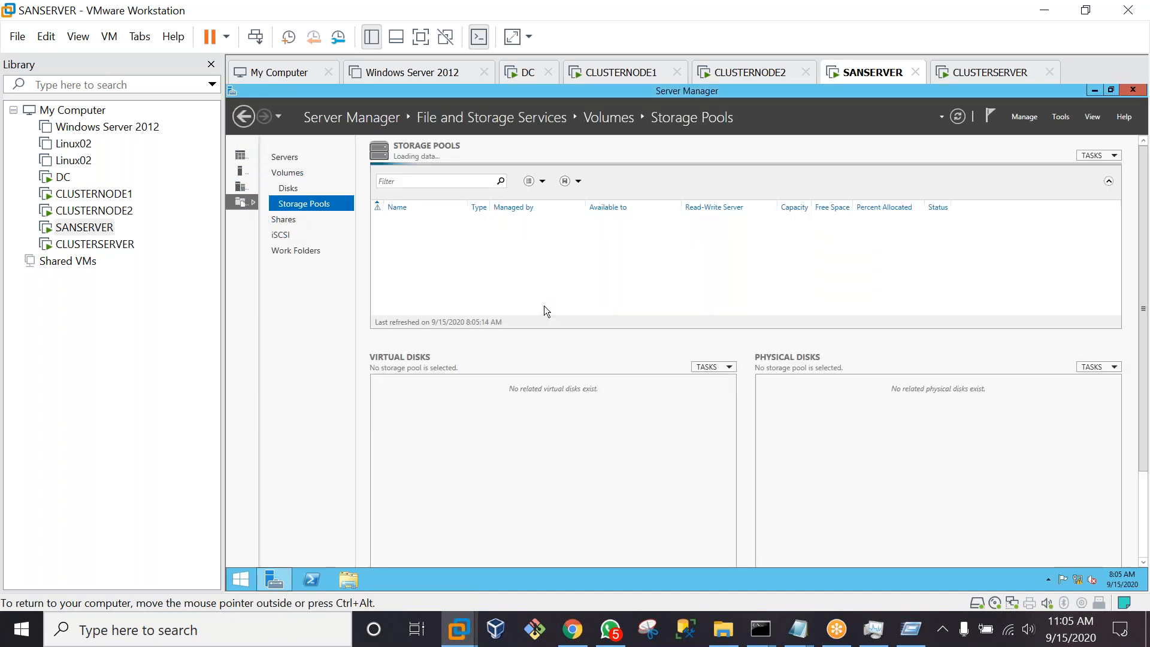
left_click(279, 235)
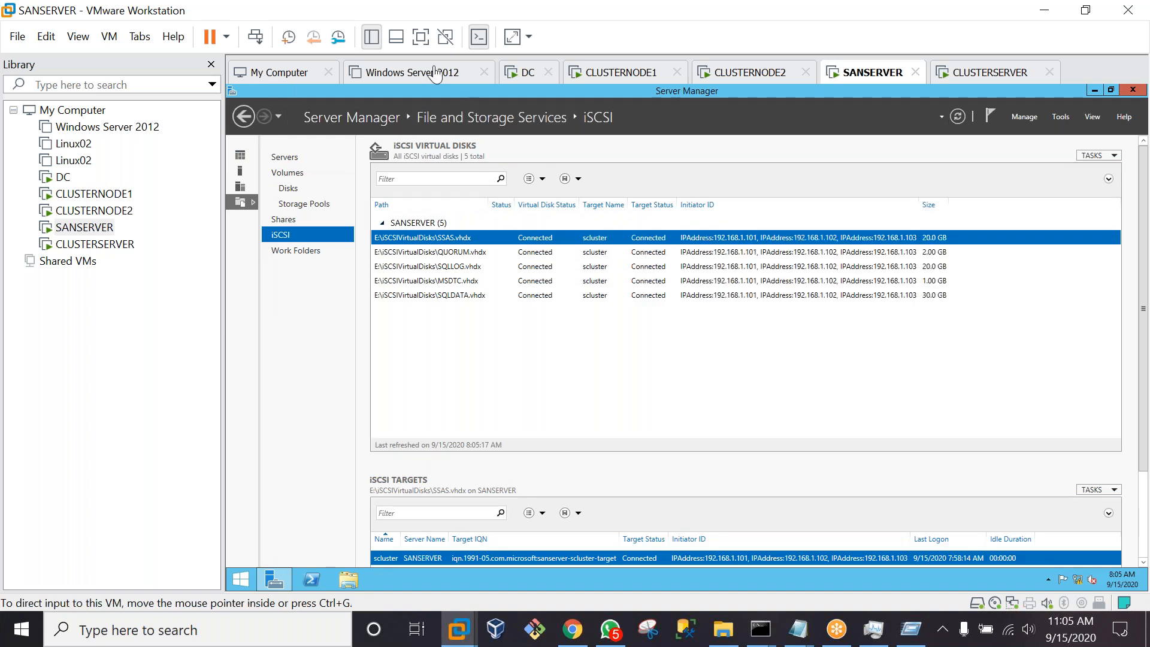
left_click(420, 36)
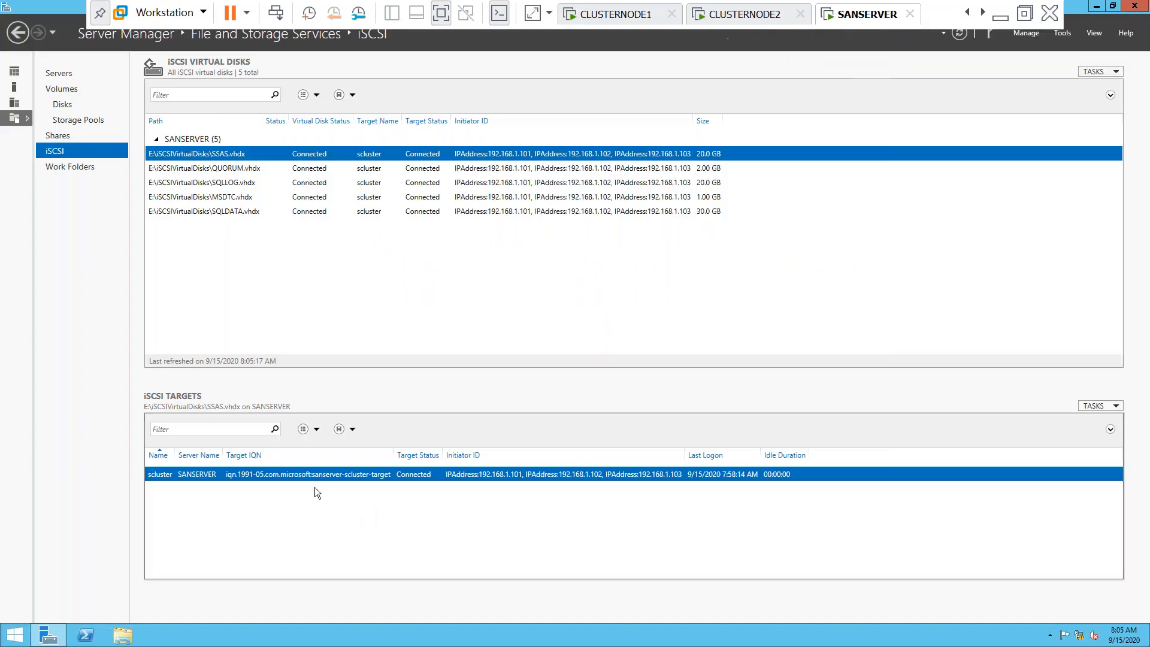
Review the scluster target's initiators 192.168.1.101–103 in its Properties and cancel without changes
right_click(297, 473)
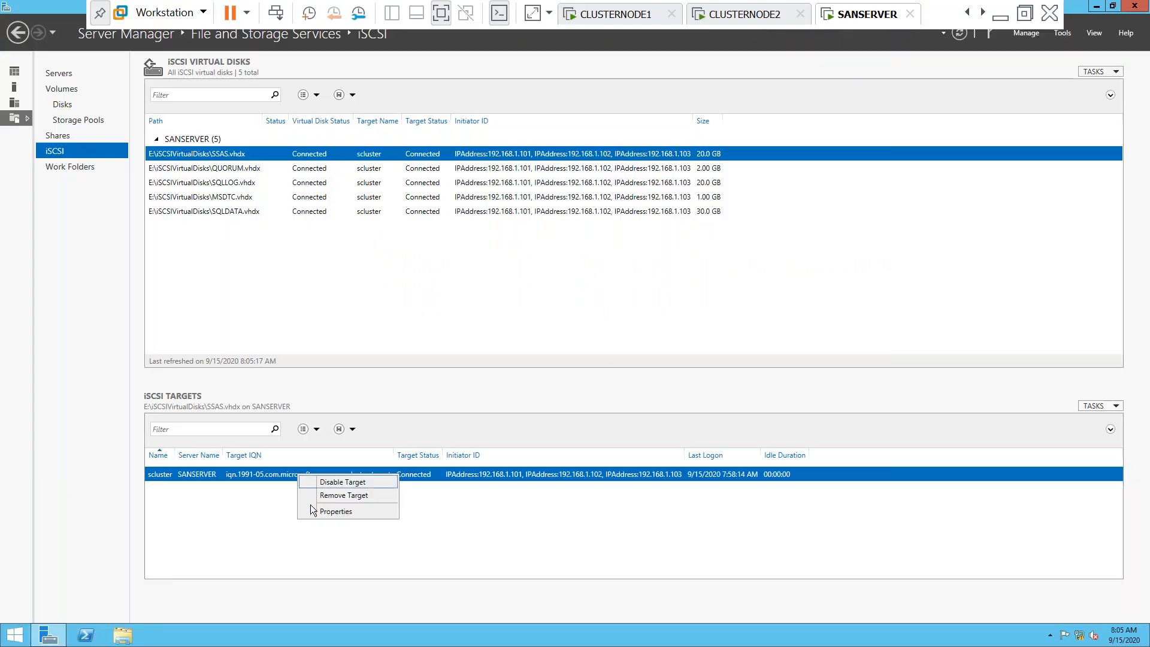
left_click(324, 514)
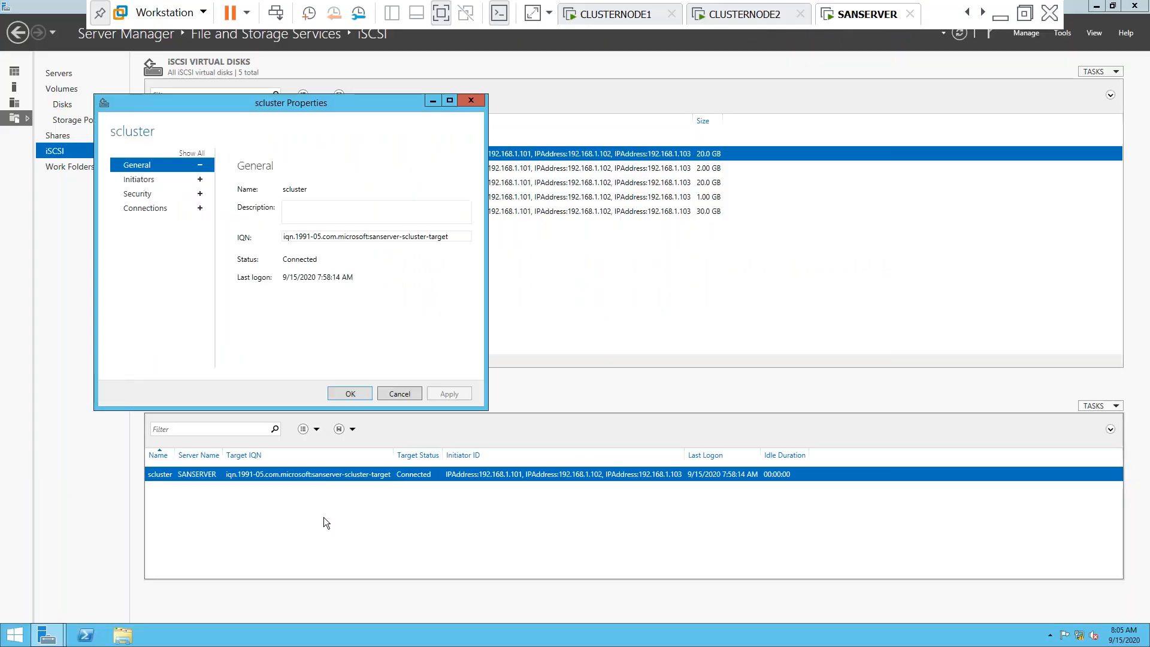
left_click(138, 181)
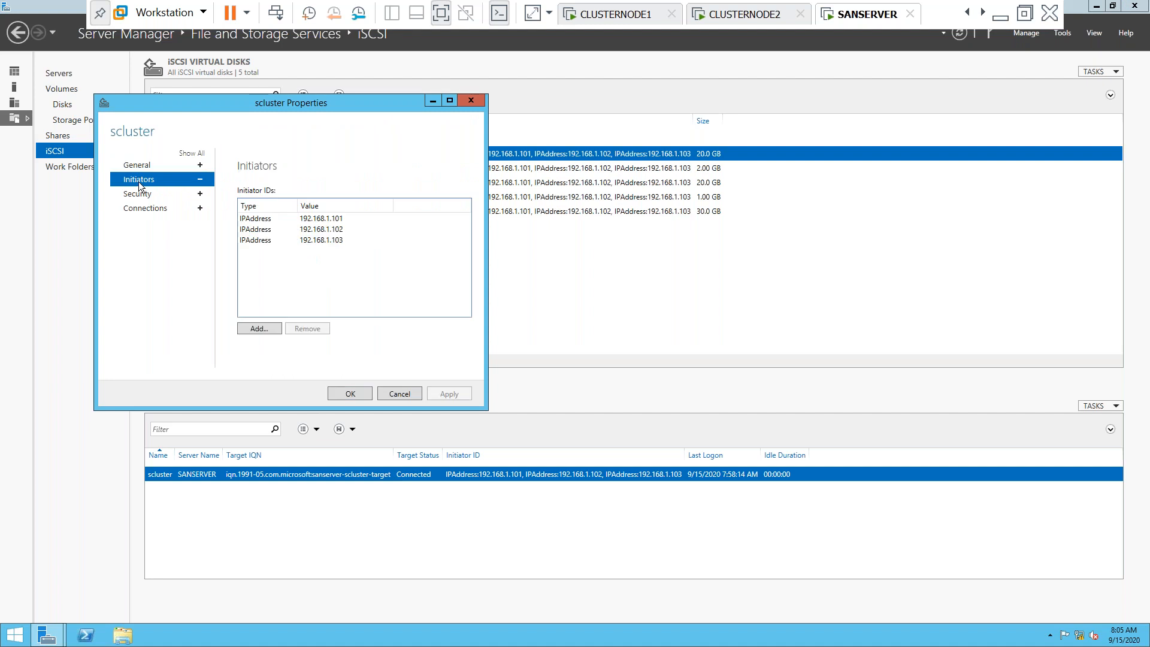
left_click(338, 242)
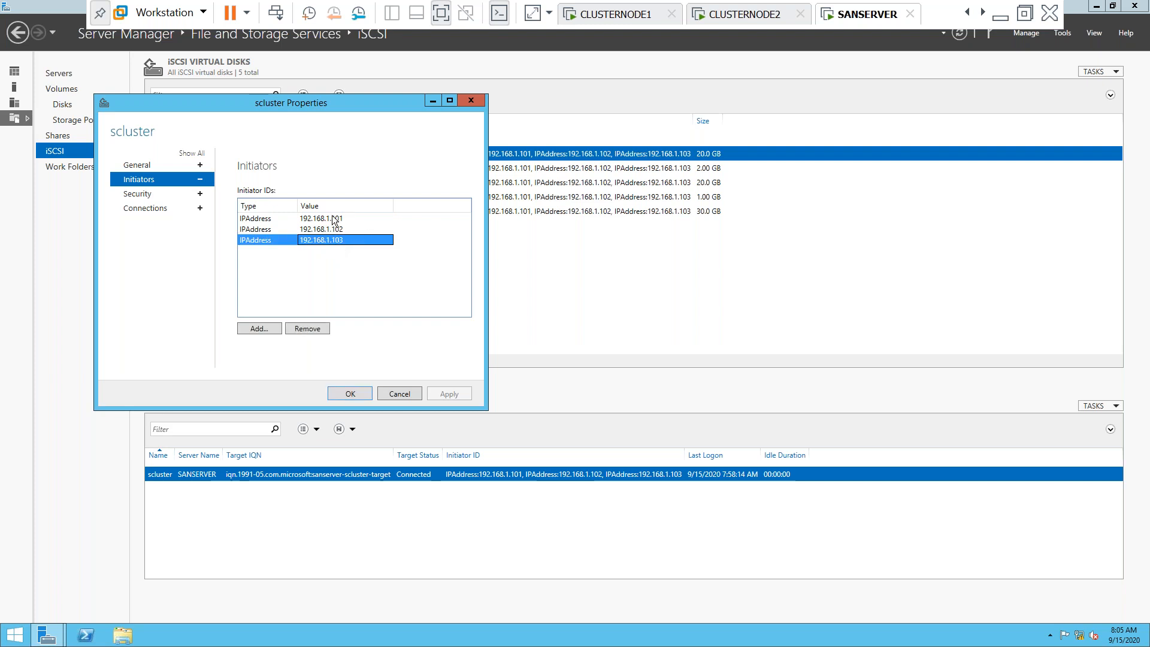
left_click(336, 220)
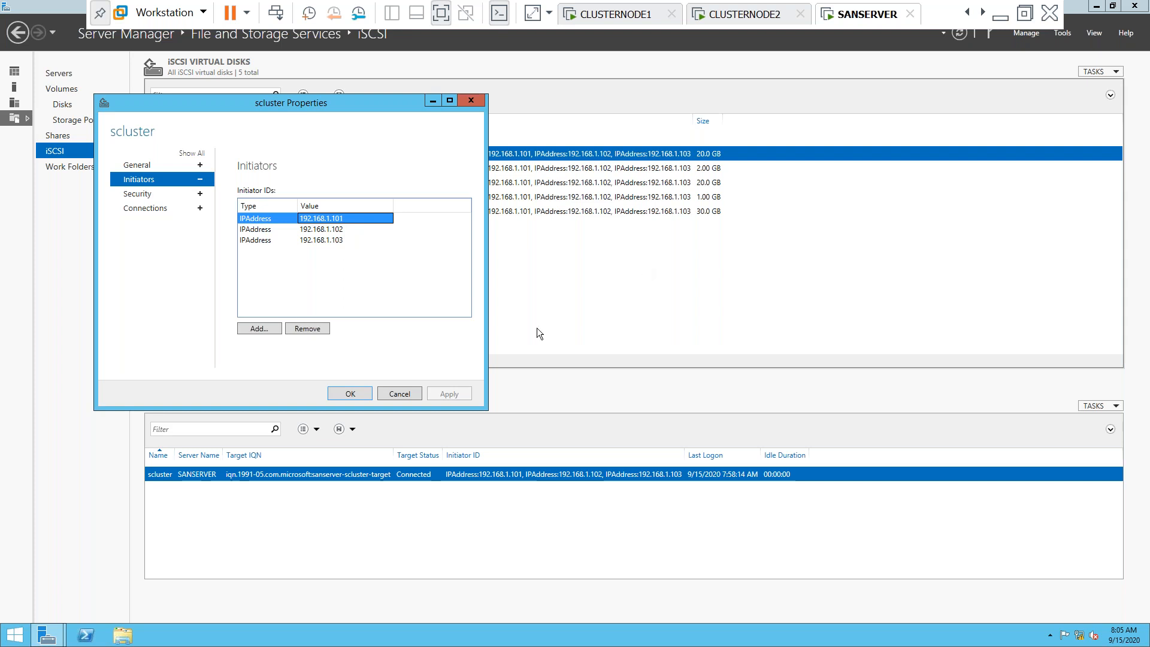
left_click(395, 398)
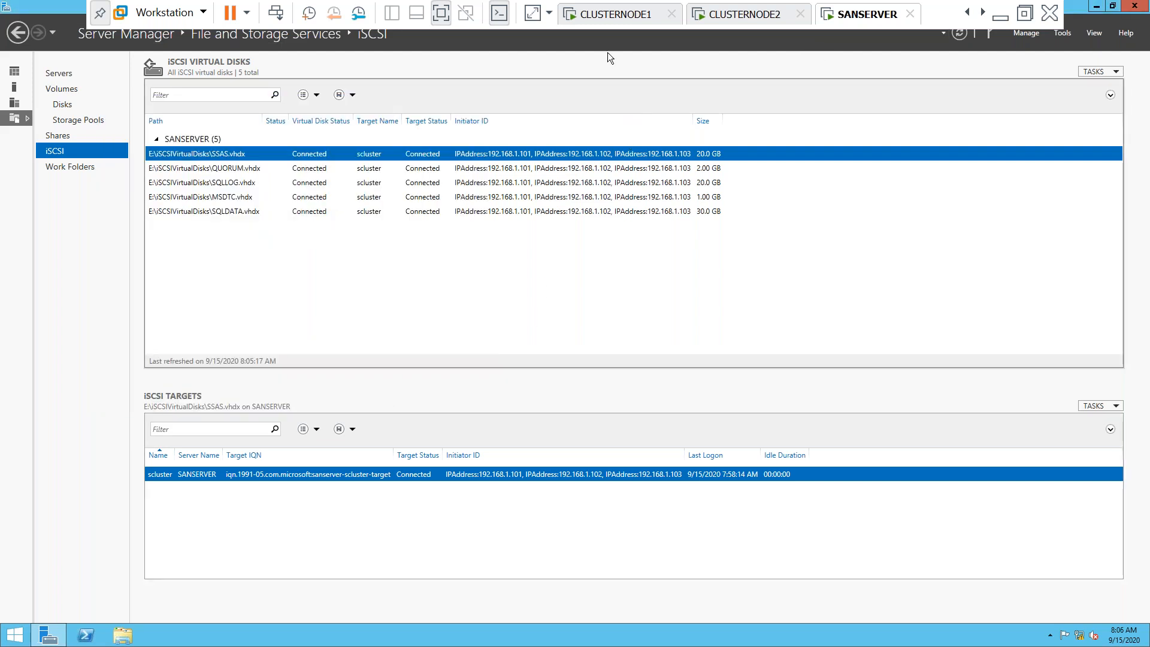
Leave full screen, check CLUSTERSERVER's validation progress, then bring up CLUSTERNODE1's ping results
left_click(435, 19)
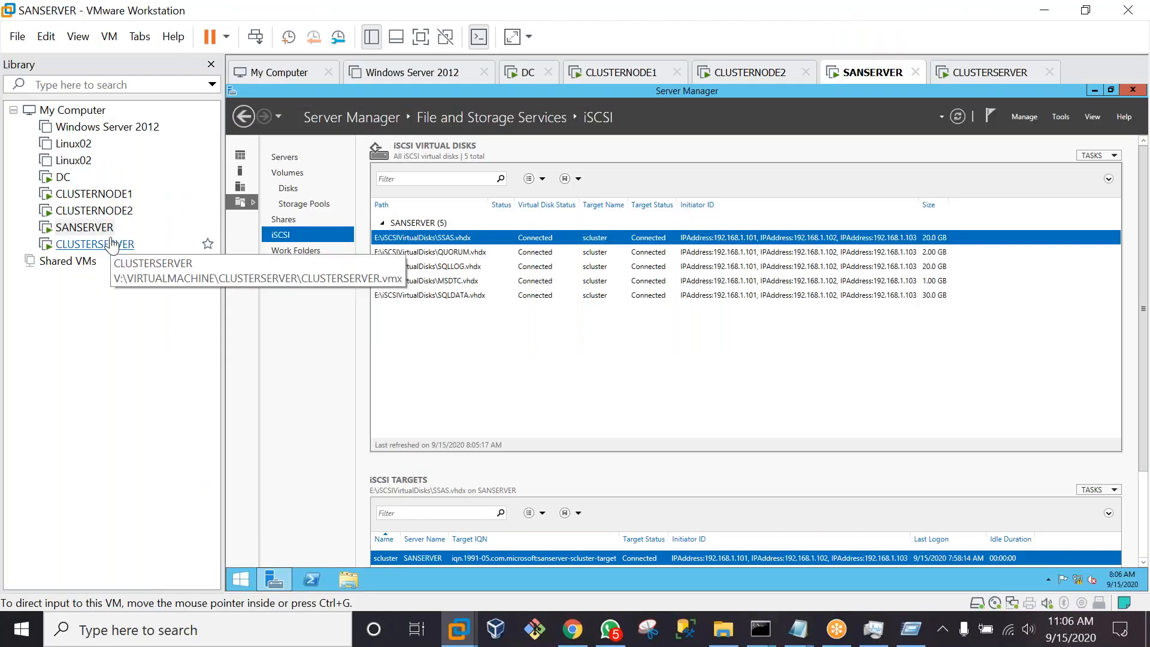
left_click(111, 244)
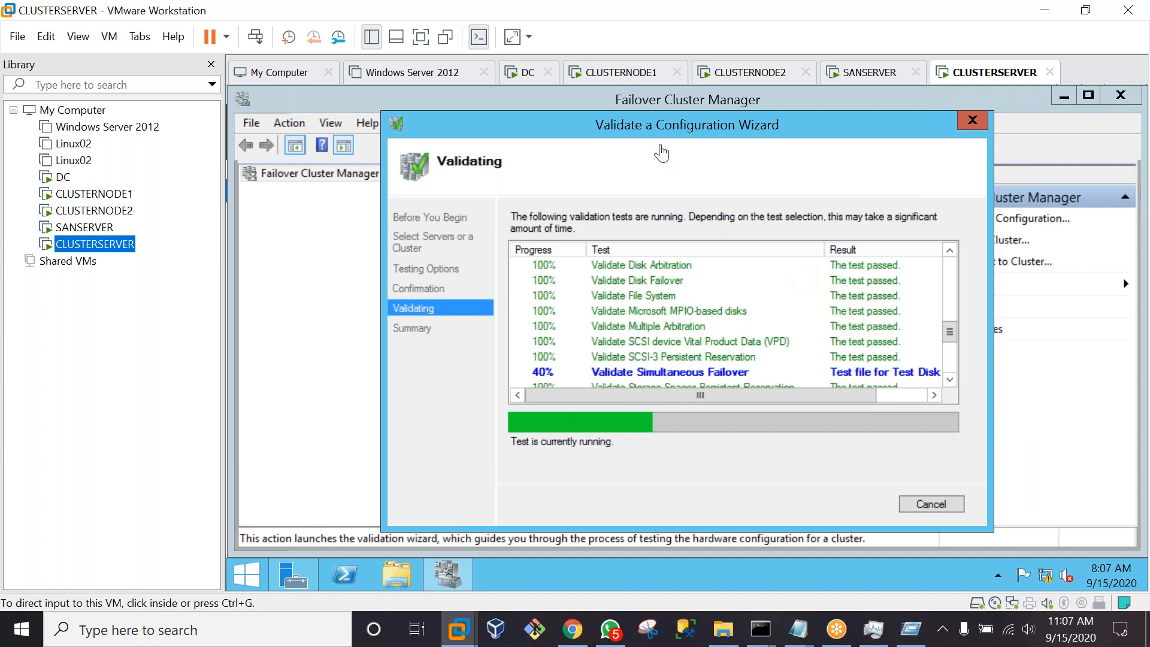
left_click(618, 74)
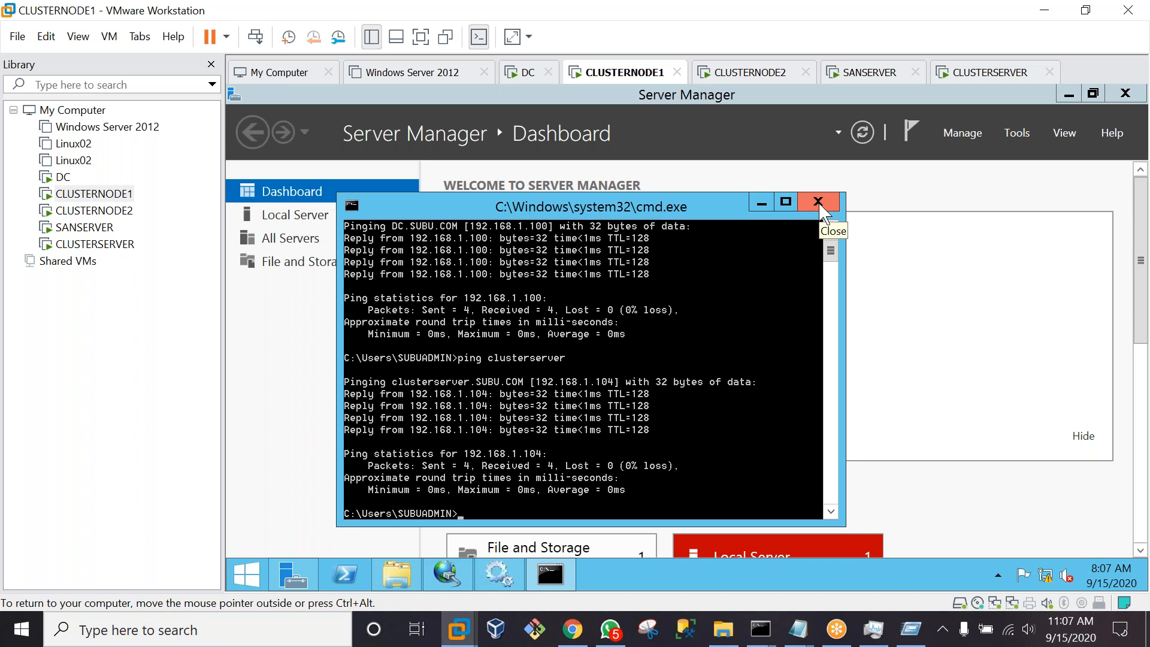
On CLUSTERNODE1, copy the SQL folder from Shared Folders (Z:)\downloads
left_click(819, 202)
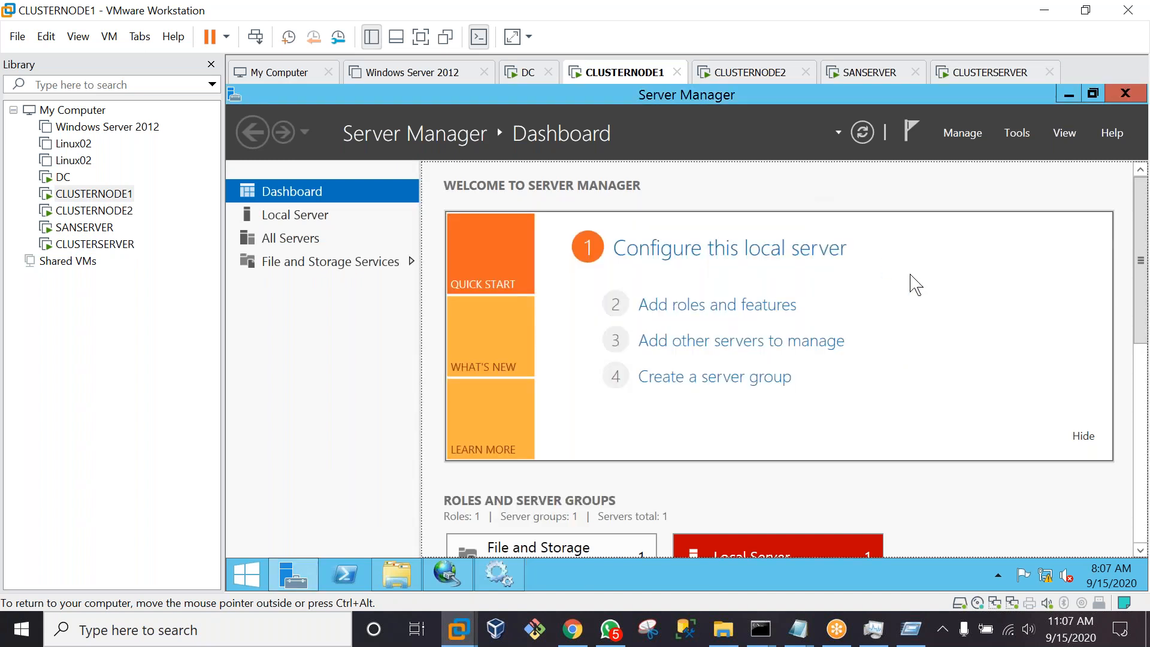
left_click(397, 575)
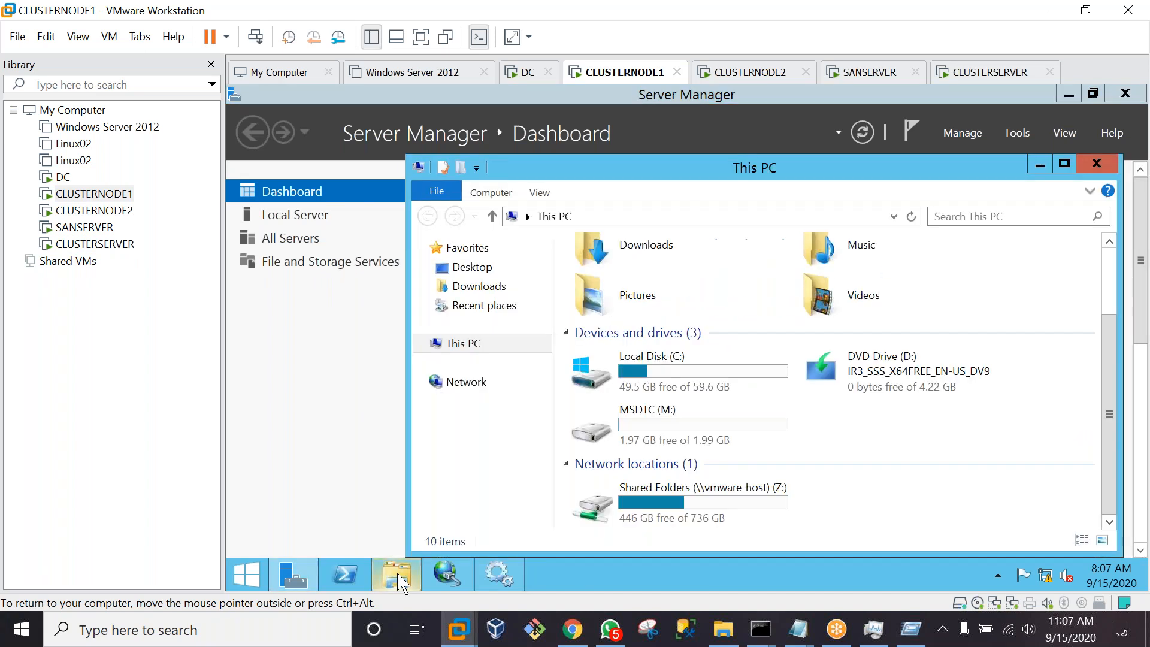
scroll(596, 516, "down", 2)
double_click(666, 521)
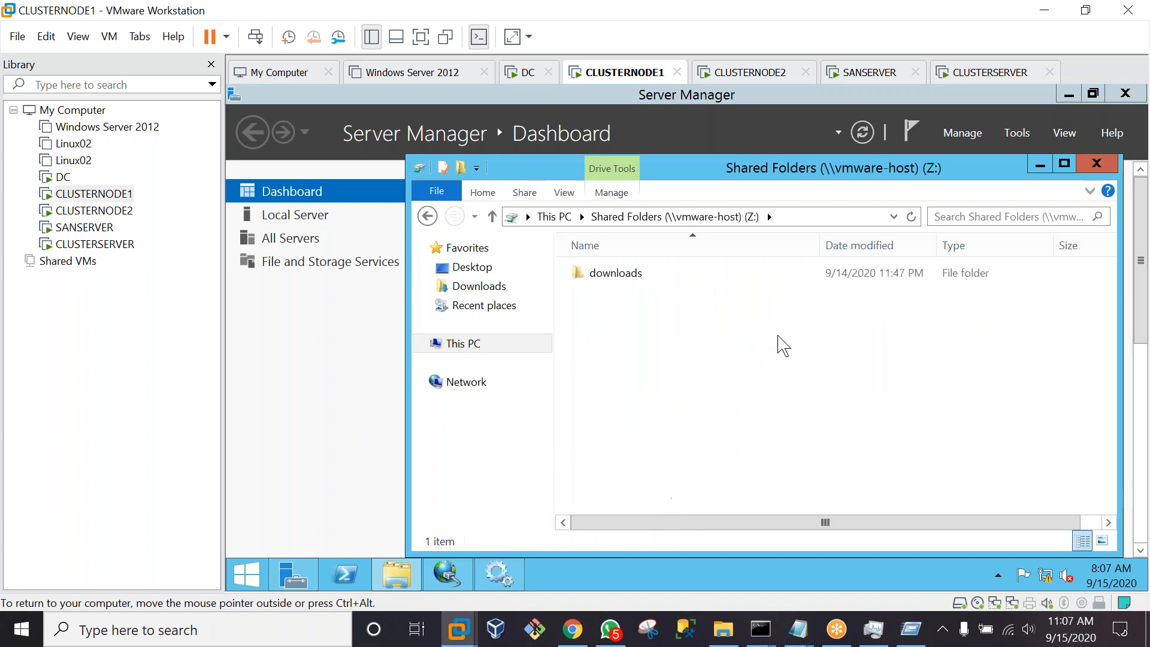
double_click(617, 273)
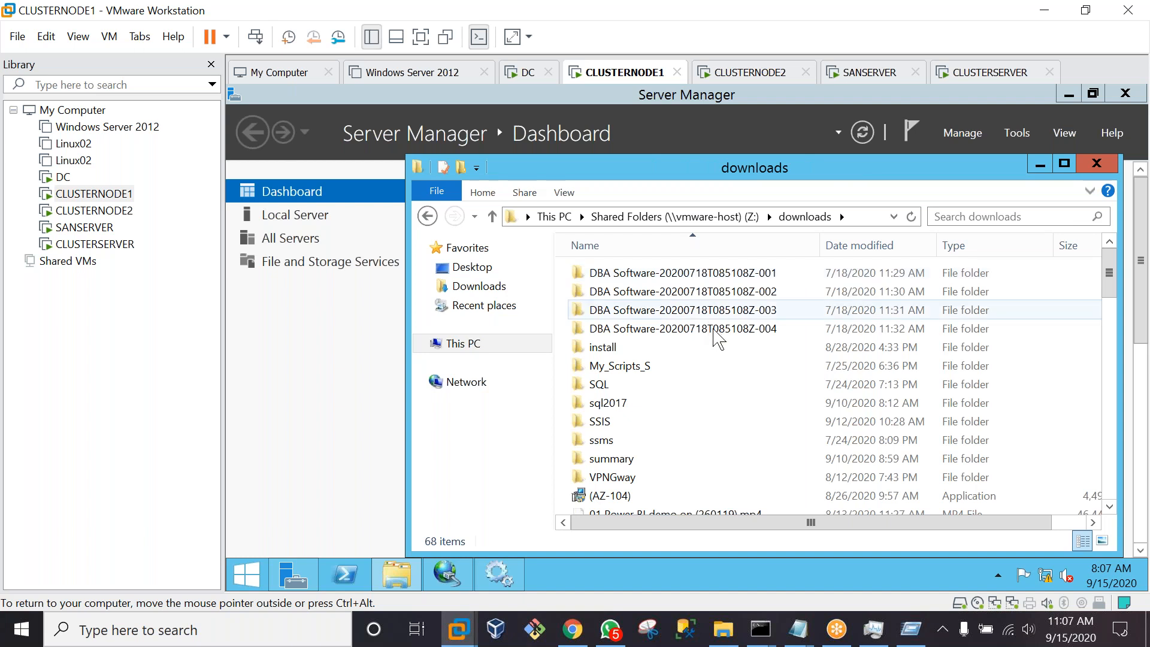
double_click(617, 385)
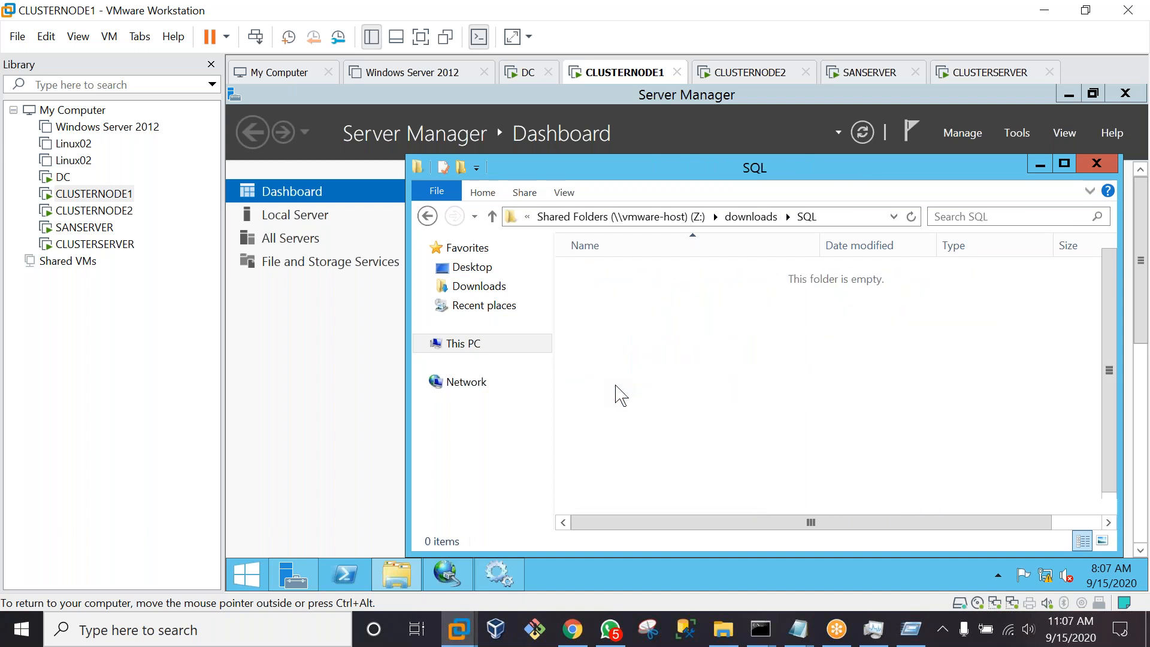
left_click(493, 217)
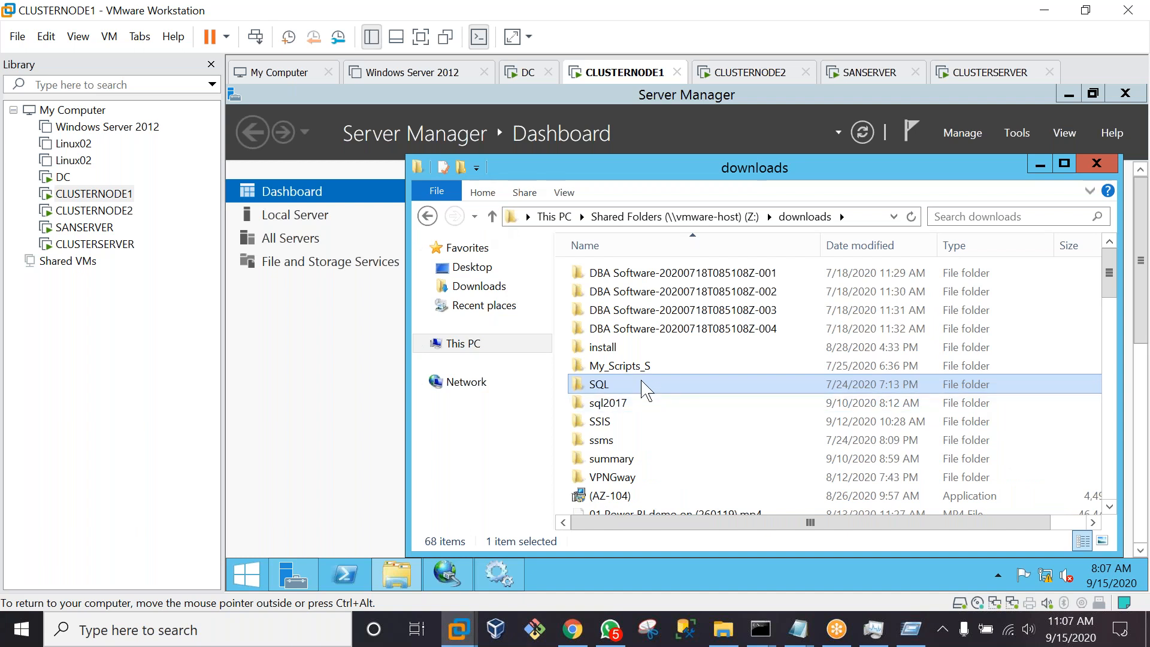
mouse_move(645, 391)
right_click(643, 386)
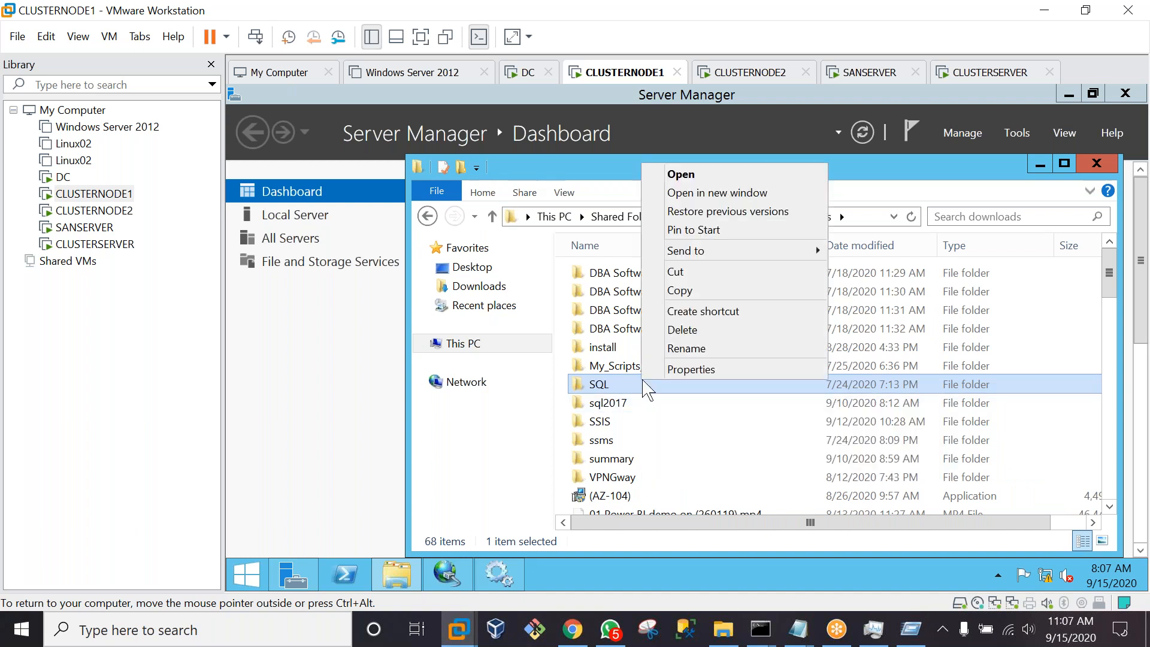
left_click(689, 293)
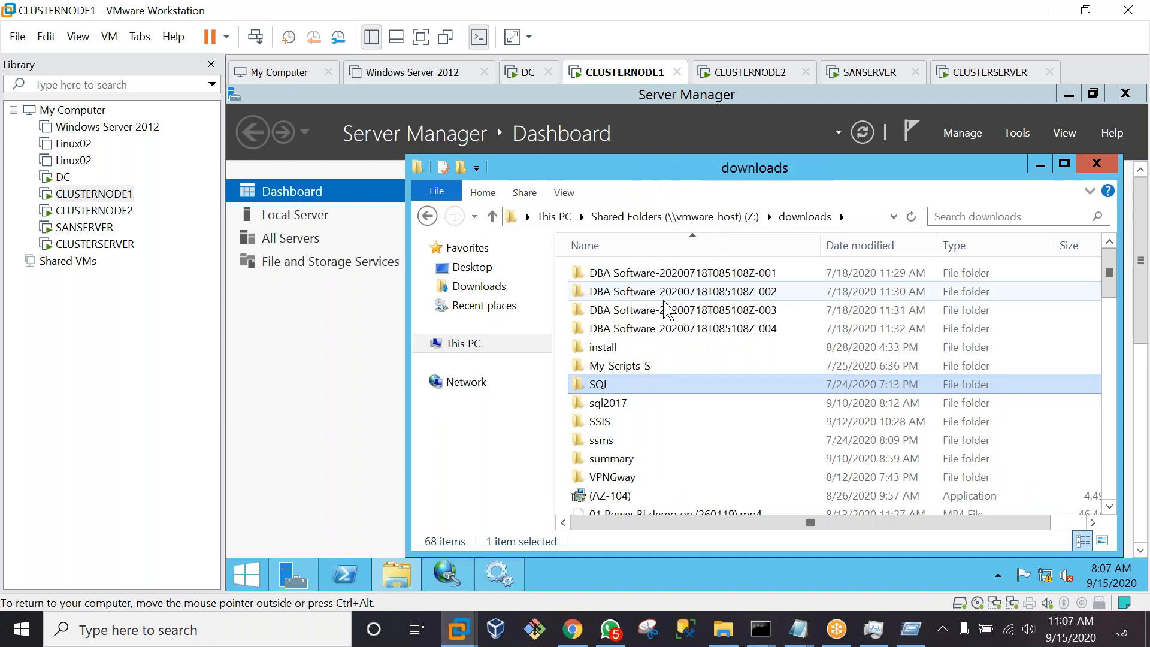
Create a new folder C:\sql and paste the copied SQL folder into it
left_click(466, 347)
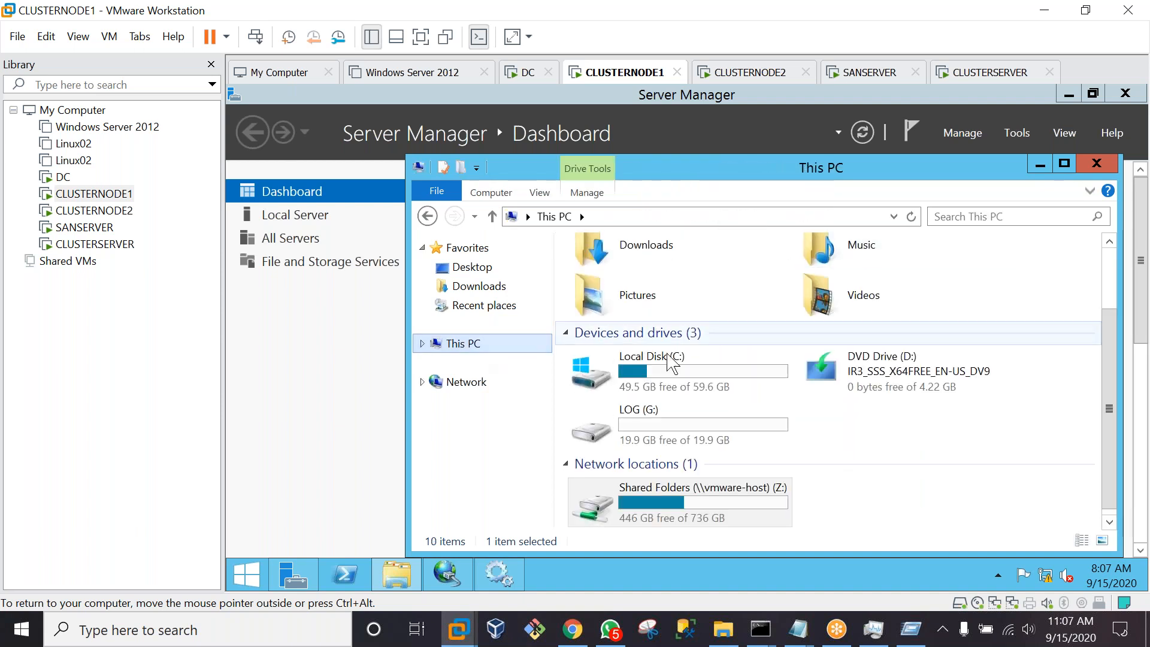
left_click(644, 376)
double_click(642, 377)
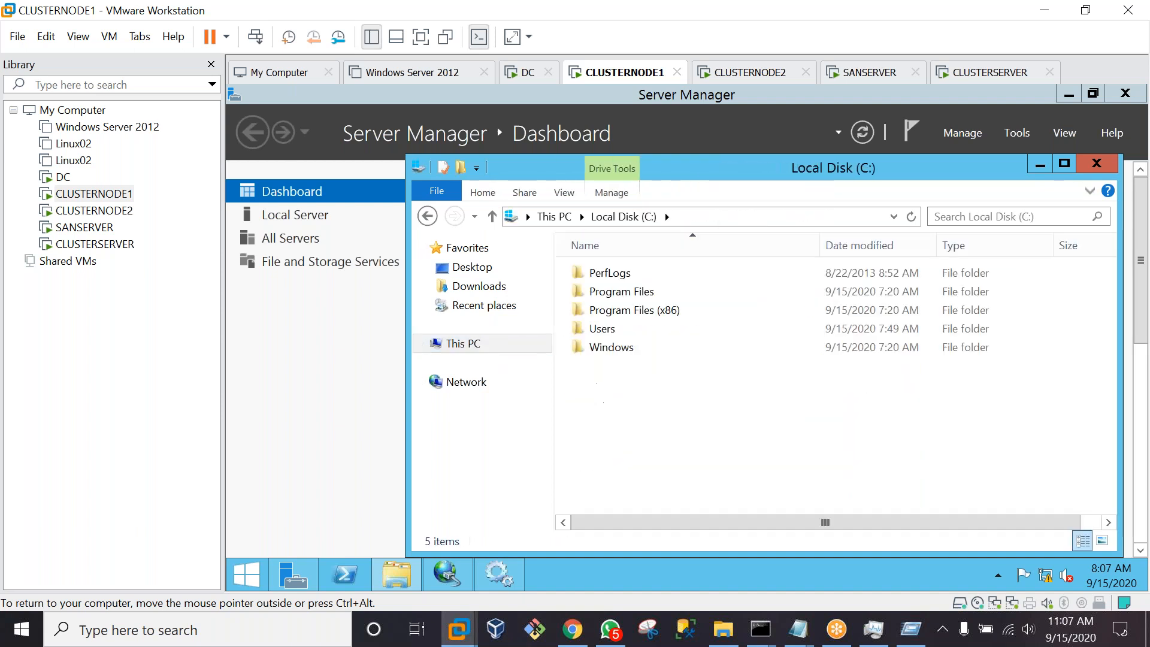
right_click(598, 382)
mouse_move(693, 352)
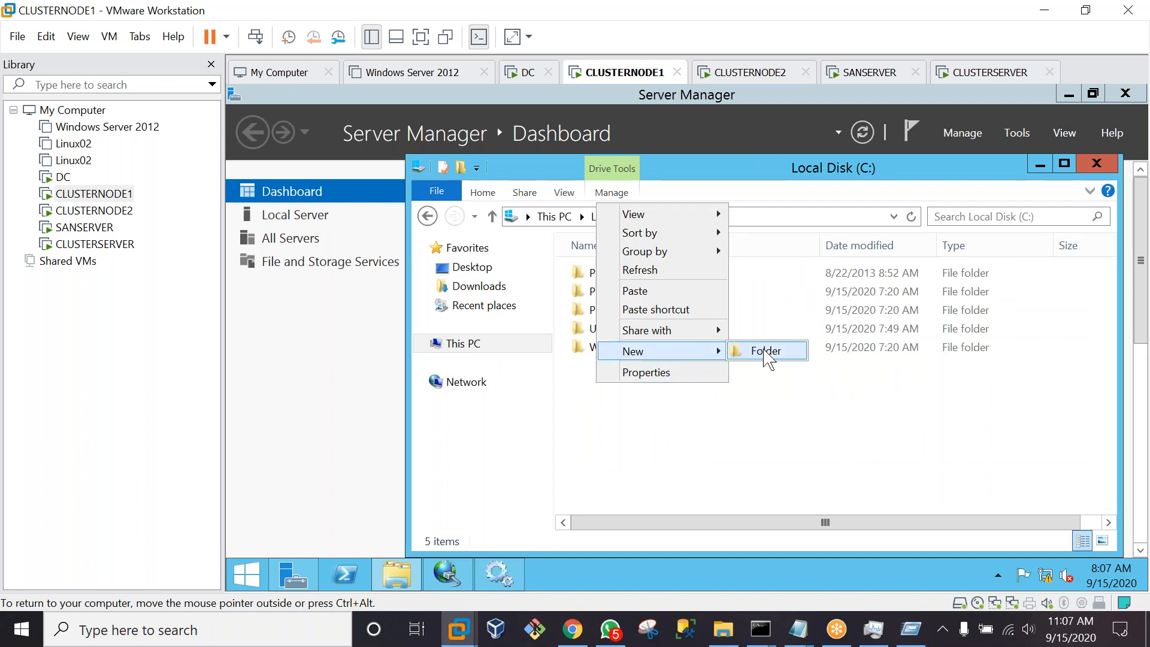
left_click(767, 352)
type("sql")
key("Return")
key("Return")
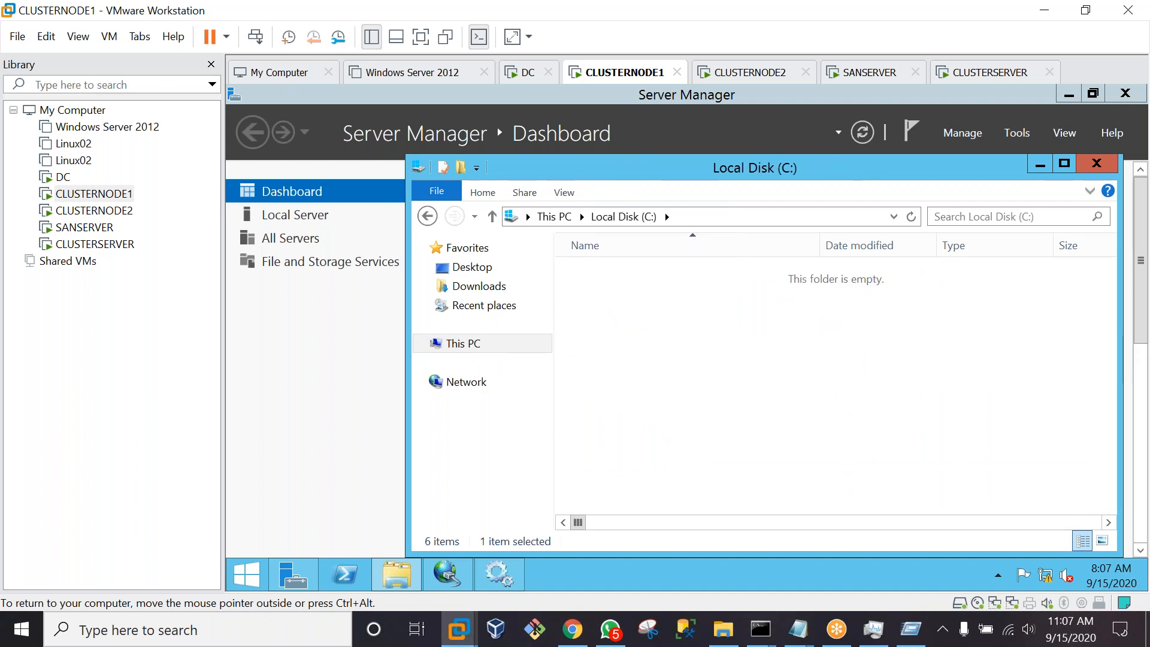
key("super+r")
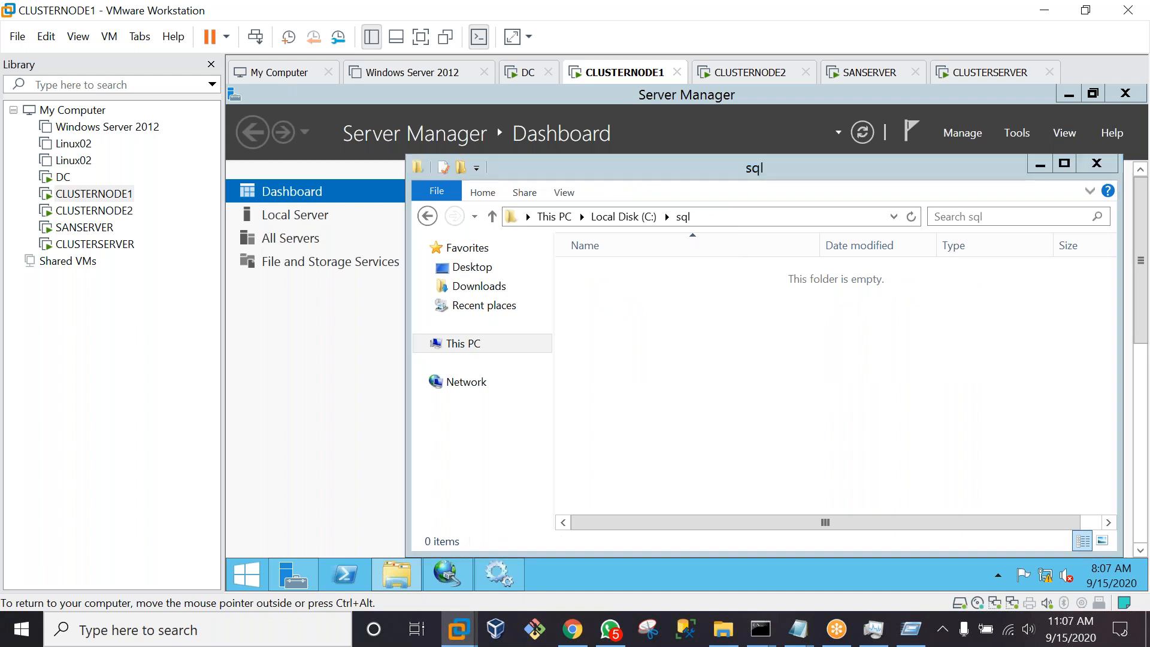
key("ctrl+v")
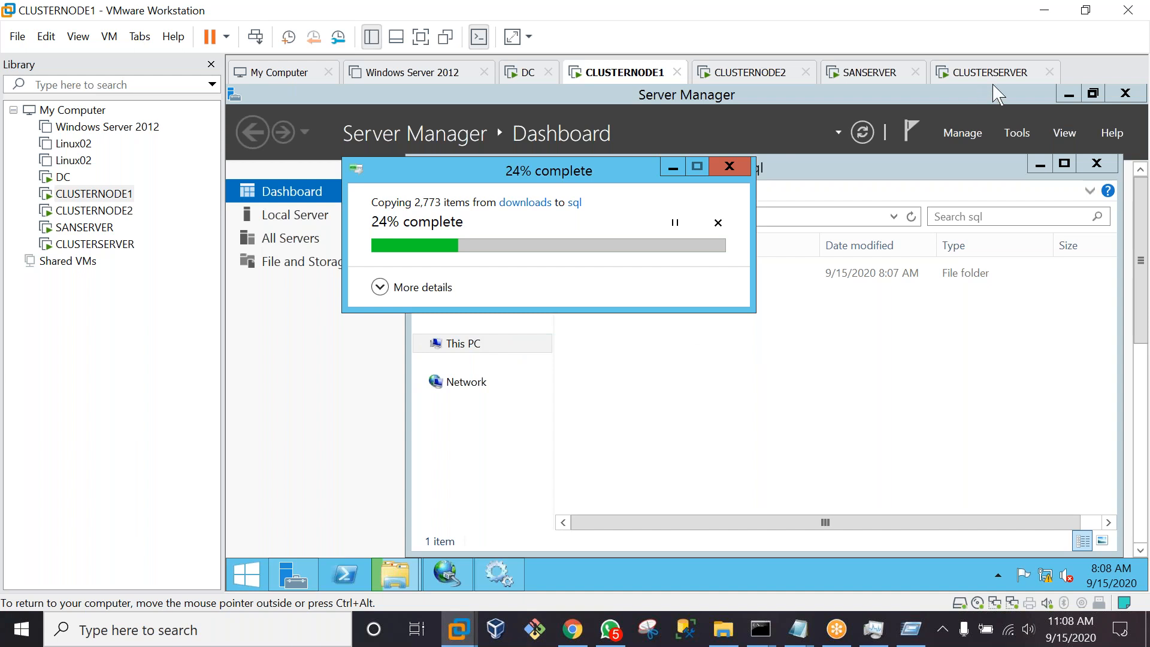
Toggle full screen on and off, then bring up CLUSTERSERVER's validation
left_click(422, 37)
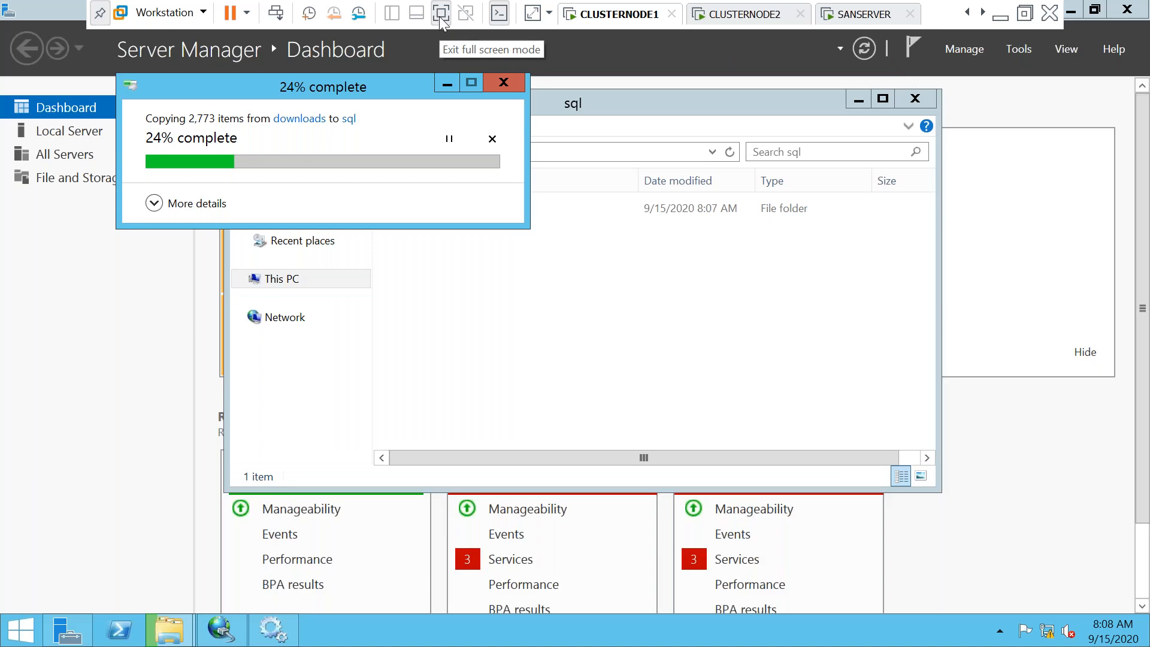
left_click(441, 14)
left_click(121, 245)
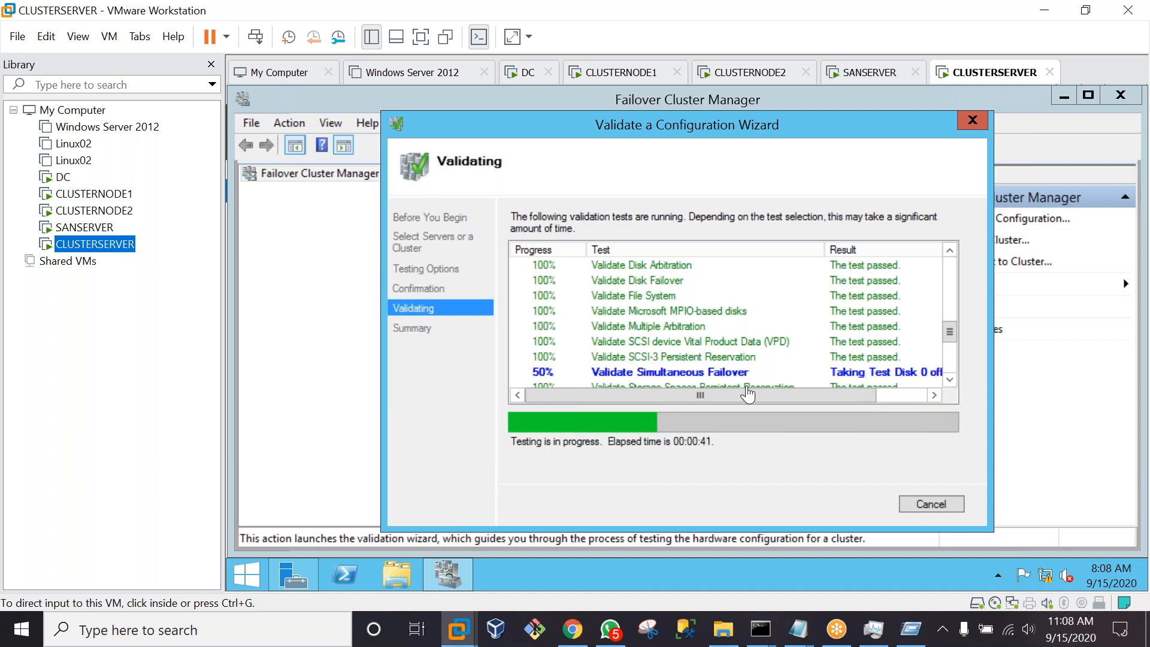
Sign in to CLUSTERNODE2 as another user with the domain administrator name and password
left_click(748, 73)
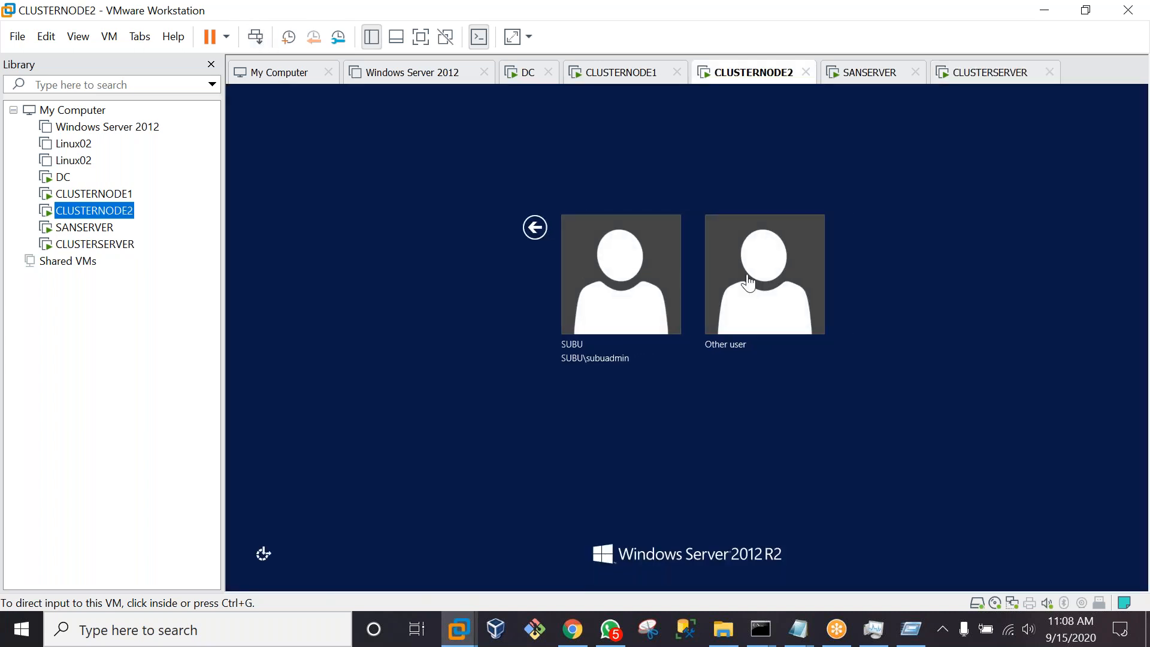
left_click(791, 273)
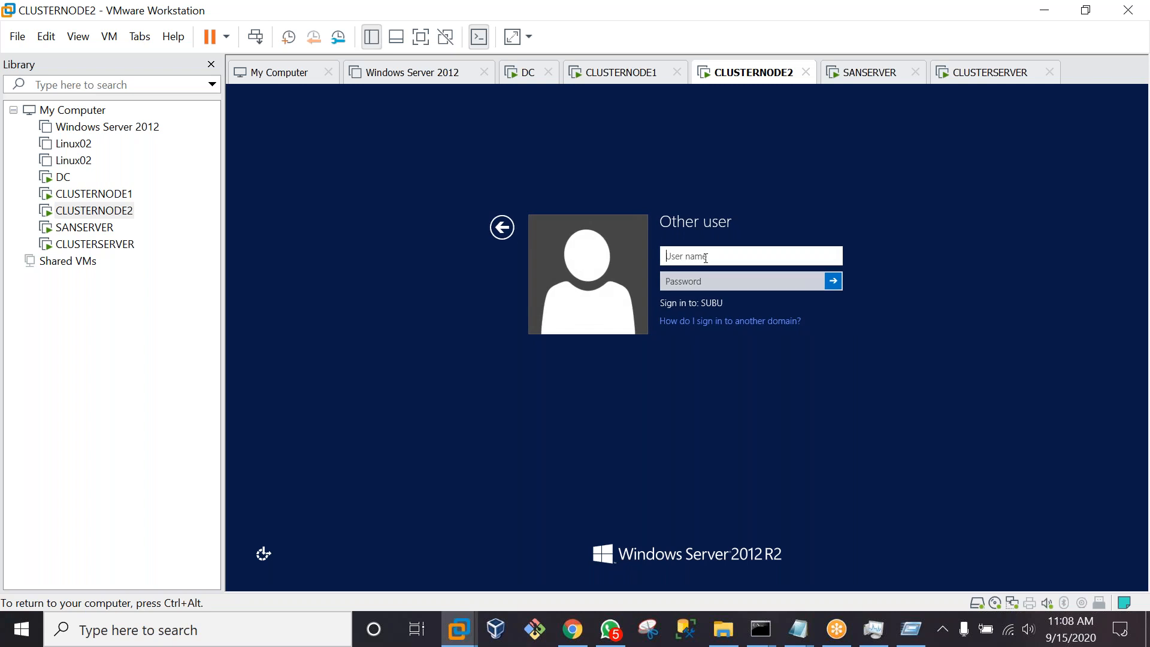
type("subuadmin")
key("Tab")
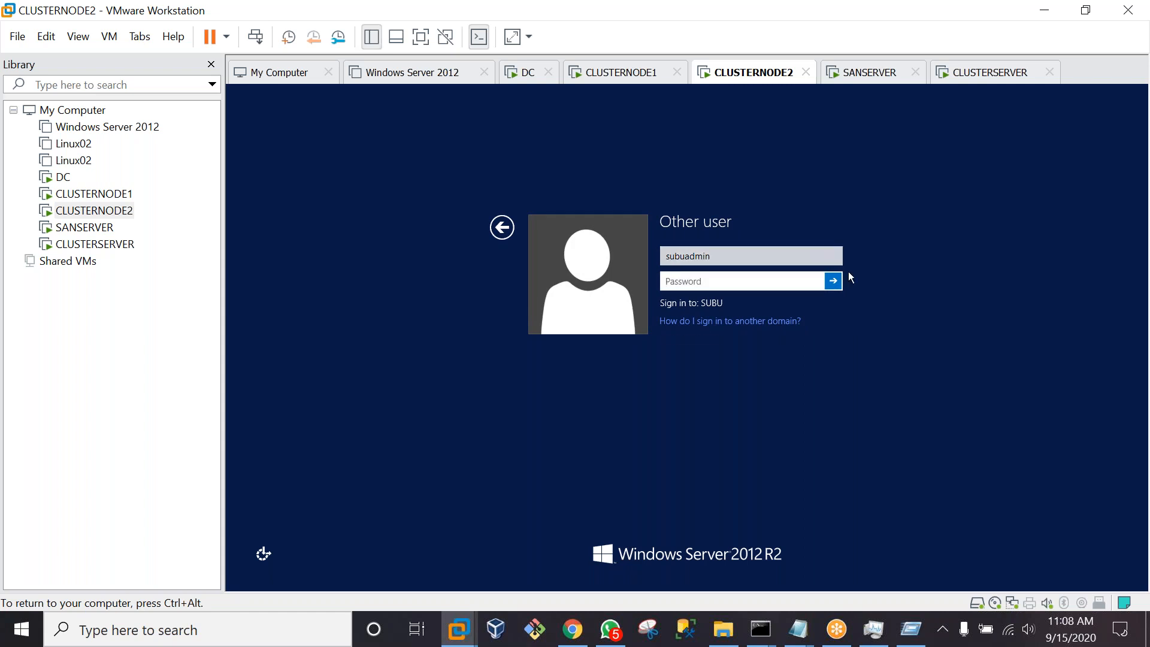
type("•")
key("Caps_Lock")
type("••••••••")
key("Return")
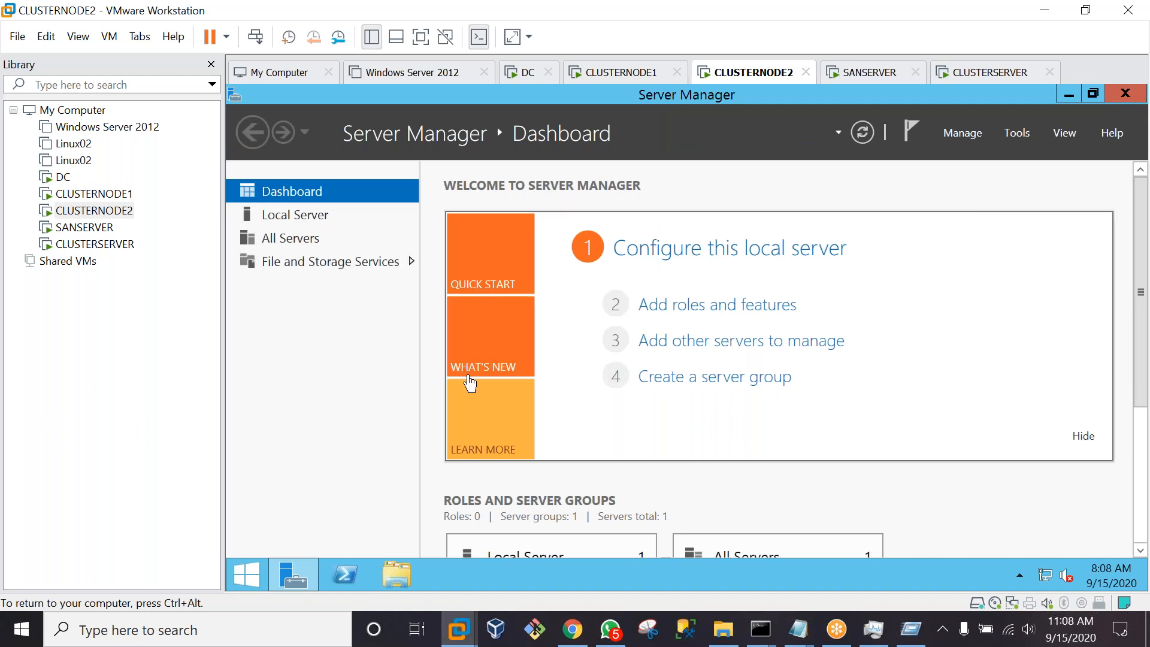
On CLUSTERNODE2, copy the SQL folder from Shared Folders (Z:)\V\downloads
left_click(394, 584)
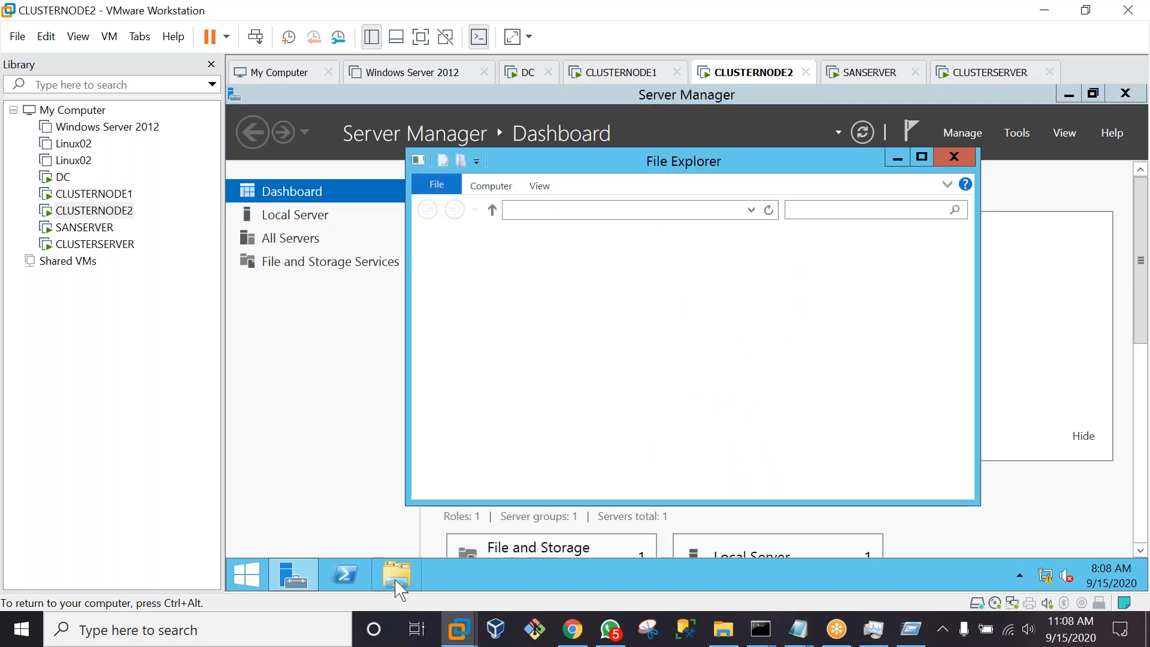
left_click_drag(967, 308, 965, 455)
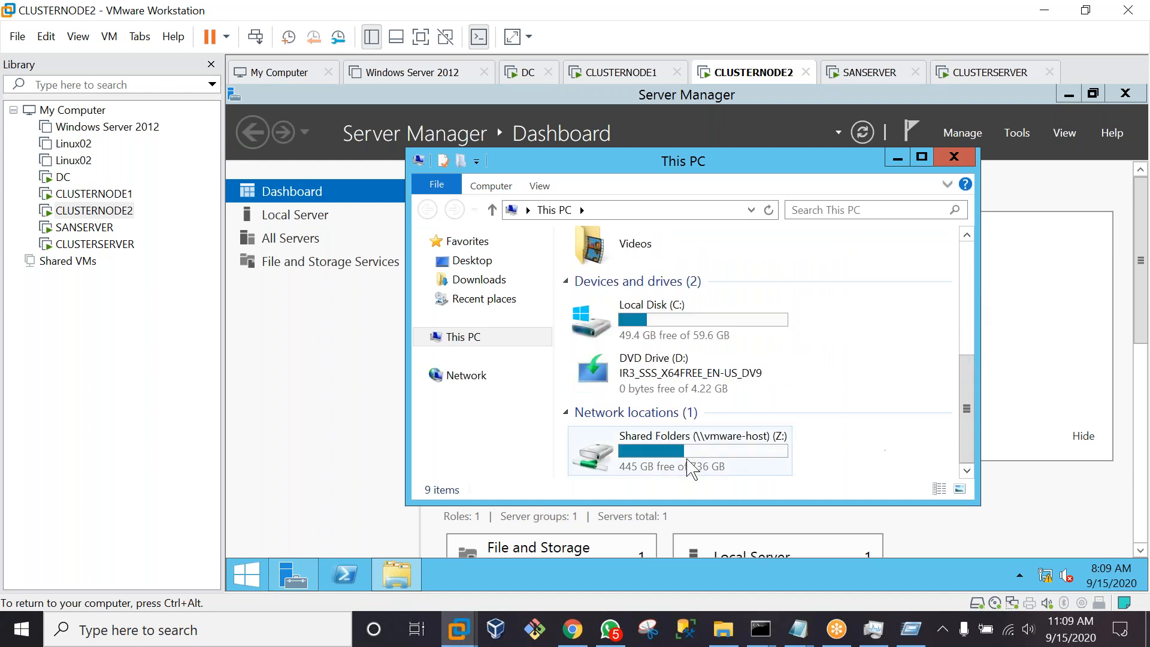
left_click(644, 462)
double_click(644, 461)
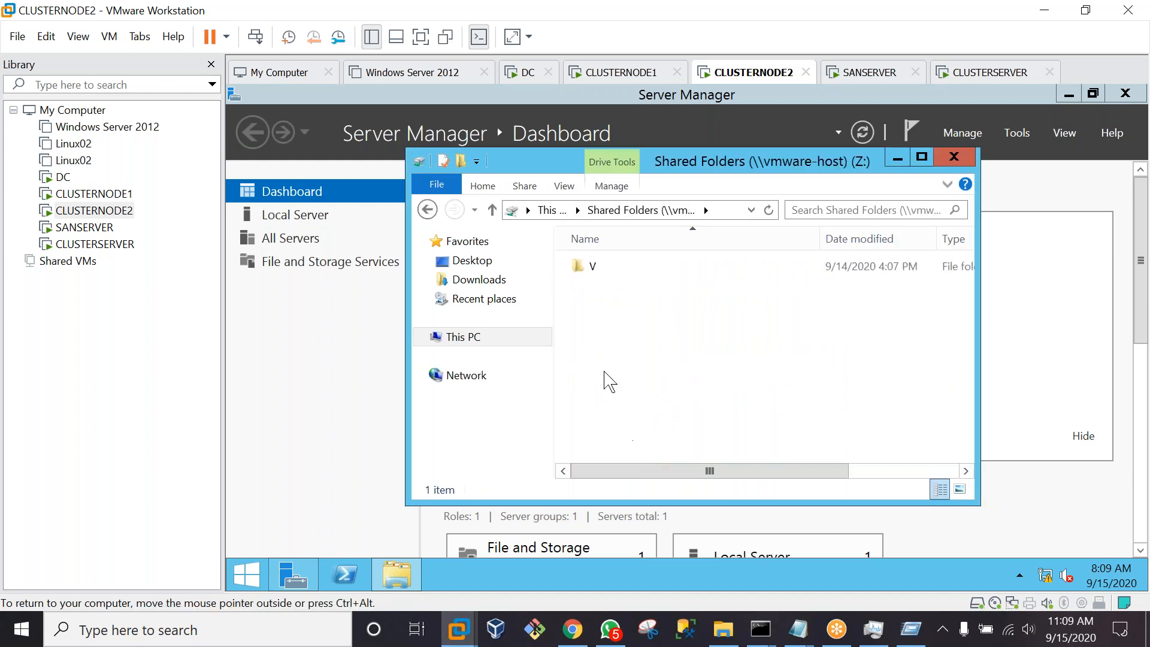
double_click(578, 270)
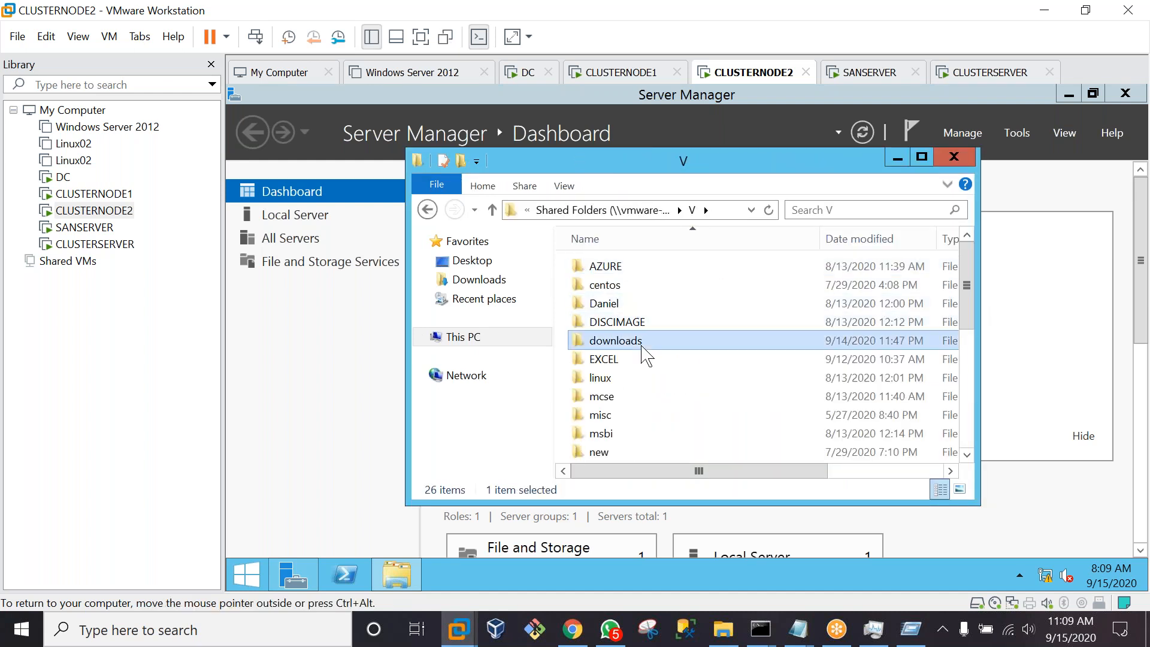
double_click(642, 342)
double_click(626, 376)
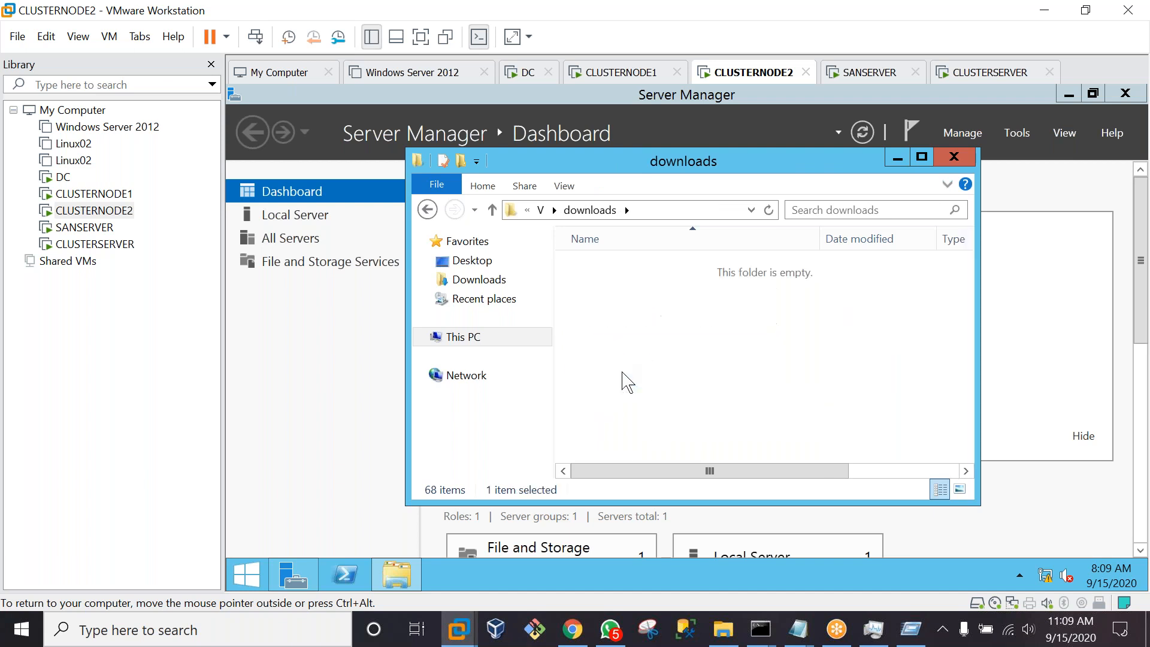
left_click(492, 210)
right_click(623, 381)
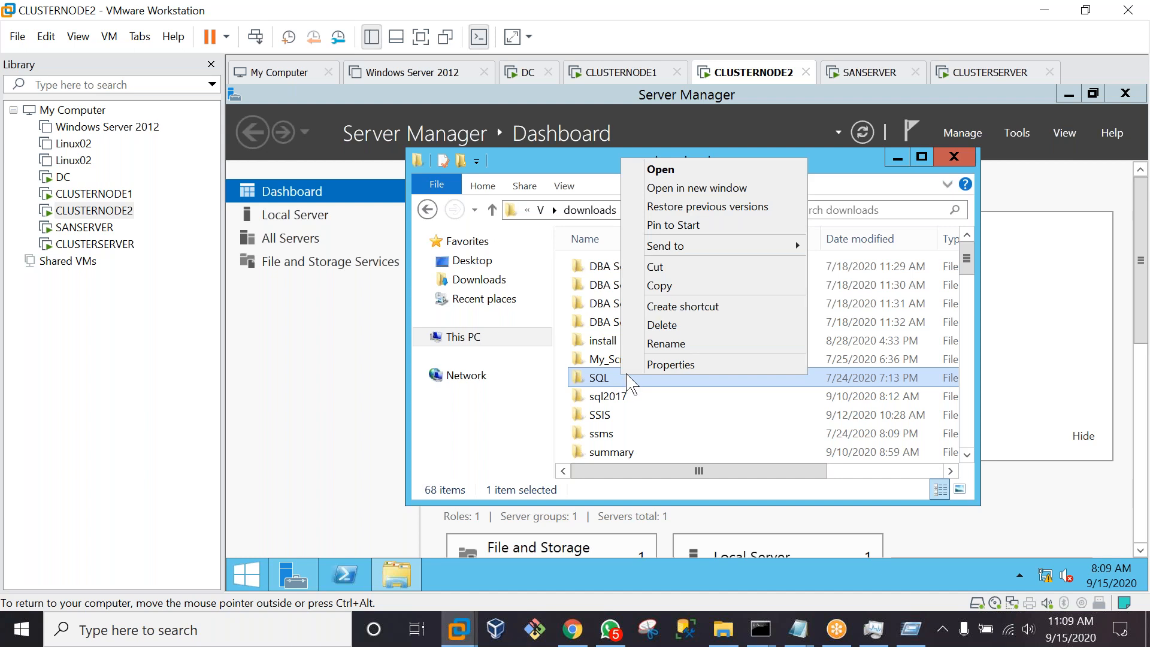
left_click(659, 286)
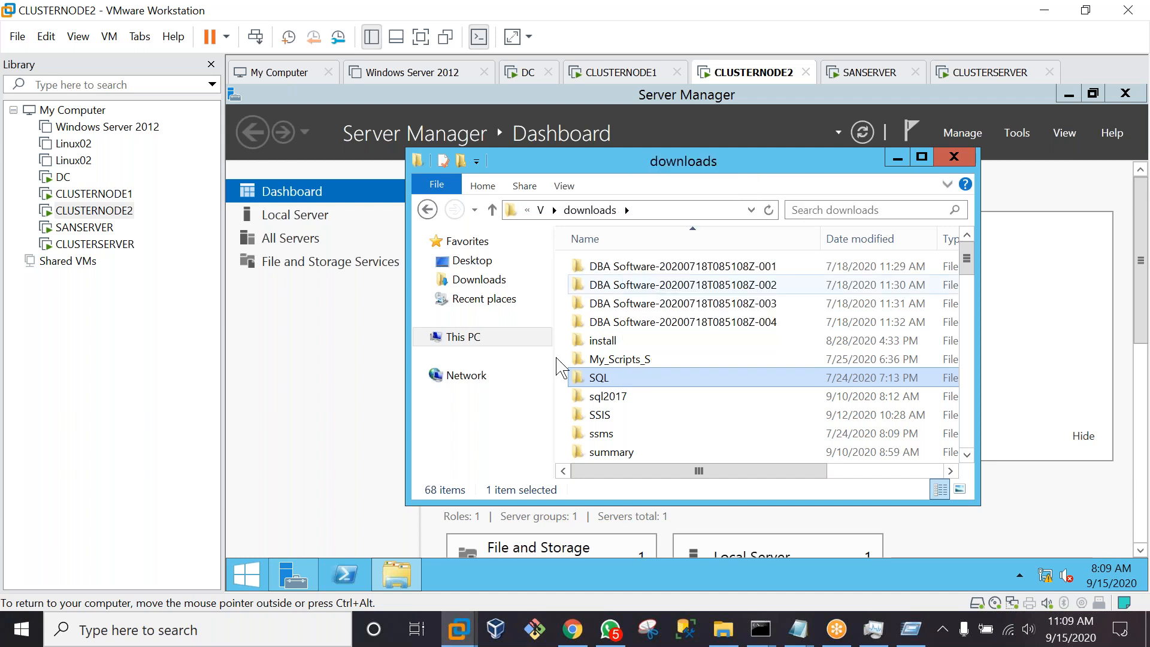
Create C:\sql, paste the SQL folder into it, and switch to CLUSTERSERVER
left_click(460, 336)
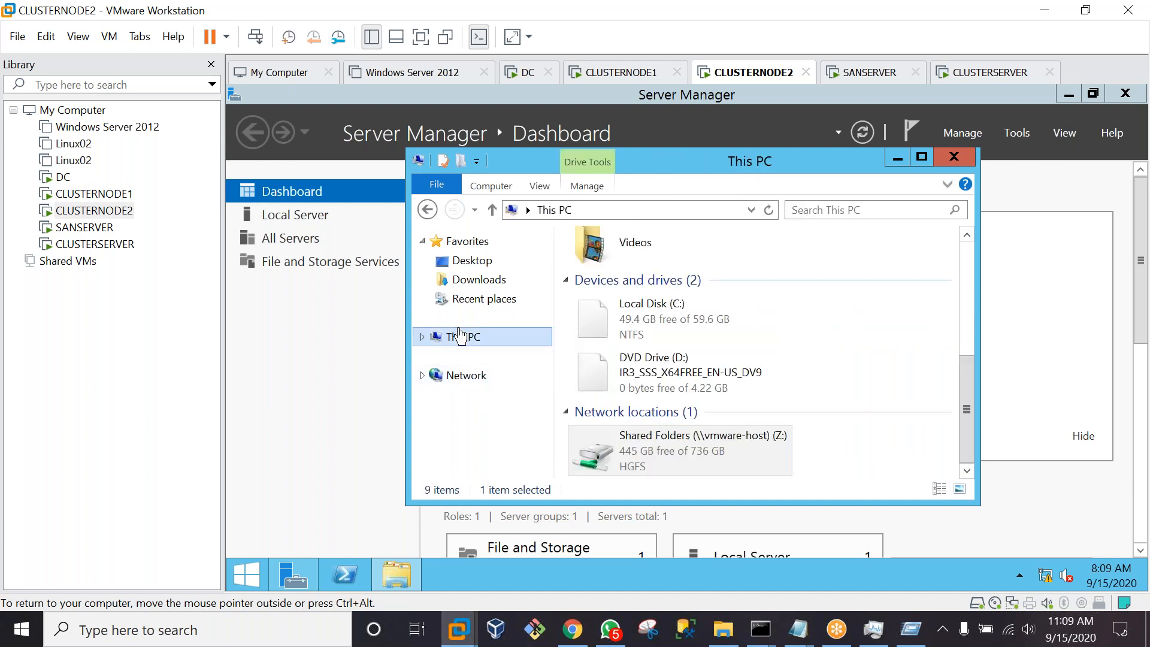
double_click(630, 327)
right_click(583, 367)
mouse_move(663, 514)
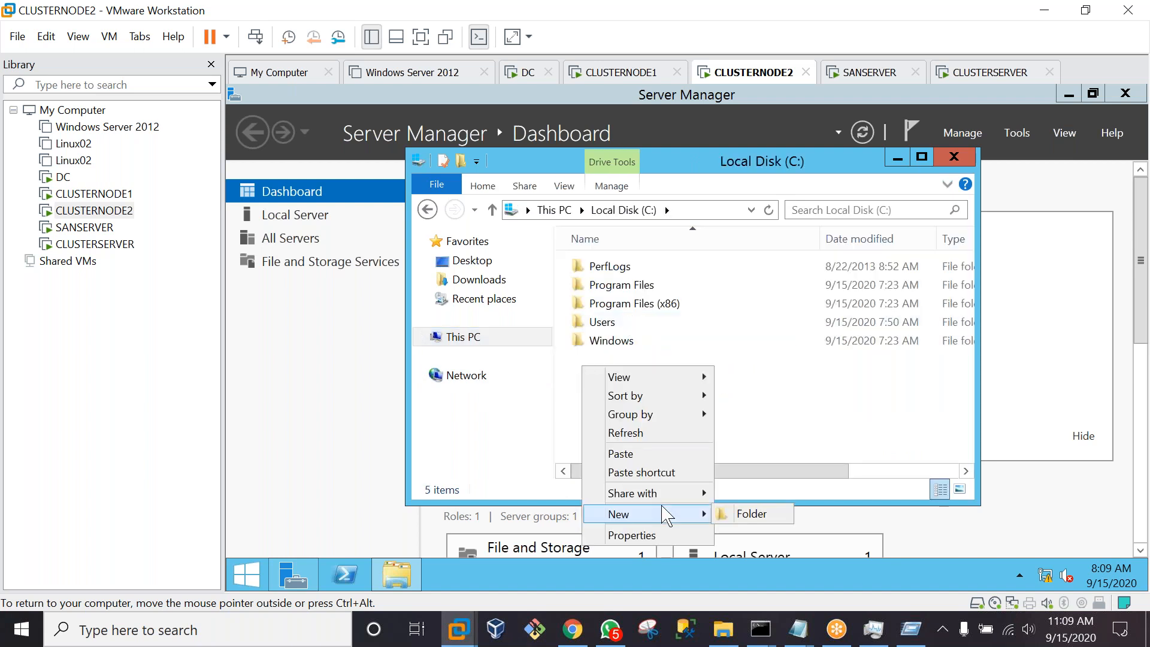
left_click(744, 516)
type("sql")
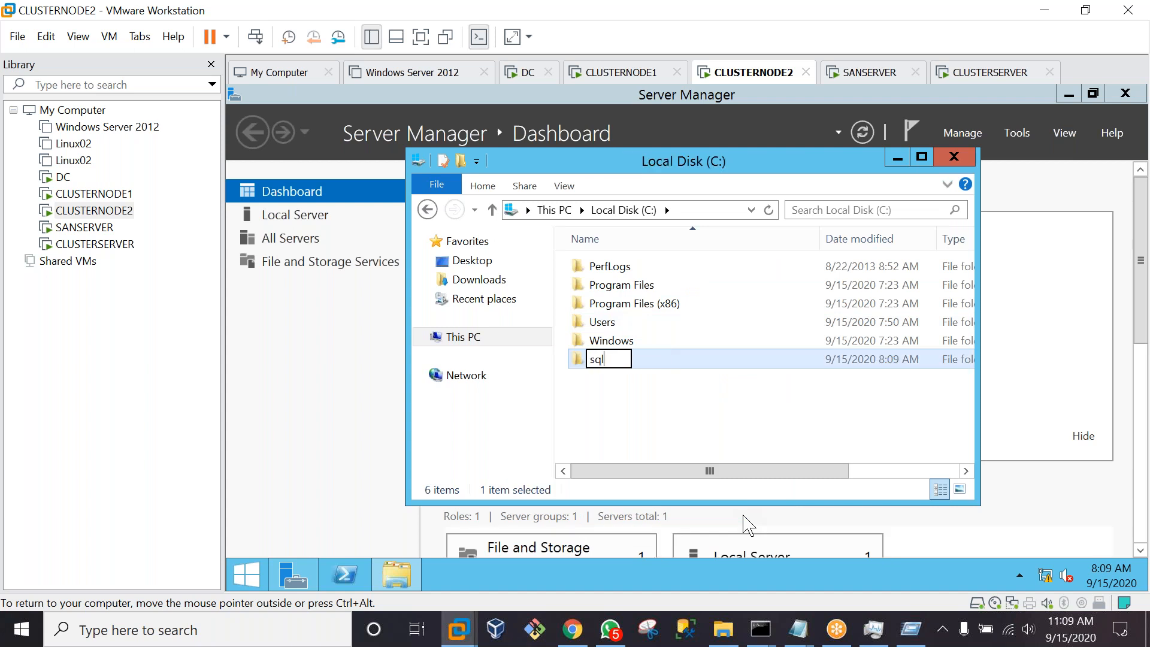
key("Return")
key("Return")
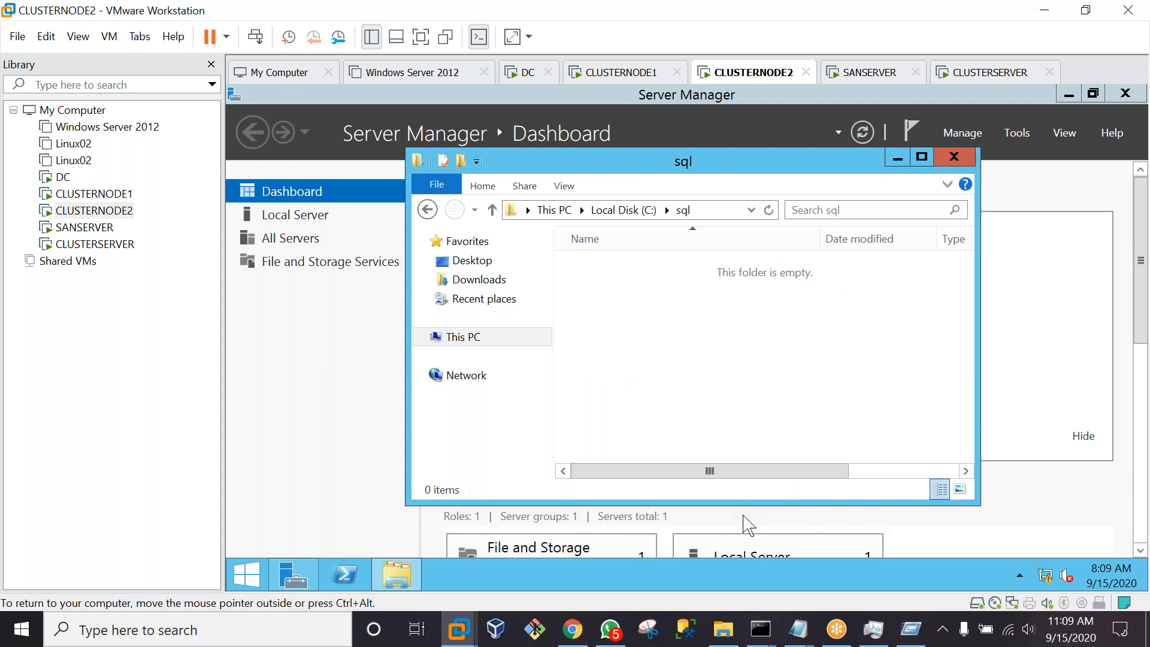
key("ctrl+v")
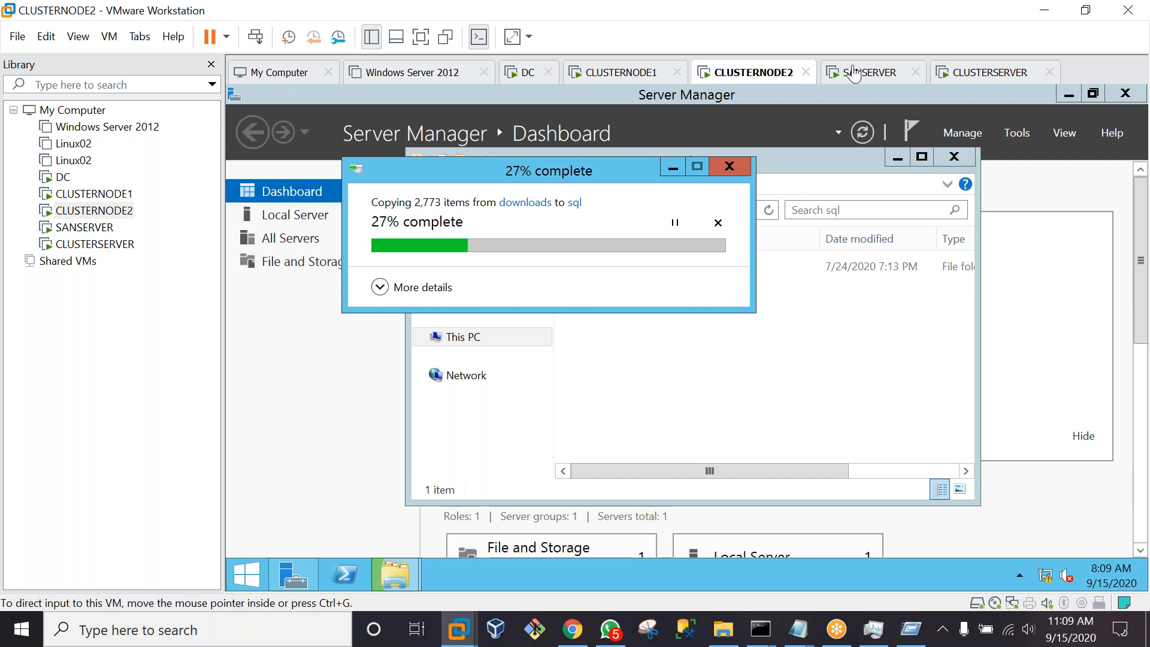
left_click(95, 244)
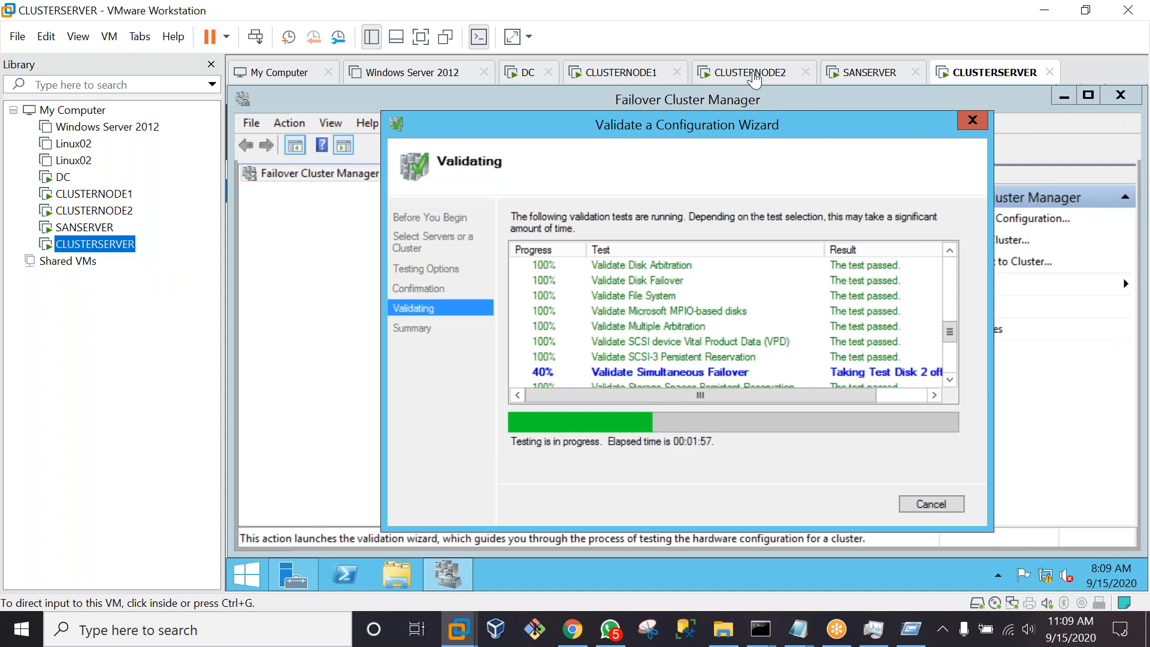
Switch via CLUSTERNODE2 to CLUSTERNODE1 to check its sql copy progress
left_click(754, 74)
left_click(623, 72)
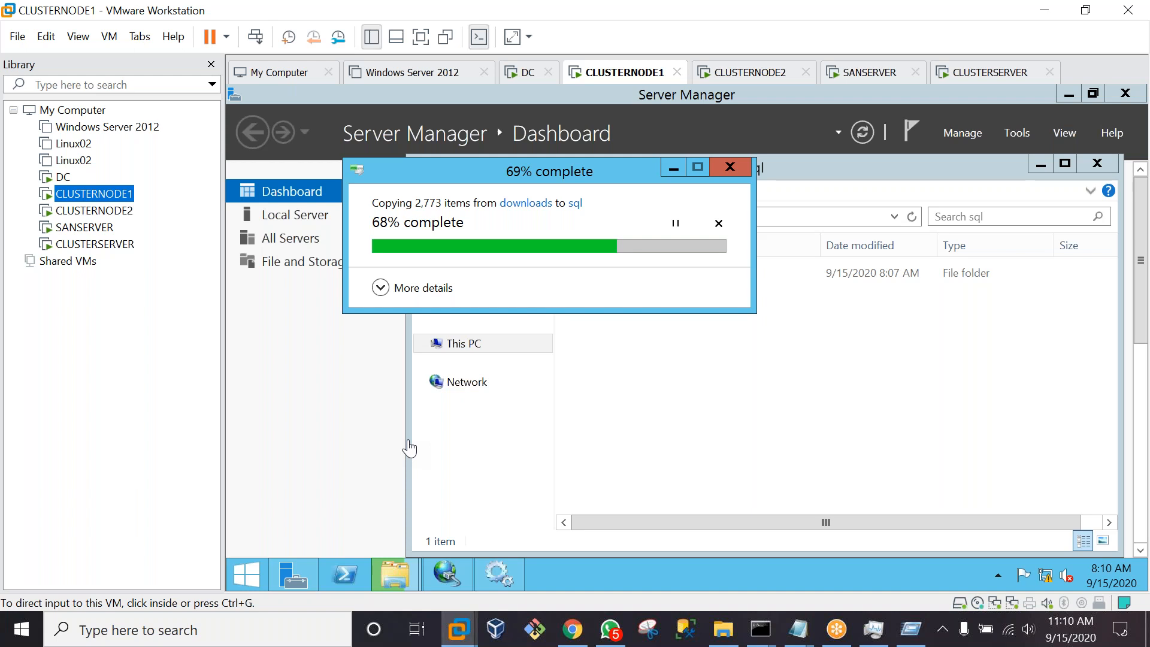
left_click(601, 394)
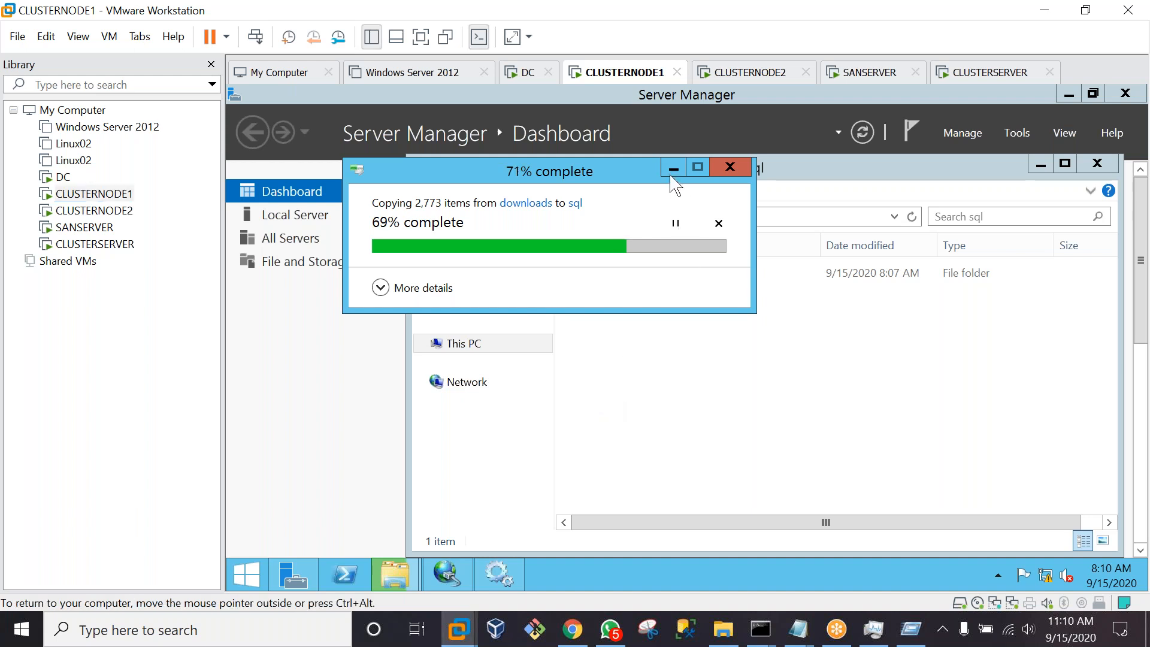
left_click(995, 73)
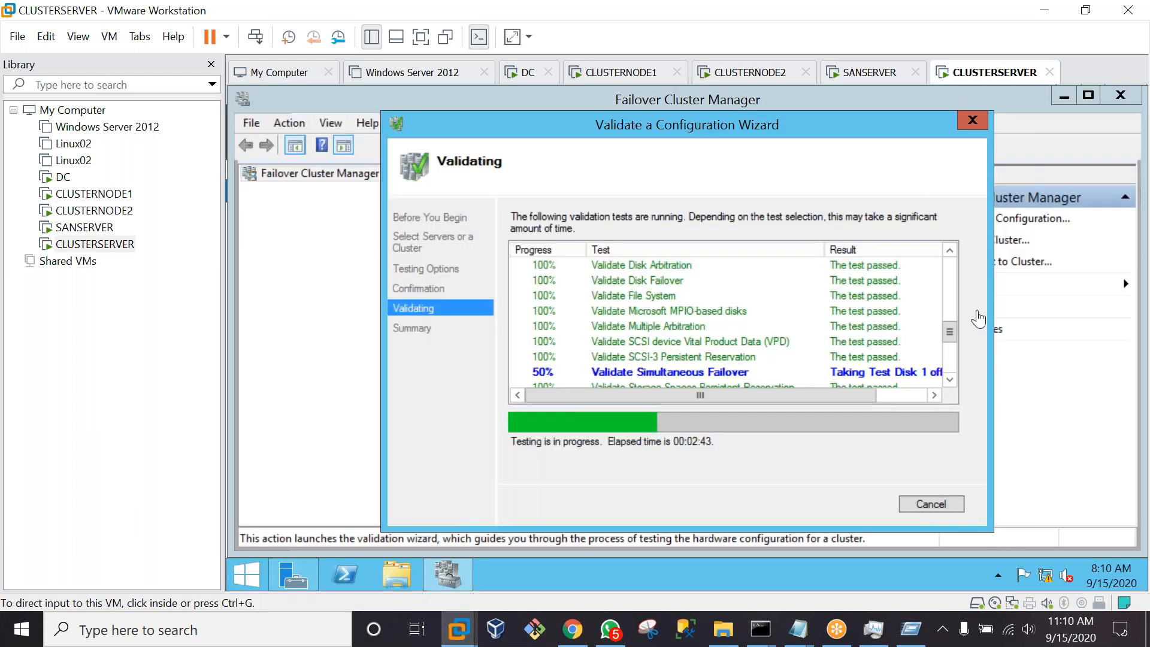
left_click_drag(953, 333, 983, 368)
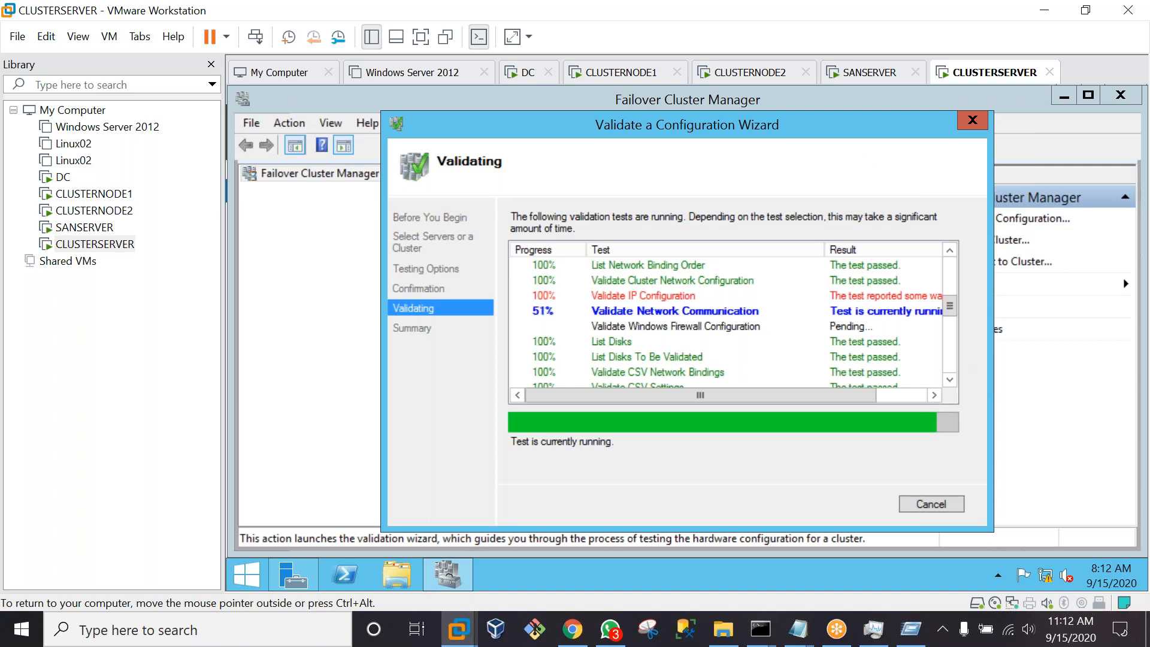
left_click(647, 77)
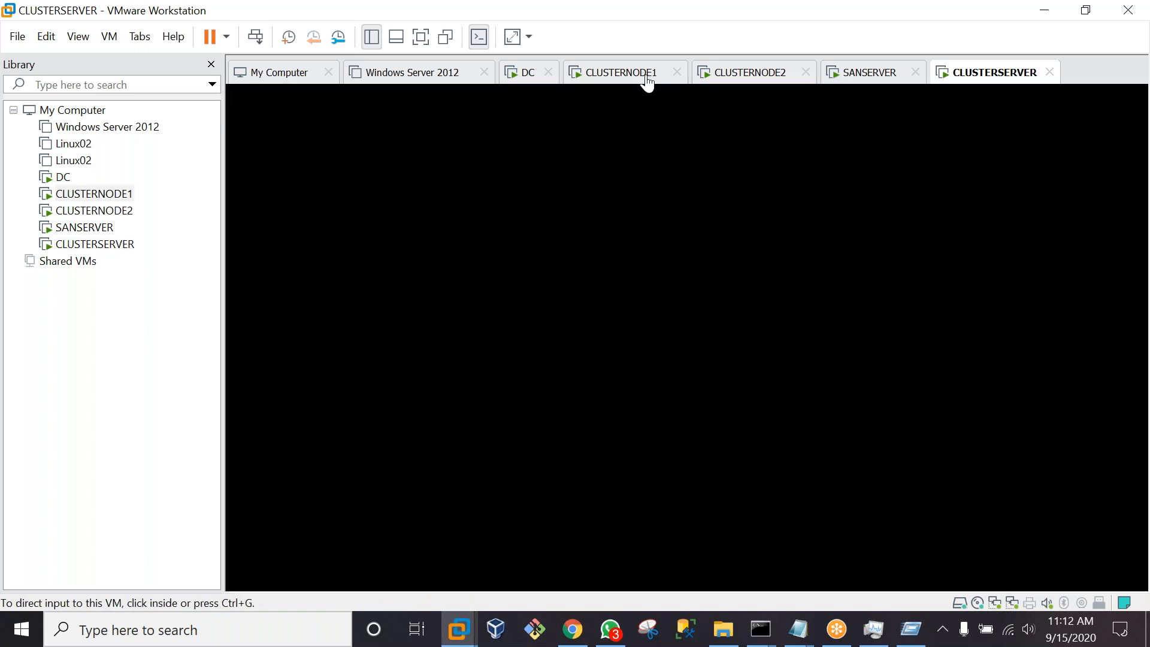
Copy the ssms folder from the shared drive's downloads folder
left_click(479, 351)
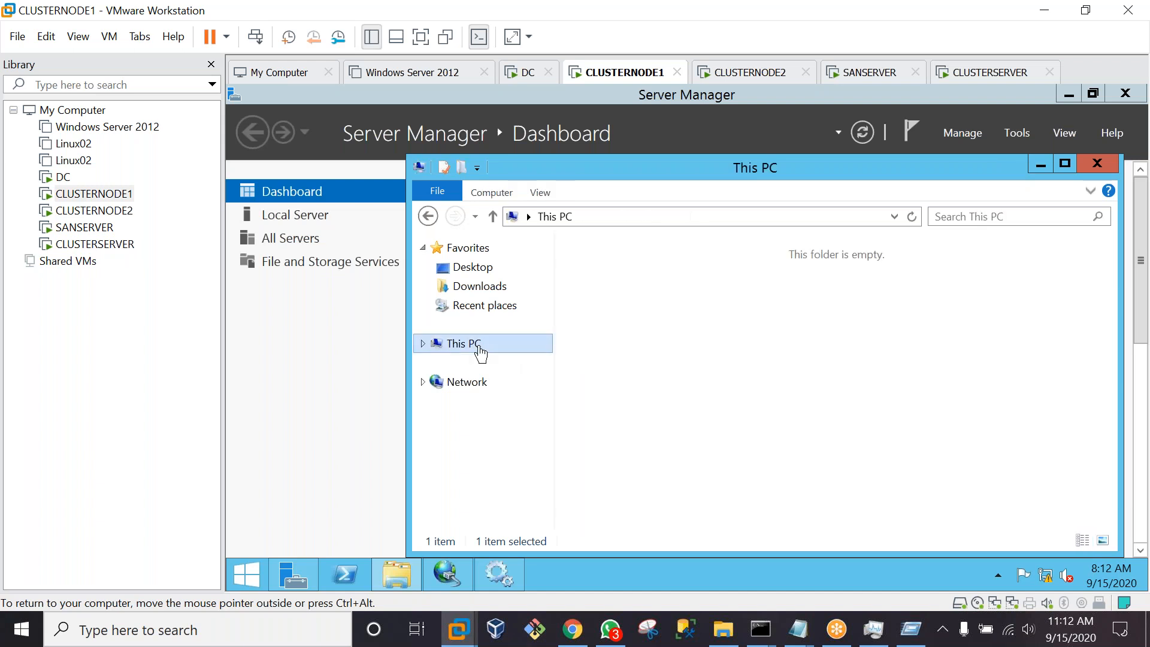
left_click(617, 458)
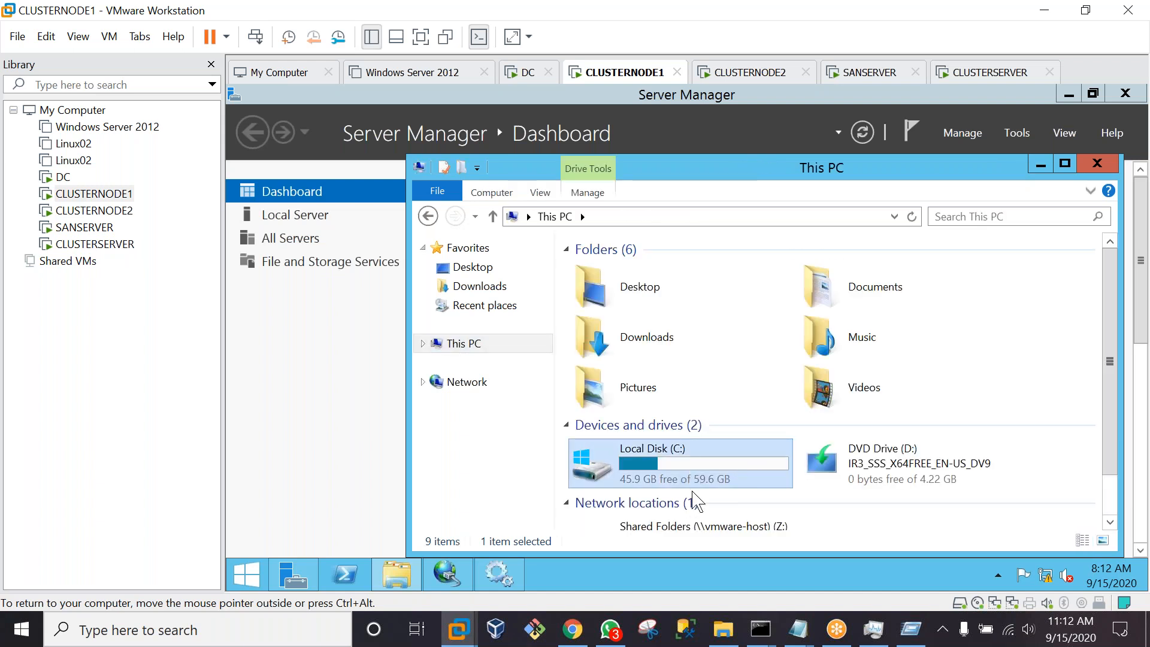
double_click(689, 531)
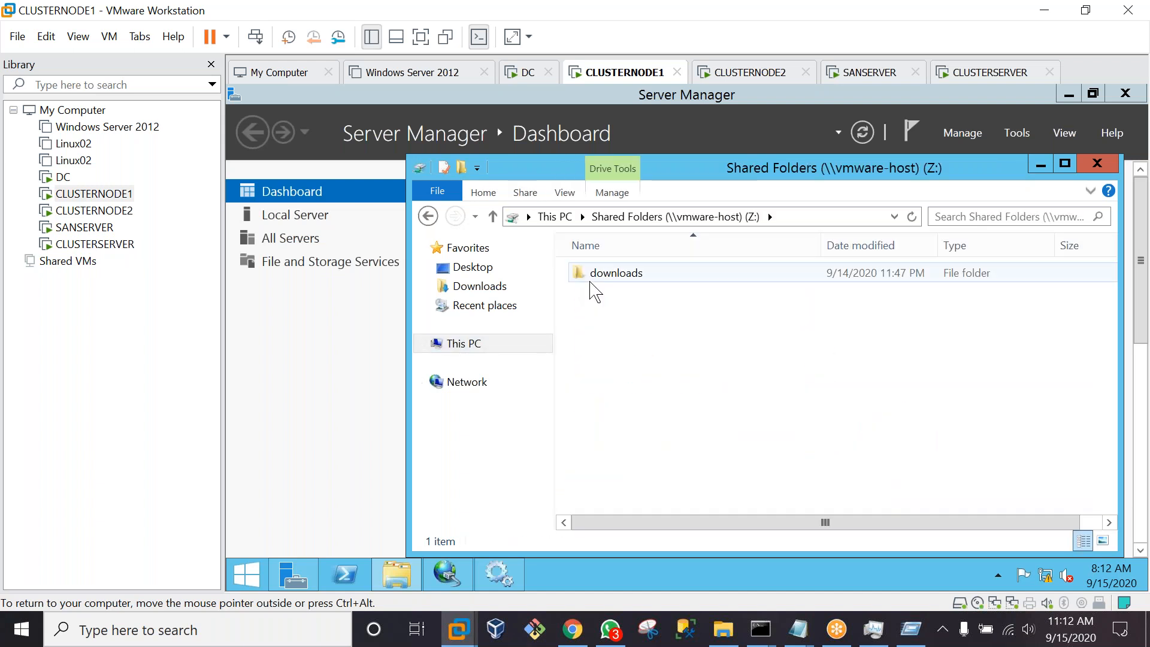
double_click(592, 276)
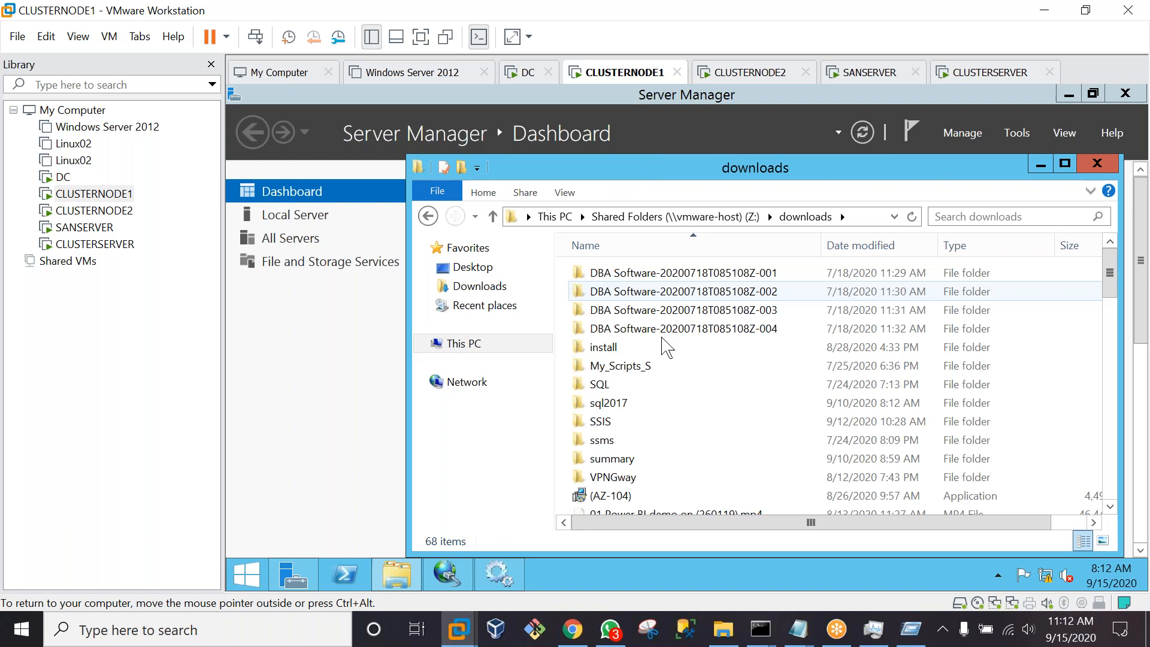
right_click(608, 440)
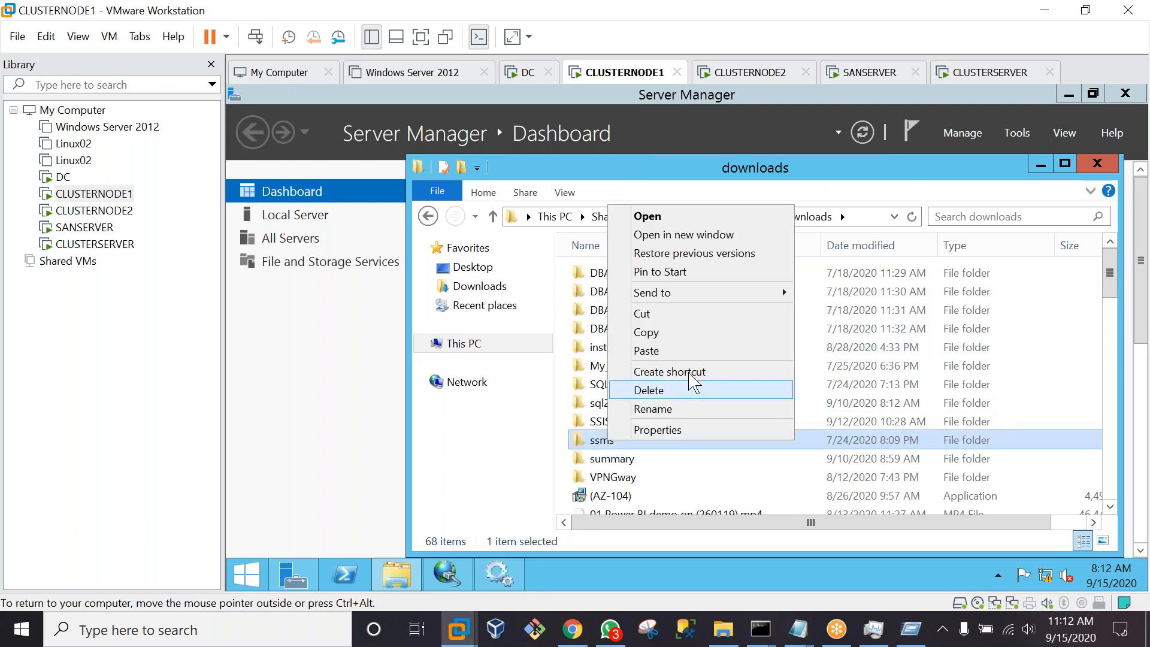
left_click(665, 334)
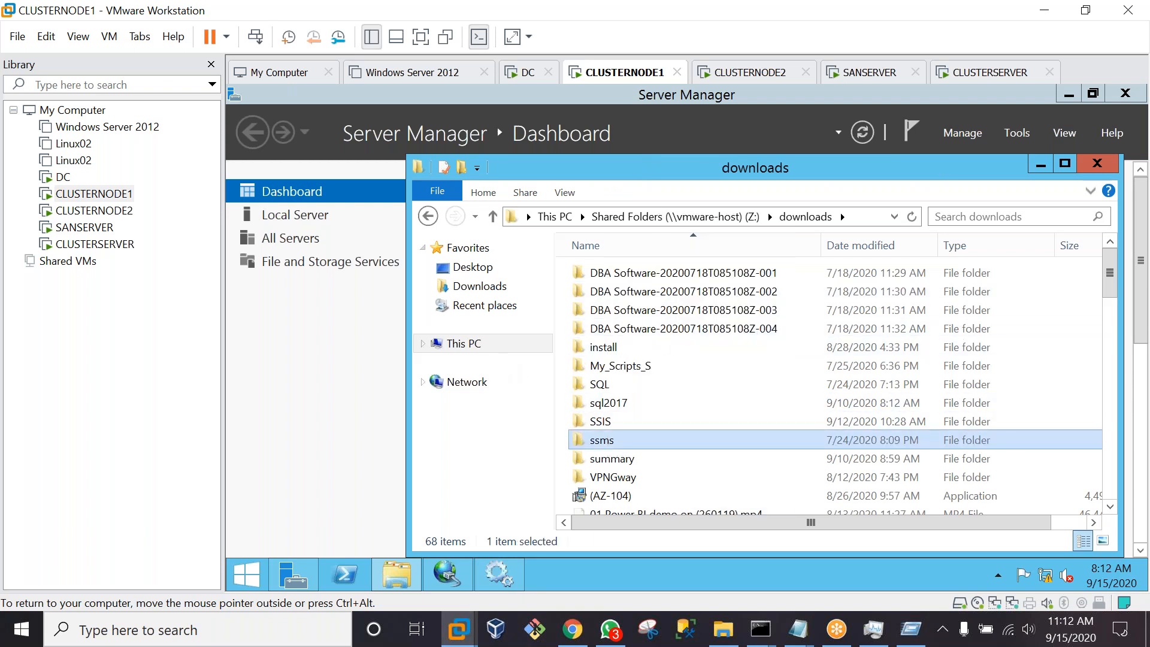
Create C:\ssms, paste the ssms files into it, then switch to CLUSTERSERVER
left_click(462, 349)
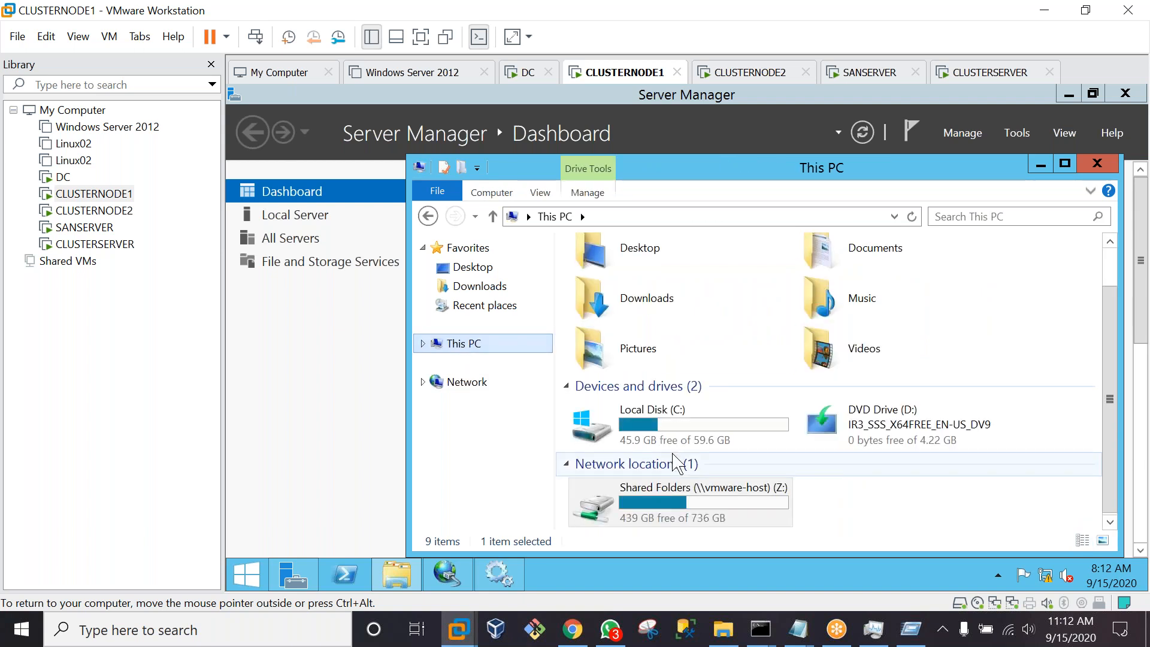
double_click(667, 440)
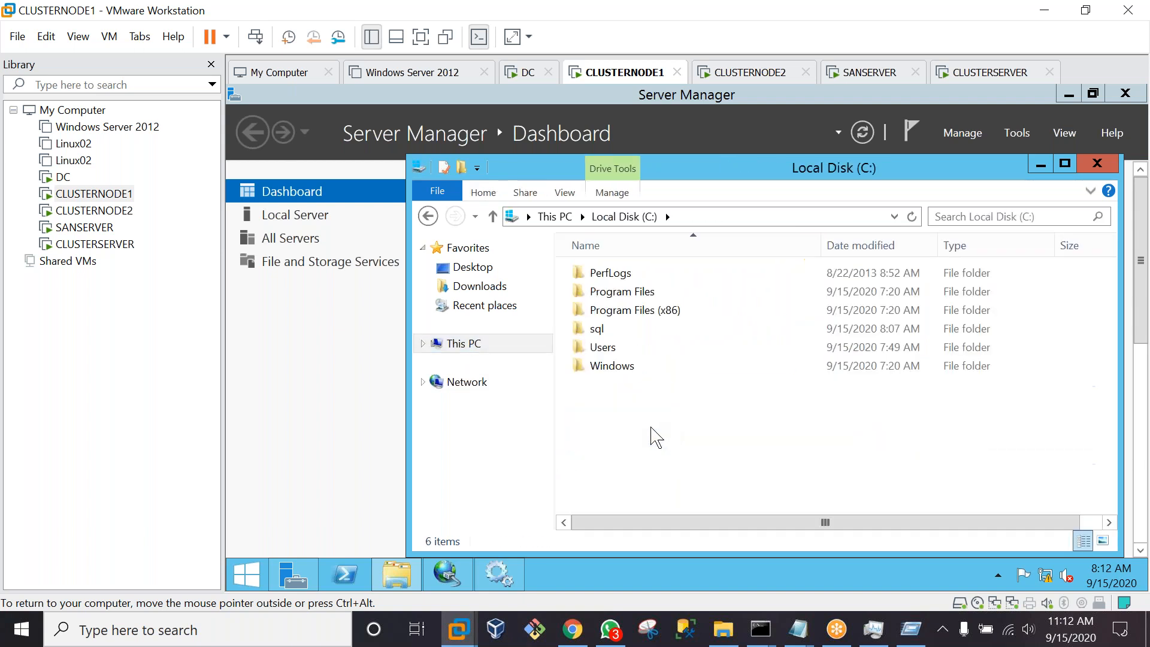
right_click(615, 420)
mouse_move(681, 396)
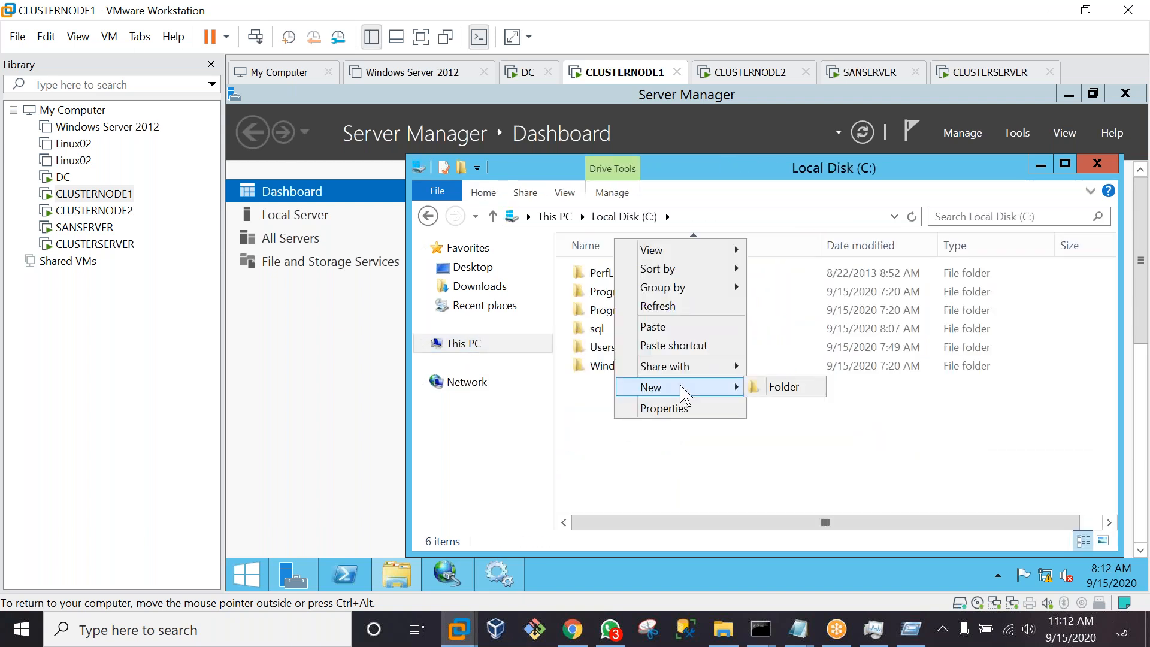
left_click(777, 387)
type("ssms")
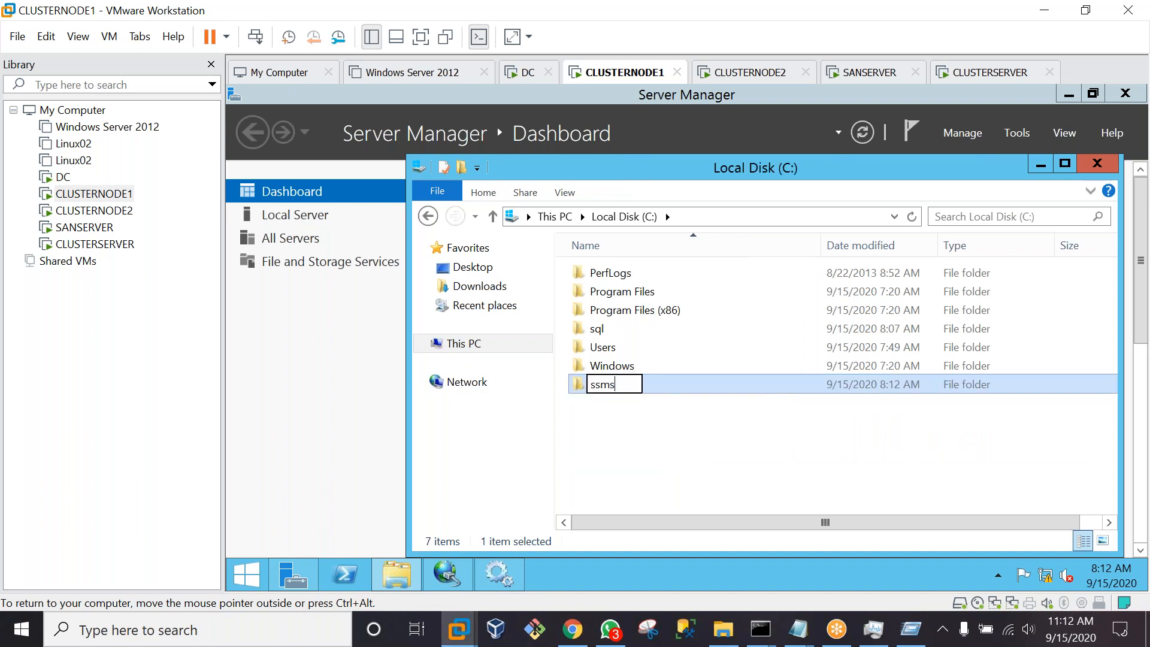
key("Return")
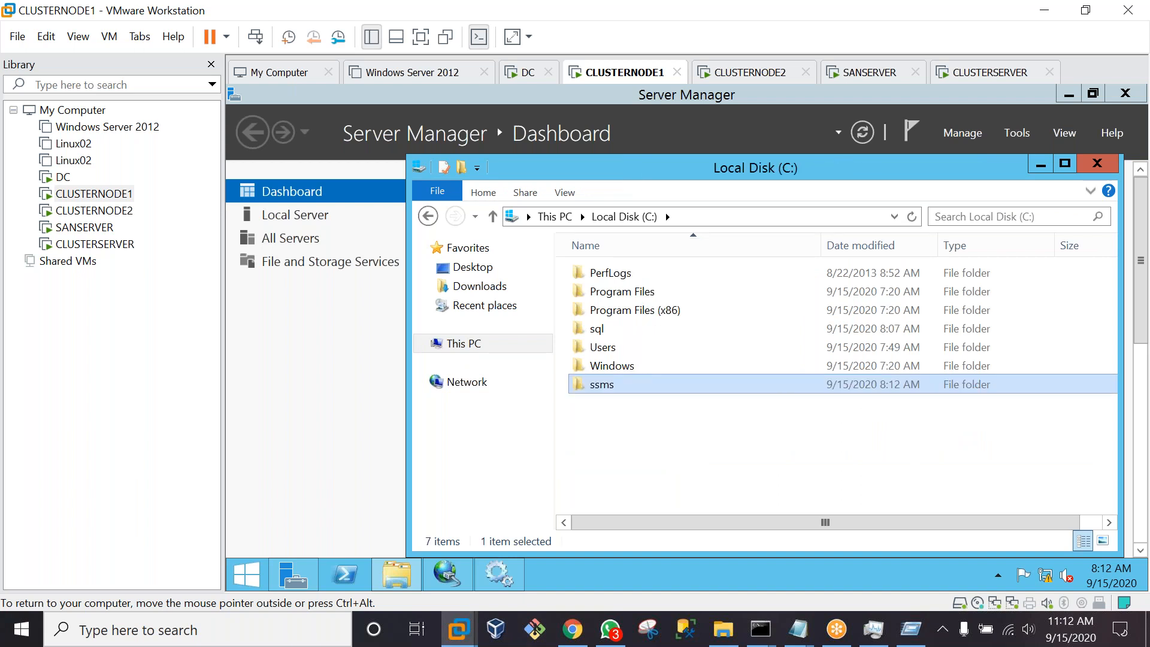
double_click(733, 389)
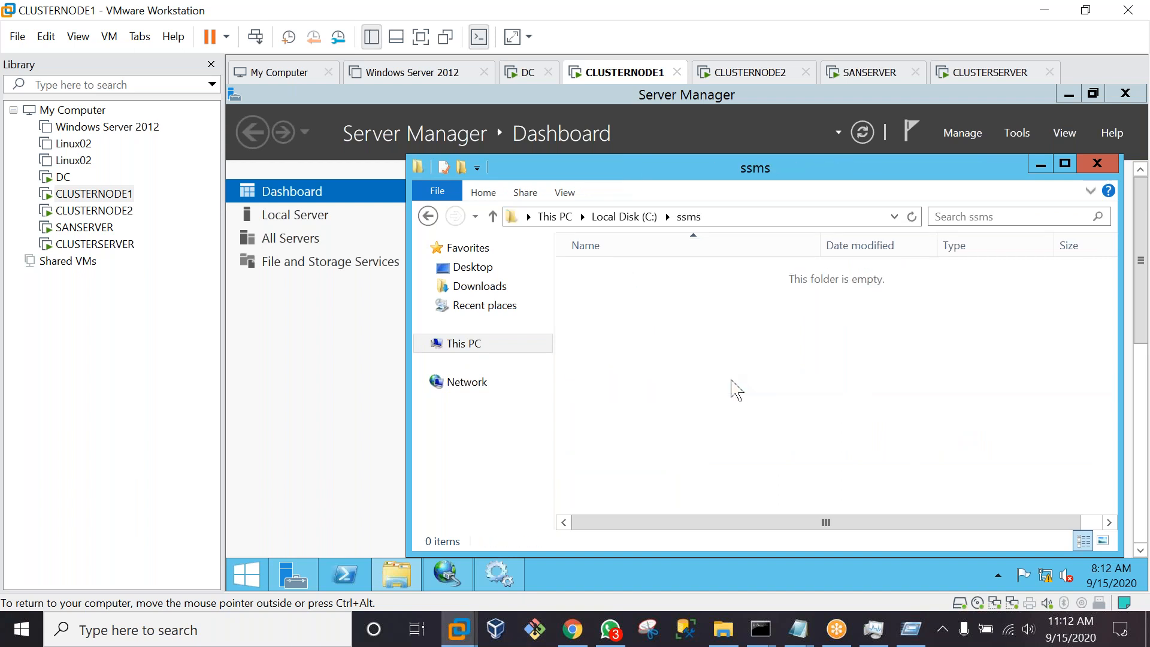
key("ctrl+v")
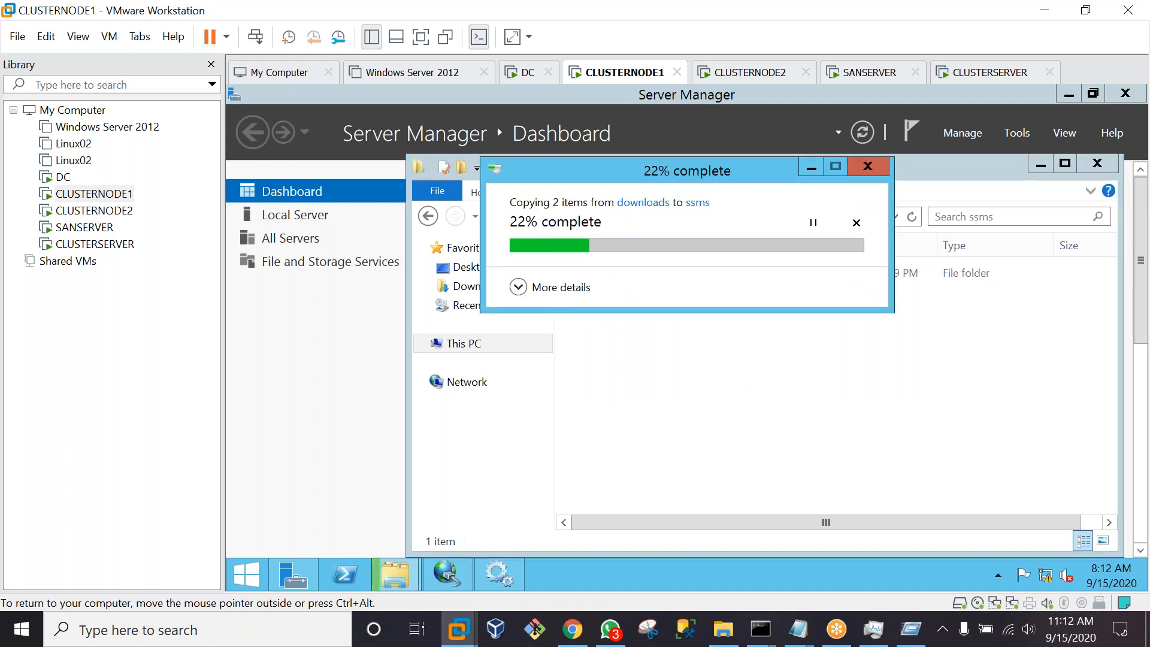
left_click(1003, 78)
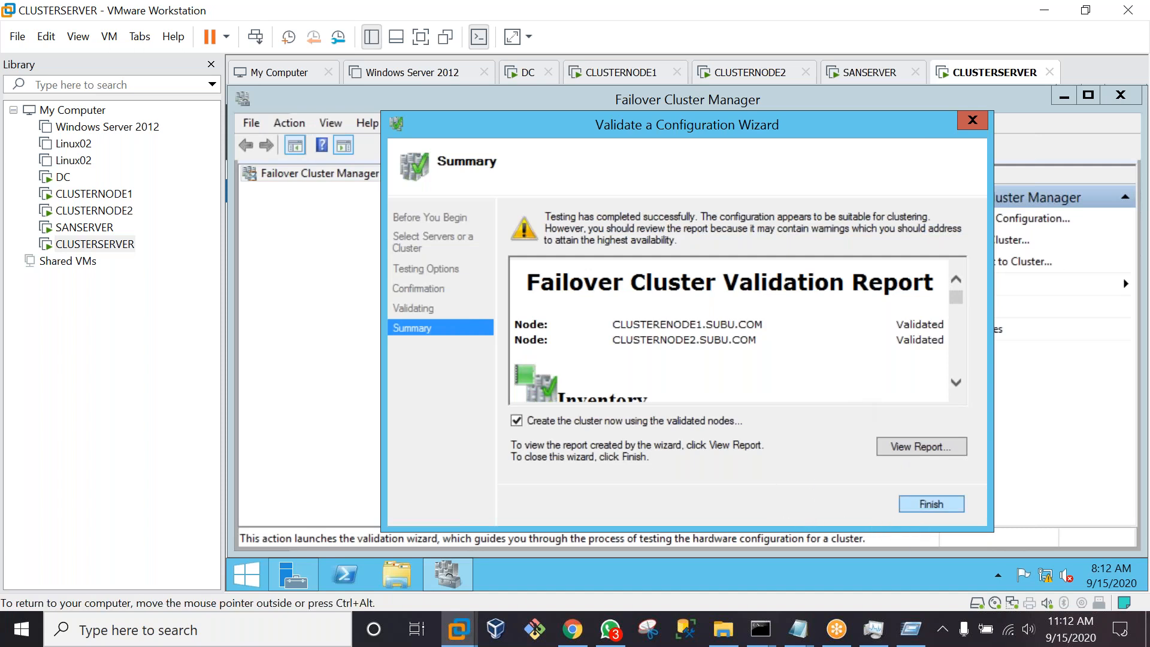
Finish validation and give the new cluster name AGCLUSTER with address 192.168.1.106
left_click(932, 503)
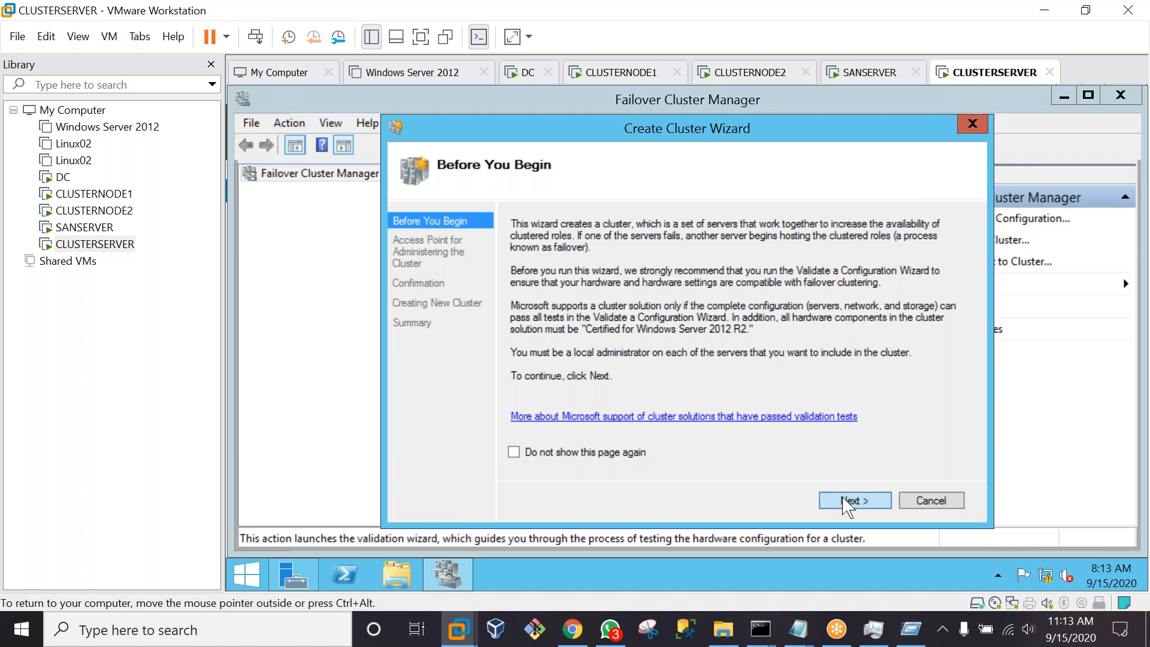
left_click(845, 499)
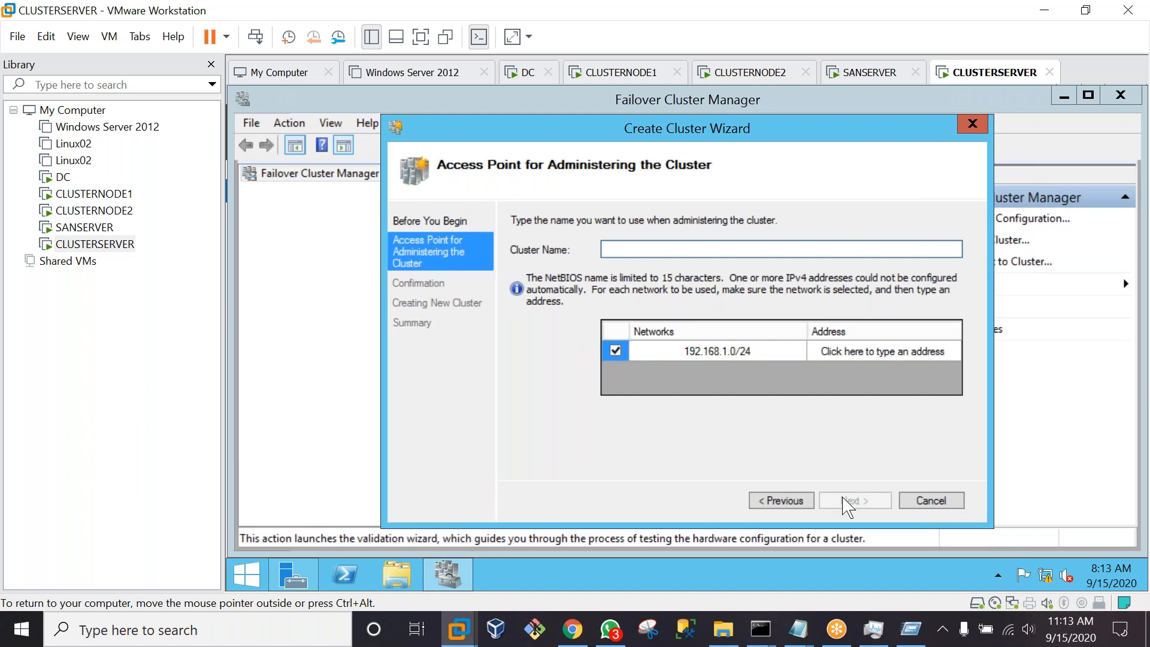
type("AGCLUSTER")
left_click(883, 351)
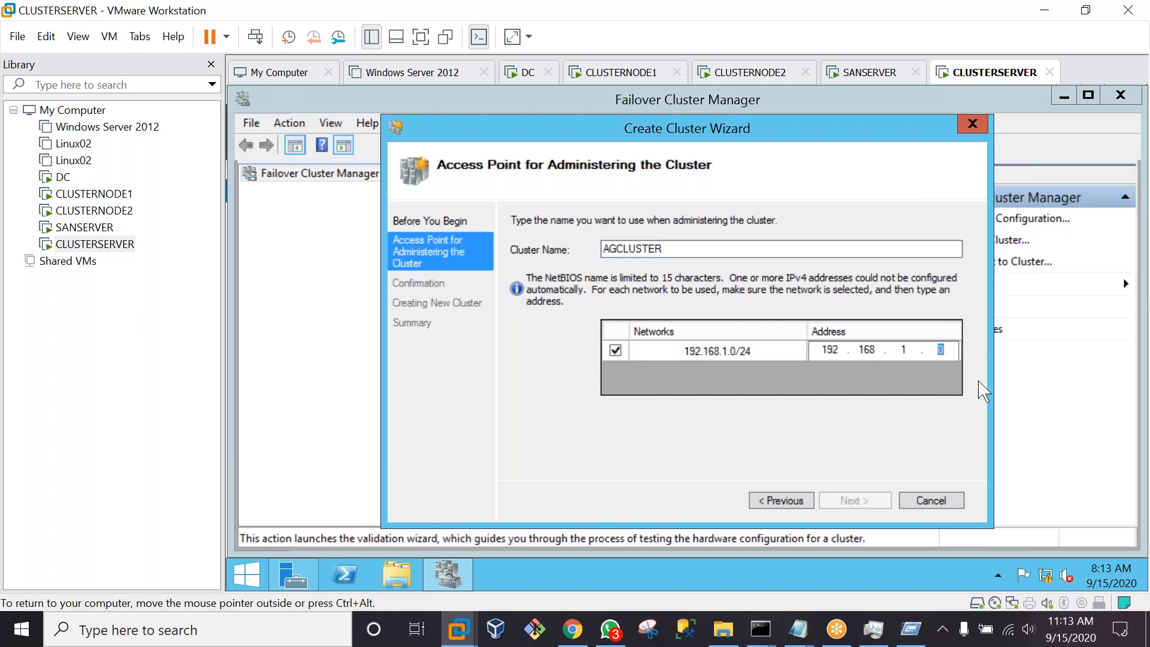
left_click(948, 355)
type("1")
key("BackSpace")
key("BackSpace")
type("106")
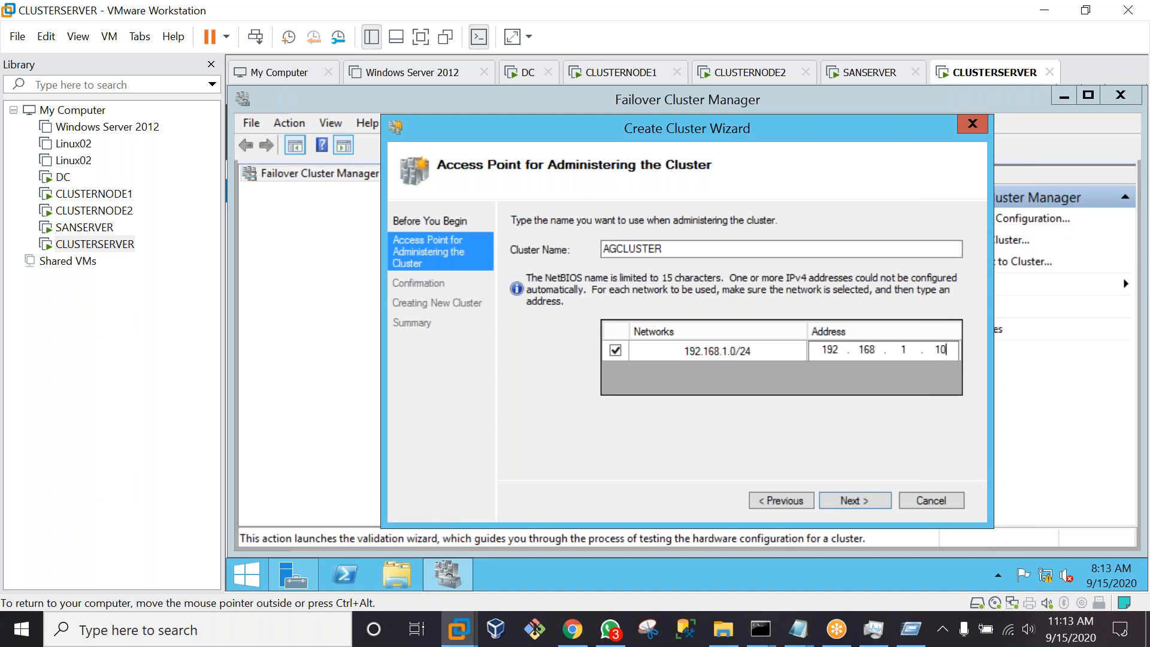
left_click(860, 500)
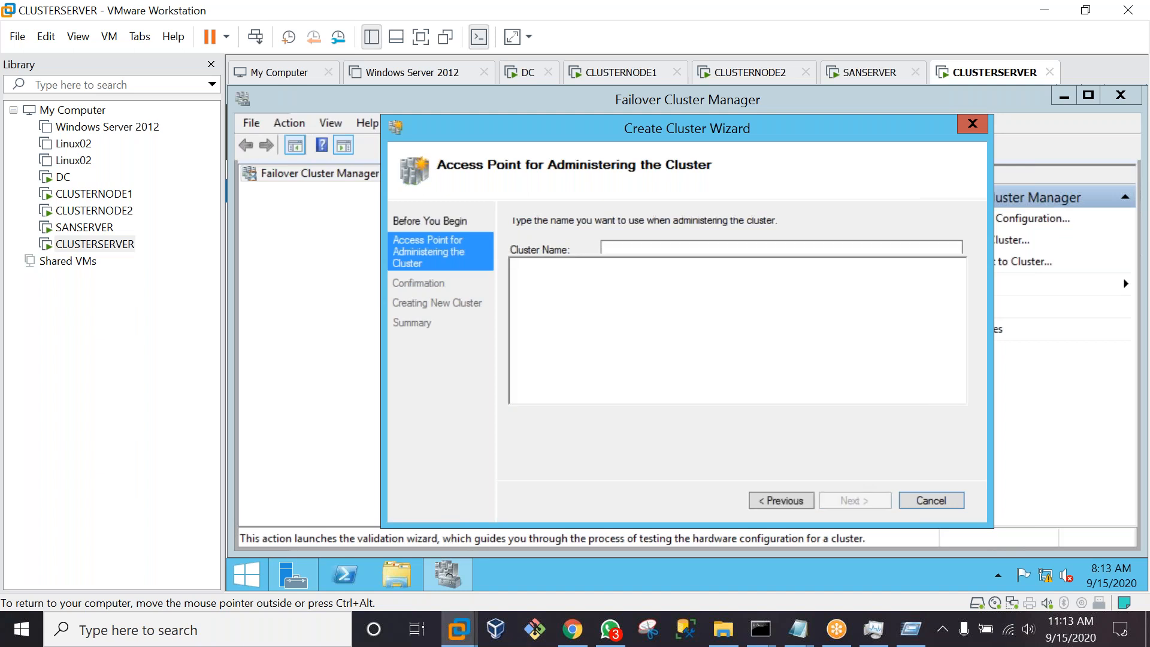
Confirm to create AGCLUSTER, then open the failed creation's error report
left_click(861, 501)
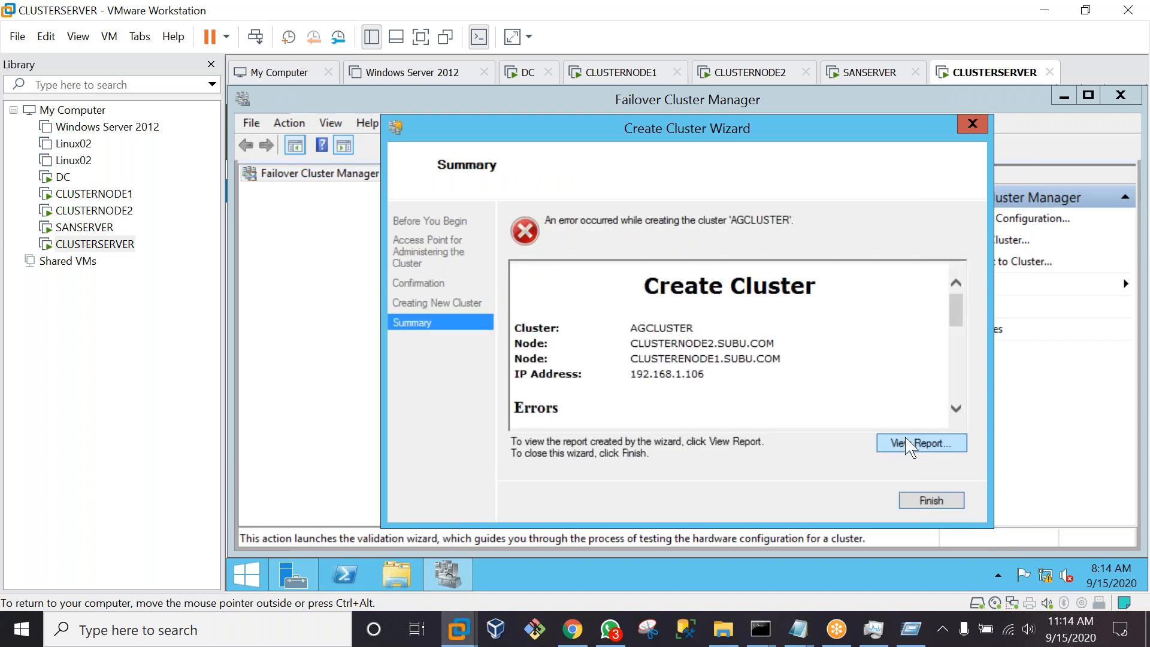
left_click(910, 446)
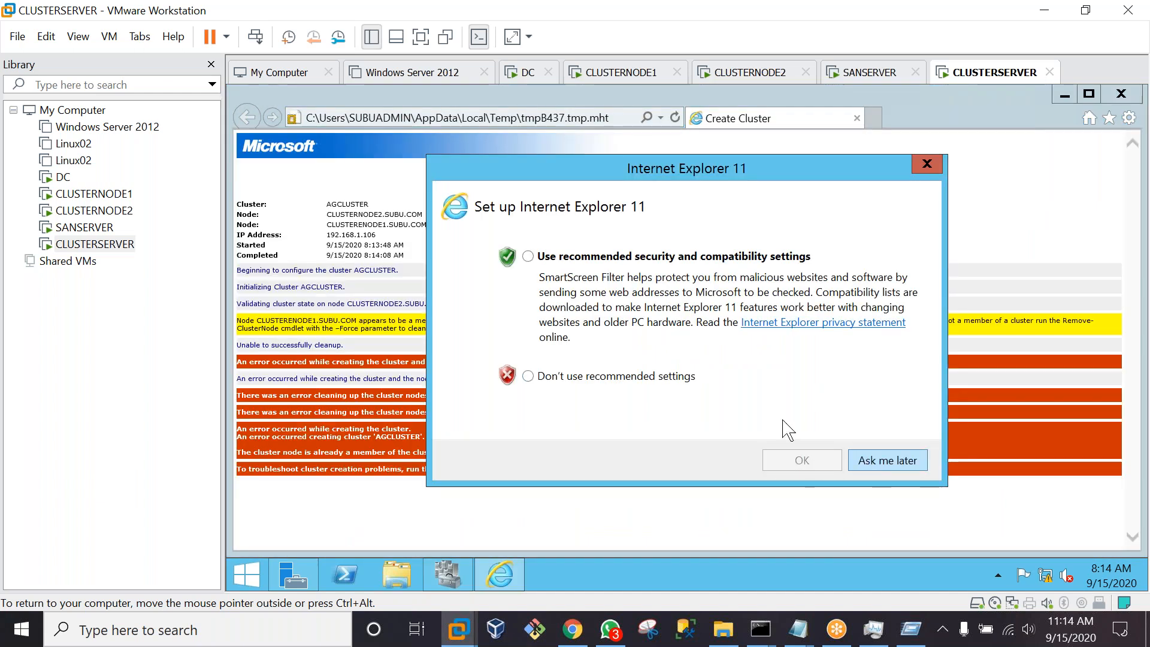
Decline Internet Explorer's recommended settings to read the report, then switch to CLUSTERNODE1
left_click(654, 372)
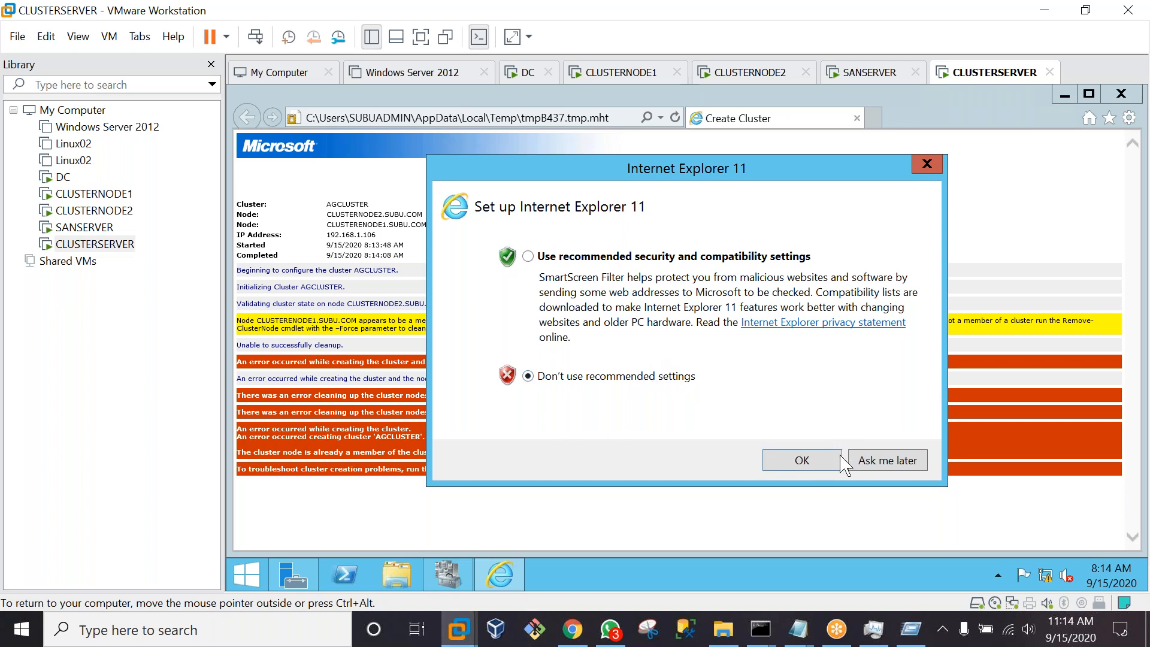
left_click(806, 474)
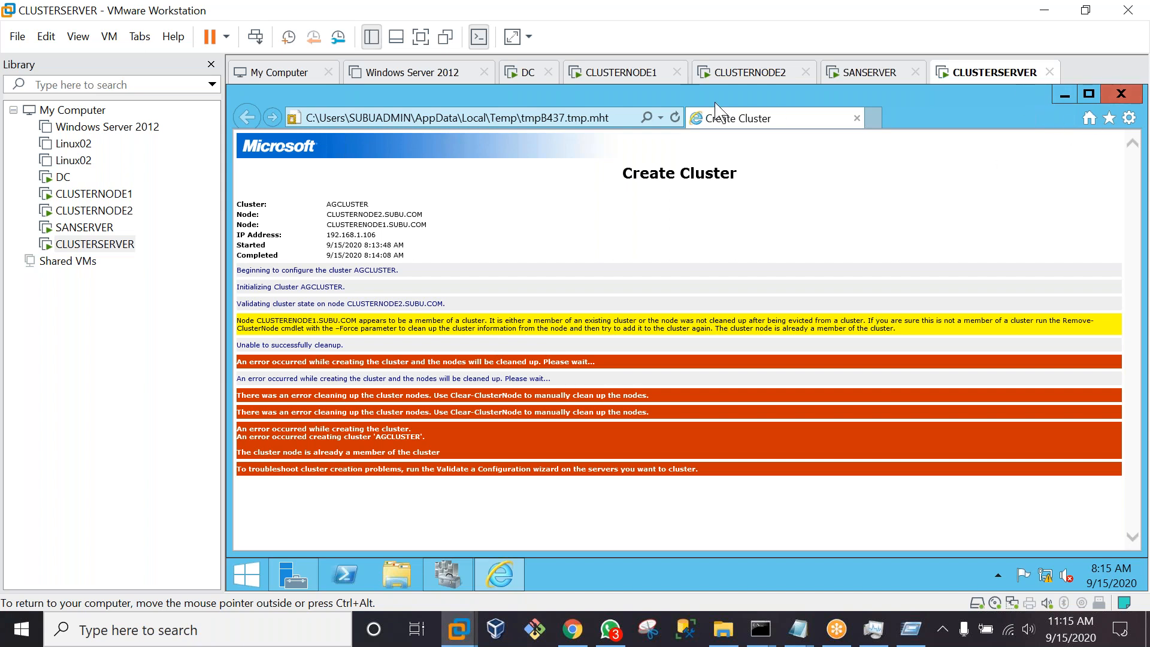
left_click(623, 73)
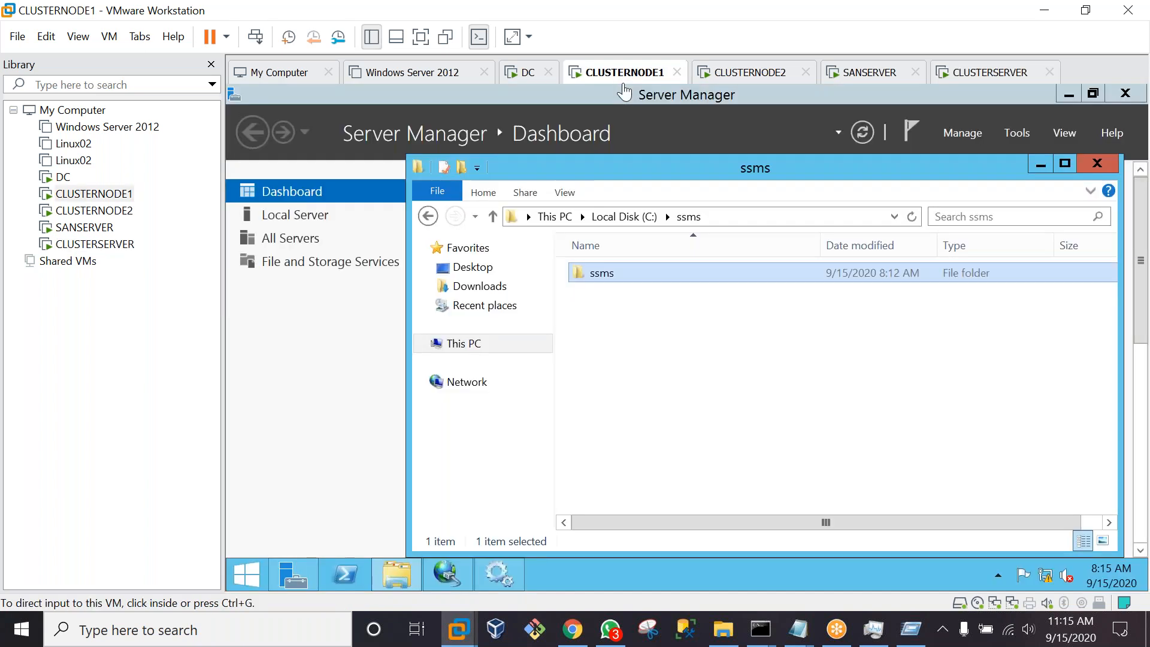
Switch CLUSTERNODE1's Network Adapter 2 to Host-only networking, then move to the CLUSTERNODE2 machine
left_click(363, 346)
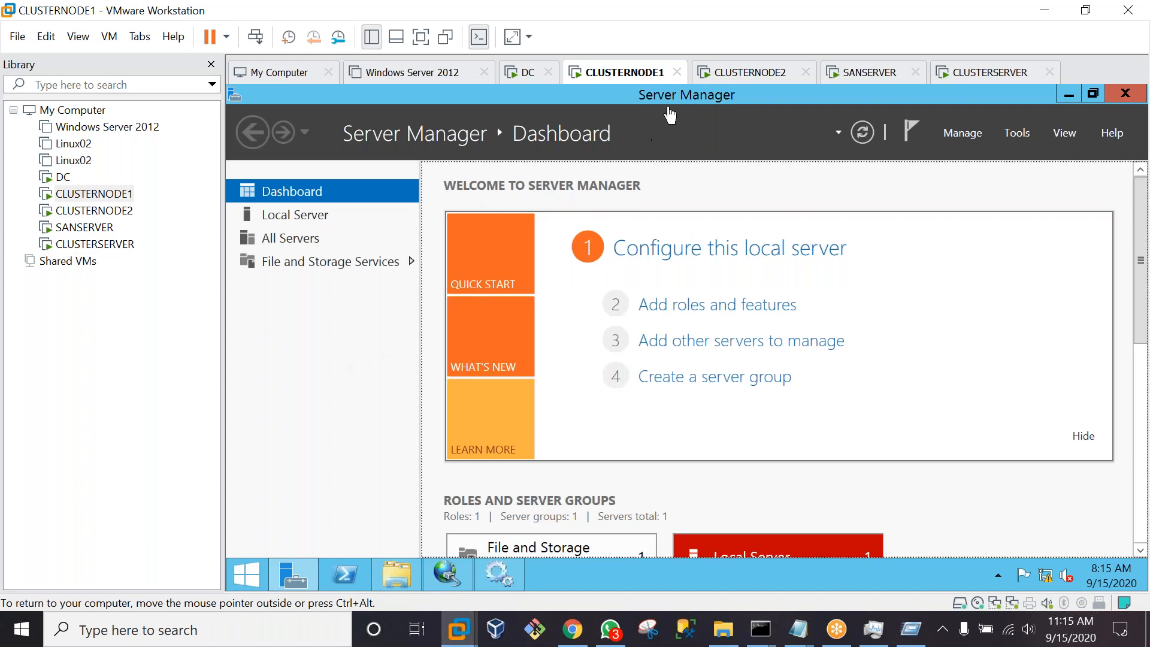
right_click(605, 75)
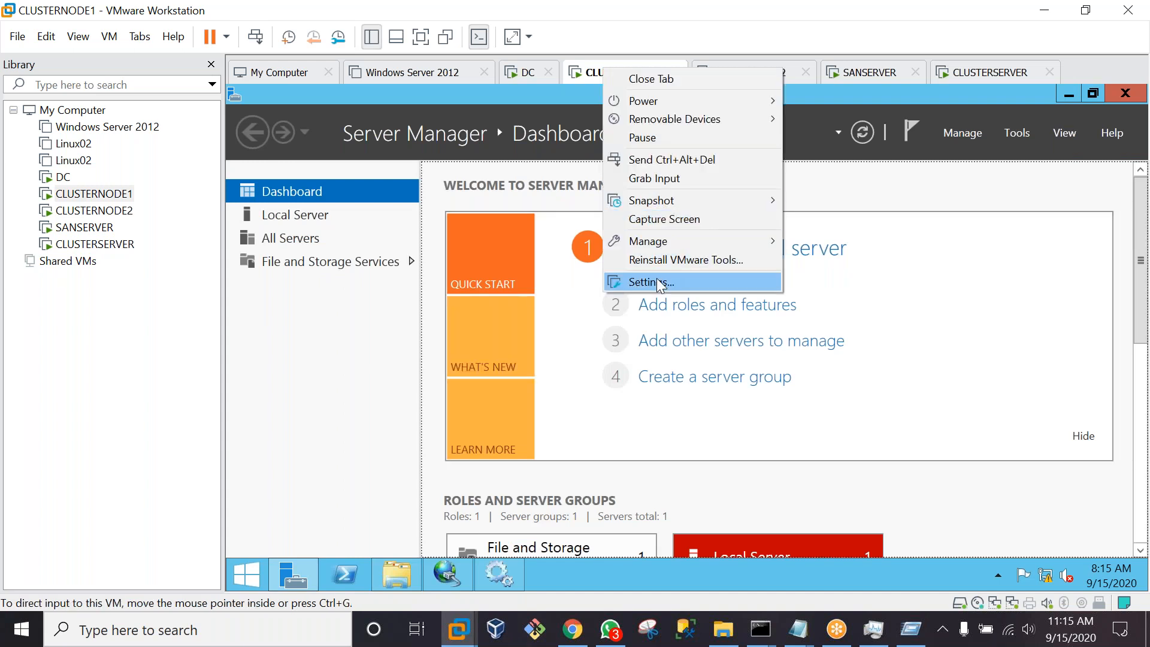
left_click(659, 282)
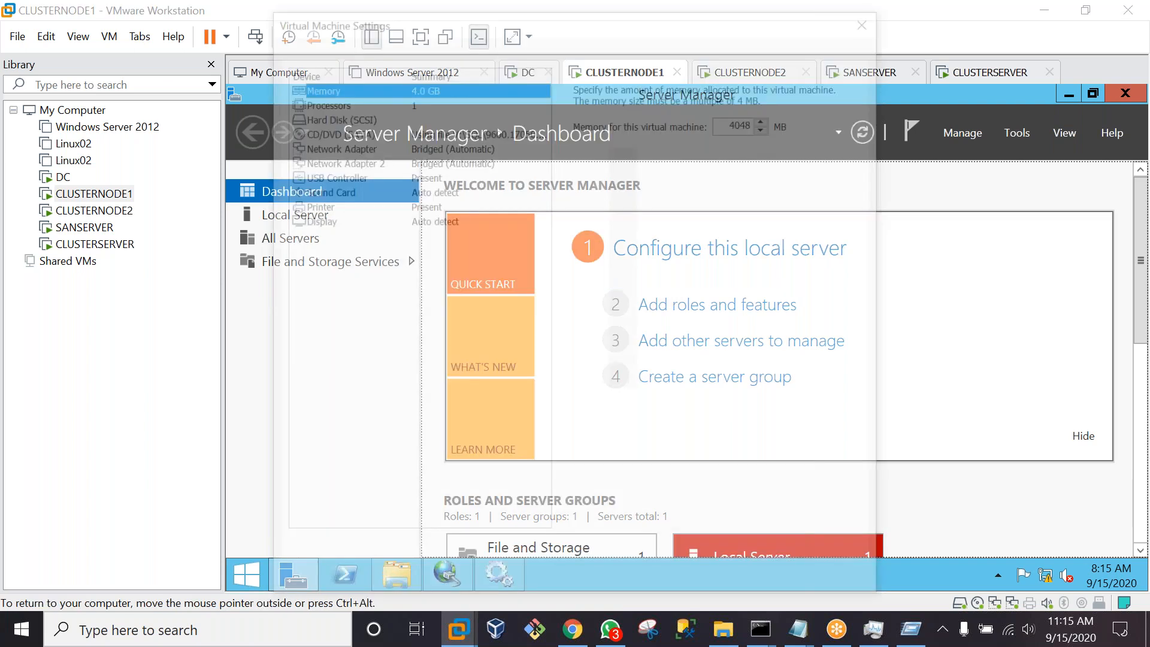
left_click(326, 163)
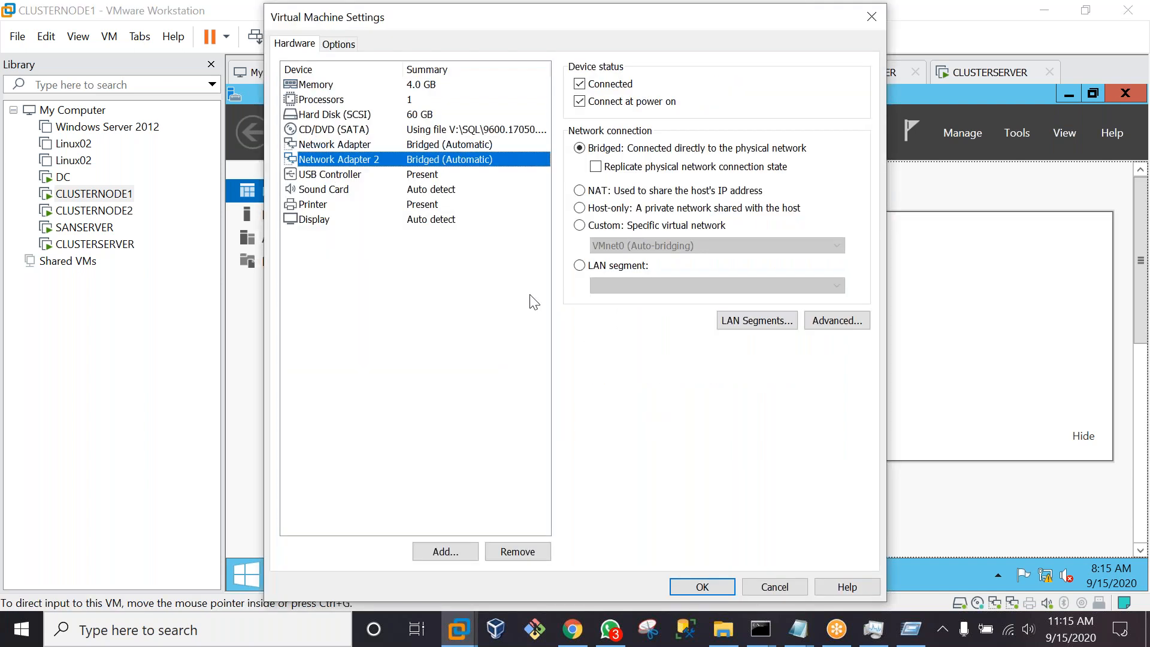
left_click(579, 208)
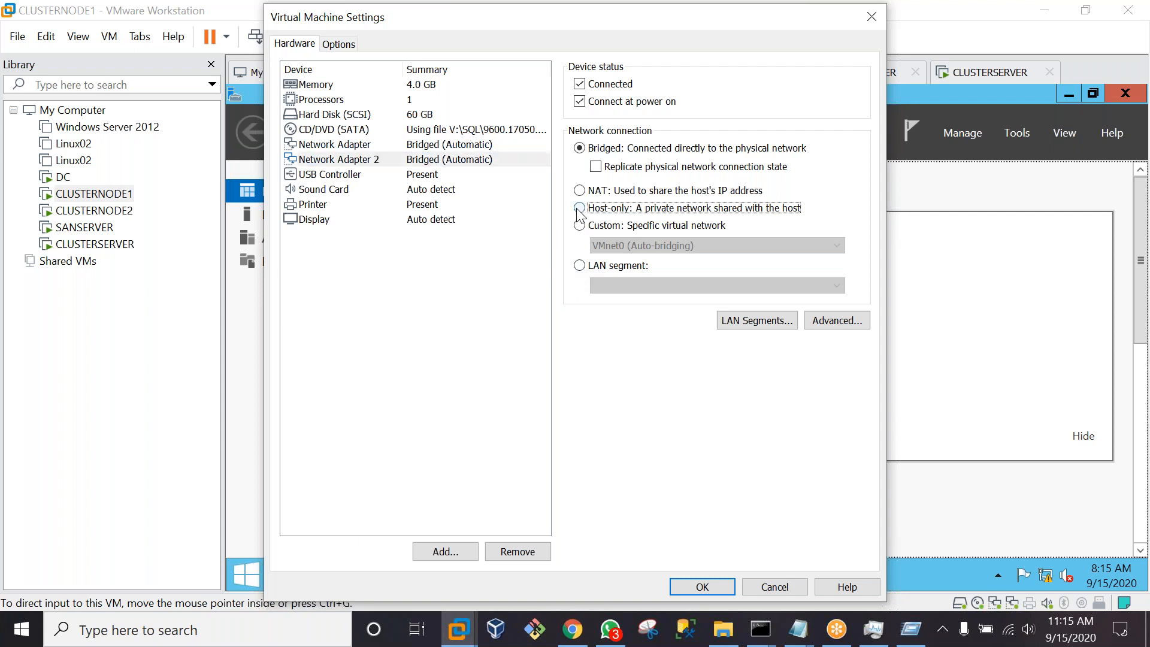
left_click(689, 587)
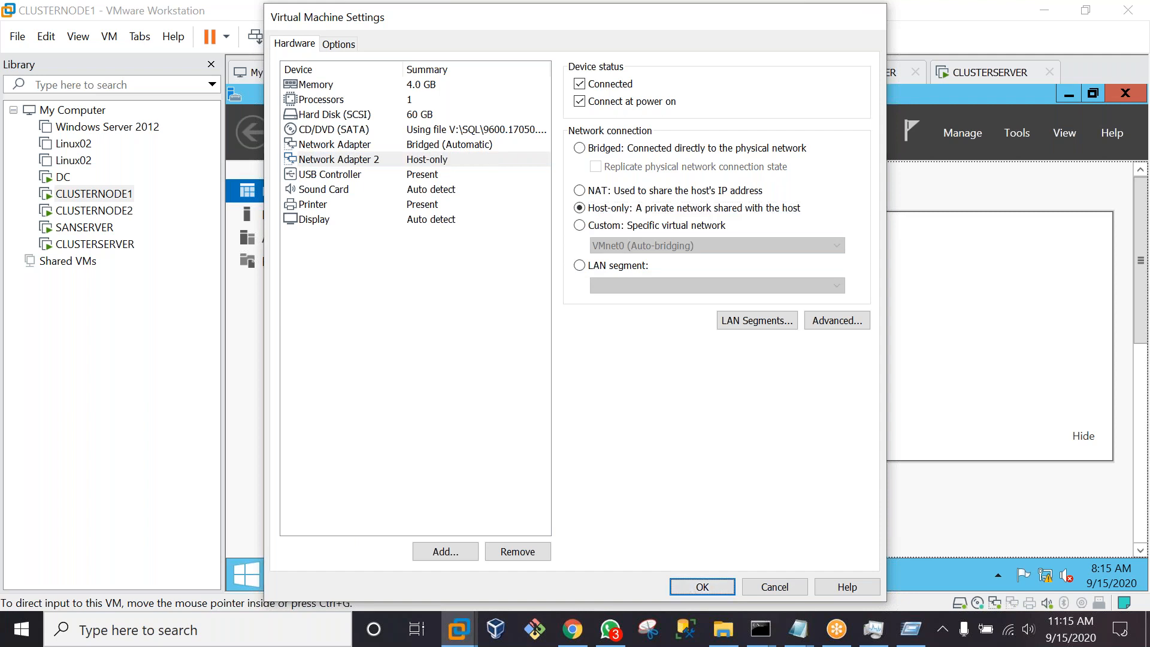
left_click(745, 74)
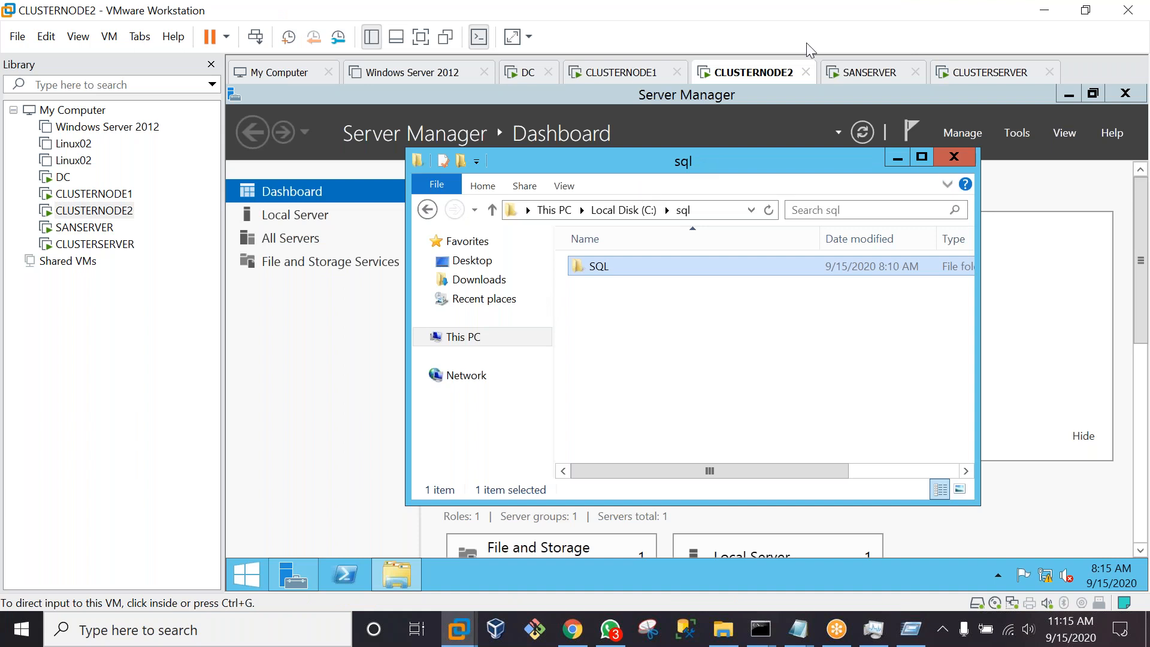
Add a second Host-only network adapter to CLUSTERNODE2 and close its sql folder window
right_click(747, 73)
left_click(786, 287)
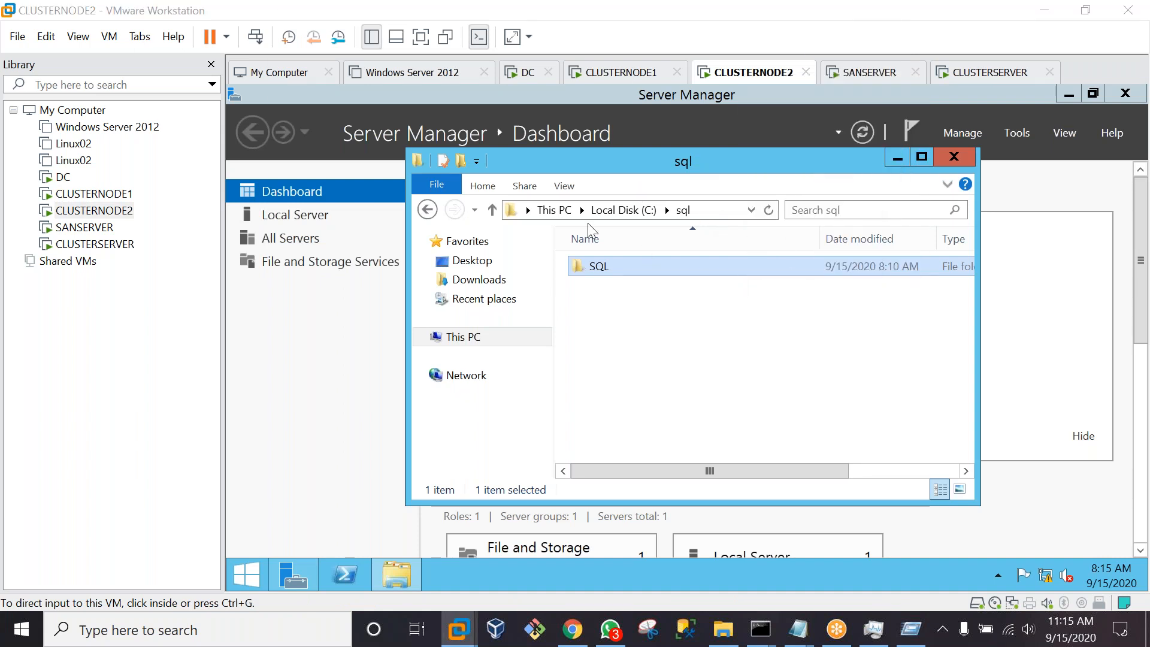
left_click(324, 147)
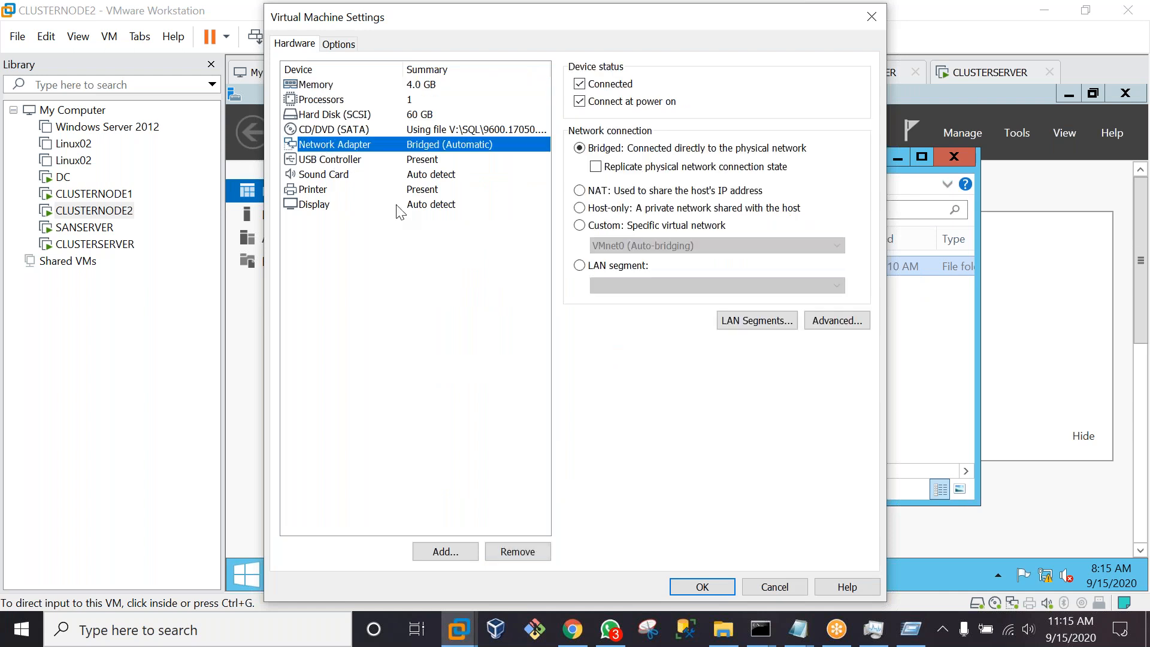
left_click(444, 551)
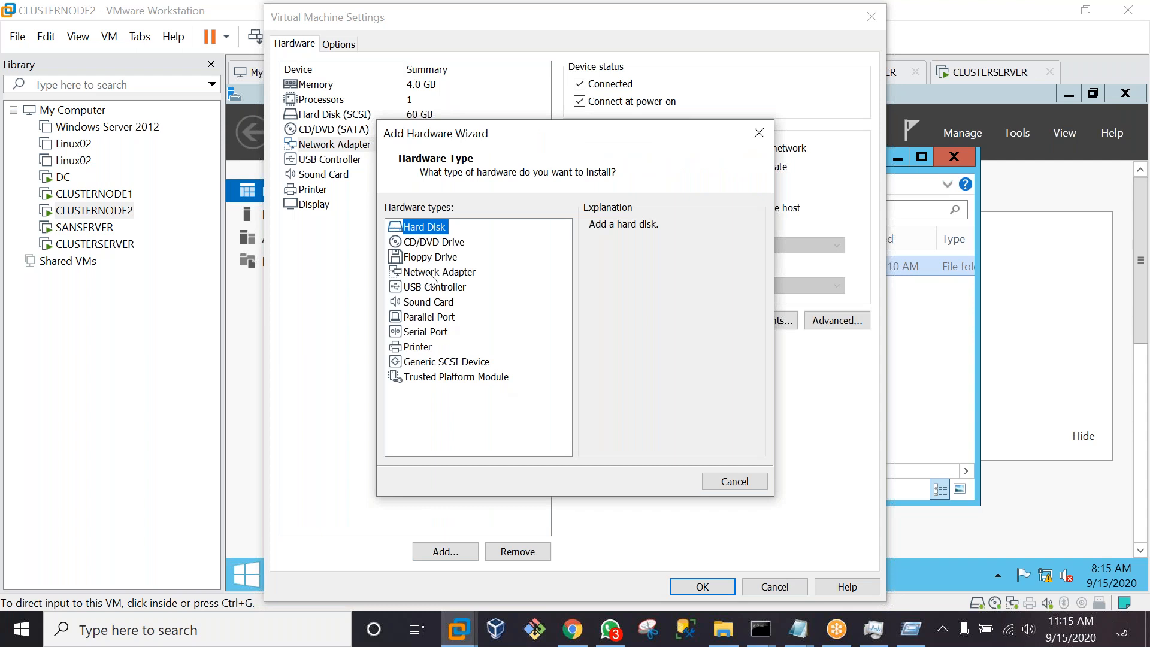
left_click(429, 274)
left_click(654, 485)
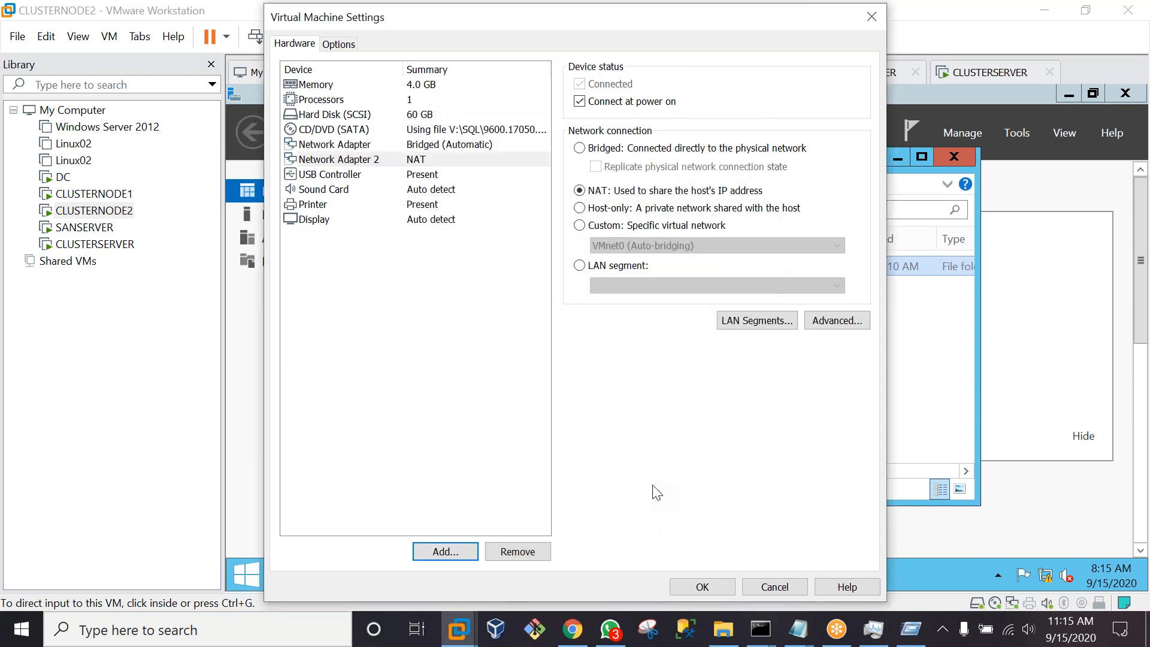
left_click(580, 208)
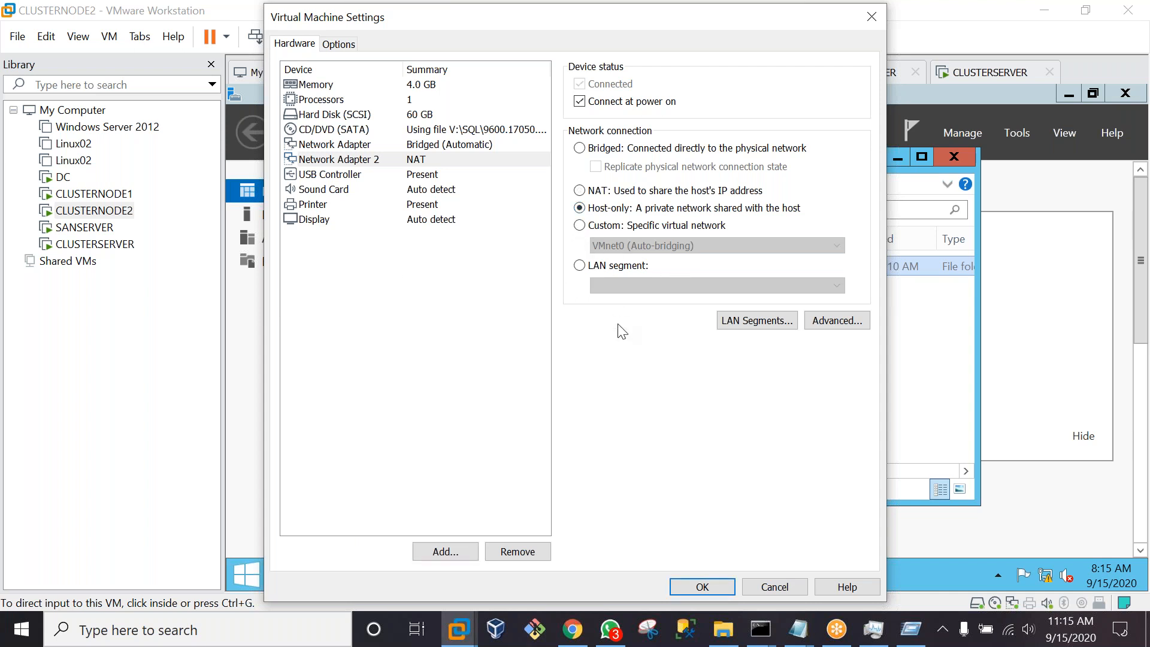
left_click(702, 587)
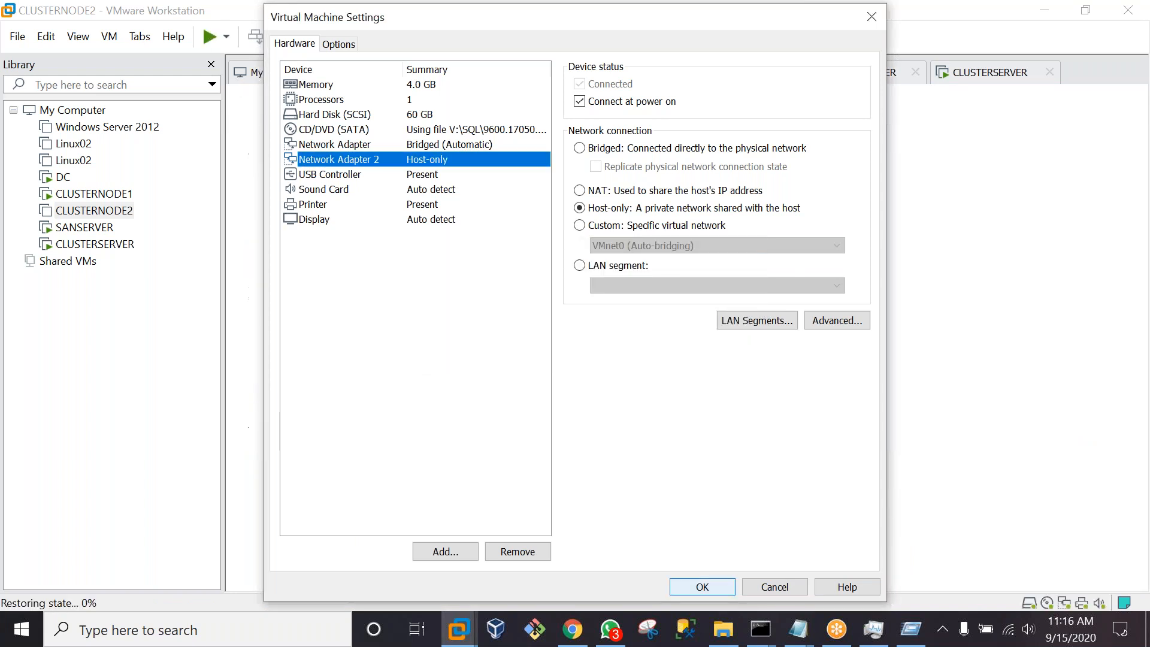
left_click(962, 157)
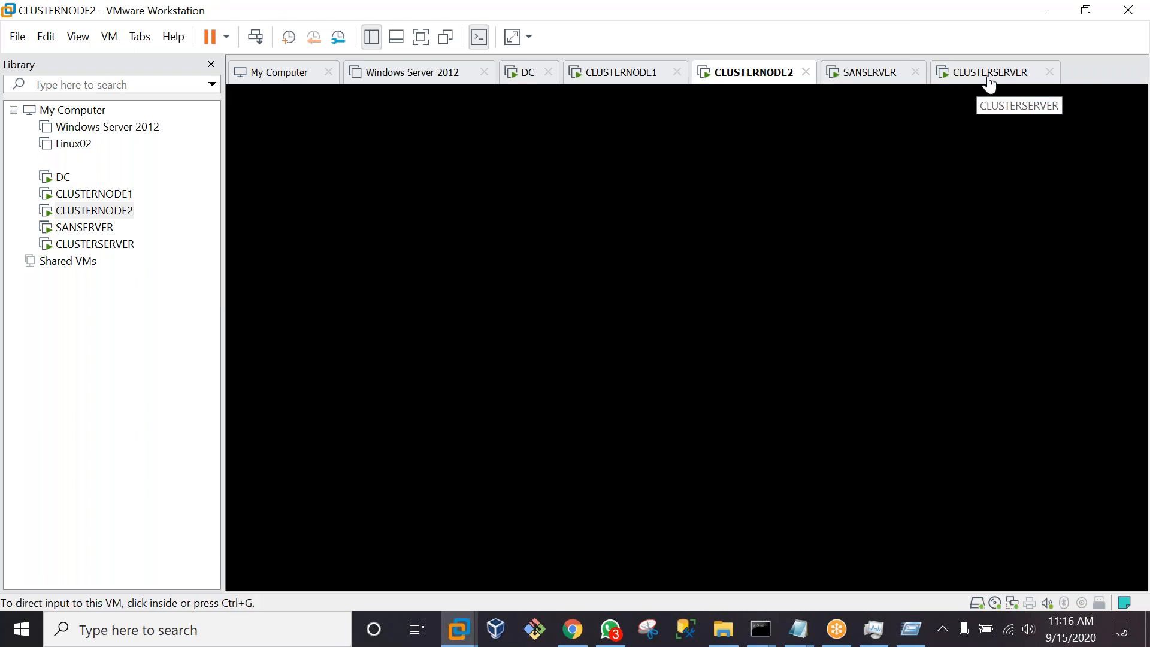
Go back to CLUSTERSERVER to view the failed AGCLUSTER Create Cluster report
left_click(989, 85)
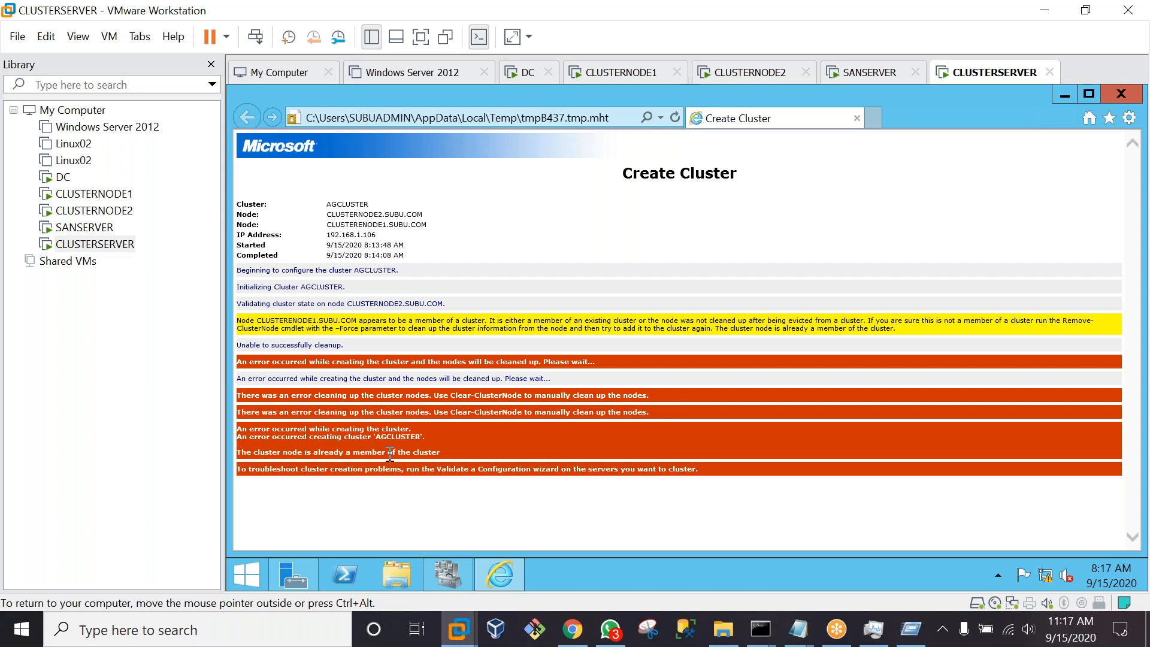
Reopen the cluster report in Internet Explorer without recommended settings, minimize it, and finish the wizard
left_click(1121, 93)
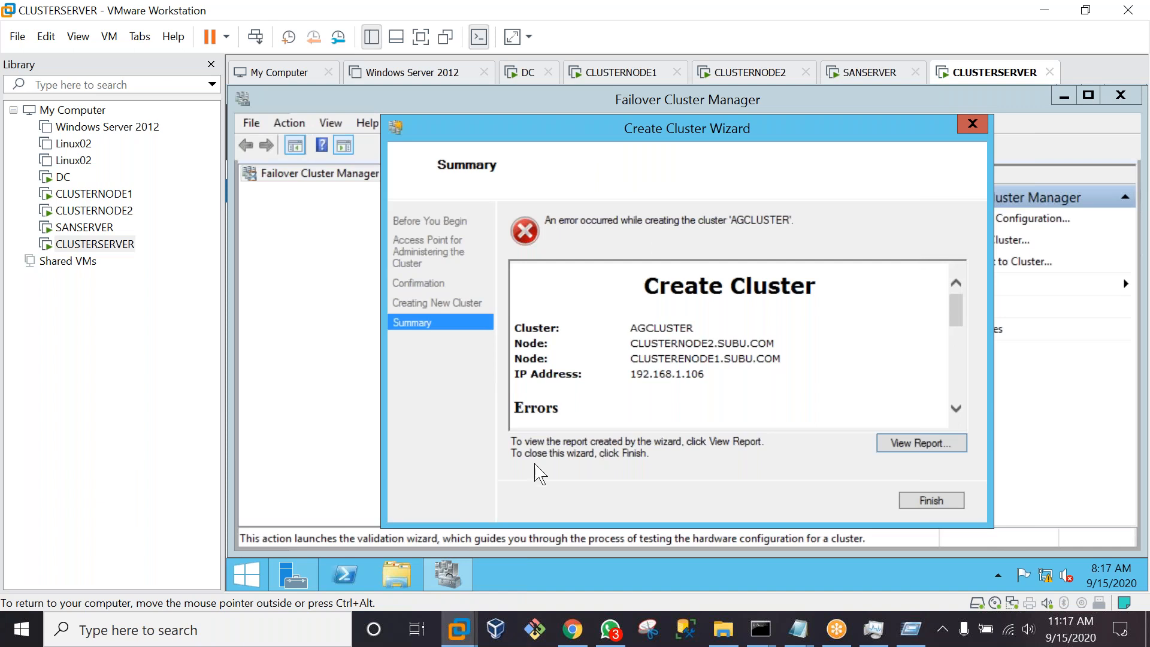
left_click(901, 443)
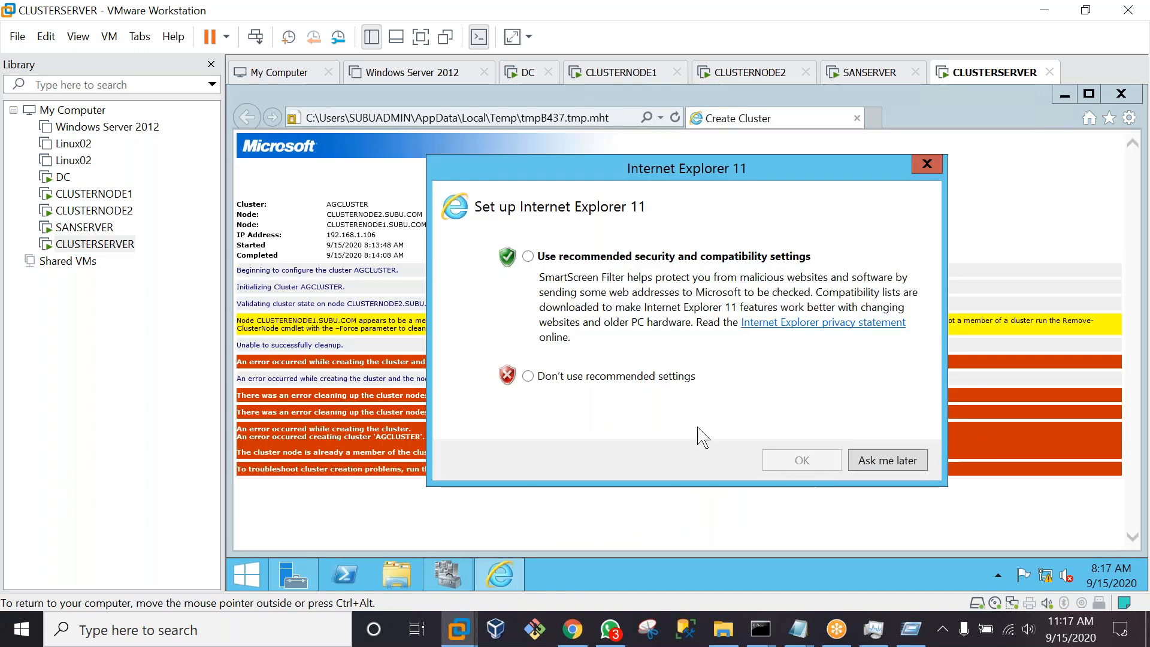
left_click(595, 378)
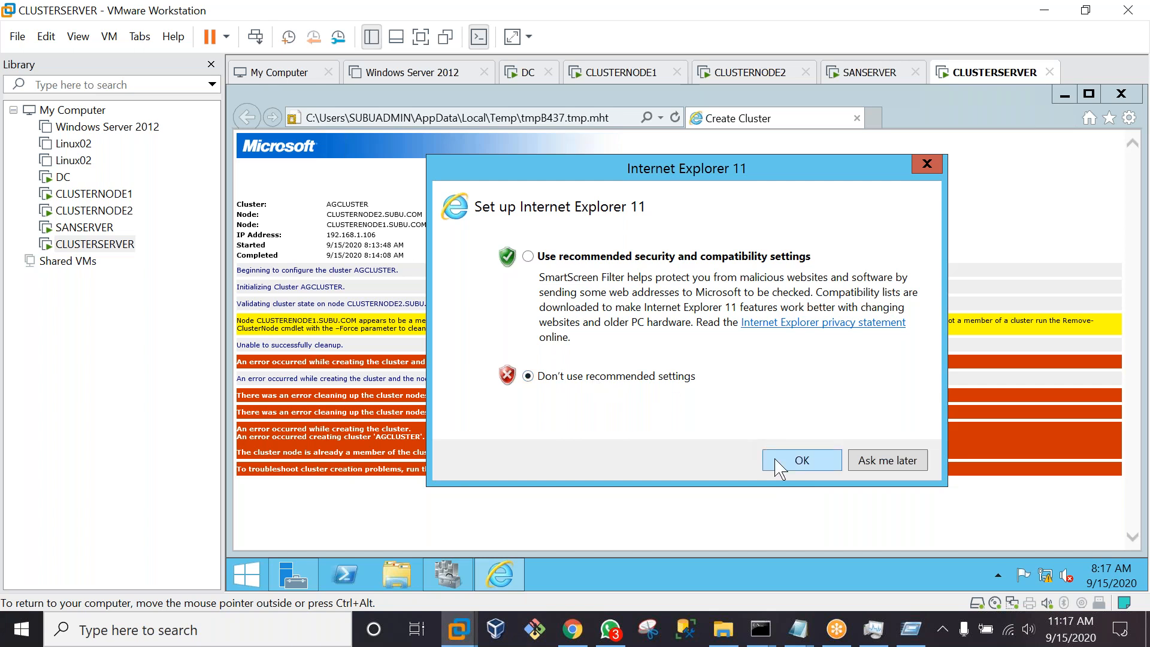
left_click(779, 464)
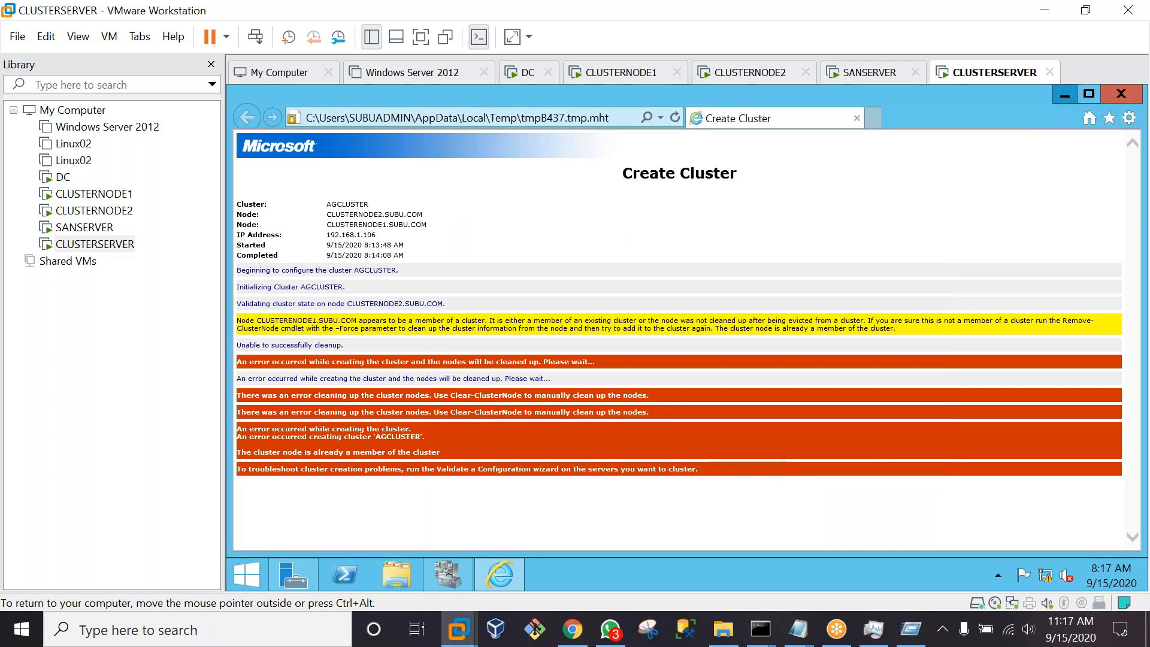
left_click(1064, 95)
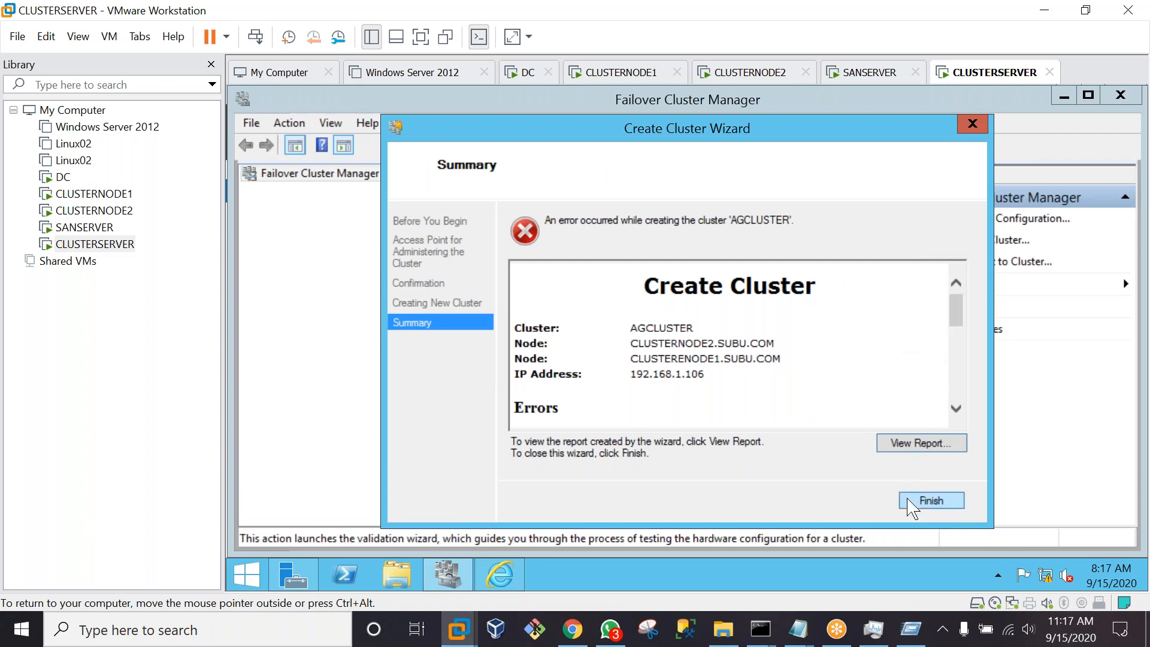
left_click(931, 500)
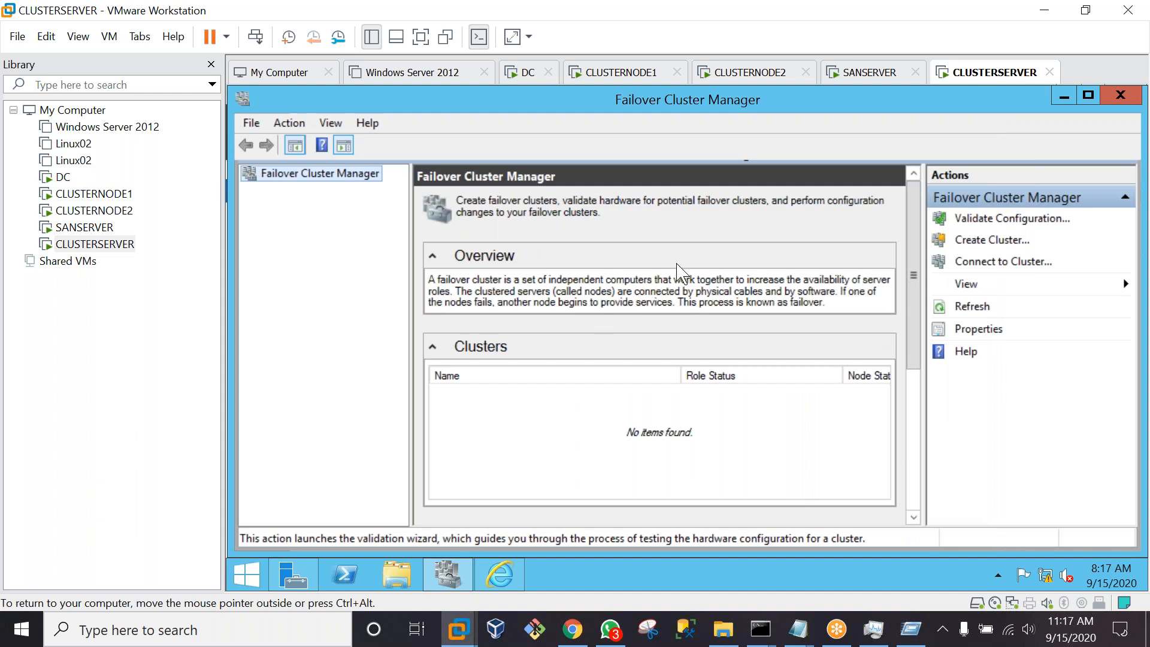
Retry Create Cluster with the node name and 192.168.1.101, cancel on the already-joined error, restore the report
left_click(992, 240)
left_click(834, 502)
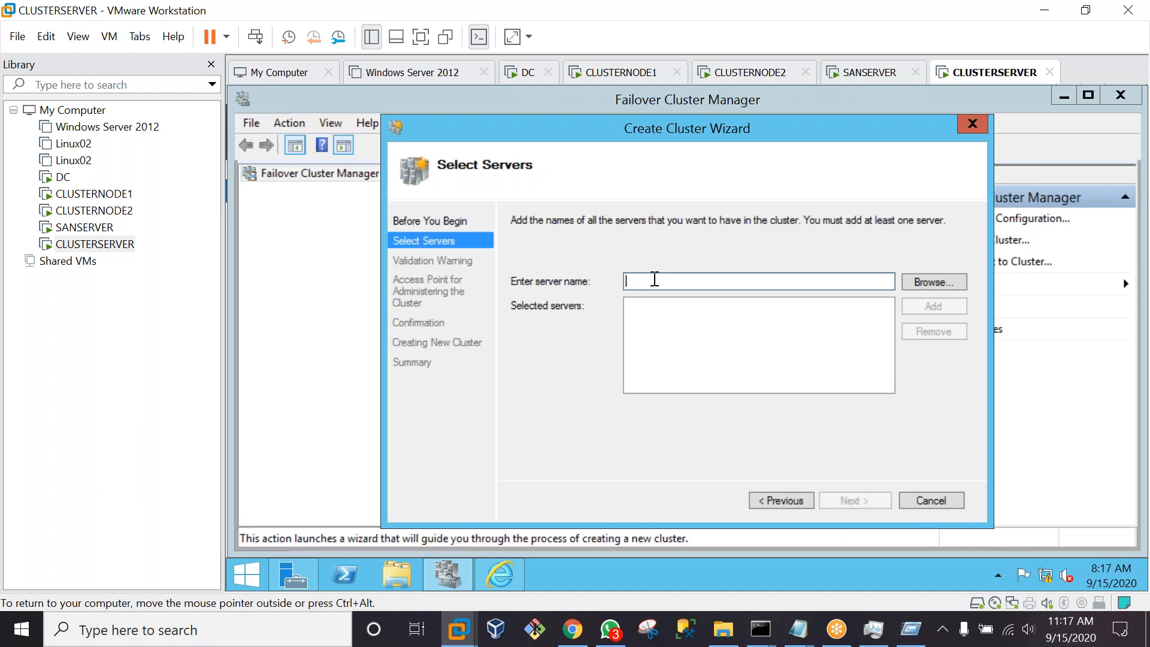
type("CLUS")
key("BackSpace")
key("BackSpace")
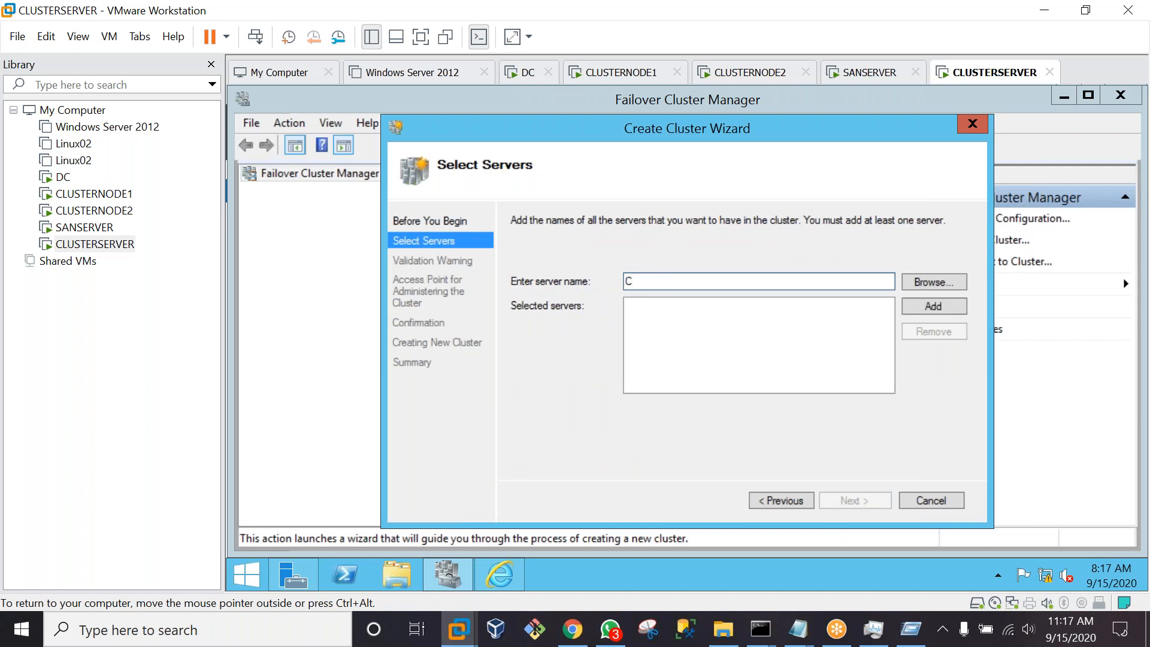
type("LUESTERRENODE1")
key("Return")
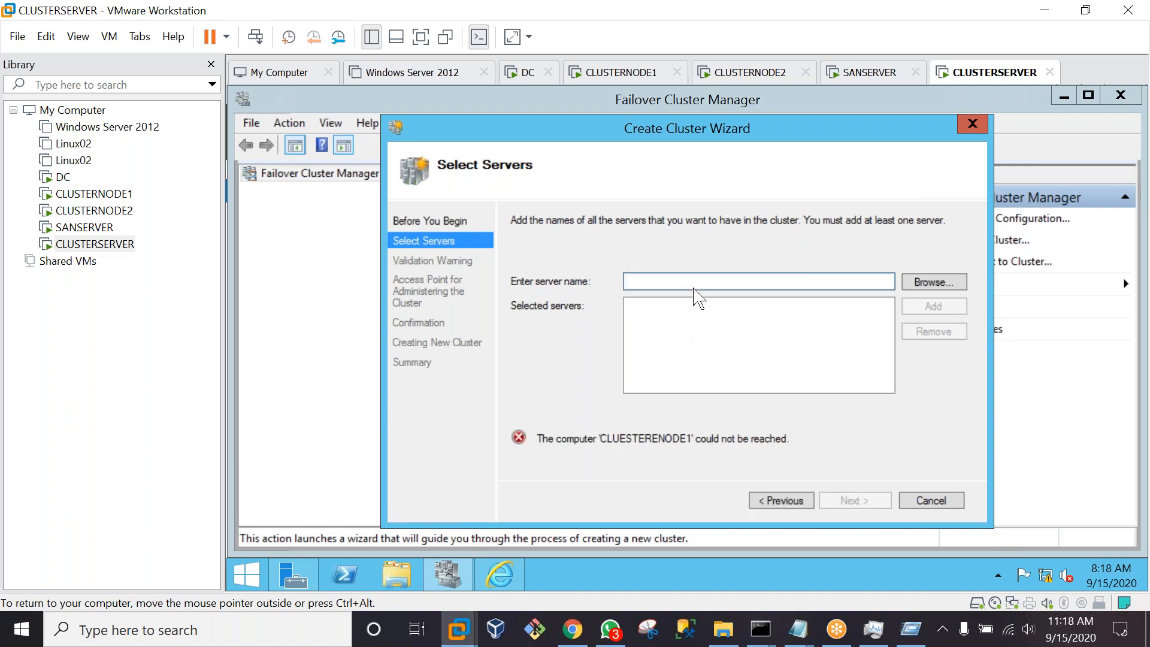
type("192")
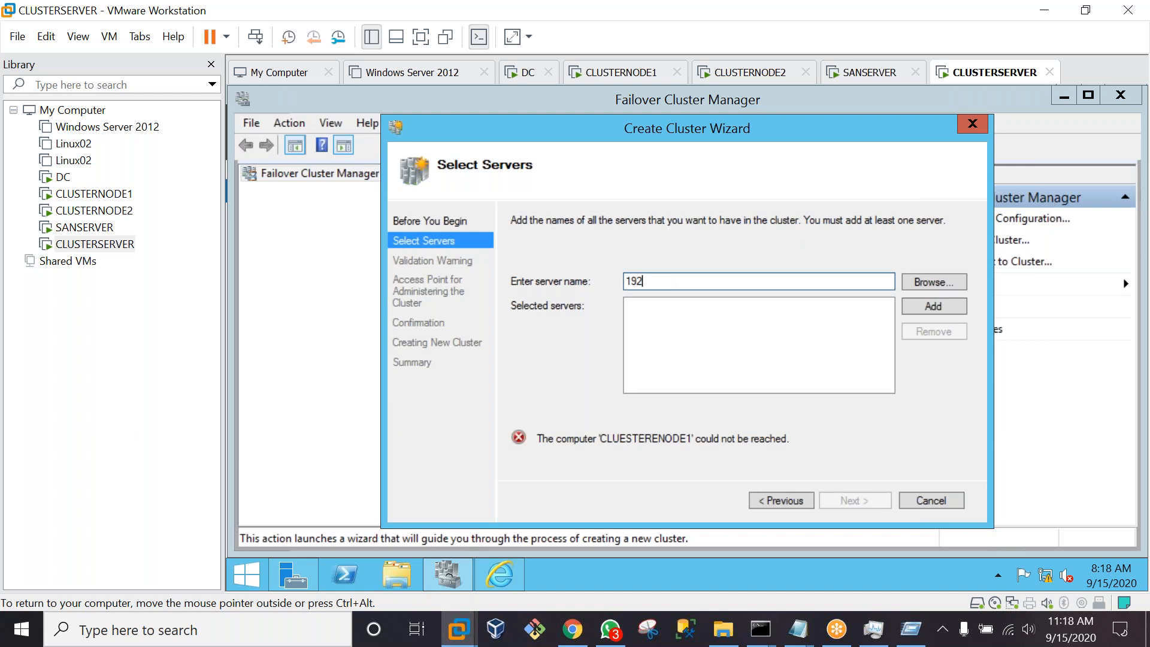
type(".168.1.101")
key("Return")
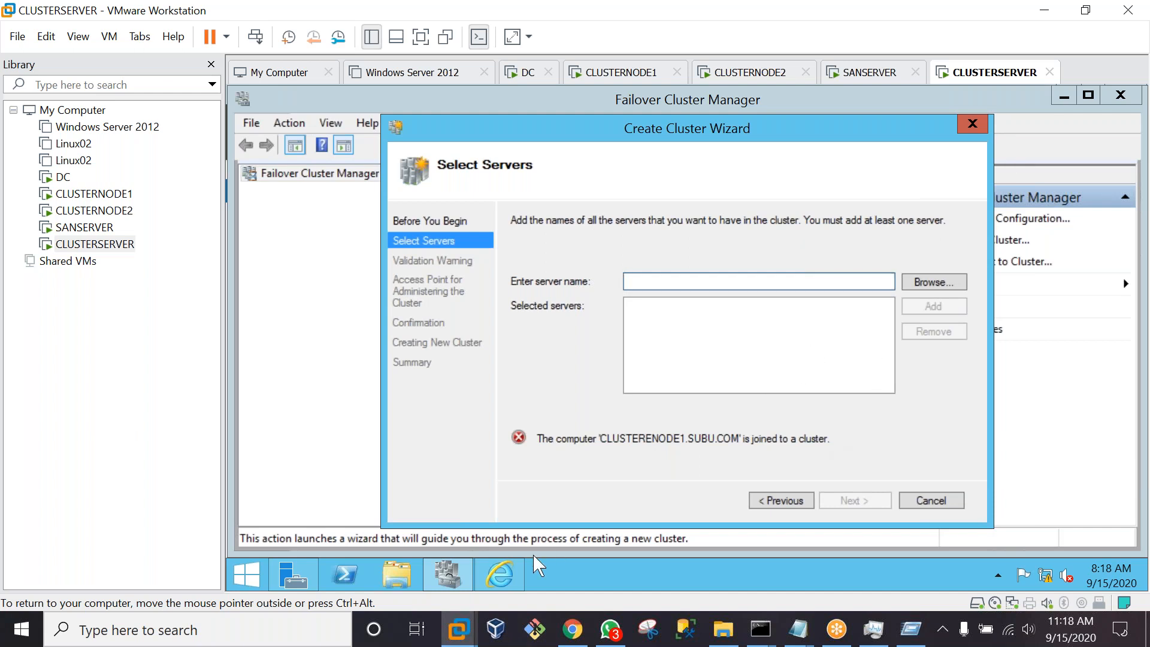
left_click(923, 502)
left_click(501, 576)
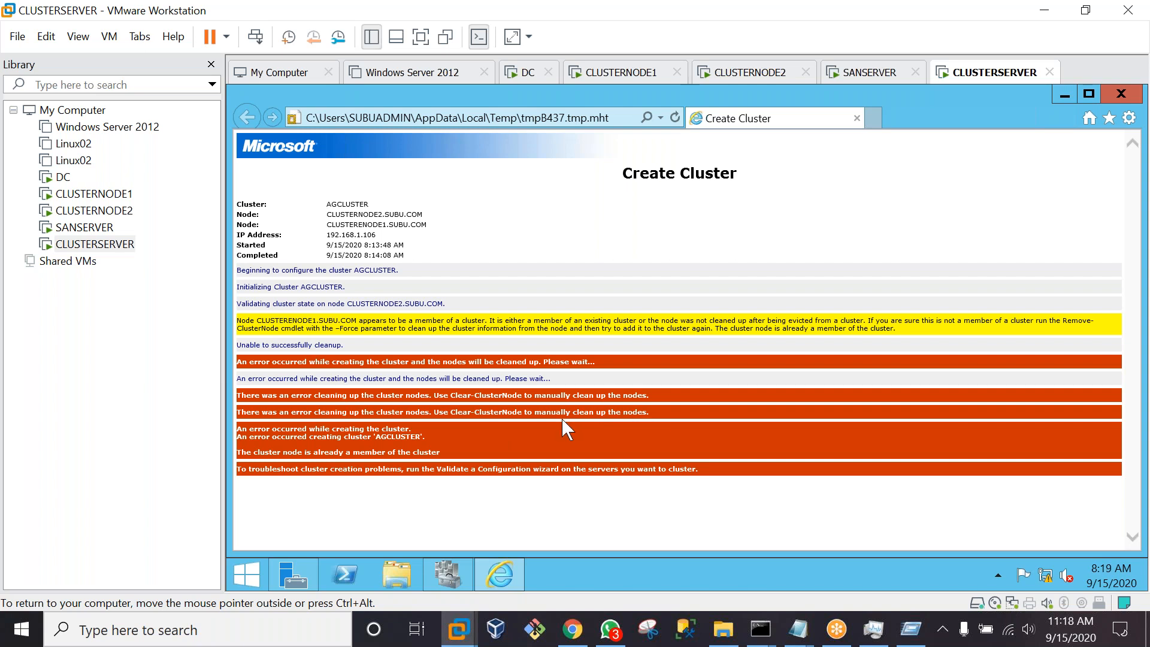
Try launching DSC.MSC from the Run box and dismiss the 'Windows cannot find' error
key("super+r")
type("D")
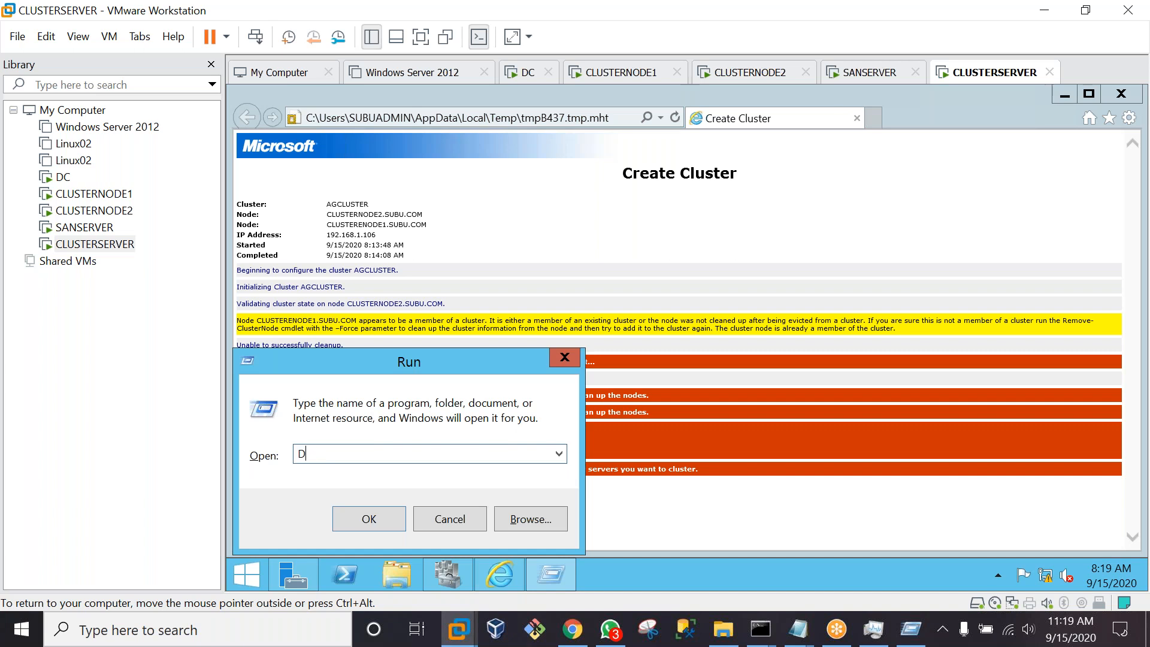
type("SC.MSC")
key("BackSpace")
key("BackSpace")
key("BackSpace")
key("BackSpace")
type(".MSC")
key("Return")
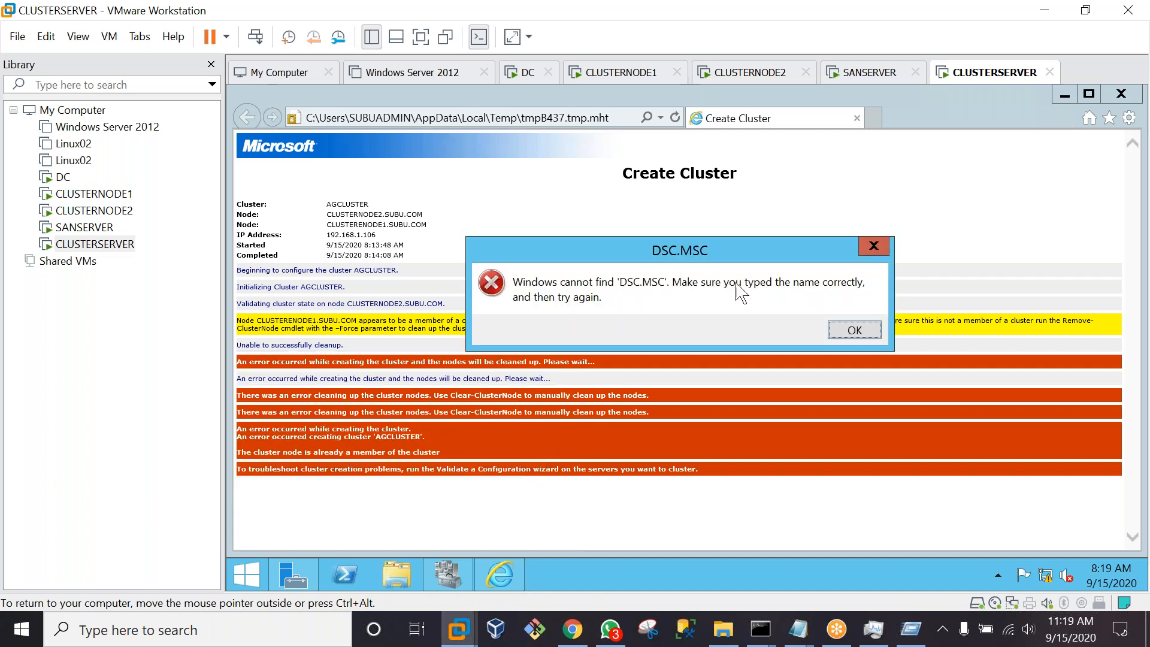
left_click(839, 334)
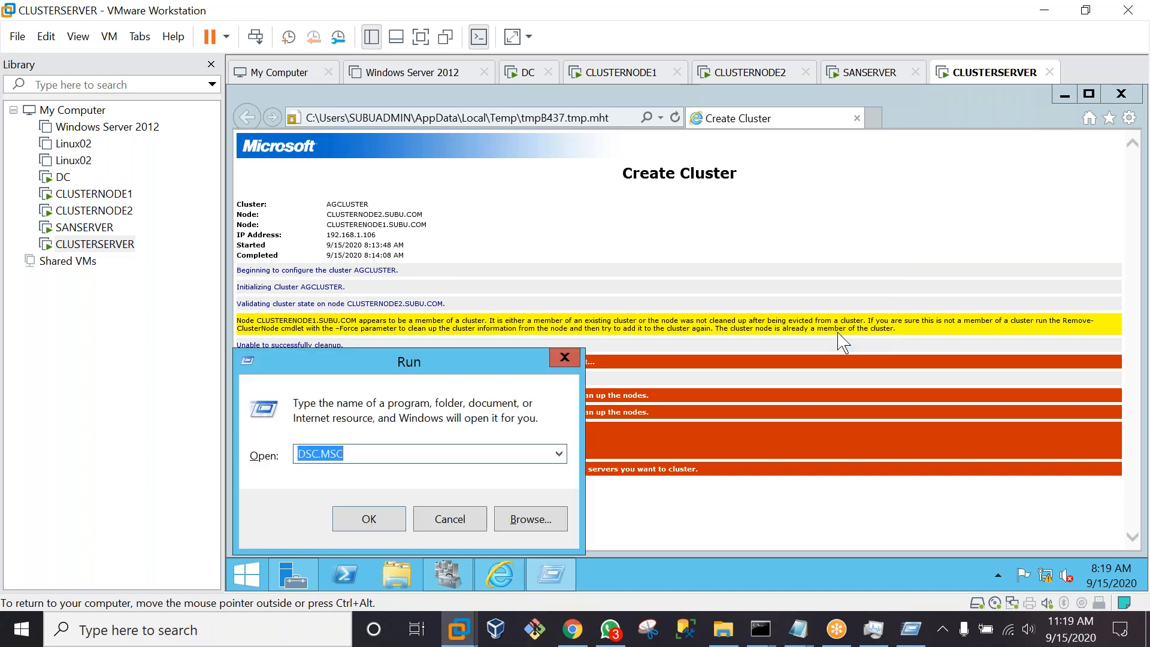
Retry the Run command as dsc.msc and dismiss the not-found error
left_click(389, 458)
key("BackSpace")
key("BackSpace")
key("BackSpace")
key("BackSpace")
key("BackSpace")
key("BackSpace")
key("BackSpace")
type("d")
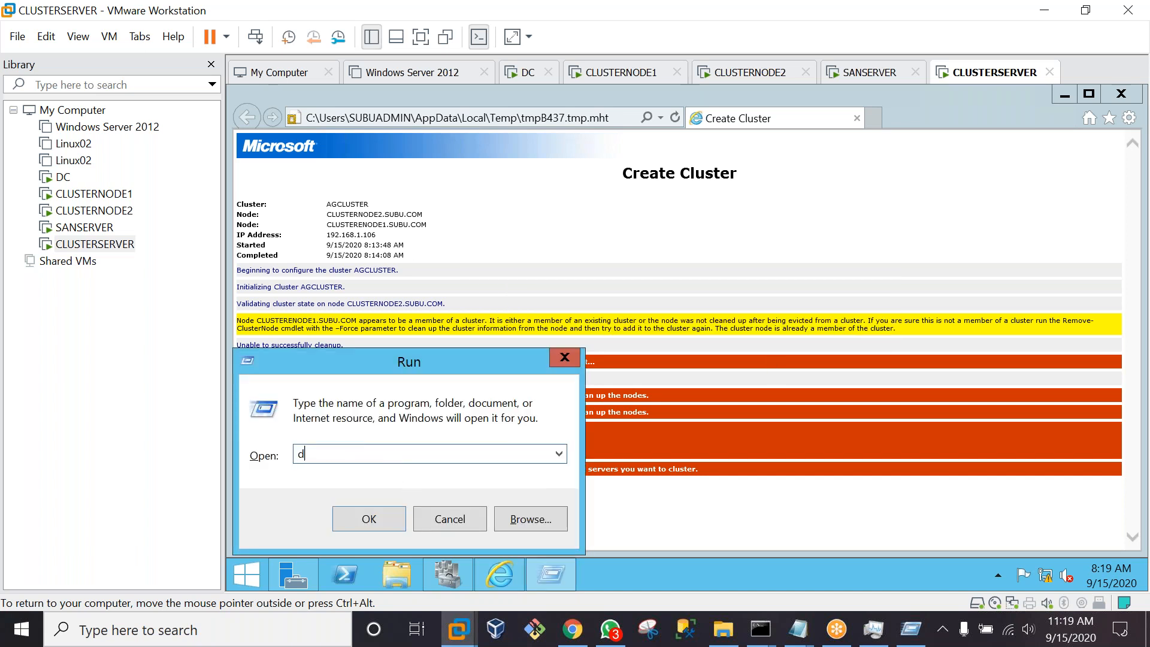
type("sc.msc")
key("Return")
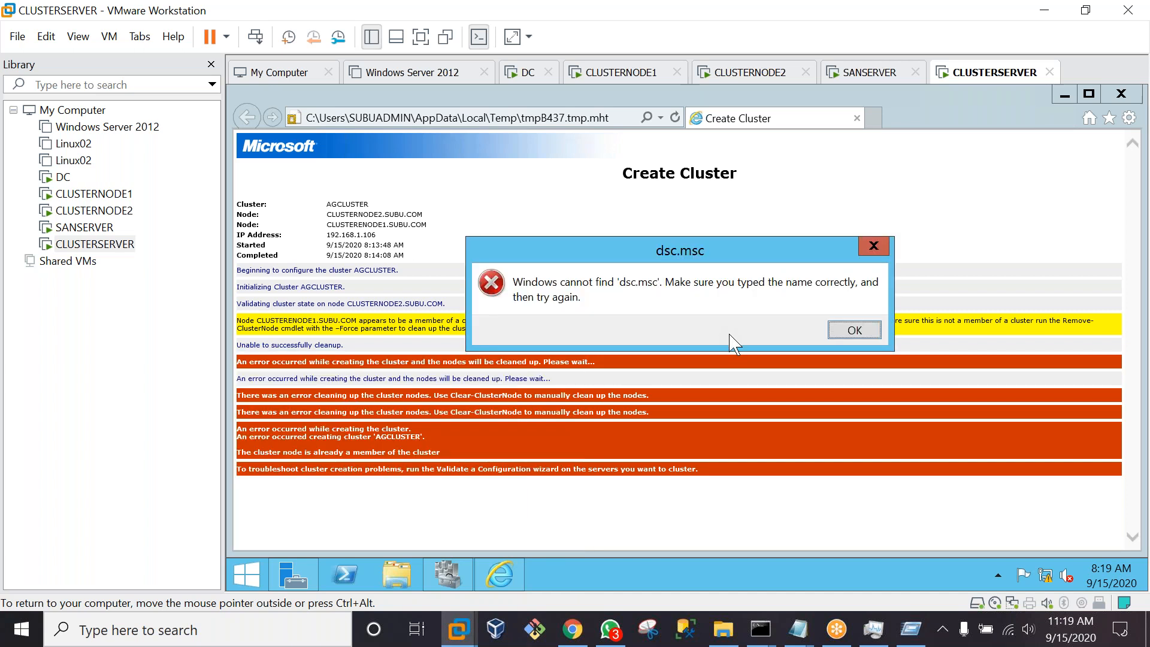
left_click(848, 334)
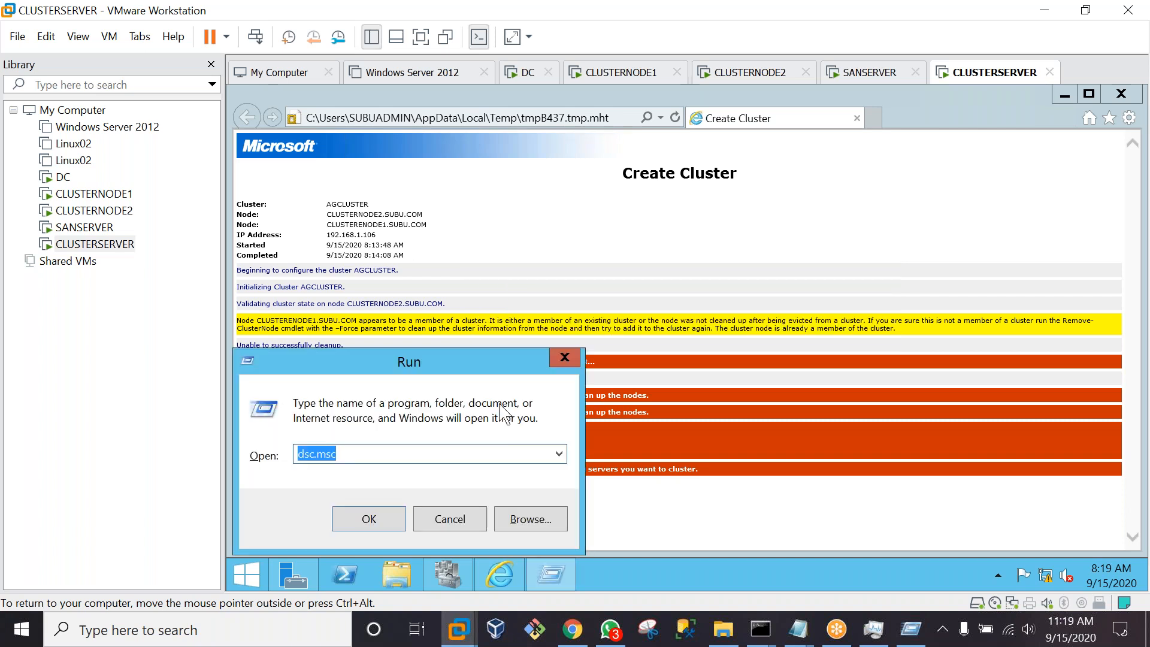
Correct the command to dsa.msc, dismiss its not-found error, and toggle full-screen view
left_click(371, 448)
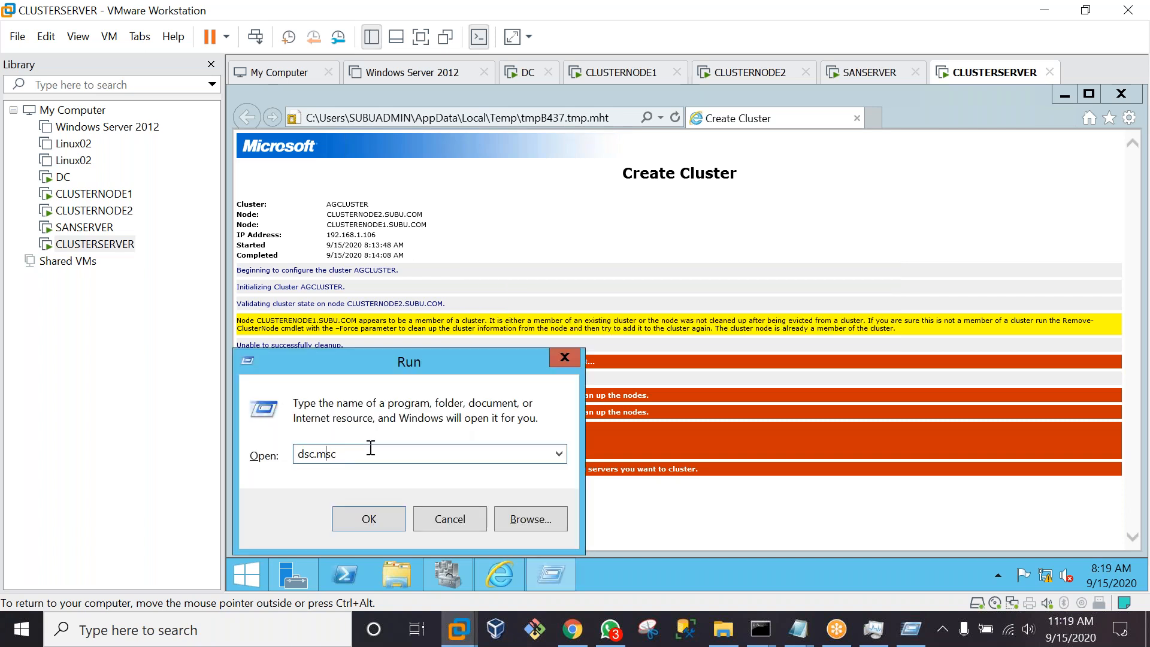
key("BackSpace")
type("a")
key("Return")
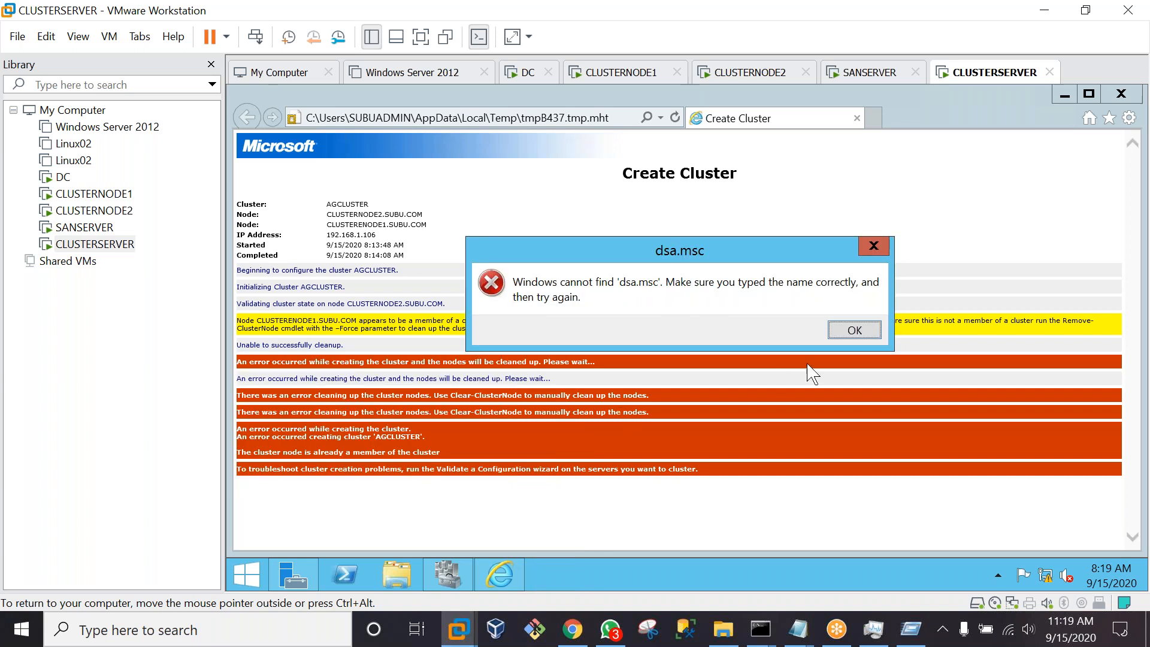
left_click(861, 337)
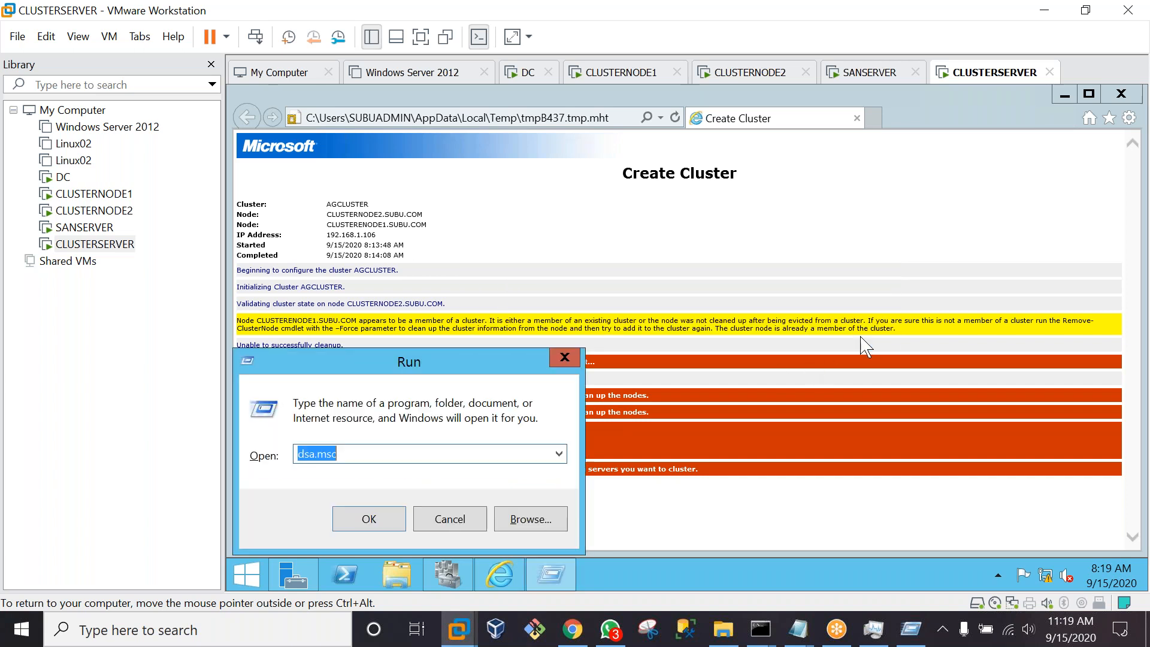
left_click(421, 37)
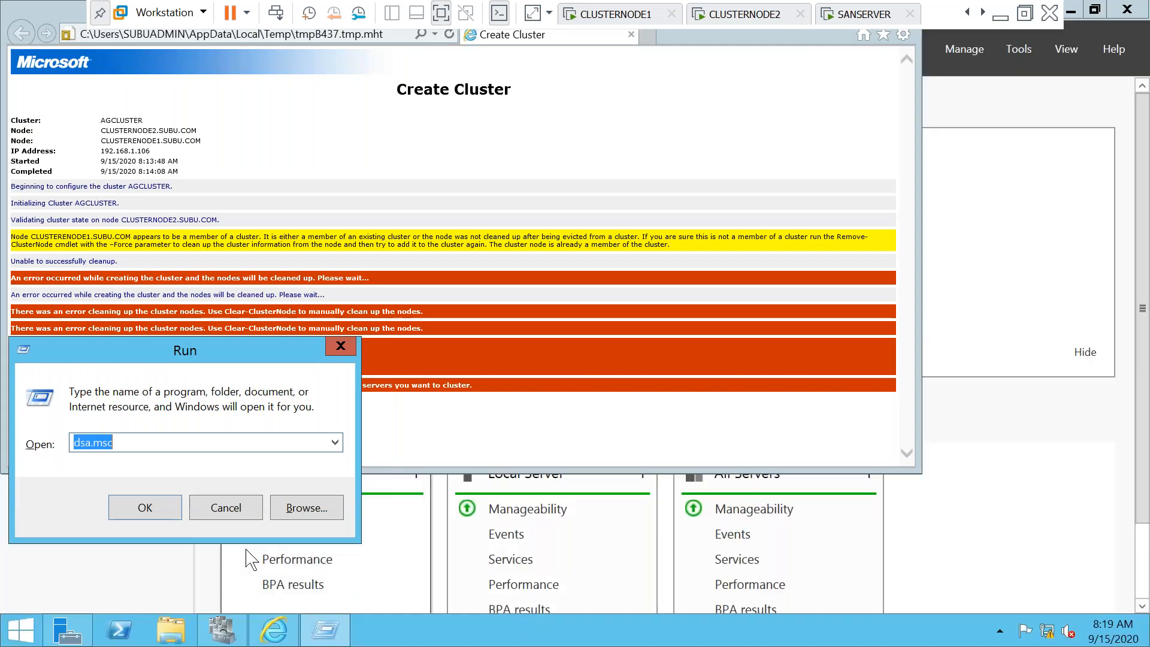
left_click(163, 439)
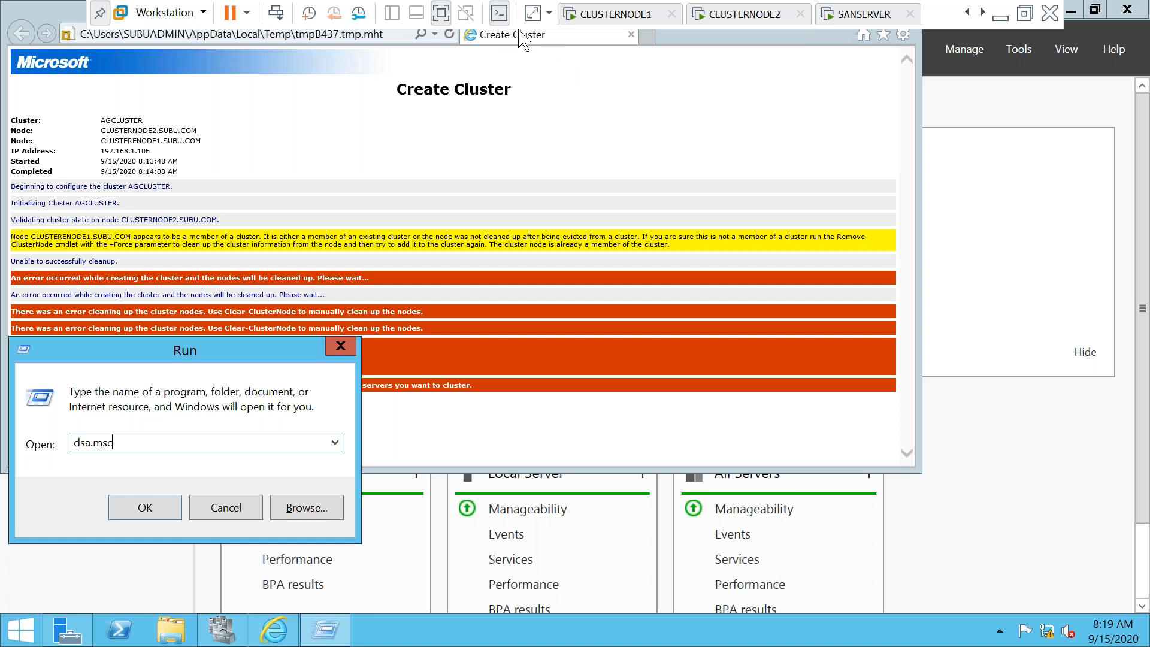
left_click(441, 17)
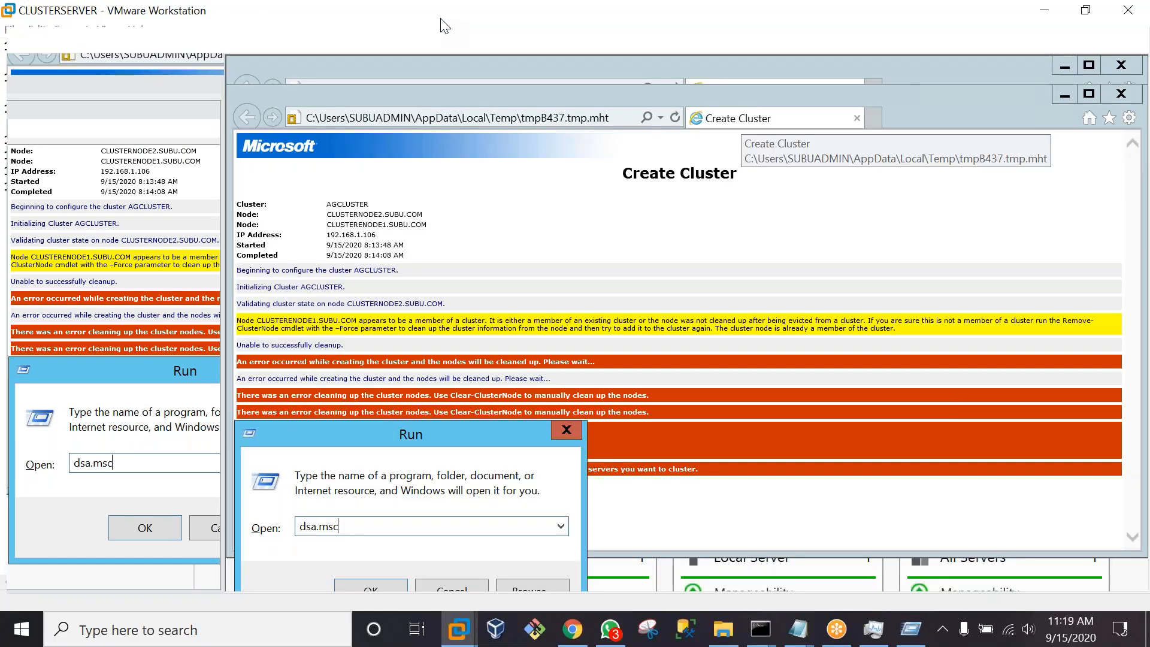
Unlock the DC virtual machine by entering the account password
left_click(64, 178)
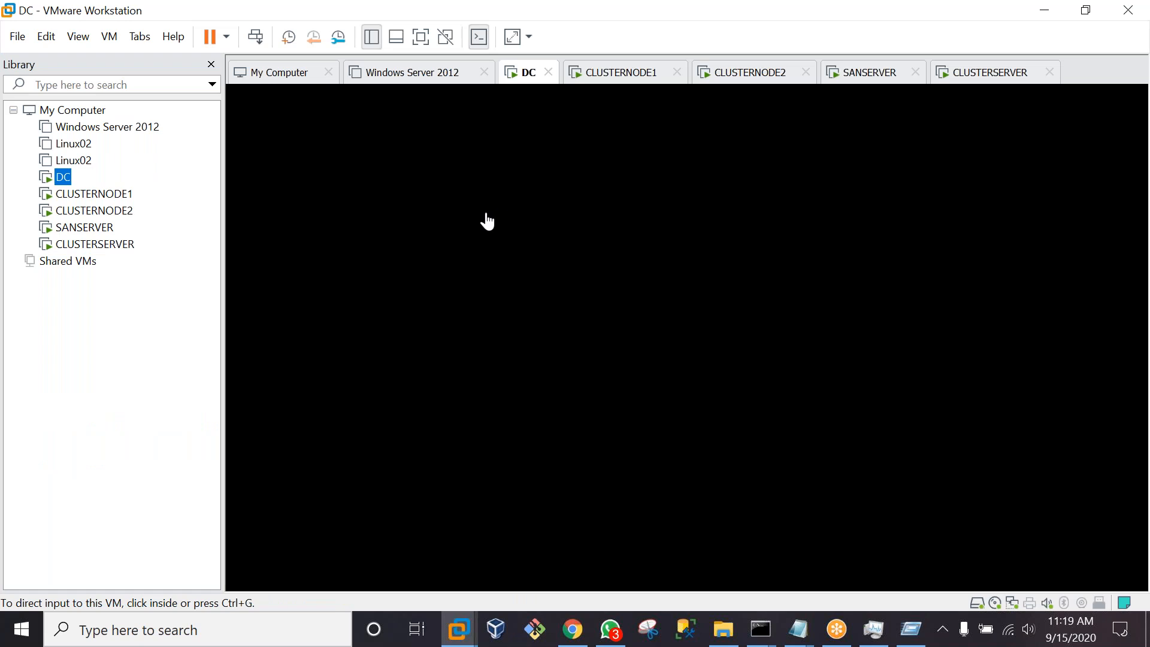
left_click(485, 221)
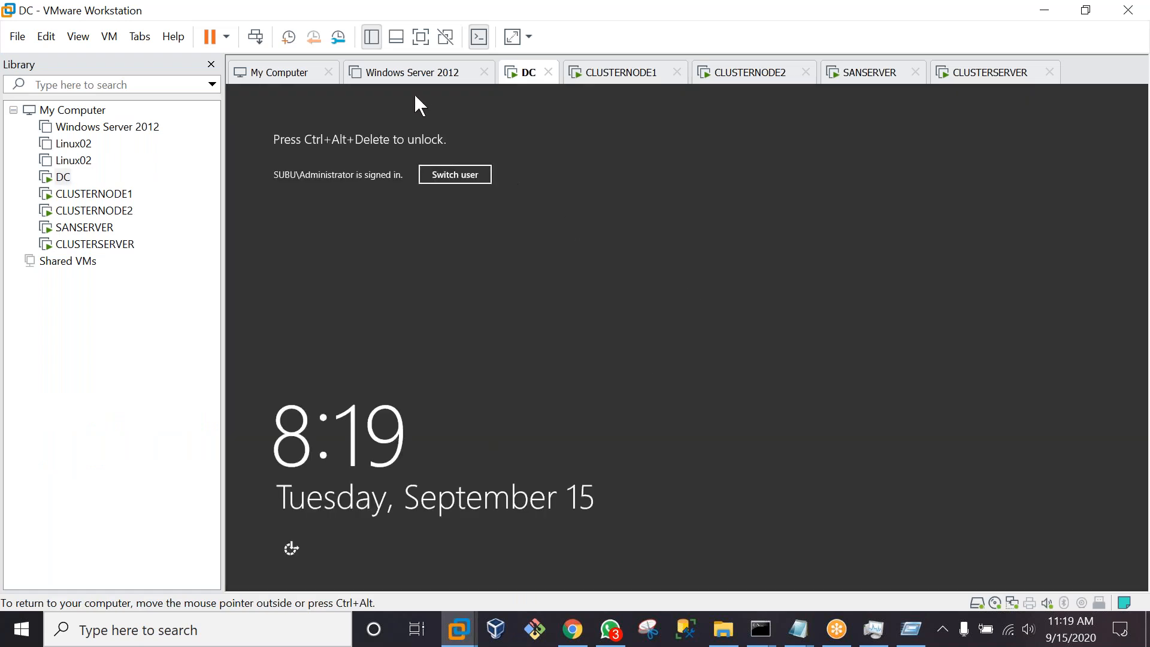
left_click(255, 37)
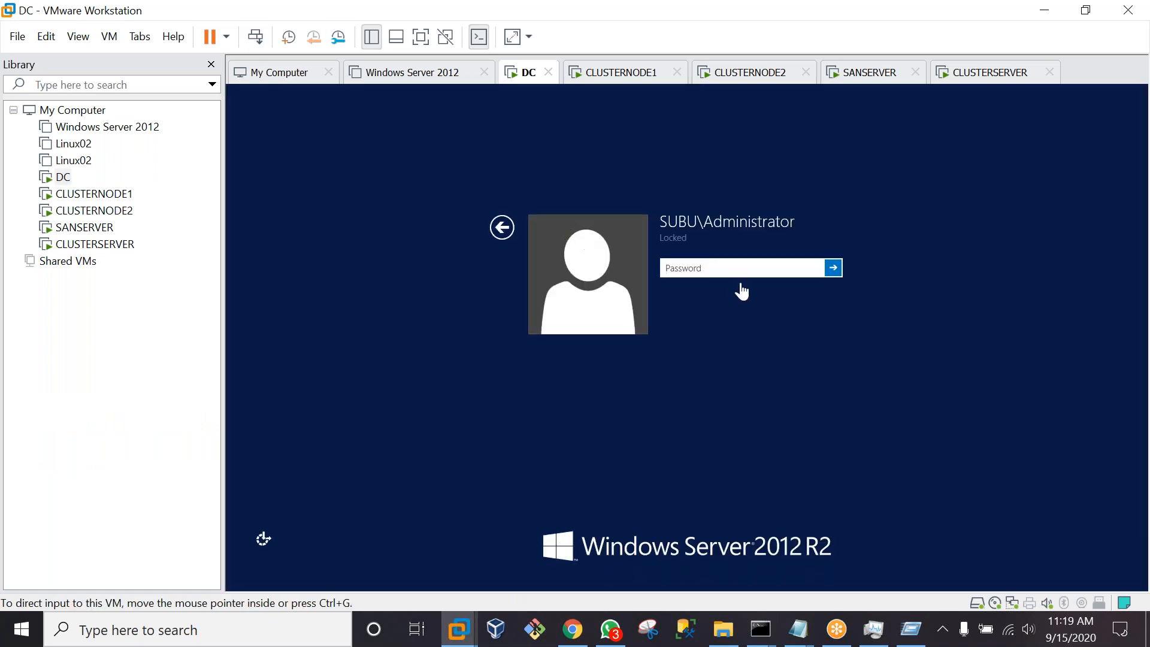
left_click(706, 273)
key("Caps_Lock")
type("•")
key("Caps_Lock")
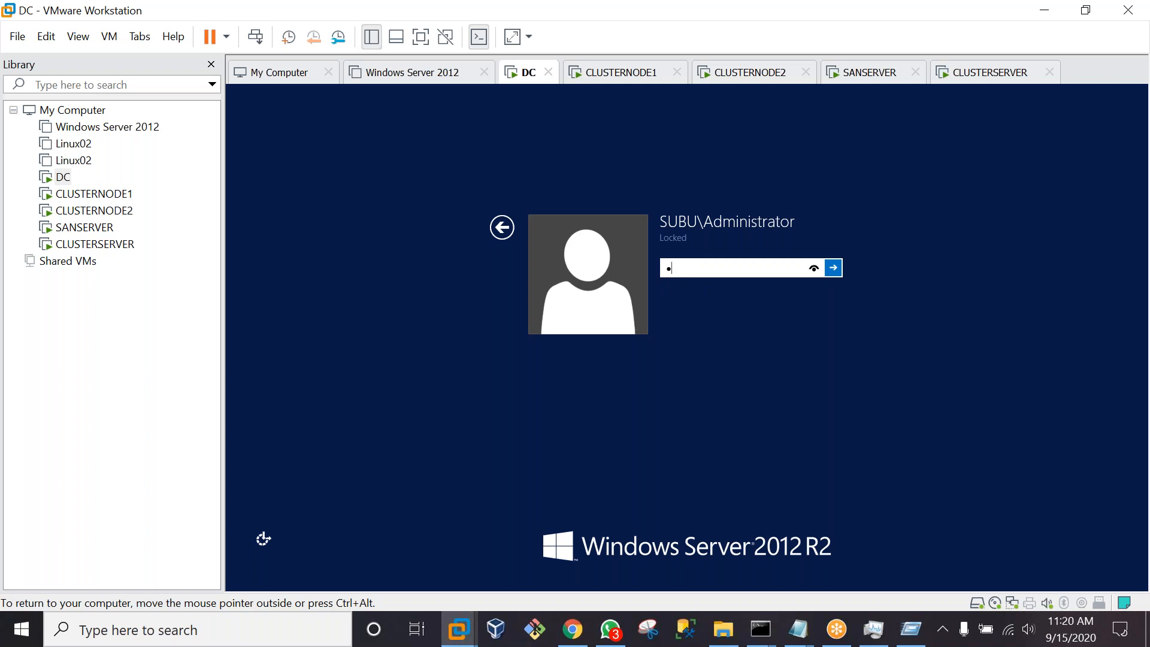
type("••••••••")
key("Return")
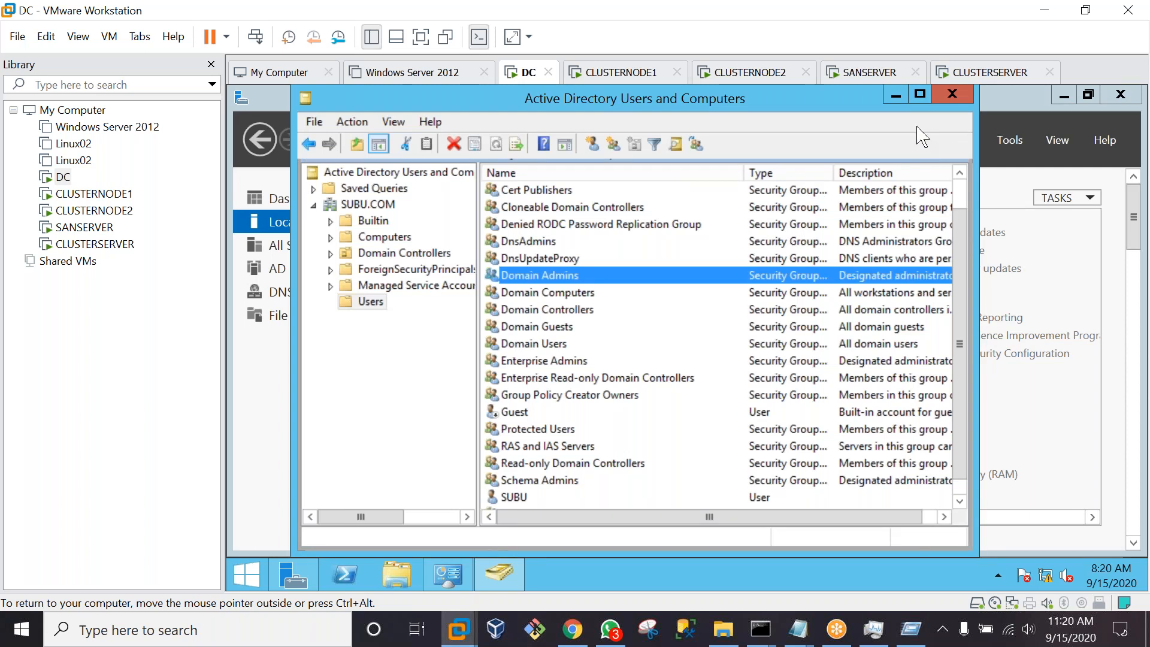
Refresh the Computers container in maximized Active Directory Users and Computers, then cancel CLUSTERSERVER's Run box
left_click(920, 94)
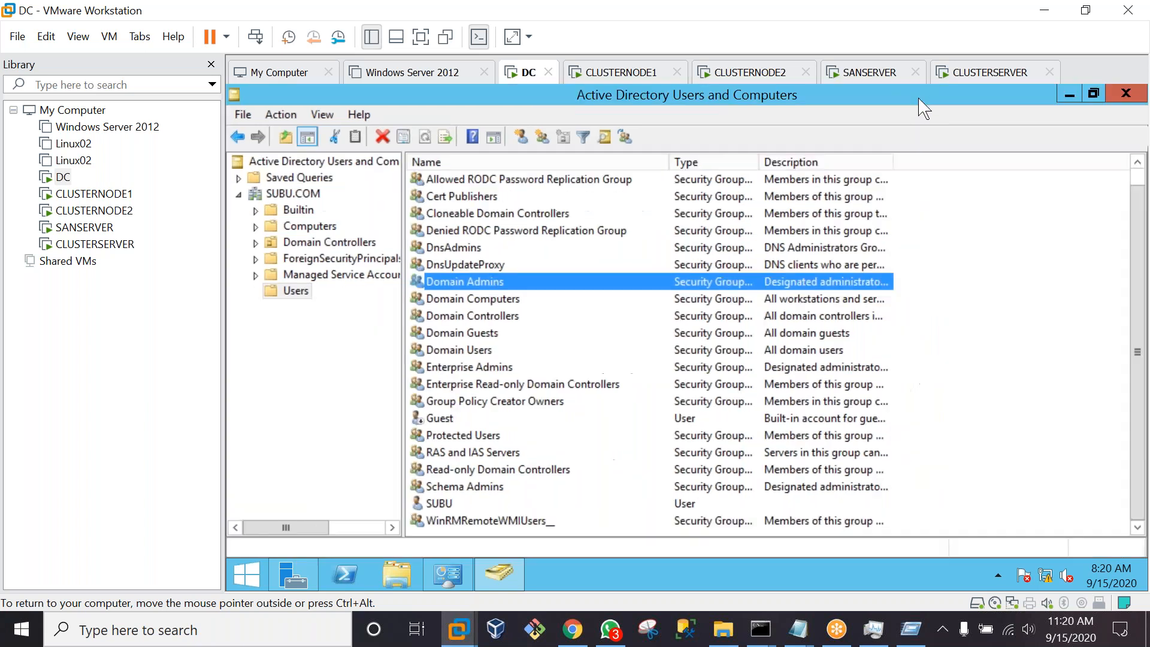
left_click(303, 226)
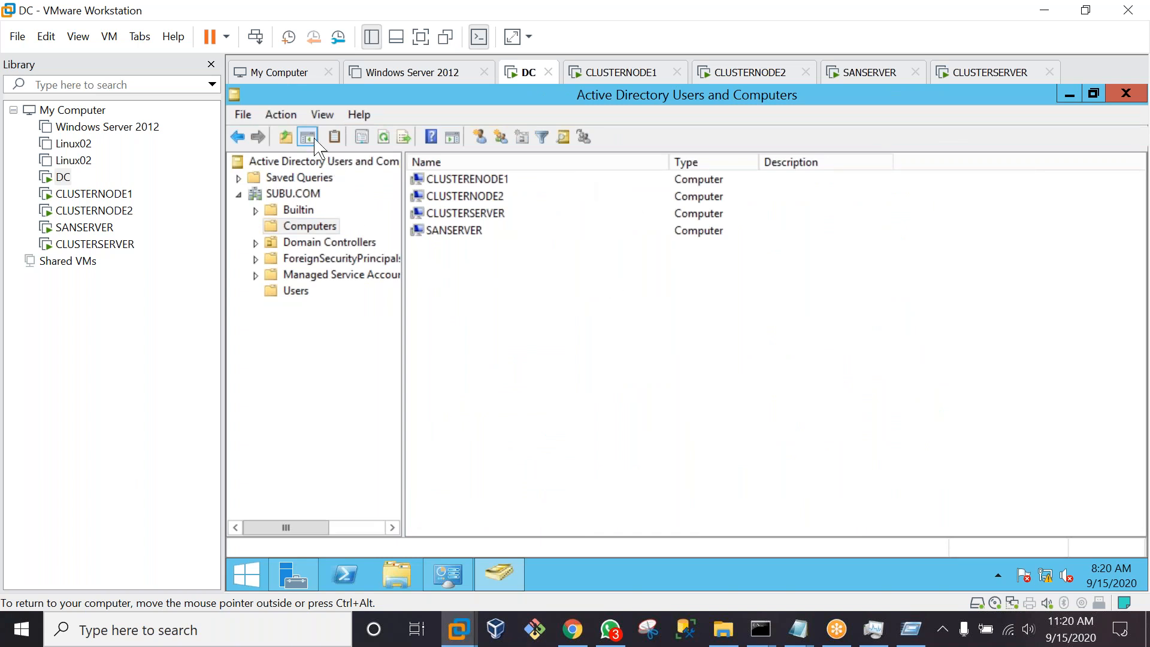
left_click(281, 114)
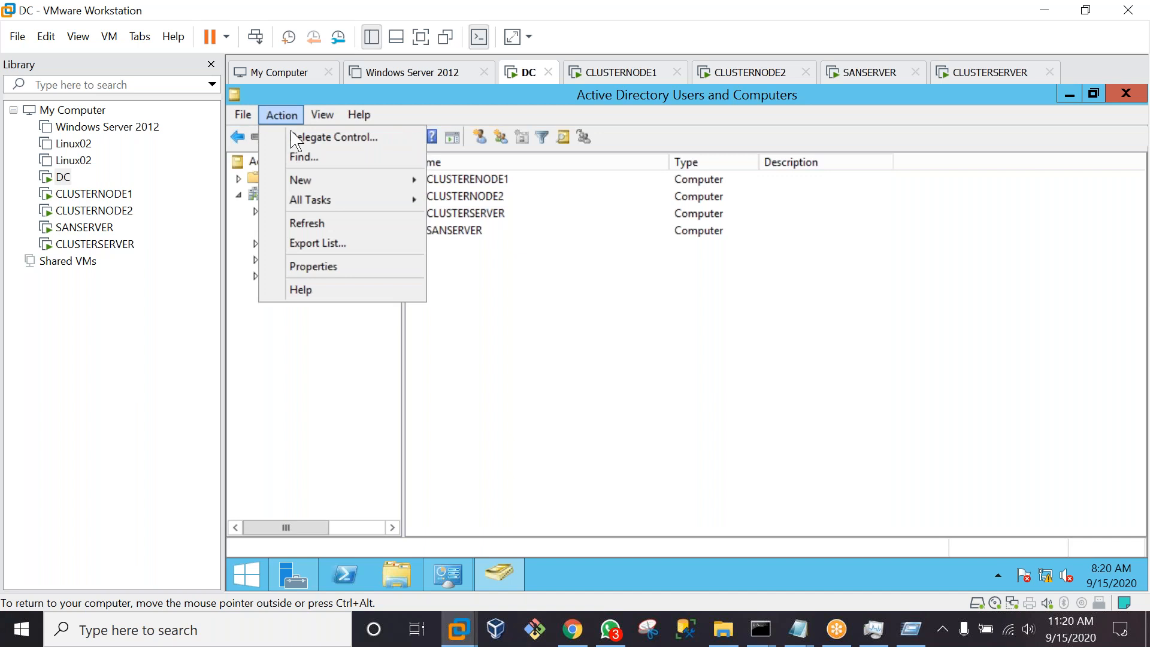
left_click(307, 224)
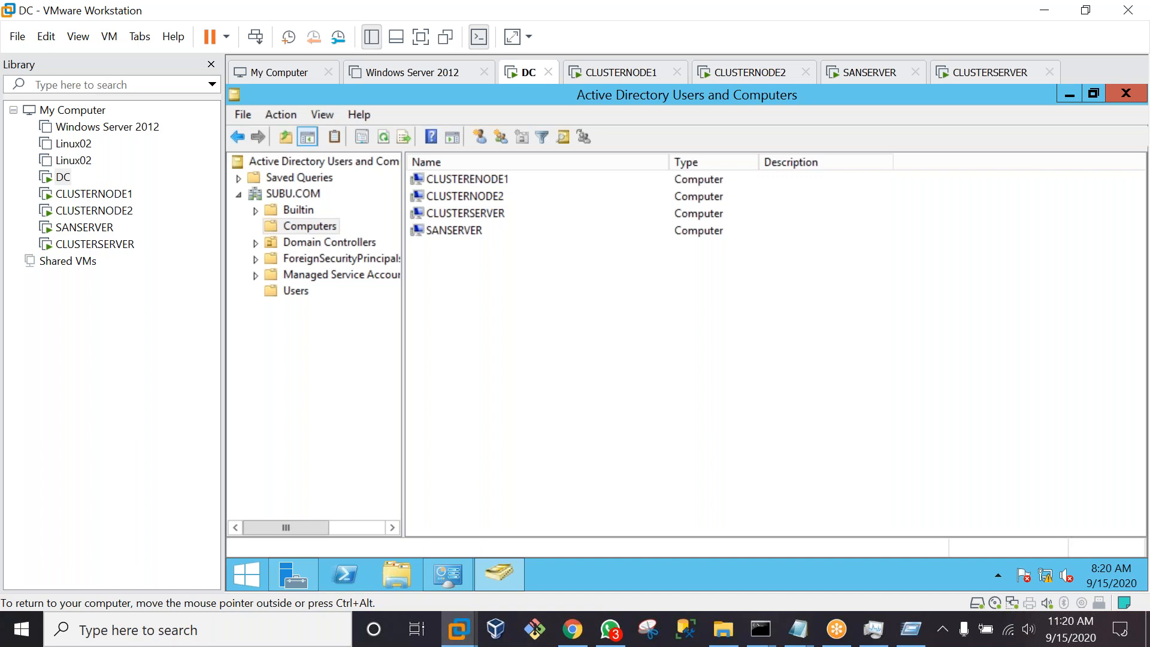
left_click(294, 290)
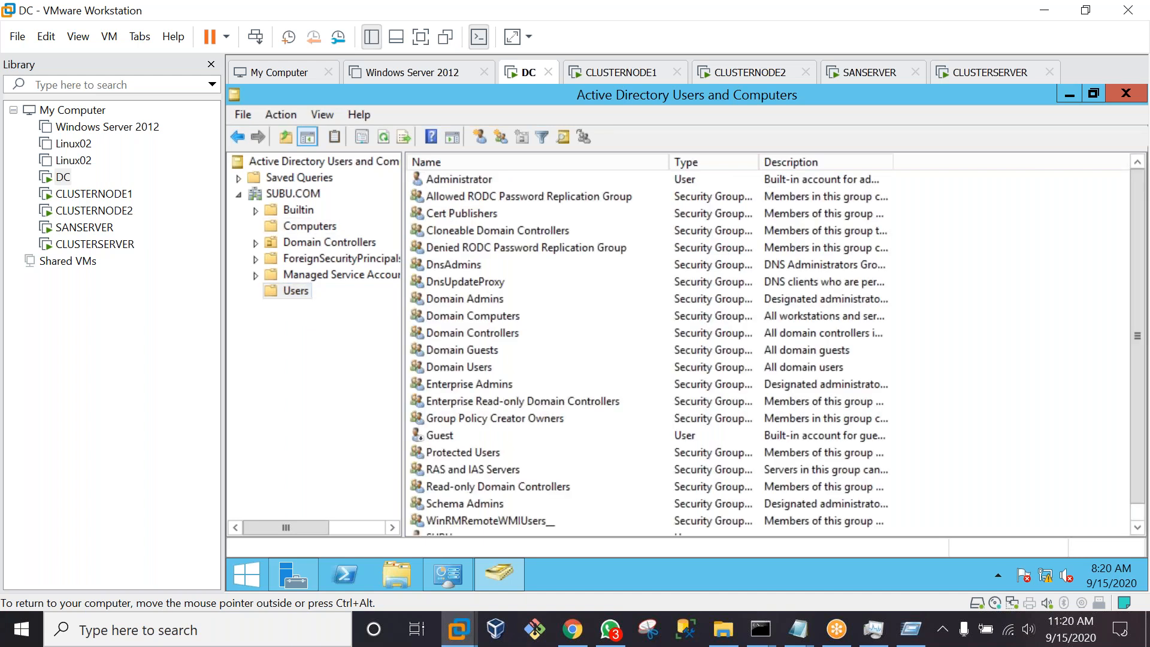
left_click(293, 193)
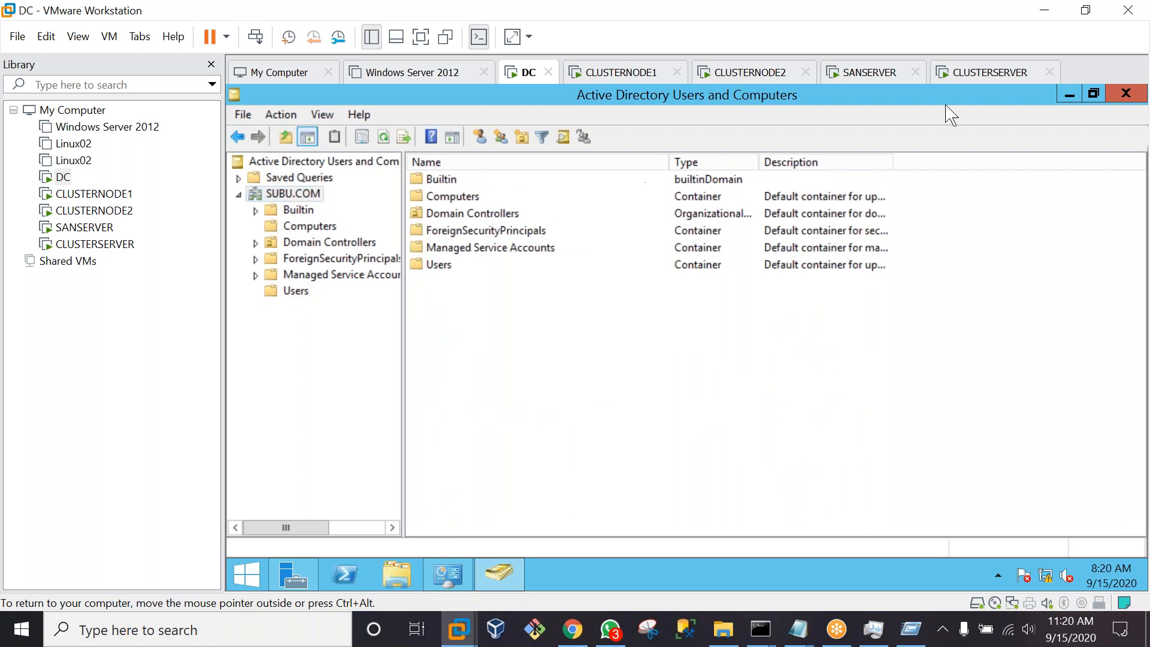
left_click(986, 77)
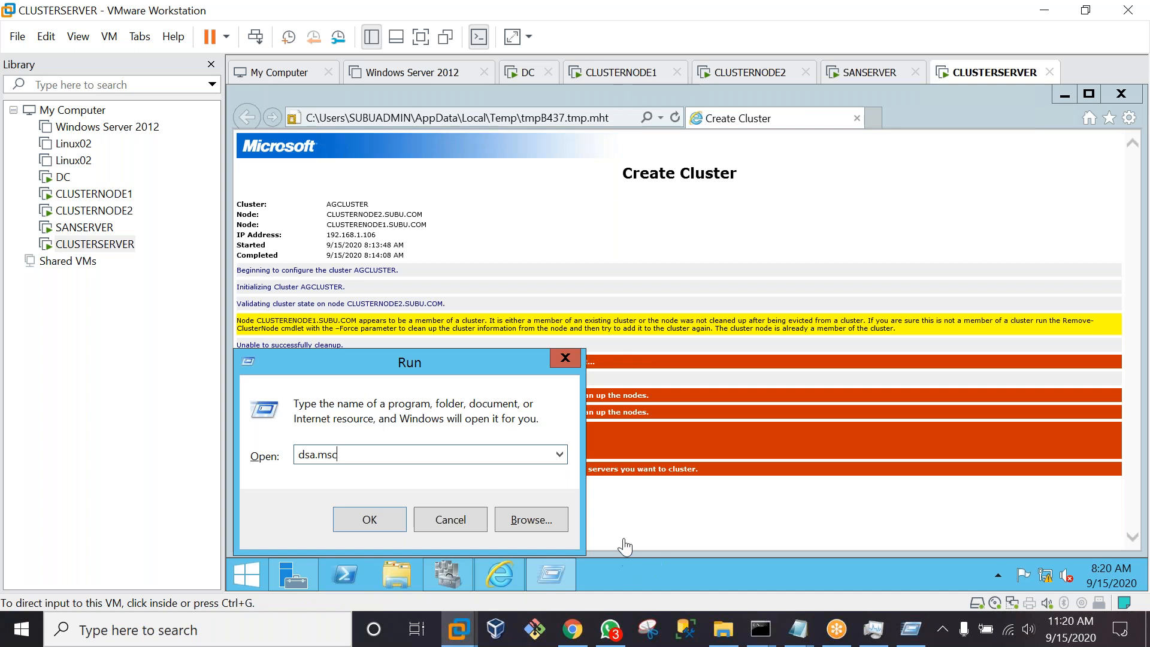
left_click(450, 520)
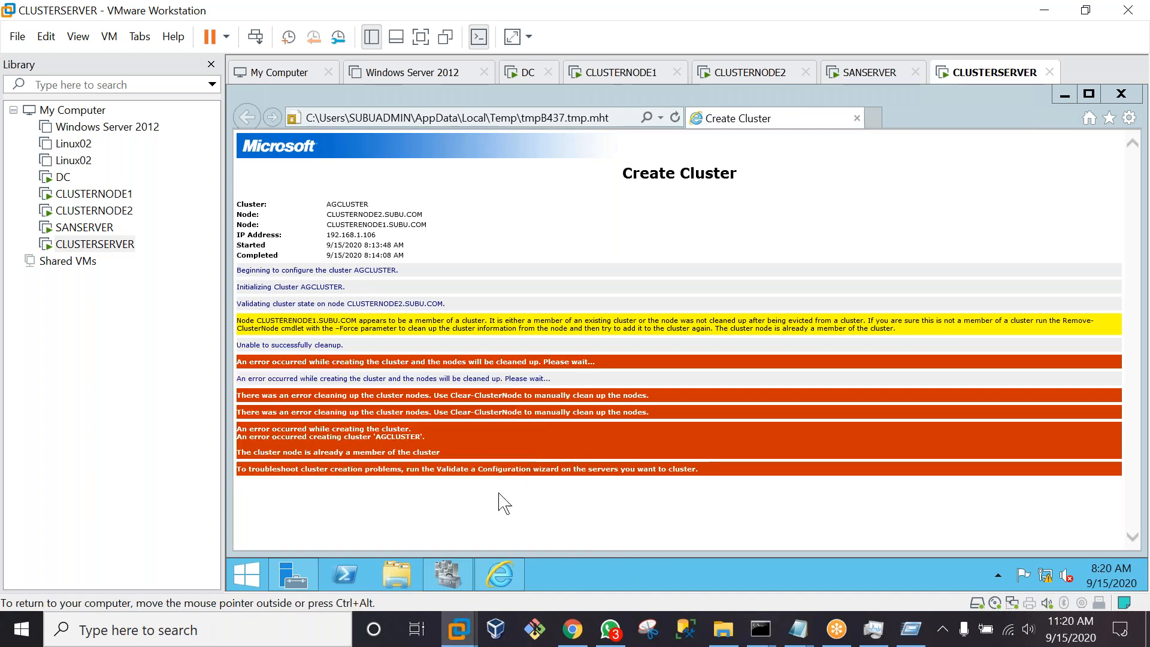
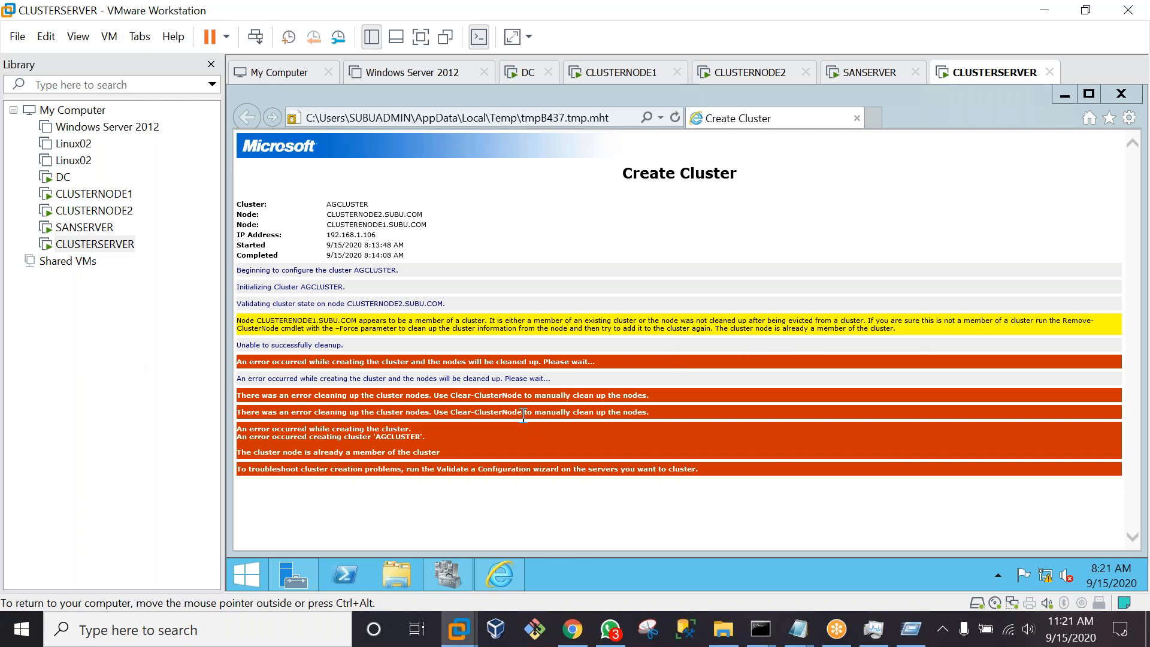
Select the Clear-ClusterNode text in CLUSTERSERVER's error report, then switch to CLUSTERNODE1
left_click_drag(522, 414, 486, 413)
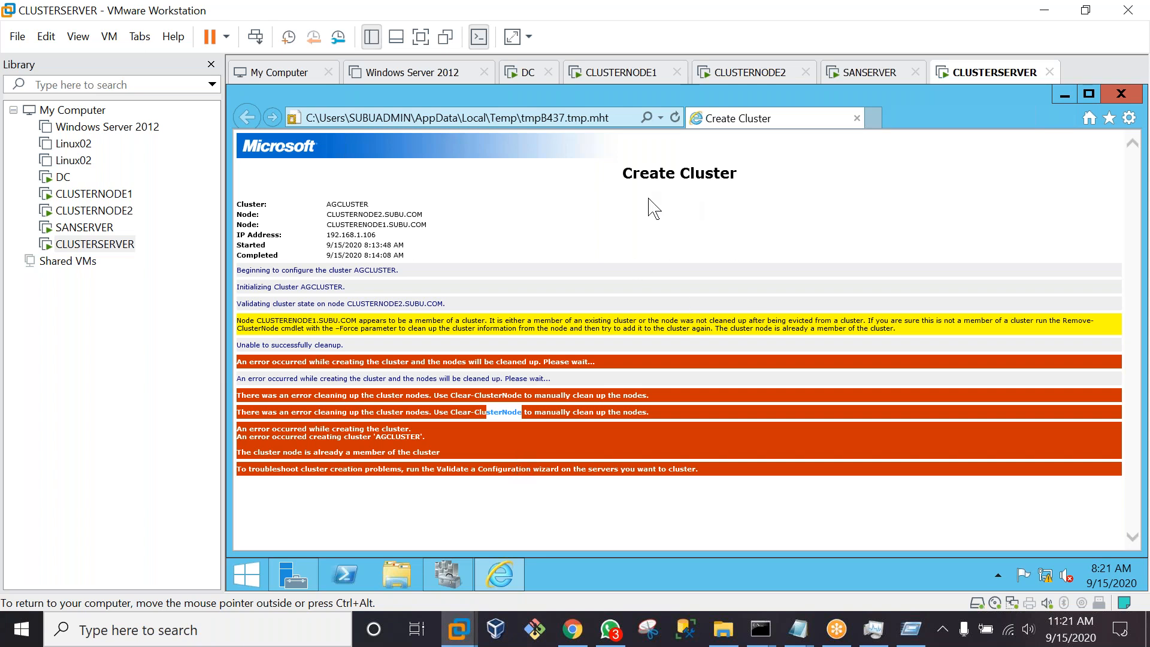
left_click(619, 73)
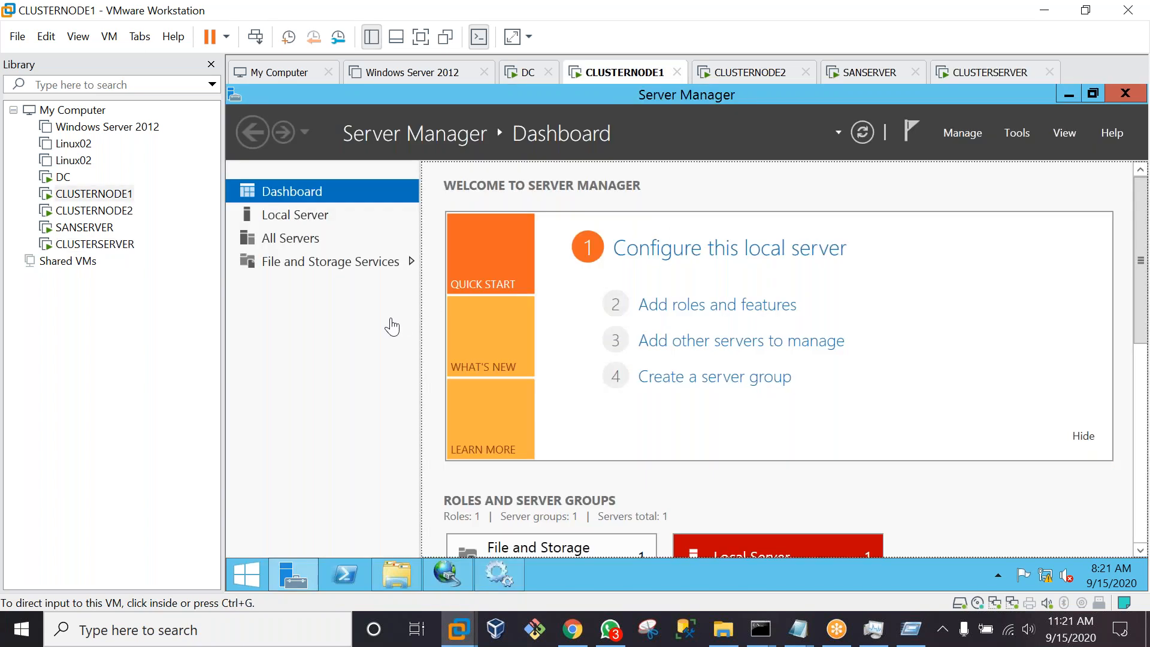
Launch cmd from the Run box on CLUSTERNODE1, enter 'clear', and release the VM
key("super+r")
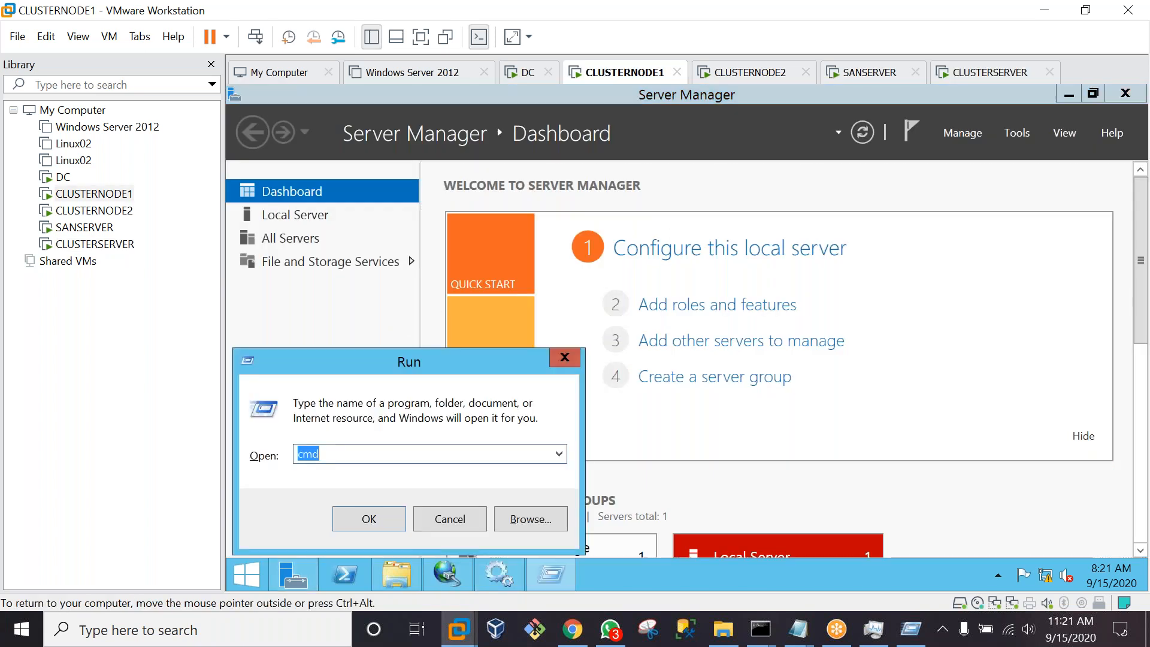
type("cmd")
key("Return")
type("clear")
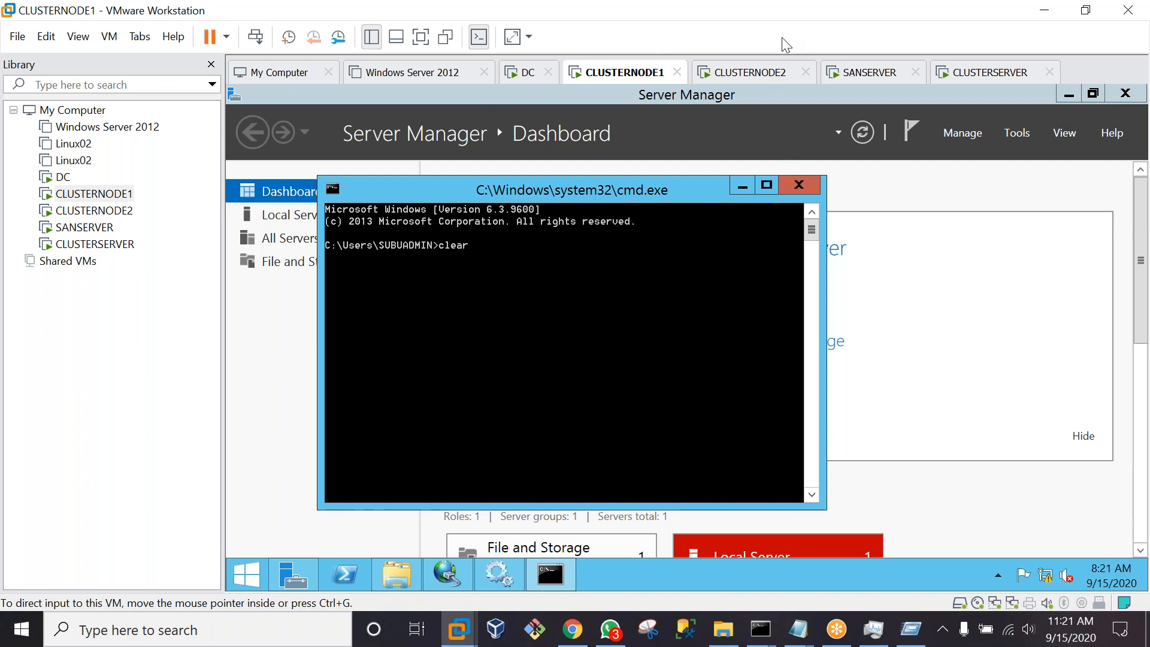
key("alt+Tab")
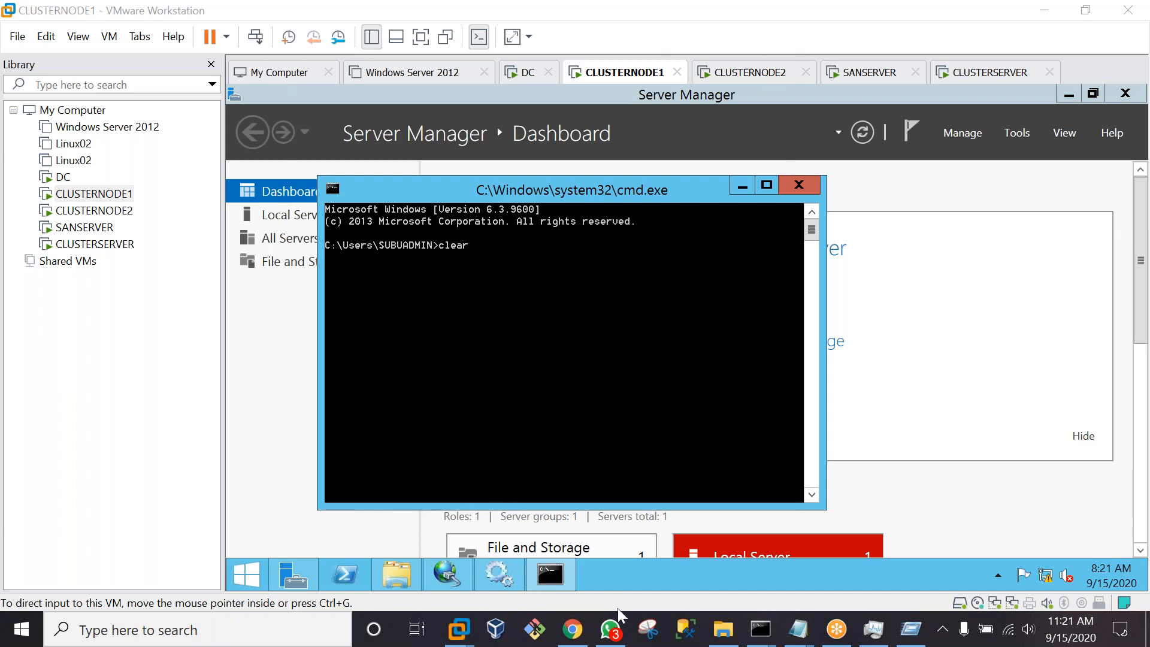
Google 'clear-clusternode to manually clean up the nodes' in Chrome and open the TechNet forum result
left_click(584, 638)
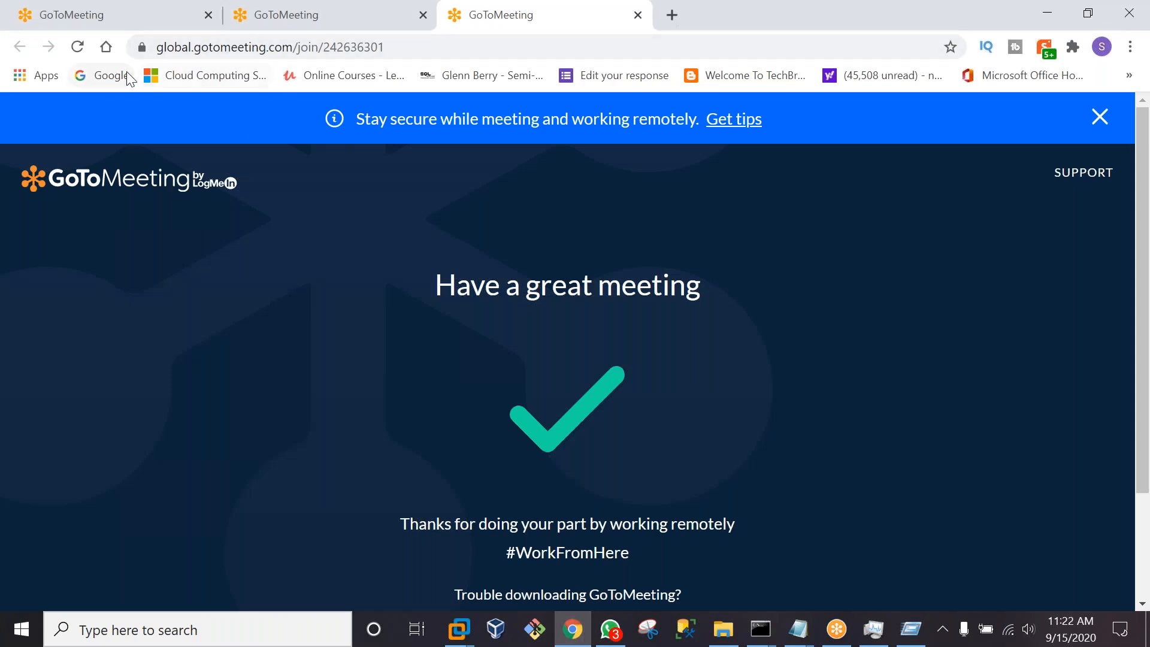
left_click(127, 72)
type("C")
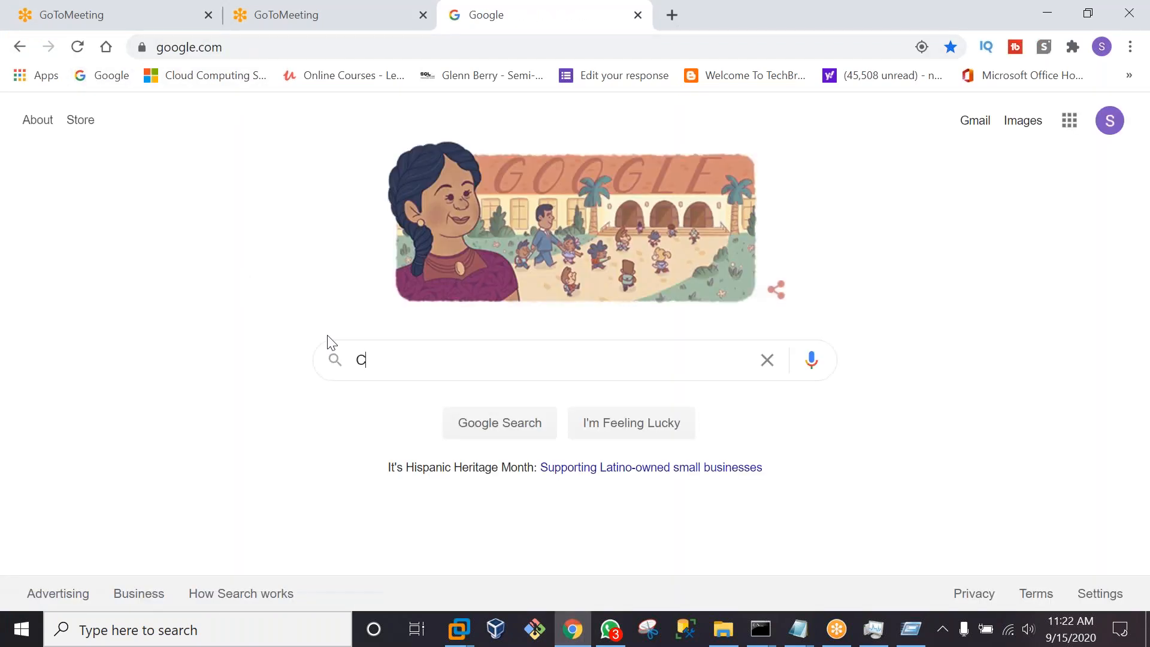
type("LEAR")
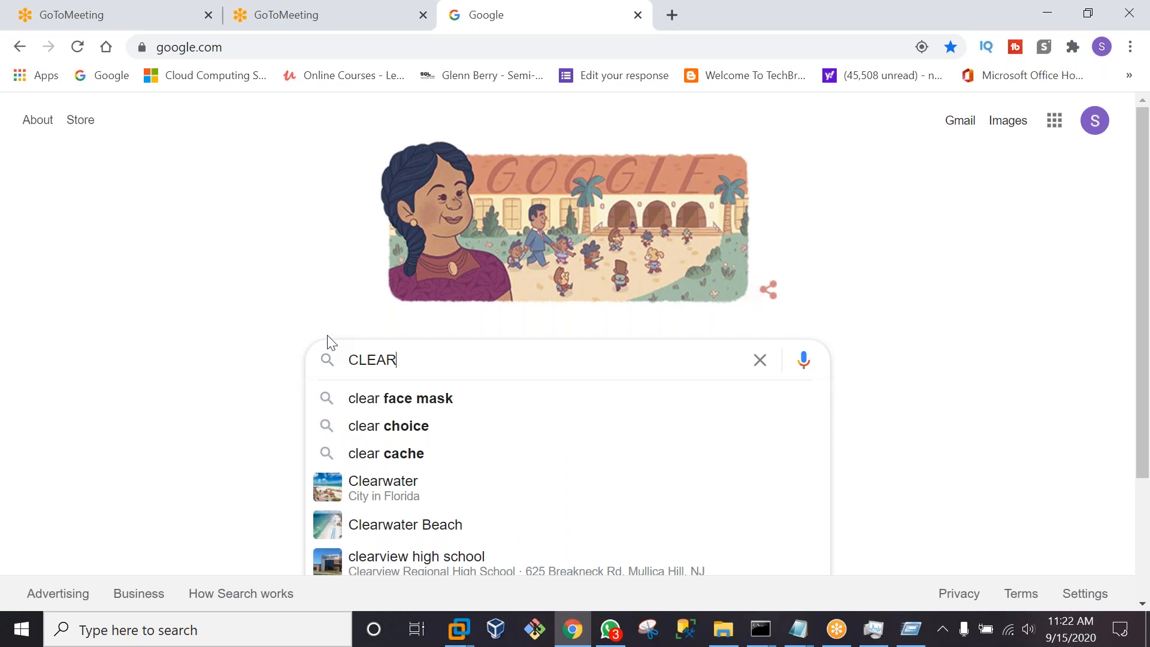
type("-")
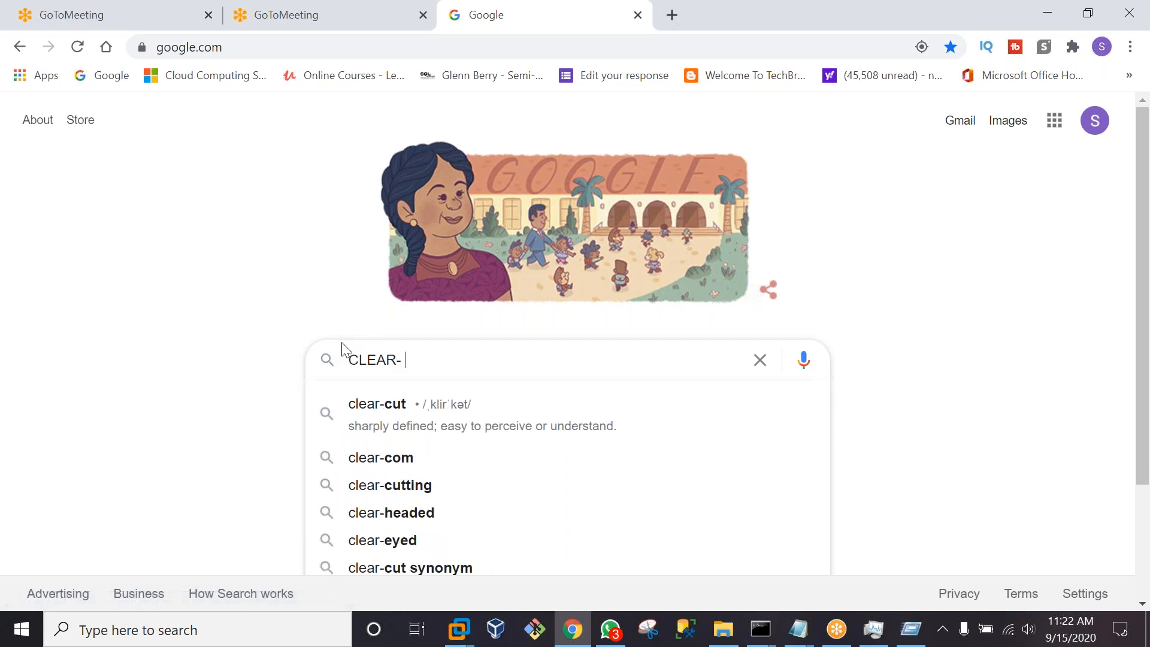
type(" CL")
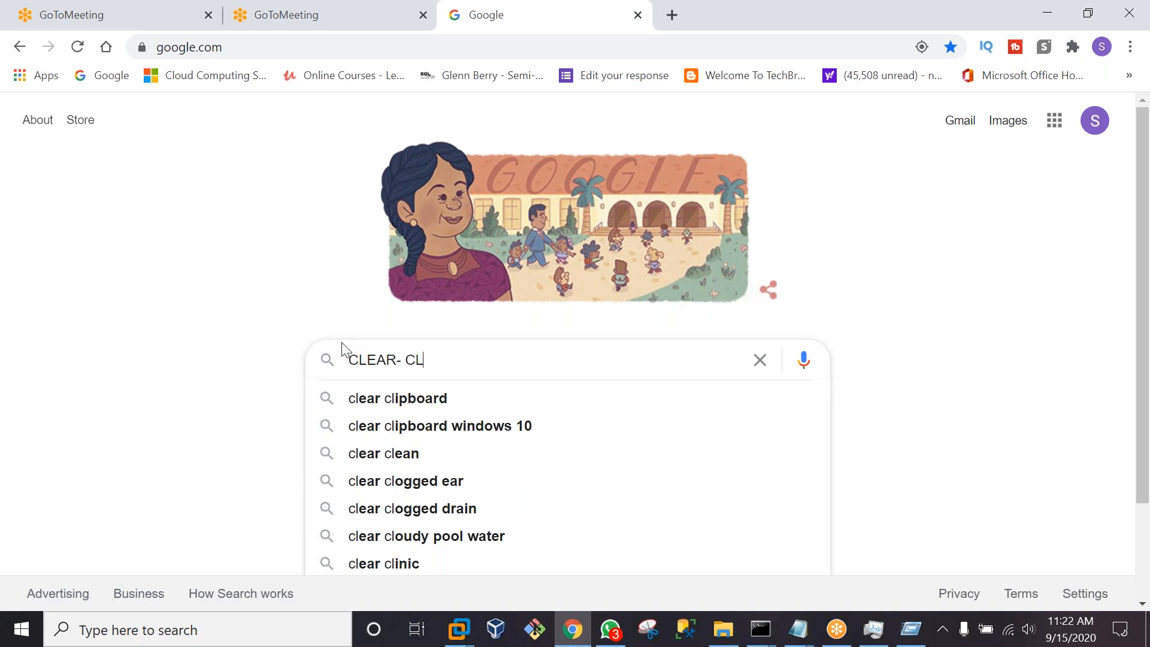
type("UST")
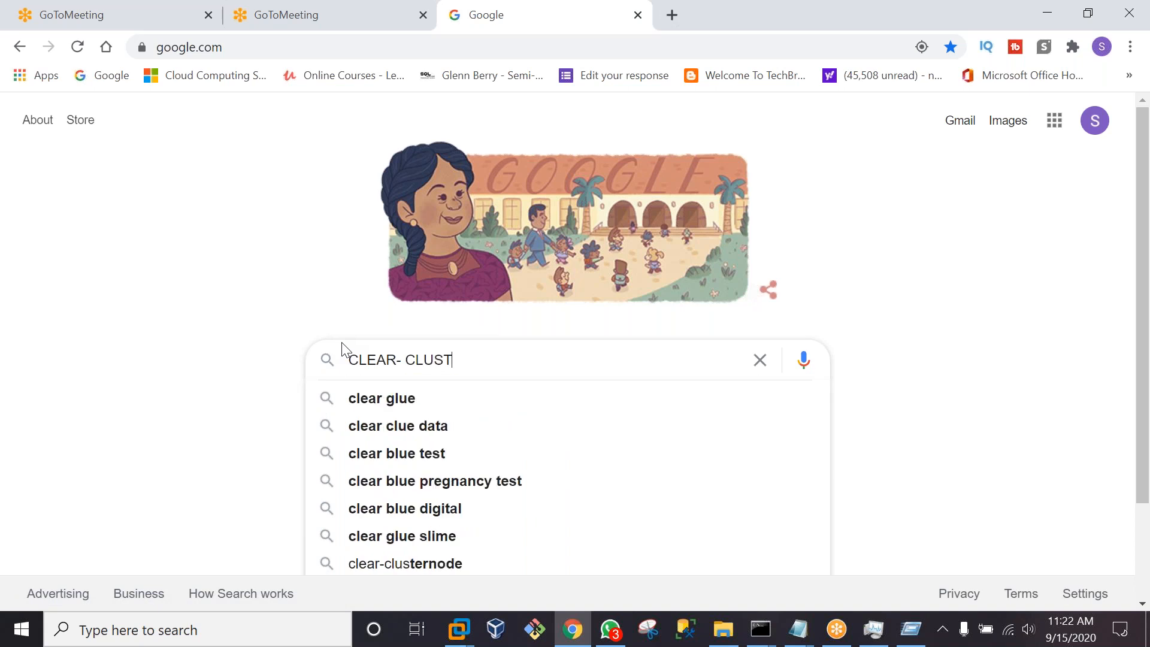
type("E")
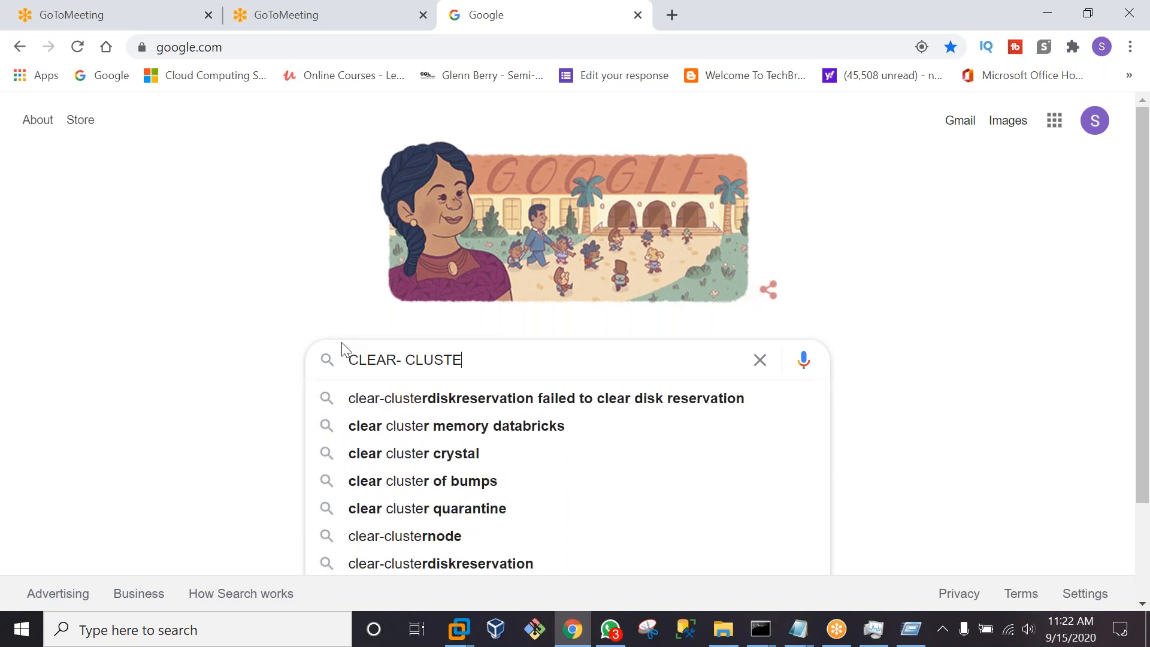
type("RNOD")
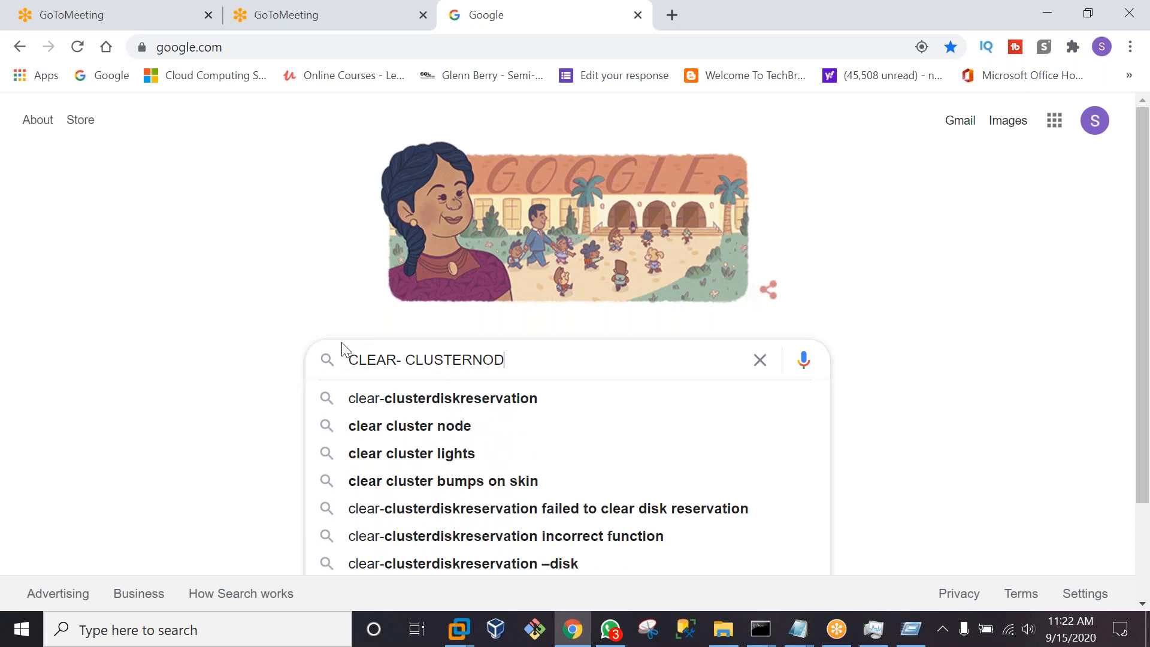
type("E")
key("Down")
key("Down")
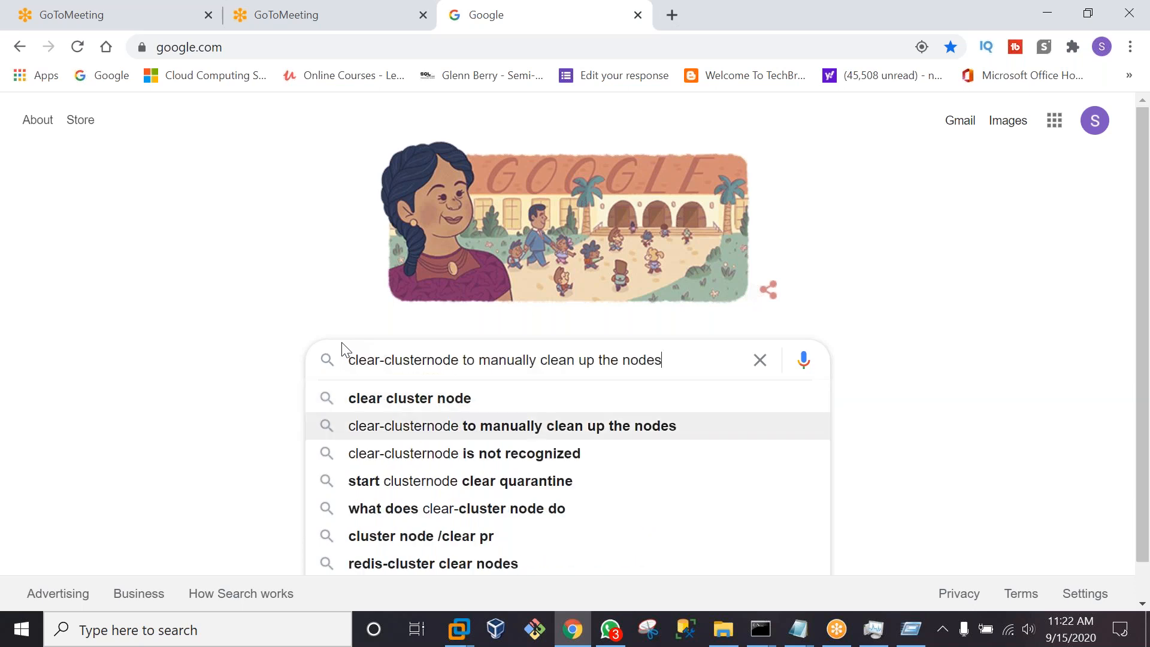
key("Return")
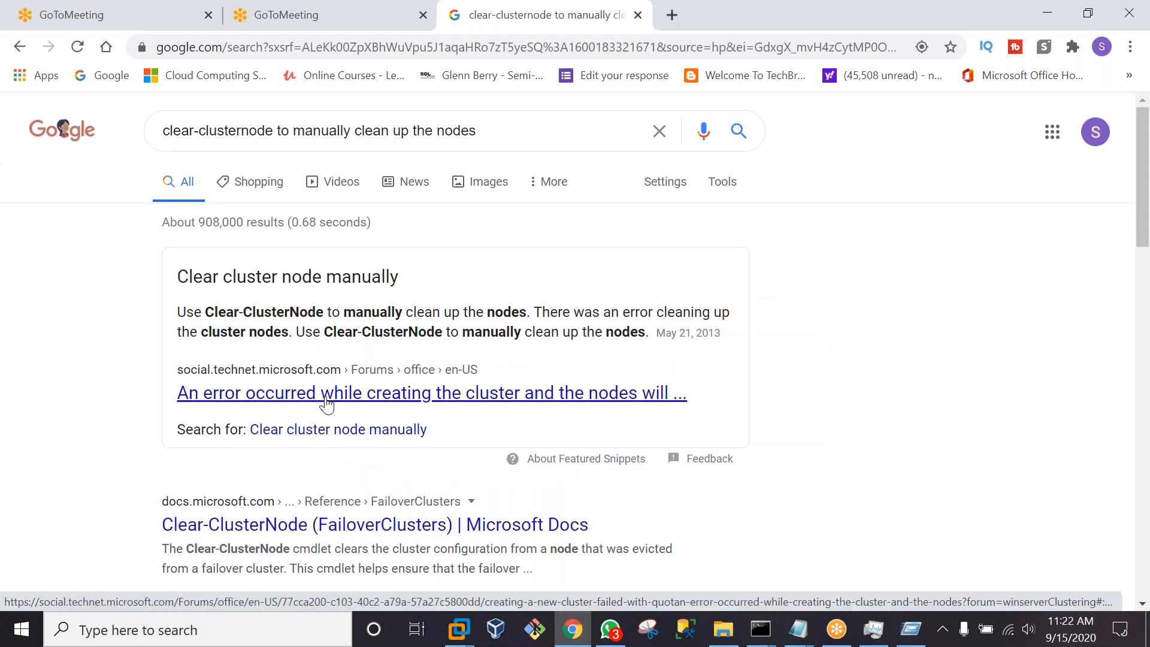
left_click(326, 405)
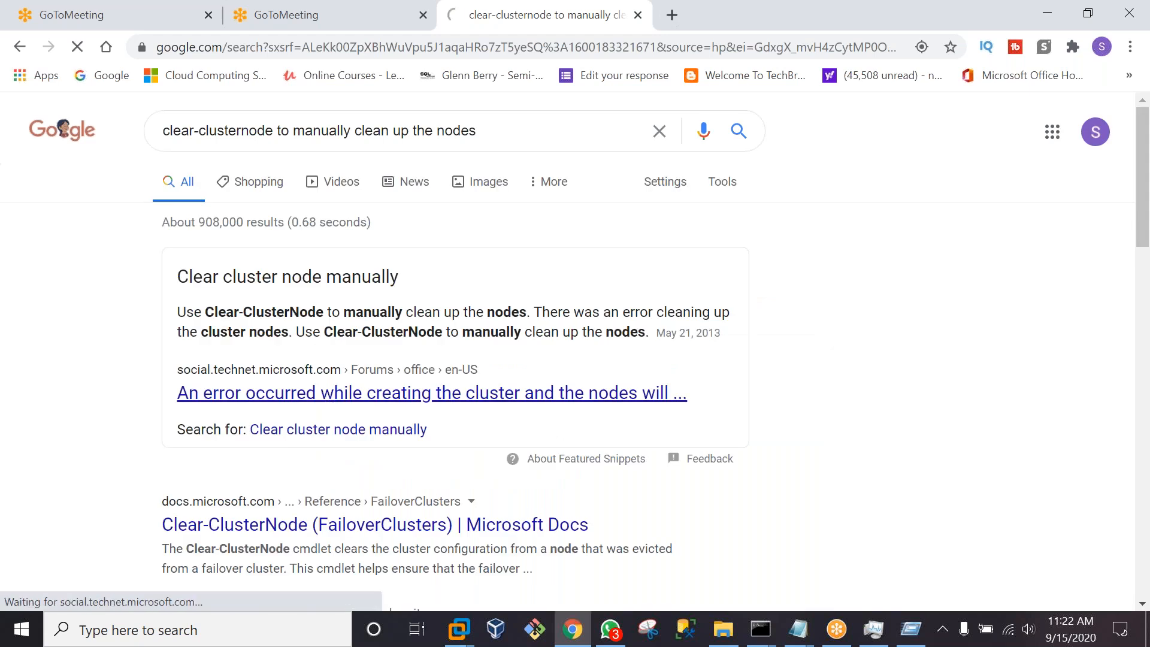
Read through the TechNet thread's replies, then return to CLUSTERSERVER's Create Cluster error report
scroll(422, 432, "up", 1)
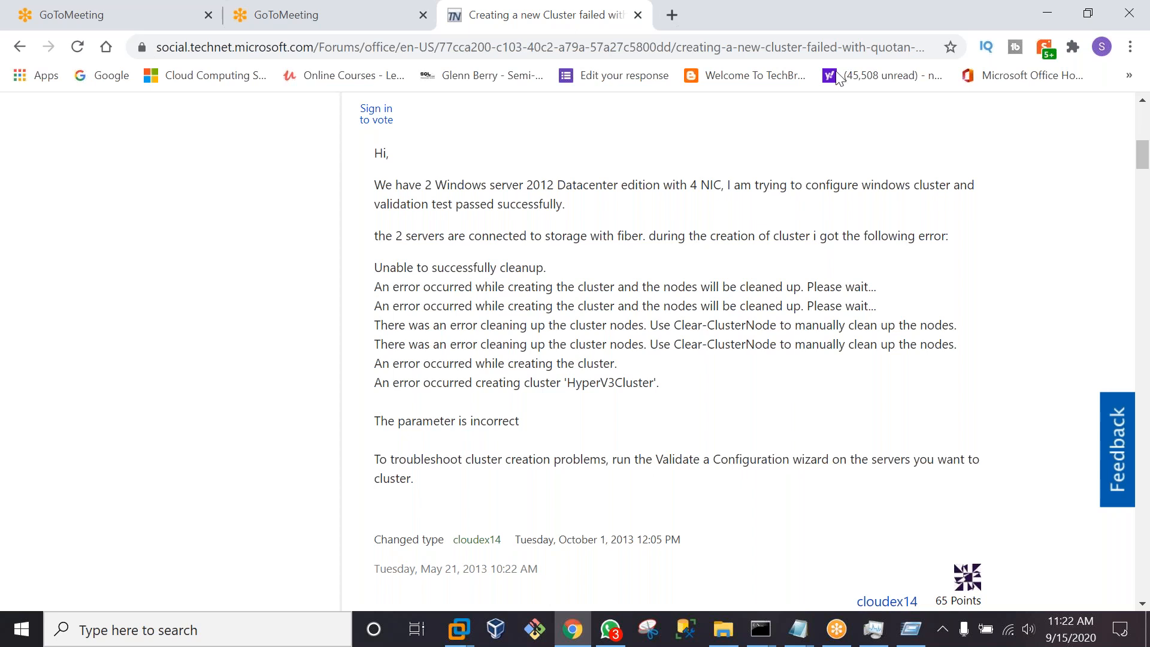
scroll(677, 351, "up", 3)
scroll(677, 351, "down", 7)
scroll(677, 351, "down", 5)
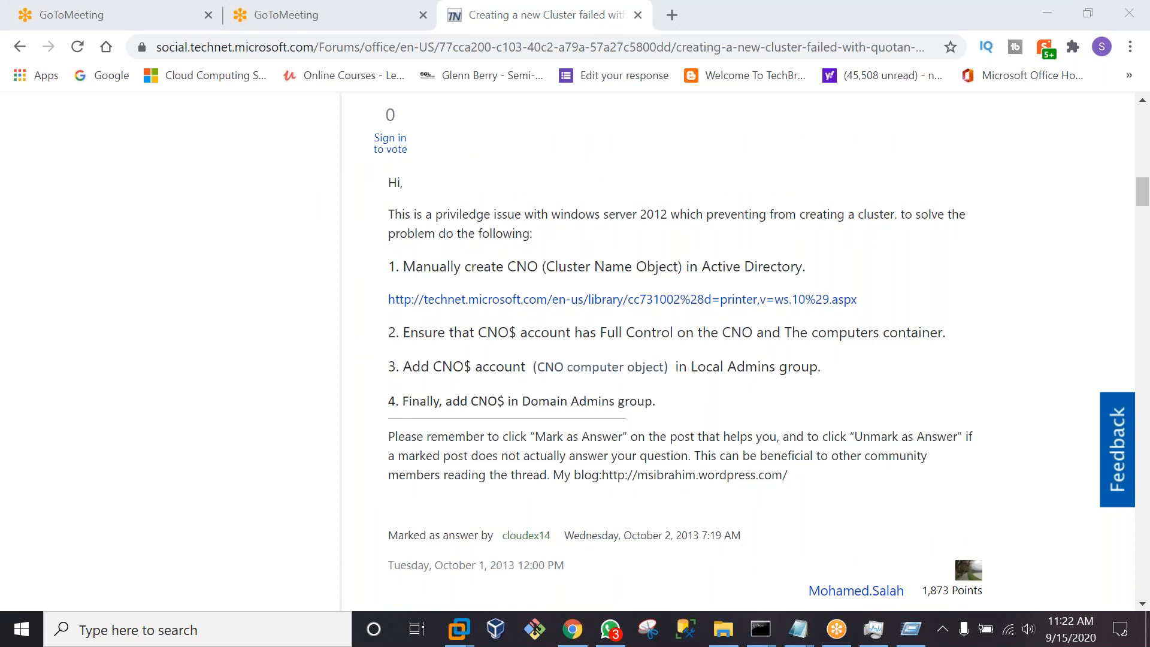
scroll(677, 351, "down", 1)
scroll(677, 351, "down", 6)
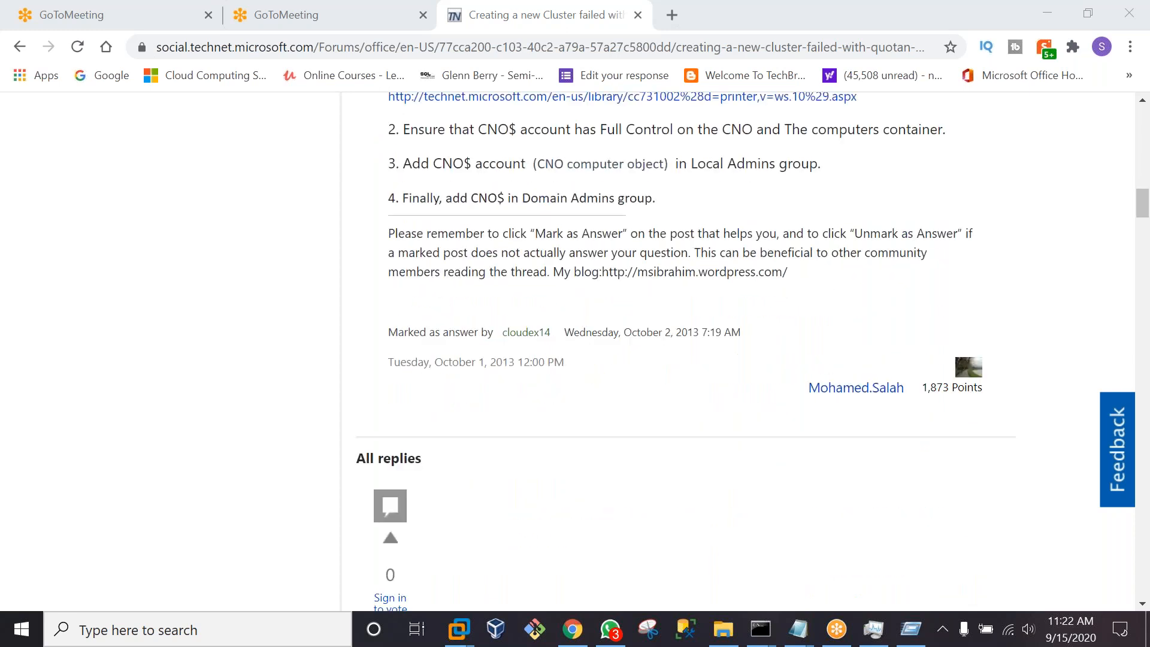
scroll(677, 351, "up", 5)
scroll(677, 351, "up", 15)
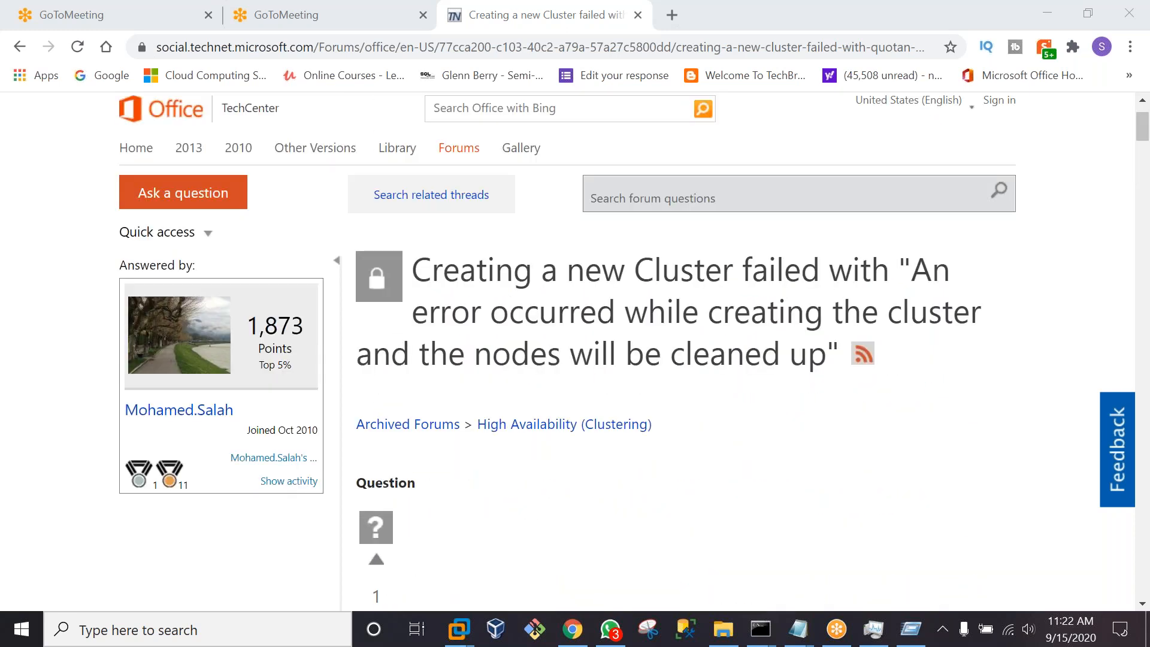
scroll(677, 351, "down", 14)
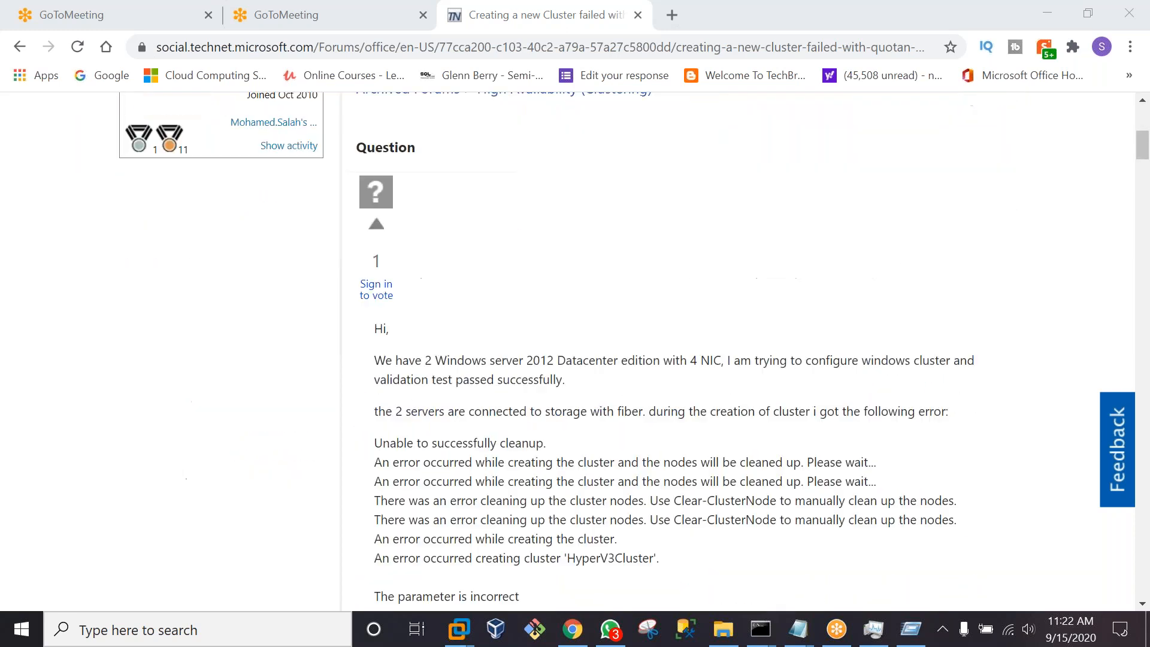
scroll(677, 351, "down", 13)
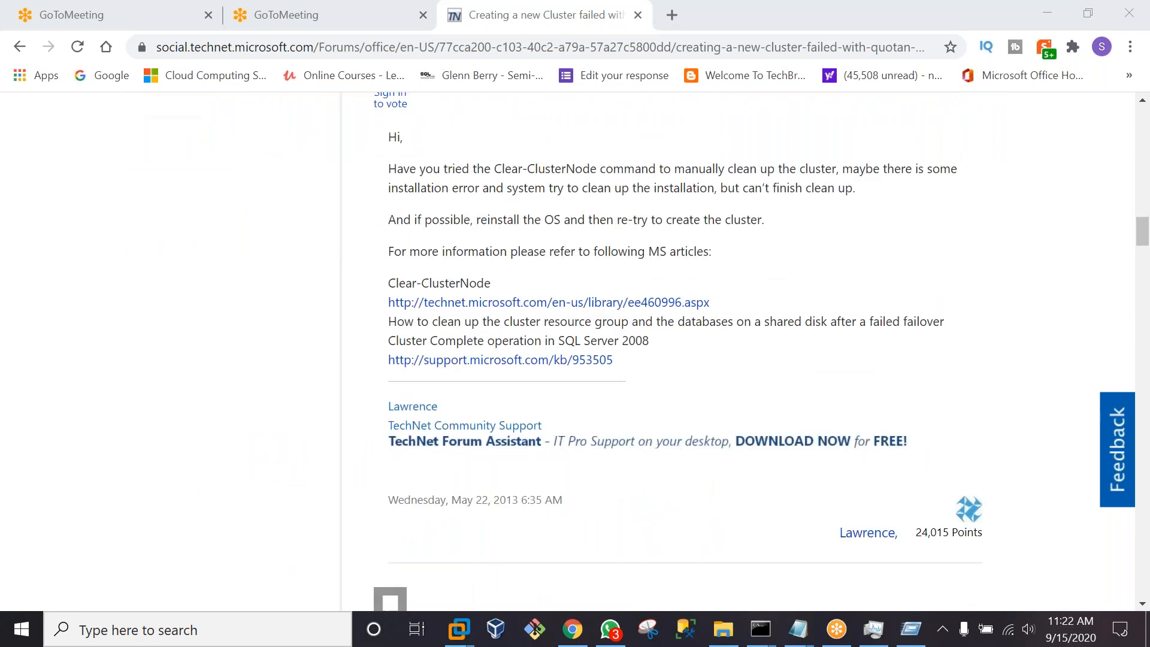
scroll(677, 351, "down", 14)
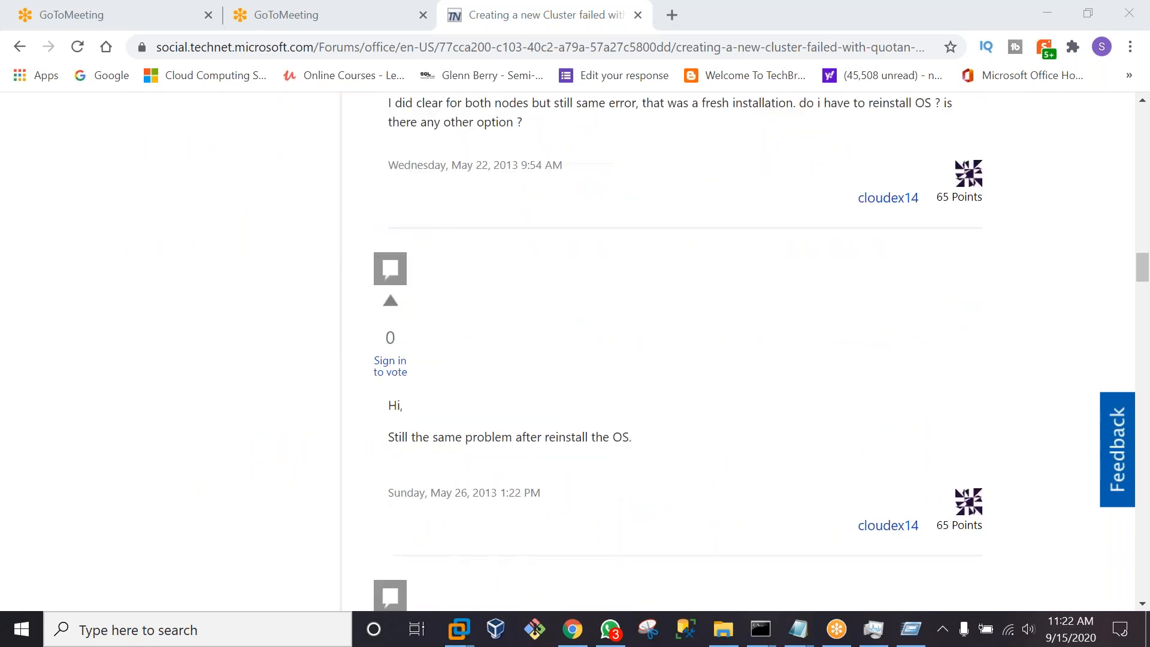
scroll(677, 351, "down", 9)
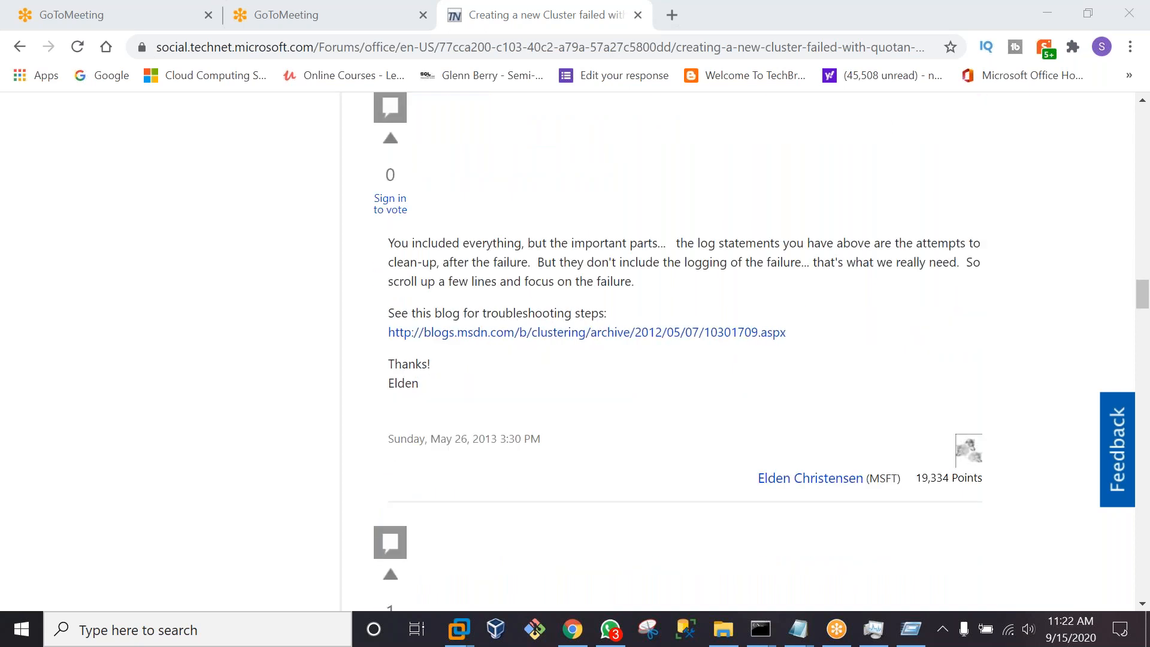
scroll(743, 229, "down", 6)
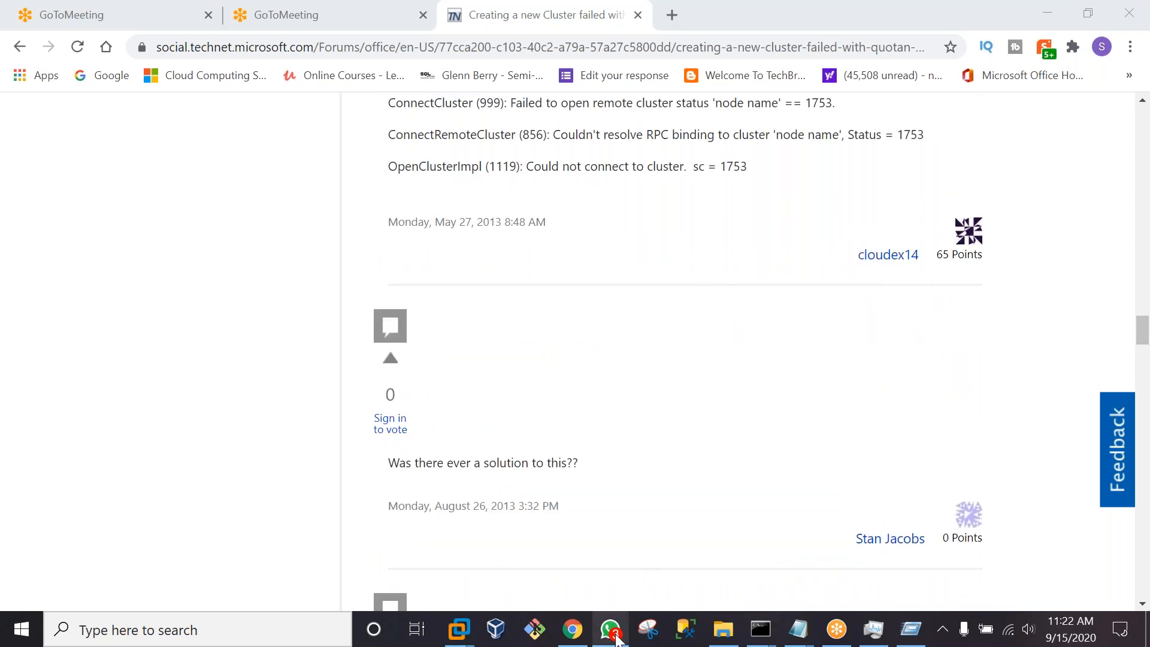
mouse_move(465, 640)
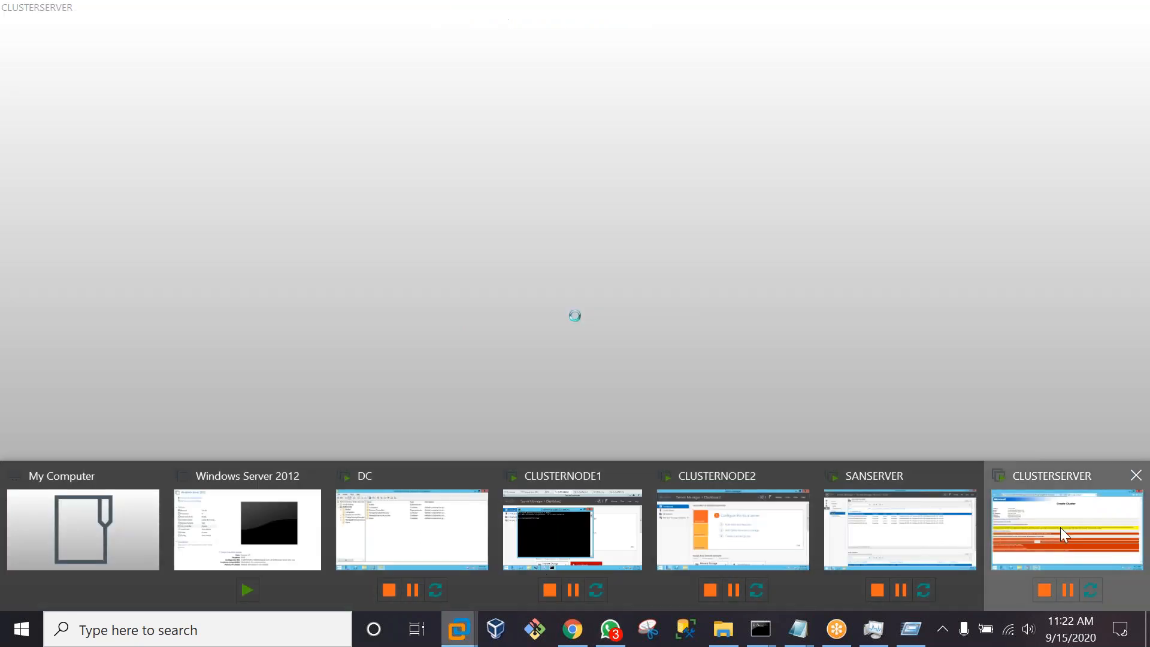
left_click(1060, 527)
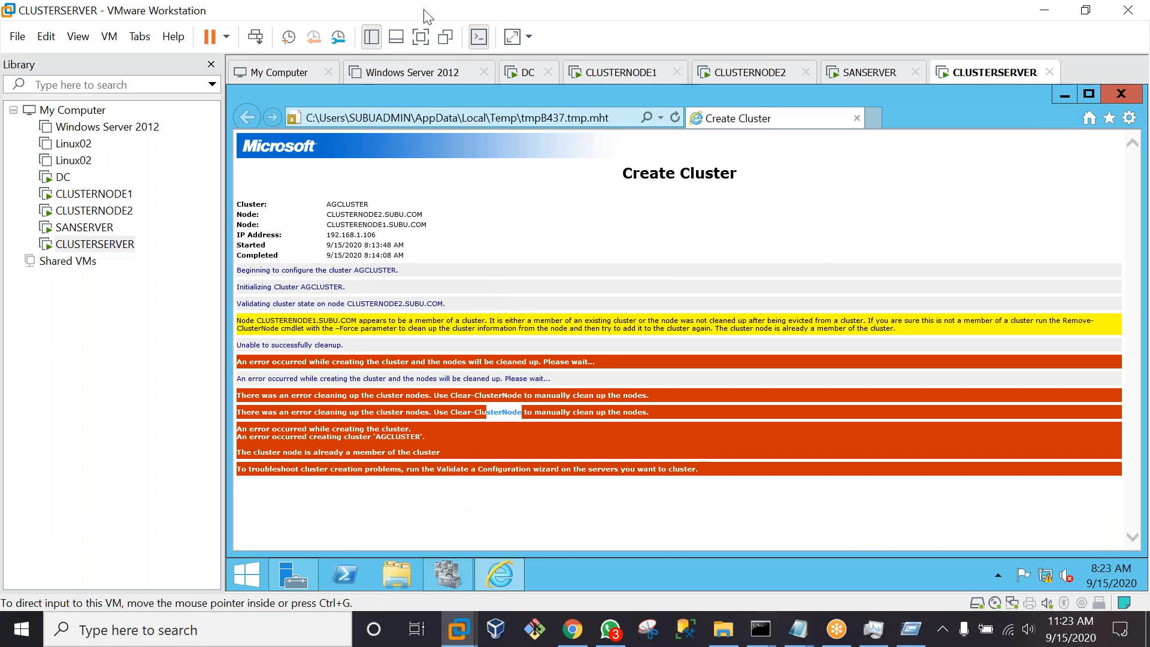
Switch the guest to full screen, sign the user out, and bring up the sign-in screen
left_click(420, 36)
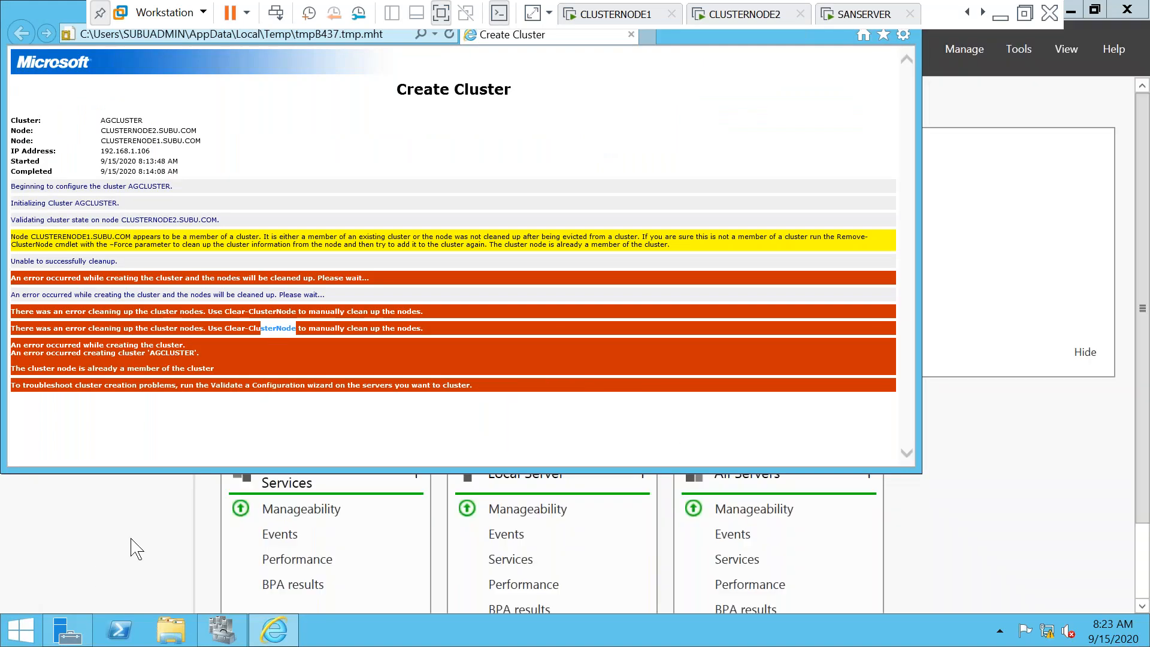
left_click(27, 632)
left_click(996, 79)
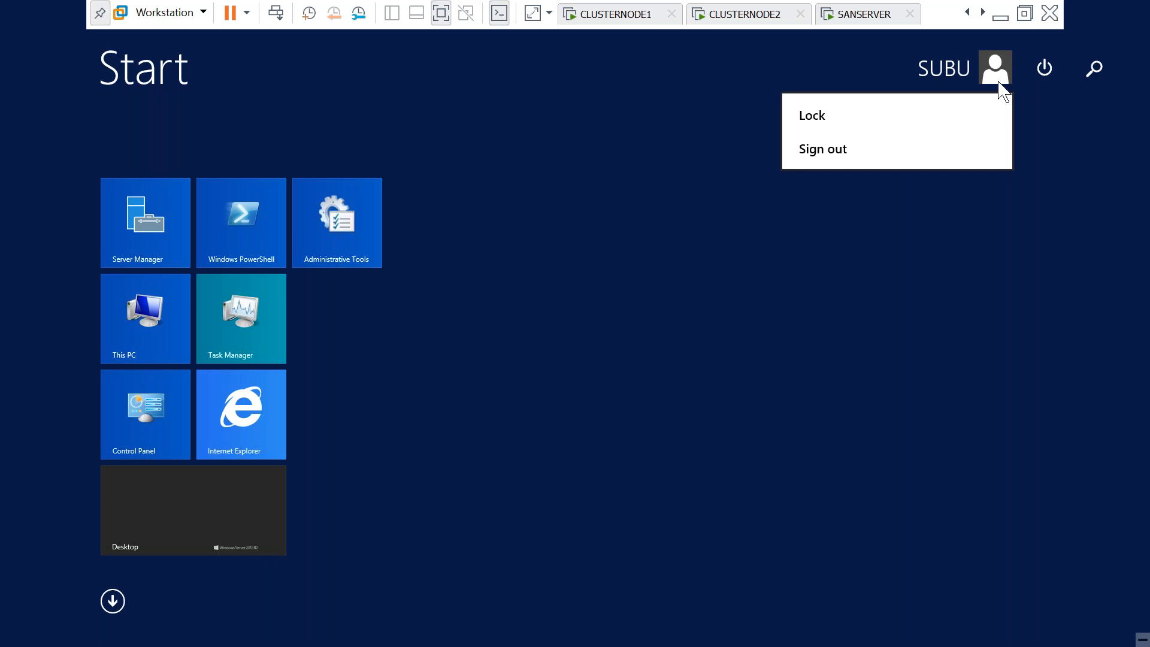
left_click(835, 152)
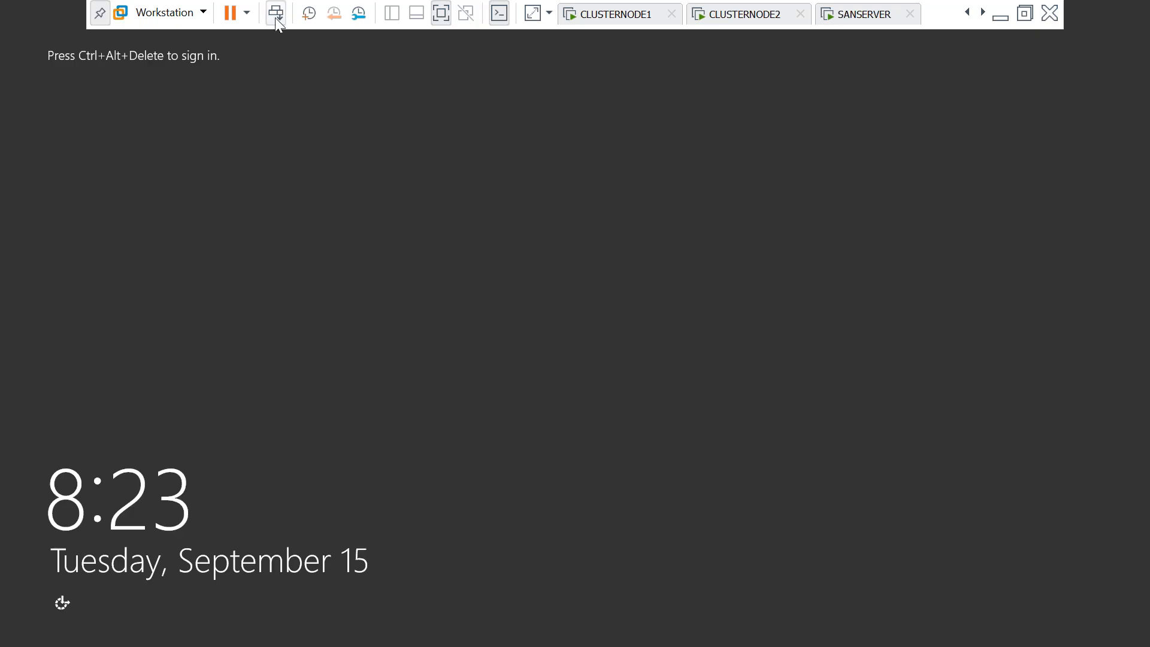
left_click(276, 17)
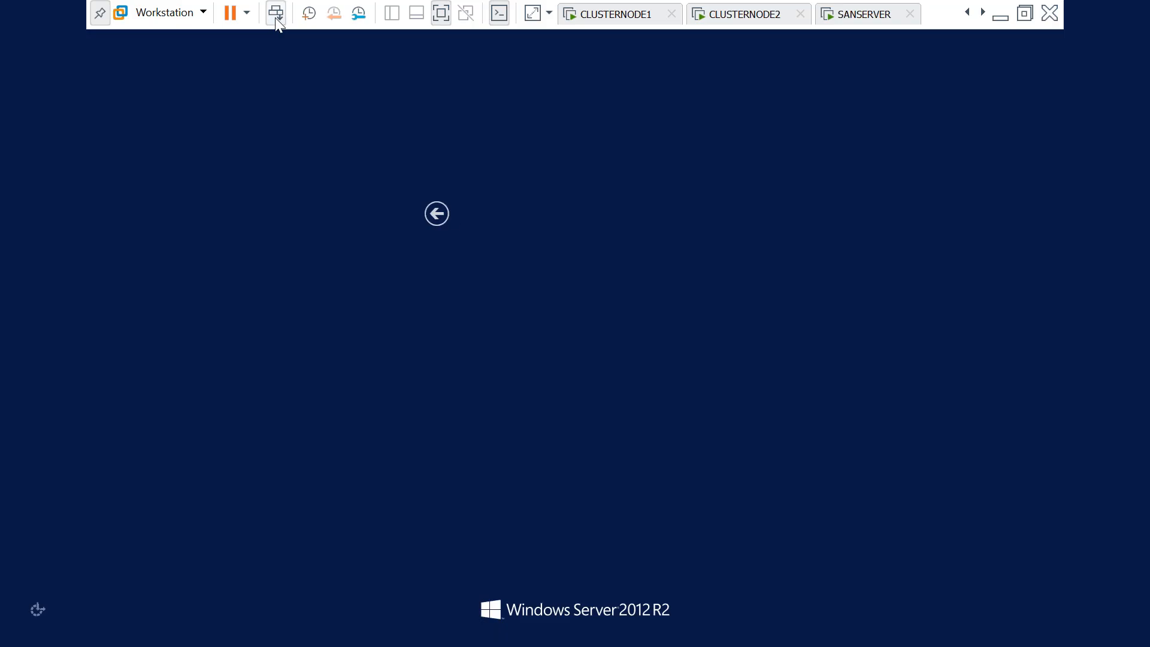
Sign back into the guest as the administrator using the account password
left_click(505, 290)
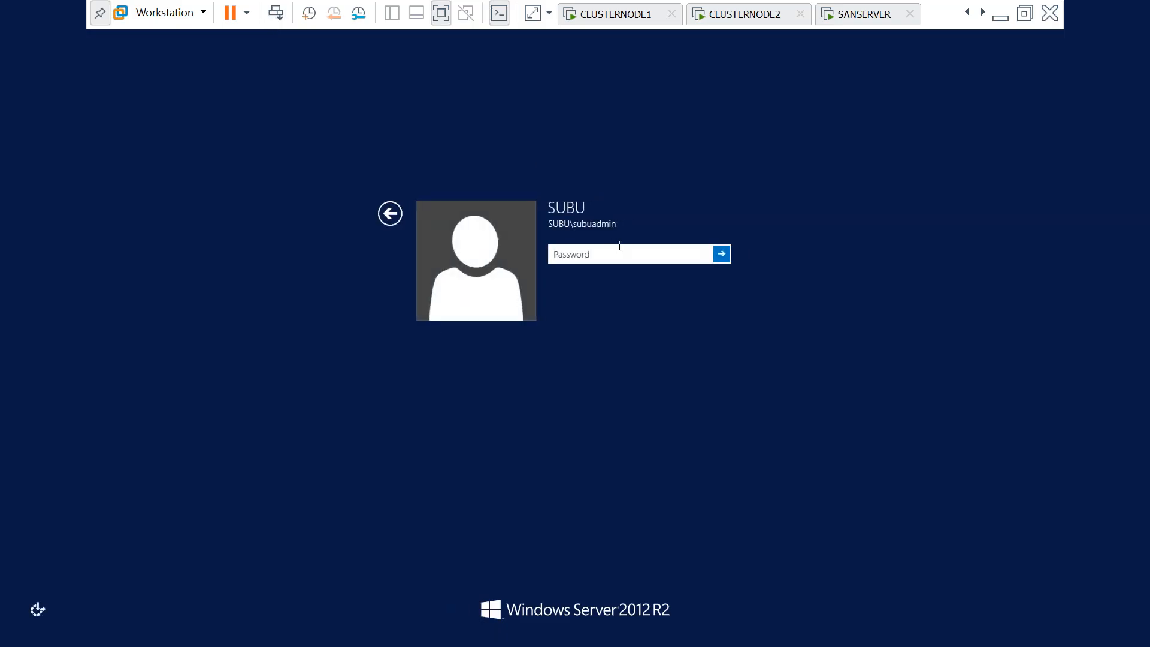
type("Password1")
key("Return")
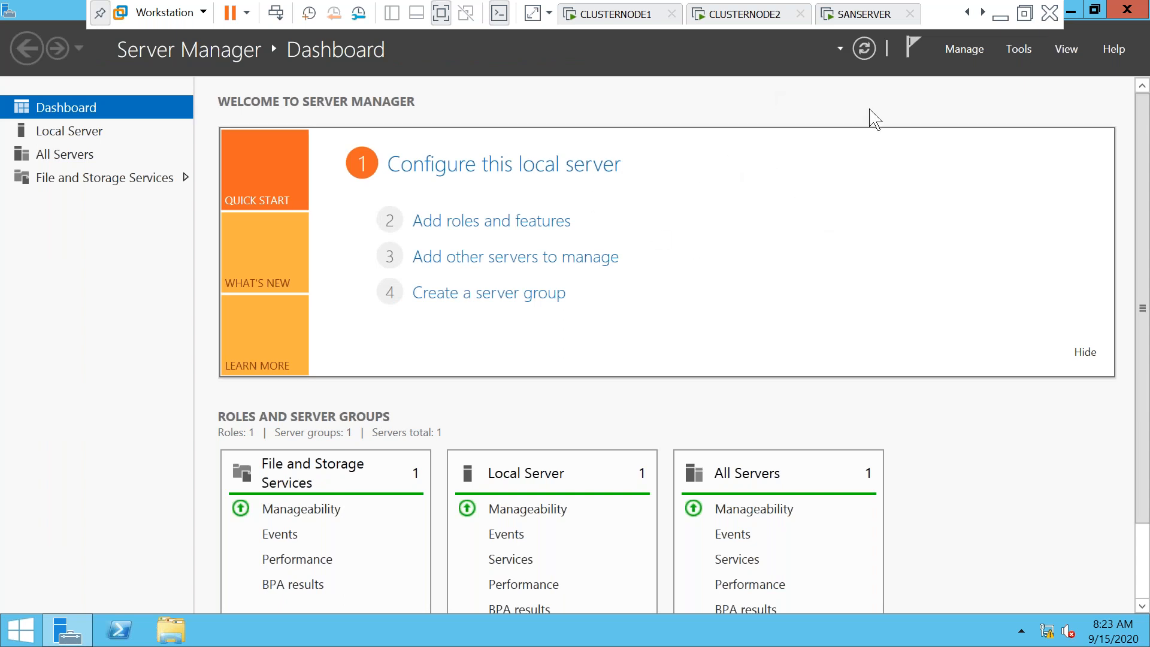
Start the Microsoft iSCSI service through the iSCSI Initiator tool
left_click(1028, 62)
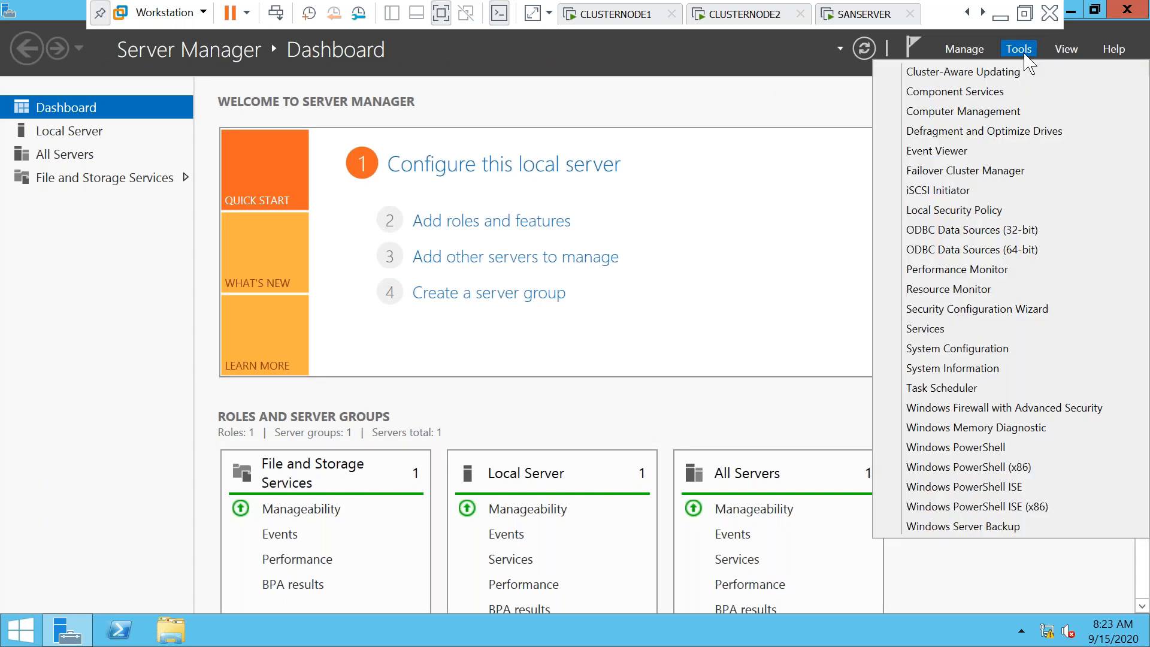
left_click(910, 199)
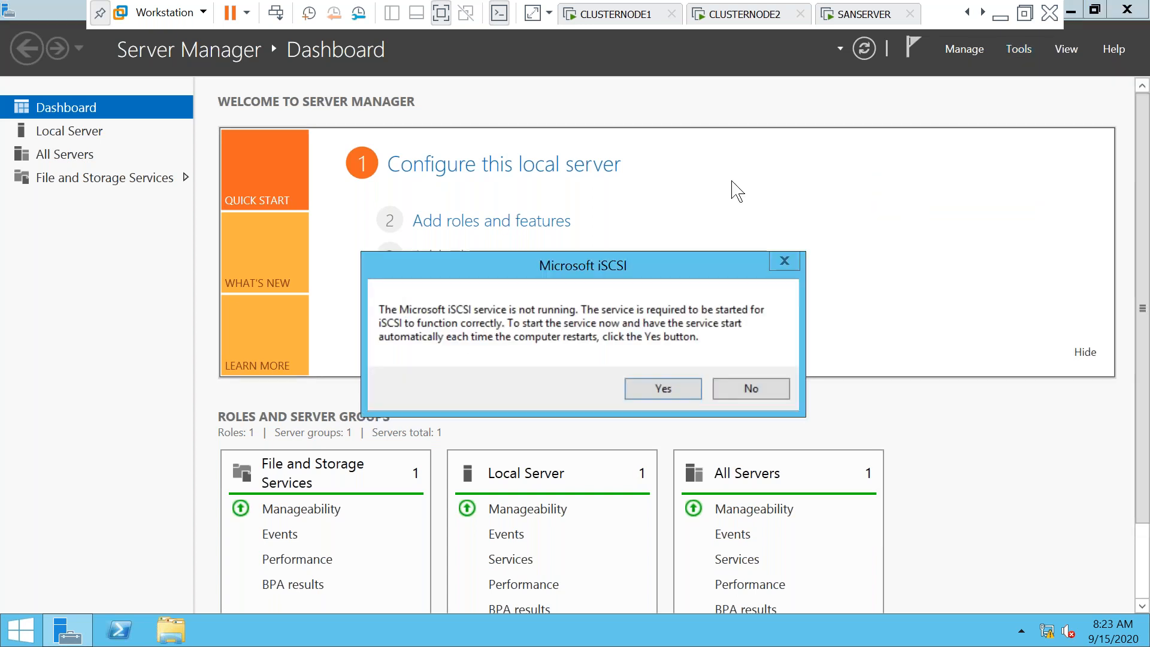
left_click(662, 389)
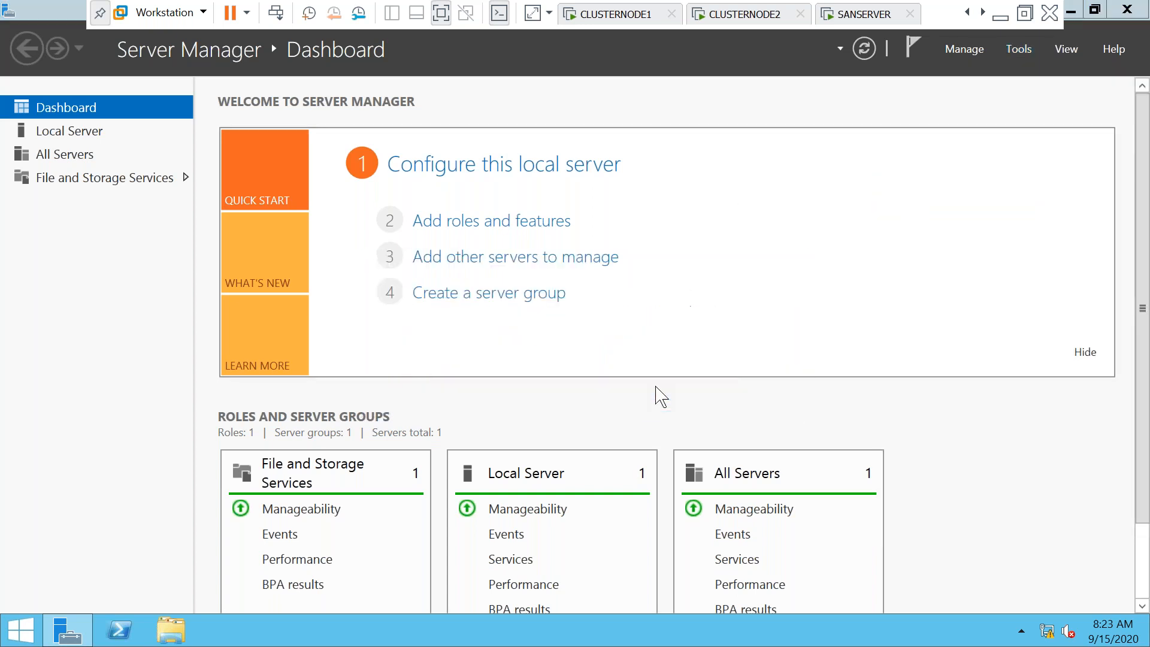
Launch Failover Cluster Manager from Server Manager's Tools menu
left_click(971, 51)
left_click(1033, 61)
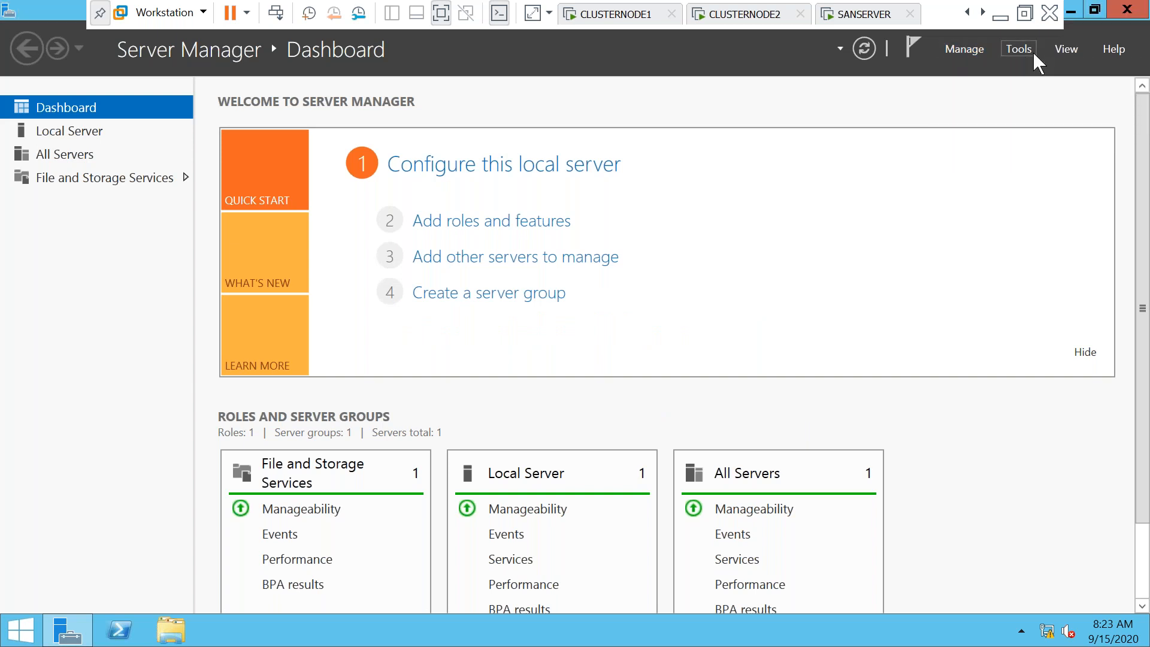
left_click(1037, 59)
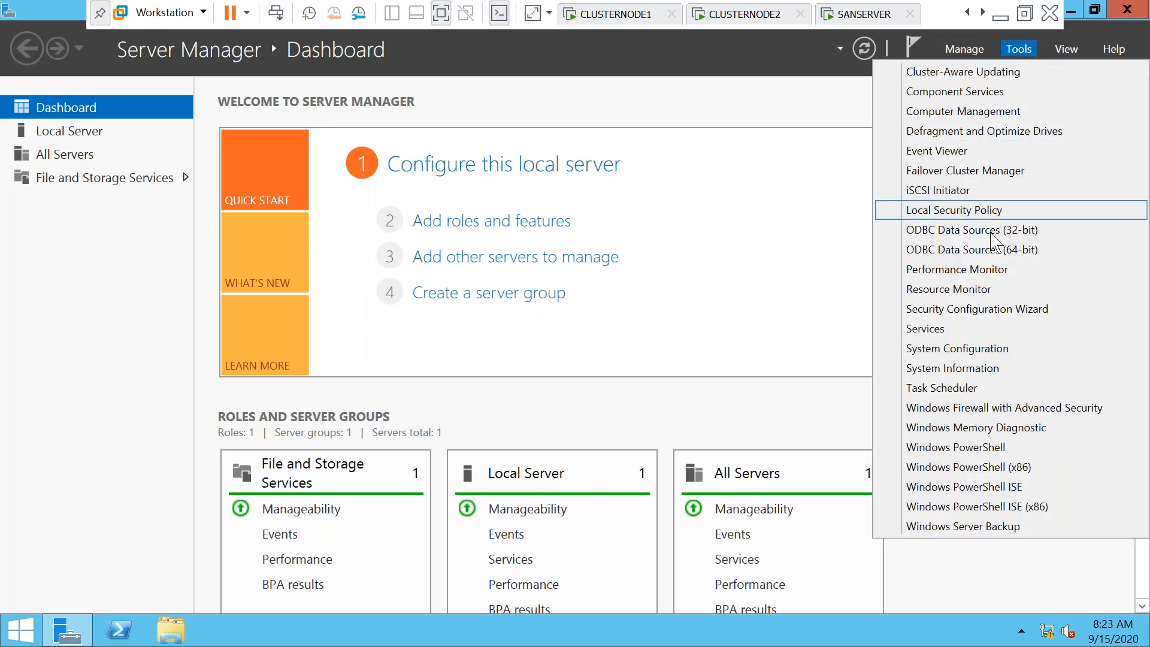
left_click(953, 172)
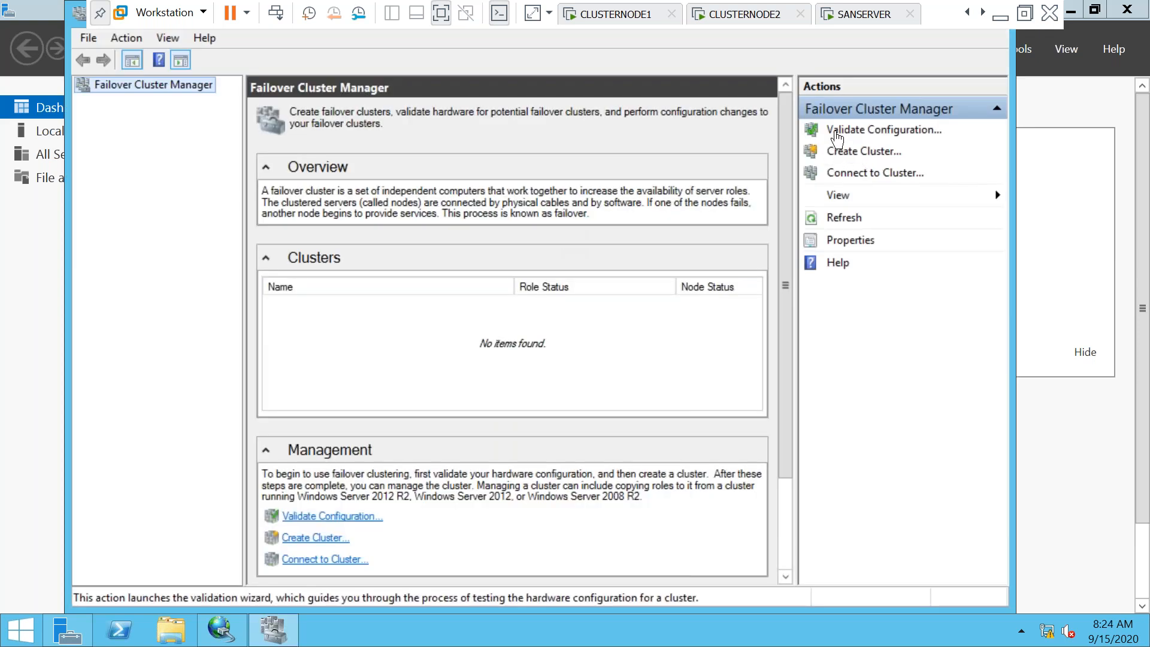
Start the Create Cluster Wizard and enter server address 192.168.1.105
left_click(884, 130)
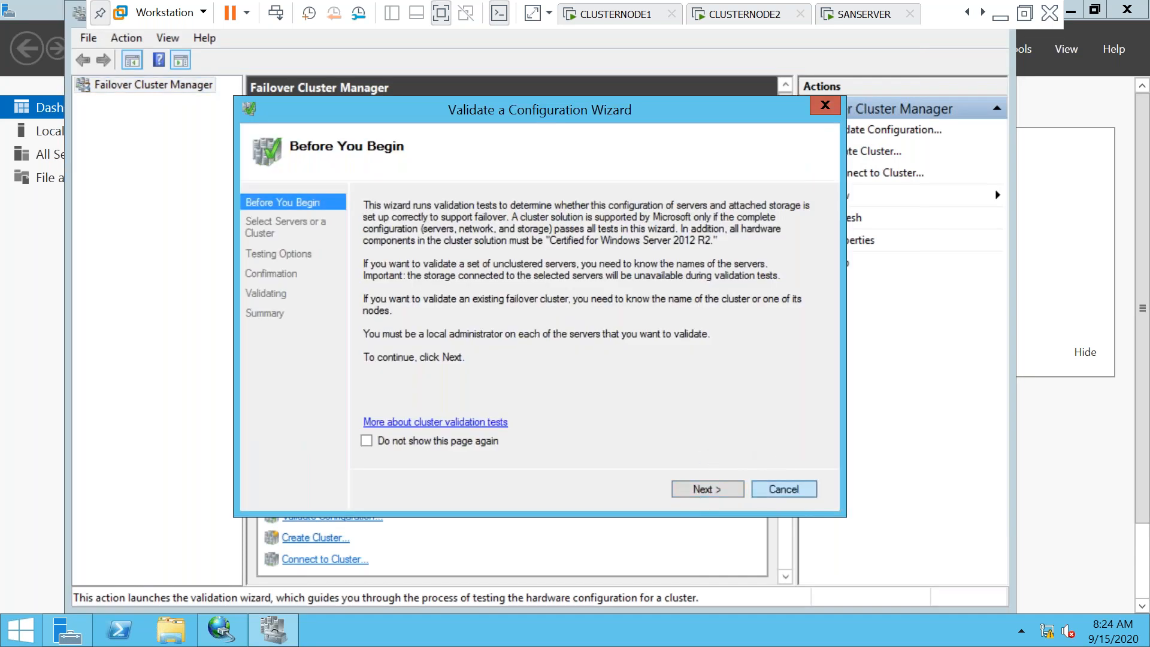
left_click(783, 489)
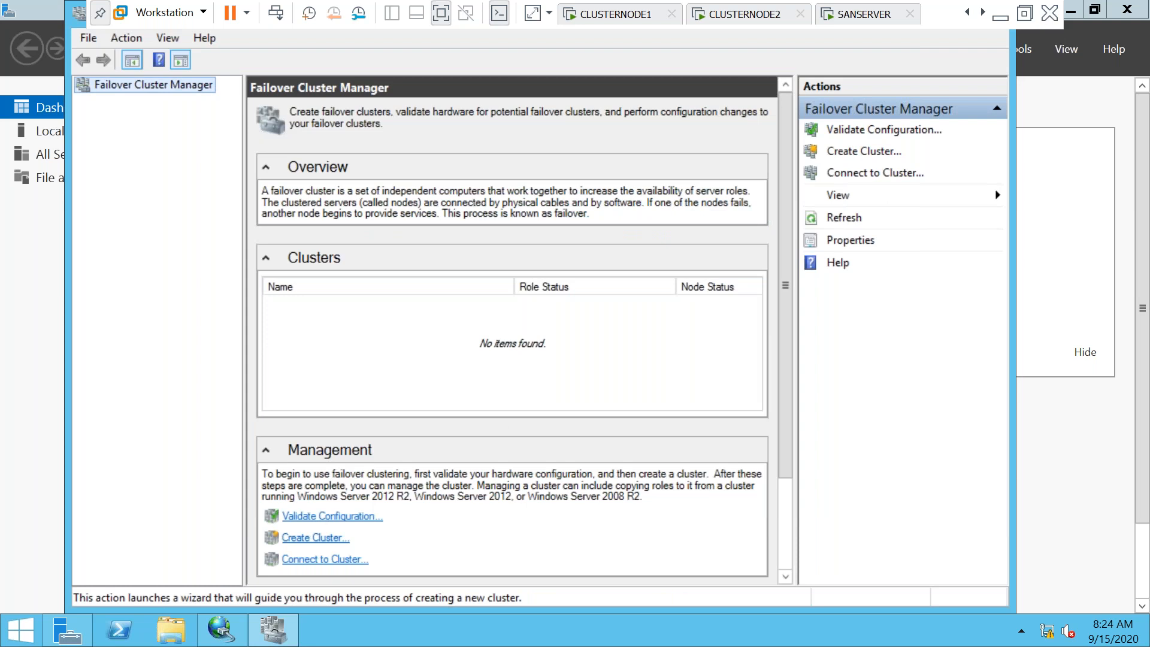
left_click(864, 152)
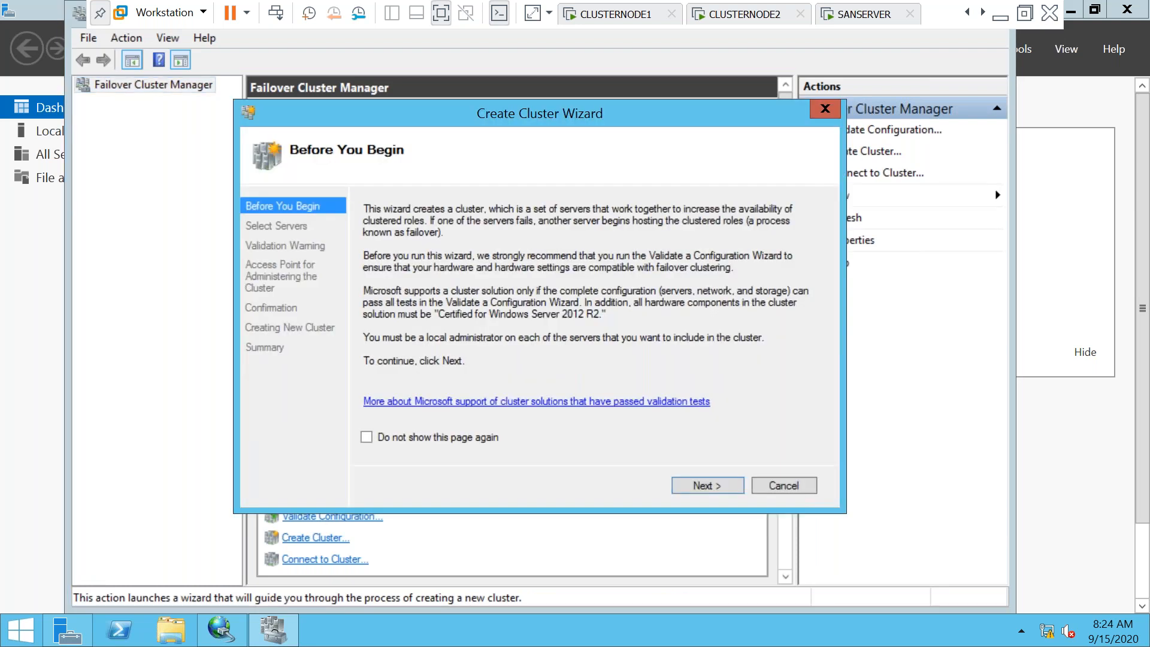
left_click(695, 485)
type("192.168")
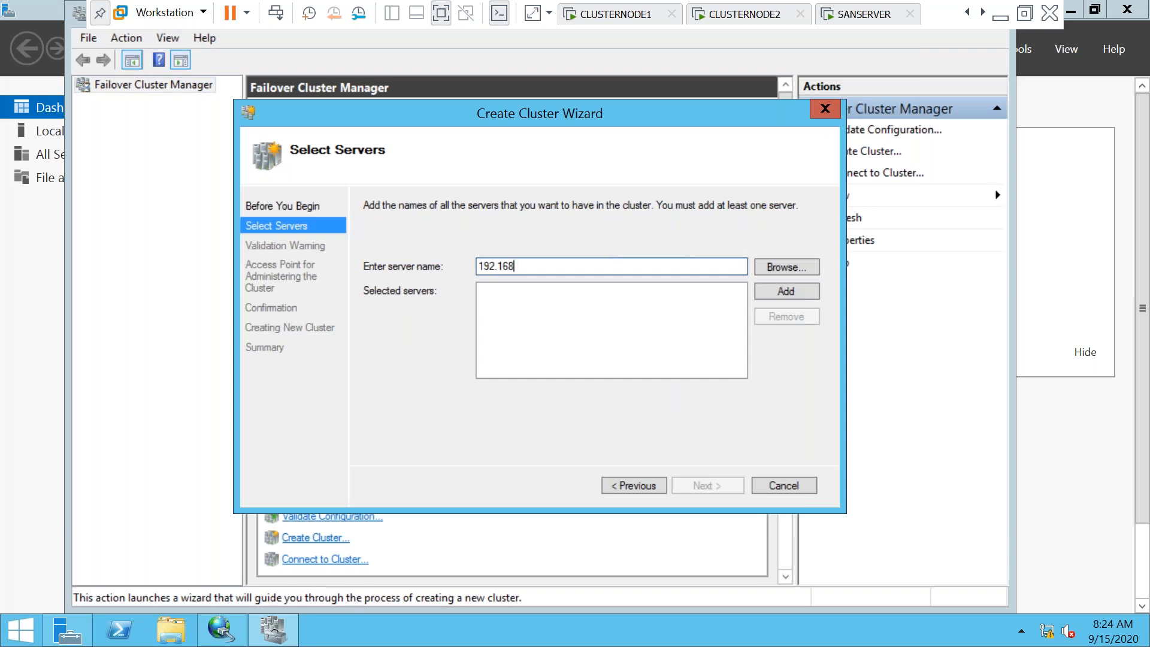
type(".1.10")
type("5")
key("Return")
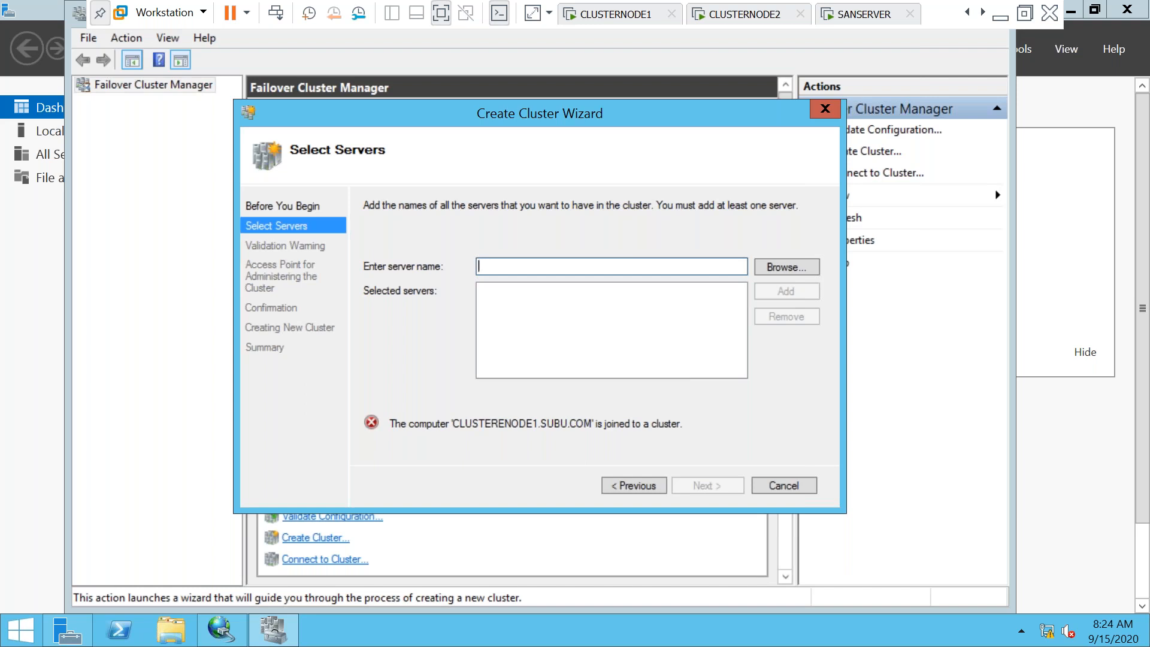
Add clusternode2 to the selected servers, then switch to CLUSTERNODE1
type("cluster")
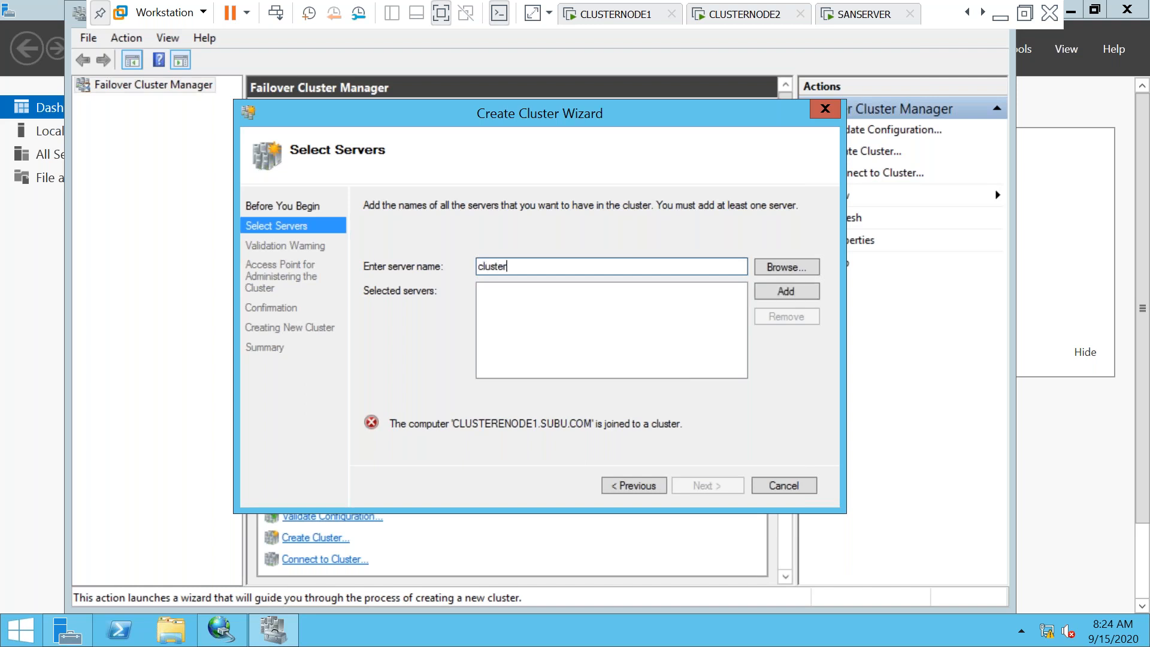
type("node2")
key("Return")
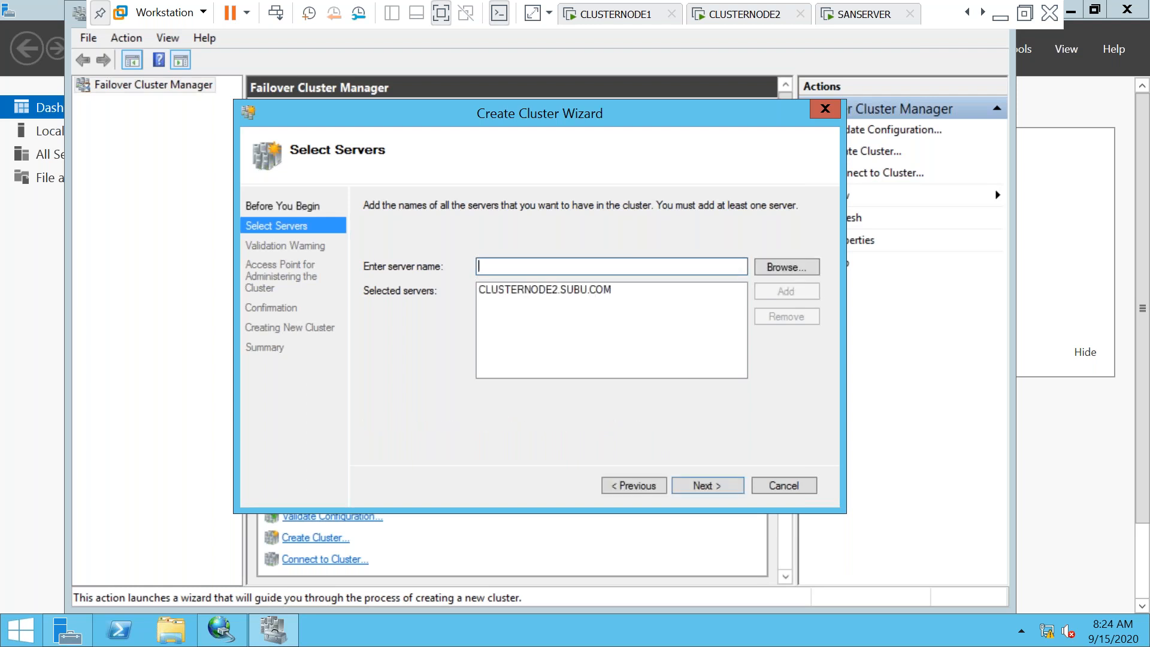
left_click(620, 18)
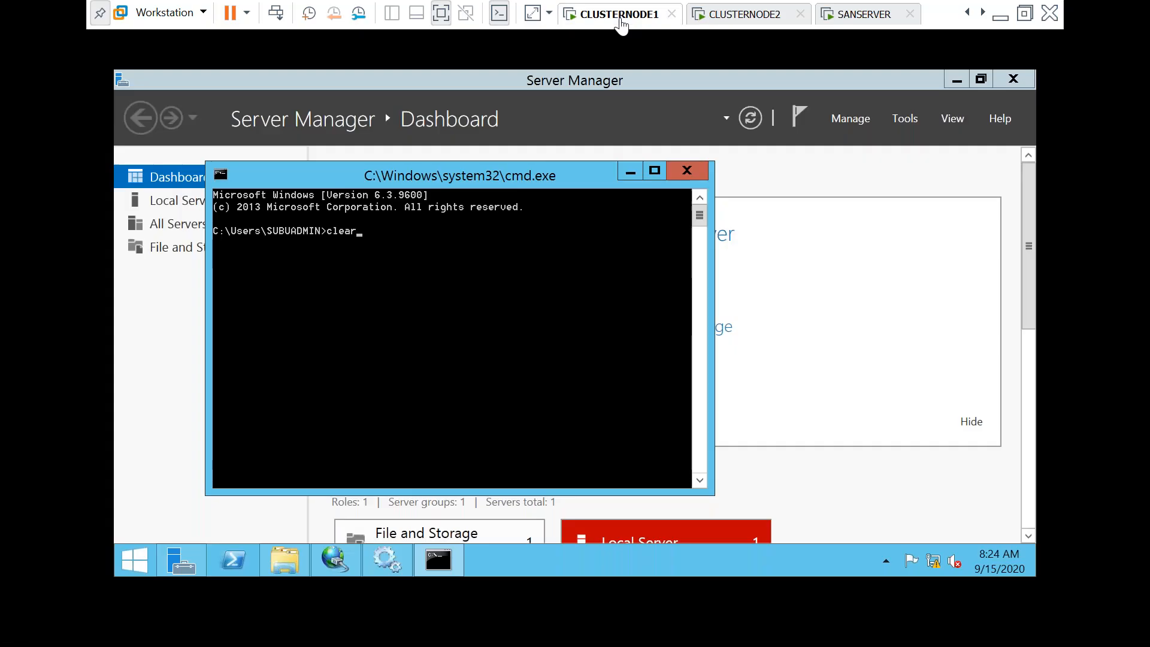
Close CLUSTERNODE1's command prompt, cycle the VM tabs, exit full screen, and open CLUSTERSERVER
key("BackSpace")
key("BackSpace")
key("BackSpace")
key("BackSpace")
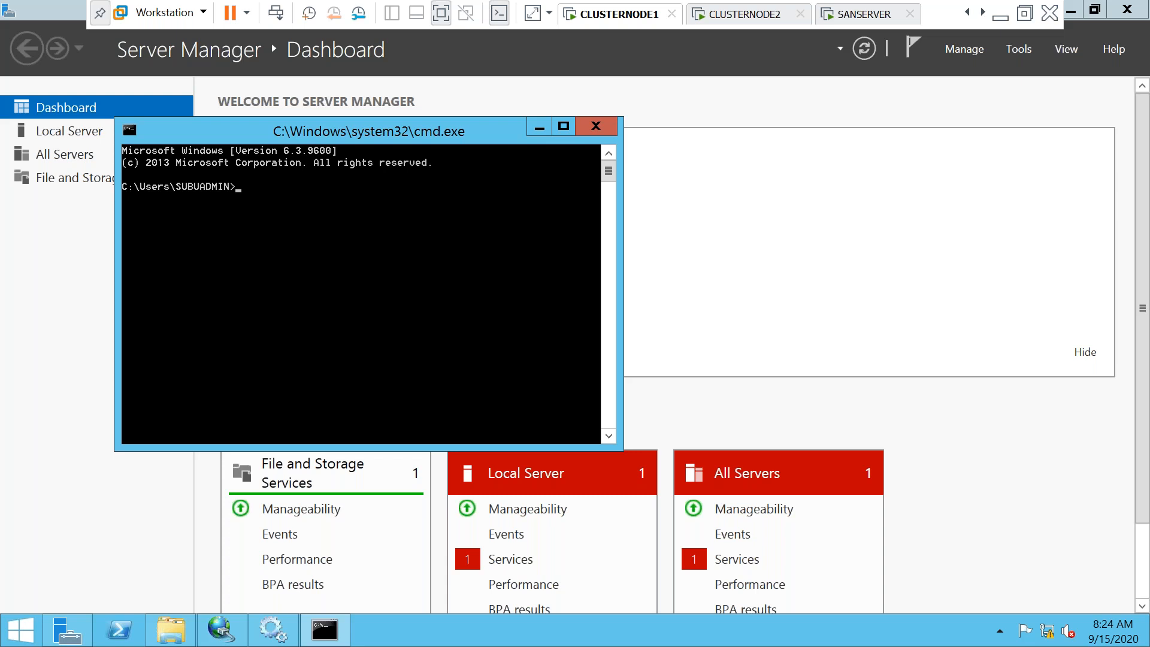
left_click(595, 127)
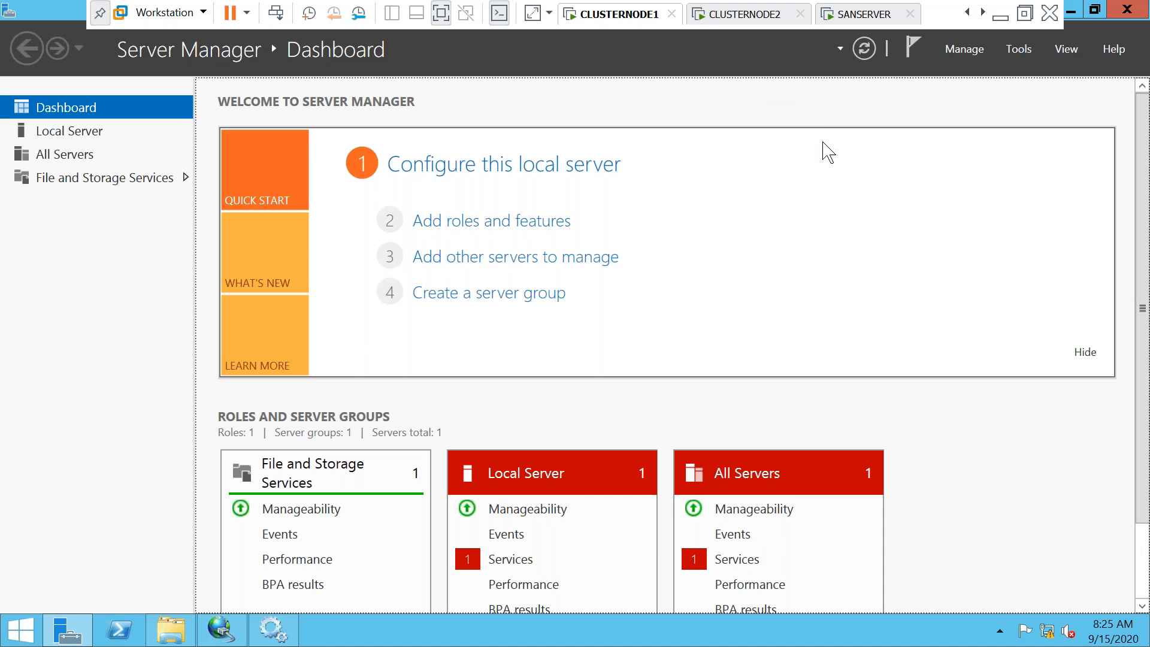
left_click(752, 24)
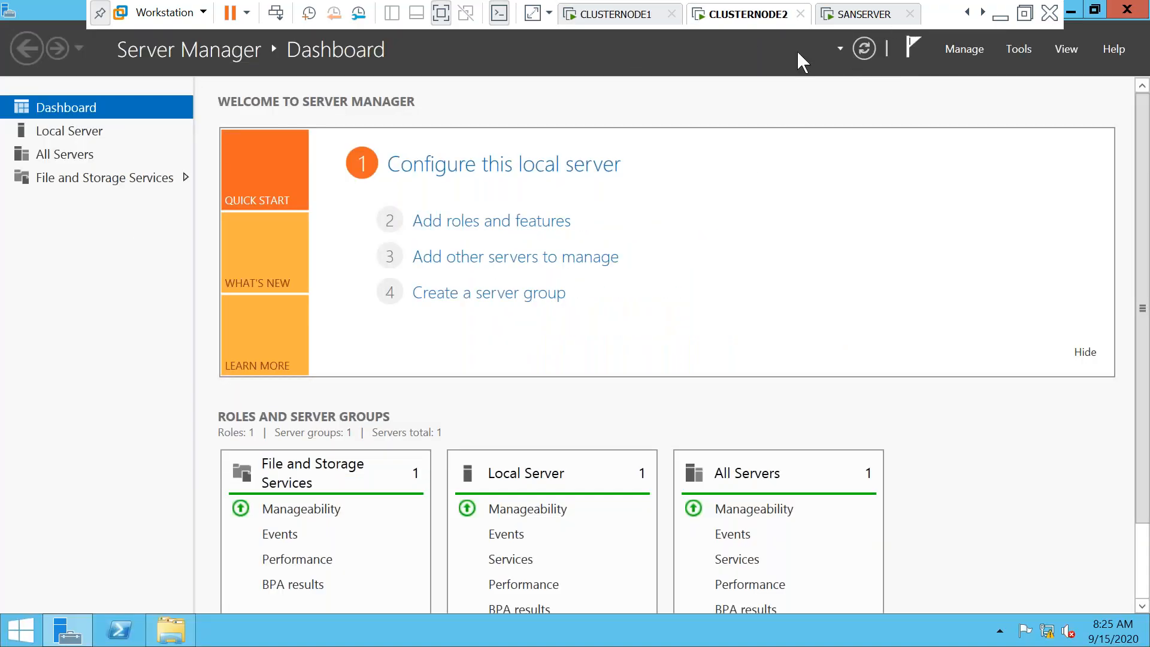
left_click(635, 14)
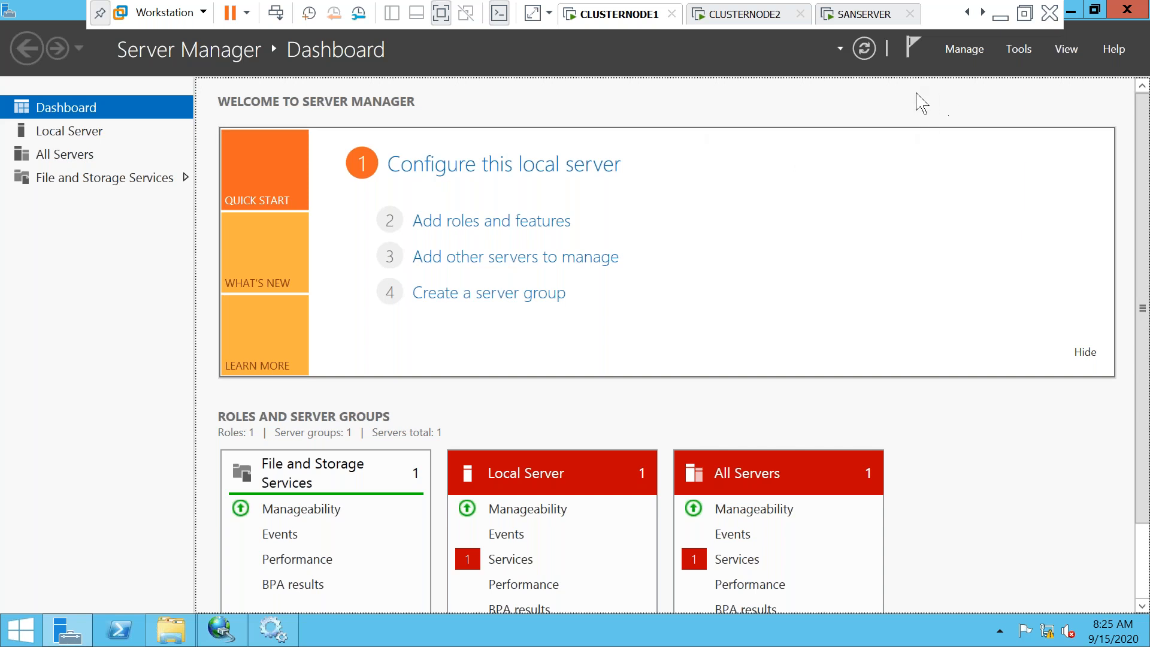
left_click(865, 13)
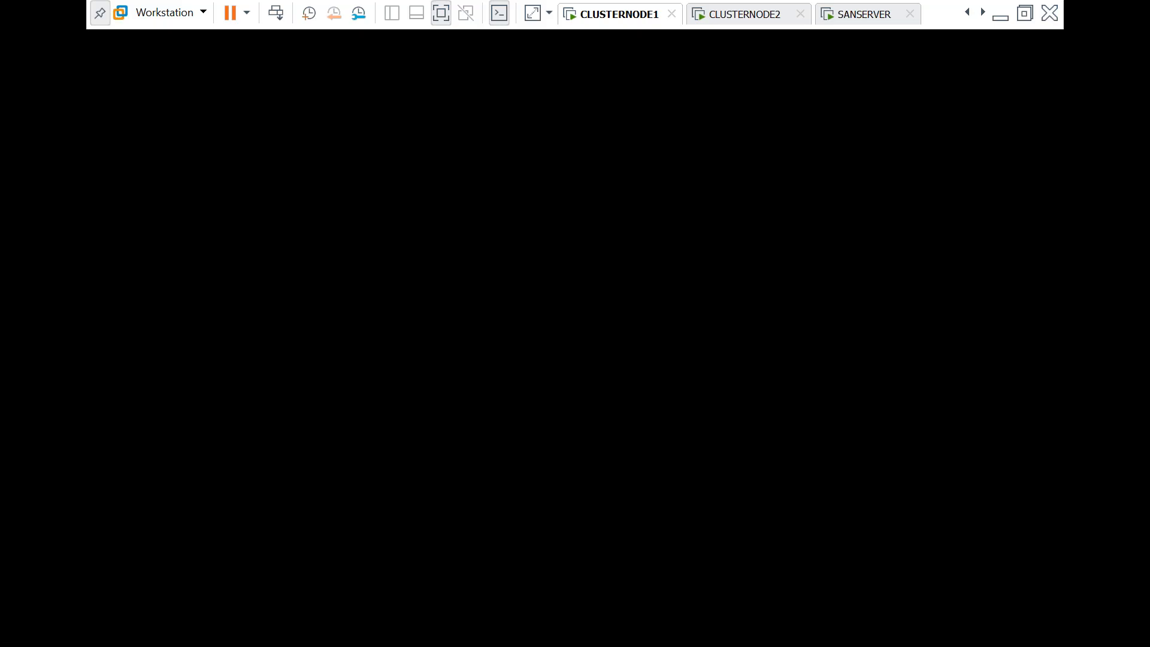
left_click(441, 13)
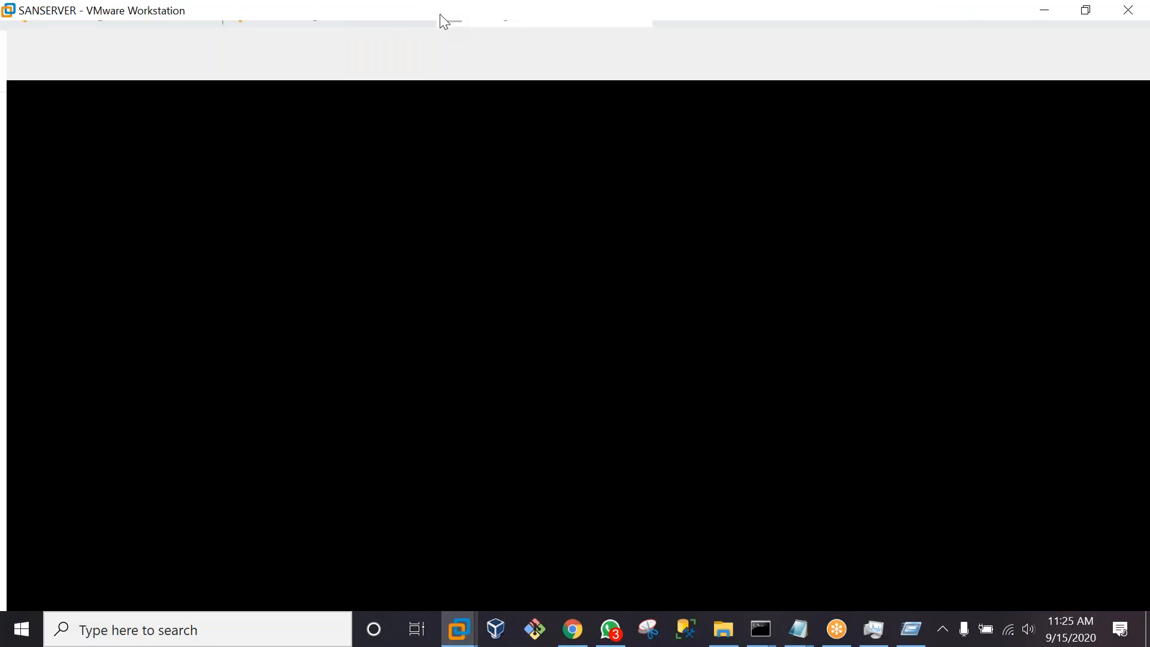
double_click(114, 245)
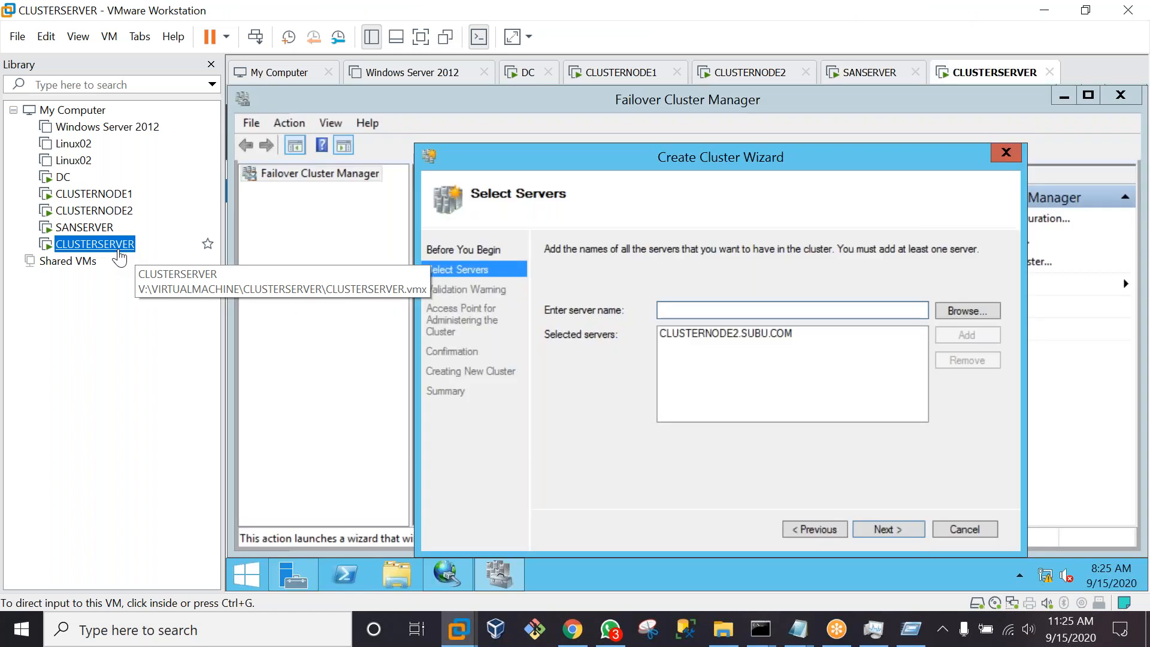
Run all validation tests on CLUSTERNODE2.SUBU.COM until it reports suitable for clustering
left_click(884, 533)
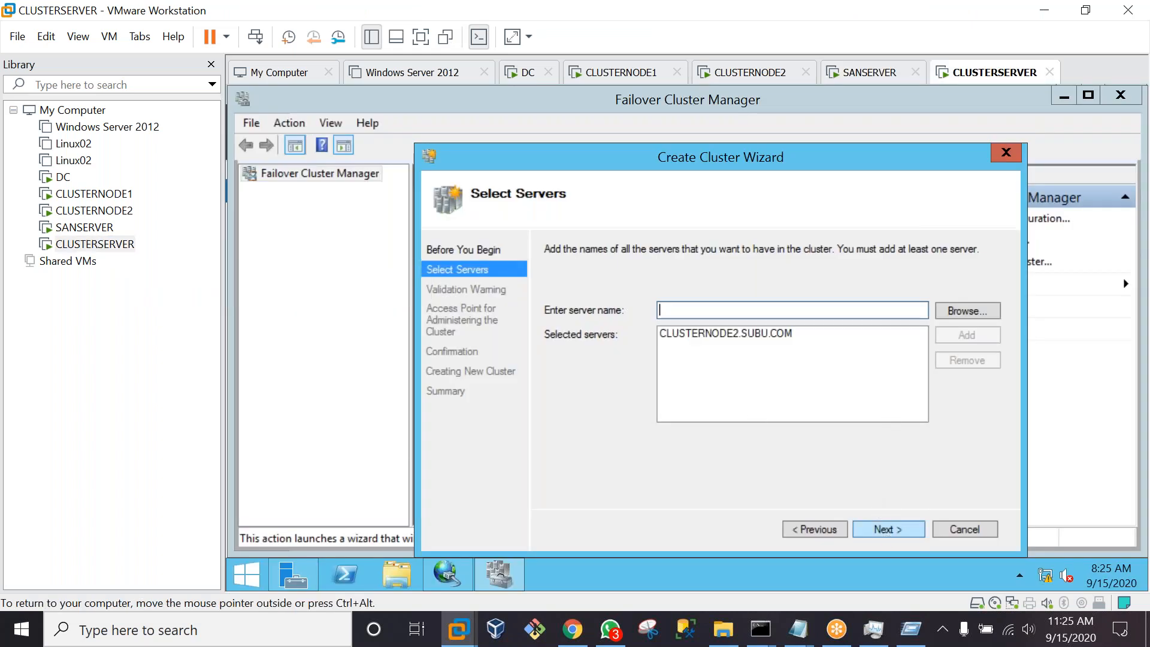
left_click(883, 532)
left_click(884, 532)
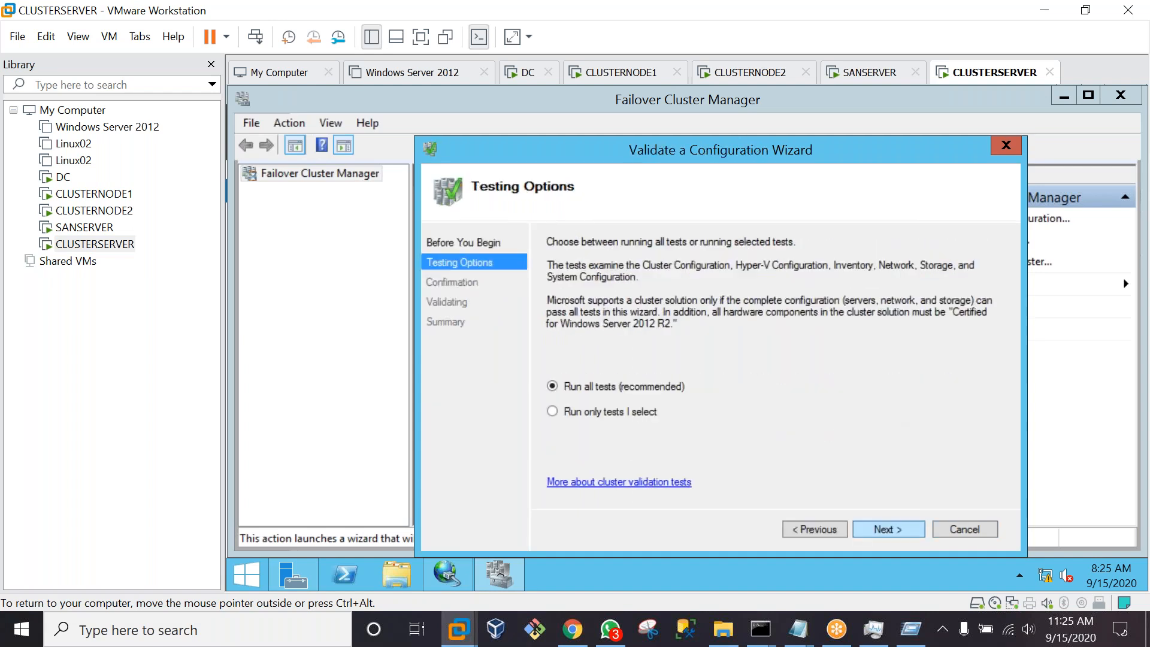
left_click(886, 530)
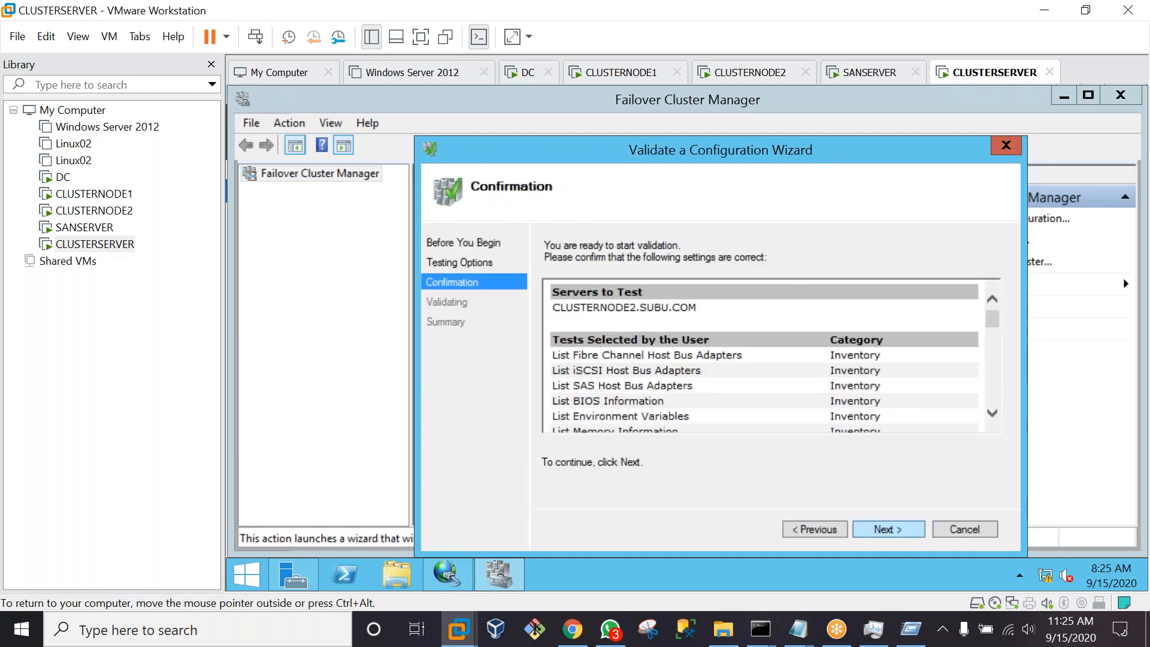
left_click(880, 528)
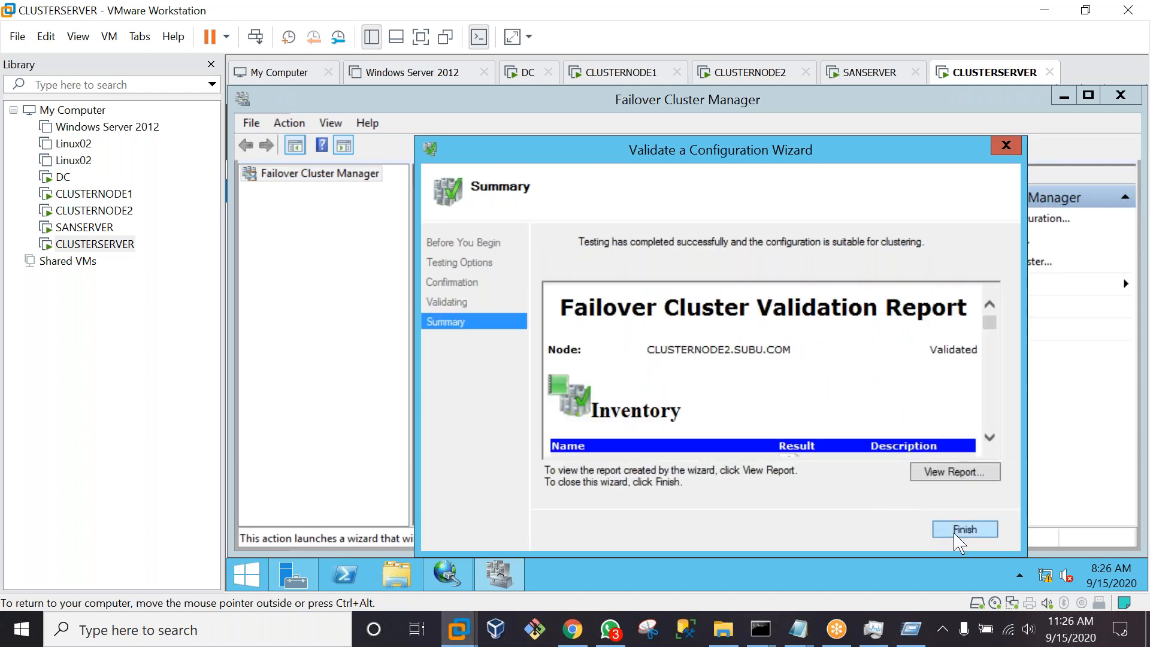
Create cluster AG1CLUSTER with IP address 192.168.1.107 on CLUSTERNODE2.SUBU.COM
left_click(964, 528)
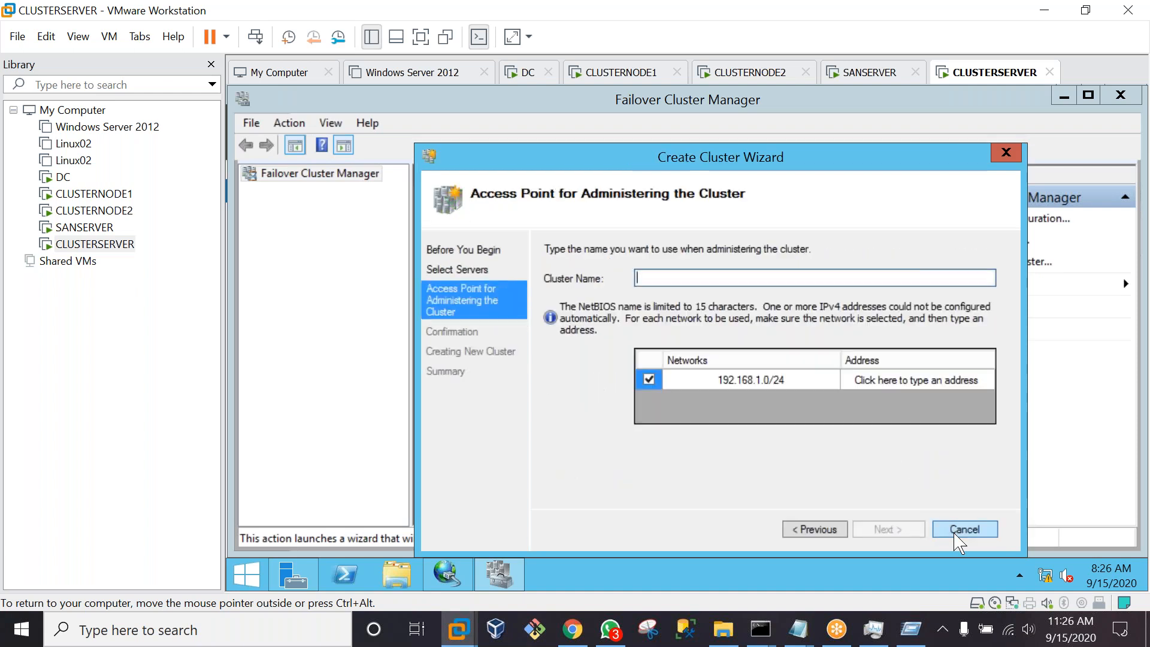
type("AG1CLUSTER")
left_click(881, 381)
type("107")
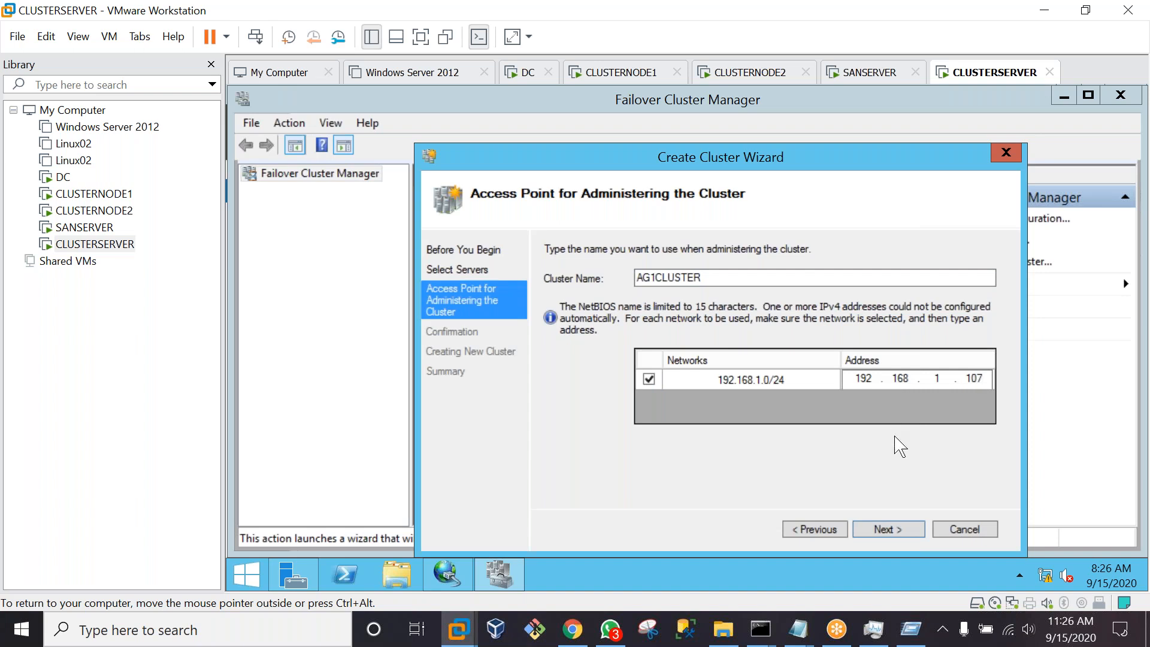
left_click(892, 531)
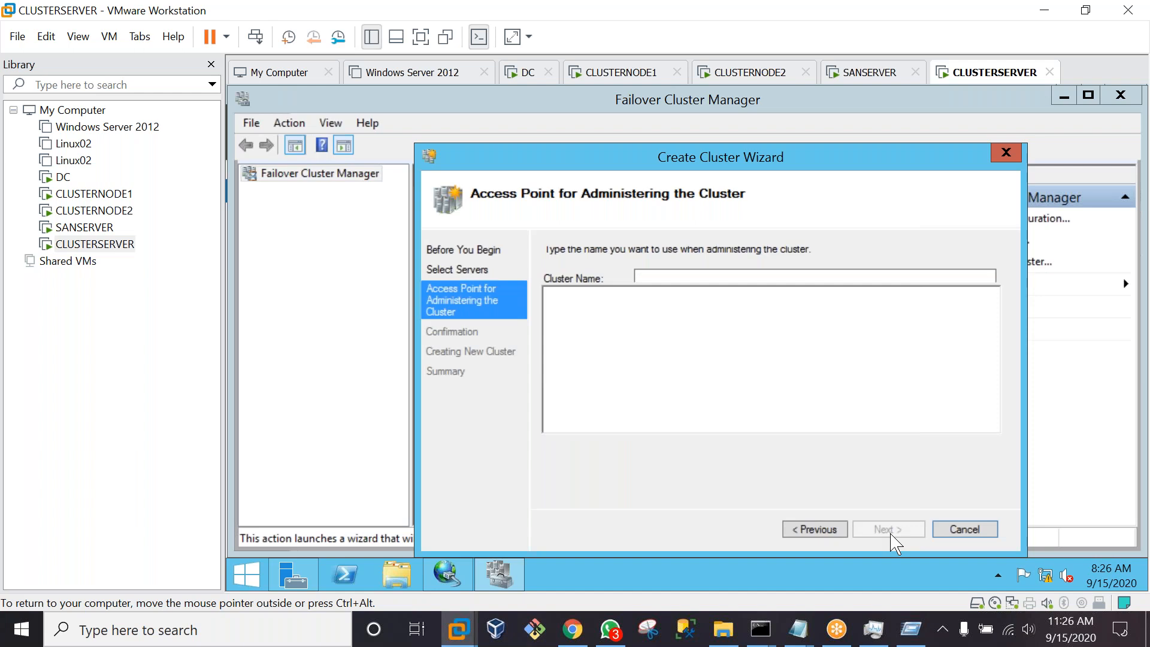
left_click(889, 530)
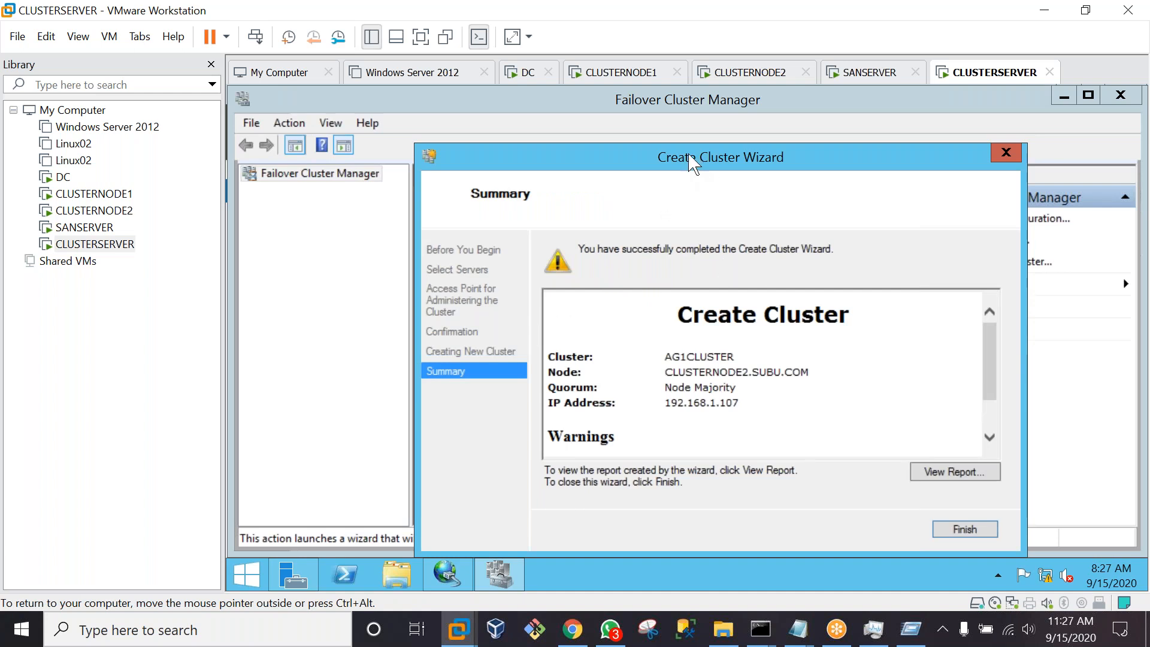
left_click_drag(693, 156, 487, 145)
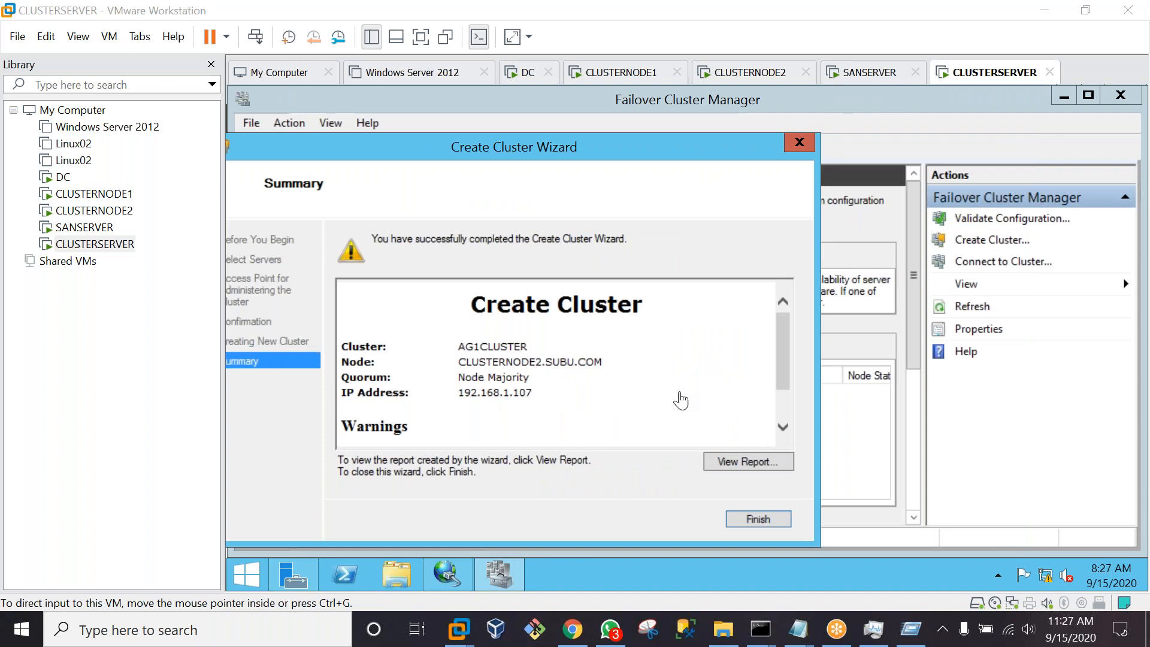
Add all five cluster disks to AG1CLUSTER's storage as Available Storage
left_click(760, 519)
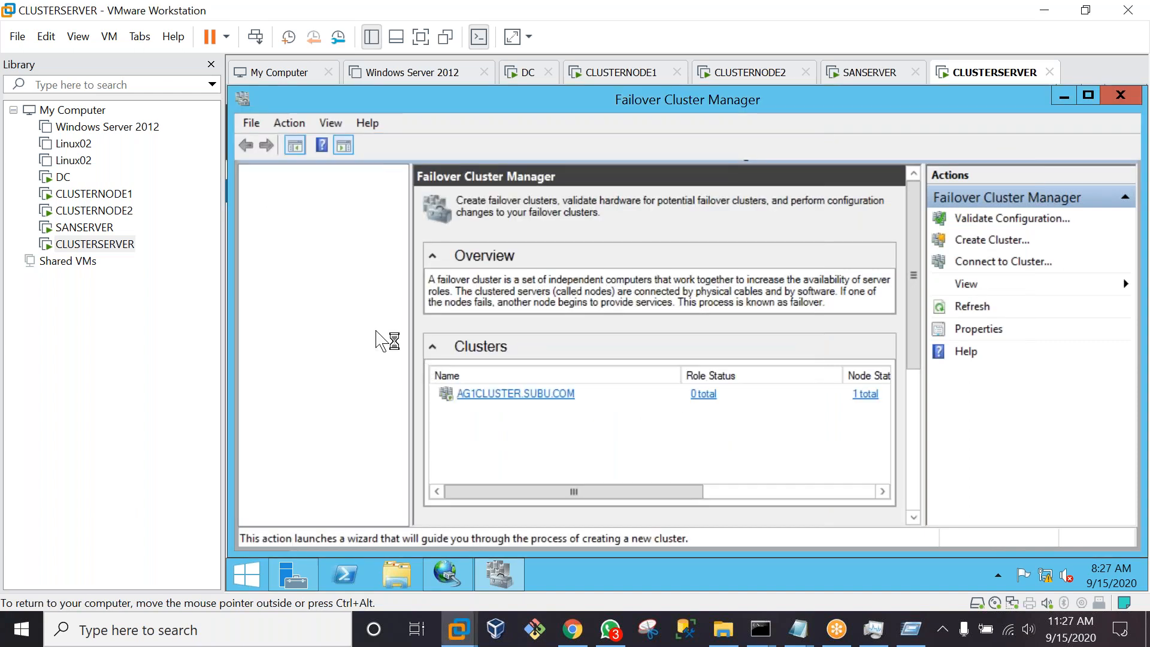
left_click(306, 189)
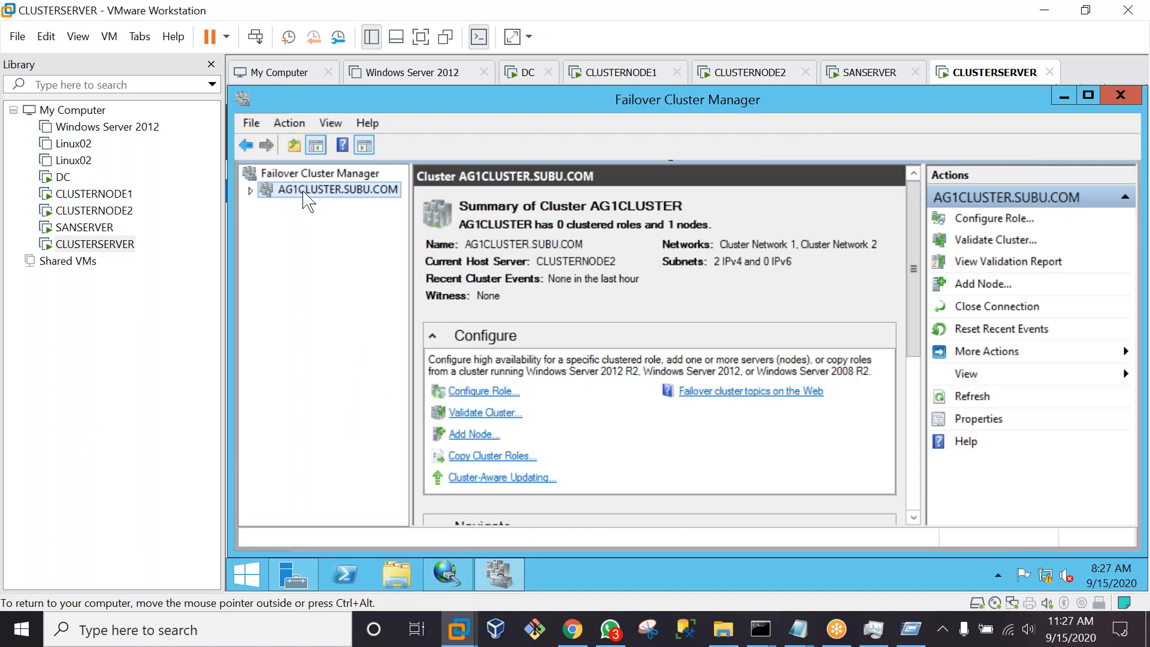
left_click(250, 190)
left_click(302, 224)
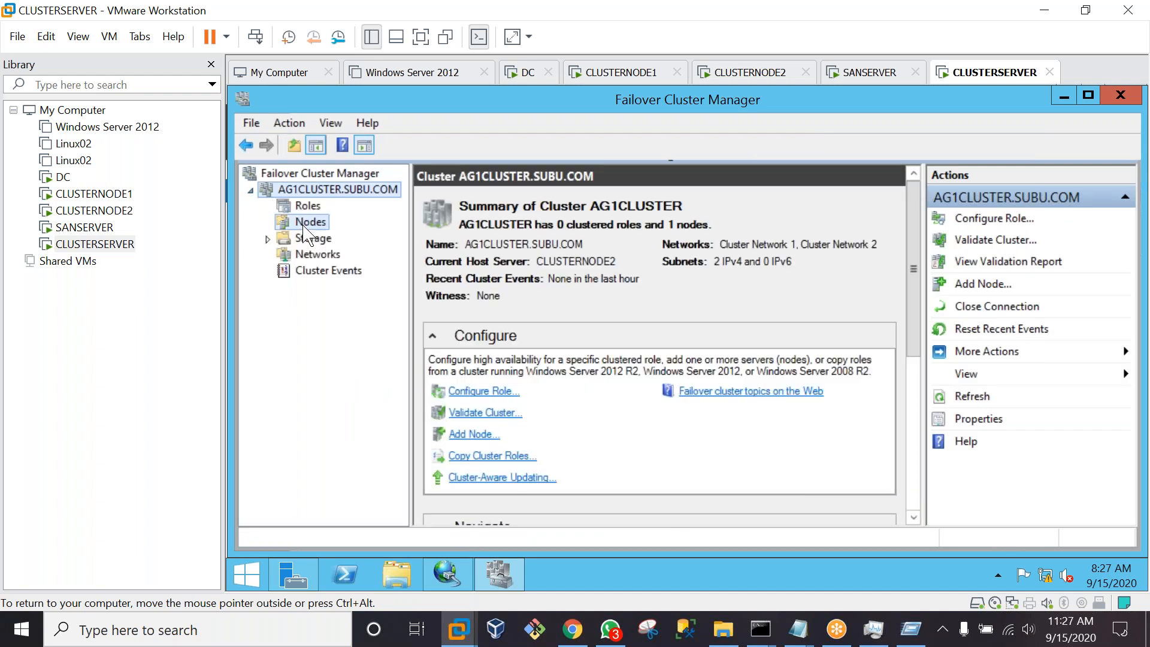
left_click(268, 239)
left_click(321, 255)
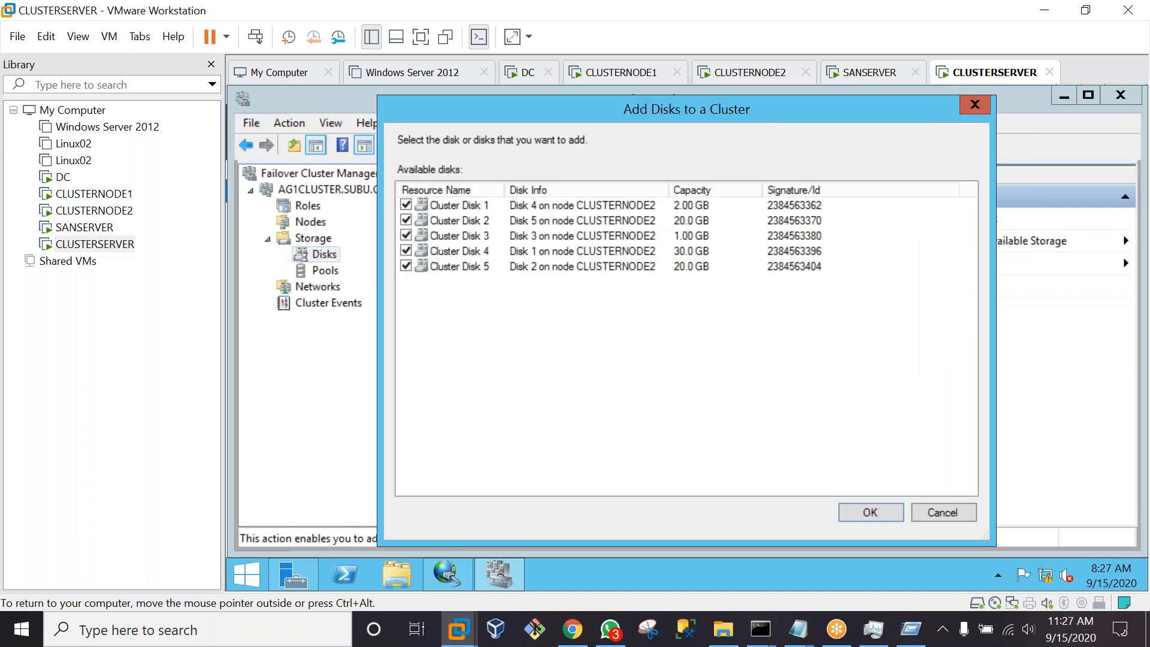
left_click(869, 513)
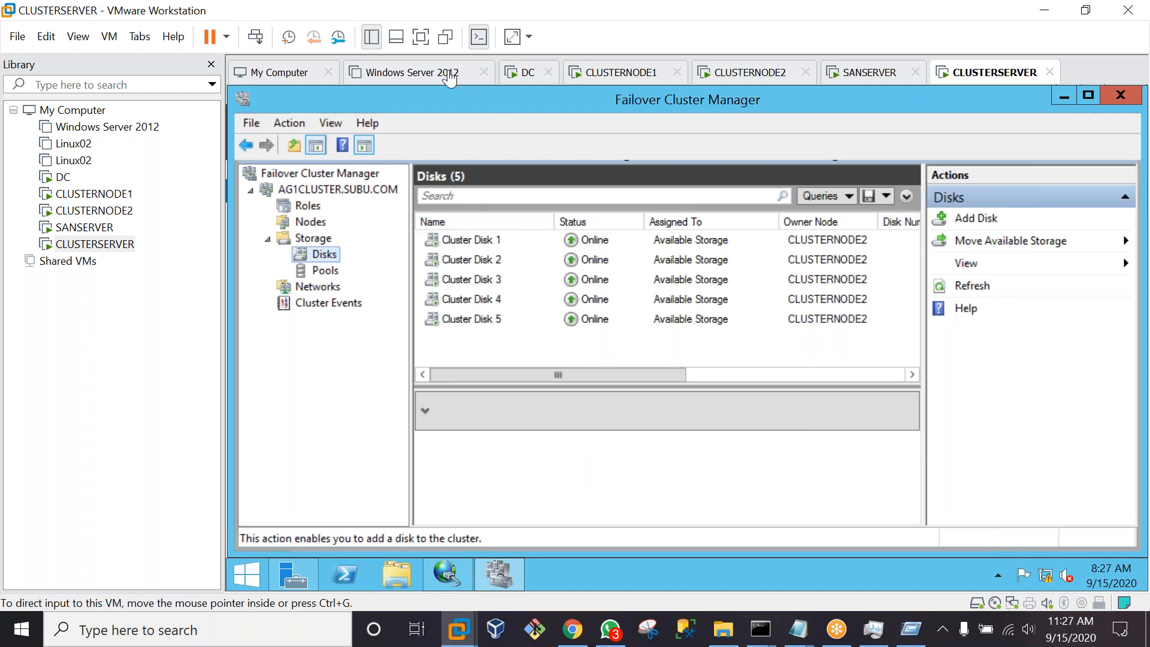
Switch the VM to full screen and open Local Disk (C:) in File Explorer
left_click(421, 37)
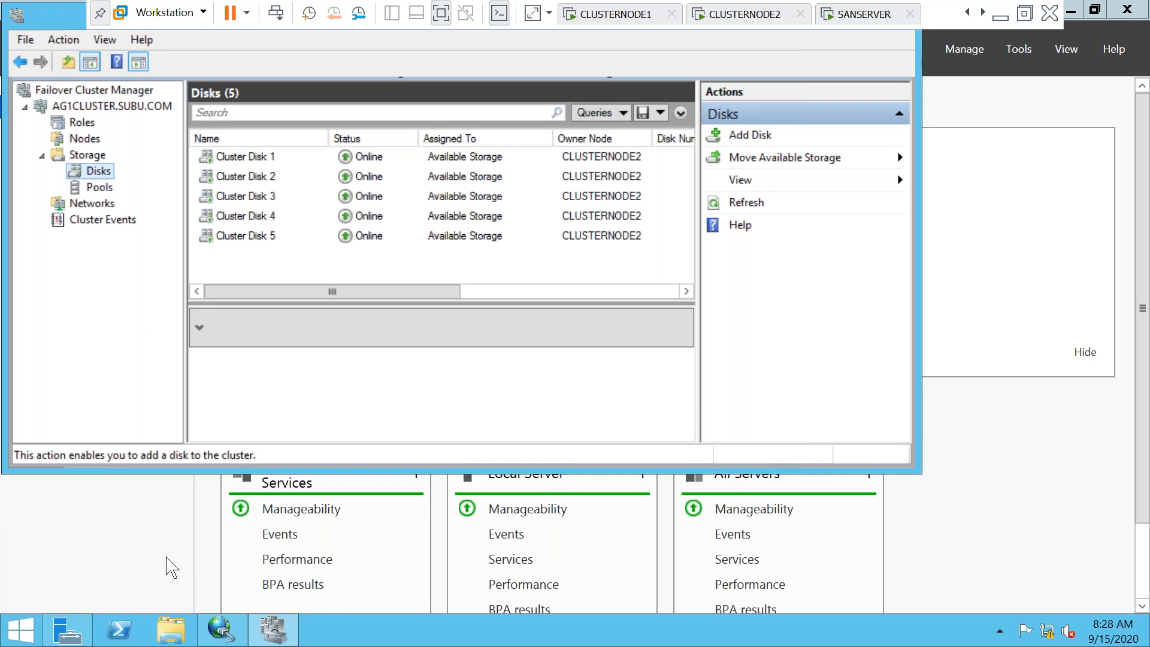
left_click(173, 639)
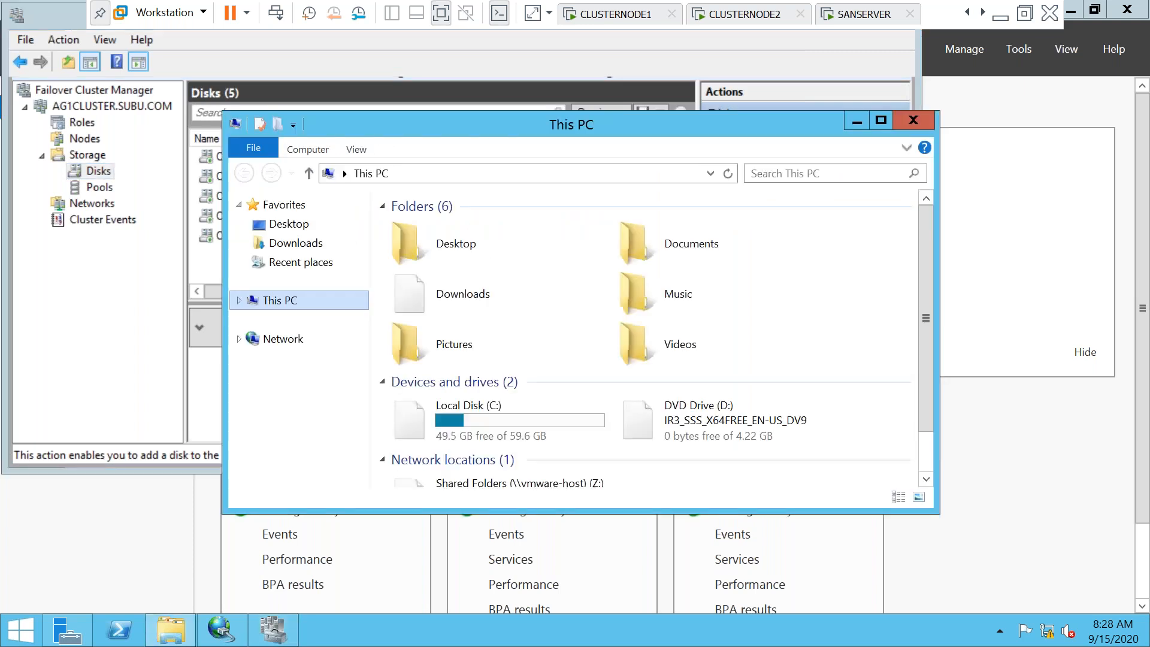
right_click(277, 302)
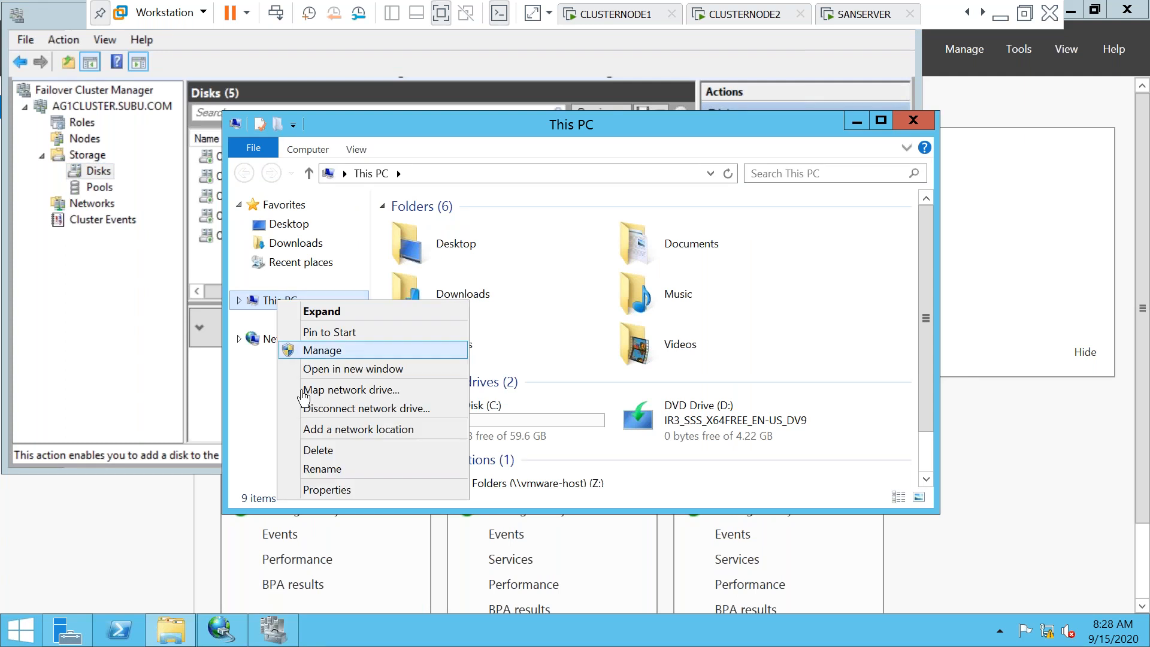
left_click(496, 412)
left_click(495, 413)
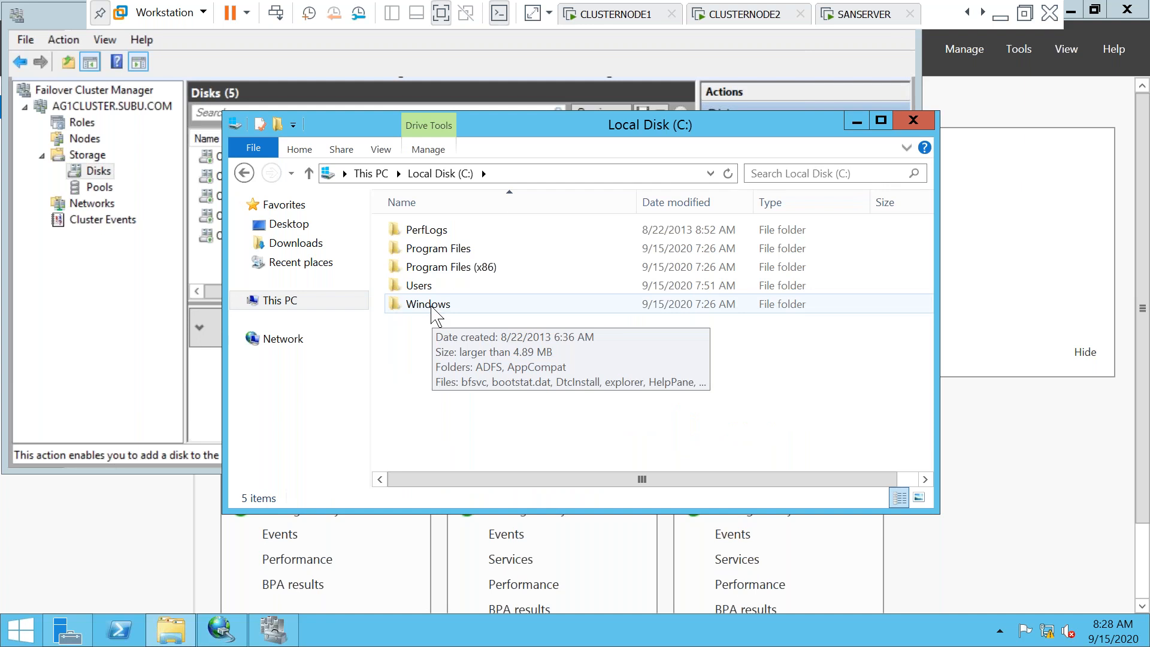
Browse into Windows > Cluster > Reports, which turns out to be empty
left_click(431, 307)
double_click(432, 306)
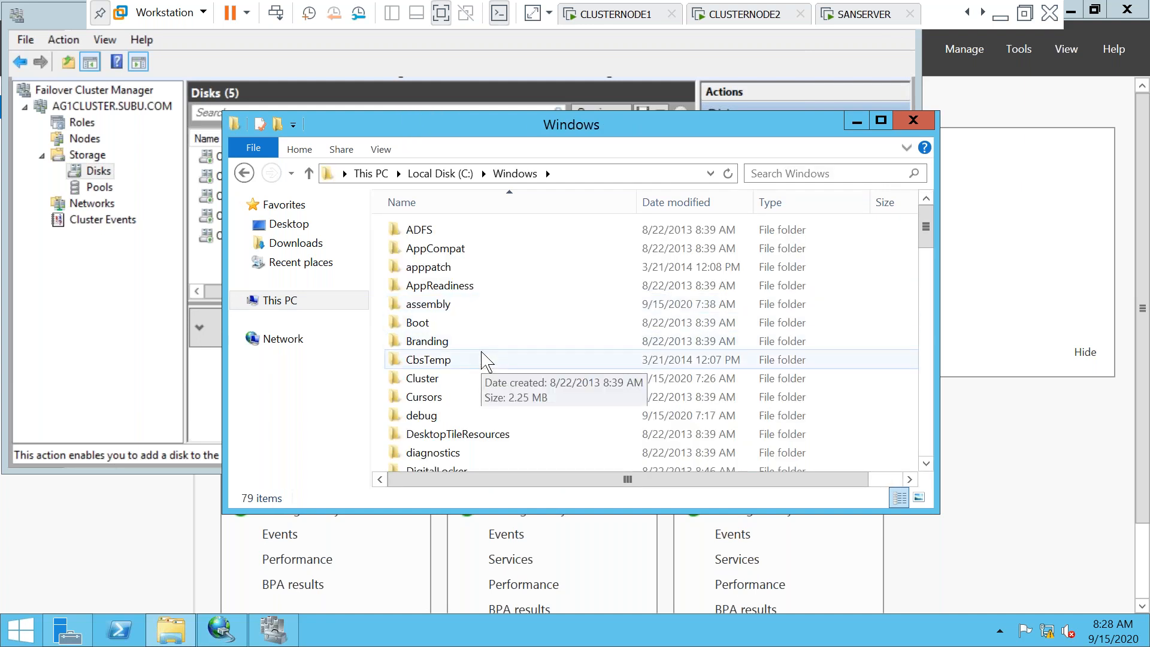
double_click(469, 381)
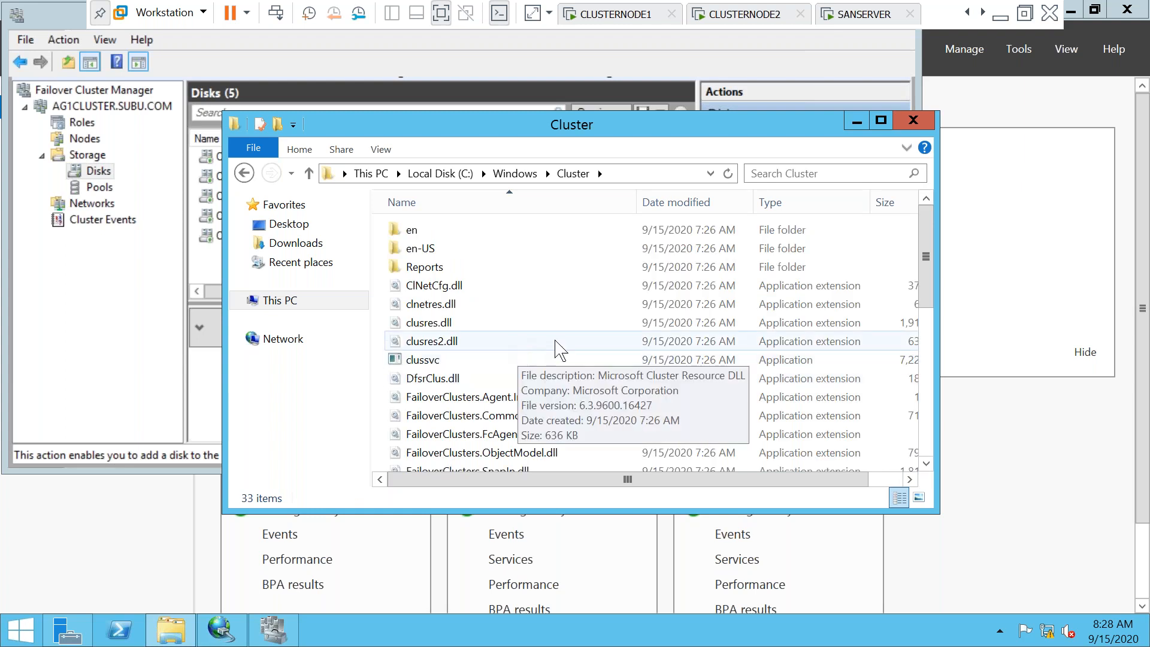
double_click(425, 267)
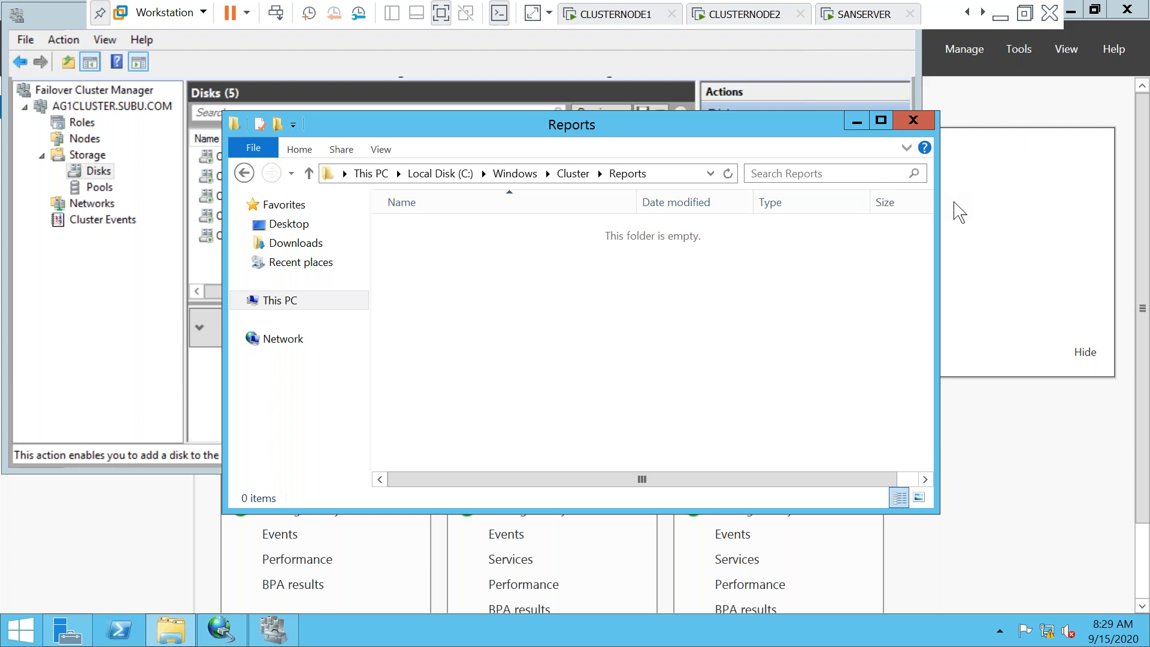
Switch to CLUSTERNODE2 and open its Local Disk (C:) in File Explorer
left_click(745, 14)
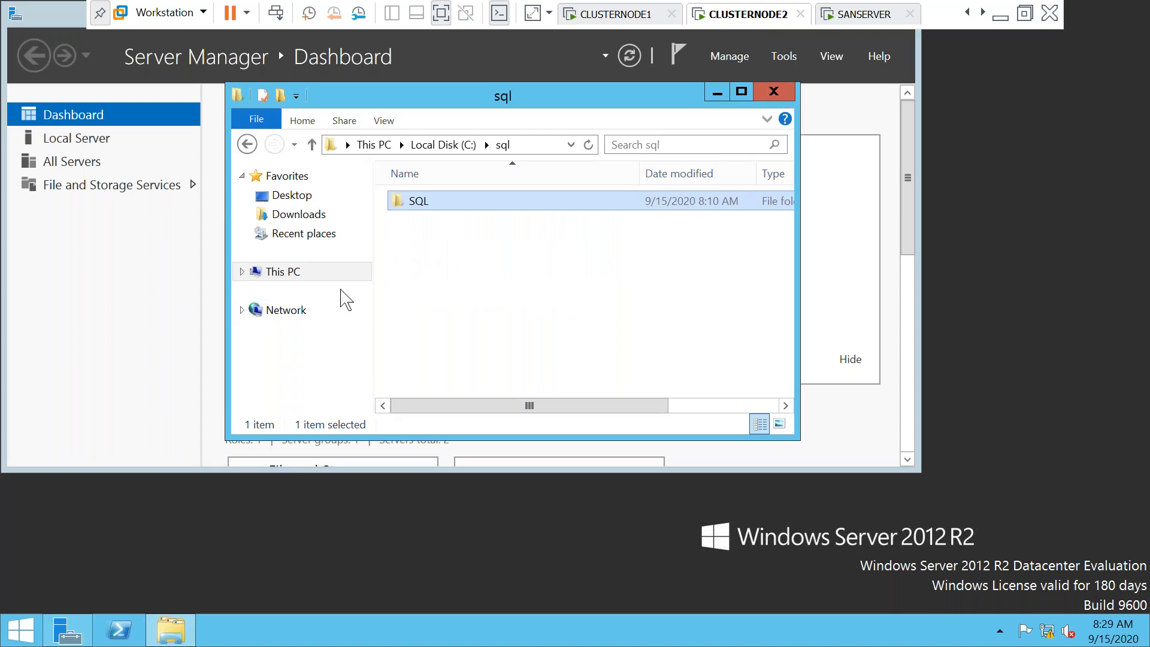
left_click(281, 273)
double_click(488, 392)
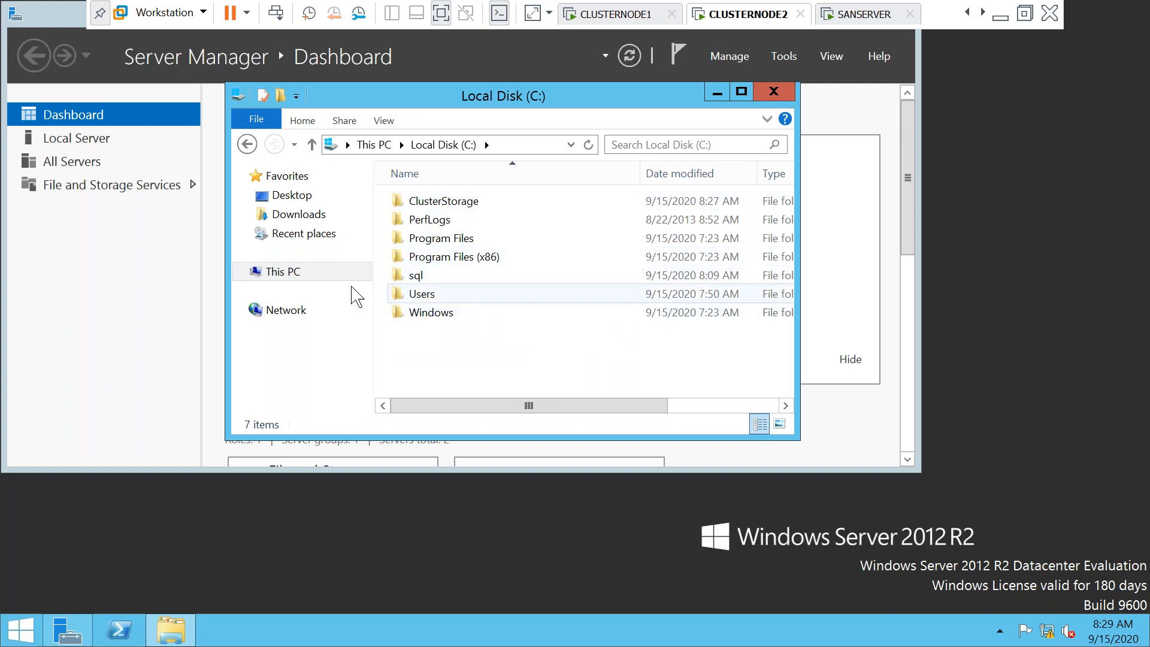
left_click(282, 279)
double_click(455, 374)
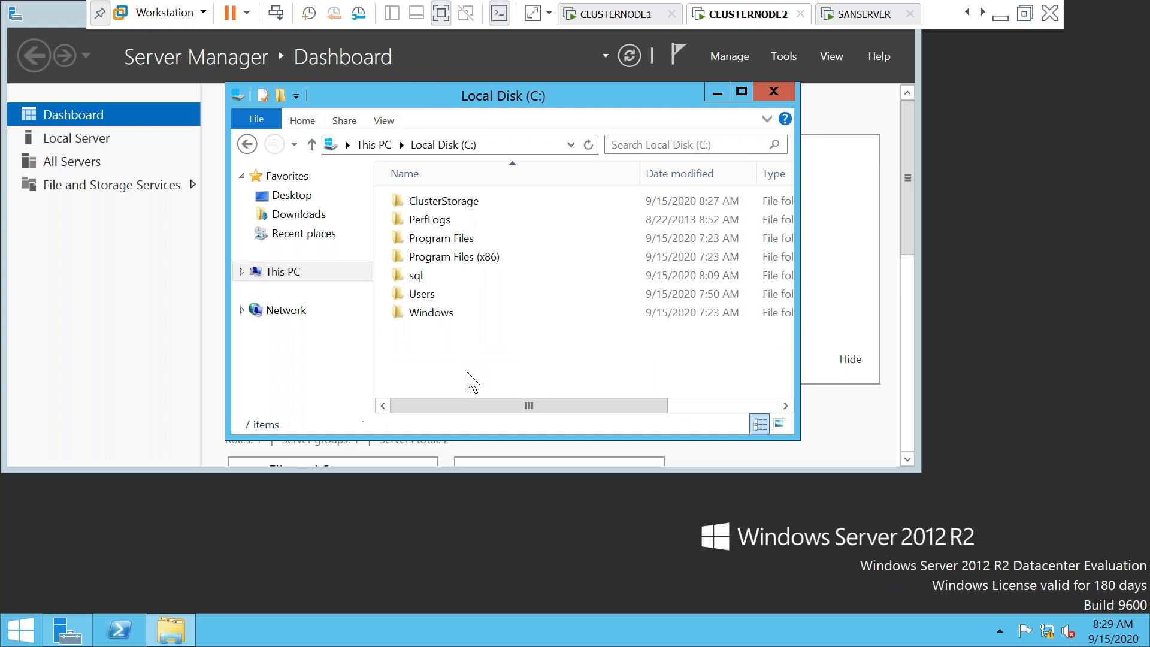
Open Windows > Cluster > Reports and widen the window to show the report file sizes
double_click(445, 317)
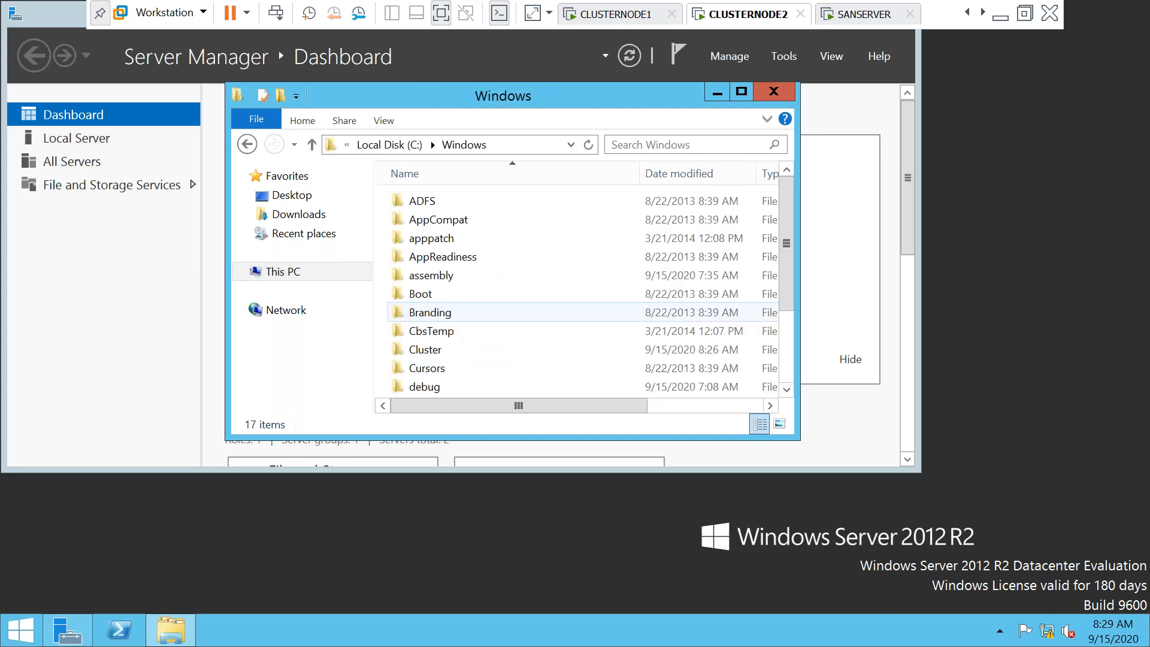
double_click(443, 350)
double_click(505, 244)
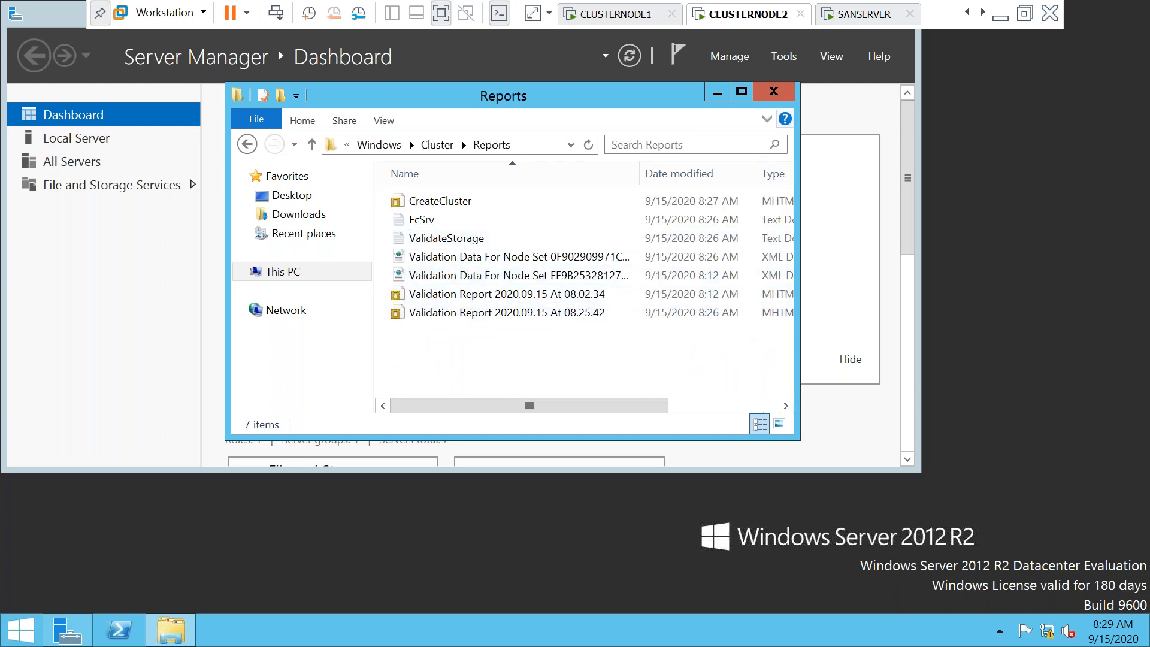
left_click_drag(800, 183, 1034, 196)
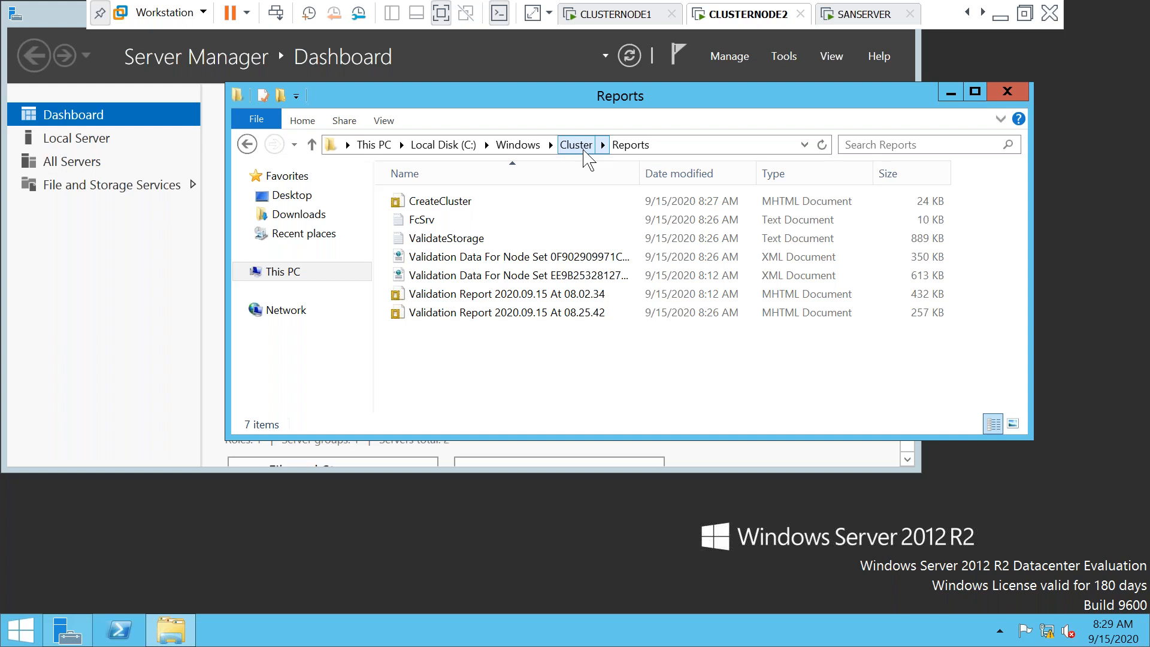
left_click(634, 146)
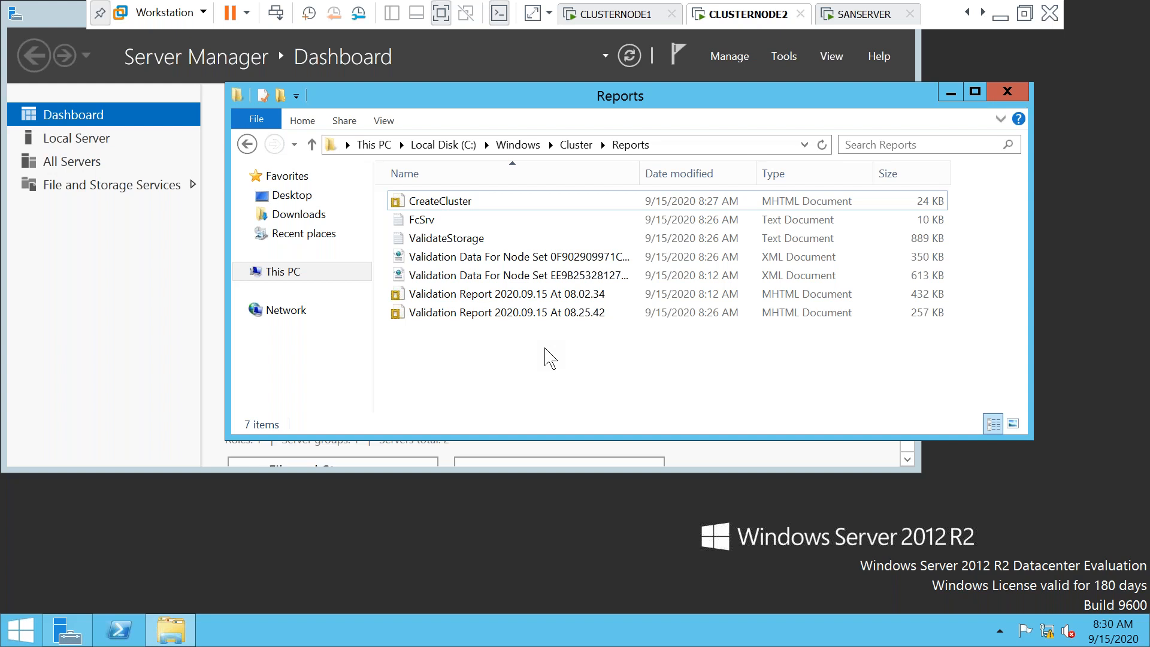
Launch PowerShell as administrator and paste Get-Clusterlog -UseLocalTime -TimeSpan 5 -Destination c:\cluster
right_click(123, 640)
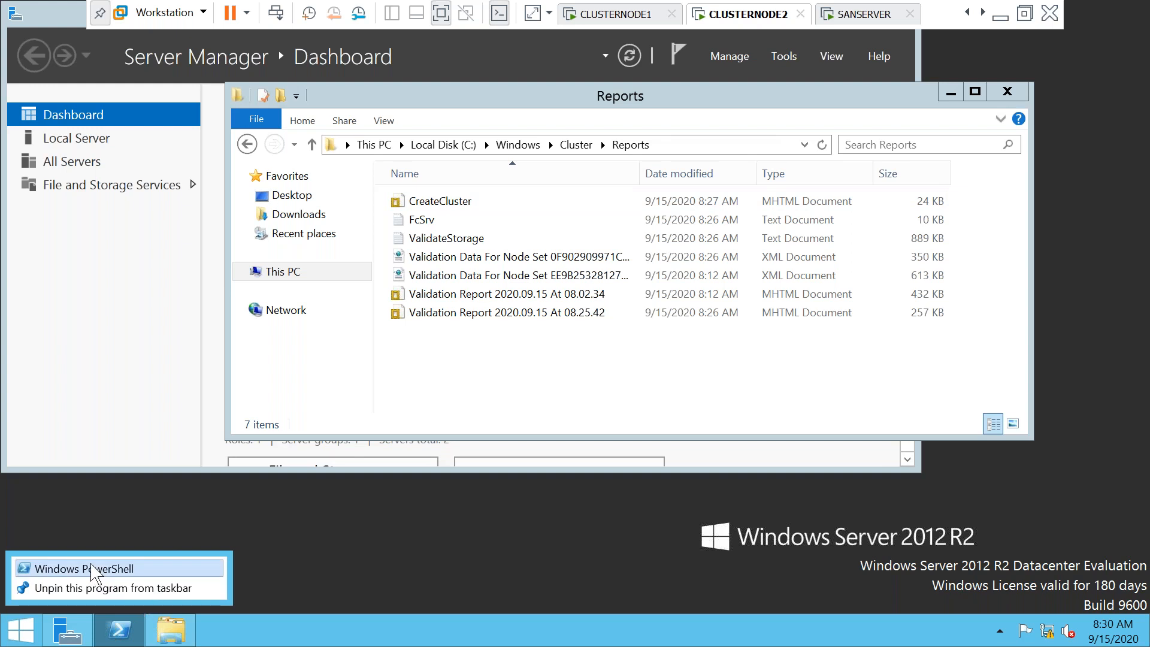
right_click(92, 569)
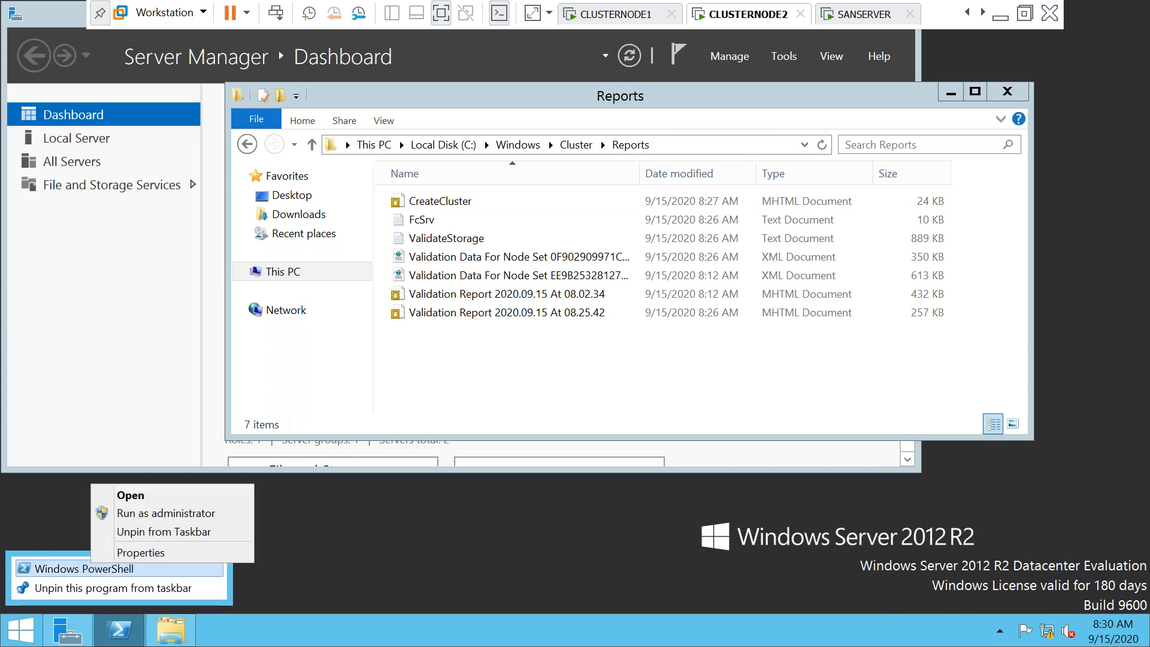
left_click(146, 513)
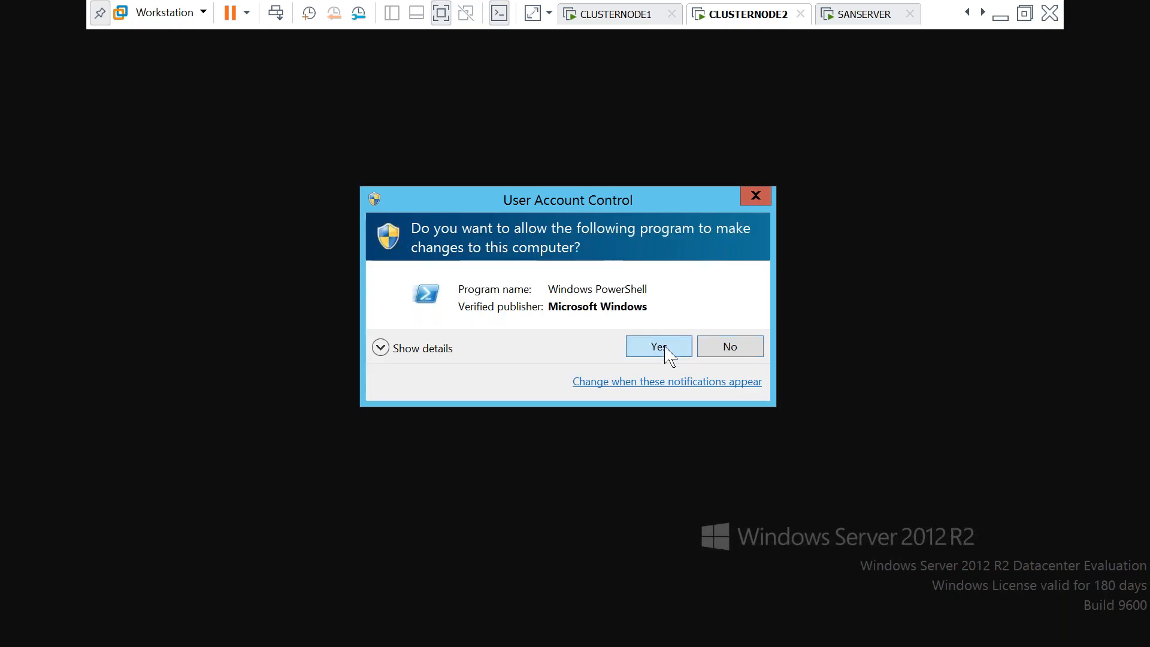
left_click(665, 347)
right_click(193, 161)
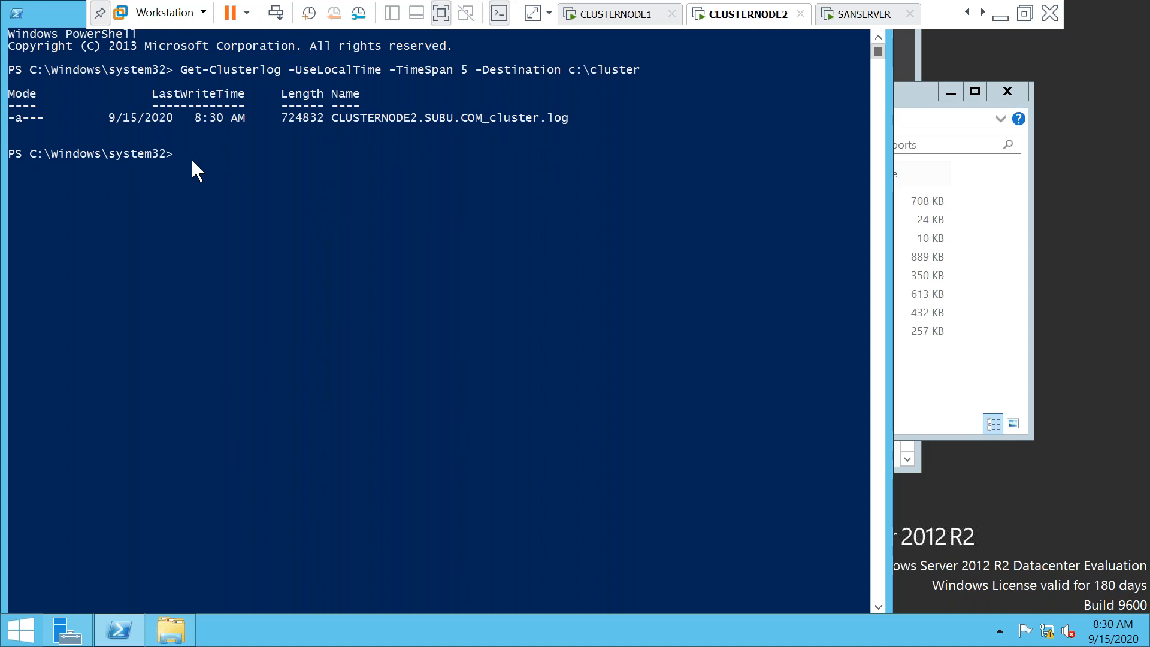
Recall the previous Get-Clusterlog -TimeSpan 5 command at the prompt
key("Up")
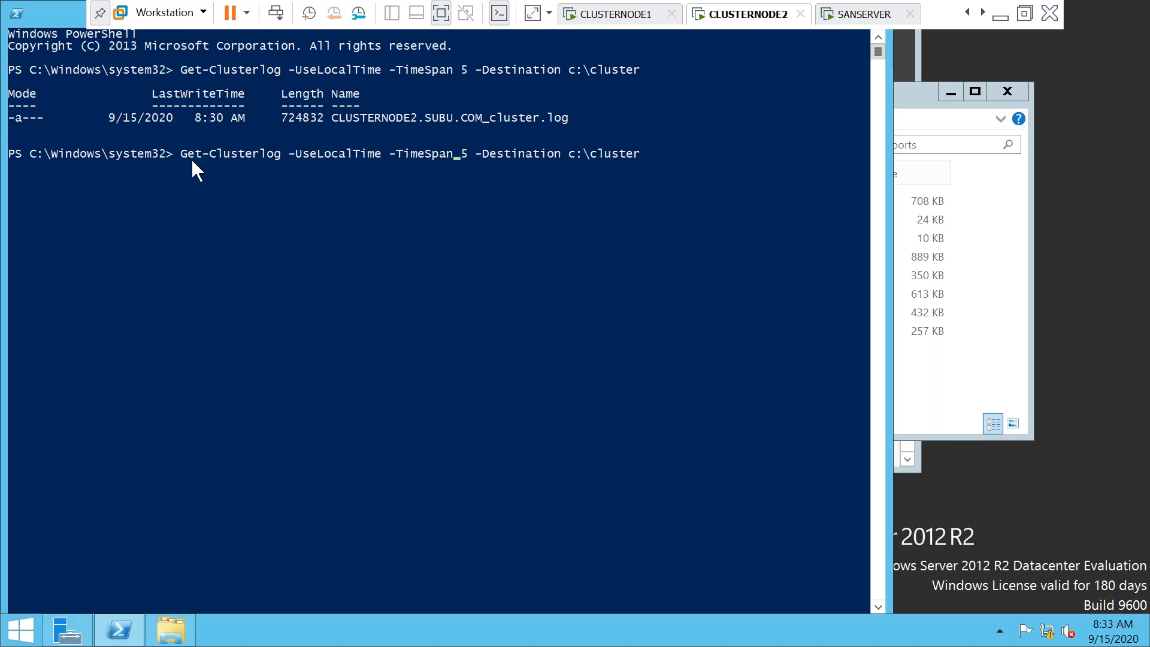
Change the recalled Get-Clusterlog command's time span to 15 minutes
type("1")
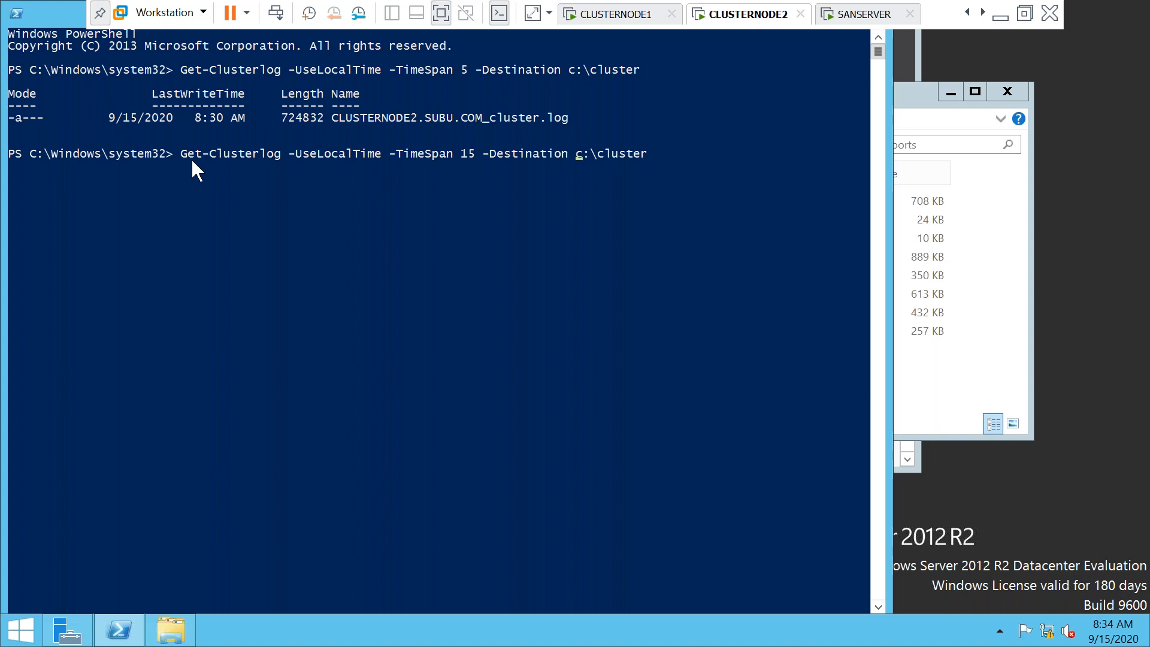
mouse_move(171, 629)
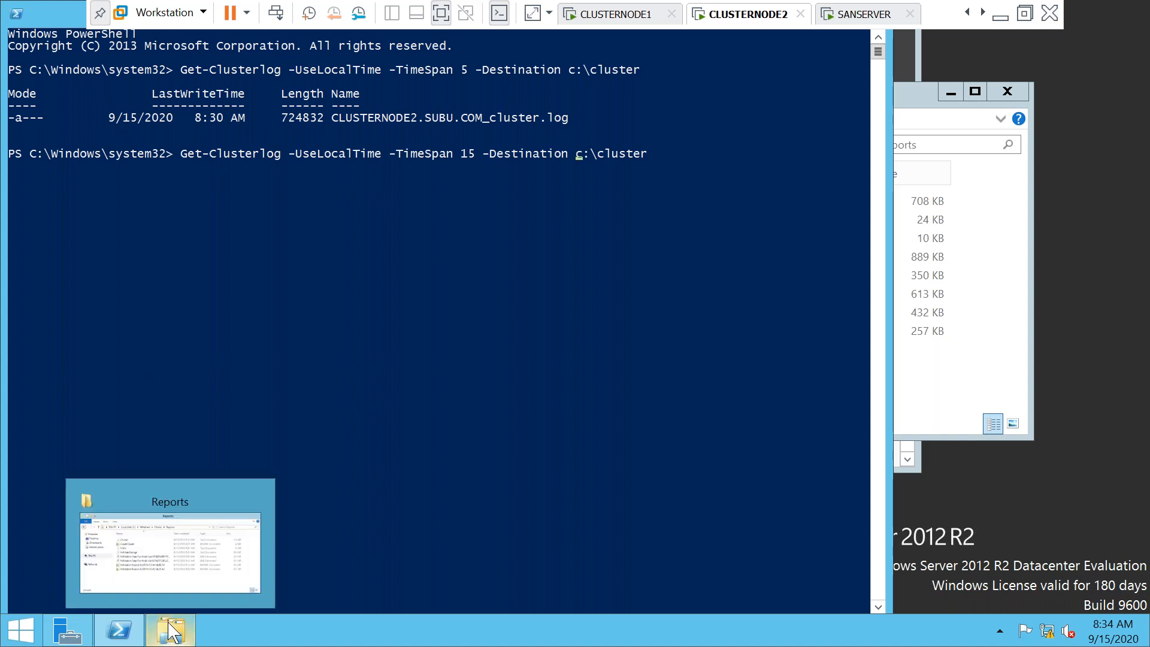
Confirm C:\cluster contains the cluster log file, then minimize File Explorer
left_click(170, 569)
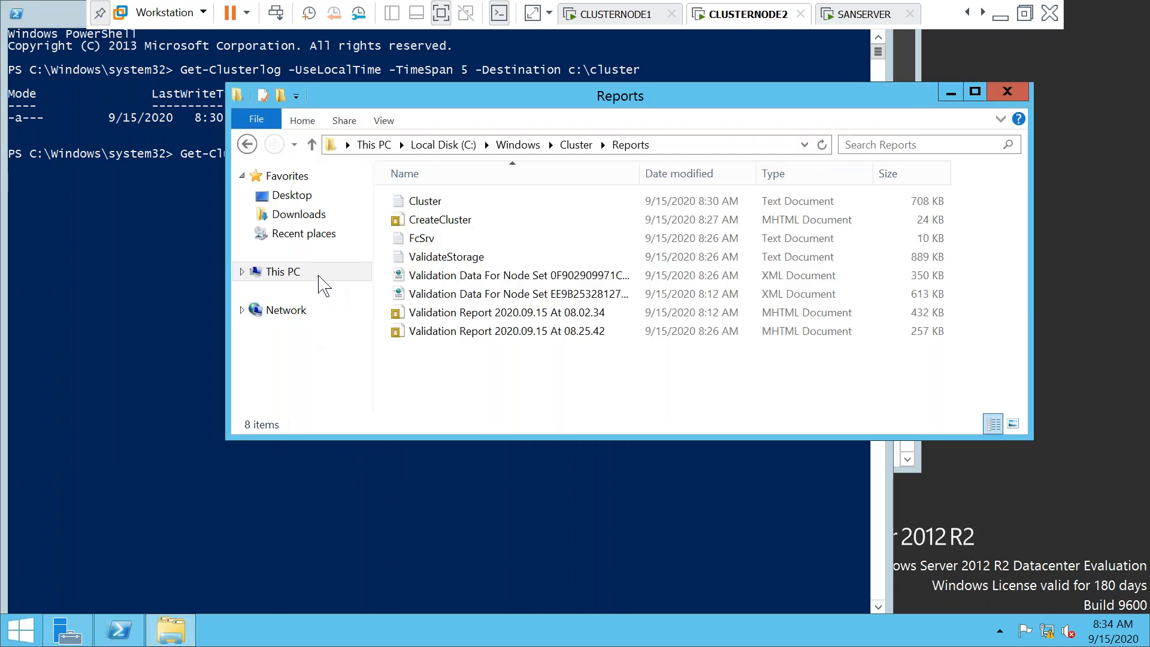
left_click(298, 276)
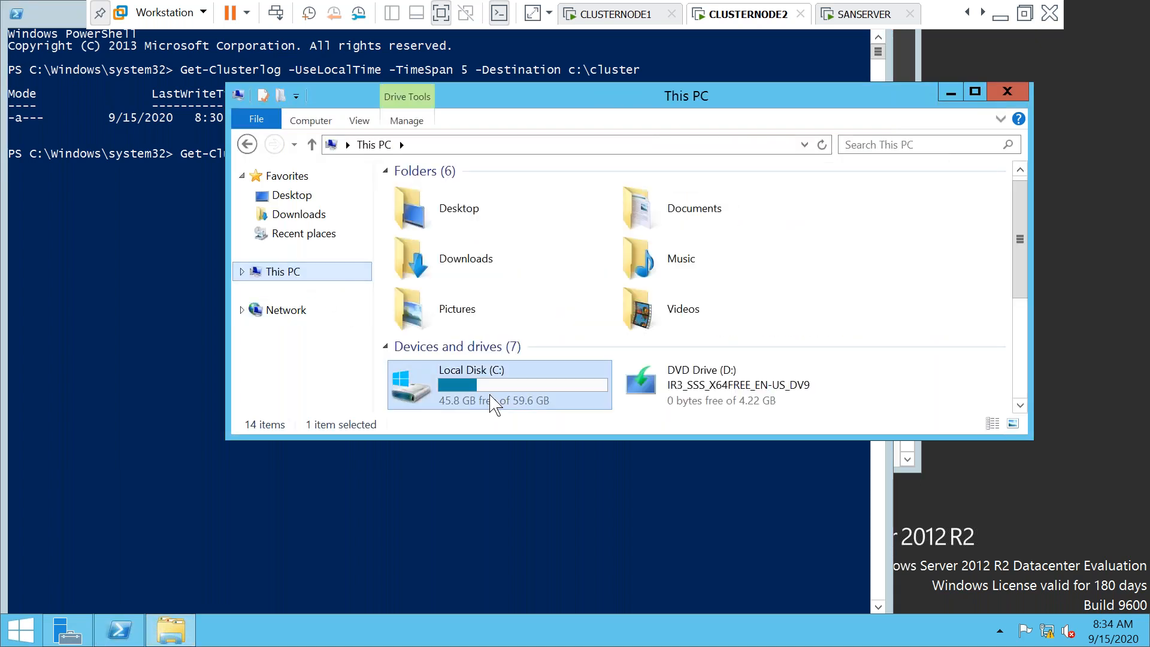
right_click(492, 403)
left_click(480, 383)
double_click(477, 384)
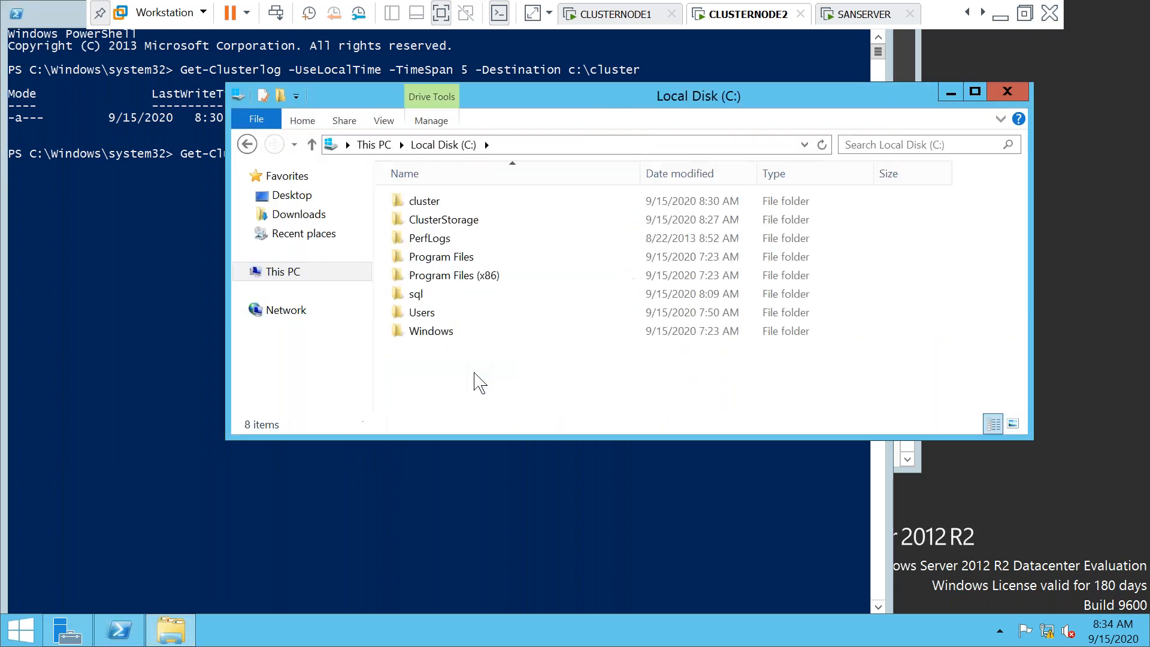
double_click(444, 202)
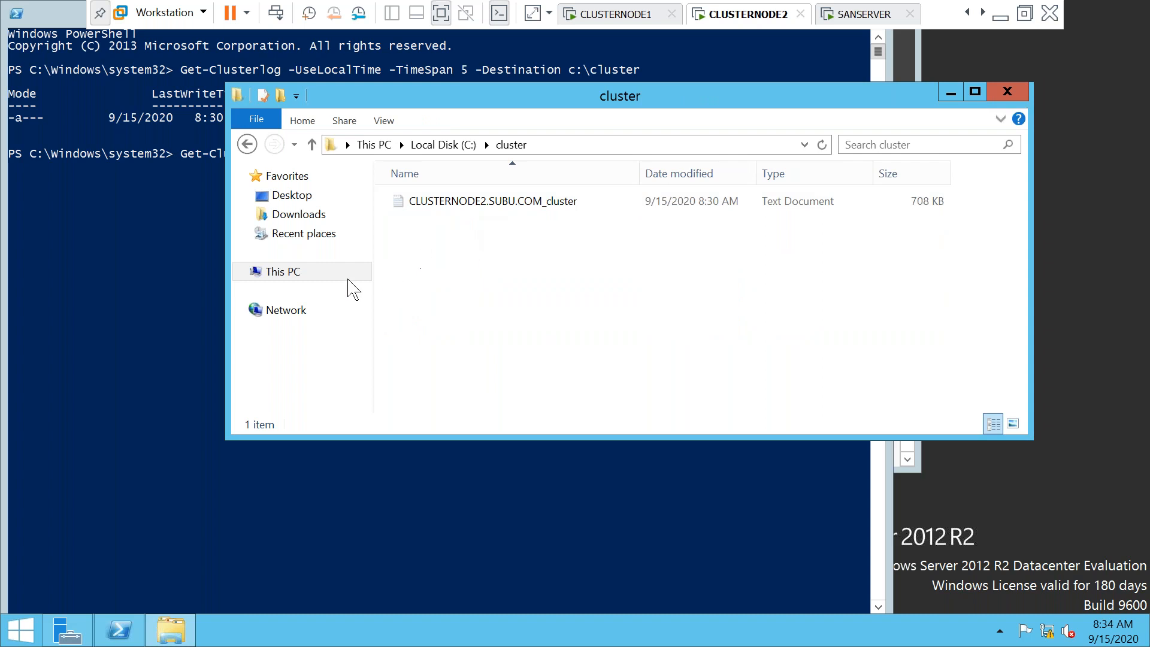
left_click(281, 271)
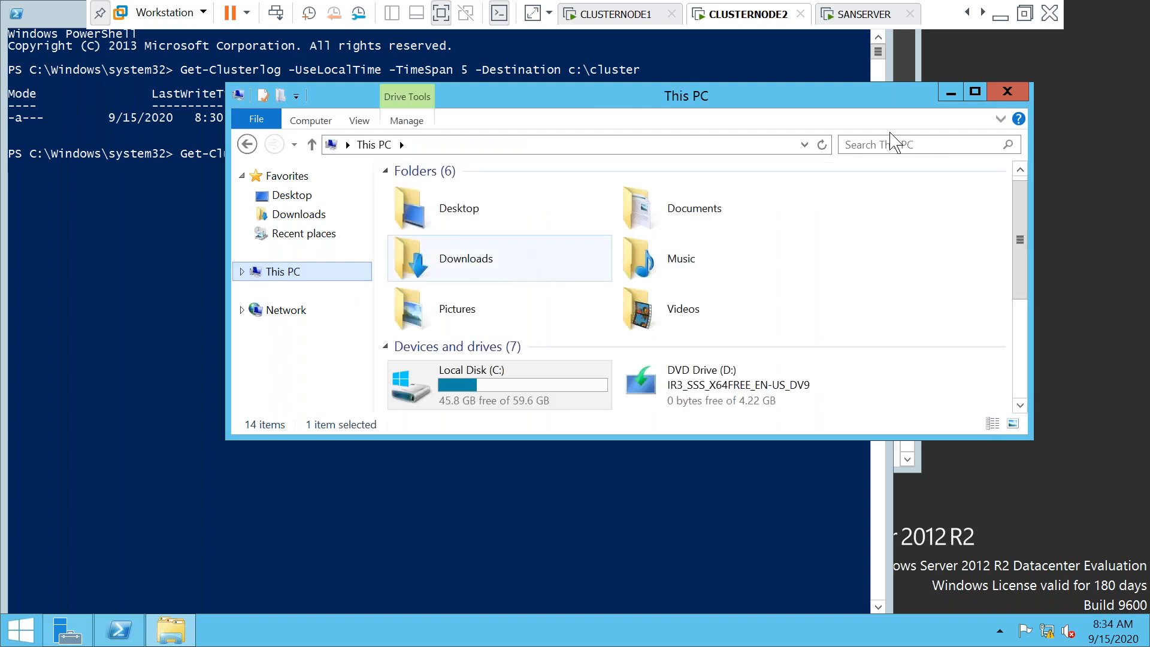
left_click(951, 91)
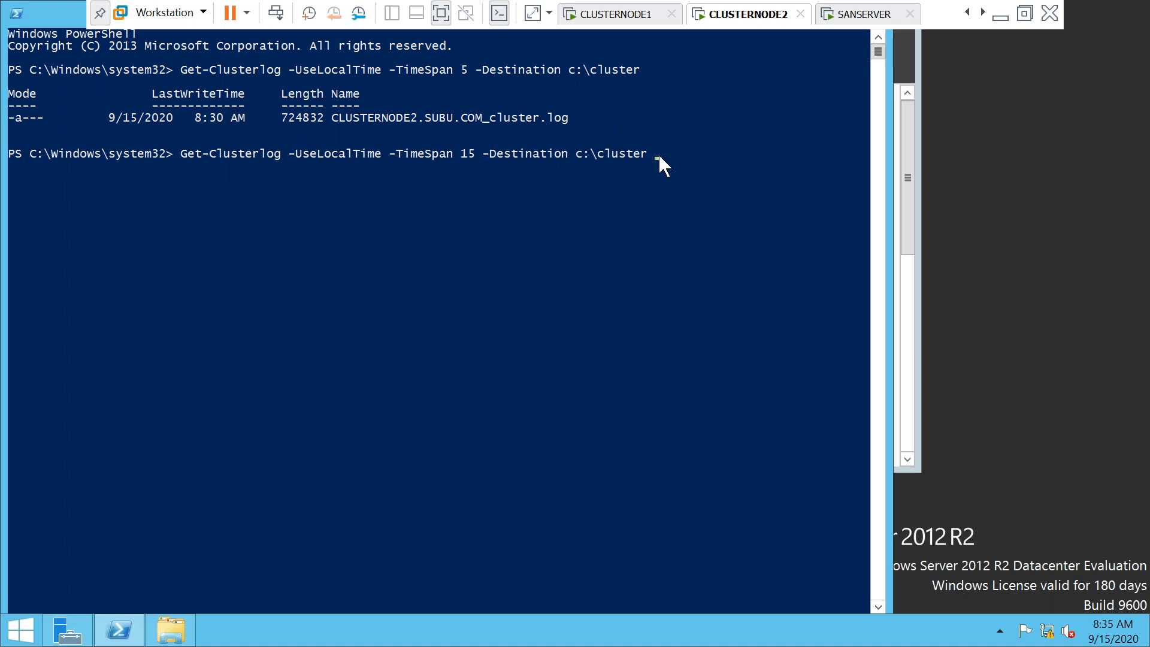
Append -Node clusternode2 to the Get-Clusterlog command
type("nodeNode clusternd")
key("BackSpace")
type("ode2")
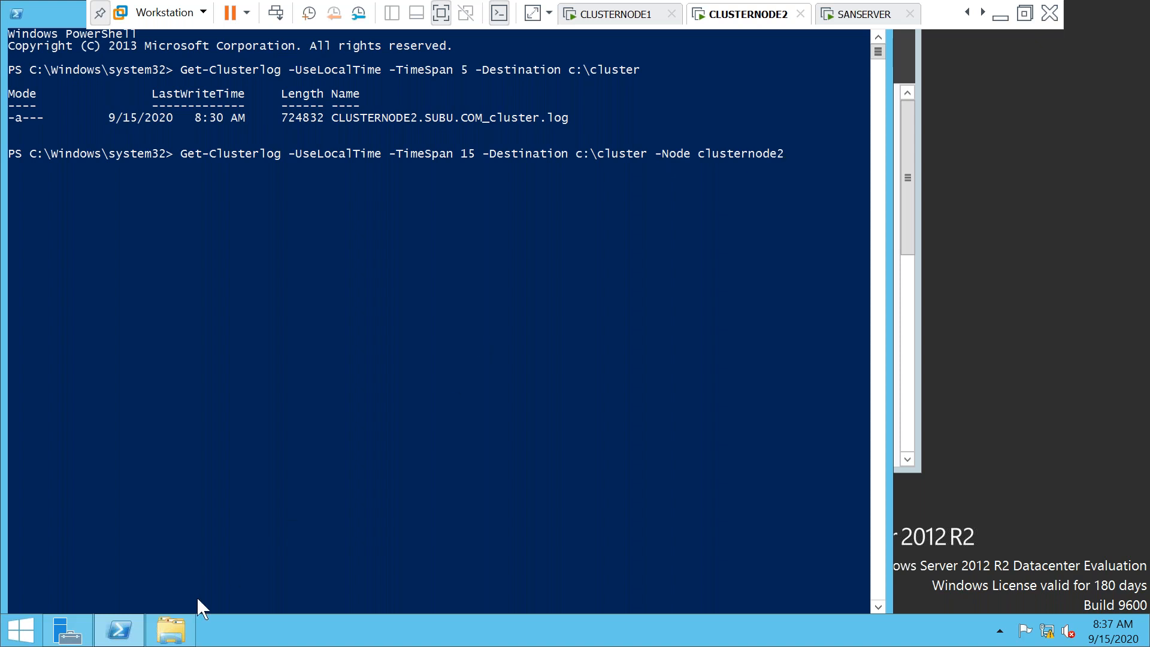
Open CLUSTERNODE2.SUBU.COM_cluster from C:\cluster in Notepad
left_click(183, 633)
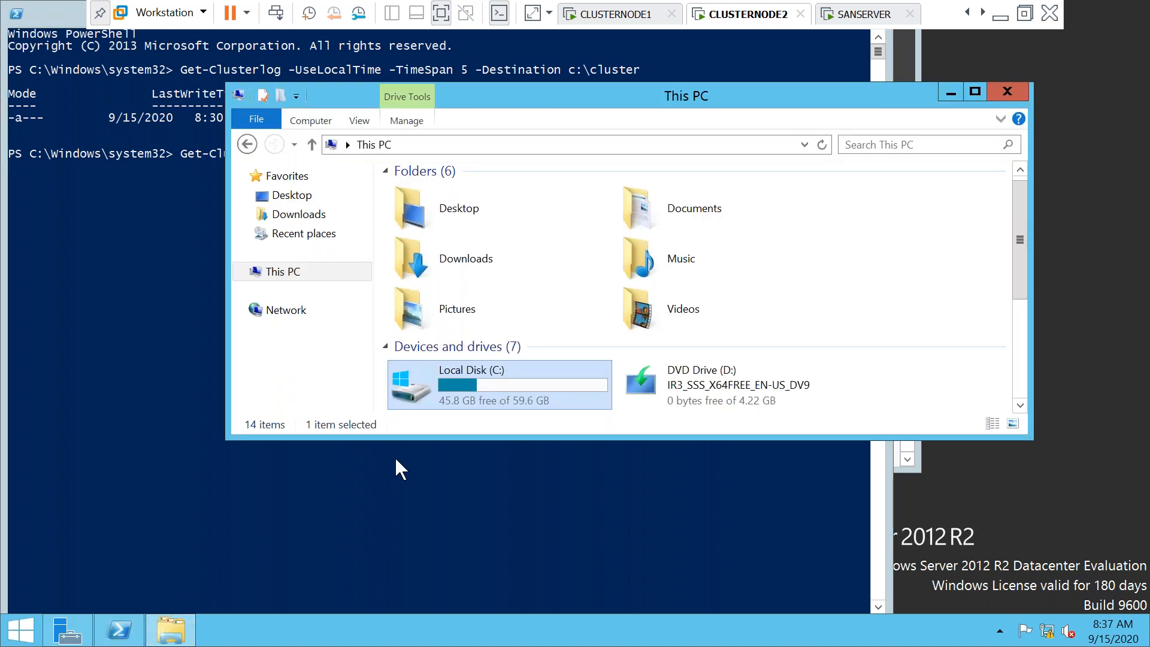
double_click(409, 393)
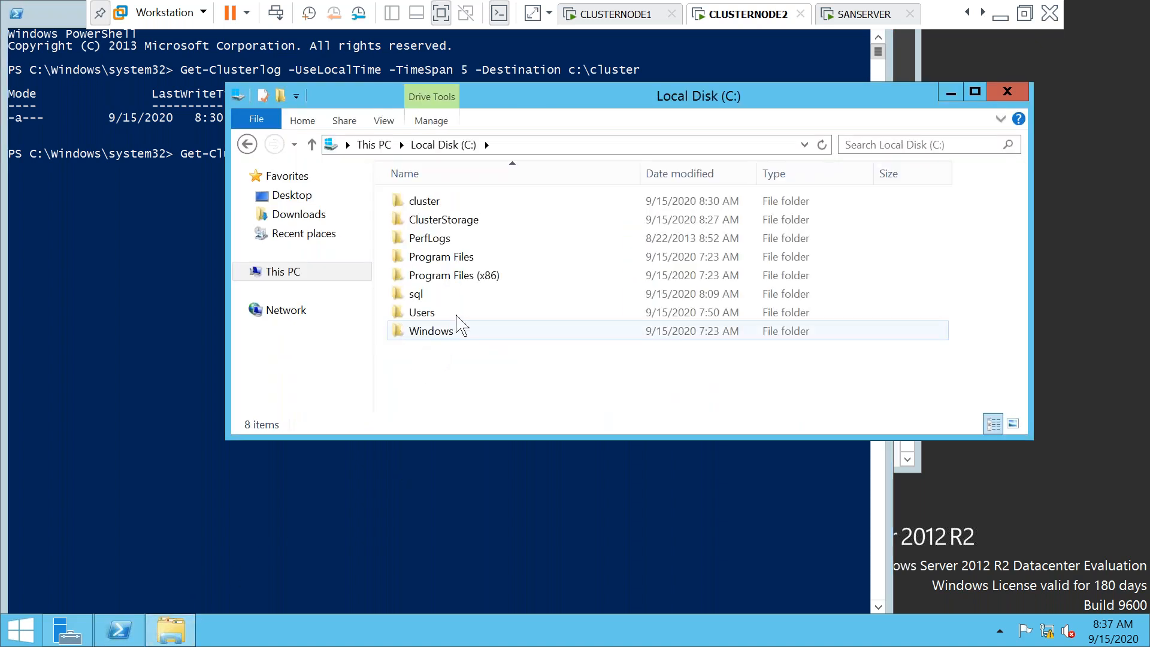
double_click(422, 204)
right_click(423, 204)
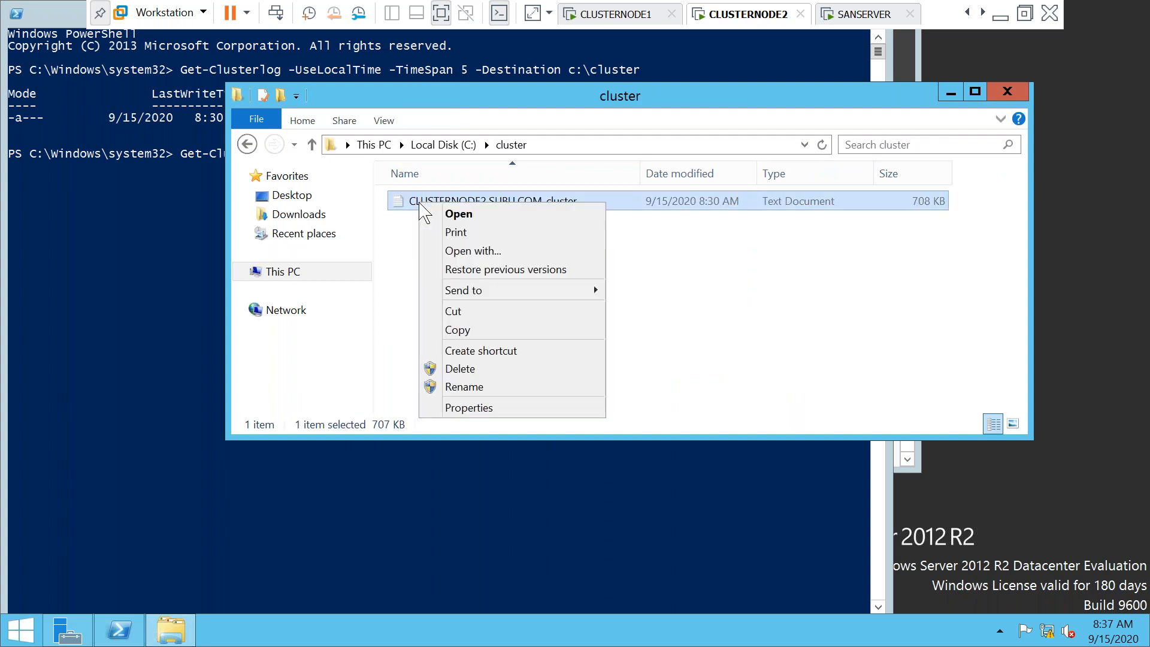
mouse_move(470, 294)
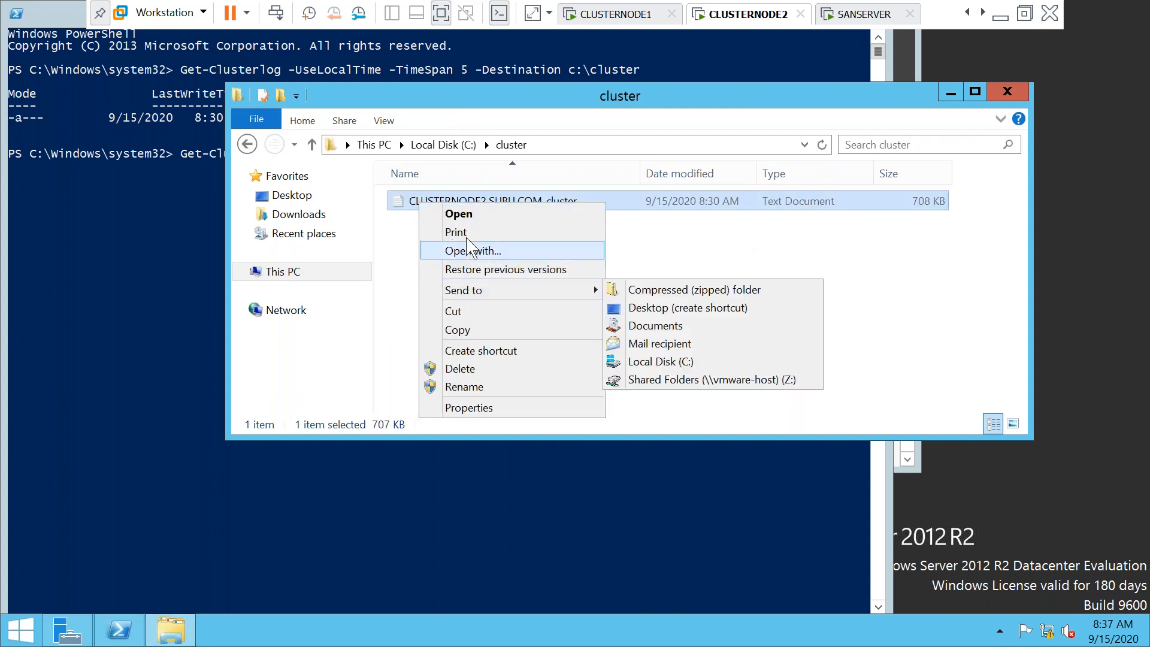
left_click(465, 215)
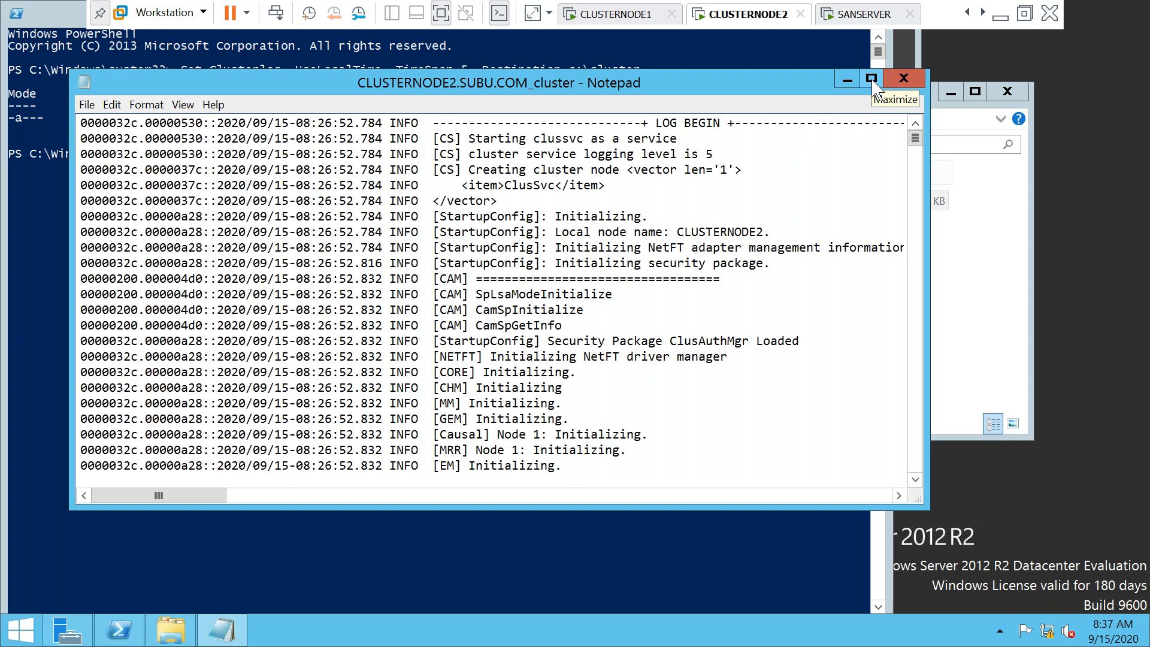
Maximize Notepad so the cluster log fills the CLUSTERNODE2 screen
left_click(872, 84)
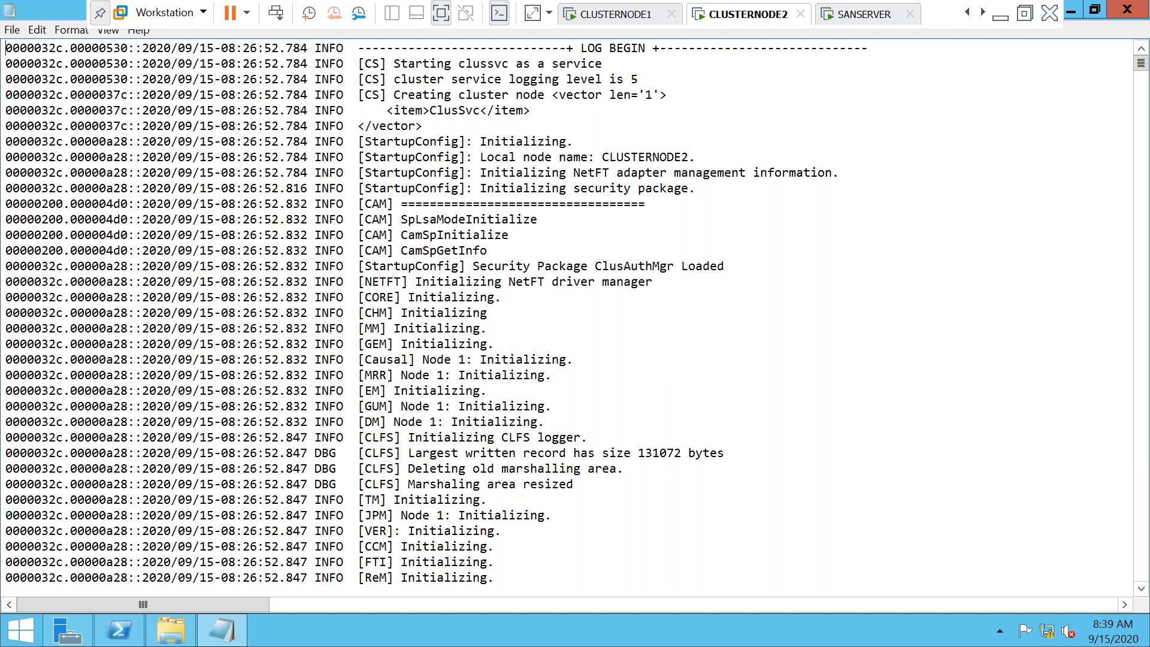
Find 'err' matches in the cluster log, then minimize VMware to reveal Chrome's TechNet thread
key("ctrl+f")
type("err")
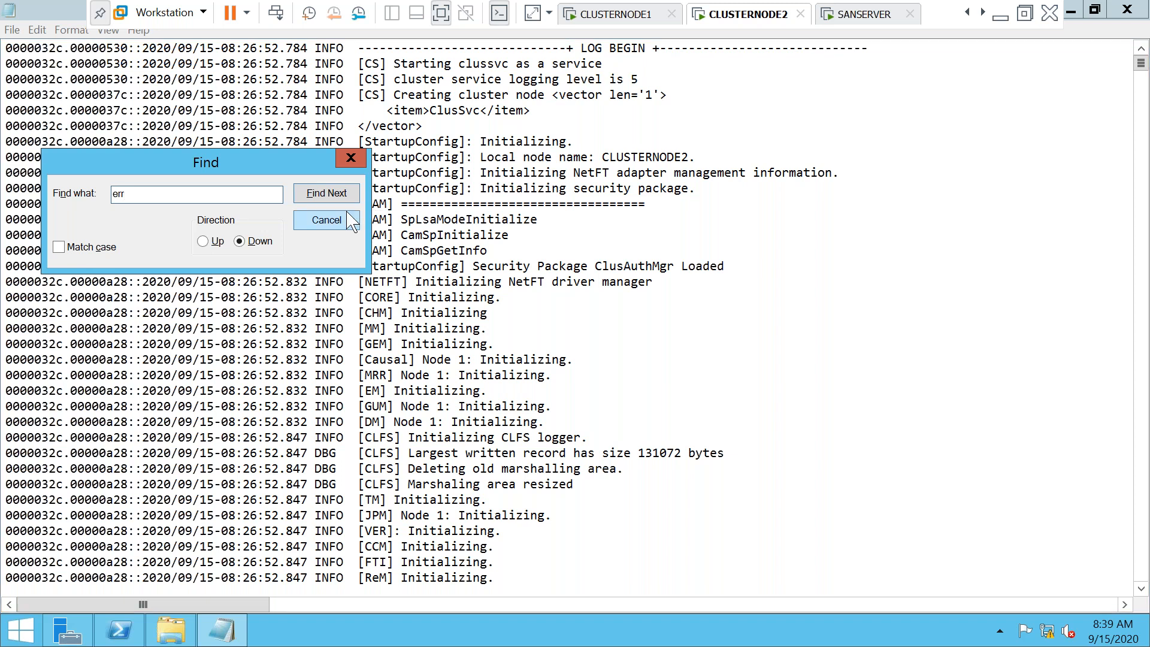
left_click(326, 193)
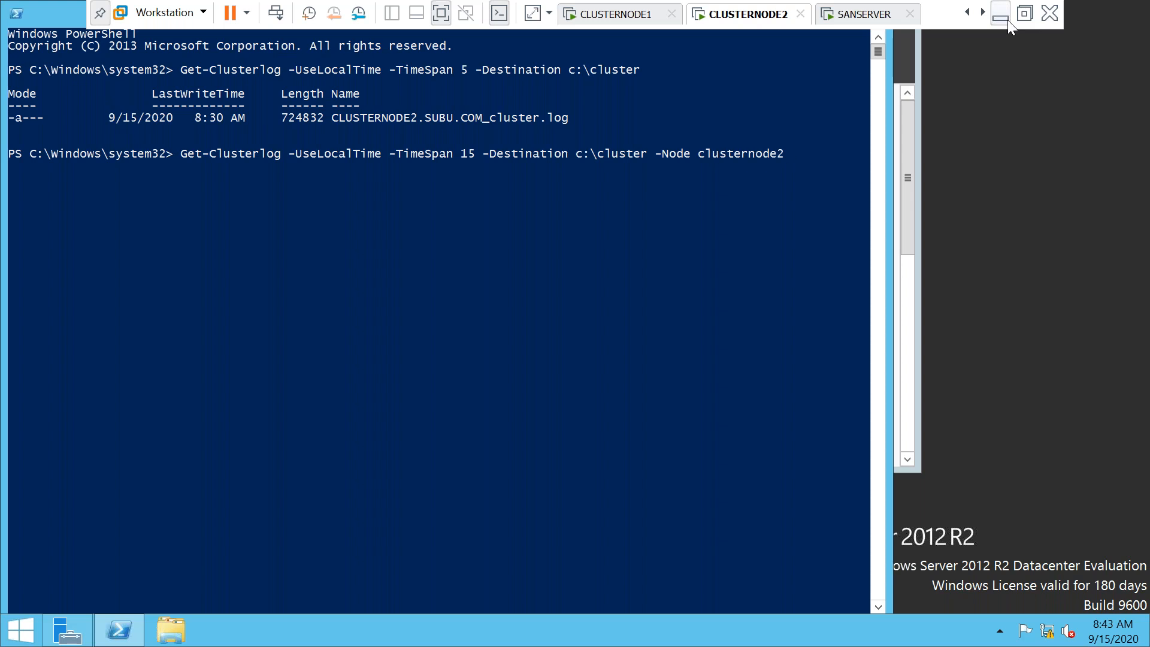
left_click(1007, 20)
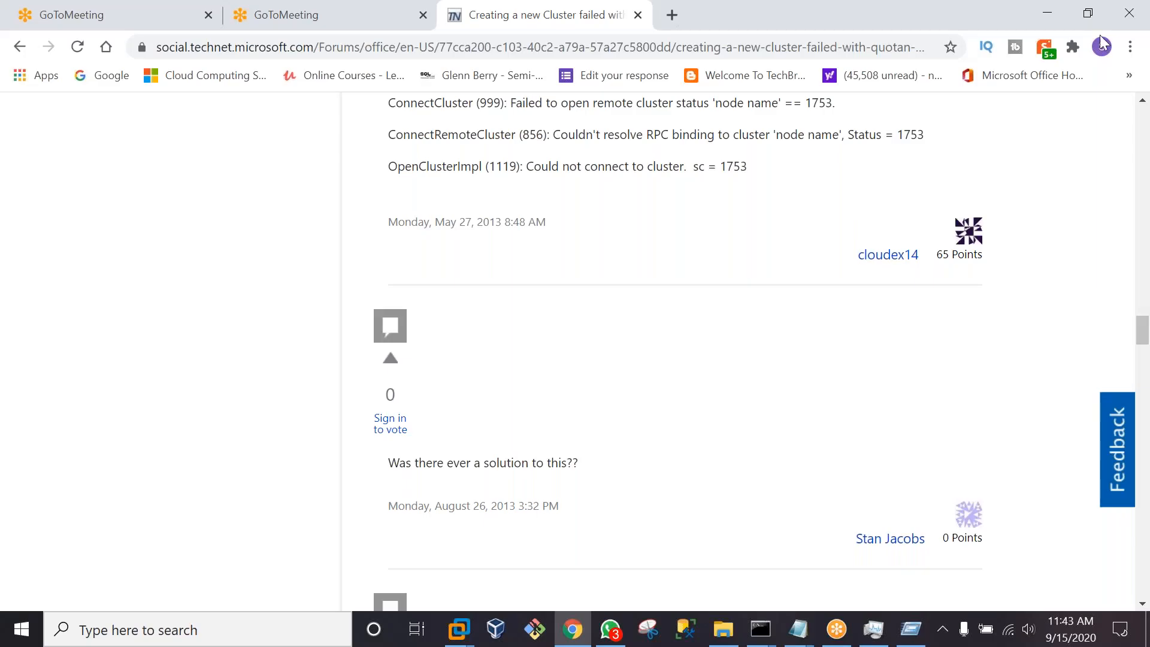